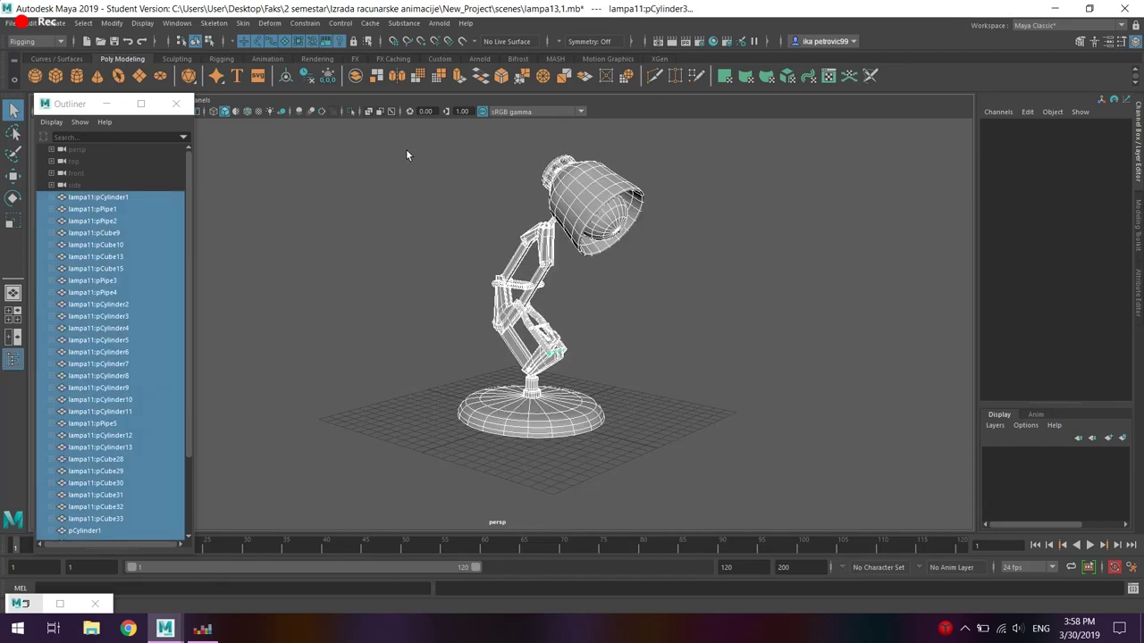
# - Freeze the transformations of the lamp parts
pyautogui.click(327, 77)
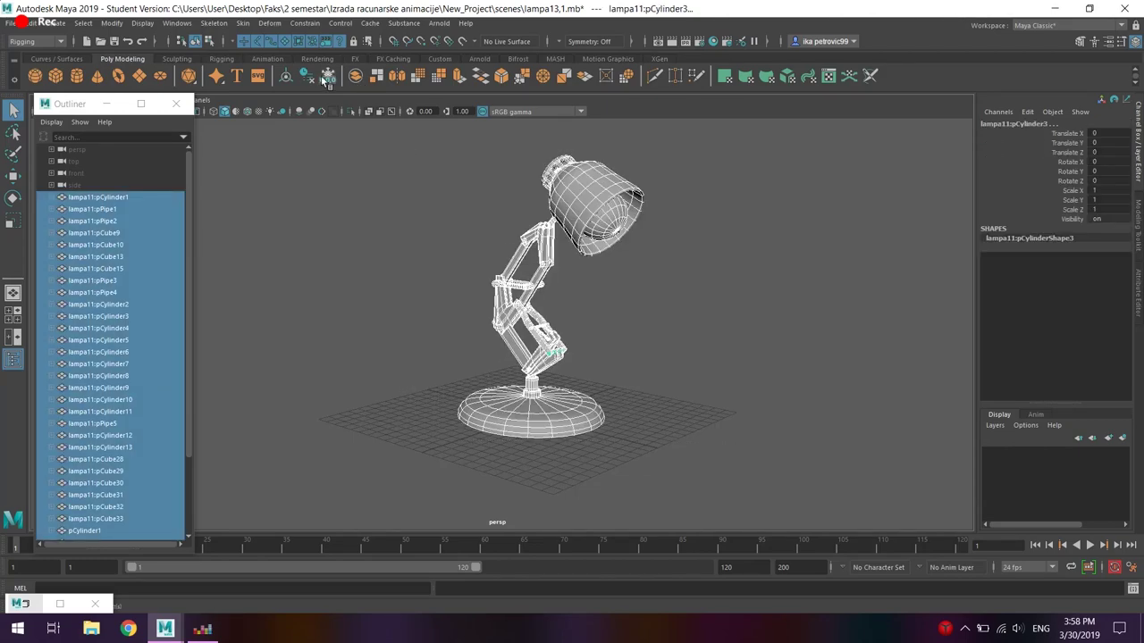
pyautogui.click(453, 269)
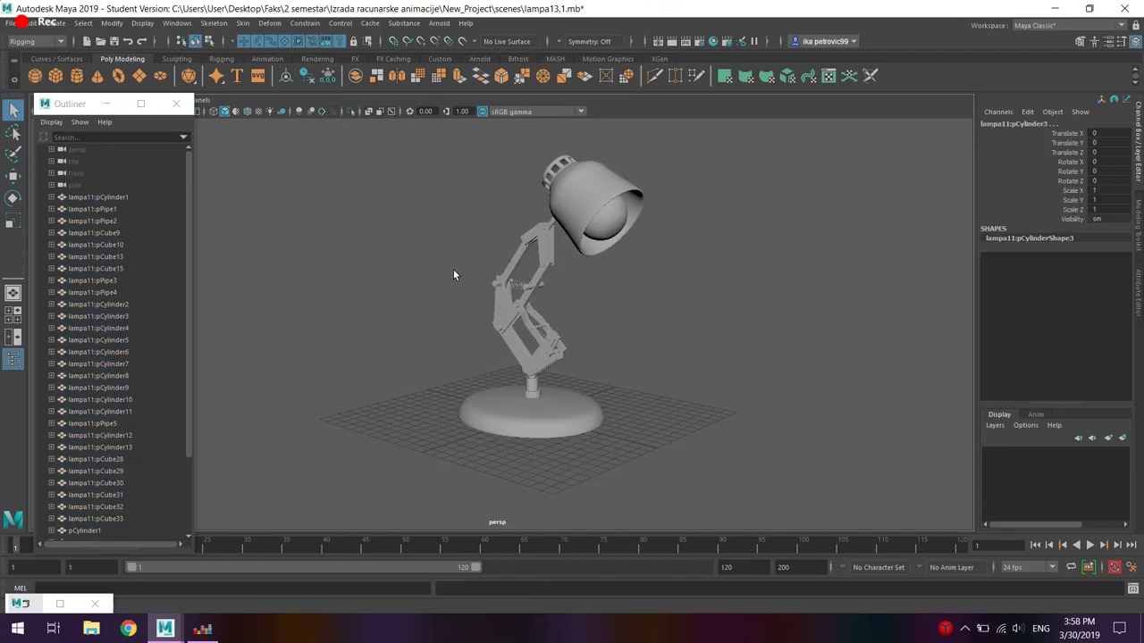
pyautogui.scroll(1, 599, 388)
pyautogui.scroll(2, 608, 398)
pyautogui.scroll(2, 634, 415)
pyautogui.scroll(2, 660, 421)
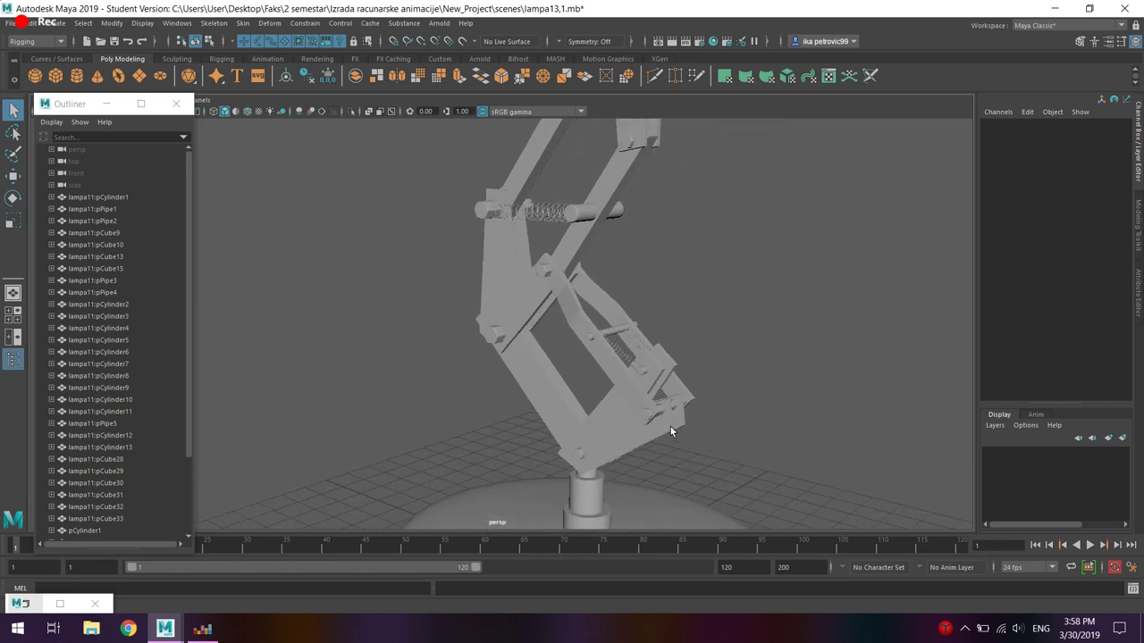
pyautogui.scroll(2, 670, 427)
pyautogui.moveTo(670, 426)
pyautogui.keyDown('alt'); pyautogui.mouseDown()
pyautogui.moveTo(747, 412)
pyautogui.moveTo(551, 316)
pyautogui.moveTo(574, 296)
pyautogui.mouseUp(); pyautogui.keyUp('alt')
pyautogui.scroll(2, 573, 297)
pyautogui.scroll(2, 591, 352)
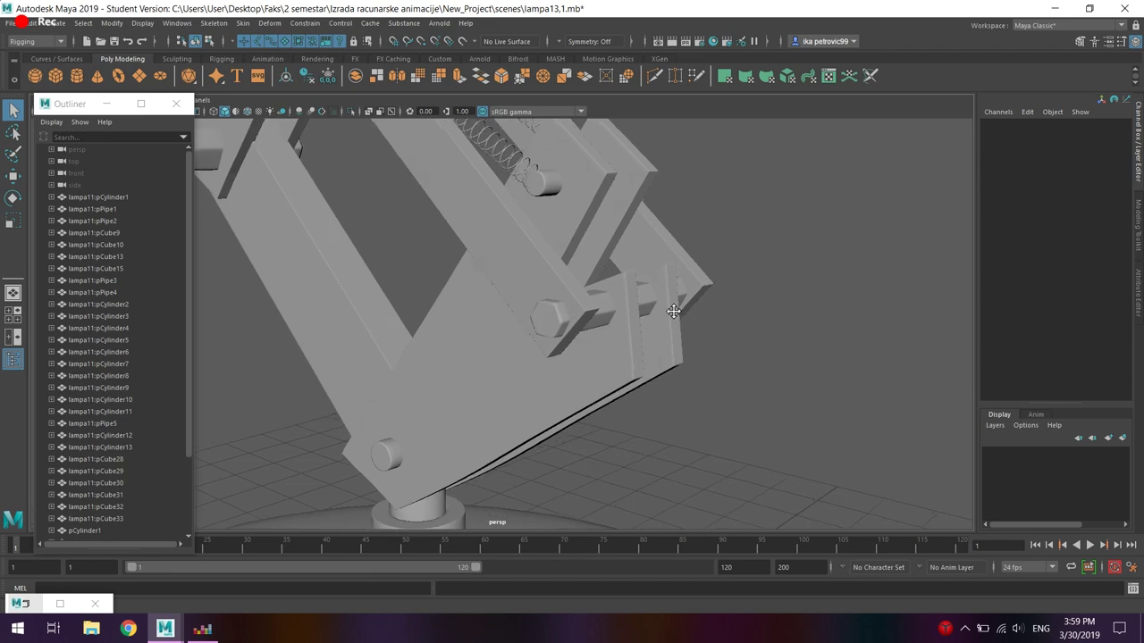
pyautogui.moveTo(590, 352)
pyautogui.keyDown('alt'); pyautogui.mouseDown()
pyautogui.moveTo(676, 354)
pyautogui.moveTo(656, 362)
pyautogui.mouseUp(); pyautogui.keyUp('alt')
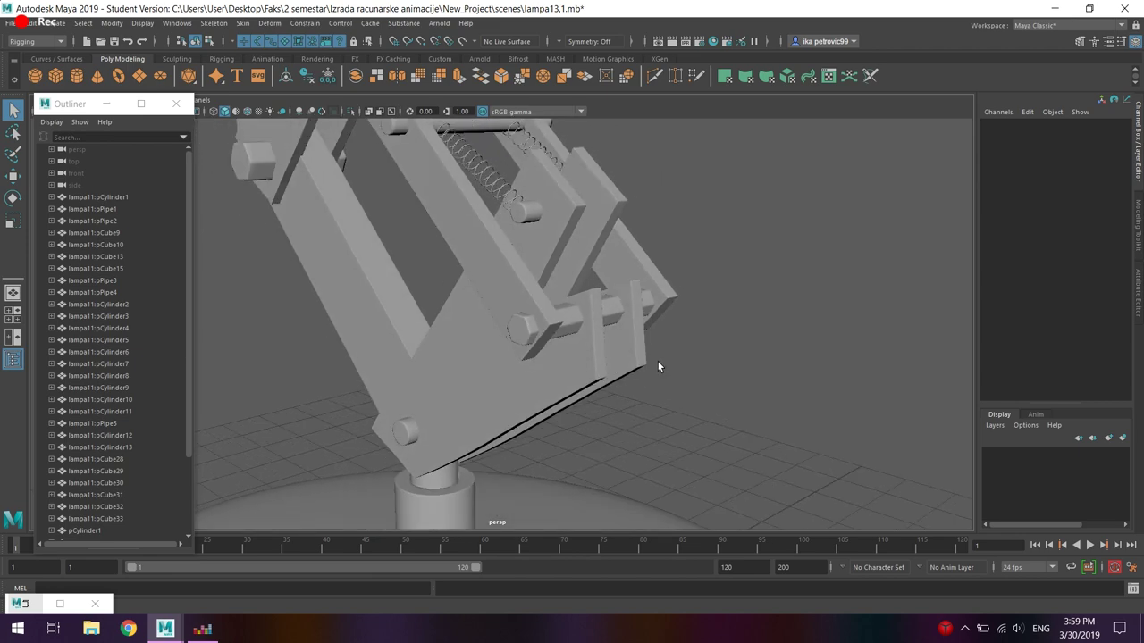
# - Parent bolts pCylinder4, pCylinder3, pCylinder12 and plate pCube33 under plate pCube30
pyautogui.click(530, 215)
pyautogui.keyDown('shift'); pyautogui.click(524, 332); pyautogui.keyUp('shift')
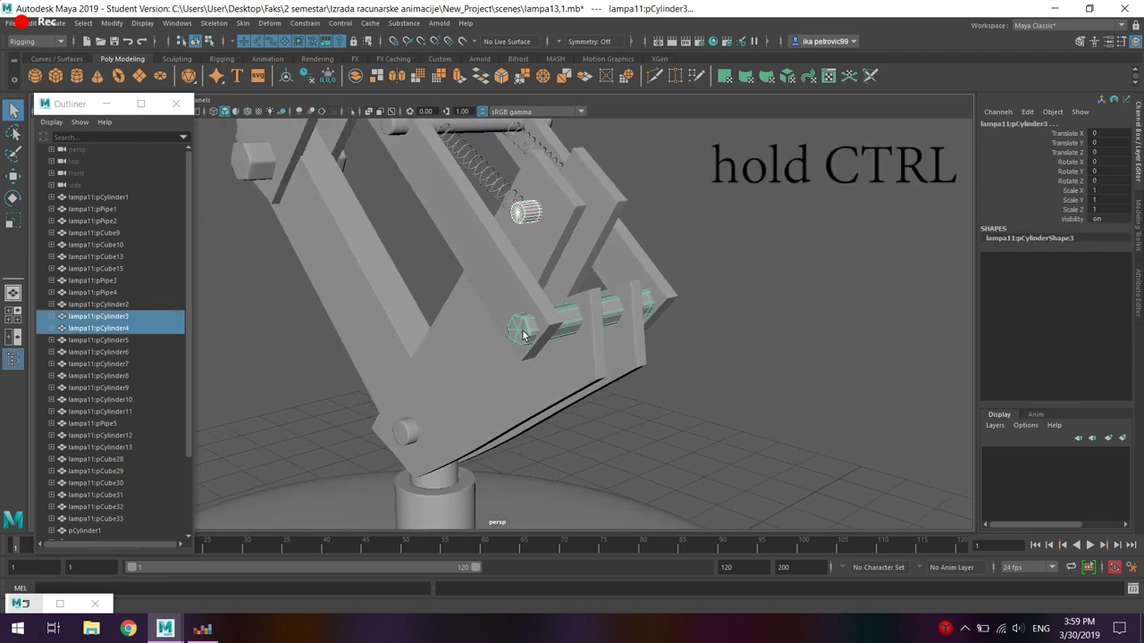
pyautogui.keyDown('shift'); pyautogui.click(404, 440); pyautogui.keyUp('shift')
pyautogui.keyDown('shift'); pyautogui.click(617, 340); pyautogui.keyUp('shift')
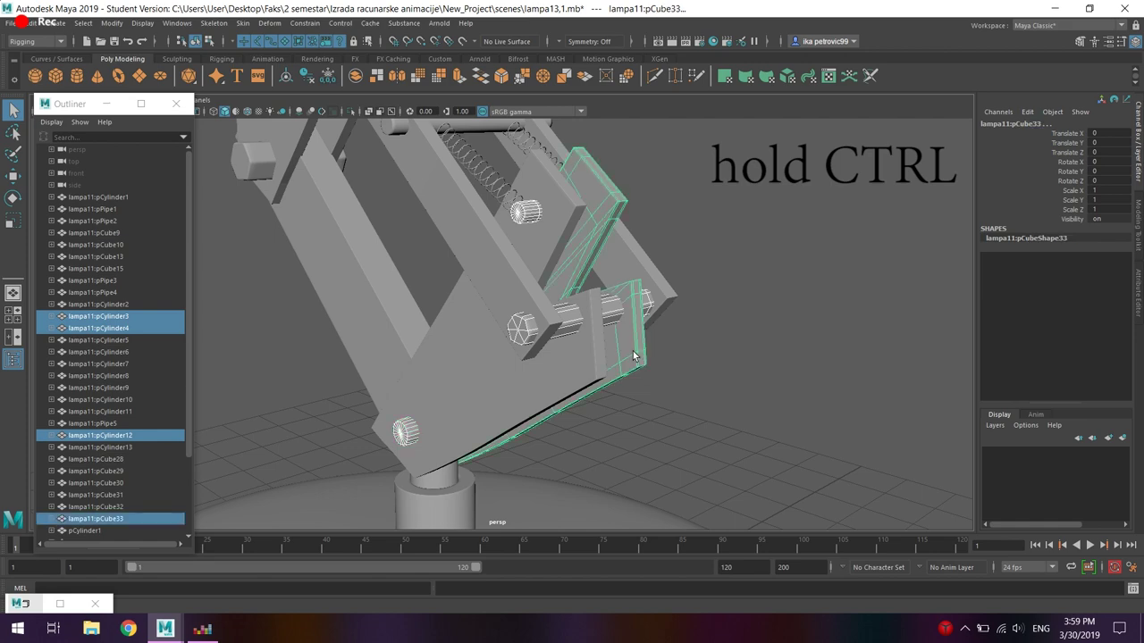
pyautogui.keyDown('shift'); pyautogui.click(470, 392); pyautogui.keyUp('shift')
pyautogui.press('p')
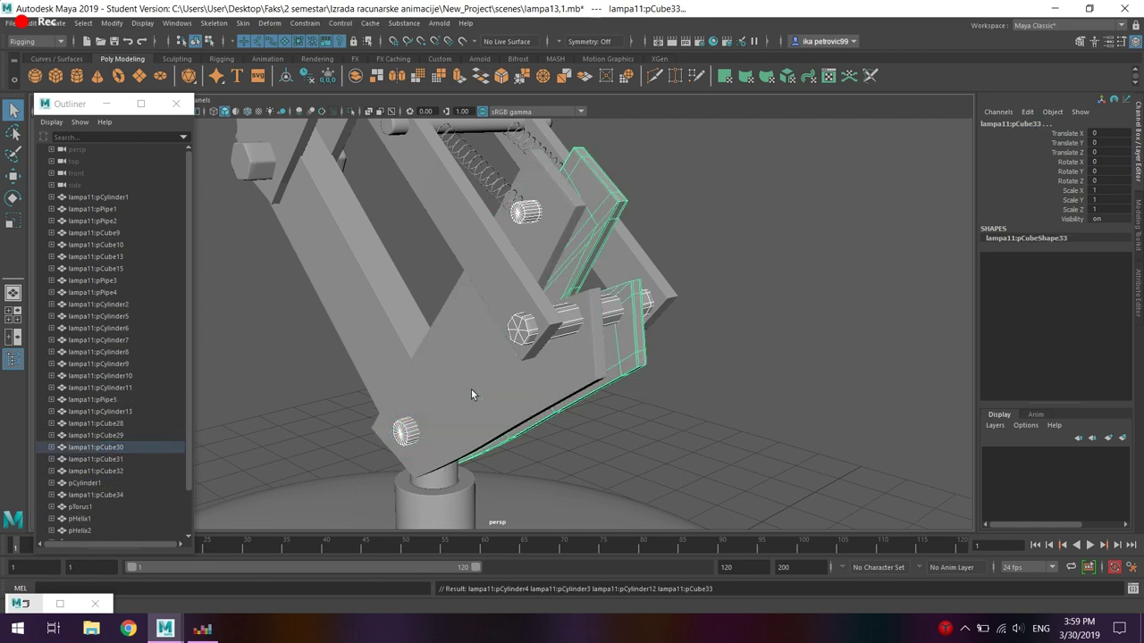
pyautogui.click(763, 377)
pyautogui.click(512, 407)
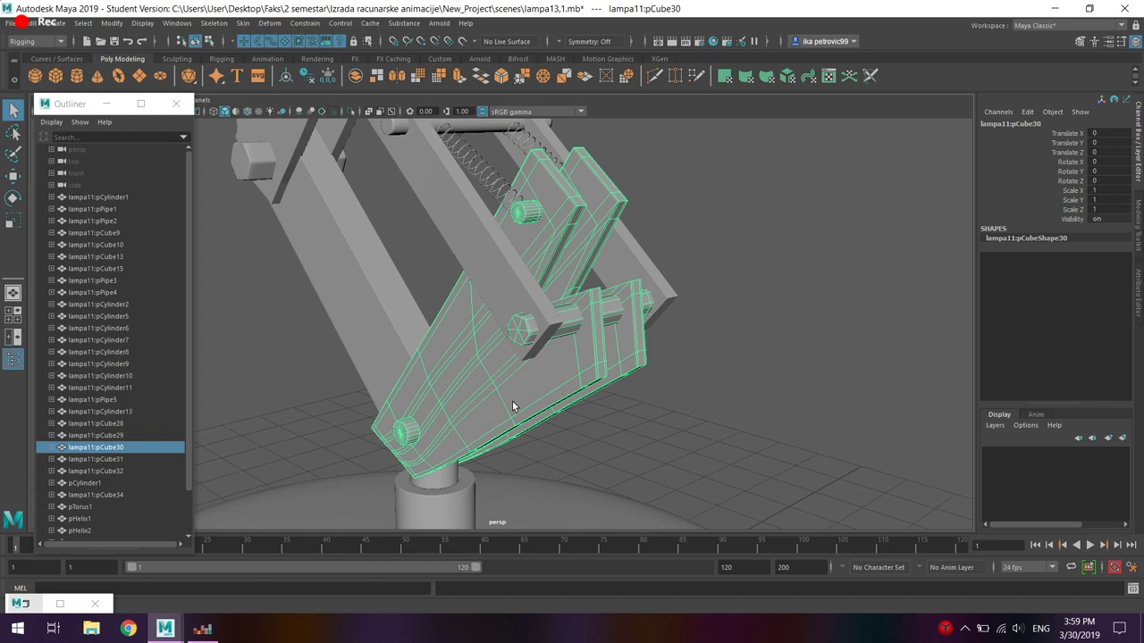
# - Parent bolts pCylinder6, pCylinder5 and plate pCube34 under plate pCube15, then check the hierarchy
pyautogui.moveTo(679, 402)
pyautogui.keyDown('alt'); pyautogui.mouseDown()
pyautogui.moveTo(661, 398)
pyautogui.moveTo(739, 462)
pyautogui.moveTo(544, 373)
pyautogui.moveTo(583, 374)
pyautogui.moveTo(544, 416)
pyautogui.moveTo(563, 418)
pyautogui.mouseUp(); pyautogui.keyUp('alt')
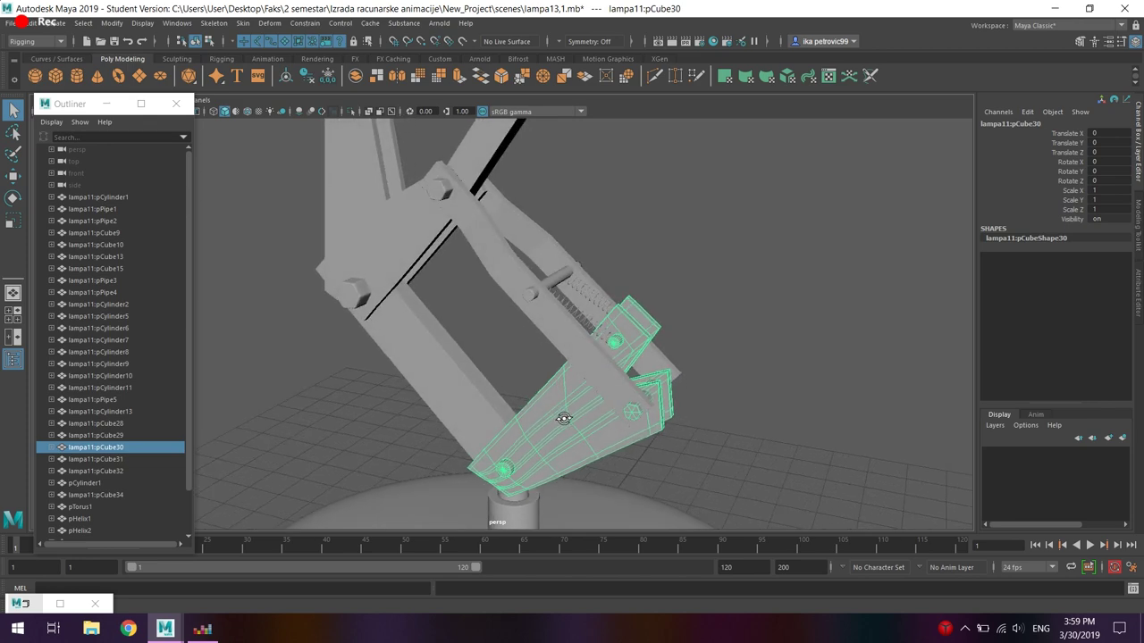
pyautogui.click(441, 192)
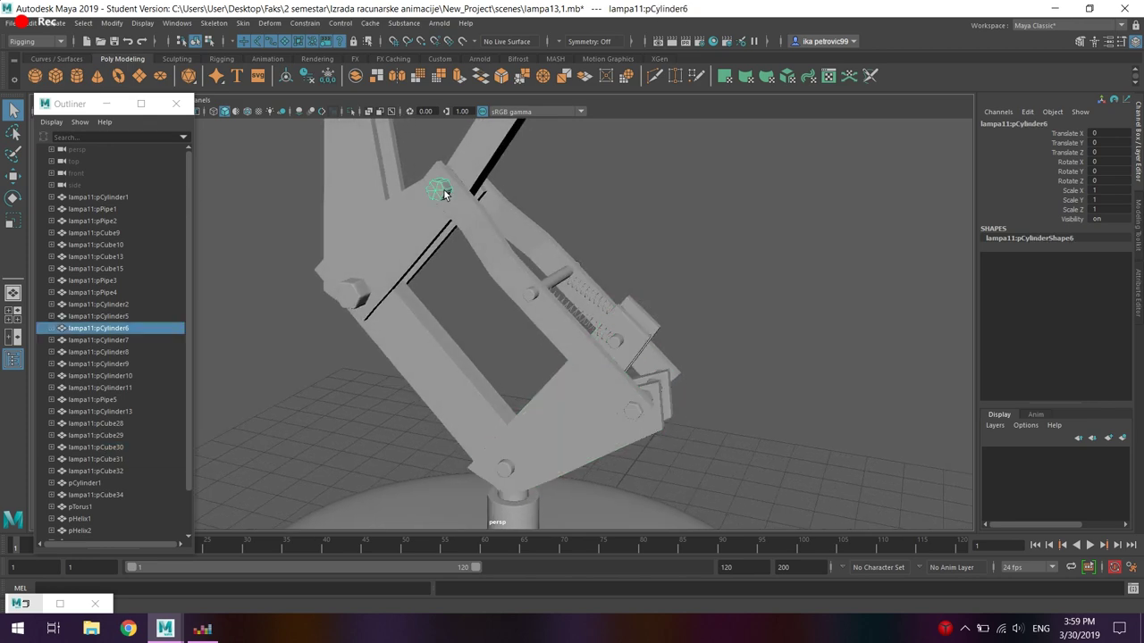
pyautogui.keyDown('shift'); pyautogui.click(559, 284); pyautogui.keyUp('shift')
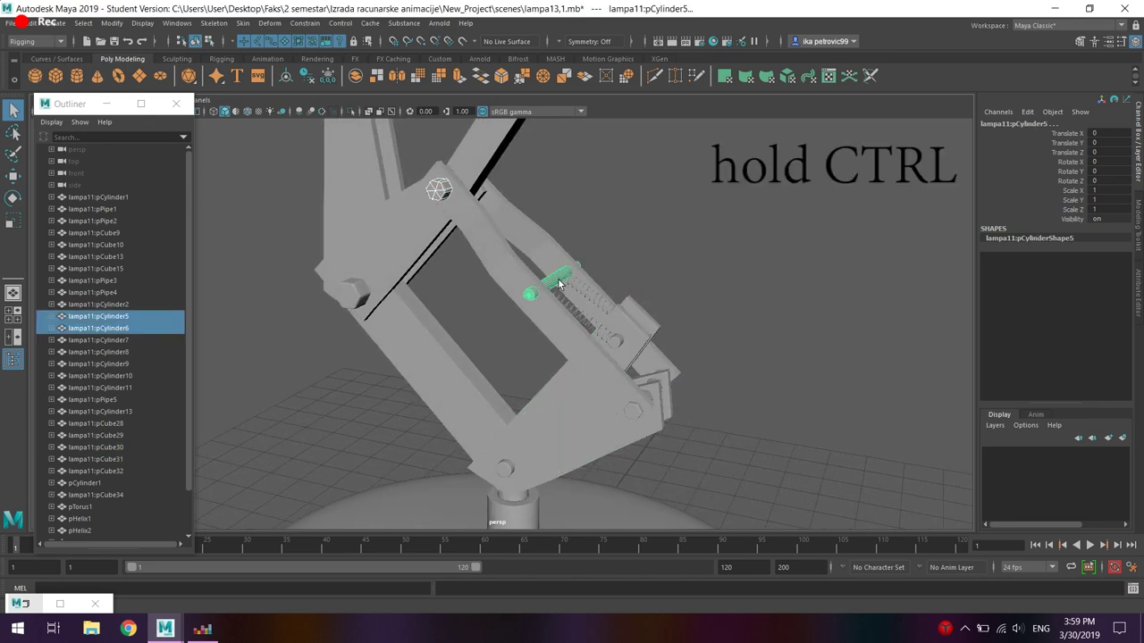
pyautogui.keyDown('shift'); pyautogui.click(540, 251); pyautogui.keyUp('shift')
pyautogui.keyDown('shift'); pyautogui.click(503, 287); pyautogui.keyUp('shift')
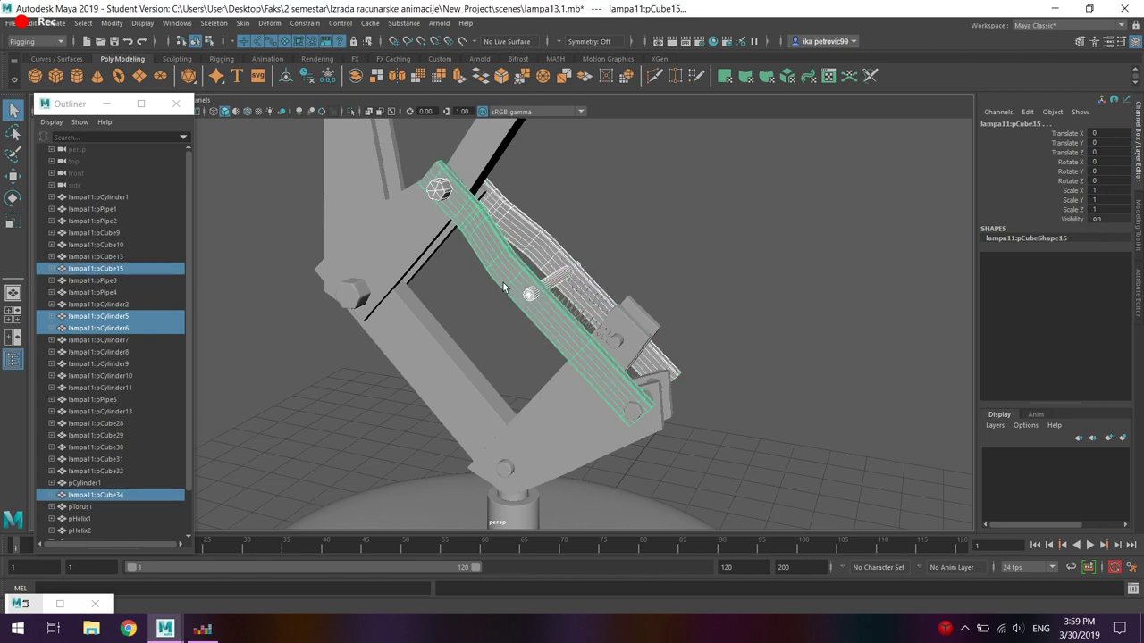
pyautogui.click(703, 176)
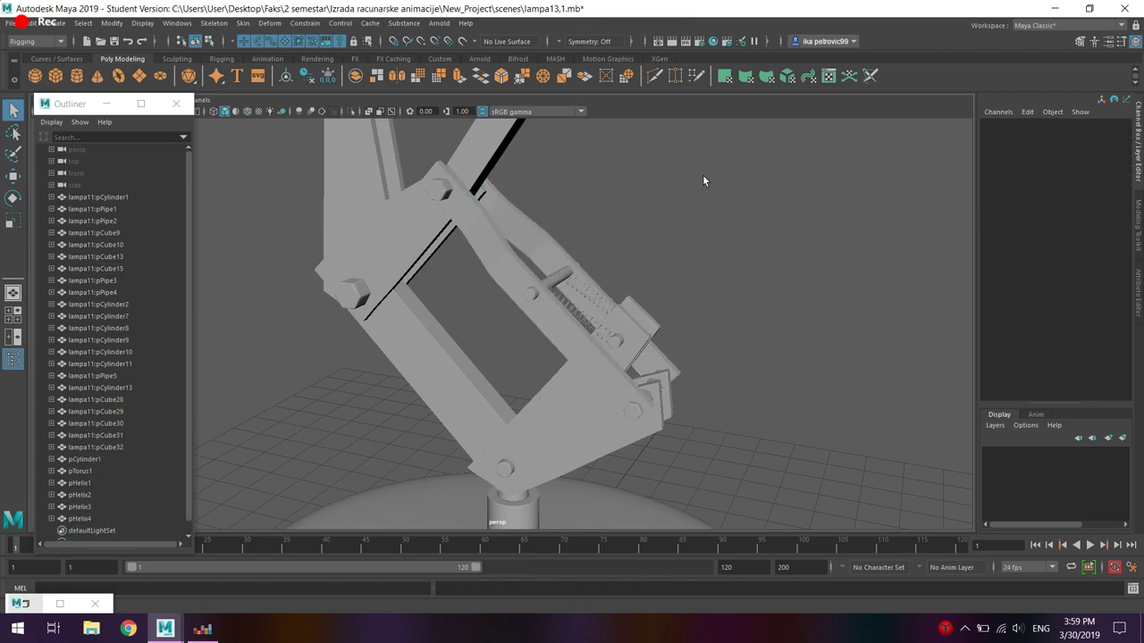
pyautogui.click(531, 298)
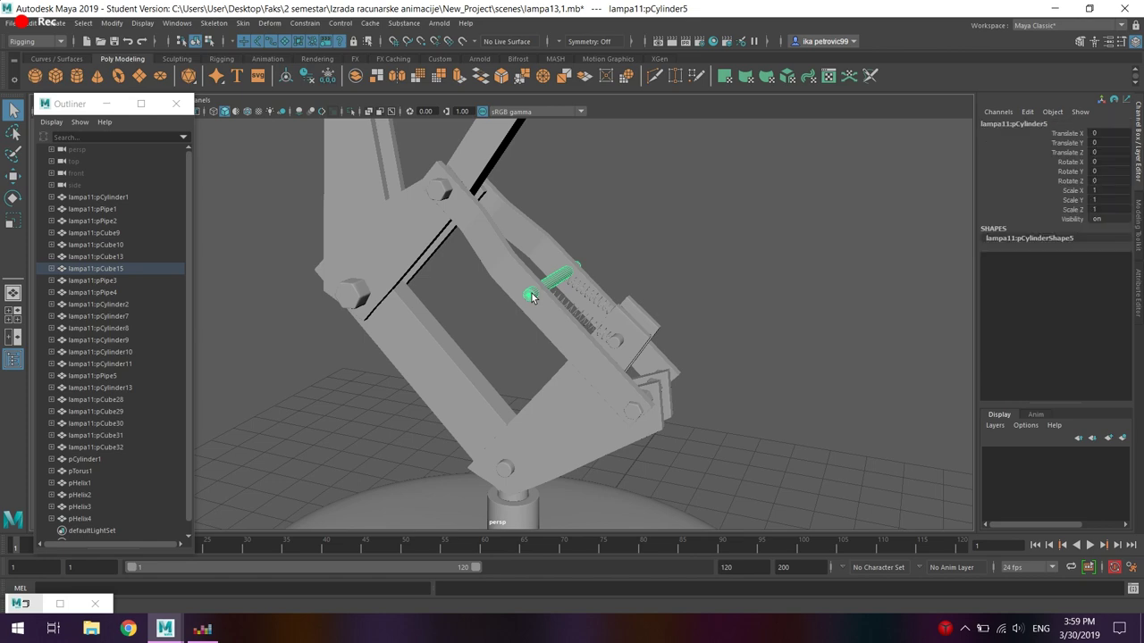
pyautogui.click(697, 267)
pyautogui.click(542, 308)
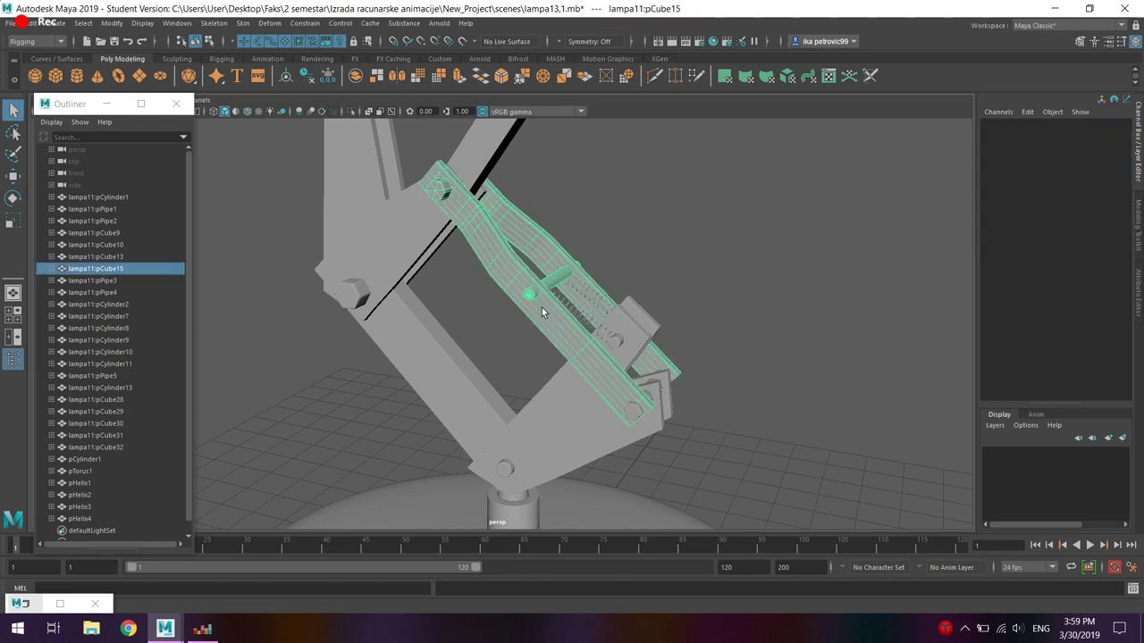
# - Parent nuts pCylinder8, pCylinder7, bracket pCube32 and plate pCube9 under bracket pCube28
pyautogui.click(482, 326)
pyautogui.keyDown('alt'); pyautogui.moveTo(481, 326); pyautogui.dragTo(480, 352); pyautogui.keyUp('alt')
pyautogui.keyDown('alt'); pyautogui.moveTo(480, 352); pyautogui.dragTo(565, 454, button='right'); pyautogui.keyUp('alt')
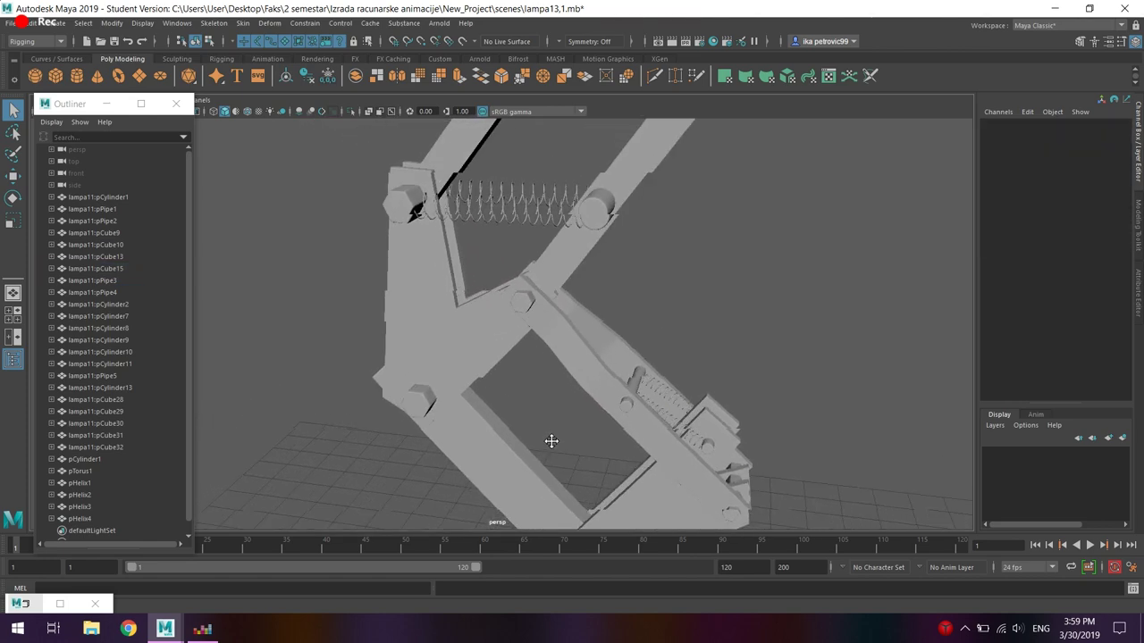
pyautogui.click(420, 219)
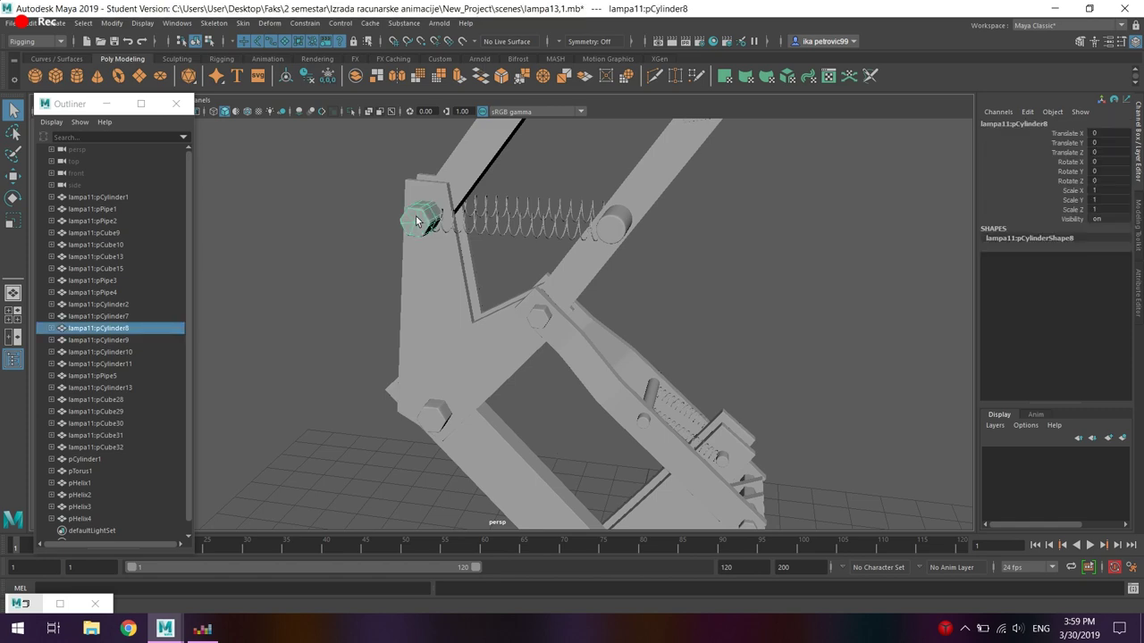
pyautogui.keyDown('ctrl'); pyautogui.click(438, 420); pyautogui.keyUp('ctrl')
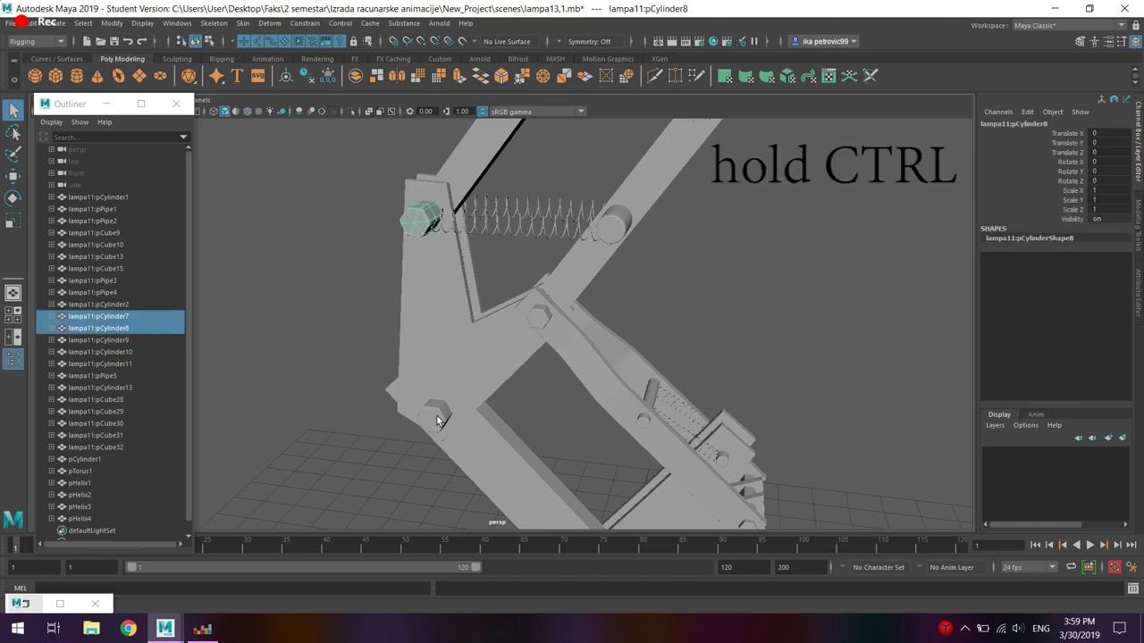
pyautogui.keyDown('ctrl'); pyautogui.click(471, 259); pyautogui.keyUp('ctrl')
pyautogui.keyDown('ctrl'); pyautogui.click(425, 177); pyautogui.keyUp('ctrl')
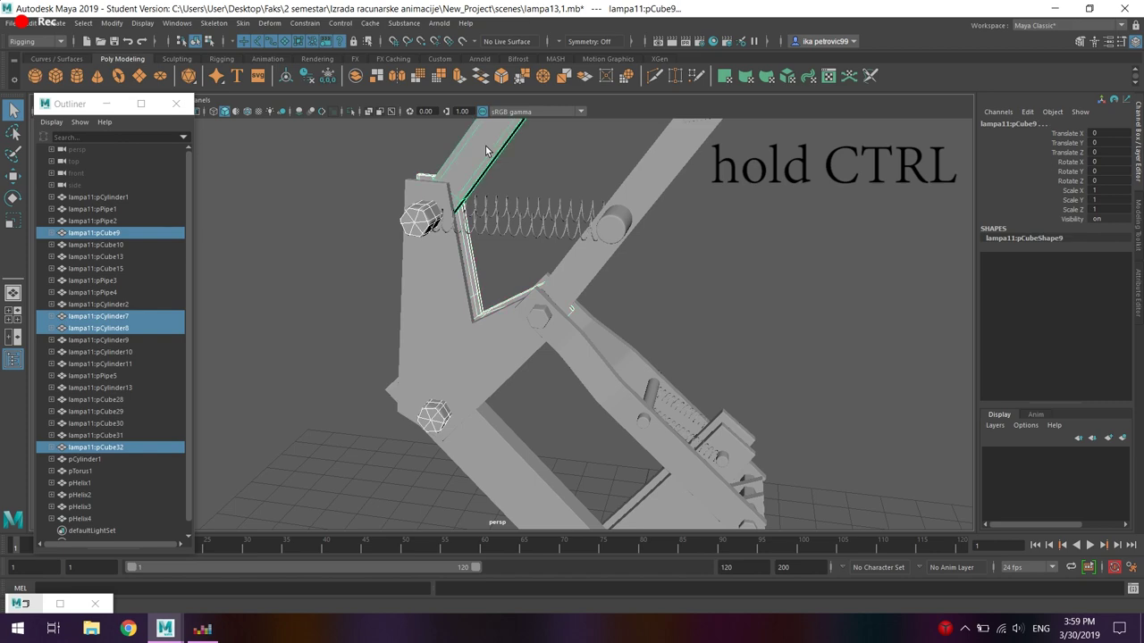
pyautogui.keyDown('ctrl'); pyautogui.click(420, 297); pyautogui.keyUp('ctrl')
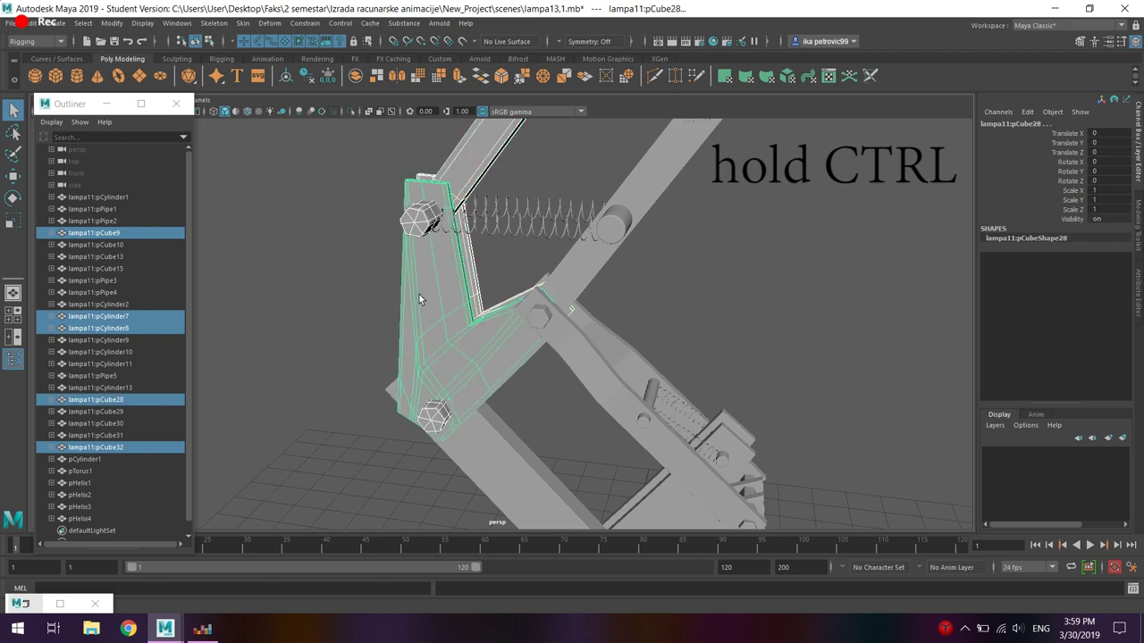
pyautogui.keyDown('alt'); pyautogui.moveTo(419, 295); pyautogui.dragTo(483, 307); pyautogui.keyUp('alt')
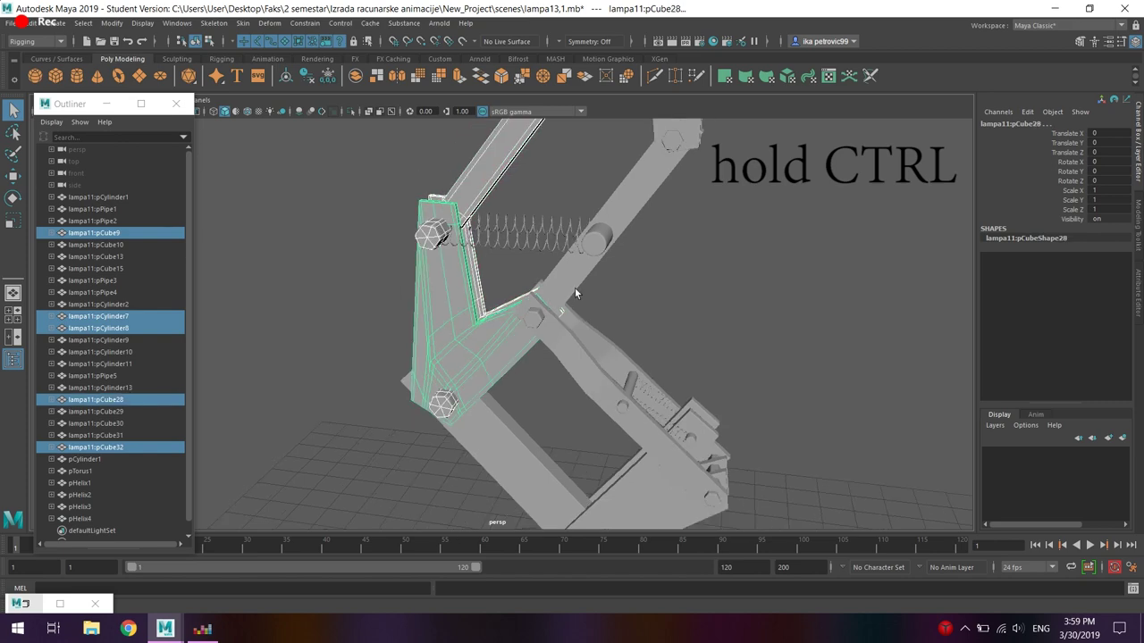
pyautogui.press('p')
# - Parent bolt pCylinder11 under arm plate pCube10
pyautogui.keyDown('alt'); pyautogui.moveTo(575, 287); pyautogui.dragTo(592, 302); pyautogui.keyUp('alt')
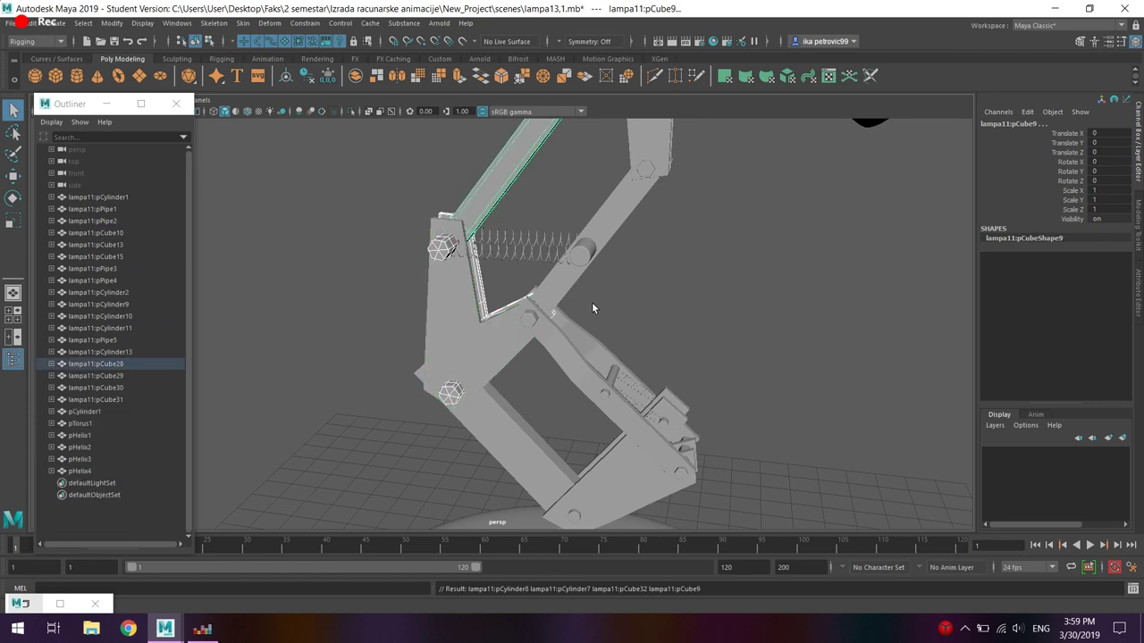
pyautogui.click(592, 308)
pyautogui.keyDown('alt'); pyautogui.moveTo(592, 309); pyautogui.dragTo(636, 403, button='middle'); pyautogui.keyUp('alt')
pyautogui.click(549, 370)
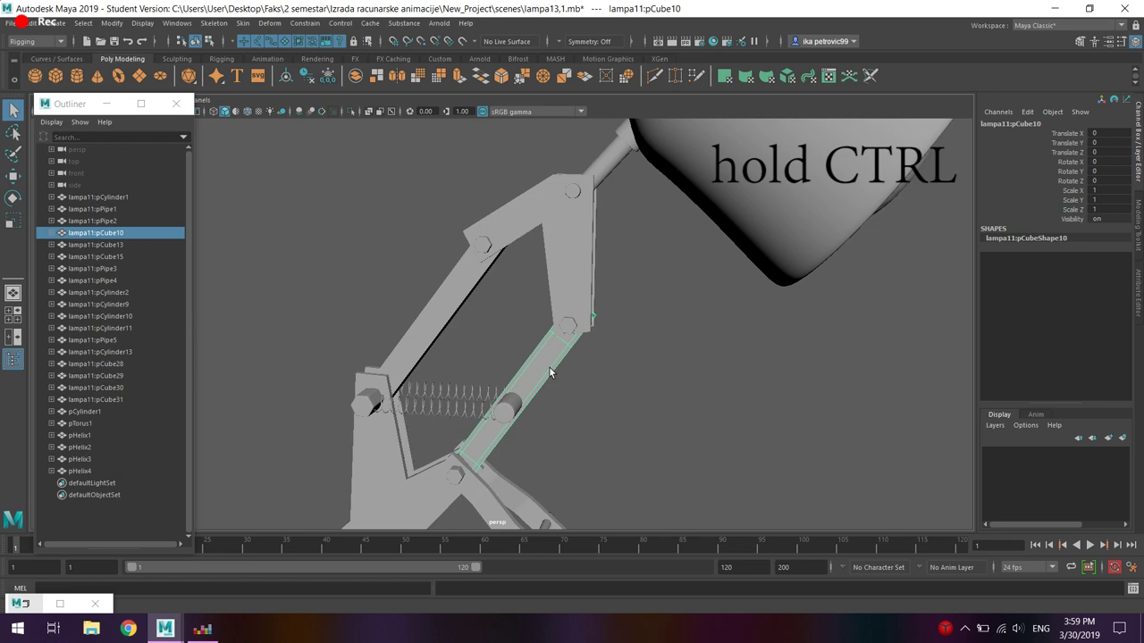
pyautogui.click(579, 413)
pyautogui.click(507, 409)
pyautogui.keyDown('shift'); pyautogui.click(535, 377); pyautogui.keyUp('shift')
pyautogui.press('p')
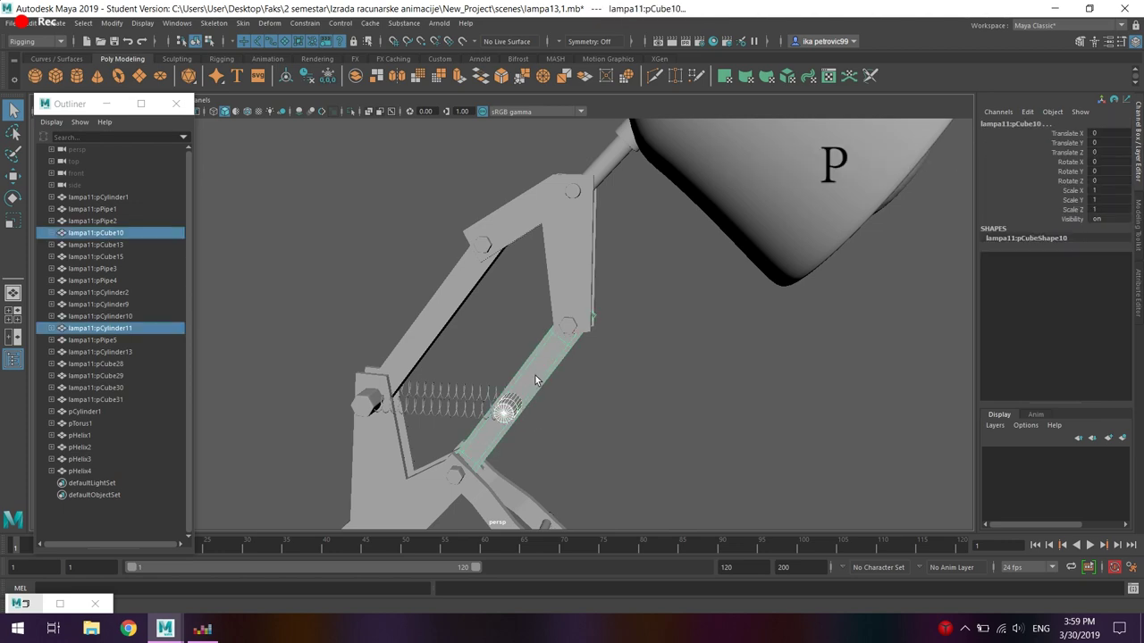
# - Parent bolts pCylinder10, pCylinder13, pCylinder9 and plate pCube31 under arm plate pCube29
pyautogui.click(483, 245)
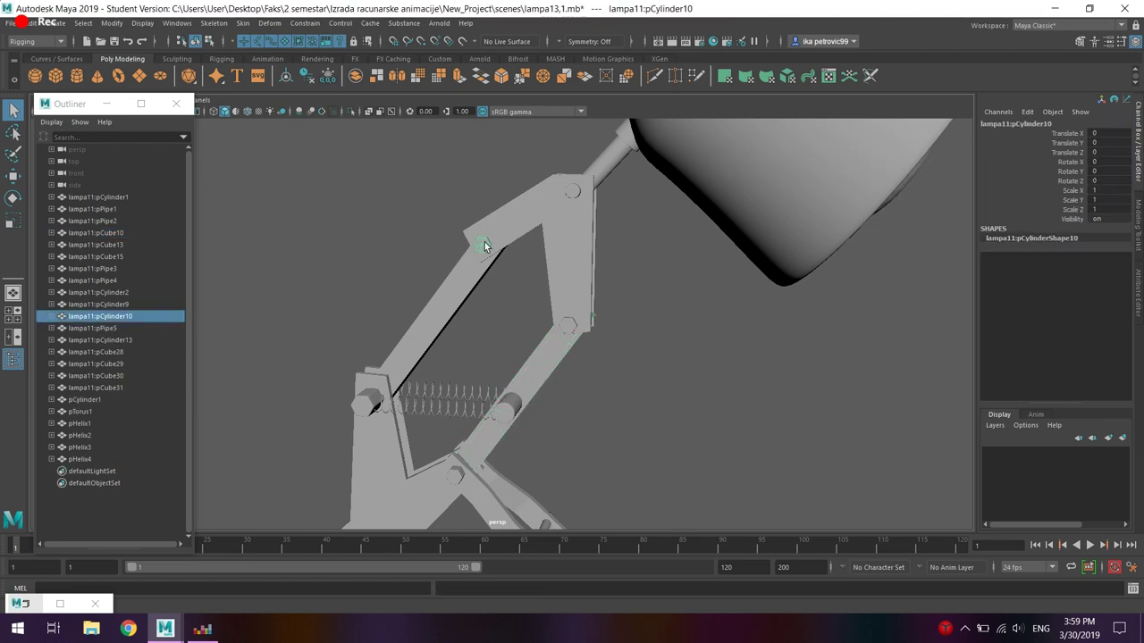
pyautogui.moveTo(483, 246)
pyautogui.keyDown('alt'); pyautogui.mouseDown()
pyautogui.moveTo(605, 289)
pyautogui.moveTo(593, 290)
pyautogui.mouseUp(); pyautogui.keyUp('alt')
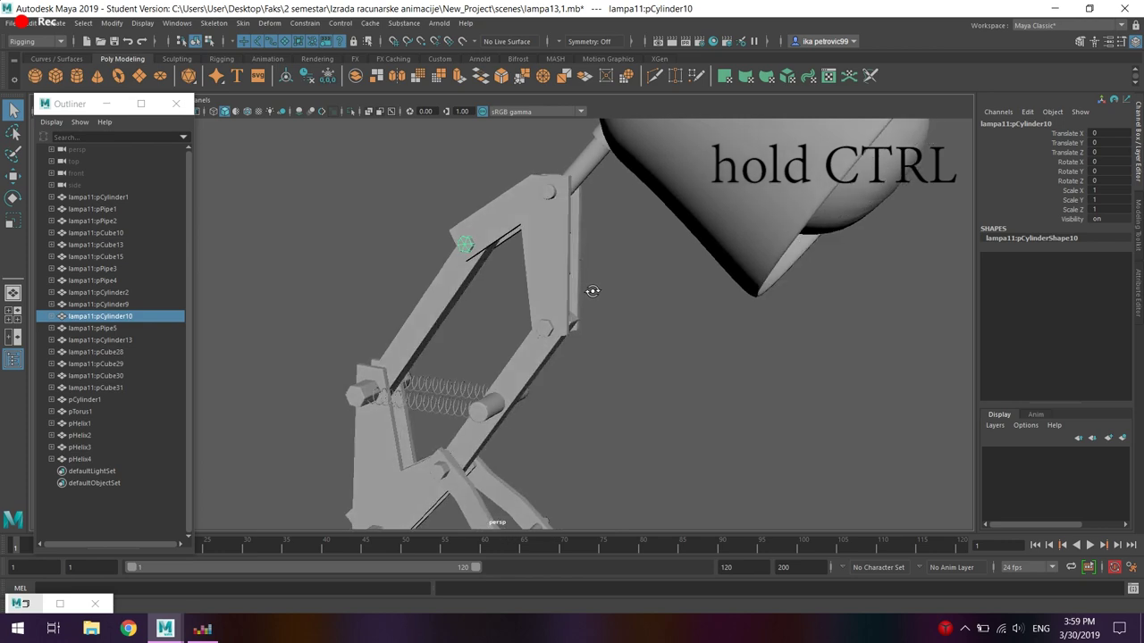
pyautogui.keyDown('shift'); pyautogui.click(549, 193); pyautogui.keyUp('shift')
pyautogui.keyDown('shift'); pyautogui.click(544, 329); pyautogui.keyUp('shift')
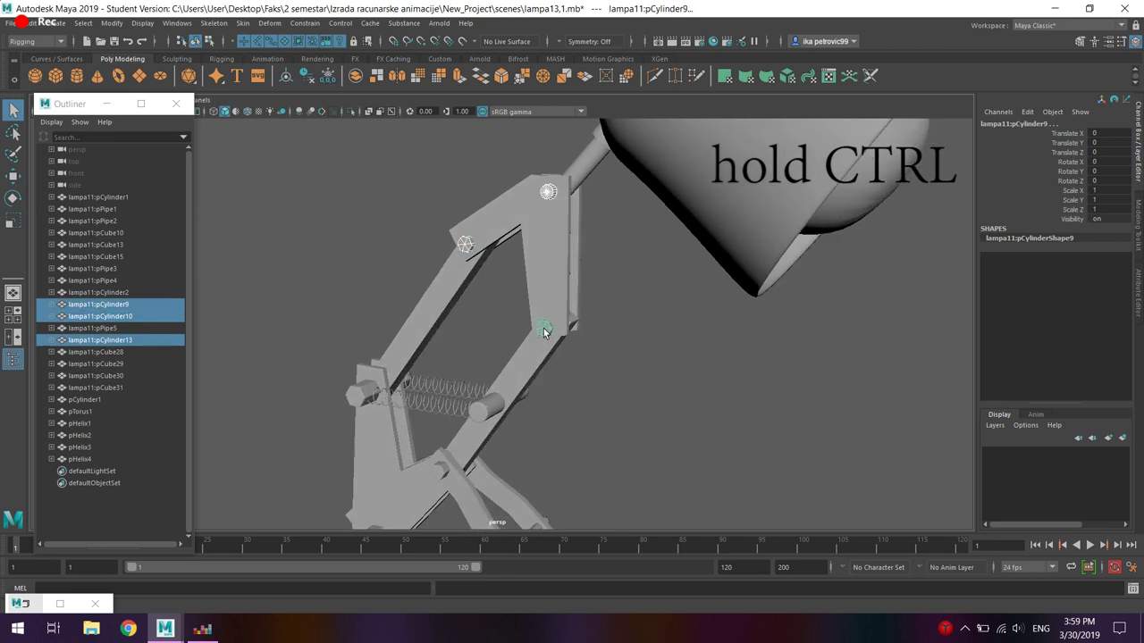
pyautogui.keyDown('shift'); pyautogui.click(577, 259); pyautogui.keyUp('shift')
pyautogui.keyDown('shift'); pyautogui.click(554, 270); pyautogui.keyUp('shift')
pyautogui.press('p')
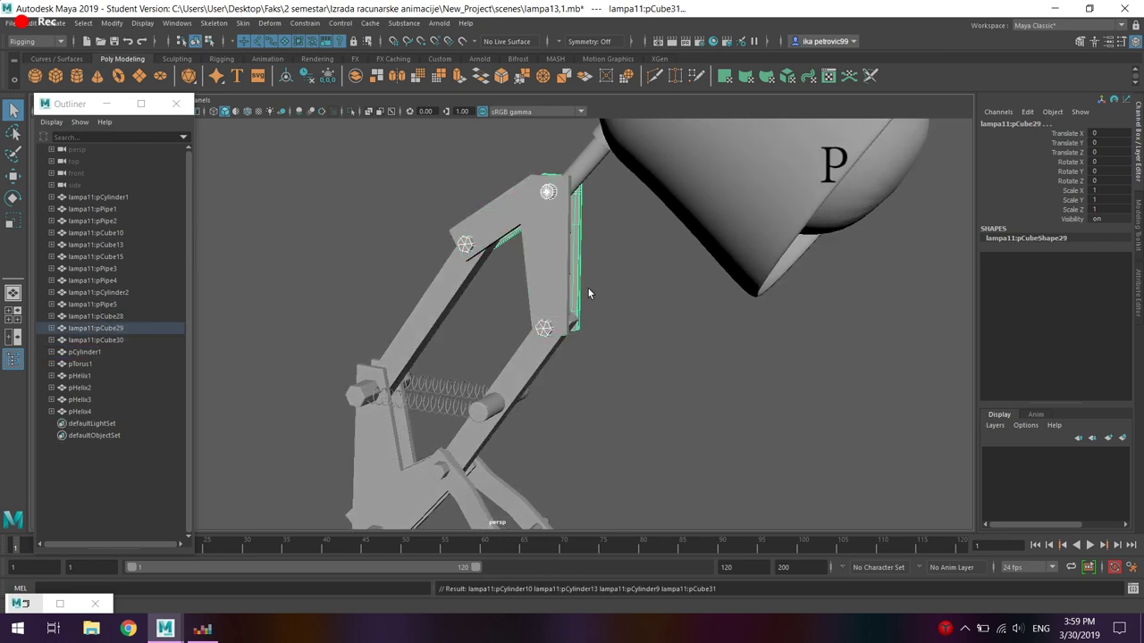
pyautogui.click(588, 287)
pyautogui.keyDown('alt'); pyautogui.moveTo(587, 287); pyautogui.dragTo(549, 406, button='middle'); pyautogui.keyUp('alt')
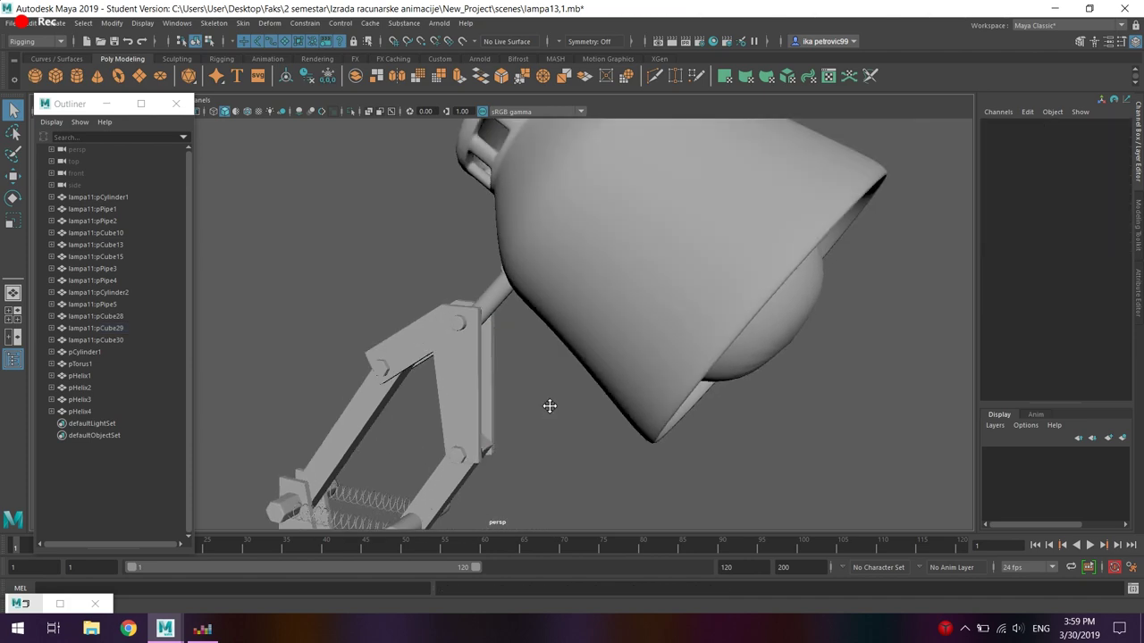
pyautogui.scroll(-3, 548, 406)
pyautogui.keyDown('alt'); pyautogui.moveTo(494, 445); pyautogui.dragTo(504, 440); pyautogui.keyUp('alt')
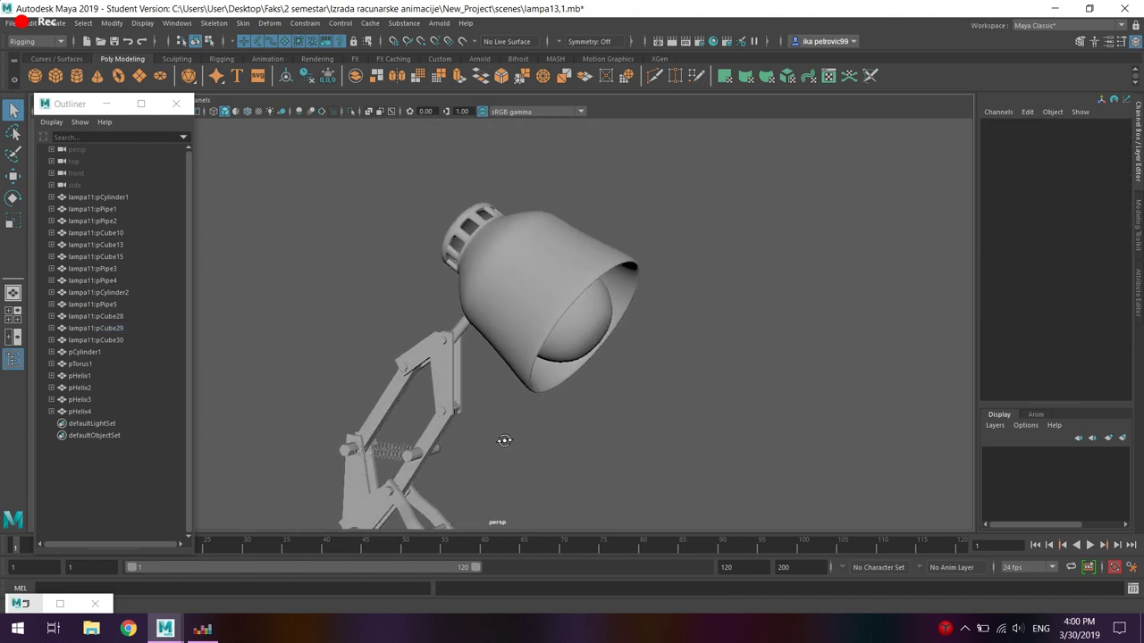
# - Parent all the lamp shade parts under the neck pipe pPipe2
pyautogui.moveTo(687, 252)
pyautogui.mouseDown()
pyautogui.moveTo(423, 318)
pyautogui.moveTo(620, 408)
pyautogui.moveTo(512, 405)
pyautogui.moveTo(620, 425)
pyautogui.mouseUp()
pyautogui.scroll(3, 619, 409)
pyautogui.scroll(3, 561, 376)
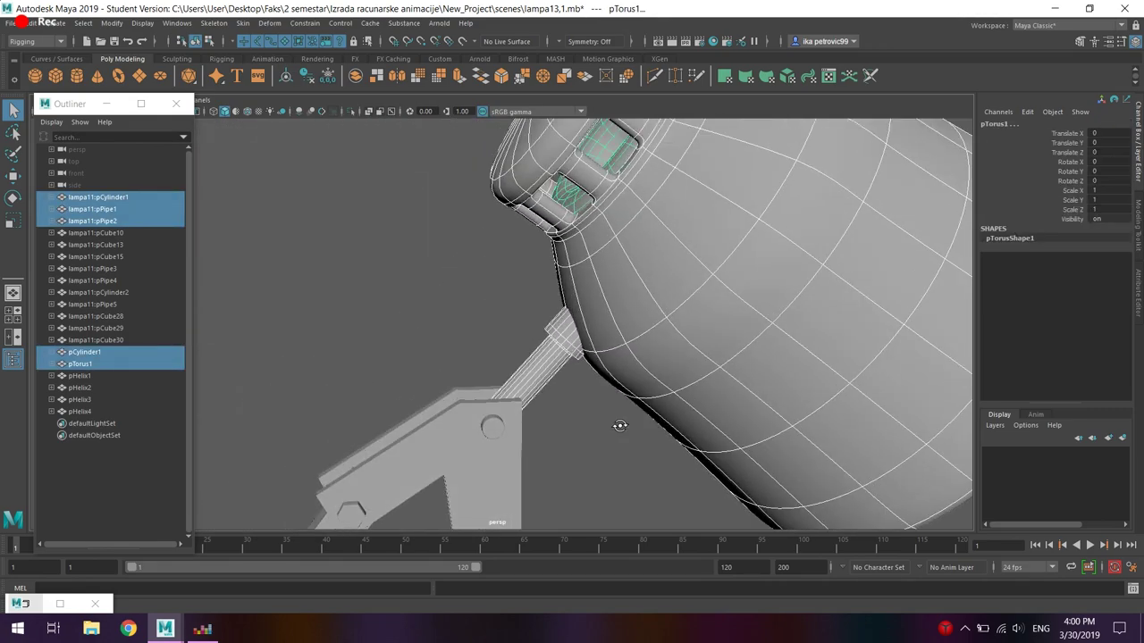
pyautogui.keyDown('shift'); pyautogui.click(541, 379); pyautogui.keyUp('shift')
pyautogui.press('p')
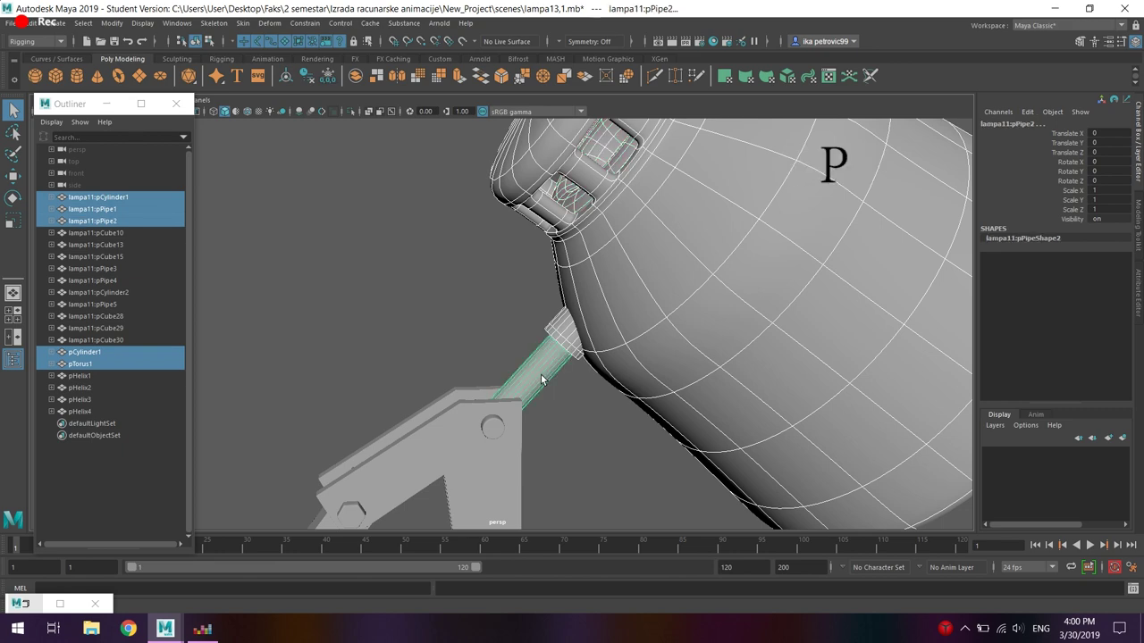
pyautogui.click(445, 304)
pyautogui.click(530, 364)
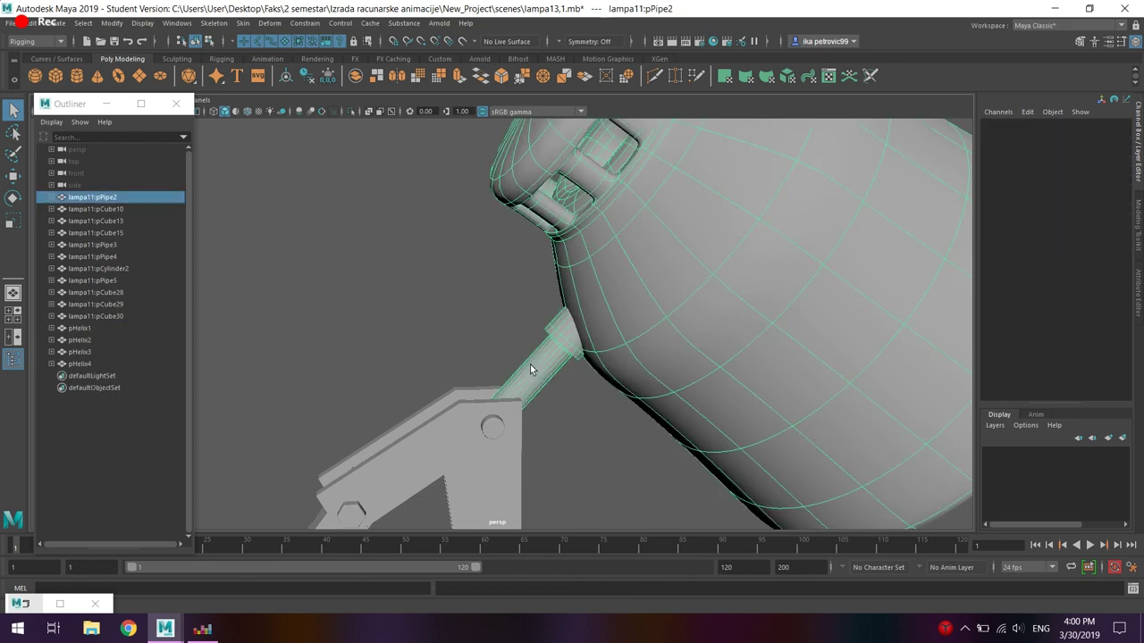
# - Parent base pieces pCylinder2, pPipe5 and pPipe4 under the column pipe pPipe3
pyautogui.keyDown('alt'); pyautogui.moveTo(530, 364); pyautogui.dragTo(430, 346, button='right'); pyautogui.keyUp('alt')
pyautogui.moveTo(430, 346)
pyautogui.keyDown('alt'); pyautogui.mouseDown(button='middle')
pyautogui.moveTo(639, 212)
pyautogui.moveTo(674, 227)
pyautogui.mouseUp(button='middle'); pyautogui.keyUp('alt')
pyautogui.scroll(3, 533, 419)
pyautogui.click(532, 419)
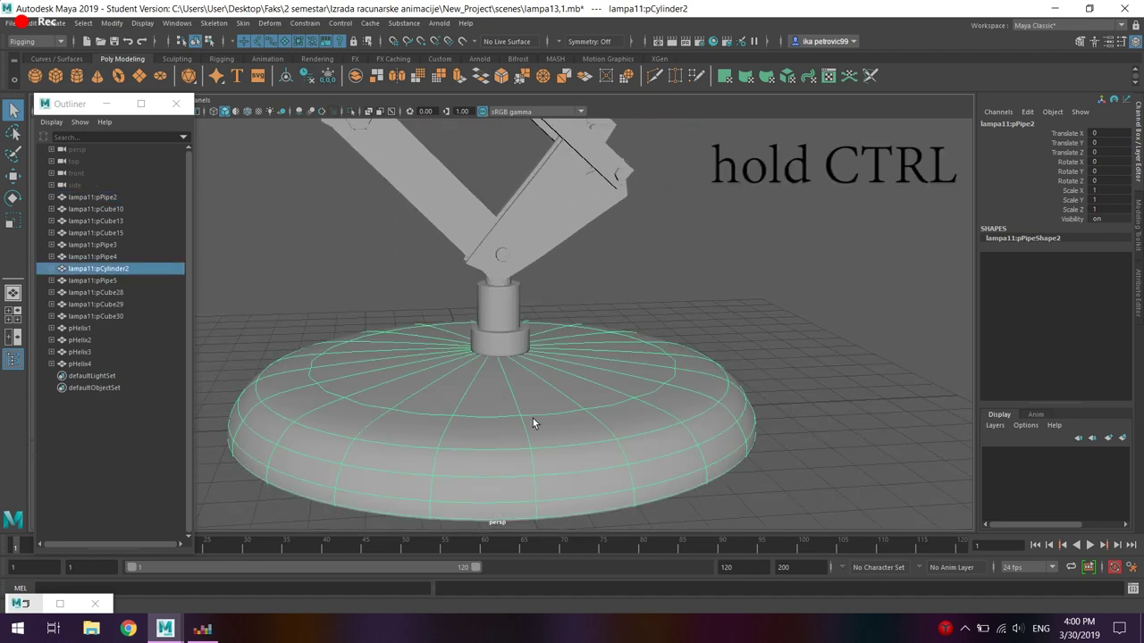
pyautogui.keyDown('shift'); pyautogui.click(506, 344); pyautogui.keyUp('shift')
pyautogui.keyDown('shift'); pyautogui.click(500, 316); pyautogui.keyUp('shift')
pyautogui.keyDown('shift'); pyautogui.click(491, 284); pyautogui.keyUp('shift')
pyautogui.press('p')
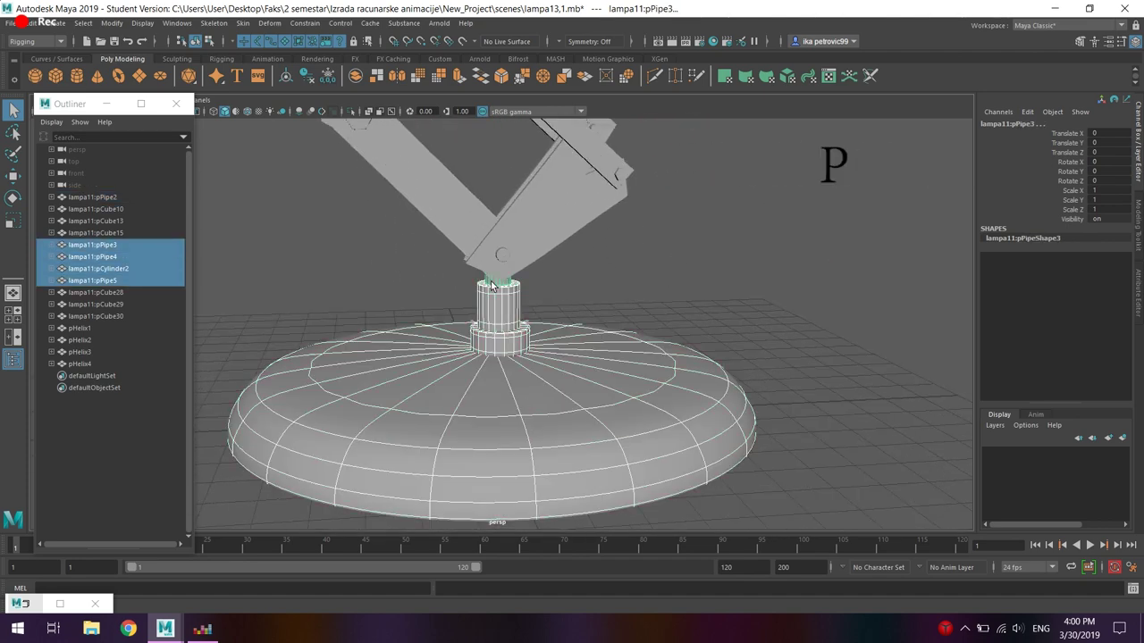
pyautogui.click(628, 292)
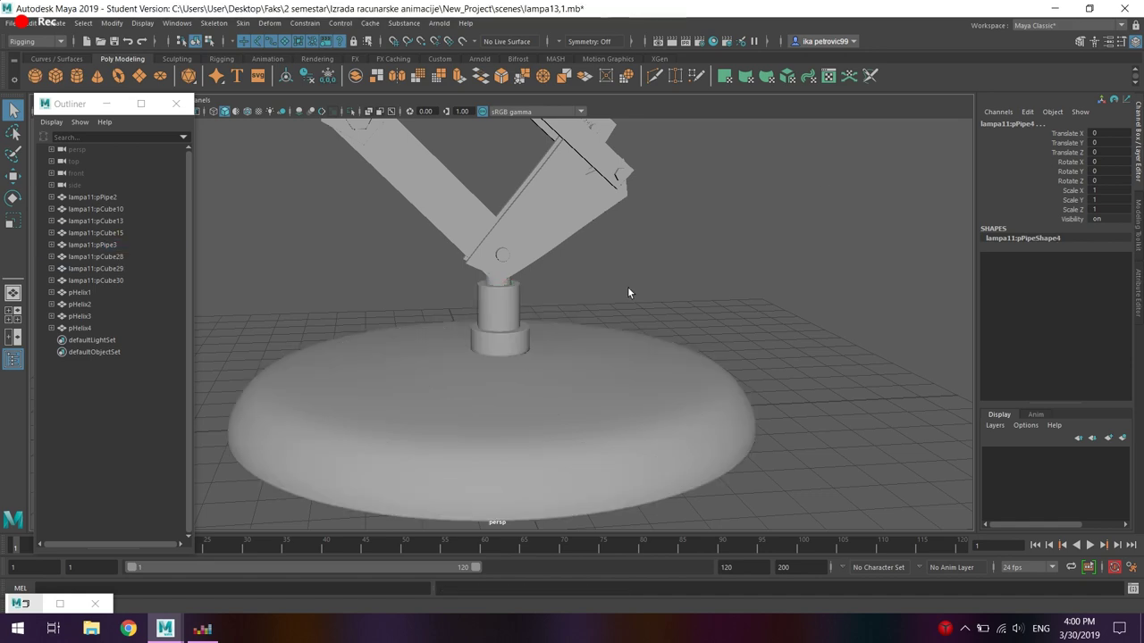
pyautogui.click(499, 304)
pyautogui.press('f')
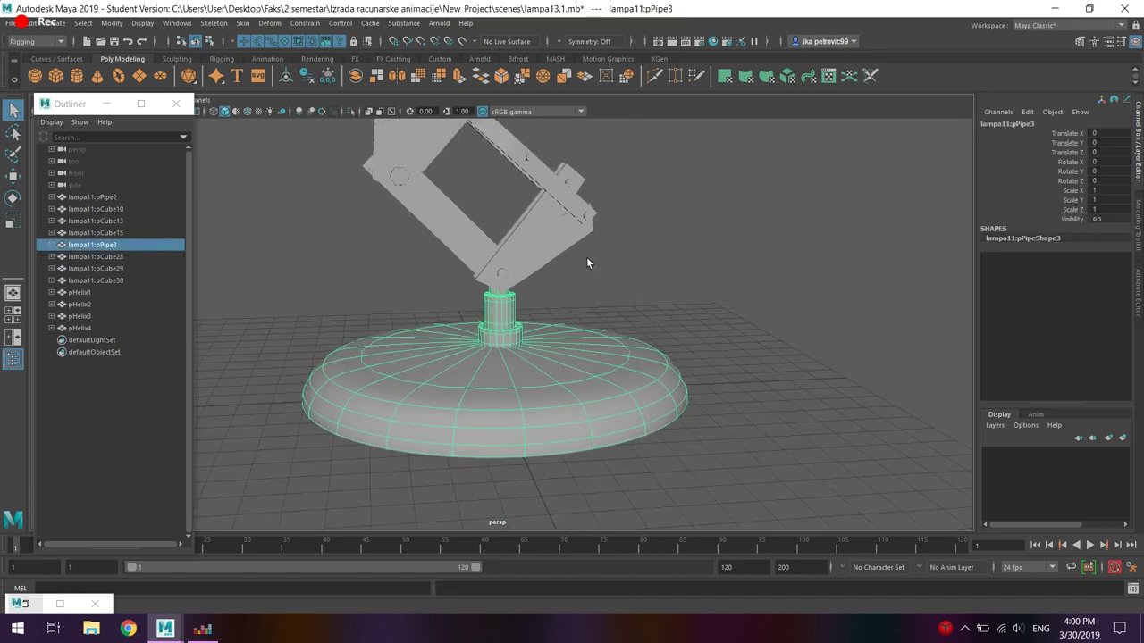
pyautogui.moveTo(596, 267)
pyautogui.keyDown('alt'); pyautogui.mouseDown()
pyautogui.moveTo(621, 299)
pyautogui.moveTo(561, 301)
pyautogui.moveTo(586, 296)
pyautogui.mouseUp(); pyautogui.keyUp('alt')
pyautogui.moveTo(286, 255)
pyautogui.keyDown('alt'); pyautogui.mouseDown()
pyautogui.moveTo(429, 245)
pyautogui.moveTo(429, 298)
pyautogui.moveTo(439, 311)
pyautogui.moveTo(456, 305)
pyautogui.mouseUp(); pyautogui.keyUp('alt')
pyautogui.click(98, 231)
pyautogui.click(104, 225)
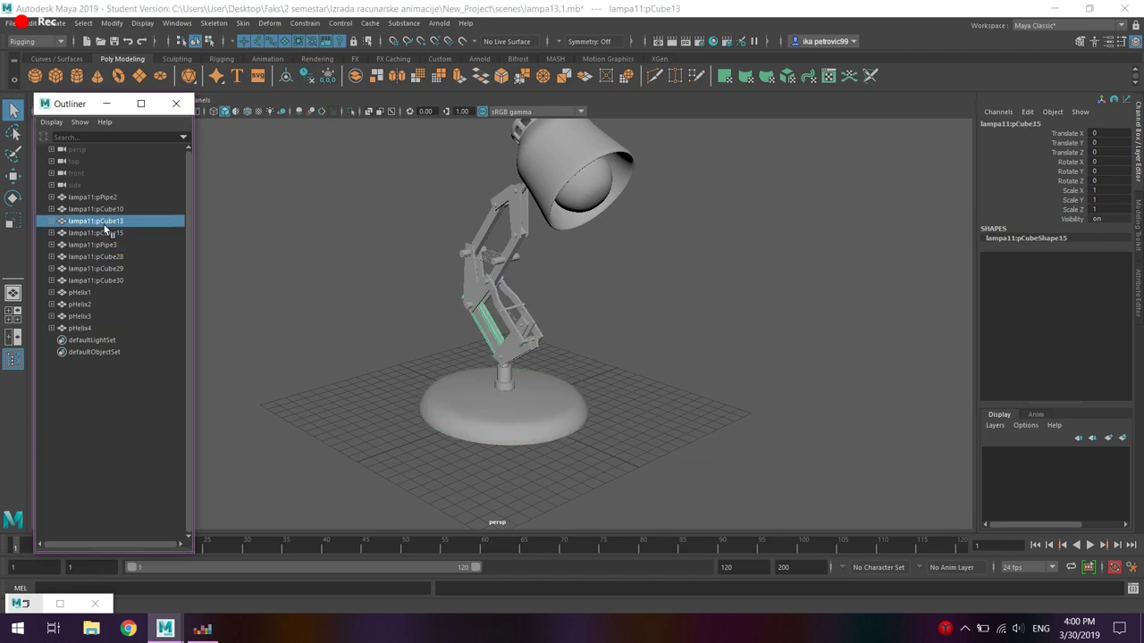
pyautogui.click(112, 211)
pyautogui.click(112, 257)
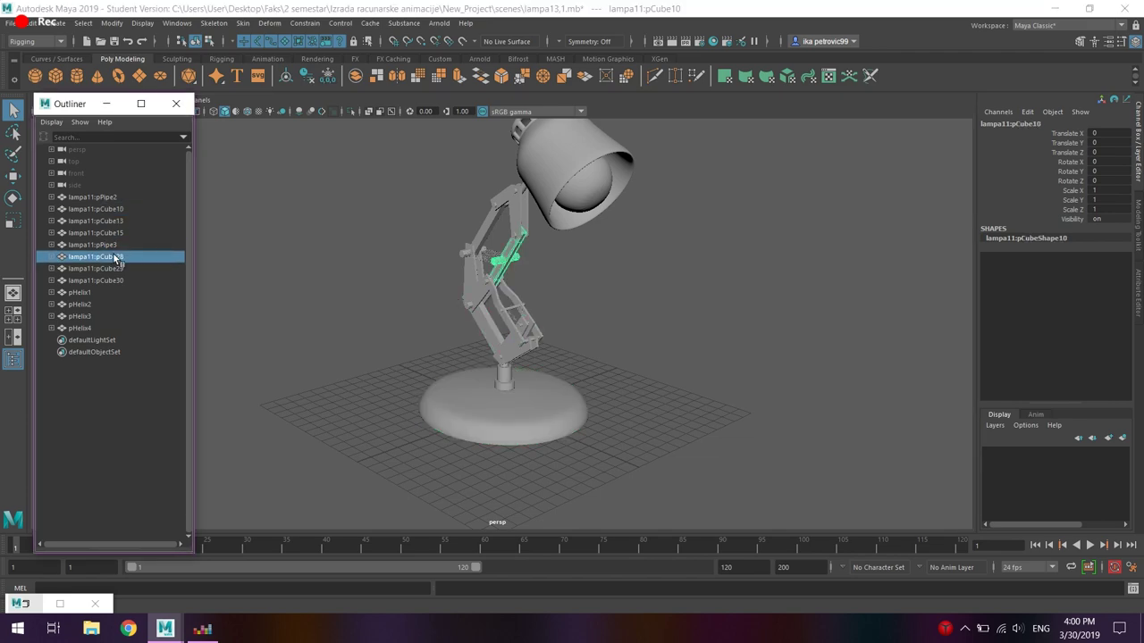
pyautogui.click(113, 269)
pyautogui.click(117, 281)
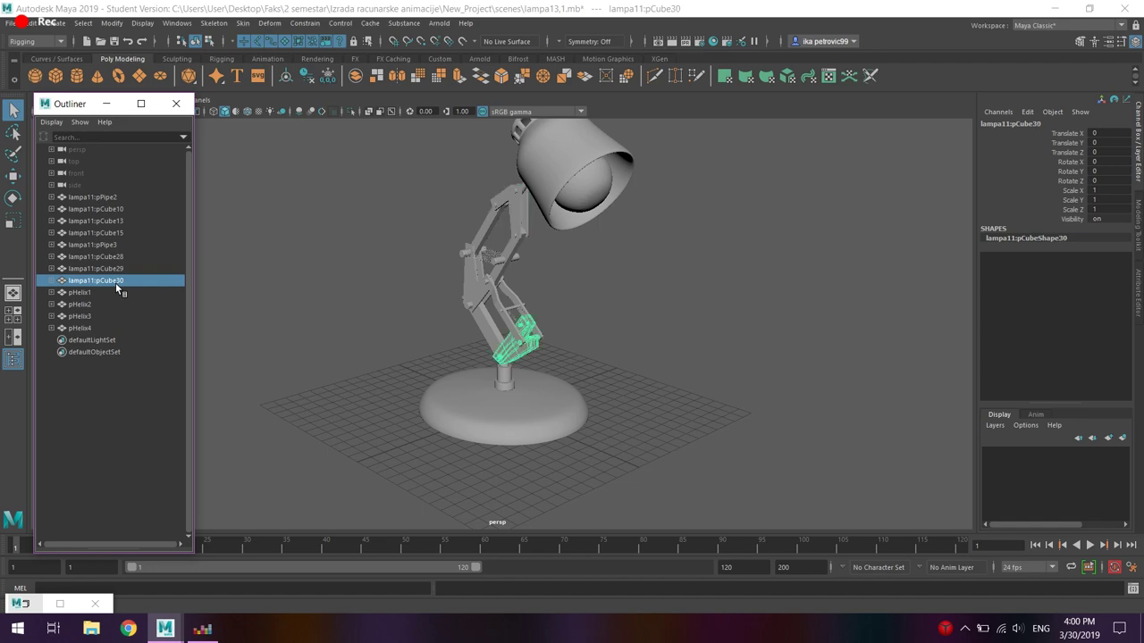
pyautogui.click(281, 292)
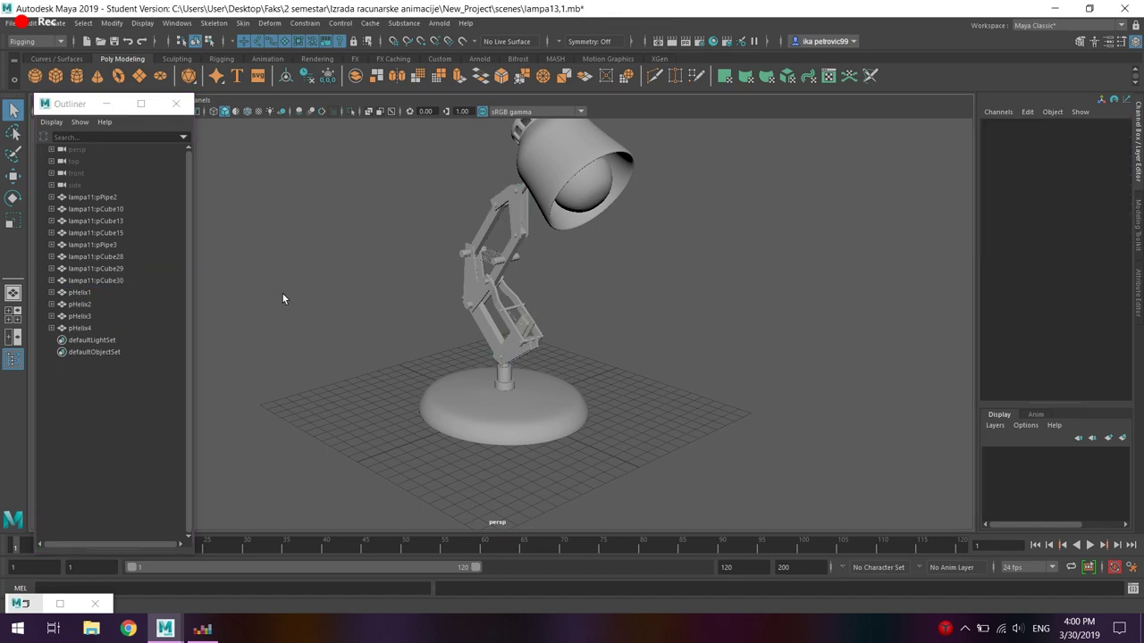
pyautogui.click(112, 197)
pyautogui.click(296, 248)
pyautogui.keyDown('alt'); pyautogui.moveTo(297, 248); pyautogui.dragTo(496, 339); pyautogui.keyUp('alt')
pyautogui.click(496, 346)
pyautogui.scroll(3, 599, 374)
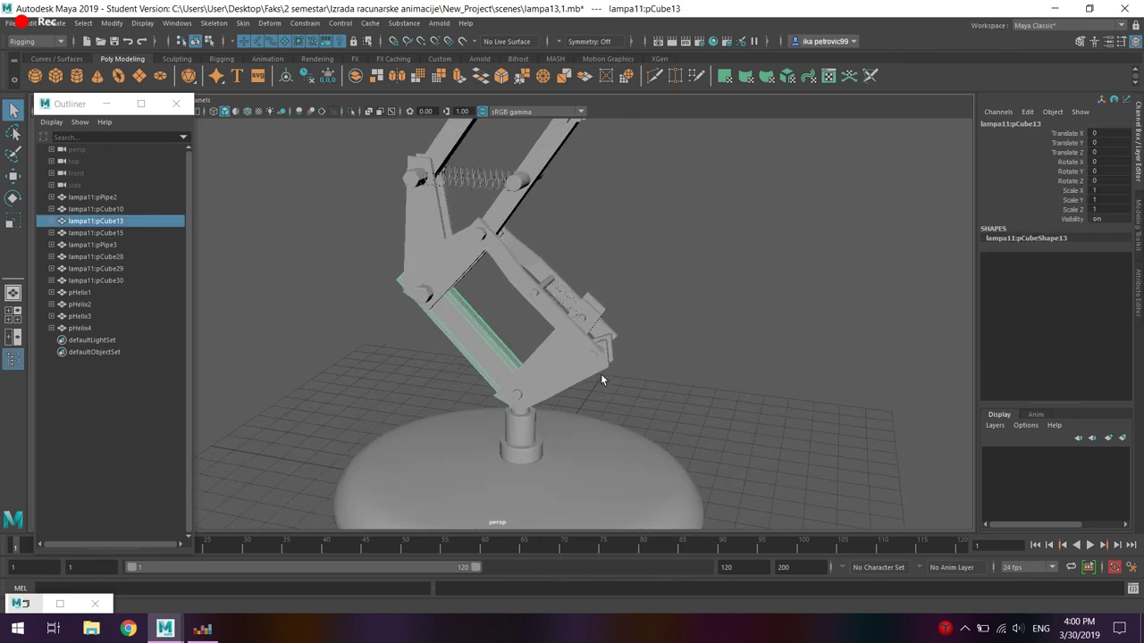
pyautogui.click(733, 390)
pyautogui.scroll(-5, 733, 383)
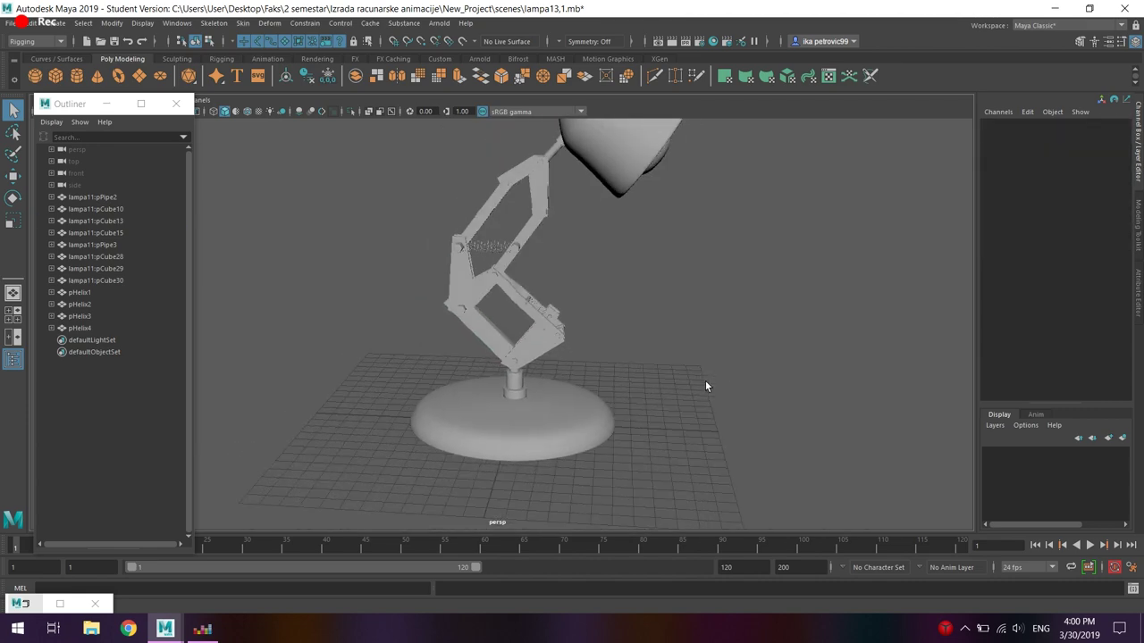
pyautogui.keyDown('alt'); pyautogui.moveTo(705, 380); pyautogui.dragTo(573, 381); pyautogui.keyUp('alt')
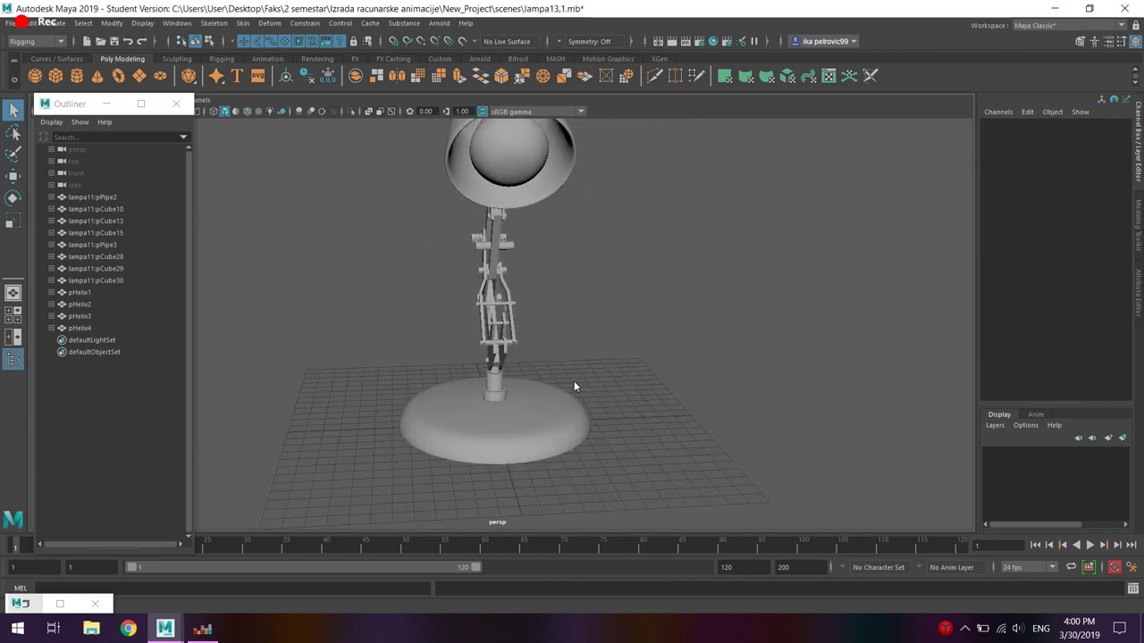
pyautogui.press('space')
pyautogui.press('space')
# - Parent springs pHelix1 and pHelix2 under arm plate pCube28
pyautogui.scroll(2, 551, 274)
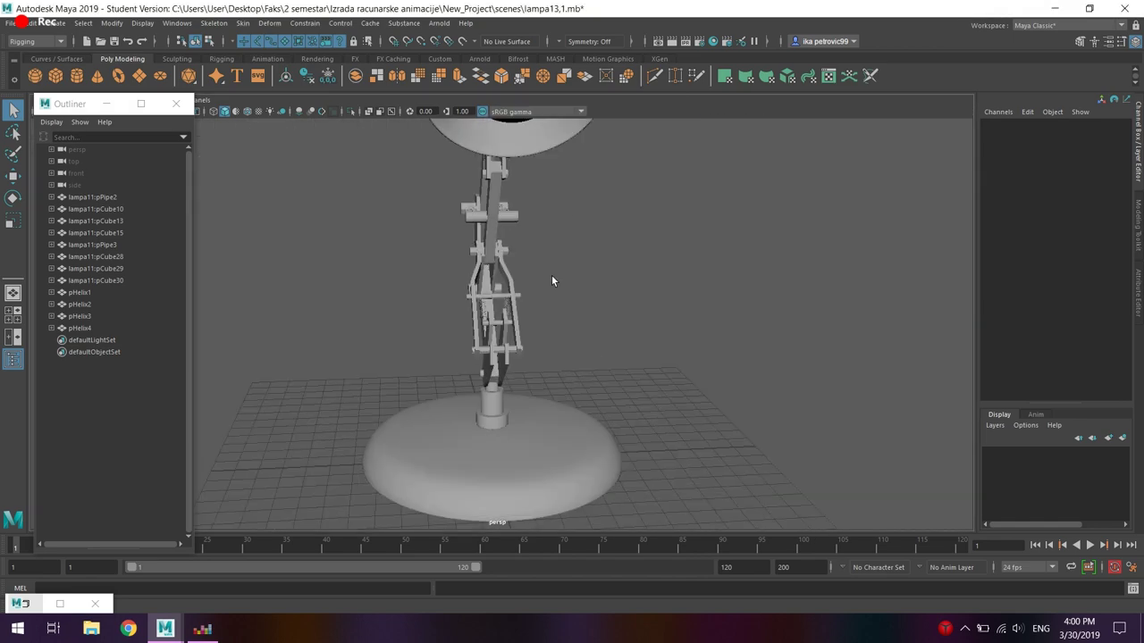
pyautogui.scroll(2, 549, 277)
pyautogui.scroll(2, 570, 277)
pyautogui.scroll(2, 526, 393)
pyautogui.scroll(3, 525, 393)
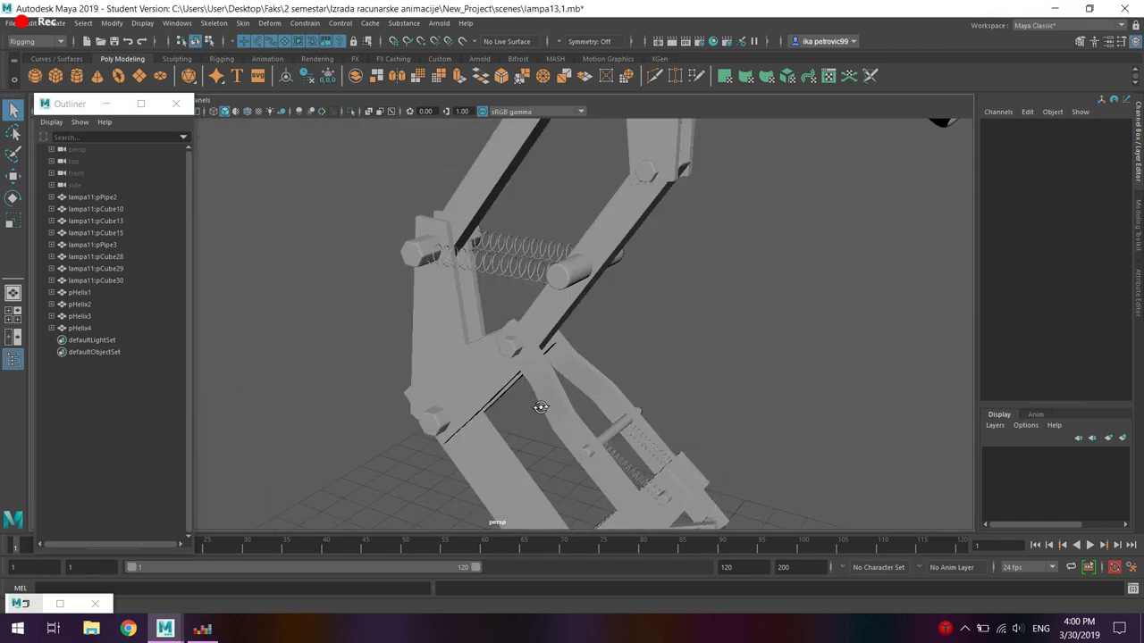
pyautogui.scroll(2, 572, 402)
pyautogui.click(507, 265)
pyautogui.keyDown('ctrl'); pyautogui.click(509, 249); pyautogui.keyUp('ctrl')
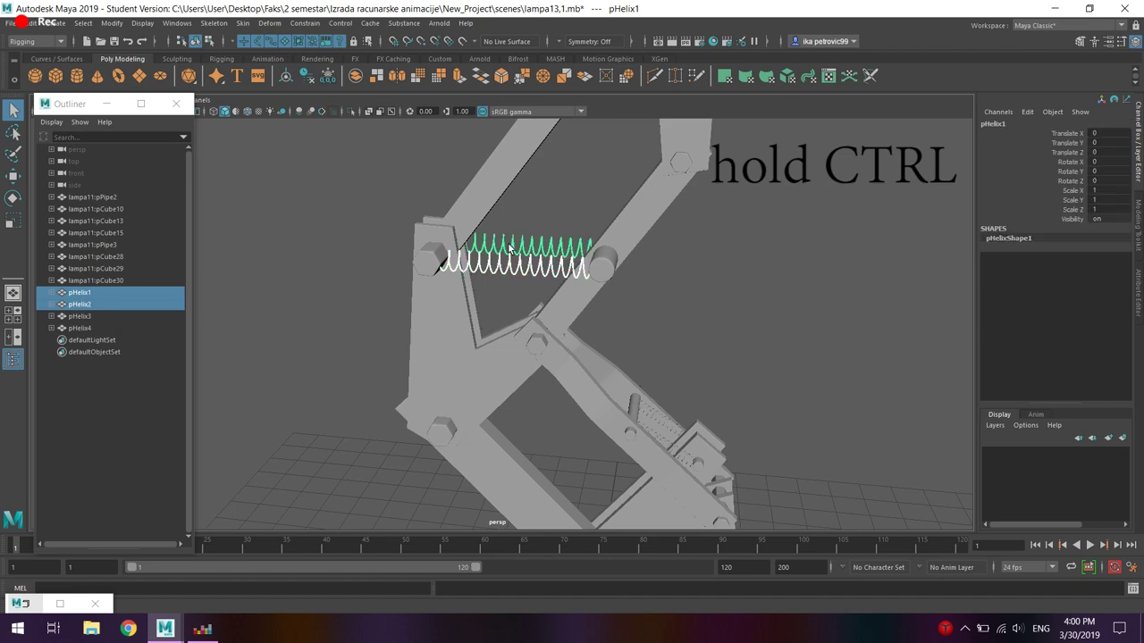
pyautogui.keyDown('ctrl'); pyautogui.click(453, 364); pyautogui.keyUp('ctrl')
pyautogui.press('p')
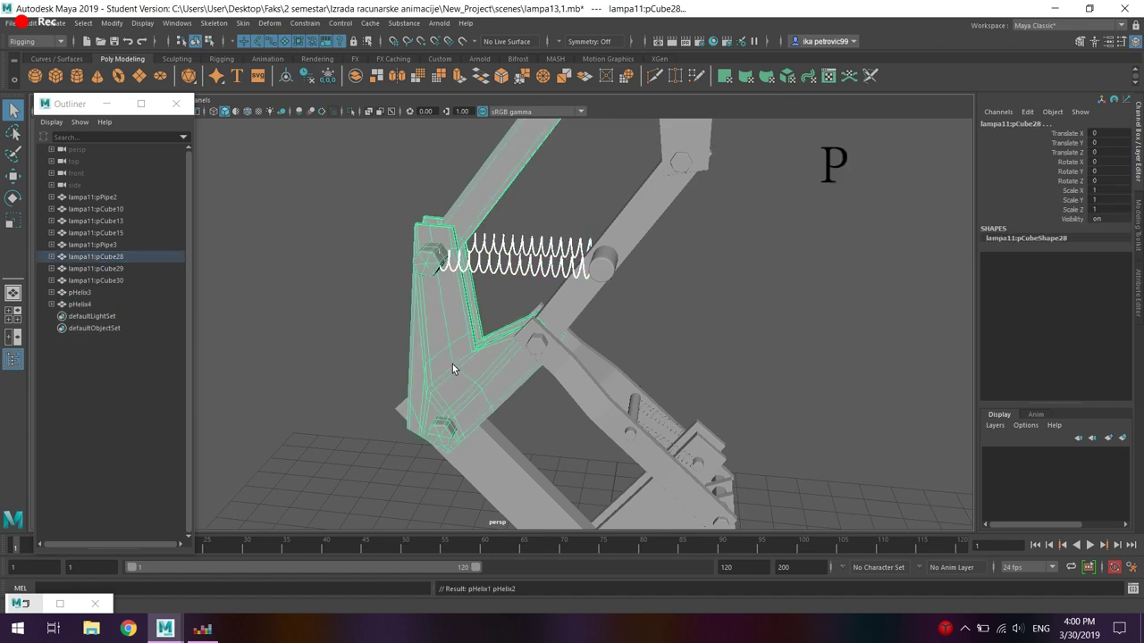
pyautogui.click(325, 307)
pyautogui.click(439, 359)
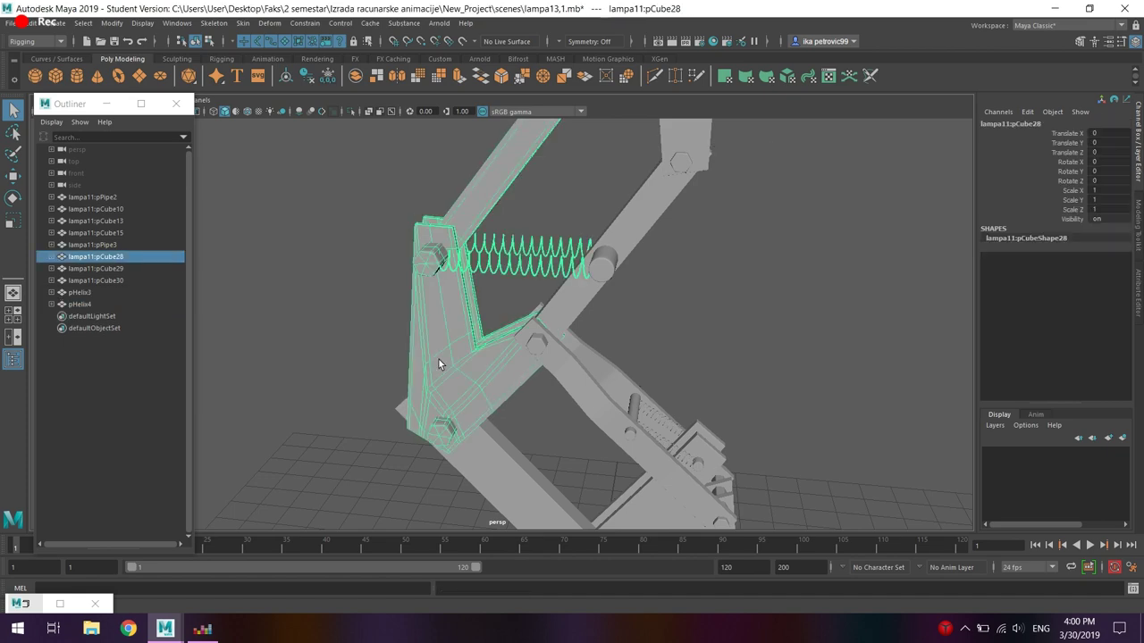
pyautogui.click(353, 329)
# - Maximize the front view and centre the lamp in it
pyautogui.scroll(-2, 353, 331)
pyautogui.scroll(-2, 353, 330)
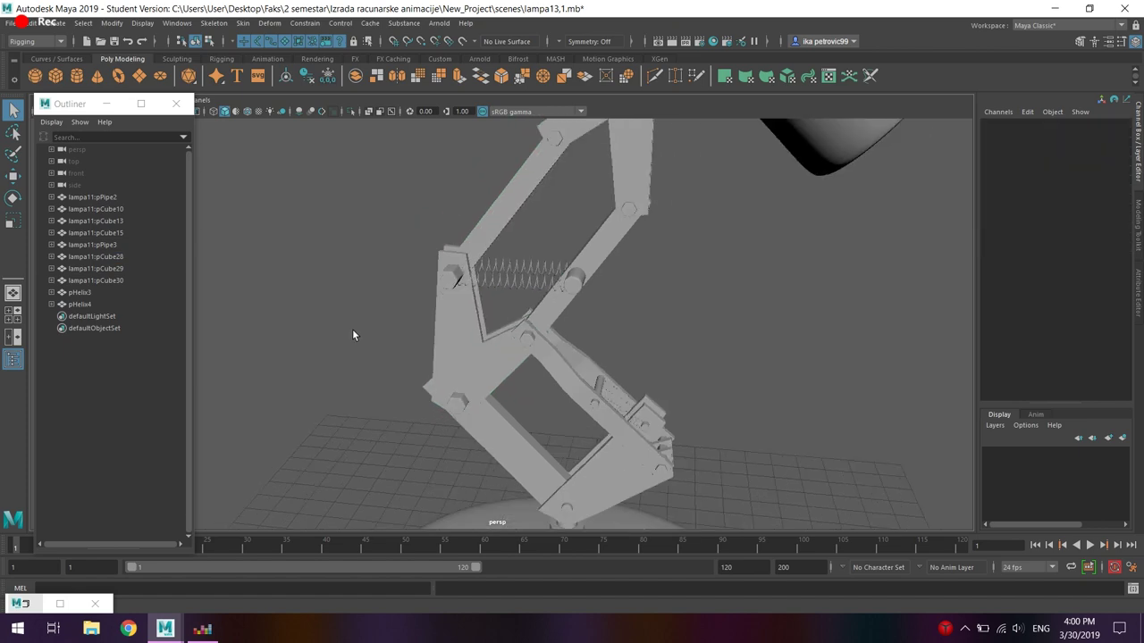
pyautogui.press('space')
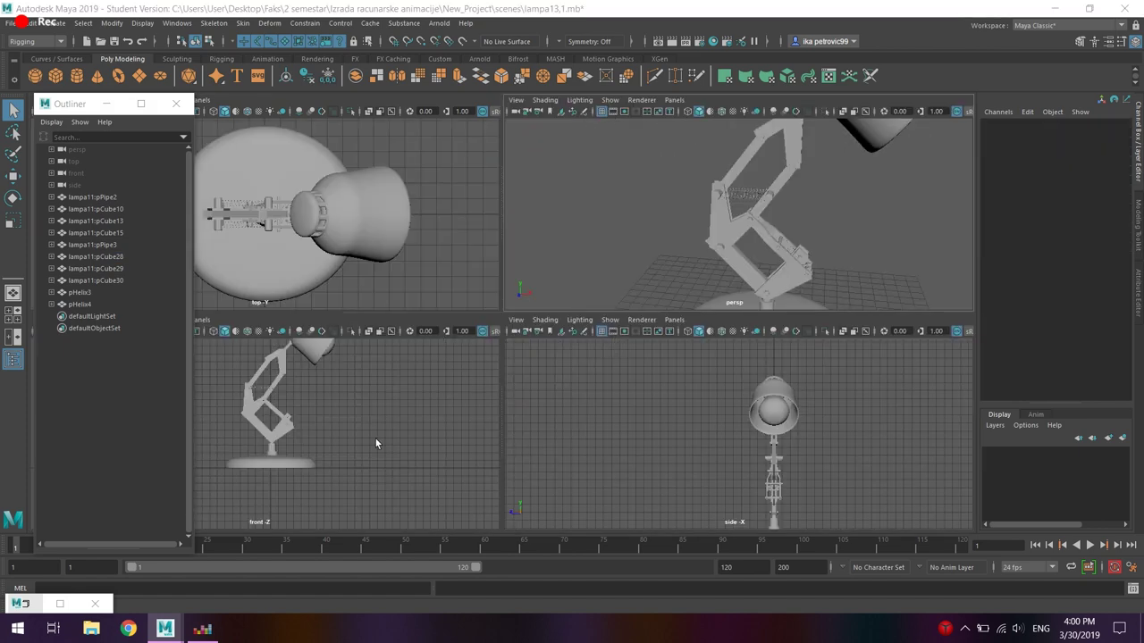
pyautogui.press('space')
pyautogui.keyDown('alt'); pyautogui.moveTo(469, 348); pyautogui.dragTo(466, 428, button='middle'); pyautogui.keyUp('alt')
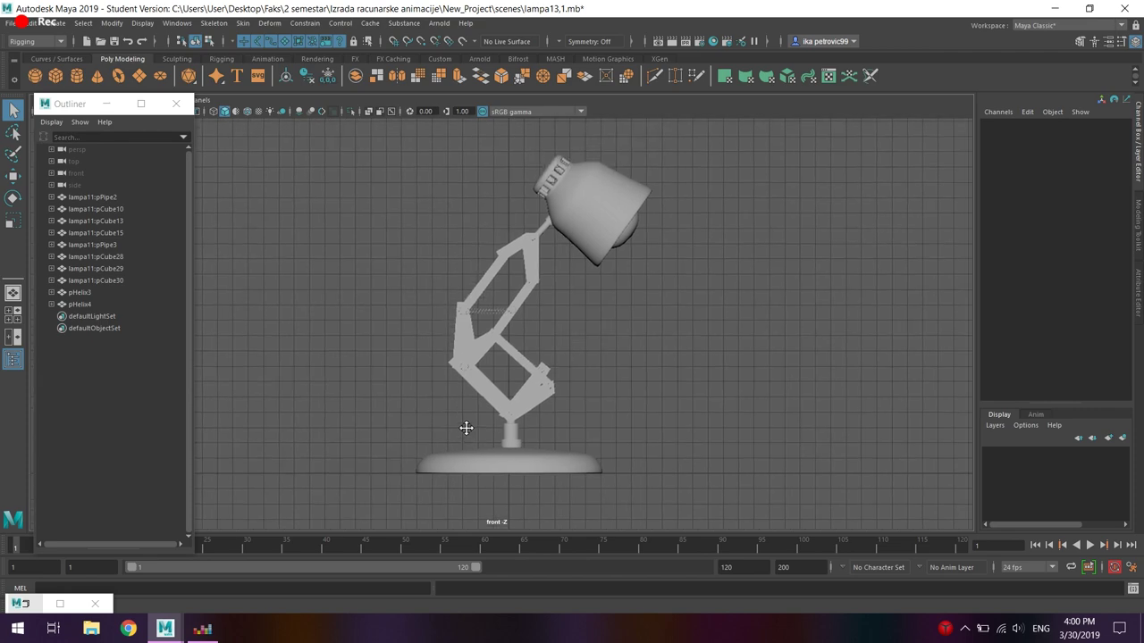
# - Create joint1 with the Joint tool at the lamp base pivot, then duplicate it as joint2
pyautogui.click(224, 23)
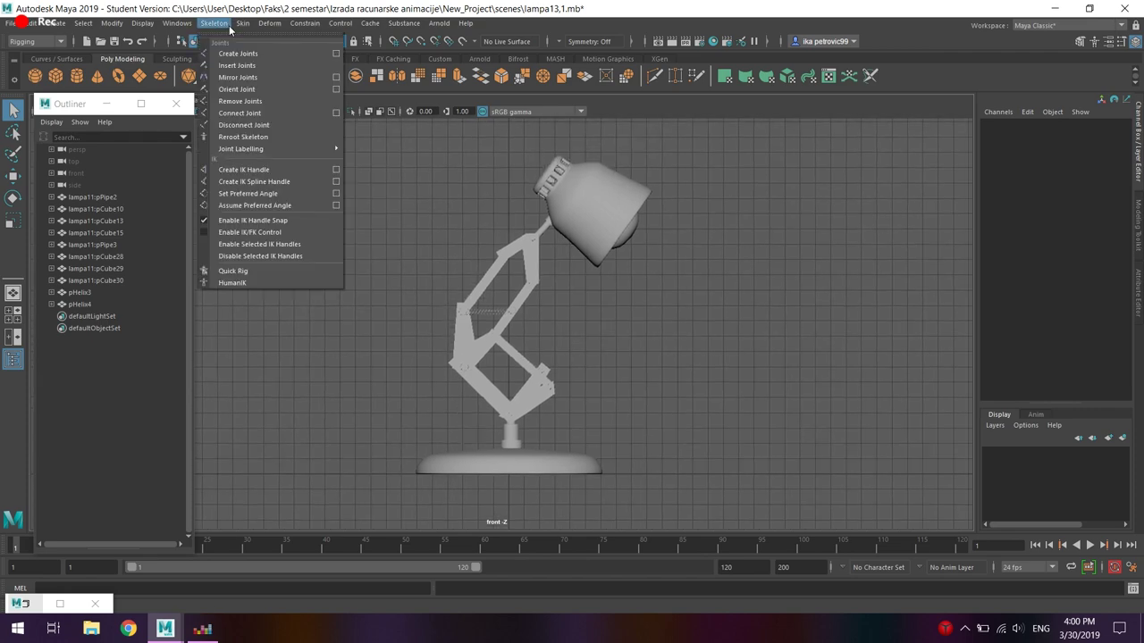
pyautogui.click(249, 52)
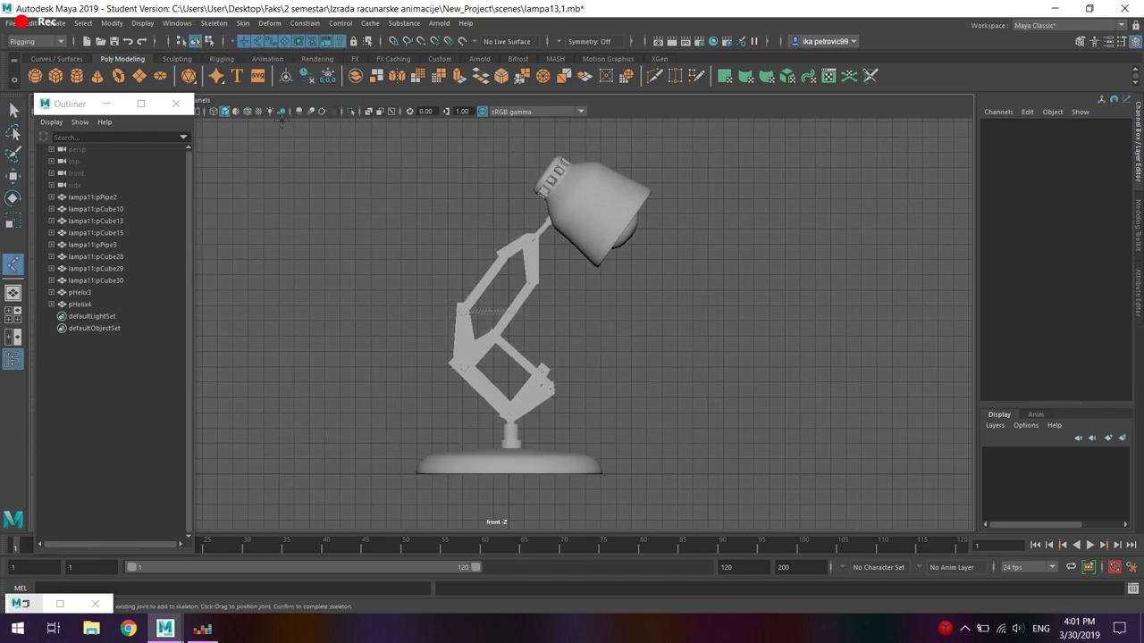
pyautogui.click(510, 447)
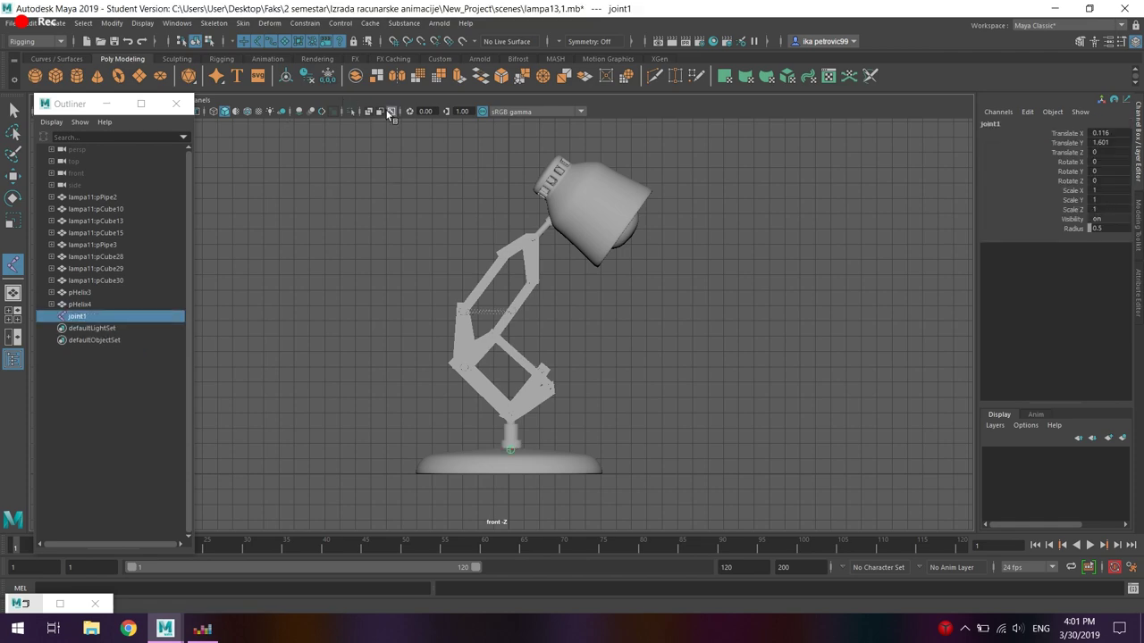
pyautogui.press('q')
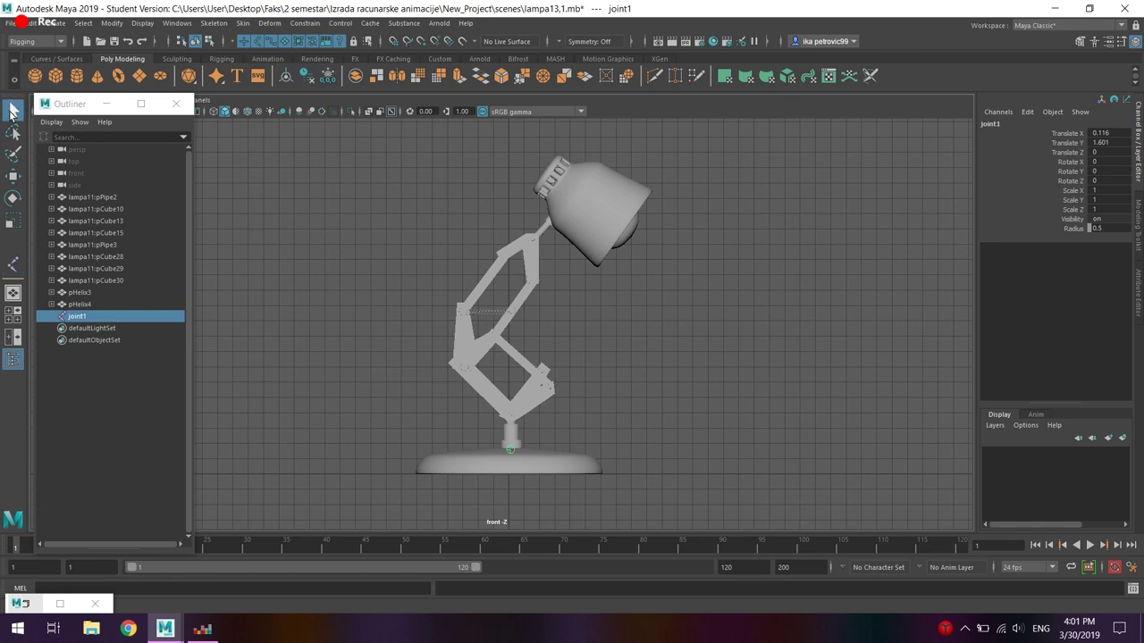
pyautogui.scroll(2, 497, 356)
pyautogui.scroll(2, 497, 357)
pyautogui.scroll(2, 499, 355)
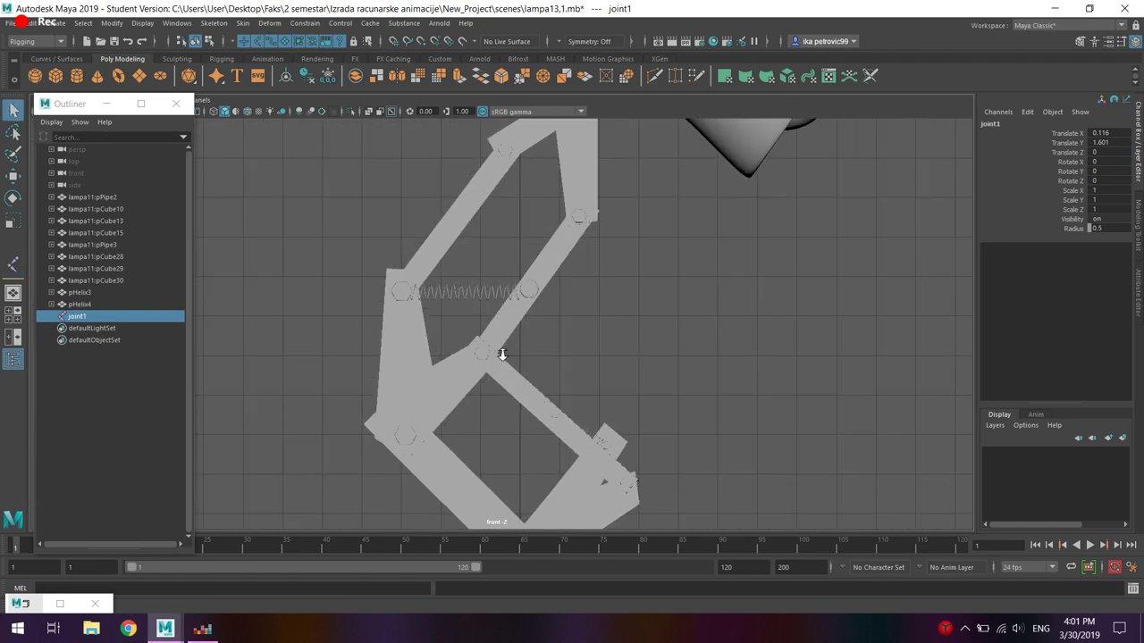
pyautogui.keyDown('alt'); pyautogui.moveTo(499, 358); pyautogui.dragTo(546, 224, button='middle'); pyautogui.keyUp('alt')
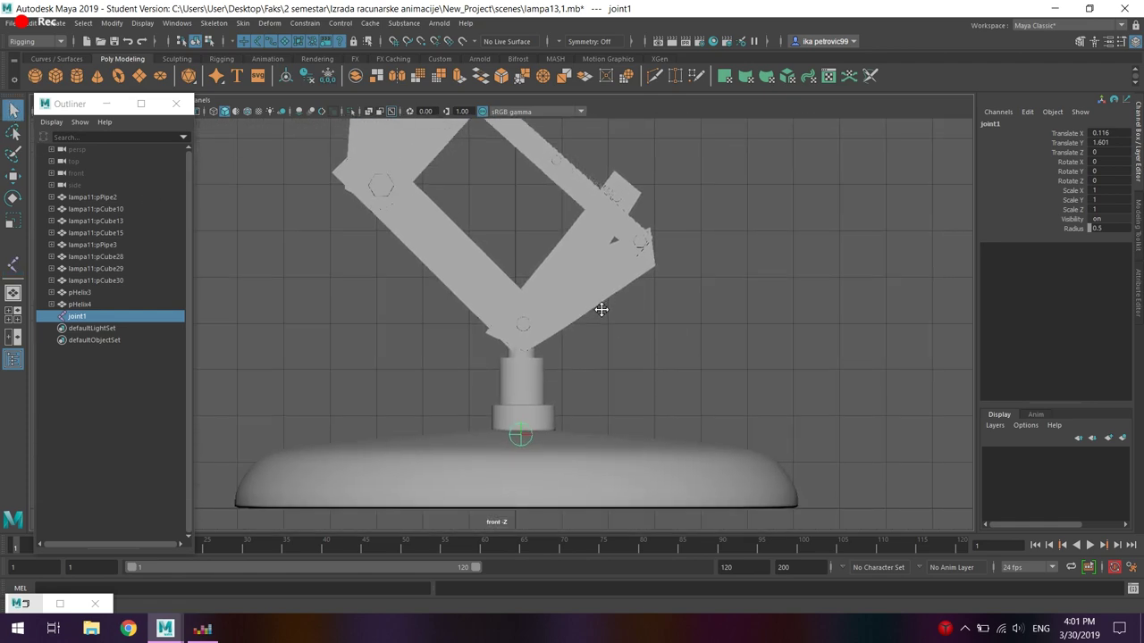
pyautogui.hotkey('ctrl', 'd')
# - Move joint2 up to the elbow pivot, then duplicate and place joint3 and joint4 on the next pivots
pyautogui.press('w')
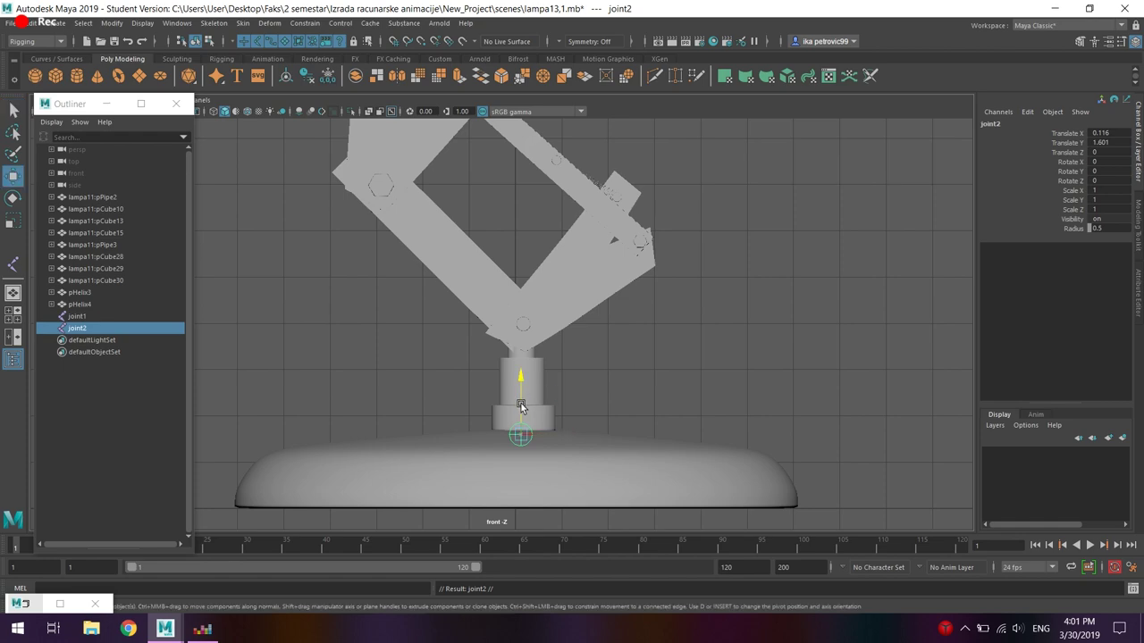
pyautogui.moveTo(521, 406); pyautogui.dragTo(521, 296)
pyautogui.hotkey('ctrl', 'd')
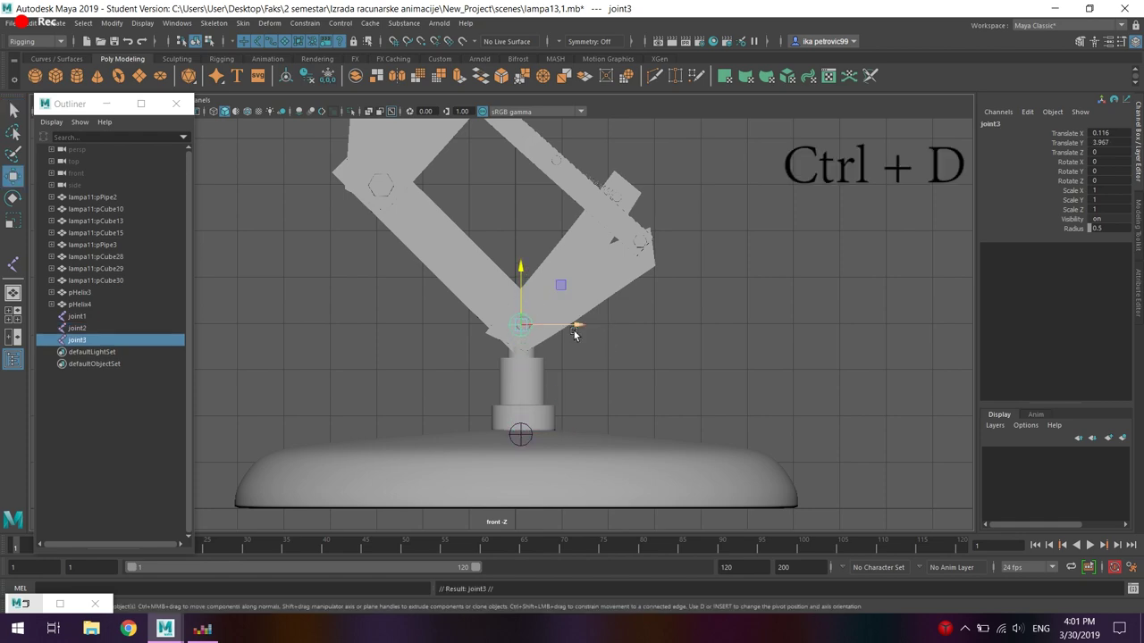
pyautogui.moveTo(587, 324)
pyautogui.mouseDown()
pyautogui.moveTo(696, 324)
pyautogui.moveTo(641, 234)
pyautogui.mouseUp()
pyautogui.hotkey('ctrl', 'd')
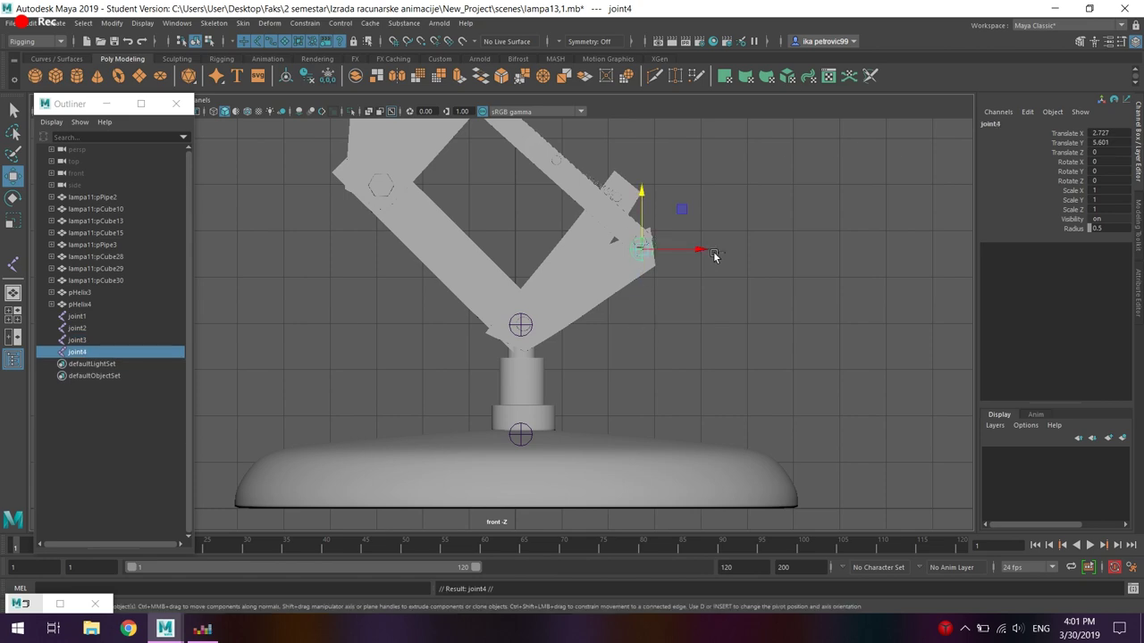
pyautogui.scroll(-2, 713, 254)
pyautogui.keyDown('alt'); pyautogui.moveTo(712, 250); pyautogui.dragTo(666, 409, button='middle'); pyautogui.keyUp('alt')
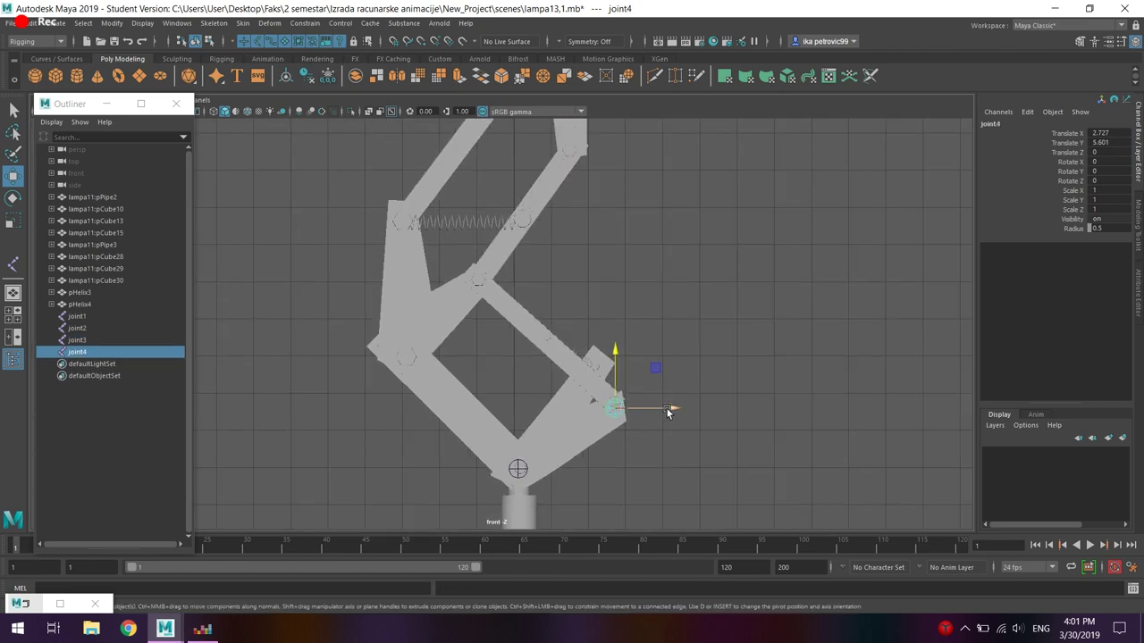
pyautogui.moveTo(667, 409)
pyautogui.mouseDown()
pyautogui.moveTo(532, 409)
pyautogui.moveTo(475, 262)
pyautogui.mouseUp()
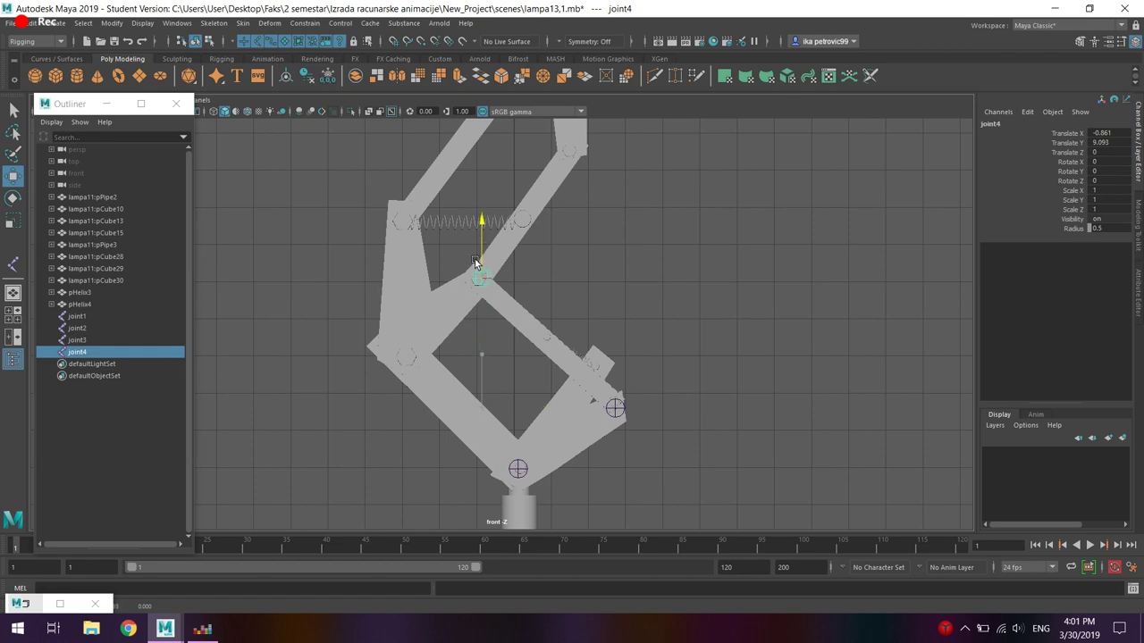
# - Duplicate and position joint5, joint6 and joint7 on the remaining arm pivots
pyautogui.keyDown('alt'); pyautogui.moveTo(678, 279); pyautogui.dragTo(651, 416, button='middle'); pyautogui.keyUp('alt')
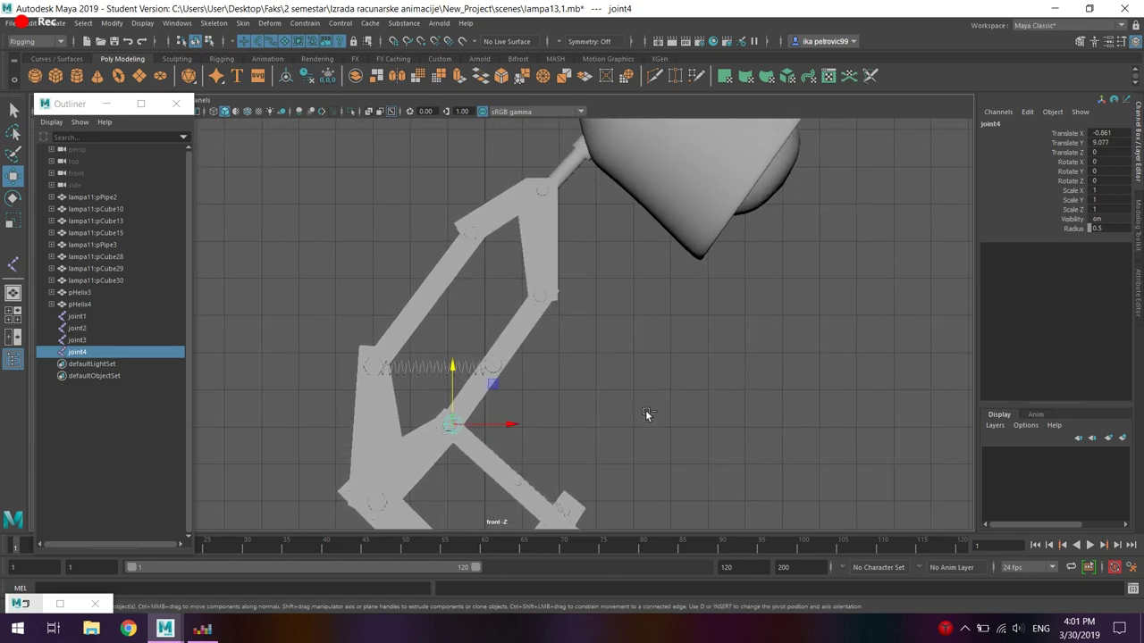
pyautogui.hotkey('ctrl', 'd')
pyautogui.moveTo(498, 422)
pyautogui.mouseDown()
pyautogui.moveTo(597, 418)
pyautogui.moveTo(539, 278)
pyautogui.moveTo(538, 265)
pyautogui.moveTo(554, 286)
pyautogui.moveTo(527, 177)
pyautogui.moveTo(389, 194)
pyautogui.moveTo(366, 339)
pyautogui.mouseUp()
pyautogui.click(544, 317)
pyautogui.click(547, 425)
pyautogui.hotkey('ctrl', 'd')
pyautogui.hotkey('ctrl', 'd')
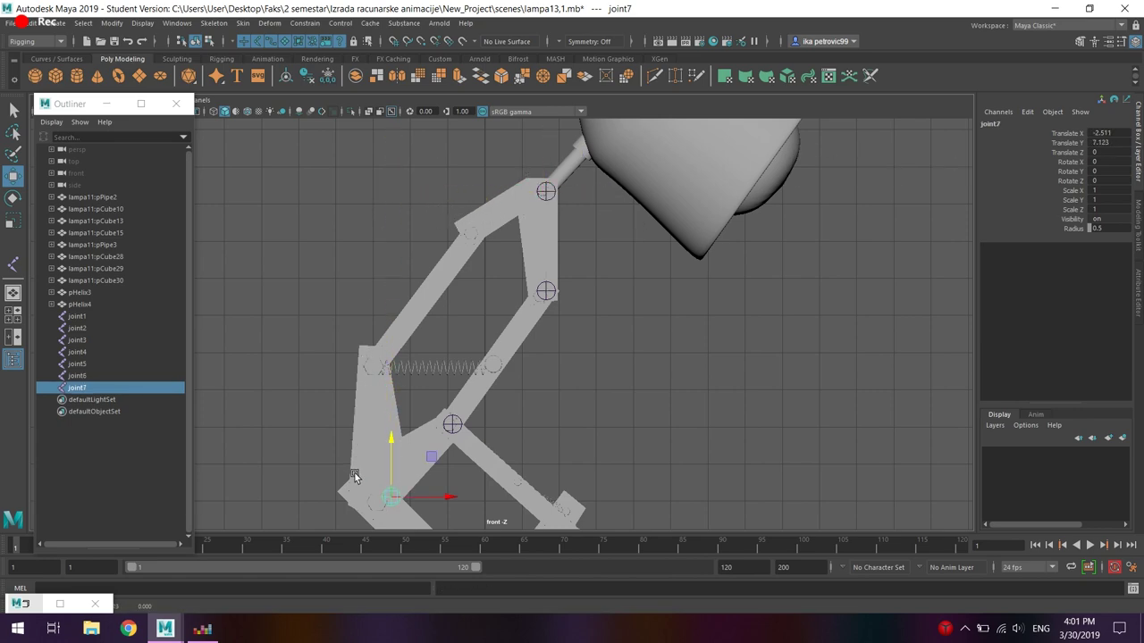
pyautogui.moveTo(454, 498); pyautogui.dragTo(430, 498)
# - Turn on X-ray Joints while checking the side view, then return to the front view
pyautogui.press('space')
pyautogui.press('space')
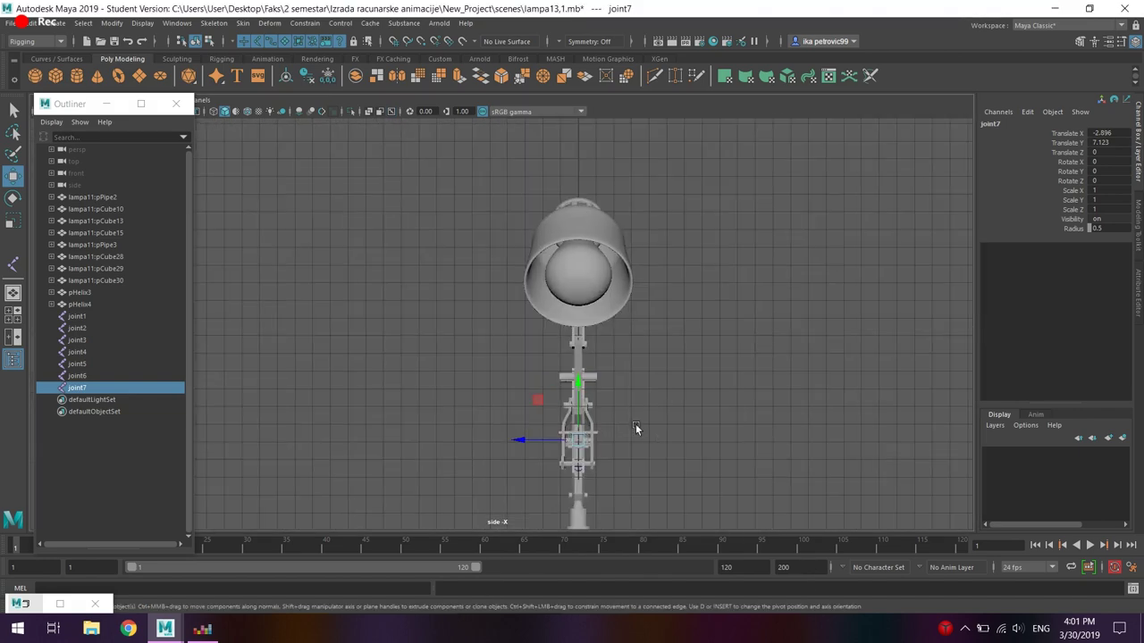
pyautogui.press('f')
pyautogui.click(393, 111)
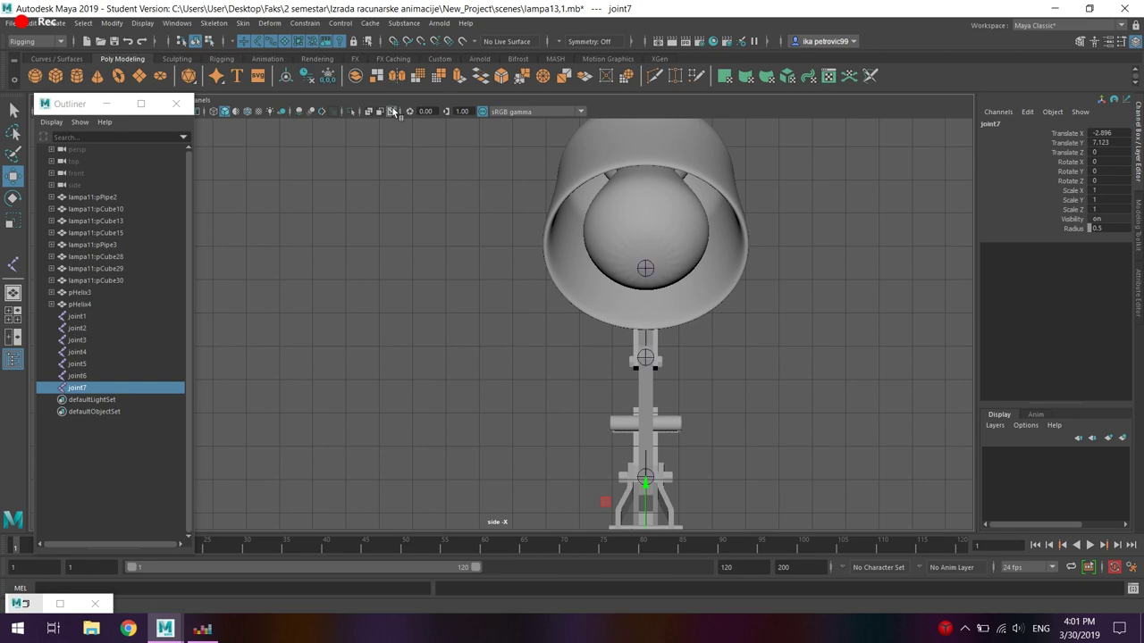
pyautogui.keyDown('alt'); pyautogui.moveTo(720, 383); pyautogui.dragTo(623, 219, button='middle'); pyautogui.keyUp('alt')
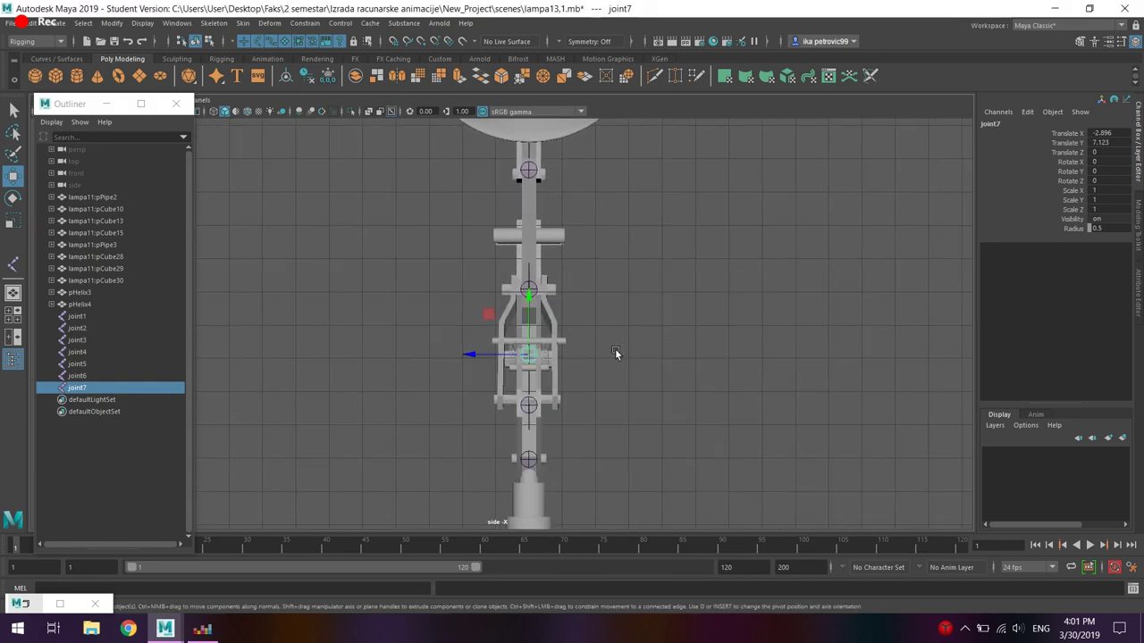
pyautogui.press('space')
pyautogui.press('space')
# - Move joint6 to the centre of the upper arm pivot, at X 1.554, Y 15.388
pyautogui.scroll(3, 550, 375)
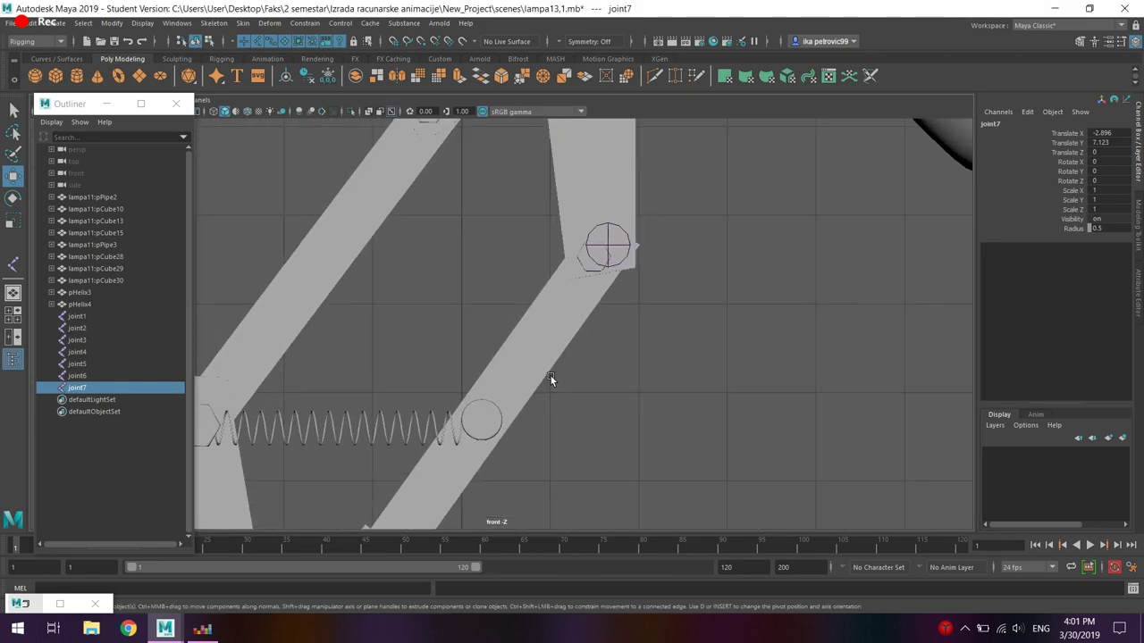
pyautogui.scroll(1, 550, 376)
pyautogui.keyDown('alt'); pyautogui.moveTo(551, 377); pyautogui.dragTo(642, 420, button='middle'); pyautogui.keyUp('alt')
pyautogui.scroll(1, 598, 439)
pyautogui.scroll(1, 598, 439)
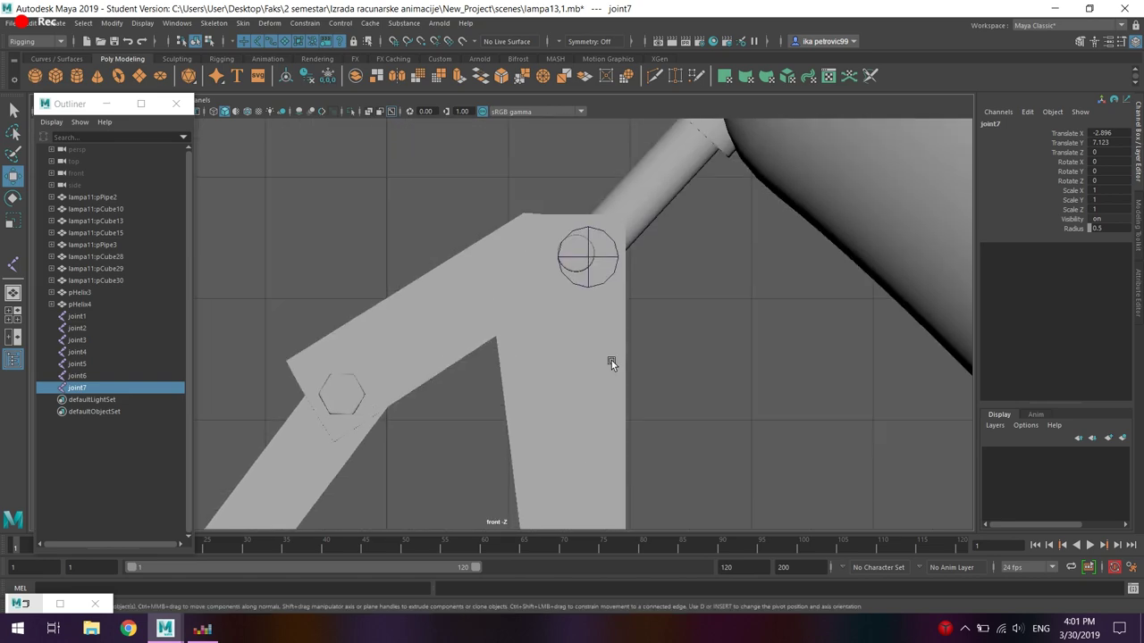
pyautogui.click(601, 254)
pyautogui.click(692, 272)
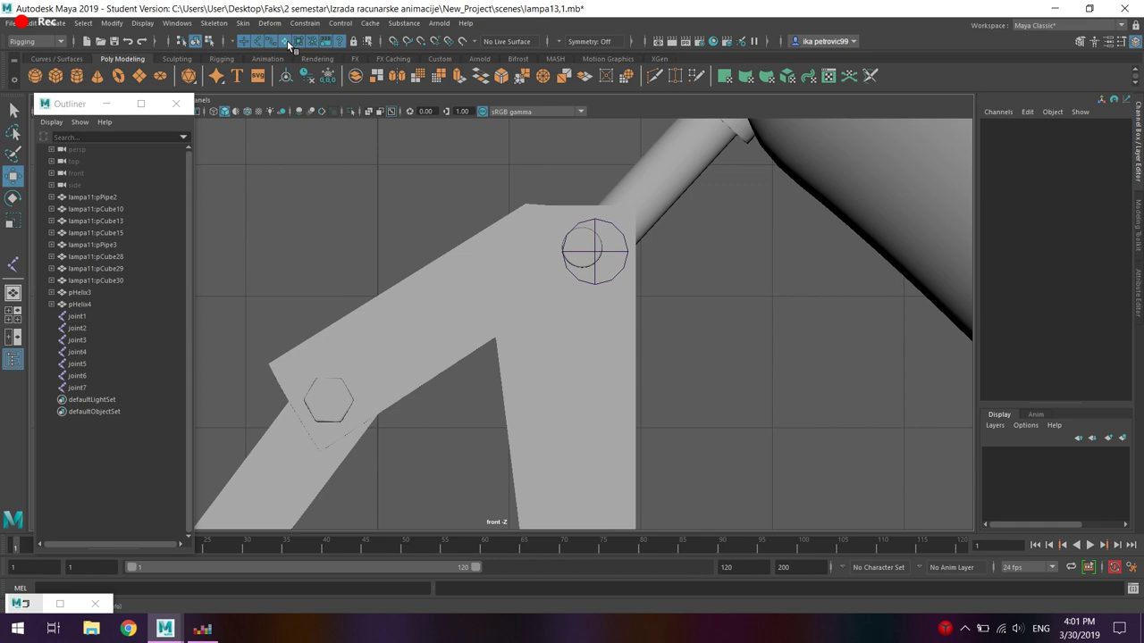
pyautogui.click(625, 268)
pyautogui.moveTo(626, 268); pyautogui.dragTo(583, 250)
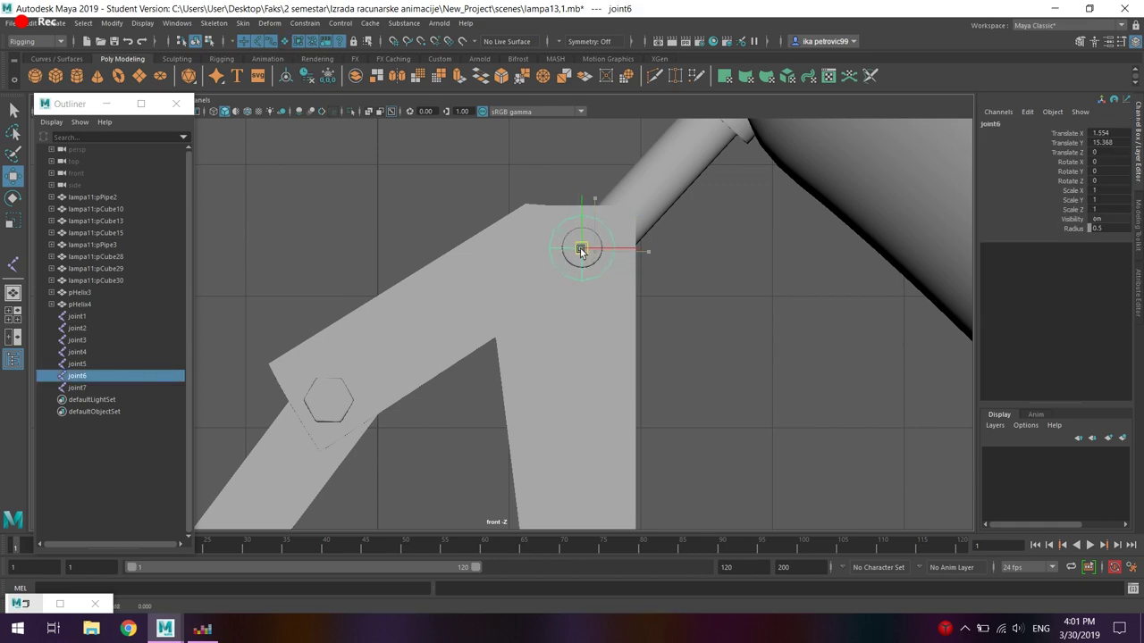
# - Centre joint5 on its hexagonal bolt in the front view
pyautogui.scroll(-3, 594, 273)
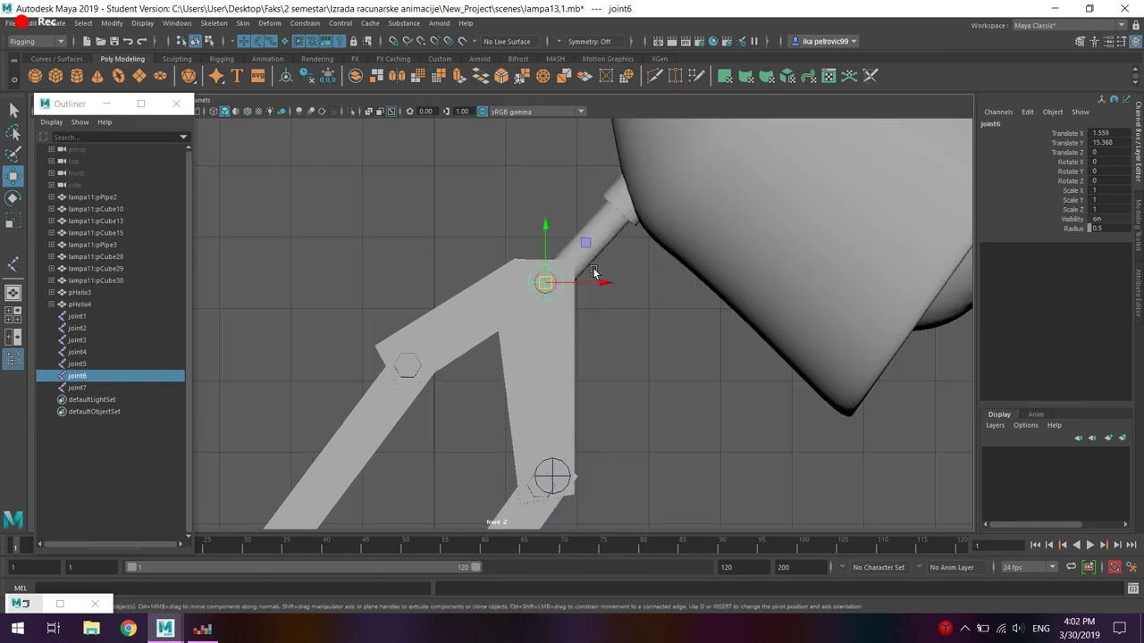
pyautogui.scroll(-2, 601, 258)
pyautogui.scroll(2, 597, 259)
pyautogui.scroll(2, 597, 261)
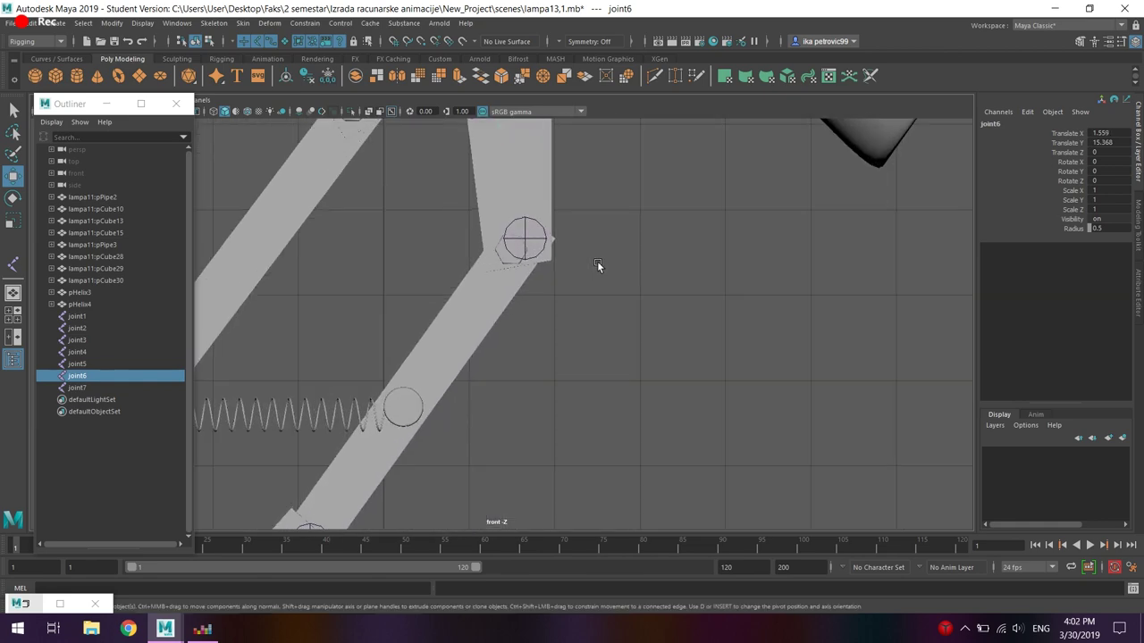
pyautogui.scroll(2, 597, 260)
pyautogui.keyDown('alt'); pyautogui.moveTo(597, 261); pyautogui.dragTo(592, 334, button='middle'); pyautogui.keyUp('alt')
pyautogui.click(540, 253)
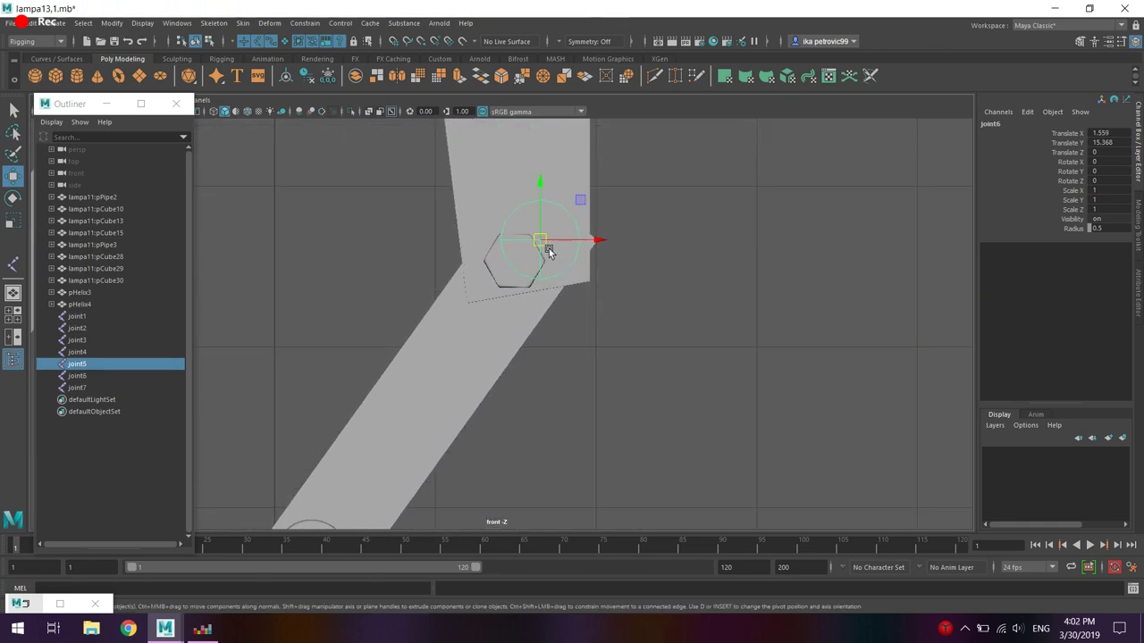
pyautogui.moveTo(522, 258); pyautogui.dragTo(518, 265)
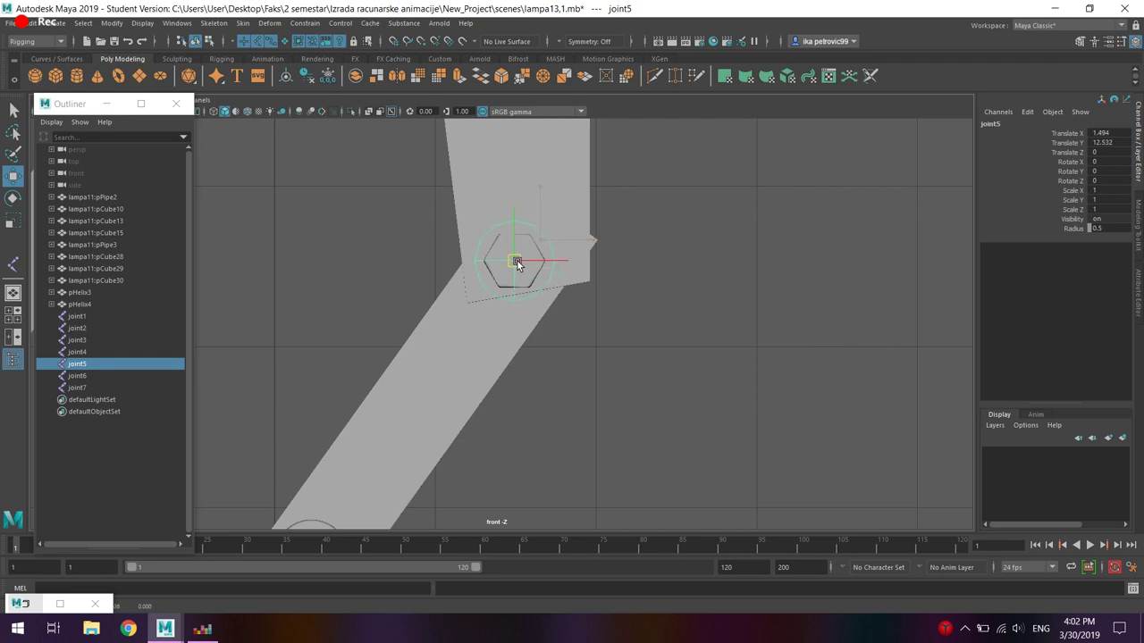
# - Nudge joint4 left onto the centre of its bolt
pyautogui.scroll(-2, 640, 250)
pyautogui.scroll(2, 640, 250)
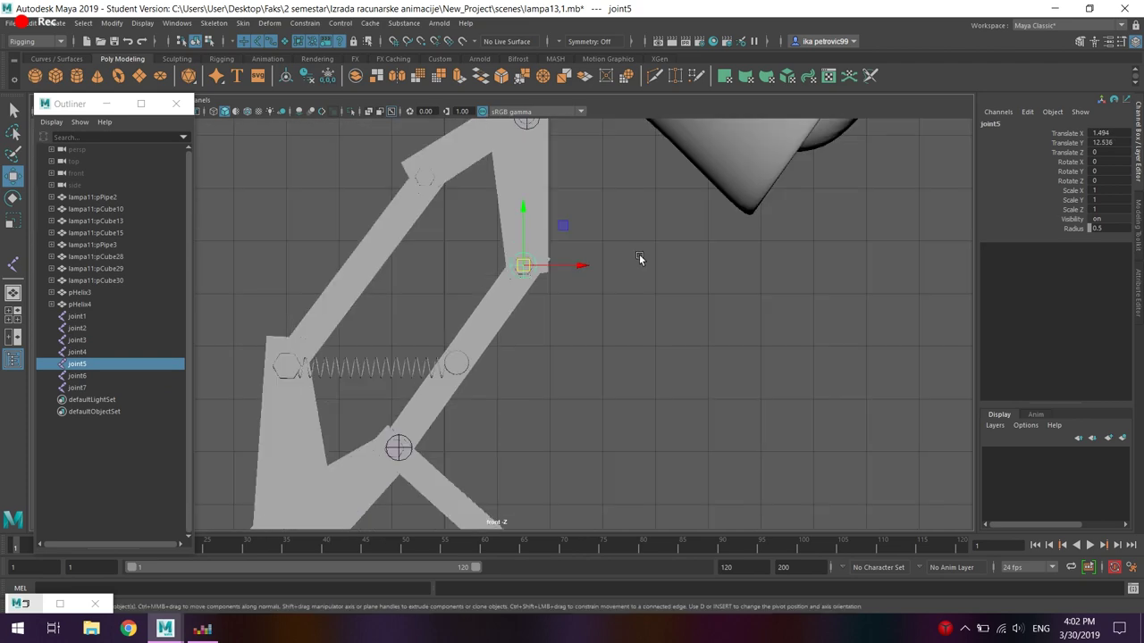
pyautogui.keyDown('alt'); pyautogui.moveTo(639, 254); pyautogui.dragTo(574, 255, button='middle'); pyautogui.keyUp('alt')
pyautogui.scroll(1, 540, 369)
pyautogui.scroll(3, 543, 357)
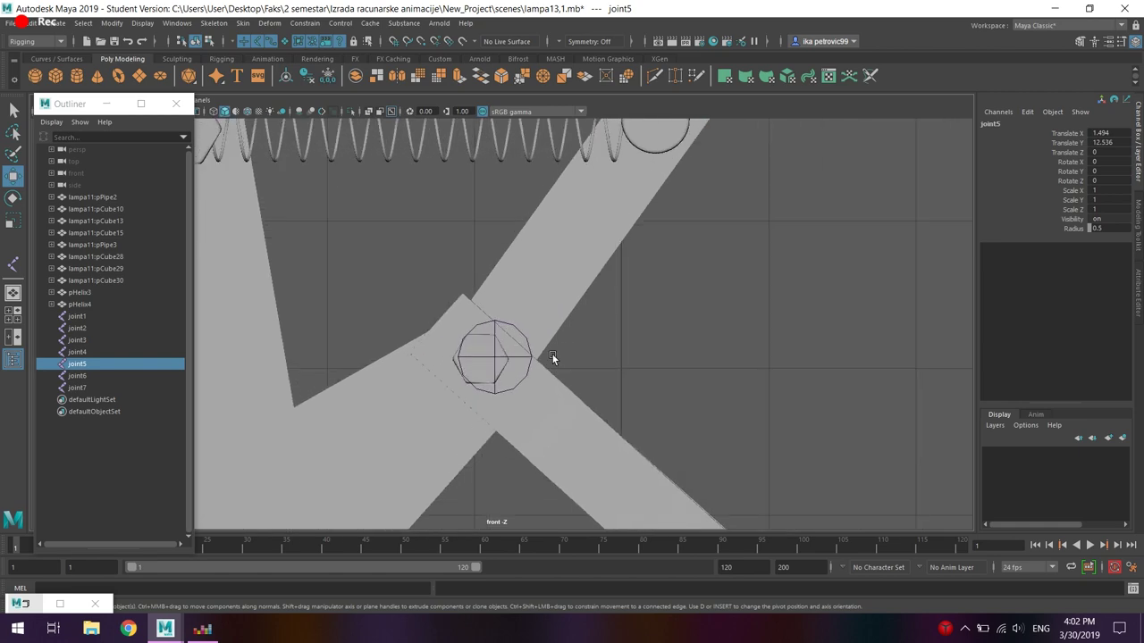
pyautogui.keyDown('alt'); pyautogui.moveTo(552, 355); pyautogui.dragTo(620, 282, button='middle'); pyautogui.keyUp('alt')
pyautogui.click(577, 312)
pyautogui.moveTo(562, 291); pyautogui.dragTo(546, 294)
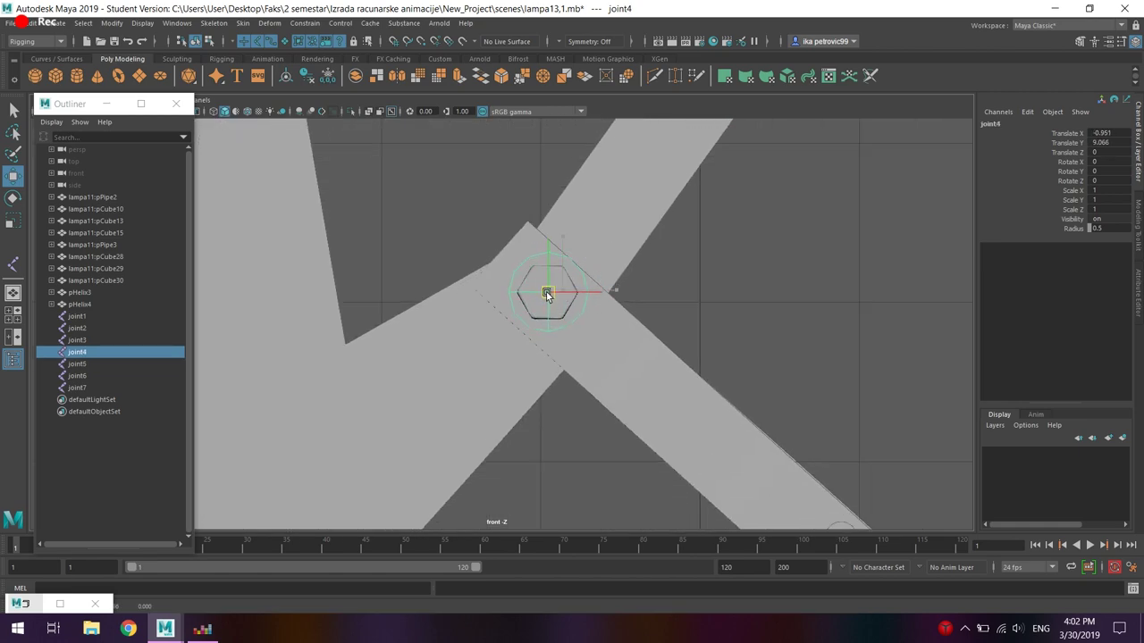
# - Move joint7 down onto its bolt centre
pyautogui.scroll(-5, 545, 297)
pyautogui.scroll(2, 527, 313)
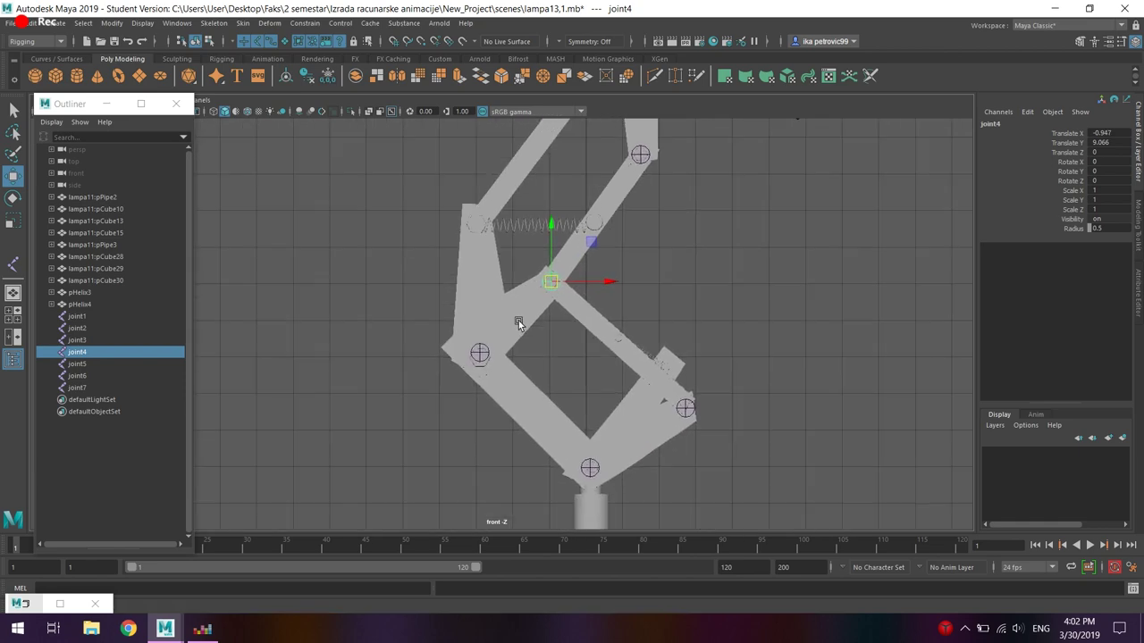
pyautogui.scroll(1, 525, 317)
pyautogui.scroll(2, 513, 340)
pyautogui.scroll(2, 502, 352)
pyautogui.scroll(1, 496, 357)
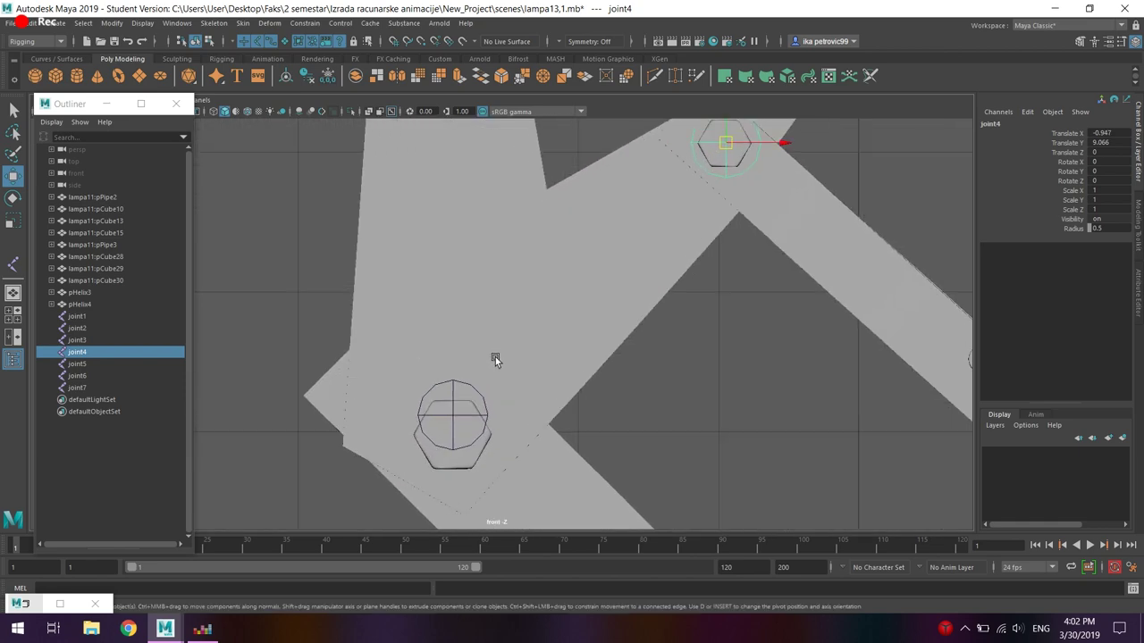
pyautogui.scroll(1, 519, 322)
pyautogui.scroll(1, 505, 337)
pyautogui.click(506, 337)
pyautogui.moveTo(503, 342); pyautogui.dragTo(502, 363)
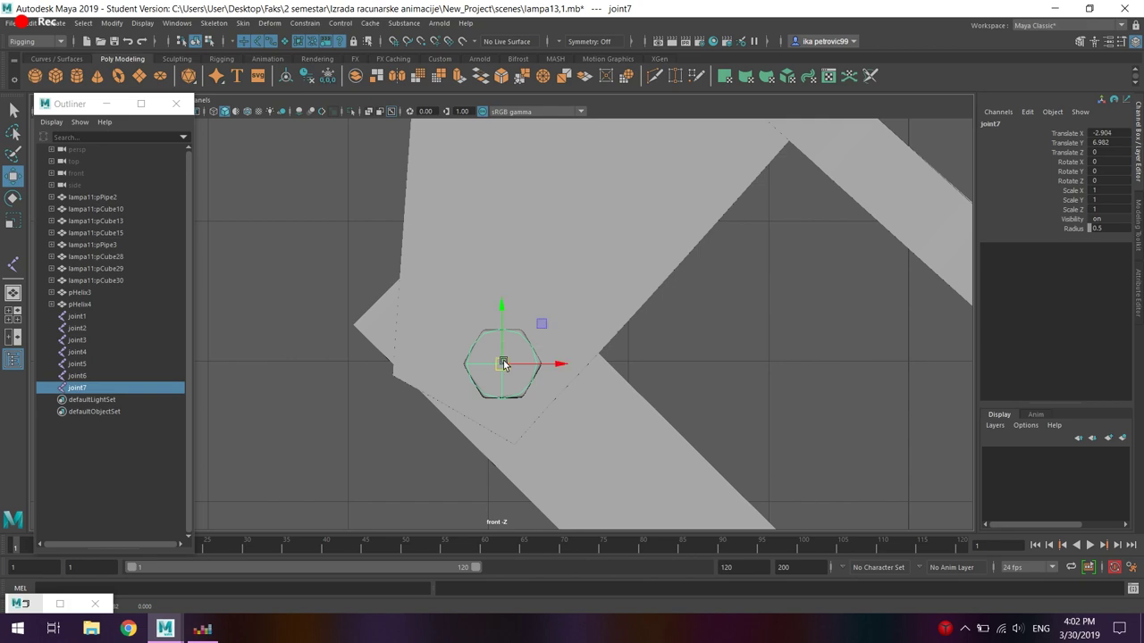
# - Move joint3 up onto the centre of its hexagon bolt
pyautogui.scroll(-4, 503, 363)
pyautogui.scroll(2, 762, 404)
pyautogui.scroll(2, 763, 403)
pyautogui.scroll(1, 676, 409)
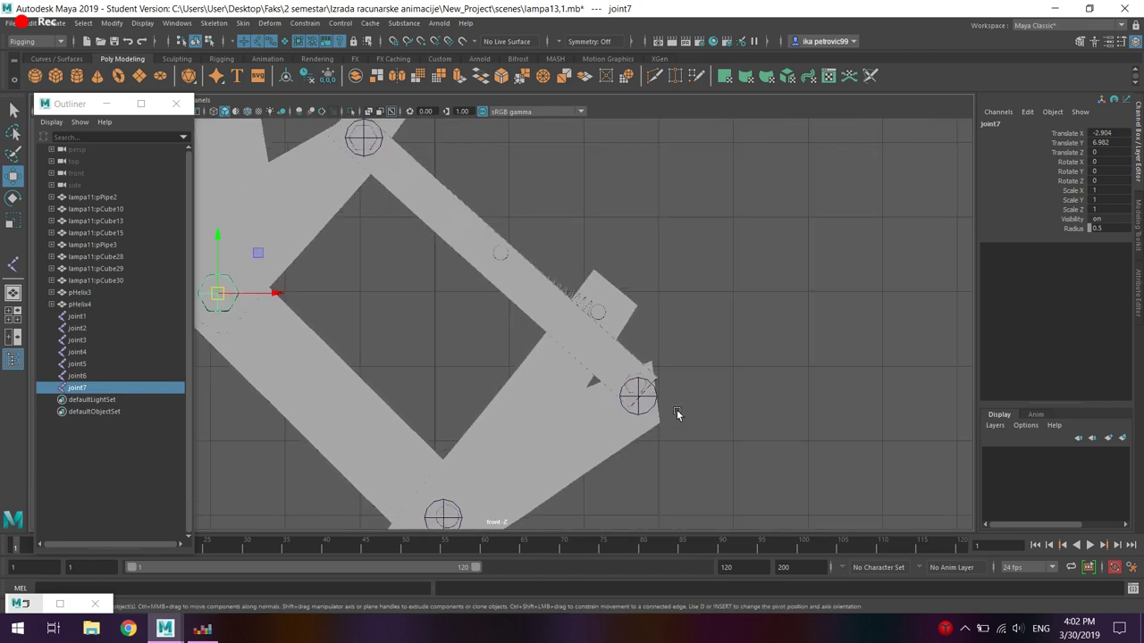
pyautogui.scroll(1, 679, 409)
pyautogui.scroll(1, 688, 358)
pyautogui.scroll(1, 608, 299)
pyautogui.scroll(2, 655, 358)
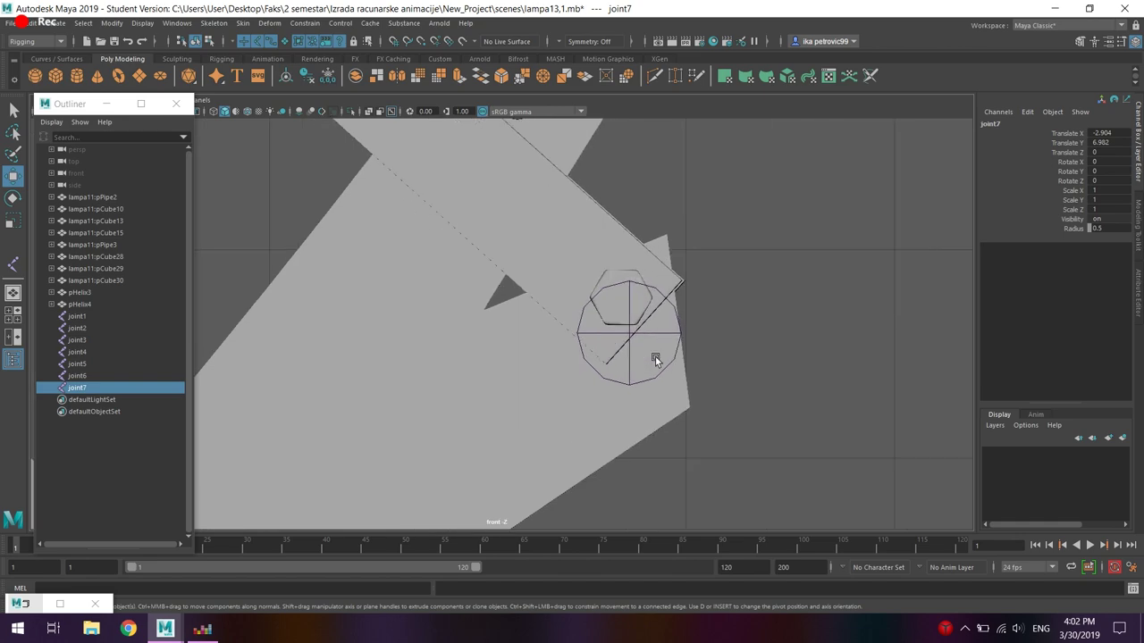
pyautogui.keyDown('alt'); pyautogui.moveTo(655, 358); pyautogui.dragTo(557, 356, button='middle'); pyautogui.keyUp('alt')
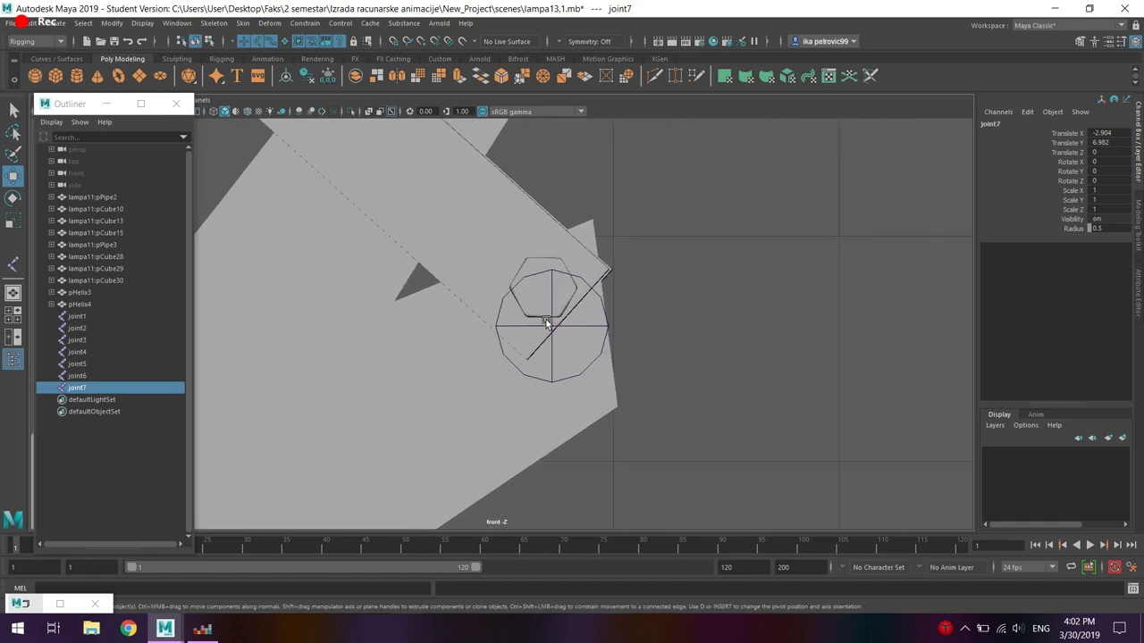
pyautogui.click(551, 326)
pyautogui.moveTo(553, 326); pyautogui.dragTo(546, 287)
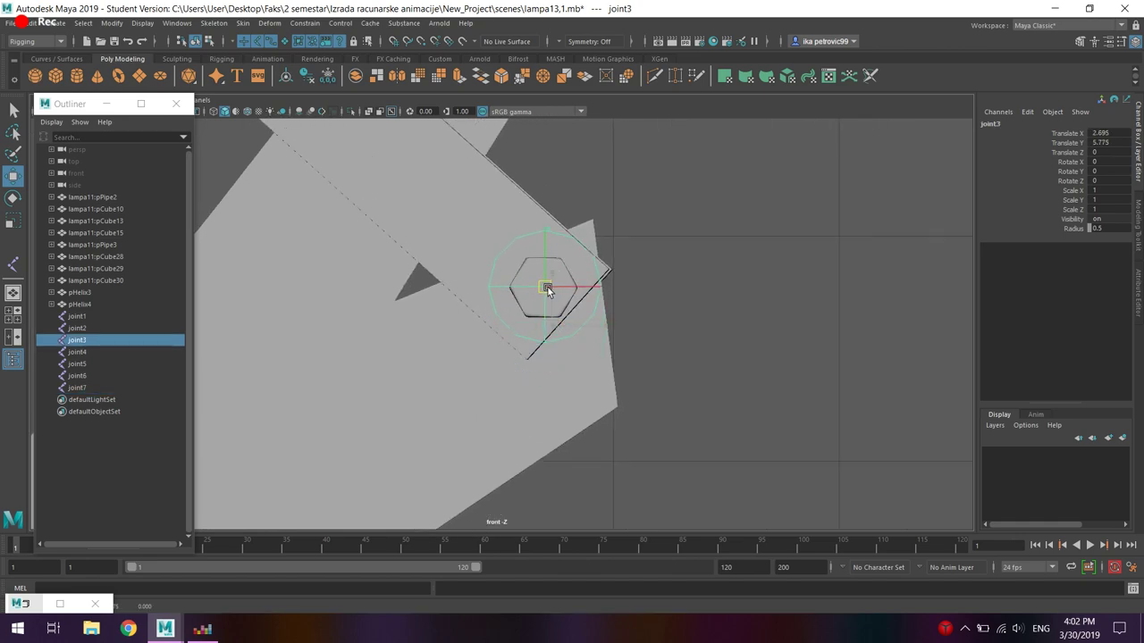
# - Centre joint2 on its bolt circle above the lamp base
pyautogui.scroll(-3, 547, 292)
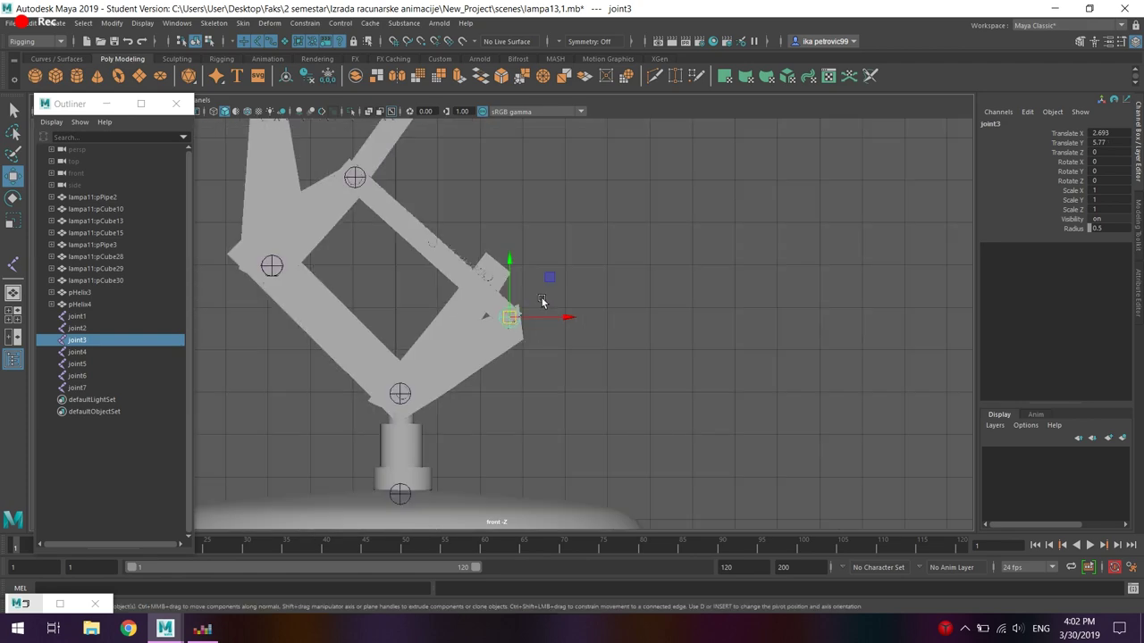
pyautogui.scroll(1, 567, 353)
pyautogui.moveTo(467, 378)
pyautogui.keyDown('alt'); pyautogui.mouseDown(button='middle')
pyautogui.moveTo(566, 352)
pyautogui.moveTo(560, 230)
pyautogui.mouseUp(button='middle'); pyautogui.keyUp('alt')
pyautogui.scroll(1, 569, 377)
pyautogui.scroll(2, 559, 374)
pyautogui.scroll(1, 545, 377)
pyautogui.scroll(1, 555, 277)
pyautogui.scroll(1, 555, 281)
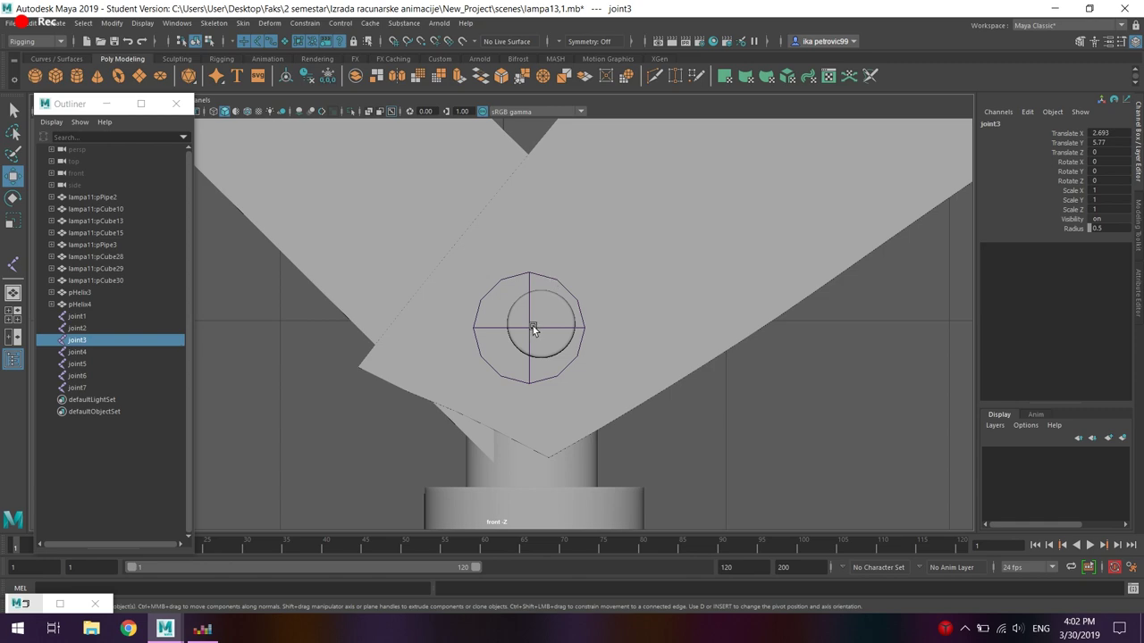
pyautogui.click(533, 326)
pyautogui.moveTo(533, 327); pyautogui.dragTo(541, 326)
# - Check joint1 at the lamp base sits at X 0.151, Y 1.684, then deselect
pyautogui.scroll(-3, 541, 327)
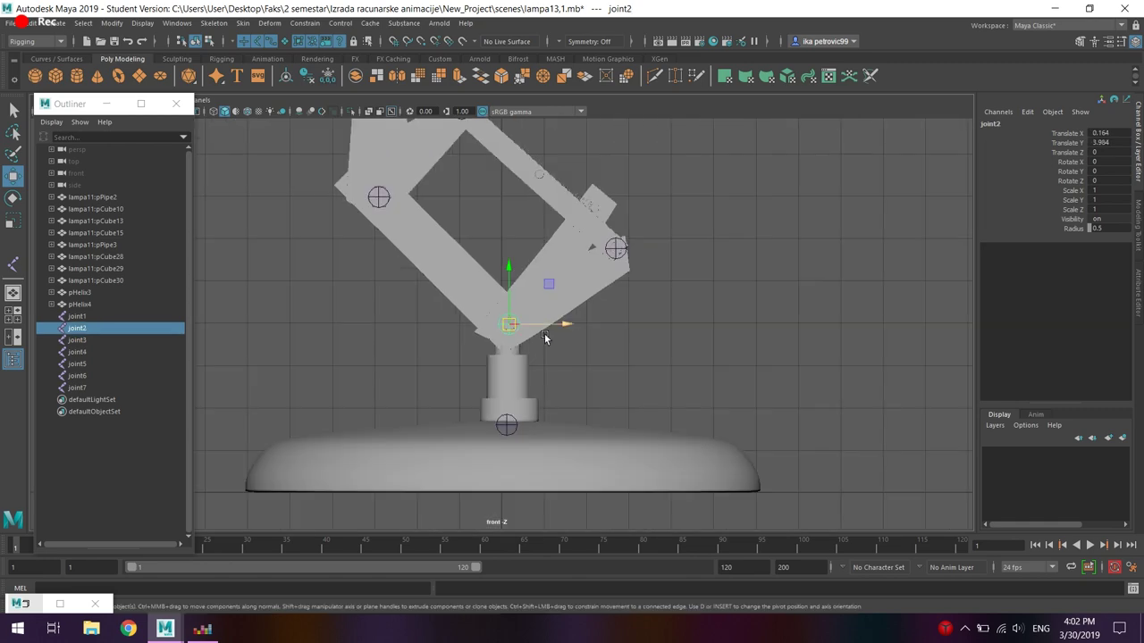
pyautogui.scroll(-1, 579, 306)
pyautogui.scroll(1, 576, 382)
pyautogui.scroll(1, 574, 388)
pyautogui.click(541, 403)
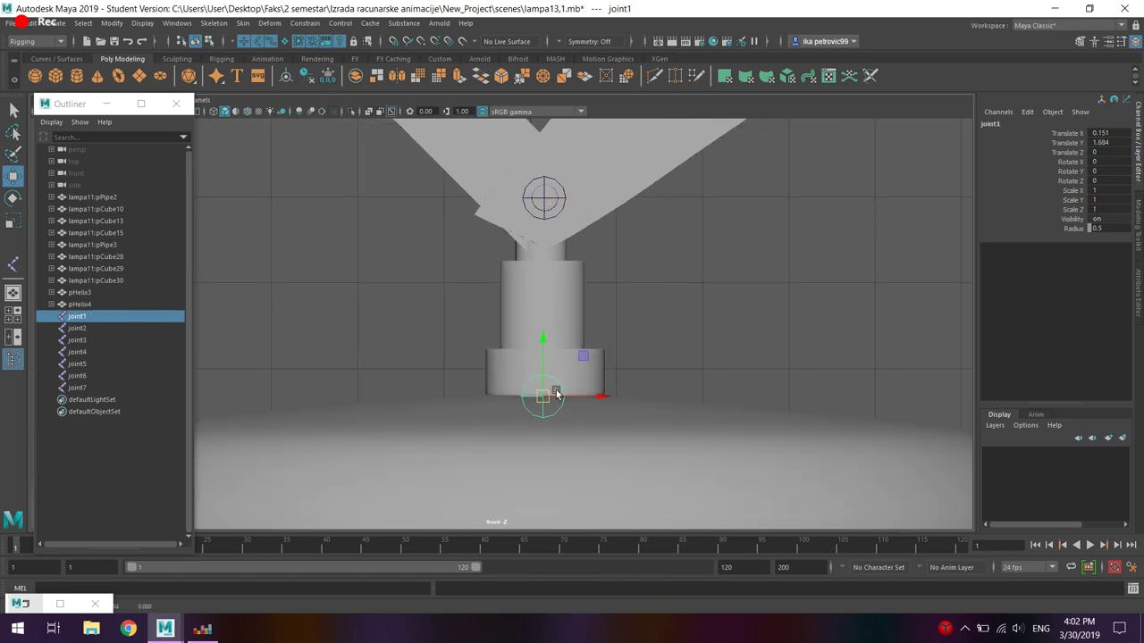
pyautogui.click(659, 346)
pyautogui.scroll(-2, 660, 346)
pyautogui.scroll(-1, 641, 429)
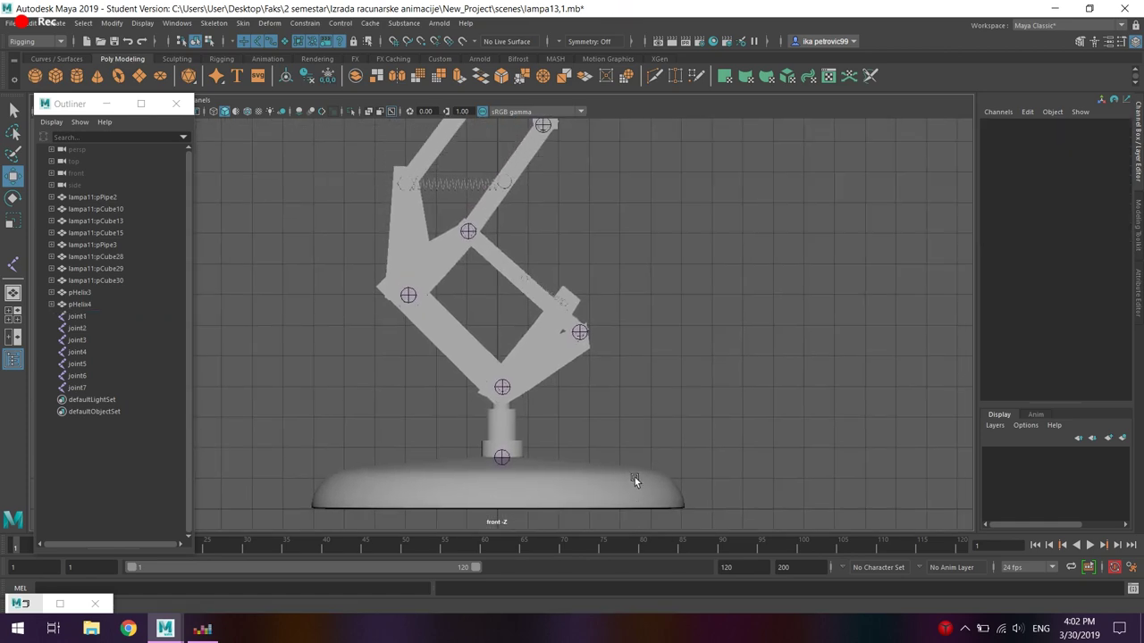
pyautogui.press('space')
pyautogui.press('space')
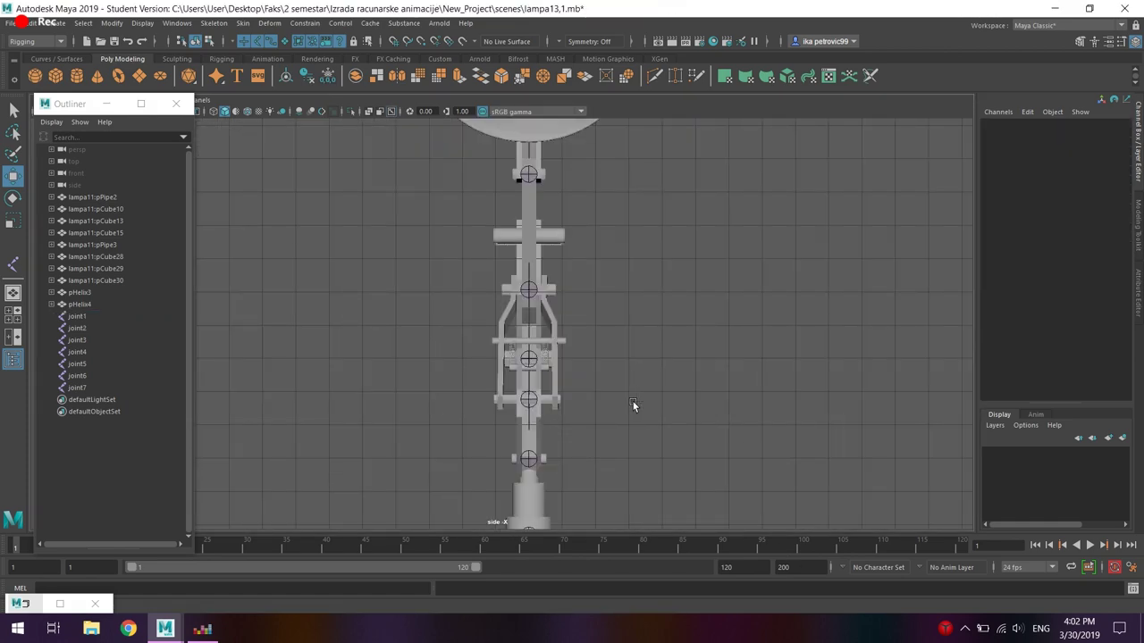
pyautogui.scroll(-2, 633, 401)
pyautogui.scroll(-2, 632, 402)
pyautogui.press('space')
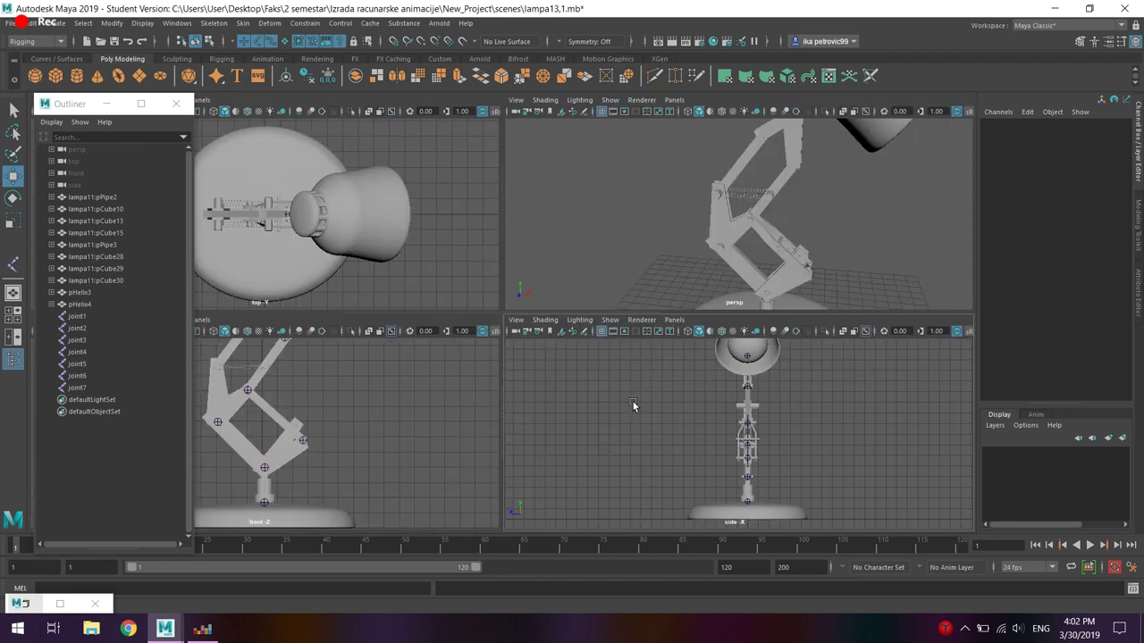
pyautogui.press('space')
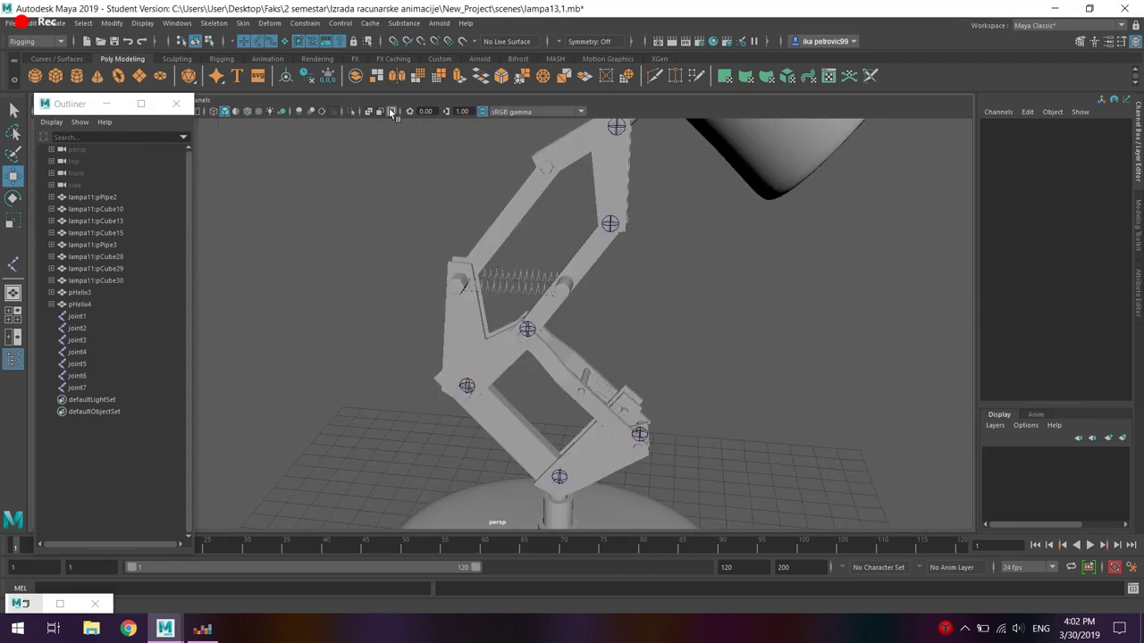
pyautogui.moveTo(708, 348)
pyautogui.keyDown('alt'); pyautogui.mouseDown()
pyautogui.moveTo(597, 336)
pyautogui.moveTo(662, 326)
pyautogui.moveTo(718, 346)
pyautogui.moveTo(653, 346)
pyautogui.moveTo(717, 341)
pyautogui.mouseUp(); pyautogui.keyUp('alt')
pyautogui.scroll(-3, 692, 337)
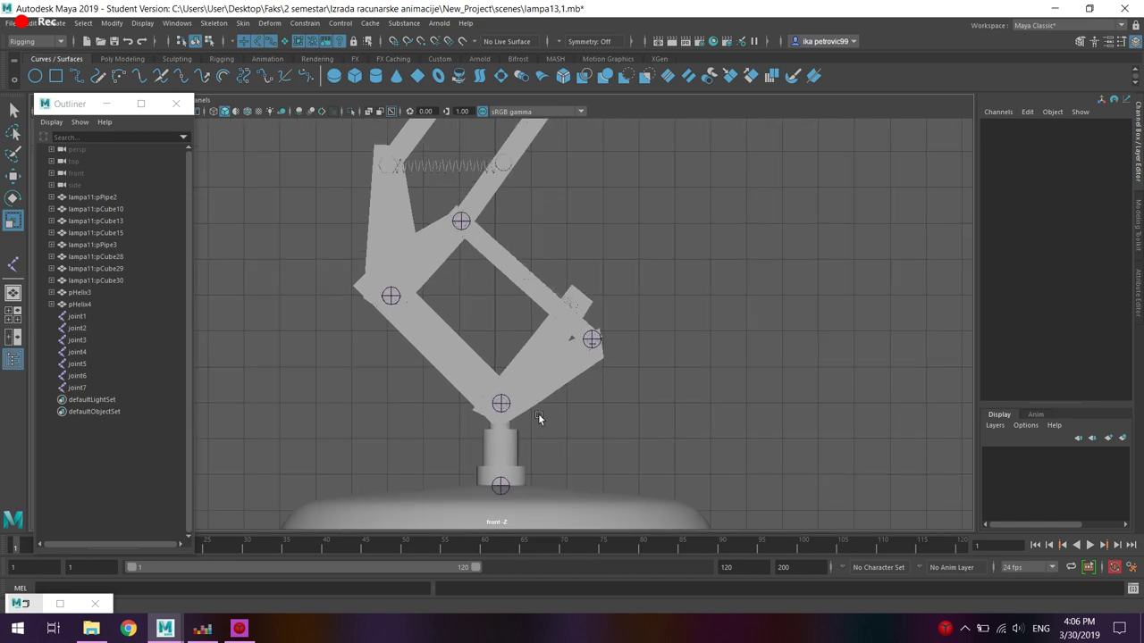
pyautogui.scroll(3, 567, 403)
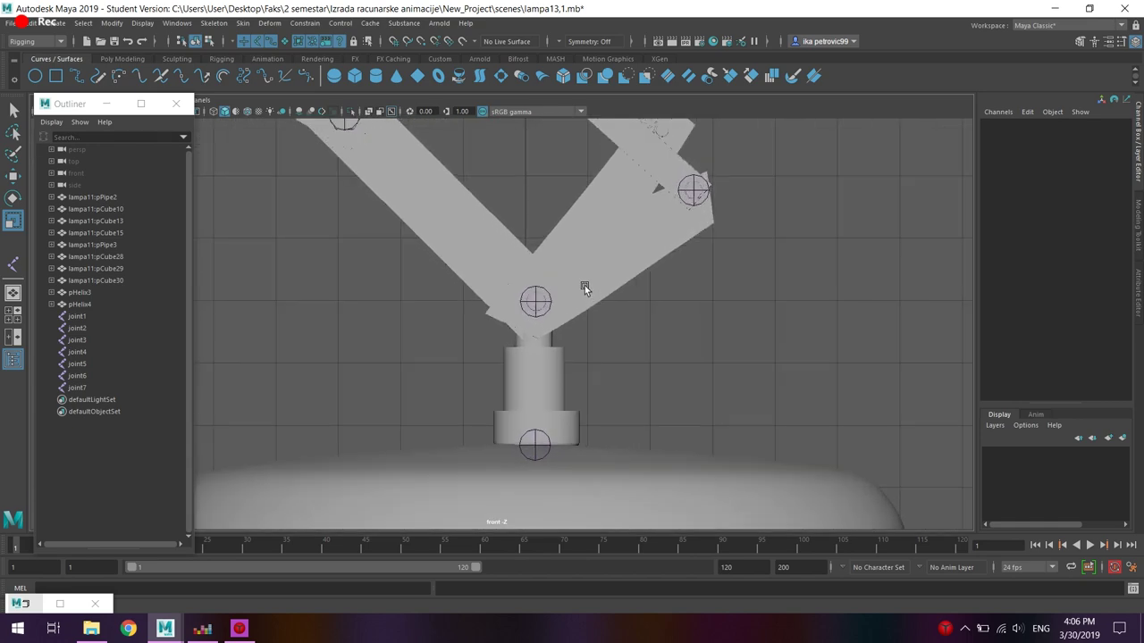
# - Parent joint2 under joint1, joint3 under joint2, and joint4 under joint3
pyautogui.scroll(1, 584, 285)
pyautogui.scroll(1, 593, 321)
pyautogui.click(541, 325)
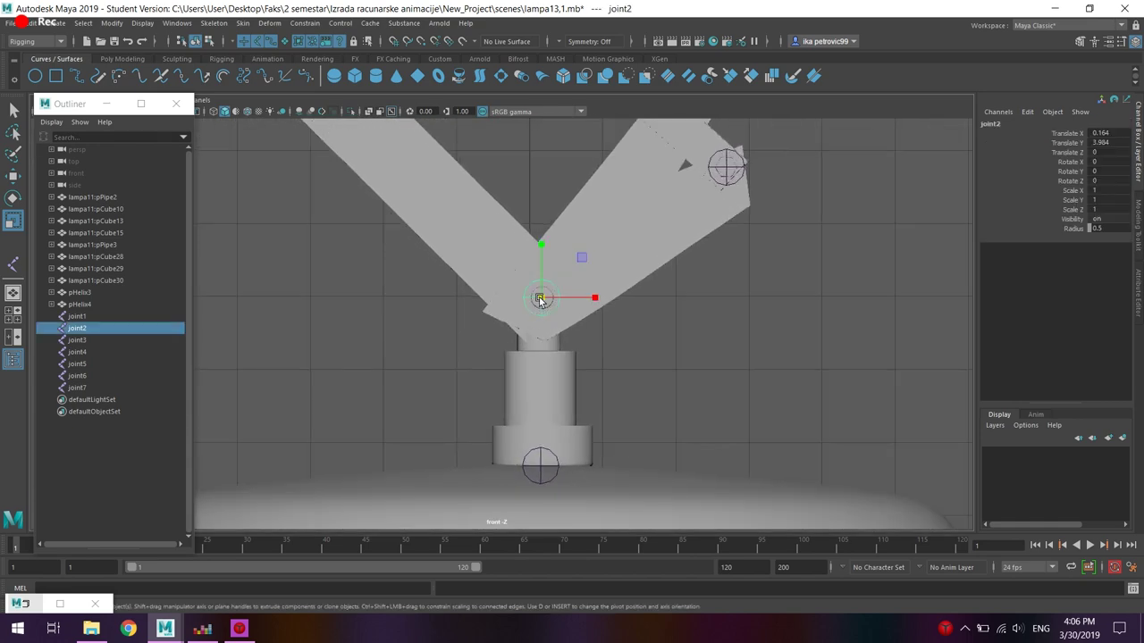
pyautogui.keyDown('shift'); pyautogui.click(540, 467); pyautogui.keyUp('shift')
pyautogui.press('p')
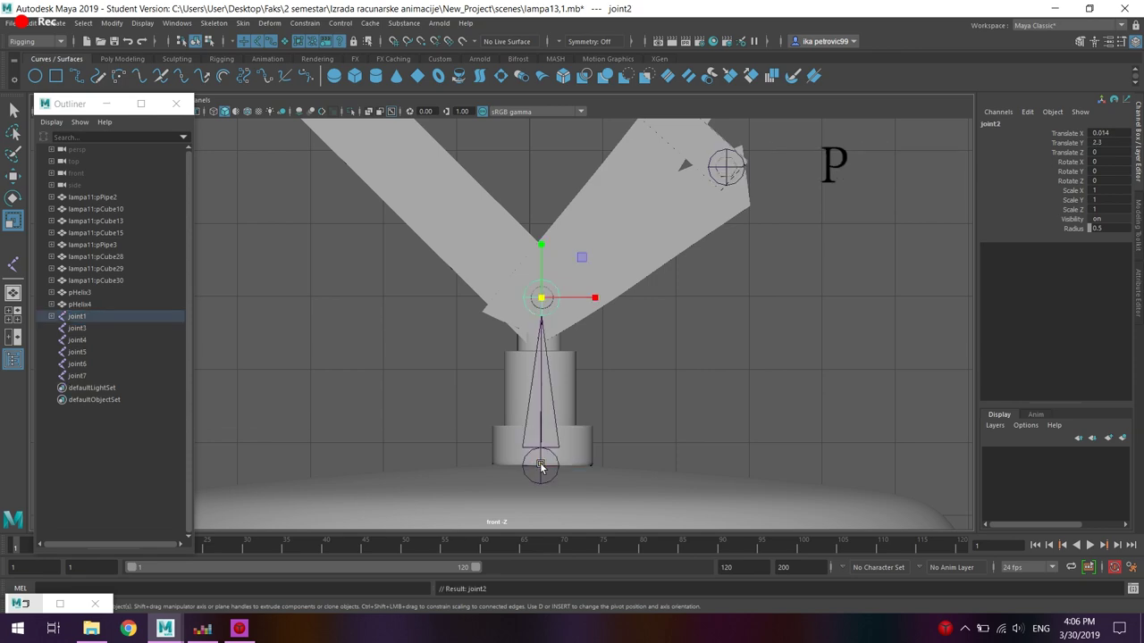
pyautogui.keyDown('alt'); pyautogui.moveTo(729, 369); pyautogui.dragTo(668, 476, button='middle'); pyautogui.keyUp('alt')
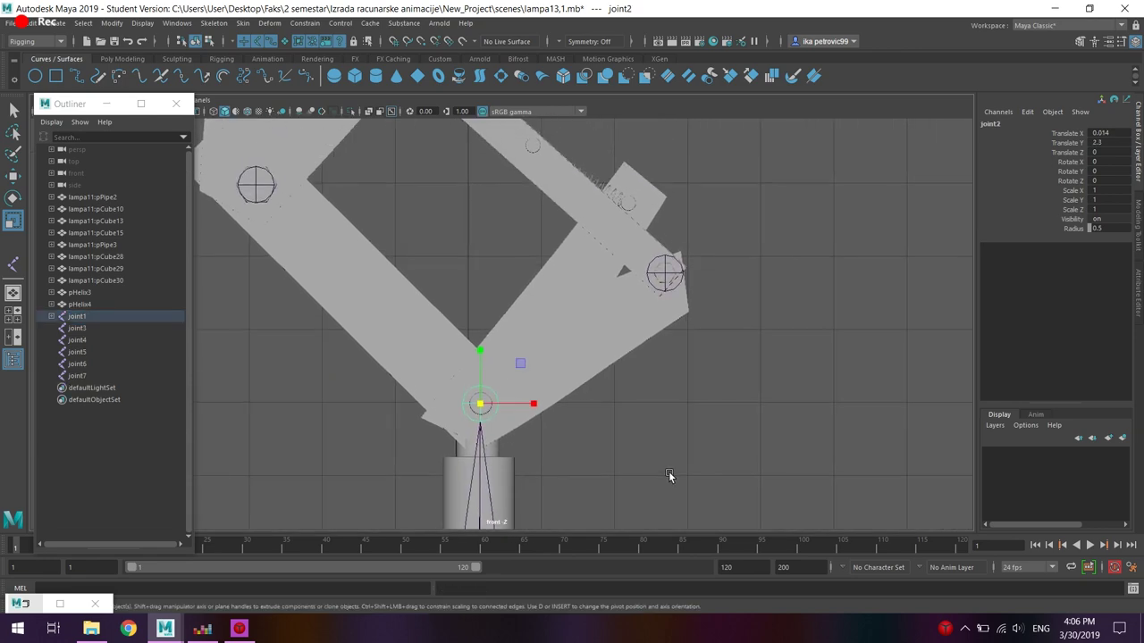
pyautogui.click(664, 275)
pyautogui.keyDown('ctrl'); pyautogui.click(480, 404); pyautogui.keyUp('ctrl')
pyautogui.press('p')
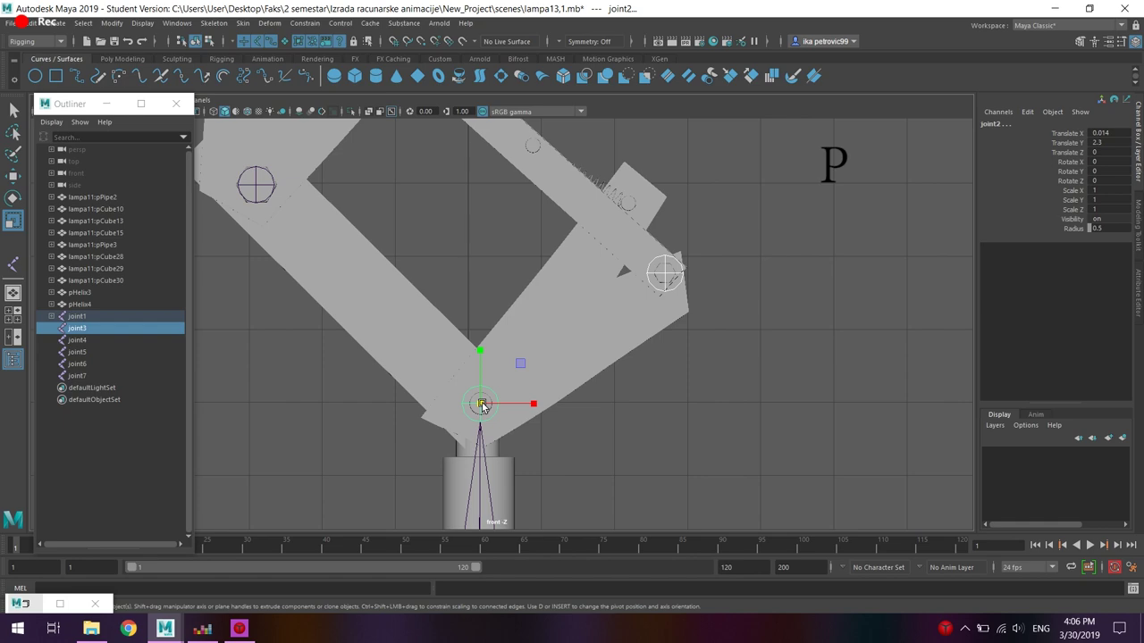
pyautogui.keyDown('alt'); pyautogui.moveTo(481, 296); pyautogui.dragTo(512, 453, button='middle'); pyautogui.keyUp('alt')
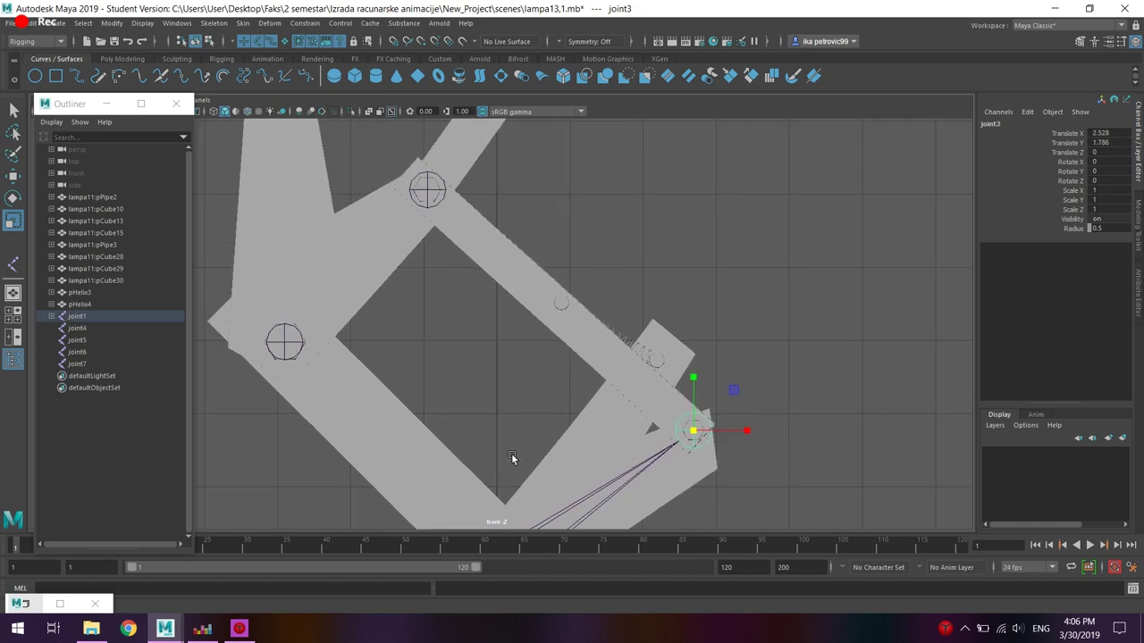
pyautogui.click(431, 196)
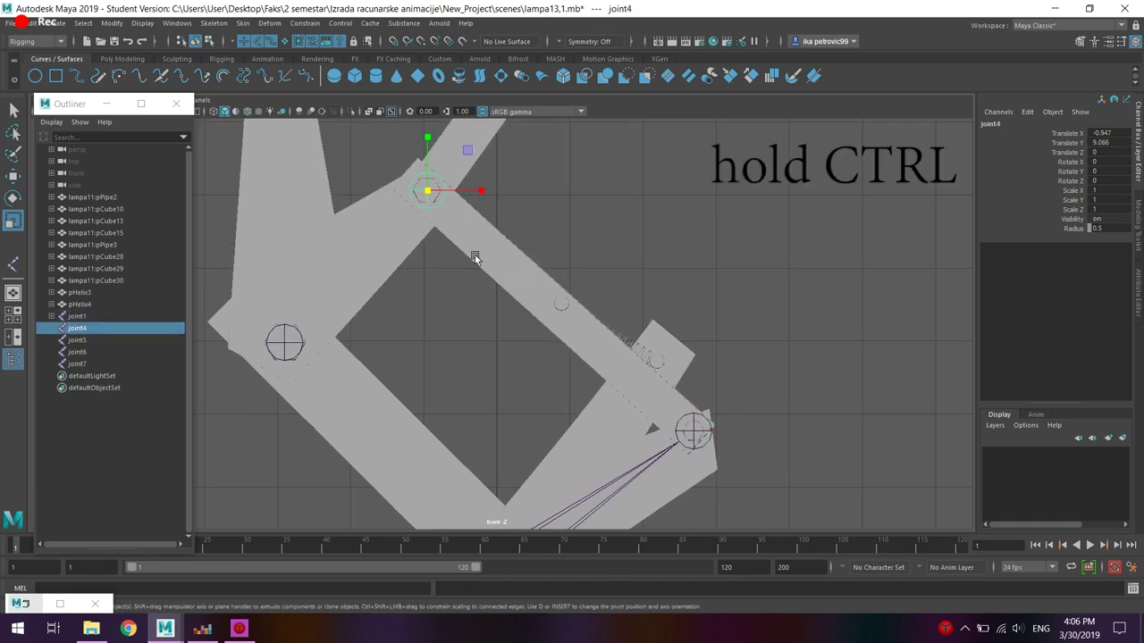
pyautogui.keyDown('ctrl'); pyautogui.click(697, 436); pyautogui.keyUp('ctrl')
pyautogui.press('p')
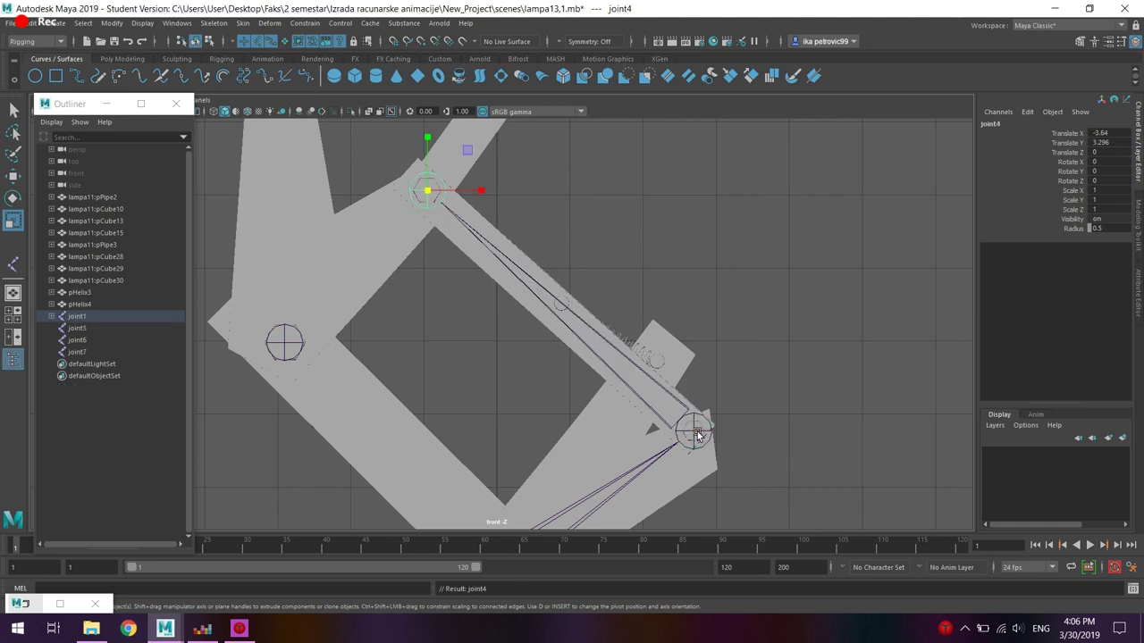
# - Parent joint7 and joint5 under joint4, and joint6 under joint5
pyautogui.keyDown('alt'); pyautogui.moveTo(577, 250); pyautogui.dragTo(573, 296, button='middle'); pyautogui.keyUp('alt')
pyautogui.click(280, 386)
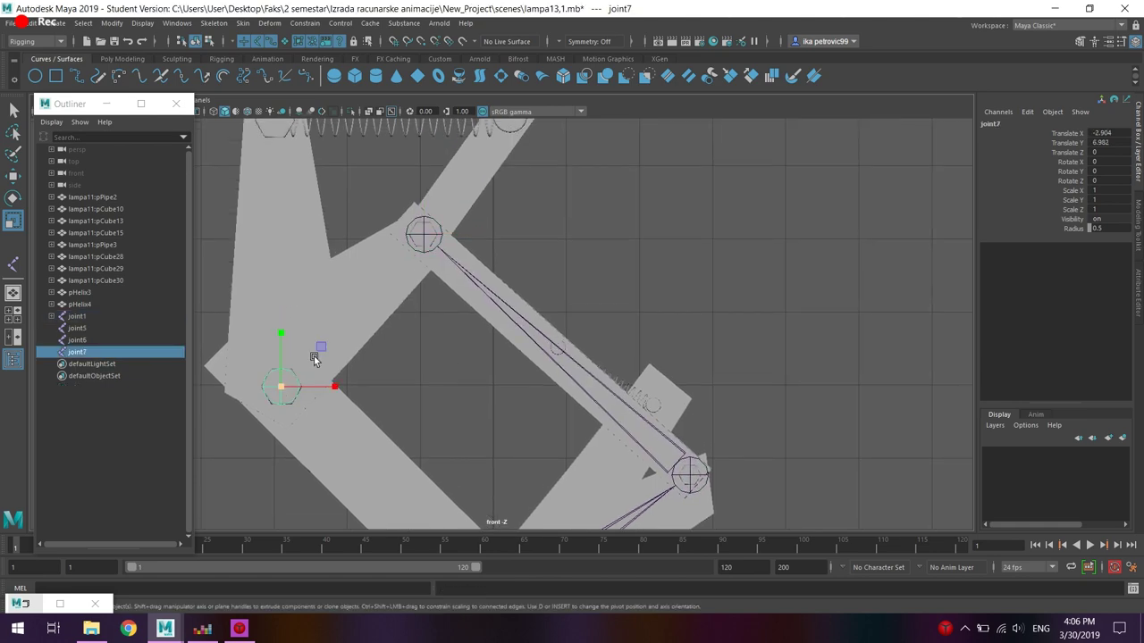
pyautogui.keyDown('ctrl'); pyautogui.click(427, 234); pyautogui.keyUp('ctrl')
pyautogui.press('p')
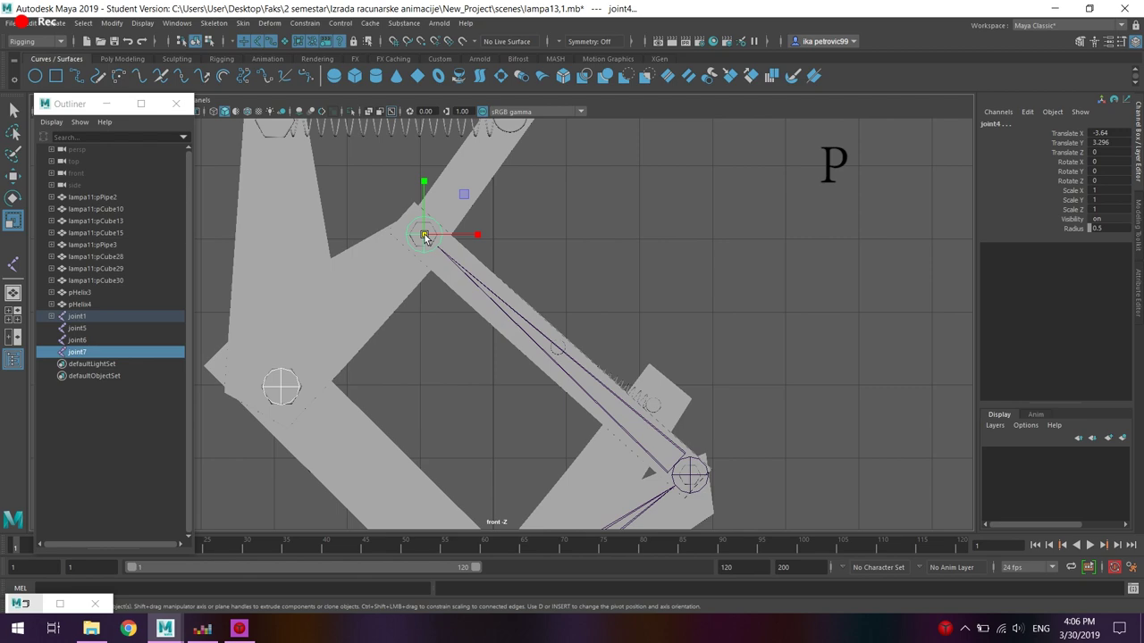
pyautogui.moveTo(426, 234)
pyautogui.keyDown('alt'); pyautogui.mouseDown(button='middle')
pyautogui.moveTo(557, 309)
pyautogui.moveTo(536, 416)
pyautogui.mouseUp(button='middle'); pyautogui.keyUp('alt')
pyautogui.click(547, 215)
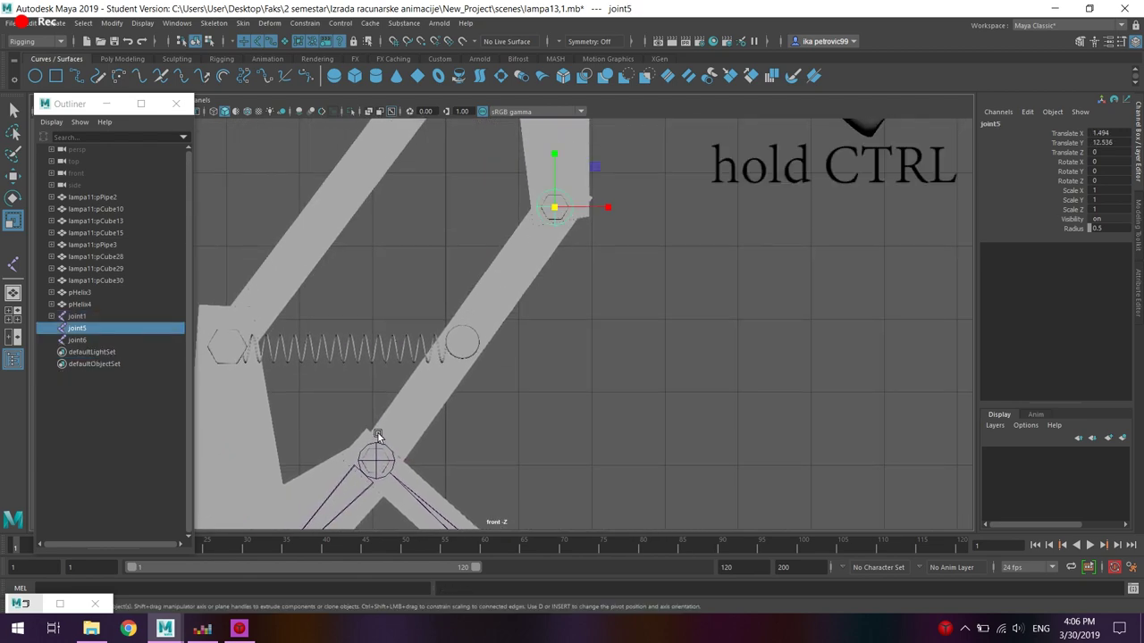
pyautogui.keyDown('ctrl'); pyautogui.click(375, 462); pyautogui.keyUp('ctrl')
pyautogui.press('p')
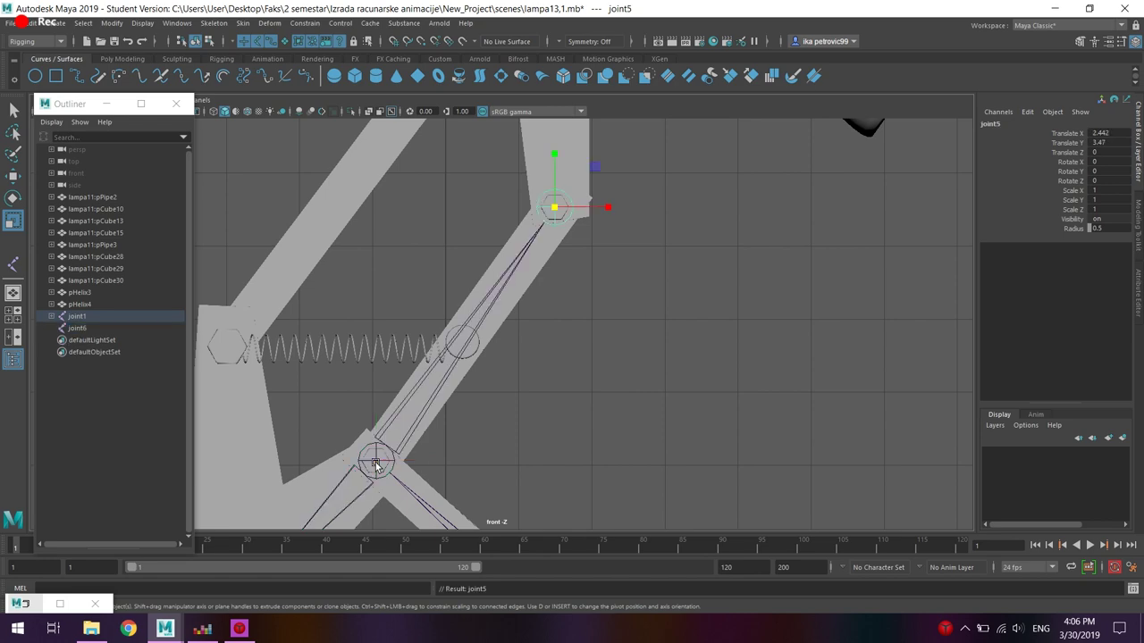
pyautogui.keyDown('alt'); pyautogui.moveTo(551, 156); pyautogui.dragTo(532, 303, button='middle'); pyautogui.keyUp('alt')
pyautogui.click(541, 147)
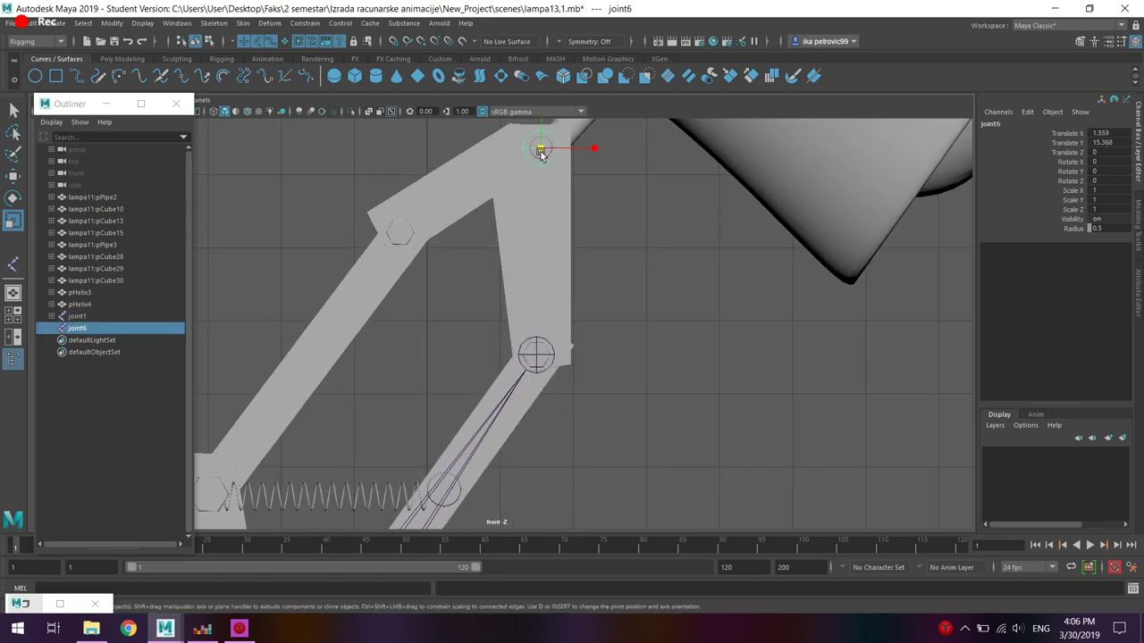
pyautogui.keyDown('ctrl'); pyautogui.click(536, 357); pyautogui.keyUp('ctrl')
pyautogui.press('p')
pyautogui.press('p')
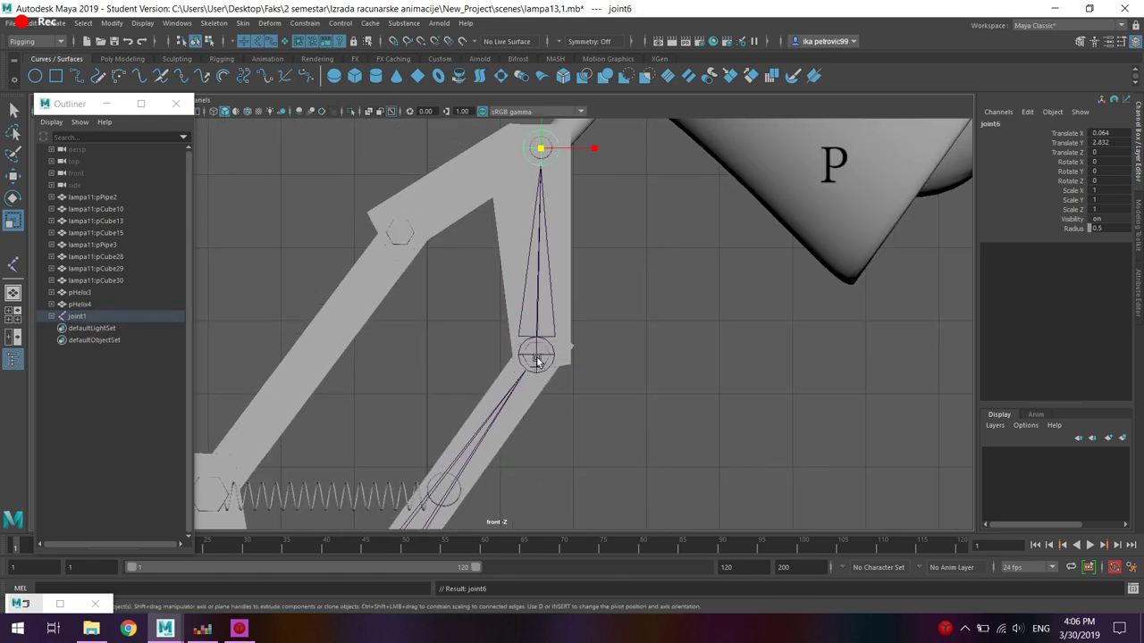
pyautogui.scroll(-5, 538, 357)
pyautogui.scroll(-3, 605, 360)
pyautogui.moveTo(605, 361)
pyautogui.keyDown('alt'); pyautogui.mouseDown(button='middle')
pyautogui.moveTo(609, 235)
pyautogui.moveTo(601, 274)
pyautogui.mouseUp(button='middle'); pyautogui.keyUp('alt')
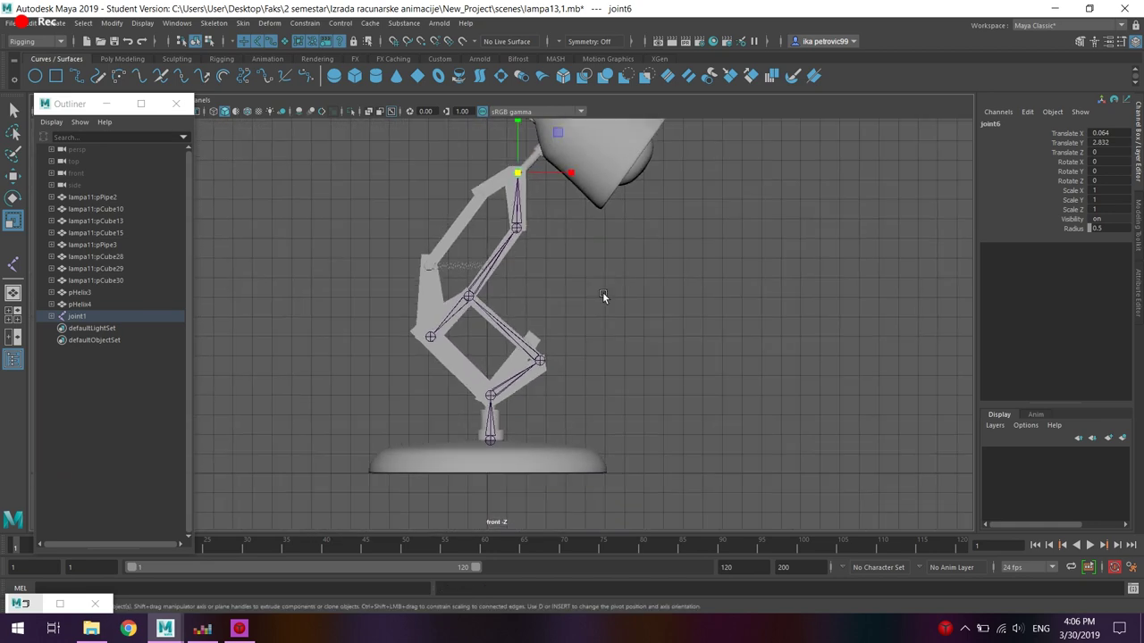
# - In the perspective view, parent the lower arm mesh pCube30 under joint2
pyautogui.press('space')
pyautogui.press('space')
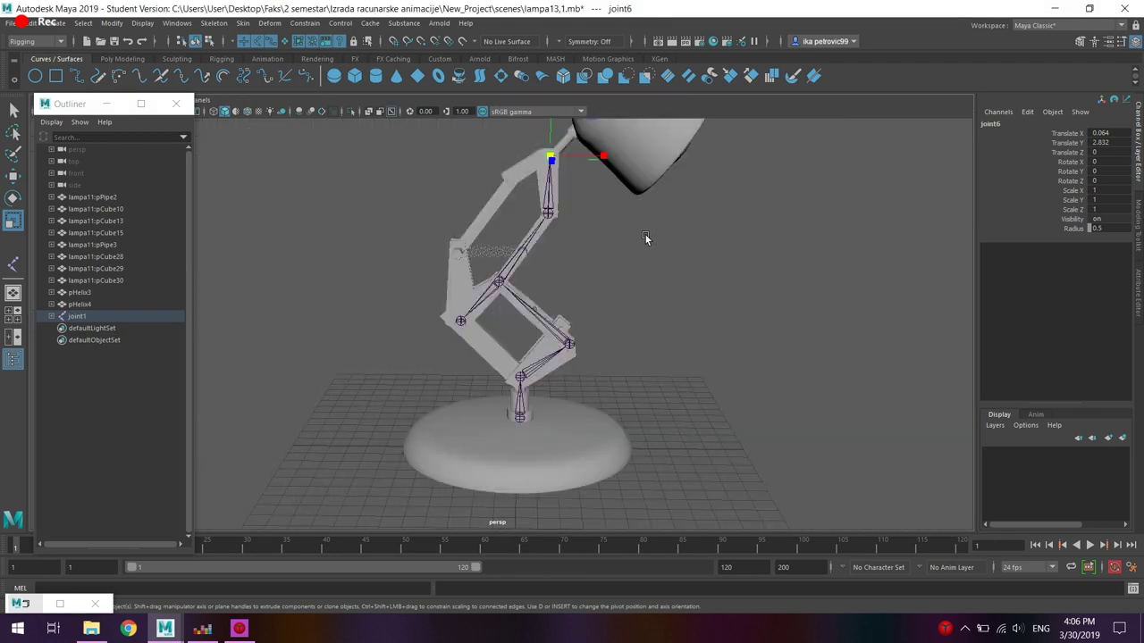
pyautogui.scroll(2, 608, 290)
pyautogui.moveTo(607, 295)
pyautogui.keyDown('alt'); pyautogui.mouseDown()
pyautogui.moveTo(646, 321)
pyautogui.moveTo(701, 310)
pyautogui.moveTo(747, 211)
pyautogui.mouseUp(); pyautogui.keyUp('alt')
pyautogui.scroll(2, 704, 310)
pyautogui.scroll(2, 747, 211)
pyautogui.scroll(2, 747, 210)
pyautogui.click(657, 279)
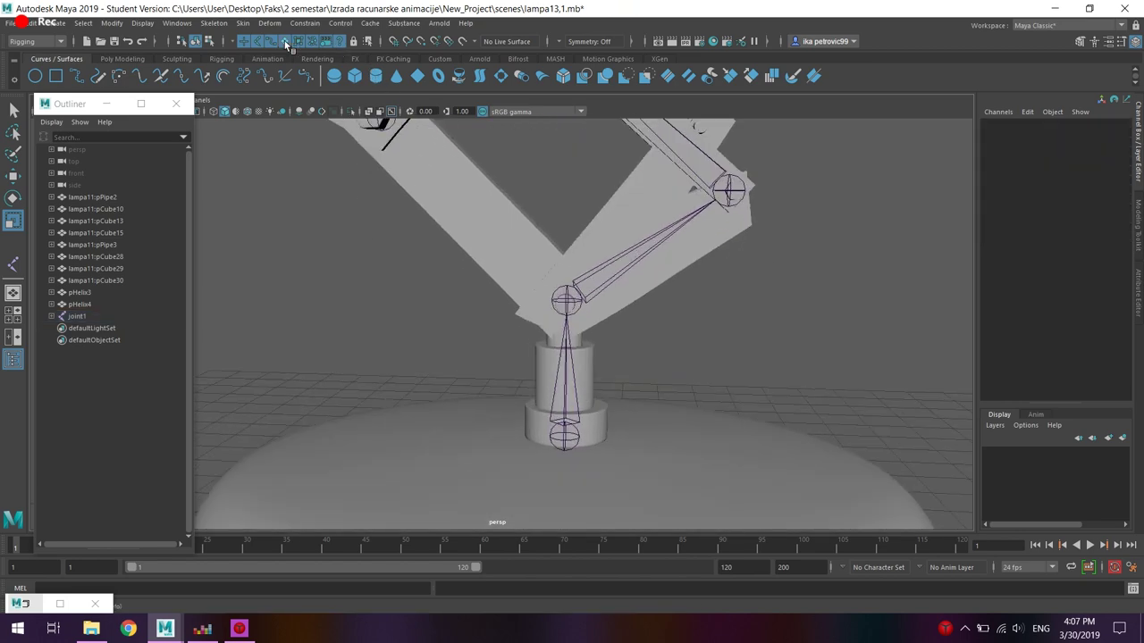
pyautogui.keyDown('alt'); pyautogui.moveTo(661, 340); pyautogui.dragTo(689, 338); pyautogui.keyUp('alt')
pyautogui.click(622, 225)
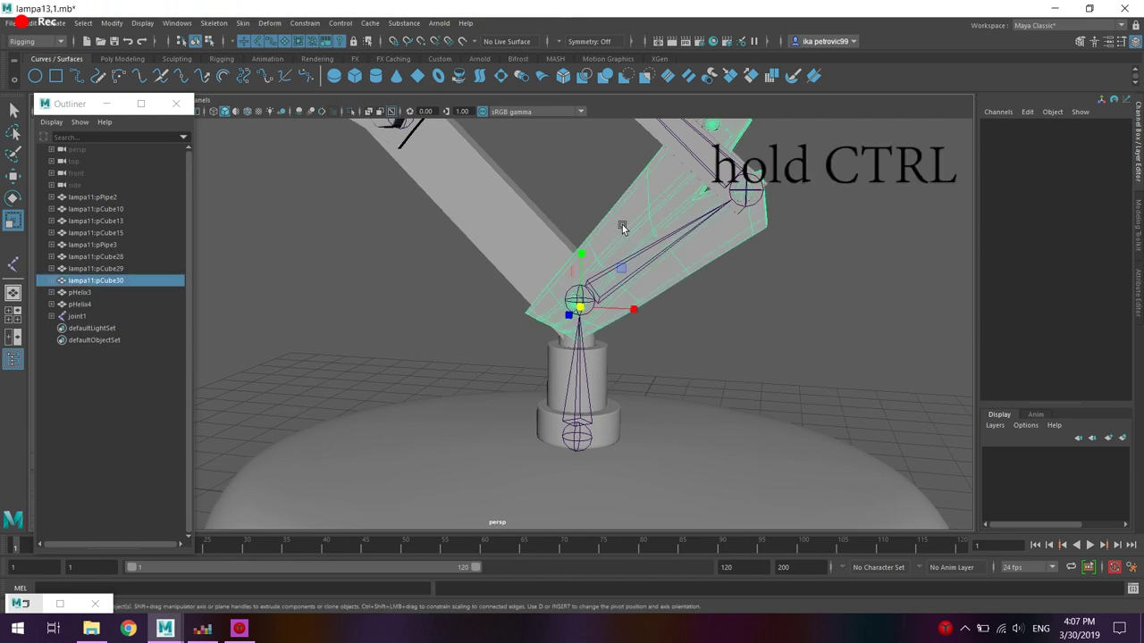
pyautogui.moveTo(623, 225)
pyautogui.keyDown('alt'); pyautogui.mouseDown()
pyautogui.moveTo(744, 300)
pyautogui.moveTo(733, 327)
pyautogui.moveTo(638, 382)
pyautogui.mouseUp(); pyautogui.keyUp('alt')
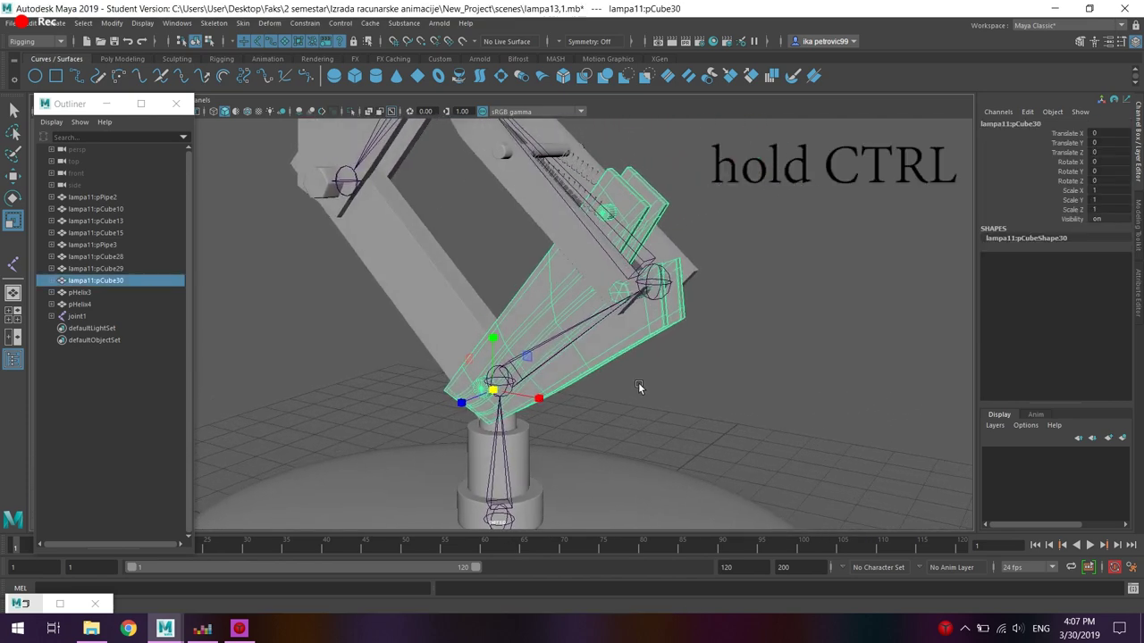
pyautogui.scroll(3, 638, 383)
pyautogui.click(513, 408)
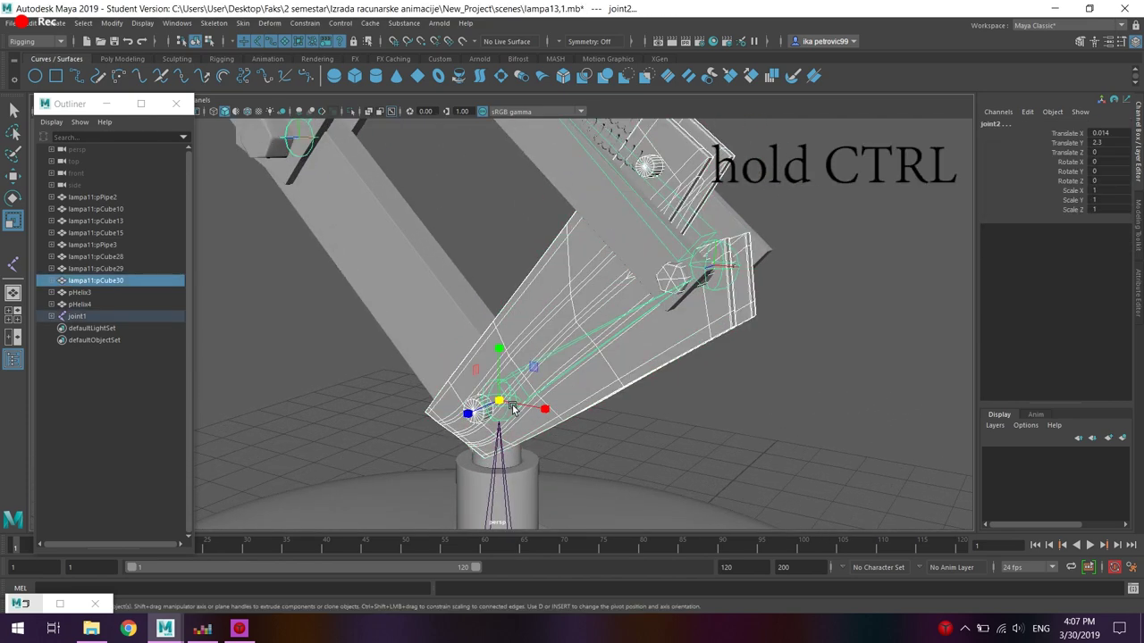
pyautogui.press('p')
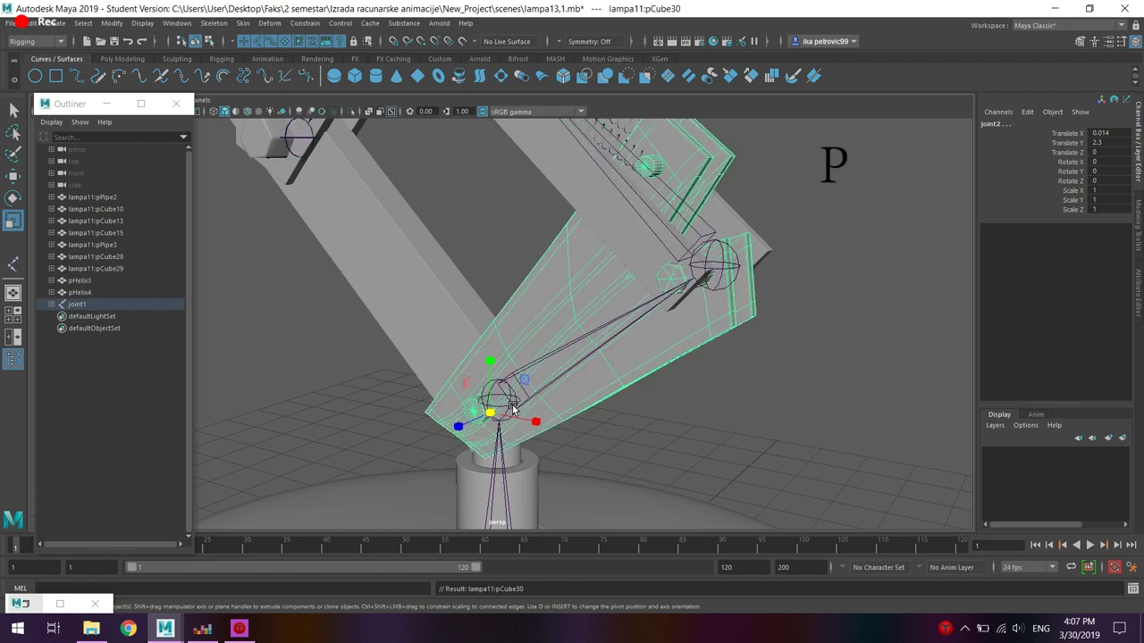
# - Test-rotate joint2 to confirm the lower arm swings with it, then undo
pyautogui.click(717, 435)
pyautogui.click(499, 406)
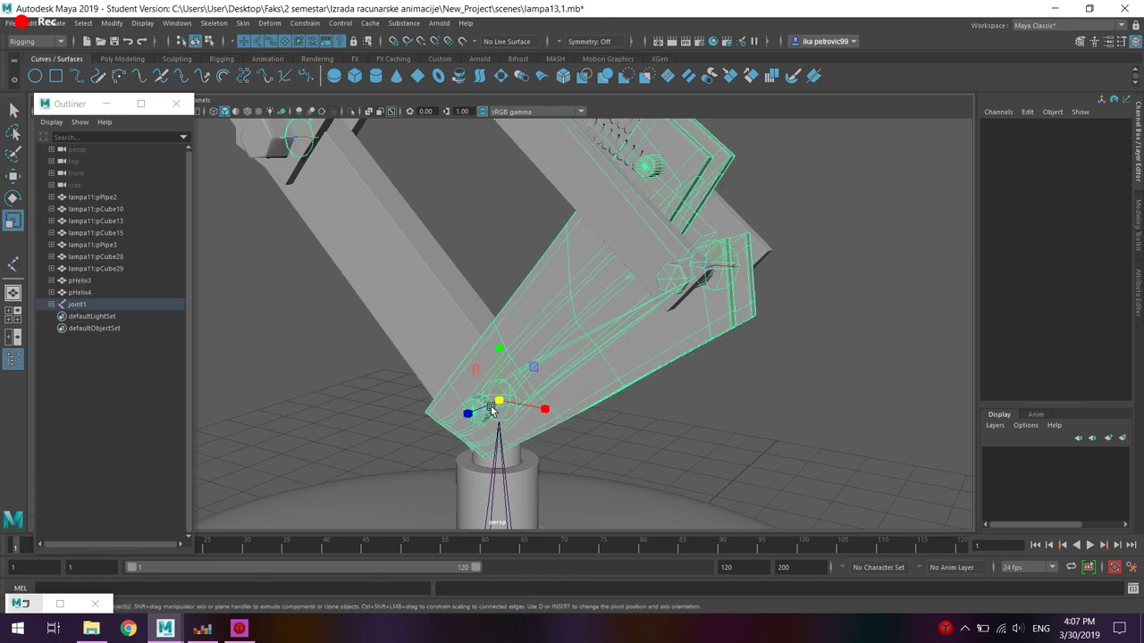
pyautogui.press('e')
pyautogui.moveTo(518, 358); pyautogui.dragTo(537, 380)
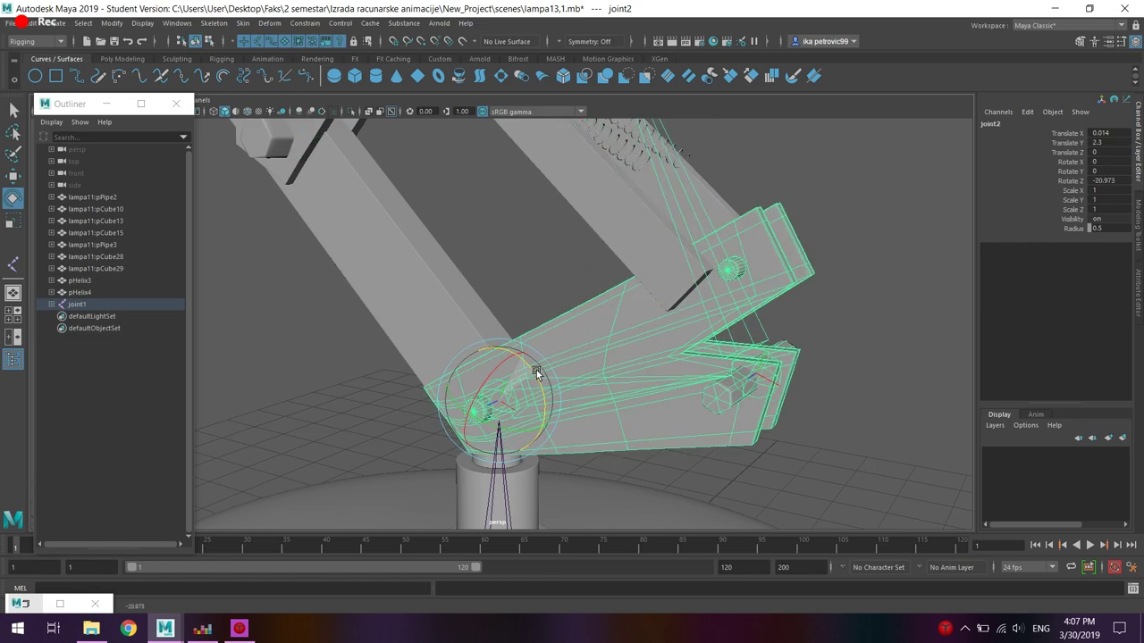
pyautogui.hotkey('ctrl', 'z')
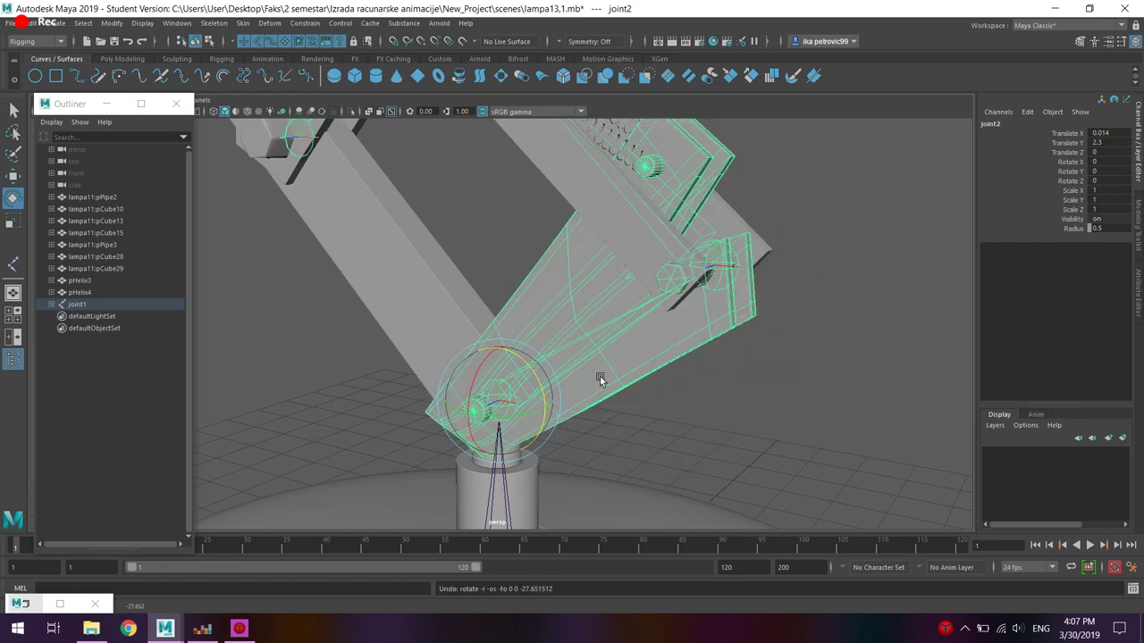
# - Parent the arm mesh pCube15 under joint3
pyautogui.click(643, 374)
pyautogui.keyDown('alt'); pyautogui.moveTo(783, 365); pyautogui.dragTo(713, 443); pyautogui.keyUp('alt')
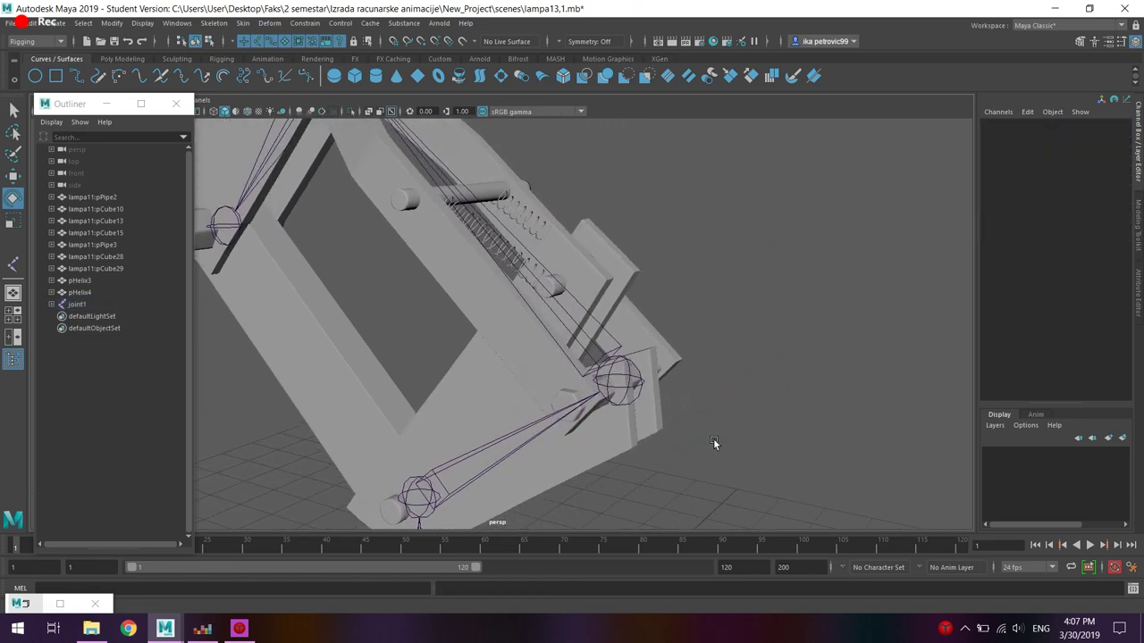
pyautogui.click(511, 338)
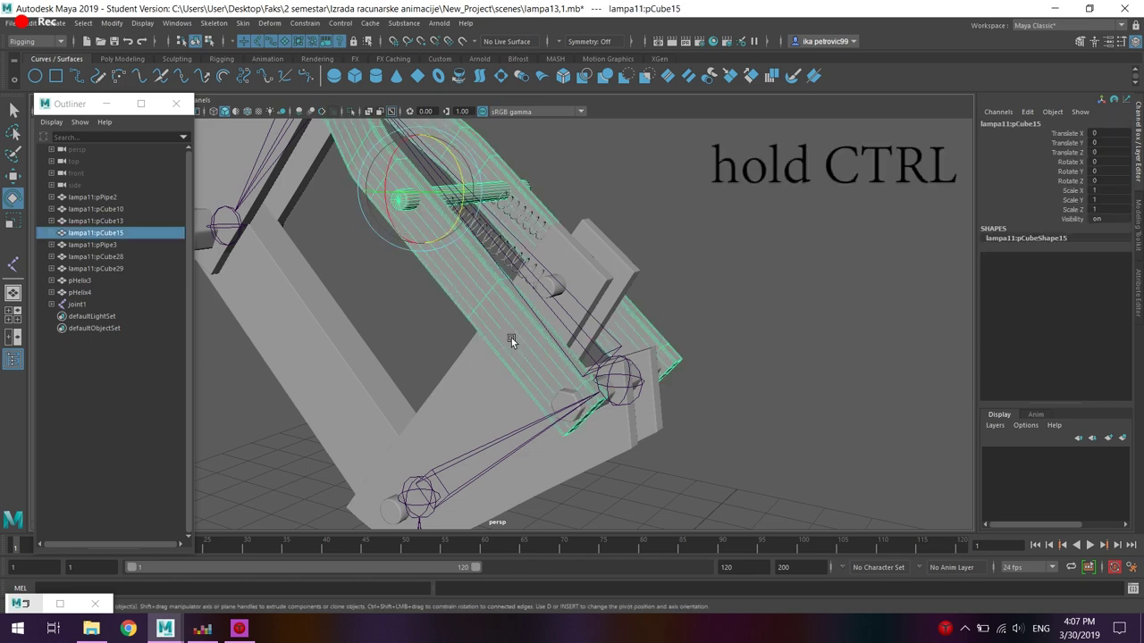
pyautogui.keyDown('ctrl'); pyautogui.keyDown('shift'); pyautogui.click(610, 379); pyautogui.keyUp('shift'); pyautogui.keyUp('ctrl')
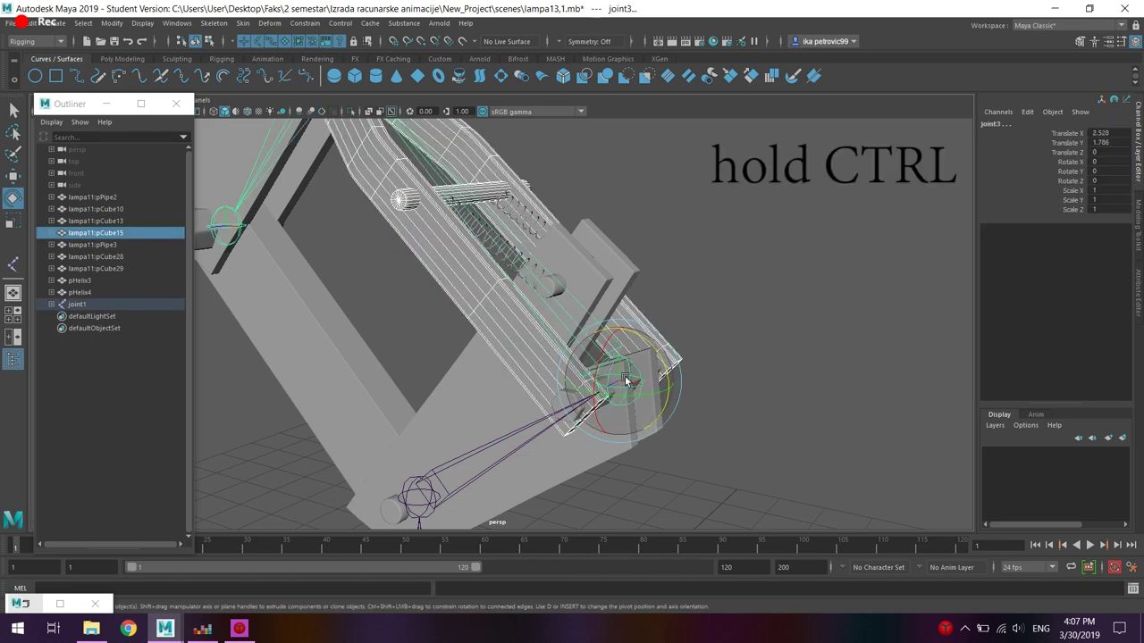
pyautogui.press('p')
# - Test-rotate joint3 to confirm pCube15 follows, then undo the rotation
pyautogui.click(729, 371)
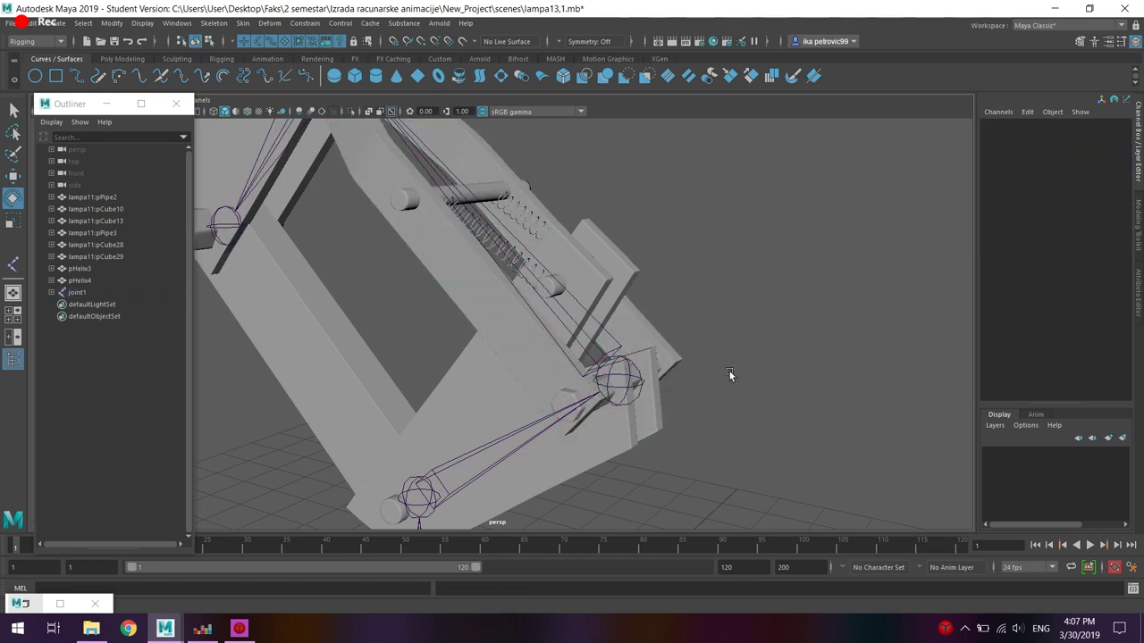
pyautogui.click(629, 381)
pyautogui.moveTo(620, 335); pyautogui.dragTo(637, 338)
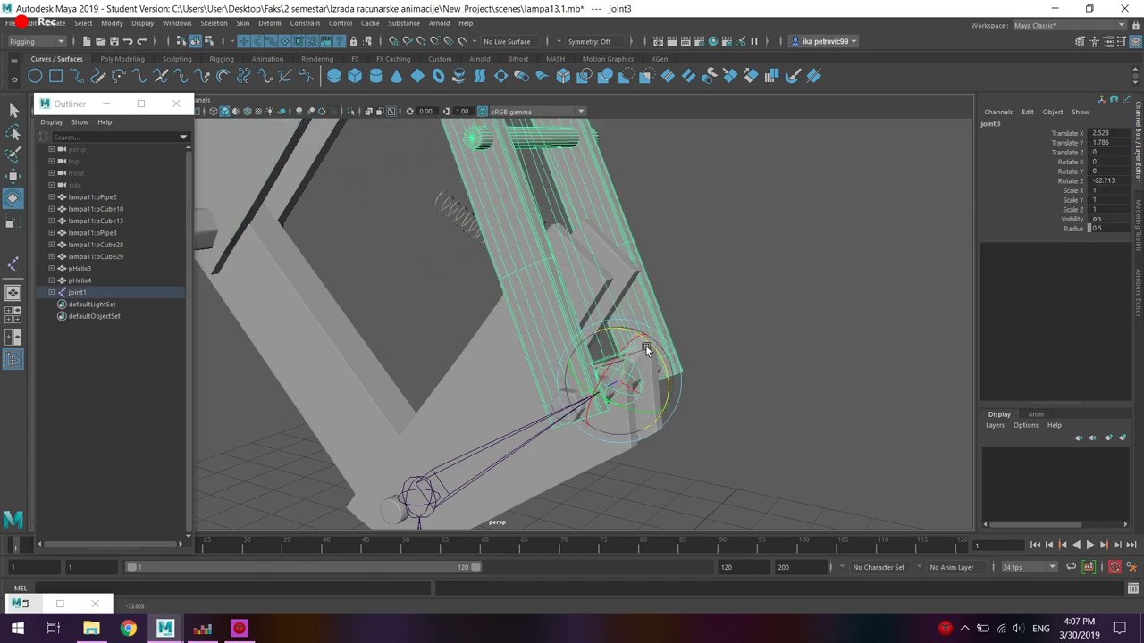
pyautogui.hotkey('ctrl', 'z')
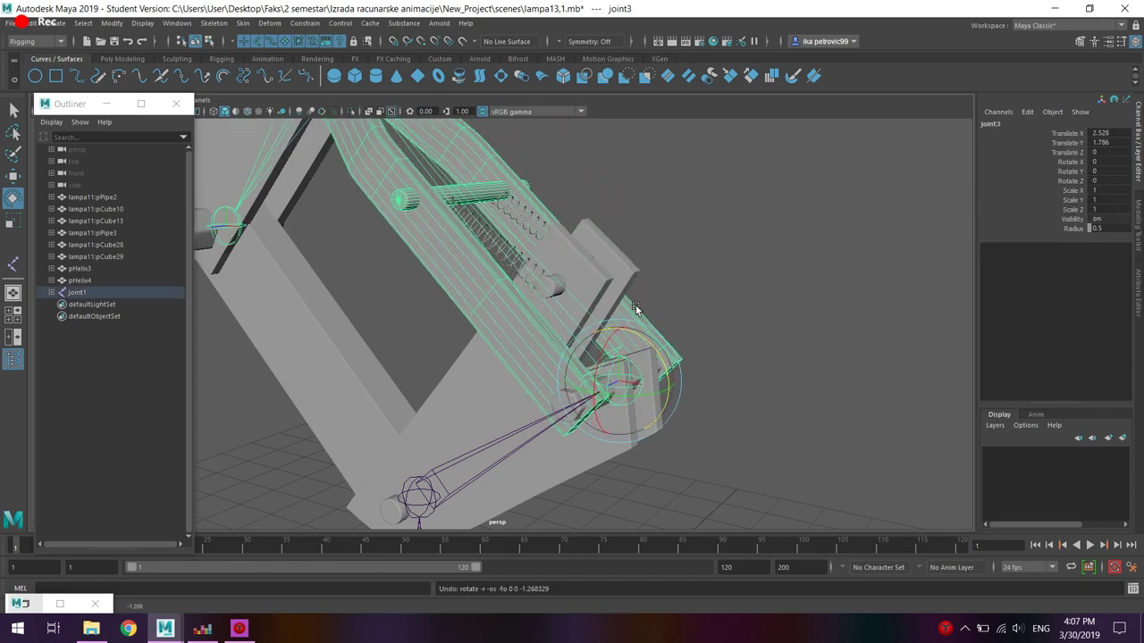
pyautogui.hotkey('ctrl', 'z')
pyautogui.scroll(-2, 626, 234)
pyautogui.moveTo(623, 238)
pyautogui.keyDown('alt'); pyautogui.mouseDown()
pyautogui.moveTo(692, 382)
pyautogui.moveTo(619, 323)
pyautogui.moveTo(626, 396)
pyautogui.moveTo(664, 394)
pyautogui.mouseUp(); pyautogui.keyUp('alt')
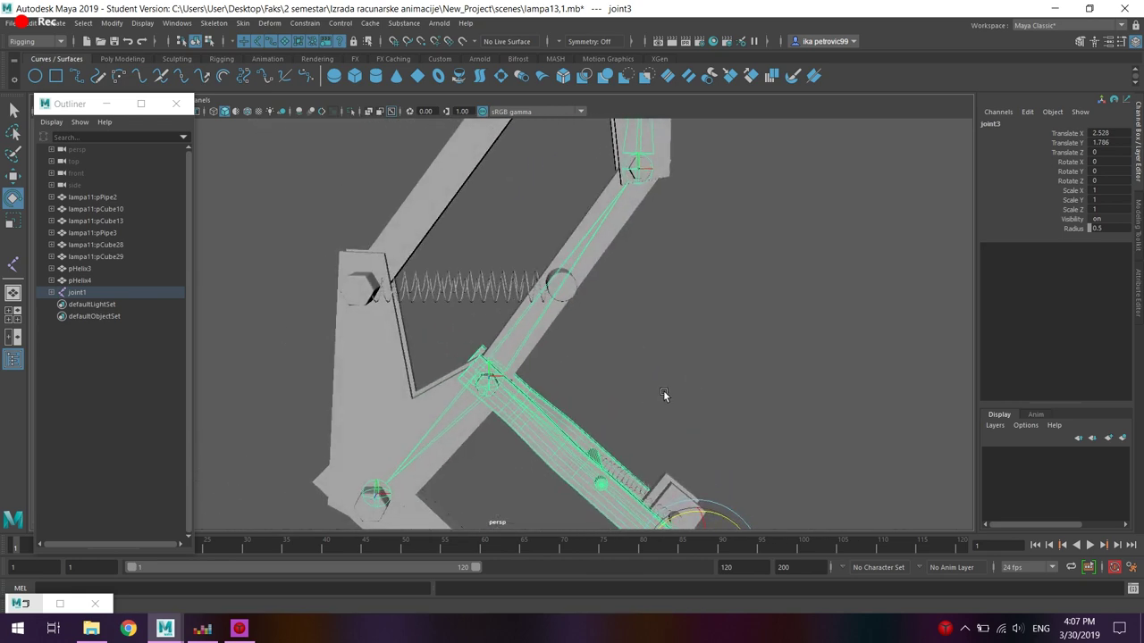
# - Parent pCube10 and pCube28 under joint4, test-rotate joint4 and undo
pyautogui.click(627, 341)
pyautogui.click(601, 248)
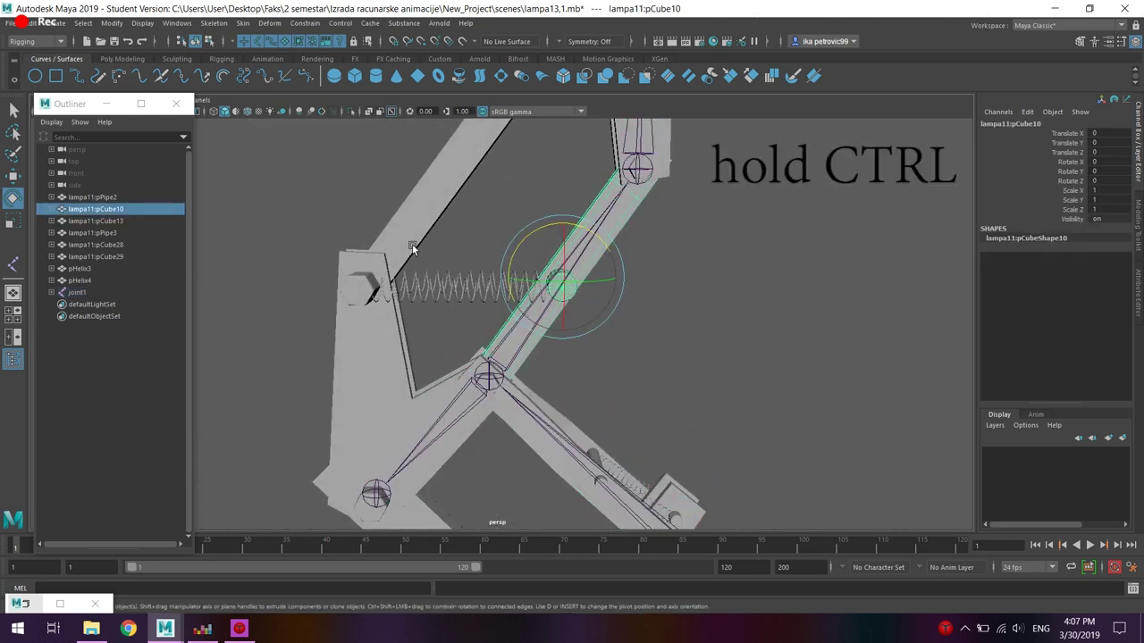
pyautogui.keyDown('ctrl'); pyautogui.click(369, 374); pyautogui.keyUp('ctrl')
pyautogui.keyDown('ctrl'); pyautogui.click(523, 380); pyautogui.keyUp('ctrl')
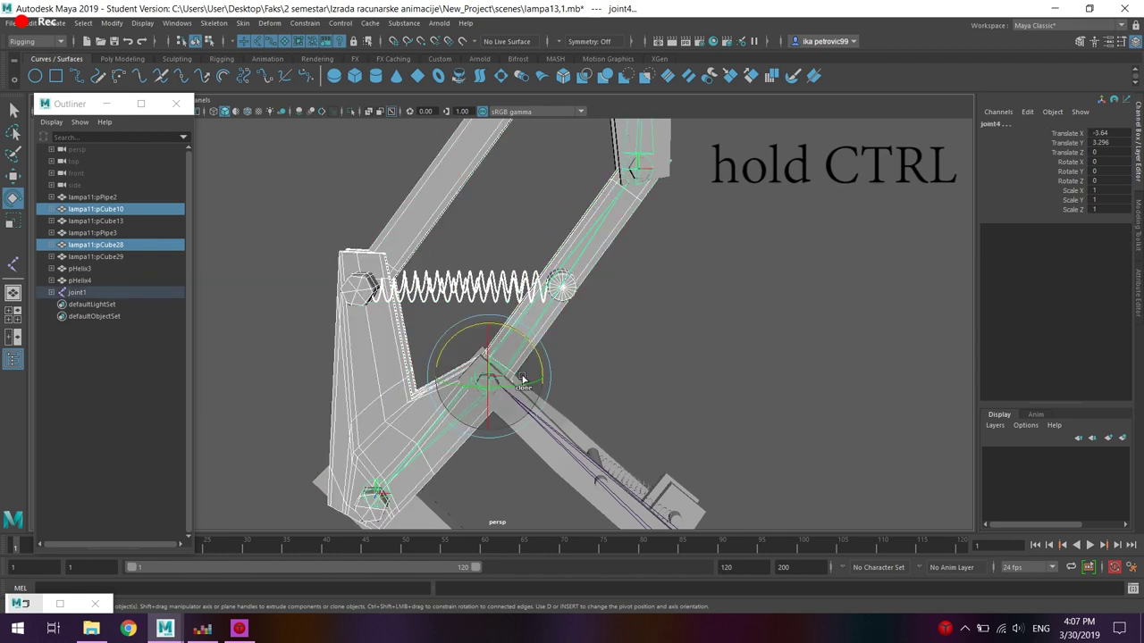
pyautogui.press('p')
pyautogui.click(604, 365)
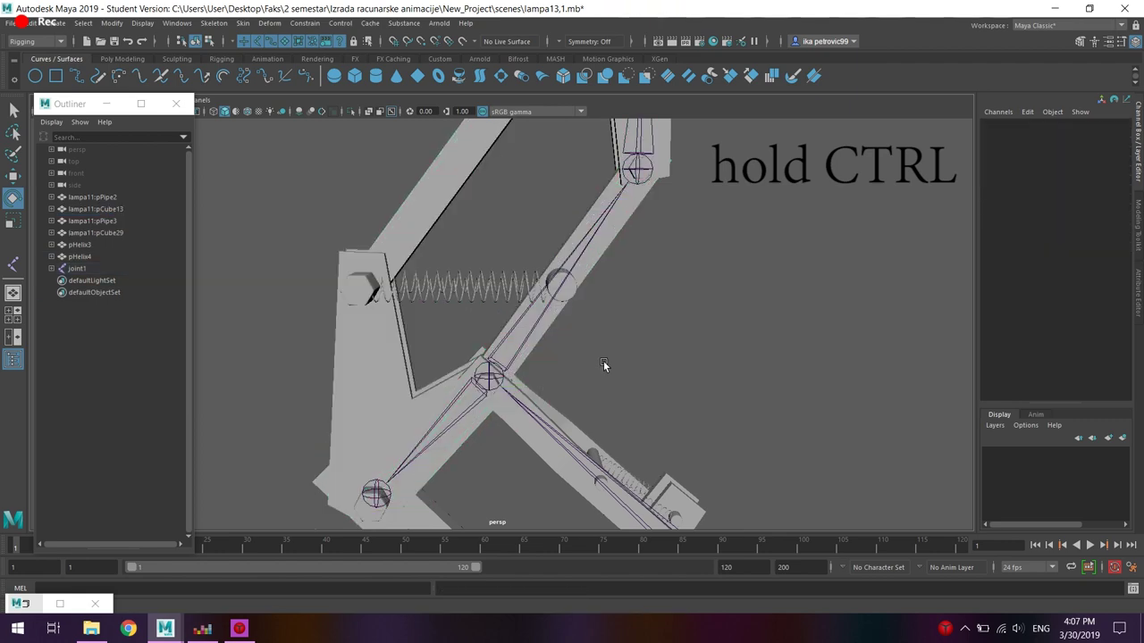
pyautogui.click(488, 377)
pyautogui.moveTo(518, 331); pyautogui.dragTo(528, 345)
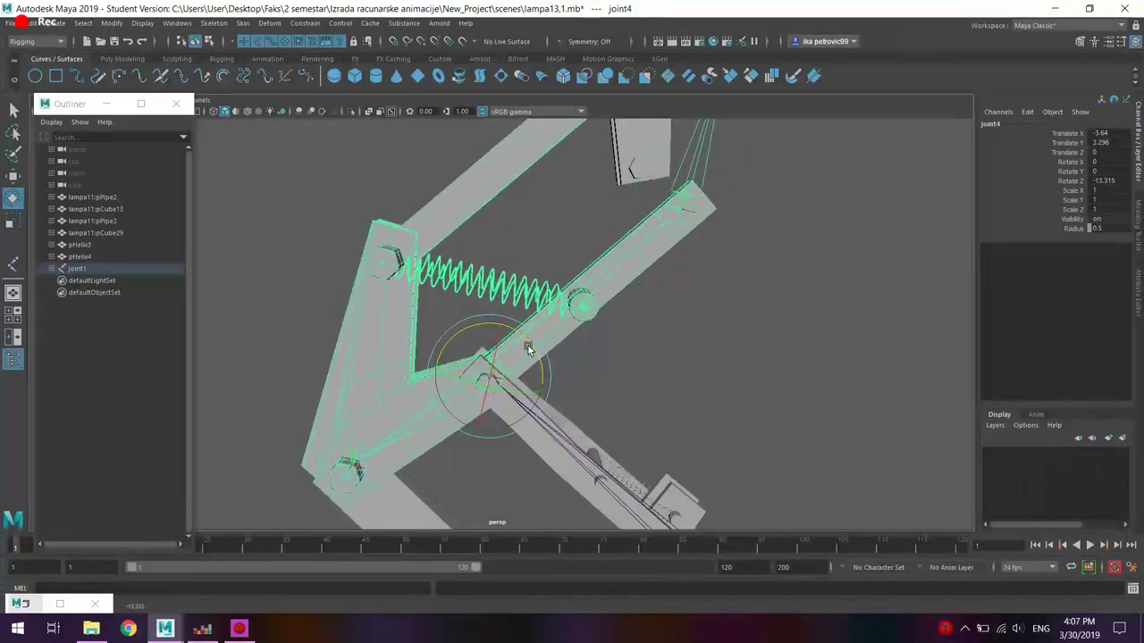
pyautogui.hotkey('ctrl', 'z')
# - Parent the upper bracket pCube29 under joint5 and test-rotate joint5
pyautogui.moveTo(594, 332)
pyautogui.keyDown('alt'); pyautogui.mouseDown(button='middle')
pyautogui.moveTo(643, 414)
pyautogui.moveTo(631, 440)
pyautogui.moveTo(649, 431)
pyautogui.mouseUp(button='middle'); pyautogui.keyUp('alt')
pyautogui.keyDown('alt'); pyautogui.moveTo(649, 436); pyautogui.dragTo(631, 433); pyautogui.keyUp('alt')
pyautogui.click(575, 279)
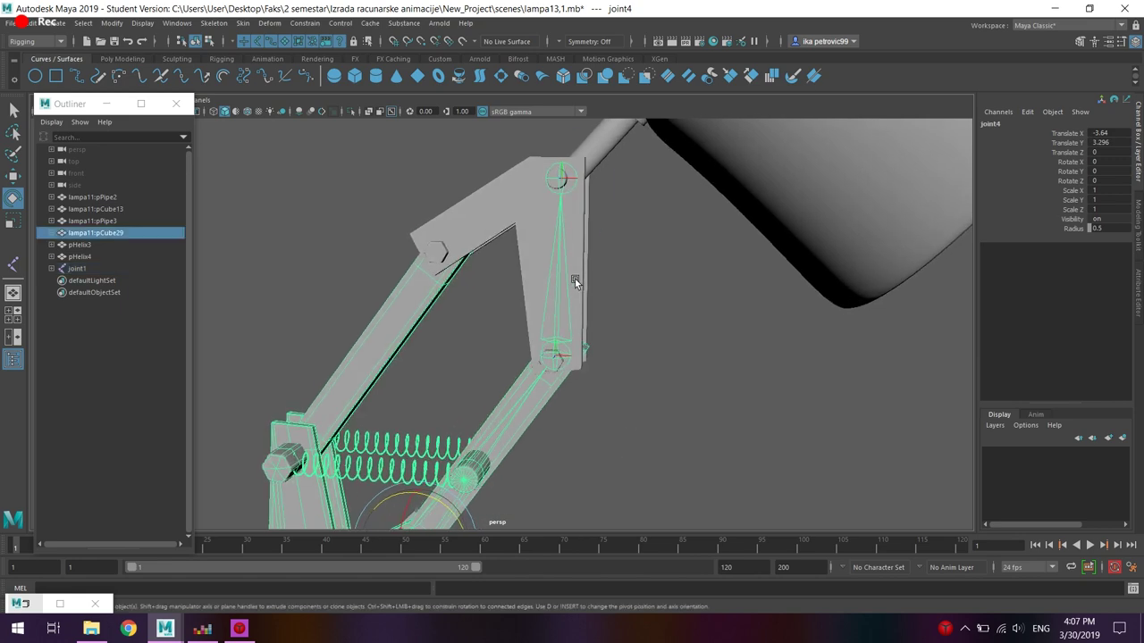
pyautogui.click(555, 358)
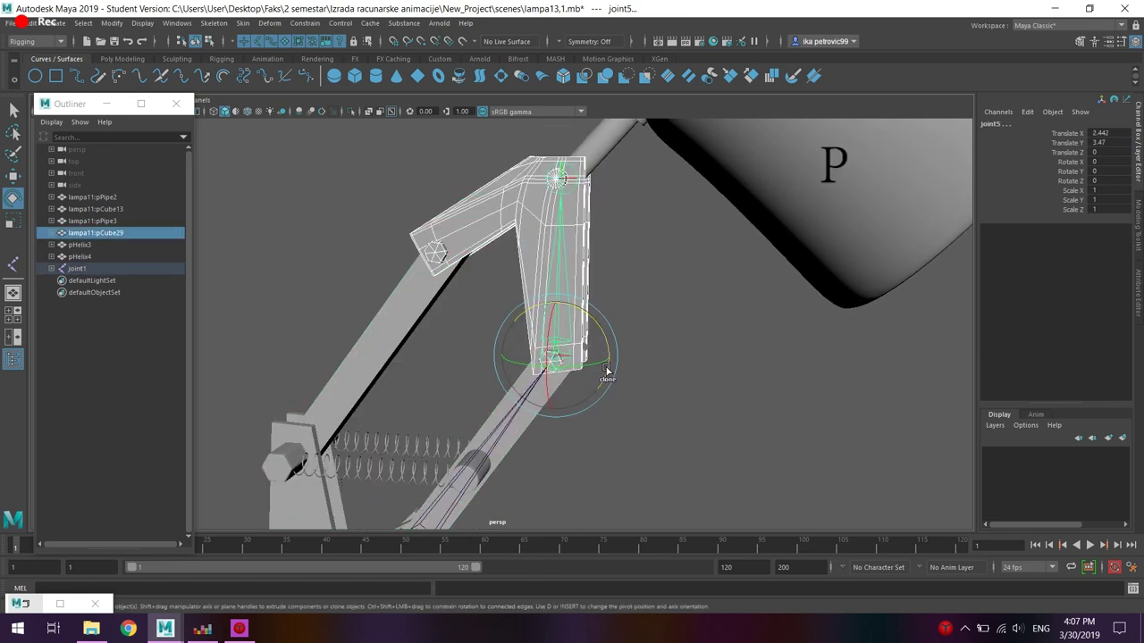
pyautogui.press('p')
pyautogui.click(605, 373)
pyautogui.click(555, 354)
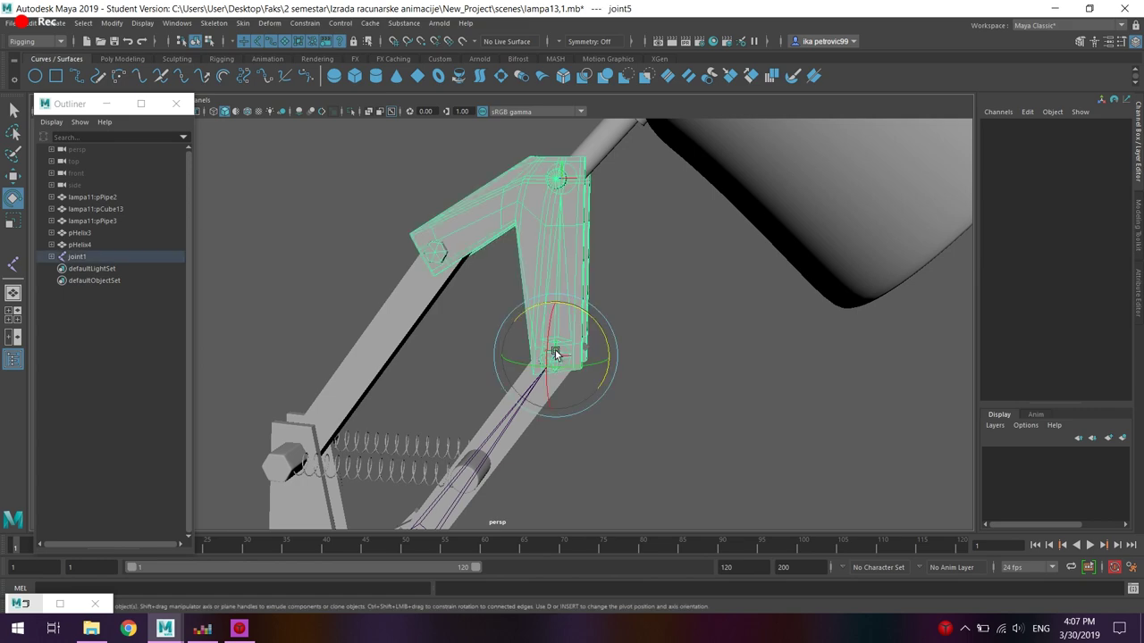
pyautogui.moveTo(578, 318); pyautogui.dragTo(583, 315)
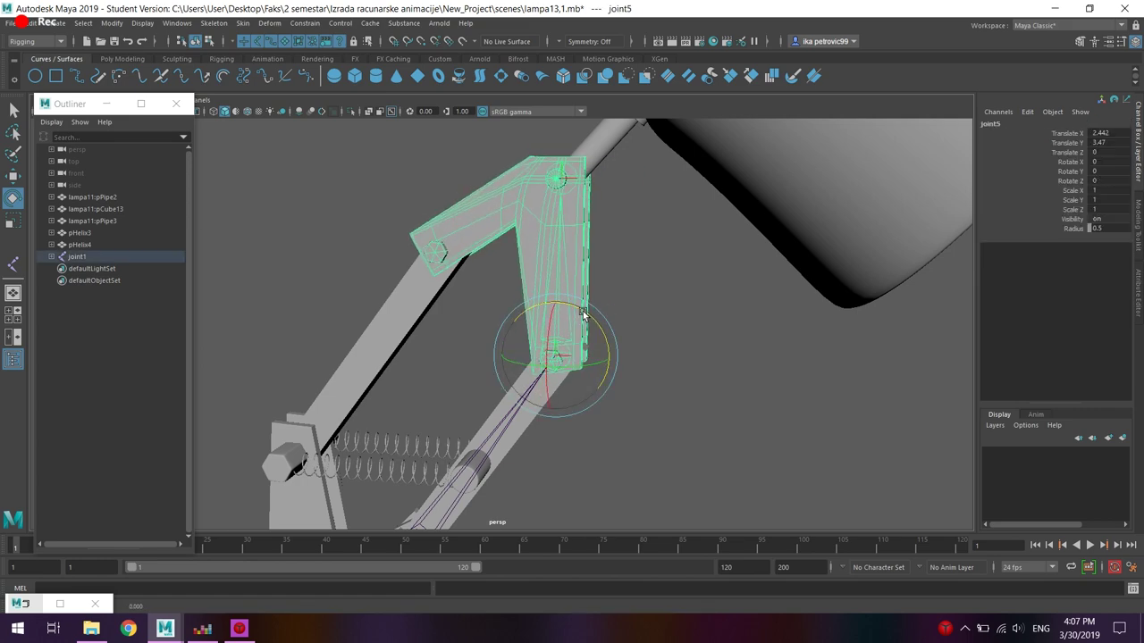
# - Select the shade pipe pPipe2 together with joint6 as its parent
pyautogui.keyDown('alt'); pyautogui.moveTo(632, 253); pyautogui.dragTo(591, 356, button='middle'); pyautogui.keyUp('alt')
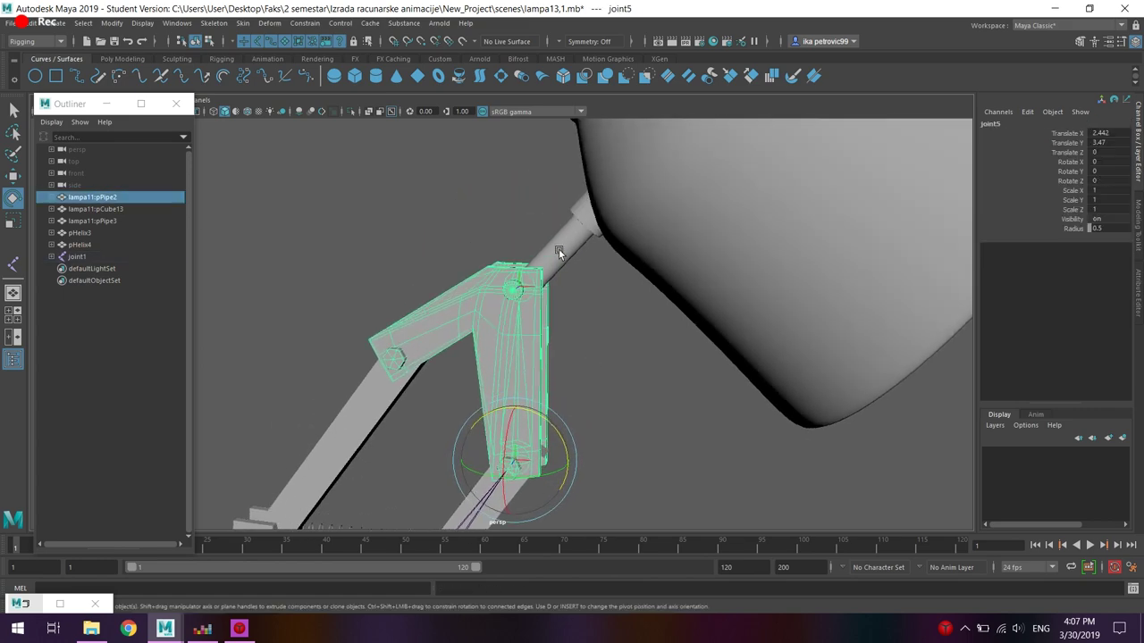
pyautogui.click(559, 254)
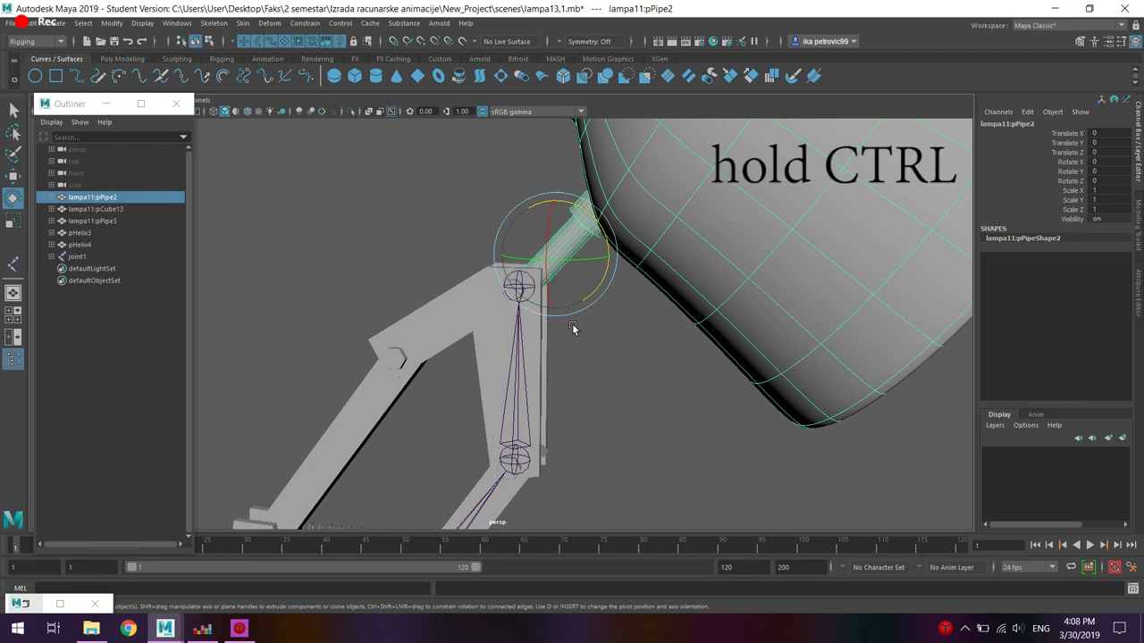
pyautogui.press('q')
pyautogui.keyDown('ctrl'); pyautogui.click(517, 288); pyautogui.keyUp('ctrl')
# - Parent pPipe2 under joint6 and test-tilt the lamp shade around that joint
pyautogui.press('p')
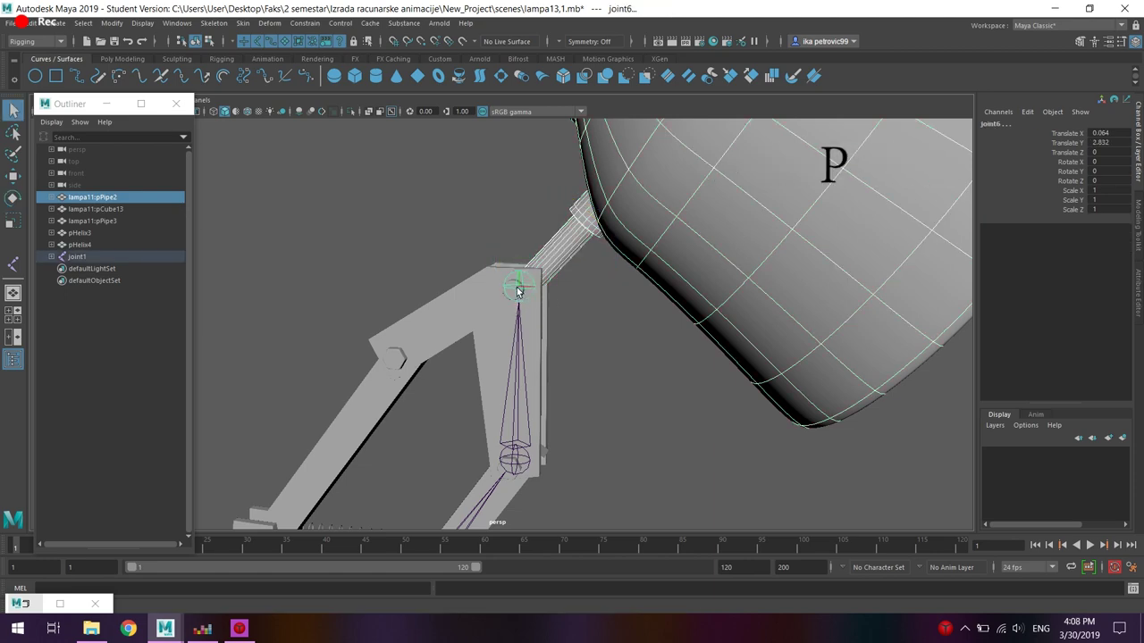
pyautogui.click(558, 320)
pyautogui.click(517, 288)
pyautogui.press('e')
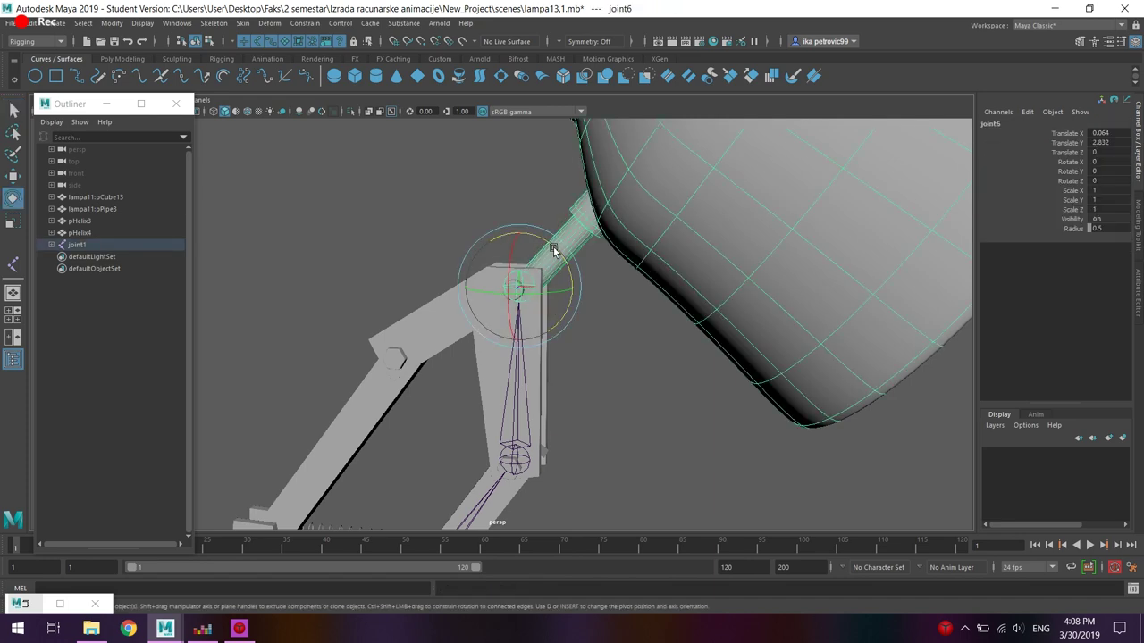
pyautogui.moveTo(553, 250); pyautogui.dragTo(585, 305)
pyautogui.scroll(-2, 585, 306)
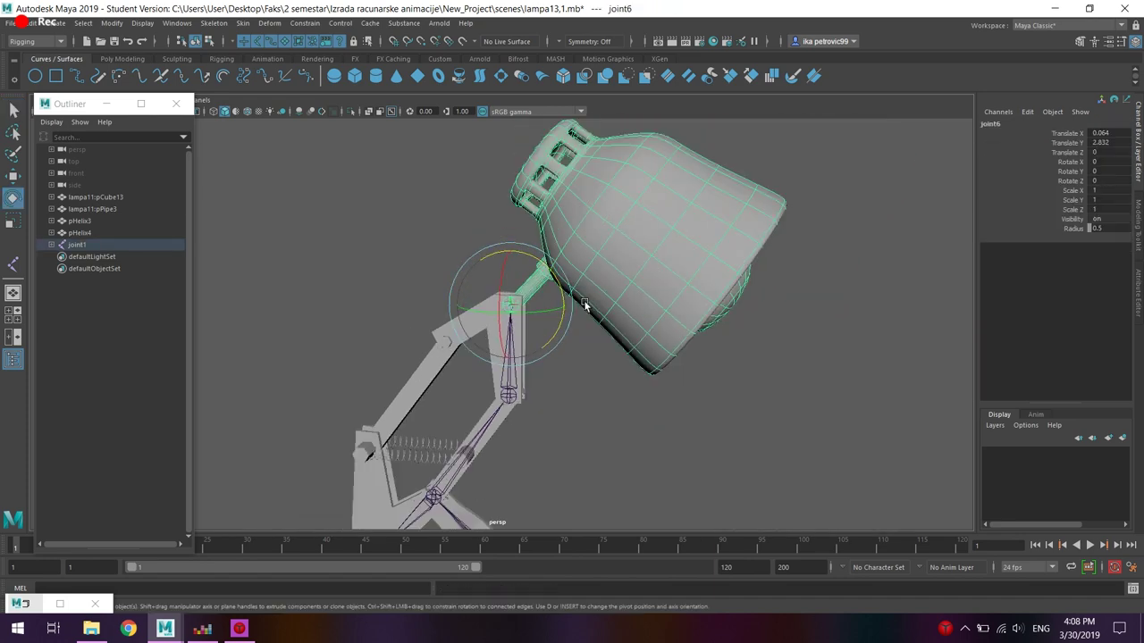
pyautogui.scroll(-2, 585, 306)
pyautogui.keyDown('alt'); pyautogui.moveTo(596, 402); pyautogui.dragTo(605, 289, button='middle'); pyautogui.keyUp('alt')
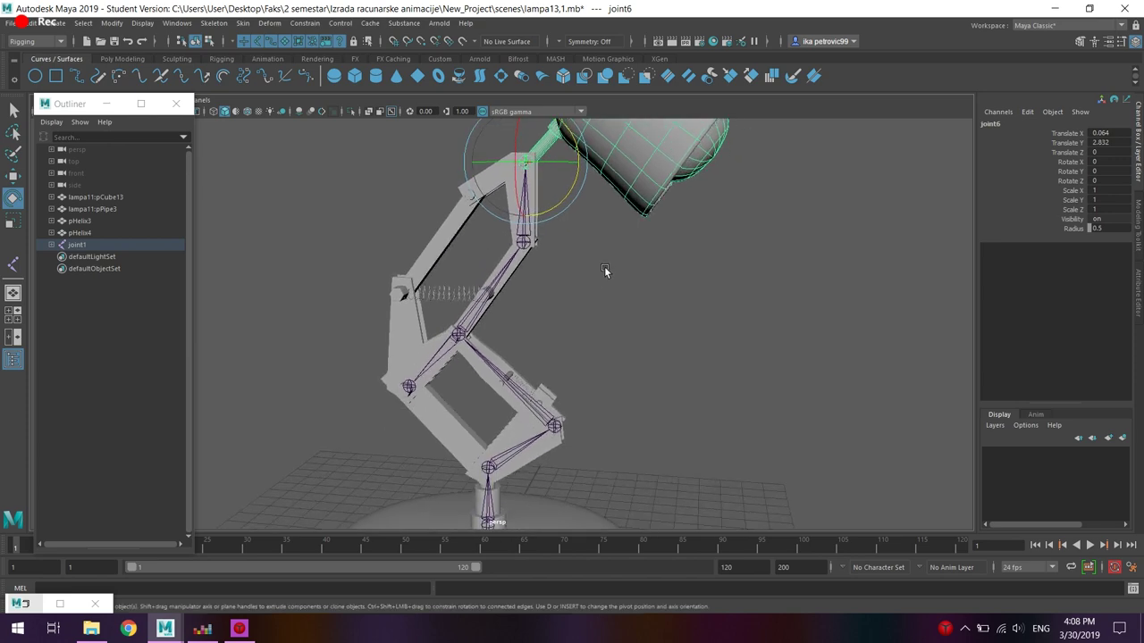
pyautogui.click(600, 383)
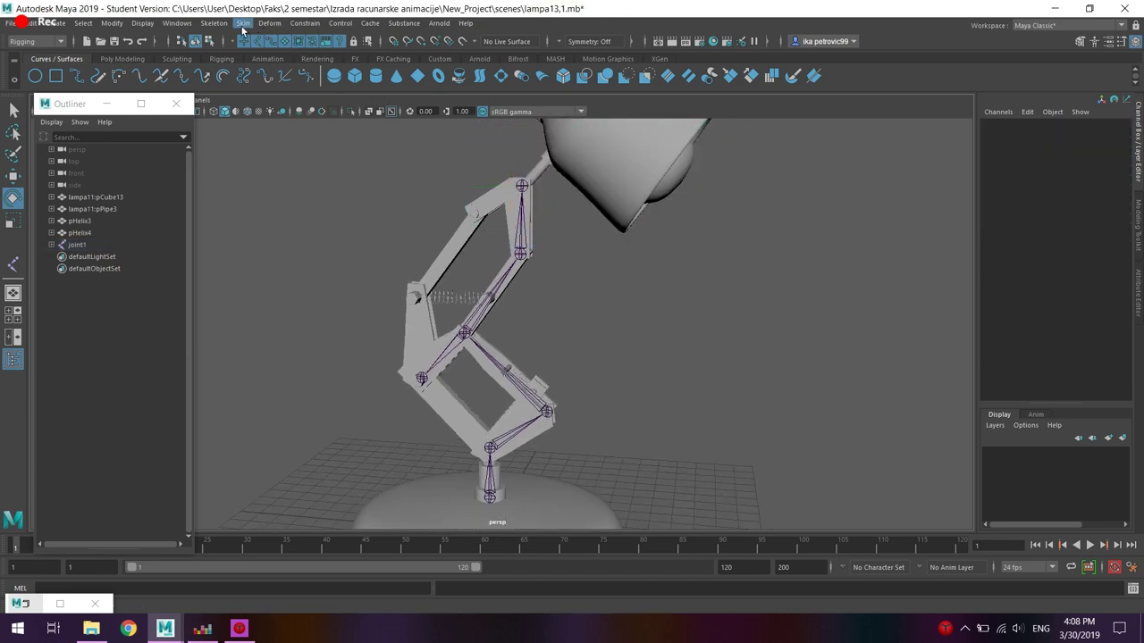
# - Create ikHandle1 from joint3 to the upper joint, test-bend the arm, then undo
pyautogui.click(215, 23)
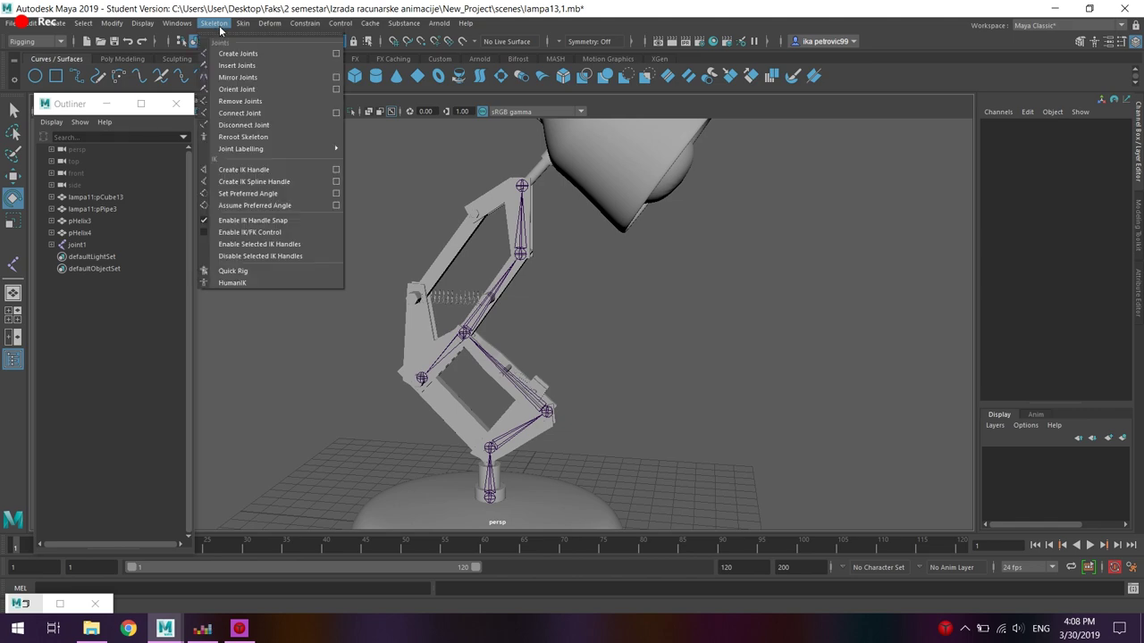
pyautogui.click(253, 170)
pyautogui.click(548, 411)
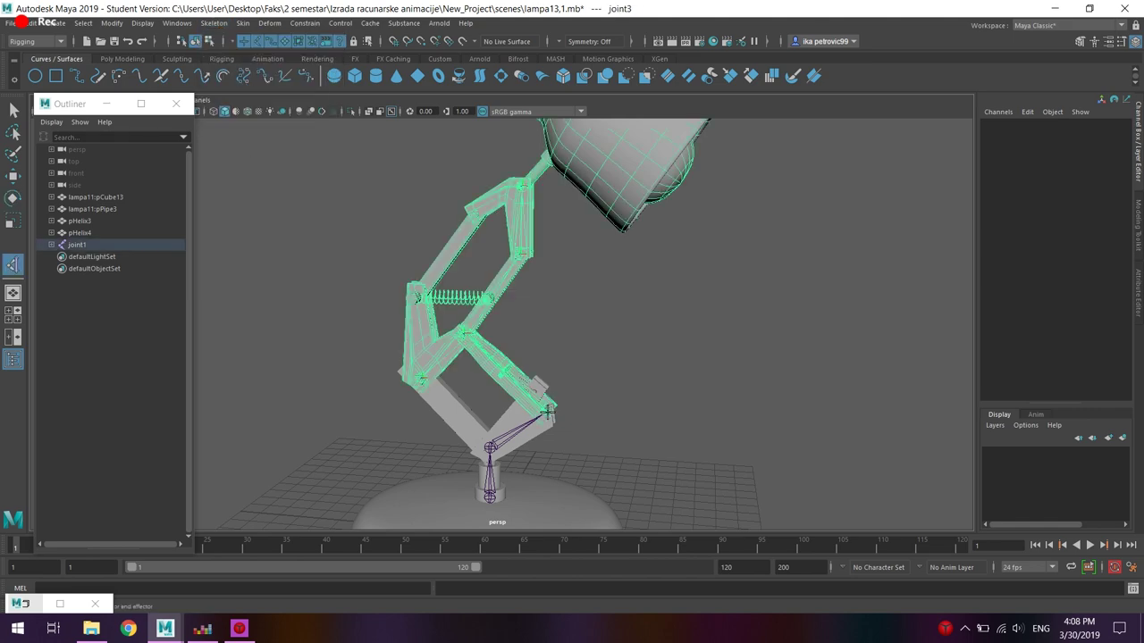
pyautogui.click(520, 253)
pyautogui.press('w')
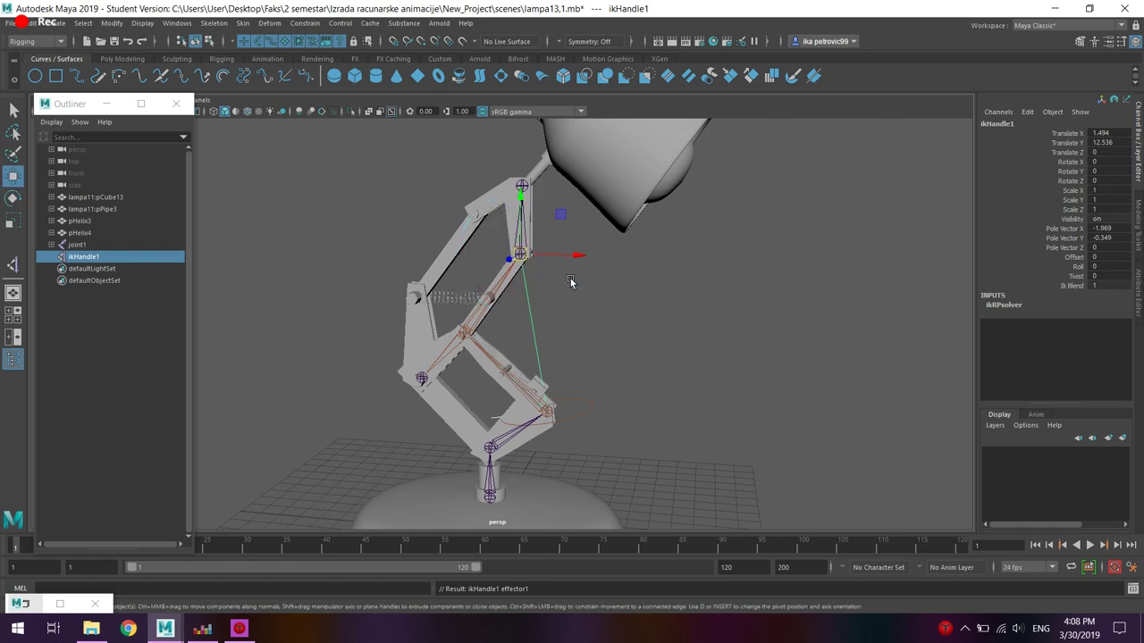
pyautogui.moveTo(522, 205)
pyautogui.mouseDown()
pyautogui.moveTo(530, 239)
pyautogui.moveTo(547, 238)
pyautogui.mouseUp()
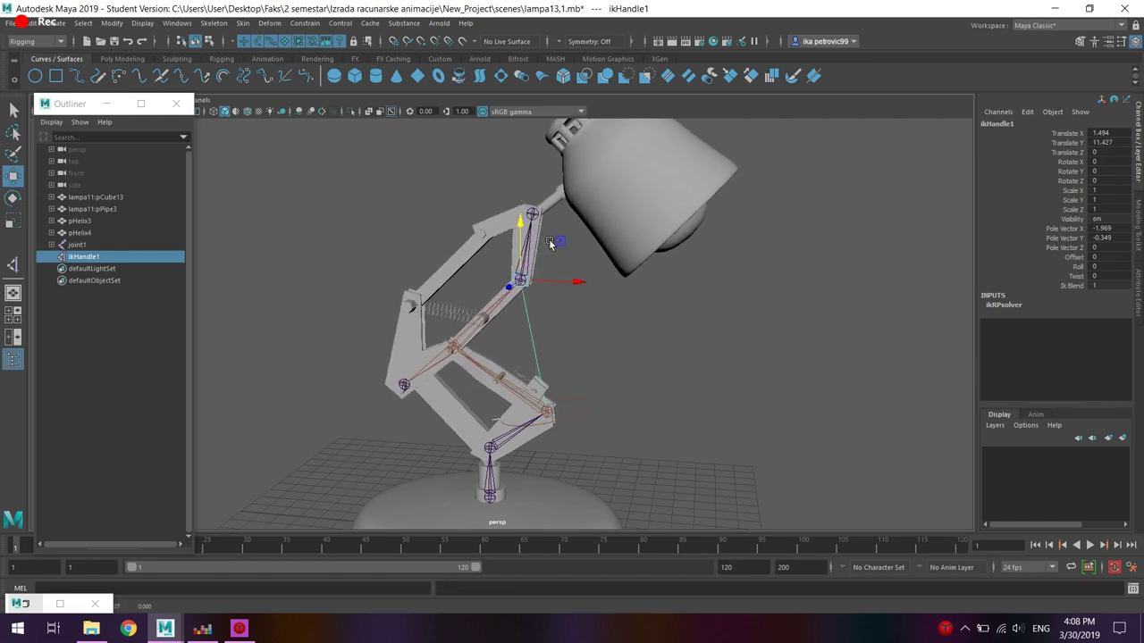
pyautogui.hotkey('ctrl', 'z')
pyautogui.hotkey('ctrl', 'z')
pyautogui.hotkey('ctrl', 'z')
pyautogui.hotkey('ctrl', 'z')
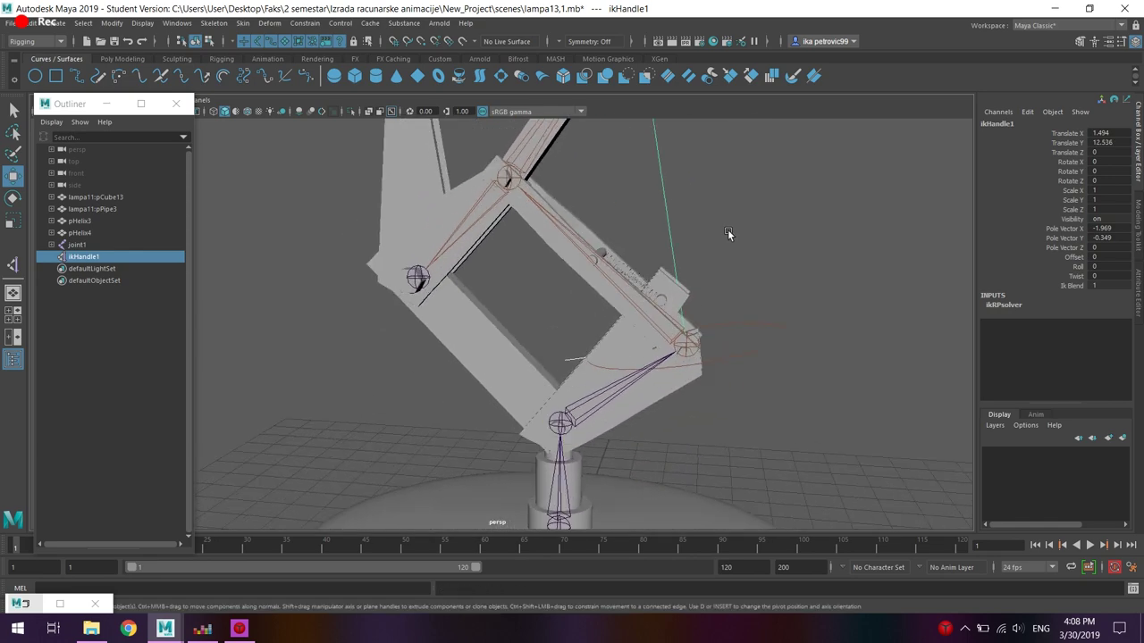
pyautogui.hotkey('ctrl', 'z')
# - Enter pivot edit mode on pCube13 and move its pivot toward the lower joint
pyautogui.click(518, 291)
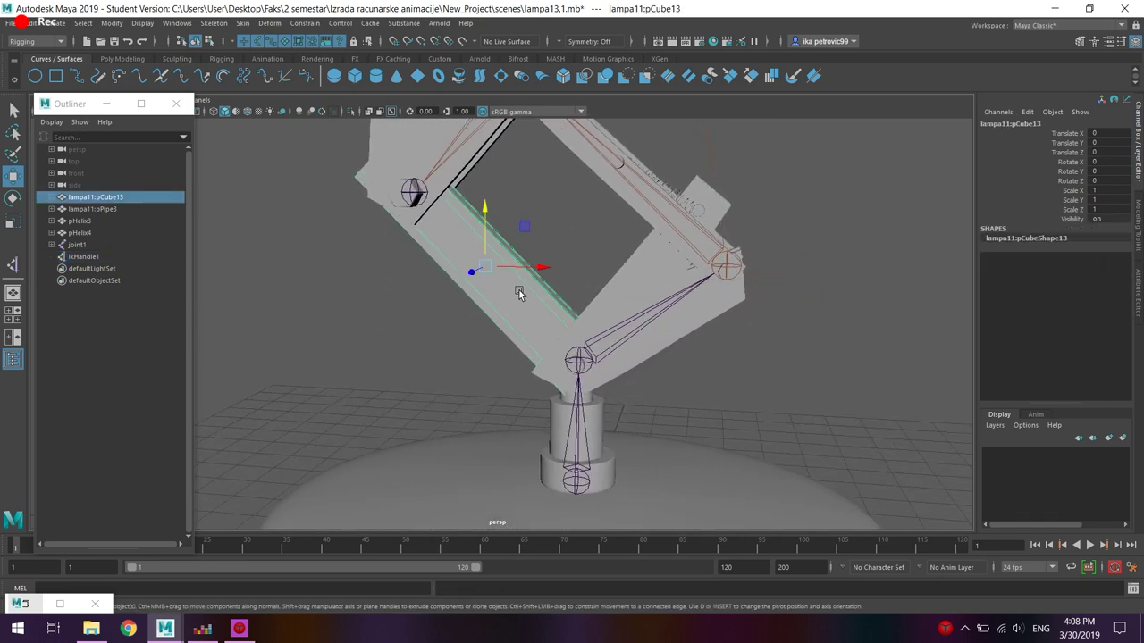
pyautogui.press('d')
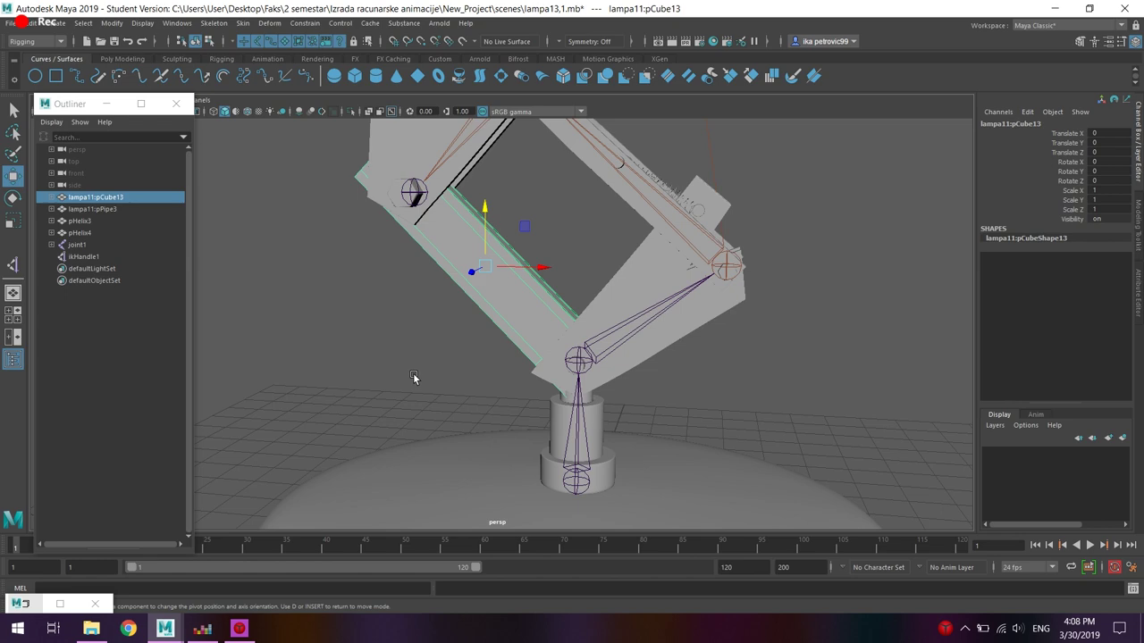
pyautogui.scroll(3, 413, 376)
pyautogui.scroll(2, 413, 376)
pyautogui.press('Insert')
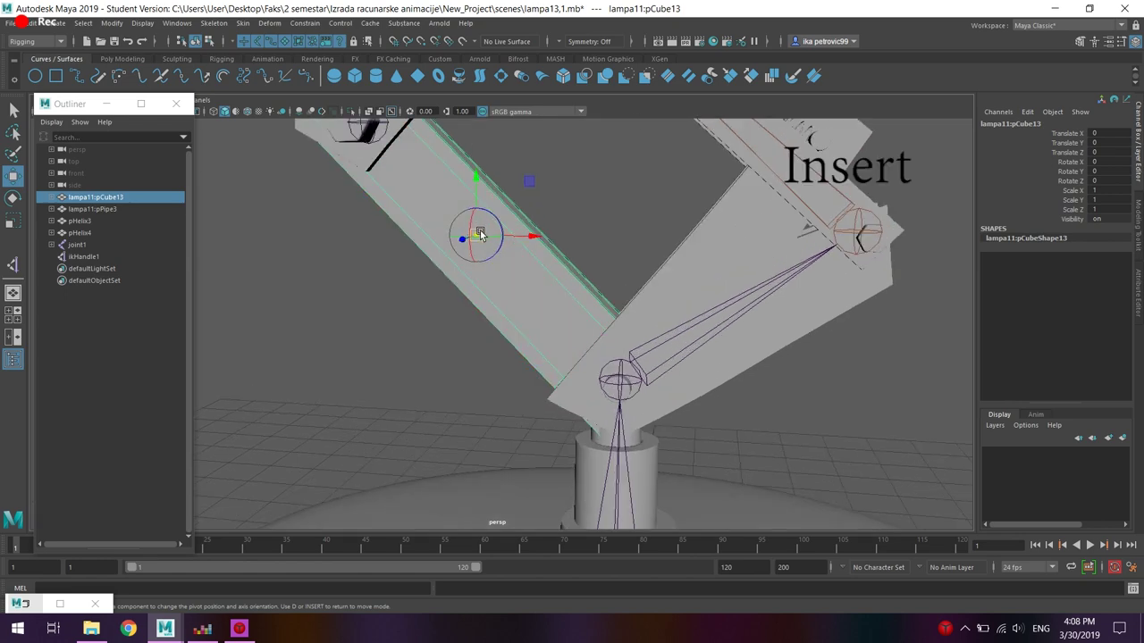
pyautogui.moveTo(478, 234); pyautogui.dragTo(625, 388)
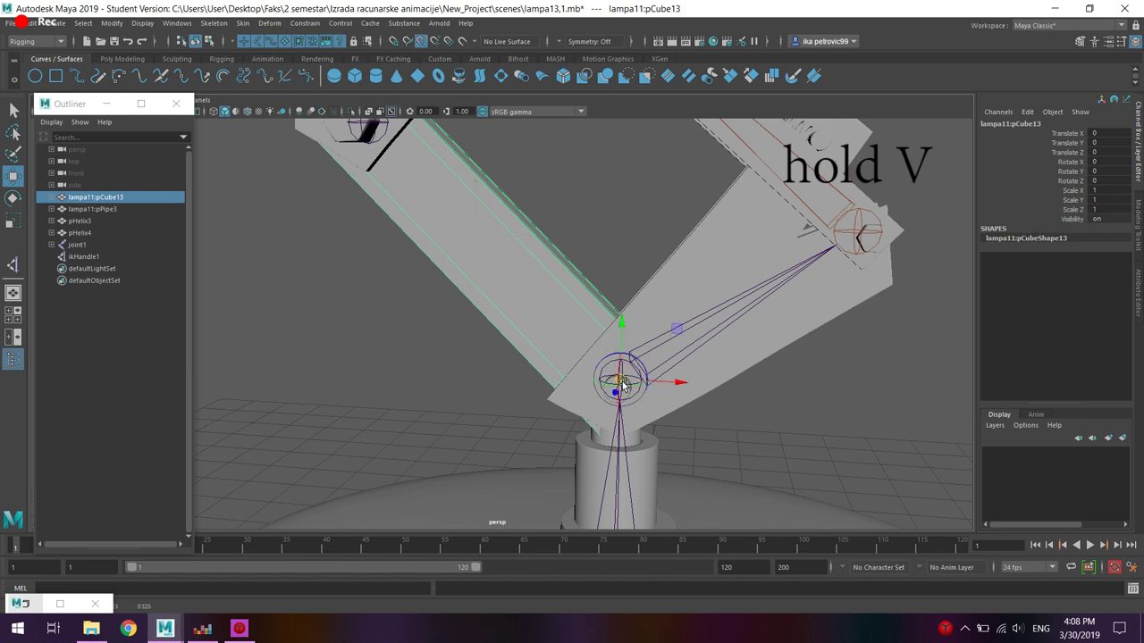
pyautogui.scroll(3, 623, 385)
pyautogui.scroll(3, 661, 398)
pyautogui.scroll(-3, 675, 401)
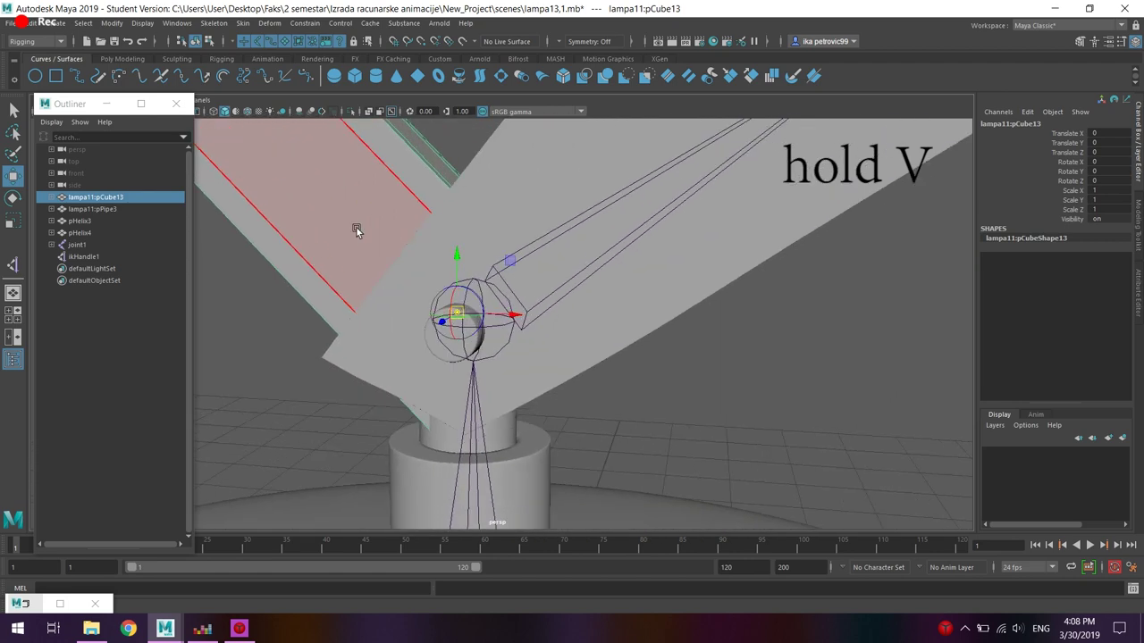
pyautogui.keyDown('alt'); pyautogui.moveTo(355, 227); pyautogui.dragTo(575, 324); pyautogui.keyUp('alt')
# - Point-snap pCube13's pivot to the joint sphere's centre and orbit to check it
pyautogui.scroll(2, 574, 324)
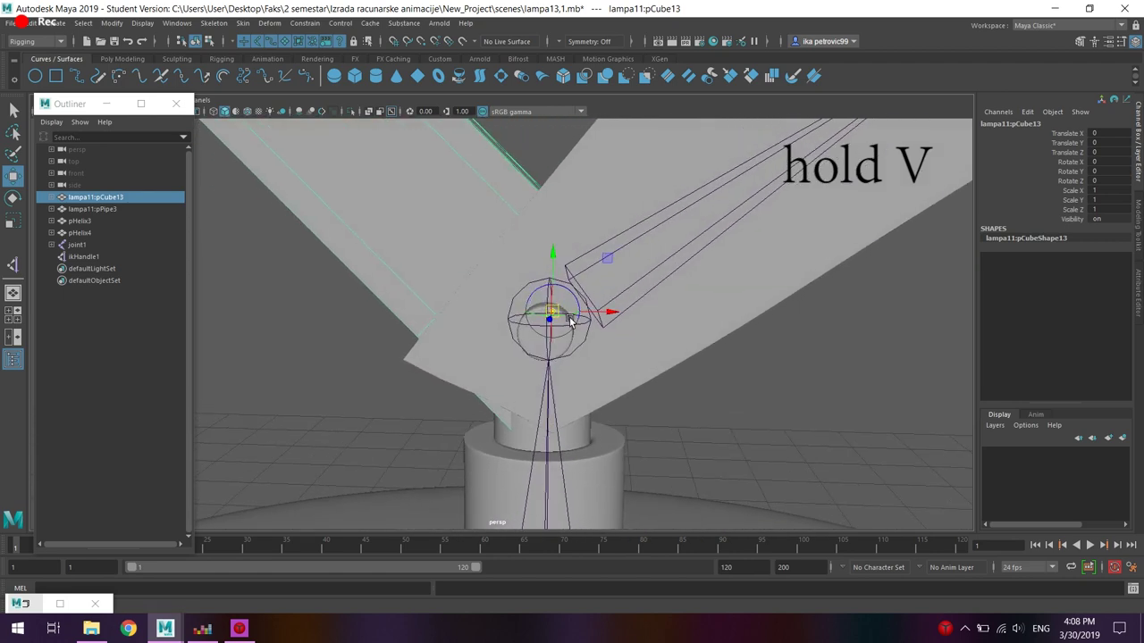
pyautogui.scroll(1, 575, 324)
pyautogui.scroll(2, 590, 345)
pyautogui.scroll(2, 599, 359)
pyautogui.scroll(1, 600, 358)
pyautogui.press('v')
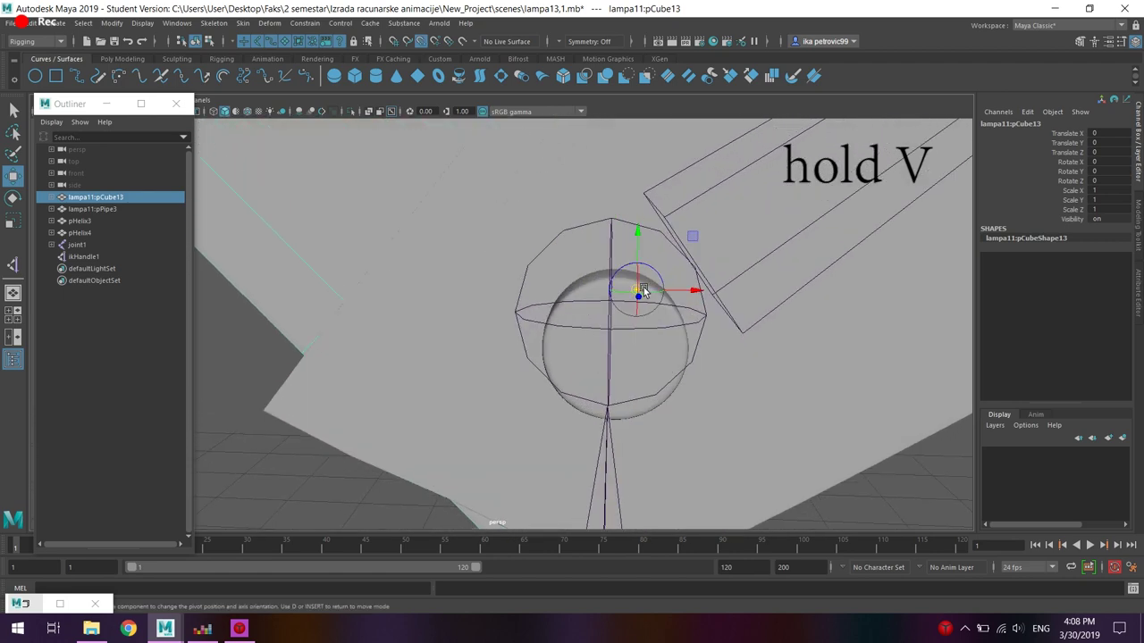
pyautogui.moveTo(637, 290); pyautogui.dragTo(606, 328)
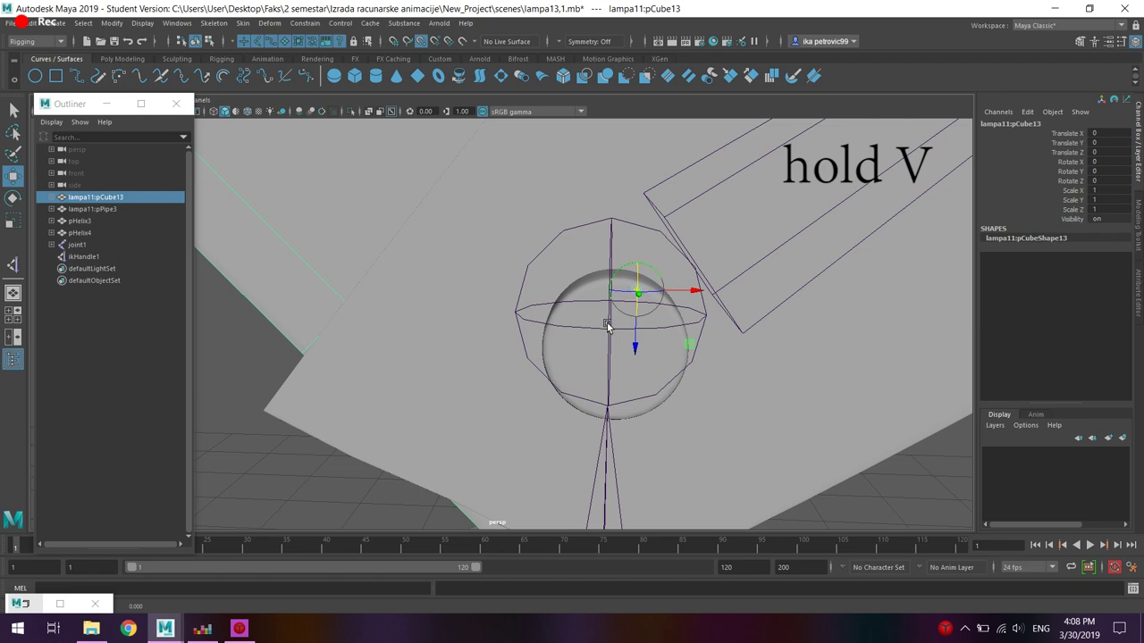
pyautogui.press('d')
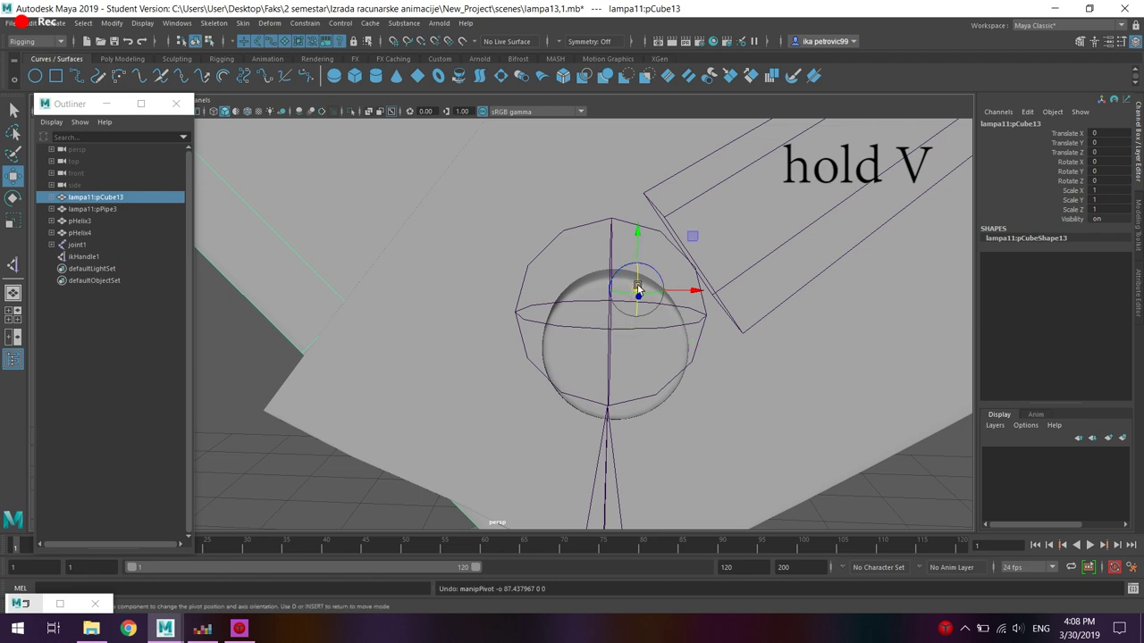
pyautogui.moveTo(637, 290)
pyautogui.mouseDown()
pyautogui.moveTo(610, 330)
pyautogui.moveTo(690, 409)
pyautogui.moveTo(572, 397)
pyautogui.moveTo(624, 389)
pyautogui.moveTo(643, 390)
pyautogui.moveTo(542, 401)
pyautogui.moveTo(585, 373)
pyautogui.moveTo(564, 363)
pyautogui.mouseUp()
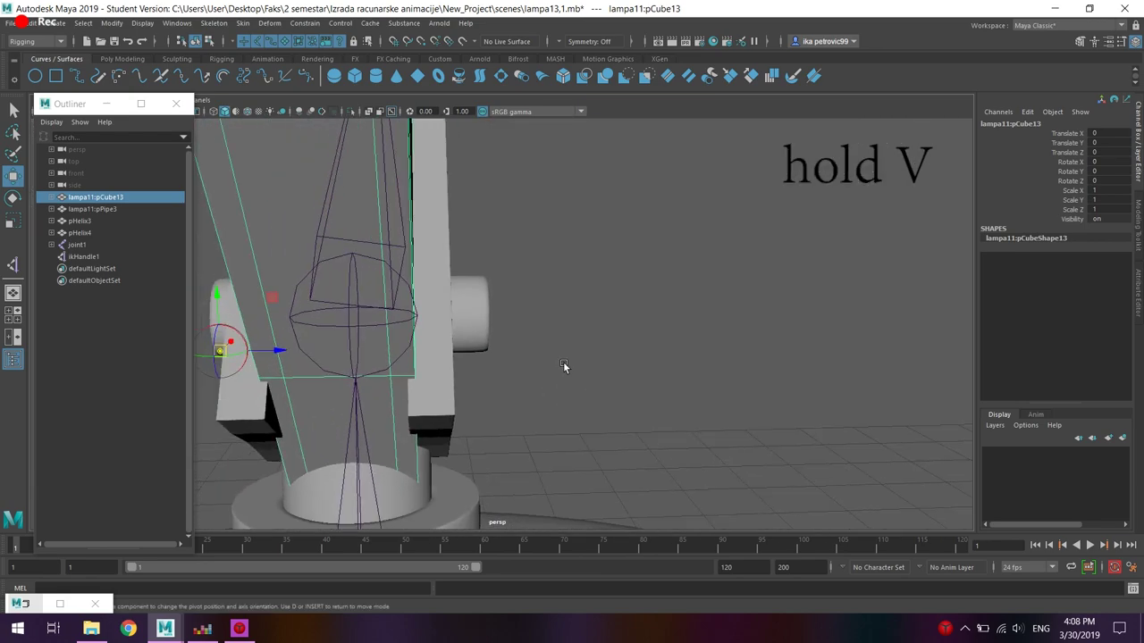
pyautogui.moveTo(223, 347); pyautogui.dragTo(354, 316)
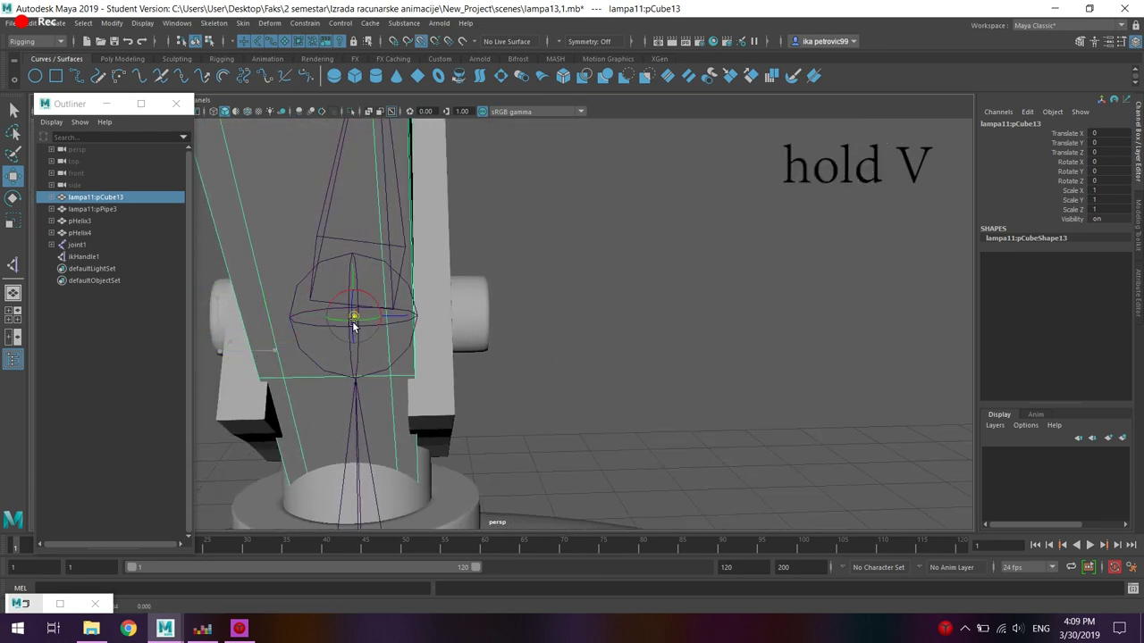
pyautogui.scroll(3, 548, 368)
pyautogui.moveTo(548, 373)
pyautogui.keyDown('alt'); pyautogui.mouseDown()
pyautogui.moveTo(416, 375)
pyautogui.moveTo(492, 373)
pyautogui.moveTo(471, 372)
pyautogui.mouseUp(); pyautogui.keyUp('alt')
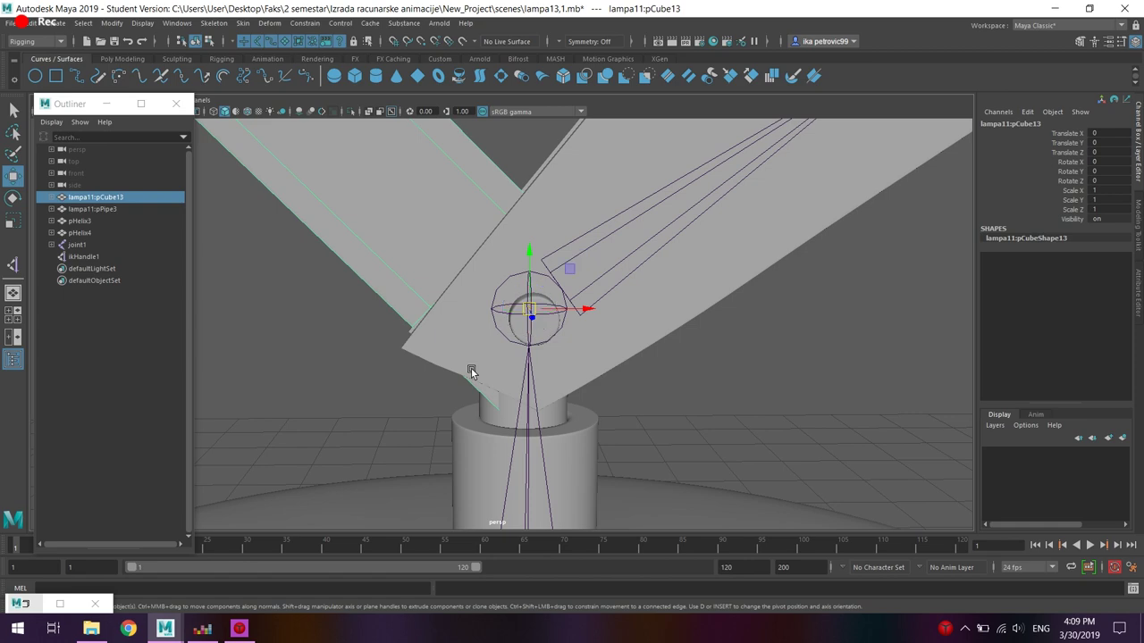
pyautogui.keyDown('alt'); pyautogui.moveTo(471, 370); pyautogui.dragTo(457, 339, button='right'); pyautogui.keyUp('alt')
pyautogui.keyDown('alt'); pyautogui.moveTo(457, 338); pyautogui.dragTo(427, 437); pyautogui.keyUp('alt')
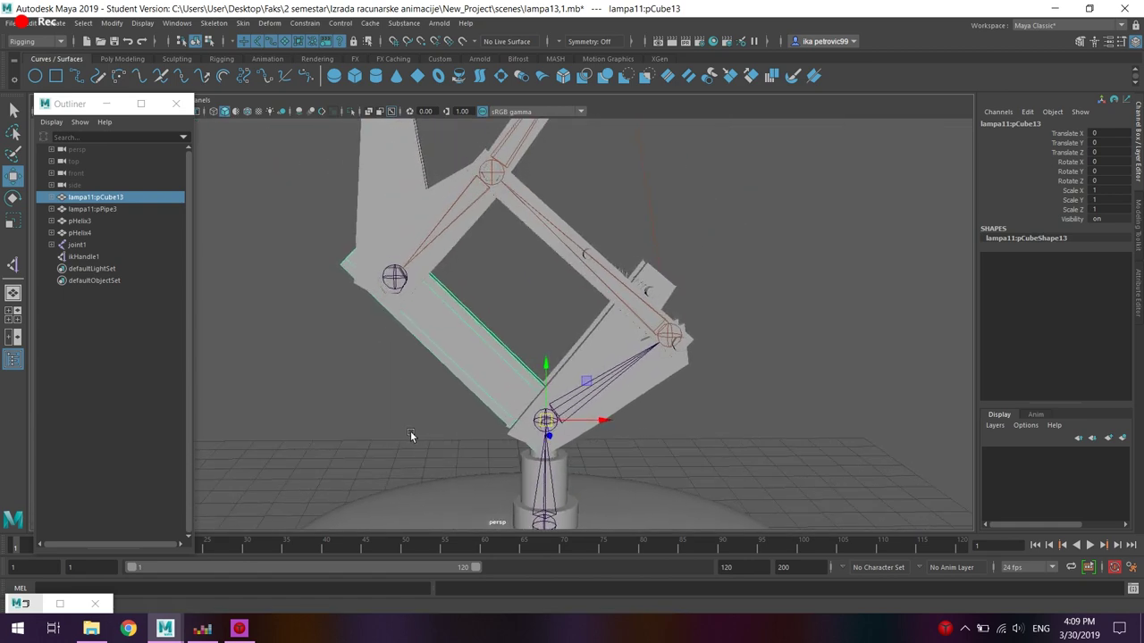
# - Aim-constrain pCube13 to joint7 with Maintain offset checked
pyautogui.click(388, 388)
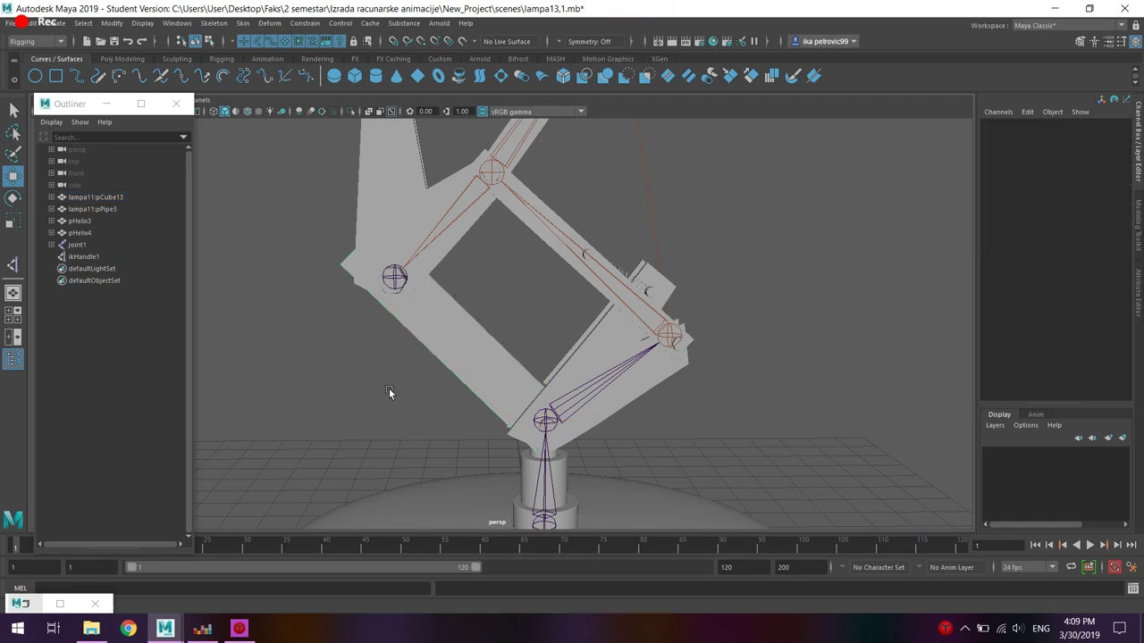
pyautogui.click(393, 279)
pyautogui.click(479, 376)
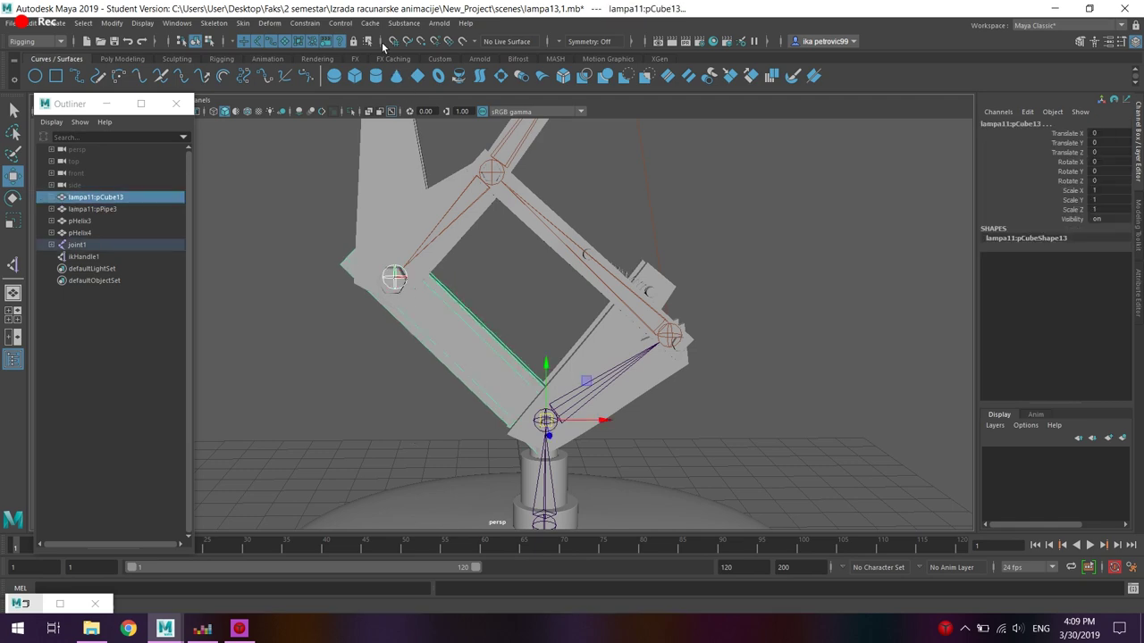
pyautogui.click(311, 23)
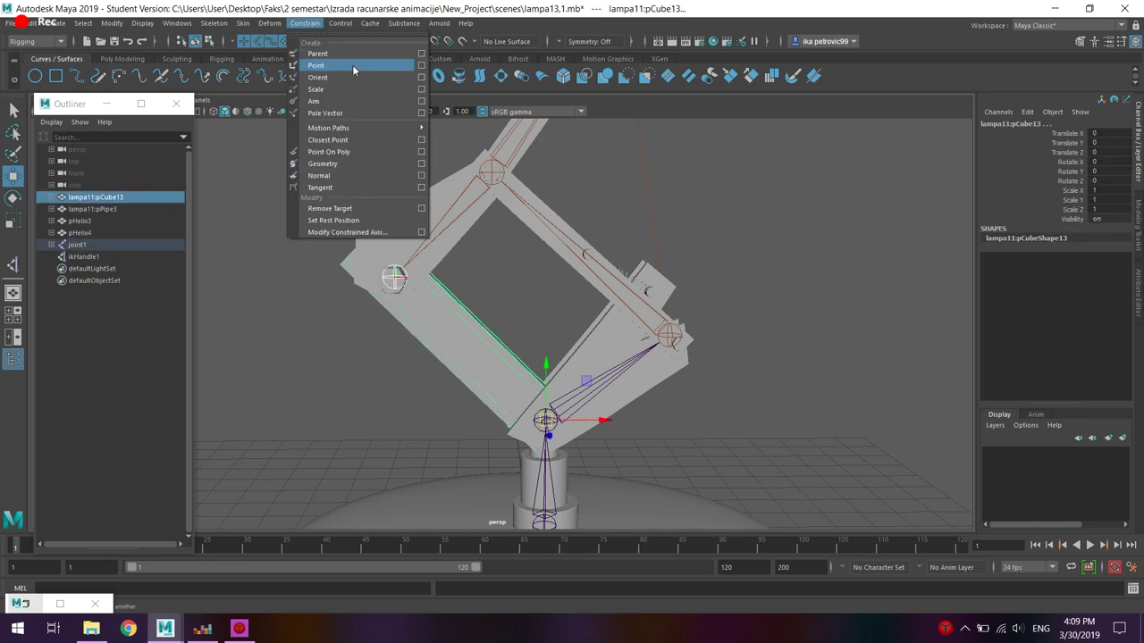
pyautogui.click(421, 101)
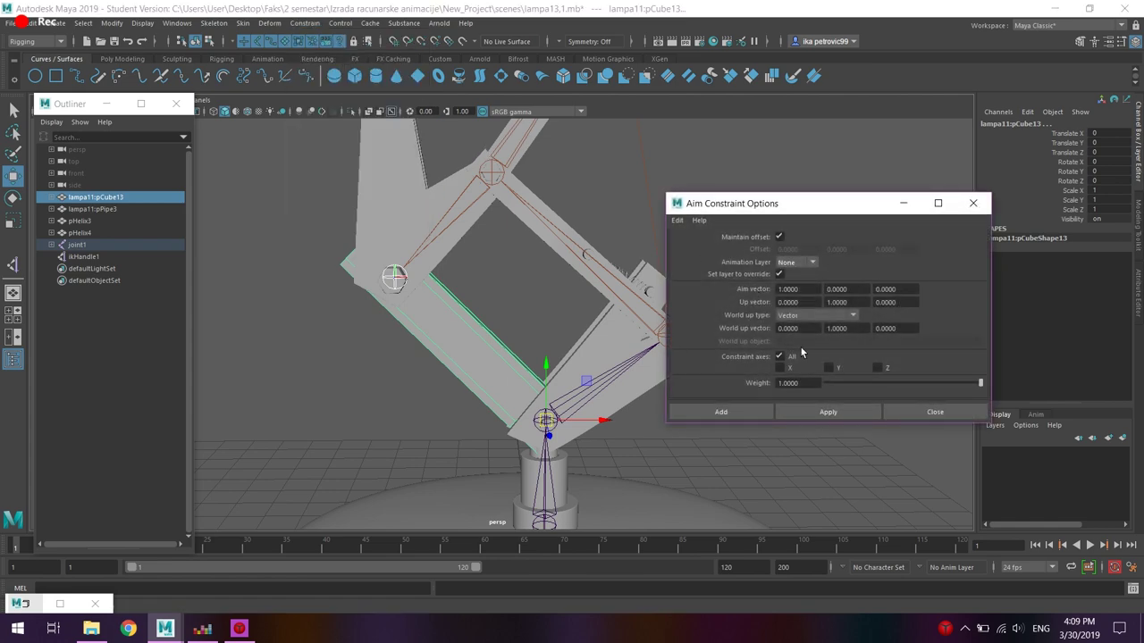
pyautogui.click(794, 411)
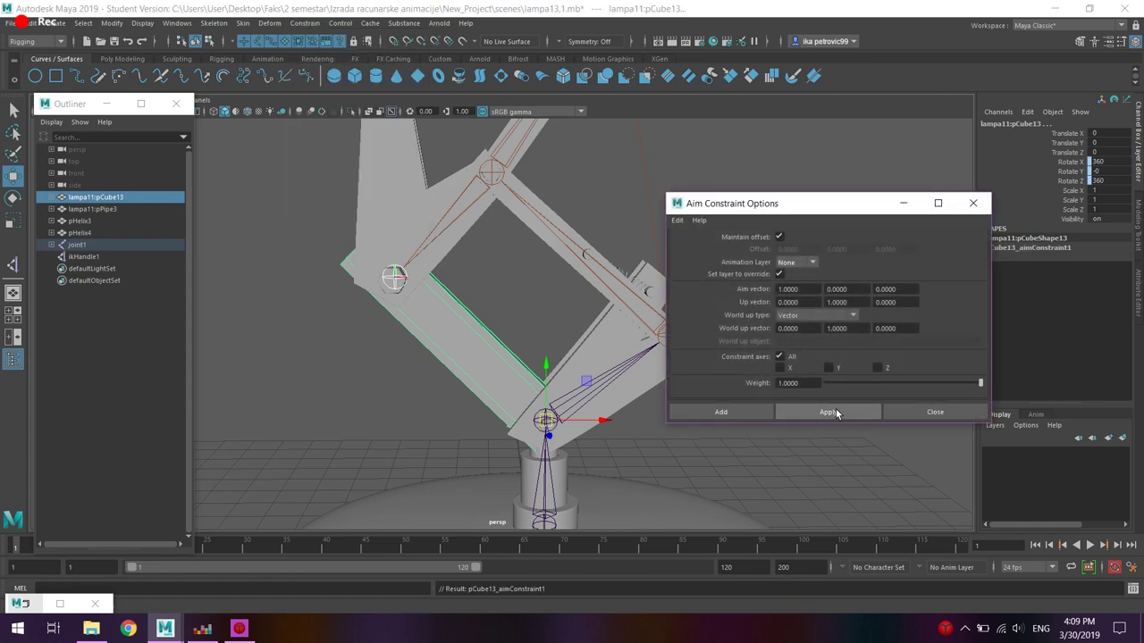
# - Move ikHandle1 to Translate Y 12.114 to test the plank's aim
pyautogui.scroll(-5, 710, 210)
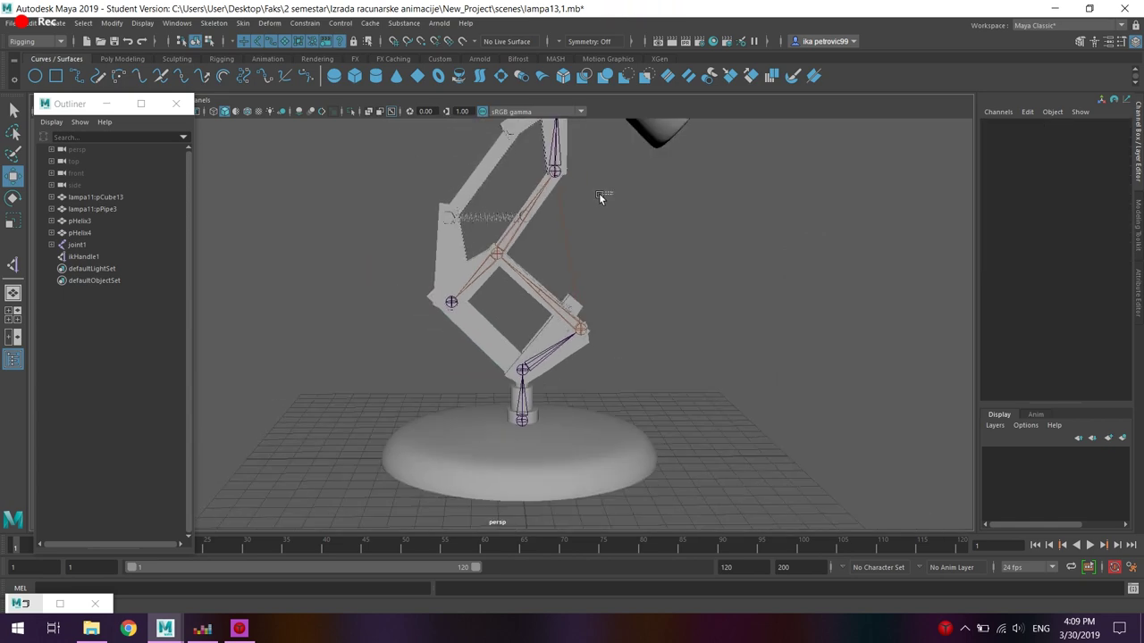
pyautogui.click(572, 161)
pyautogui.moveTo(555, 157)
pyautogui.mouseDown()
pyautogui.moveTo(552, 266)
pyautogui.moveTo(595, 159)
pyautogui.mouseUp()
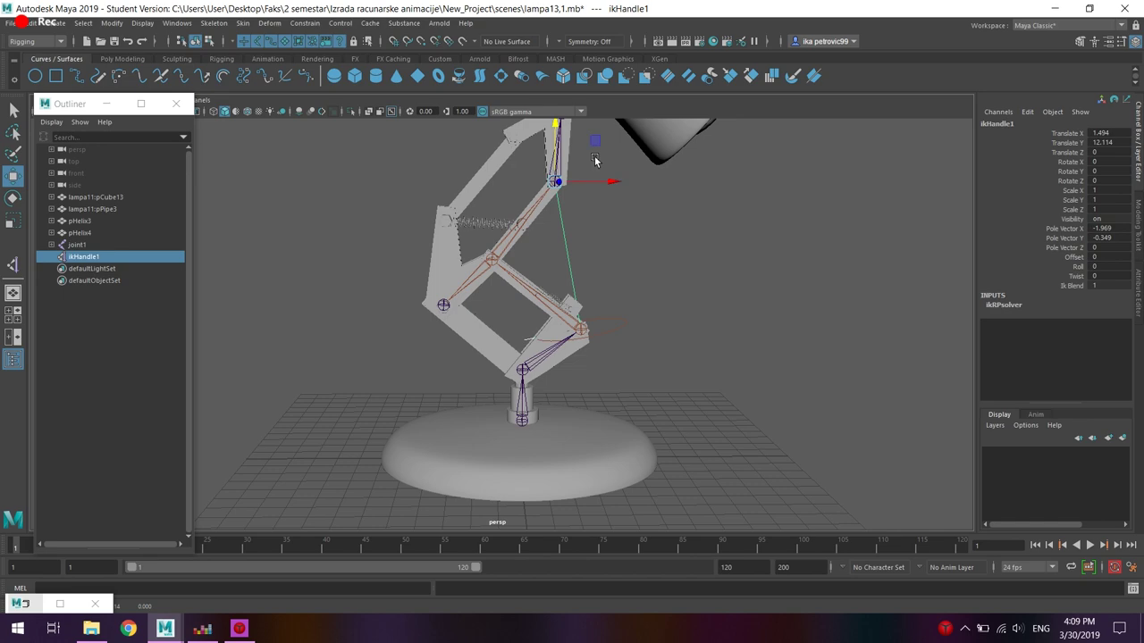
# - Undo the IK test, tilt the lamp at joint2, and try then undo a joint6 rotation
pyautogui.hotkey('ctrl', 'z')
pyautogui.keyDown('alt'); pyautogui.moveTo(693, 273); pyautogui.dragTo(660, 306); pyautogui.keyUp('alt')
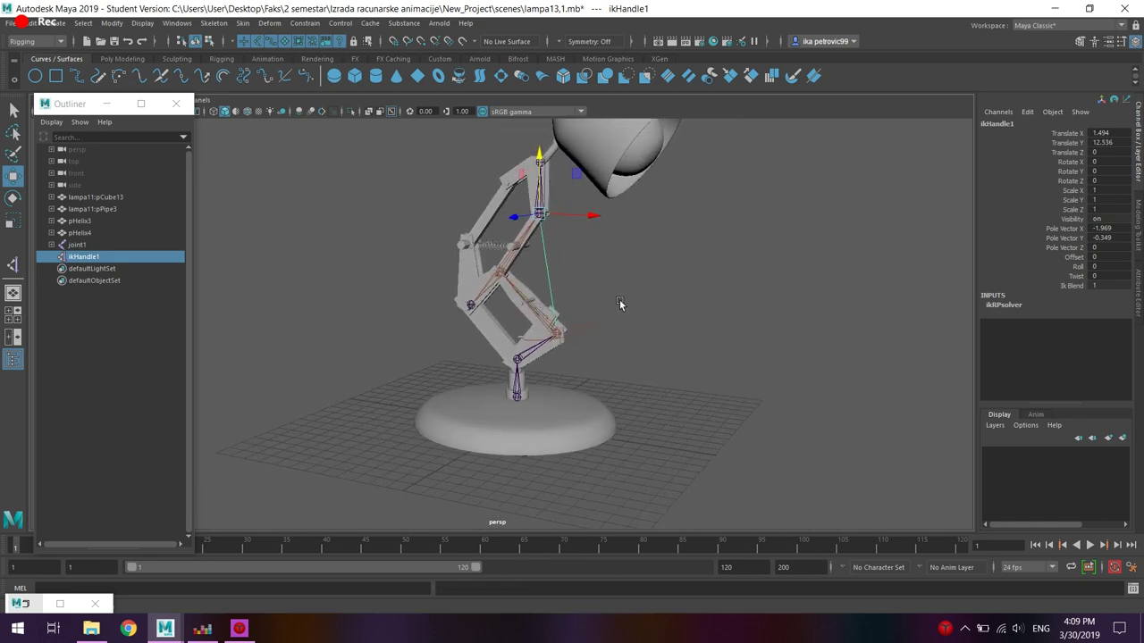
pyautogui.hotkey('ctrl', 'z')
pyautogui.hotkey('ctrl', 'z')
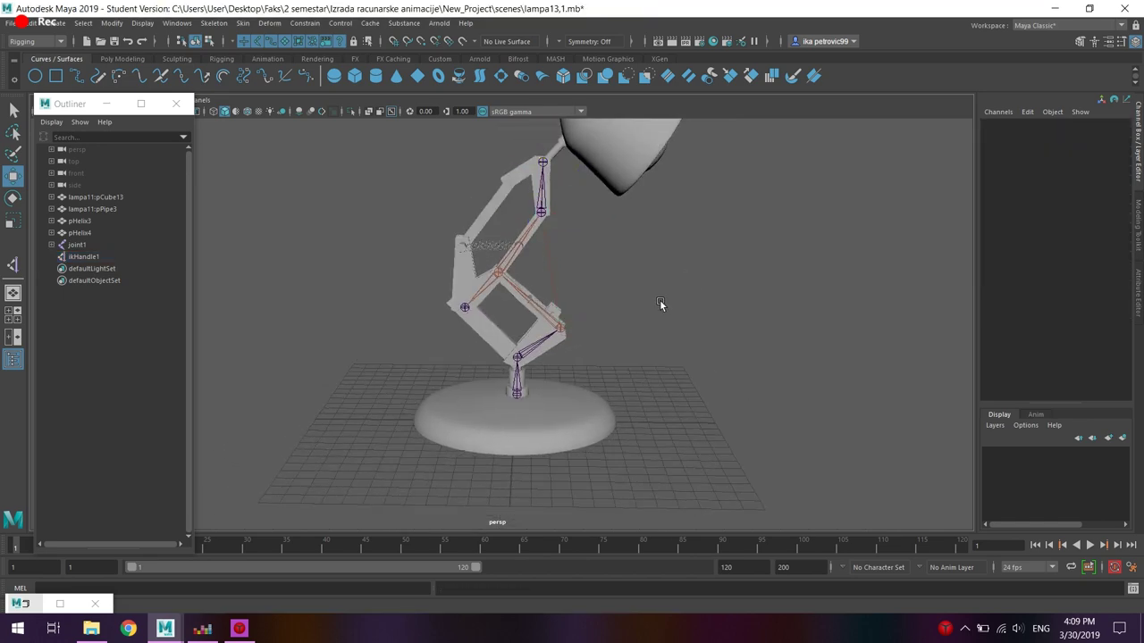
pyautogui.click(518, 362)
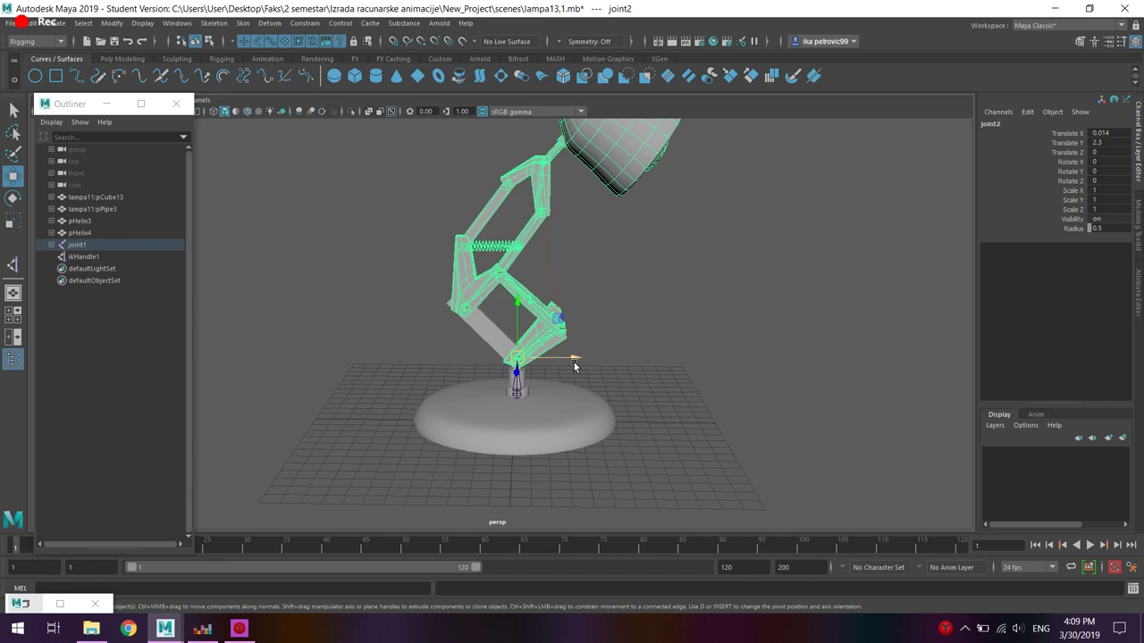
pyautogui.press('e')
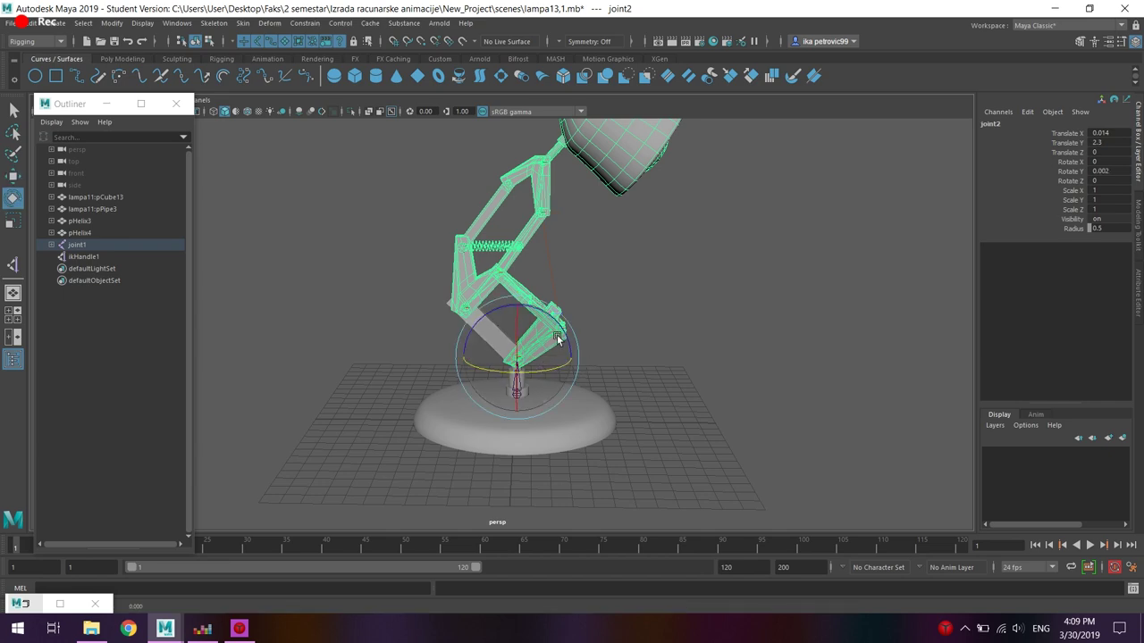
pyautogui.moveTo(547, 374)
pyautogui.mouseDown()
pyautogui.moveTo(562, 328)
pyautogui.moveTo(565, 341)
pyautogui.moveTo(553, 325)
pyautogui.mouseUp()
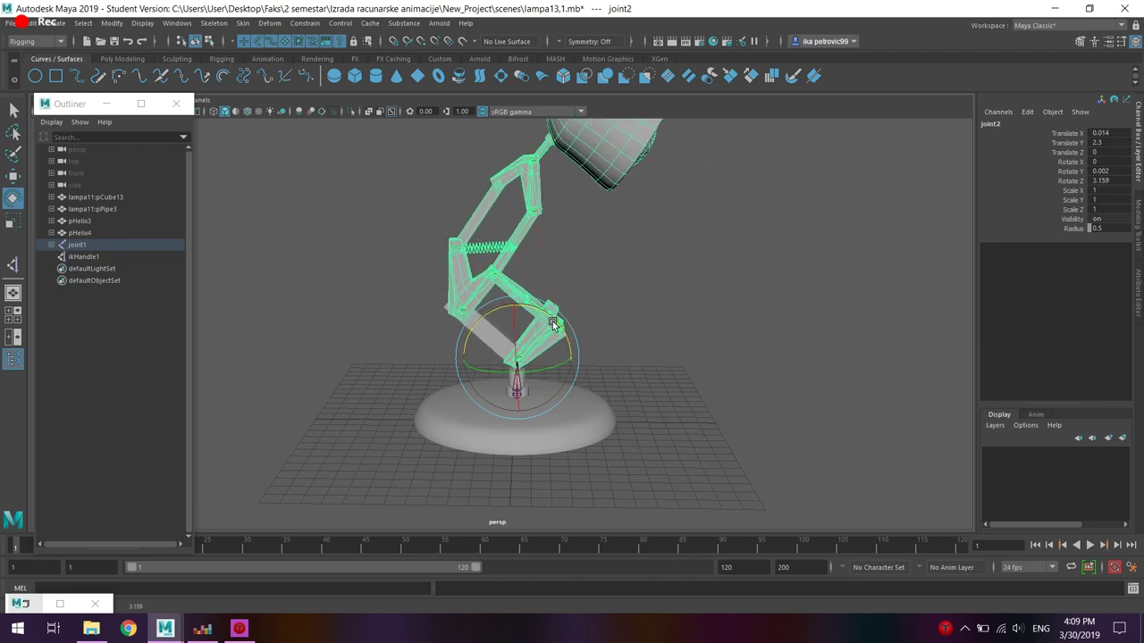
pyautogui.click(610, 298)
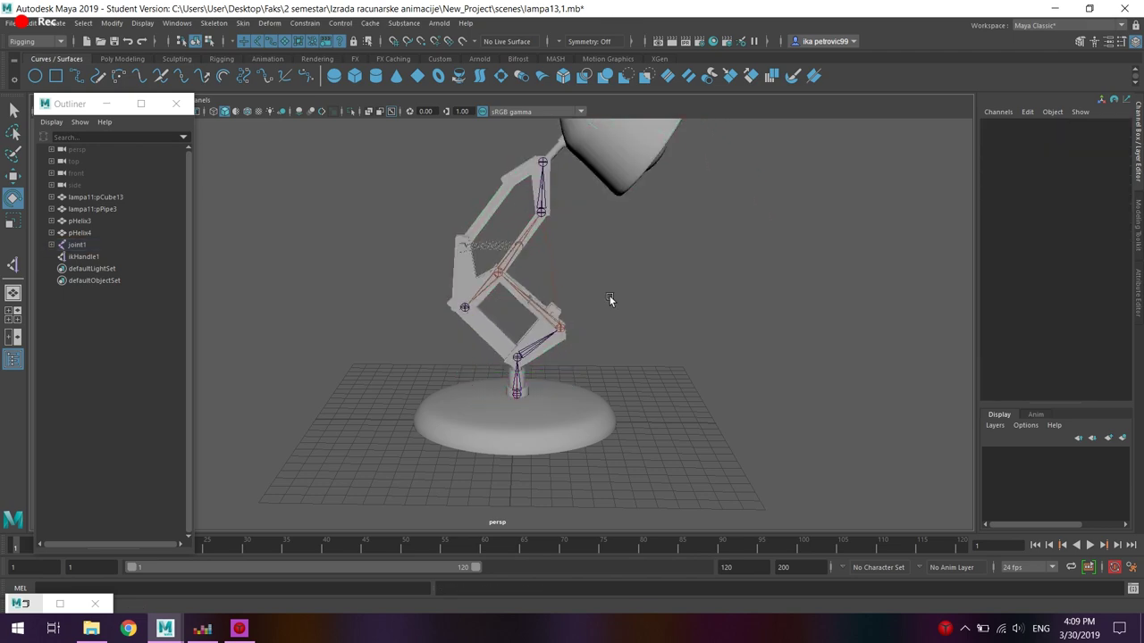
pyautogui.click(544, 165)
pyautogui.moveTo(578, 165)
pyautogui.mouseDown()
pyautogui.moveTo(592, 197)
pyautogui.moveTo(669, 203)
pyautogui.mouseUp()
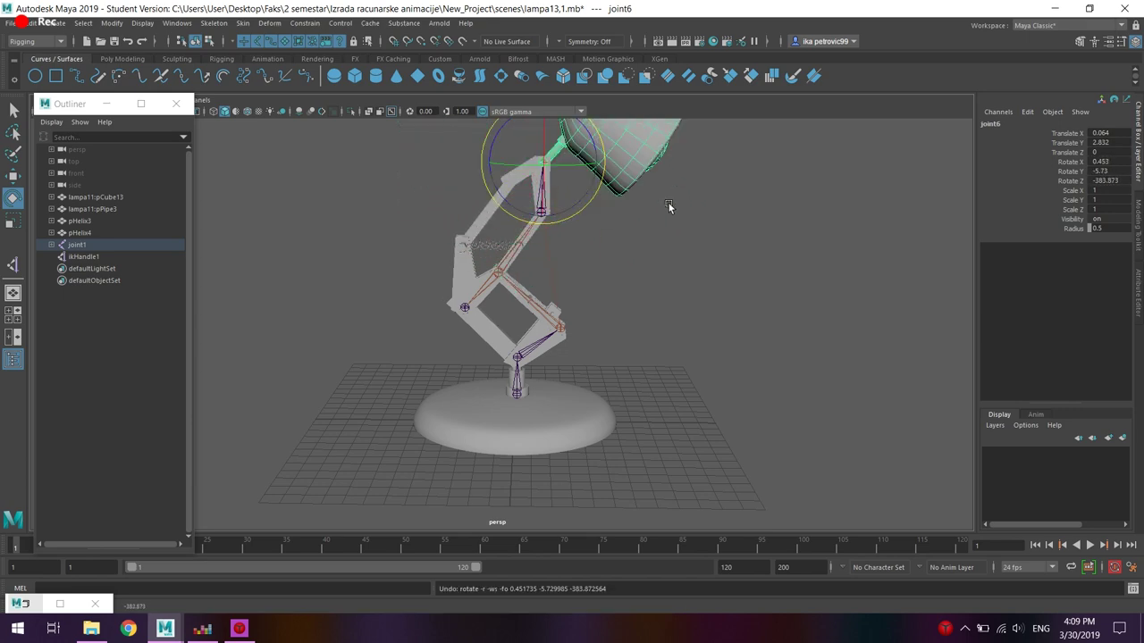
pyautogui.hotkey('ctrl', 'z')
pyautogui.hotkey('ctrl', 'z')
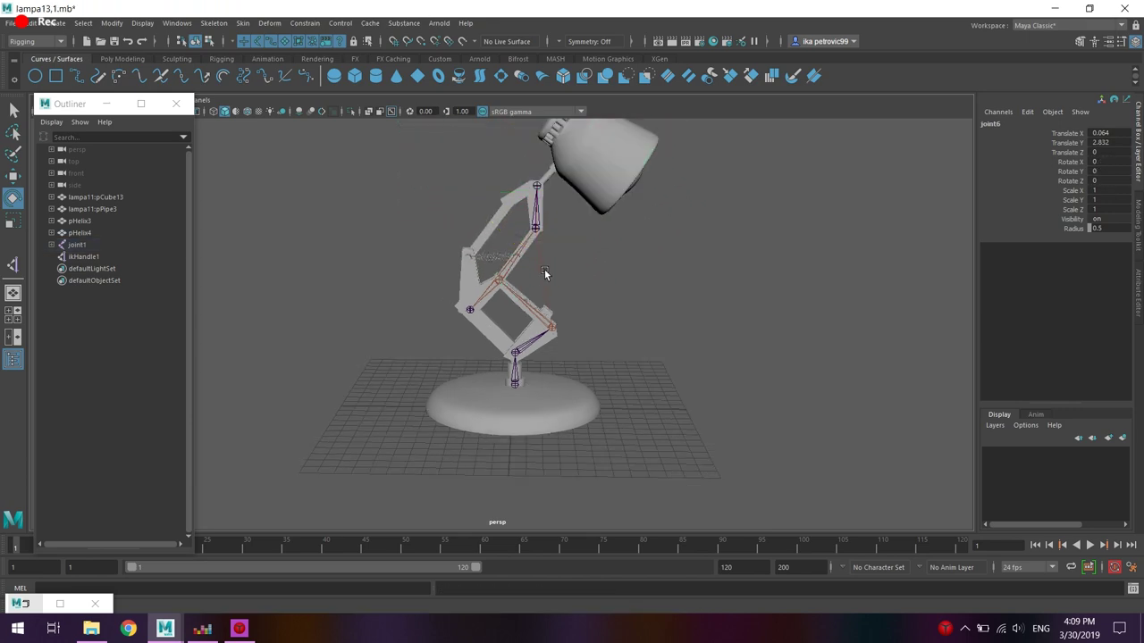
# - Test-raise ikHandle1, undo the move, and marquee-select the handle
pyautogui.click(547, 222)
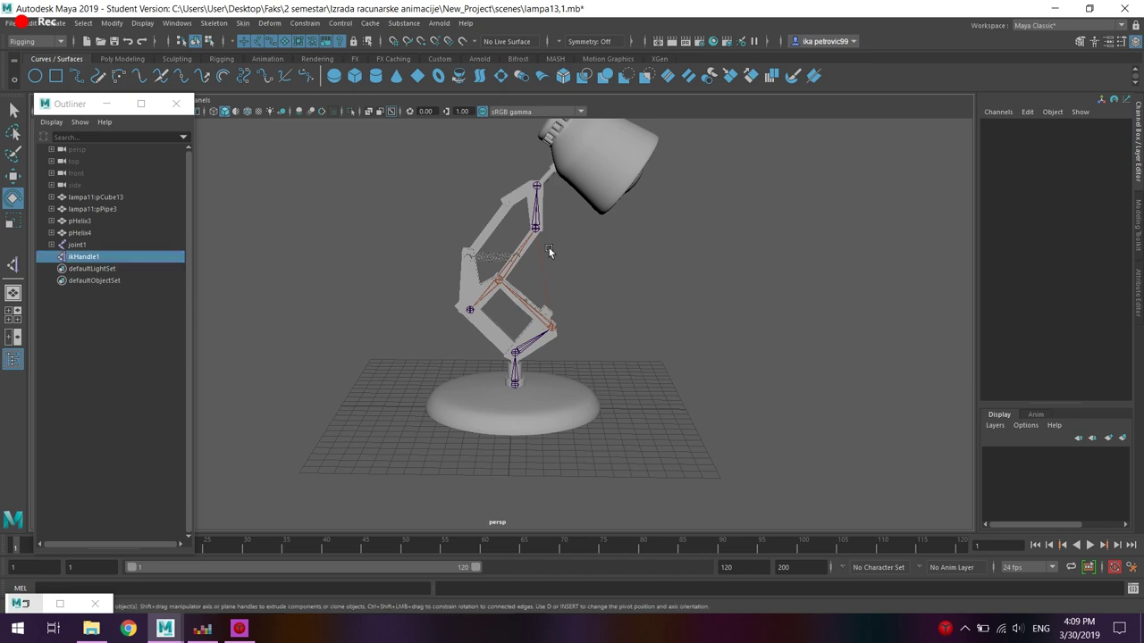
pyautogui.press('w')
pyautogui.moveTo(536, 192)
pyautogui.mouseDown()
pyautogui.moveTo(546, 182)
pyautogui.moveTo(585, 289)
pyautogui.mouseUp()
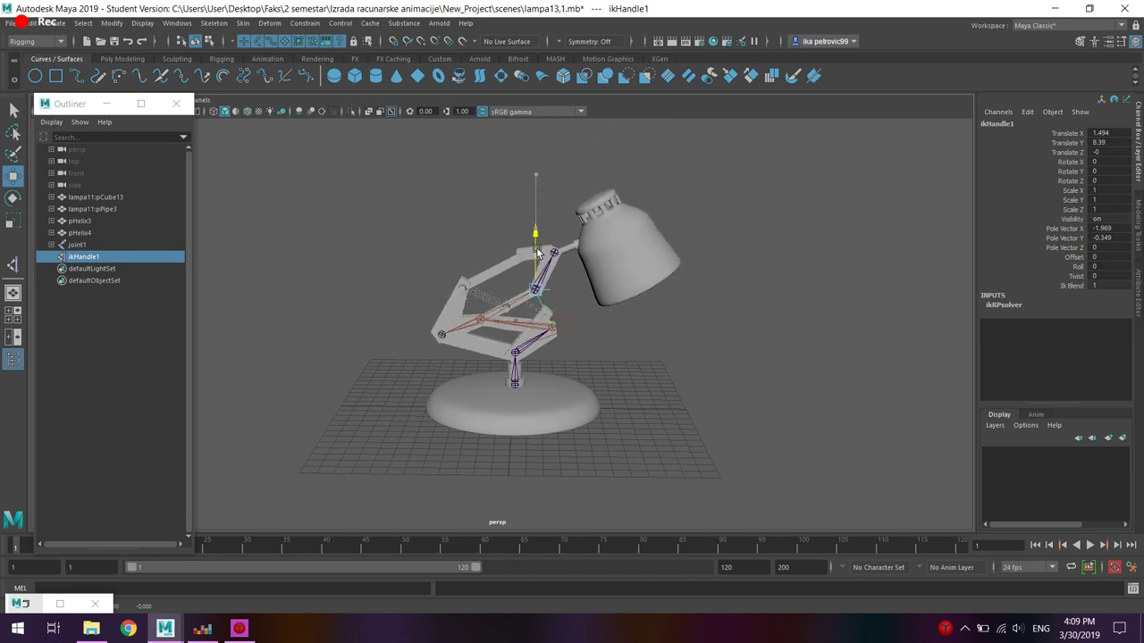
pyautogui.hotkey('ctrl', 'z')
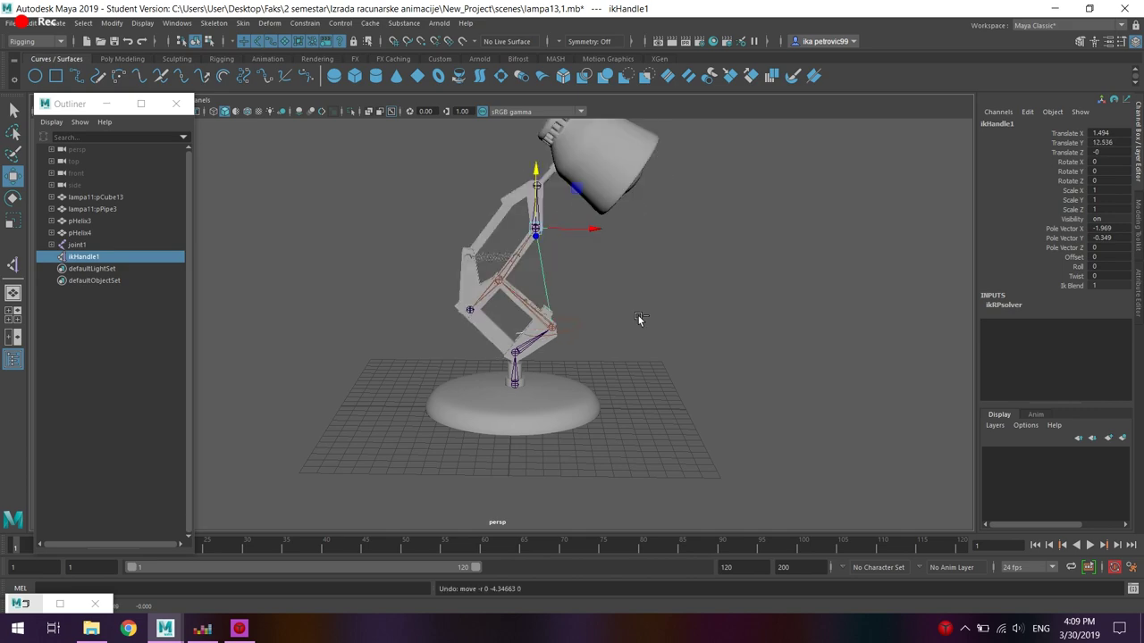
pyautogui.keyDown('alt'); pyautogui.moveTo(638, 316); pyautogui.dragTo(638, 355); pyautogui.keyUp('alt')
pyautogui.scroll(2, 638, 355)
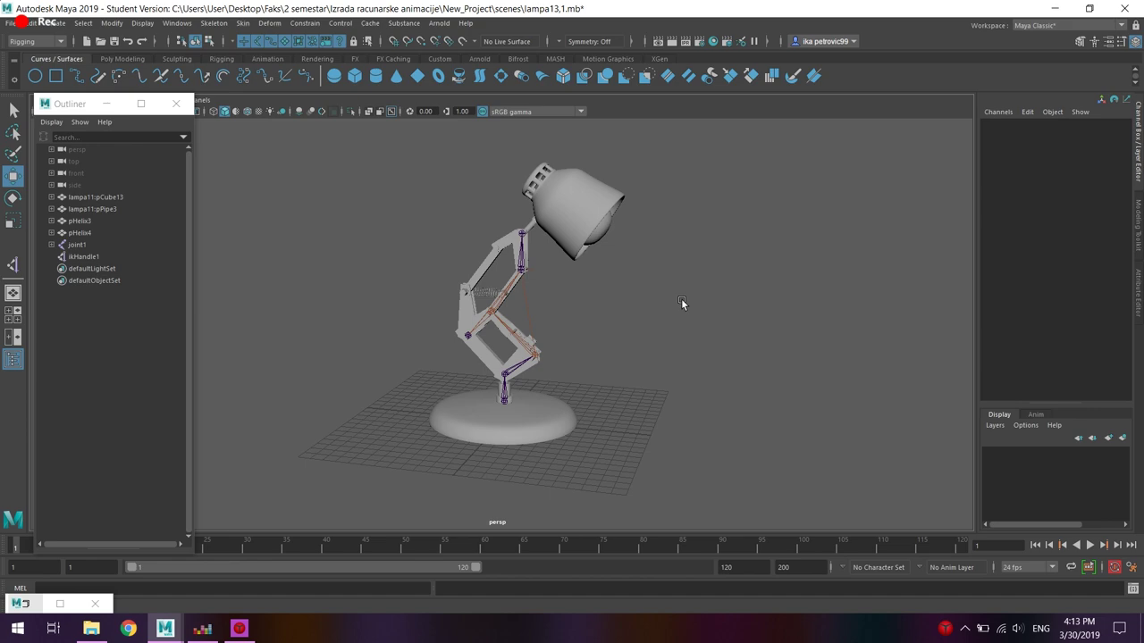
pyautogui.moveTo(642, 472)
pyautogui.mouseDown()
pyautogui.moveTo(376, 123)
pyautogui.moveTo(438, 219)
pyautogui.mouseUp()
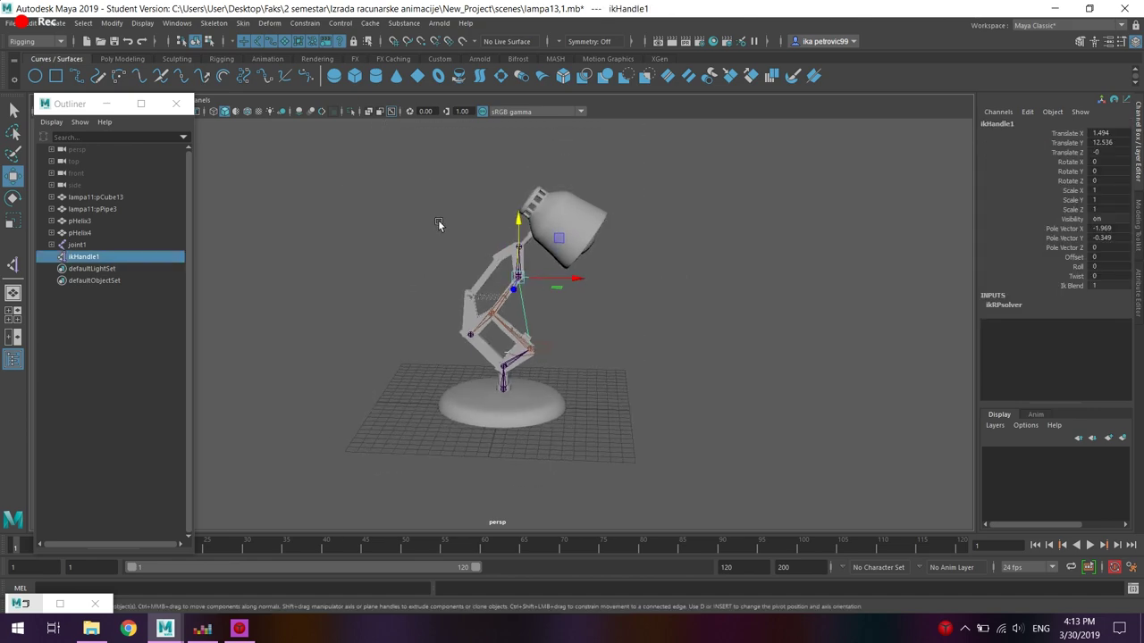
# - Freeze ikHandle1's transforms so its translate reads zero, then test-lower it
pyautogui.click(123, 59)
pyautogui.click(308, 77)
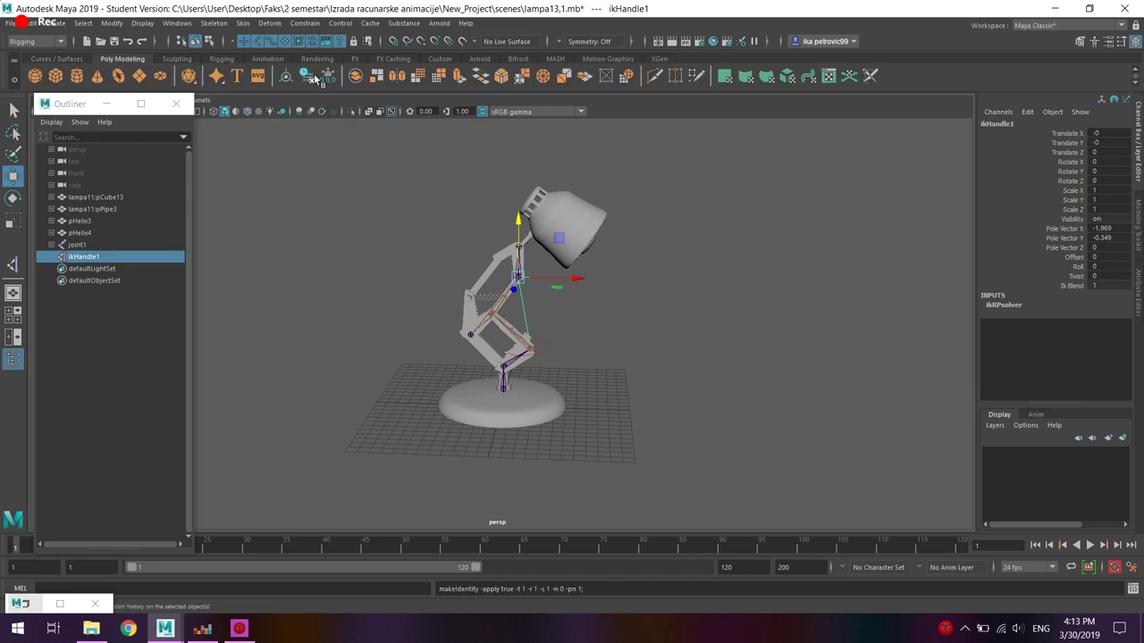
pyautogui.click(640, 260)
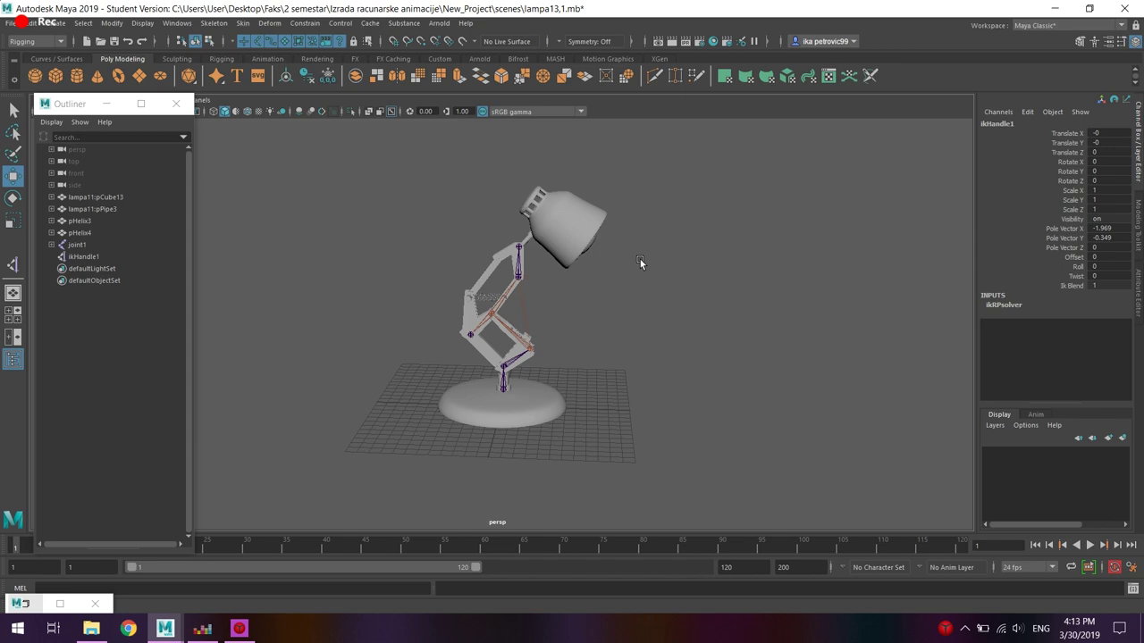
pyautogui.click(514, 252)
pyautogui.moveTo(514, 253)
pyautogui.mouseDown()
pyautogui.moveTo(526, 272)
pyautogui.moveTo(531, 237)
pyautogui.moveTo(533, 248)
pyautogui.mouseUp()
pyautogui.scroll(3, 663, 329)
pyautogui.scroll(1, 663, 329)
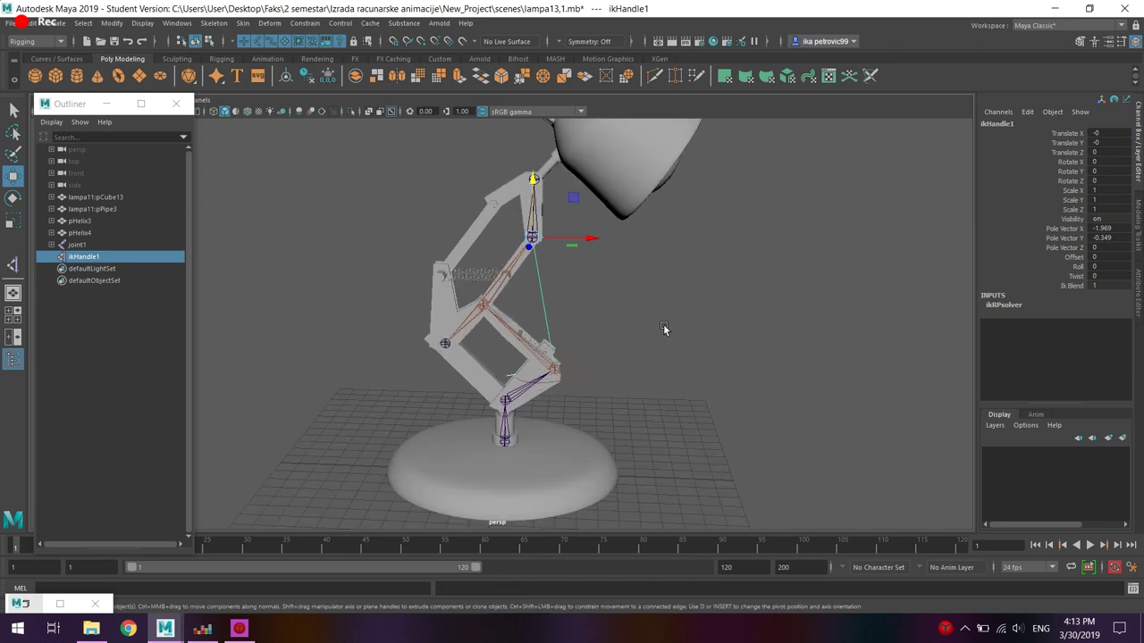
# - Test-pull ikHandle1 up to re-pose the arm, undo, and view the lamp from above
pyautogui.click(663, 329)
pyautogui.click(533, 239)
pyautogui.moveTo(533, 237); pyautogui.dragTo(542, 147)
pyautogui.scroll(2, 576, 299)
pyautogui.scroll(3, 581, 290)
pyautogui.scroll(2, 586, 287)
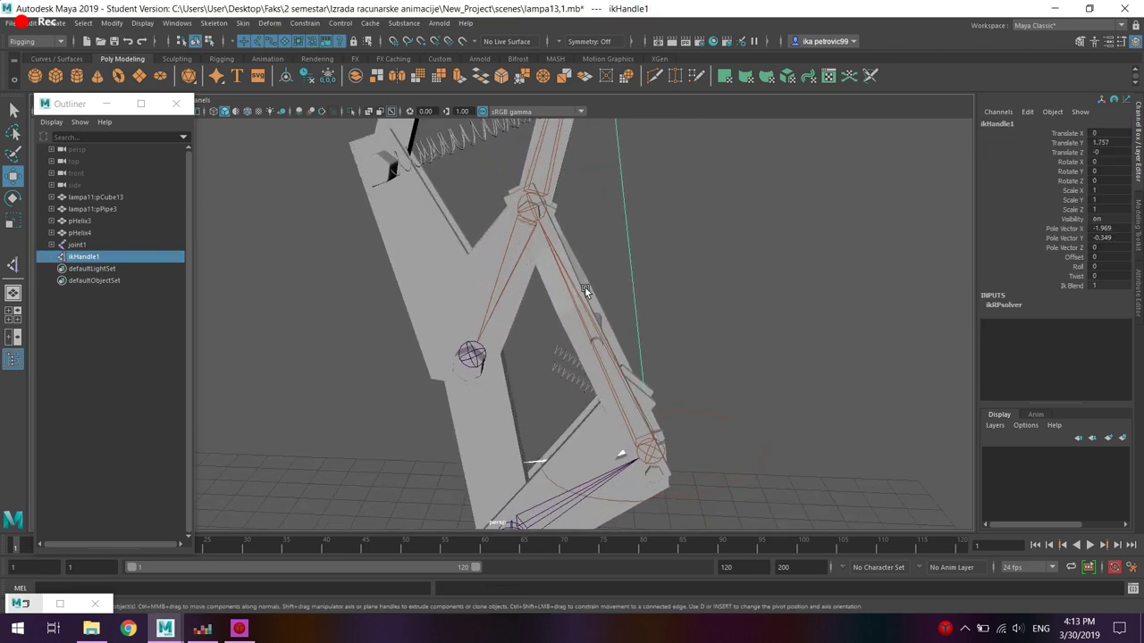
pyautogui.hotkey('ctrl', 'z')
pyautogui.scroll(-5, 627, 252)
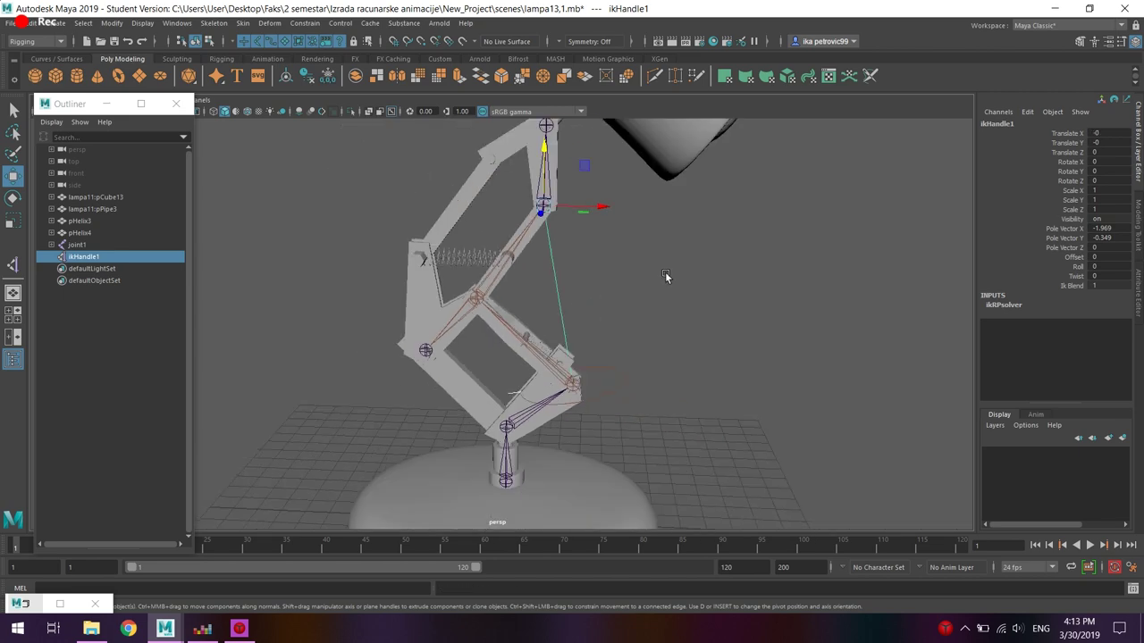
pyautogui.click(704, 339)
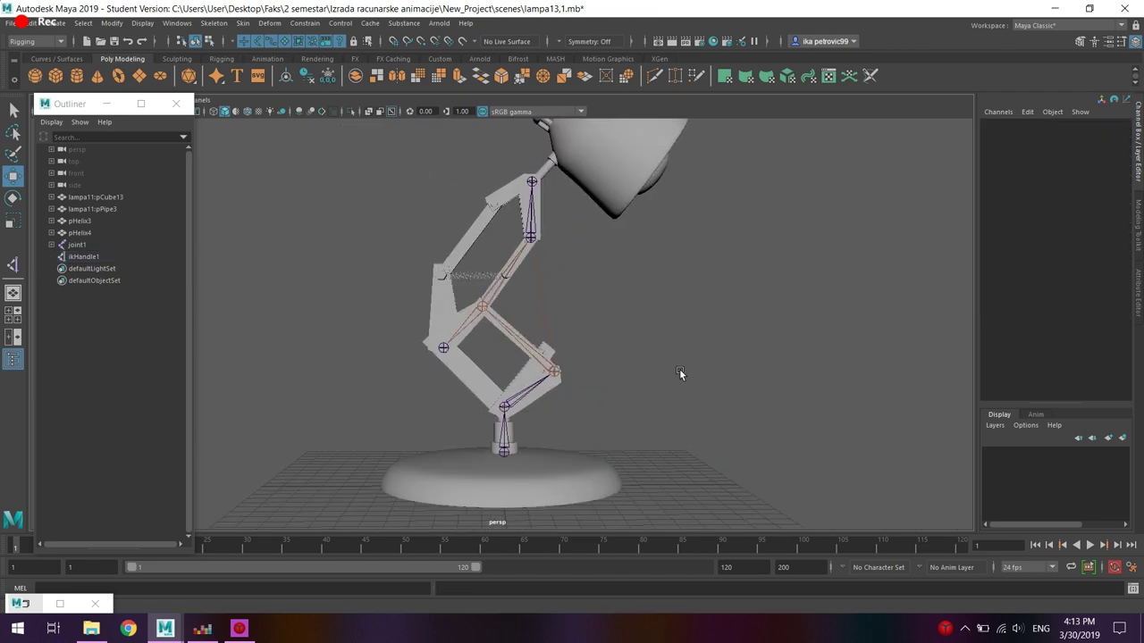
pyautogui.keyDown('alt'); pyautogui.moveTo(679, 369); pyautogui.dragTo(588, 458); pyautogui.keyUp('alt')
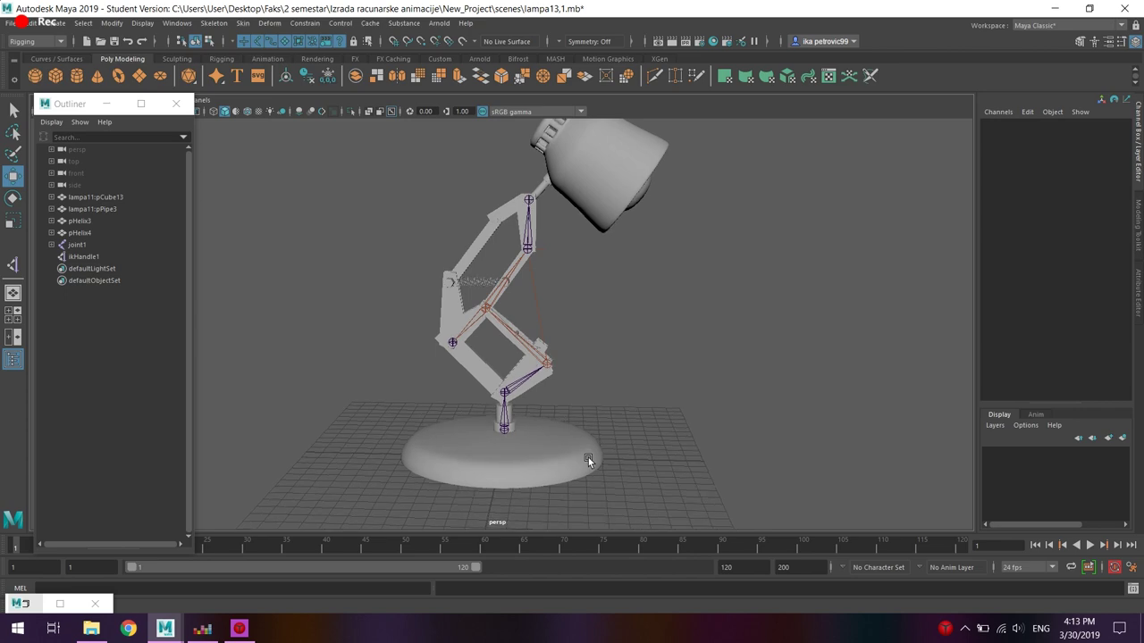
# - Create a NURBS circle scaled to 7.804 around the lamp base and name it mainCtrl
pyautogui.click(76, 58)
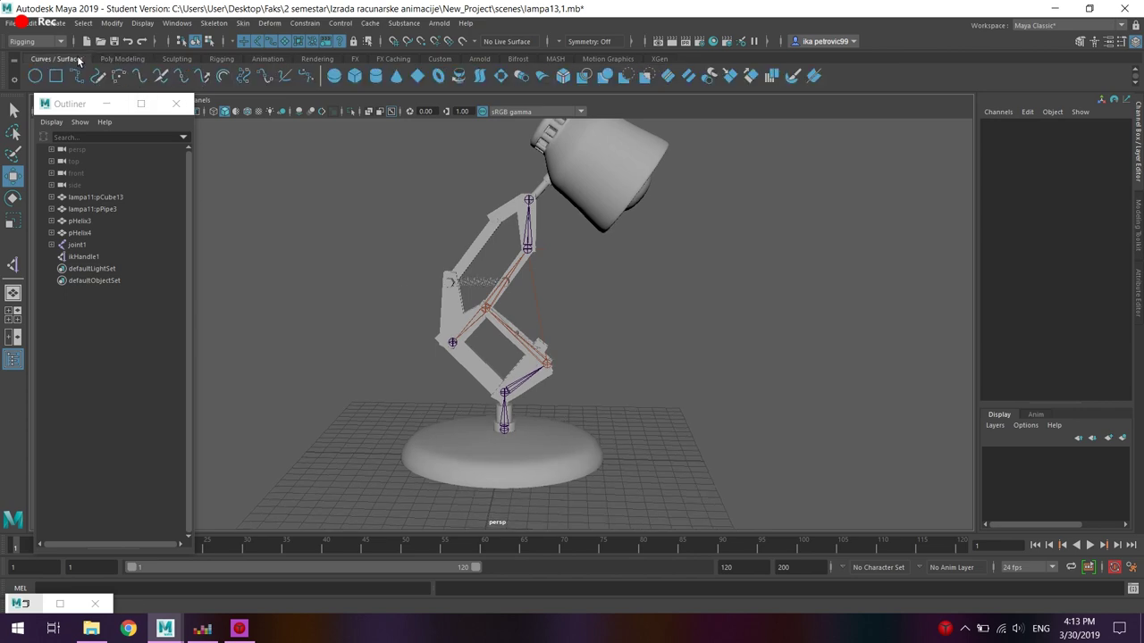
pyautogui.click(37, 76)
pyautogui.press('r')
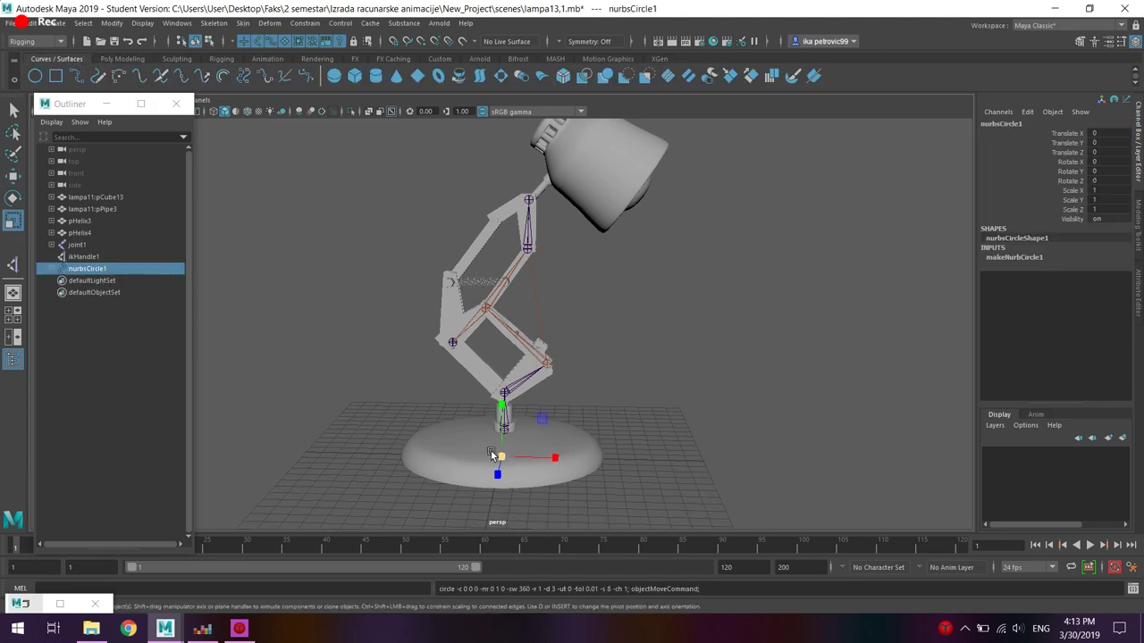
pyautogui.moveTo(501, 458); pyautogui.dragTo(678, 404)
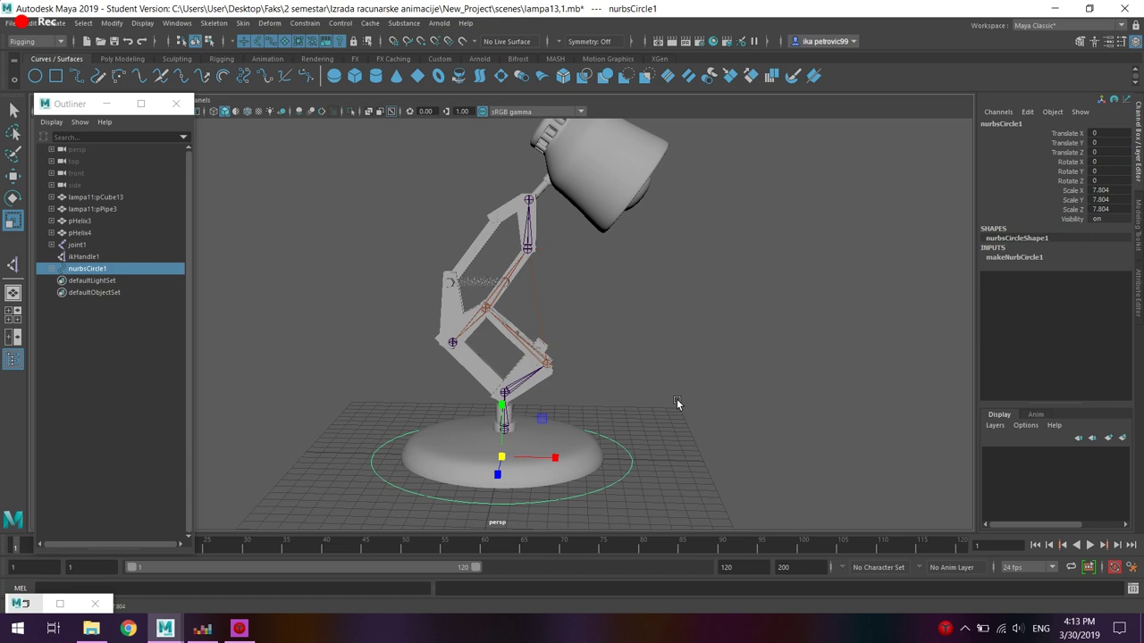
pyautogui.doubleClick(94, 269)
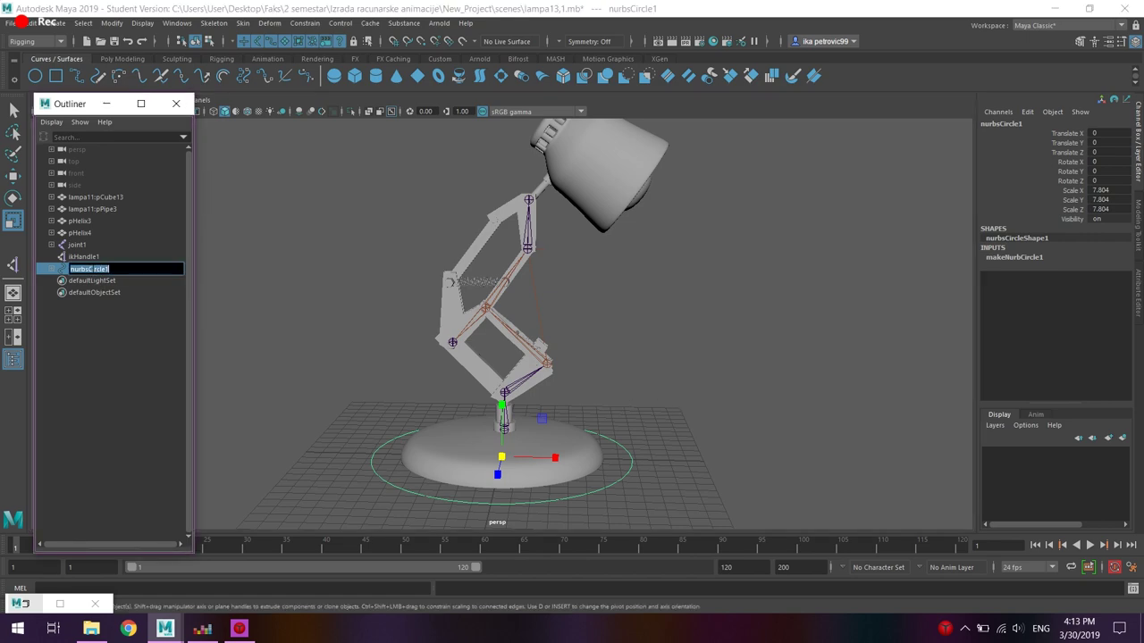
pyautogui.write('m')
pyautogui.write('Ctrl')
pyautogui.press('Return')
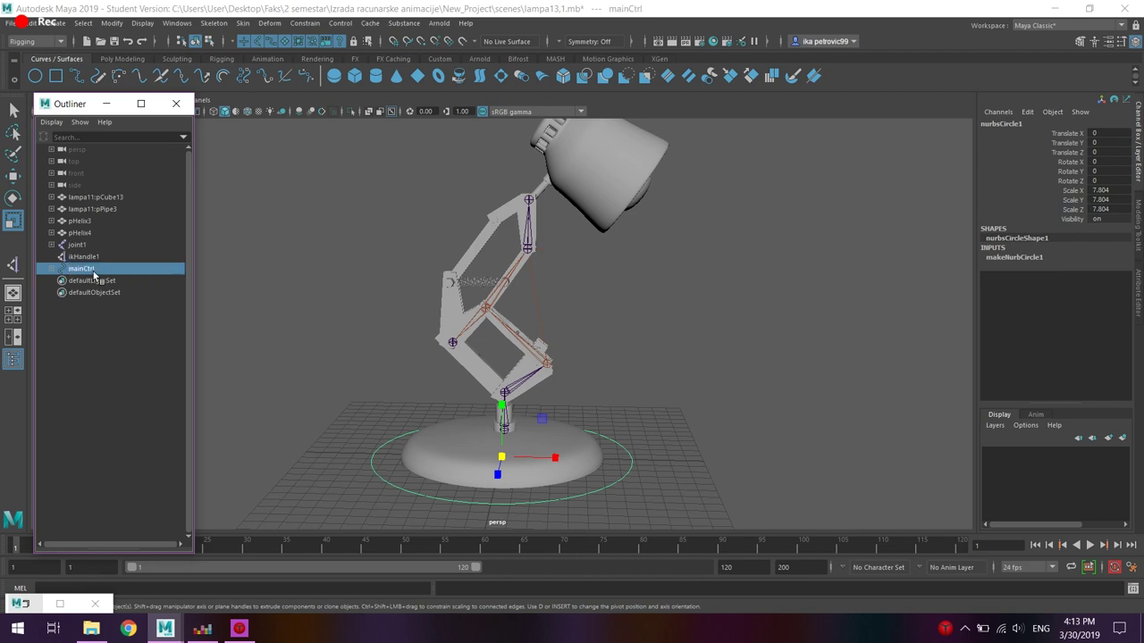
# - Duplicate mainCtrl as mainCtrl1, scaled to 5.73 and raised to Translate Y 1.253
pyautogui.hotkey('ctrl', 'd')
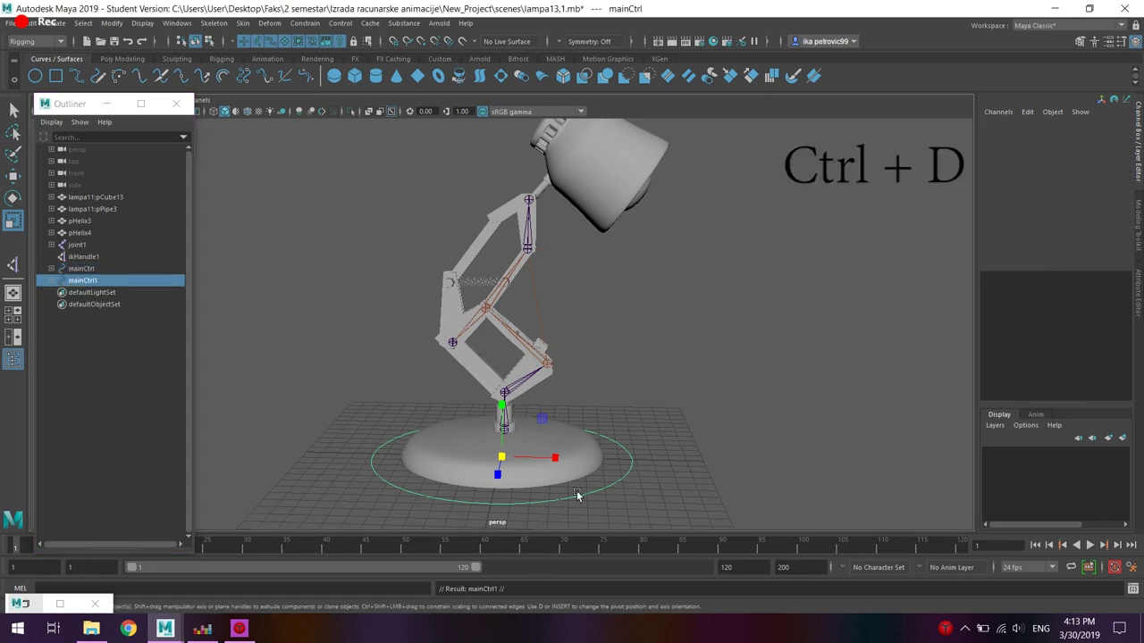
pyautogui.press('w')
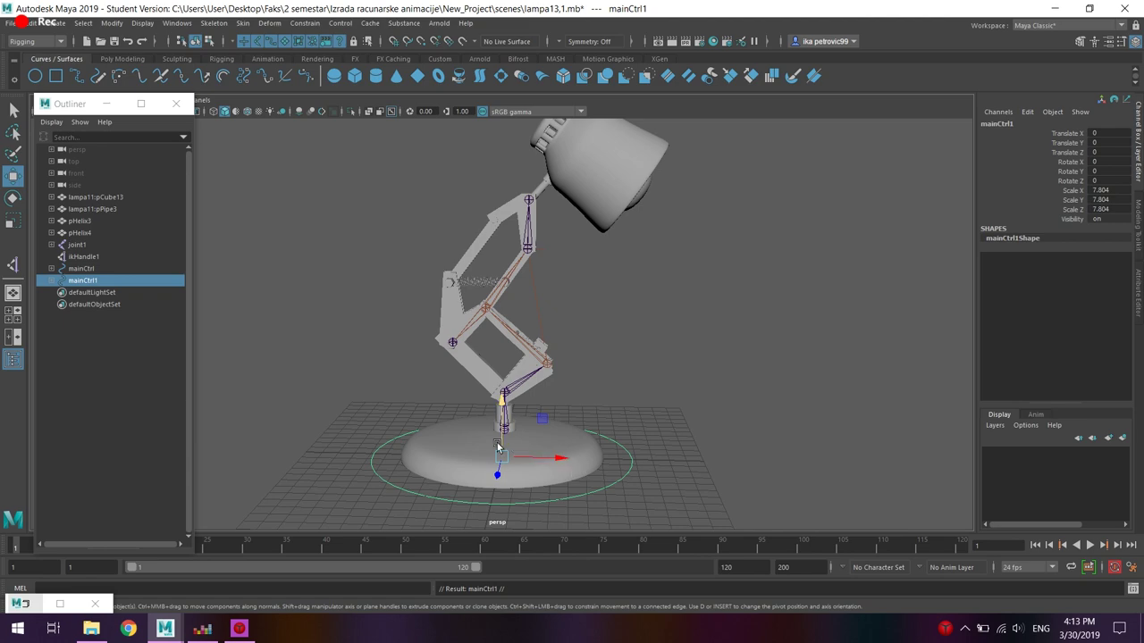
pyautogui.moveTo(502, 429); pyautogui.dragTo(502, 402)
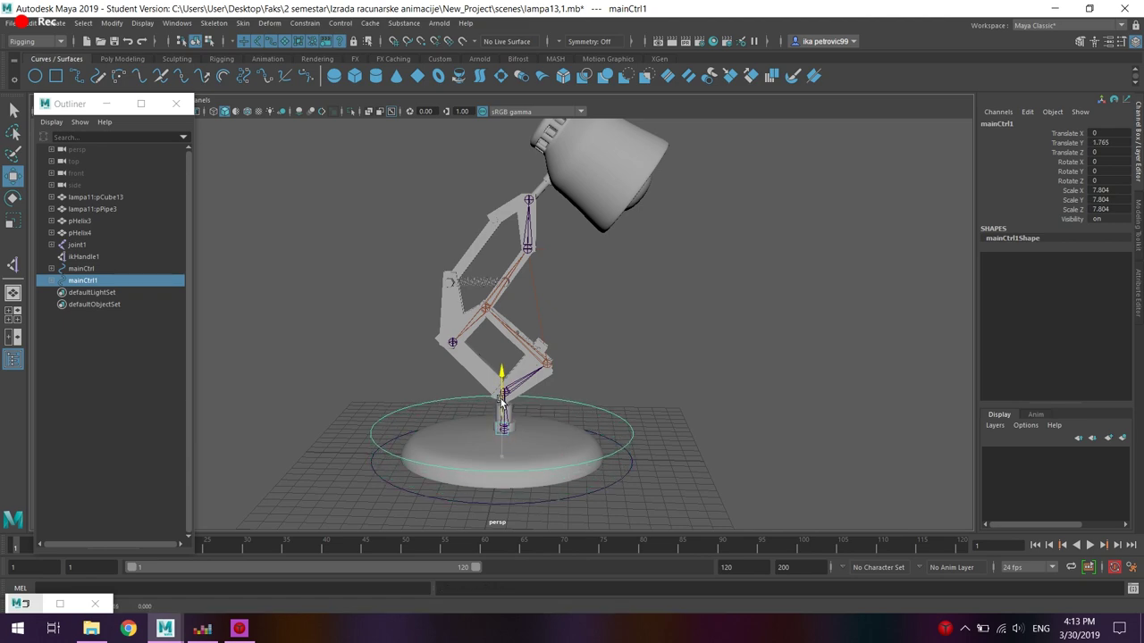
pyautogui.moveTo(502, 402); pyautogui.dragTo(450, 435)
pyautogui.press('r')
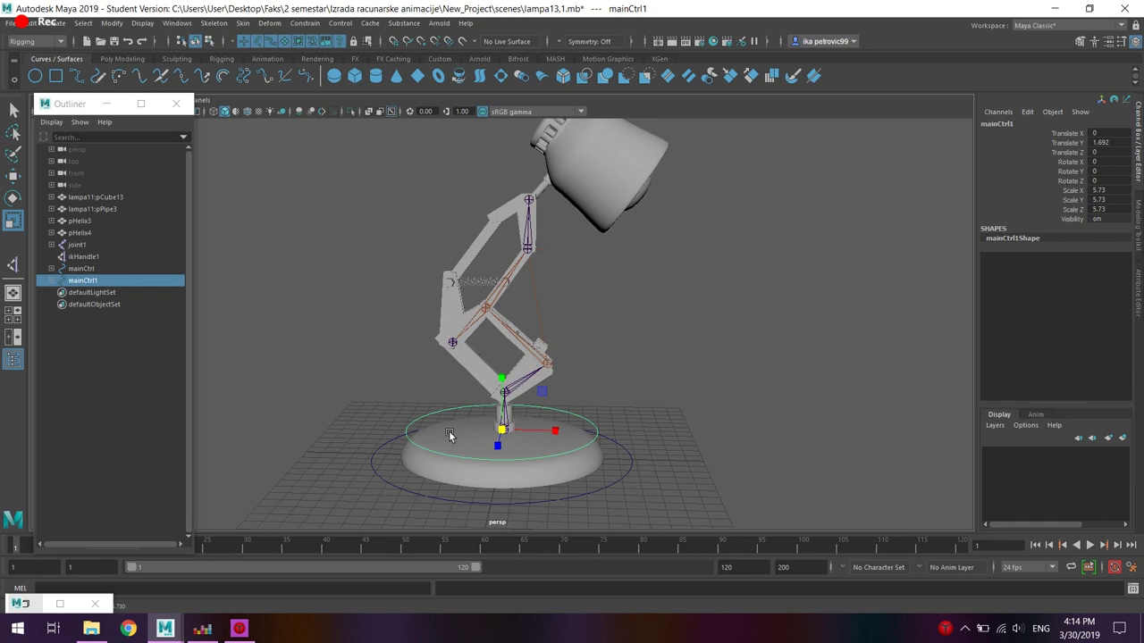
pyautogui.press('w')
pyautogui.moveTo(503, 397); pyautogui.dragTo(503, 407)
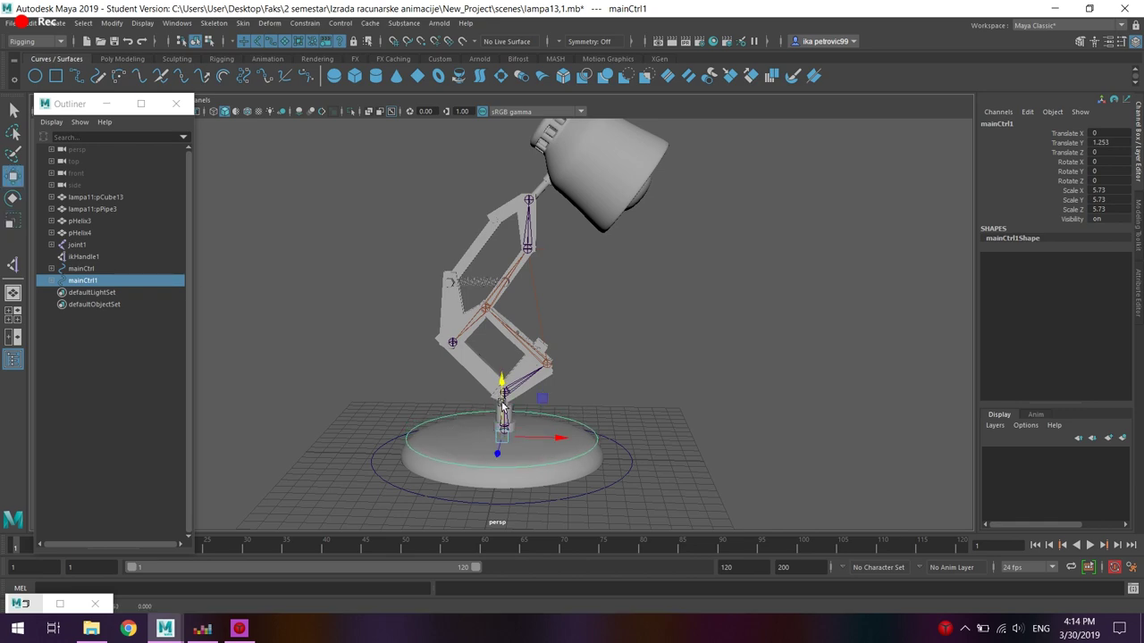
# - Orbit down to base level and select joint1, the skeleton root
pyautogui.scroll(2, 672, 461)
pyautogui.scroll(3, 659, 456)
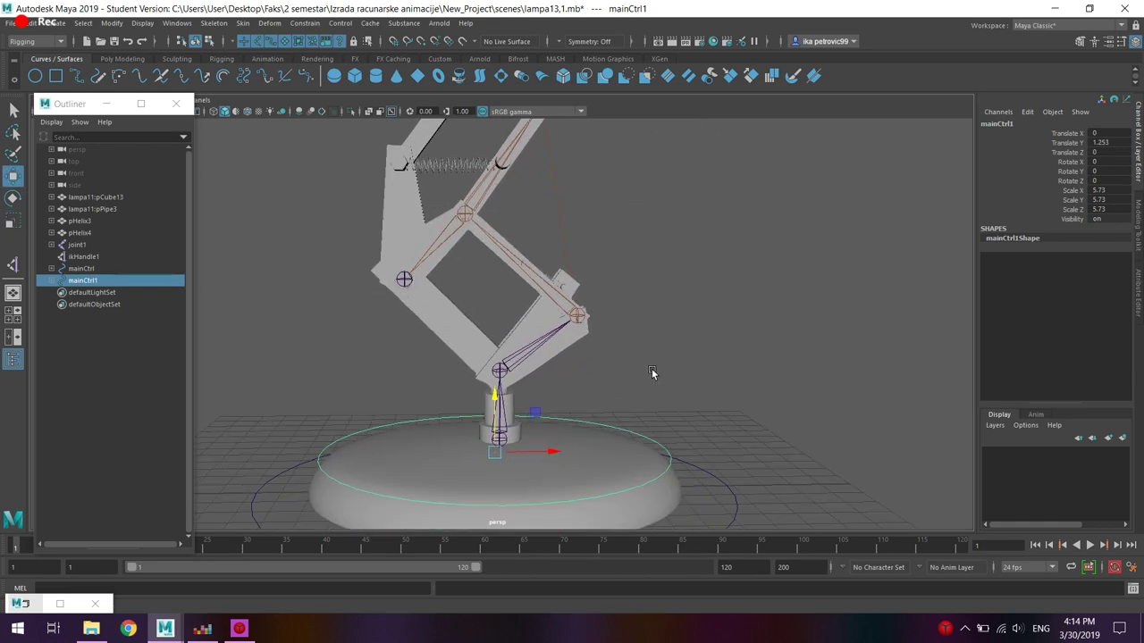
pyautogui.moveTo(652, 374)
pyautogui.keyDown('alt'); pyautogui.mouseDown()
pyautogui.moveTo(646, 348)
pyautogui.moveTo(677, 408)
pyautogui.mouseUp(); pyautogui.keyUp('alt')
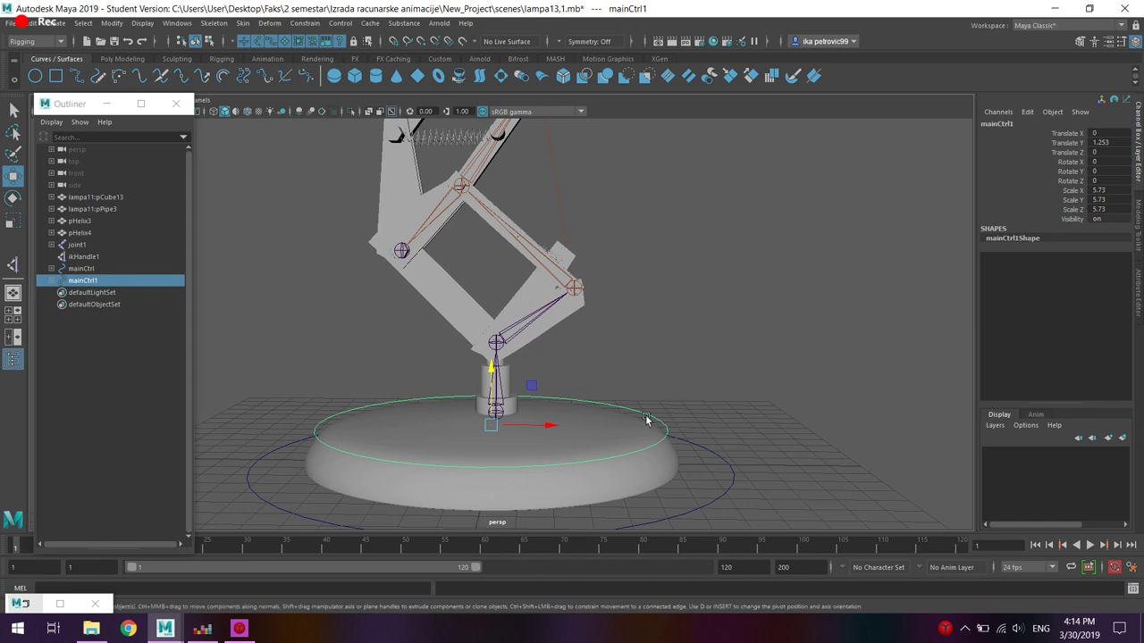
pyautogui.click(498, 419)
# - Test-turn the lamp at joint1, rename mainCtrl1 to rotY, and duplicate it as rotY1
pyautogui.press('e')
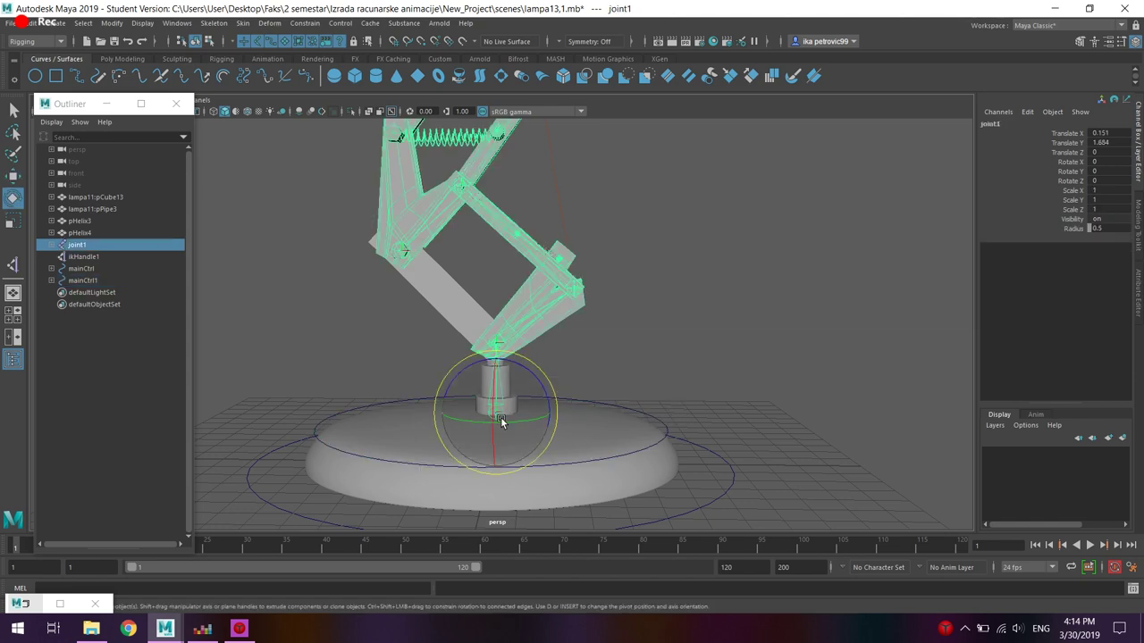
pyautogui.moveTo(501, 420)
pyautogui.mouseDown()
pyautogui.moveTo(532, 422)
pyautogui.moveTo(468, 421)
pyautogui.moveTo(496, 426)
pyautogui.mouseUp()
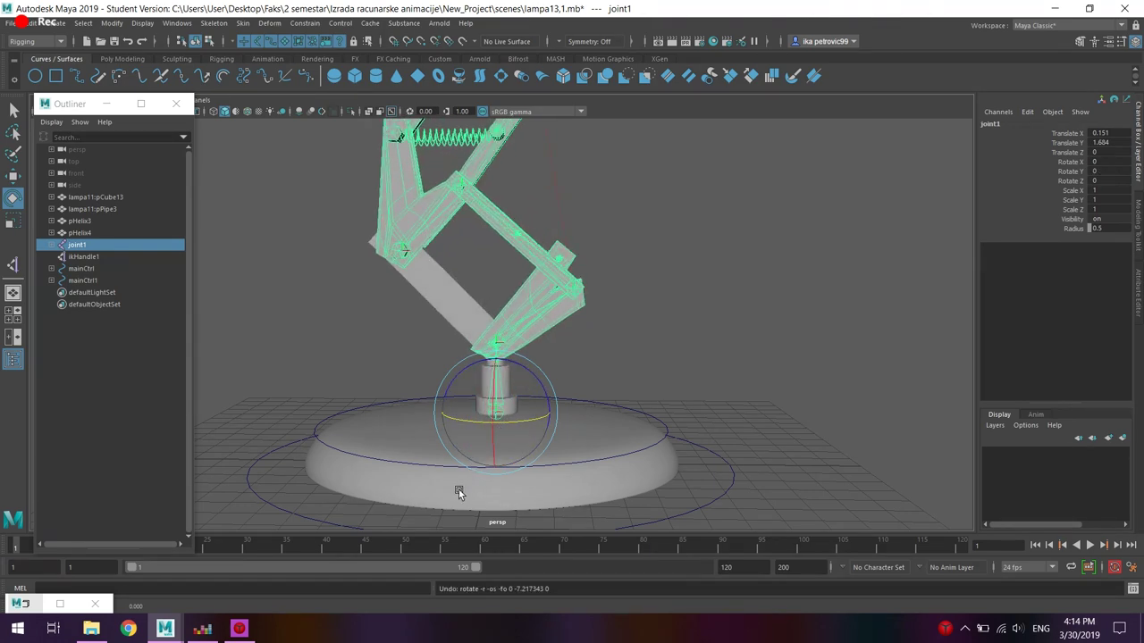
pyautogui.click(385, 462)
pyautogui.doubleClick(89, 282)
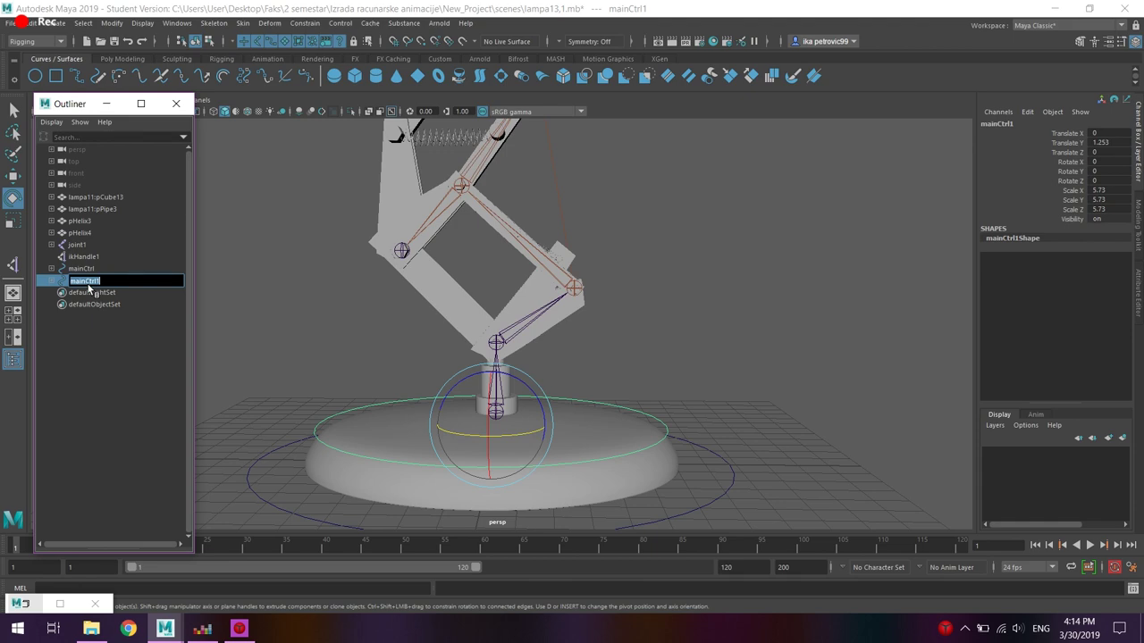
pyautogui.write('d')
pyautogui.write('Y')
pyautogui.press('Return')
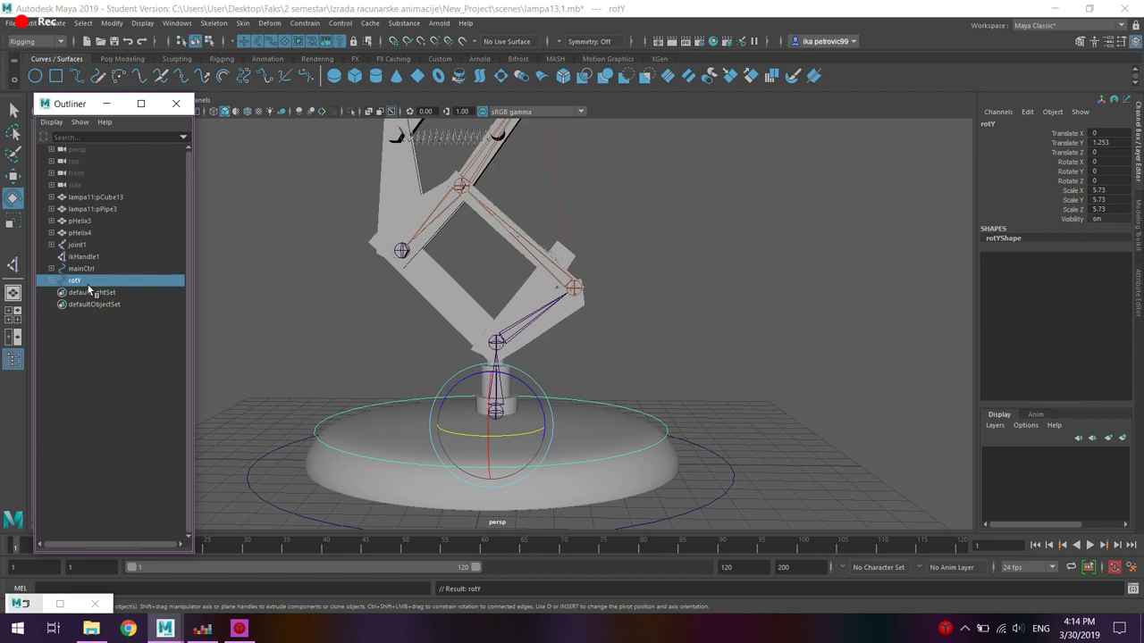
pyautogui.hotkey('ctrl', 'd')
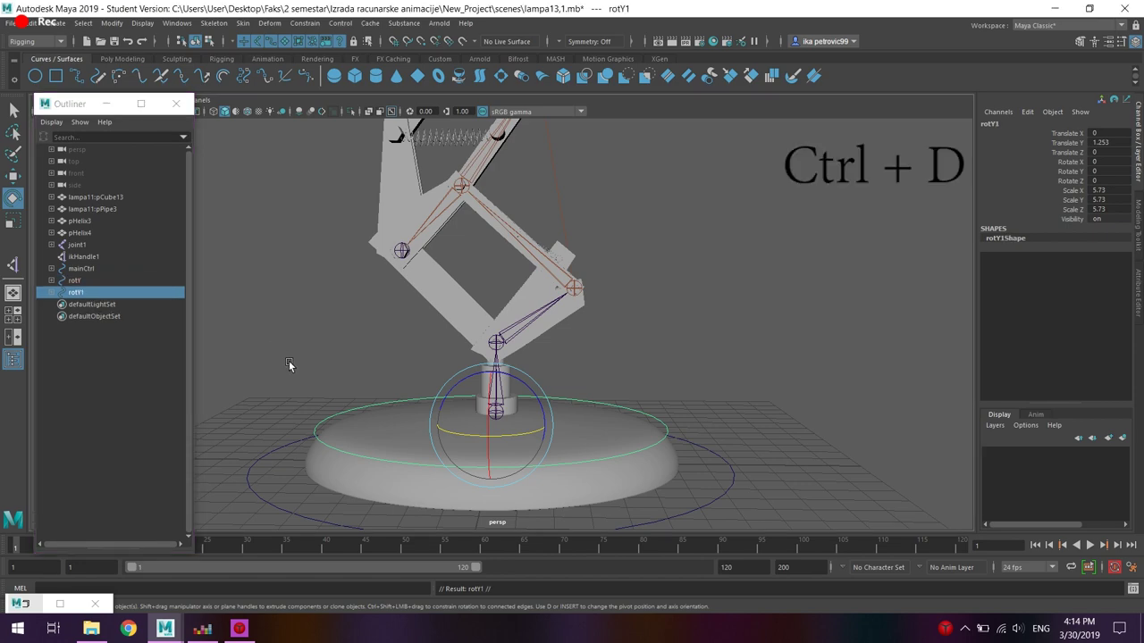
# - Raise rotY1 to the upper arm joint and add a smaller duplicate, rotY2, scaled to 3.506
pyautogui.press('w')
pyautogui.moveTo(489, 400); pyautogui.dragTo(487, 318)
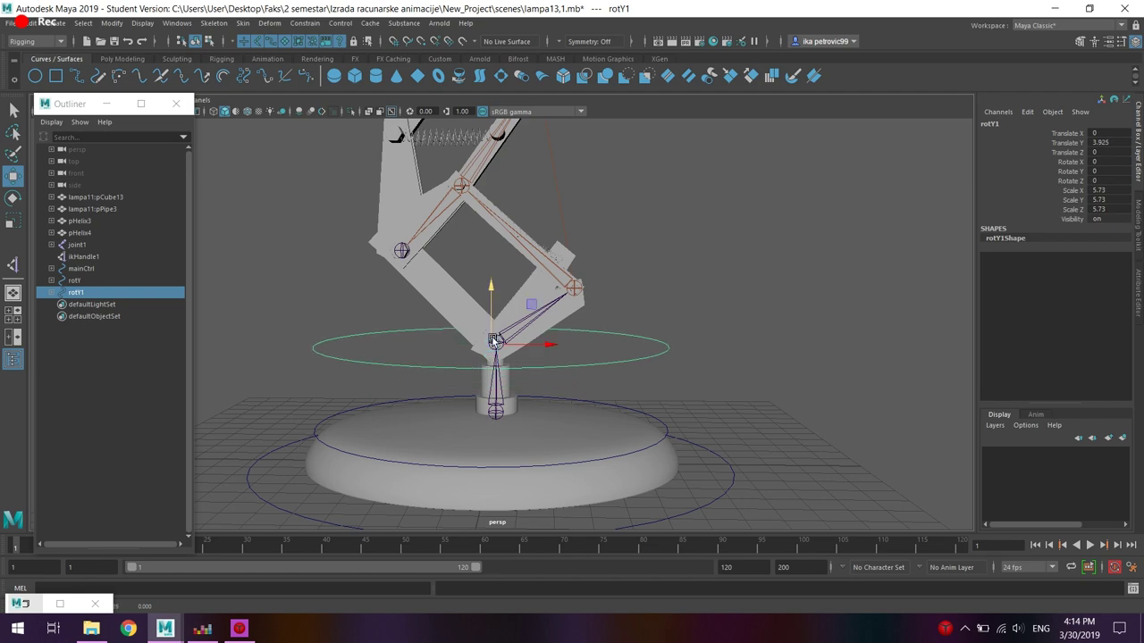
pyautogui.hotkey('ctrl', 'd')
pyautogui.press('r')
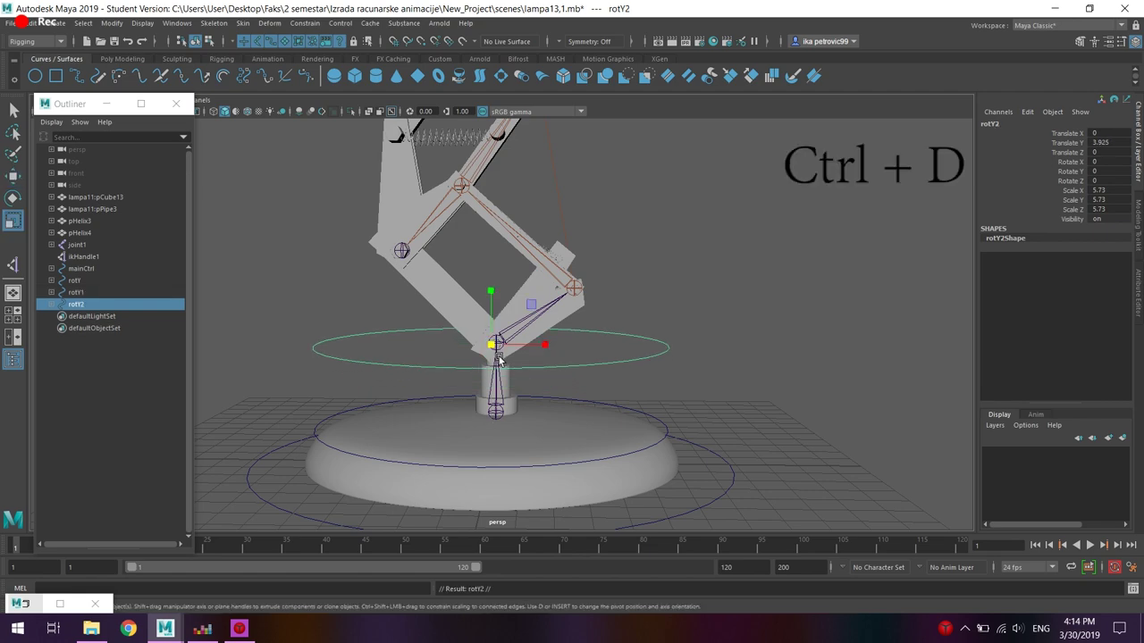
pyautogui.moveTo(494, 348); pyautogui.dragTo(384, 371)
pyautogui.click(75, 307)
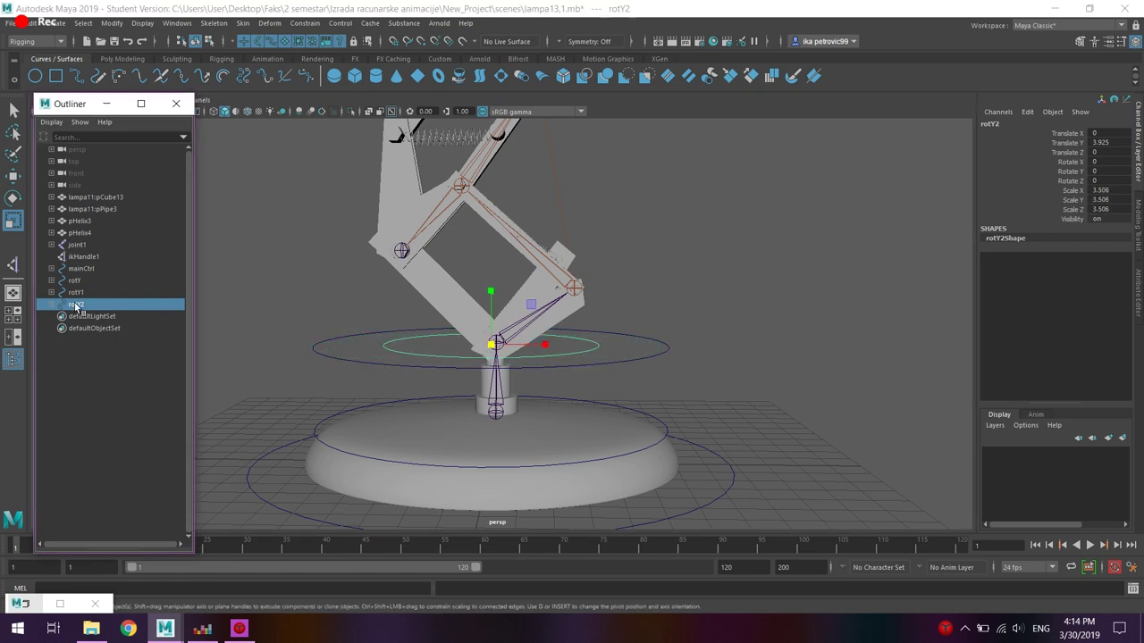
pyautogui.doubleClick(76, 306)
pyautogui.write('rot')
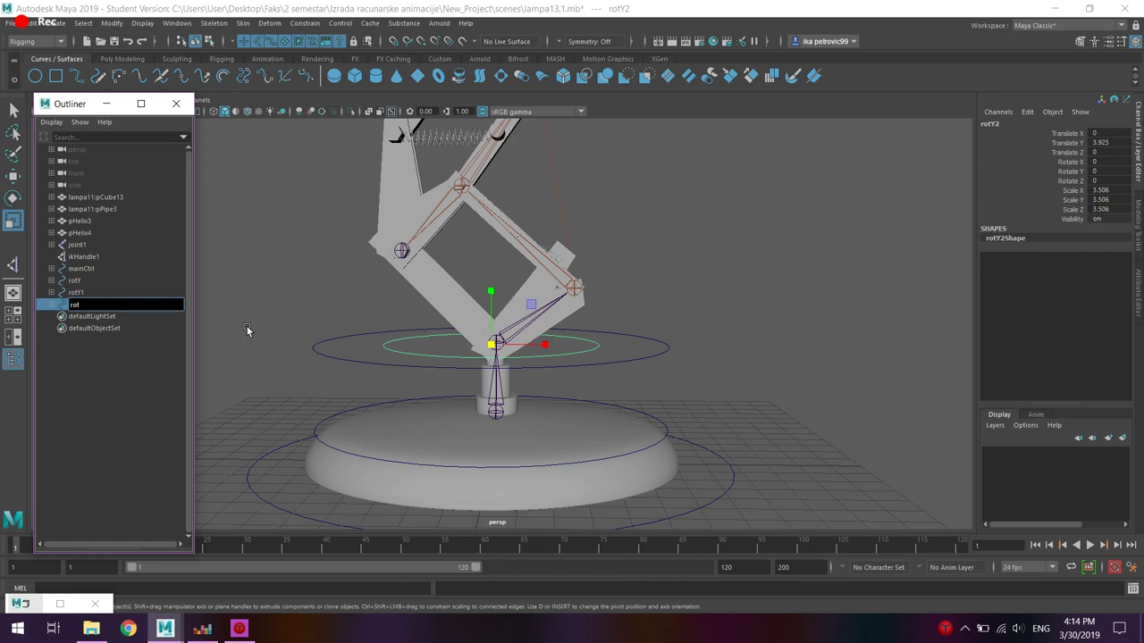
pyautogui.press('Return')
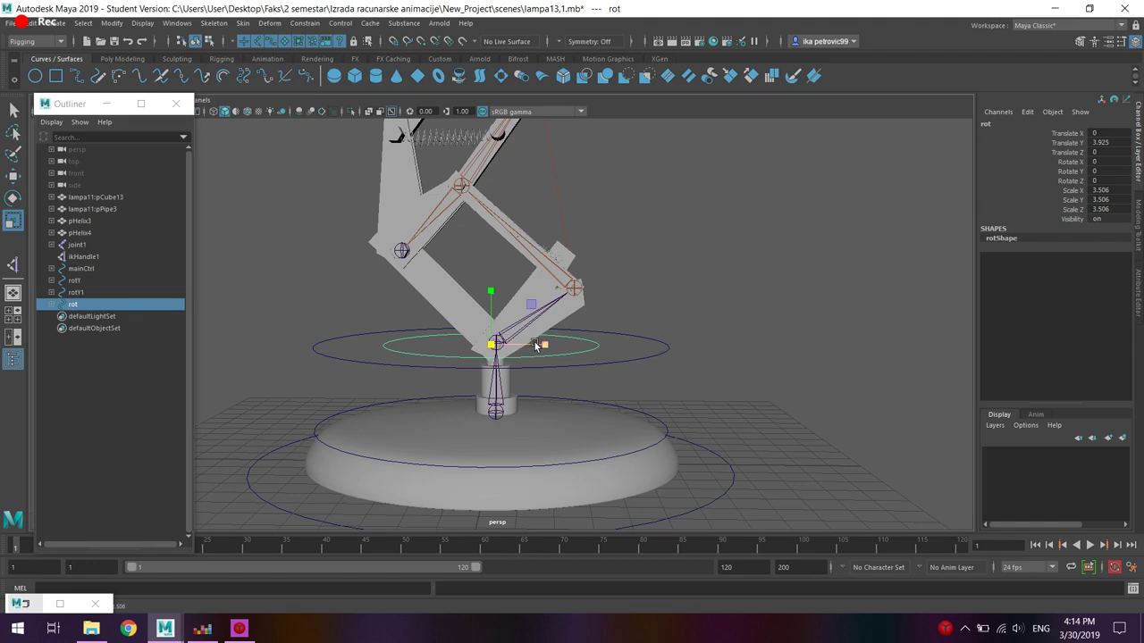
pyautogui.click(707, 319)
# - Test-tilt the lamp arm joint and undo the rotation
pyautogui.click(615, 331)
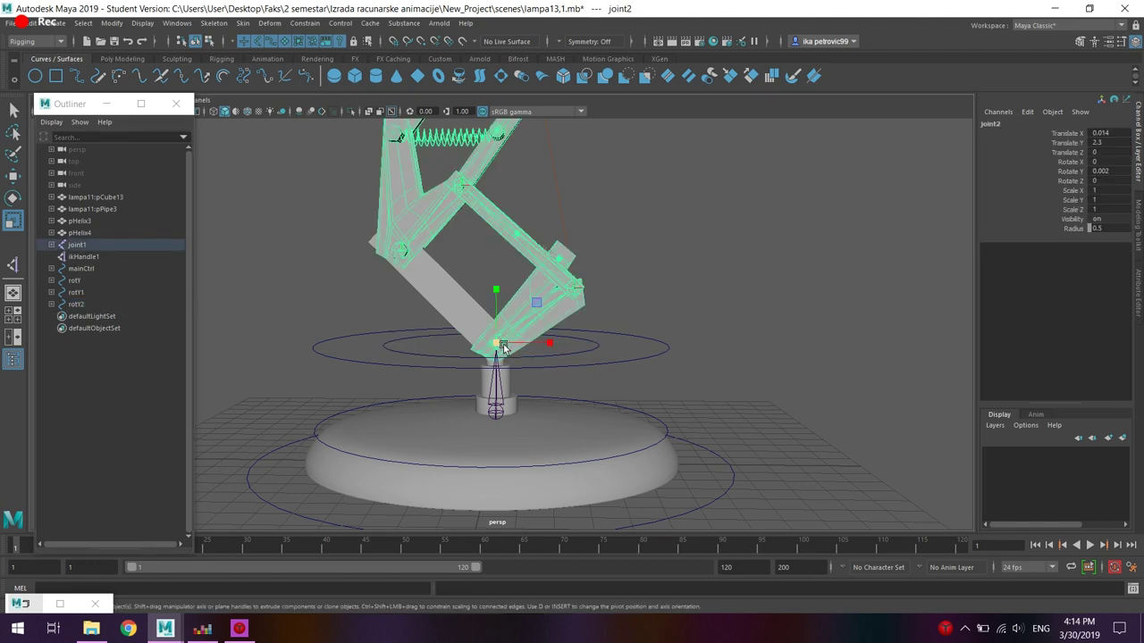
pyautogui.press('e')
pyautogui.moveTo(530, 306); pyautogui.dragTo(535, 309)
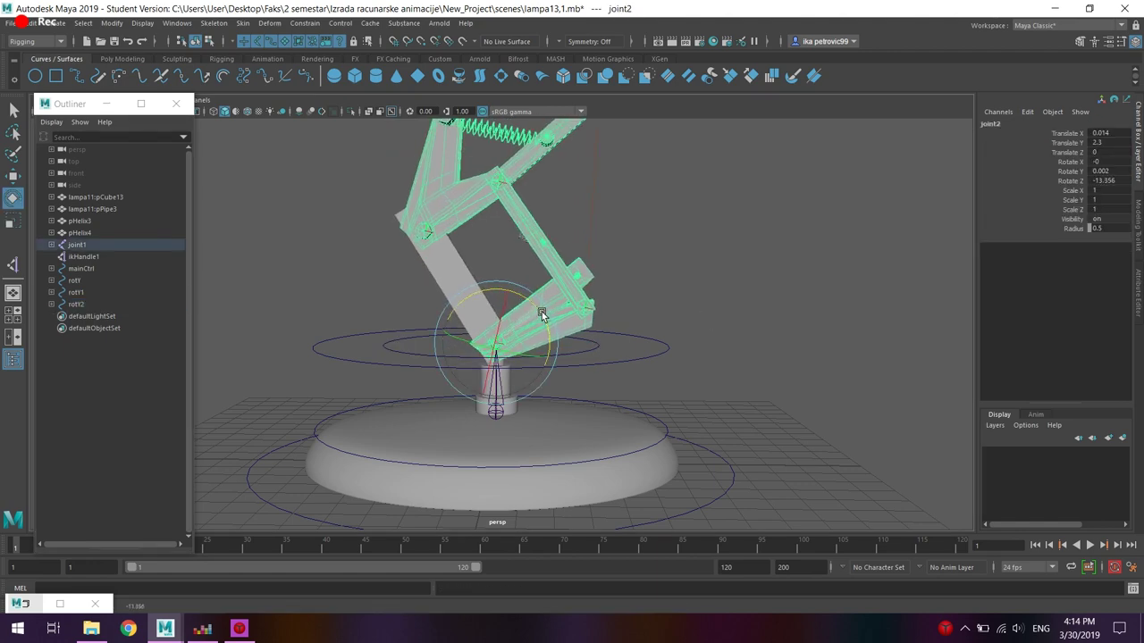
pyautogui.hotkey('ctrl', 'z')
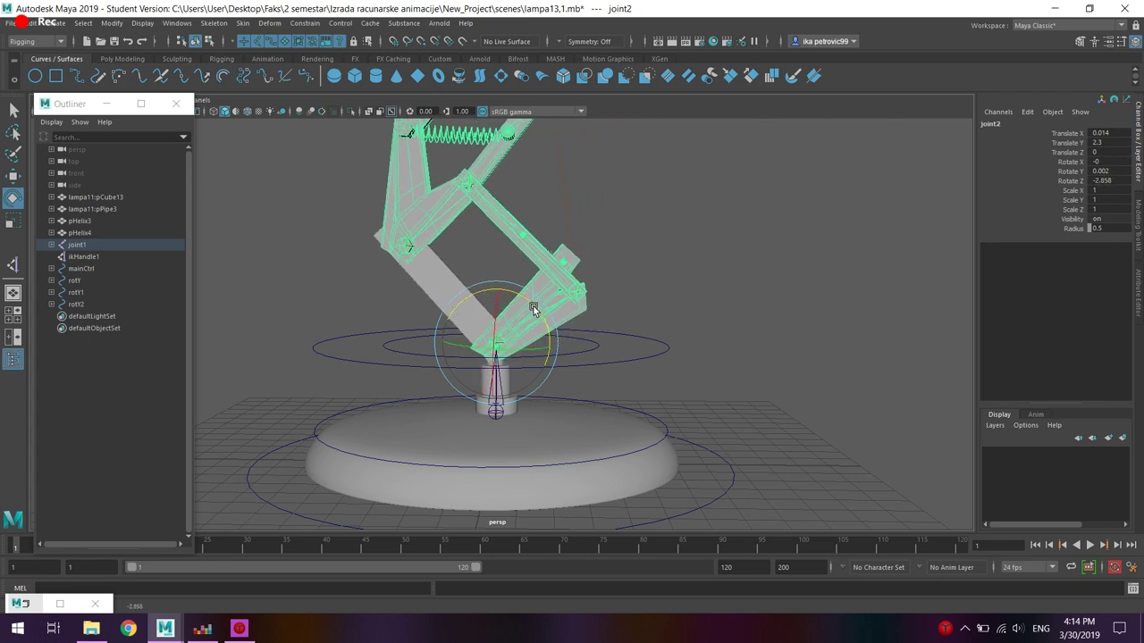
pyautogui.hotkey('ctrl', 'z')
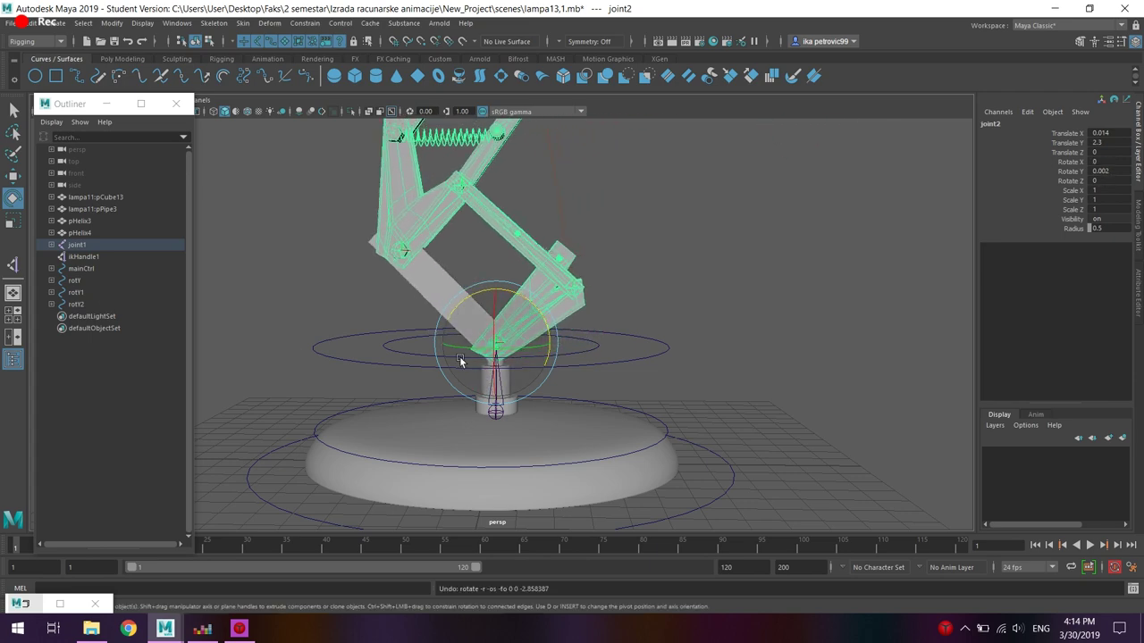
# - Rename the smaller upper ring rotY2 to rotZ
pyautogui.click(407, 355)
pyautogui.click(96, 307)
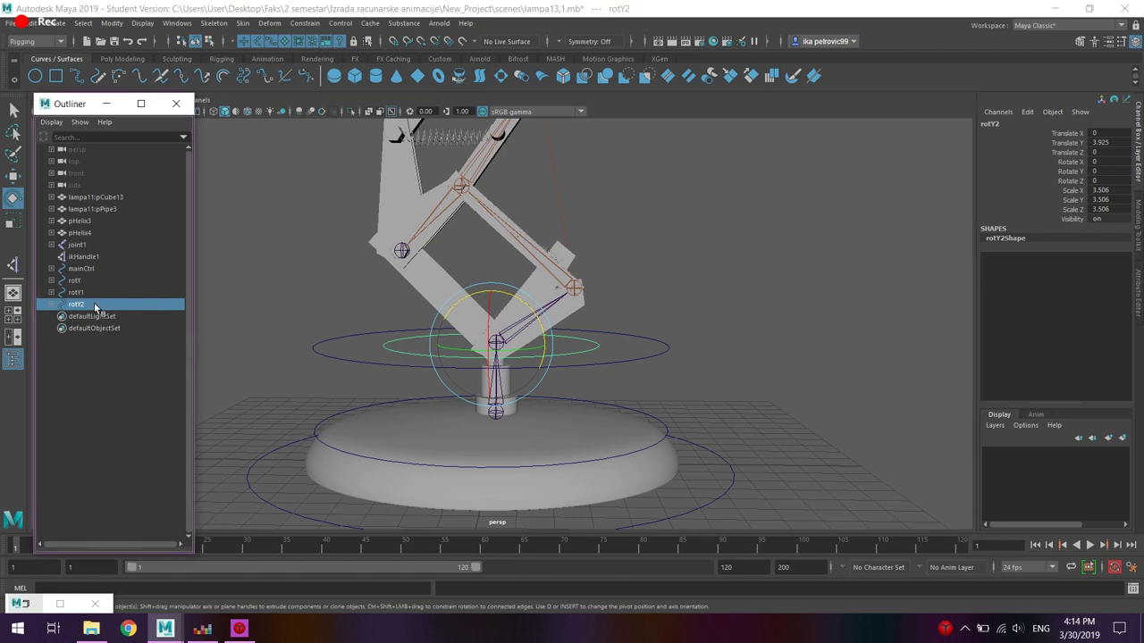
pyautogui.doubleClick(95, 307)
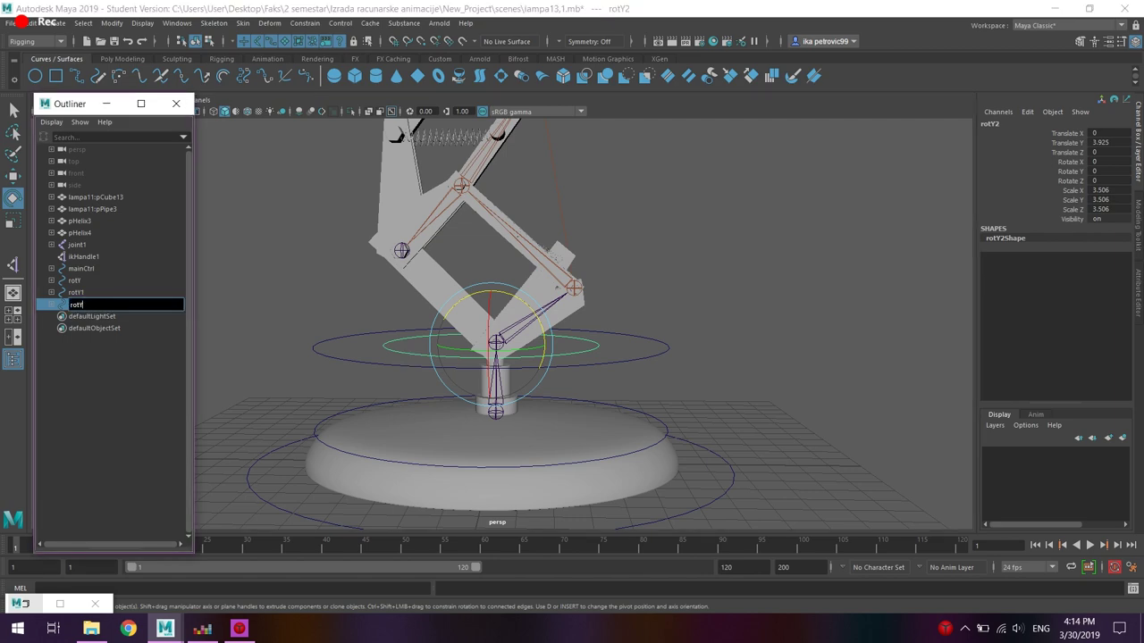
pyautogui.press('capslock')
pyautogui.press('BackSpace')
pyautogui.write('Z')
pyautogui.press('Return')
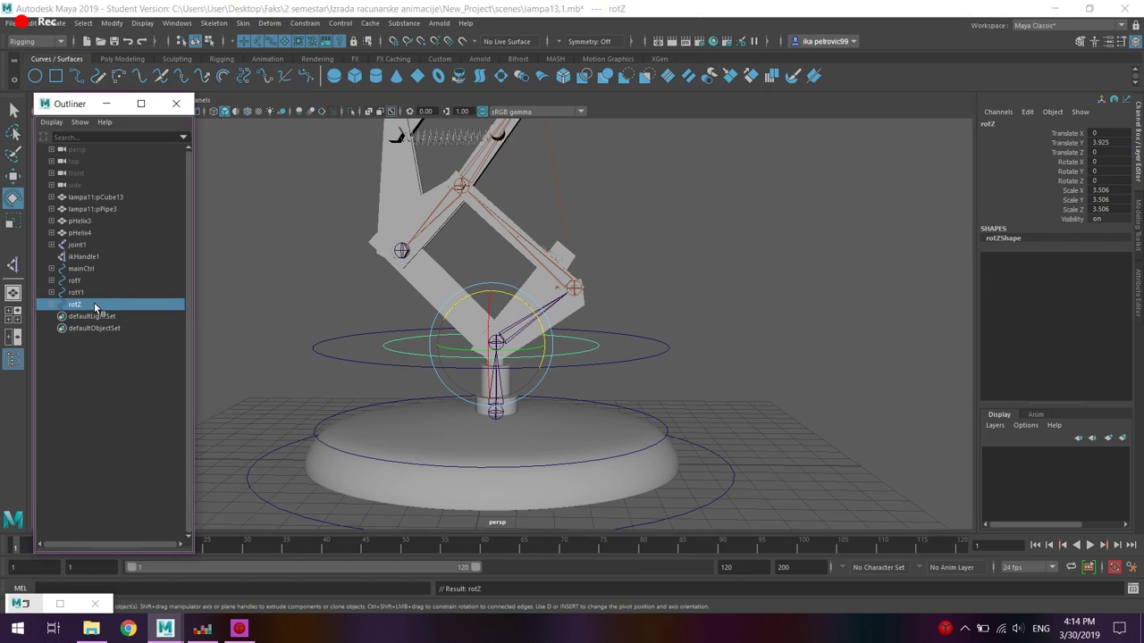
# - Rename the larger upper ring rotY1 to upDownJump
pyautogui.click(87, 292)
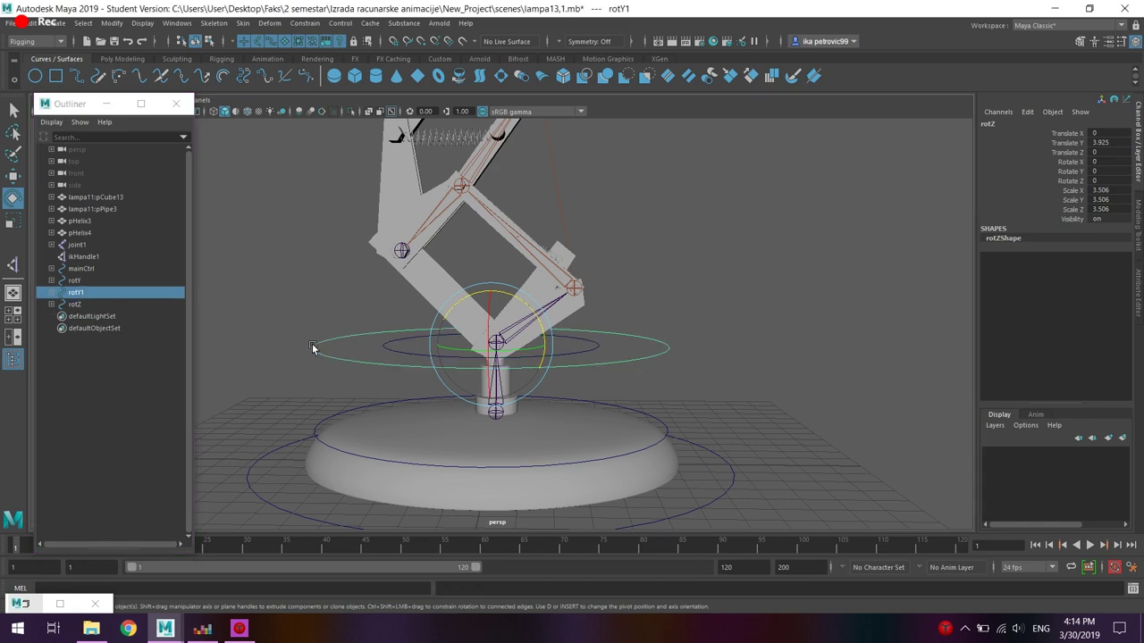
pyautogui.doubleClick(87, 294)
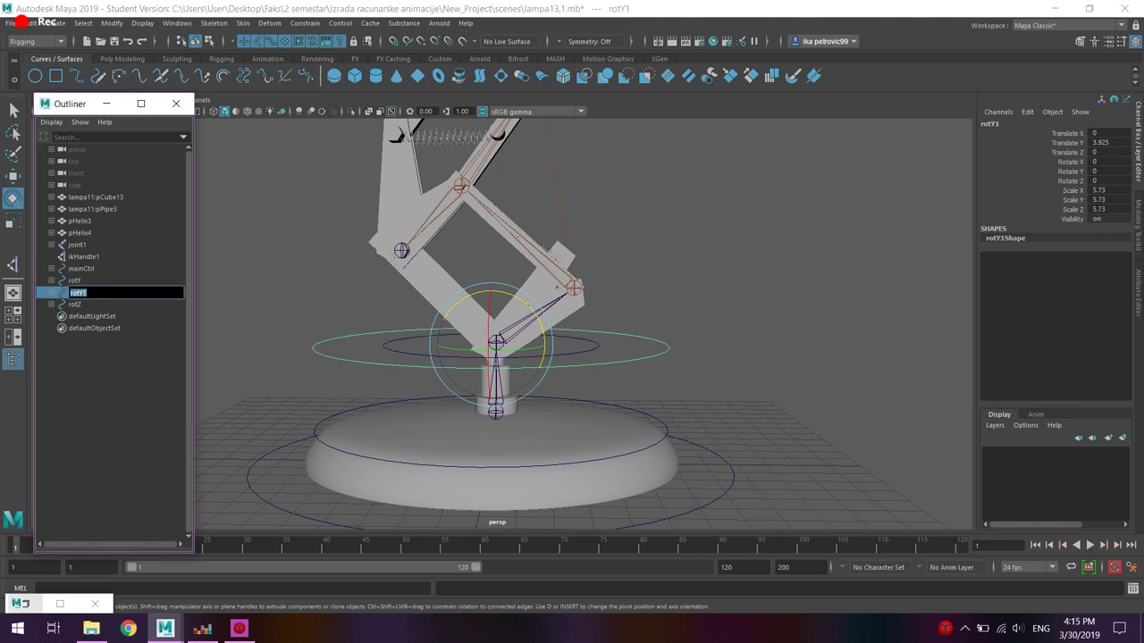
pyautogui.write('p')
pyautogui.press('capslock')
pyautogui.write('Down')
pyautogui.write('Jump')
# - Select the upDownJump ring and duplicate it with Ctrl+D
pyautogui.click(205, 265)
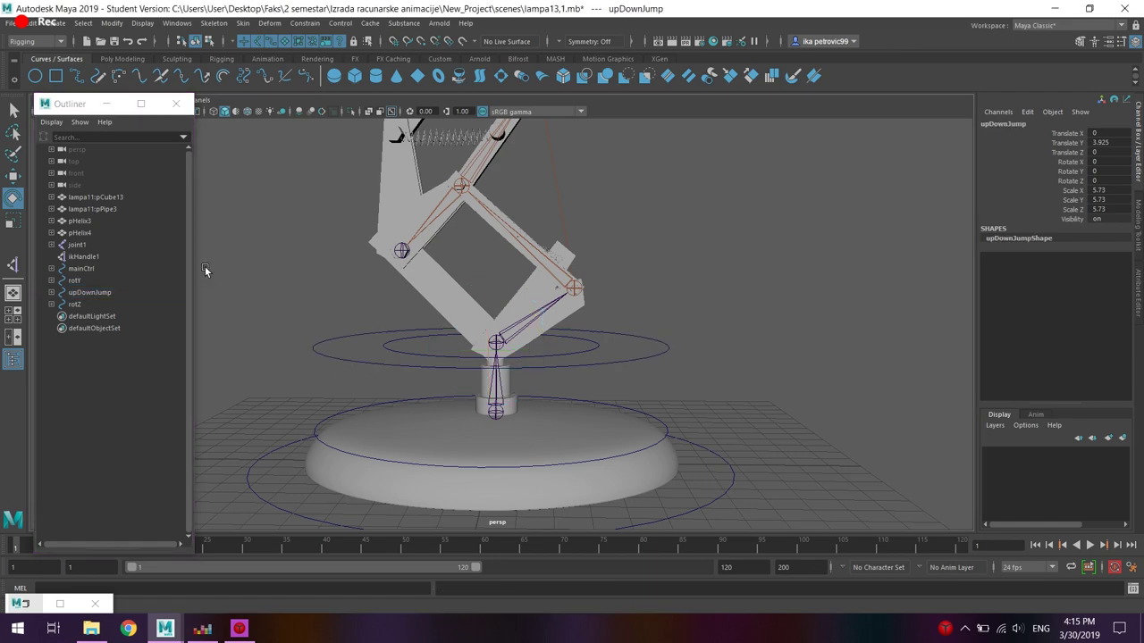
pyautogui.scroll(-2, 300, 324)
pyautogui.scroll(-2, 309, 333)
pyautogui.scroll(-2, 309, 333)
pyautogui.click(403, 344)
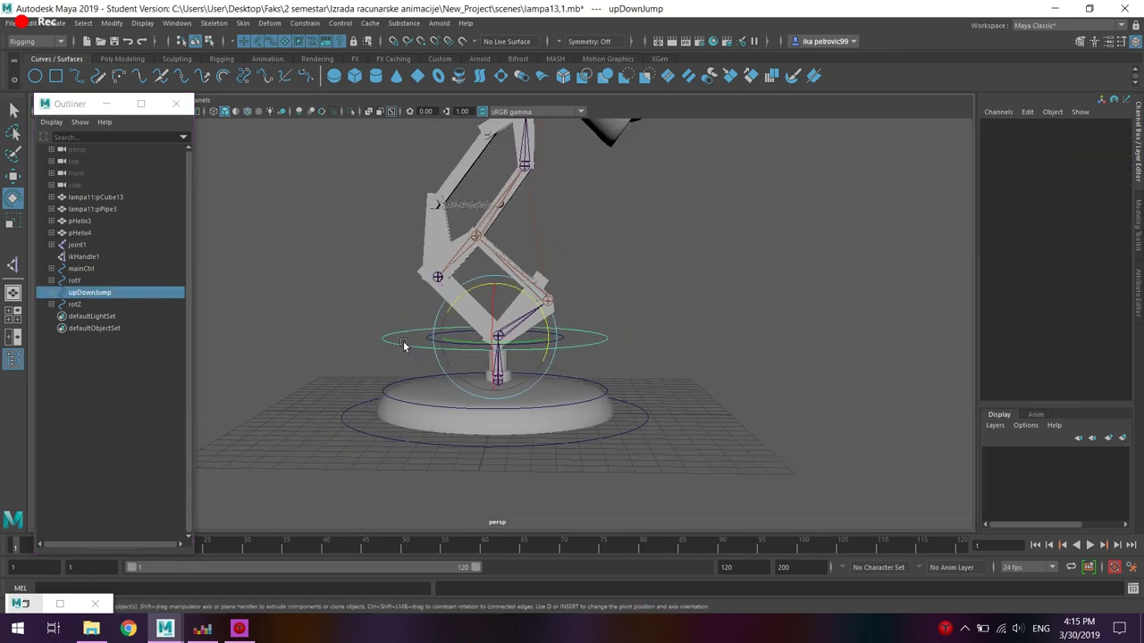
pyautogui.hotkey('ctrl', 'd')
pyautogui.press('w')
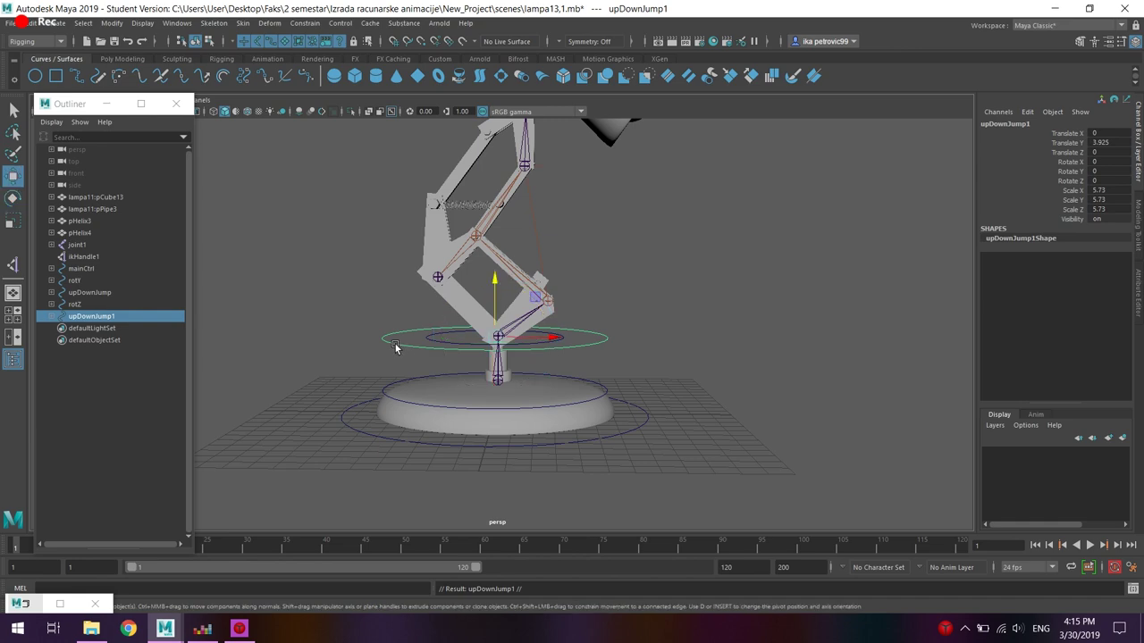
# - Snap the copy, upDownJump1, onto the top joint below the shade, at Translate Y 12.536
pyautogui.moveTo(496, 311); pyautogui.dragTo(500, 140)
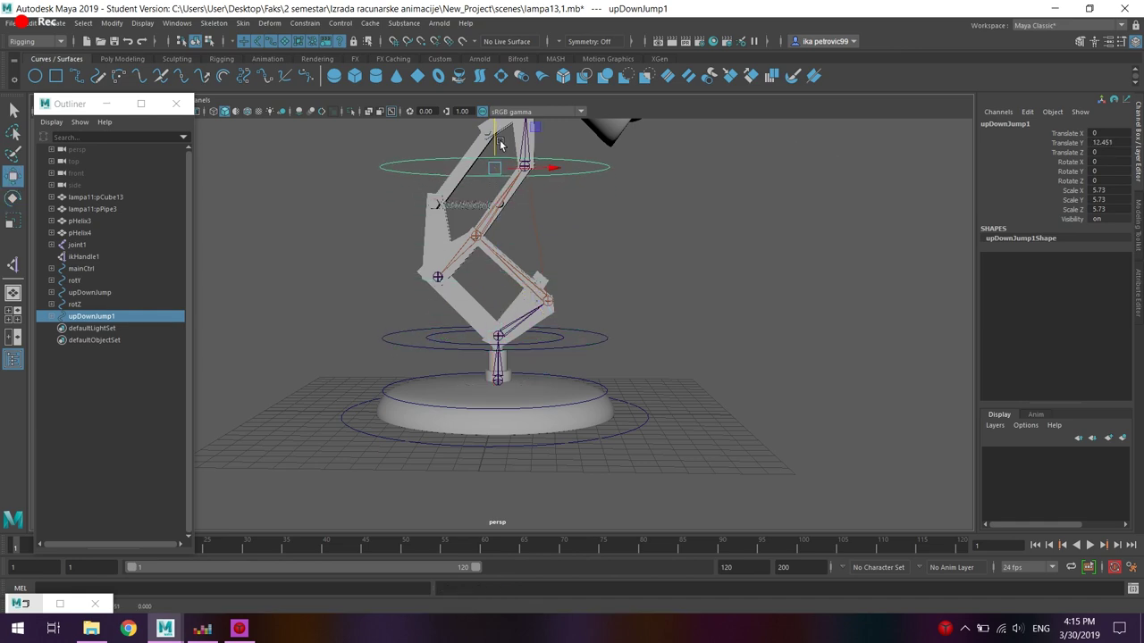
pyautogui.keyDown('alt'); pyautogui.moveTo(500, 144); pyautogui.dragTo(538, 482, button='right'); pyautogui.keyUp('alt')
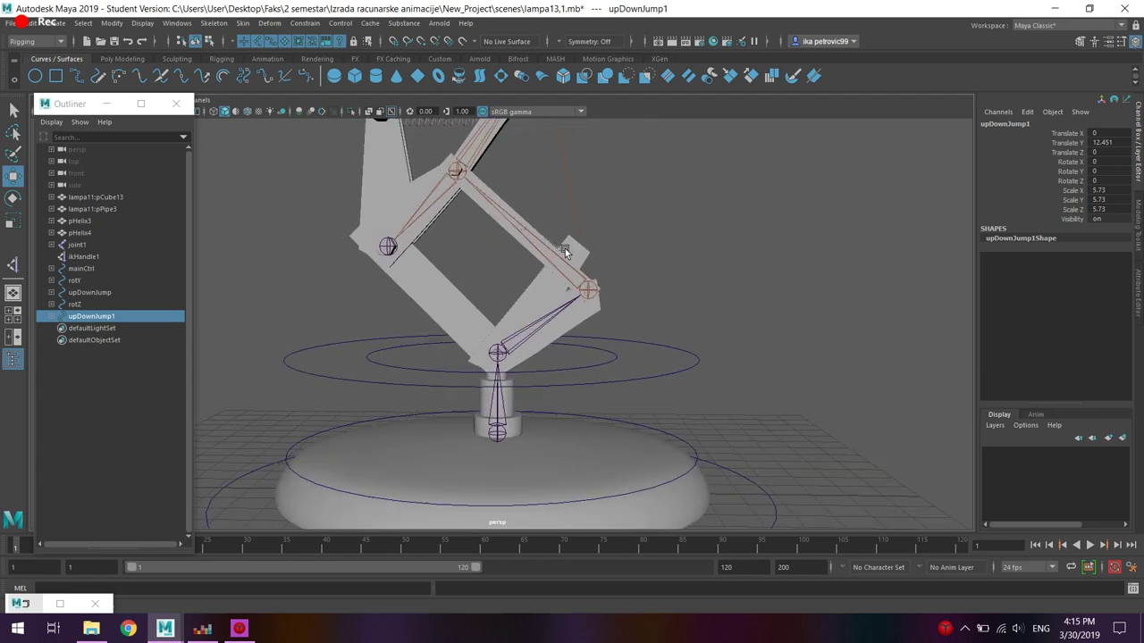
pyautogui.keyDown('alt'); pyautogui.moveTo(538, 482); pyautogui.dragTo(530, 428); pyautogui.keyUp('alt')
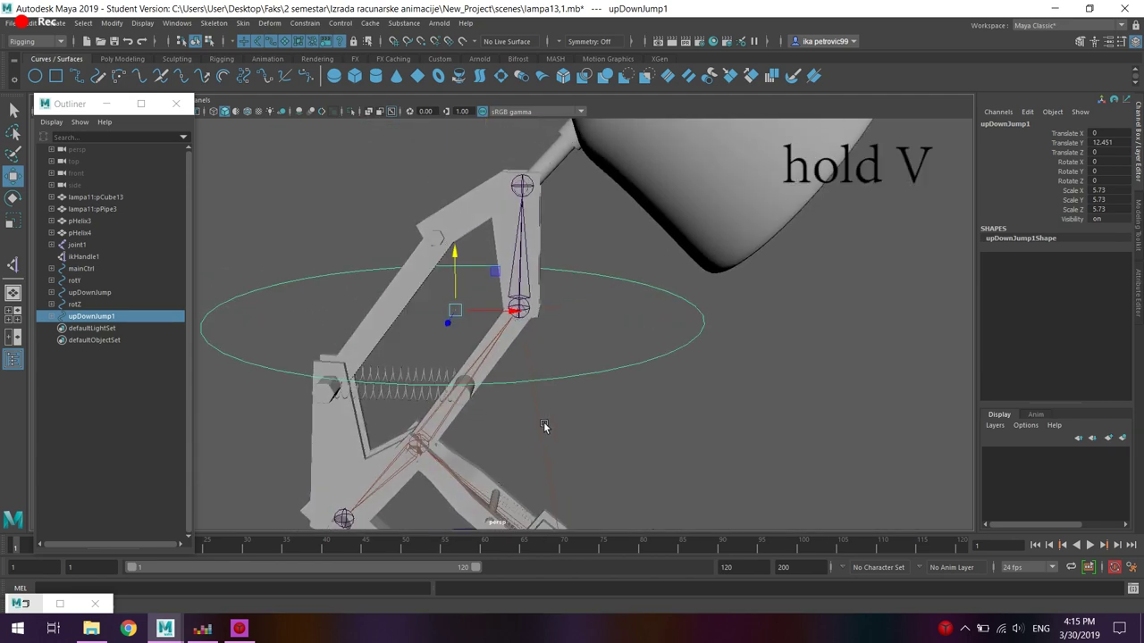
pyautogui.moveTo(455, 310)
pyautogui.mouseDown()
pyautogui.moveTo(519, 308)
pyautogui.moveTo(548, 386)
pyautogui.mouseUp()
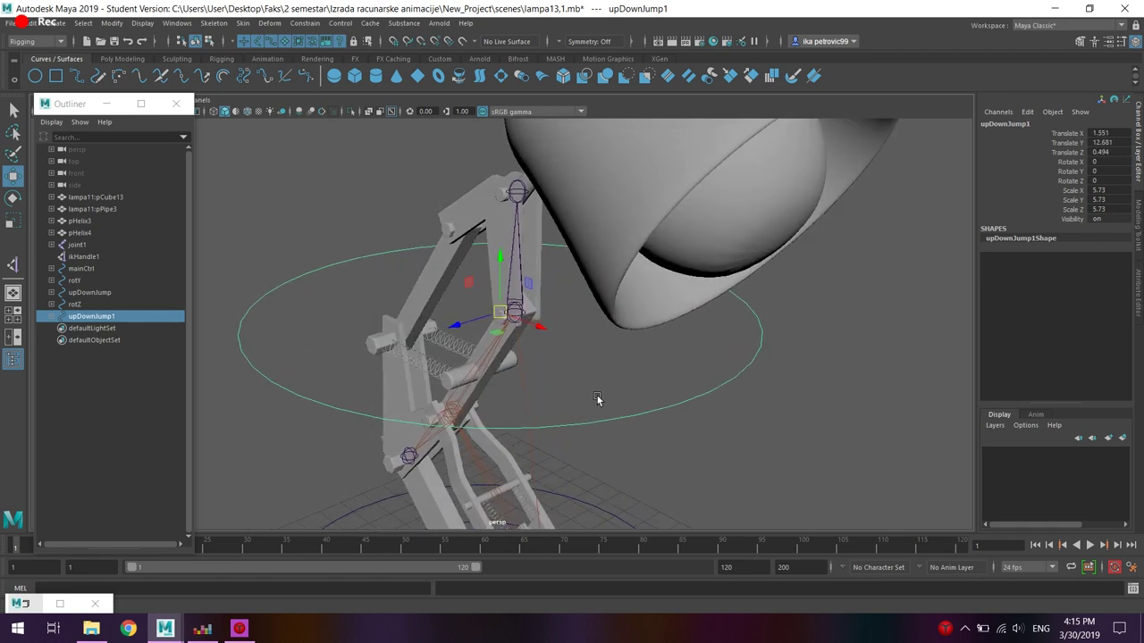
pyautogui.scroll(2, 525, 371)
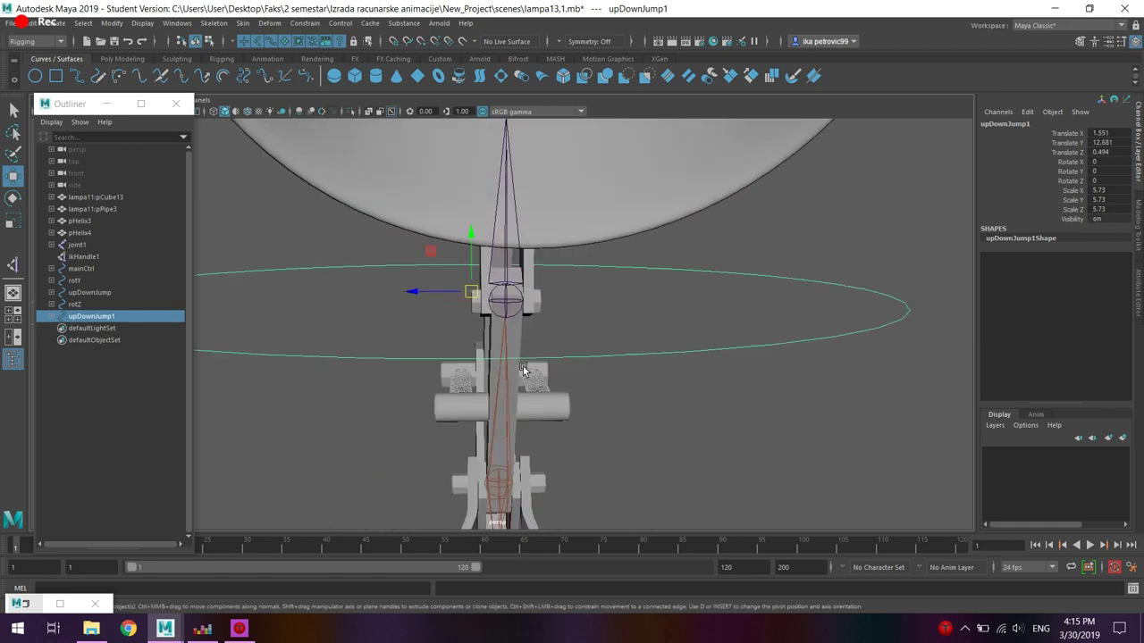
pyautogui.moveTo(477, 295)
pyautogui.mouseDown()
pyautogui.moveTo(505, 303)
pyautogui.moveTo(510, 442)
pyautogui.moveTo(566, 432)
pyautogui.mouseUp()
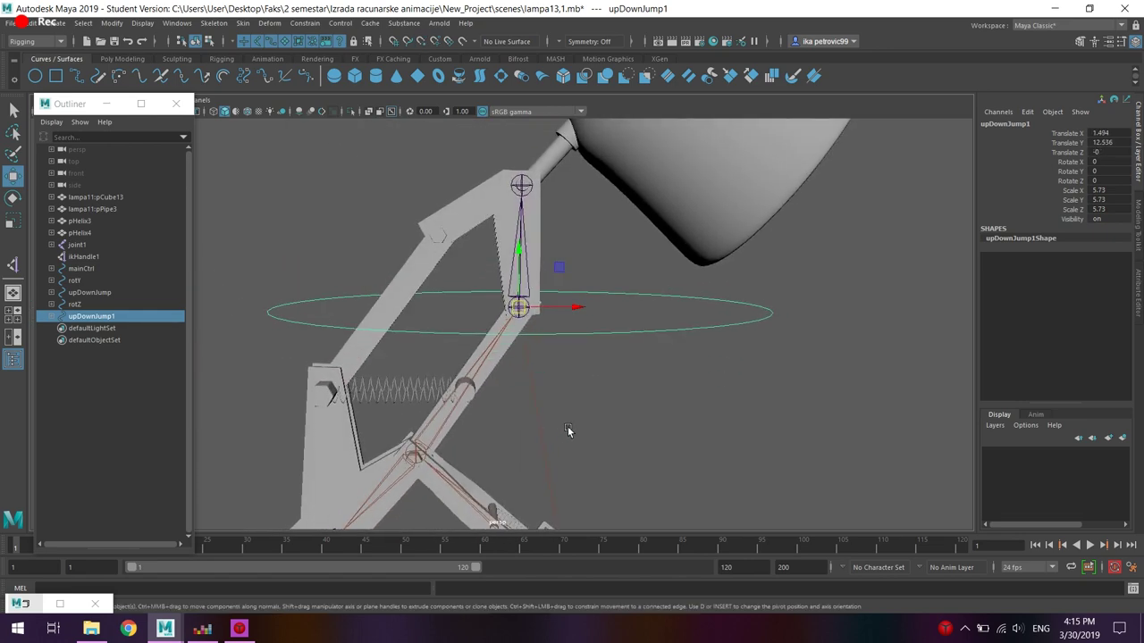
pyautogui.doubleClick(94, 317)
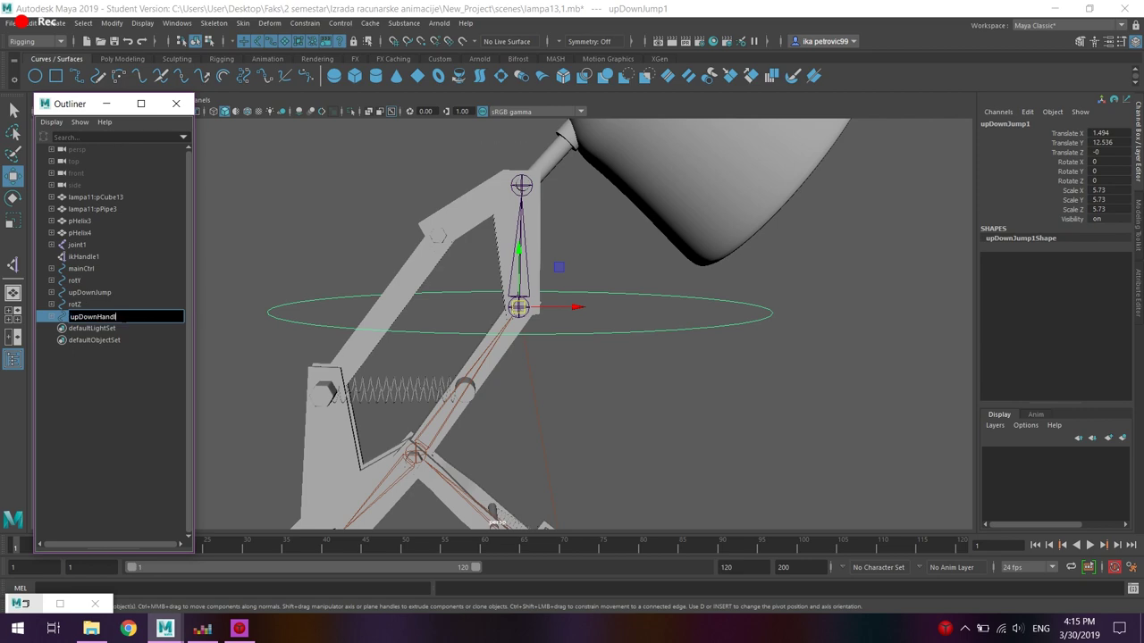
# - Name the ring control upDownHandle and delete the accidental duplicate upDownHandle1
pyautogui.write('le')
pyautogui.press('Return')
pyautogui.hotkey('ctrl', 'd')
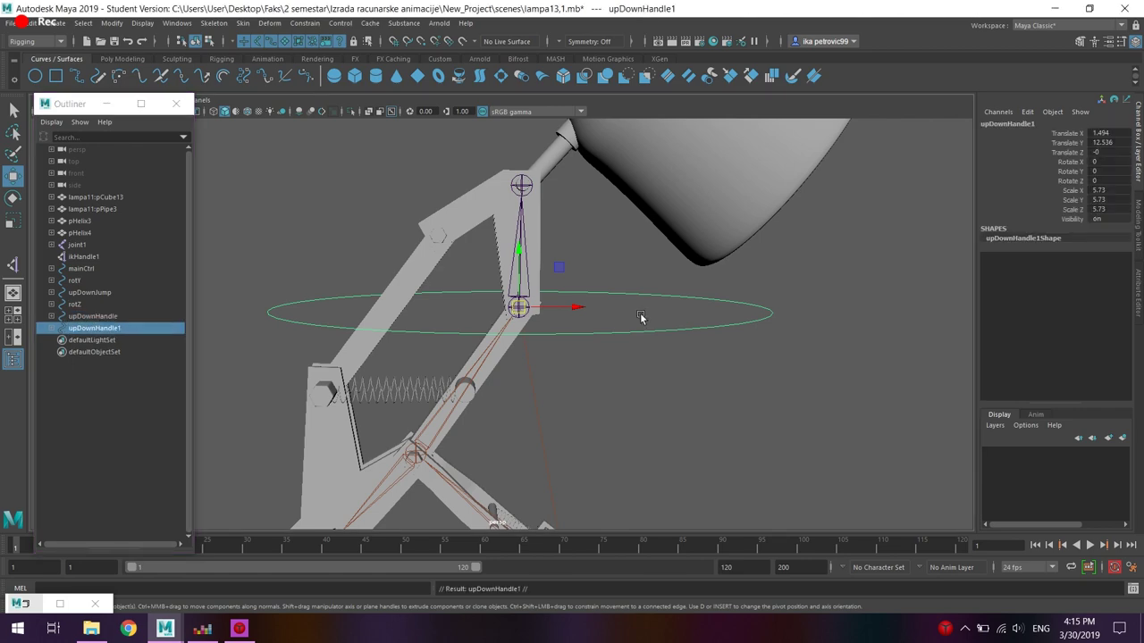
pyautogui.rightClick(103, 328)
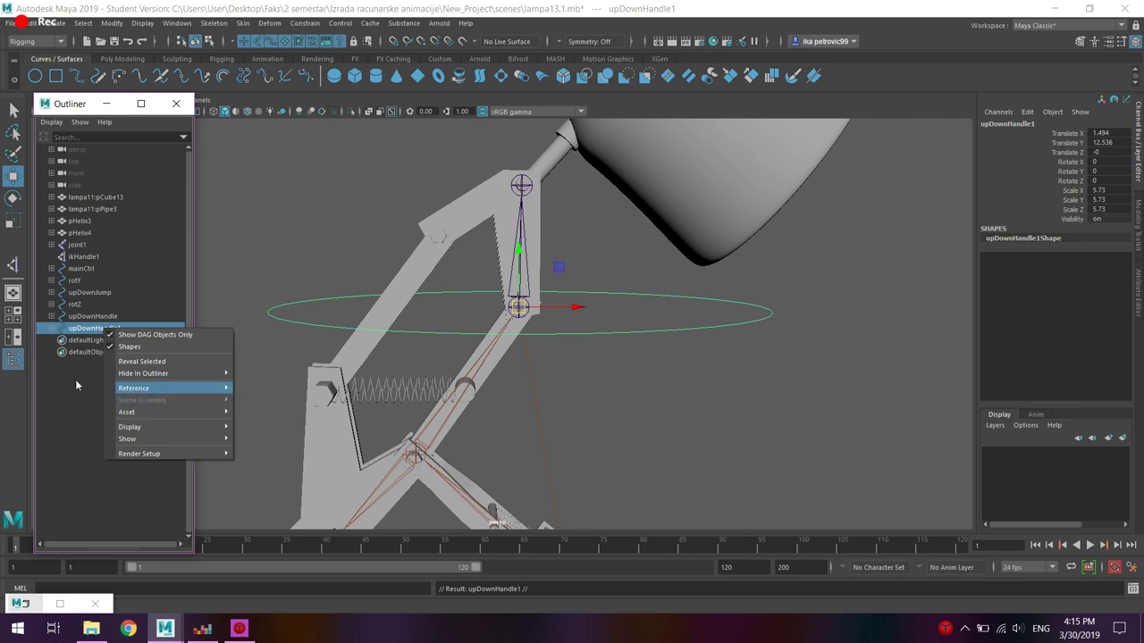
pyautogui.click(75, 379)
pyautogui.click(87, 330)
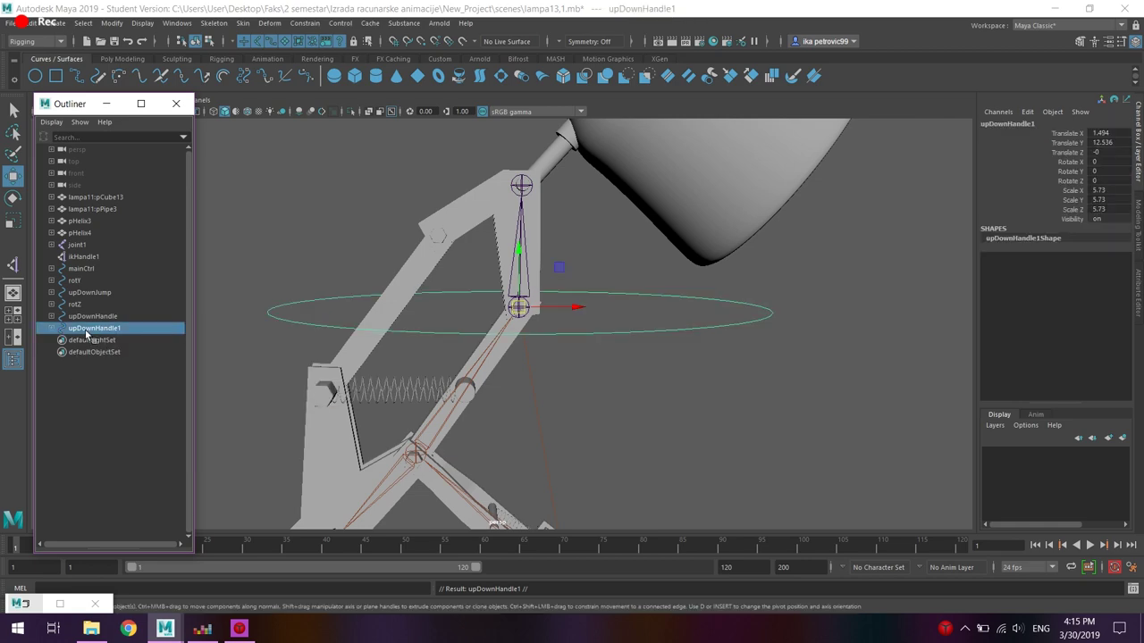
pyautogui.press('Delete')
# - Check each control in turn: mainCtrl, rotY, upDownJump, rotZ and upDownHandle
pyautogui.scroll(-3, 497, 300)
pyautogui.scroll(-3, 521, 359)
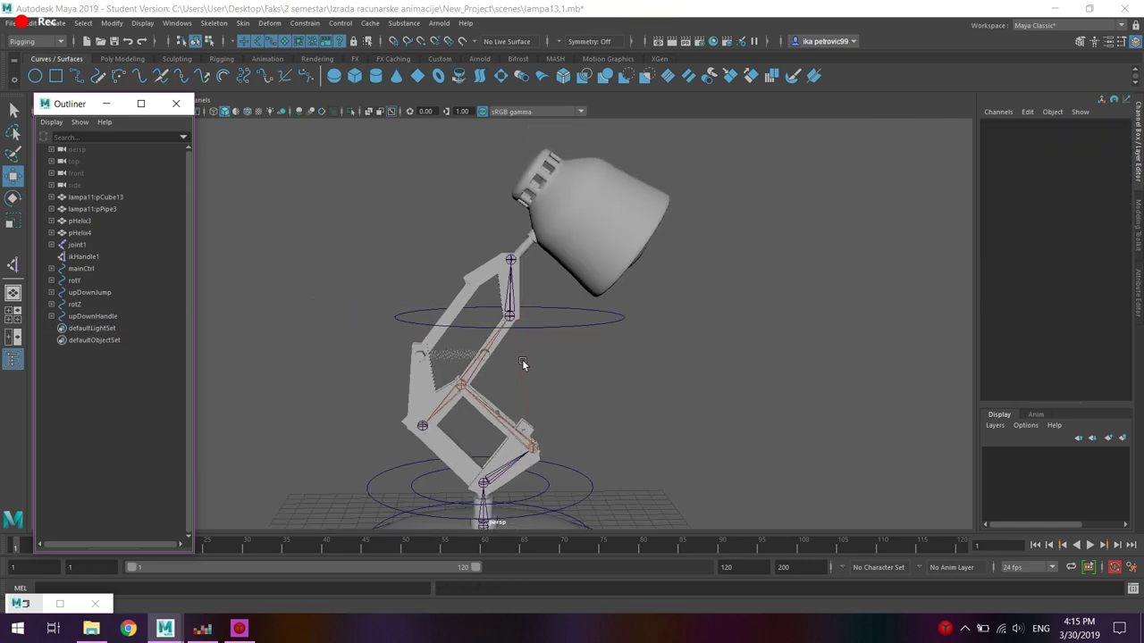
pyautogui.scroll(-1, 522, 359)
pyautogui.scroll(-2, 619, 426)
pyautogui.keyDown('alt'); pyautogui.moveTo(618, 426); pyautogui.dragTo(630, 400, button='middle'); pyautogui.keyUp('alt')
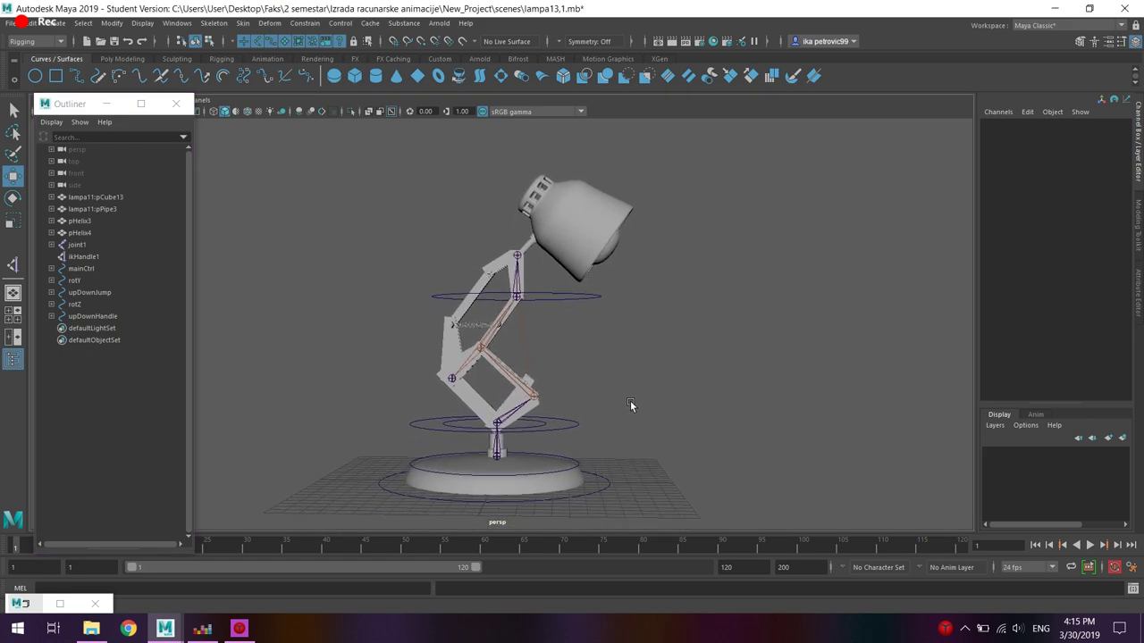
pyautogui.click(587, 502)
pyautogui.click(569, 474)
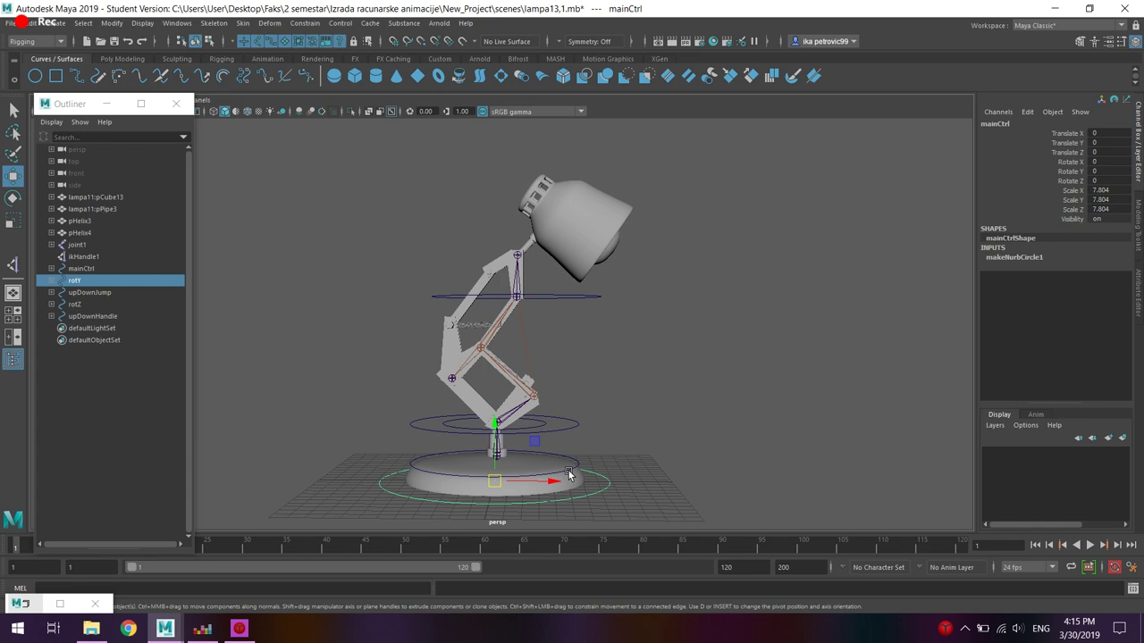
pyautogui.click(554, 427)
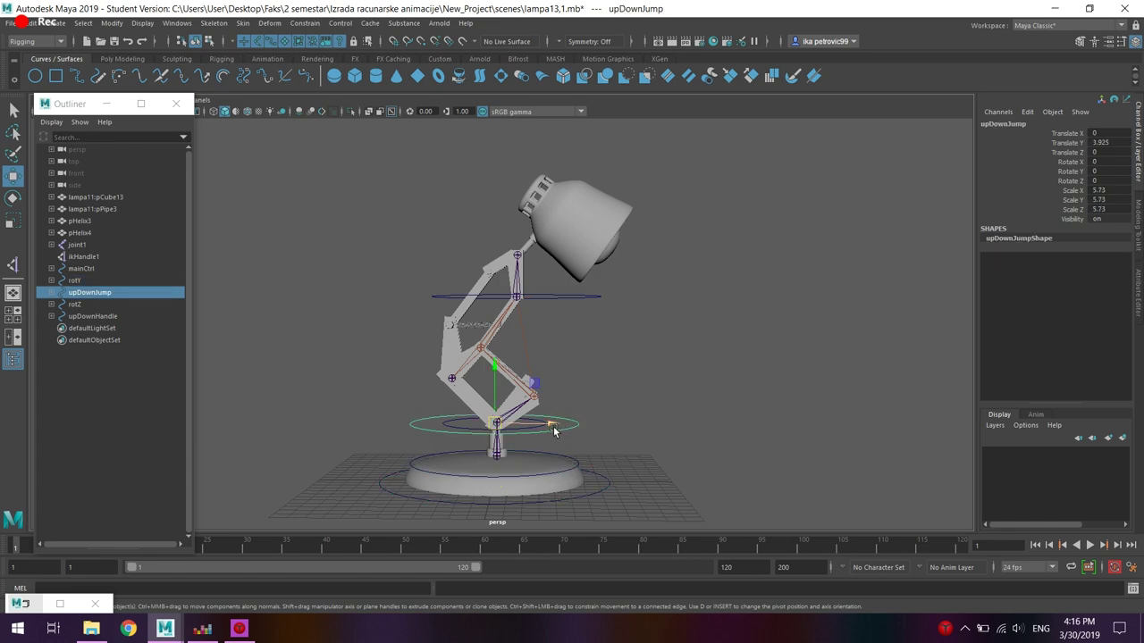
pyautogui.press('q')
pyautogui.click(523, 431)
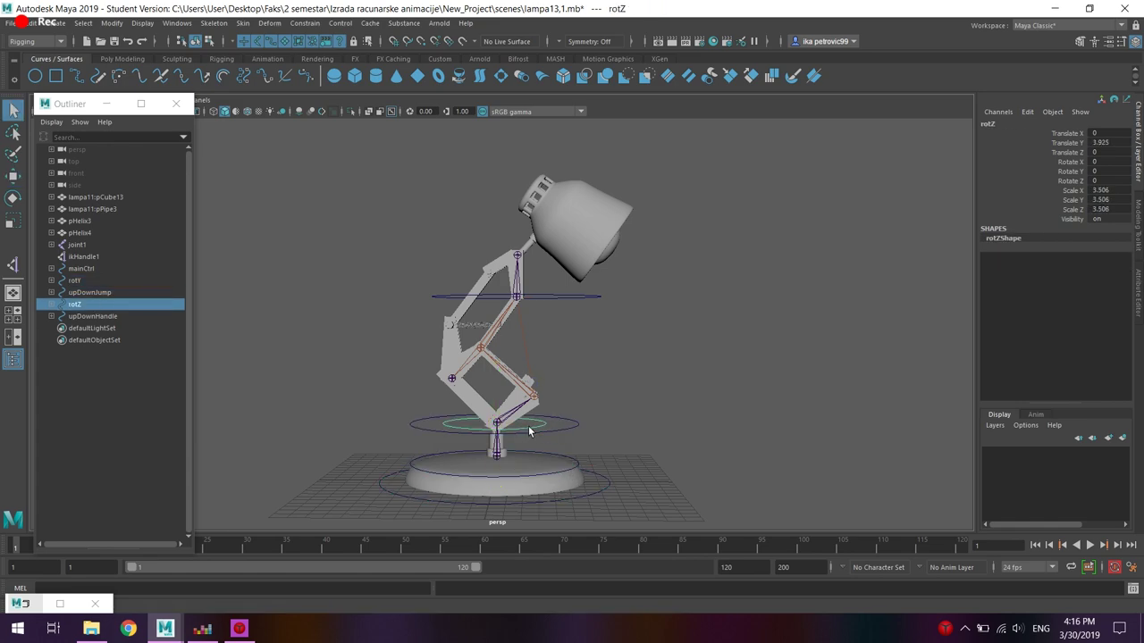
pyautogui.click(536, 296)
pyautogui.scroll(-4, 527, 358)
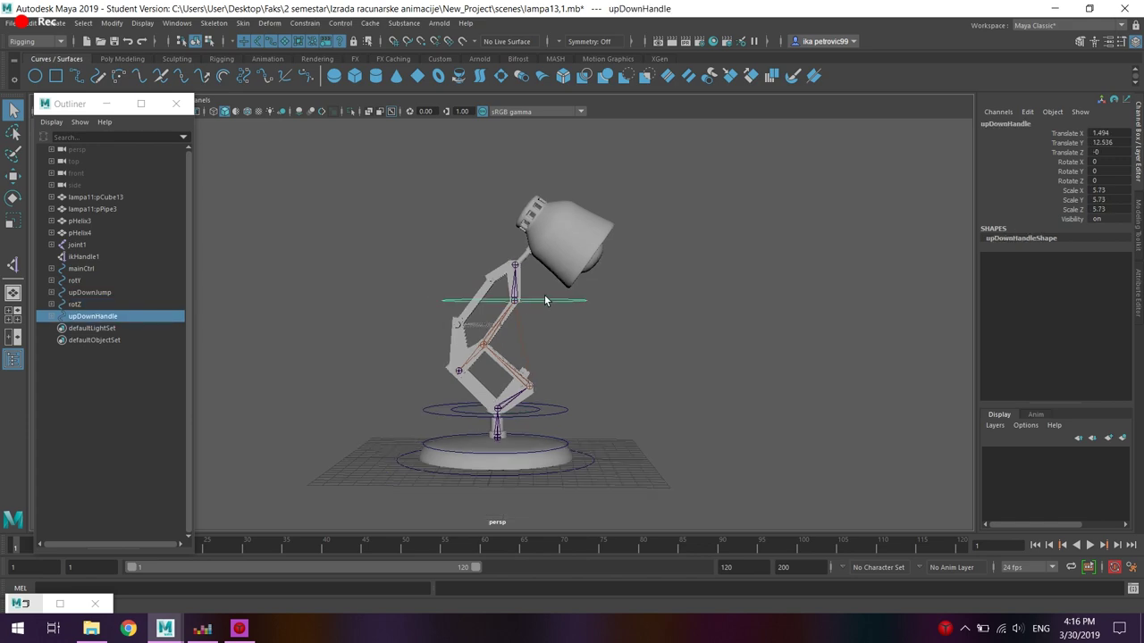
# - Create locator1 and move it in front of the lamp head to Translate X 11.119, Y 14.57
pyautogui.click(55, 22)
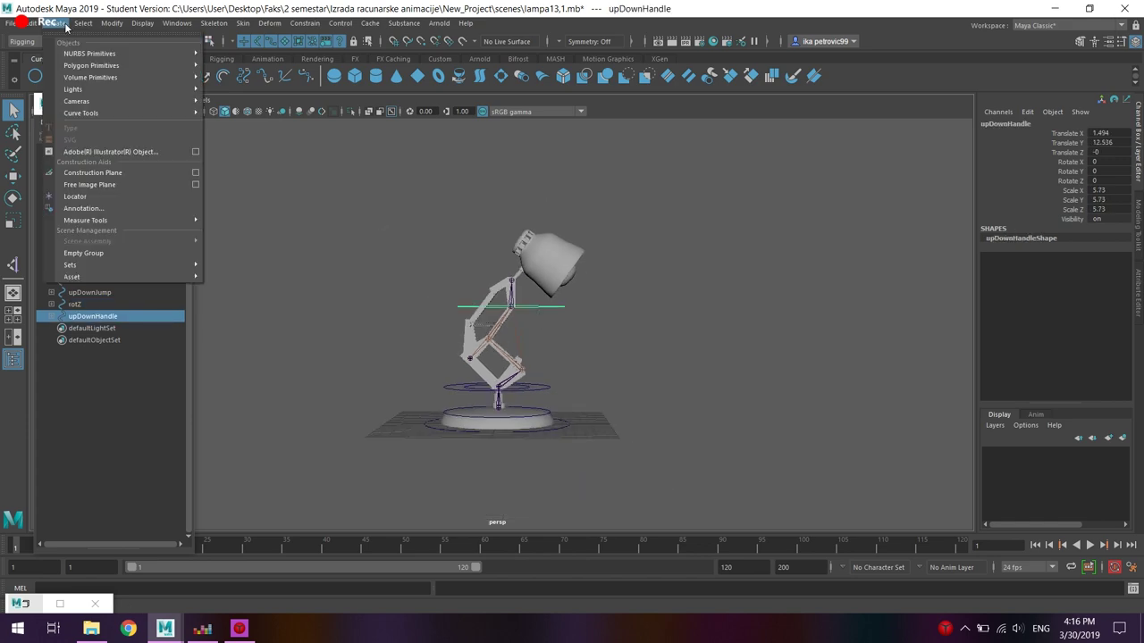
pyautogui.click(105, 193)
pyautogui.press('w')
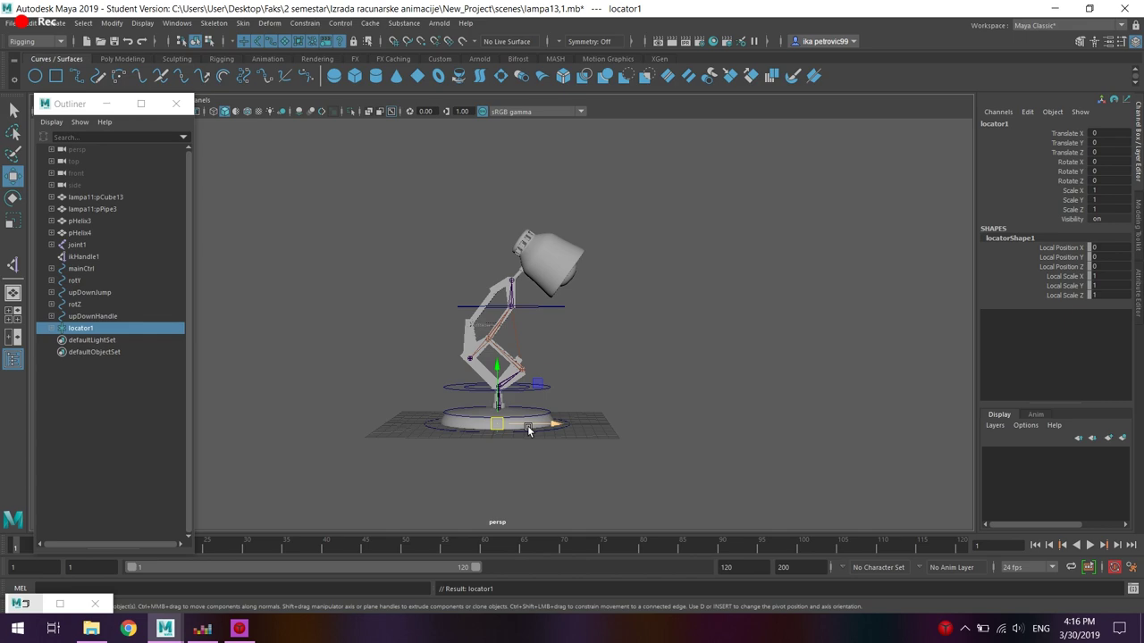
pyautogui.moveTo(536, 424); pyautogui.dragTo(638, 425)
pyautogui.moveTo(605, 380); pyautogui.dragTo(600, 315)
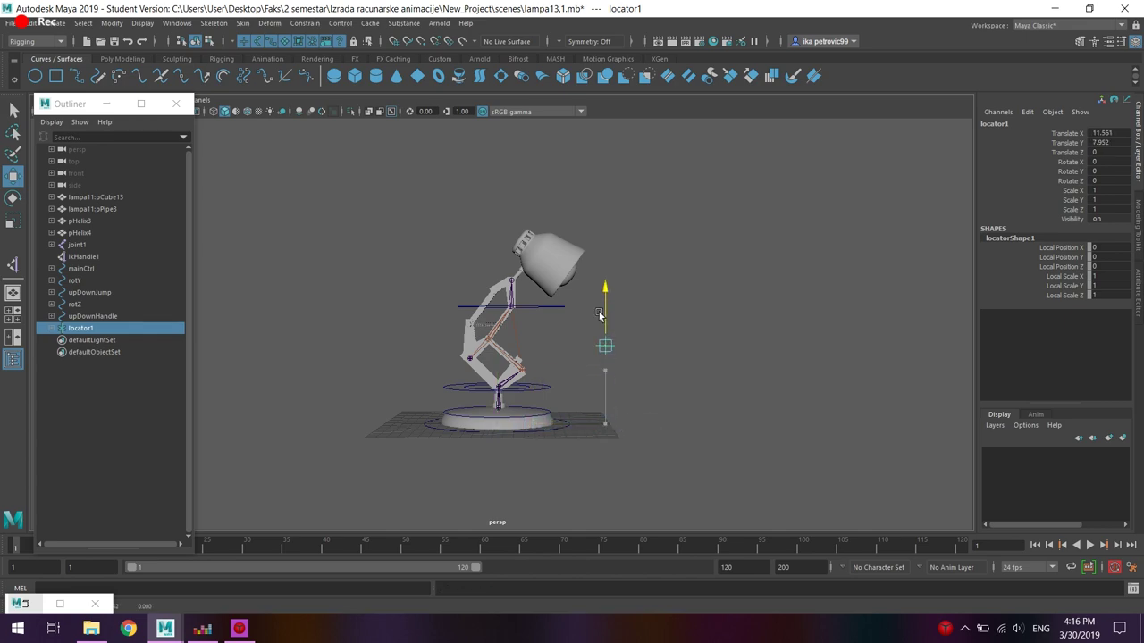
pyautogui.moveTo(595, 271); pyautogui.dragTo(594, 268)
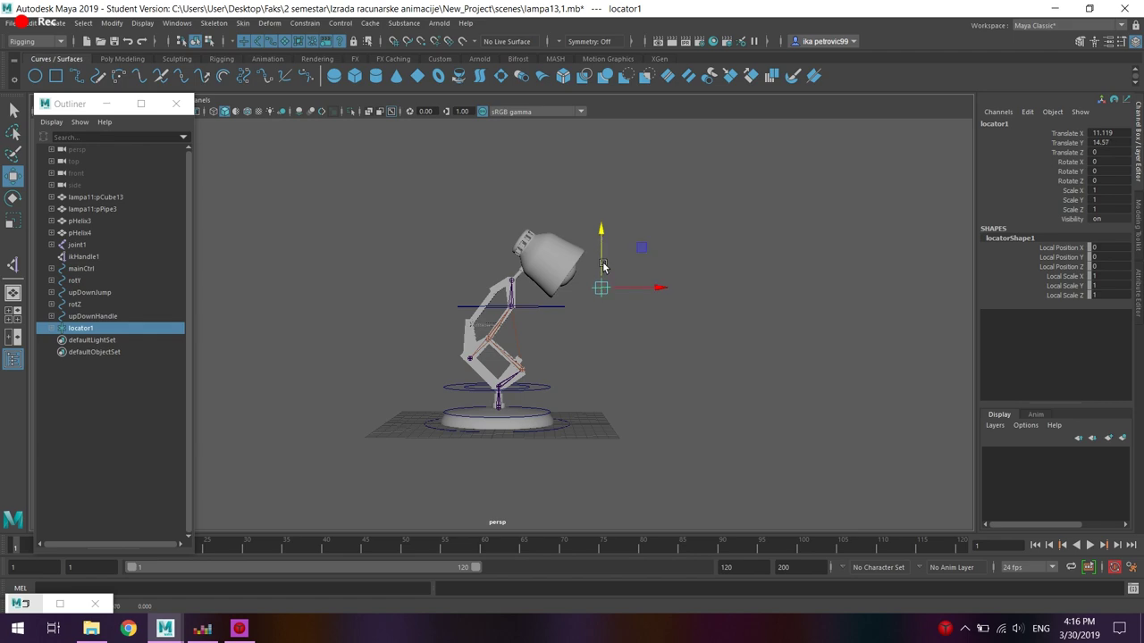
pyautogui.scroll(2, 659, 366)
pyautogui.scroll(2, 659, 365)
pyautogui.scroll(2, 658, 366)
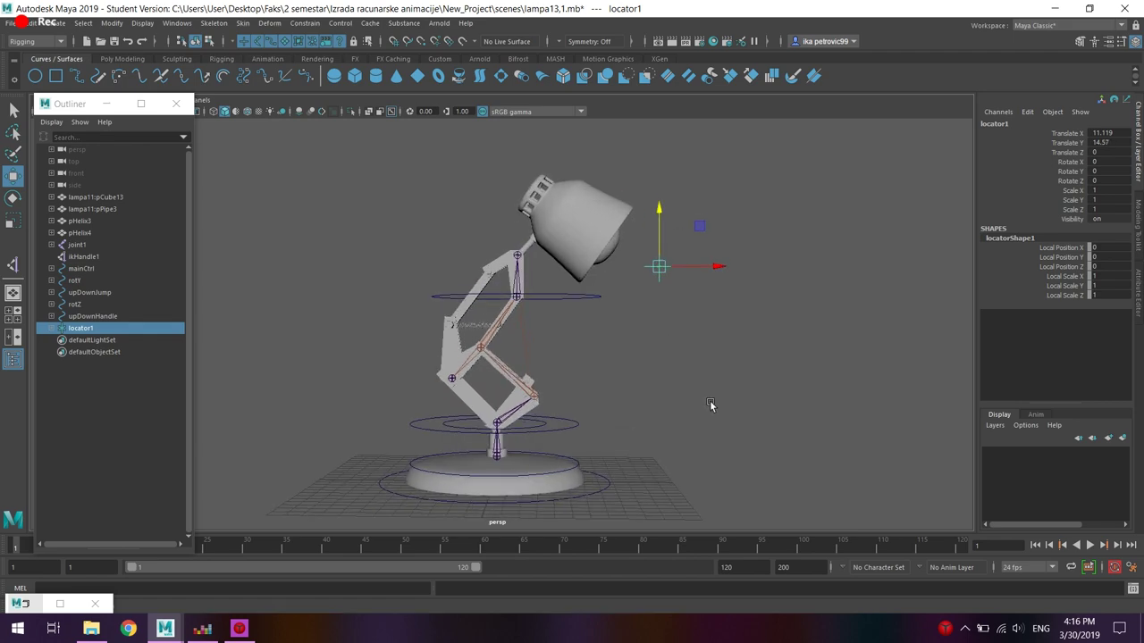
pyautogui.moveTo(711, 405)
pyautogui.keyDown('alt'); pyautogui.mouseDown()
pyautogui.moveTo(662, 393)
pyautogui.moveTo(578, 401)
pyautogui.moveTo(707, 412)
pyautogui.moveTo(693, 404)
pyautogui.mouseUp(); pyautogui.keyUp('alt')
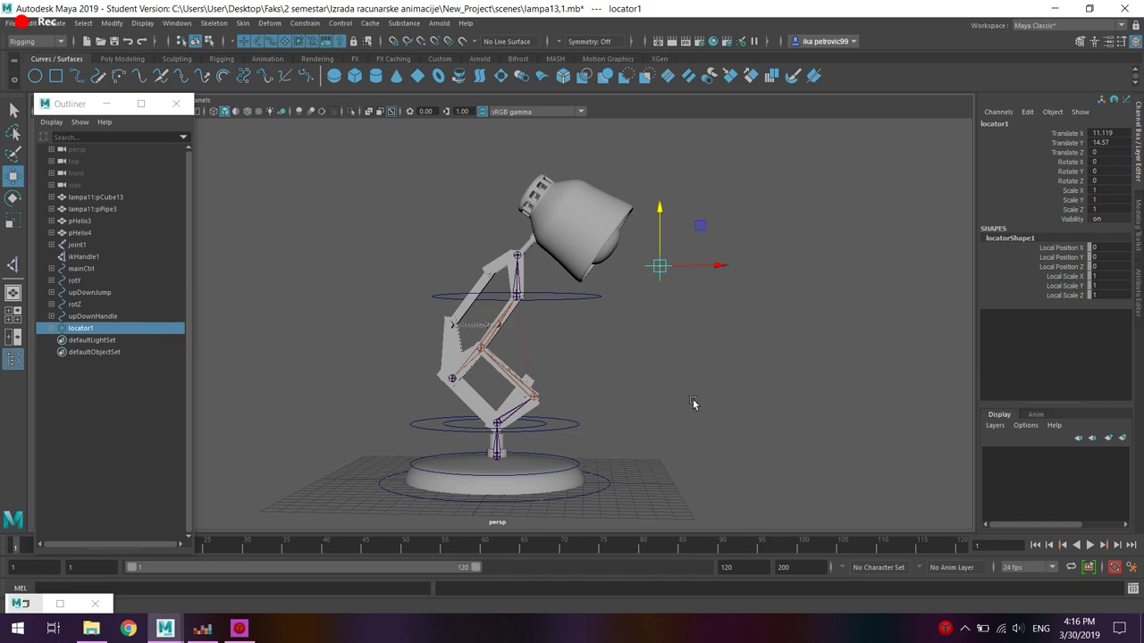
# - Select the upDownHandle, upDownJump, rotZ, rotY and mainCtrl controls together
pyautogui.click(580, 298)
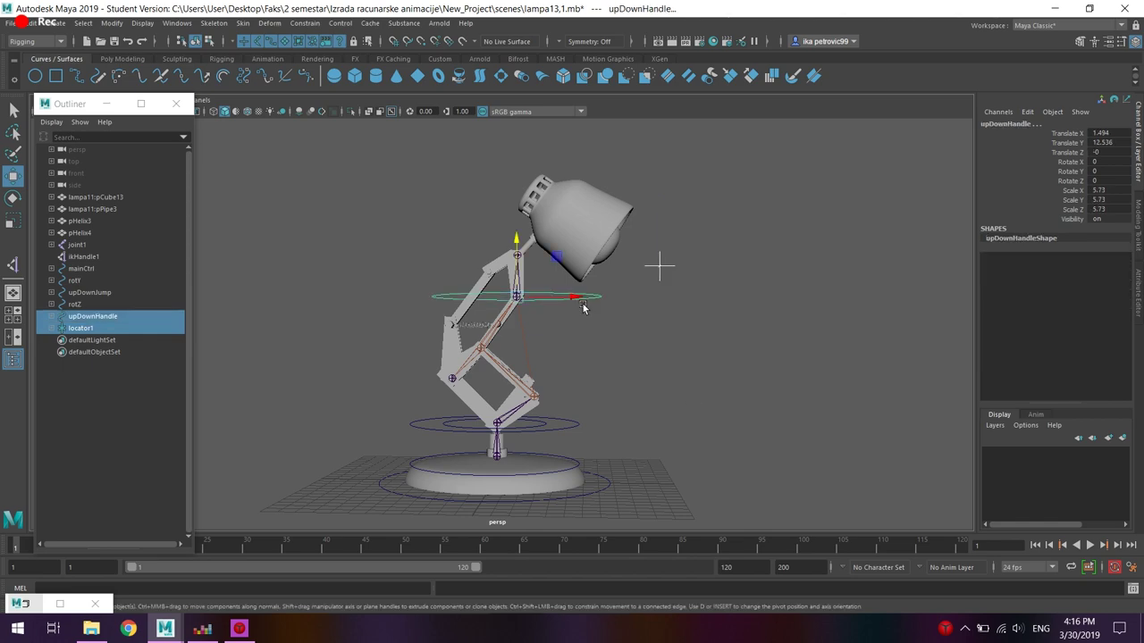
pyautogui.keyDown('shift'); pyautogui.click(582, 307); pyautogui.keyUp('shift')
pyautogui.keyDown('shift'); pyautogui.click(567, 425); pyautogui.keyUp('shift')
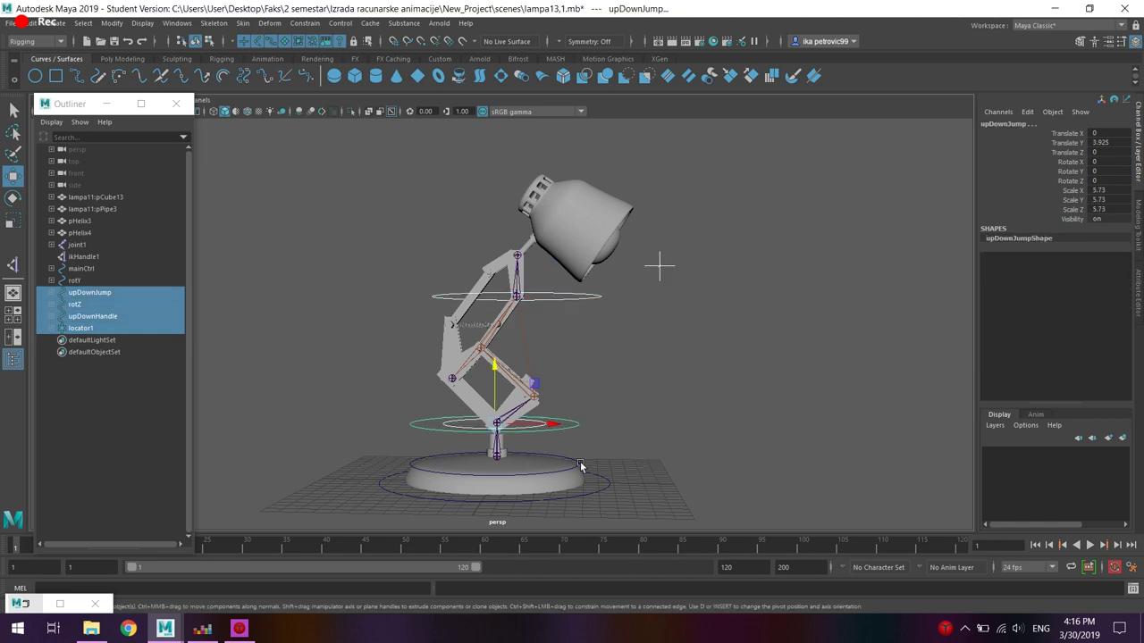
pyautogui.keyDown('shift'); pyautogui.click(580, 466); pyautogui.keyUp('shift')
pyautogui.keyDown('shift'); pyautogui.click(605, 480); pyautogui.keyUp('shift')
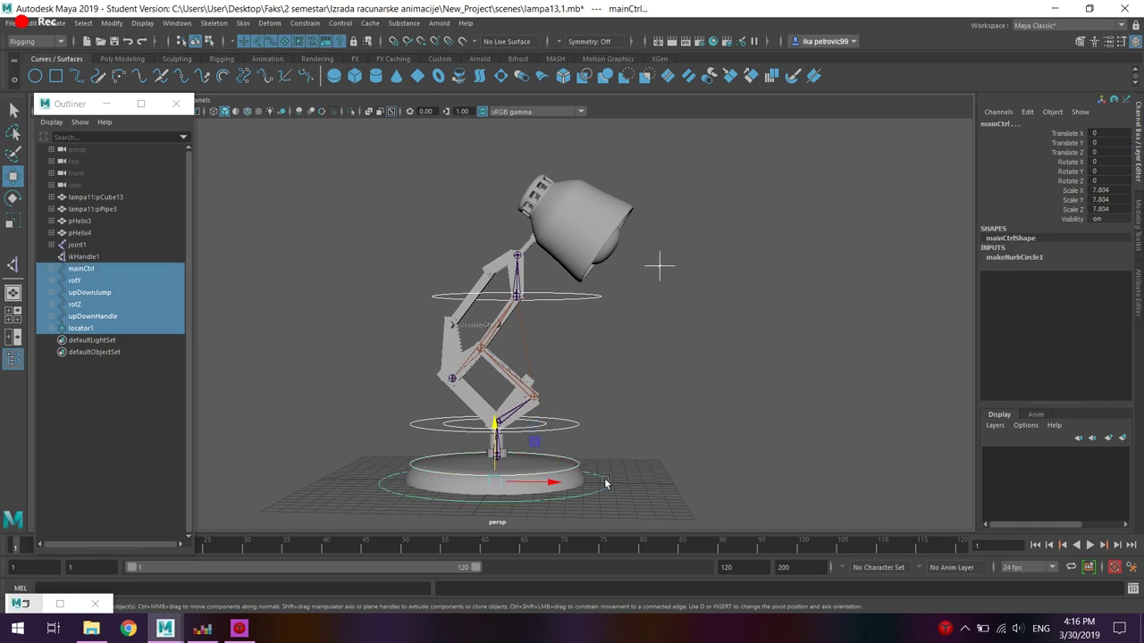
# - Freeze transformations on the selection, resetting mainCtrl's scale from 7.804 to 1, then deselect
pyautogui.click(122, 58)
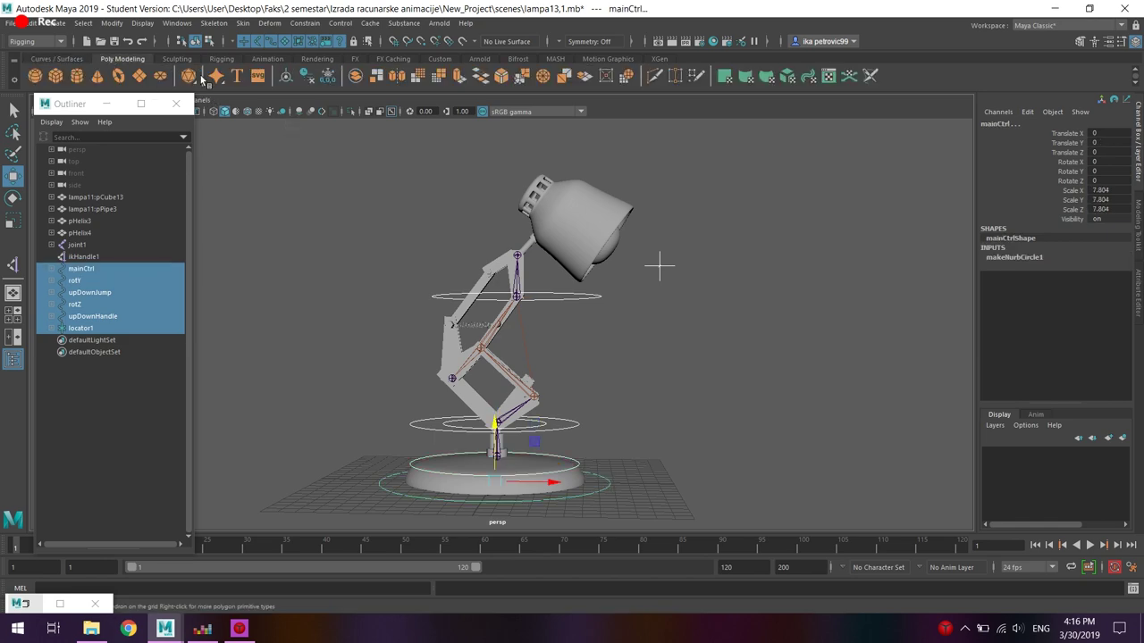
pyautogui.click(306, 76)
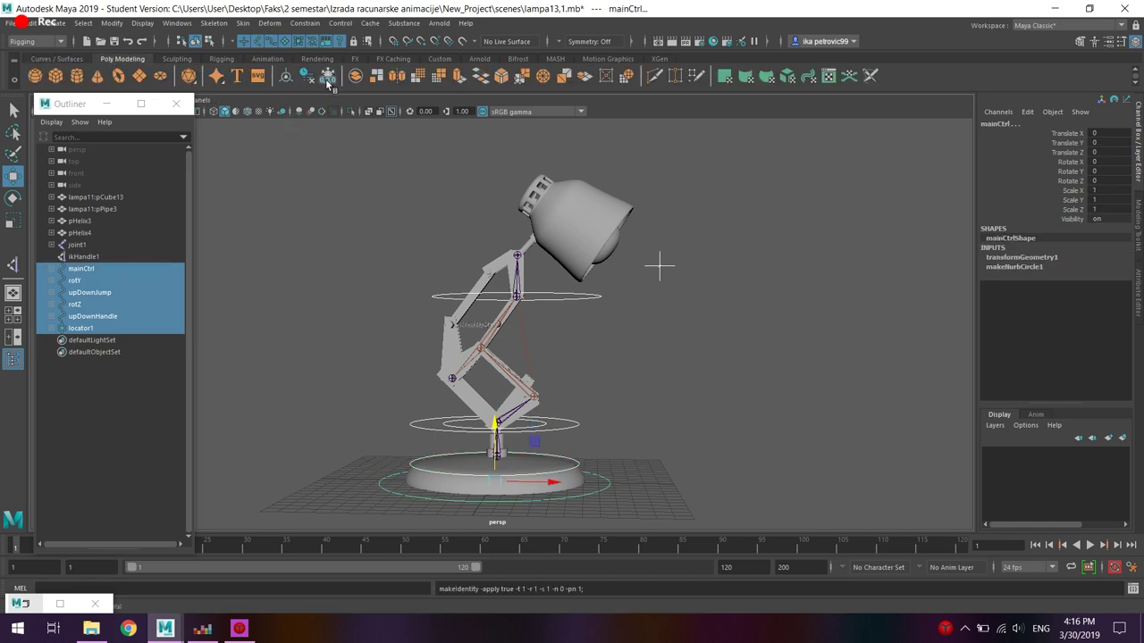
pyautogui.click(706, 399)
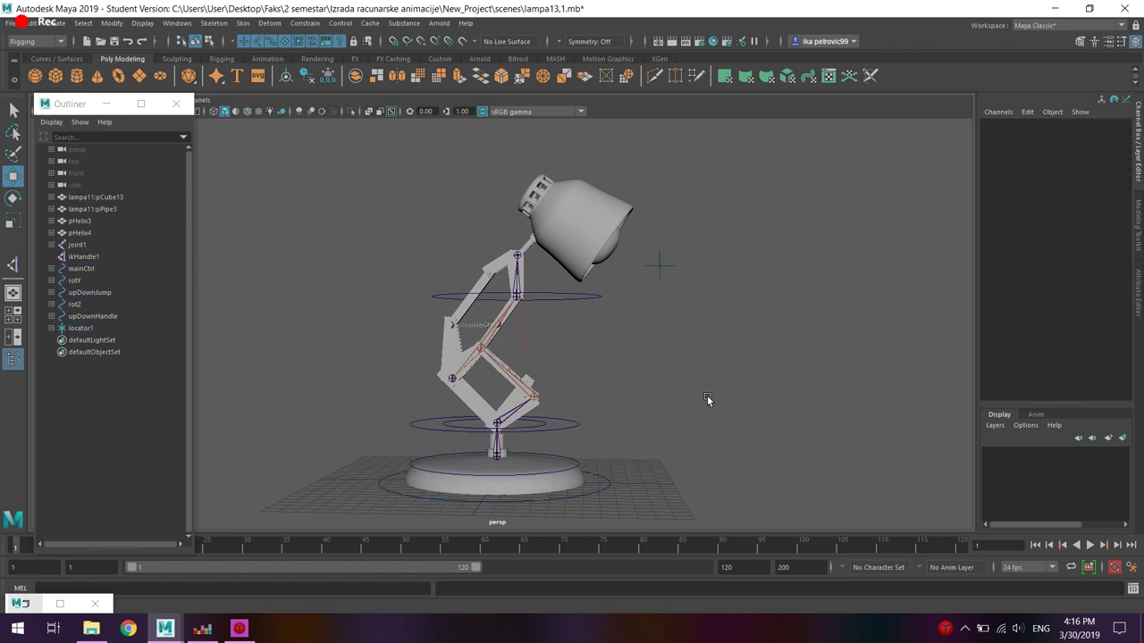
pyautogui.scroll(2, 707, 395)
pyautogui.scroll(2, 707, 395)
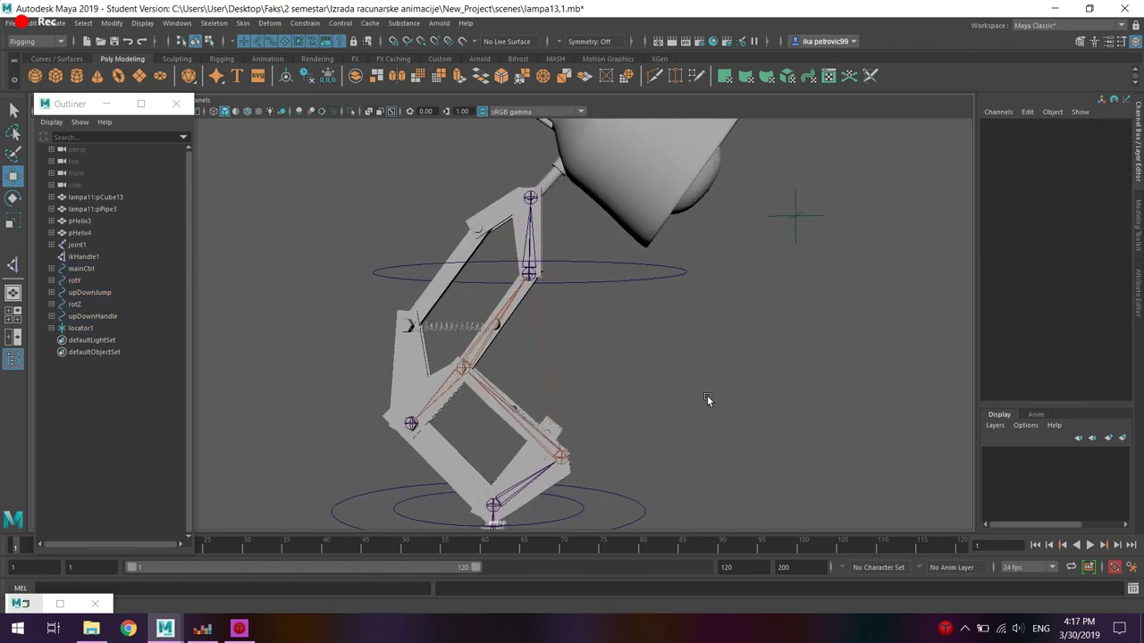
pyautogui.scroll(2, 706, 395)
pyautogui.scroll(2, 715, 402)
pyautogui.moveTo(721, 412)
pyautogui.keyDown('alt'); pyautogui.mouseDown()
pyautogui.moveTo(706, 388)
pyautogui.moveTo(530, 443)
pyautogui.moveTo(546, 472)
pyautogui.moveTo(573, 477)
pyautogui.mouseUp(); pyautogui.keyUp('alt')
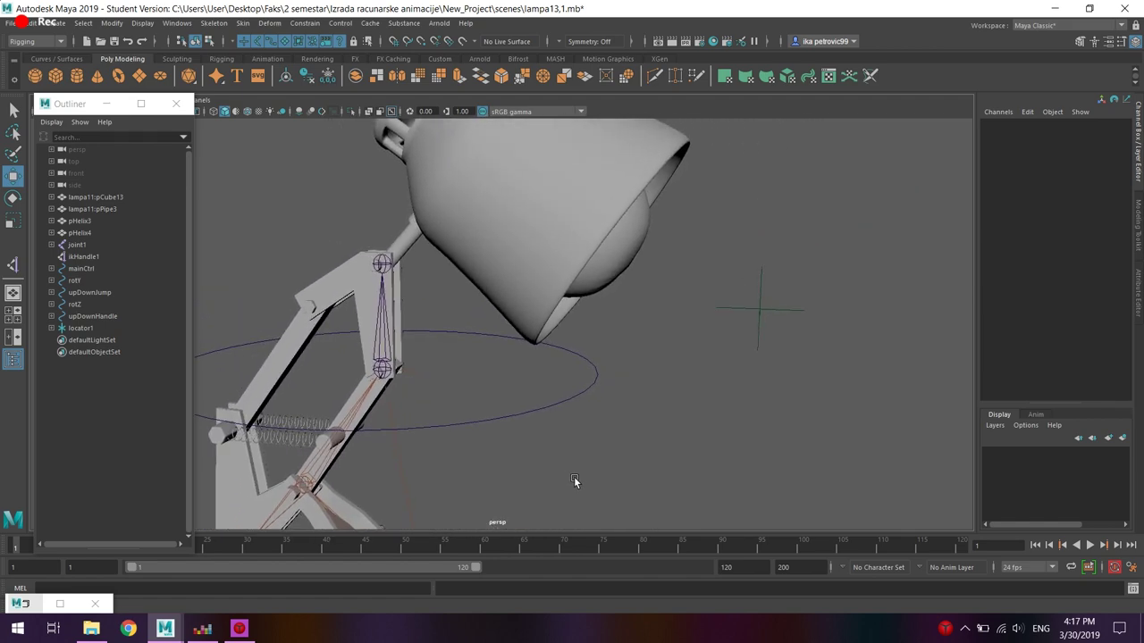
# - Aim-constrain the lamp head joint6 to locator1 with maintain offset
pyautogui.click(759, 310)
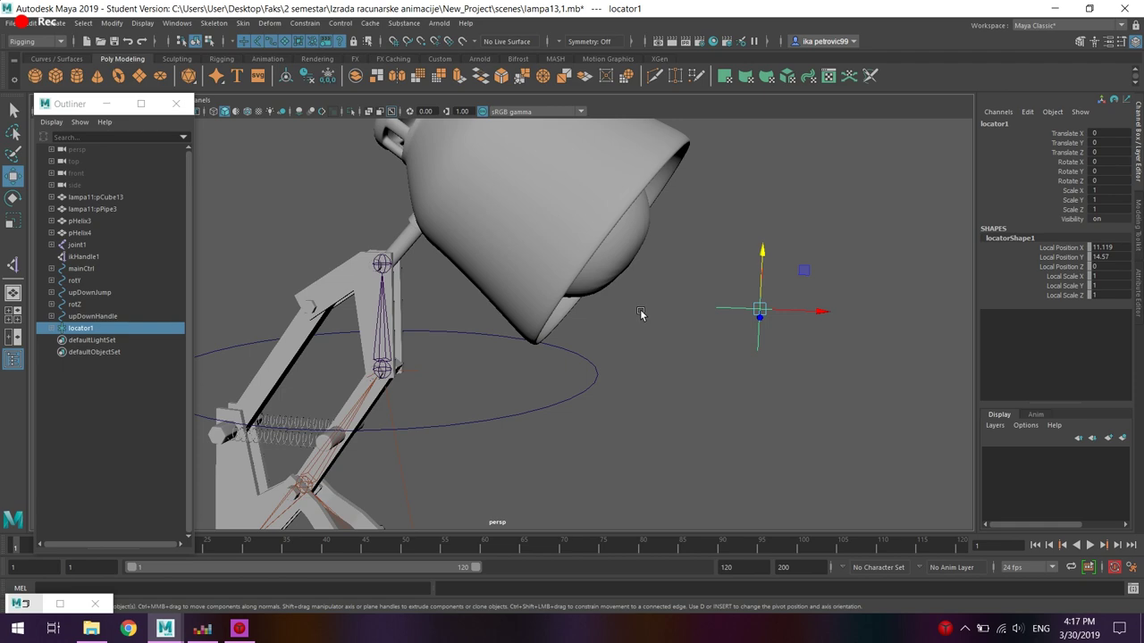
pyautogui.click(382, 263)
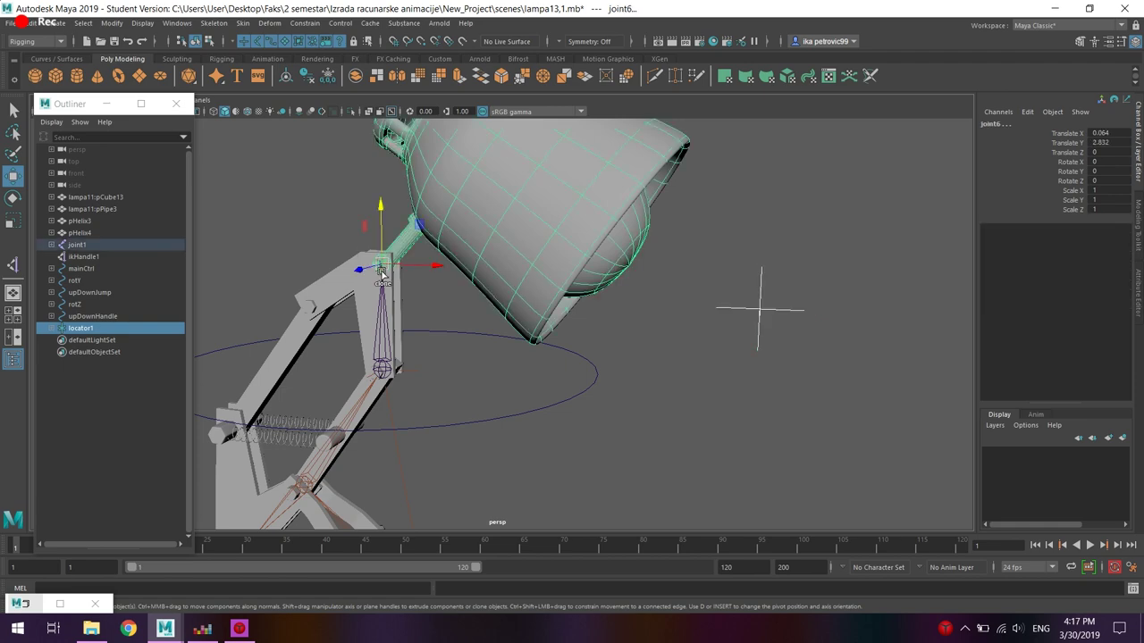
pyautogui.click(315, 24)
pyautogui.click(421, 101)
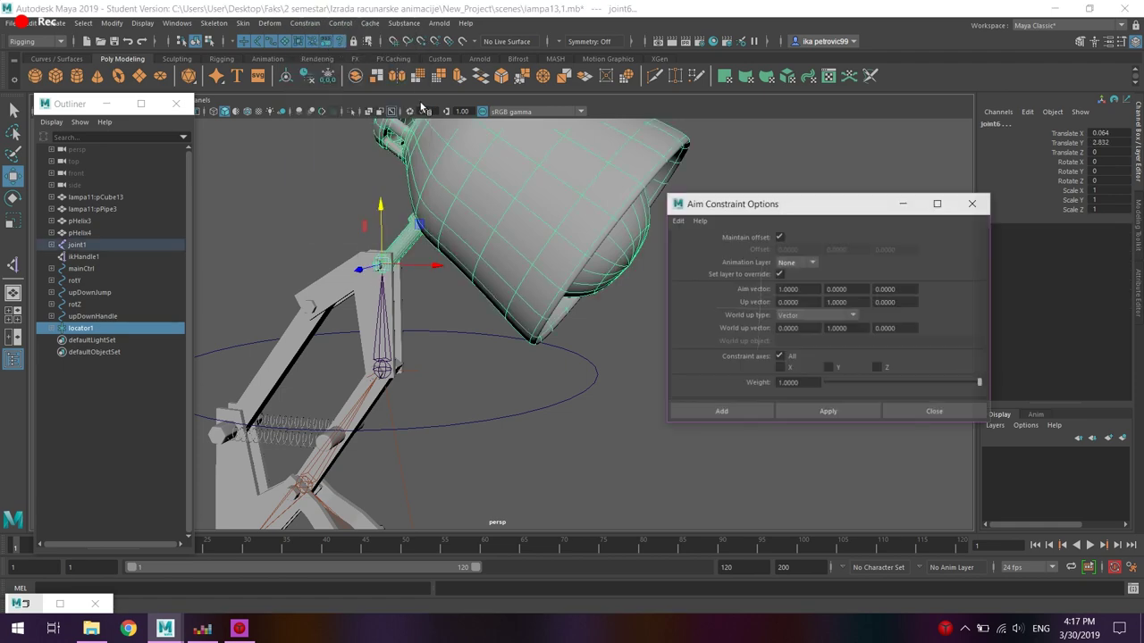
pyautogui.click(851, 417)
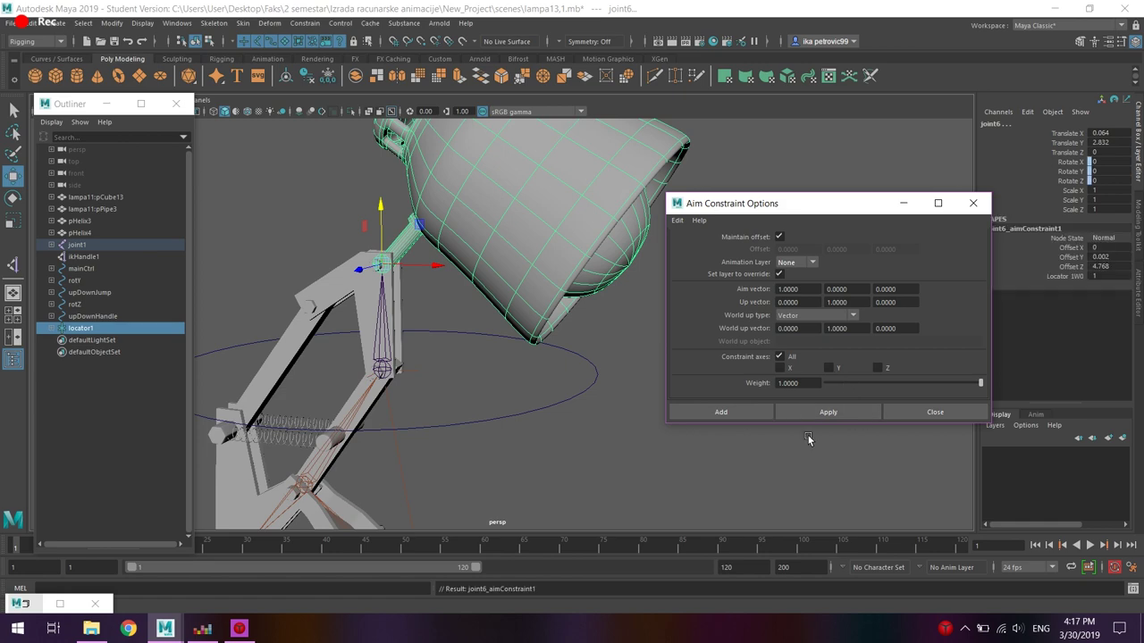
# - Move locator1 up and sideways to test the head's aim, then undo both moves
pyautogui.click(774, 315)
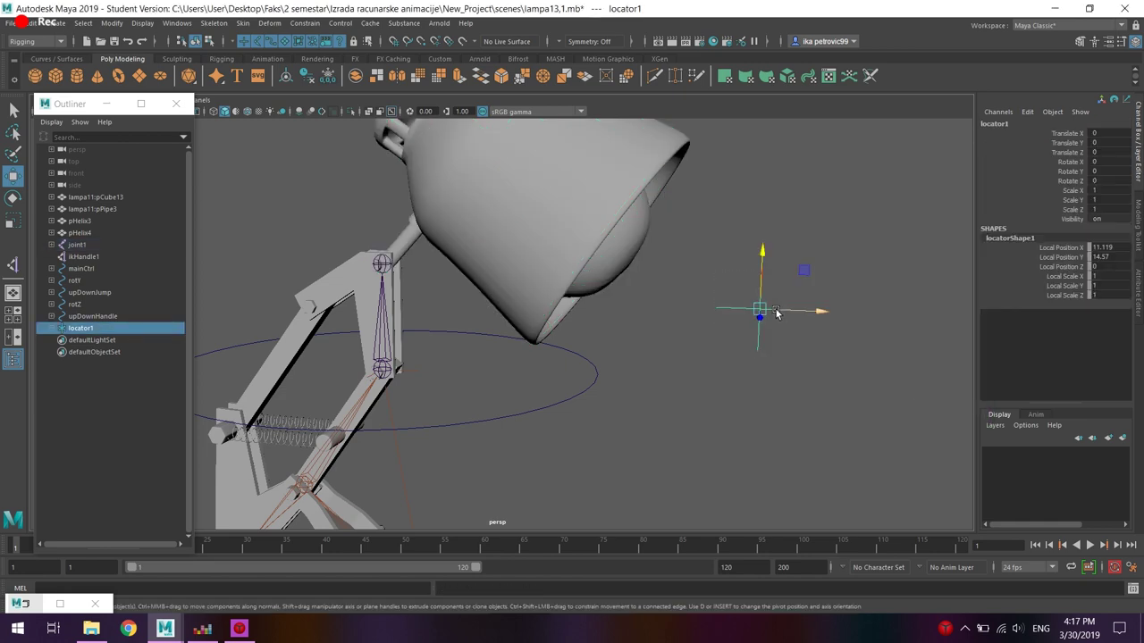
pyautogui.moveTo(755, 268)
pyautogui.mouseDown()
pyautogui.moveTo(753, 163)
pyautogui.moveTo(740, 376)
pyautogui.mouseUp()
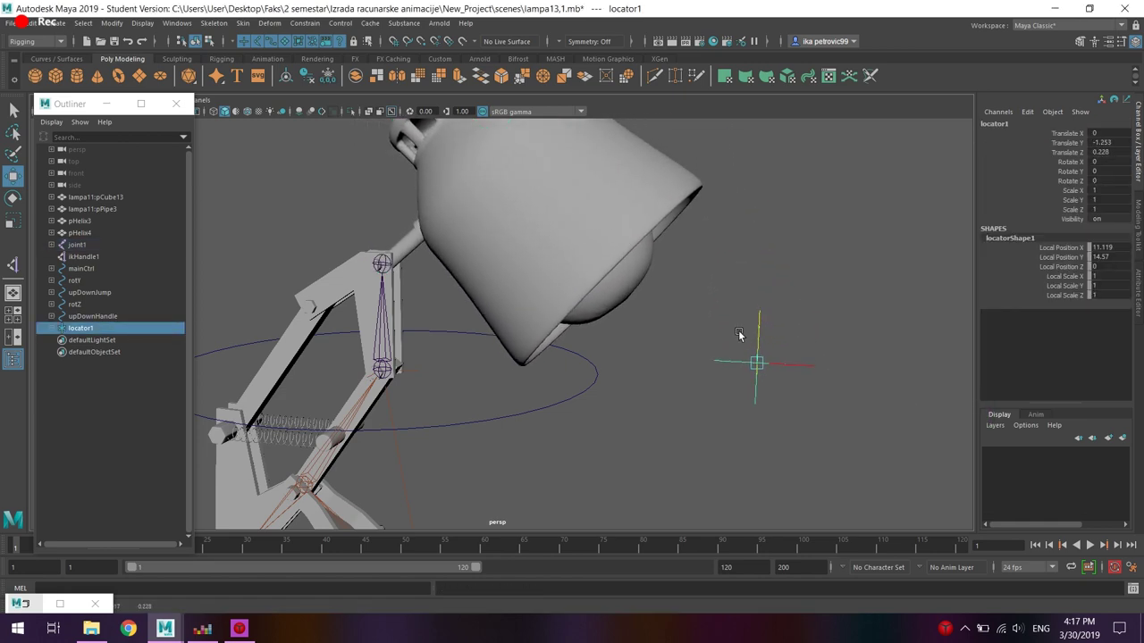
pyautogui.moveTo(810, 413); pyautogui.dragTo(863, 386)
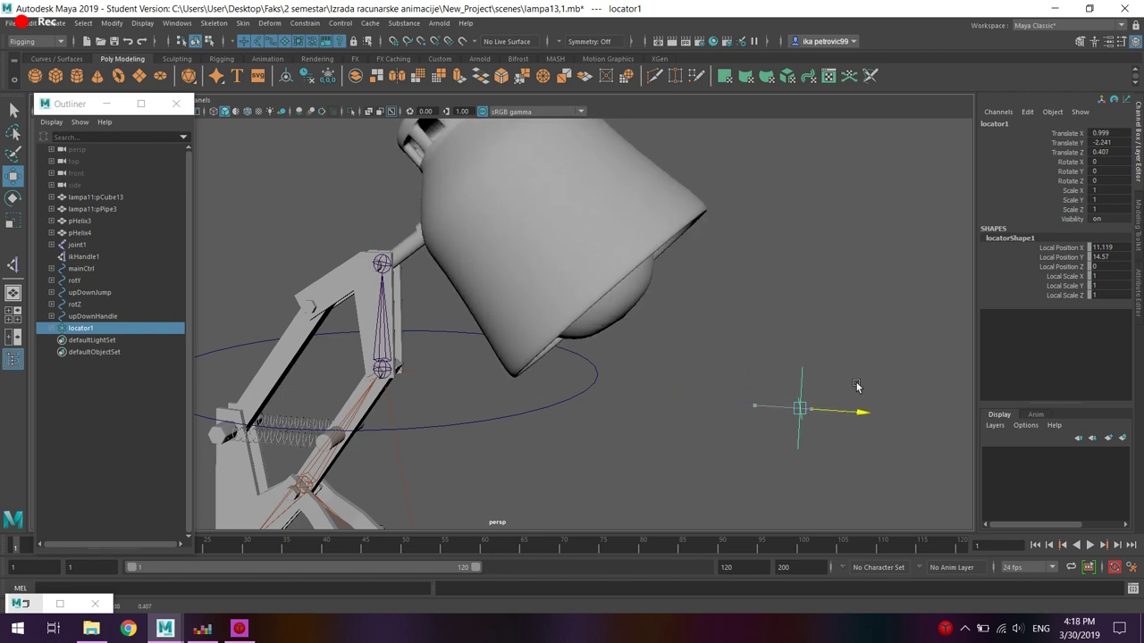
pyautogui.scroll(-2, 839, 375)
pyautogui.hotkey('ctrl', 'z')
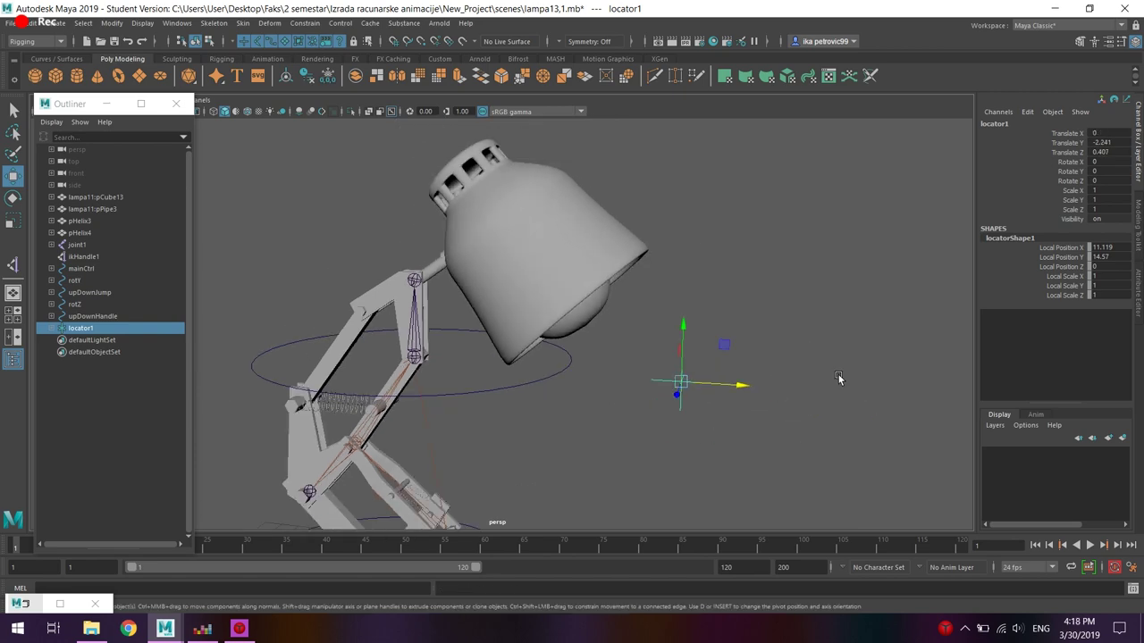
pyautogui.hotkey('ctrl', 'z')
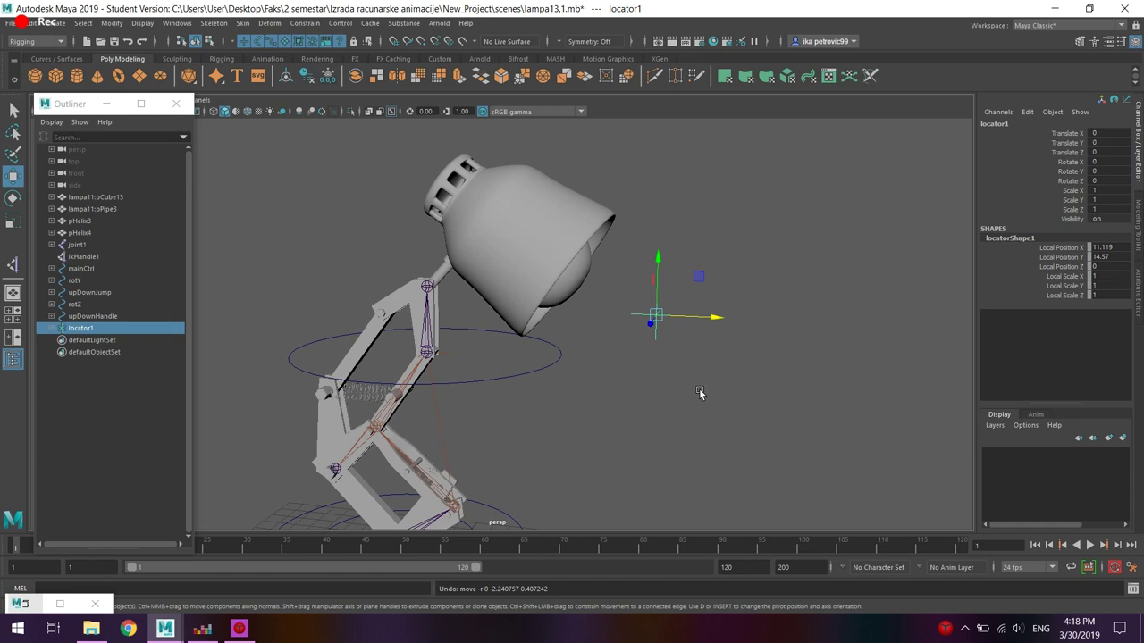
pyautogui.moveTo(700, 393)
pyautogui.keyDown('alt'); pyautogui.mouseDown()
pyautogui.moveTo(603, 406)
pyautogui.moveTo(636, 307)
pyautogui.moveTo(642, 219)
pyautogui.mouseUp(); pyautogui.keyUp('alt')
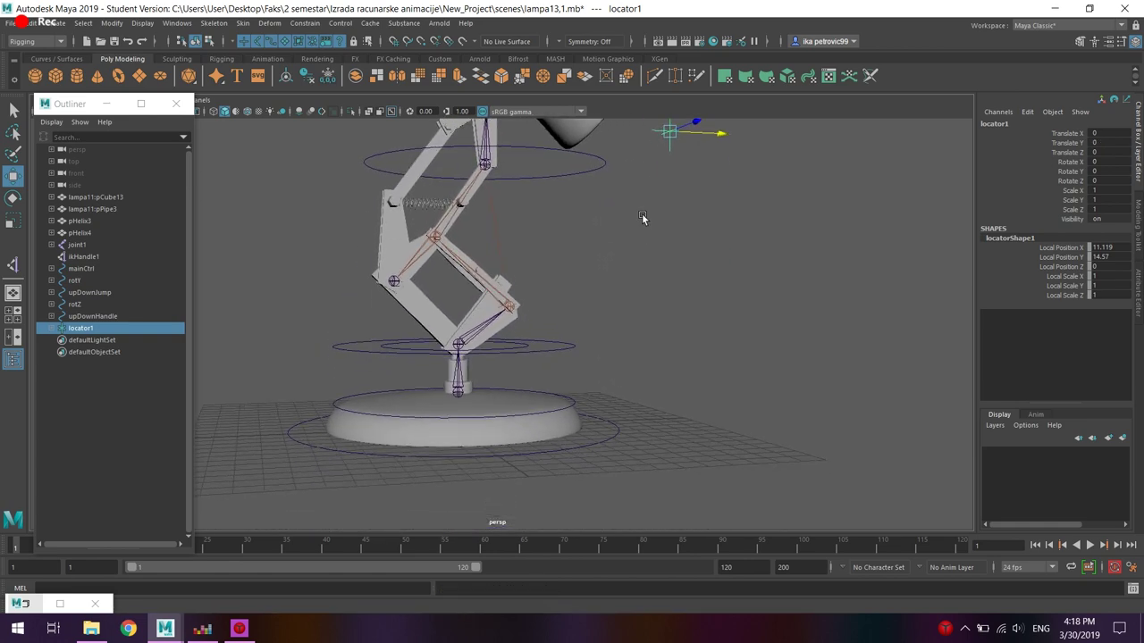
# - Orient-constrain joint1 to the rotY base control with maintain offset
pyautogui.scroll(3, 676, 391)
pyautogui.scroll(2, 675, 395)
pyautogui.scroll(3, 700, 316)
pyautogui.scroll(2, 708, 288)
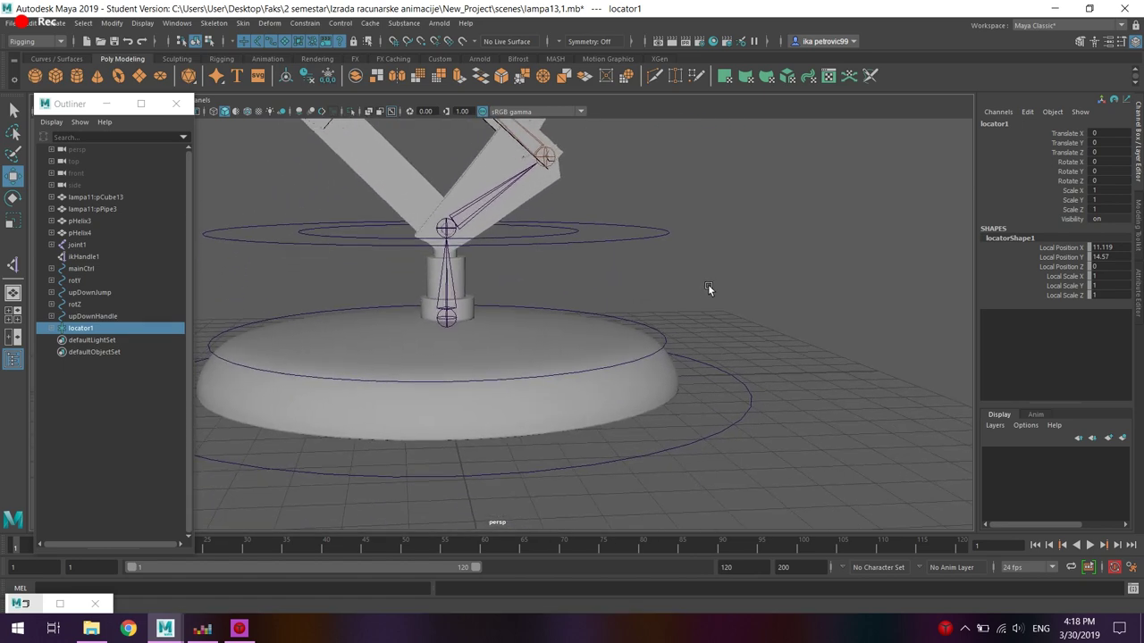
pyautogui.keyDown('alt'); pyautogui.moveTo(748, 327); pyautogui.dragTo(754, 327); pyautogui.keyUp('alt')
pyautogui.click(663, 336)
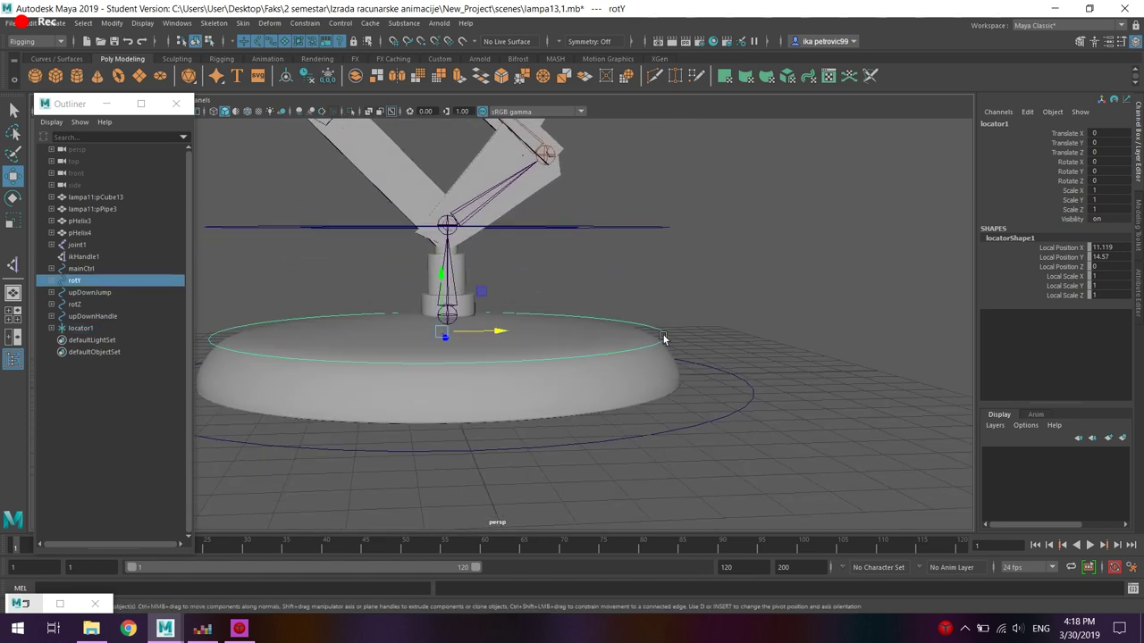
pyautogui.keyDown('shift'); pyautogui.click(448, 316); pyautogui.keyUp('shift')
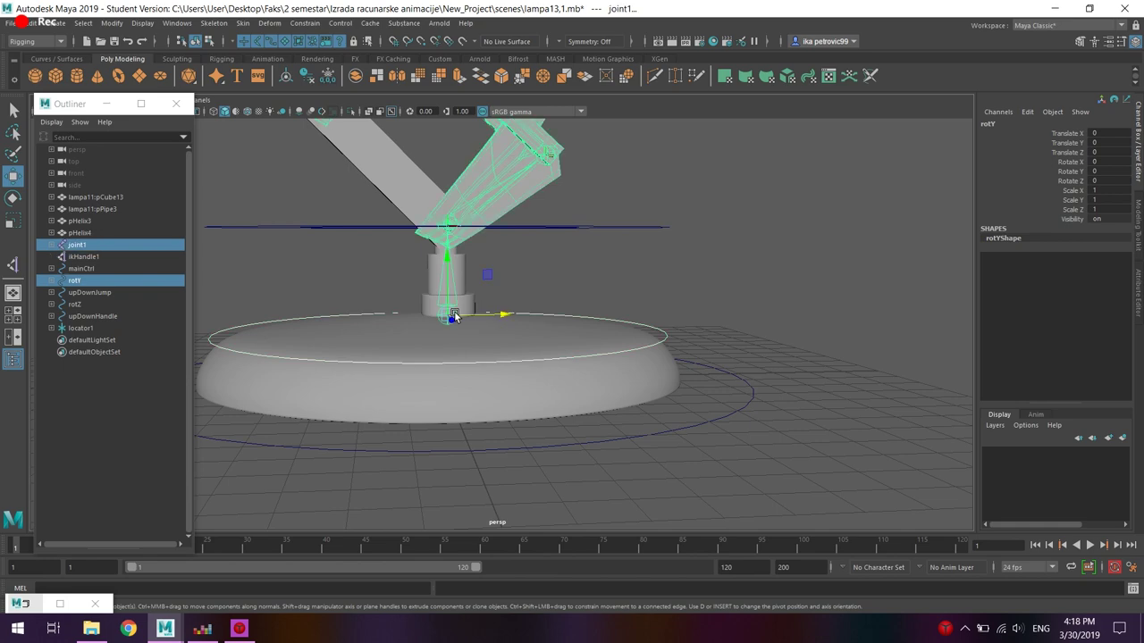
pyautogui.click(304, 22)
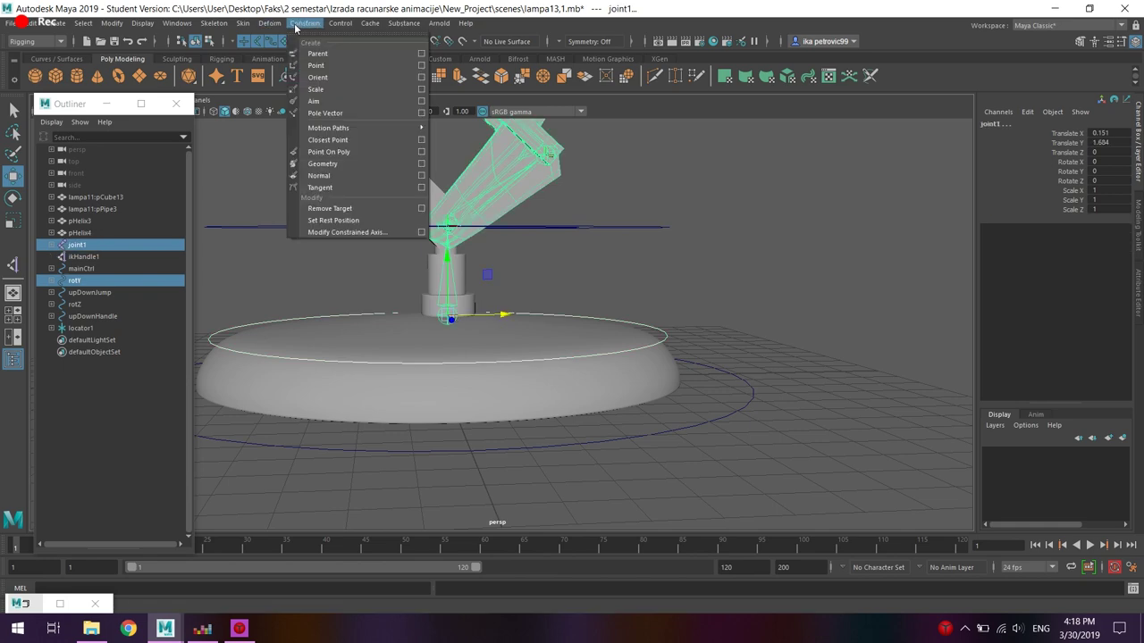
pyautogui.click(422, 78)
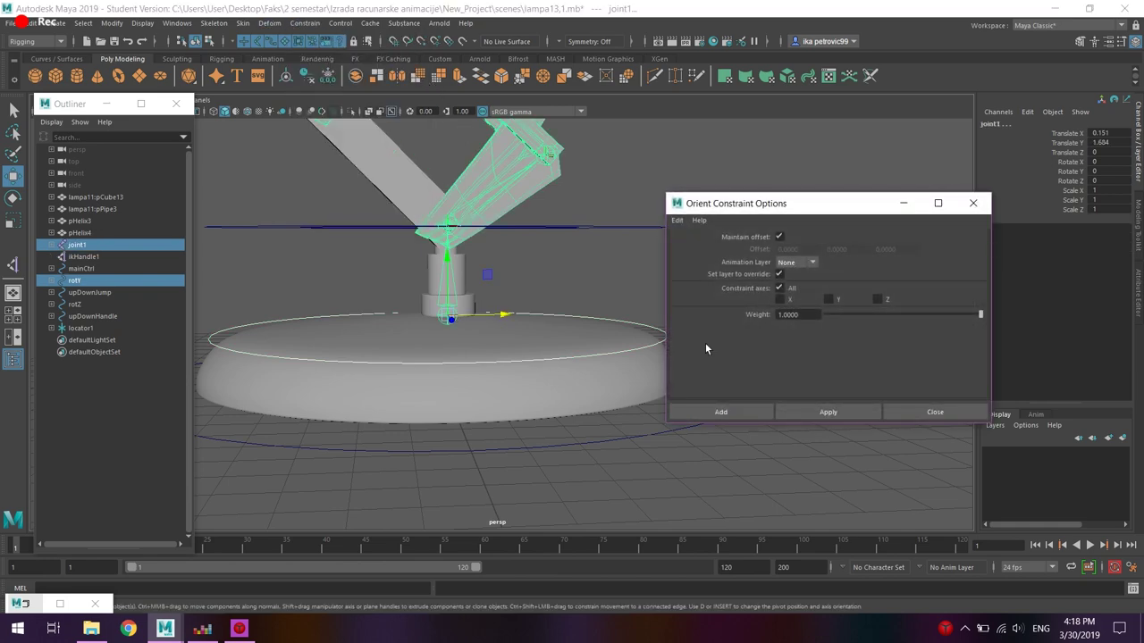
pyautogui.click(827, 412)
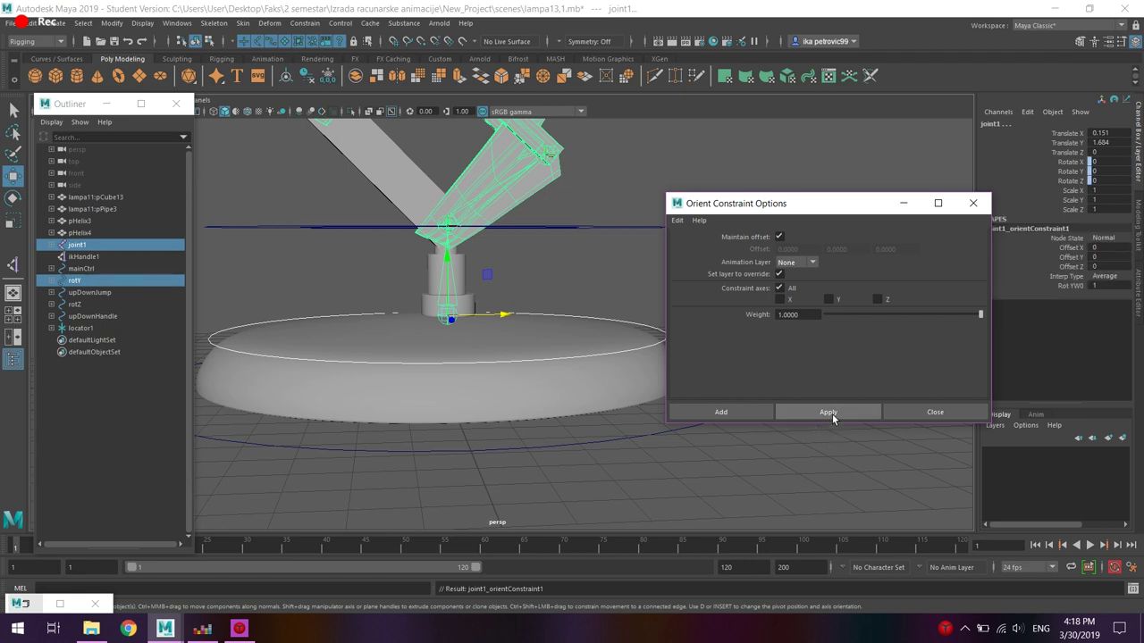
# - Rotate rotY to test the lamp's swivel, then undo the rotation
pyautogui.click(736, 305)
pyautogui.click(667, 334)
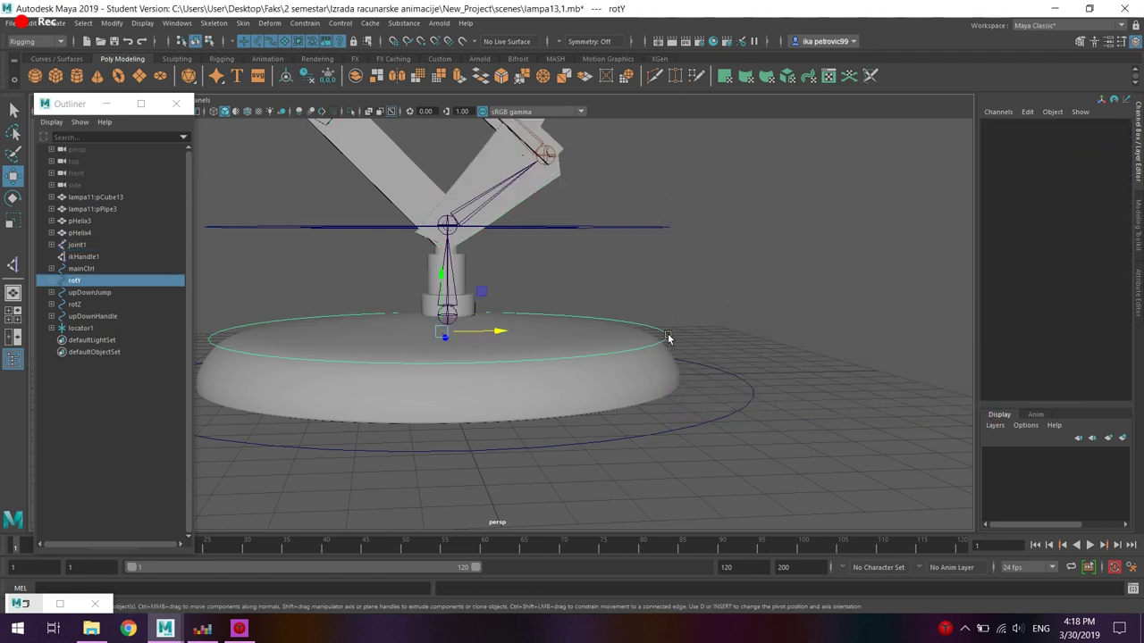
pyautogui.press('e')
pyautogui.moveTo(450, 339); pyautogui.dragTo(405, 336)
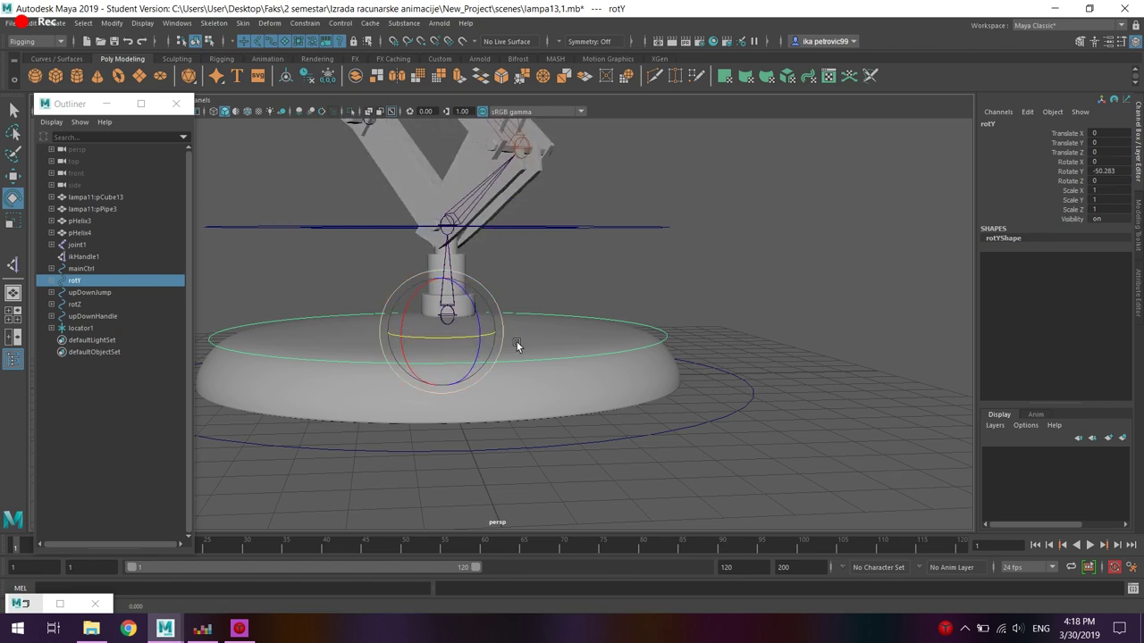
pyautogui.hotkey('ctrl', 'z')
pyautogui.moveTo(704, 303)
pyautogui.keyDown('alt'); pyautogui.mouseDown()
pyautogui.moveTo(687, 373)
pyautogui.moveTo(656, 387)
pyautogui.moveTo(741, 373)
pyautogui.mouseUp(); pyautogui.keyUp('alt')
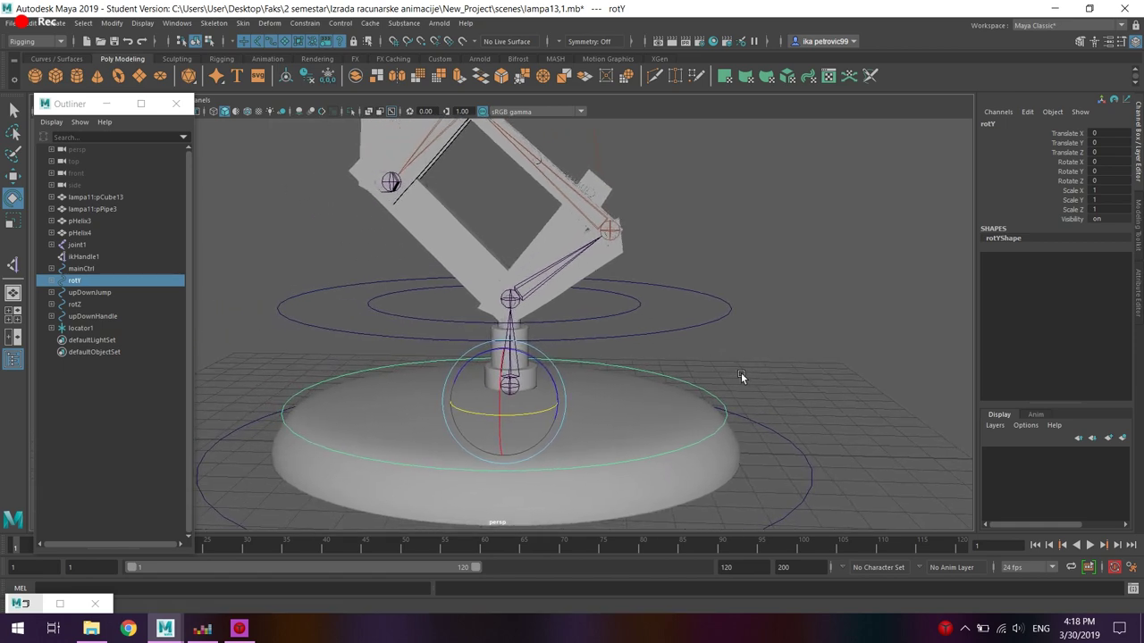
# - Orient-constrain joint2 to the rotZ control with maintain offset, creating joint2_orientConstraint1
pyautogui.click(616, 314)
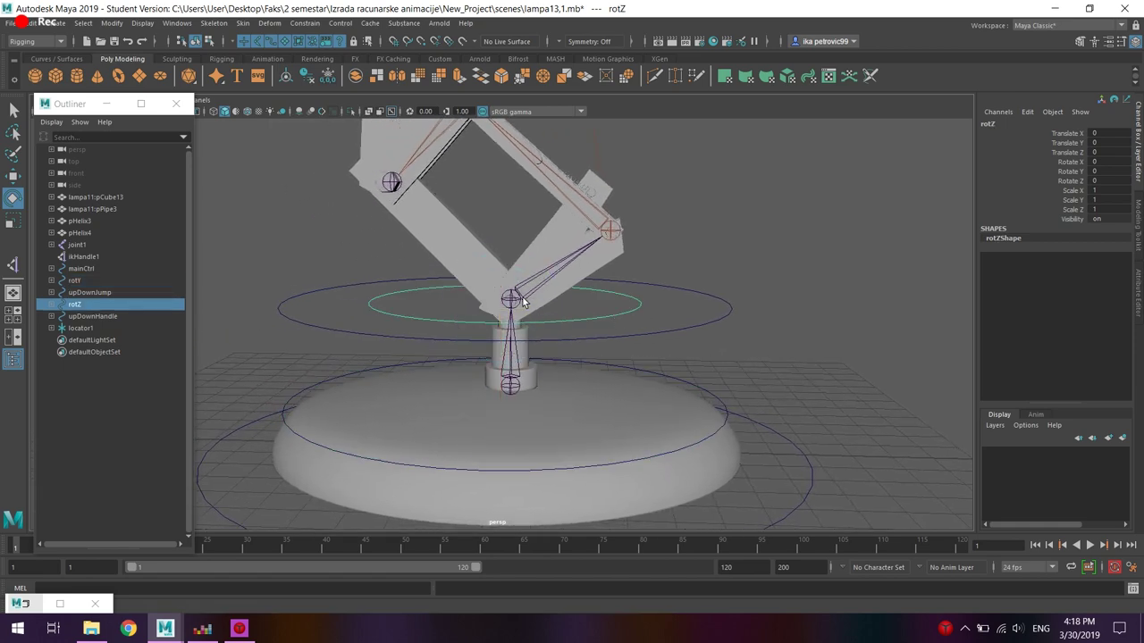
pyautogui.press('q')
pyautogui.click(512, 304)
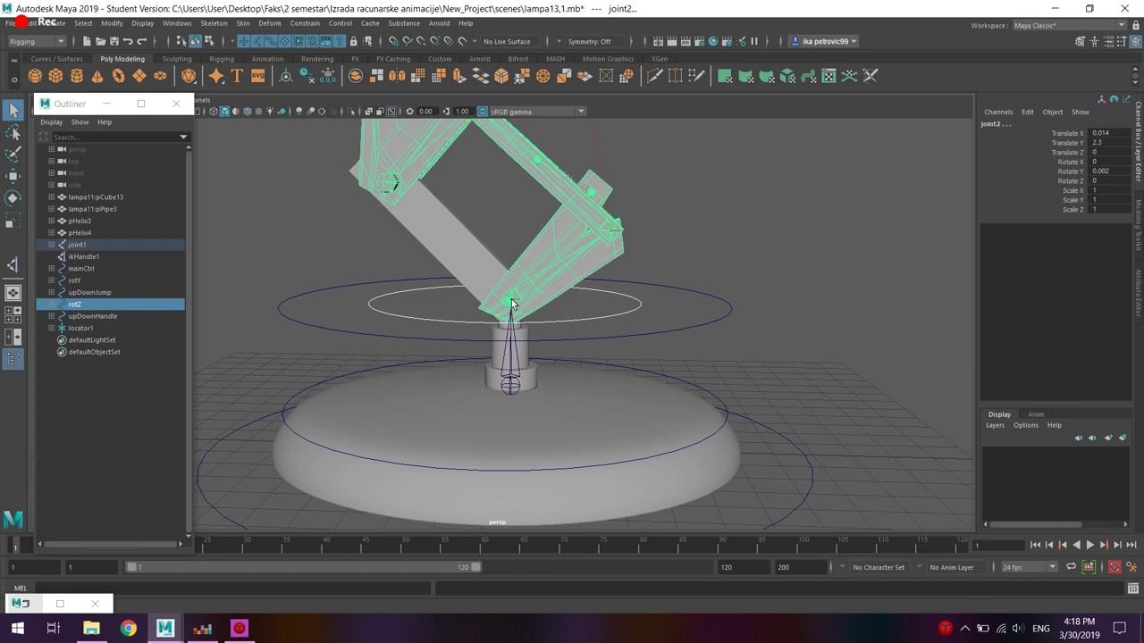
pyautogui.click(304, 23)
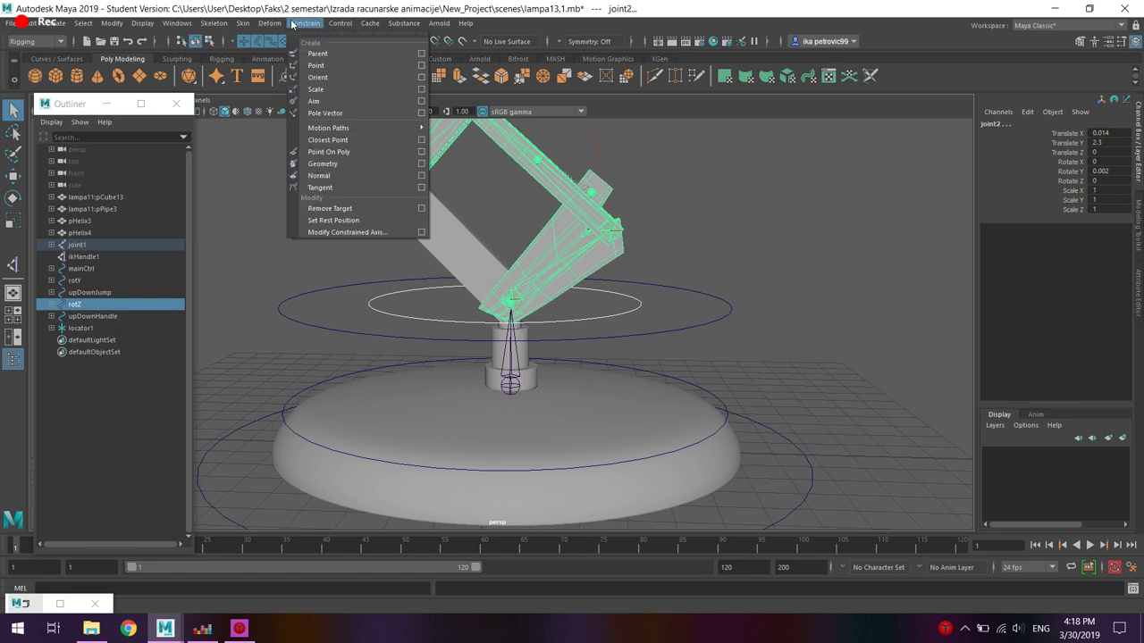
pyautogui.click(420, 78)
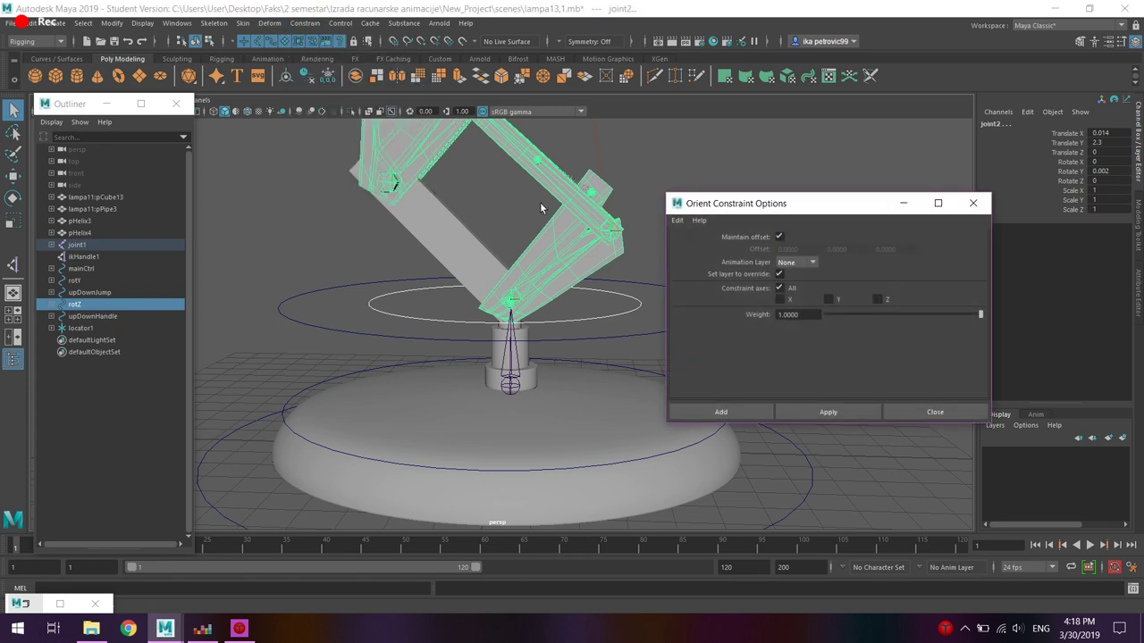
pyautogui.click(816, 414)
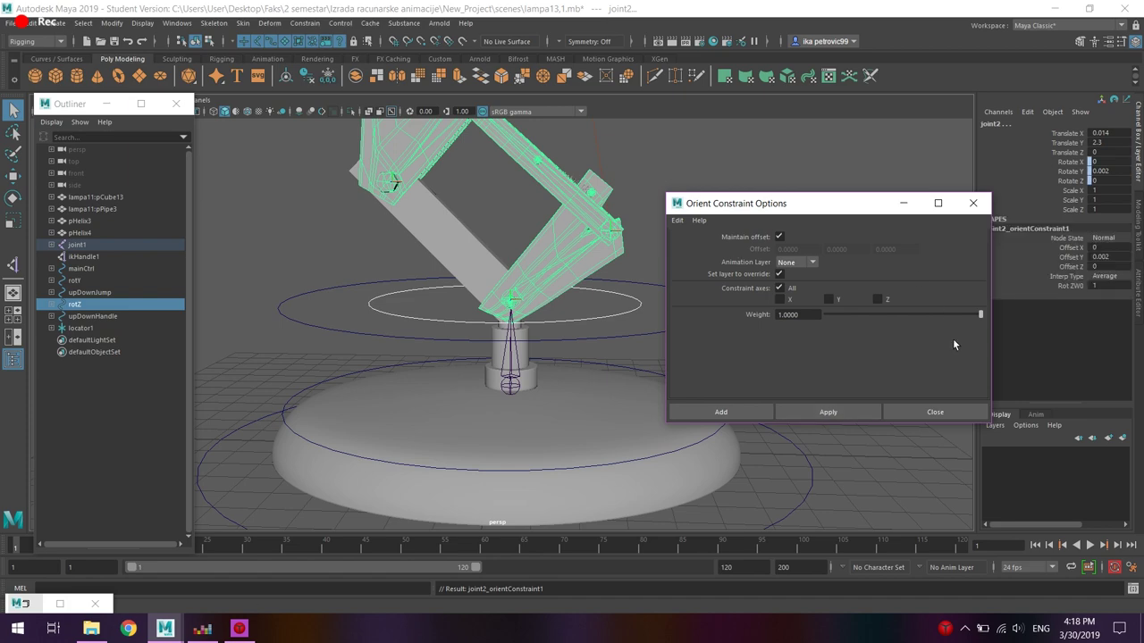
pyautogui.click(935, 412)
pyautogui.click(710, 234)
pyautogui.click(640, 306)
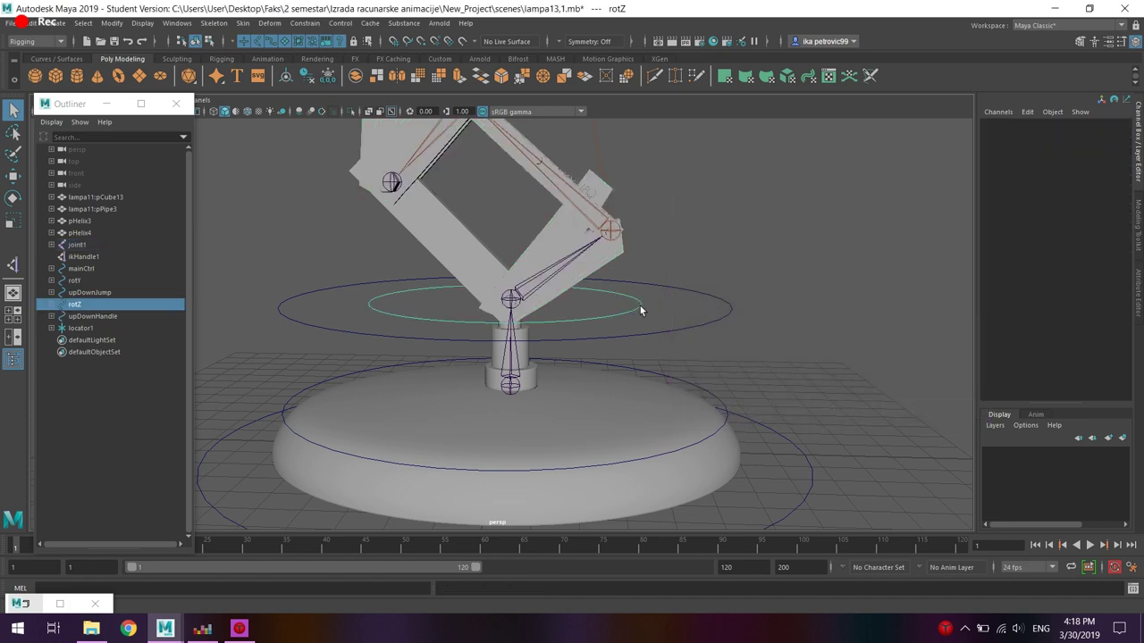
pyautogui.press('e')
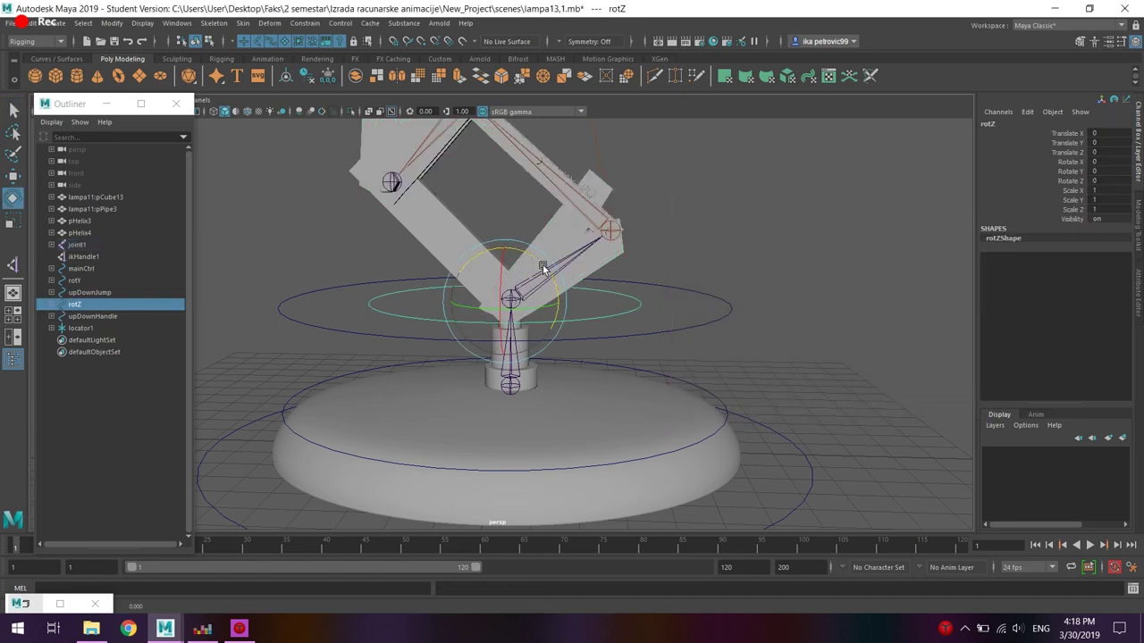
pyautogui.moveTo(544, 268); pyautogui.dragTo(565, 291)
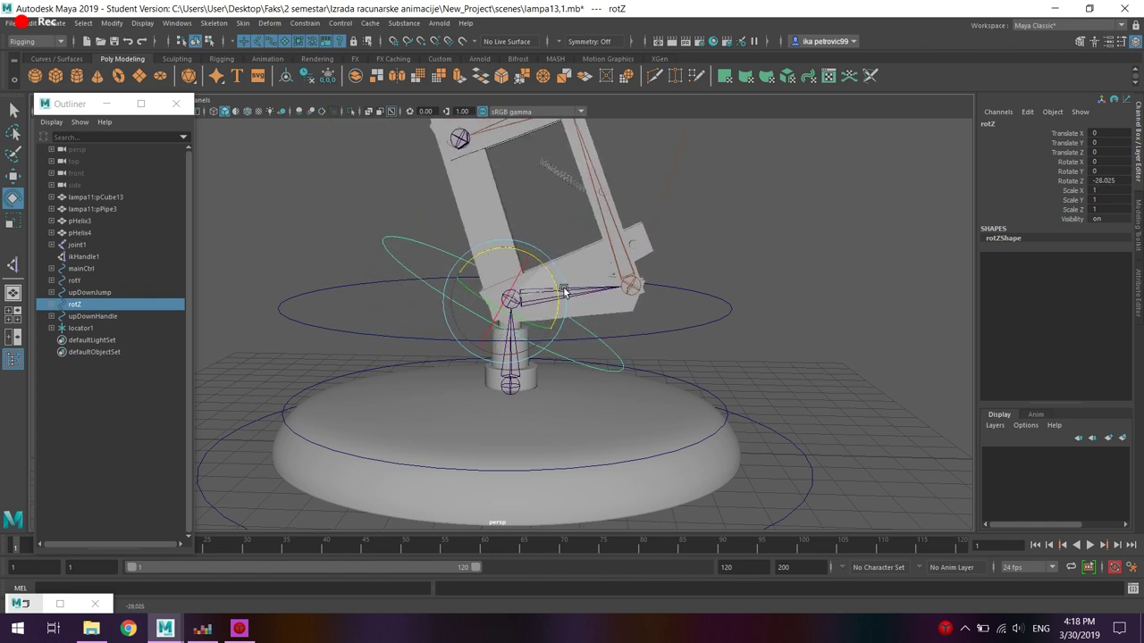
pyautogui.hotkey('ctrl', 'z')
pyautogui.hotkey('ctrl', 'z')
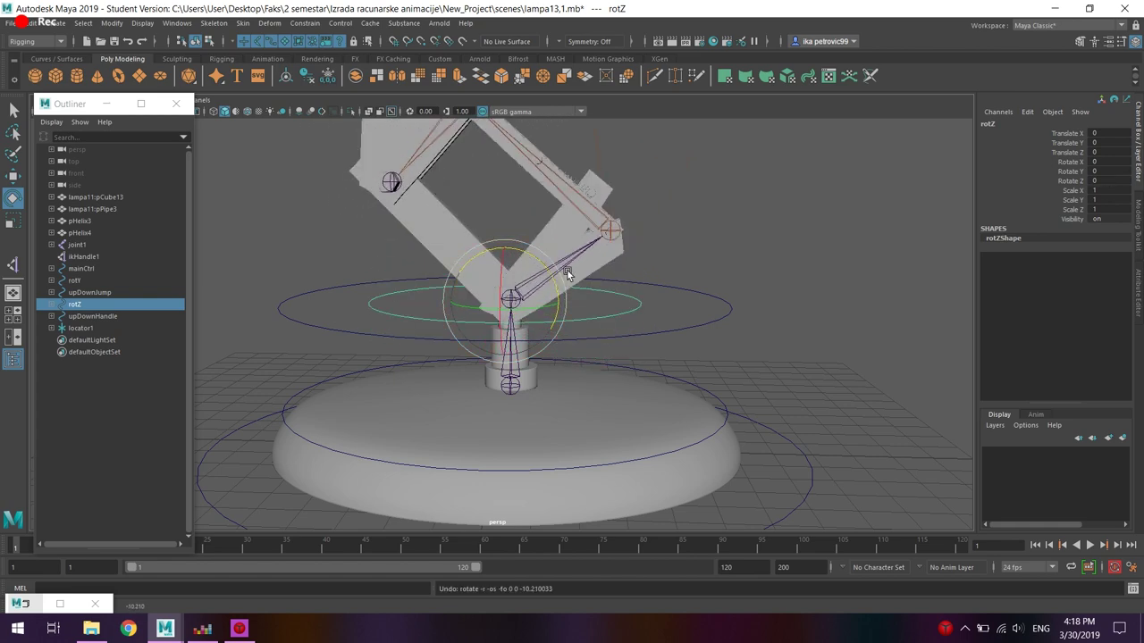
pyautogui.moveTo(568, 271)
pyautogui.keyDown('alt'); pyautogui.mouseDown()
pyautogui.moveTo(673, 271)
pyautogui.moveTo(714, 317)
pyautogui.mouseUp(); pyautogui.keyUp('alt')
pyautogui.scroll(-2, 714, 316)
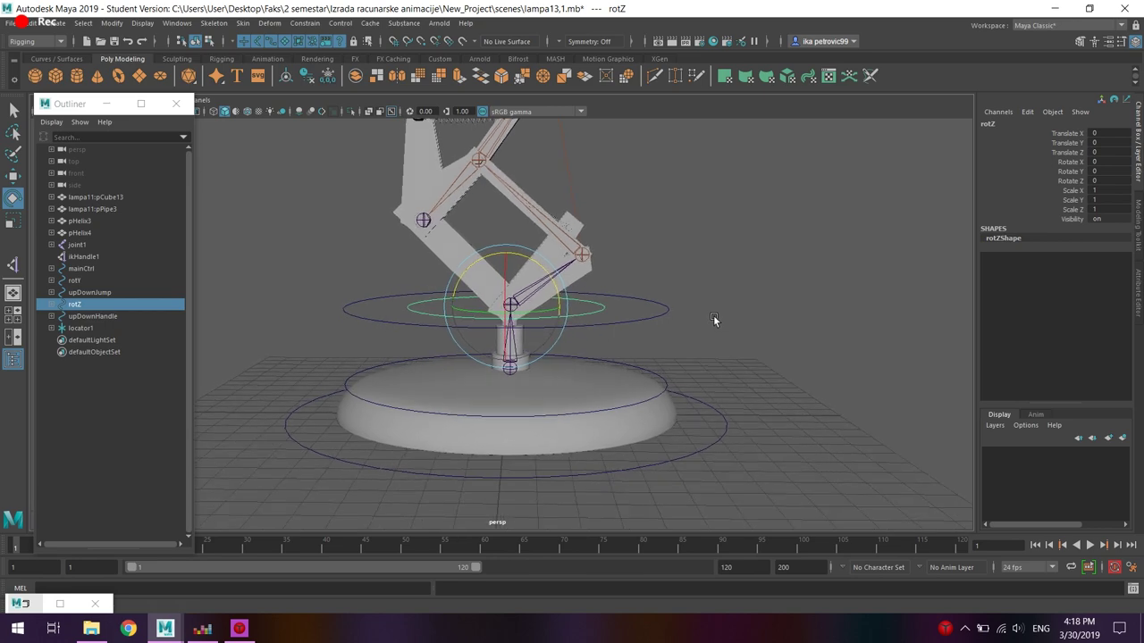
pyautogui.scroll(2, 713, 315)
pyautogui.scroll(2, 711, 315)
pyautogui.keyDown('alt'); pyautogui.moveTo(712, 319); pyautogui.dragTo(708, 384, button='middle'); pyautogui.keyUp('alt')
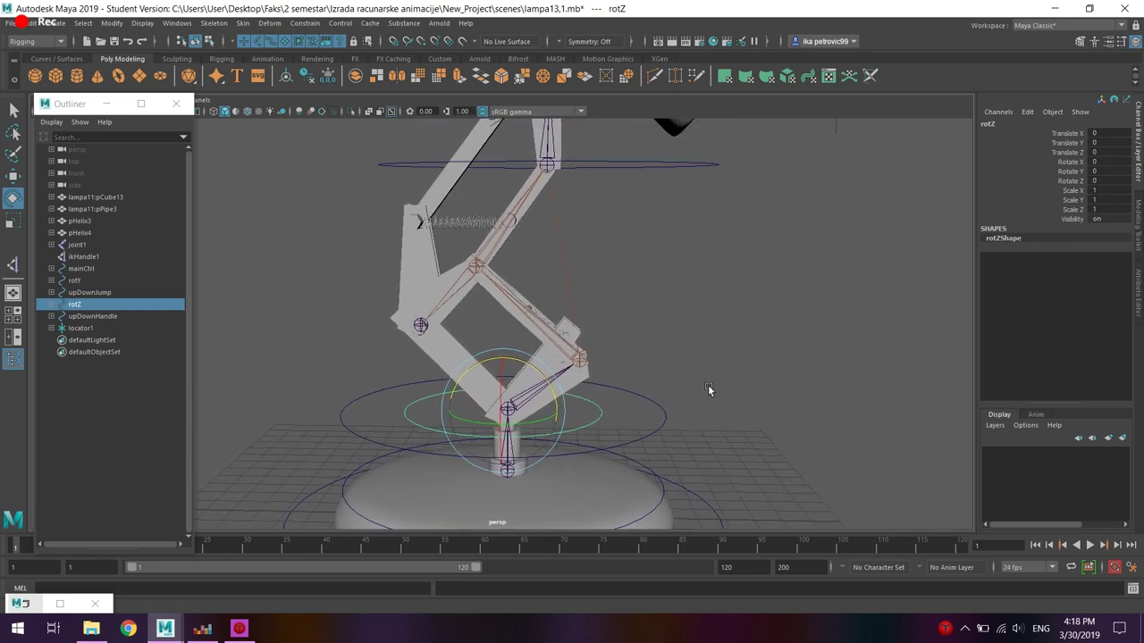
pyautogui.keyDown('alt'); pyautogui.moveTo(708, 384); pyautogui.dragTo(676, 354); pyautogui.keyUp('alt')
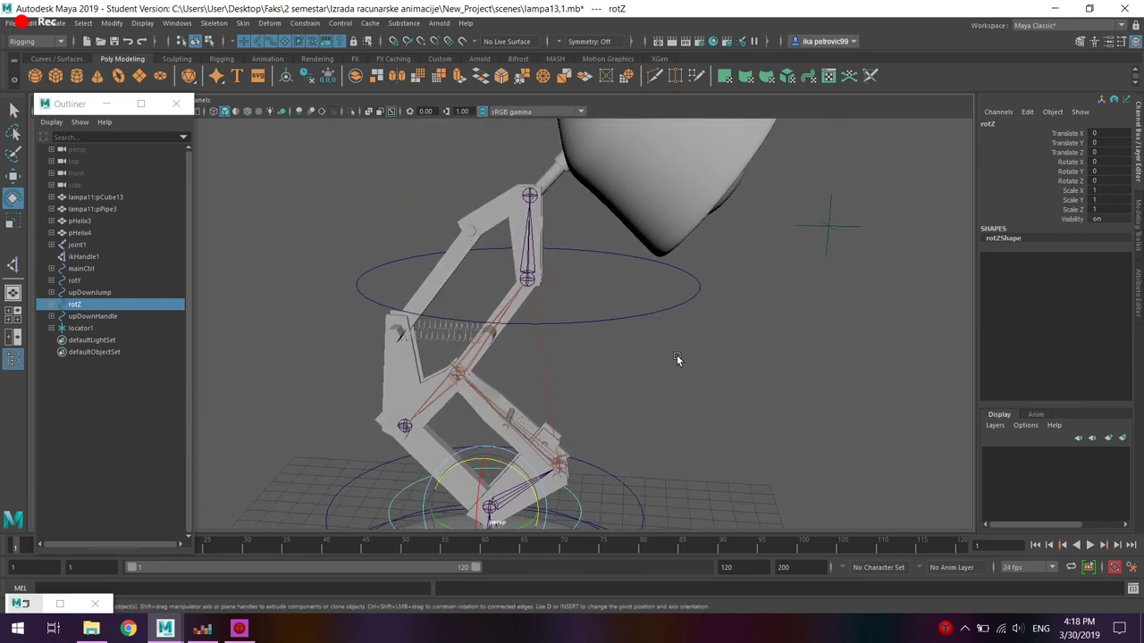
pyautogui.hotkey('ctrl', 'z')
pyautogui.hotkey('ctrl', 'z')
pyautogui.hotkey('ctrl', 'z')
pyautogui.hotkey('ctrl', 'z')
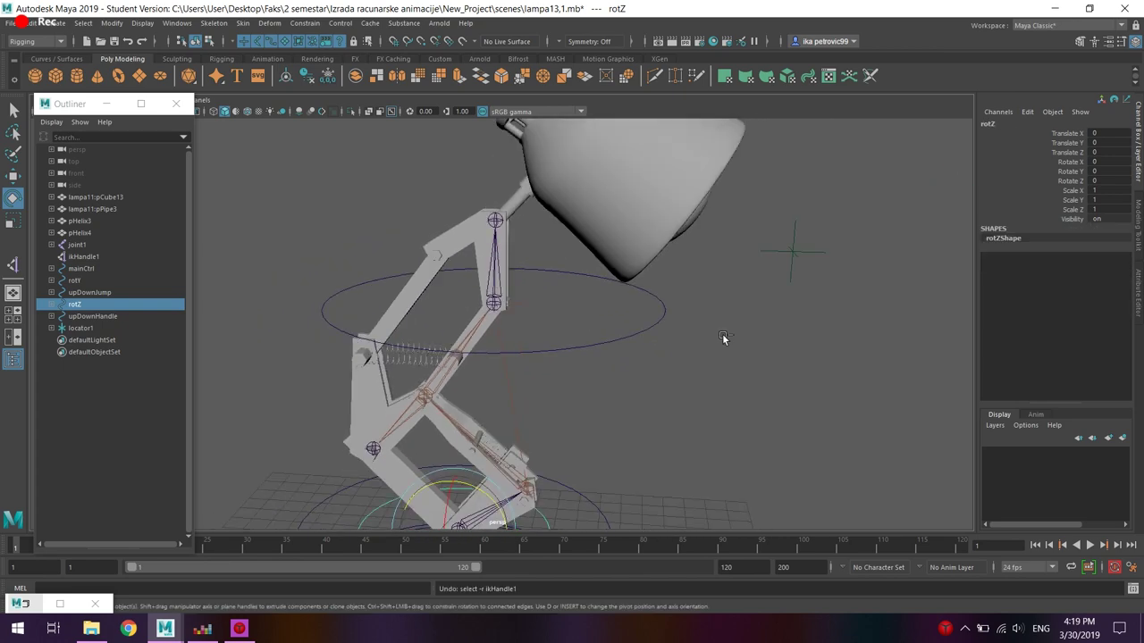
pyautogui.scroll(2, 659, 352)
pyautogui.scroll(2, 658, 352)
# - Parent-constrain ikHandle1 to the upDownHandle control
pyautogui.click(658, 350)
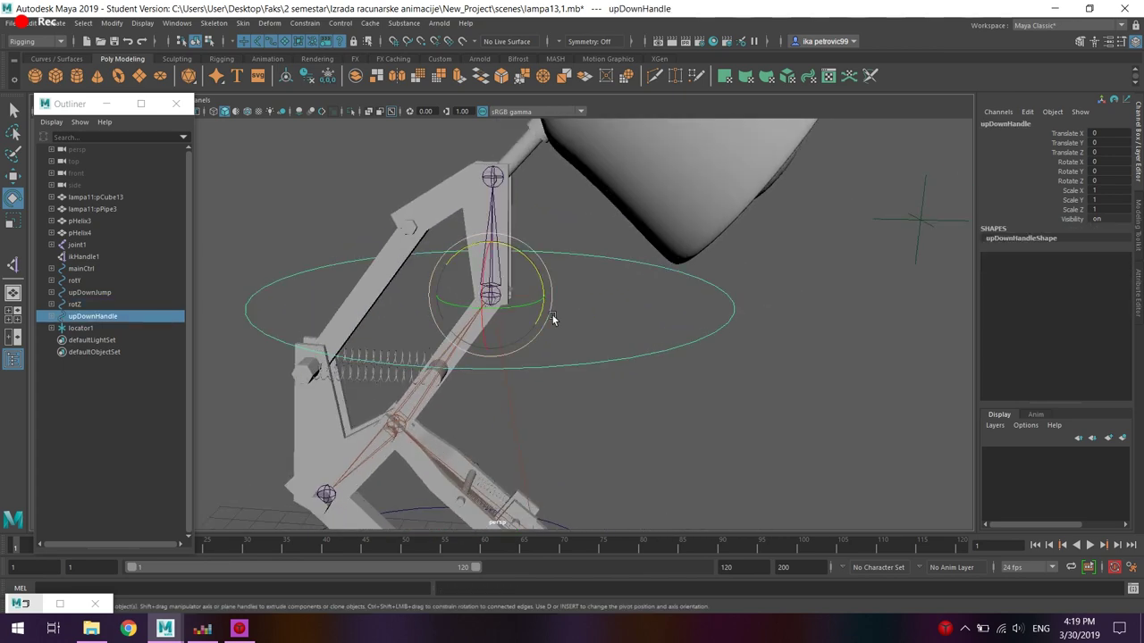
pyautogui.press('q')
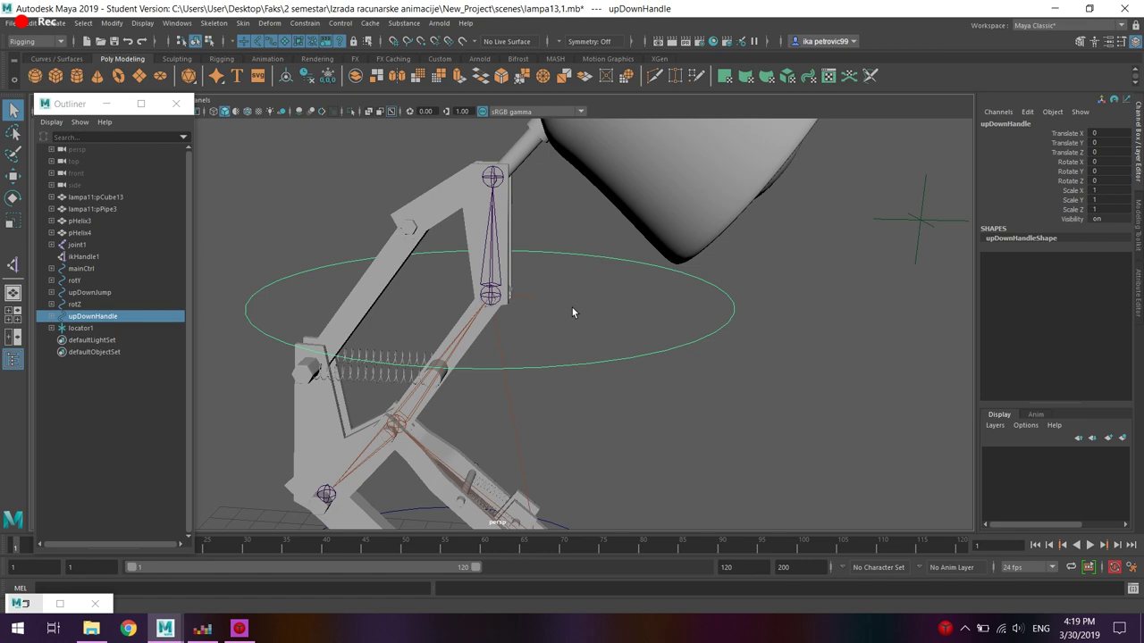
pyautogui.keyDown('shift'); pyautogui.click(522, 298); pyautogui.keyUp('shift')
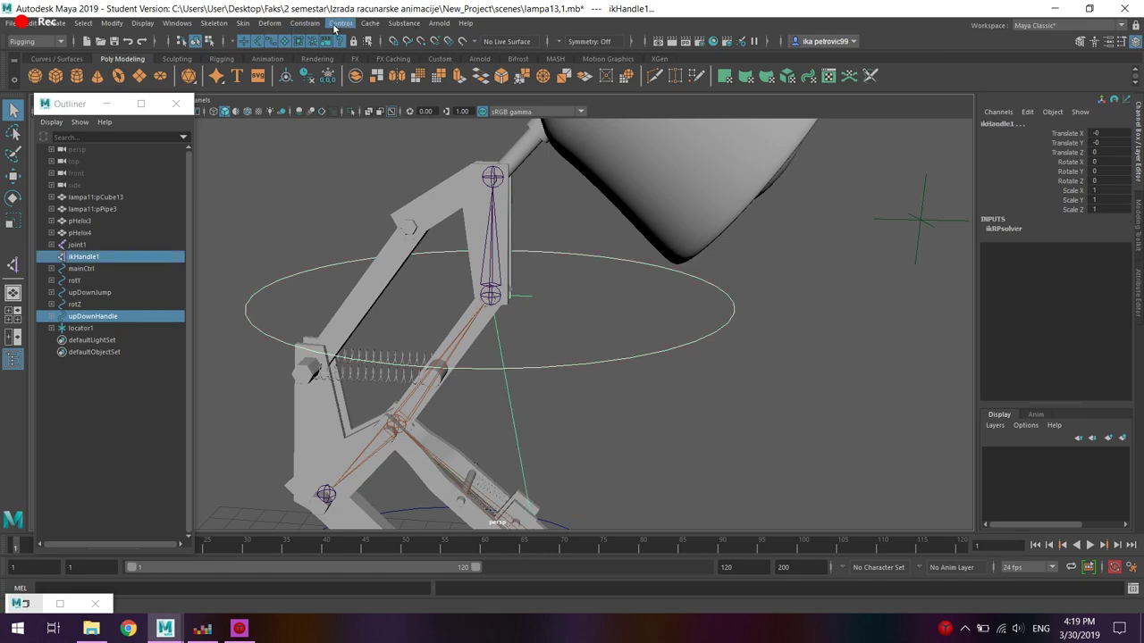
pyautogui.click(308, 23)
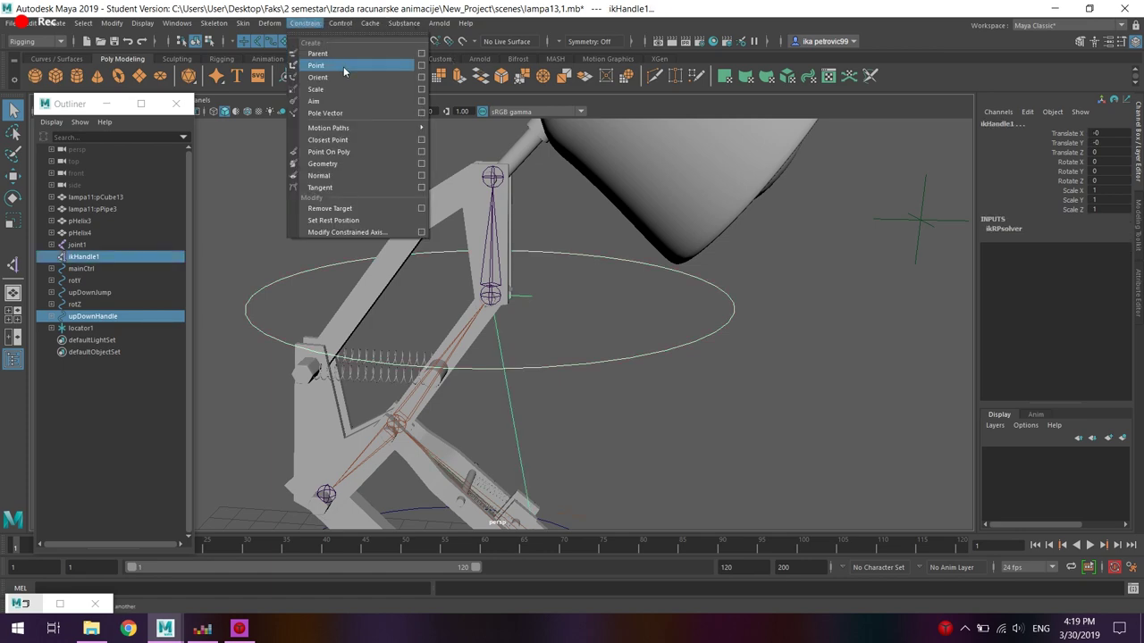
pyautogui.click(360, 54)
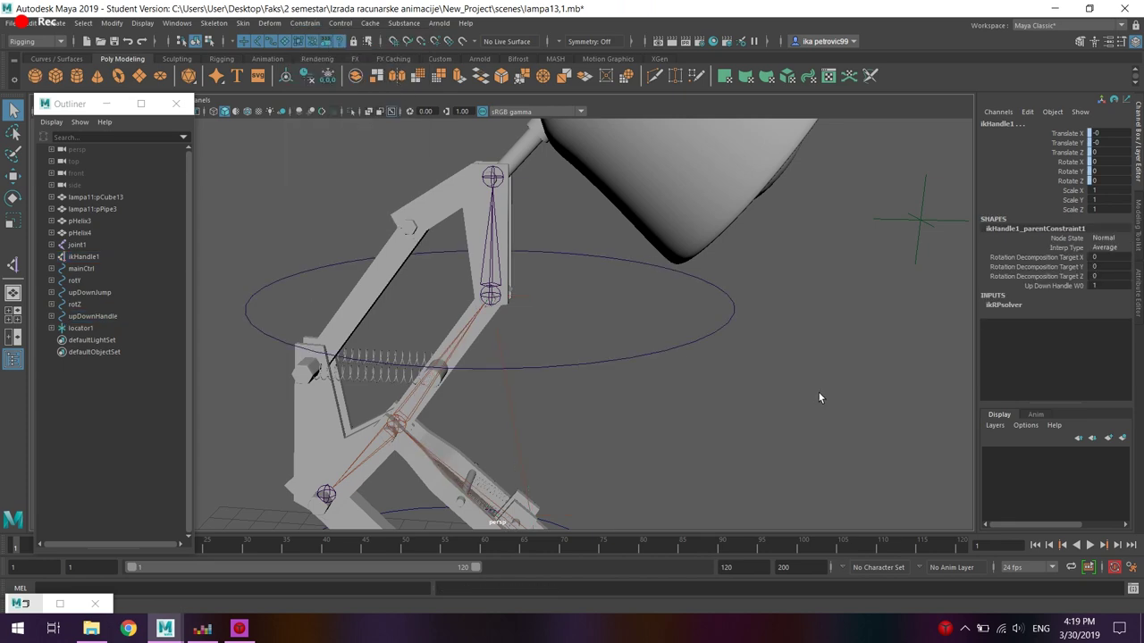
pyautogui.click(716, 365)
# - Pull upDownHandle down to test the arm bend, then undo the move
pyautogui.press('w')
pyautogui.moveTo(490, 246)
pyautogui.mouseDown()
pyautogui.moveTo(489, 321)
pyautogui.moveTo(501, 307)
pyautogui.mouseUp()
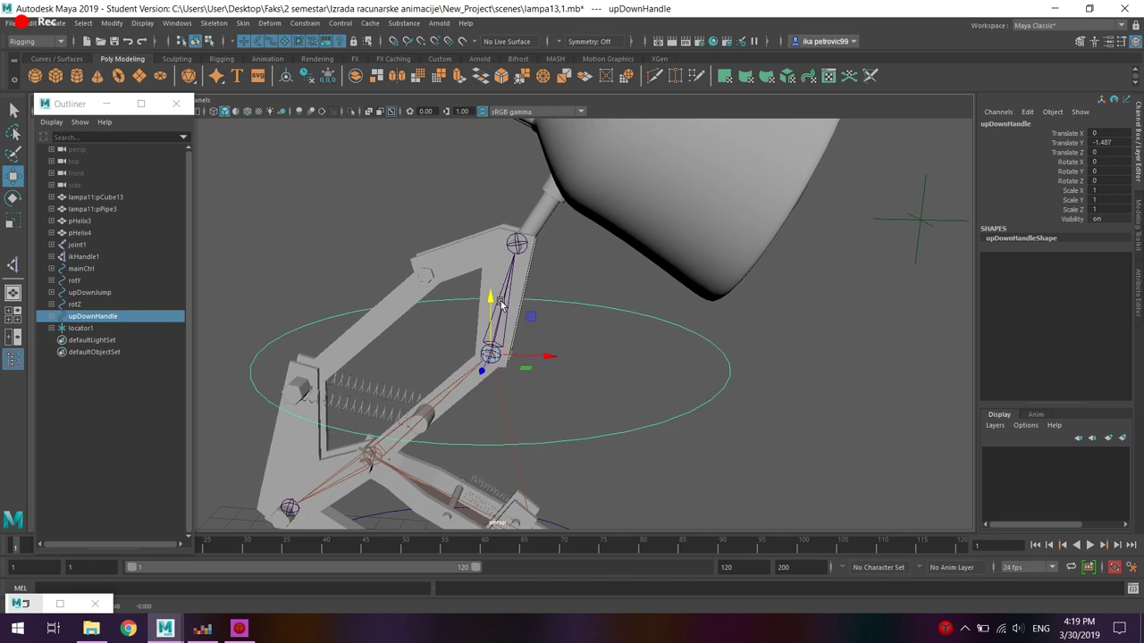
pyautogui.hotkey('ctrl', 'z')
pyautogui.keyDown('alt'); pyautogui.moveTo(604, 324); pyautogui.dragTo(643, 358); pyautogui.keyUp('alt')
pyautogui.keyDown('alt'); pyautogui.moveTo(644, 358); pyautogui.dragTo(649, 289, button='middle'); pyautogui.keyUp('alt')
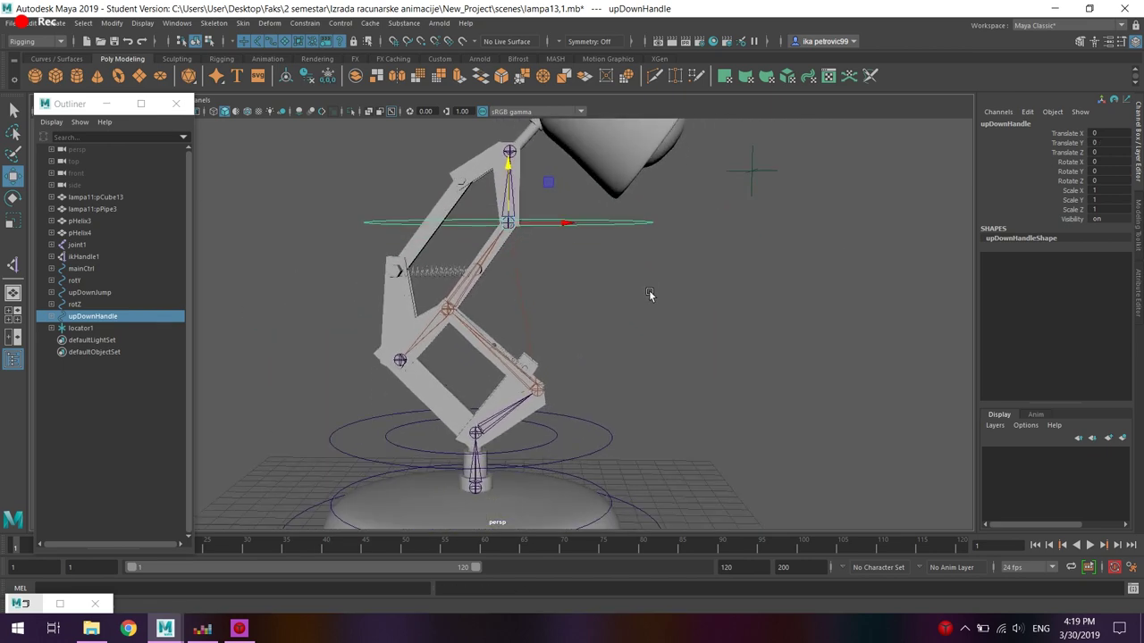
# - Turn rotY to test the base swivel, undo it, and select upDownHandle
pyautogui.click(601, 483)
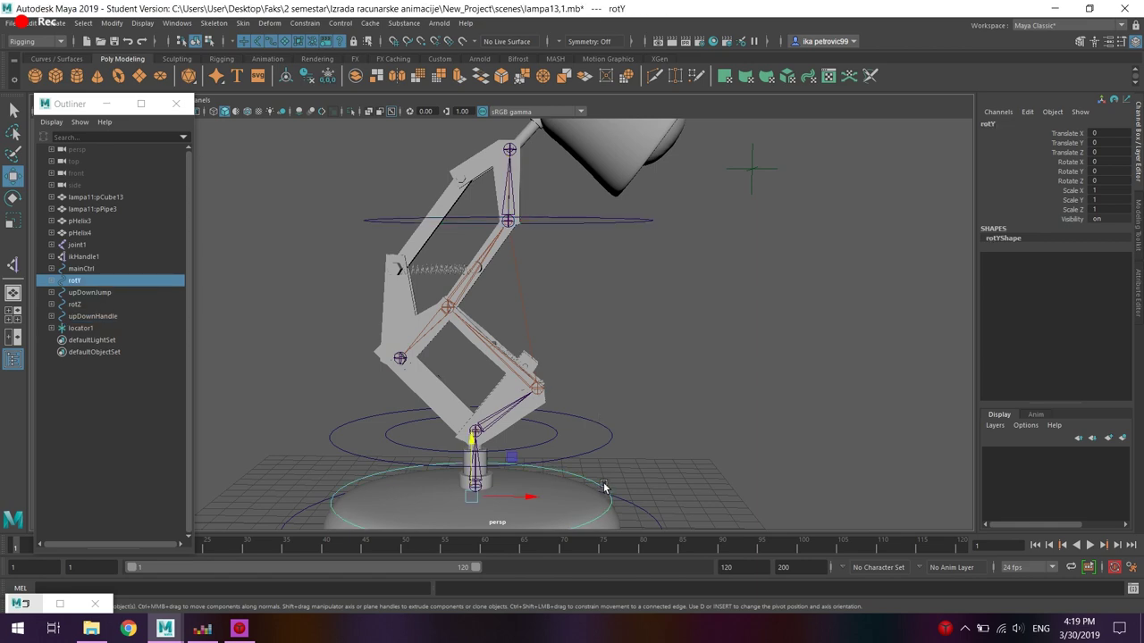
pyautogui.press('e')
pyautogui.moveTo(513, 509)
pyautogui.mouseDown()
pyautogui.moveTo(487, 514)
pyautogui.moveTo(480, 502)
pyautogui.moveTo(474, 513)
pyautogui.moveTo(503, 510)
pyautogui.mouseUp()
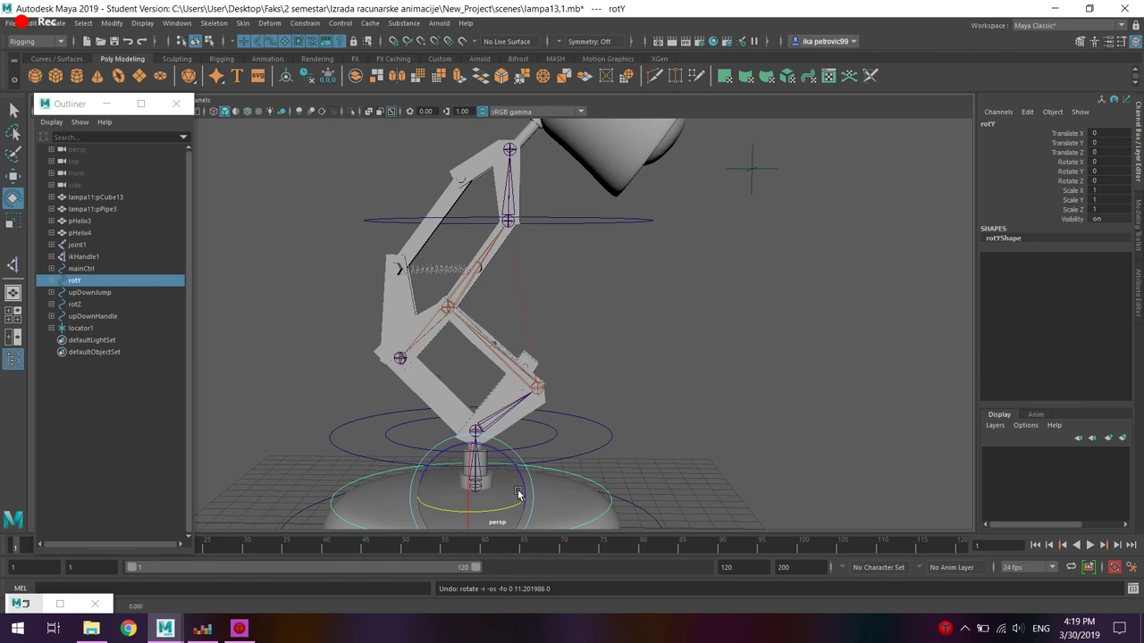
pyautogui.hotkey('ctrl', 'z')
pyautogui.click(650, 386)
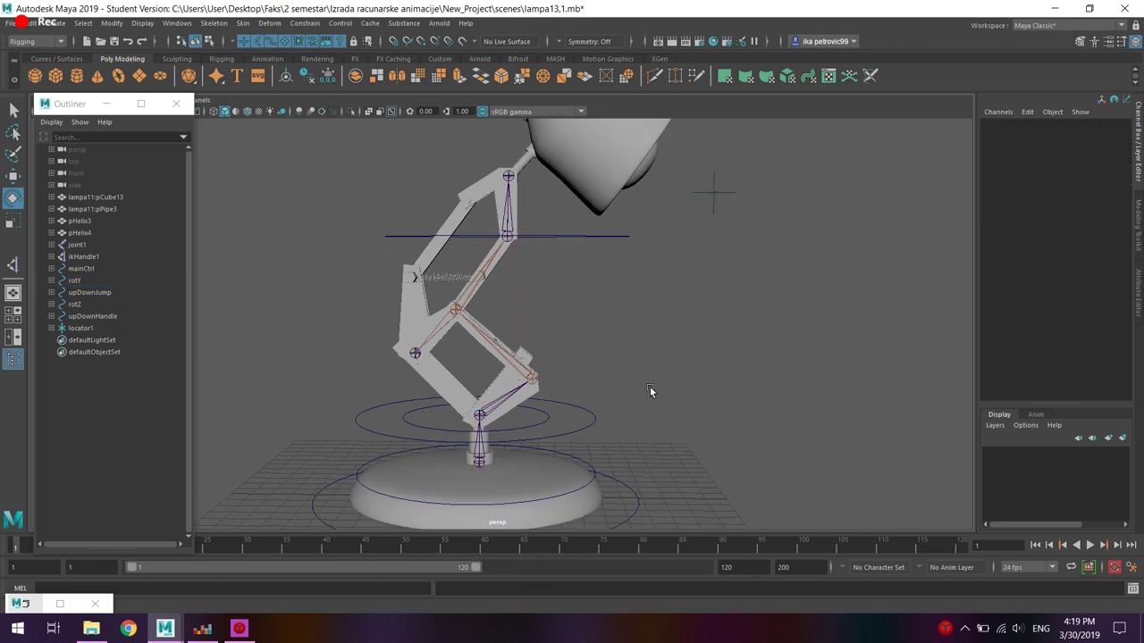
pyautogui.click(578, 239)
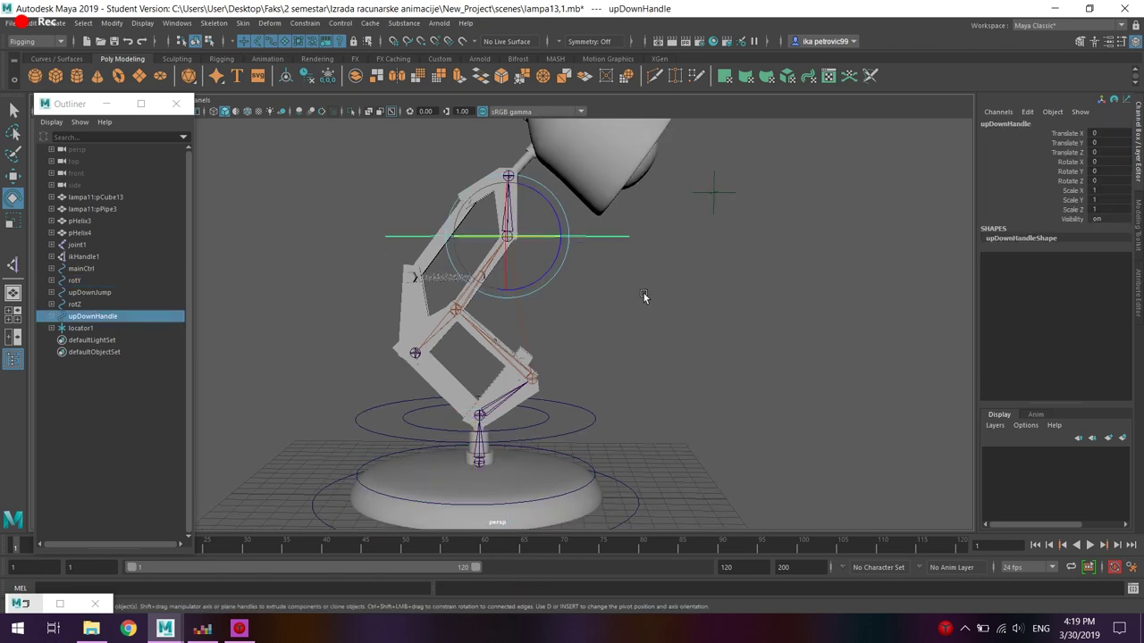
pyautogui.keyDown('alt'); pyautogui.moveTo(643, 296); pyautogui.dragTo(631, 304); pyautogui.keyUp('alt')
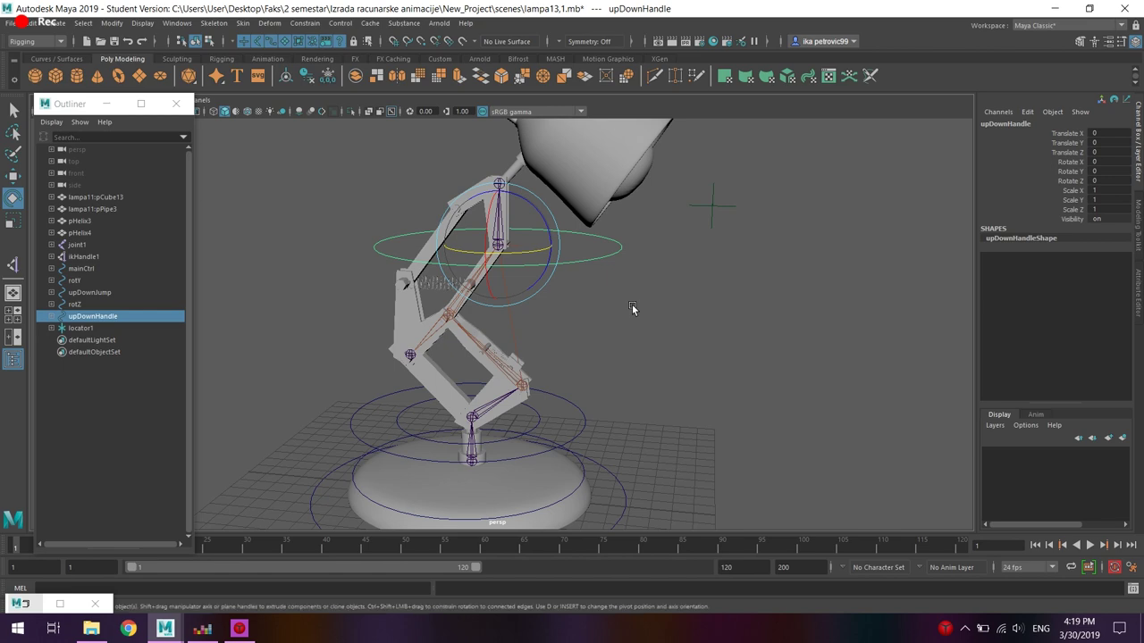
# - Parent locator1 under upDownHandle, then upDownHandle under rotZ
pyautogui.press('p')
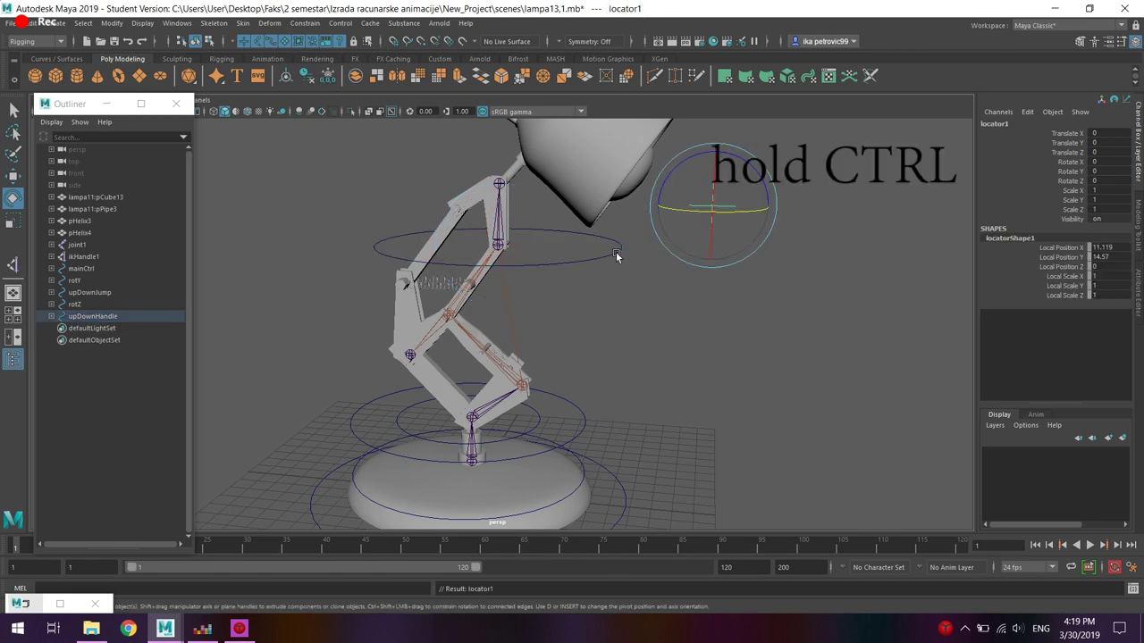
pyautogui.click(621, 317)
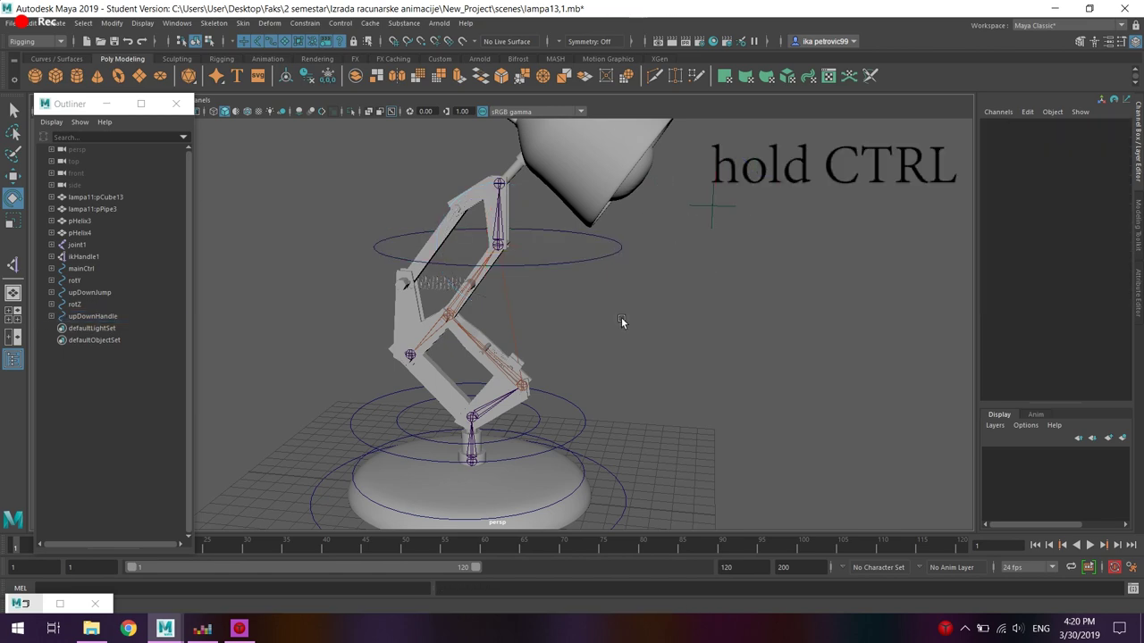
pyautogui.keyDown('alt'); pyautogui.moveTo(603, 300); pyautogui.dragTo(614, 297); pyautogui.keyUp('alt')
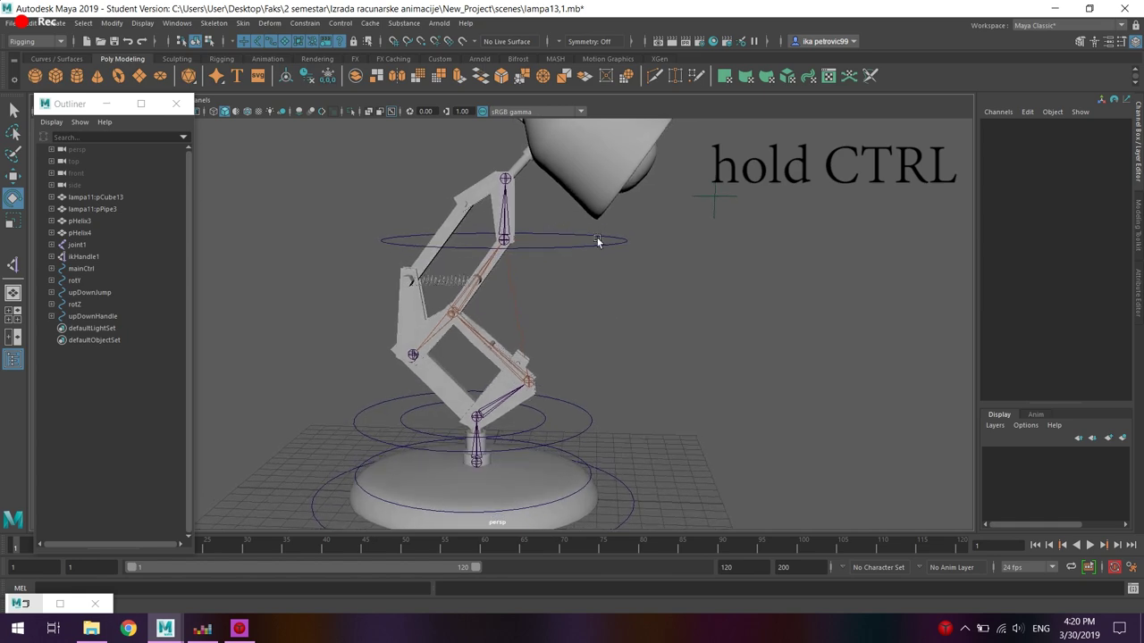
pyautogui.click(597, 238)
pyautogui.press('p')
pyautogui.keyDown('shift'); pyautogui.click(542, 427); pyautogui.keyUp('shift')
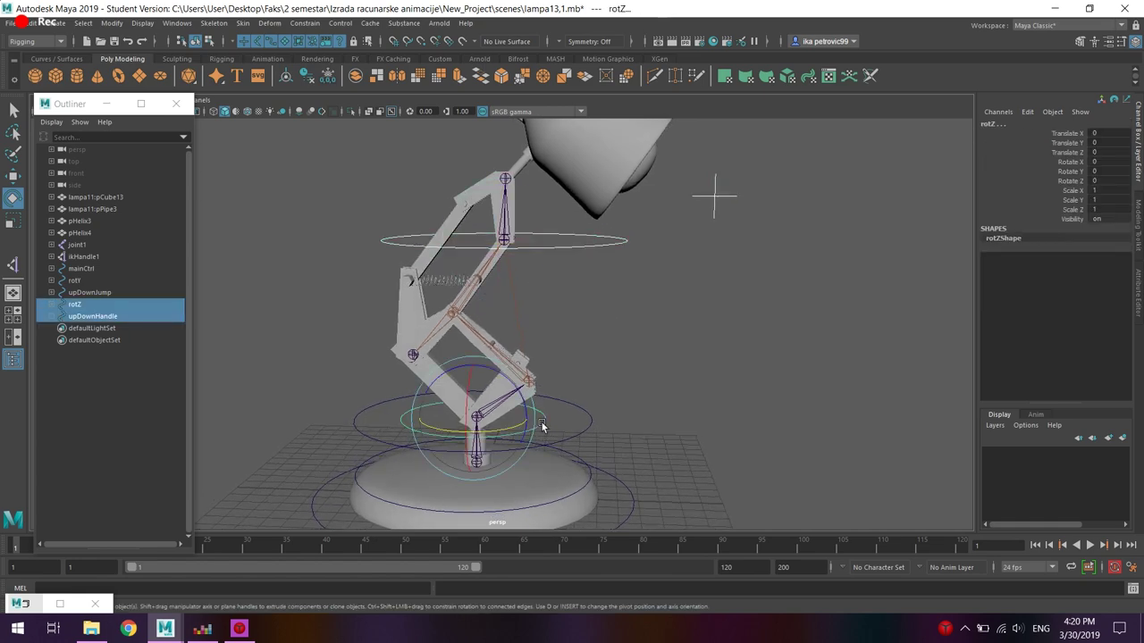
pyautogui.press('p')
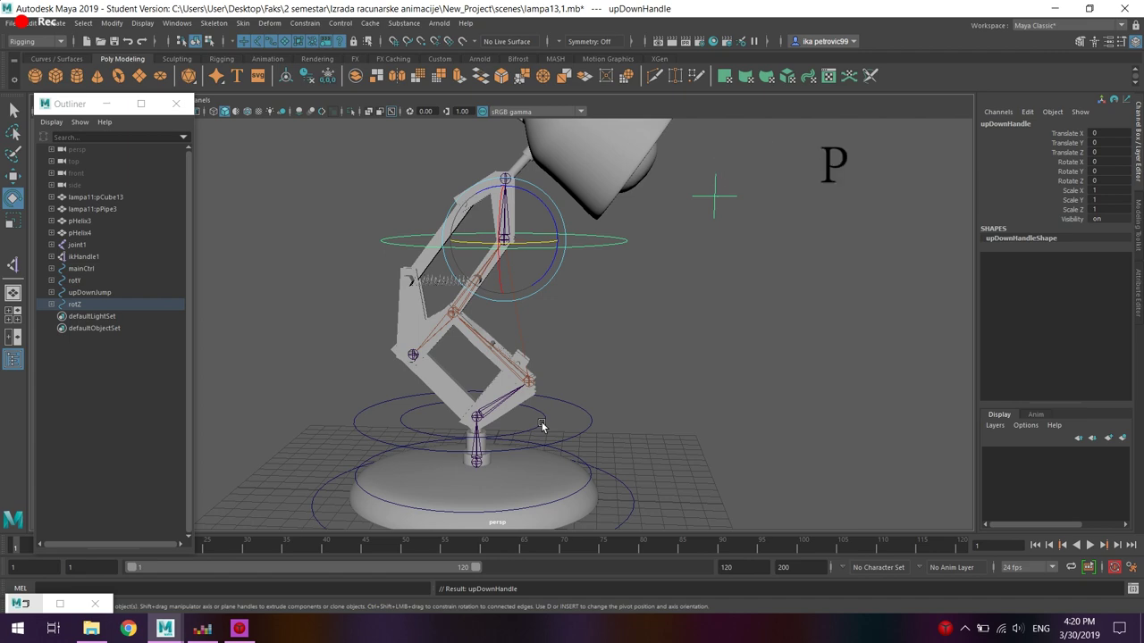
# - Parent ikHandle1 and then rotZ under the rotY base control
pyautogui.press('q')
pyautogui.click(518, 242)
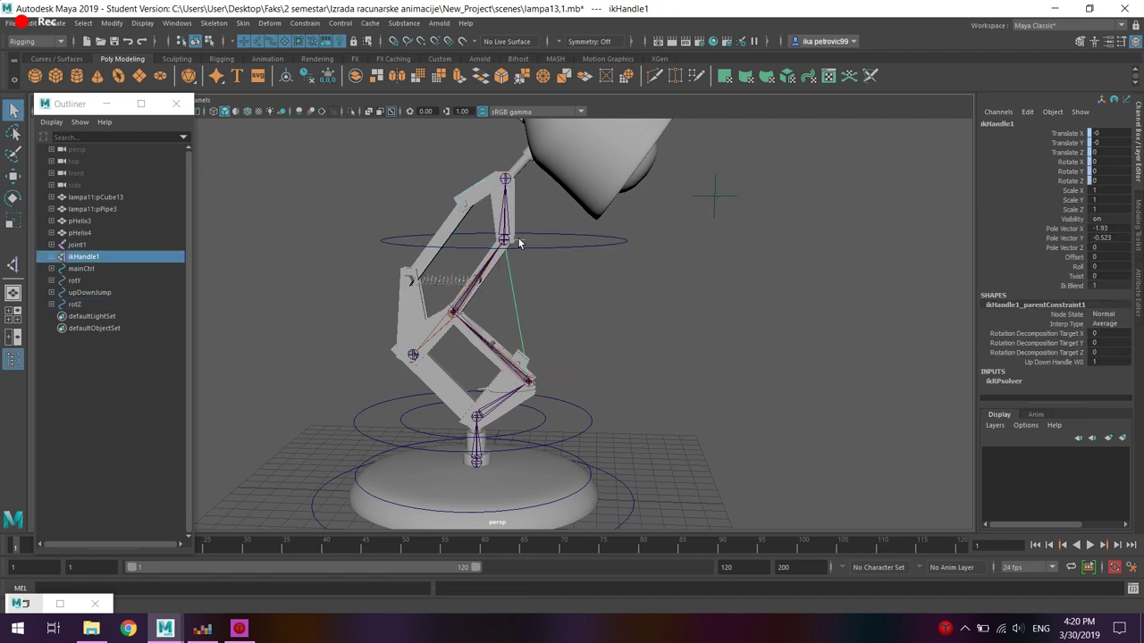
pyautogui.keyDown('shift'); pyautogui.click(590, 473); pyautogui.keyUp('shift')
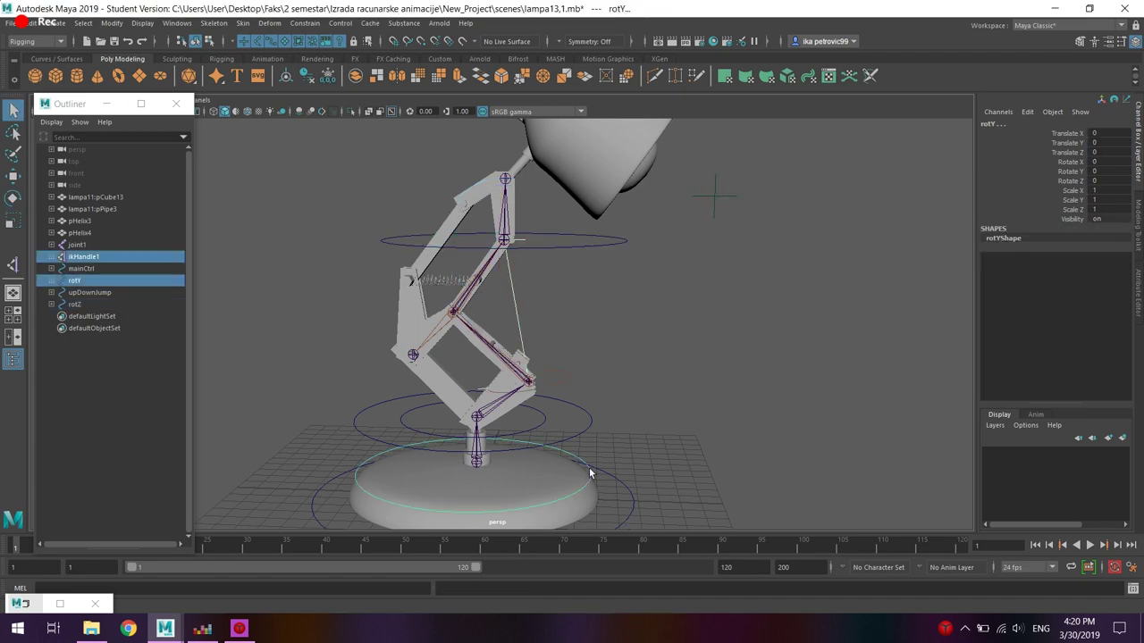
pyautogui.press('p')
pyautogui.press('f')
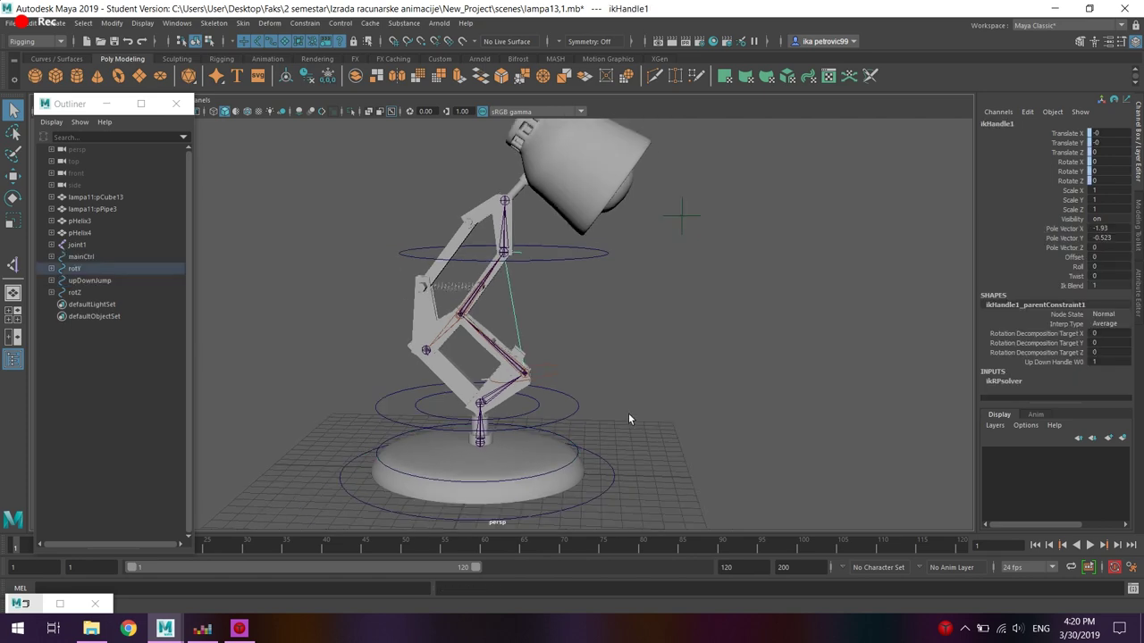
pyautogui.keyDown('alt'); pyautogui.moveTo(628, 419); pyautogui.dragTo(602, 407); pyautogui.keyUp('alt')
pyautogui.click(523, 398)
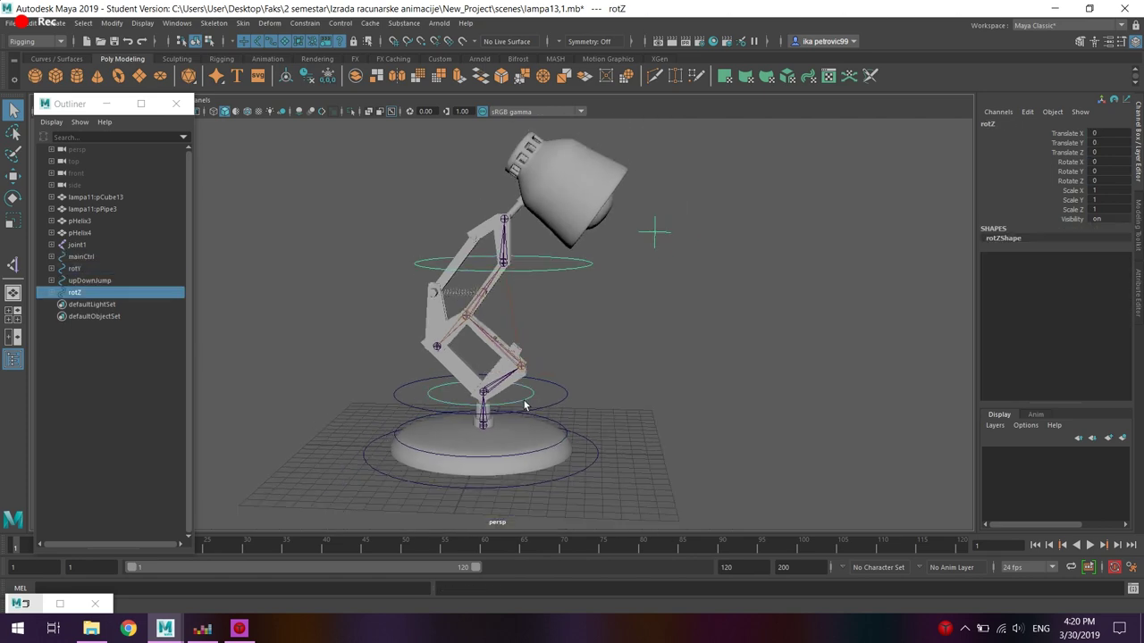
pyautogui.keyDown('shift'); pyautogui.click(565, 434); pyautogui.keyUp('shift')
pyautogui.press('p')
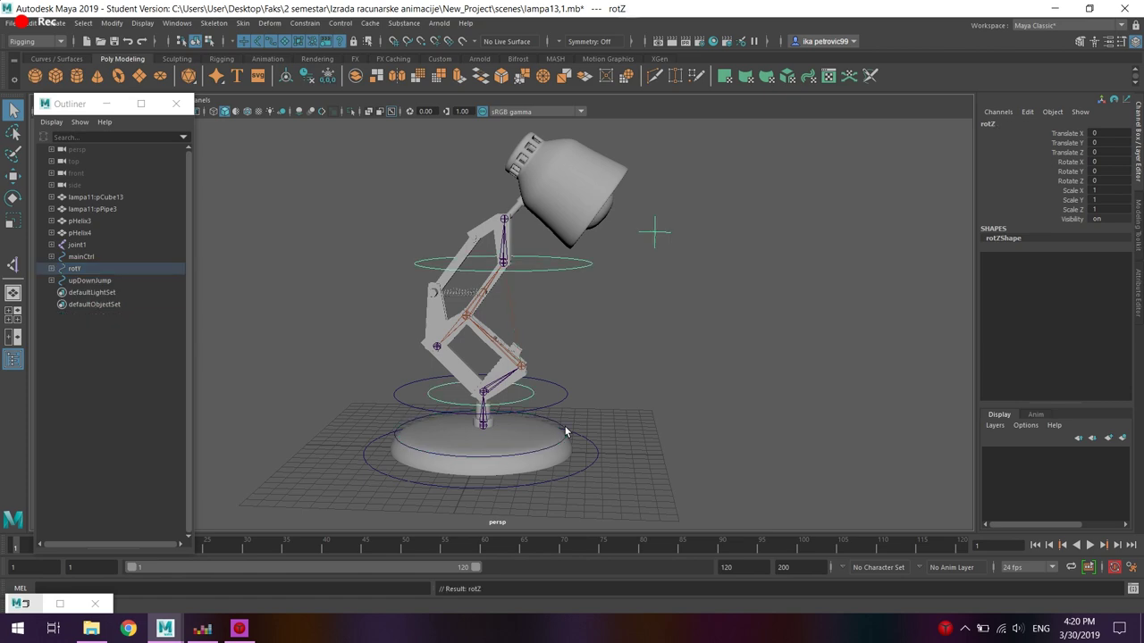
pyautogui.click(566, 430)
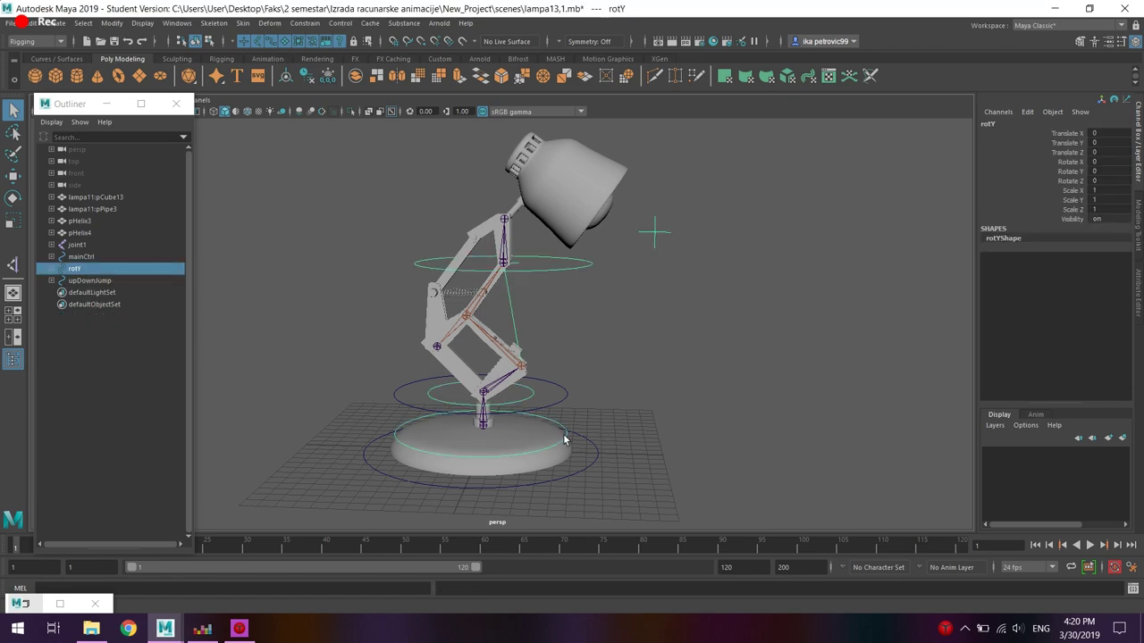
pyautogui.press('w')
pyautogui.press('e')
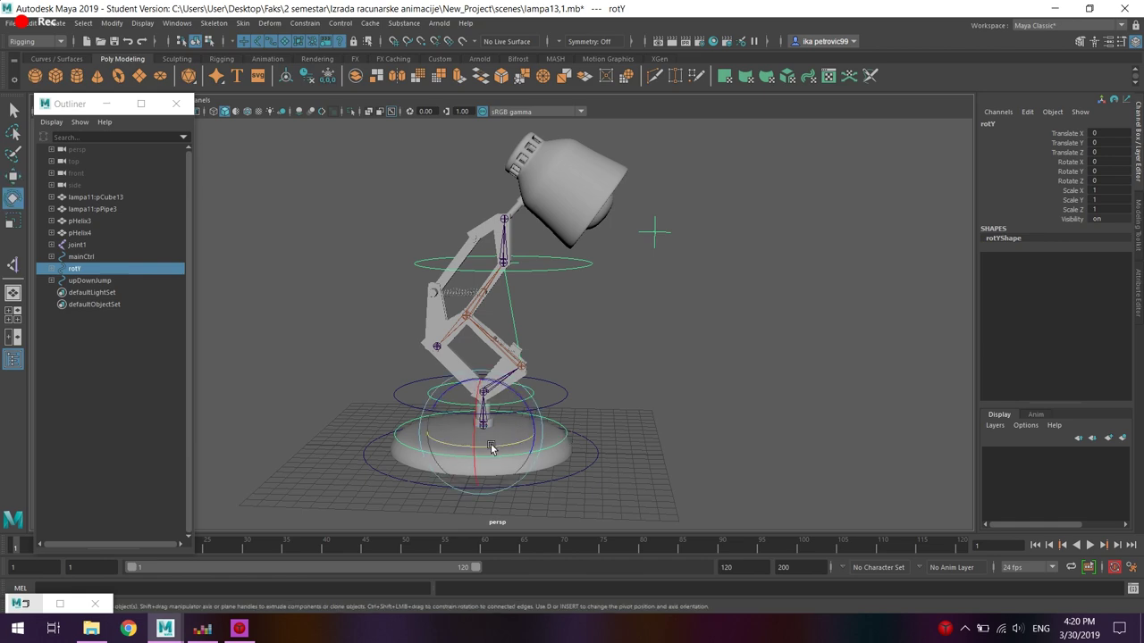
pyautogui.moveTo(491, 447); pyautogui.dragTo(487, 452)
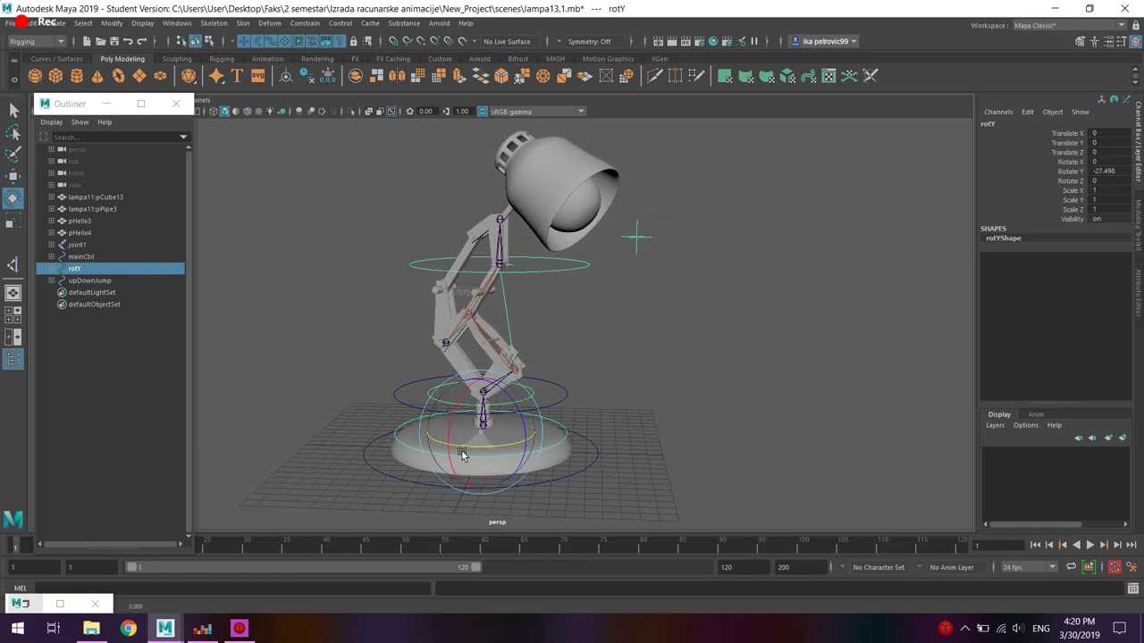
pyautogui.hotkey('ctrl', 'z')
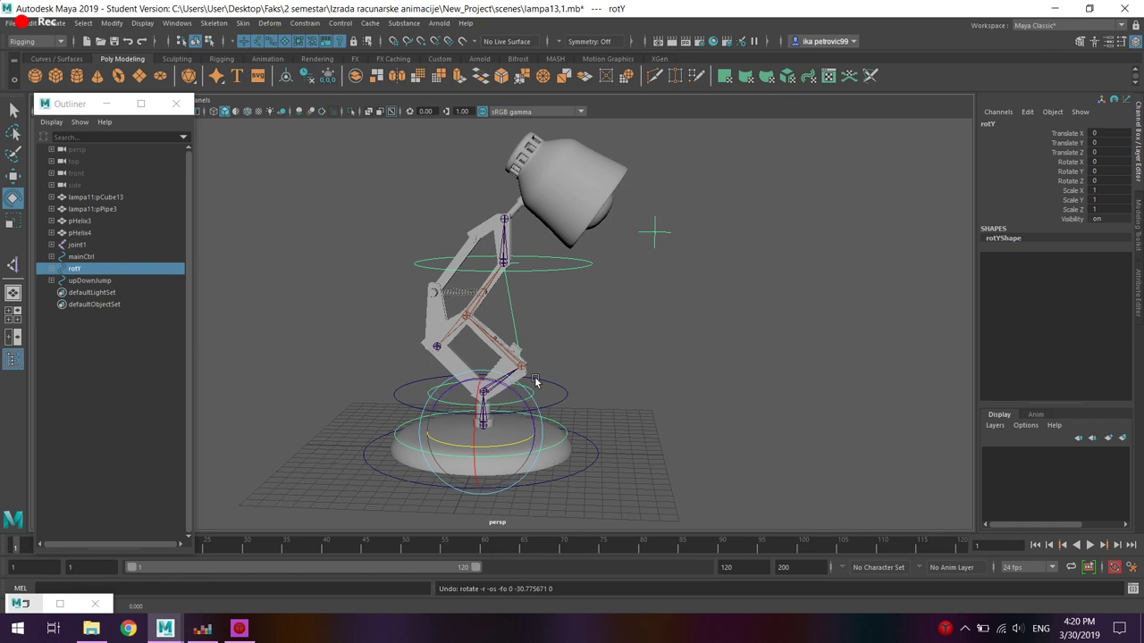
pyautogui.click(598, 362)
pyautogui.click(531, 379)
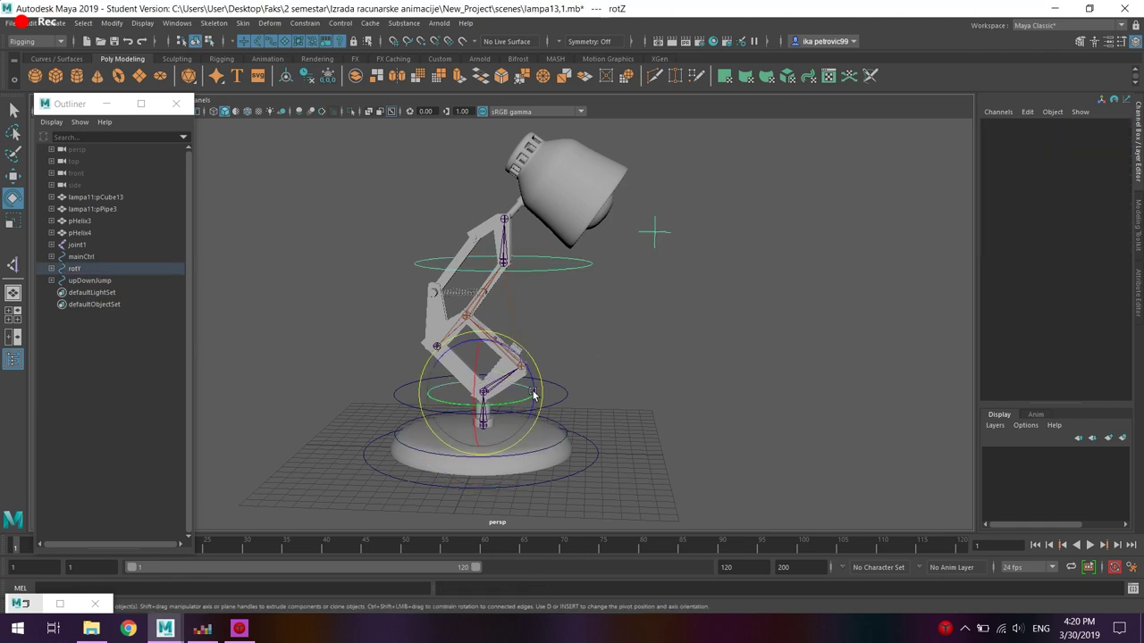
pyautogui.moveTo(527, 371); pyautogui.dragTo(526, 368)
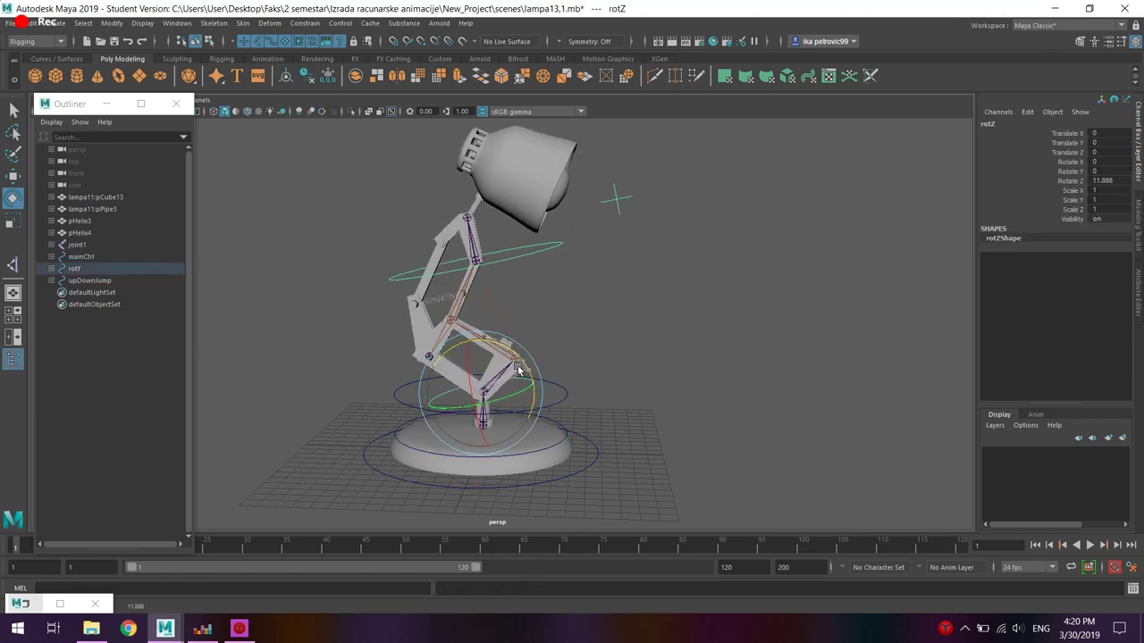
pyautogui.hotkey('ctrl', 'z')
pyautogui.scroll(2, 562, 353)
pyautogui.click(567, 345)
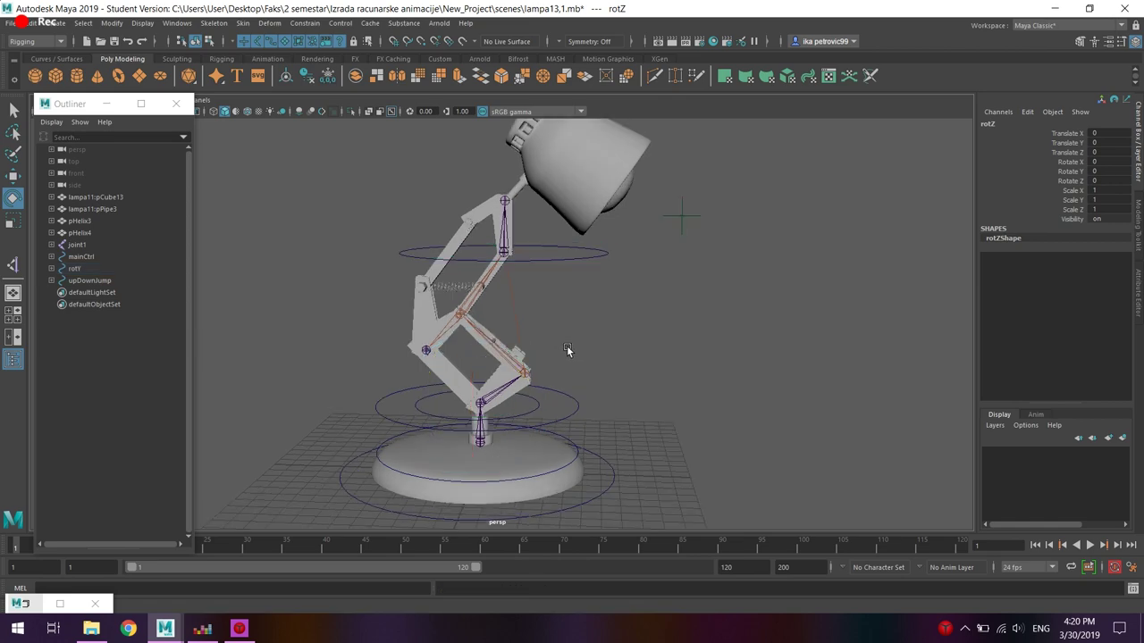
pyautogui.click(542, 265)
pyautogui.press('w')
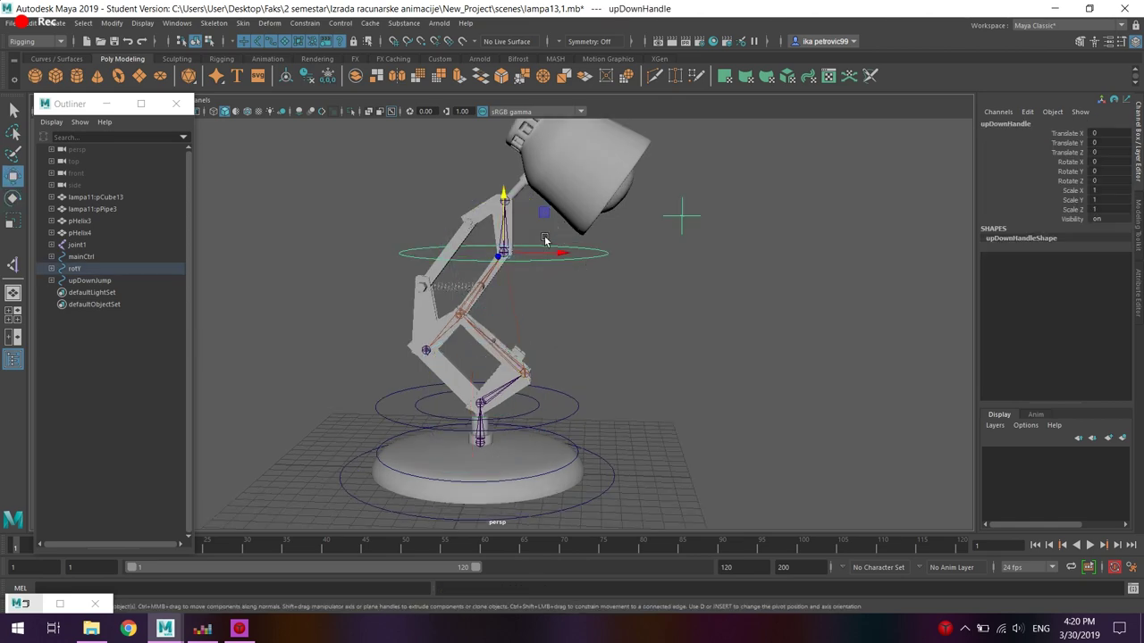
pyautogui.moveTo(505, 216)
pyautogui.mouseDown()
pyautogui.moveTo(503, 279)
pyautogui.moveTo(528, 204)
pyautogui.mouseUp()
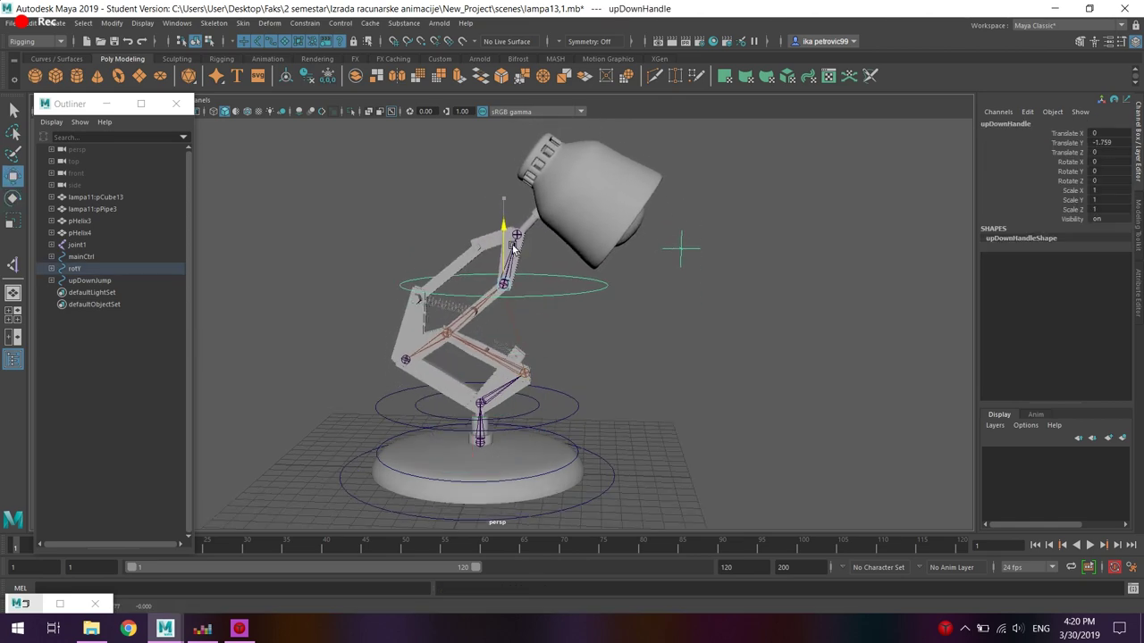
pyautogui.hotkey('ctrl', 'z')
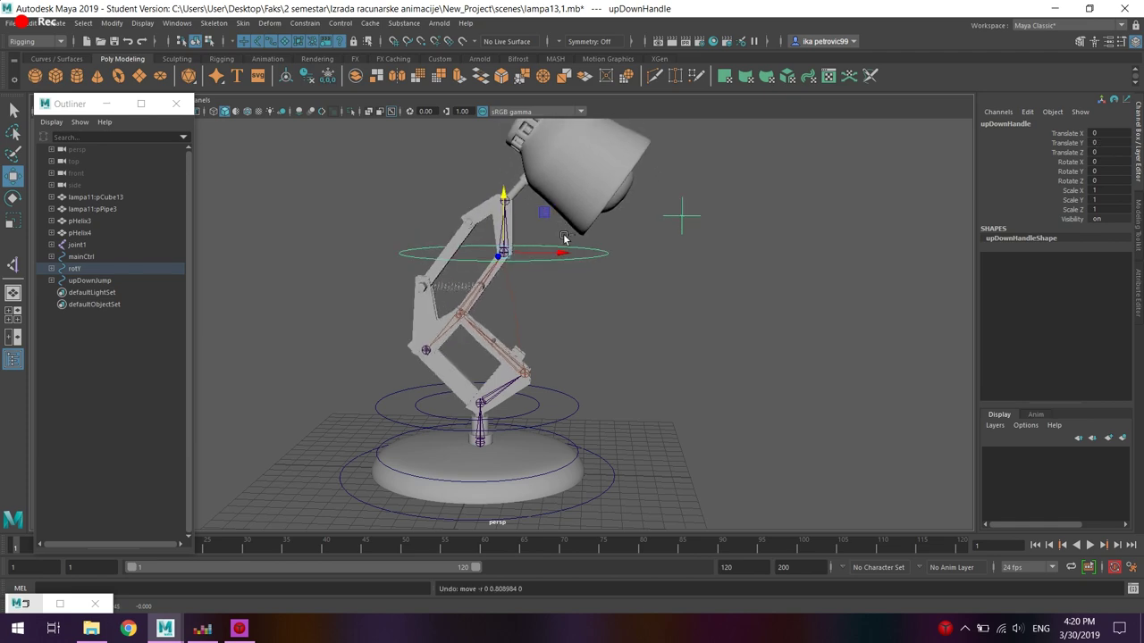
pyautogui.keyDown('alt'); pyautogui.moveTo(633, 347); pyautogui.dragTo(646, 429); pyautogui.keyUp('alt')
pyautogui.keyDown('alt'); pyautogui.moveTo(646, 429); pyautogui.dragTo(651, 383, button='middle'); pyautogui.keyUp('alt')
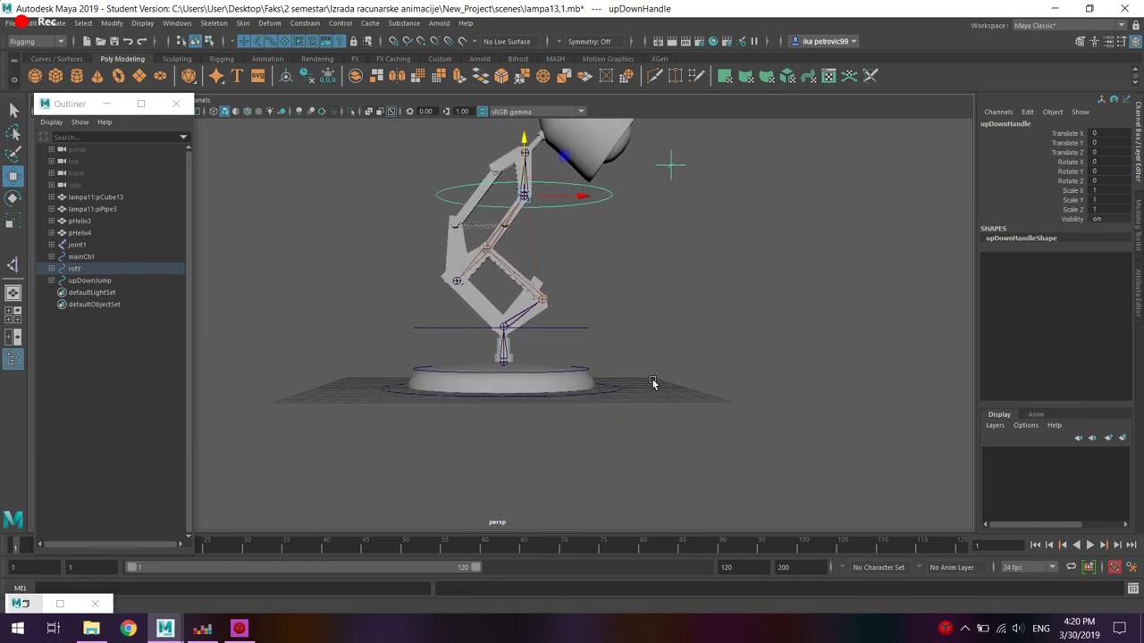
pyautogui.scroll(5, 652, 379)
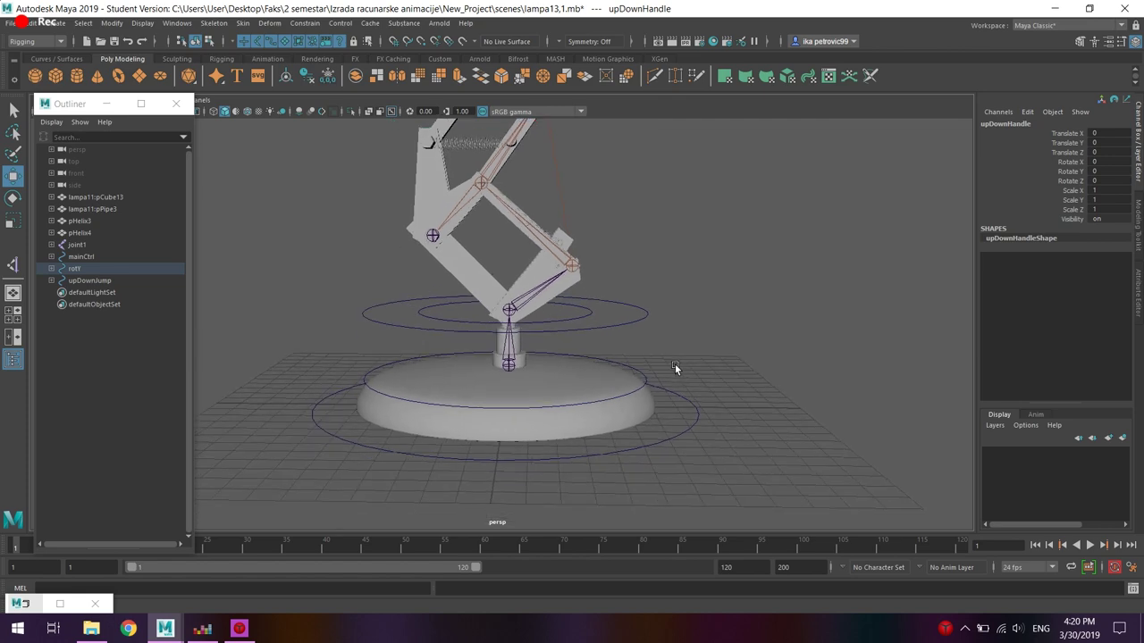
pyautogui.scroll(3, 674, 363)
pyautogui.keyDown('alt'); pyautogui.moveTo(677, 361); pyautogui.dragTo(678, 354); pyautogui.keyUp('alt')
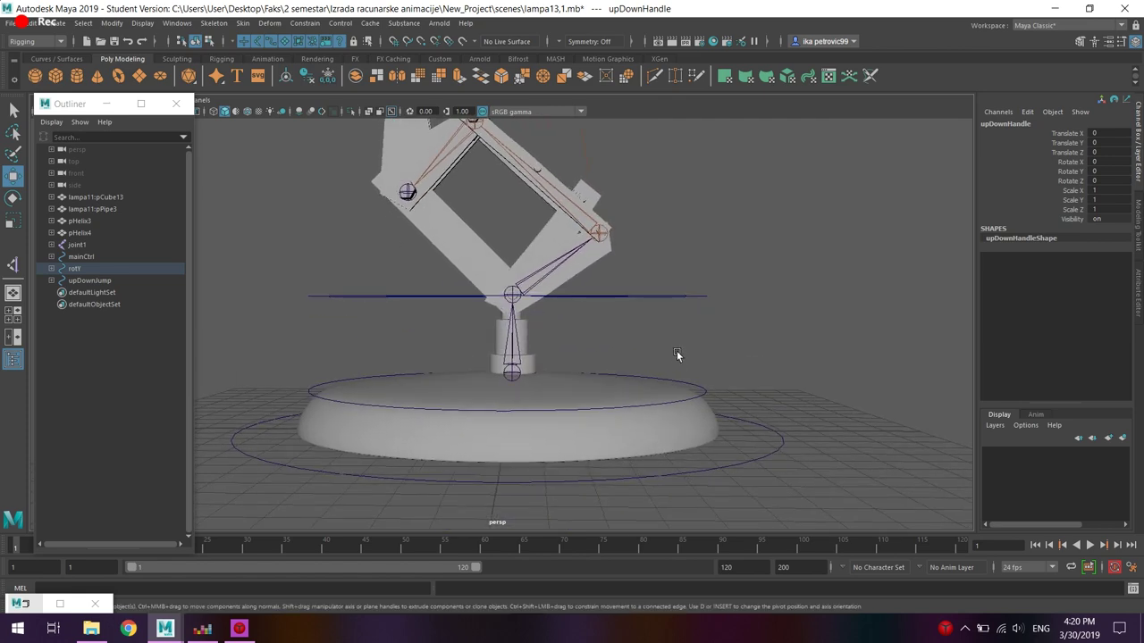
pyautogui.click(697, 298)
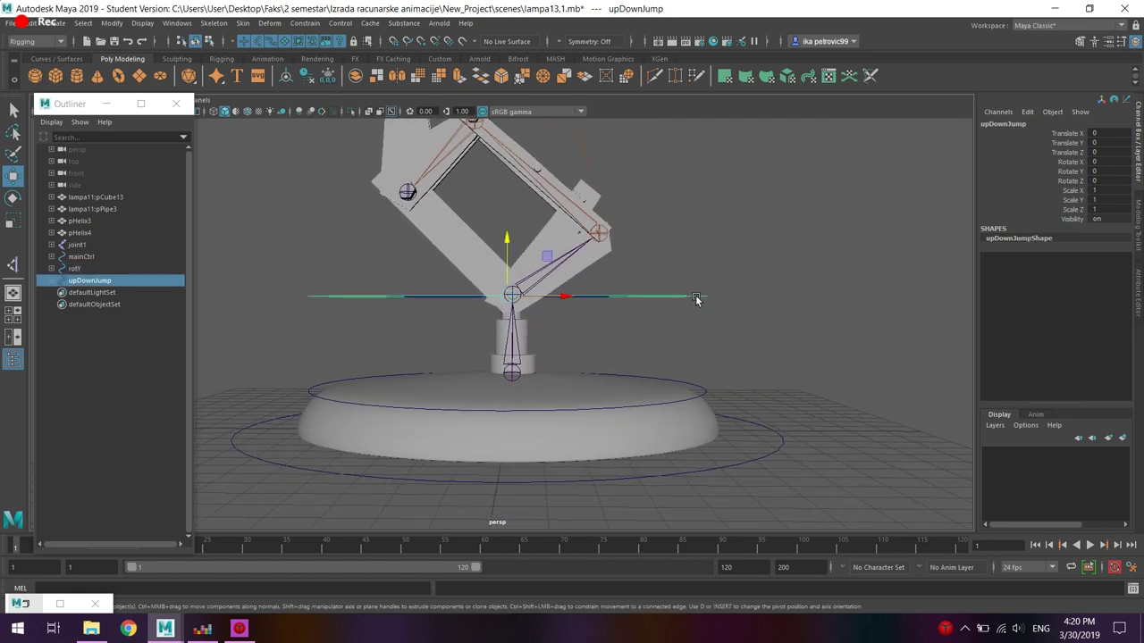
pyautogui.click(715, 342)
pyautogui.scroll(-2, 714, 343)
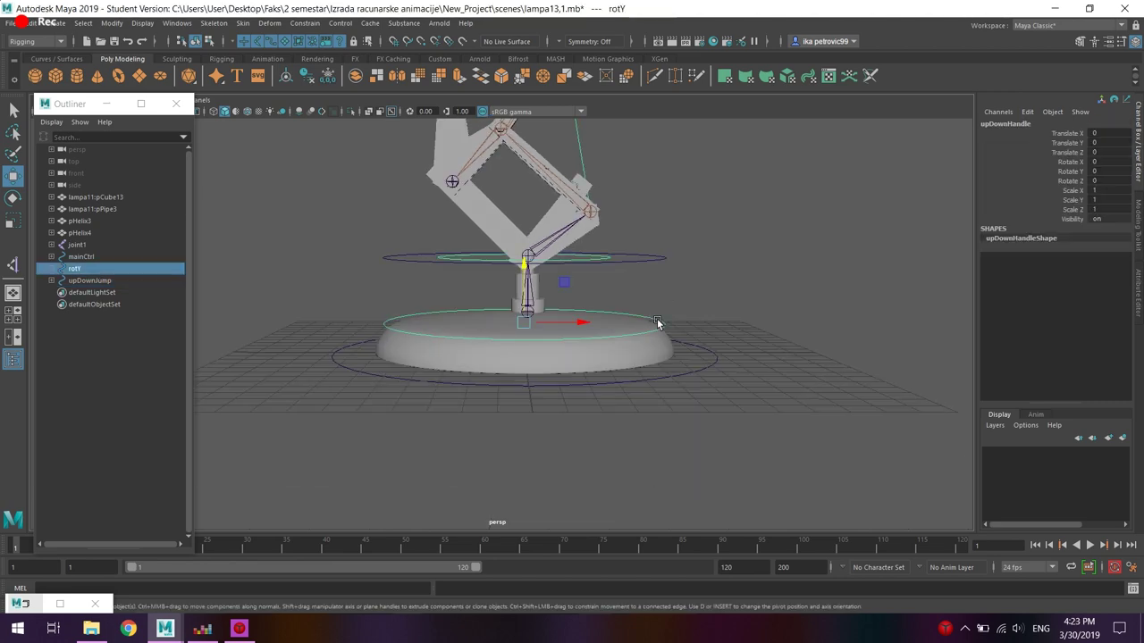
# - Parent rotY under mainCtrl, then slide the lamp along X to test and undo
pyautogui.keyDown('shift'); pyautogui.click(709, 353); pyautogui.keyUp('shift')
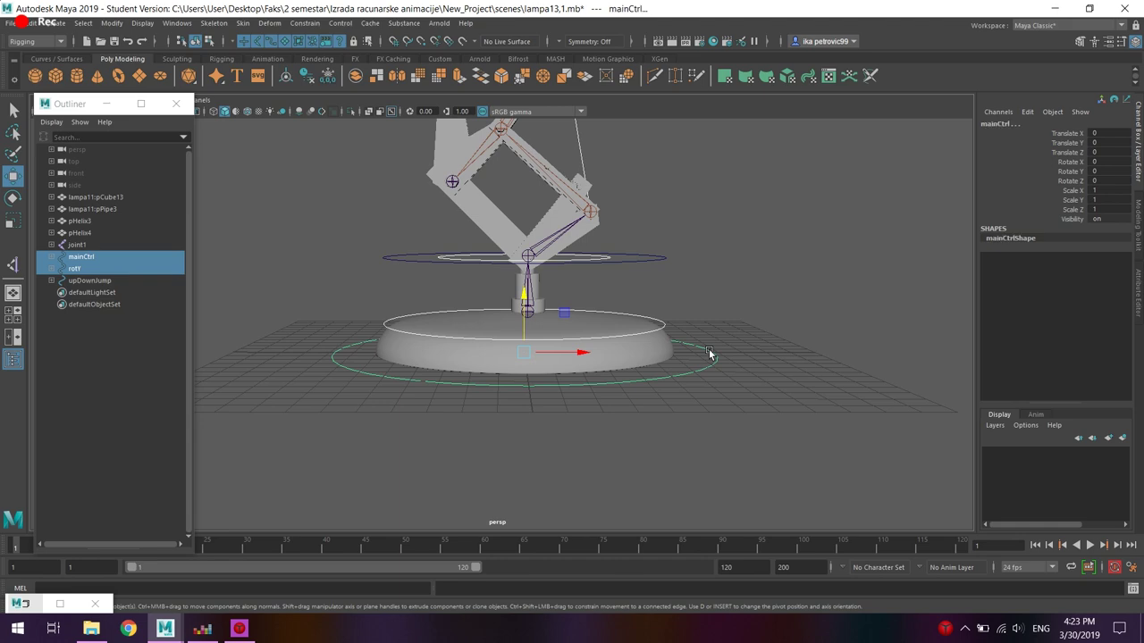
pyautogui.press('p')
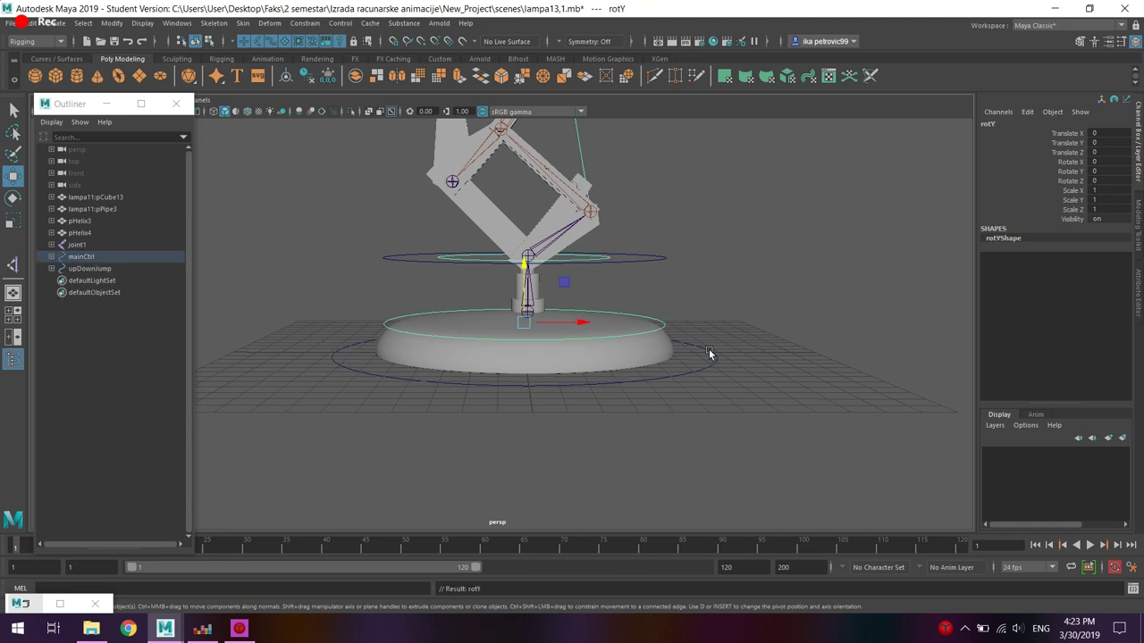
pyautogui.click(709, 353)
pyautogui.moveTo(557, 349)
pyautogui.mouseDown()
pyautogui.moveTo(672, 349)
pyautogui.moveTo(566, 349)
pyautogui.mouseUp()
pyautogui.hotkey('ctrl', 'z')
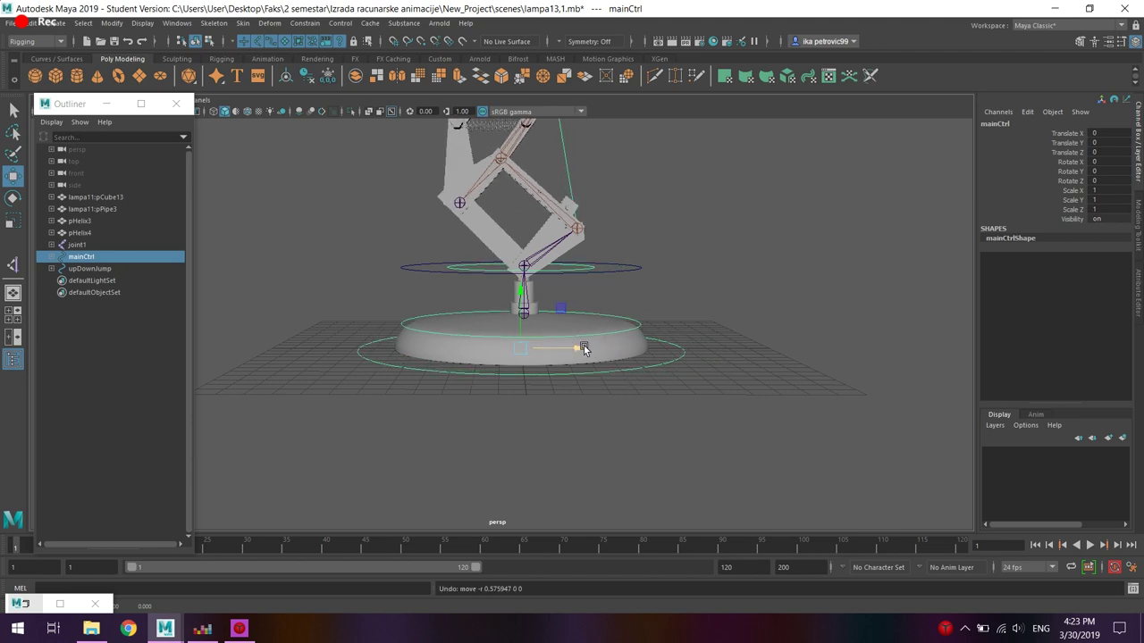
# - Parent the arm mesh lampa11:pCube13 under joint2
pyautogui.scroll(2, 670, 362)
pyautogui.scroll(3, 670, 362)
pyautogui.scroll(2, 657, 398)
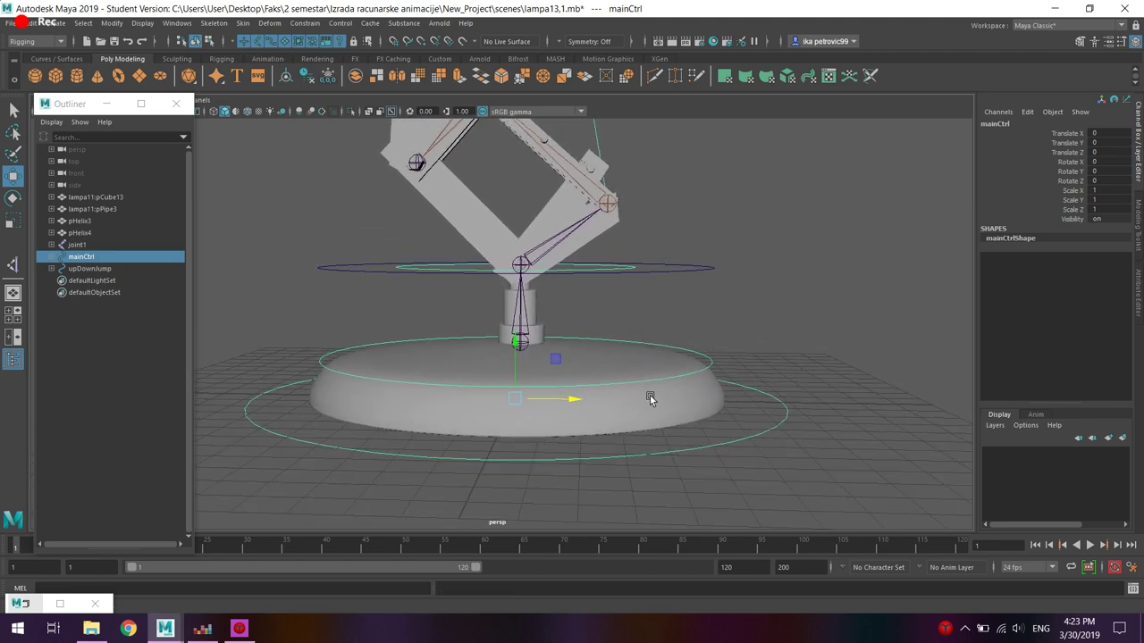
pyautogui.scroll(2, 650, 393)
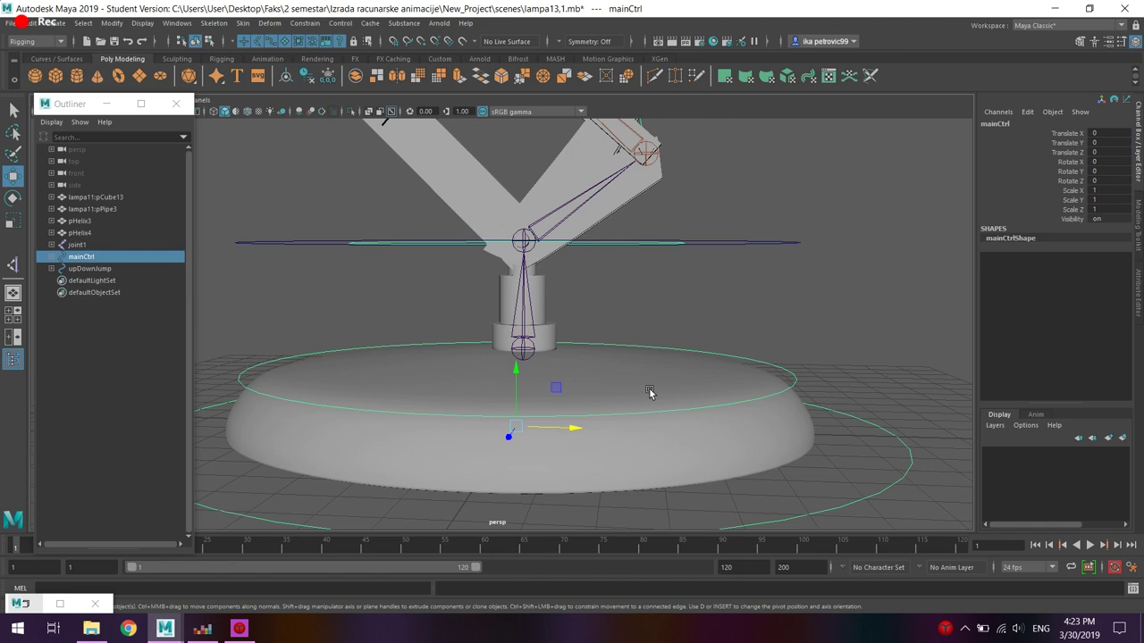
pyautogui.click(535, 279)
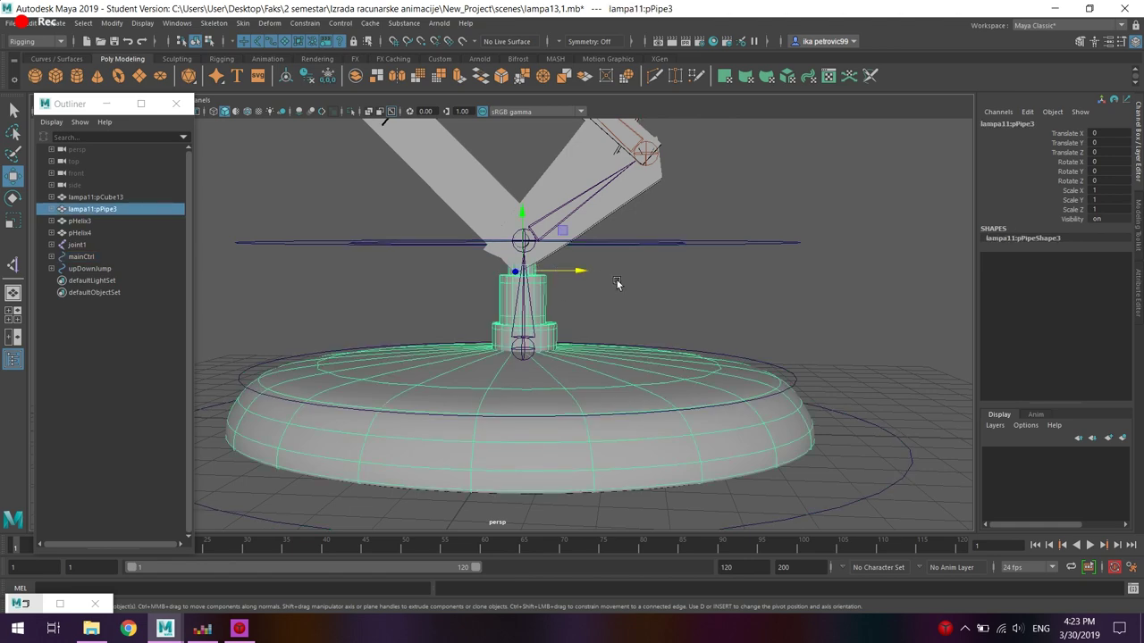
pyautogui.keyDown('alt'); pyautogui.moveTo(654, 278); pyautogui.dragTo(654, 289); pyautogui.keyUp('alt')
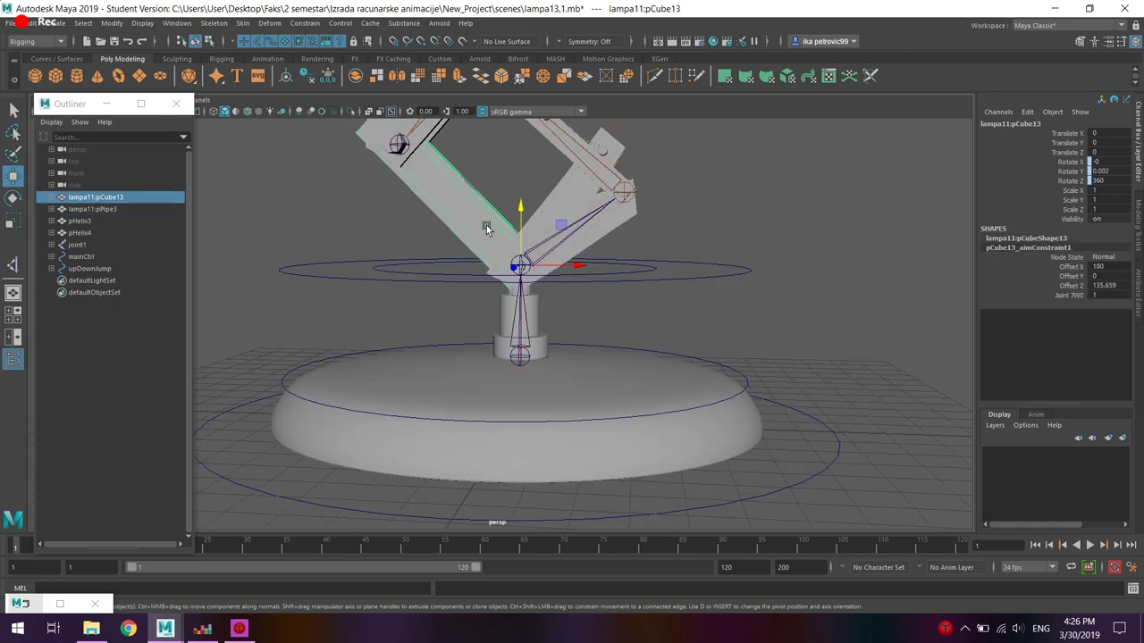
pyautogui.keyDown('alt'); pyautogui.moveTo(486, 225); pyautogui.dragTo(524, 252); pyautogui.keyUp('alt')
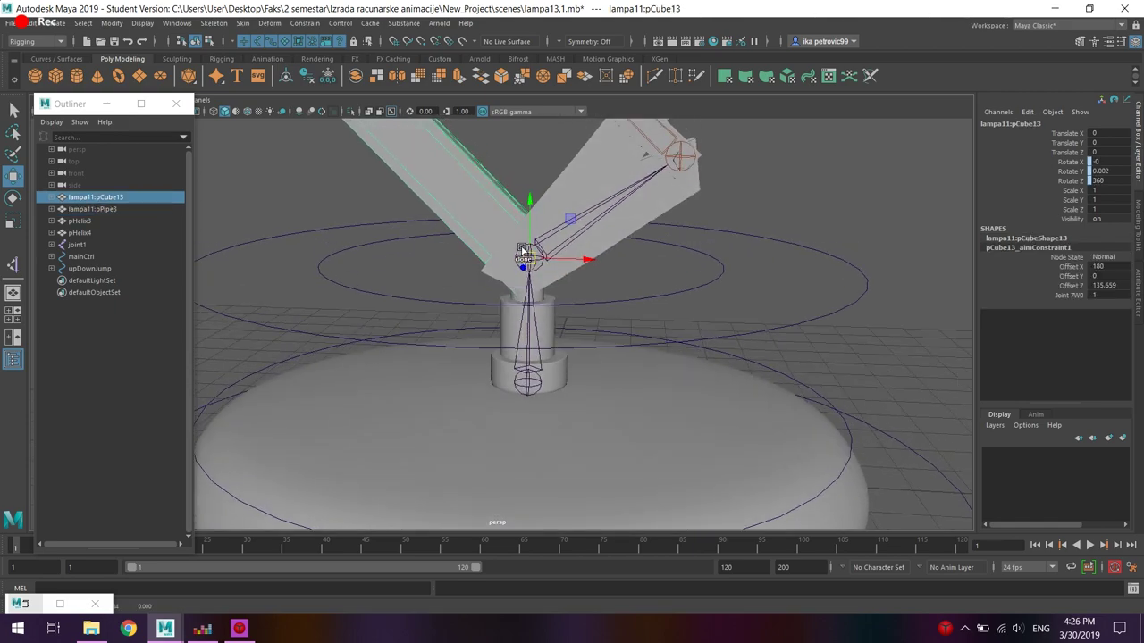
pyautogui.press('q')
pyautogui.keyDown('shift'); pyautogui.click(524, 253); pyautogui.keyUp('shift')
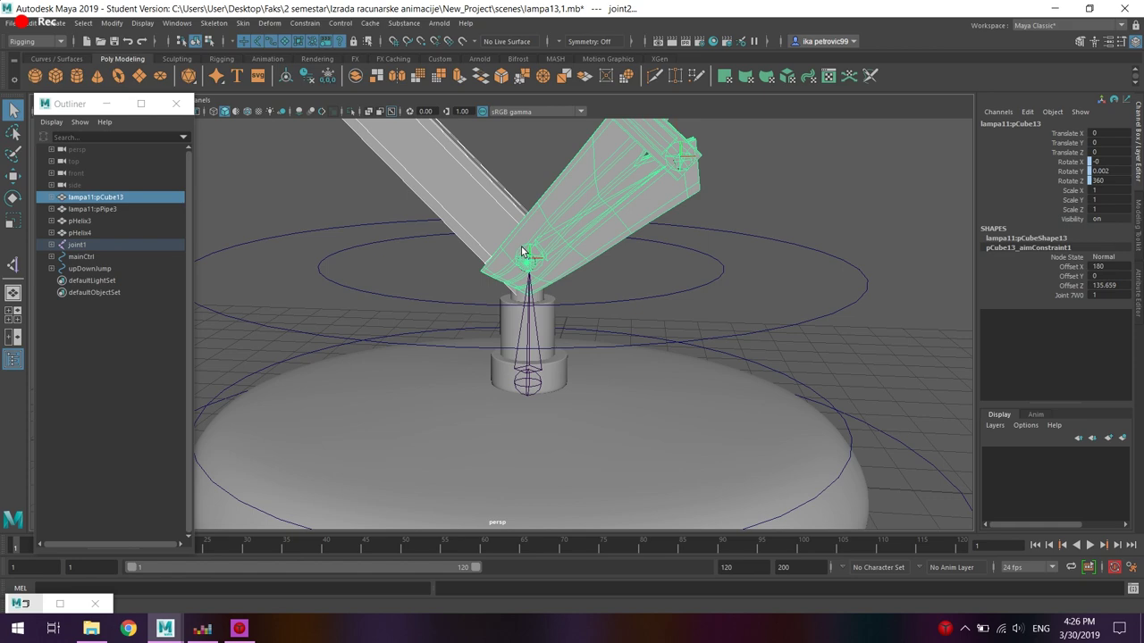
pyautogui.press('p')
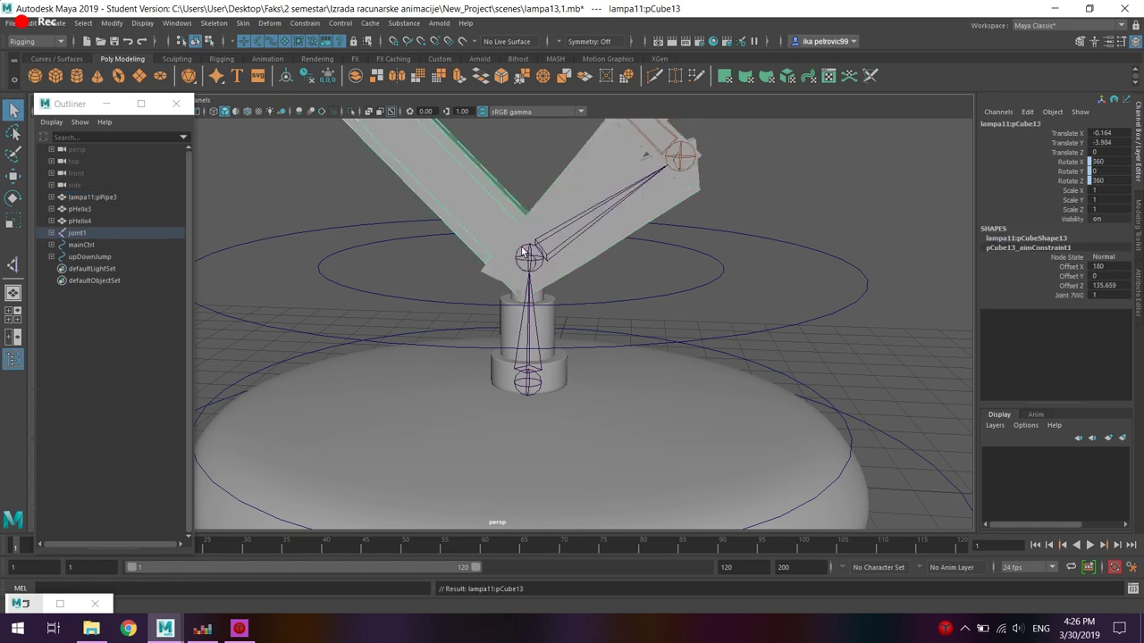
# - Select joint2 to check its children, then move to a lower view and pick the upDownJump ring
pyautogui.click(524, 253)
pyautogui.scroll(-2, 524, 253)
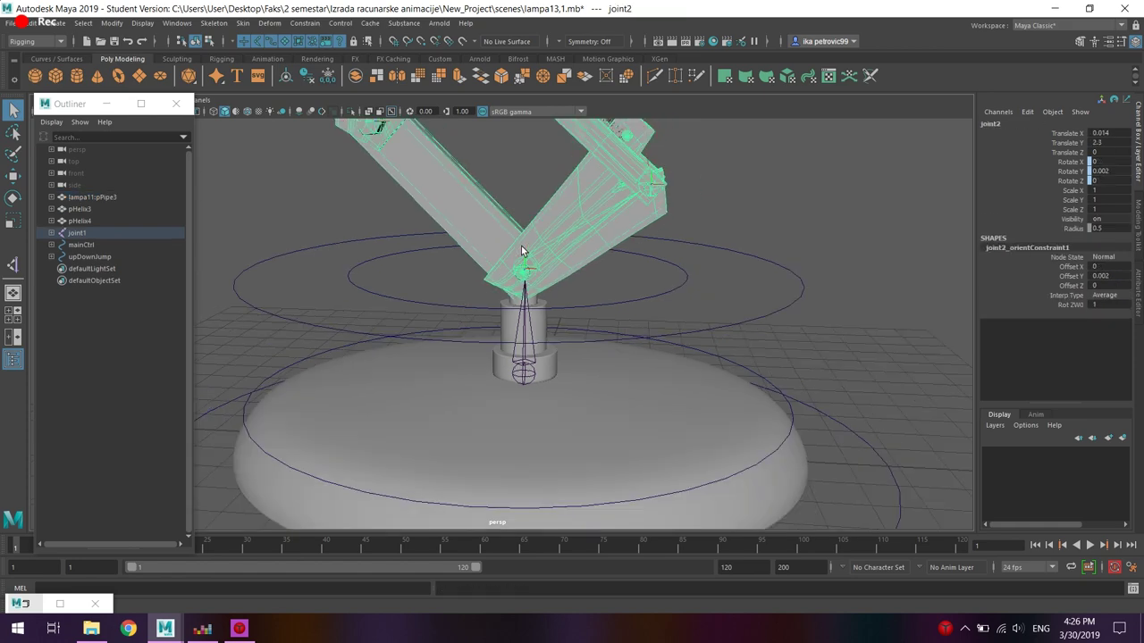
pyautogui.moveTo(523, 253)
pyautogui.keyDown('alt'); pyautogui.mouseDown()
pyautogui.moveTo(638, 371)
pyautogui.moveTo(585, 317)
pyautogui.mouseUp(); pyautogui.keyUp('alt')
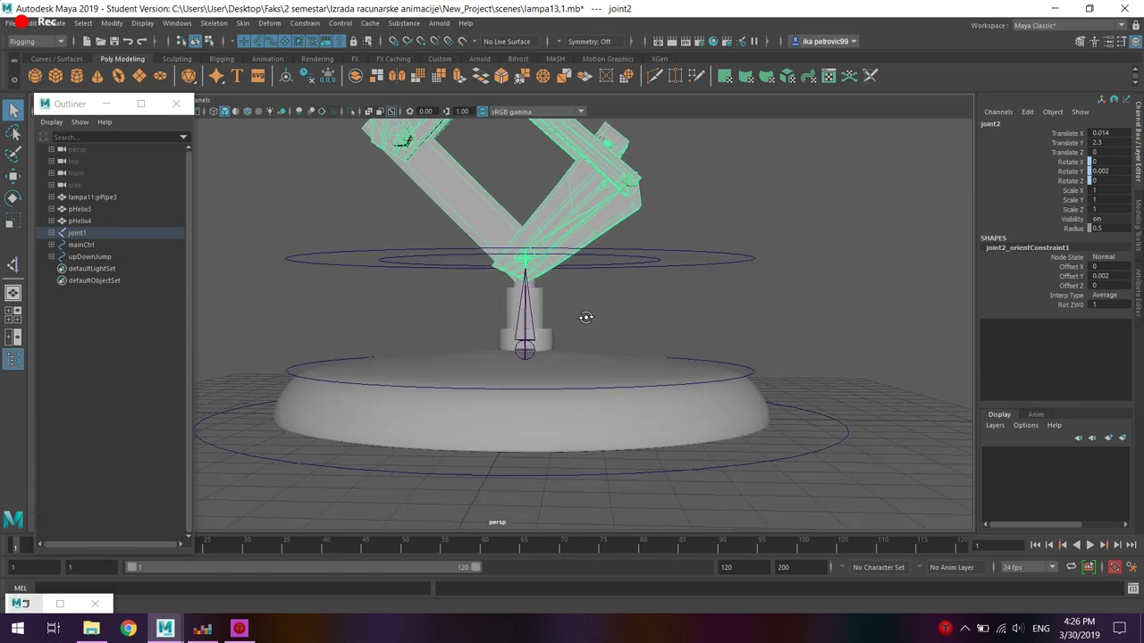
pyautogui.moveTo(717, 257); pyautogui.dragTo(726, 271)
# - Parent-constrain the base pipe lampa11:pPipe3 to the upDownJump control
pyautogui.keyDown('shift'); pyautogui.click(535, 287); pyautogui.keyUp('shift')
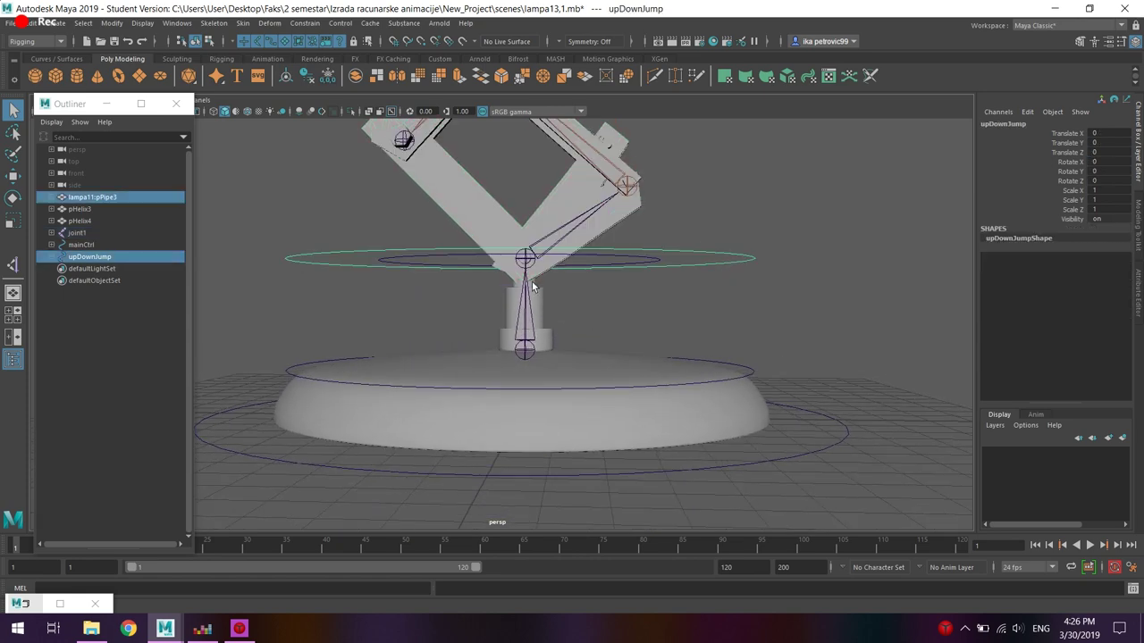
pyautogui.click(304, 22)
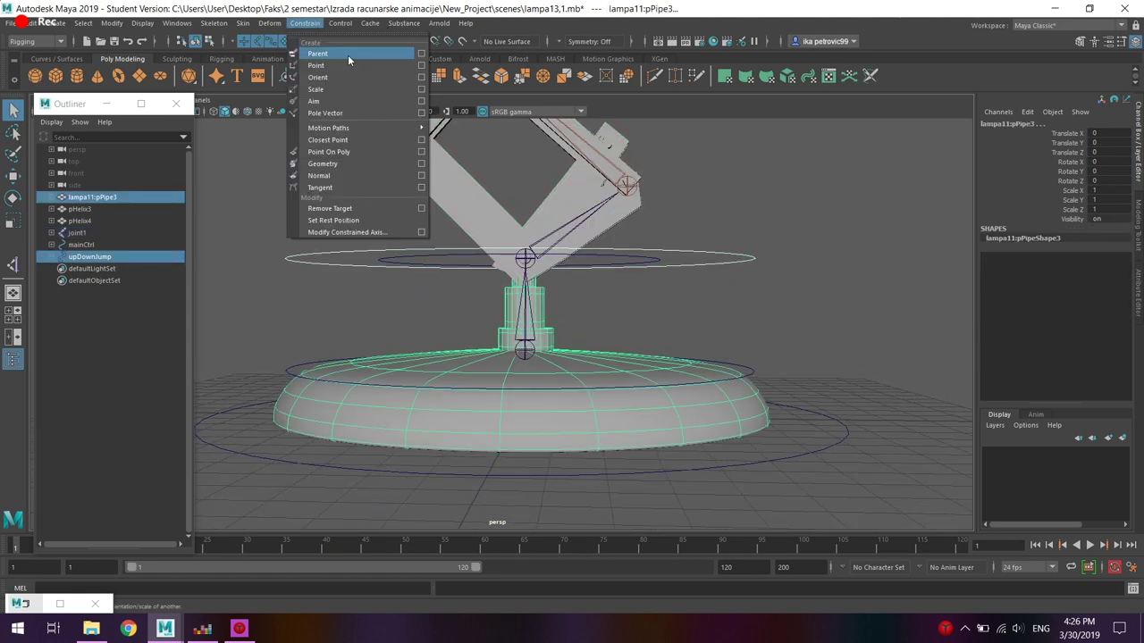
pyautogui.click(422, 54)
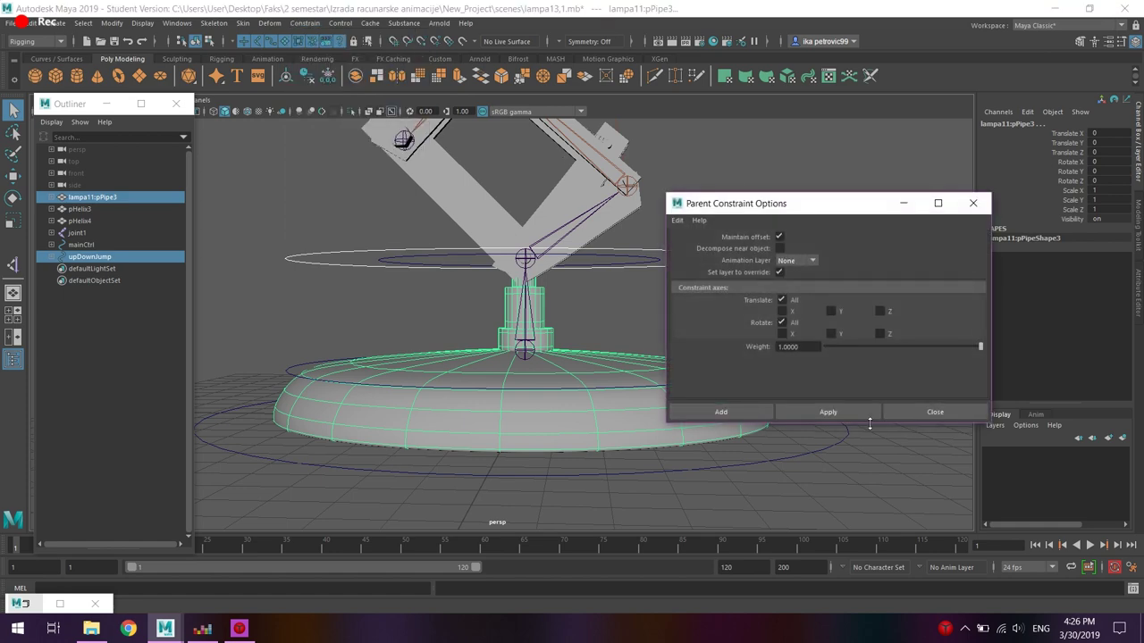
pyautogui.click(854, 413)
pyautogui.click(935, 412)
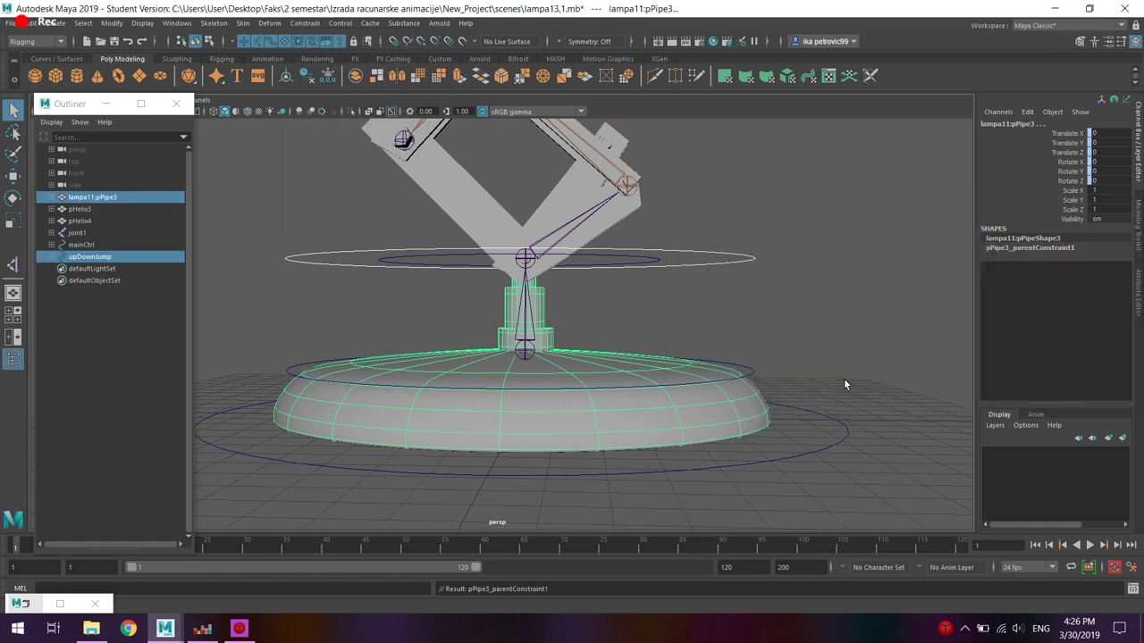
# - Test the constraint by moving upDownJump on Y, then undo it back to Translate Y 0
pyautogui.click(774, 314)
pyautogui.scroll(-2, 742, 268)
pyautogui.click(704, 271)
pyautogui.press('w')
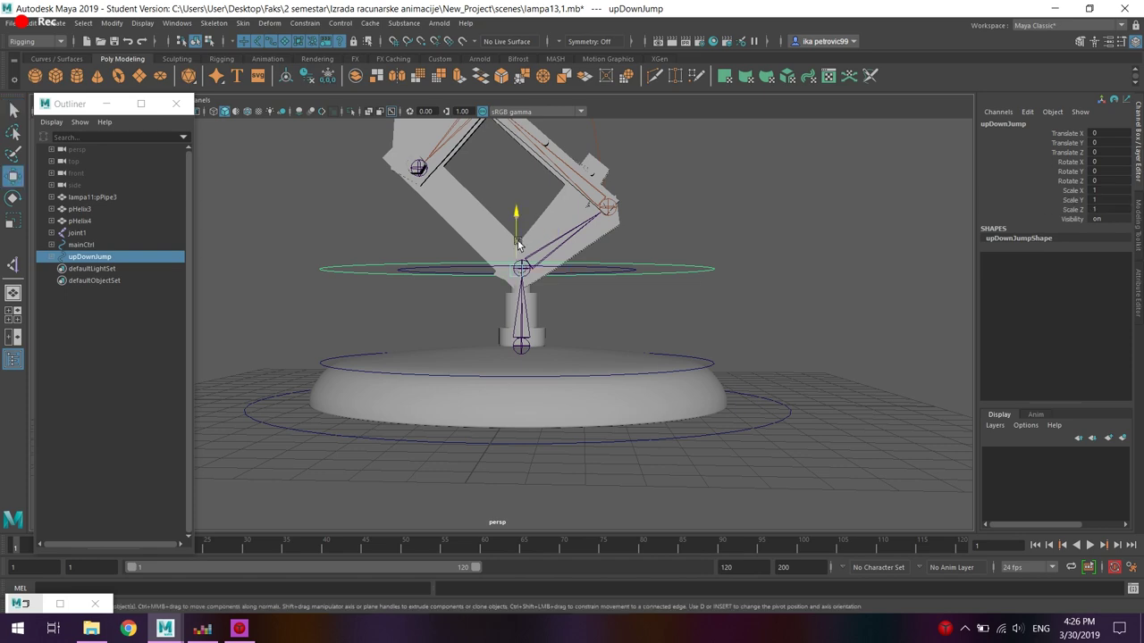
pyautogui.moveTo(516, 243); pyautogui.dragTo(683, 349)
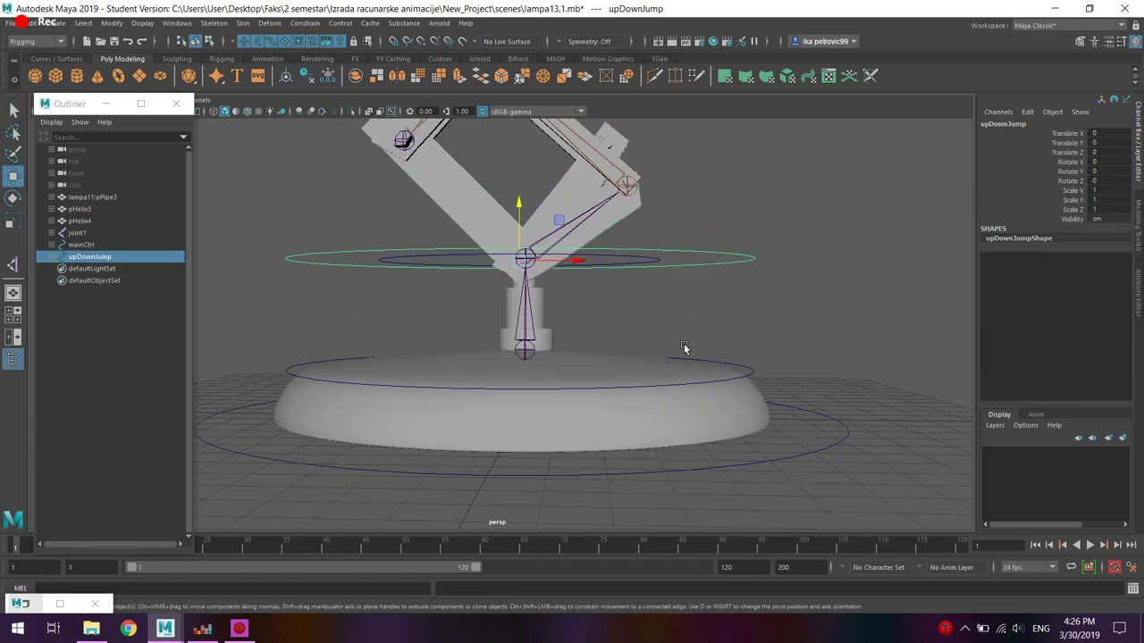
pyautogui.scroll(2, 684, 348)
pyautogui.scroll(2, 682, 347)
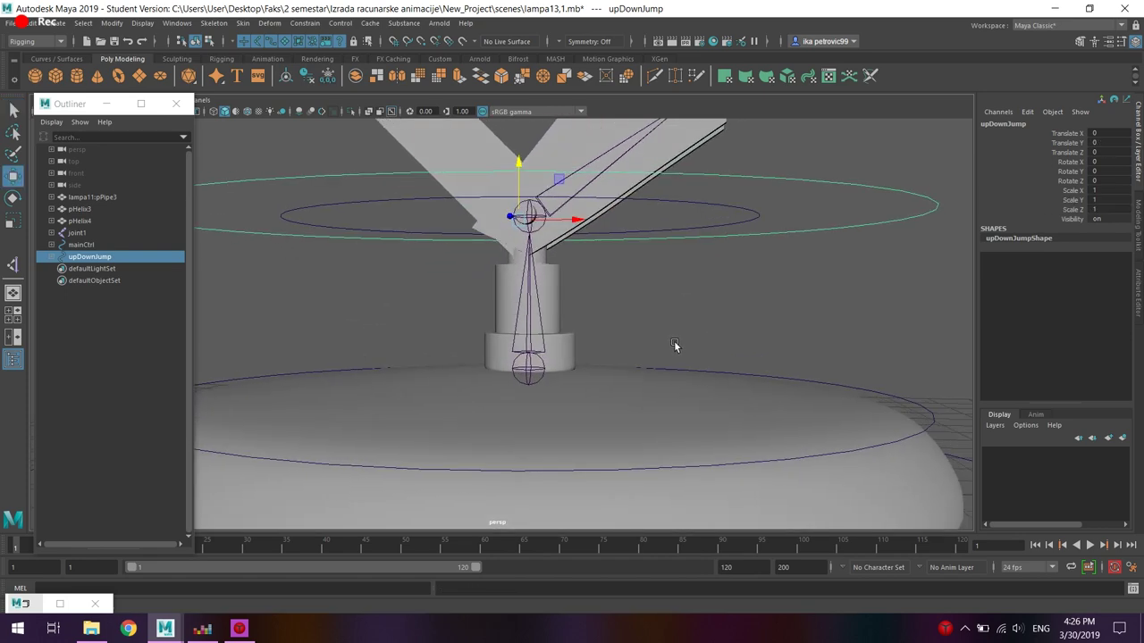
pyautogui.click(674, 345)
pyautogui.scroll(-2, 679, 331)
pyautogui.click(763, 272)
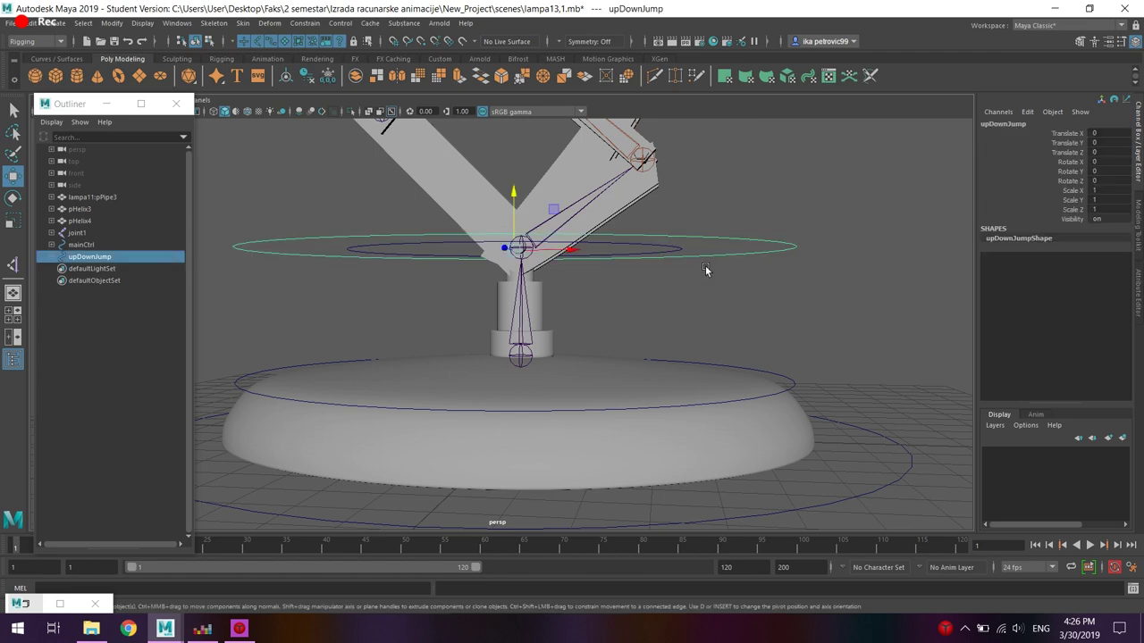
pyautogui.moveTo(513, 223); pyautogui.dragTo(513, 209)
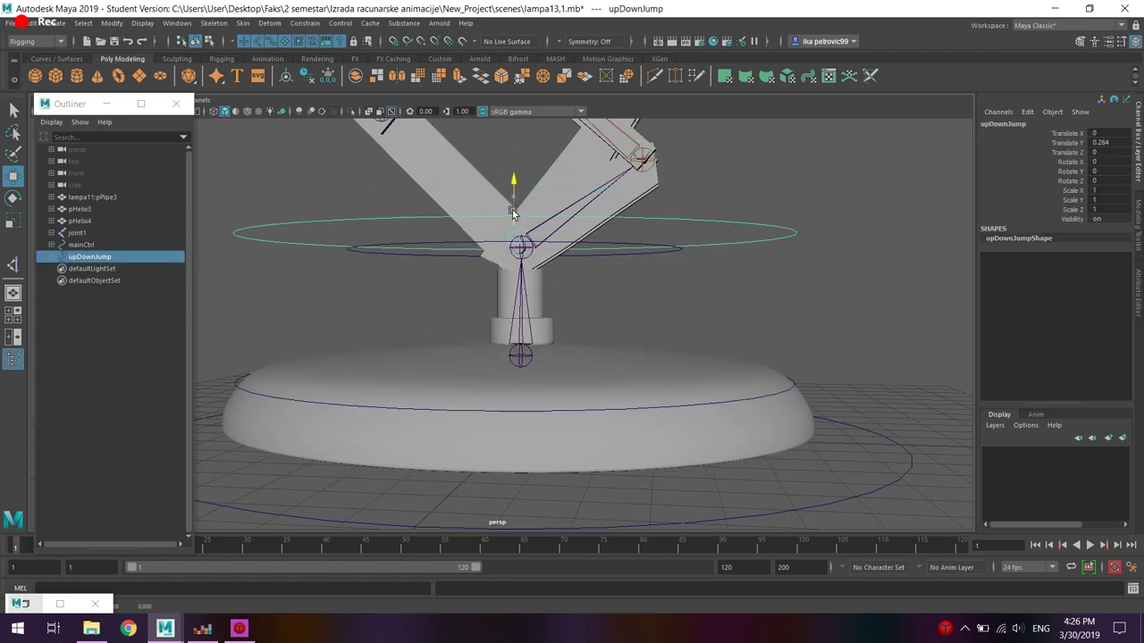
pyautogui.hotkey('ctrl', 'z')
pyautogui.scroll(2, 594, 260)
pyautogui.scroll(2, 625, 282)
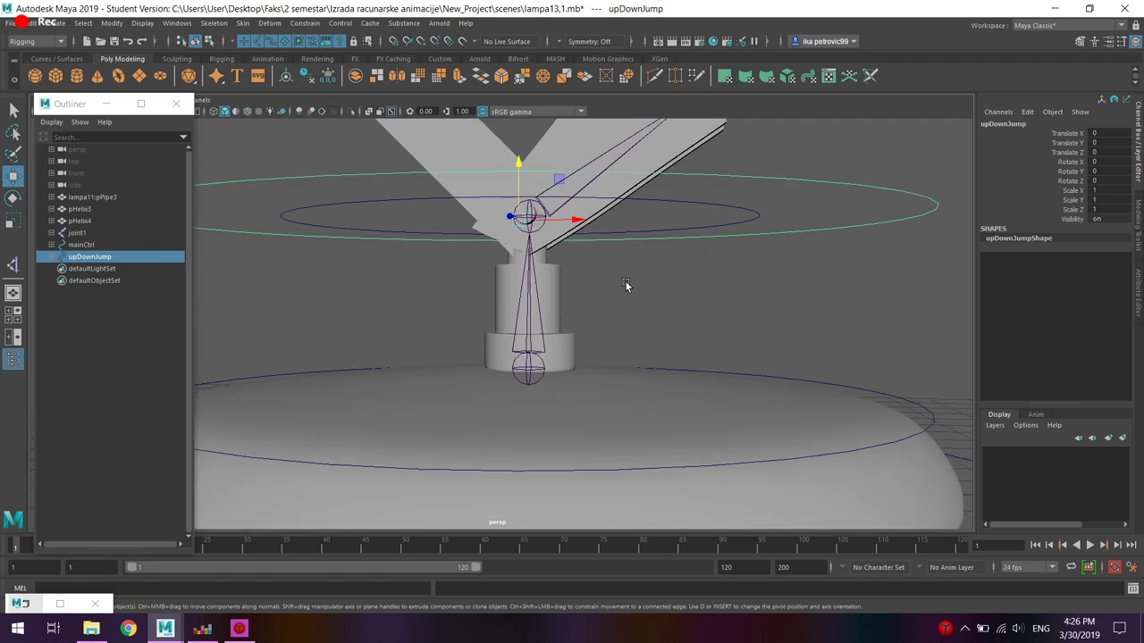
# - Parent joint1 under the base pipe pPipe3
pyautogui.click(540, 328)
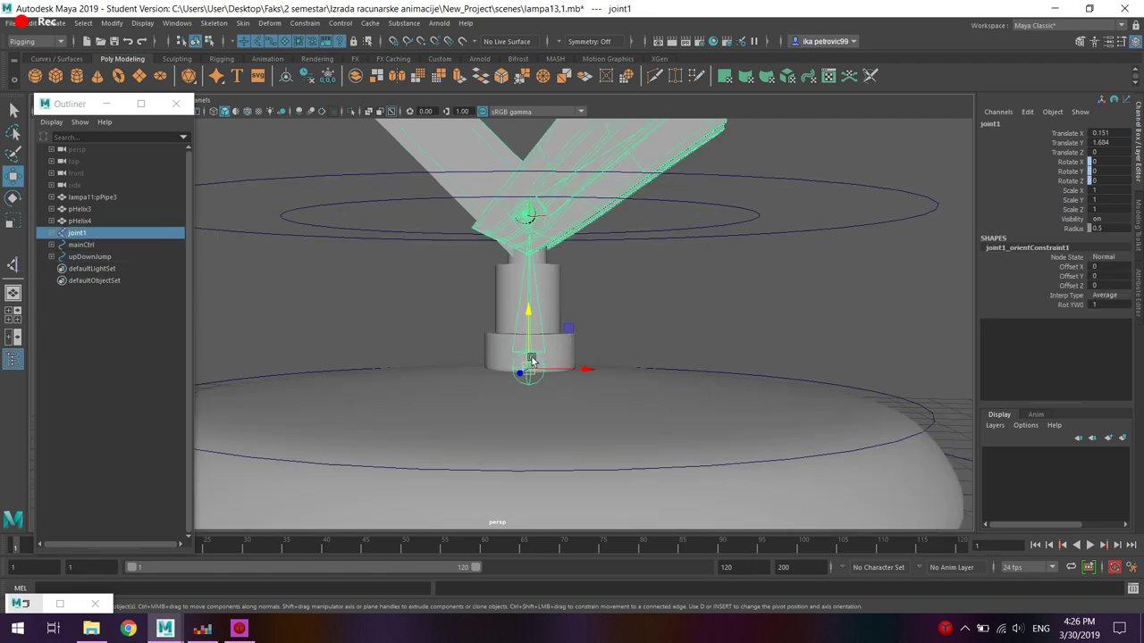
pyautogui.keyDown('shift'); pyautogui.click(559, 265); pyautogui.keyUp('shift')
pyautogui.press('p')
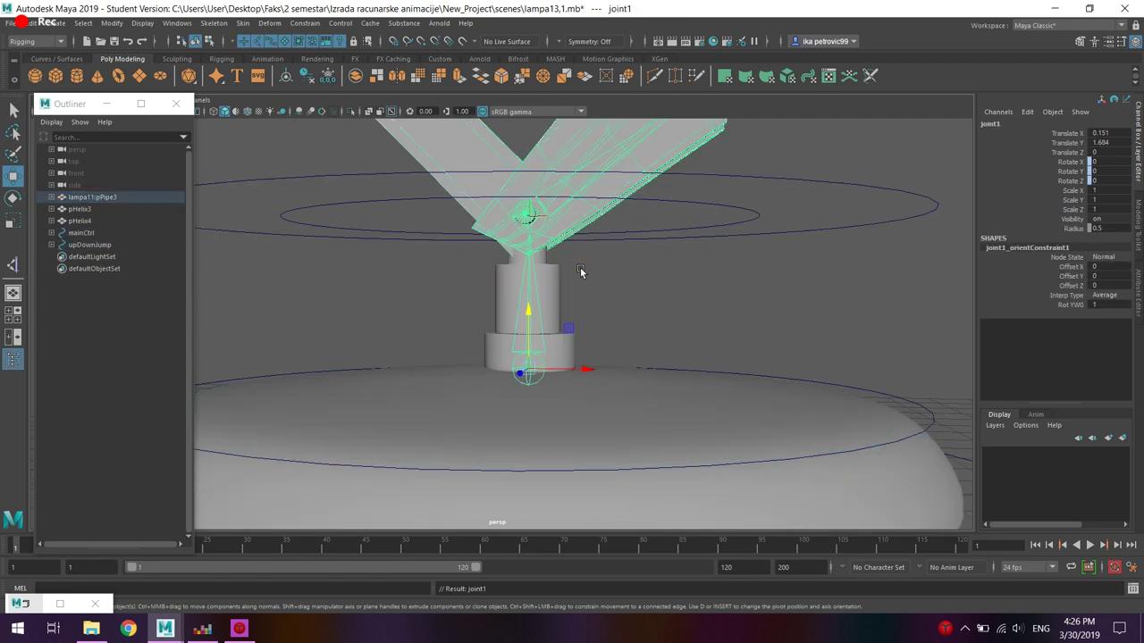
pyautogui.scroll(-2, 580, 267)
# - Raise upDownJump to check the lamp follows, then undo back to the original pose
pyautogui.click(739, 242)
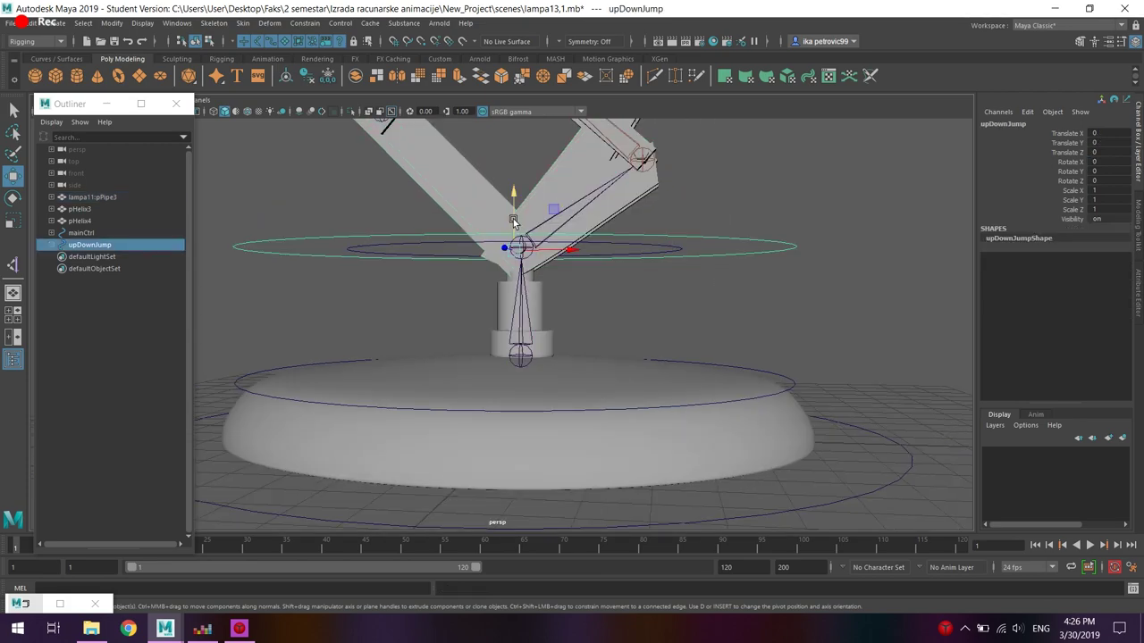
pyautogui.moveTo(536, 205)
pyautogui.keyDown('alt'); pyautogui.mouseDown()
pyautogui.moveTo(513, 157)
pyautogui.moveTo(531, 268)
pyautogui.moveTo(529, 242)
pyautogui.moveTo(502, 307)
pyautogui.mouseUp(); pyautogui.keyUp('alt')
pyautogui.scroll(-2, 513, 156)
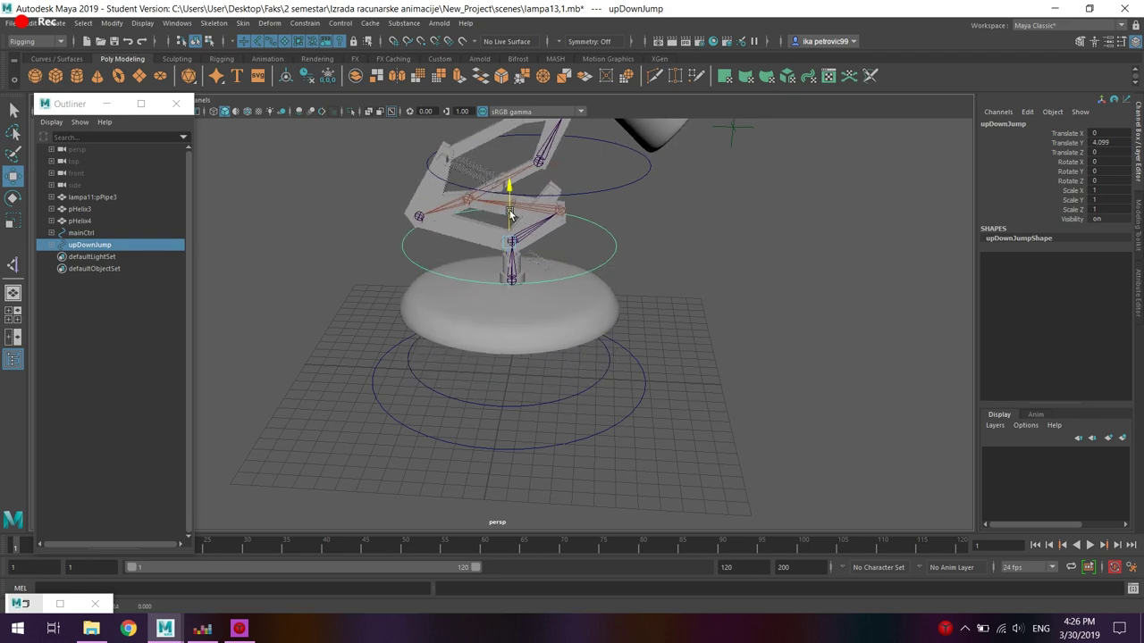
pyautogui.hotkey('ctrl', 'z')
pyautogui.hotkey('ctrl', 'z')
pyautogui.hotkey('ctrl', 'z')
pyautogui.hotkey('ctrl', 'z')
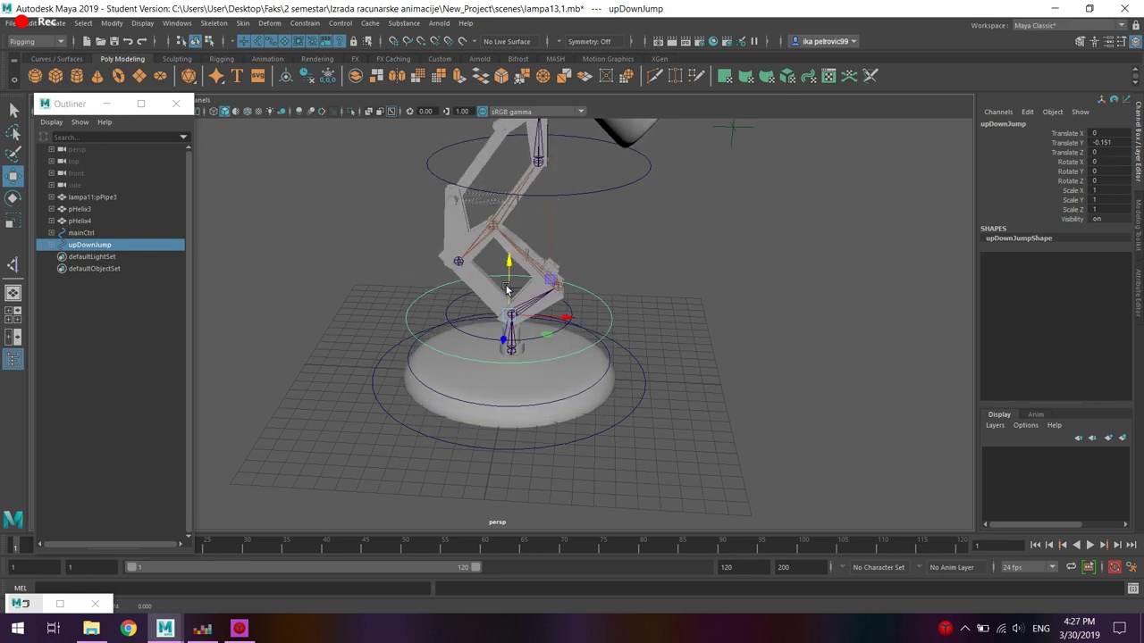
pyautogui.hotkey('ctrl', 'z')
pyautogui.hotkey('ctrl', 'z')
pyautogui.hotkey('ctrl', 'z')
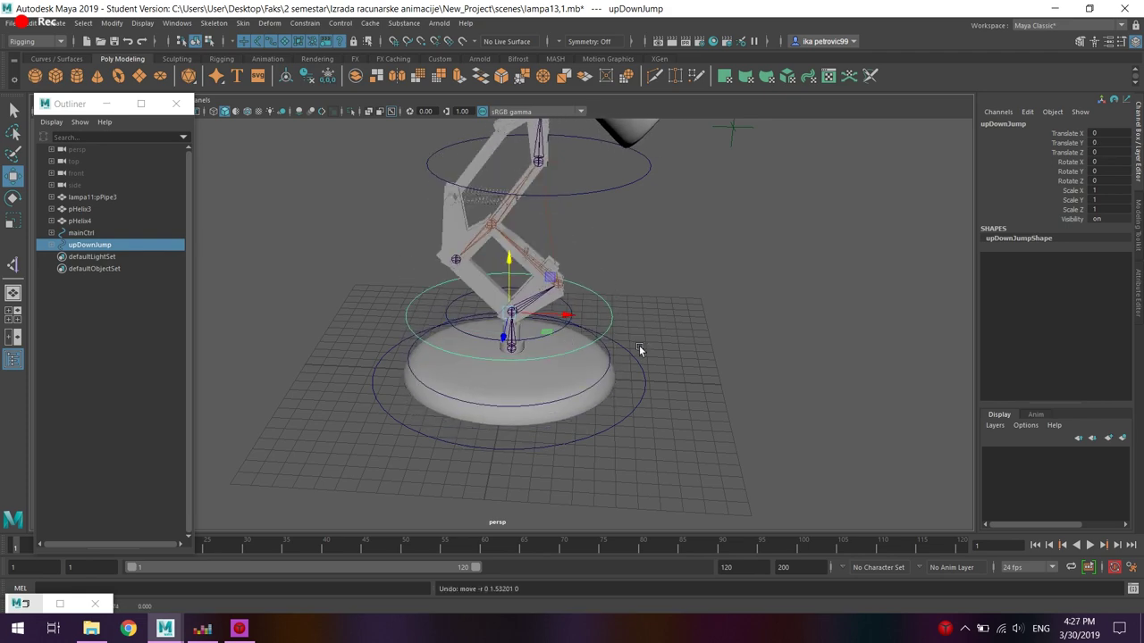
pyautogui.hotkey('ctrl', 'z')
pyautogui.hotkey('ctrl', 'z')
# - Slide the whole lamp along X with mainCtrl as a test, then undo it
pyautogui.click(666, 377)
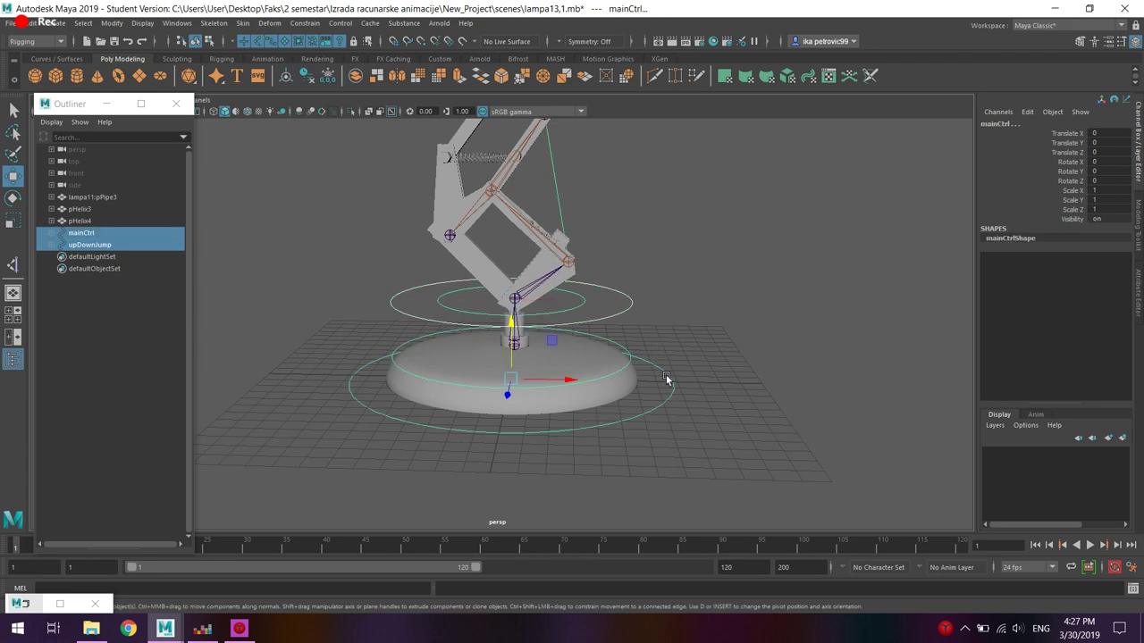
pyautogui.click(666, 375)
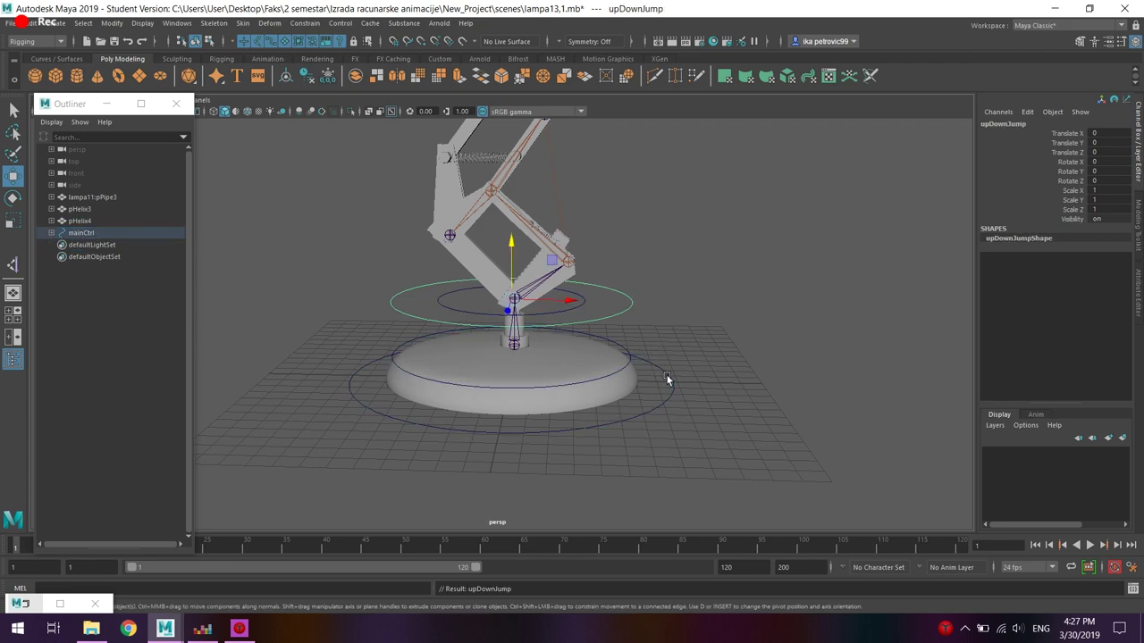
pyautogui.click(679, 404)
pyautogui.moveTo(550, 380); pyautogui.dragTo(665, 383)
pyautogui.hotkey('ctrl', 'z')
# - Frame the lamp base and start renaming mainCtrl in the Outliner
pyautogui.press('f')
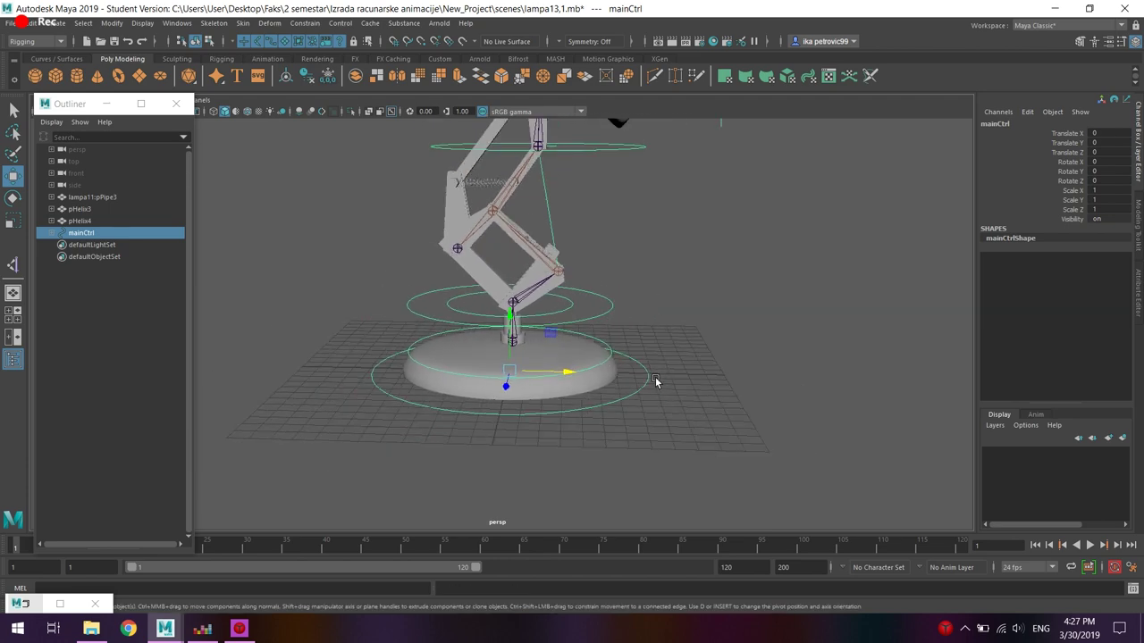
pyautogui.keyDown('alt'); pyautogui.moveTo(640, 423); pyautogui.dragTo(646, 413); pyautogui.keyUp('alt')
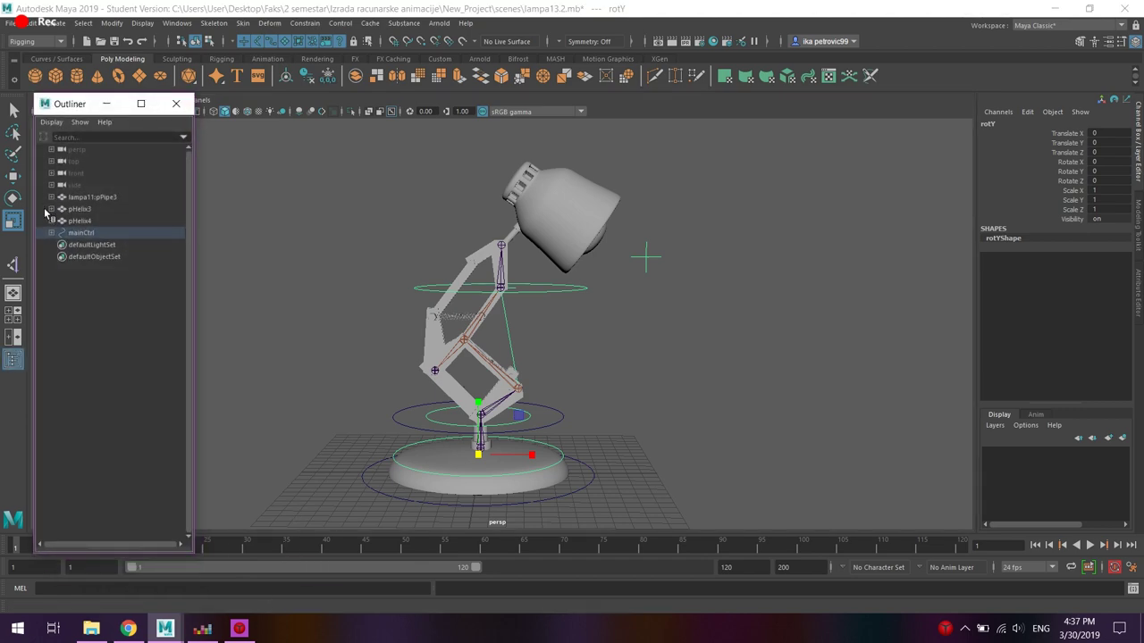
pyautogui.moveTo(712, 397)
pyautogui.keyDown('alt'); pyautogui.mouseDown(button='right')
pyautogui.moveTo(758, 271)
pyautogui.moveTo(753, 283)
pyautogui.mouseUp(button='right'); pyautogui.keyUp('alt')
pyautogui.click(82, 233)
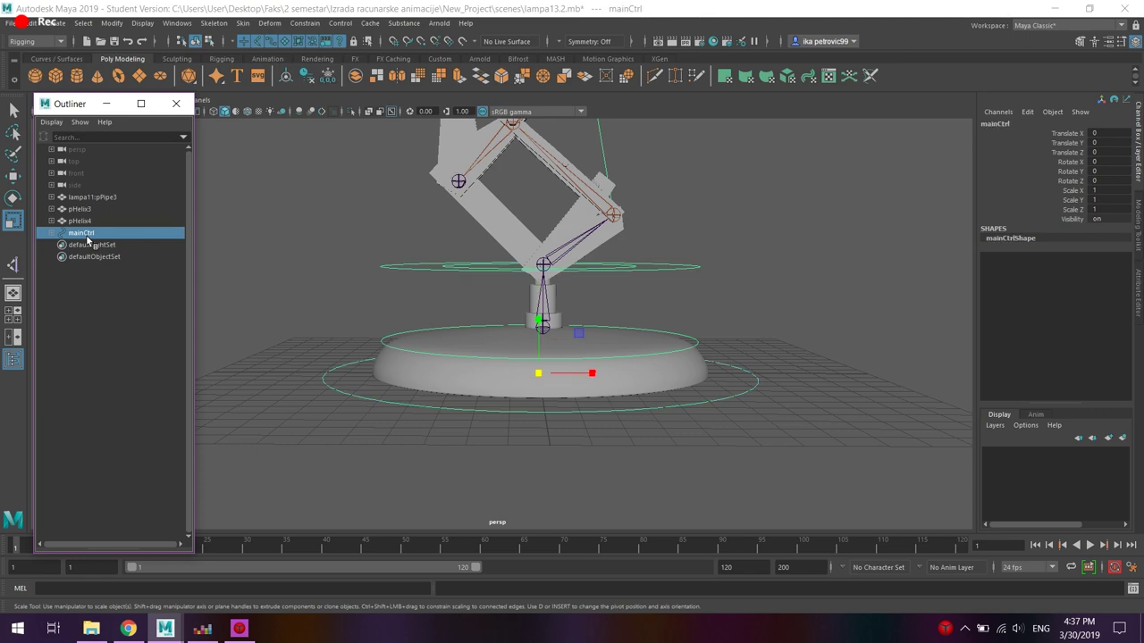
pyautogui.doubleClick(87, 235)
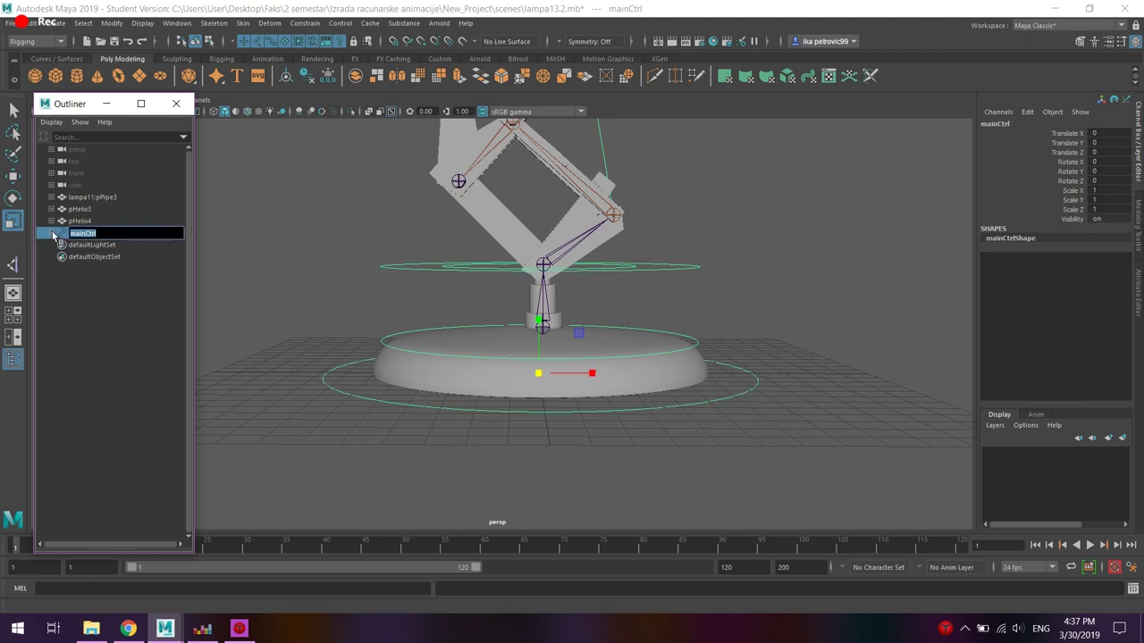
# - Keep mainCtrl's name, select rotY in the Outliner, and test-rotate the lamp, then undo
pyautogui.click(53, 235)
pyautogui.click(53, 233)
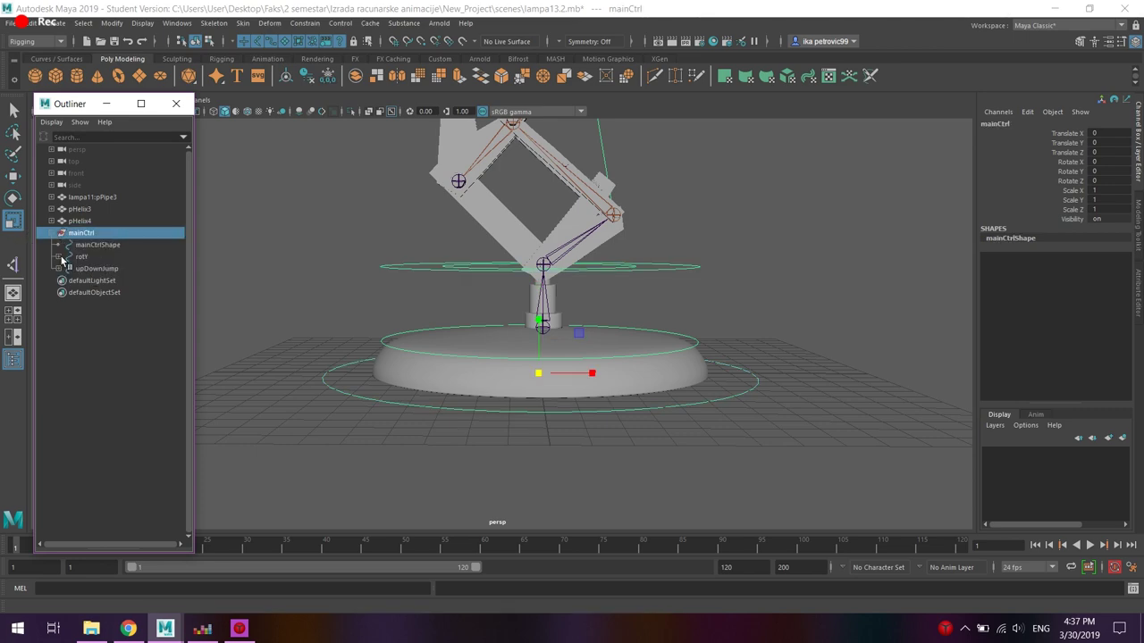
pyautogui.click(59, 257)
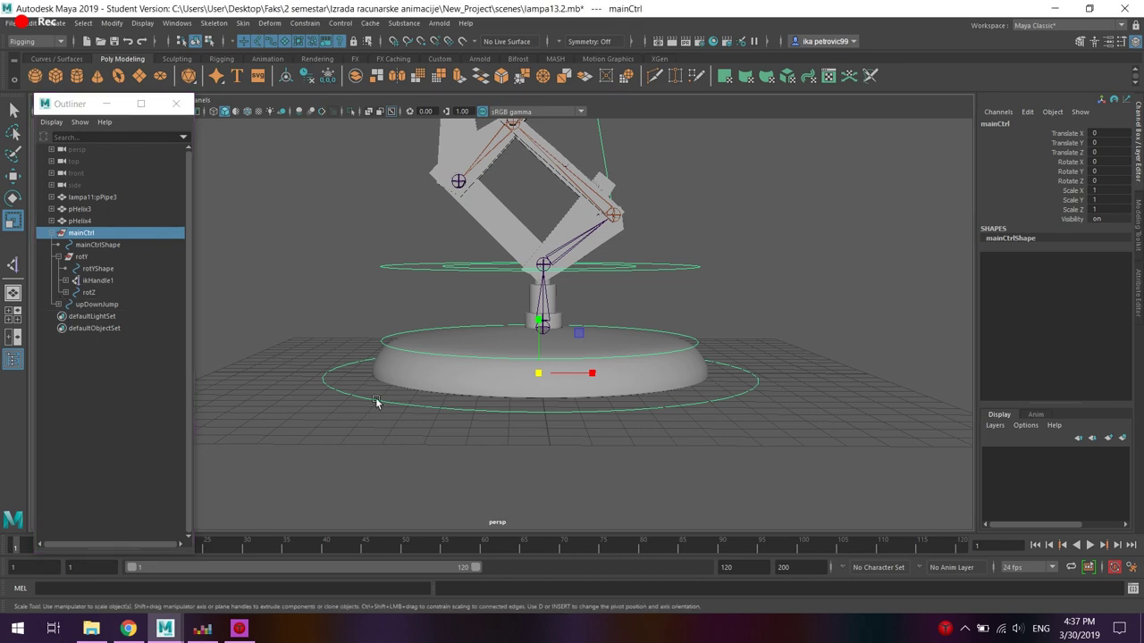
pyautogui.click(82, 256)
pyautogui.keyDown('alt'); pyautogui.moveTo(600, 354); pyautogui.dragTo(784, 373); pyautogui.keyUp('alt')
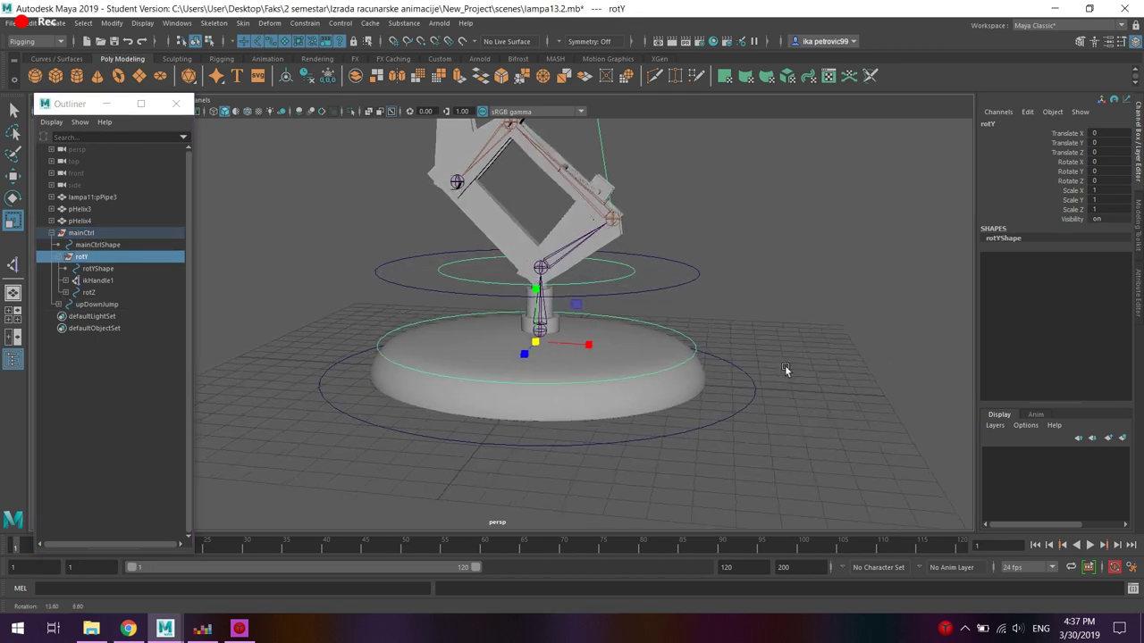
pyautogui.press('w')
pyautogui.press('e')
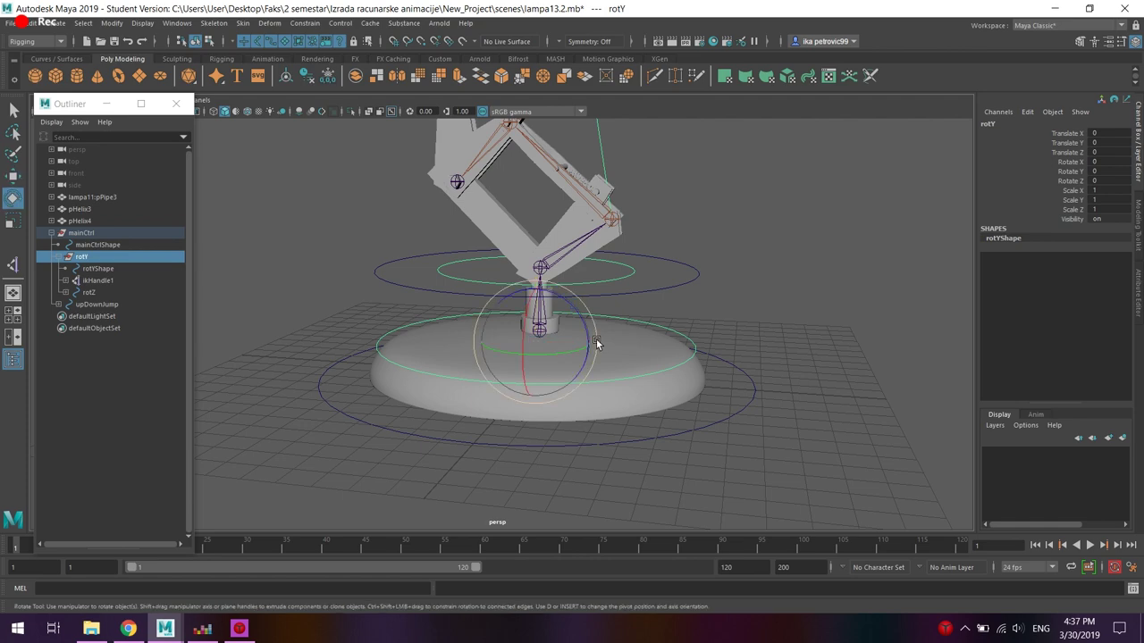
pyautogui.moveTo(547, 353); pyautogui.dragTo(551, 356)
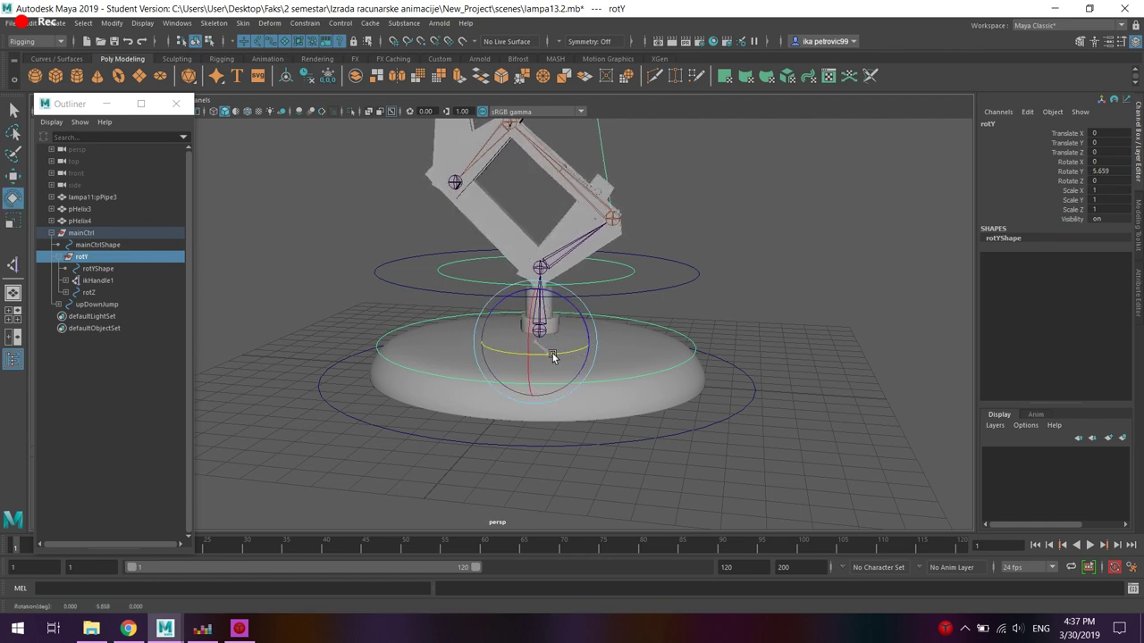
pyautogui.hotkey('ctrl', 'z')
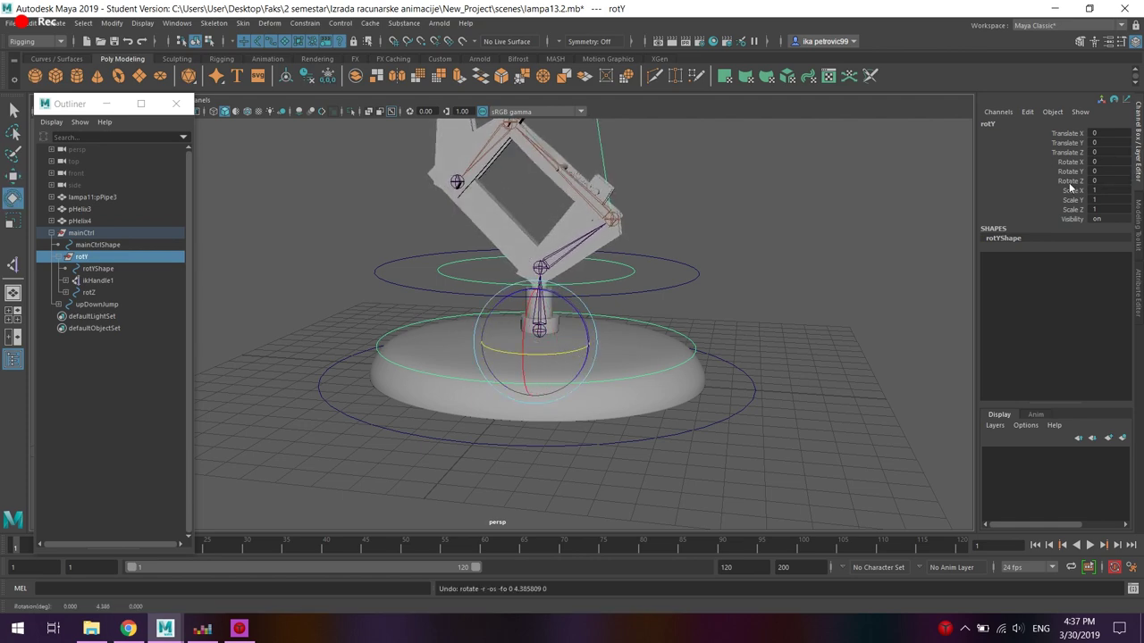
# - Lock all rotY channels except Rotate Y in the Channel Box
pyautogui.click(1064, 219)
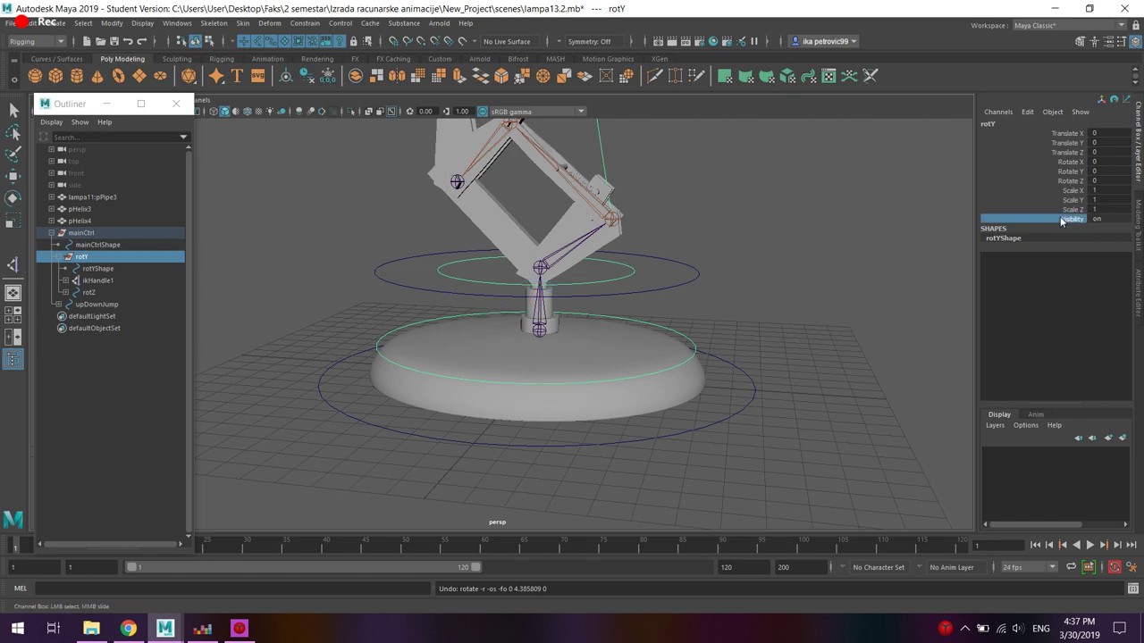
pyautogui.keyDown('shift'); pyautogui.click(1061, 136); pyautogui.keyUp('shift')
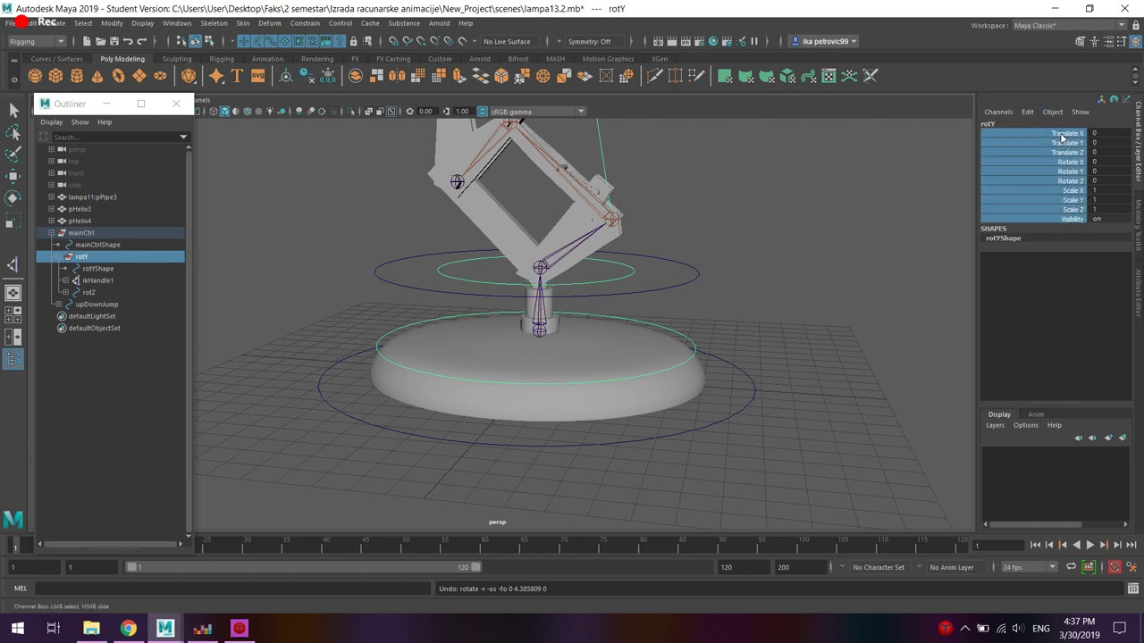
pyautogui.keyDown('ctrl'); pyautogui.click(1066, 173); pyautogui.keyUp('ctrl')
pyautogui.rightClick(1059, 213)
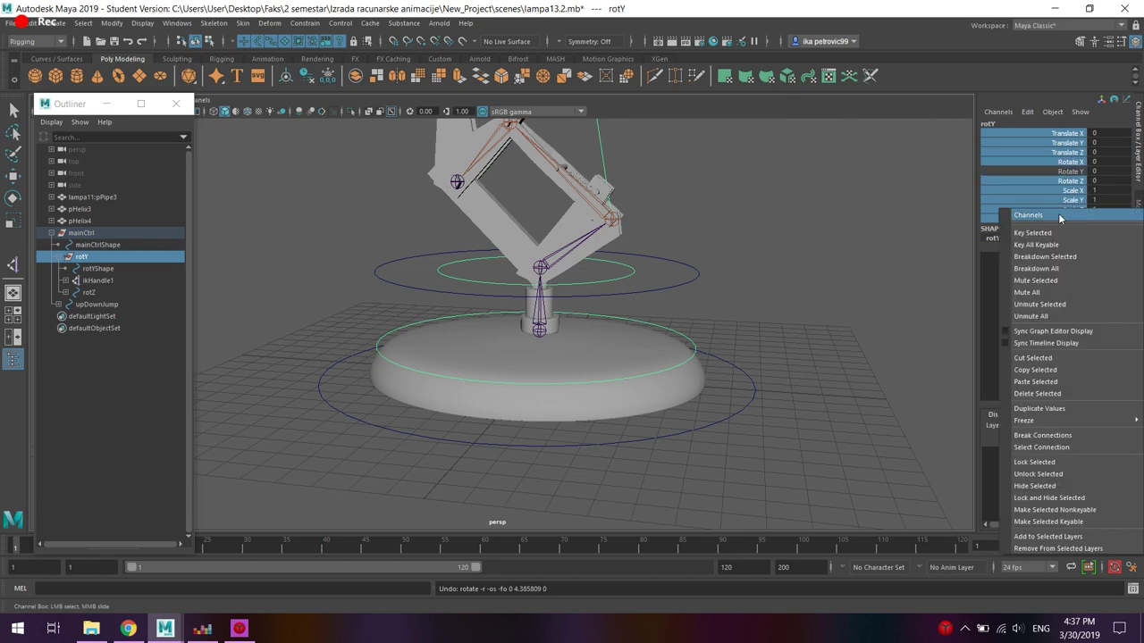
pyautogui.click(1037, 463)
# - Turn the lamp around its vertical axis with rotY to test the lock
pyautogui.click(716, 357)
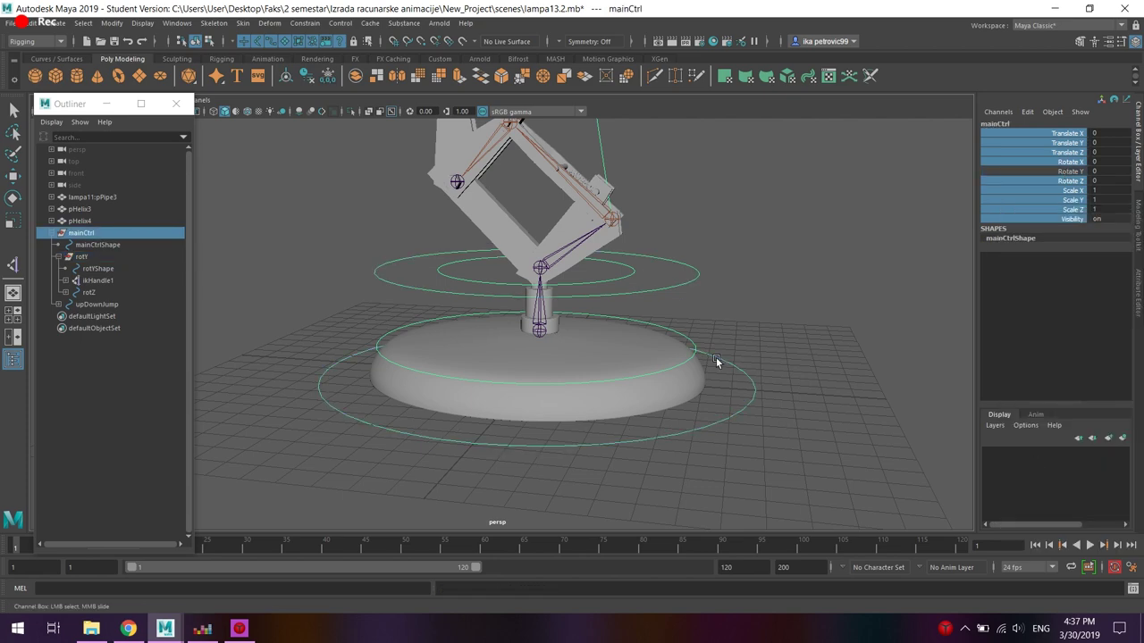
pyautogui.click(582, 384)
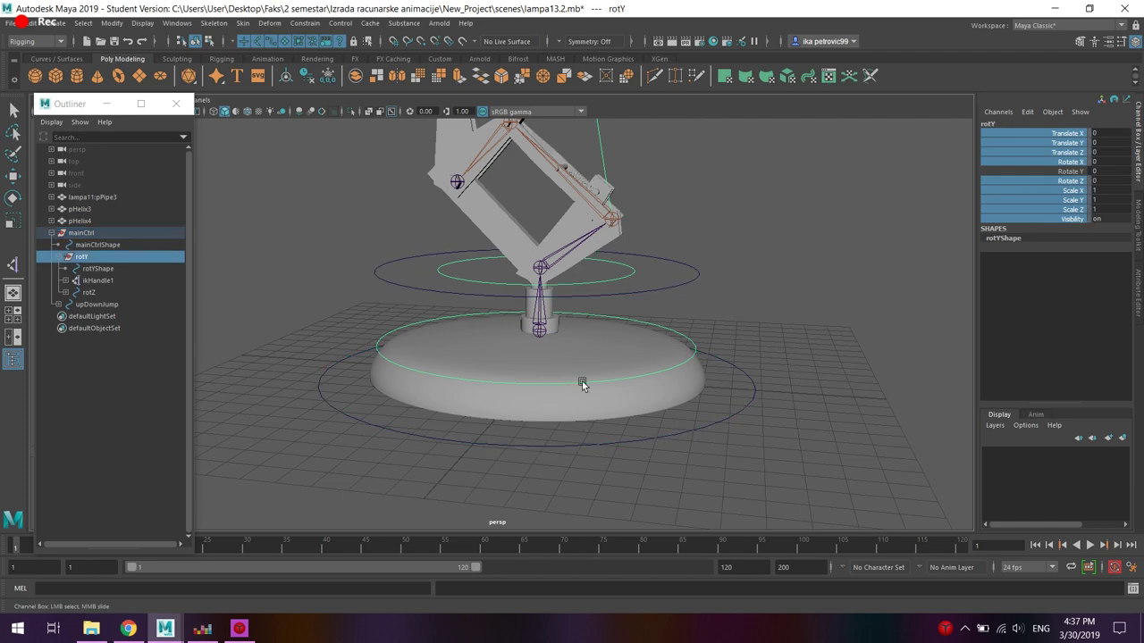
pyautogui.press('w')
pyautogui.press('e')
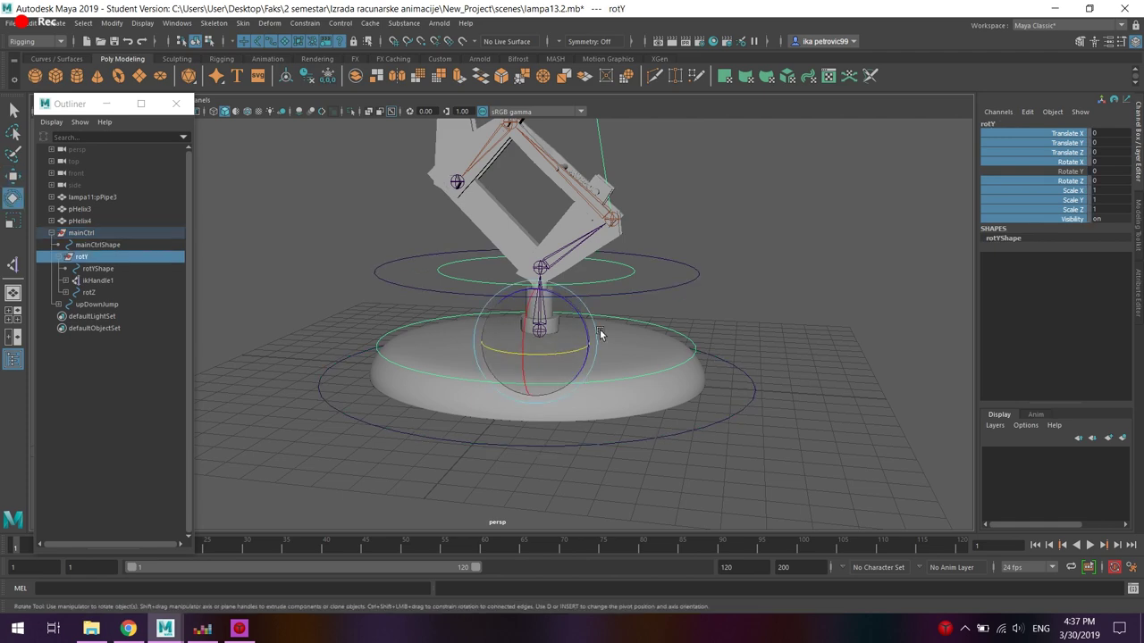
pyautogui.moveTo(580, 353)
pyautogui.mouseDown()
pyautogui.moveTo(594, 379)
pyautogui.moveTo(475, 403)
pyautogui.moveTo(378, 378)
pyautogui.moveTo(638, 378)
pyautogui.moveTo(631, 203)
pyautogui.moveTo(311, 302)
pyautogui.moveTo(383, 259)
pyautogui.moveTo(679, 305)
pyautogui.mouseUp()
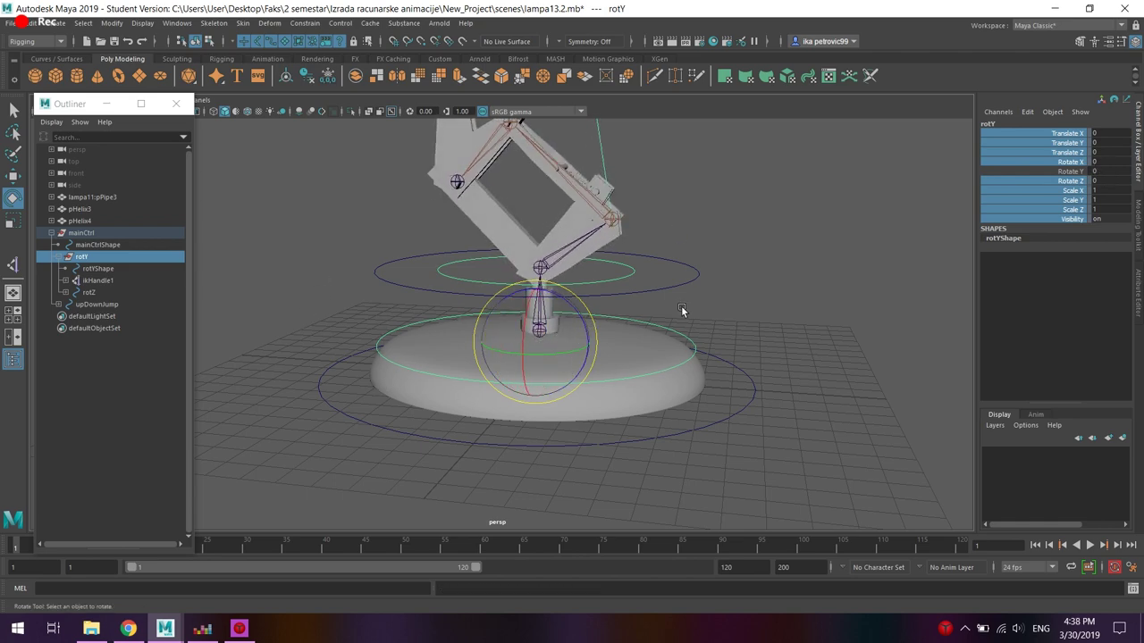
# - Select rotZ and expand rotZ and upDownHandle in the Outliner
pyautogui.click(681, 305)
pyautogui.click(614, 284)
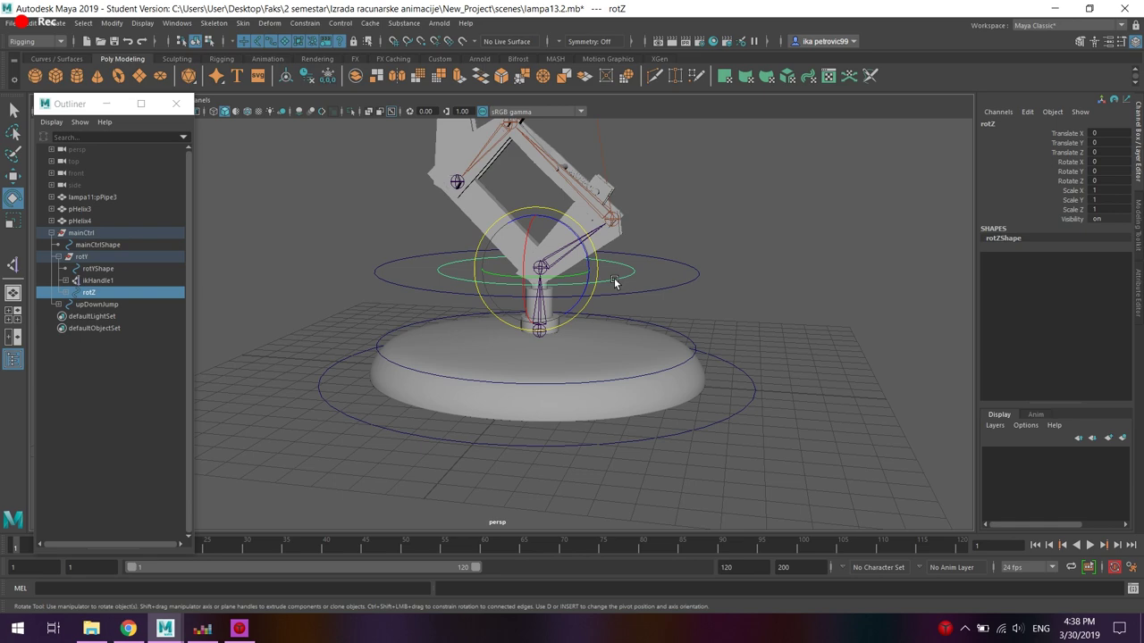
pyautogui.scroll(2, 615, 284)
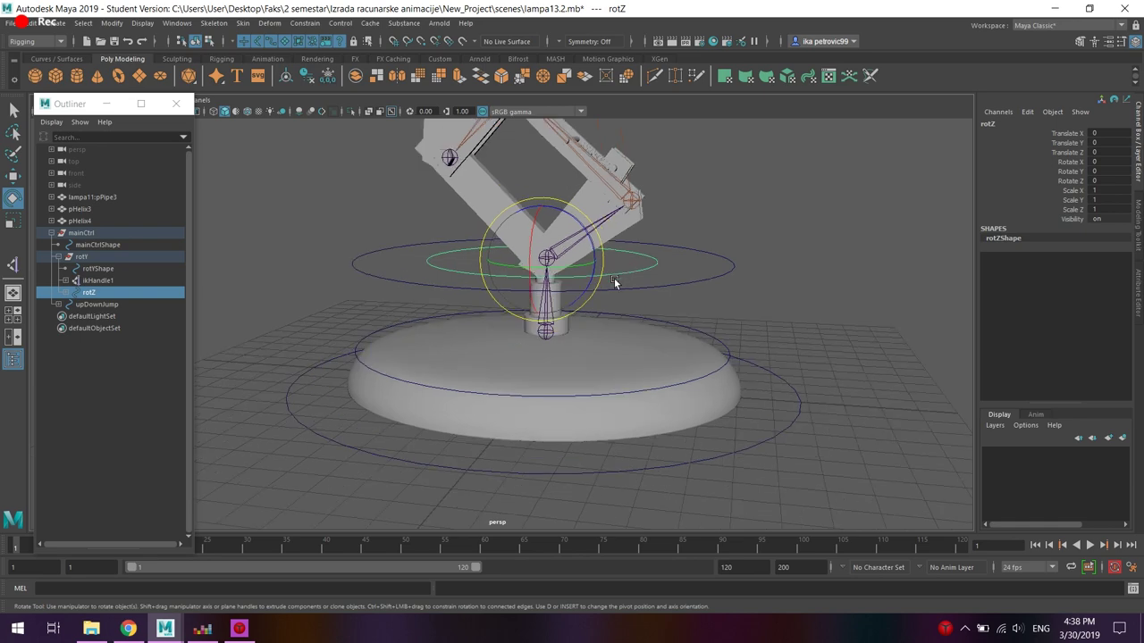
pyautogui.click(65, 293)
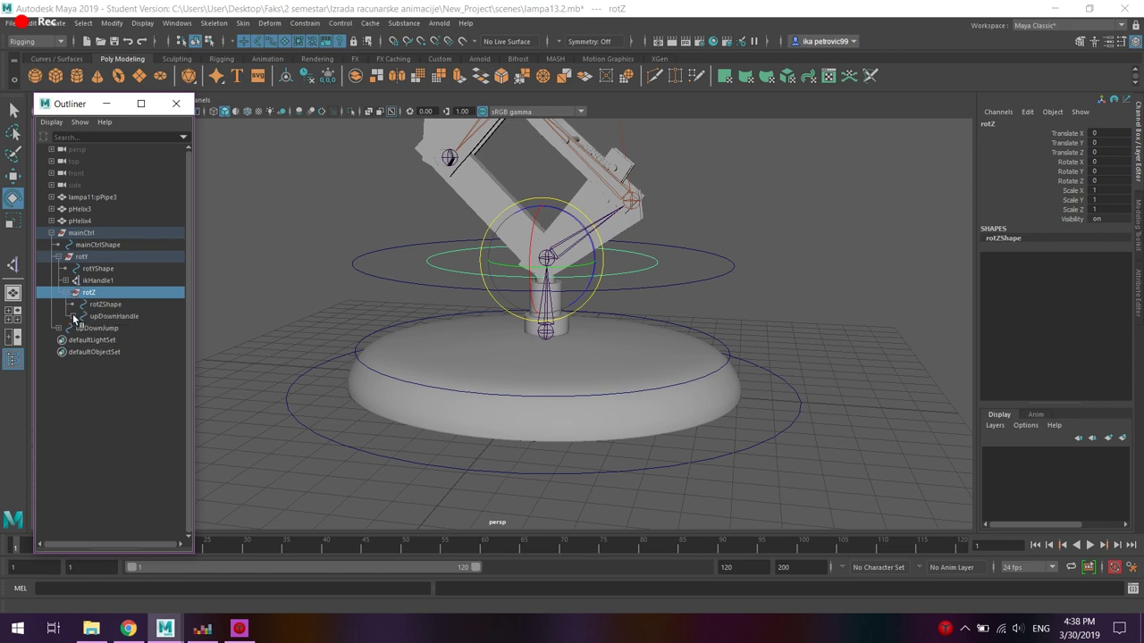
pyautogui.click(73, 316)
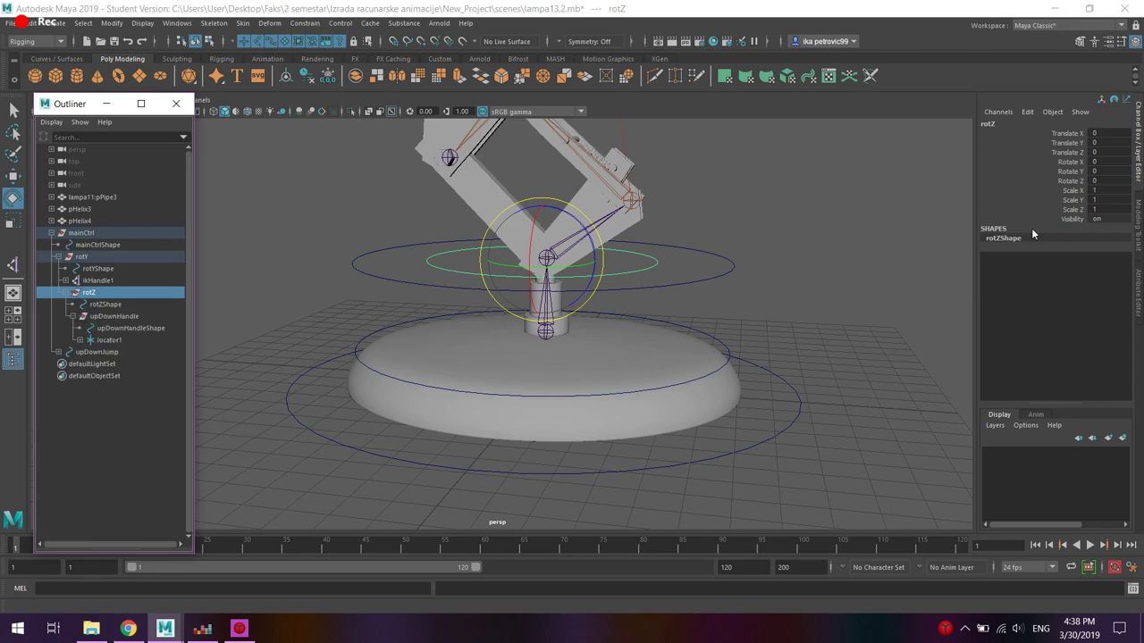
# - Lock all rotZ channels except Rotate Z in the Channel Box
pyautogui.click(1073, 220)
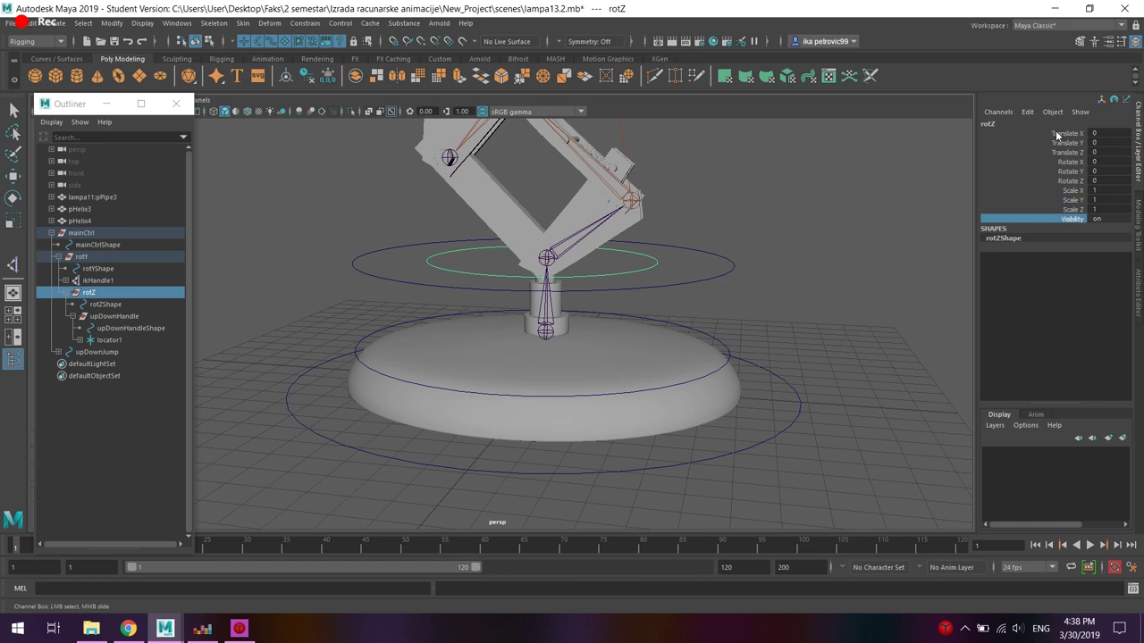
pyautogui.keyDown('shift'); pyautogui.click(1056, 132); pyautogui.keyUp('shift')
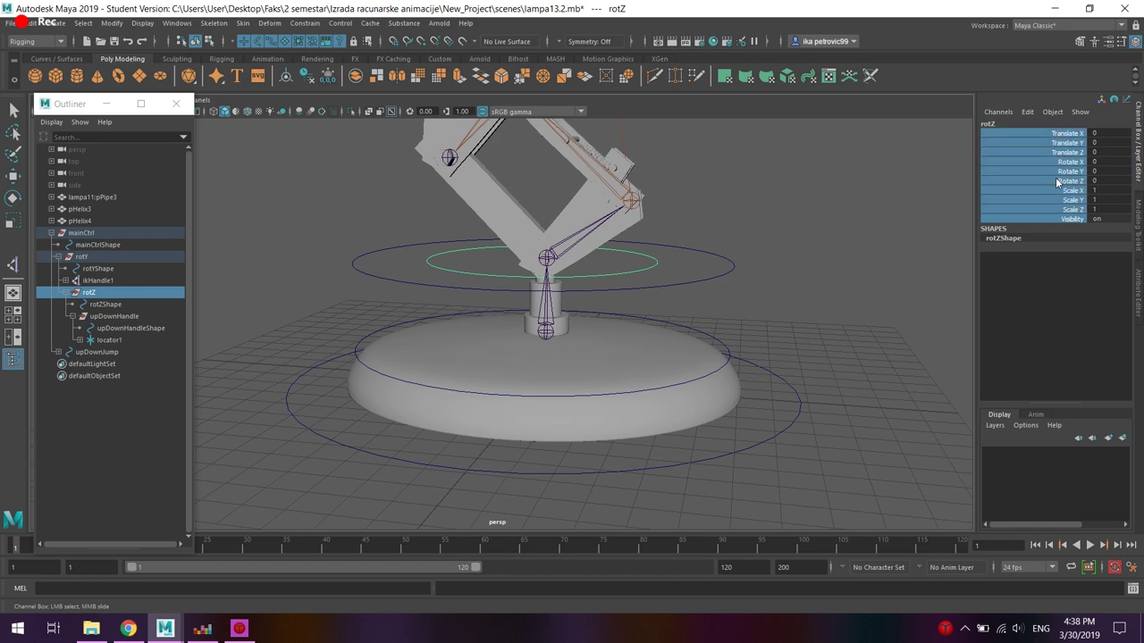
pyautogui.keyDown('ctrl'); pyautogui.click(1055, 177); pyautogui.keyUp('ctrl')
pyautogui.rightClick(1043, 220)
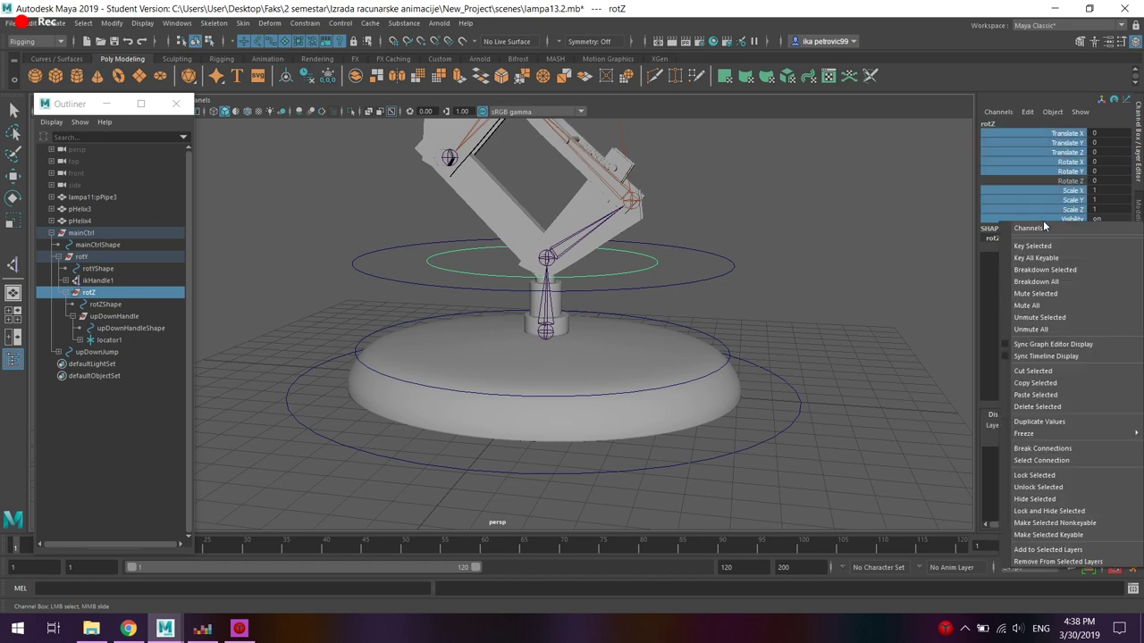
pyautogui.click(1036, 478)
# - Test-tilt the lamp arm by rotating rotZ
pyautogui.press('e')
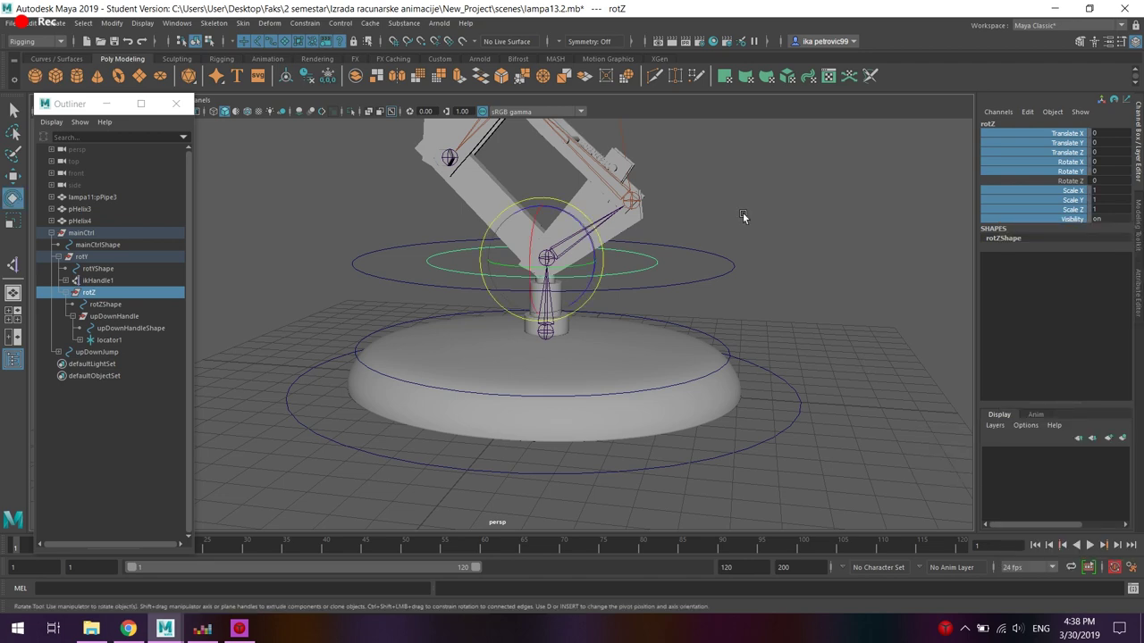
pyautogui.moveTo(575, 218)
pyautogui.mouseDown()
pyautogui.moveTo(601, 230)
pyautogui.moveTo(597, 218)
pyautogui.mouseUp()
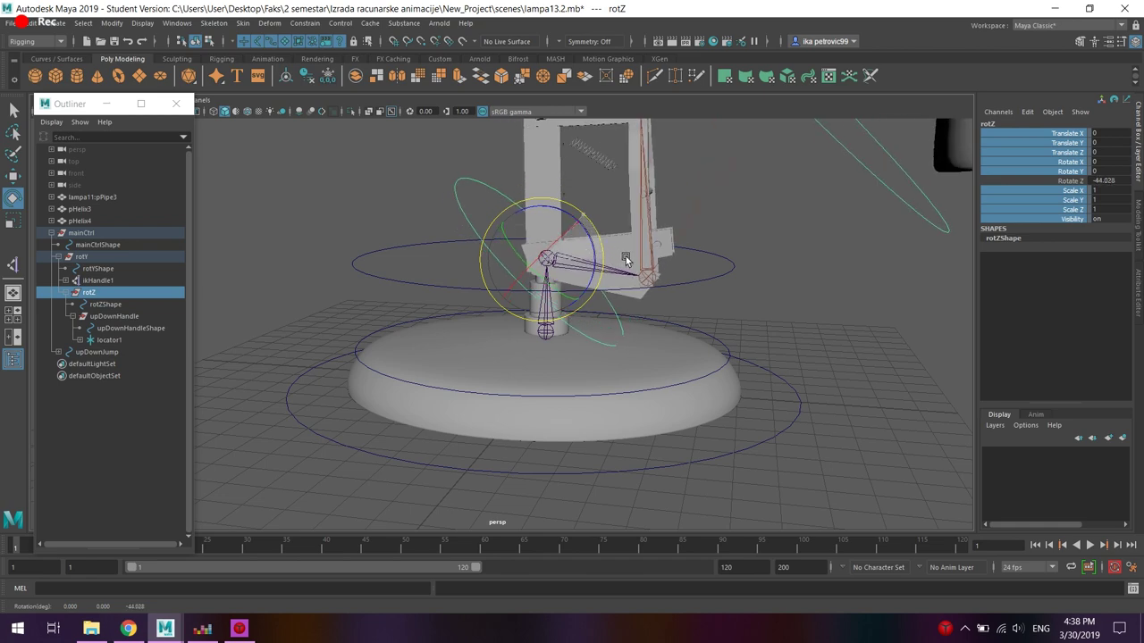
pyautogui.click(597, 218)
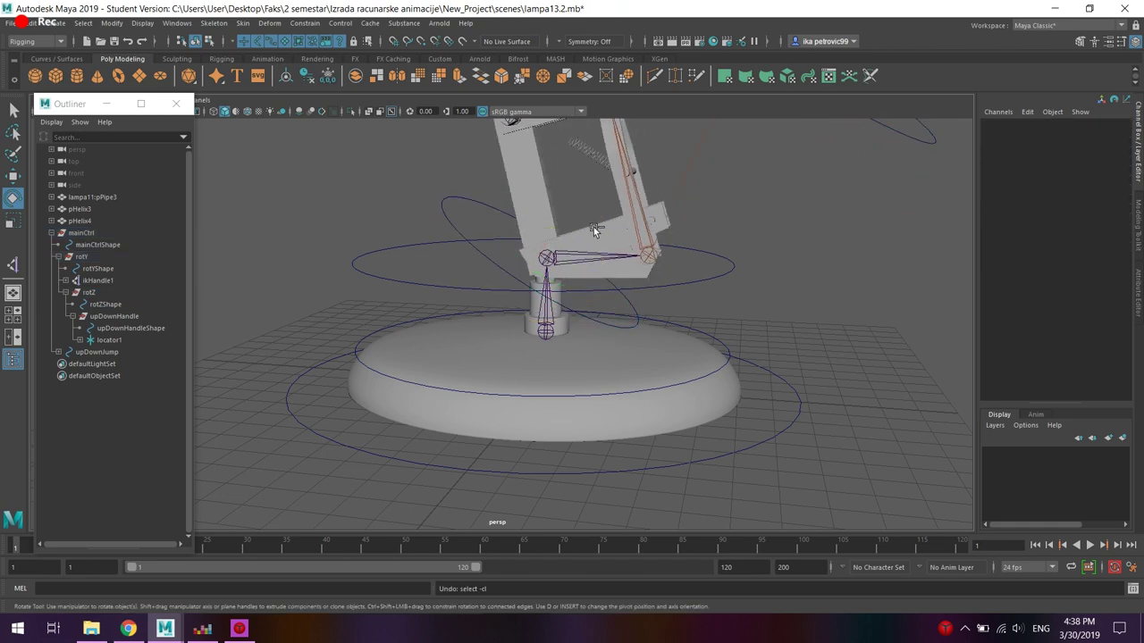
pyautogui.click(593, 227)
pyautogui.moveTo(595, 232); pyautogui.dragTo(597, 235)
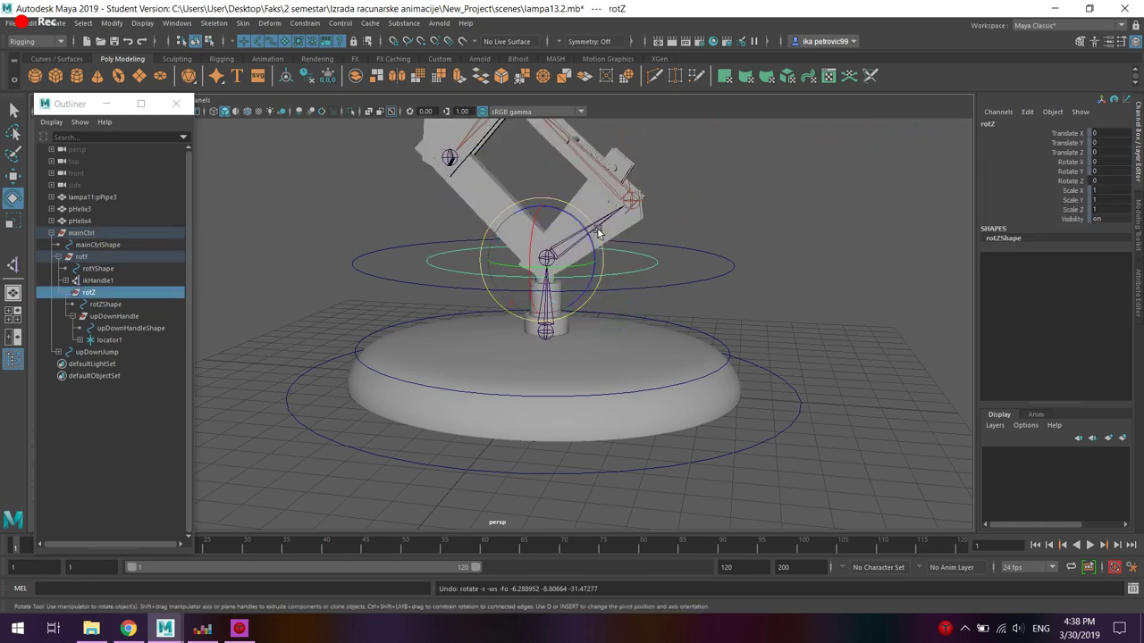
# - Raise the upDownJump ring control to test its movement
pyautogui.click(714, 273)
pyautogui.click(724, 278)
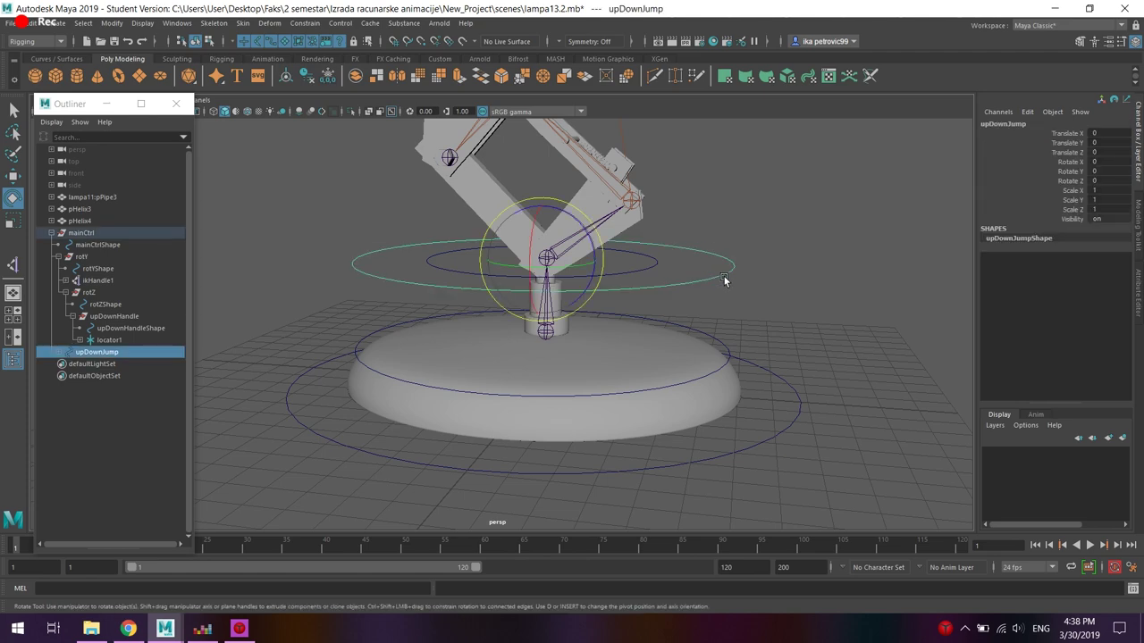
pyautogui.press('w')
pyautogui.moveTo(545, 227)
pyautogui.mouseDown()
pyautogui.moveTo(545, 148)
pyautogui.moveTo(551, 211)
pyautogui.mouseUp()
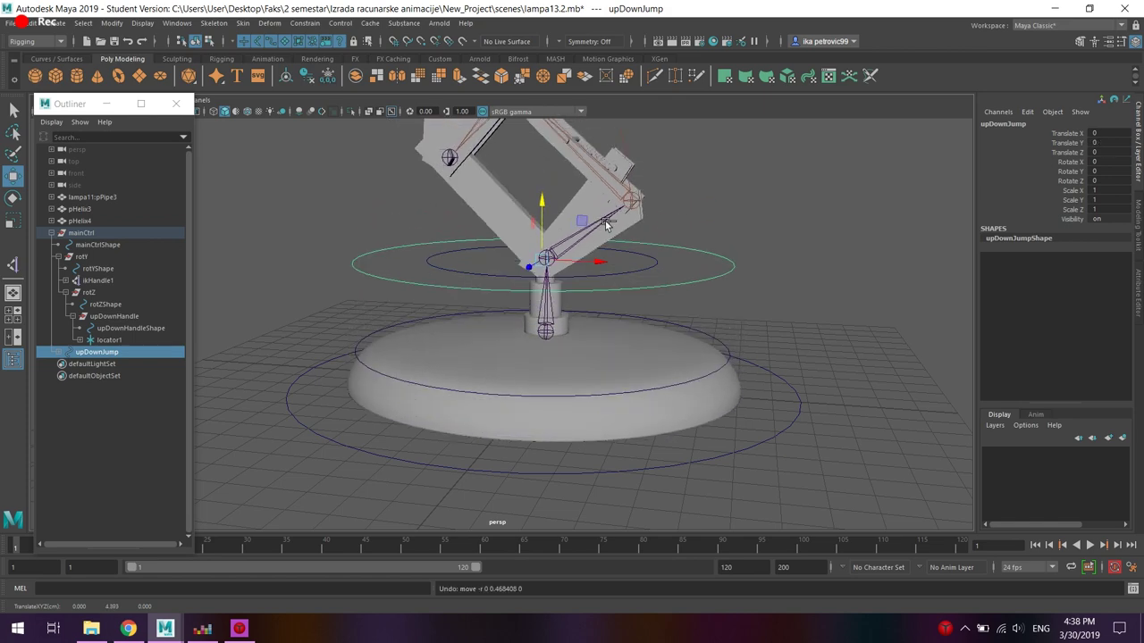
# - Apply a Channel Box menu command to all upDownJump channels except Translate Y
pyautogui.click(1065, 220)
pyautogui.keyDown('shift'); pyautogui.click(1046, 132); pyautogui.keyUp('shift')
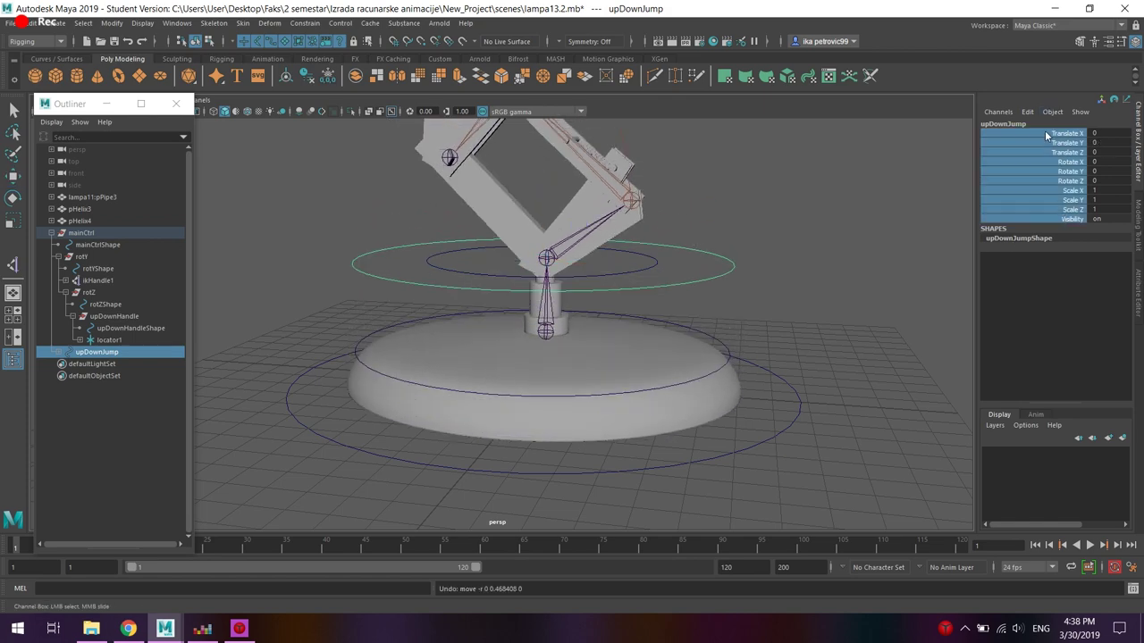
pyautogui.keyDown('ctrl'); pyautogui.click(1051, 143); pyautogui.keyUp('ctrl')
pyautogui.rightClick(1045, 194)
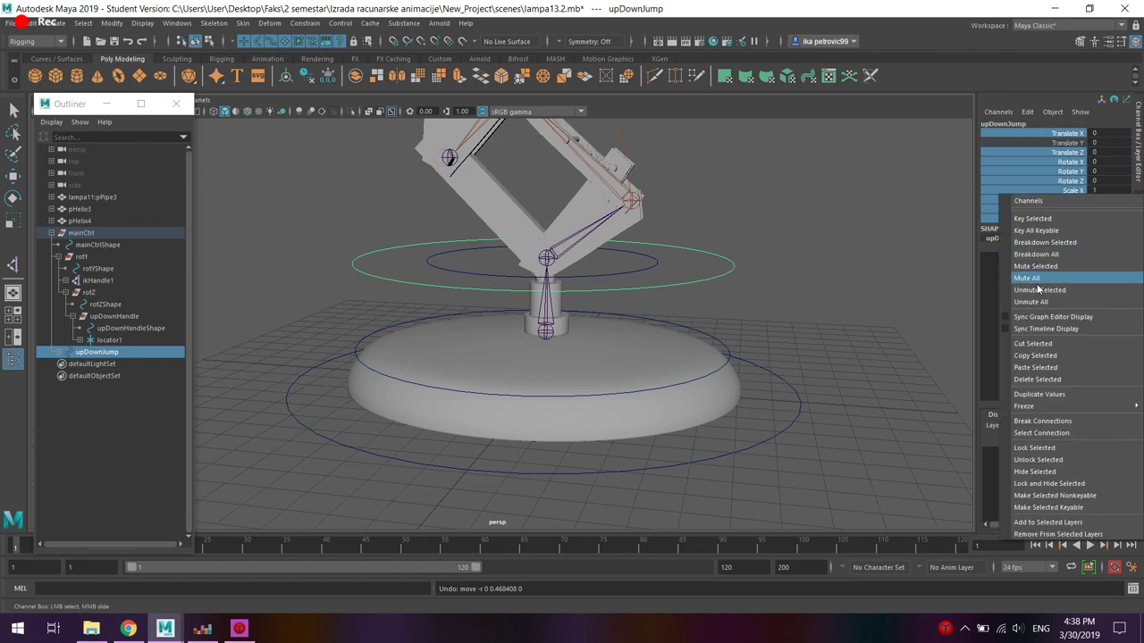
pyautogui.click(1008, 429)
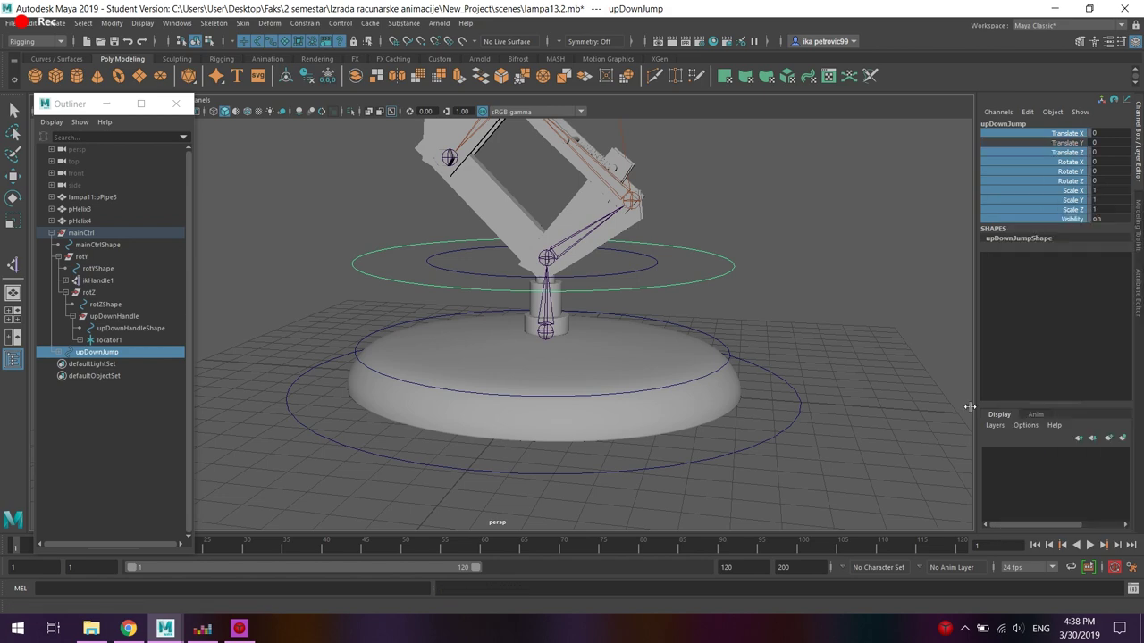
# - Move the upDownHandle control down to test the arm, then undo back to 0
pyautogui.click(682, 233)
pyautogui.keyDown('alt'); pyautogui.moveTo(682, 234); pyautogui.dragTo(665, 389, button='right'); pyautogui.keyUp('alt')
pyautogui.moveTo(665, 384)
pyautogui.keyDown('alt'); pyautogui.mouseDown()
pyautogui.moveTo(654, 488)
pyautogui.moveTo(668, 392)
pyautogui.mouseUp(); pyautogui.keyUp('alt')
pyautogui.click(632, 343)
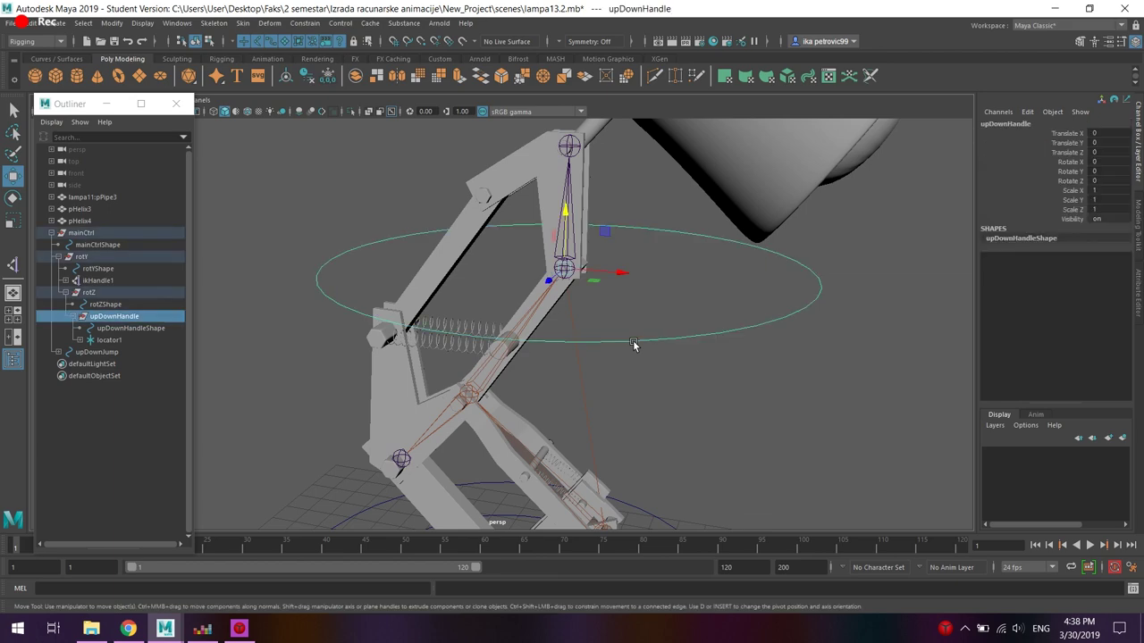
pyautogui.moveTo(566, 215); pyautogui.dragTo(583, 228)
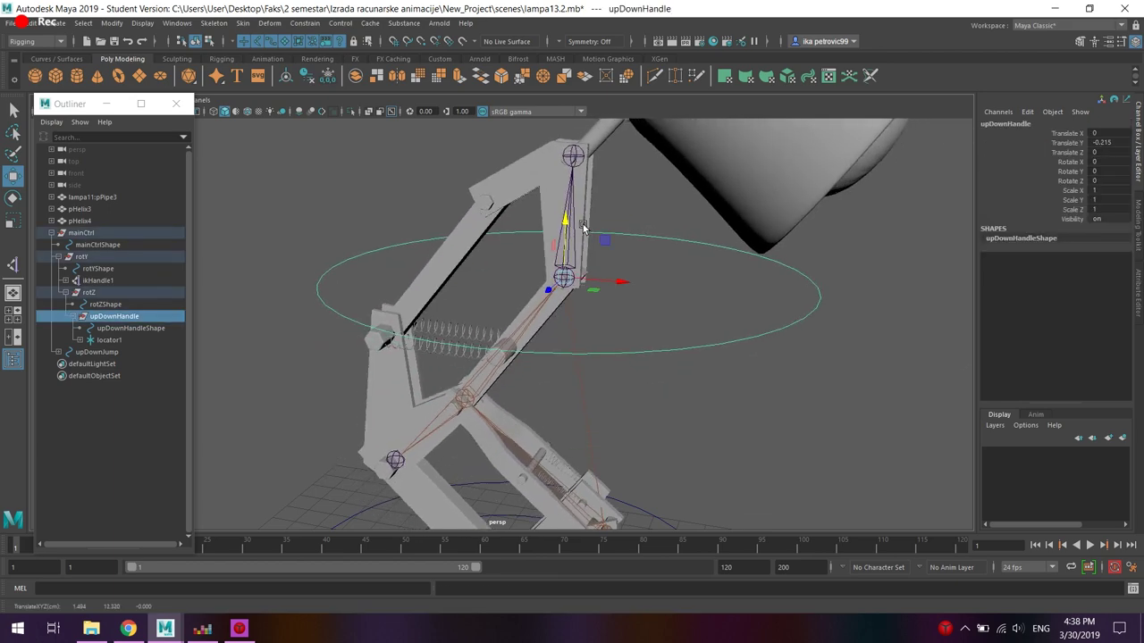
pyautogui.hotkey('ctrl', 'z')
# - Unlock the chosen upDownHandle channels in the Channel Box
pyautogui.click(1073, 219)
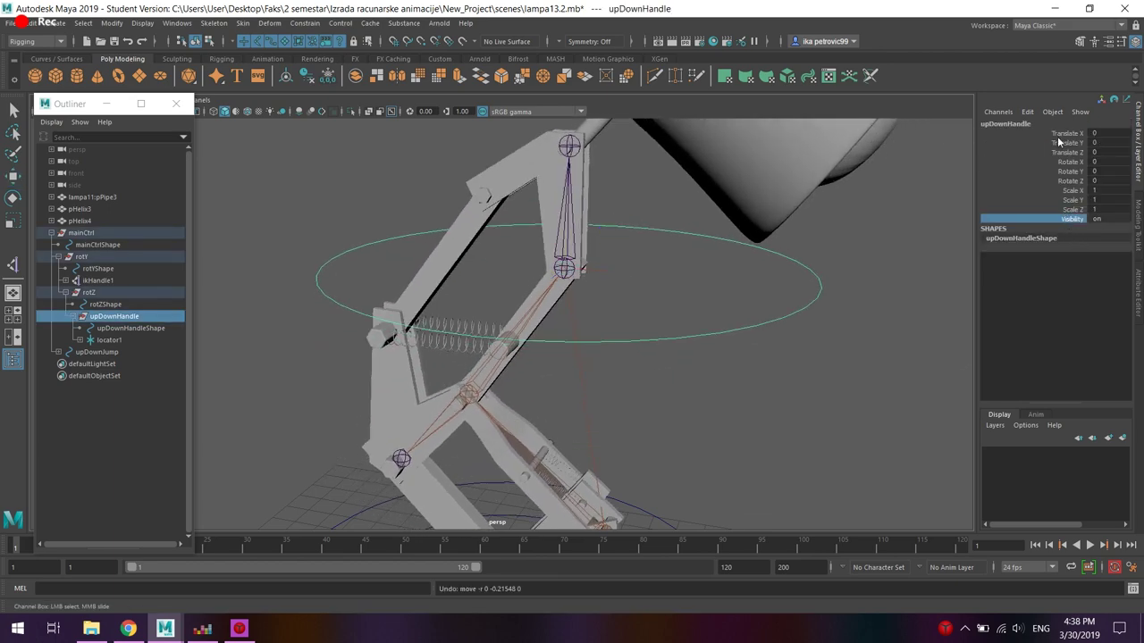
pyautogui.keyDown('shift'); pyautogui.click(1060, 134); pyautogui.keyUp('shift')
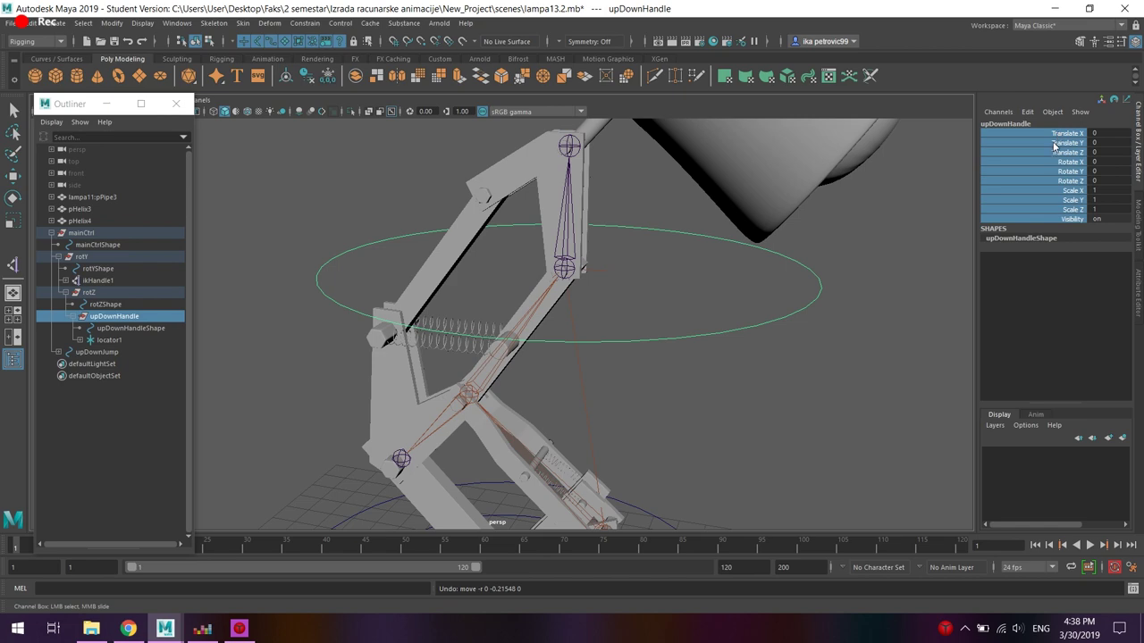
pyautogui.rightClick(1045, 174)
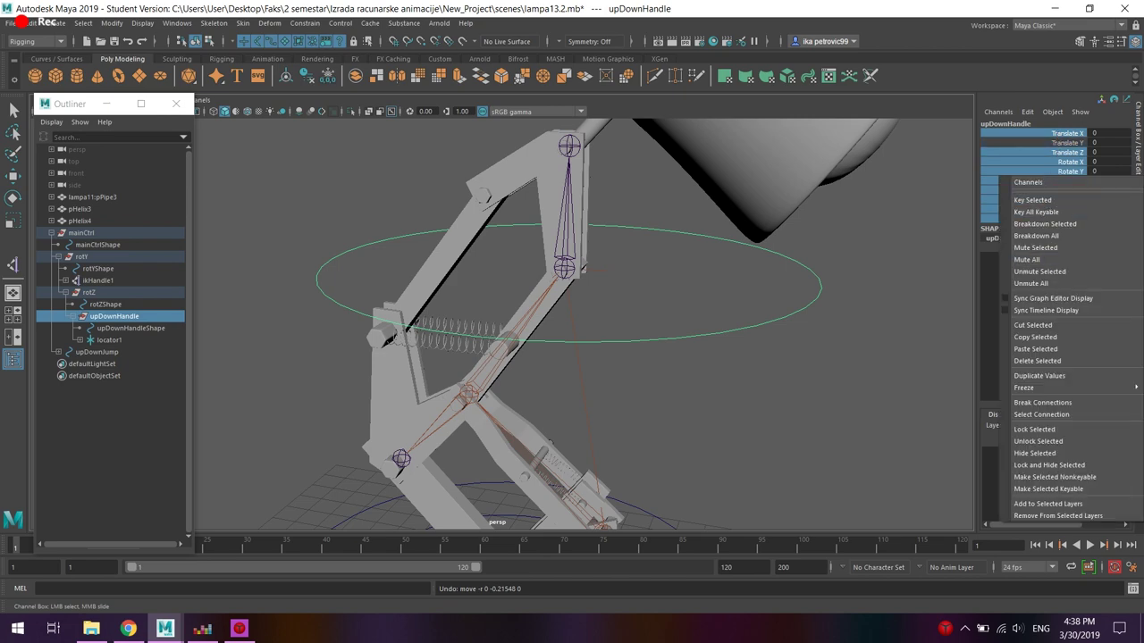
pyautogui.click(1035, 441)
pyautogui.click(773, 401)
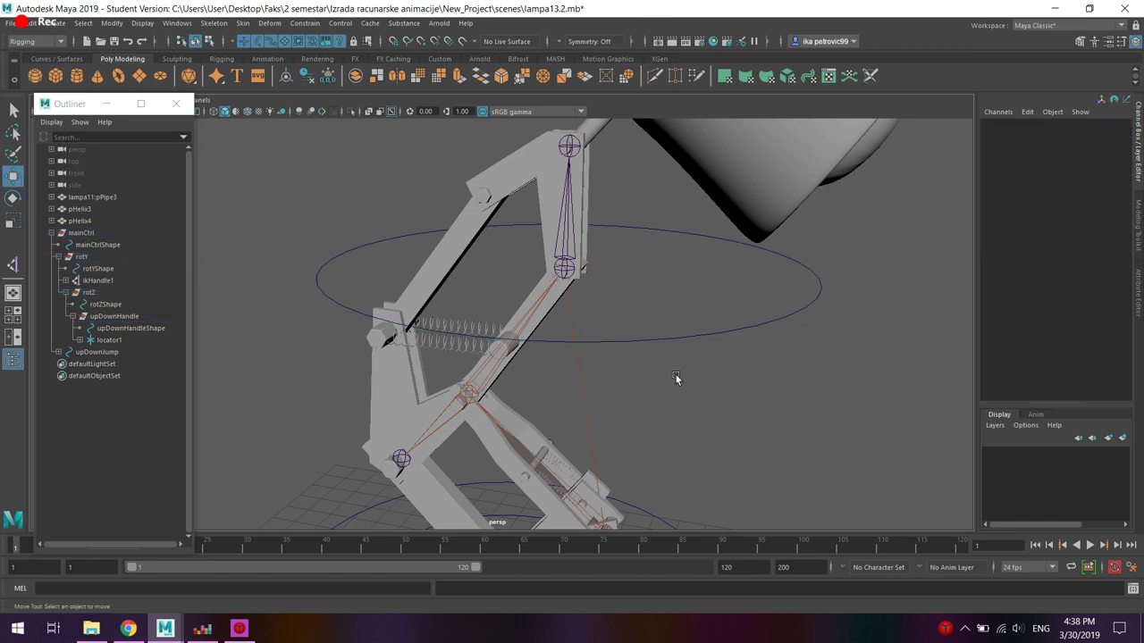
pyautogui.keyDown('alt'); pyautogui.moveTo(675, 375); pyautogui.dragTo(658, 394); pyautogui.keyUp('alt')
pyautogui.scroll(-3, 683, 376)
pyautogui.scroll(-3, 693, 372)
pyautogui.scroll(-3, 693, 357)
pyautogui.scroll(-3, 694, 357)
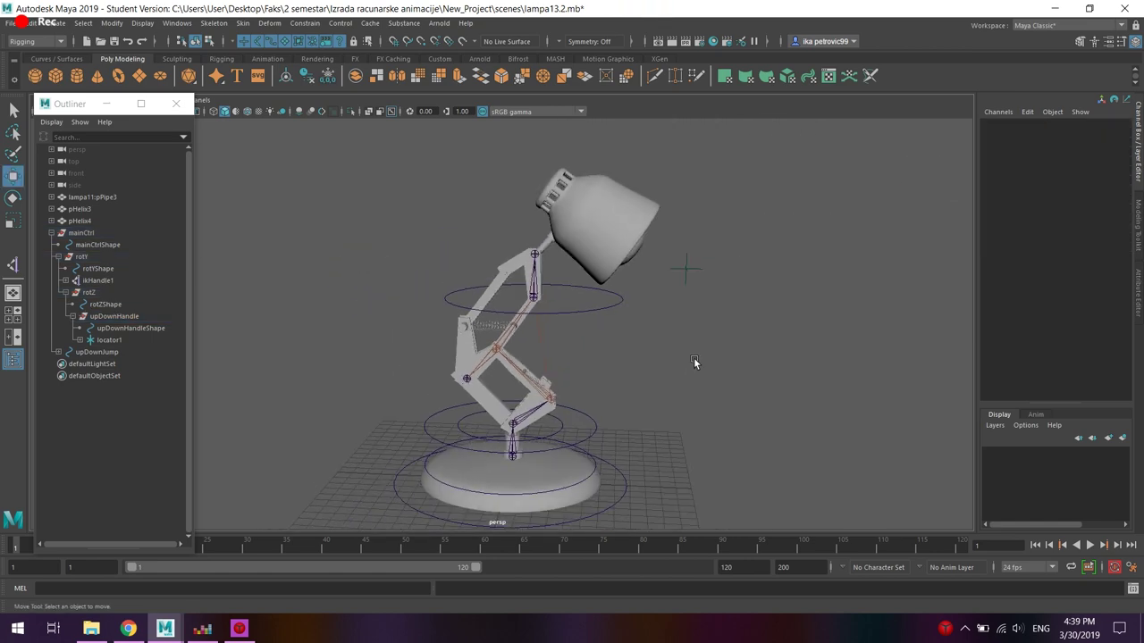
pyautogui.scroll(-2, 693, 357)
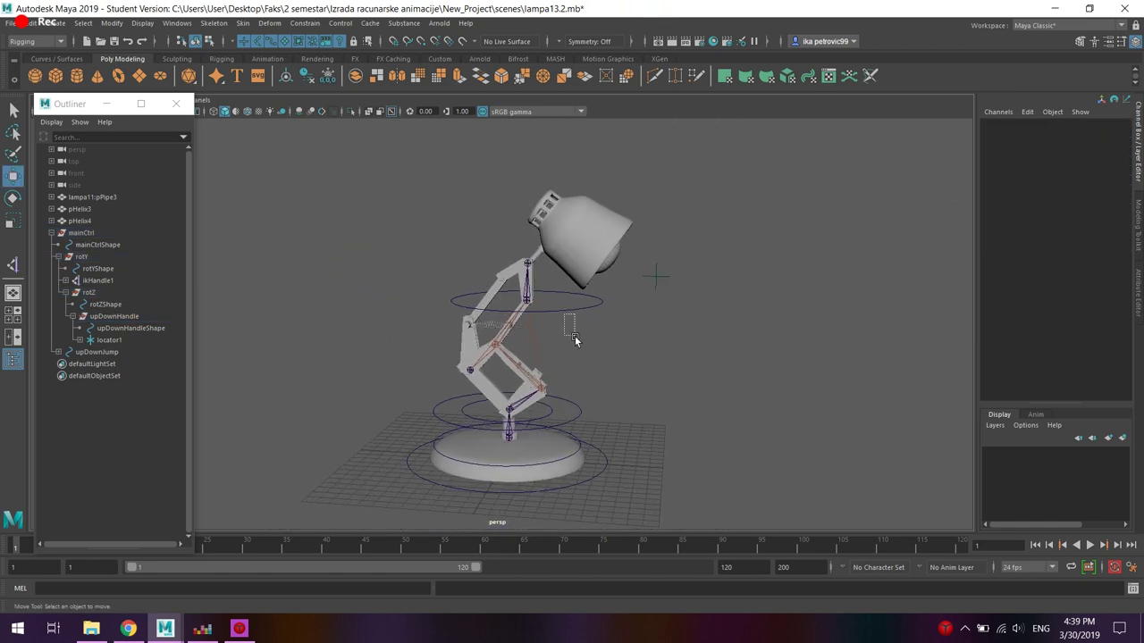
pyautogui.click(576, 340)
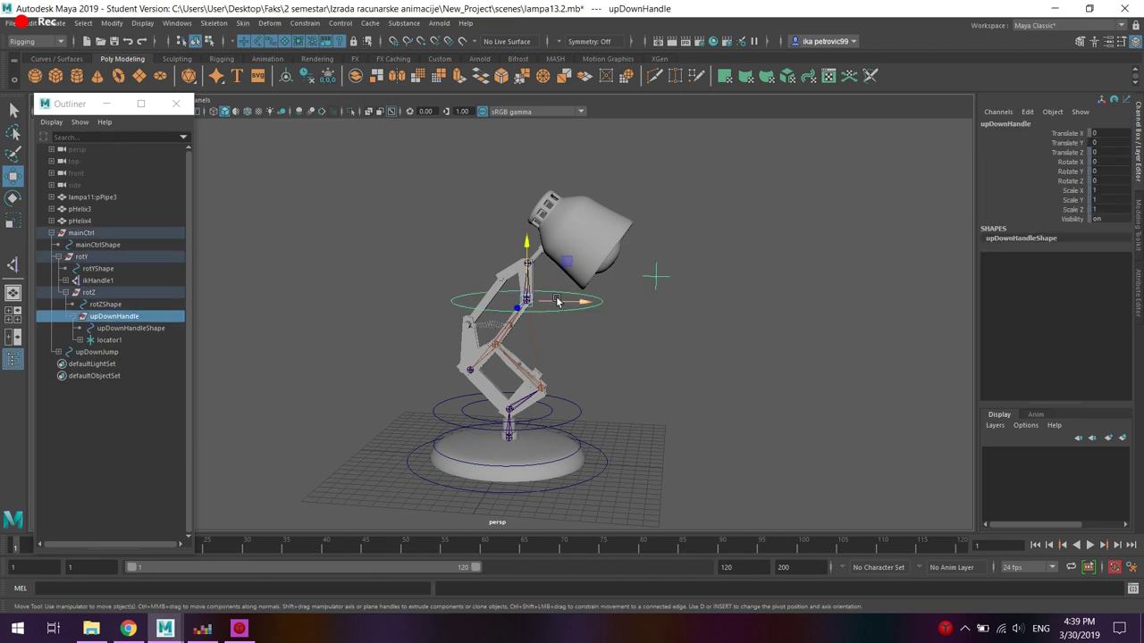
pyautogui.click(561, 303)
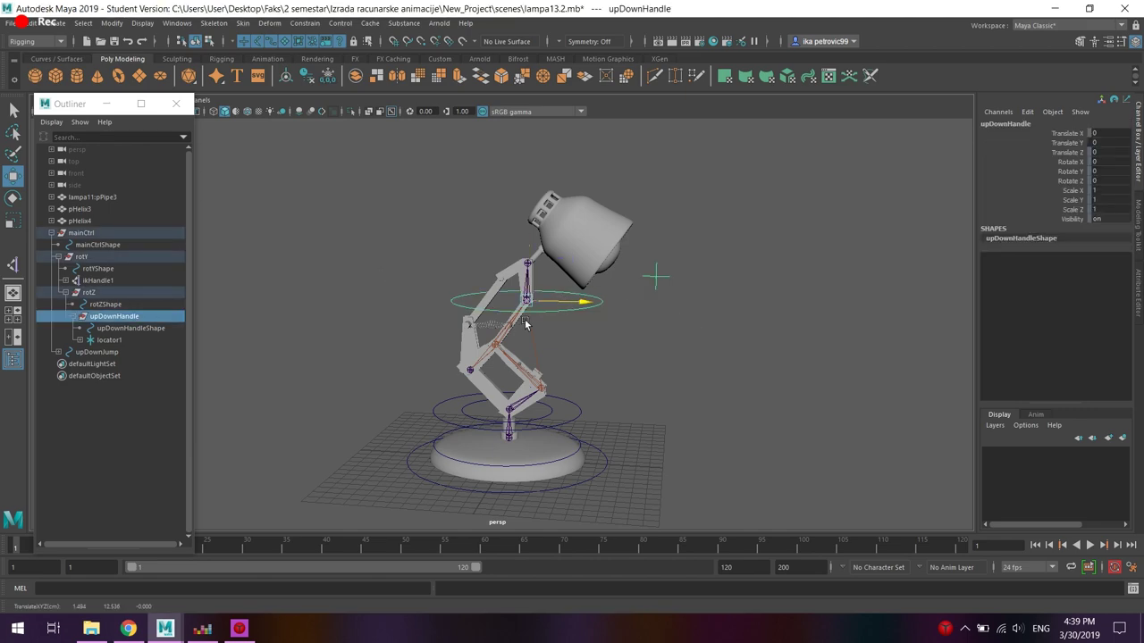
pyautogui.click(670, 273)
pyautogui.moveTo(640, 266); pyautogui.dragTo(676, 308)
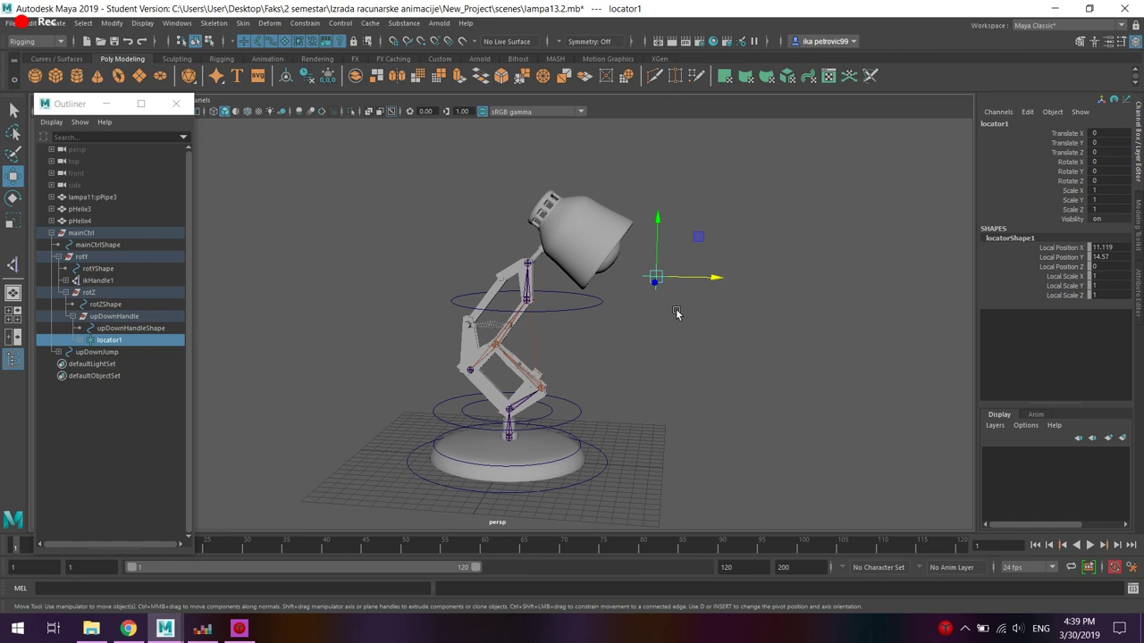
pyautogui.click(676, 312)
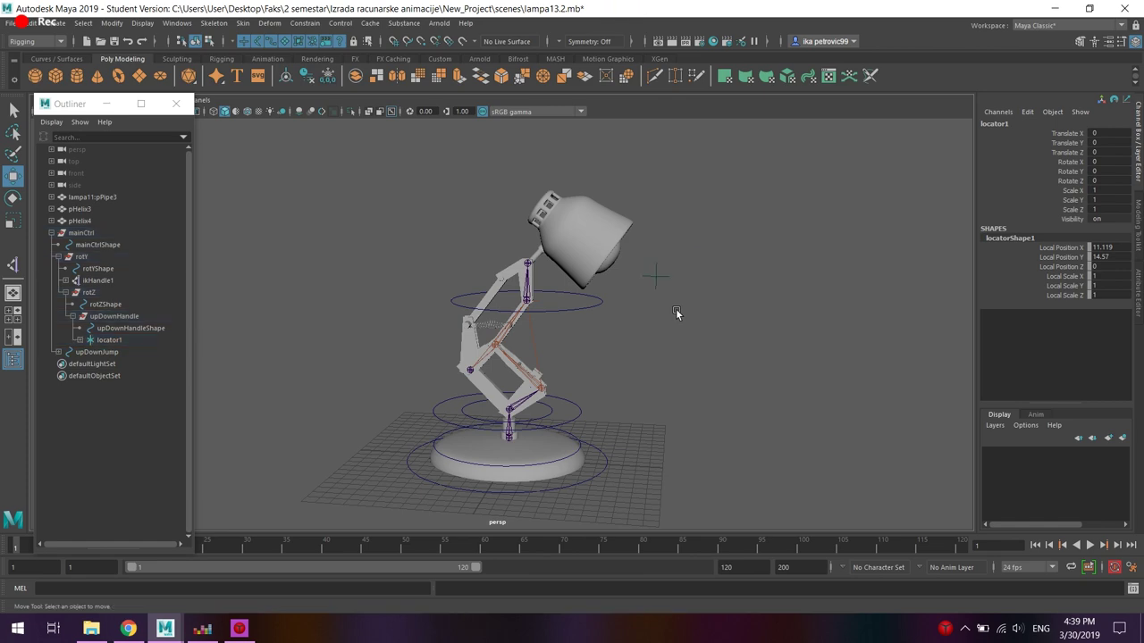
pyautogui.scroll(5, 676, 308)
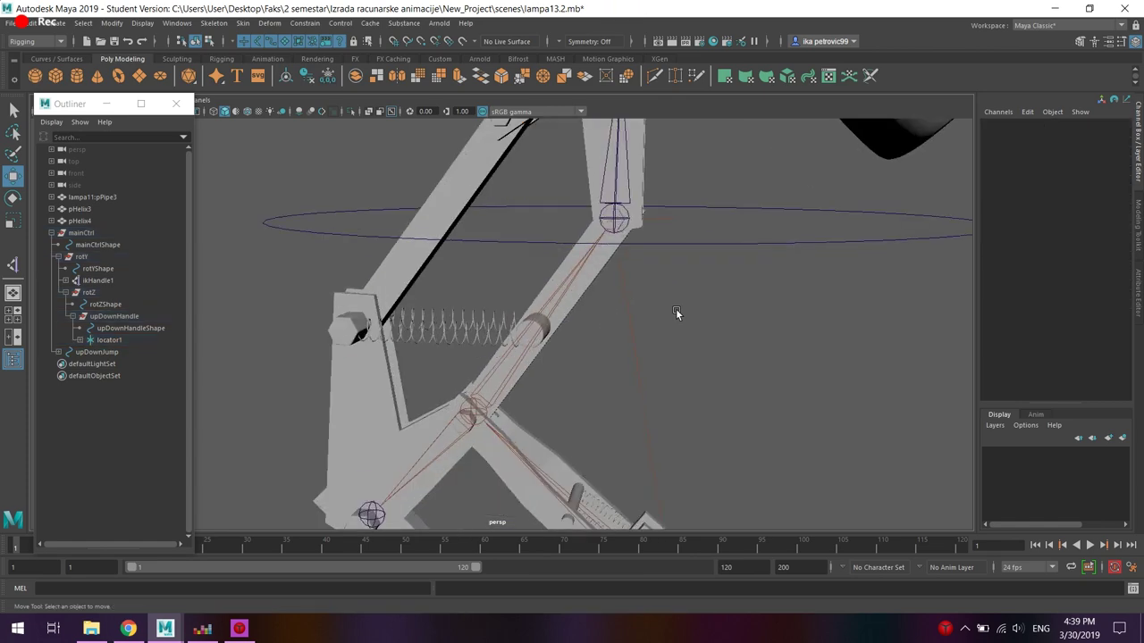
pyautogui.moveTo(676, 308)
pyautogui.keyDown('alt'); pyautogui.mouseDown()
pyautogui.moveTo(694, 312)
pyautogui.moveTo(608, 222)
pyautogui.moveTo(501, 188)
pyautogui.moveTo(452, 380)
pyautogui.mouseUp(); pyautogui.keyUp('alt')
# - Move spring pHelix3 out of the lamp arm to the lower right
pyautogui.click(307, 378)
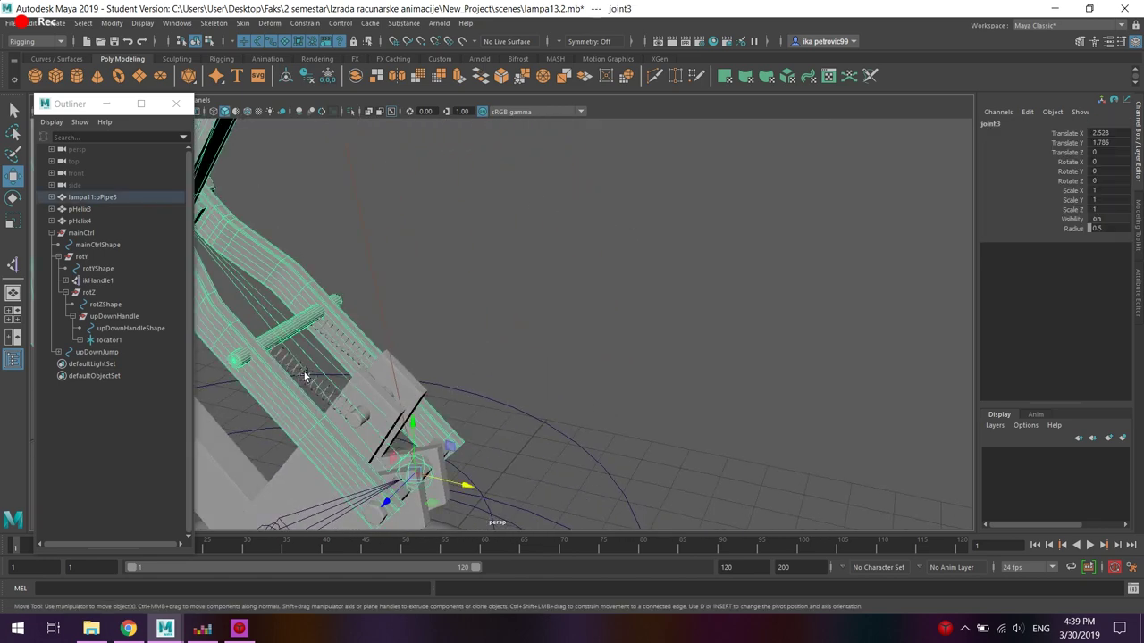
pyautogui.click(302, 379)
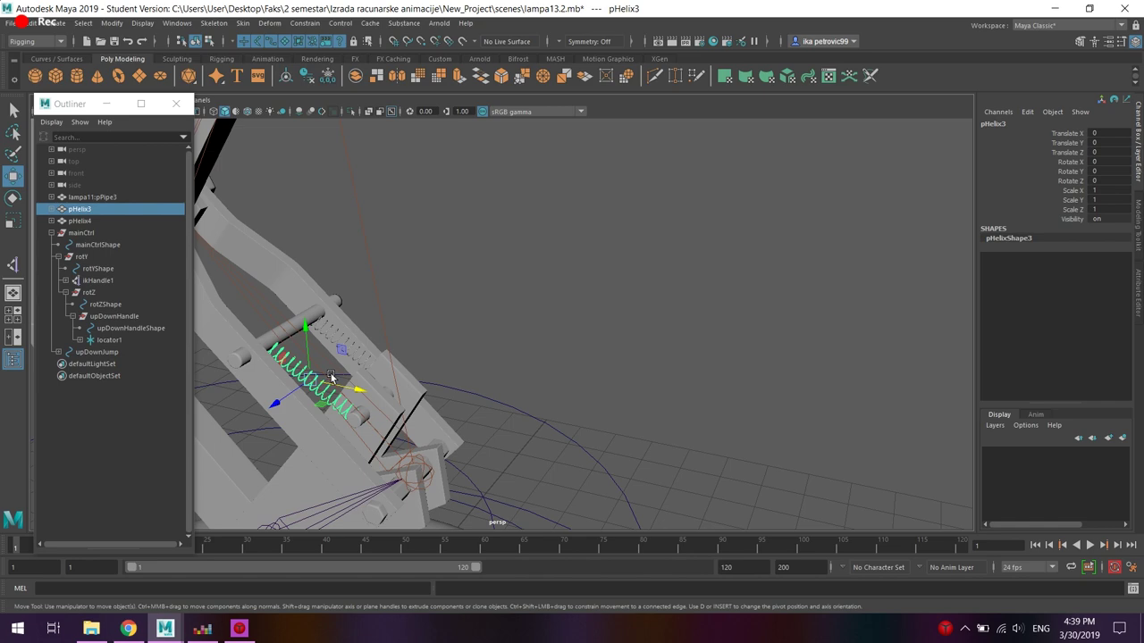
pyautogui.moveTo(330, 373); pyautogui.dragTo(811, 520)
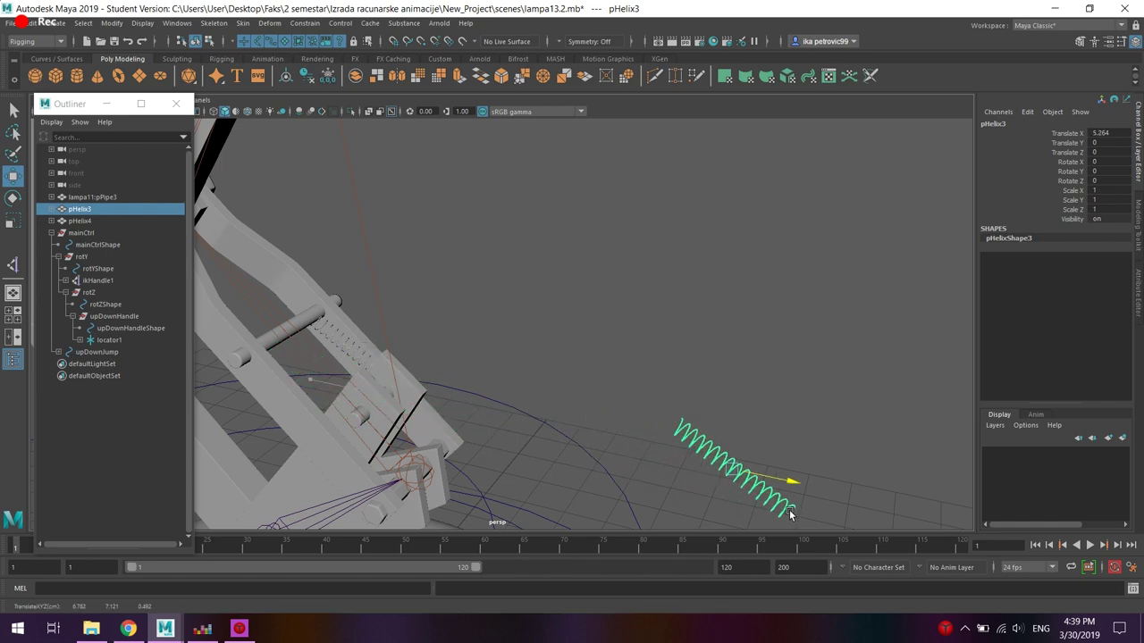
# - Move pHelix4 away from the arm to Translate X 5.574, Y 0.267
pyautogui.click(393, 350)
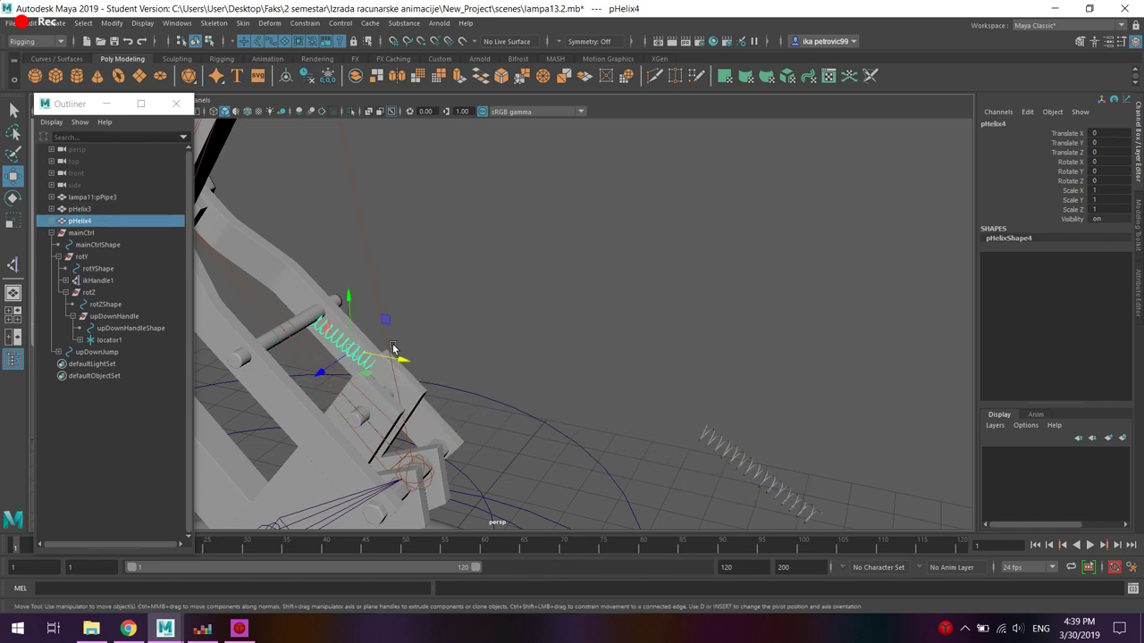
pyautogui.moveTo(396, 352)
pyautogui.mouseDown()
pyautogui.moveTo(847, 436)
pyautogui.moveTo(817, 405)
pyautogui.moveTo(534, 332)
pyautogui.moveTo(503, 358)
pyautogui.moveTo(513, 365)
pyautogui.moveTo(527, 340)
pyautogui.moveTo(533, 351)
pyautogui.mouseUp()
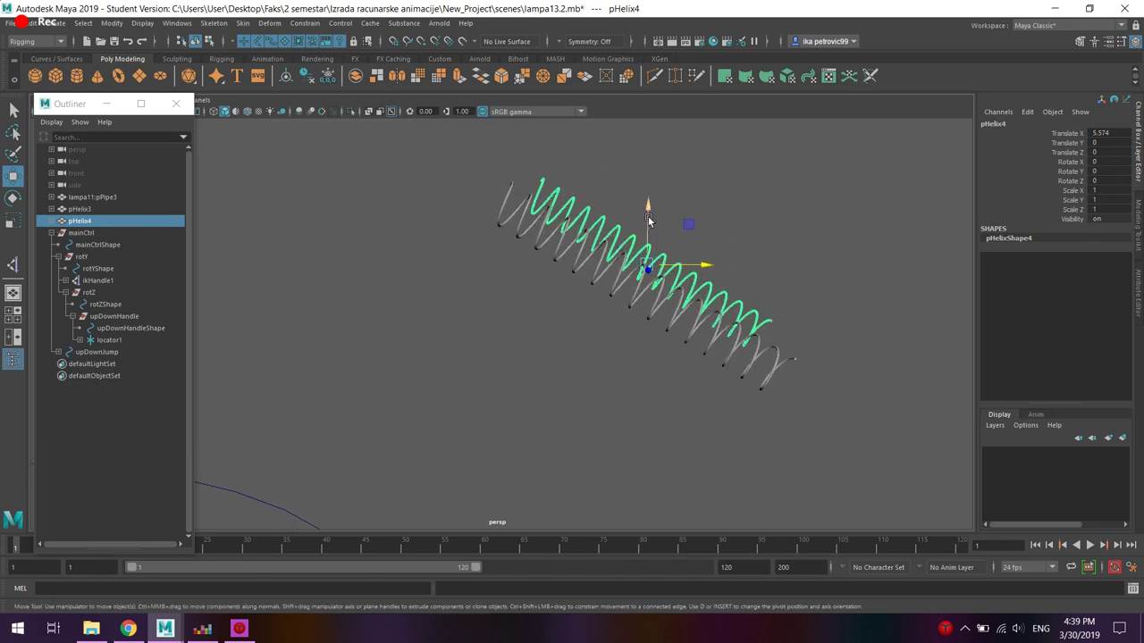
pyautogui.moveTo(649, 212); pyautogui.dragTo(654, 170)
pyautogui.moveTo(654, 170)
pyautogui.keyDown('alt'); pyautogui.mouseDown(button='middle')
pyautogui.moveTo(567, 439)
pyautogui.moveTo(561, 390)
pyautogui.mouseUp(button='middle'); pyautogui.keyUp('alt')
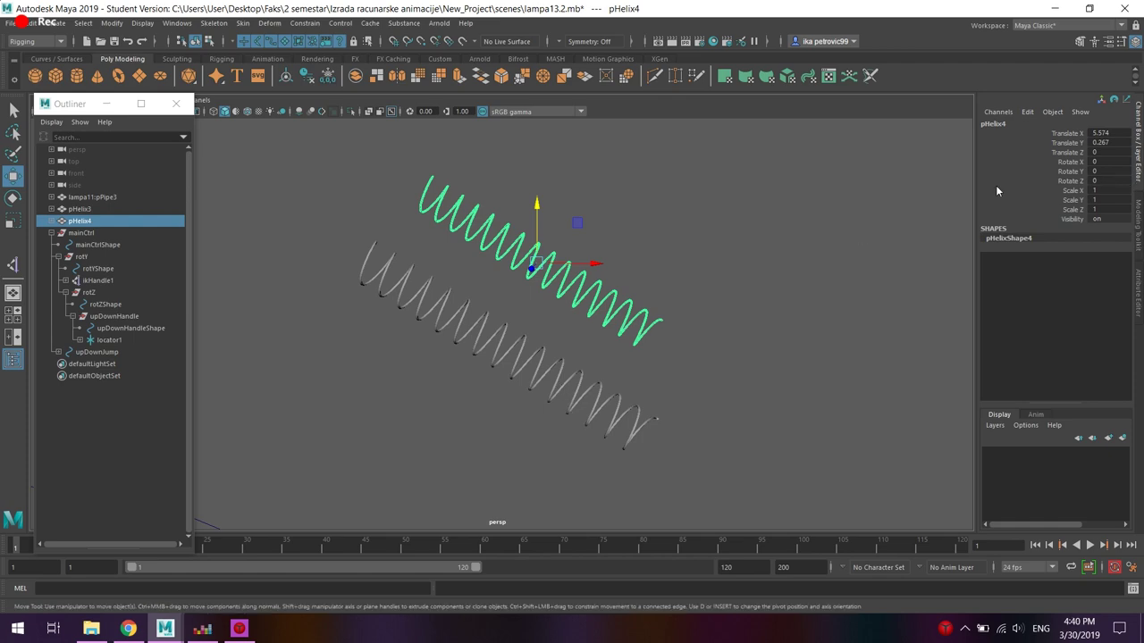
# - Rotate pHelix4 and pHelix3 around Z until they lie roughly horizontal
pyautogui.press('e')
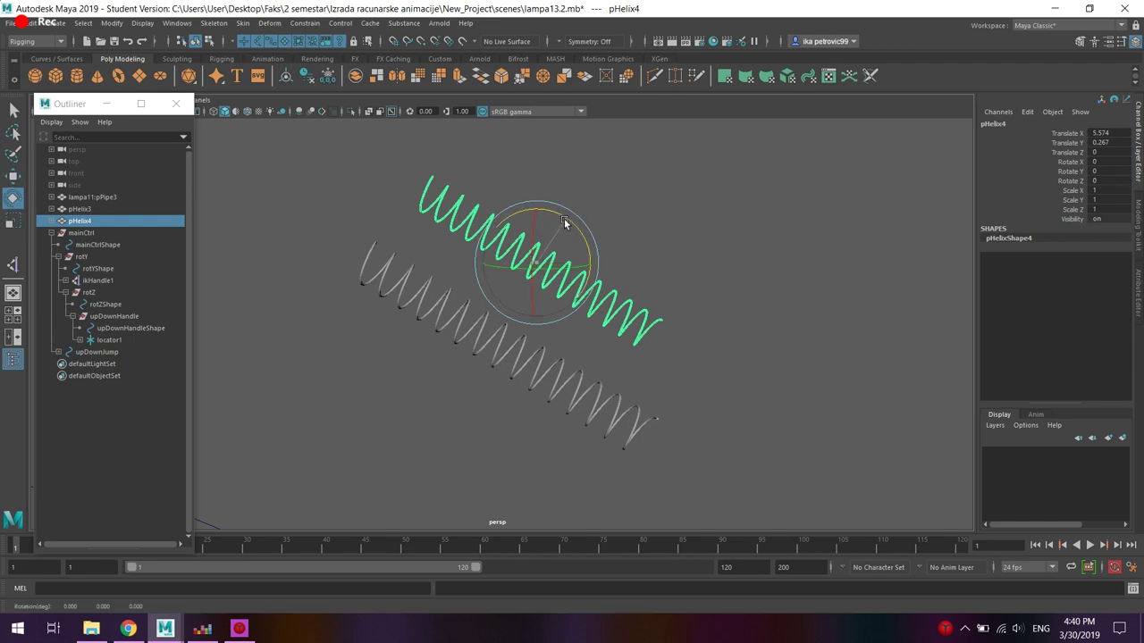
pyautogui.moveTo(564, 218); pyautogui.dragTo(540, 207)
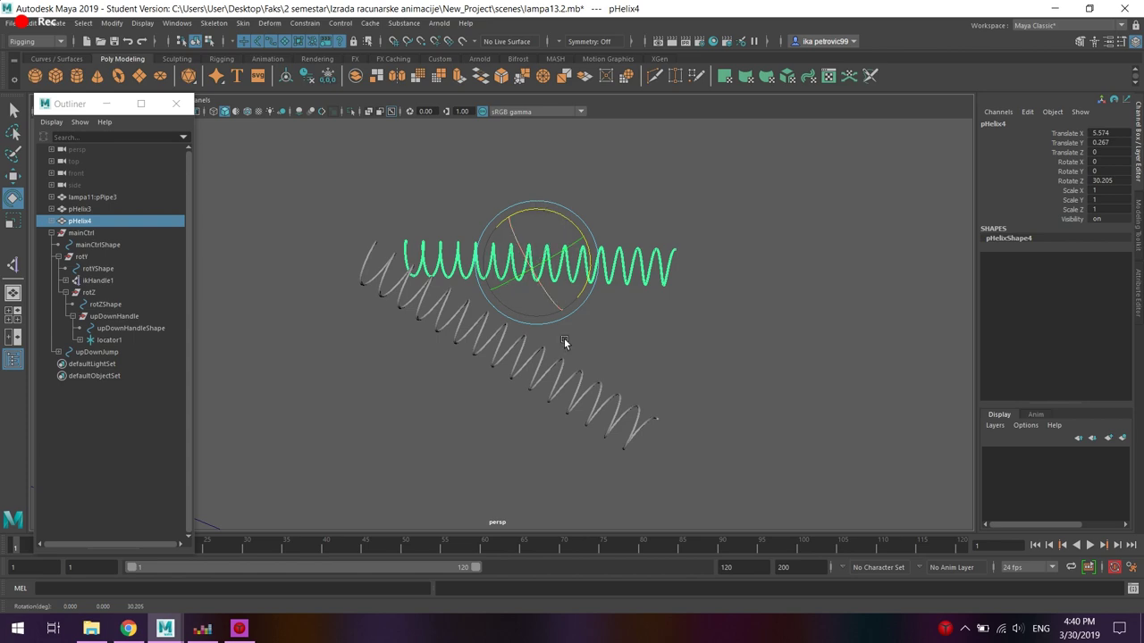
pyautogui.click(582, 413)
pyautogui.moveTo(545, 320); pyautogui.dragTo(523, 298)
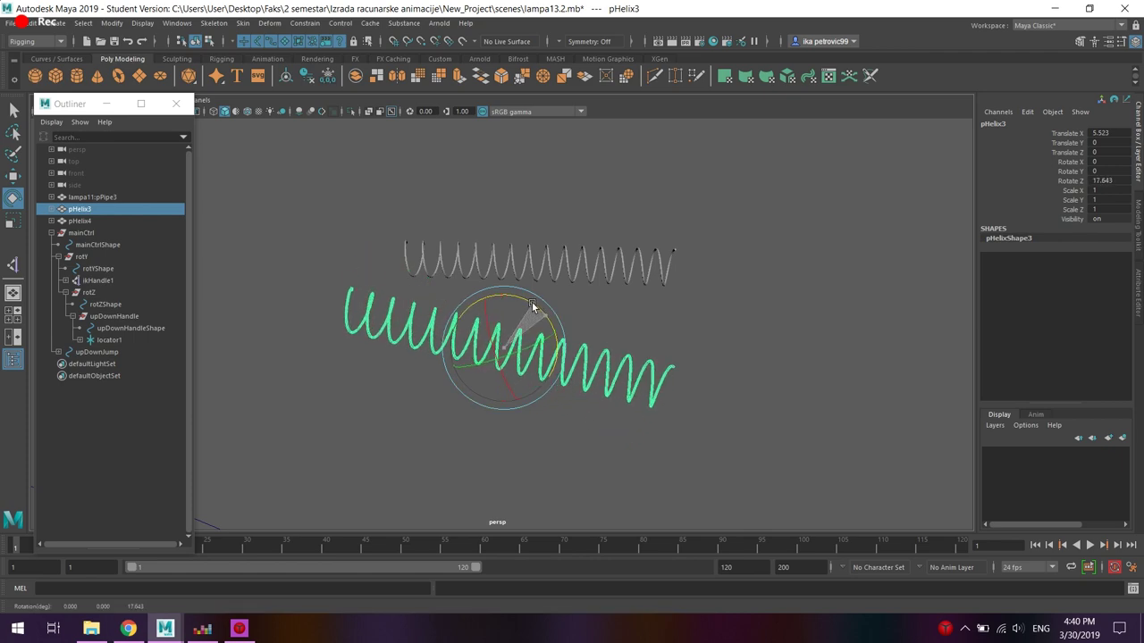
# - In the front view, frame both springs and fine-tune pHelix3 to Rotate Z 31.02
pyautogui.press('space')
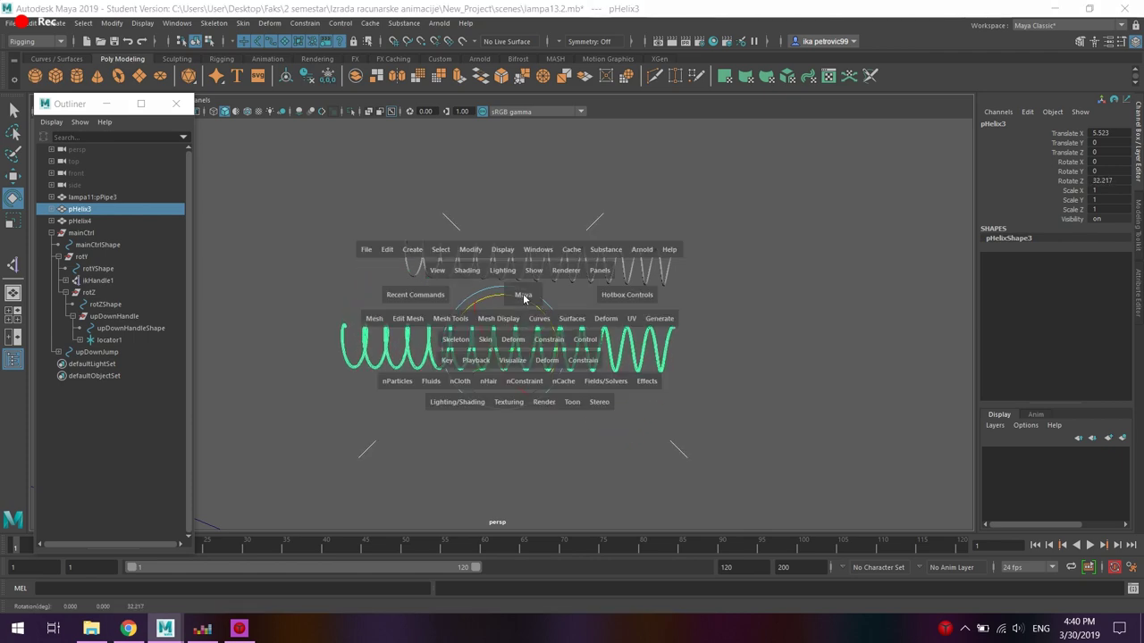
pyautogui.press('space')
pyautogui.scroll(1, 757, 363)
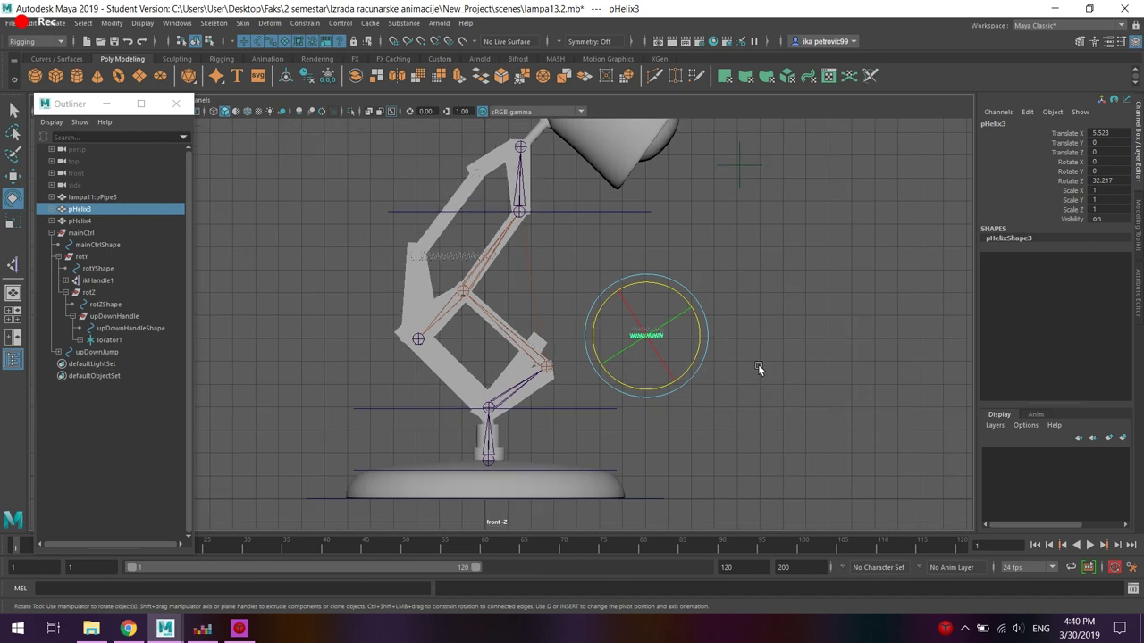
pyautogui.scroll(3, 761, 360)
pyautogui.scroll(3, 774, 370)
pyautogui.moveTo(836, 397)
pyautogui.keyDown('alt'); pyautogui.mouseDown(button='middle')
pyautogui.moveTo(445, 244)
pyautogui.moveTo(552, 519)
pyautogui.mouseUp(button='middle'); pyautogui.keyUp('alt')
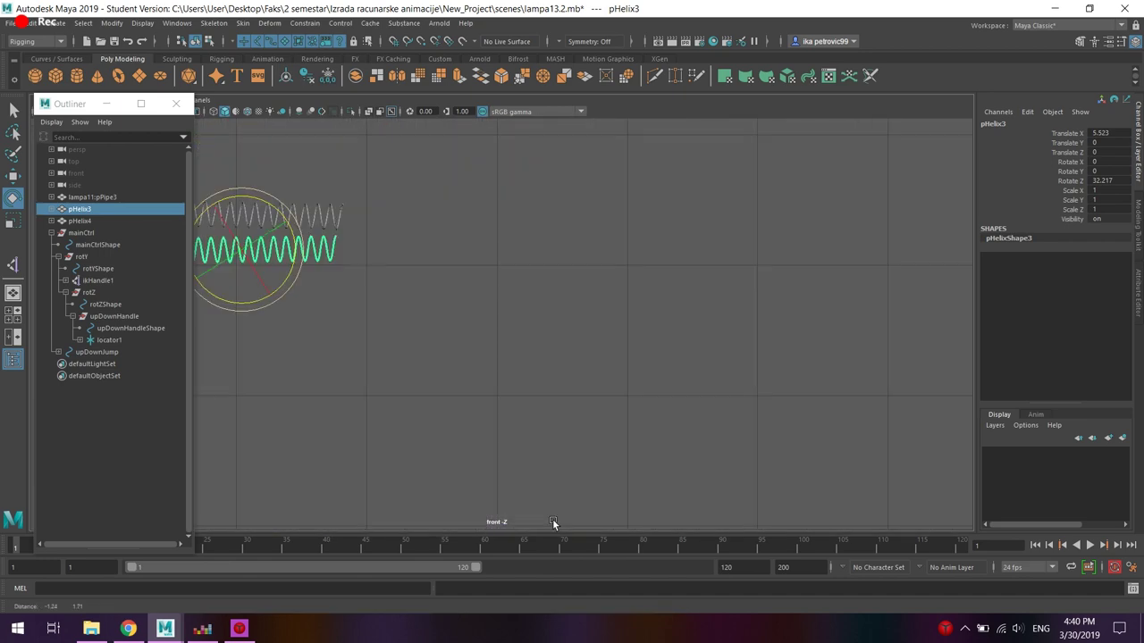
pyautogui.scroll(2, 506, 324)
pyautogui.scroll(2, 503, 328)
pyautogui.scroll(1, 502, 328)
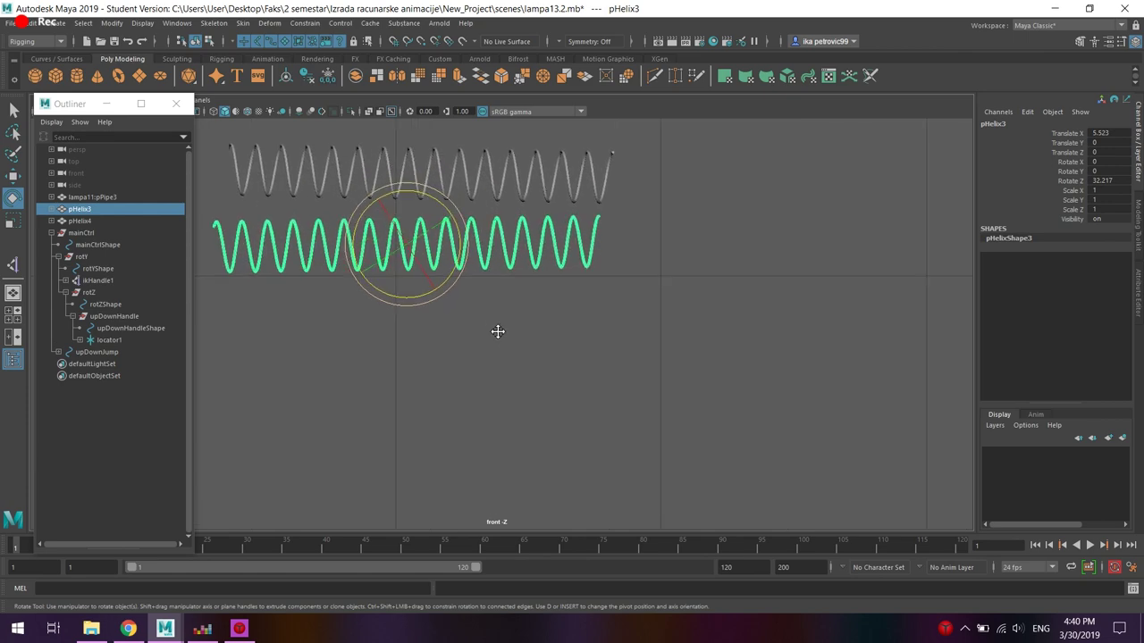
pyautogui.keyDown('alt'); pyautogui.moveTo(498, 331); pyautogui.dragTo(608, 381, button='middle'); pyautogui.keyUp('alt')
pyautogui.scroll(1, 626, 381)
pyautogui.scroll(2, 624, 379)
pyautogui.scroll(1, 625, 379)
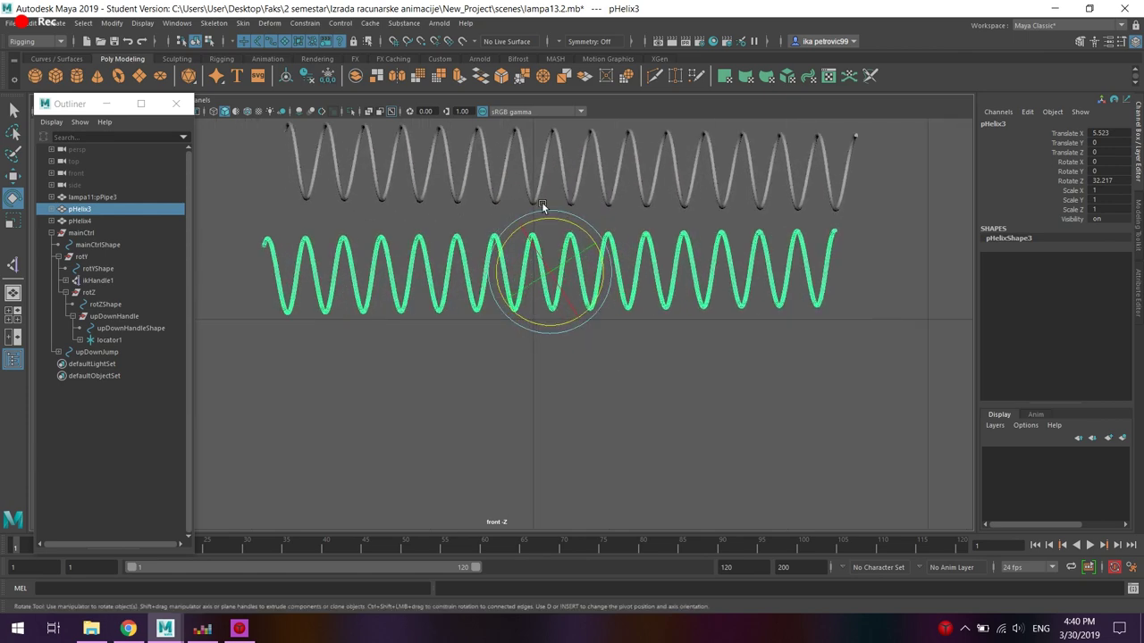
pyautogui.moveTo(545, 216); pyautogui.dragTo(546, 218)
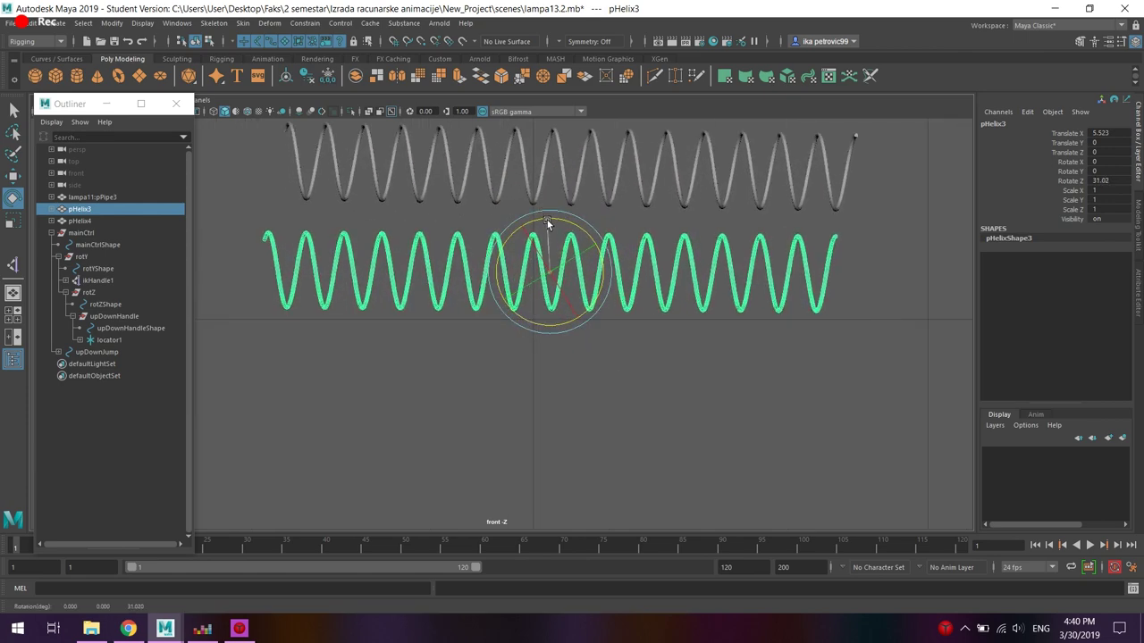
pyautogui.click(542, 165)
# - Move pHelix4 down below pHelix3
pyautogui.press('w')
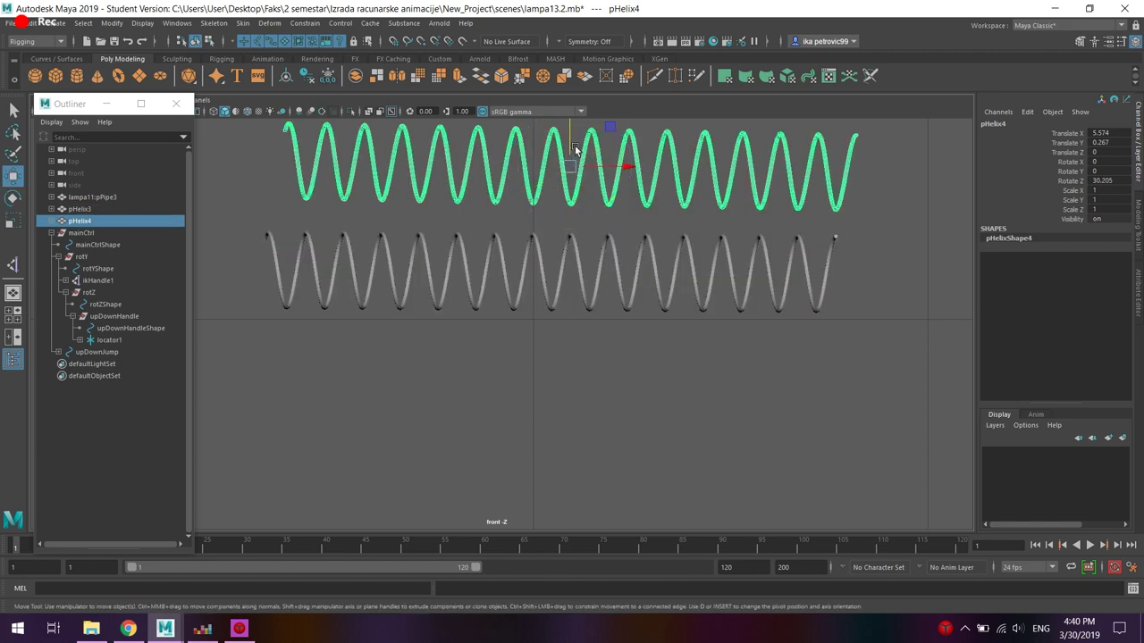
pyautogui.moveTo(554, 183)
pyautogui.mouseDown()
pyautogui.moveTo(567, 362)
pyautogui.moveTo(607, 381)
pyautogui.mouseUp()
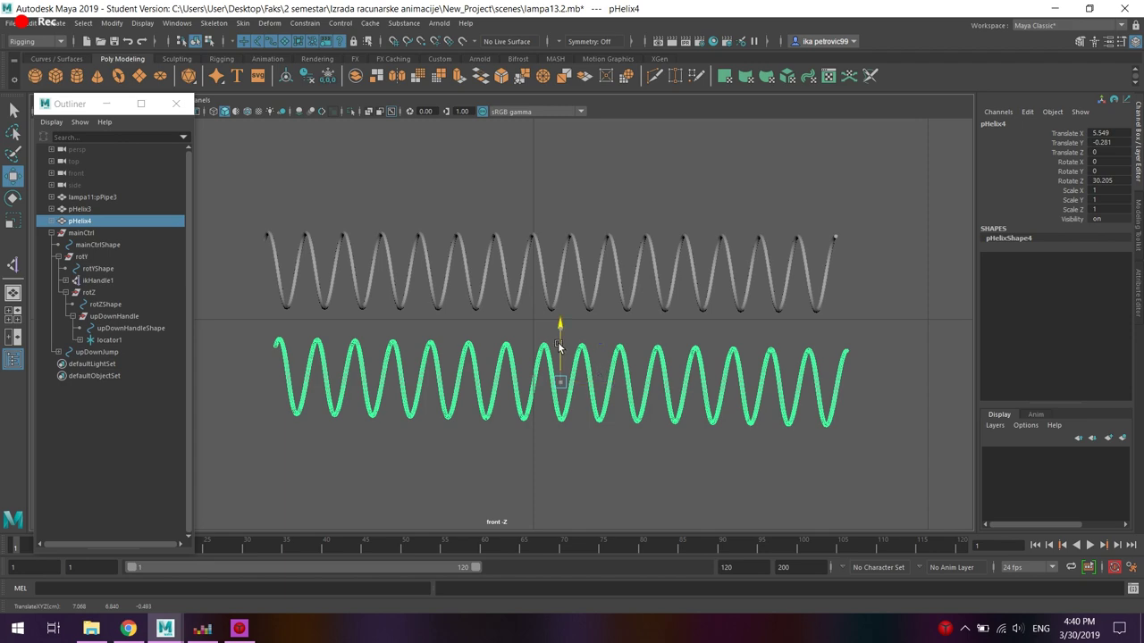
pyautogui.press('e')
pyautogui.moveTo(558, 328); pyautogui.dragTo(590, 336)
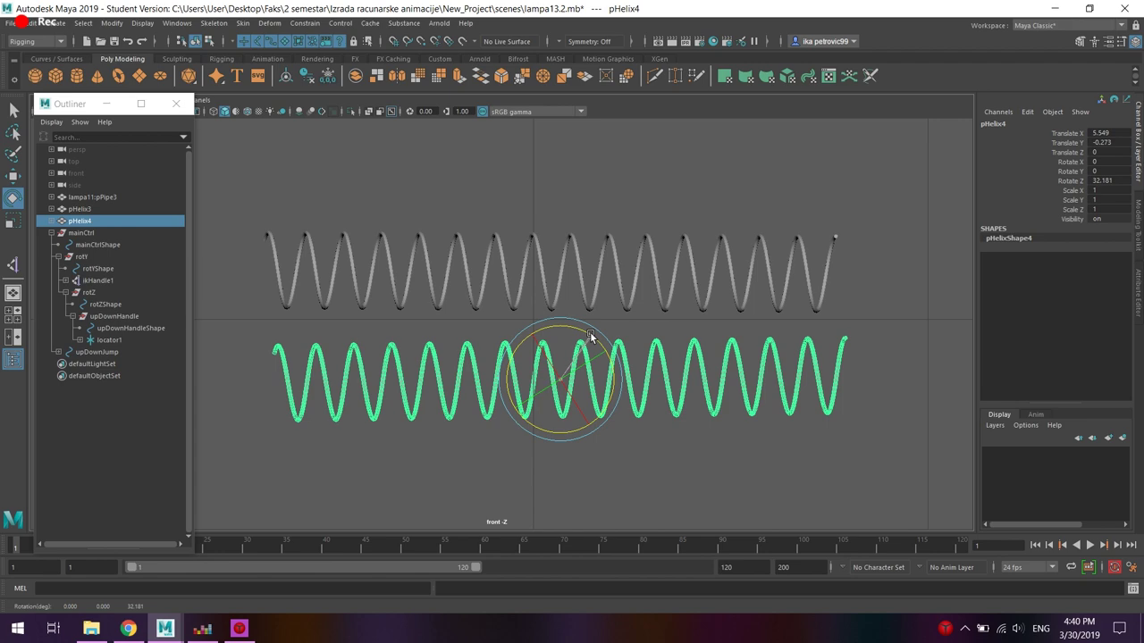
pyautogui.hotkey('ctrl', 'z')
pyautogui.hotkey('ctrl', 'z')
# - Level pHelix4 horizontally by adjusting its Z rotation
pyautogui.moveTo(807, 400)
pyautogui.keyDown('alt'); pyautogui.mouseDown(button='right')
pyautogui.moveTo(615, 381)
pyautogui.moveTo(631, 420)
pyautogui.mouseUp(button='right'); pyautogui.keyUp('alt')
pyautogui.click(615, 377)
pyautogui.scroll(1, 631, 420)
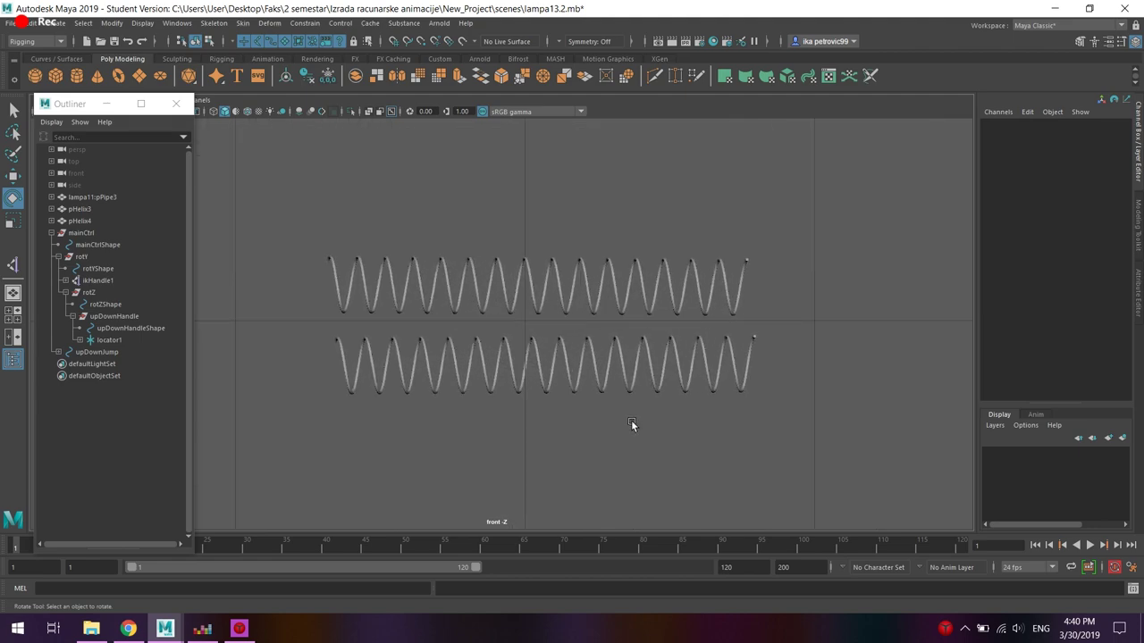
pyautogui.scroll(1, 632, 421)
pyautogui.scroll(1, 629, 382)
pyautogui.click(636, 382)
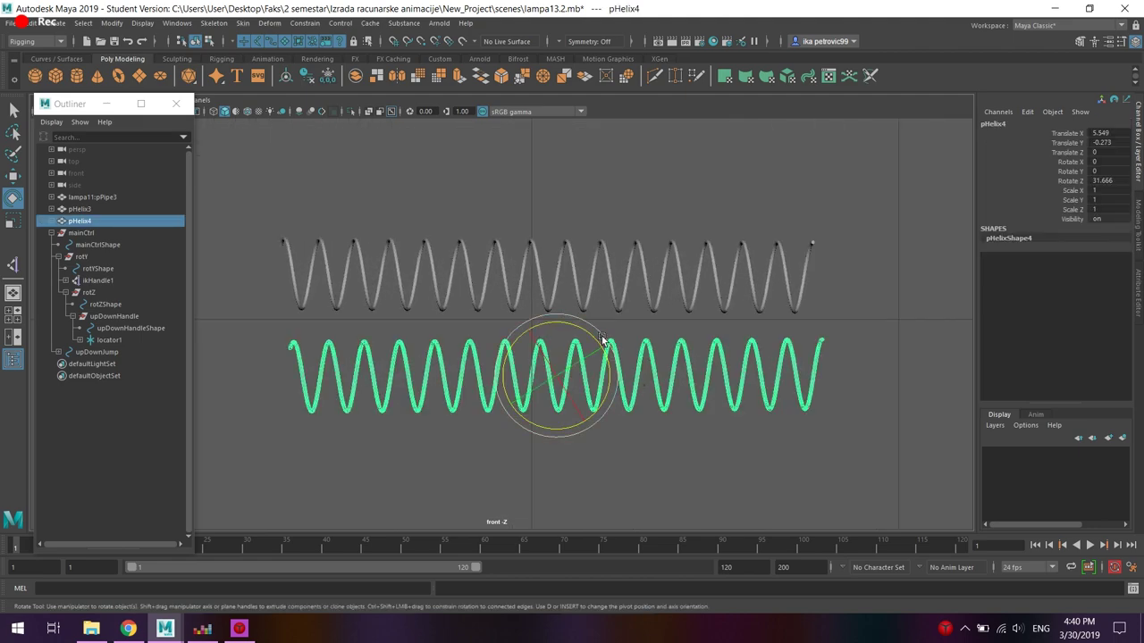
pyautogui.moveTo(592, 336); pyautogui.dragTo(600, 354)
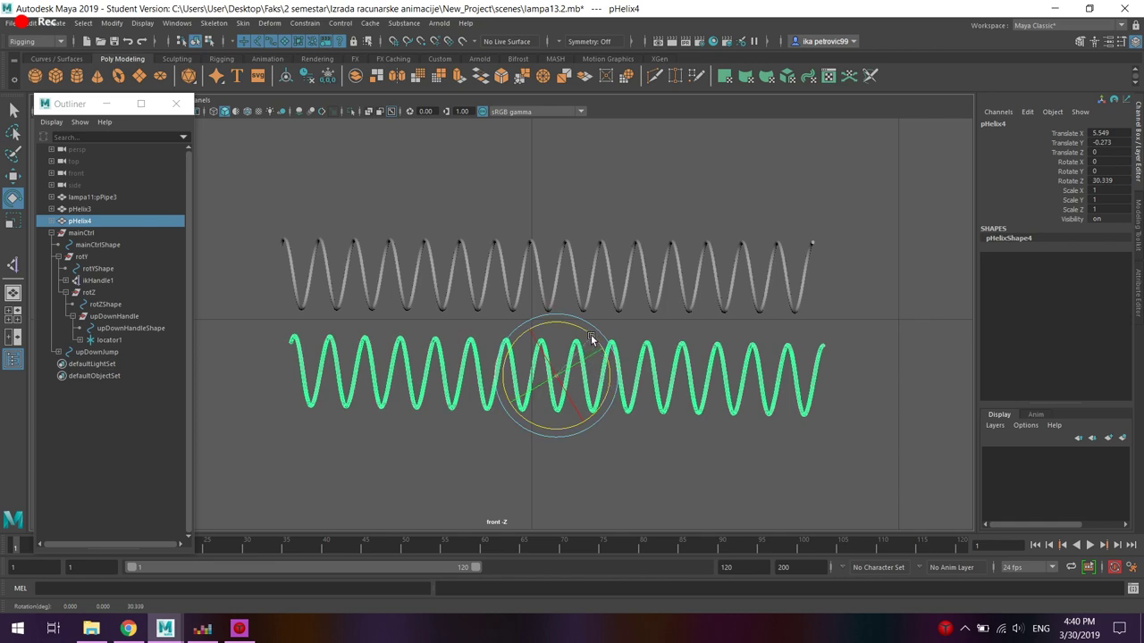
pyautogui.moveTo(591, 338); pyautogui.dragTo(593, 340)
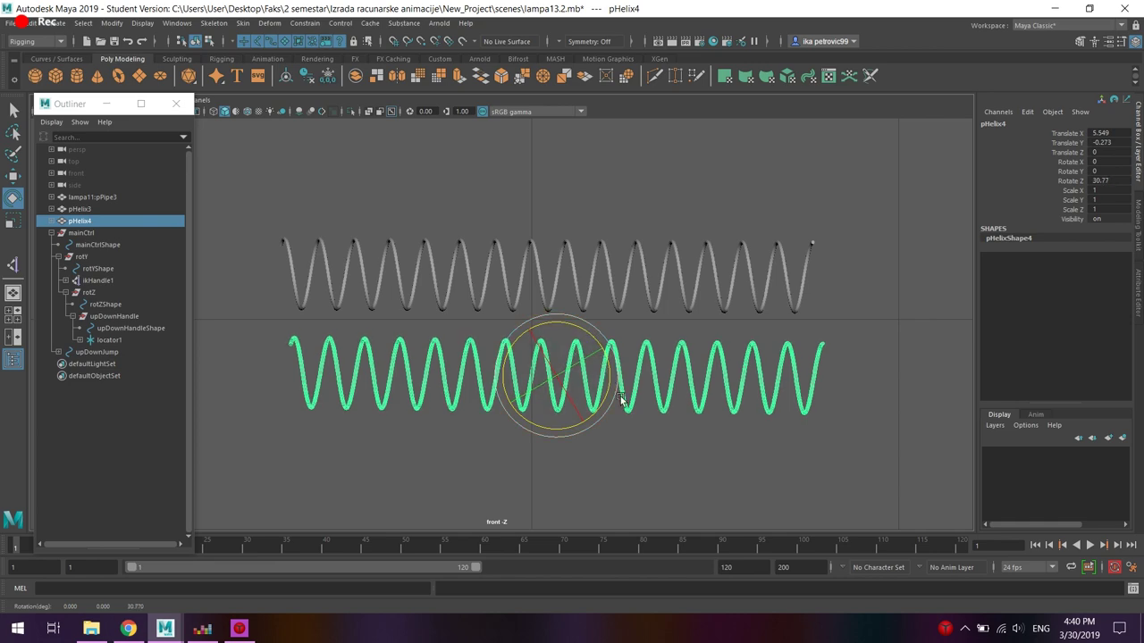
# - Marquee-select both springs and freeze their transformations
pyautogui.click(649, 445)
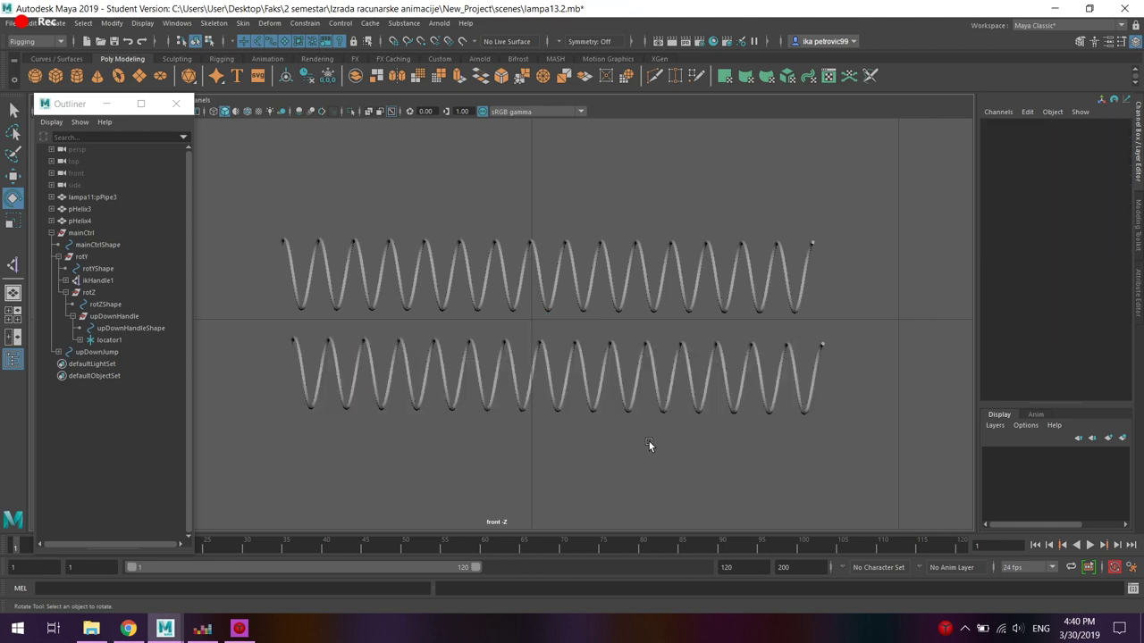
pyautogui.moveTo(681, 461); pyautogui.dragTo(331, 119)
pyautogui.click(327, 75)
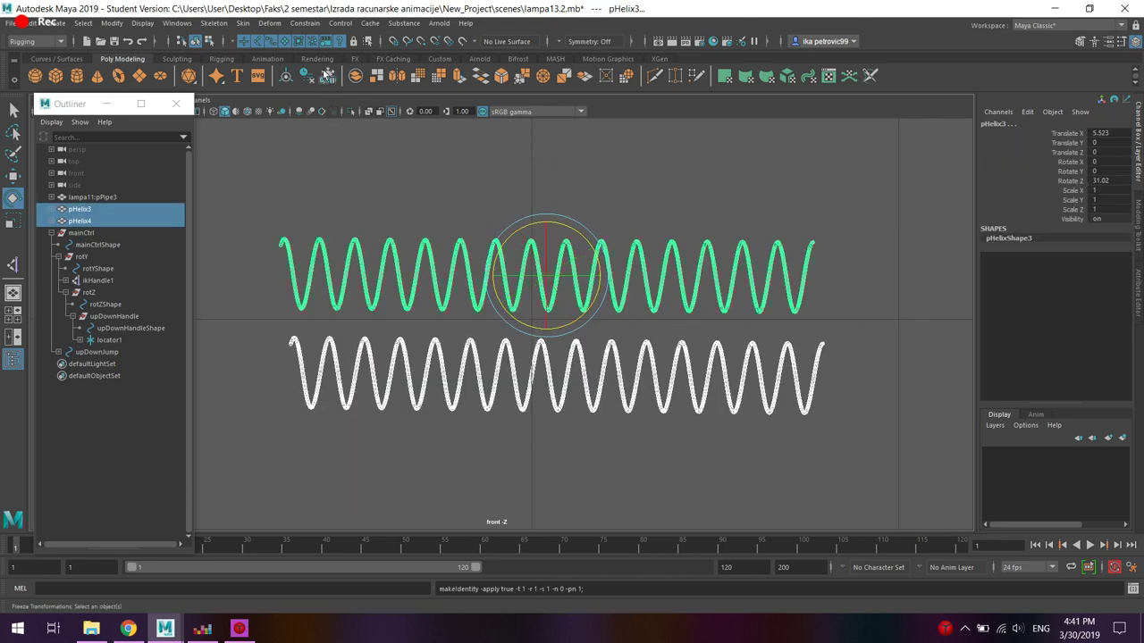
# - In the Outliner, rename pHelix3 to spring1 and pHelix4 to spring2
pyautogui.click(313, 174)
pyautogui.doubleClick(82, 209)
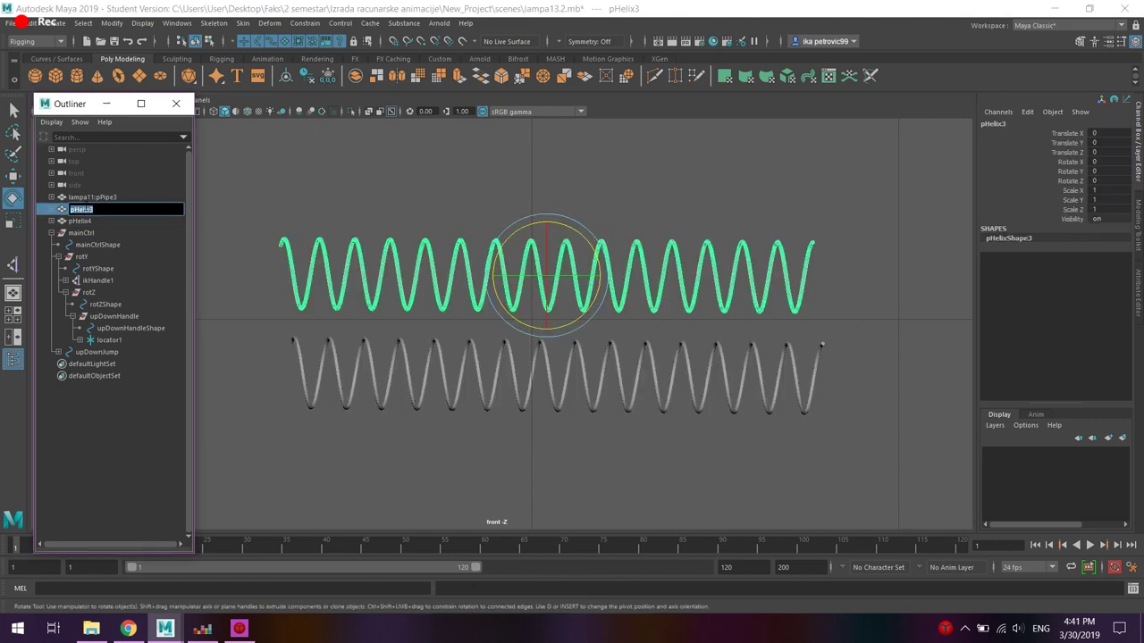
pyautogui.write('spring')
pyautogui.press('Return')
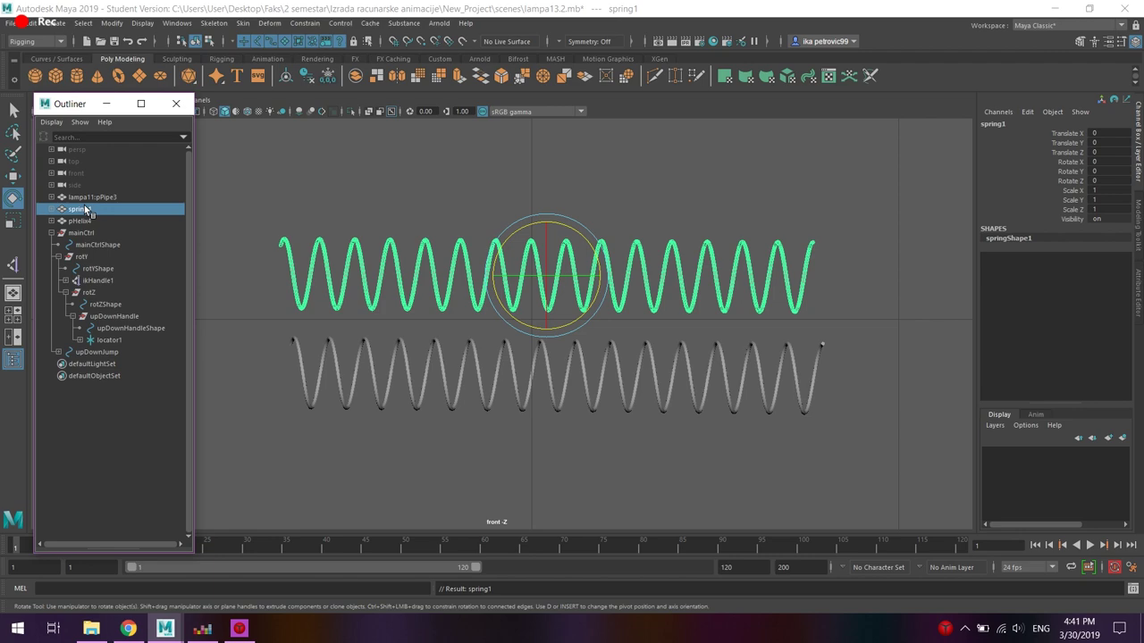
pyautogui.doubleClick(81, 221)
pyautogui.write('spring2')
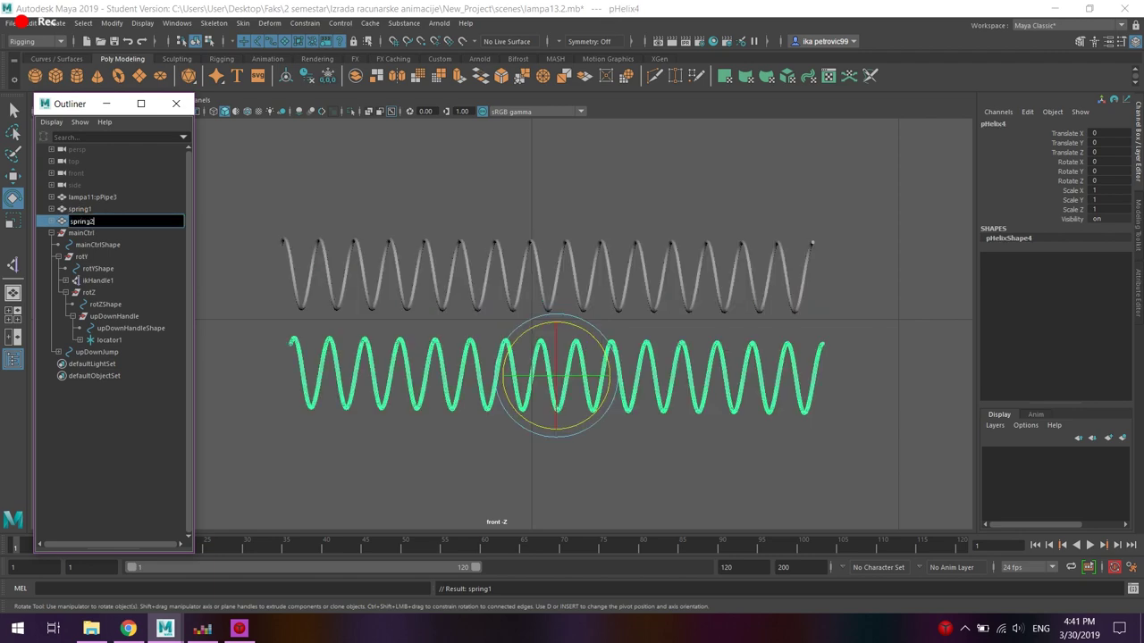
pyautogui.press('Return')
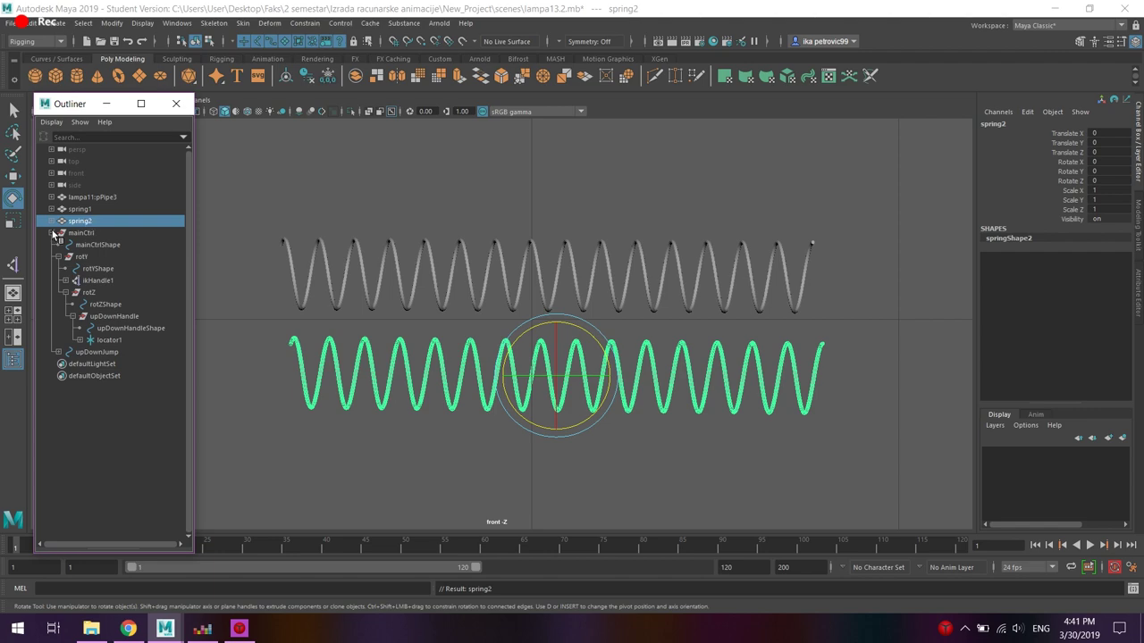
# - Collapse the mainCtrl hierarchy in the Outliner and zoom the viewport in on spring2
pyautogui.click(51, 232)
pyautogui.scroll(-5, 384, 284)
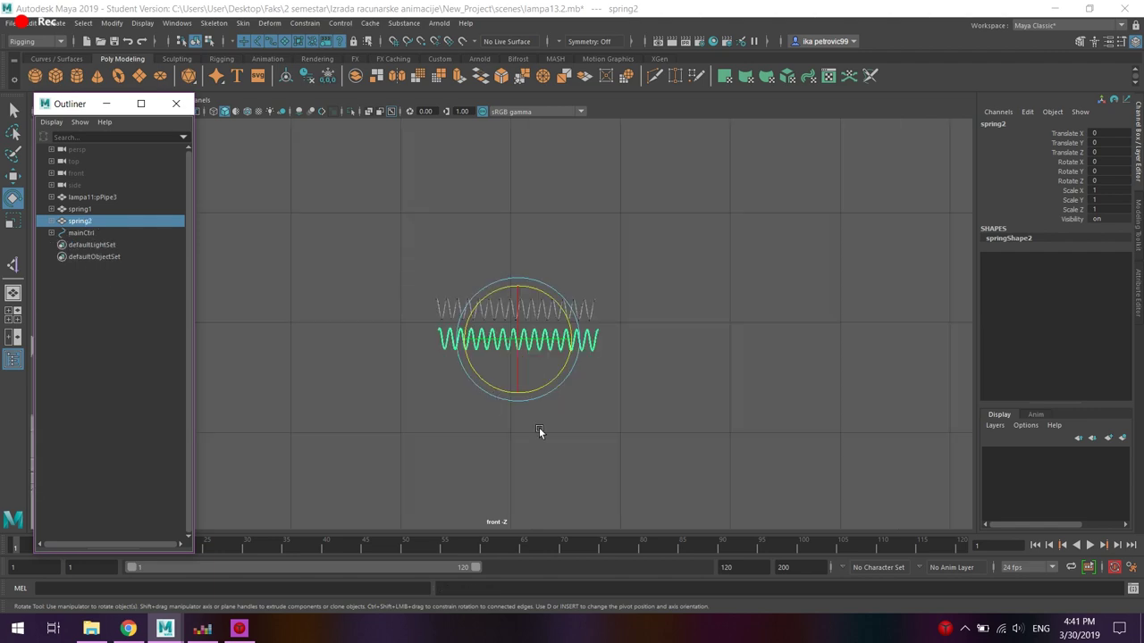
pyautogui.scroll(1, 551, 437)
pyautogui.scroll(1, 551, 437)
pyautogui.scroll(1, 550, 437)
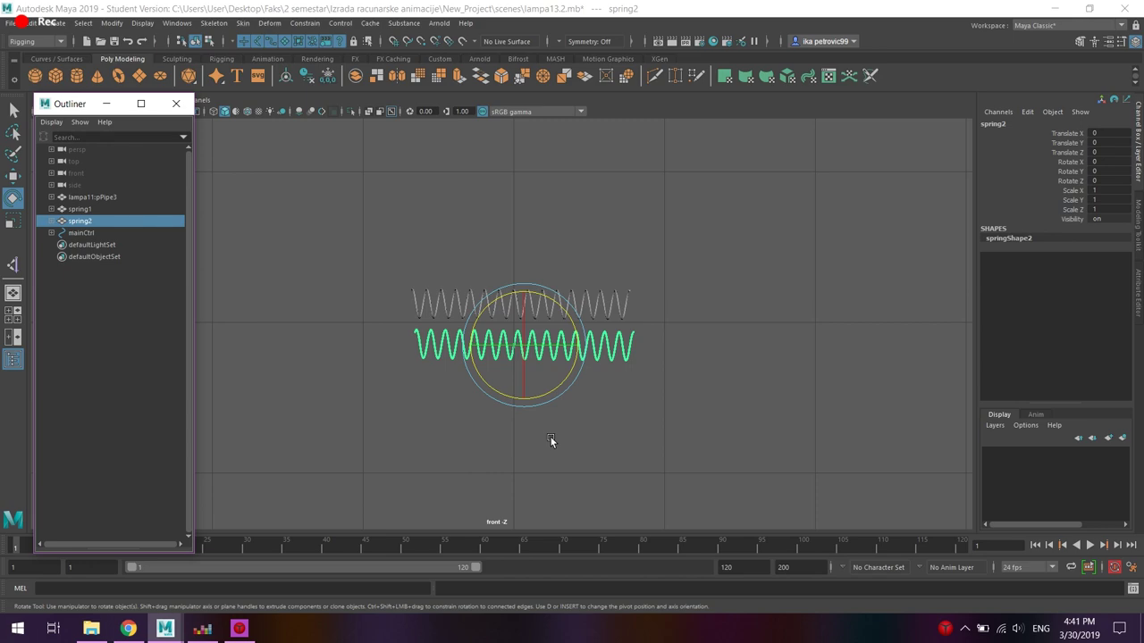
pyautogui.scroll(1, 550, 437)
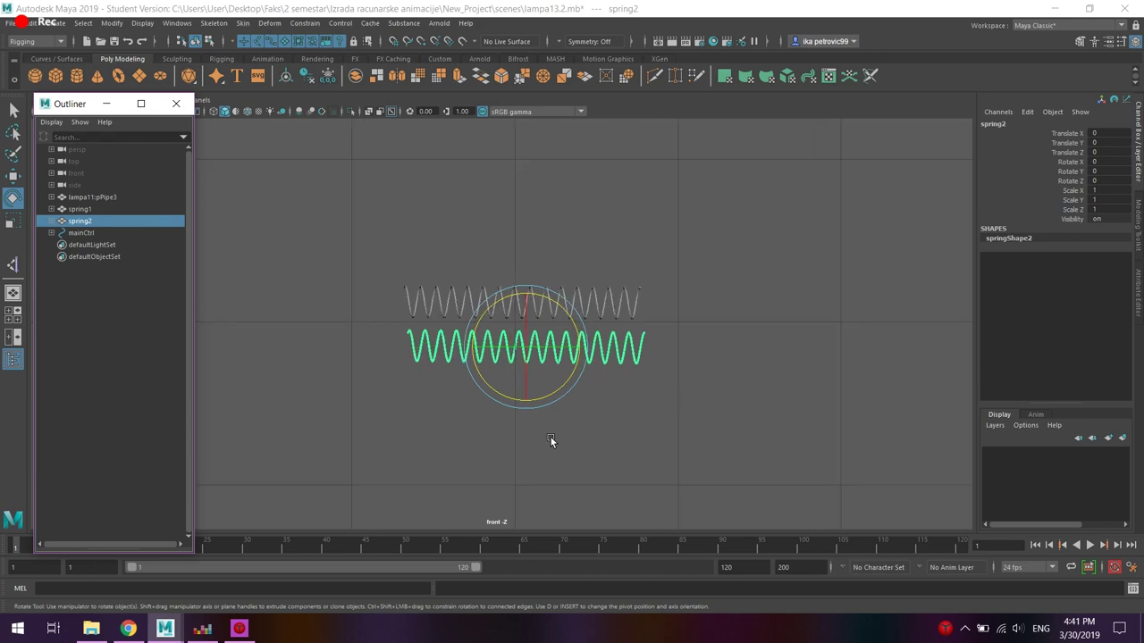
pyautogui.scroll(1, 550, 437)
pyautogui.scroll(1, 551, 437)
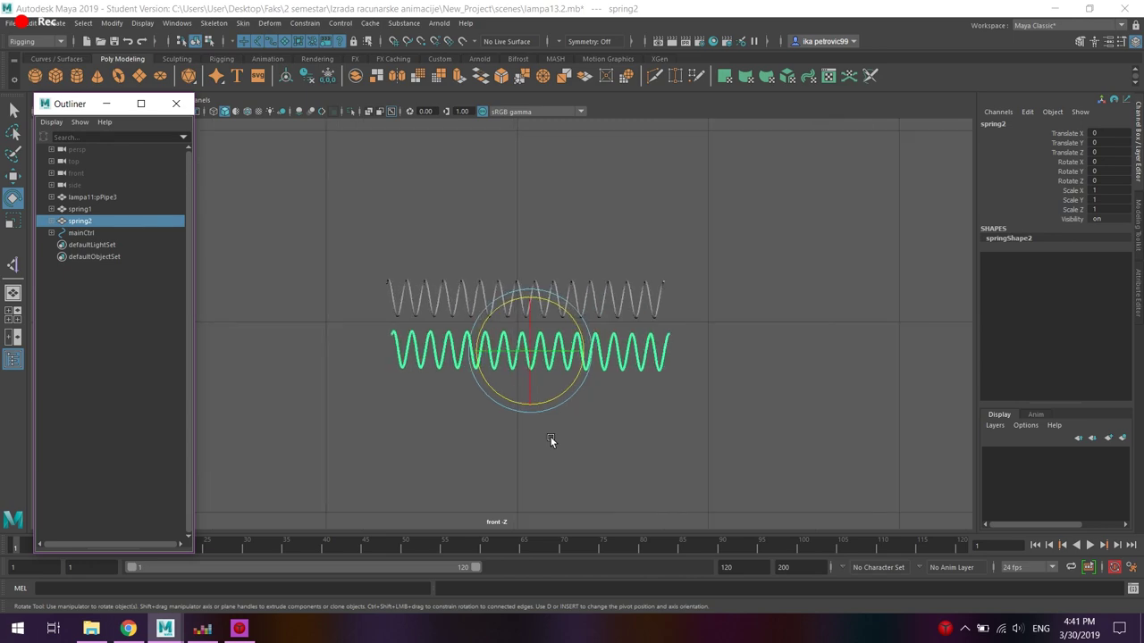
pyautogui.scroll(1, 551, 437)
pyautogui.press('q')
pyautogui.scroll(1, 551, 437)
pyautogui.scroll(1, 550, 437)
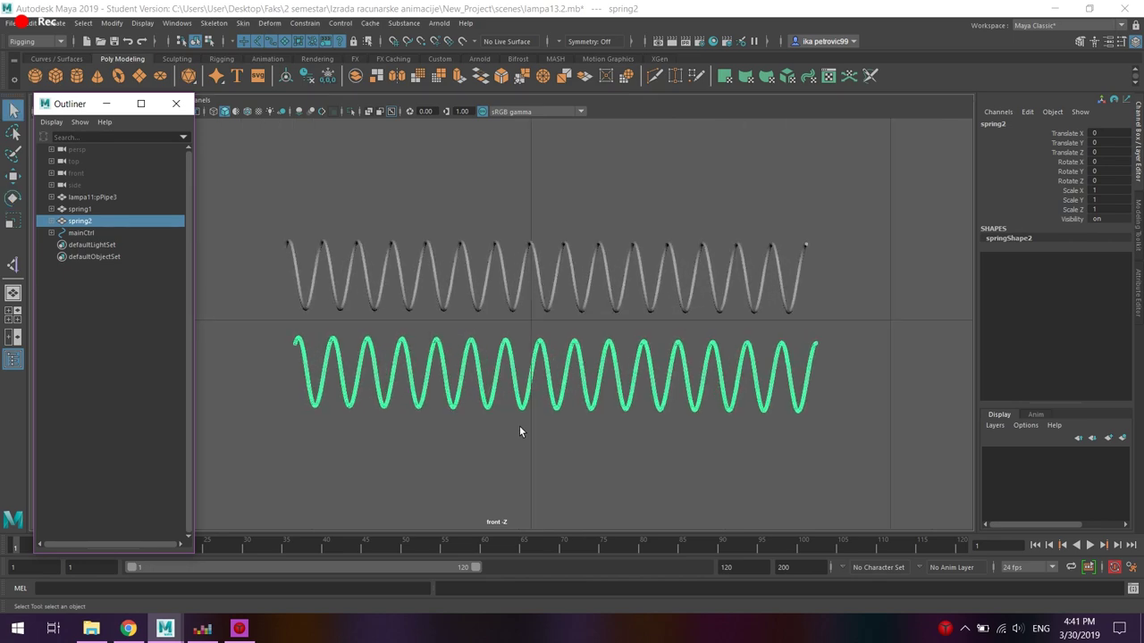
pyautogui.scroll(2, 519, 425)
pyautogui.scroll(1, 523, 429)
pyautogui.scroll(1, 522, 428)
pyautogui.scroll(2, 521, 427)
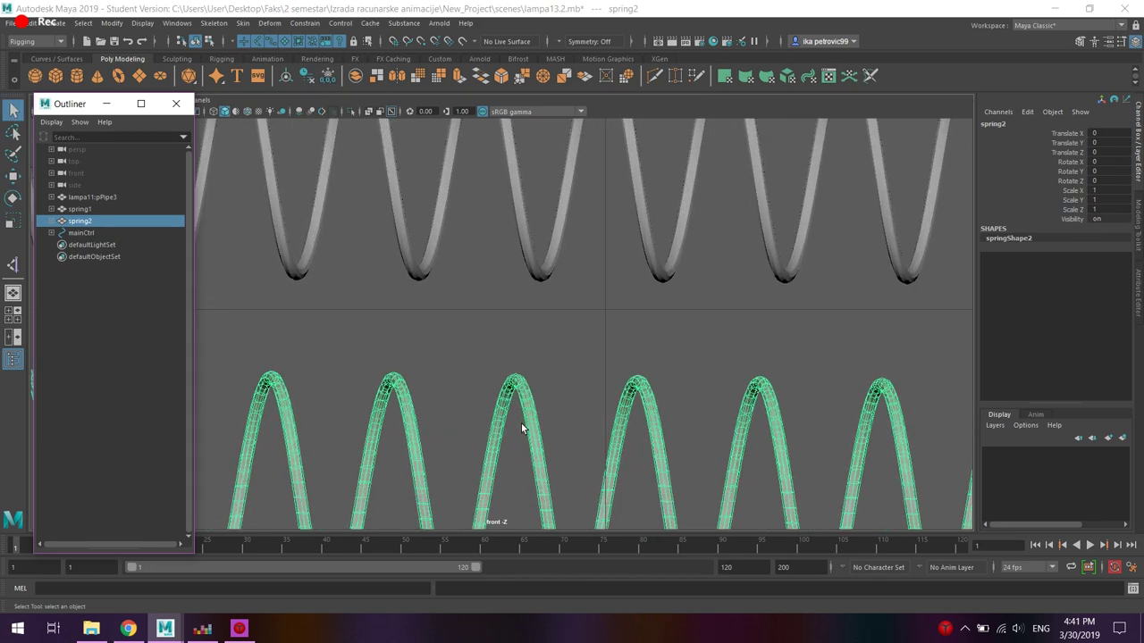
pyautogui.scroll(1, 521, 427)
# - Put spring2 in Edge mode and select one of its edges
pyautogui.moveTo(521, 424)
pyautogui.keyDown('alt'); pyautogui.mouseDown(button='middle')
pyautogui.moveTo(353, 422)
pyautogui.moveTo(658, 334)
pyautogui.mouseUp(button='middle'); pyautogui.keyUp('alt')
pyautogui.scroll(1, 548, 355)
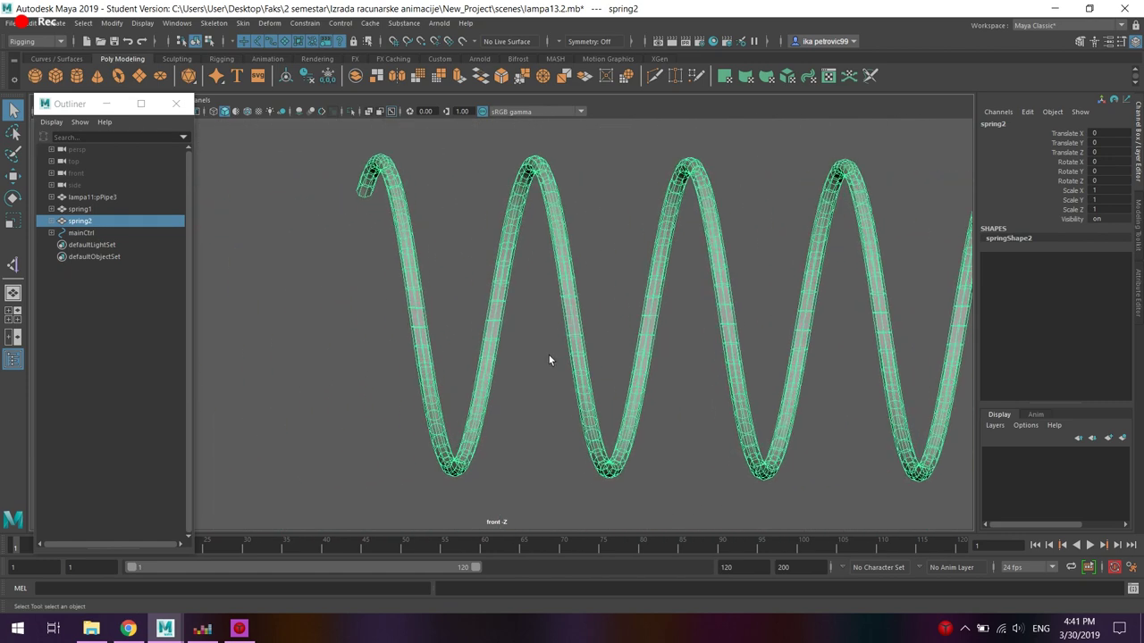
pyautogui.moveTo(549, 355); pyautogui.dragTo(545, 272, button='right')
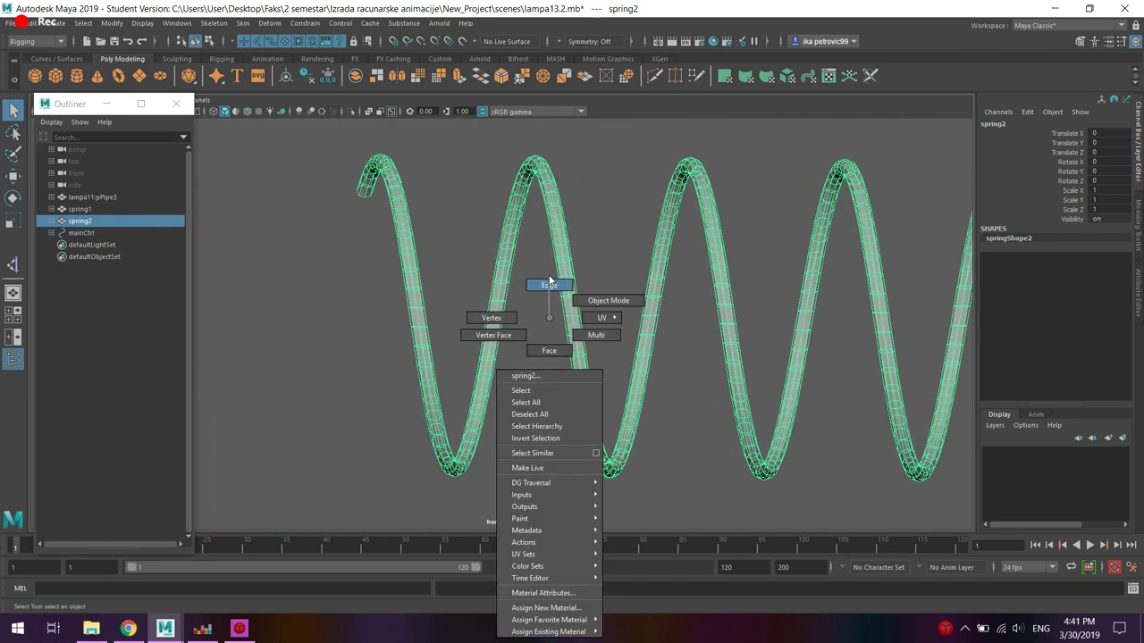
pyautogui.click(411, 282)
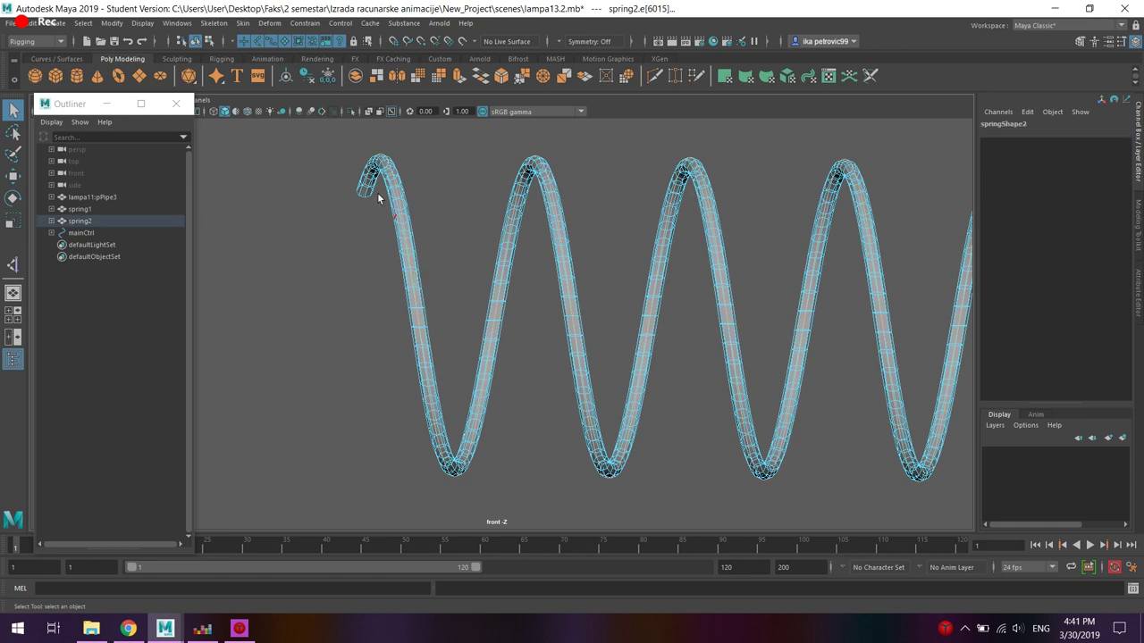
# - Convert spring2's polygon edges to a curve and name the resulting polyToCurve1 spring2Curve
pyautogui.click(81, 23)
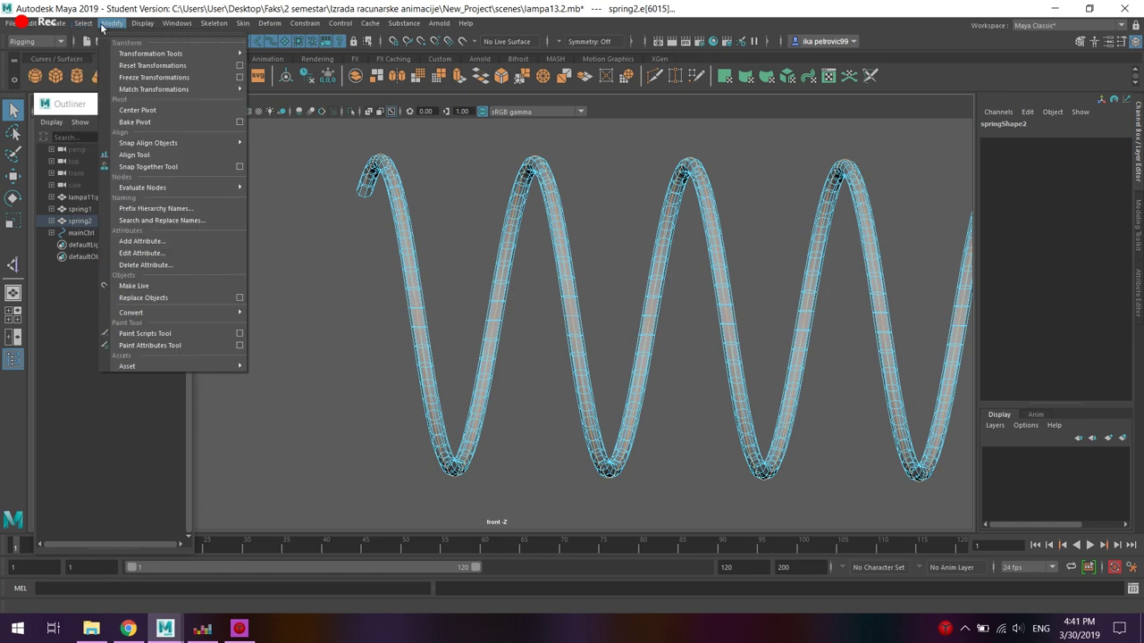
pyautogui.moveTo(132, 312)
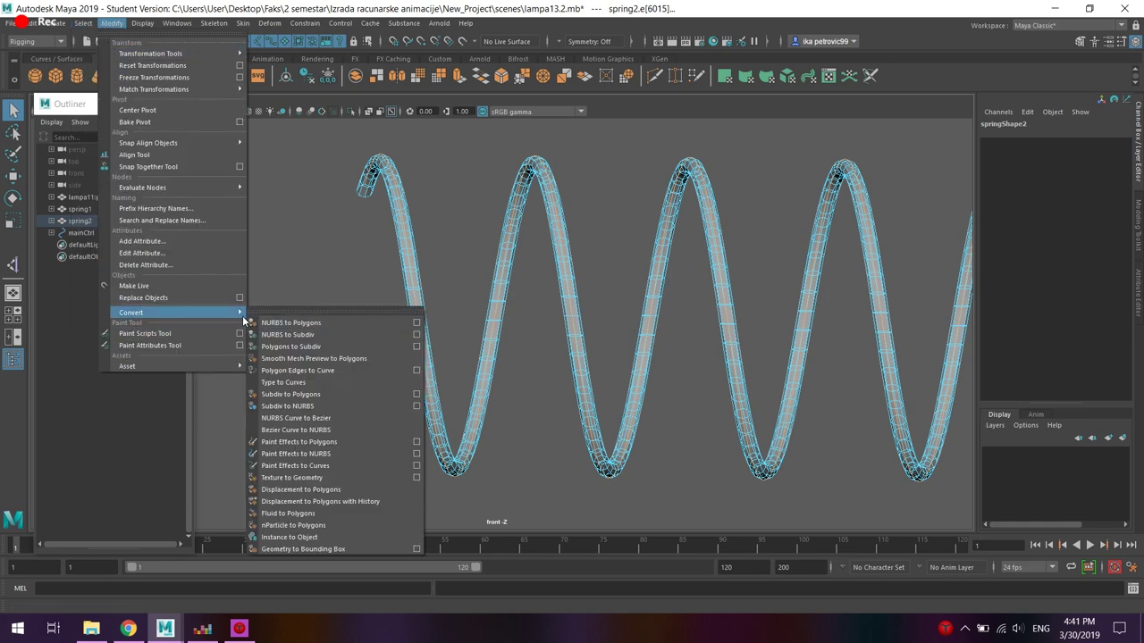
pyautogui.click(415, 369)
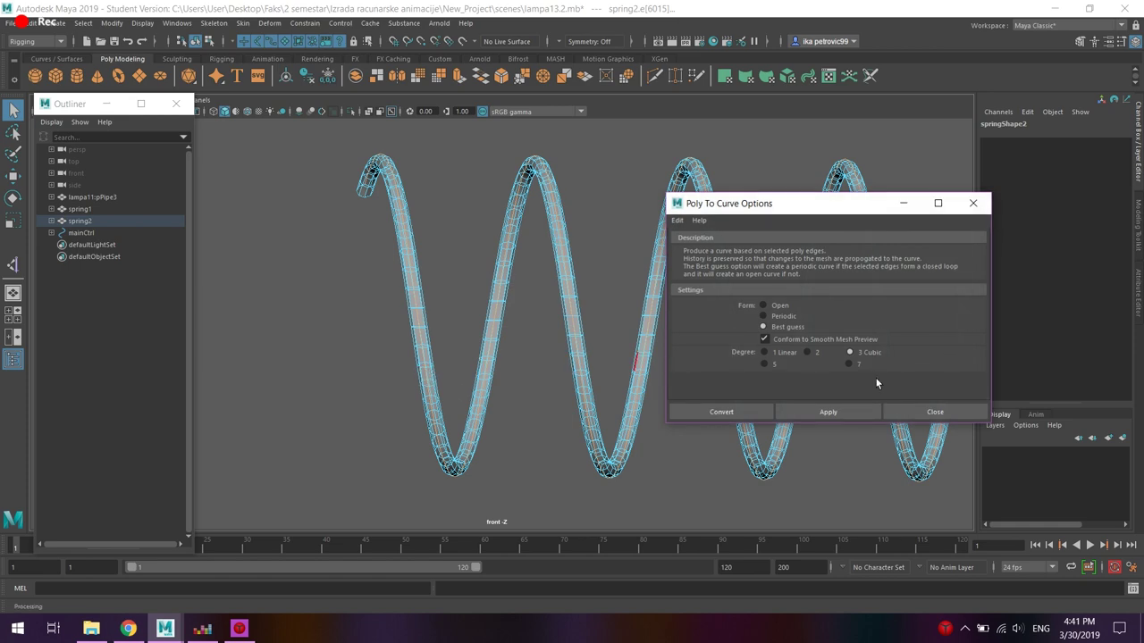
pyautogui.click(864, 412)
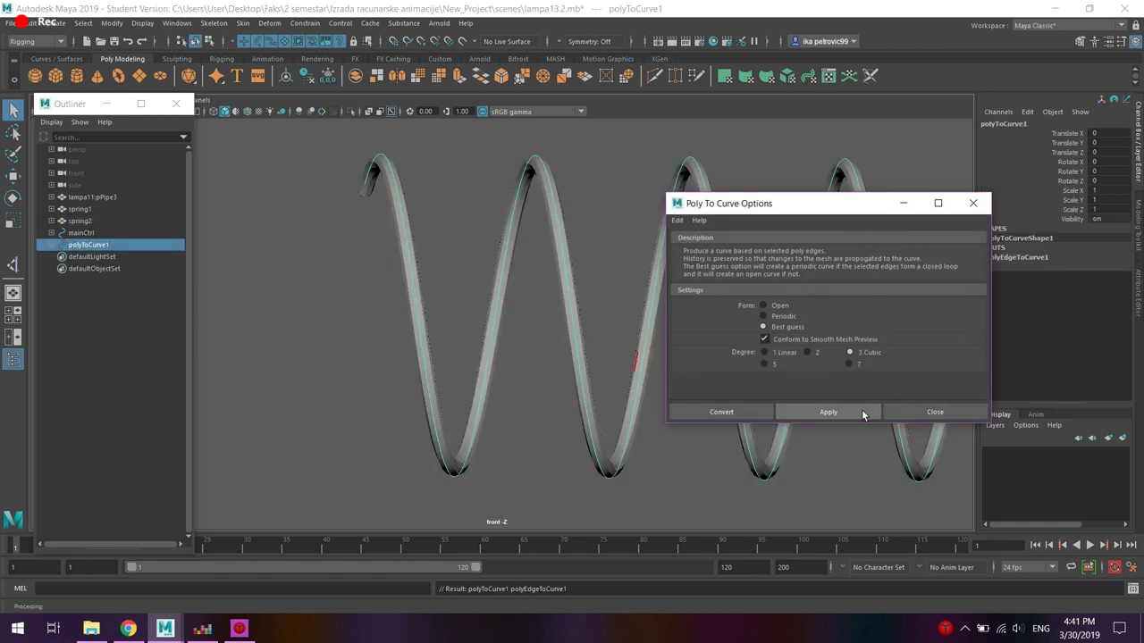
pyautogui.click(912, 414)
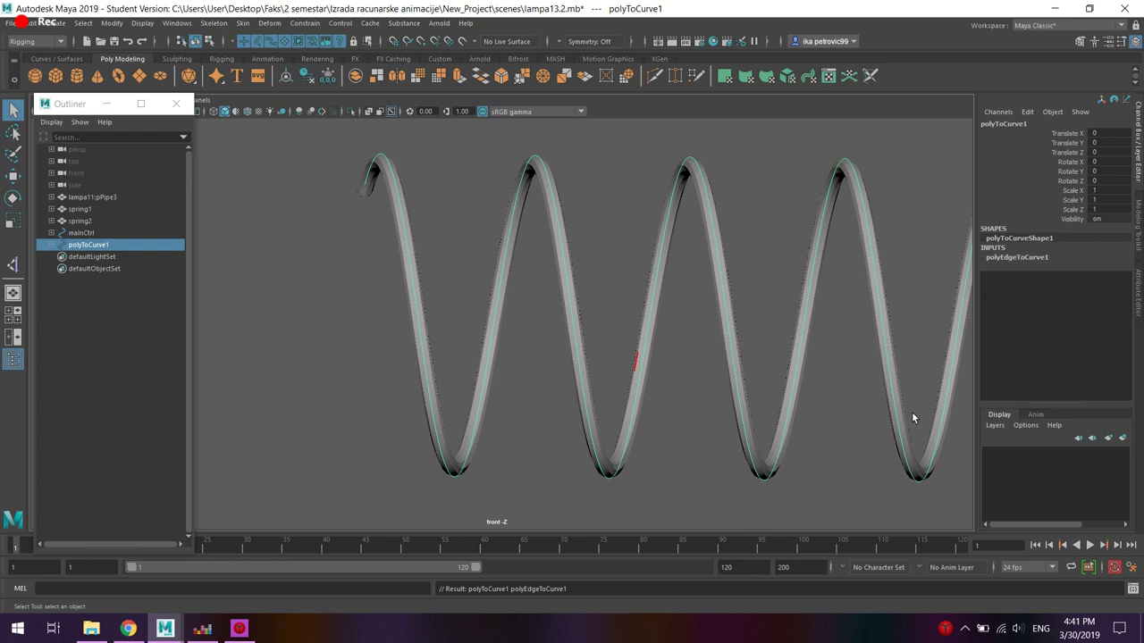
pyautogui.doubleClick(125, 245)
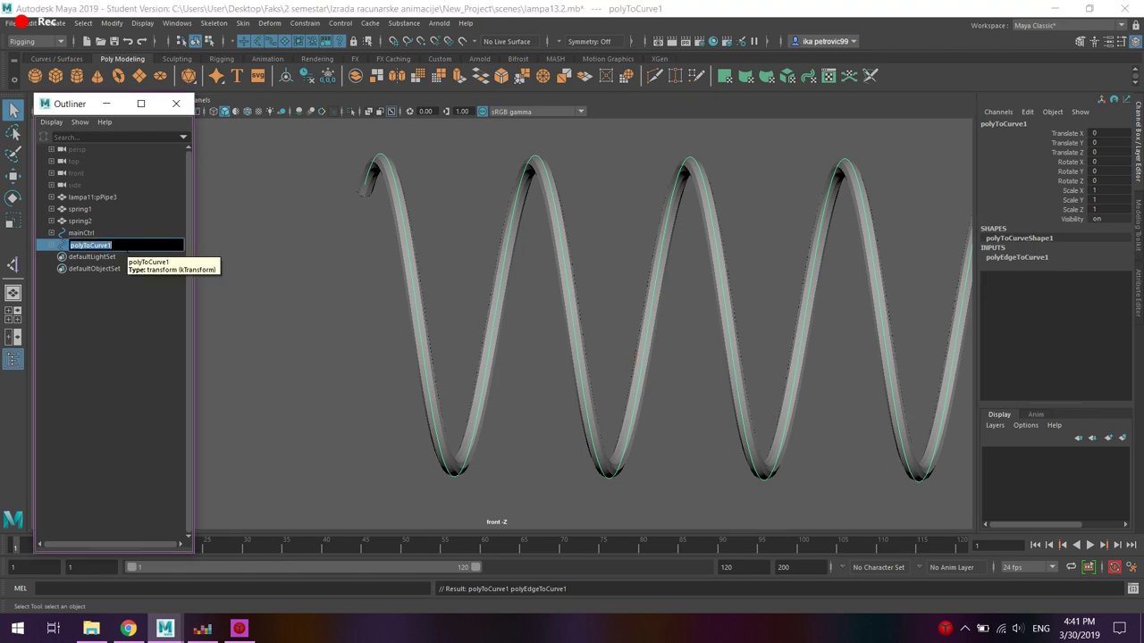
pyautogui.write('spring2')
pyautogui.write('Curv')
pyautogui.write('e')
# - Commit the spring2Curve name, then select an edge on spring1 in Edge mode
pyautogui.press('Return')
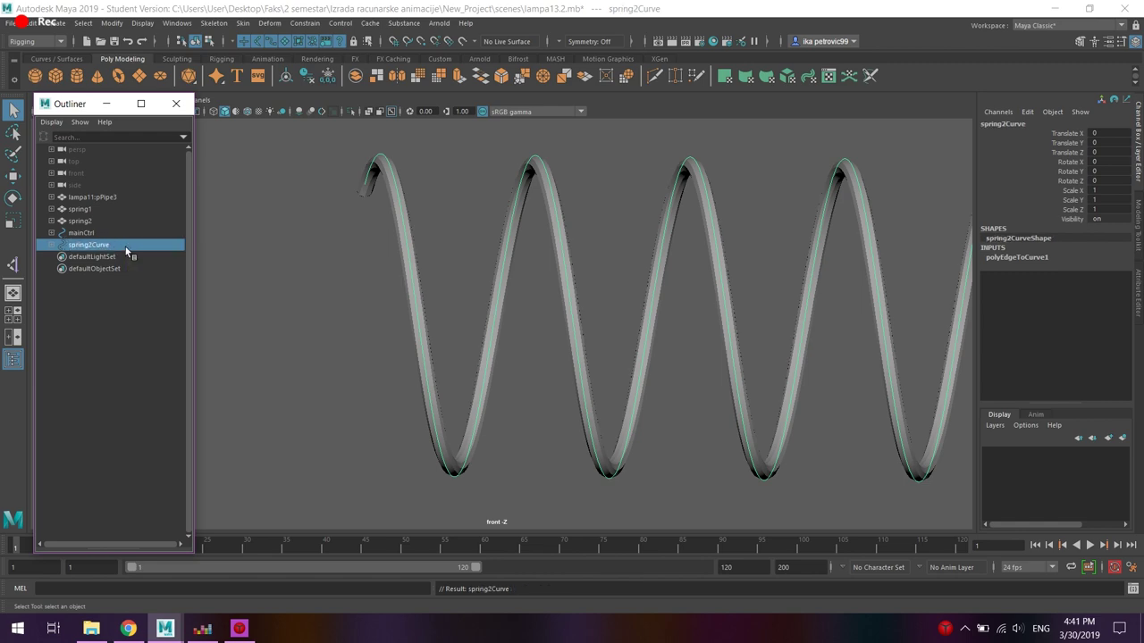
pyautogui.keyDown('alt'); pyautogui.moveTo(689, 390); pyautogui.dragTo(535, 416, button='middle'); pyautogui.keyUp('alt')
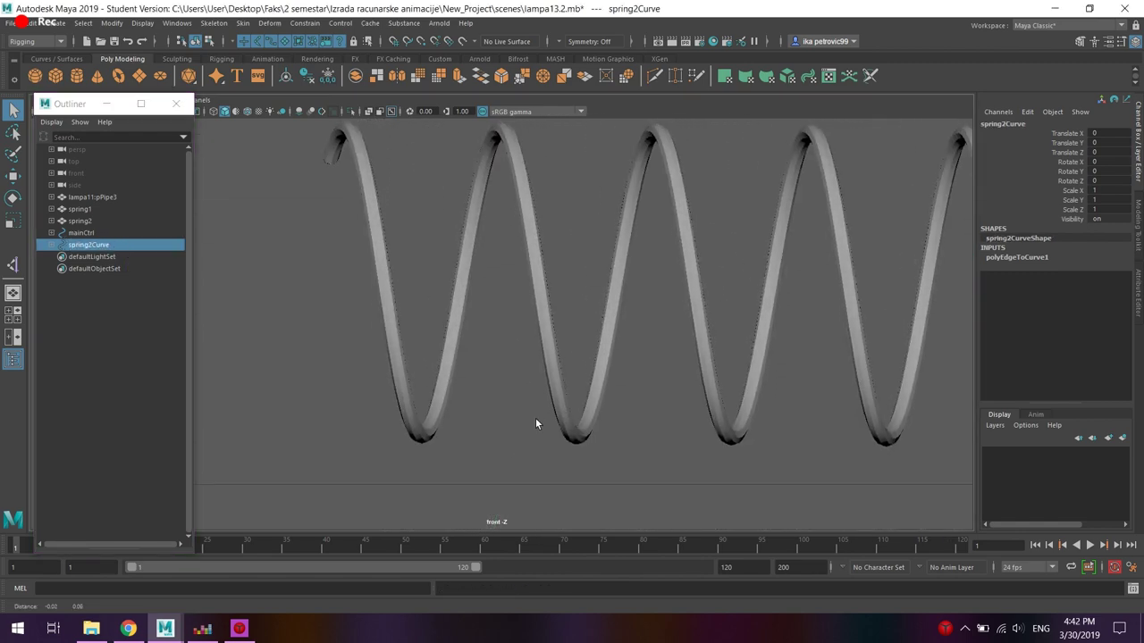
pyautogui.click(390, 301)
pyautogui.moveTo(390, 301); pyautogui.dragTo(377, 302, button='right')
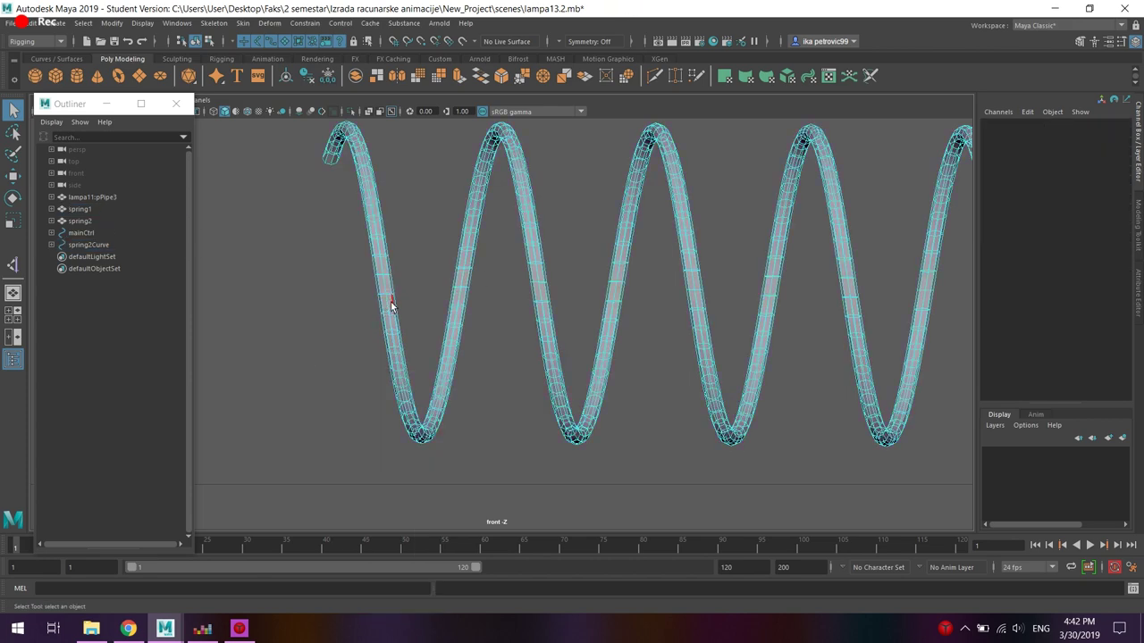
pyautogui.click(389, 307)
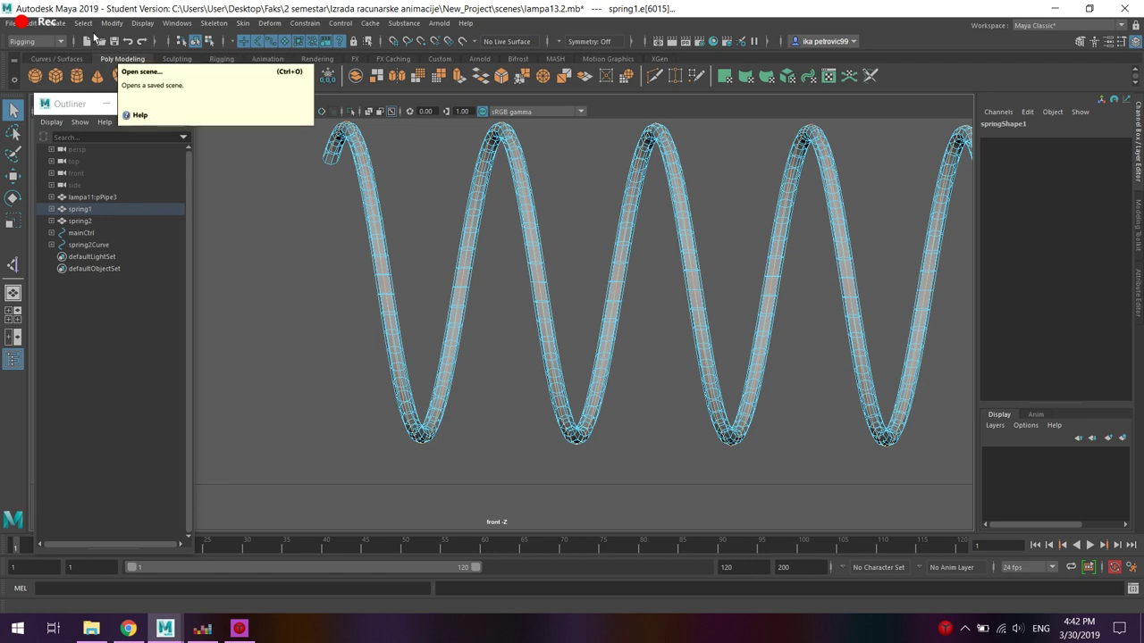
# - Convert spring1's polygon edges to a curve and name it spring1Curve
pyautogui.click(112, 22)
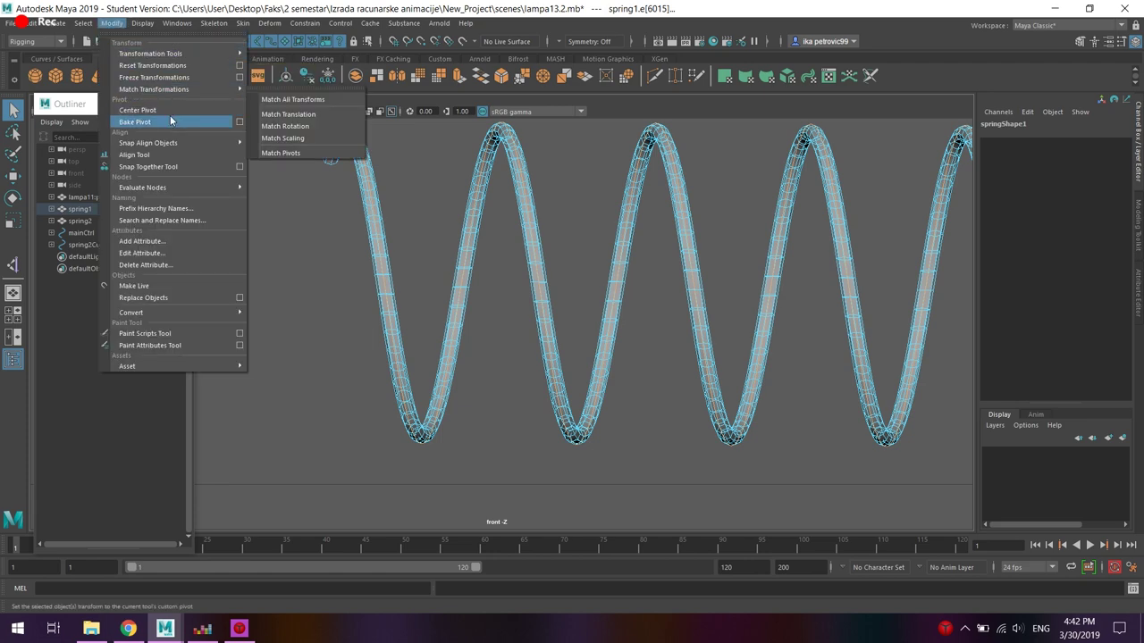
pyautogui.moveTo(132, 312)
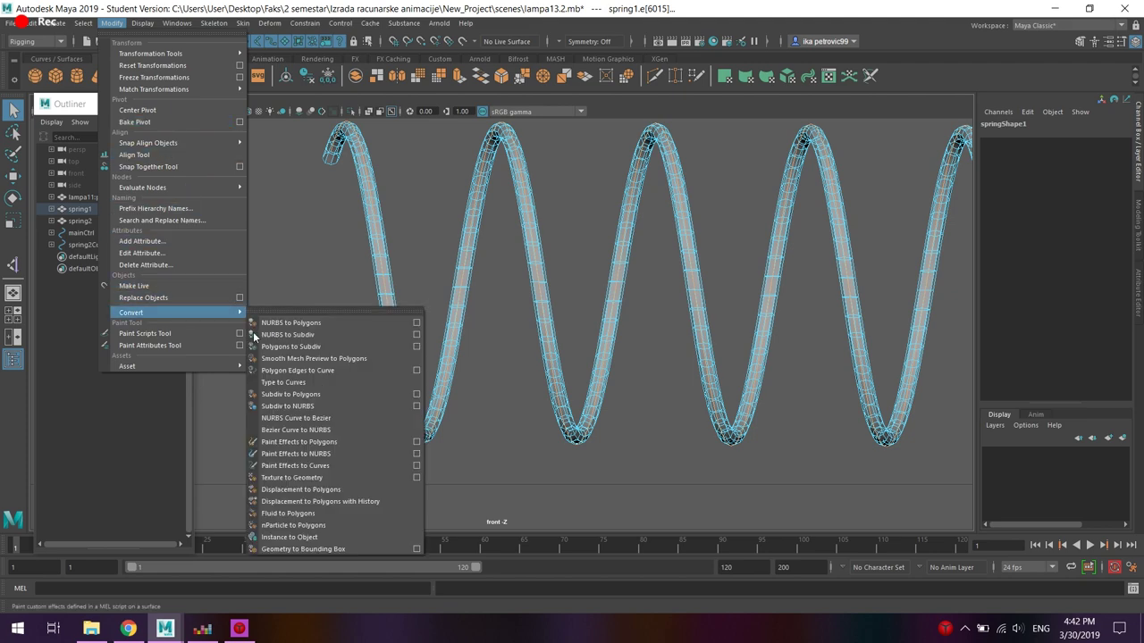
pyautogui.click(416, 371)
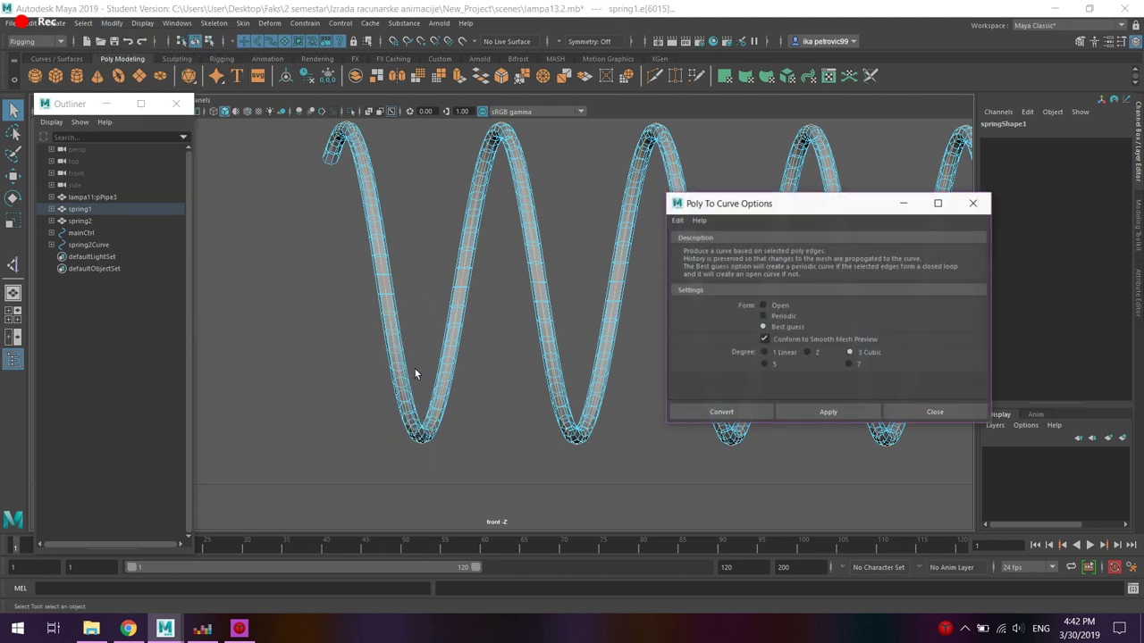
pyautogui.click(828, 412)
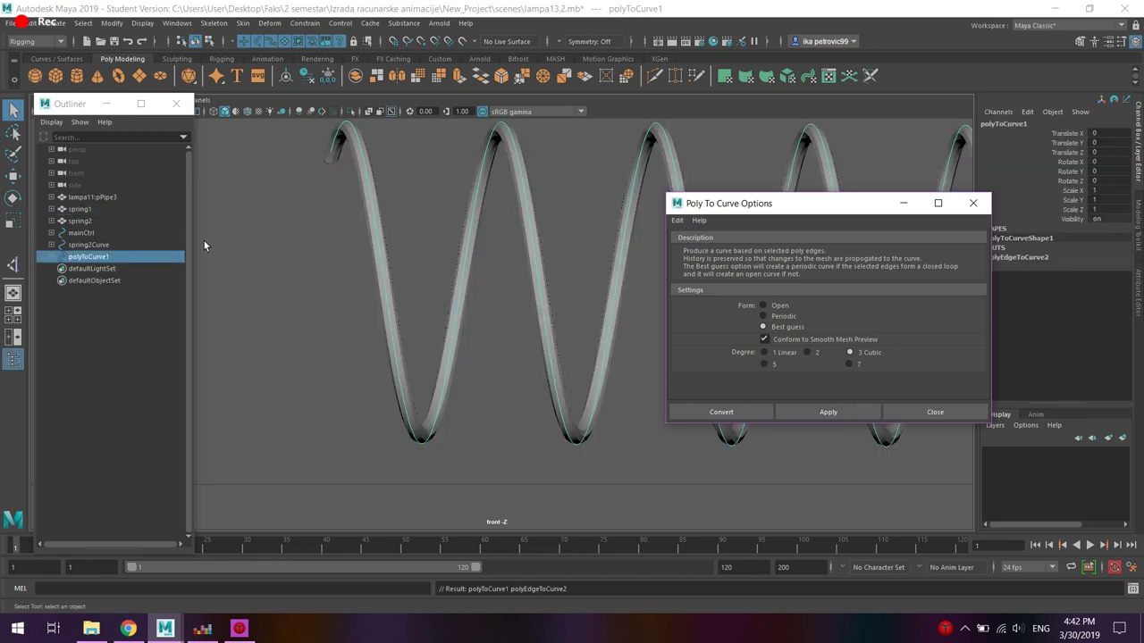
pyautogui.doubleClick(97, 256)
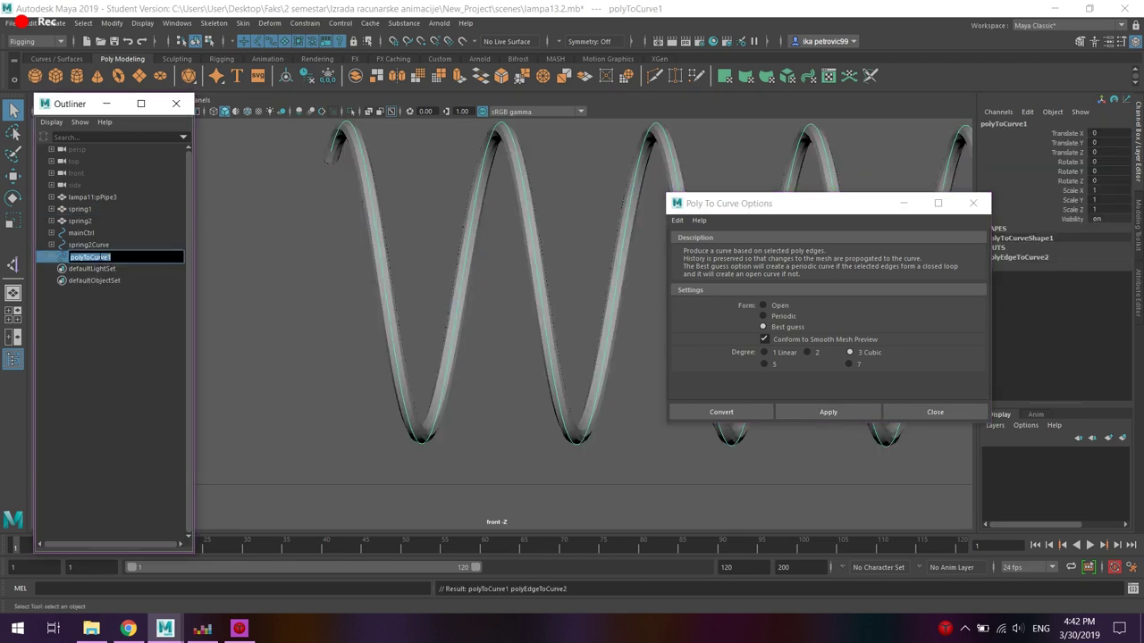
pyautogui.write('spring')
pyautogui.write('1Cu')
pyautogui.press('Return')
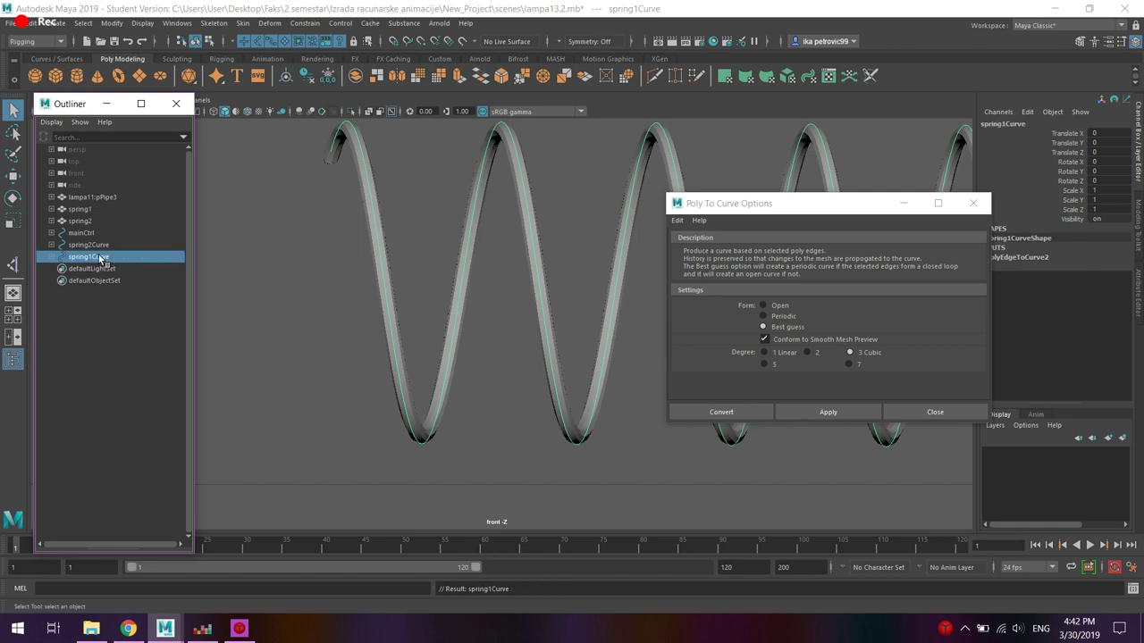
pyautogui.click(937, 412)
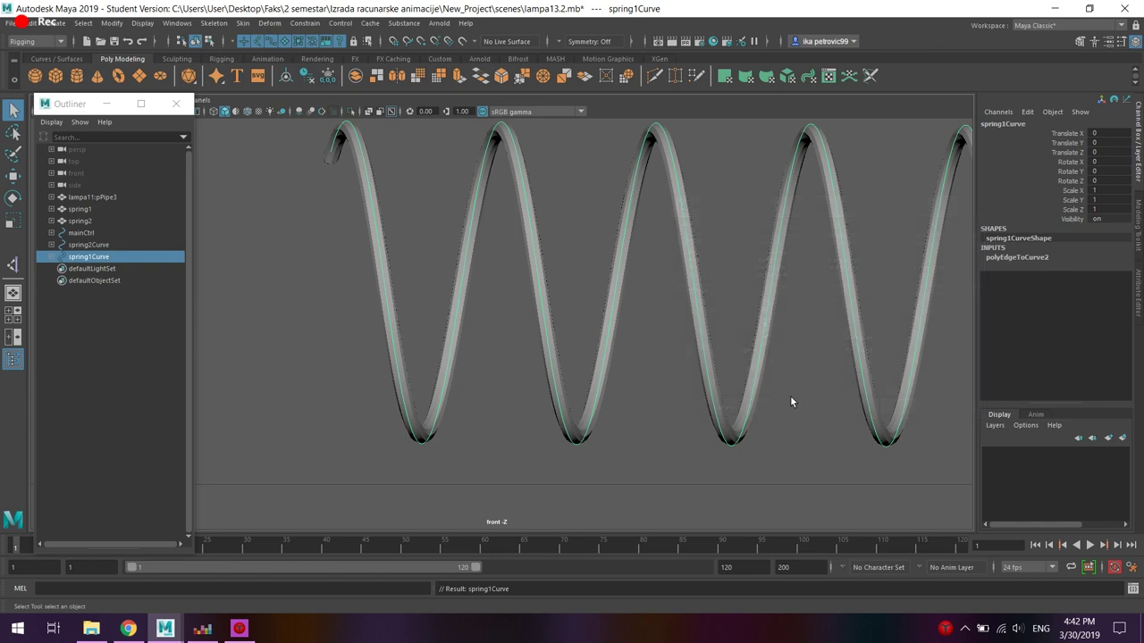
pyautogui.scroll(-1, 664, 358)
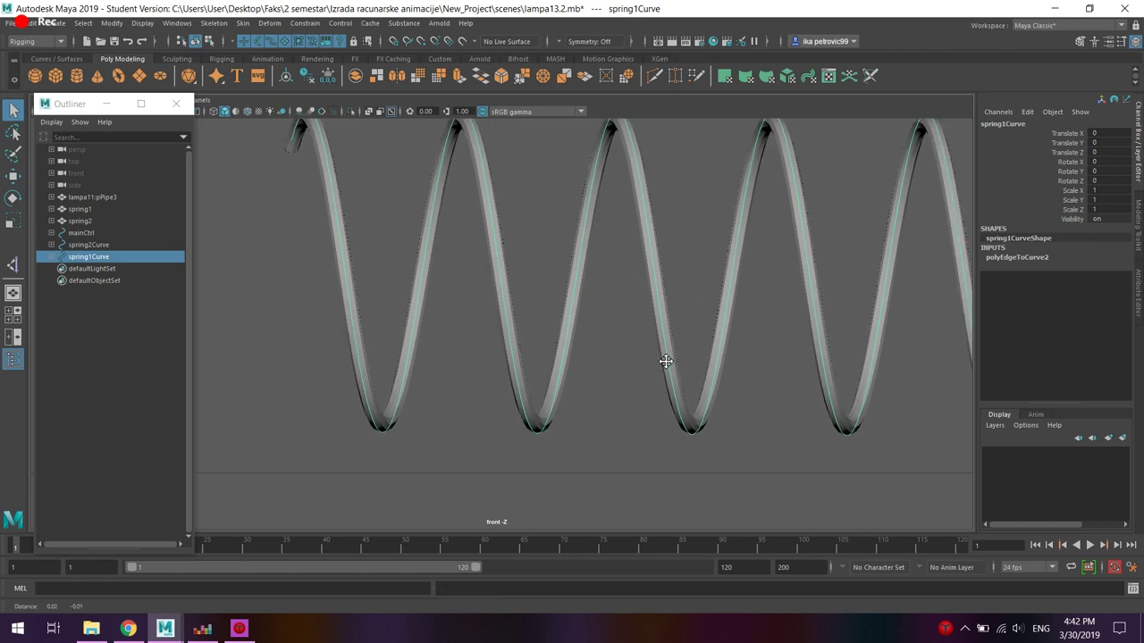
pyautogui.scroll(-1, 500, 378)
pyautogui.scroll(-8, 454, 382)
pyautogui.scroll(-4, 474, 384)
pyautogui.scroll(1, 506, 398)
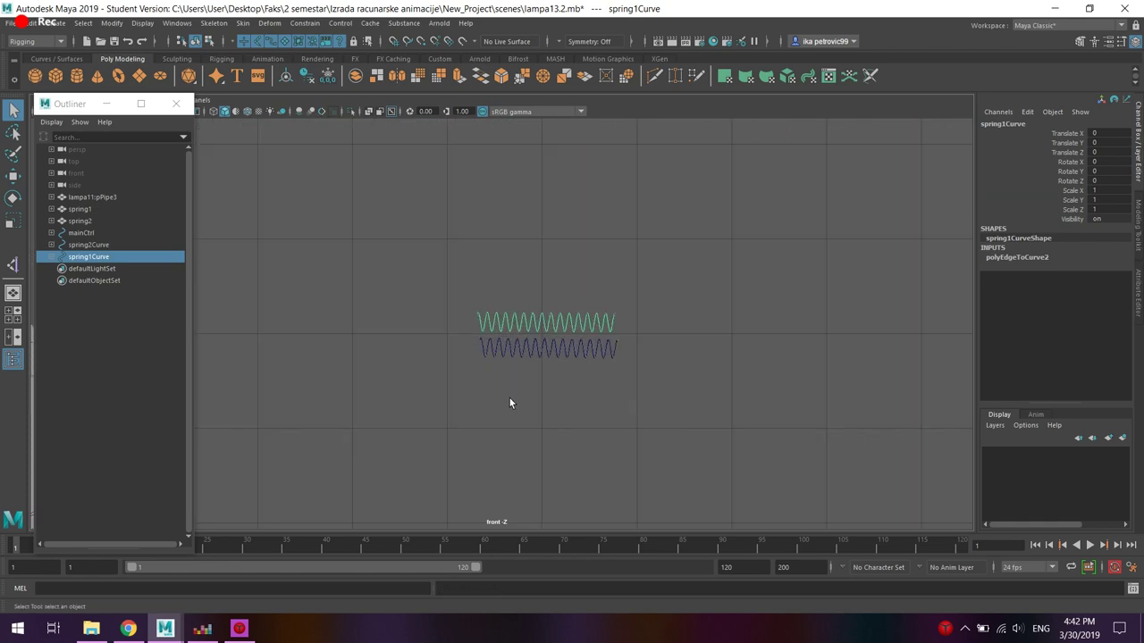
pyautogui.scroll(1, 528, 402)
pyautogui.scroll(3, 549, 384)
pyautogui.scroll(2, 559, 375)
pyautogui.keyDown('alt'); pyautogui.moveTo(564, 383); pyautogui.dragTo(509, 380, button='middle'); pyautogui.keyUp('alt')
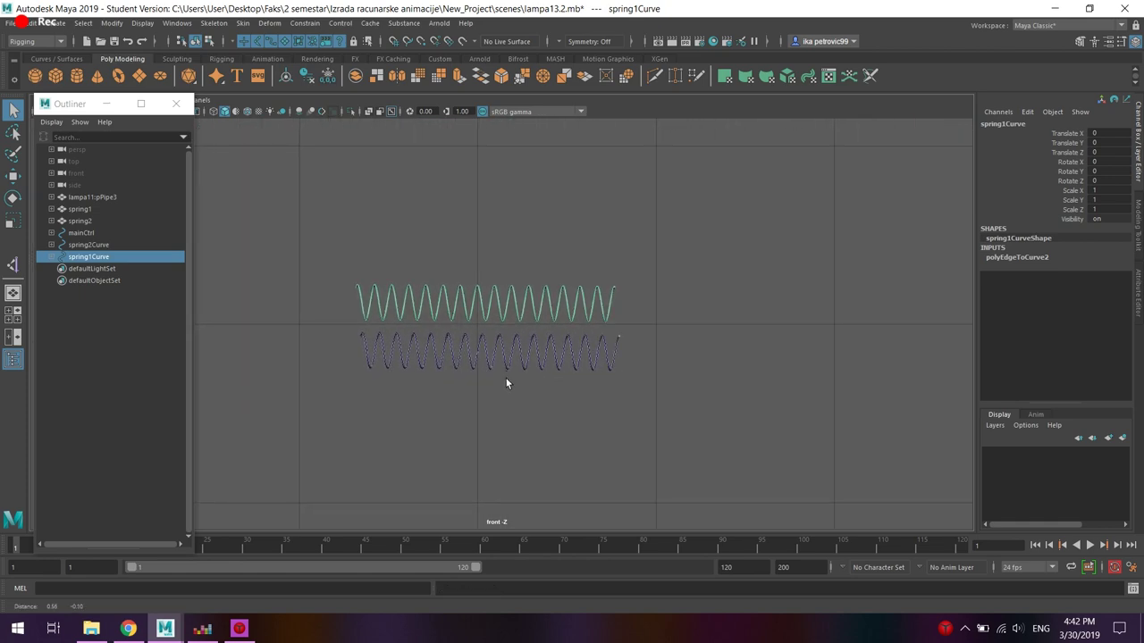
pyautogui.scroll(1, 508, 381)
pyautogui.scroll(3, 498, 436)
pyautogui.scroll(1, 497, 435)
pyautogui.scroll(2, 496, 427)
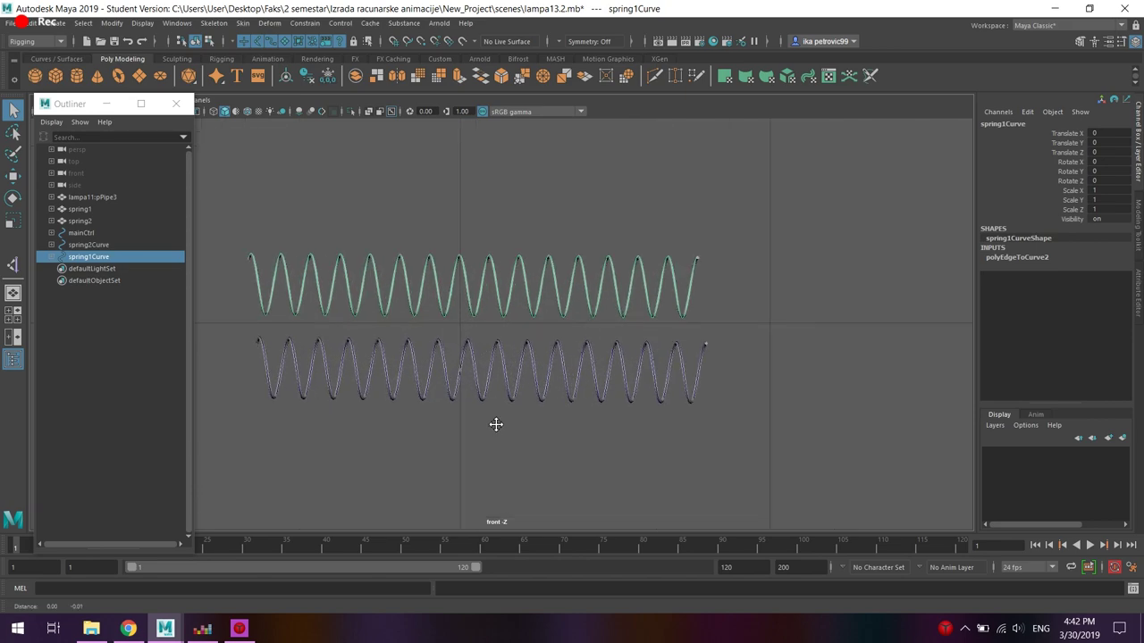
pyautogui.keyDown('alt'); pyautogui.moveTo(495, 424); pyautogui.dragTo(552, 418, button='middle'); pyautogui.keyUp('alt')
pyautogui.scroll(1, 553, 420)
pyautogui.scroll(1, 553, 420)
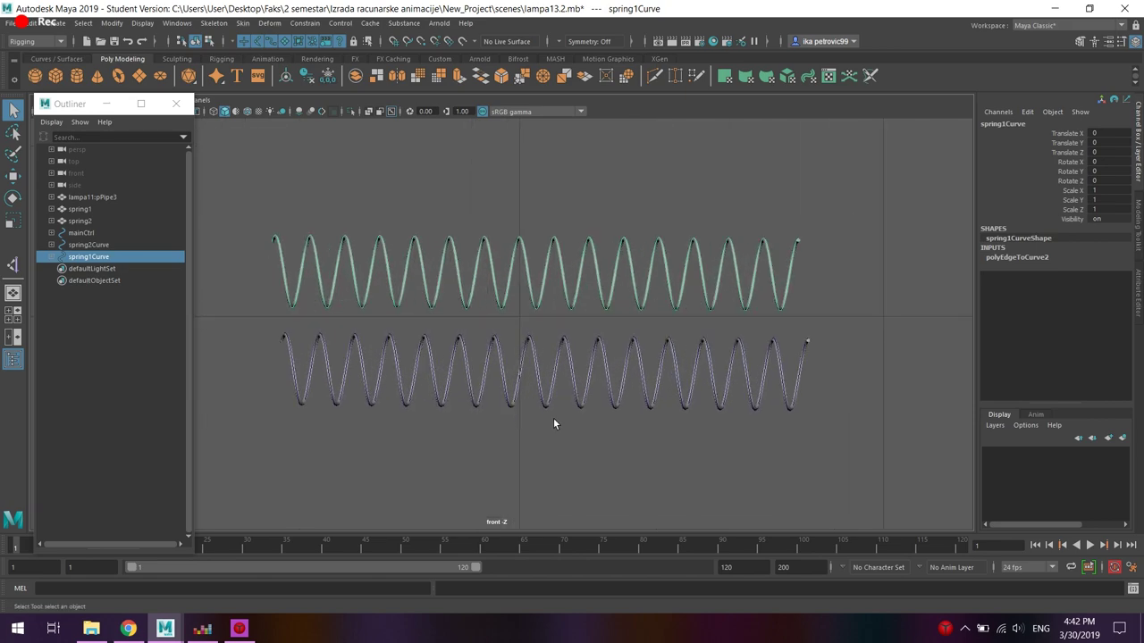
pyautogui.scroll(1, 554, 422)
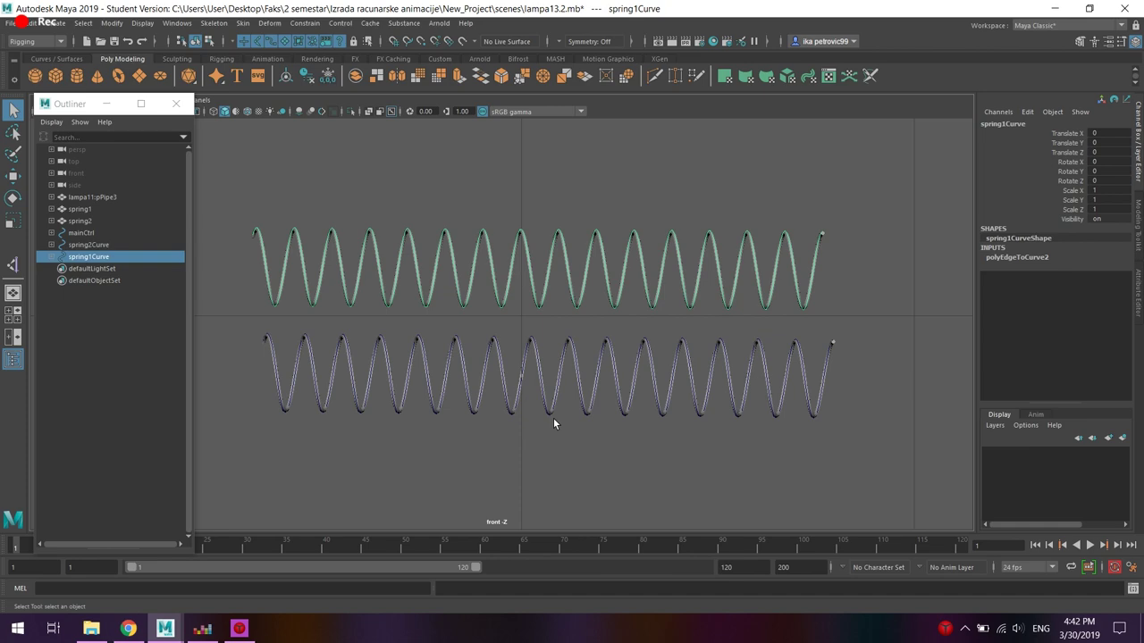
# - Draw a three-point CV curve in a horizontal line between the two springs
pyautogui.click(61, 24)
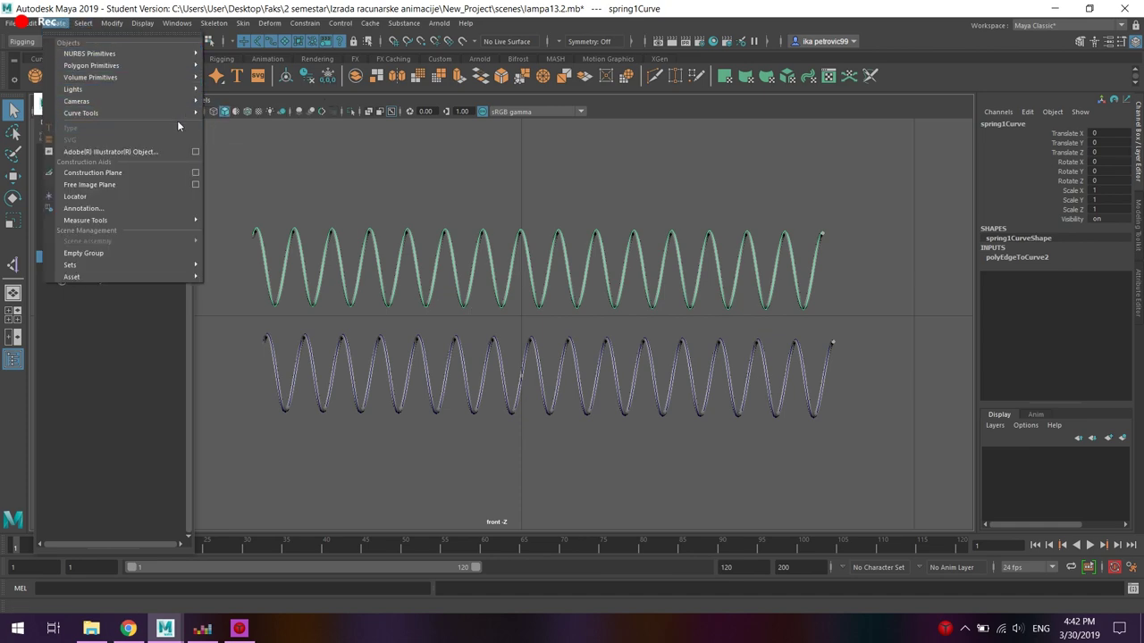
pyautogui.moveTo(125, 112)
pyautogui.click(326, 126)
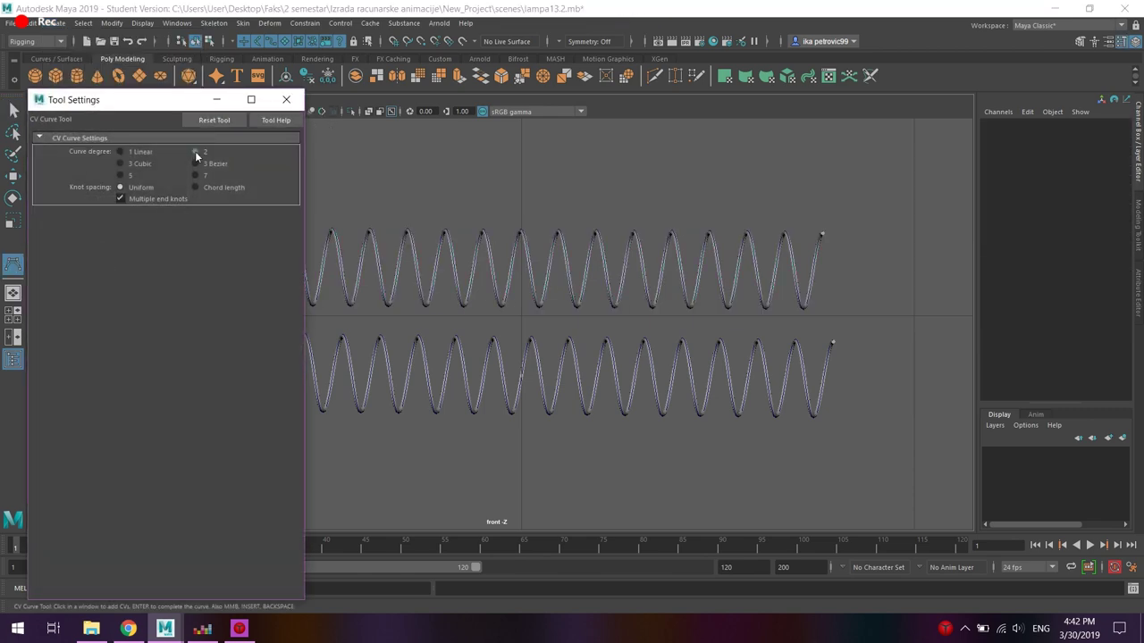
pyautogui.click(285, 101)
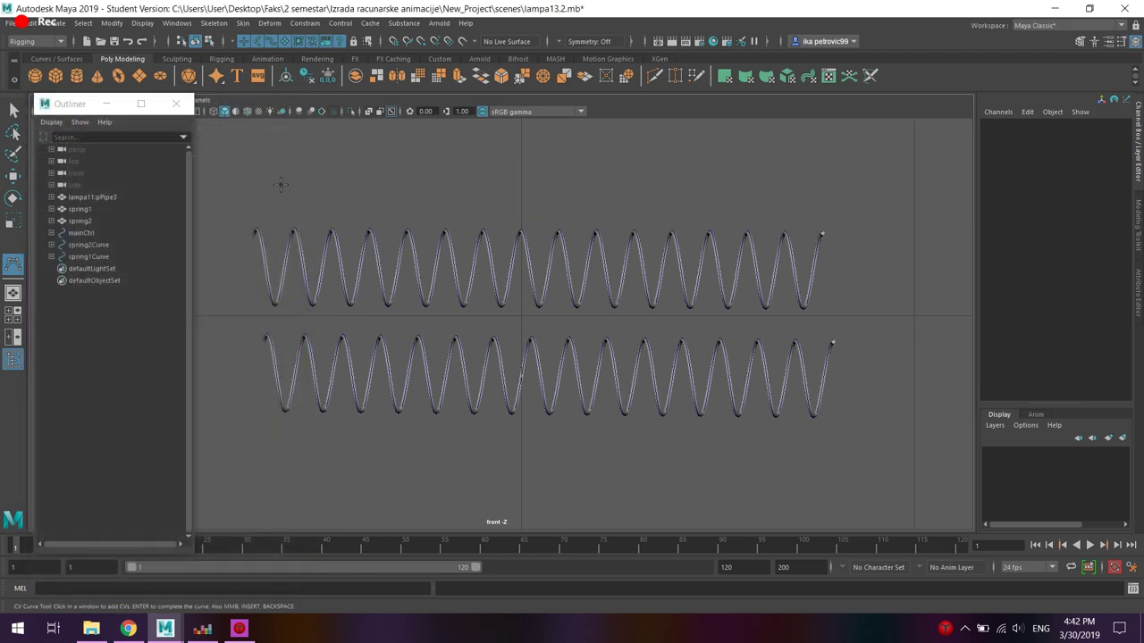
pyautogui.scroll(-5, 261, 331)
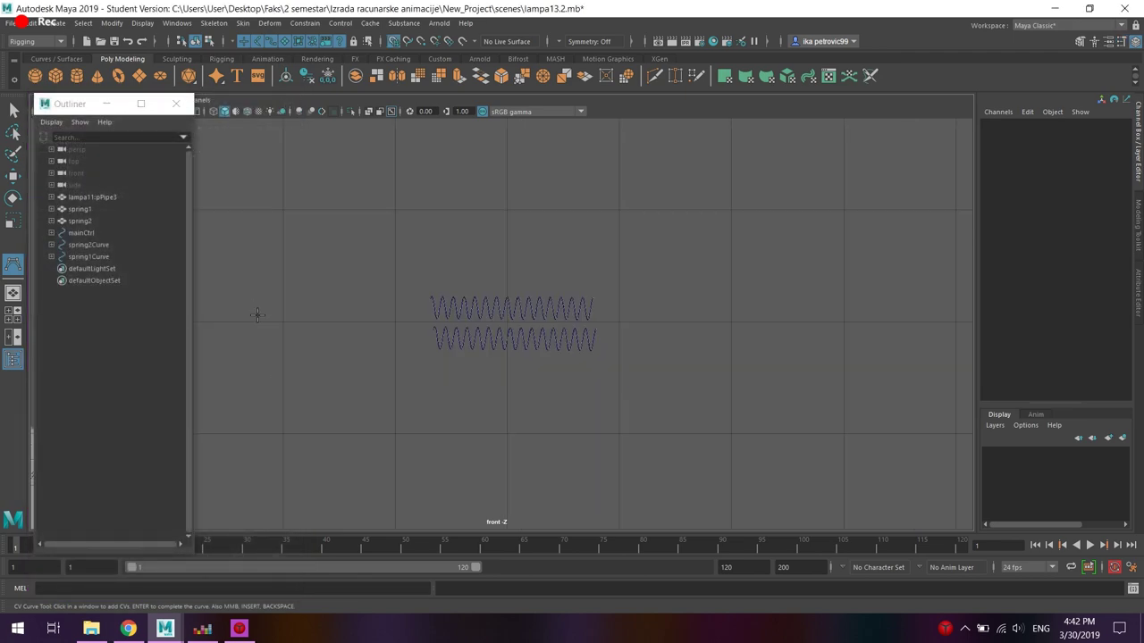
pyautogui.click(395, 322)
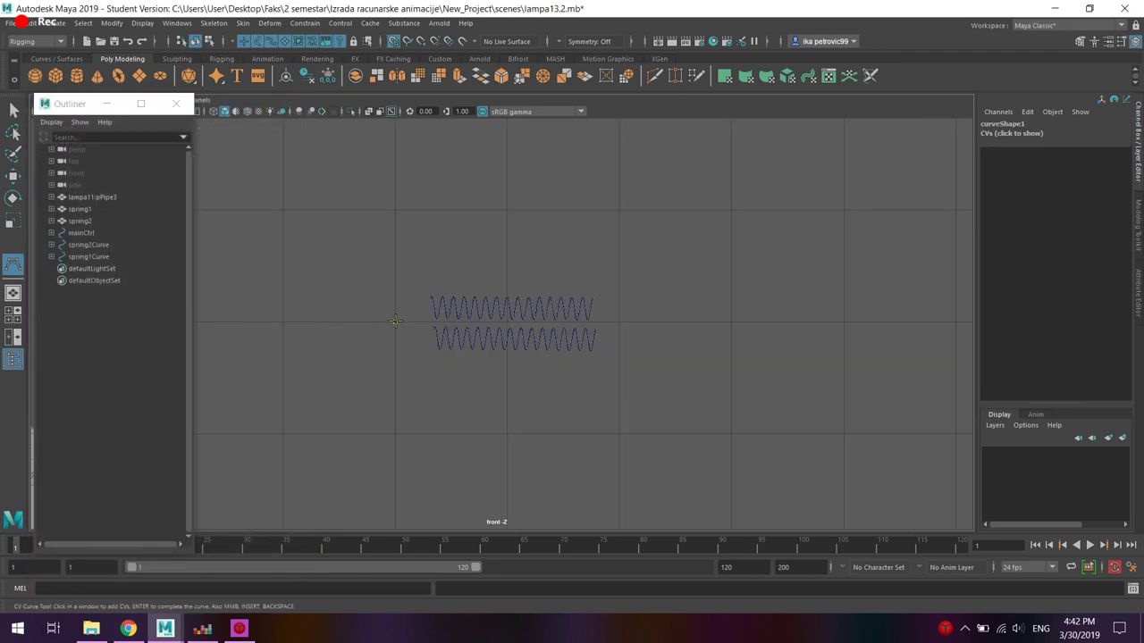
pyautogui.click(507, 322)
pyautogui.click(620, 322)
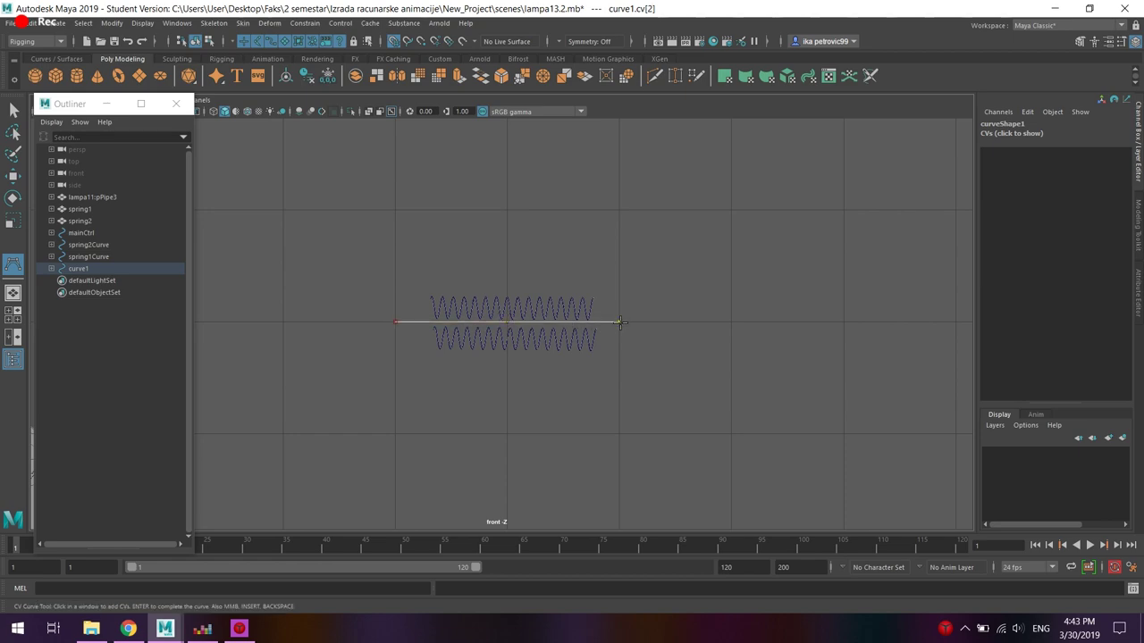
# - Bring up the new curve1's attributes and channel values
pyautogui.scroll(1, 590, 344)
pyautogui.scroll(2, 567, 376)
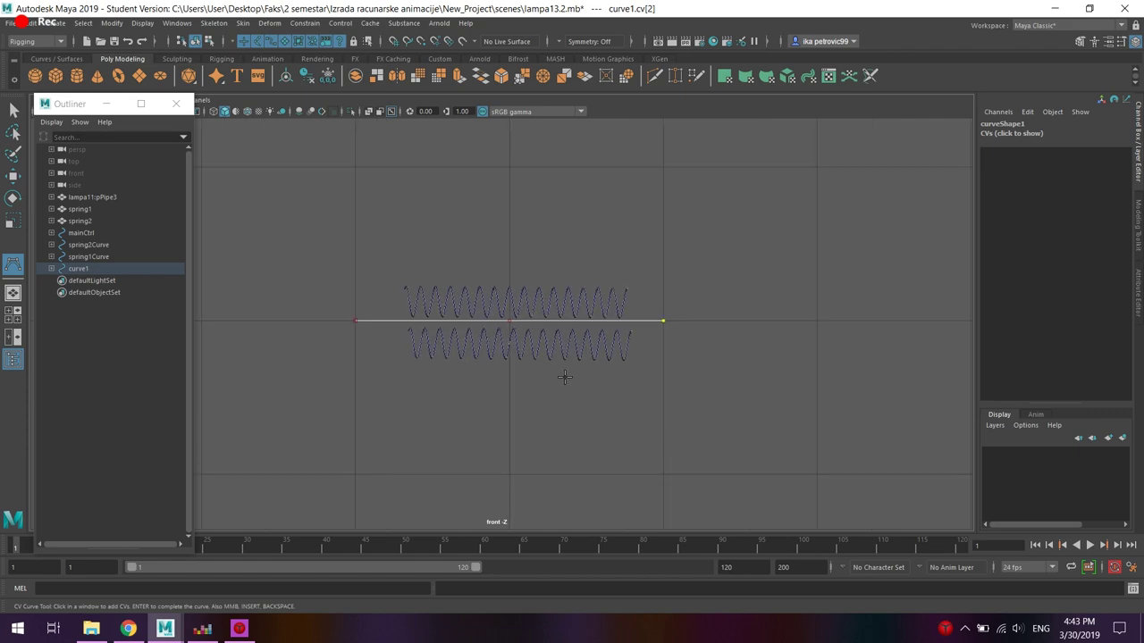
pyautogui.scroll(1, 562, 378)
pyautogui.scroll(2, 563, 377)
pyautogui.scroll(1, 561, 378)
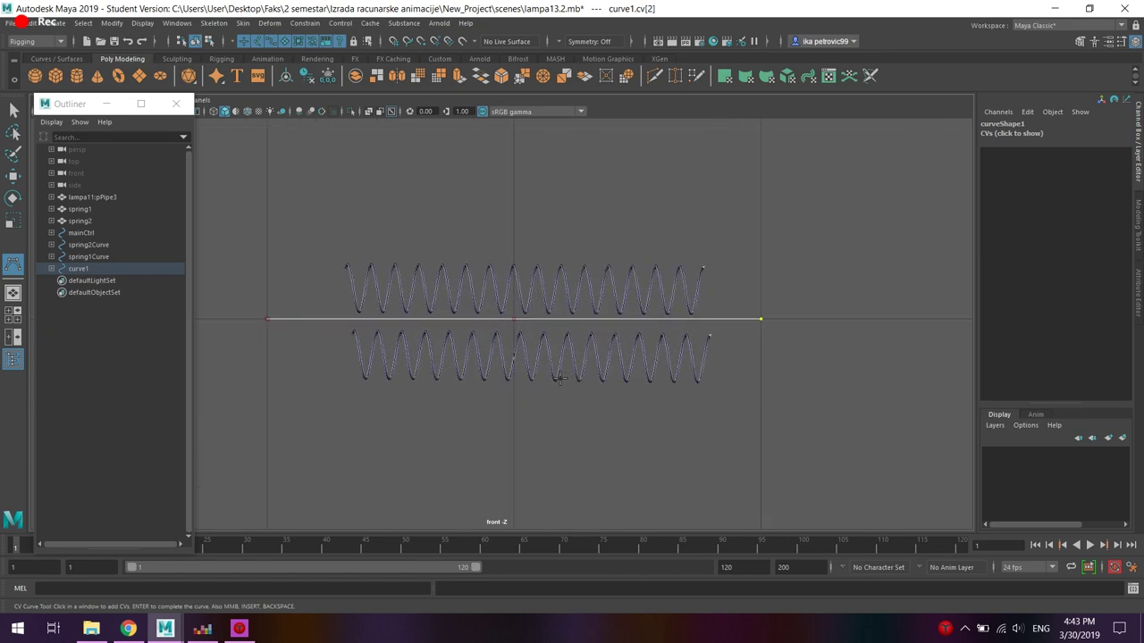
pyautogui.hotkey('ctrl', 'a')
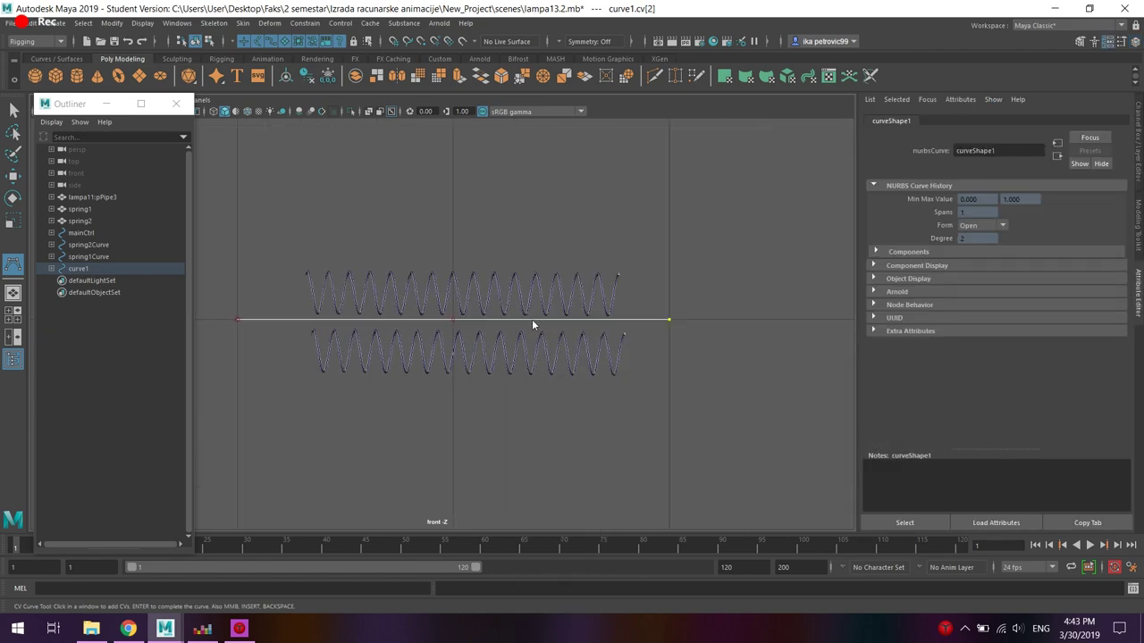
pyautogui.rightClick(532, 319)
pyautogui.click(1131, 189)
# - Finish curve1 and centre its pivot
pyautogui.press('q')
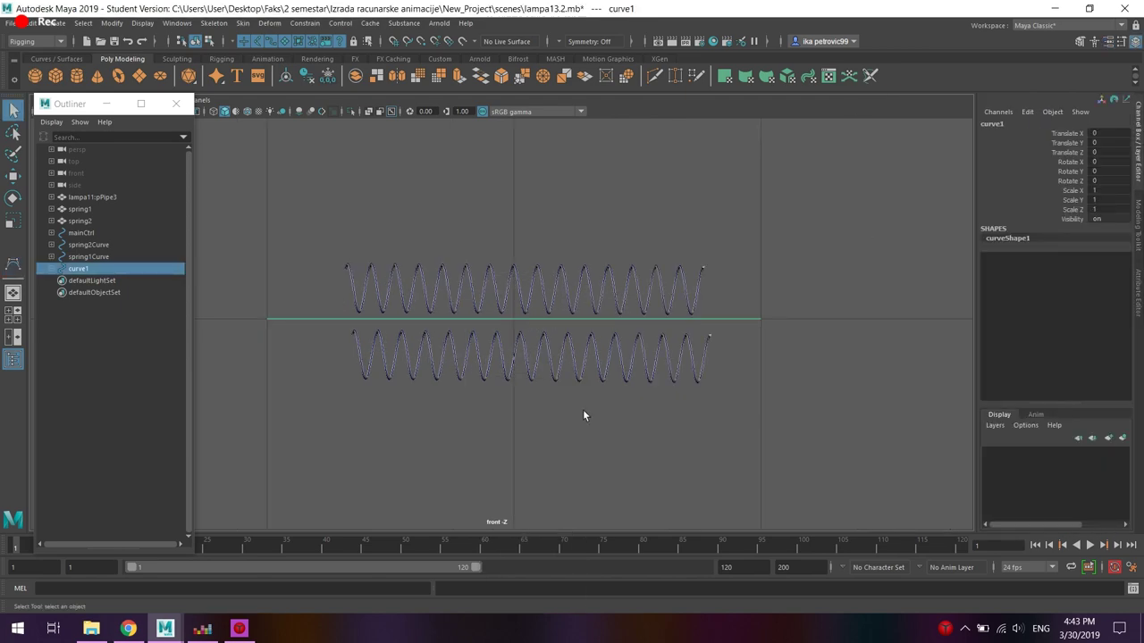
pyautogui.scroll(2, 402, 353)
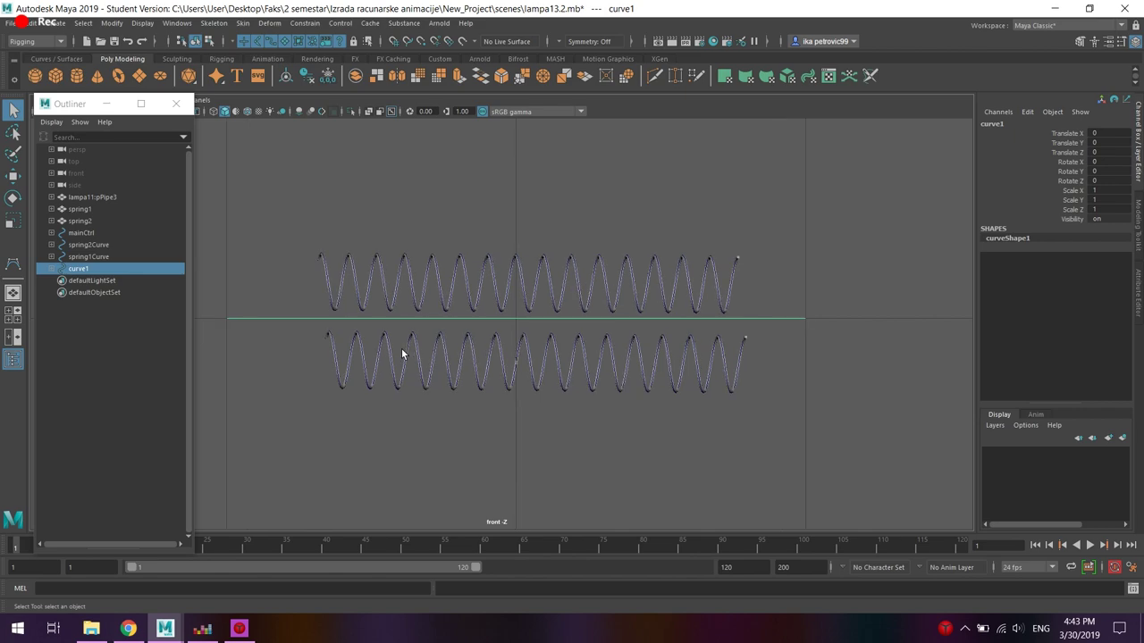
pyautogui.scroll(1, 402, 353)
pyautogui.scroll(2, 402, 355)
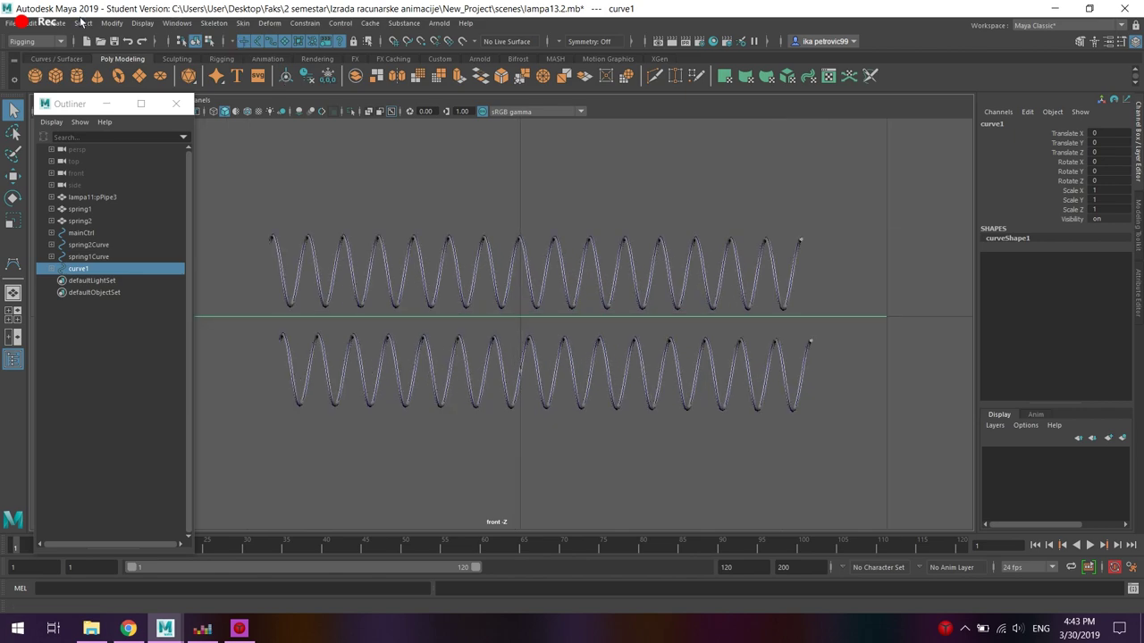
pyautogui.click(111, 22)
pyautogui.click(136, 110)
# - Check curve1 against the springs in the perspective view and apply another Modify menu command
pyautogui.scroll(-5, 479, 405)
pyautogui.press('space')
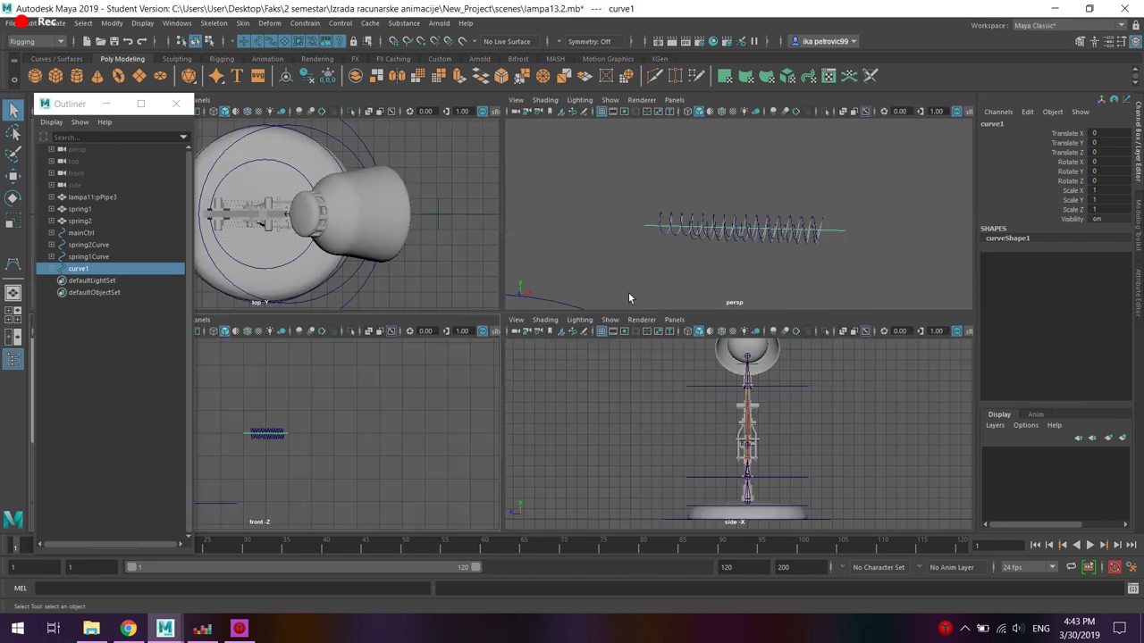
pyautogui.press('space')
pyautogui.scroll(-2, 651, 259)
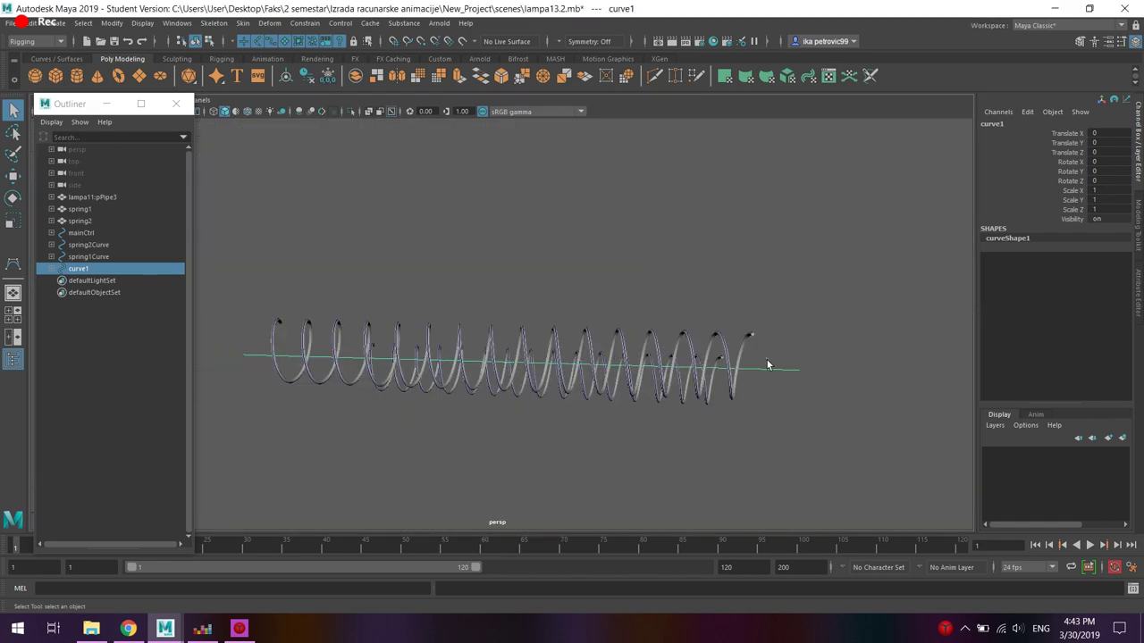
pyautogui.moveTo(617, 376); pyautogui.dragTo(311, 73, button='right')
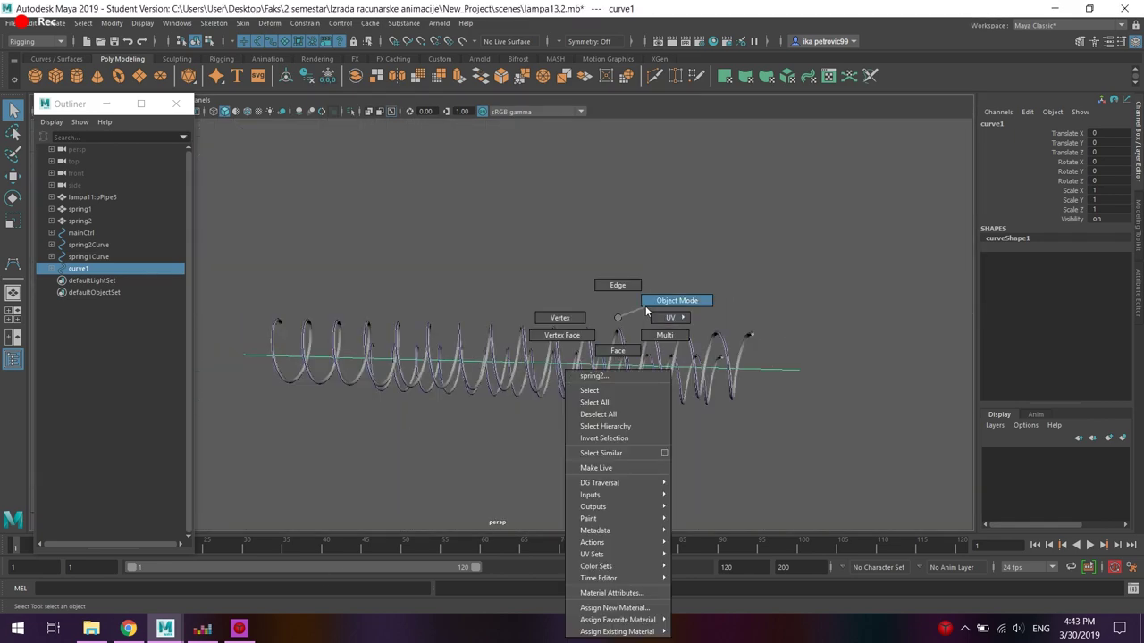
pyautogui.click(111, 23)
pyautogui.click(143, 88)
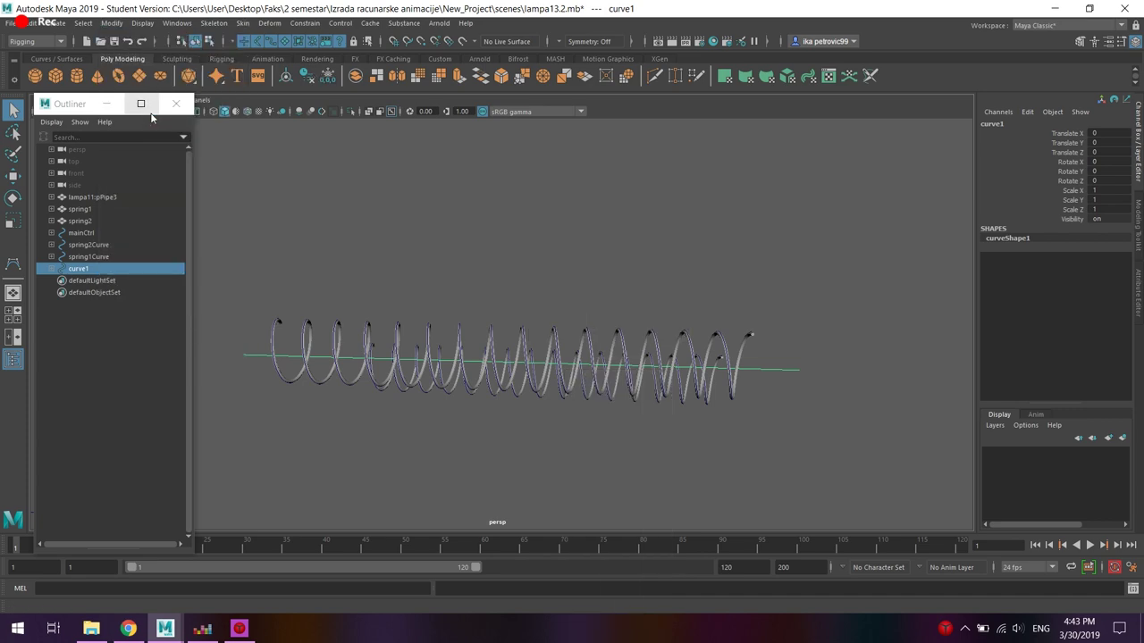
pyautogui.scroll(-3, 296, 320)
pyautogui.press('w')
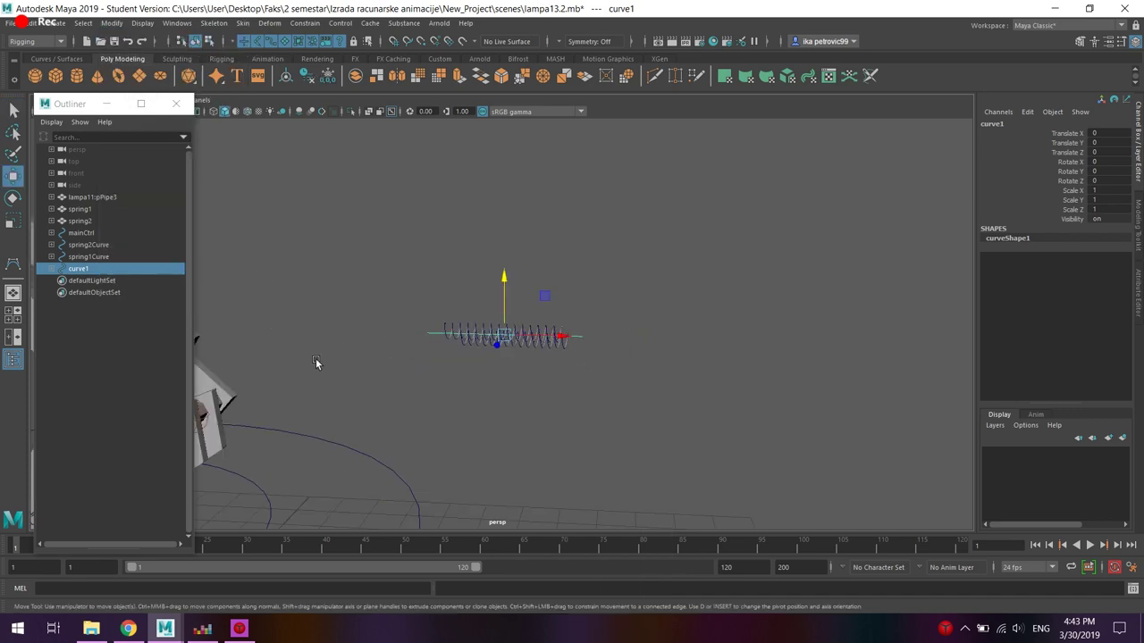
pyautogui.scroll(3, 444, 362)
pyautogui.scroll(3, 443, 362)
pyautogui.press('q')
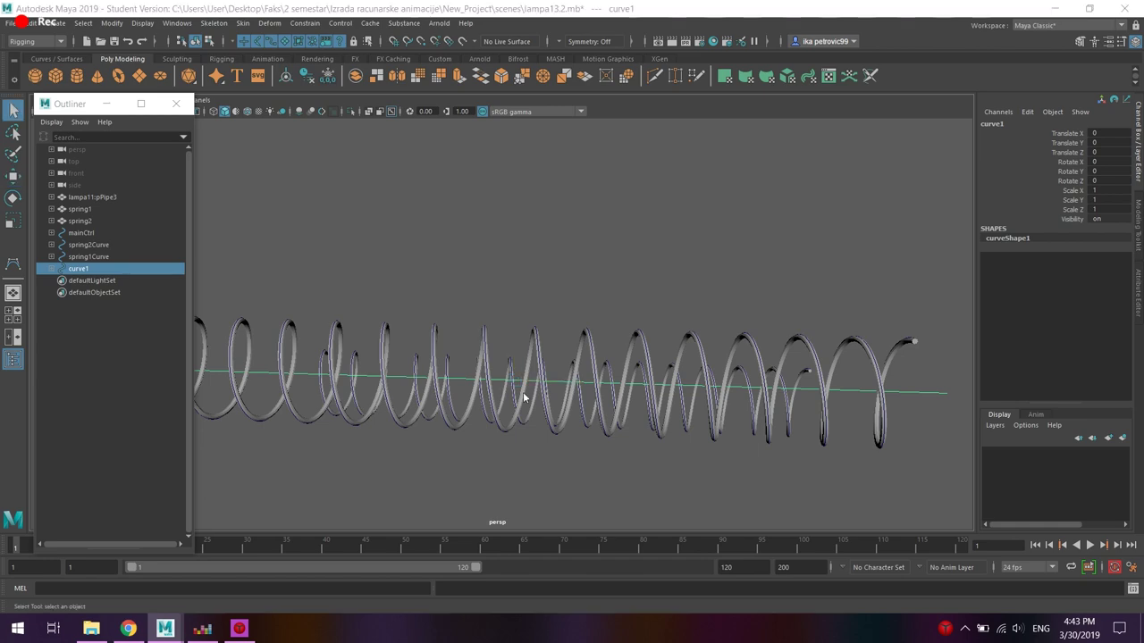
# - Return to the front view with the Move tool active on curve1
pyautogui.press('space')
pyautogui.press('space')
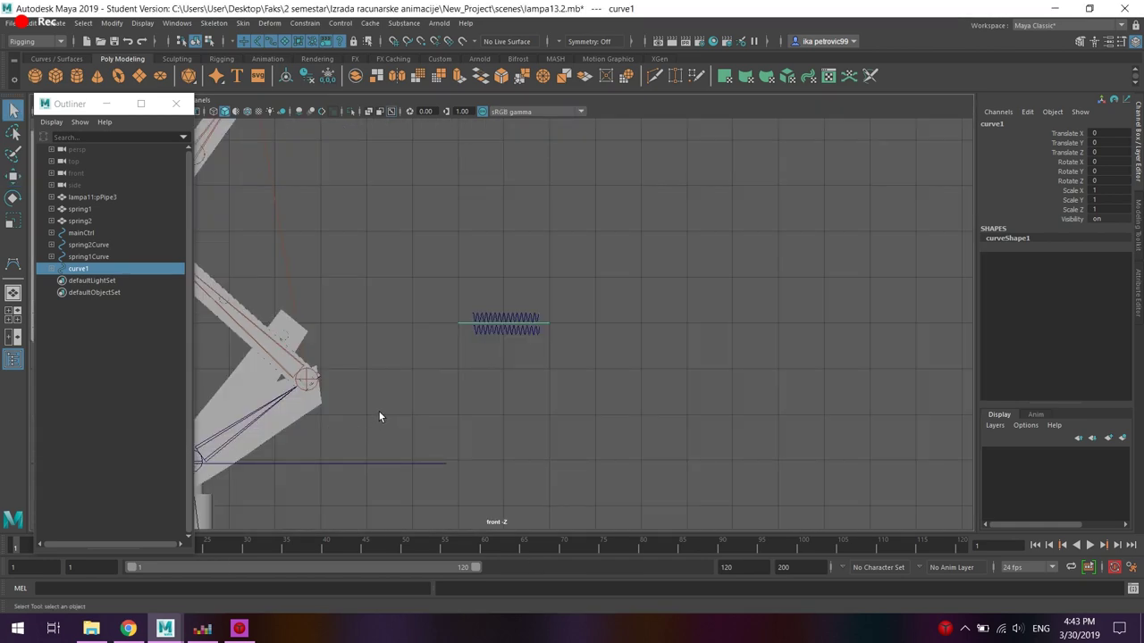
pyautogui.scroll(2, 475, 352)
pyautogui.scroll(2, 483, 342)
pyautogui.press('w')
pyautogui.scroll(2, 483, 341)
pyautogui.scroll(1, 483, 340)
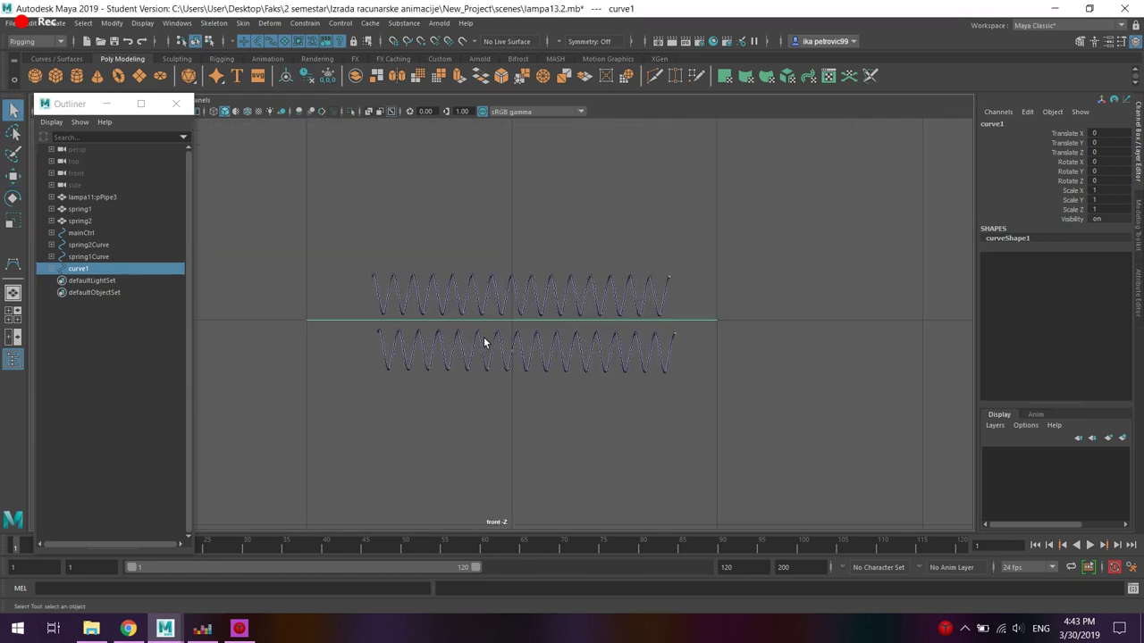
pyautogui.scroll(1, 484, 340)
pyautogui.scroll(1, 483, 340)
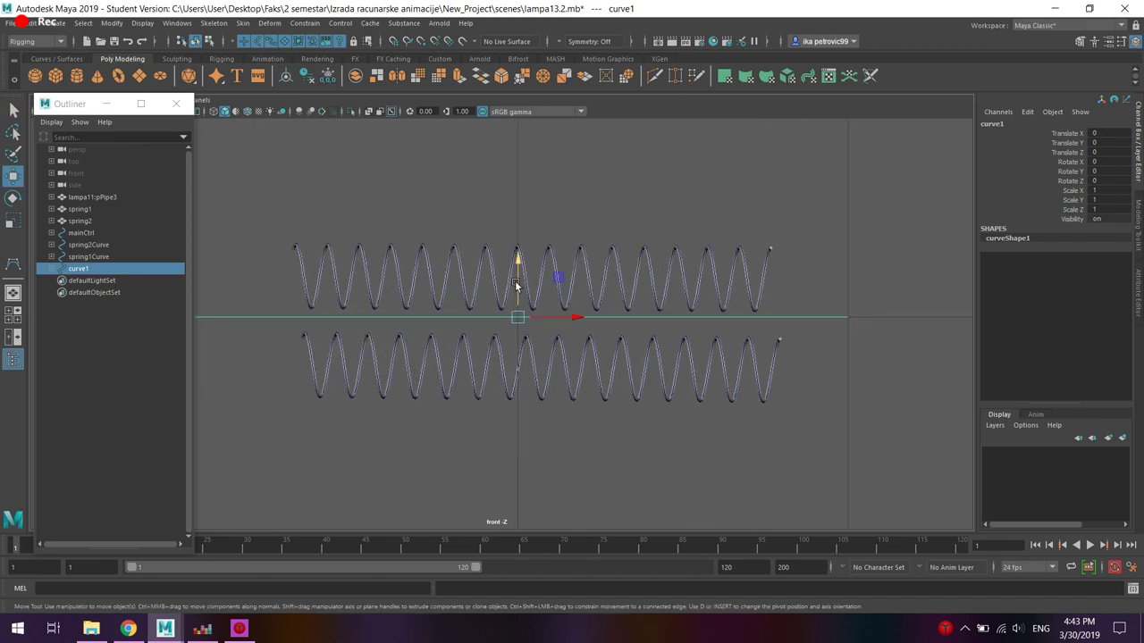
# - Raise curve1 to Y 0.119 as mainCurve1, then duplicate it to Y -0.154 as mainCurve2
pyautogui.moveTo(517, 277); pyautogui.dragTo(518, 244)
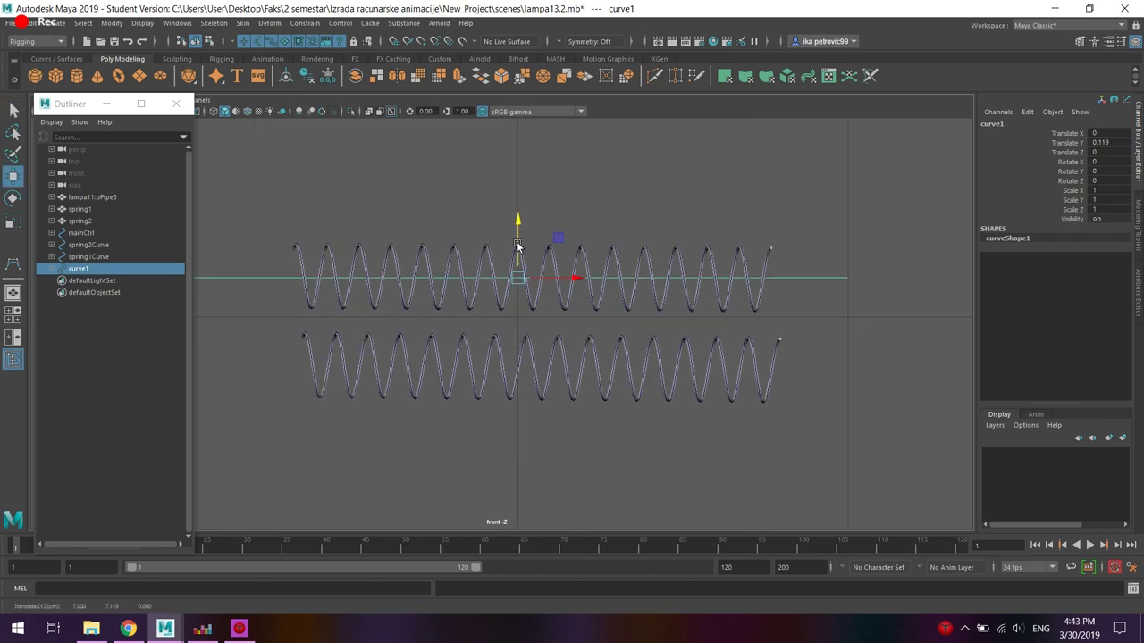
pyautogui.doubleClick(78, 268)
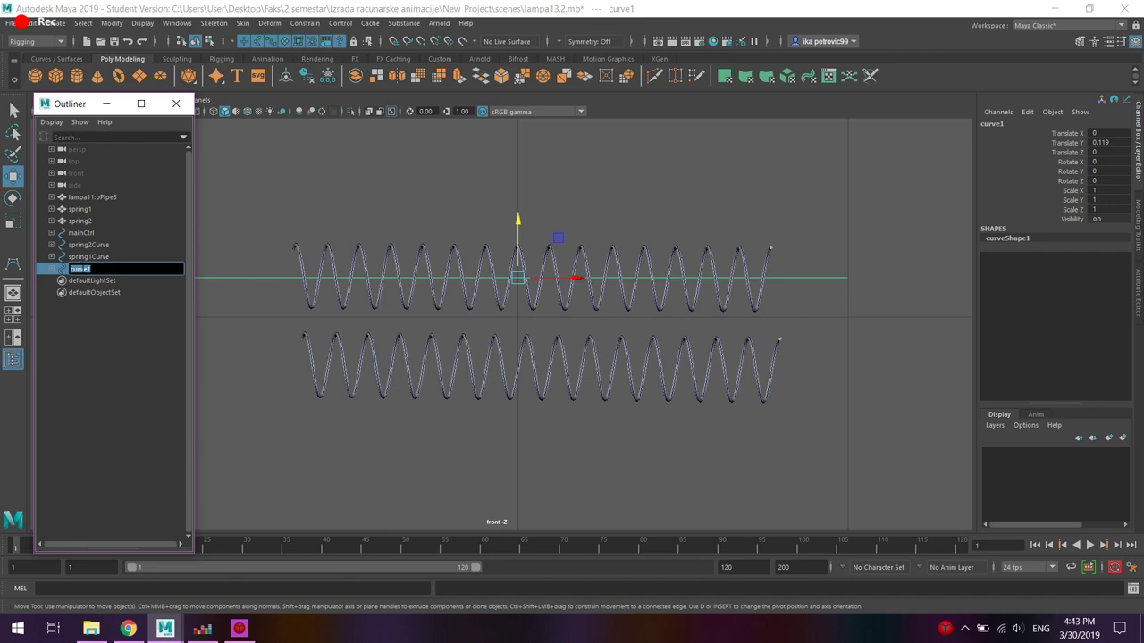
pyautogui.write('main')
pyautogui.press('capslock')
pyautogui.write('urve1')
pyautogui.press('Return')
pyautogui.hotkey('ctrl', 'd')
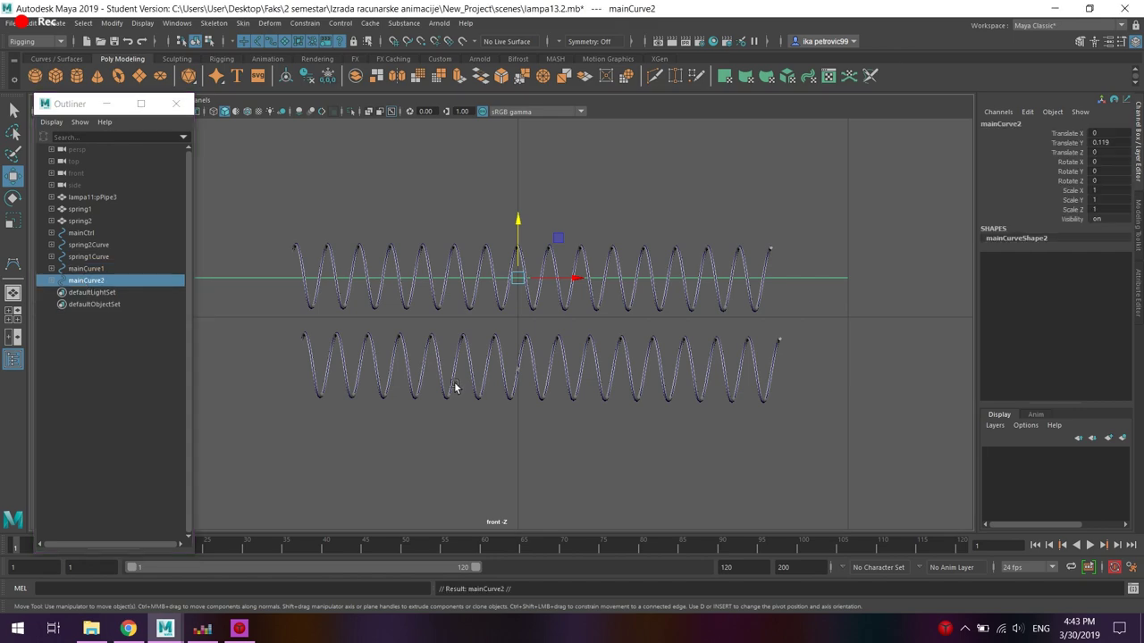
pyautogui.moveTo(524, 230); pyautogui.dragTo(525, 329)
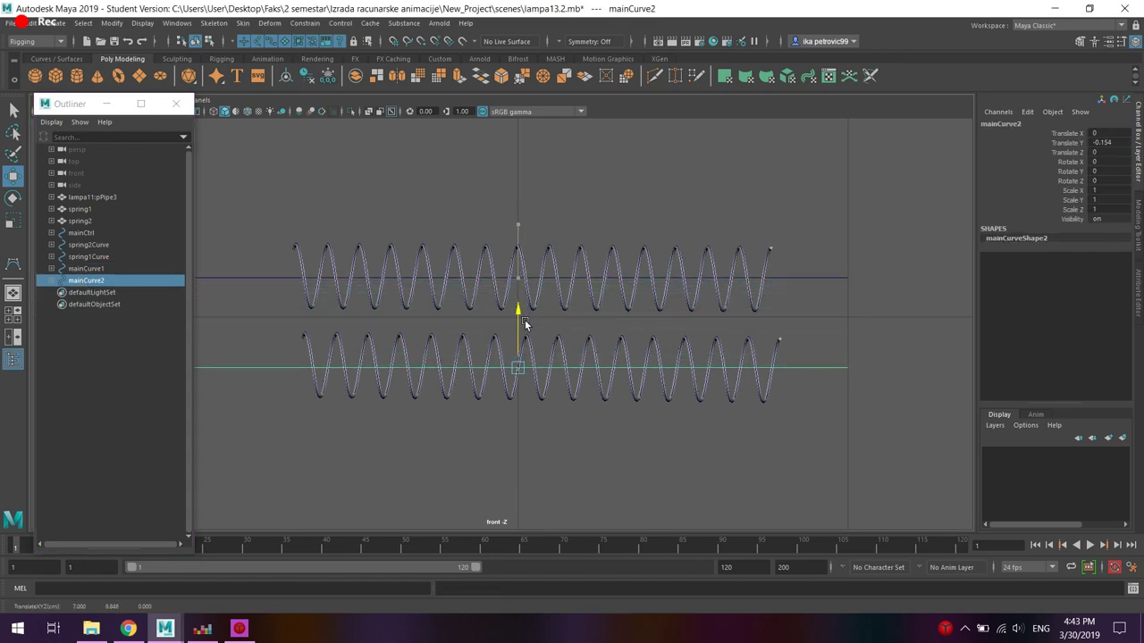
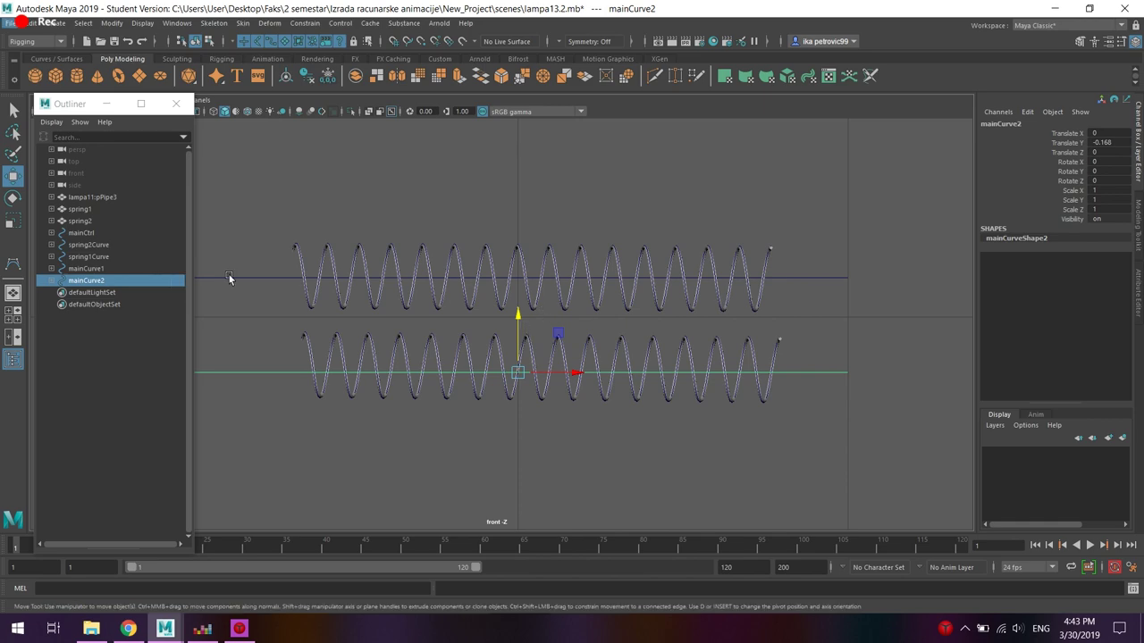
# - Move mainCurve2 sideways into the right spring and mainCurve1 into the left spring
pyautogui.click(229, 274)
pyautogui.press('space')
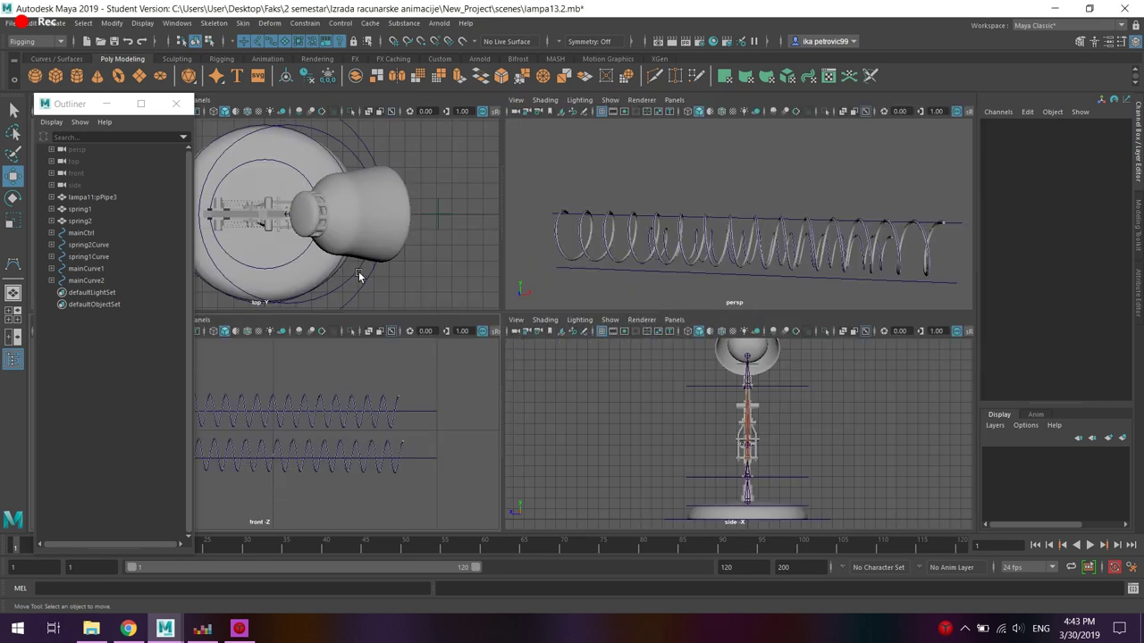
pyautogui.press('space')
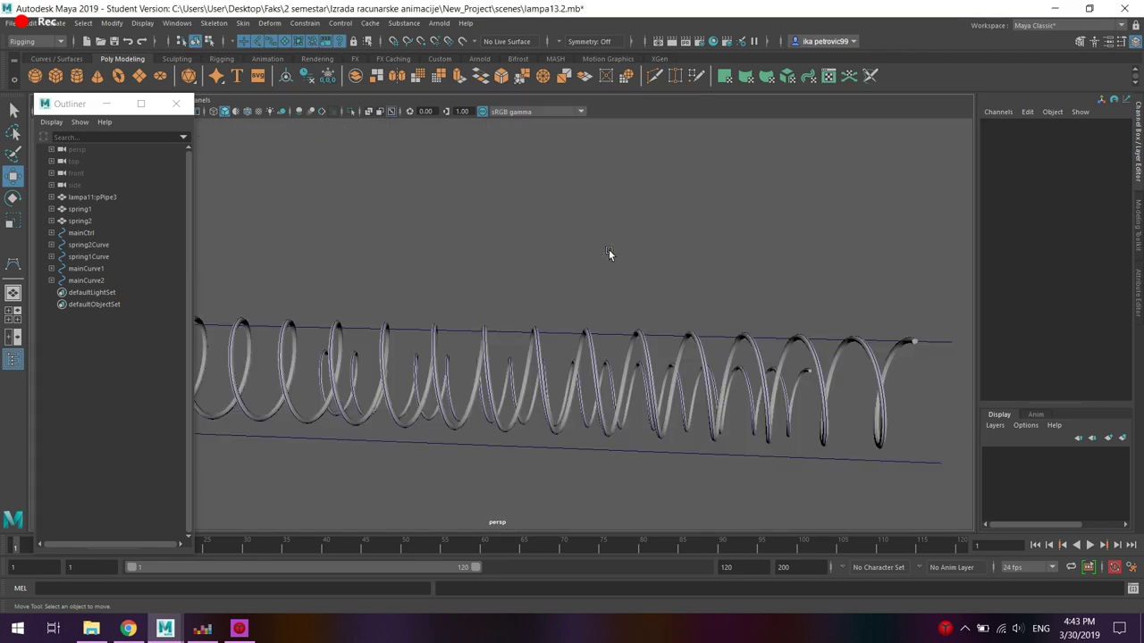
pyautogui.moveTo(608, 249)
pyautogui.keyDown('alt'); pyautogui.mouseDown()
pyautogui.moveTo(723, 387)
pyautogui.moveTo(687, 385)
pyautogui.moveTo(551, 438)
pyautogui.moveTo(457, 374)
pyautogui.moveTo(507, 327)
pyautogui.moveTo(465, 331)
pyautogui.moveTo(444, 263)
pyautogui.moveTo(519, 306)
pyautogui.moveTo(491, 347)
pyautogui.mouseUp(); pyautogui.keyUp('alt')
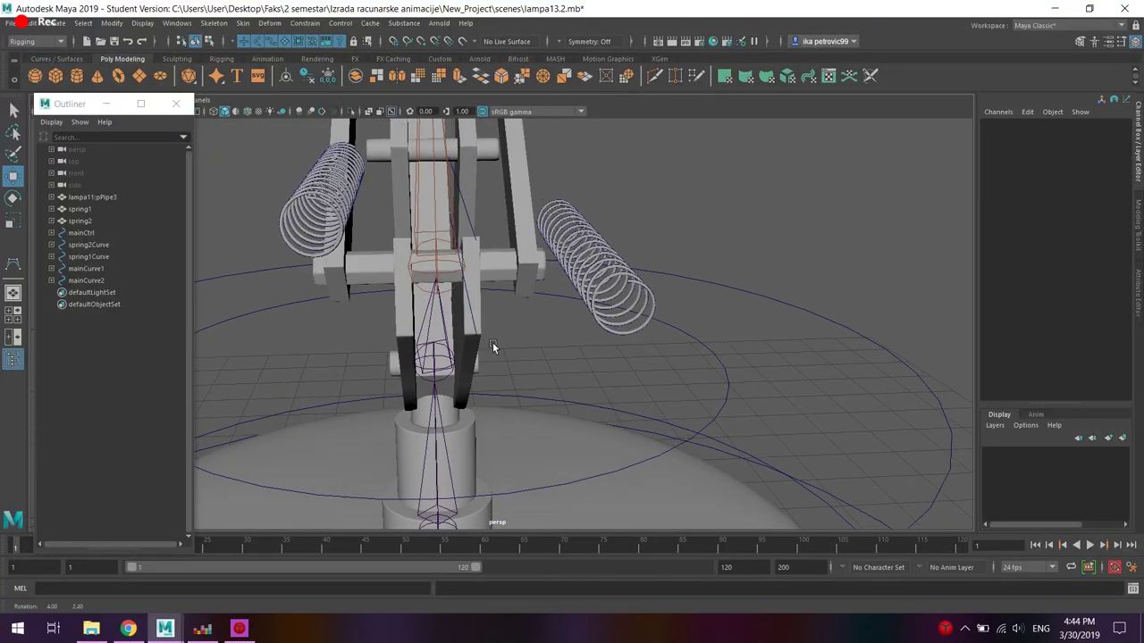
pyautogui.click(478, 347)
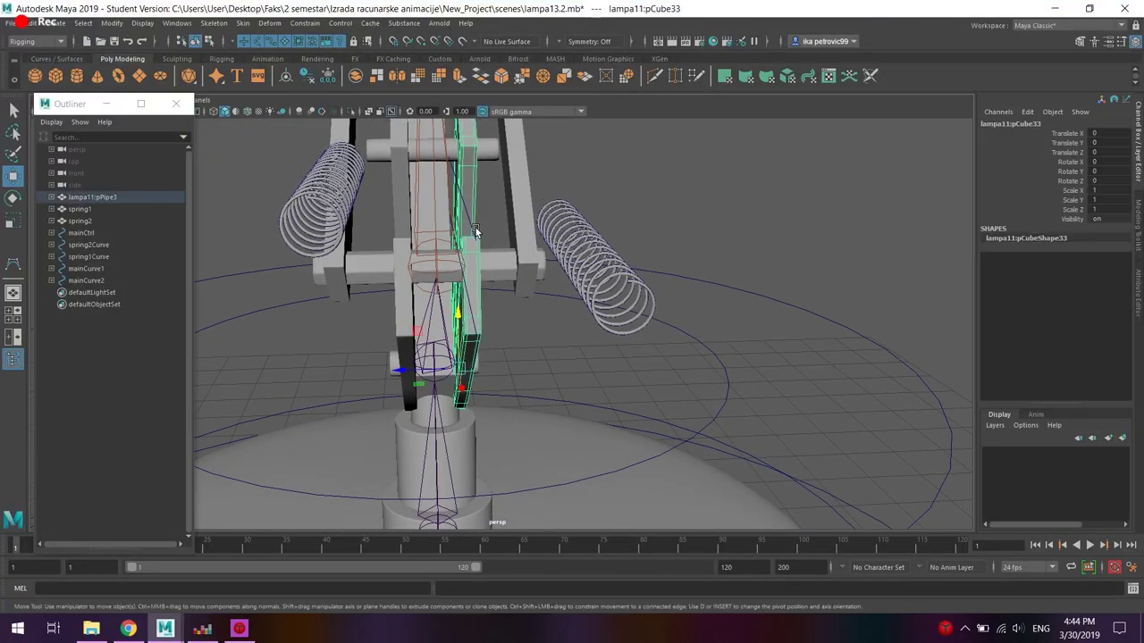
pyautogui.click(113, 244)
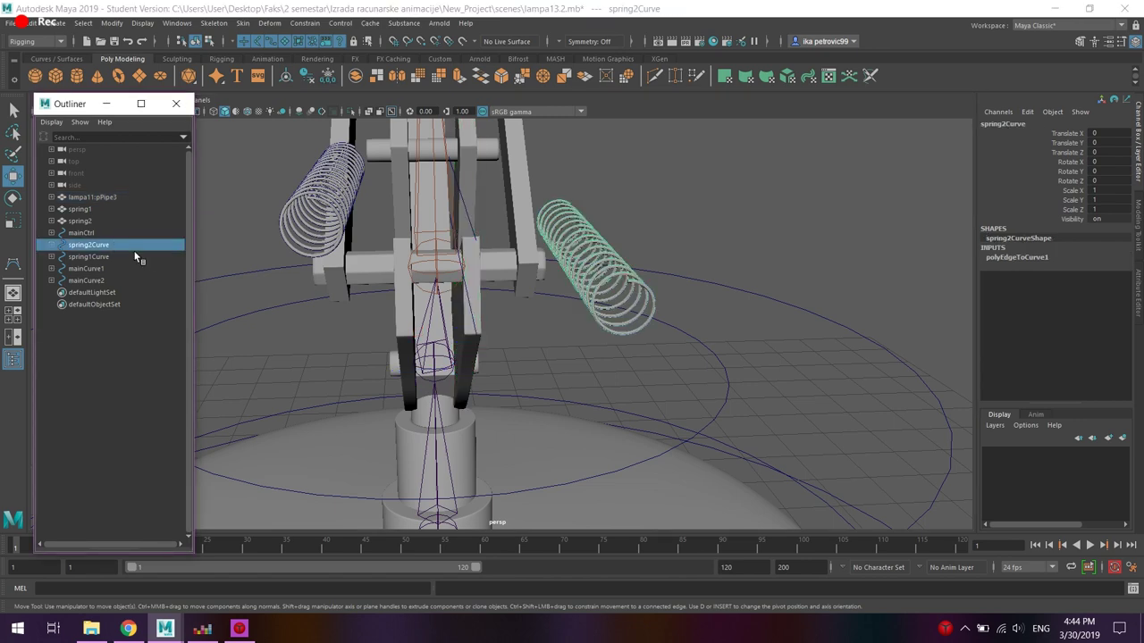
pyautogui.click(112, 281)
pyautogui.moveTo(411, 262); pyautogui.dragTo(549, 260)
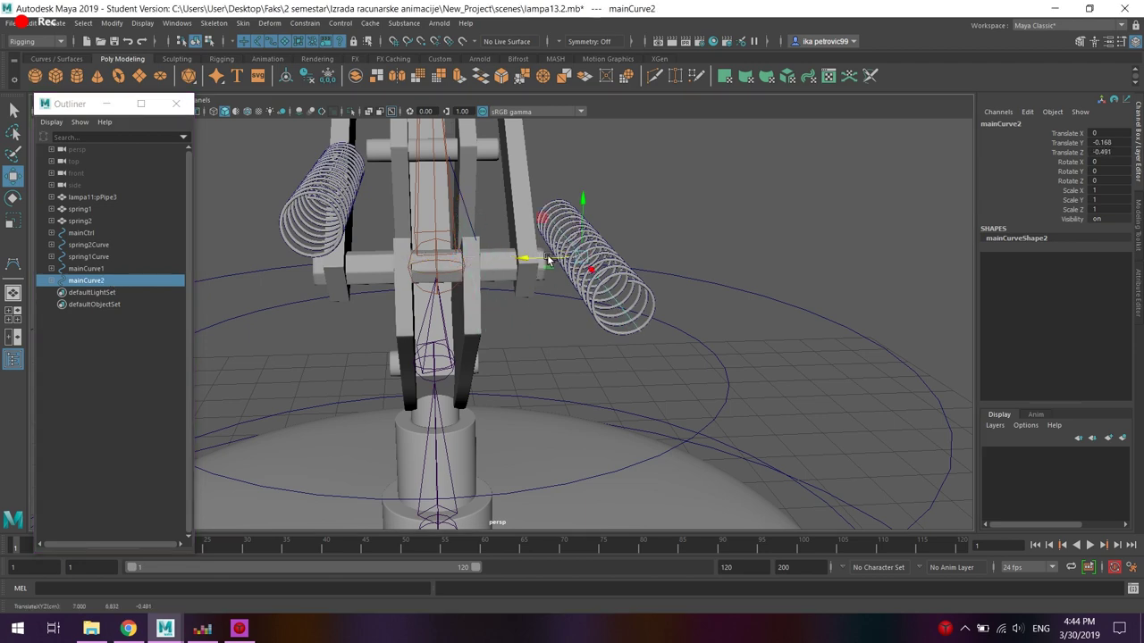
pyautogui.click(90, 268)
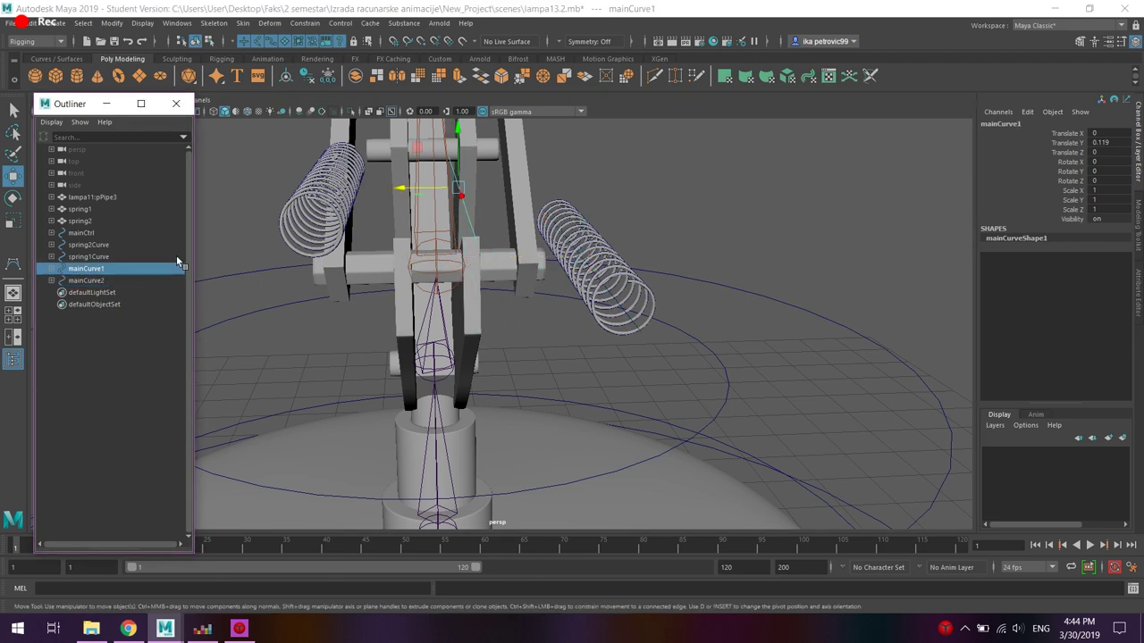
pyautogui.moveTo(407, 188); pyautogui.dragTo(284, 193)
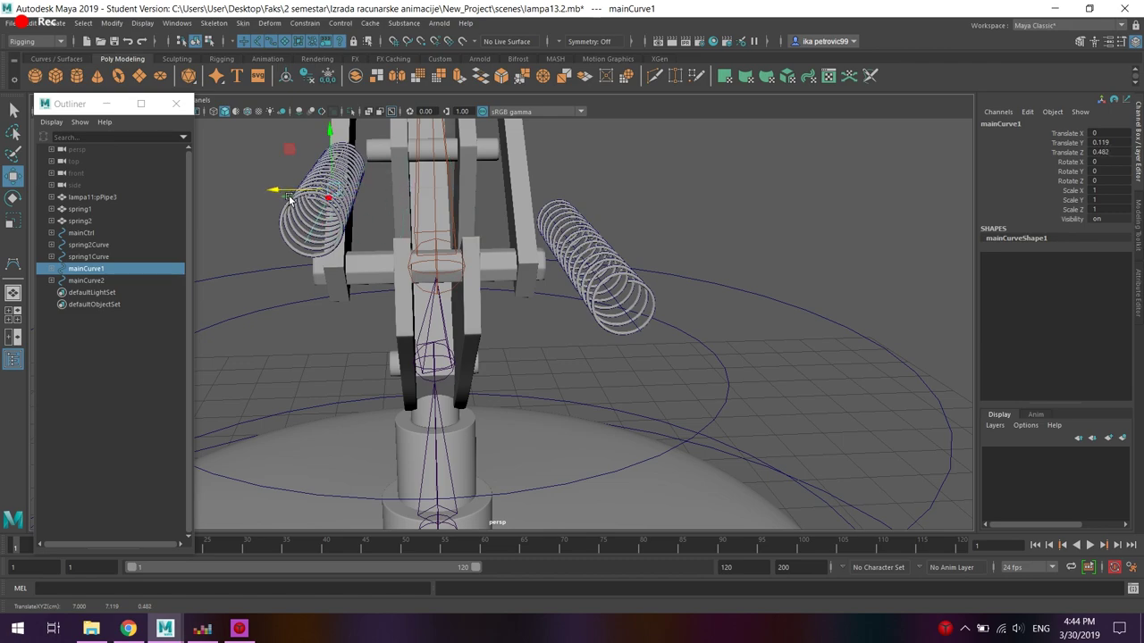
# - In the side view, nudge mainCurve1 into the centre of the left spring
pyautogui.press('space')
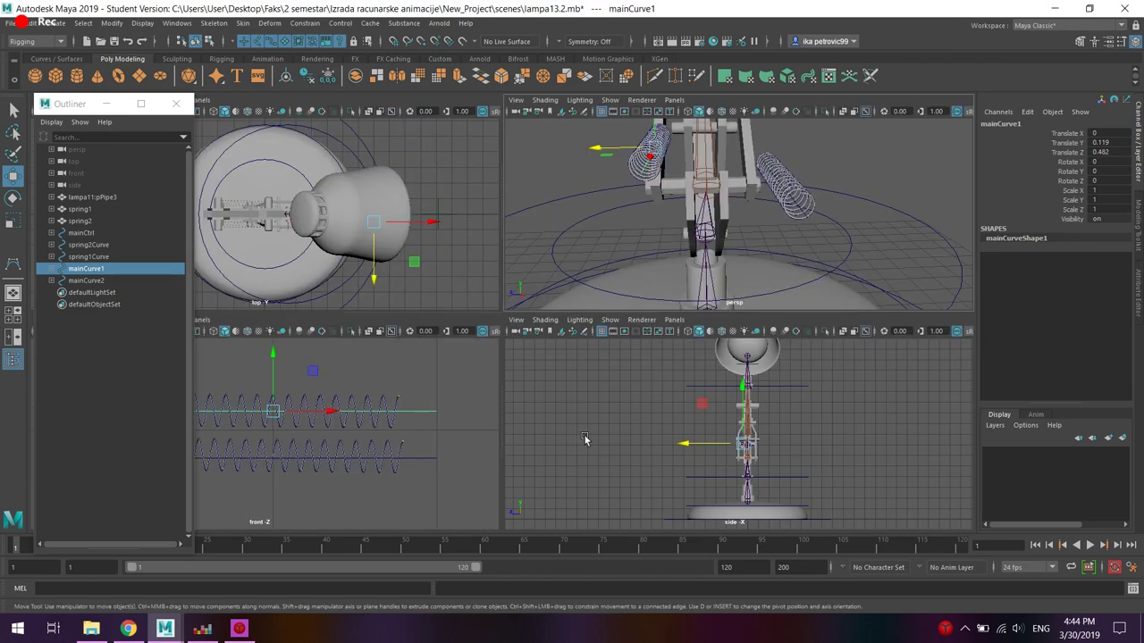
pyautogui.press('space')
pyautogui.scroll(3, 584, 434)
pyautogui.scroll(3, 591, 428)
pyautogui.scroll(3, 592, 427)
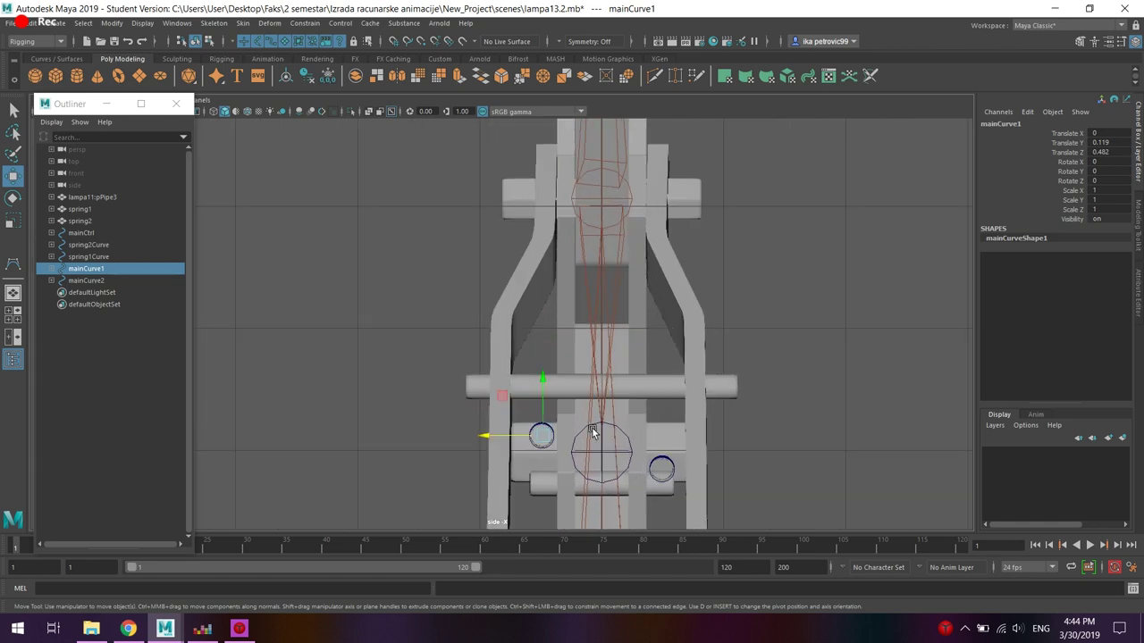
pyautogui.scroll(2, 591, 427)
pyautogui.keyDown('alt'); pyautogui.moveTo(592, 427); pyautogui.dragTo(548, 312, button='middle'); pyautogui.keyUp('alt')
pyautogui.scroll(2, 548, 312)
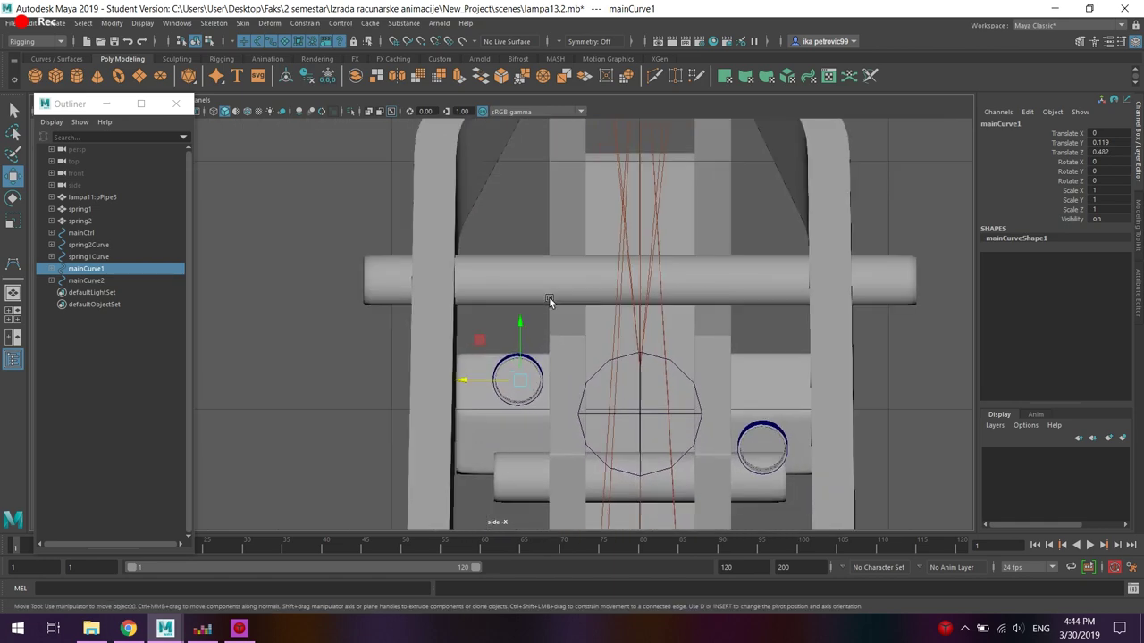
pyautogui.scroll(2, 552, 291)
pyautogui.scroll(2, 554, 289)
pyautogui.scroll(2, 536, 250)
pyautogui.keyDown('alt'); pyautogui.moveTo(516, 200); pyautogui.dragTo(506, 183, button='middle'); pyautogui.keyUp('alt')
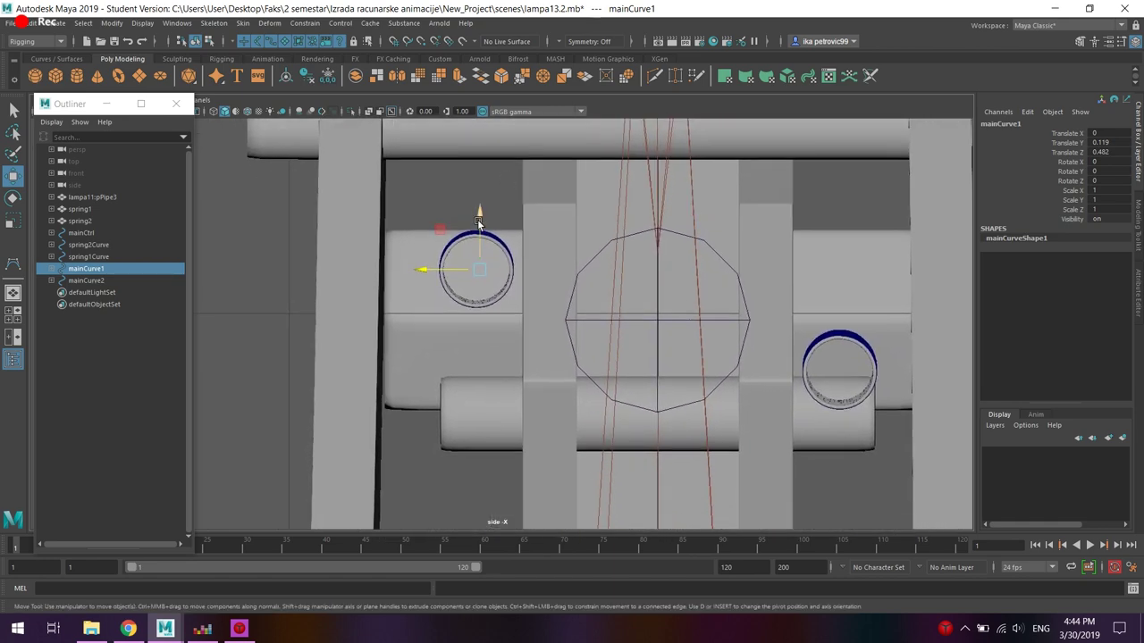
pyautogui.moveTo(427, 270); pyautogui.dragTo(417, 270)
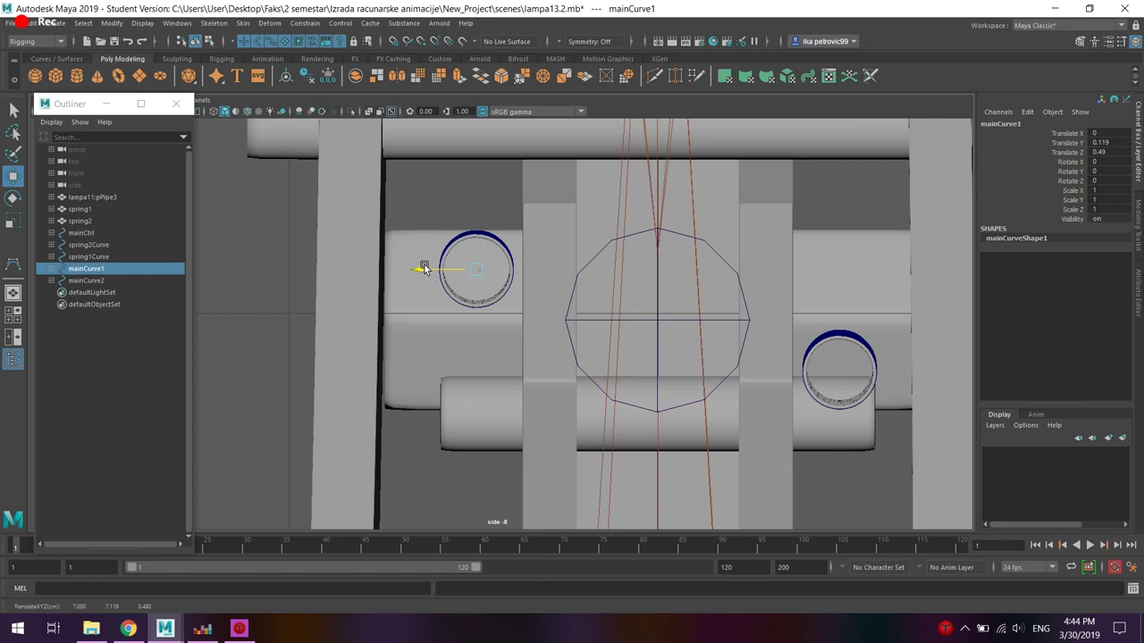
# - Centre mainCurve2 in the right spring at Translate Y -0.158 and Z -0.494
pyautogui.click(113, 281)
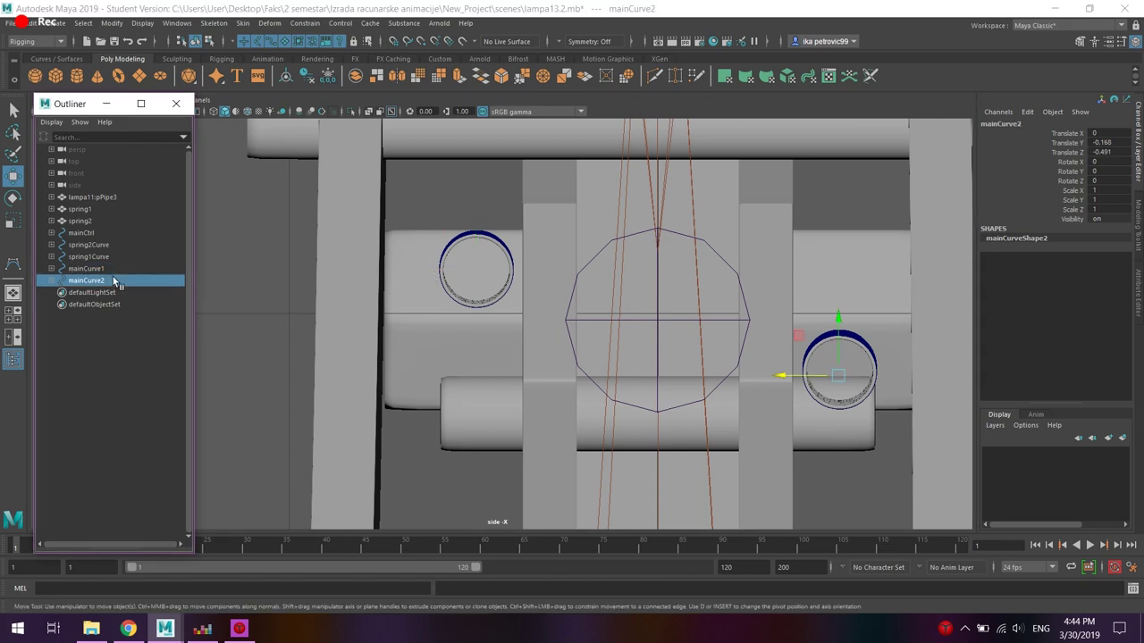
pyautogui.moveTo(837, 334); pyautogui.dragTo(838, 335)
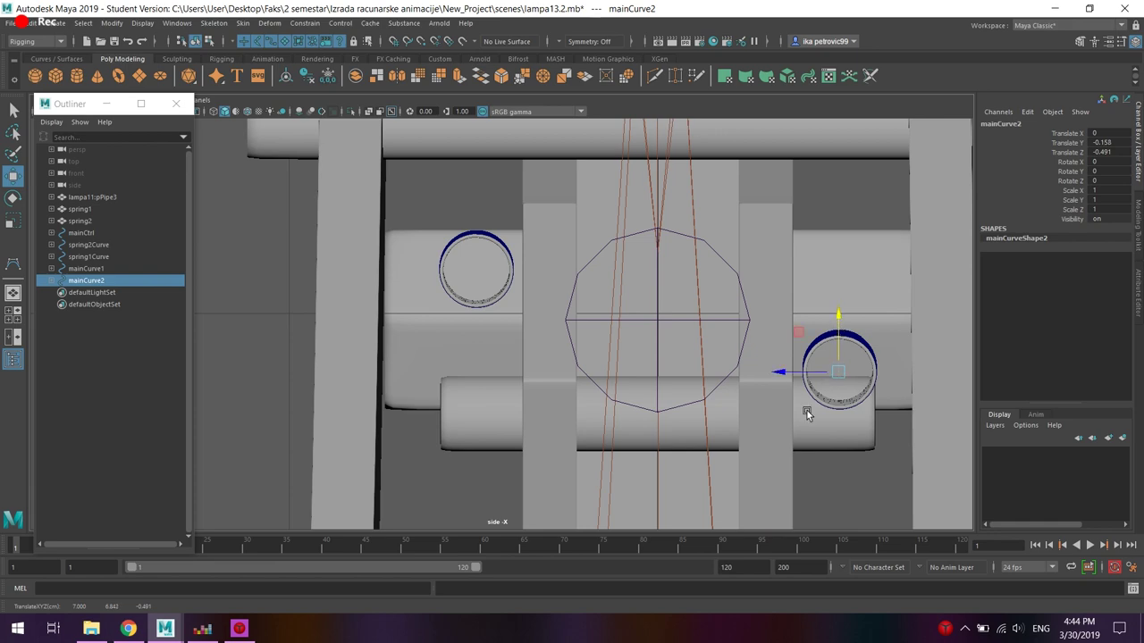
pyautogui.moveTo(784, 376); pyautogui.dragTo(787, 375)
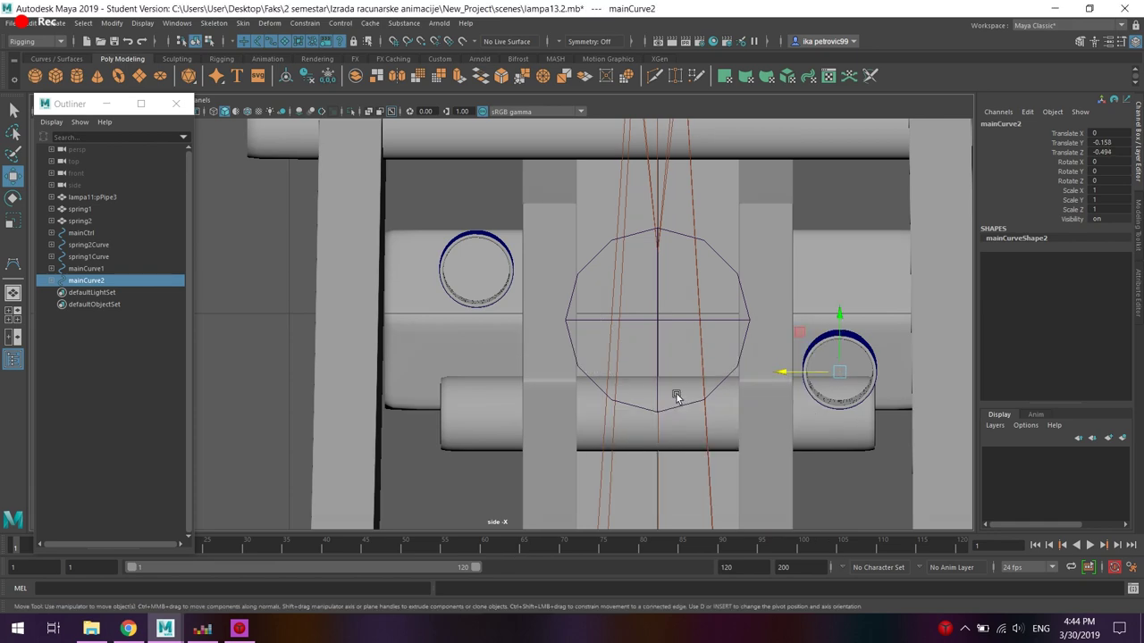
pyautogui.press('space')
pyautogui.press('space')
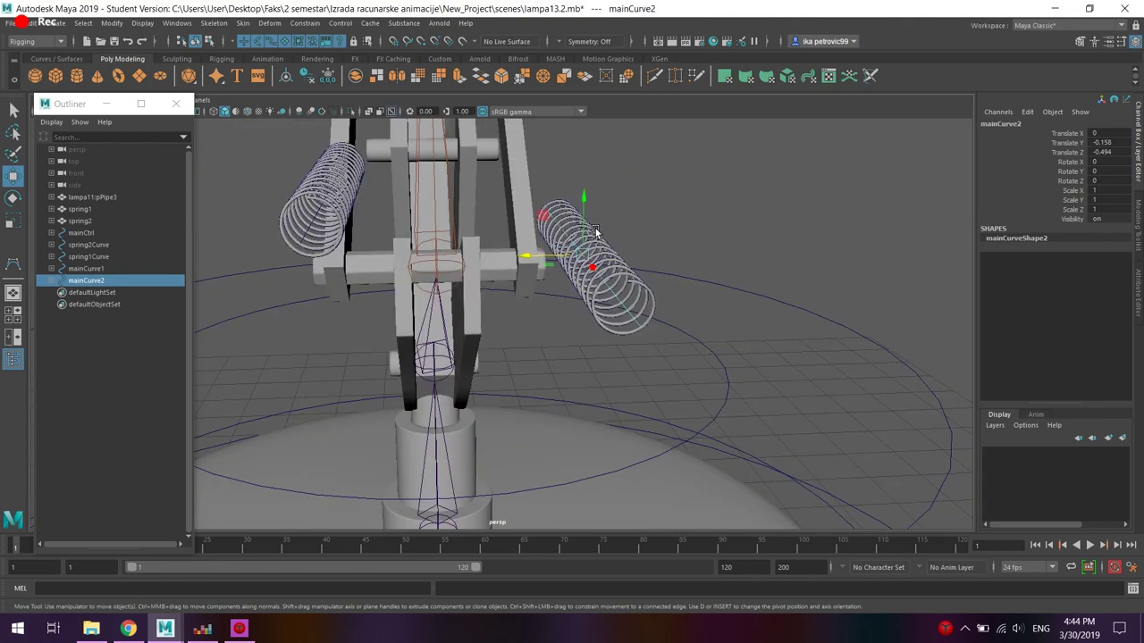
pyautogui.moveTo(608, 295)
pyautogui.keyDown('alt'); pyautogui.mouseDown()
pyautogui.moveTo(549, 383)
pyautogui.moveTo(457, 400)
pyautogui.moveTo(490, 396)
pyautogui.mouseUp(); pyautogui.keyUp('alt')
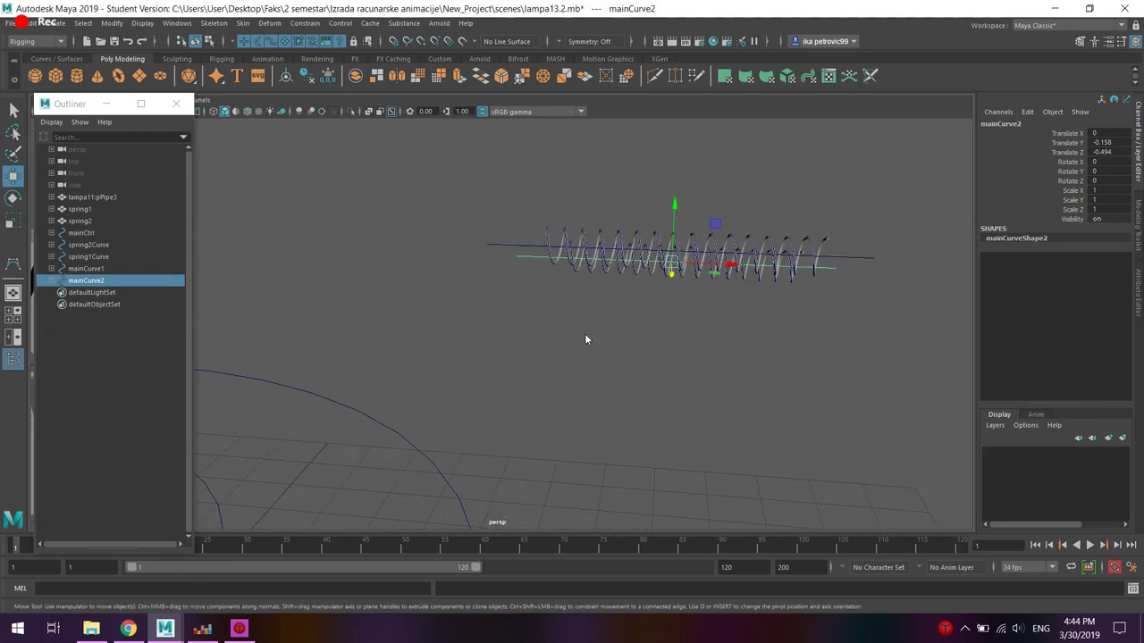
# - In the front view, pull mainCurve2's end CVs in to match its spring's ends
pyautogui.press('space')
pyautogui.press('space')
pyautogui.scroll(-5, 393, 423)
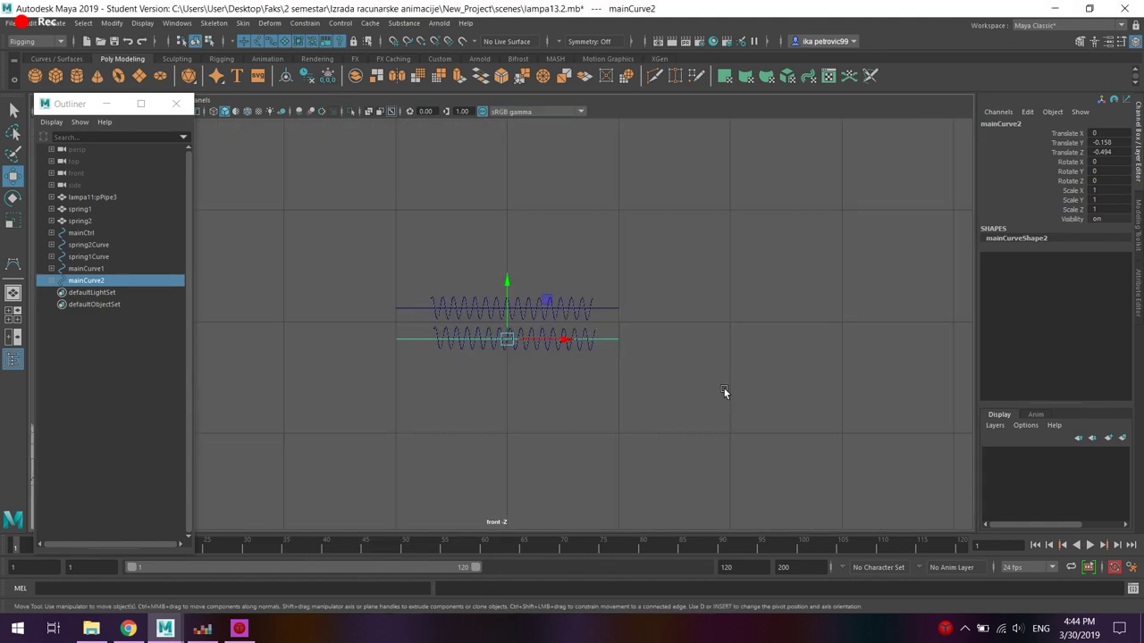
pyautogui.scroll(2, 424, 382)
pyautogui.scroll(2, 424, 382)
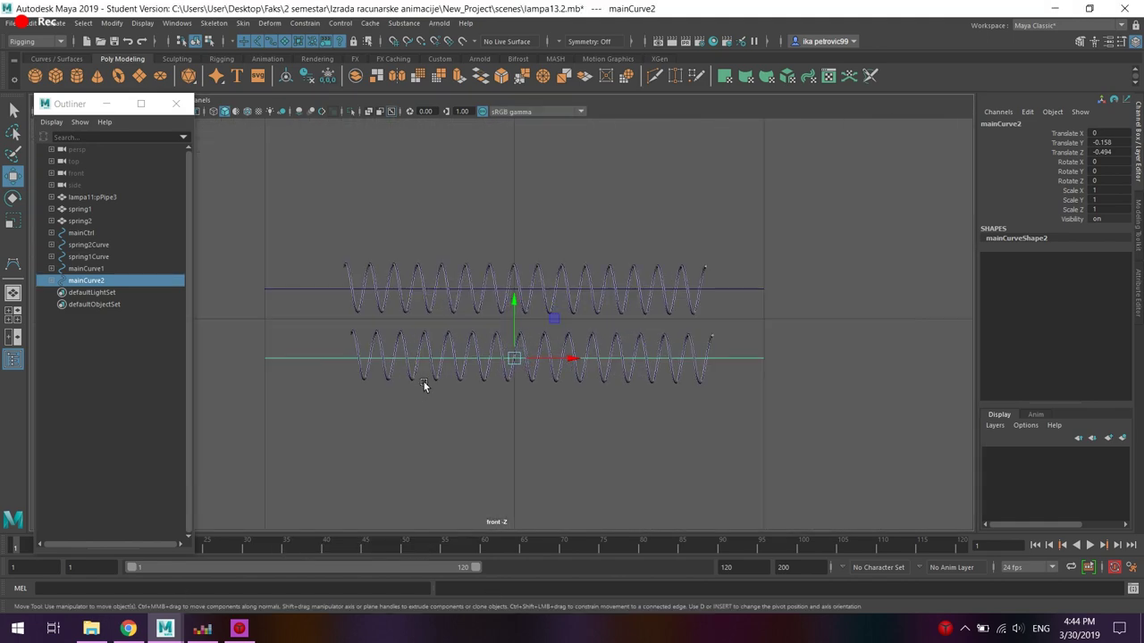
pyautogui.scroll(1, 424, 382)
pyautogui.scroll(1, 423, 382)
pyautogui.keyDown('alt'); pyautogui.moveTo(425, 386); pyautogui.dragTo(495, 391, button='middle'); pyautogui.keyUp('alt')
pyautogui.scroll(1, 496, 391)
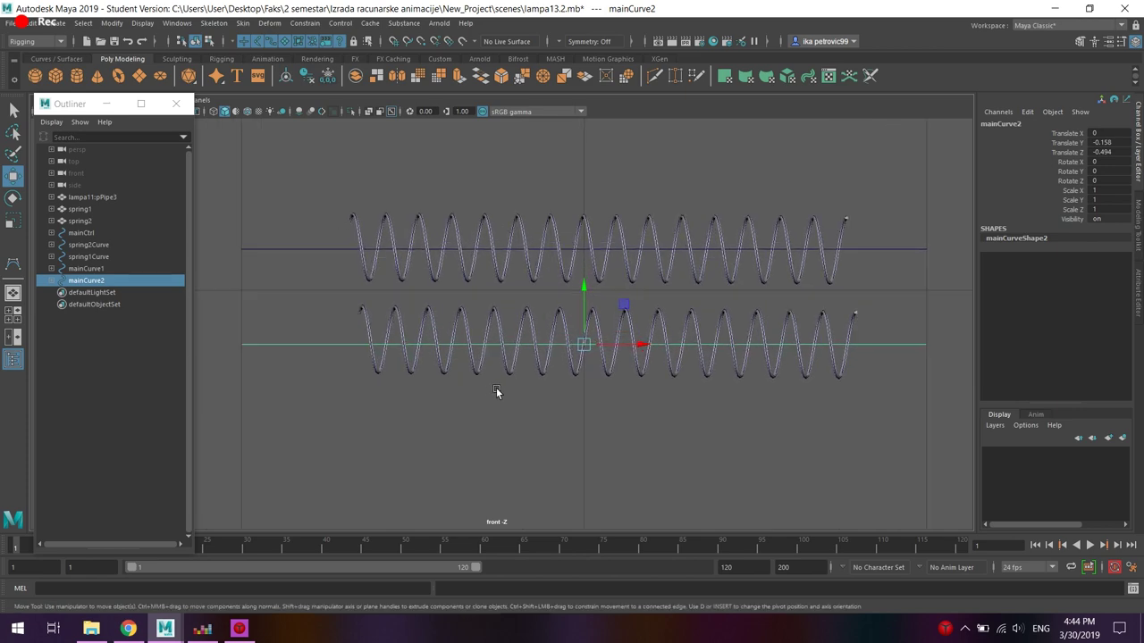
pyautogui.moveTo(499, 358); pyautogui.dragTo(463, 354, button='right')
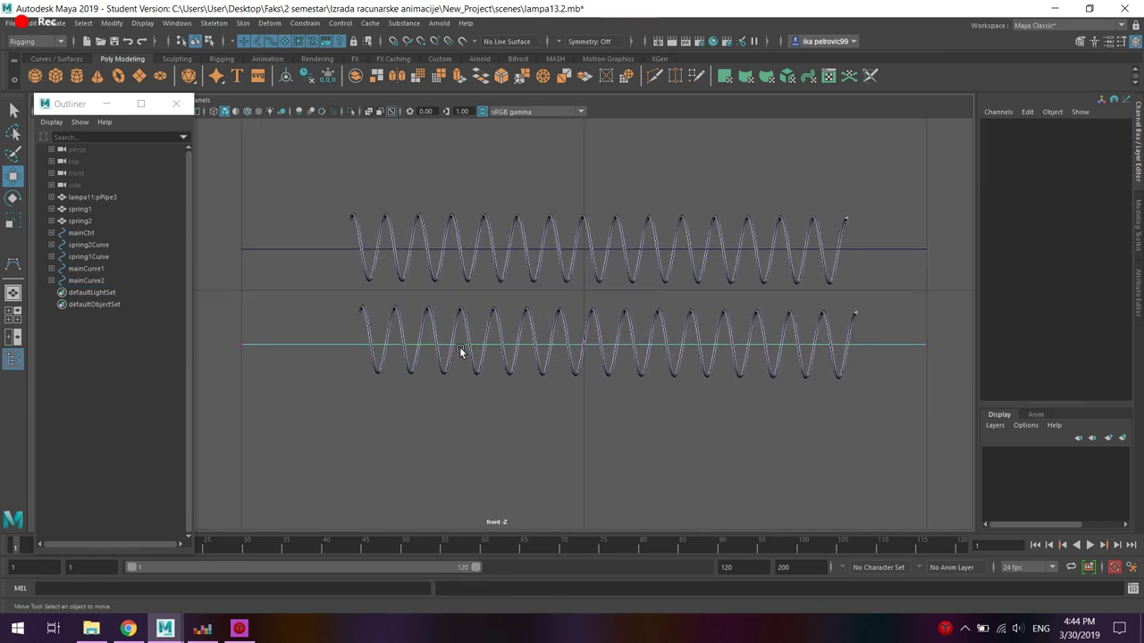
pyautogui.click(240, 344)
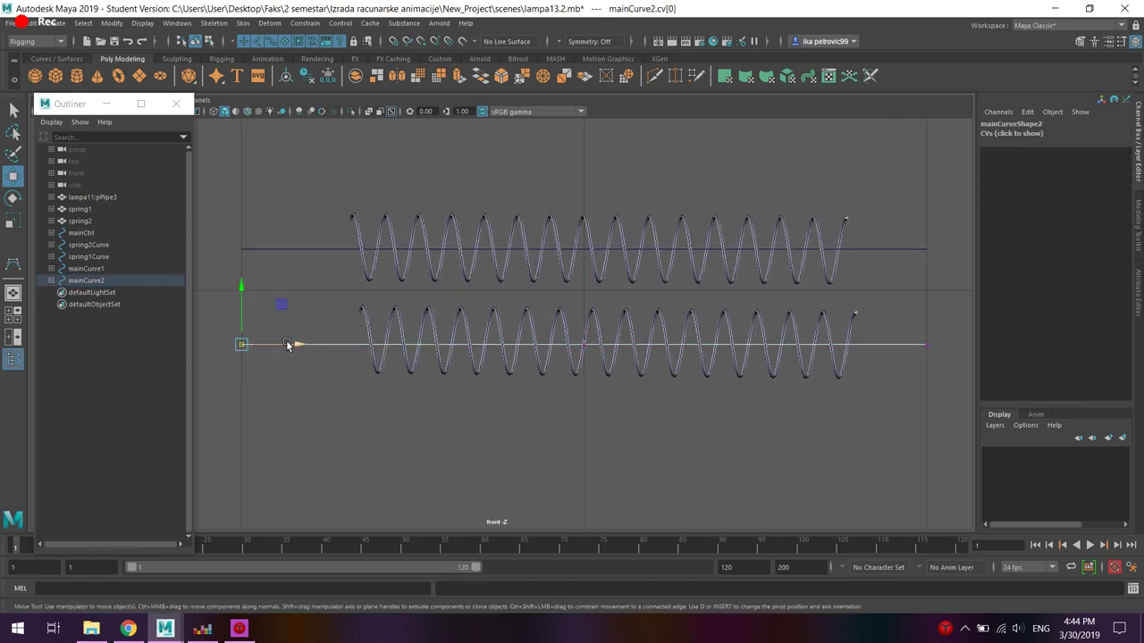
pyautogui.moveTo(286, 342); pyautogui.dragTo(380, 355)
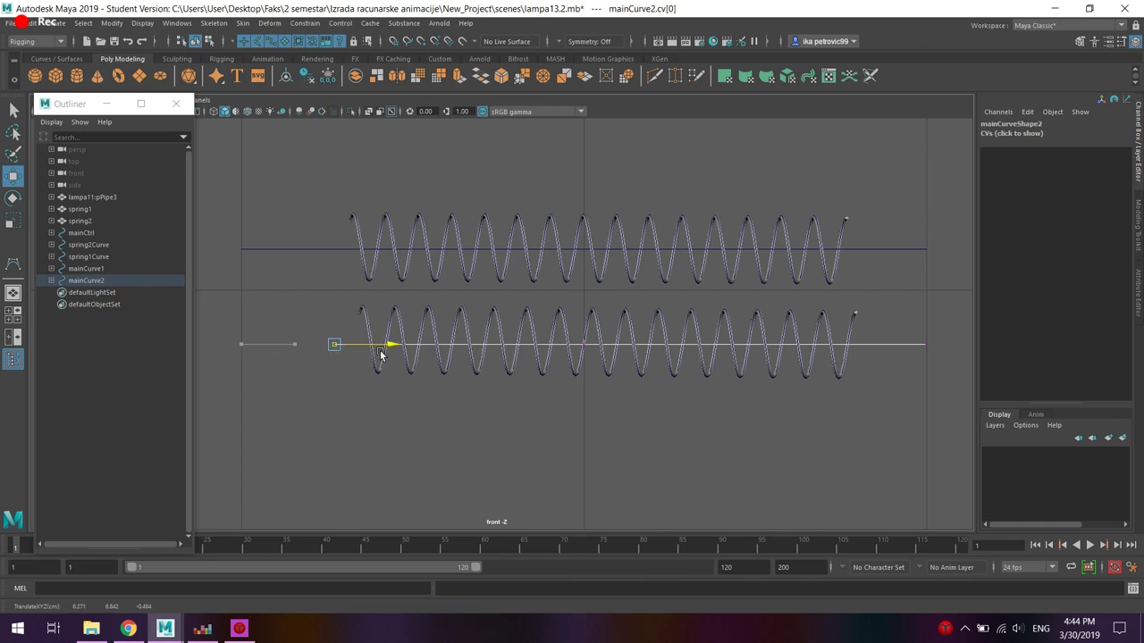
pyautogui.moveTo(380, 355); pyautogui.dragTo(385, 355)
pyautogui.click(925, 344)
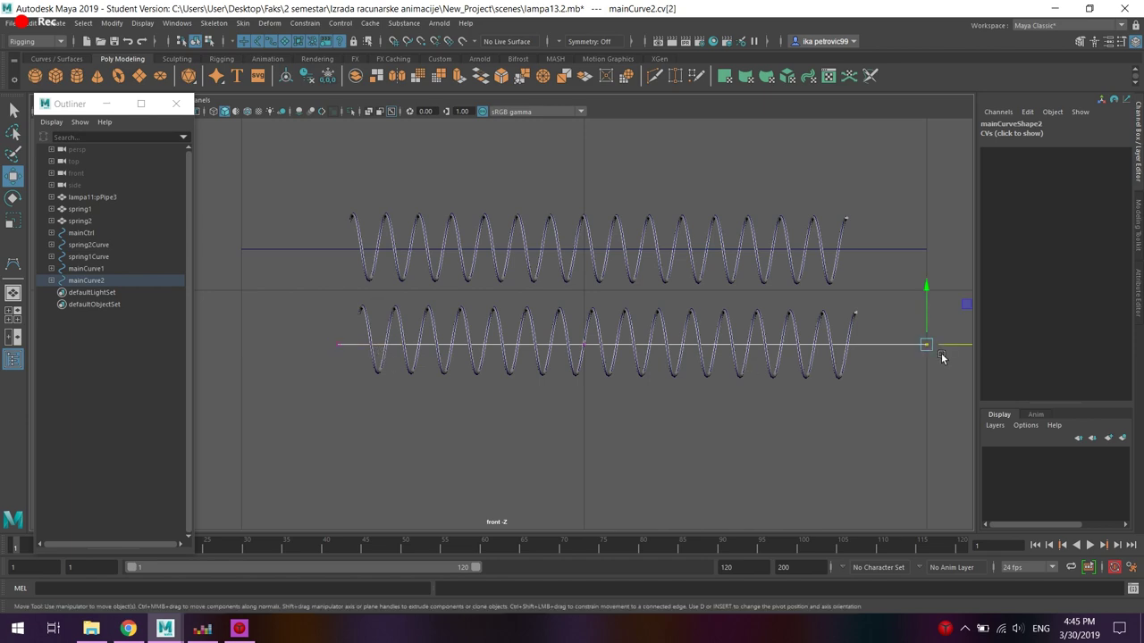
pyautogui.moveTo(940, 345); pyautogui.dragTo(908, 349)
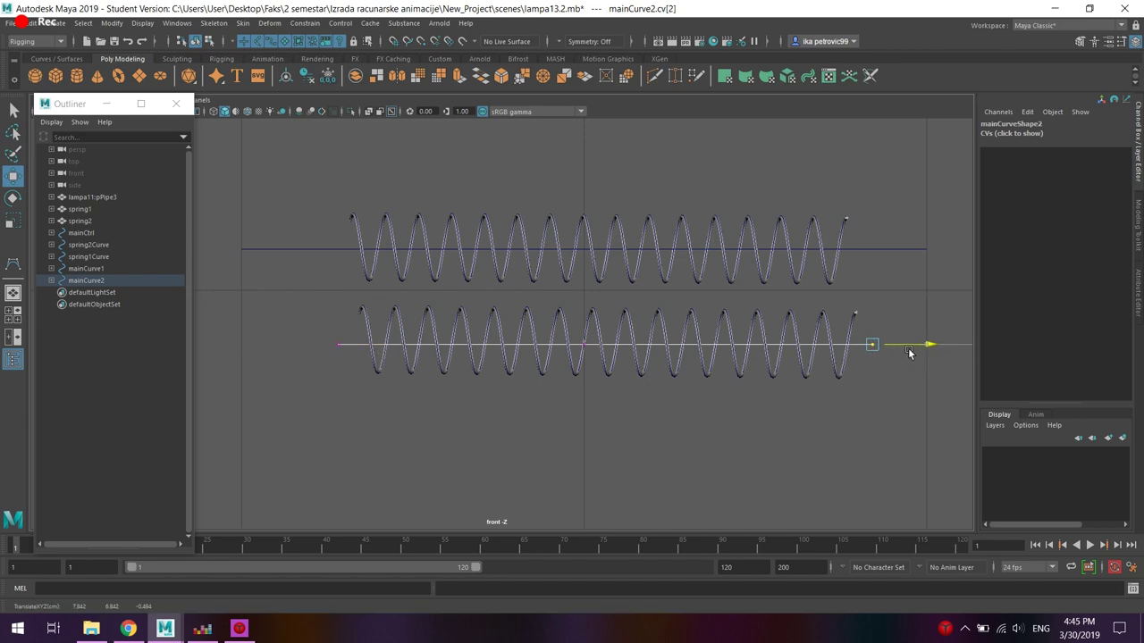
pyautogui.click(896, 241)
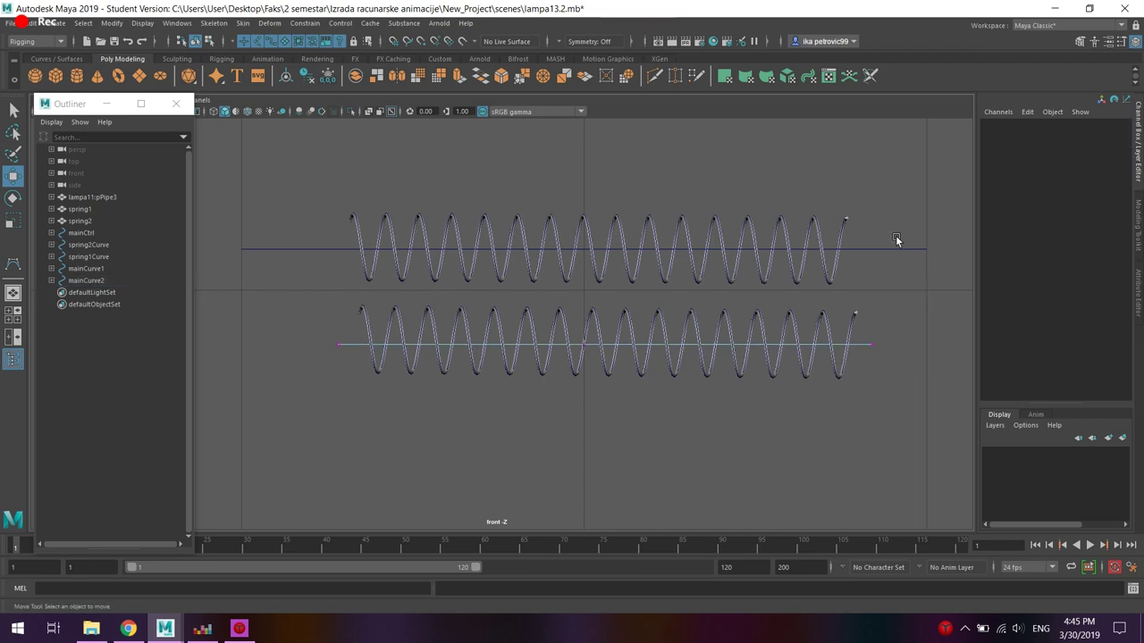
# - Move mainCurve1's end CVs so the curve spans just the top spring's length
pyautogui.click(887, 250)
pyautogui.moveTo(888, 250); pyautogui.dragTo(819, 250, button='right')
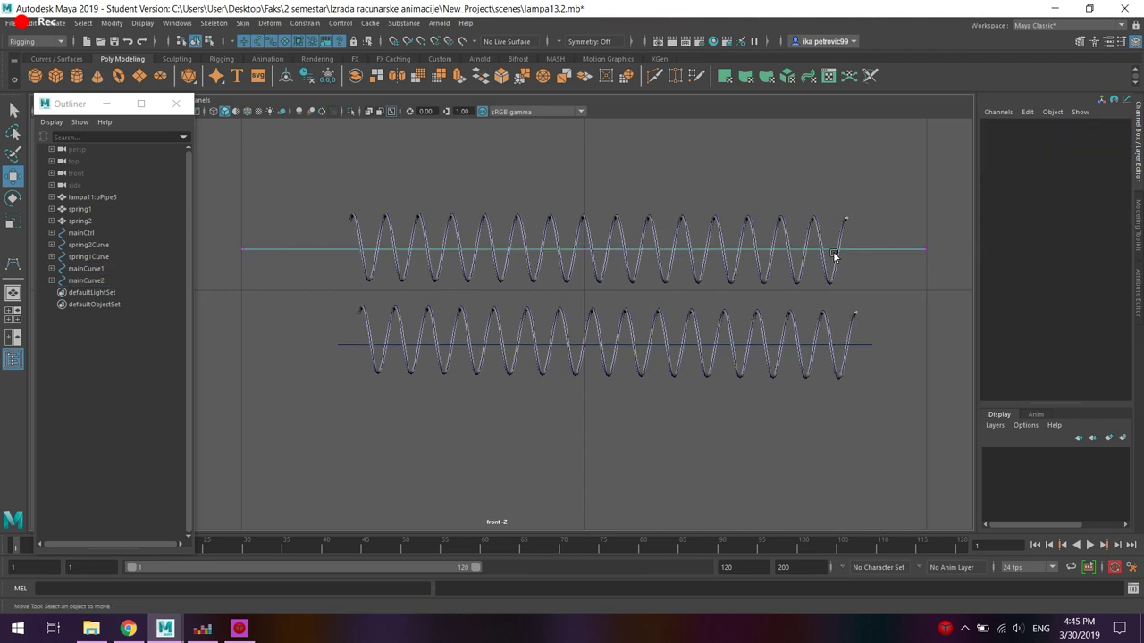
pyautogui.moveTo(940, 235)
pyautogui.mouseDown()
pyautogui.moveTo(909, 262)
pyautogui.moveTo(888, 260)
pyautogui.mouseUp()
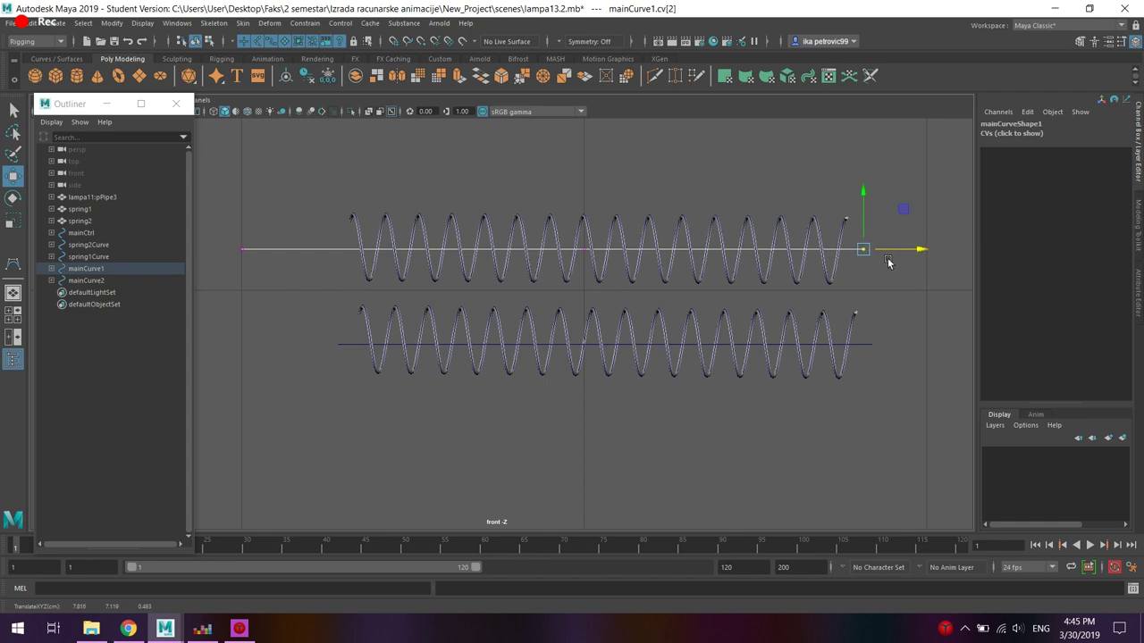
pyautogui.click(243, 251)
pyautogui.moveTo(265, 250); pyautogui.dragTo(355, 264)
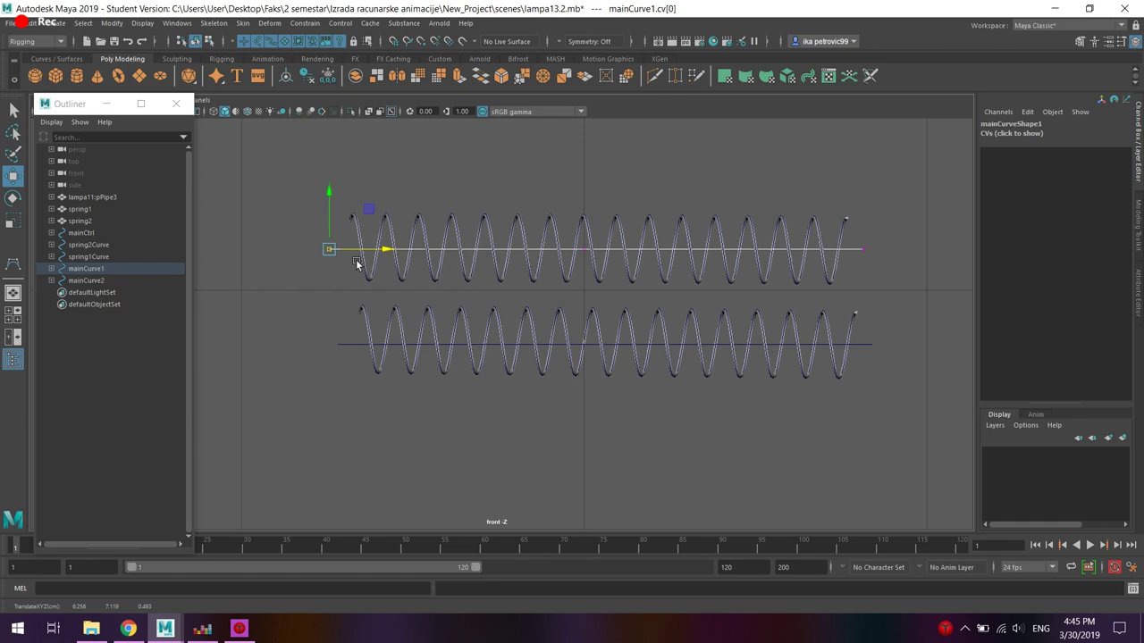
pyautogui.click(548, 406)
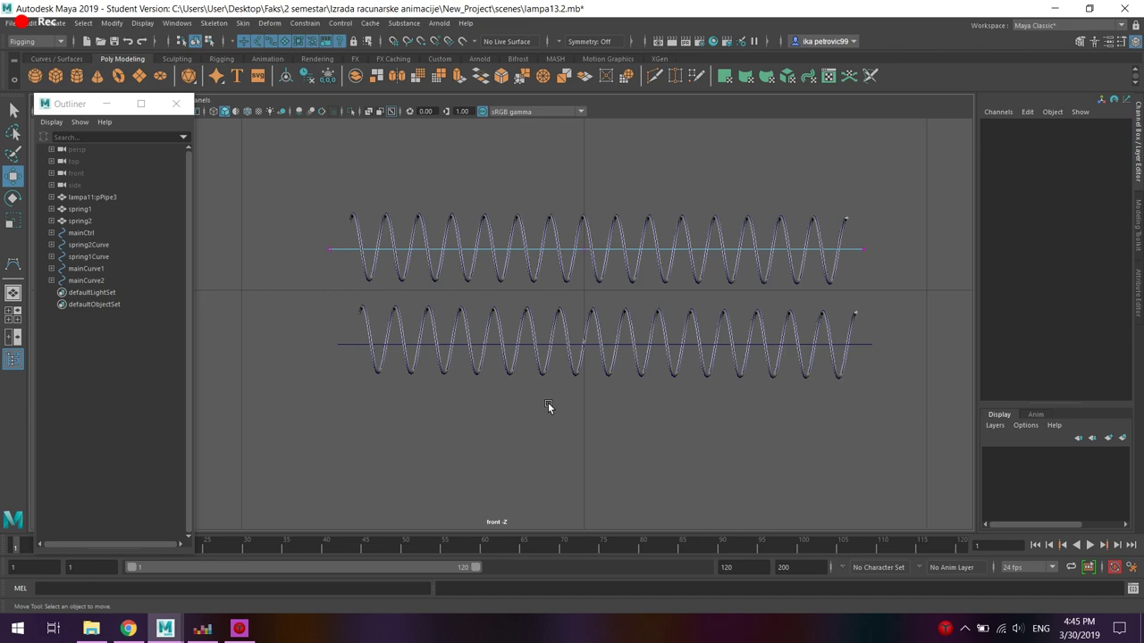
pyautogui.click(297, 25)
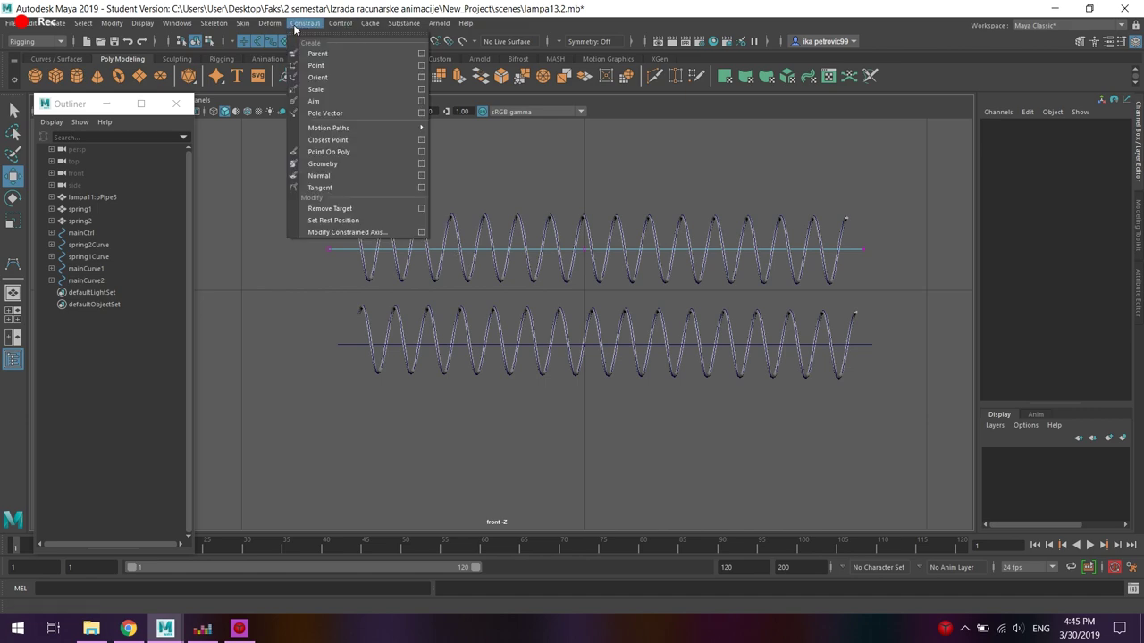
pyautogui.moveTo(269, 23)
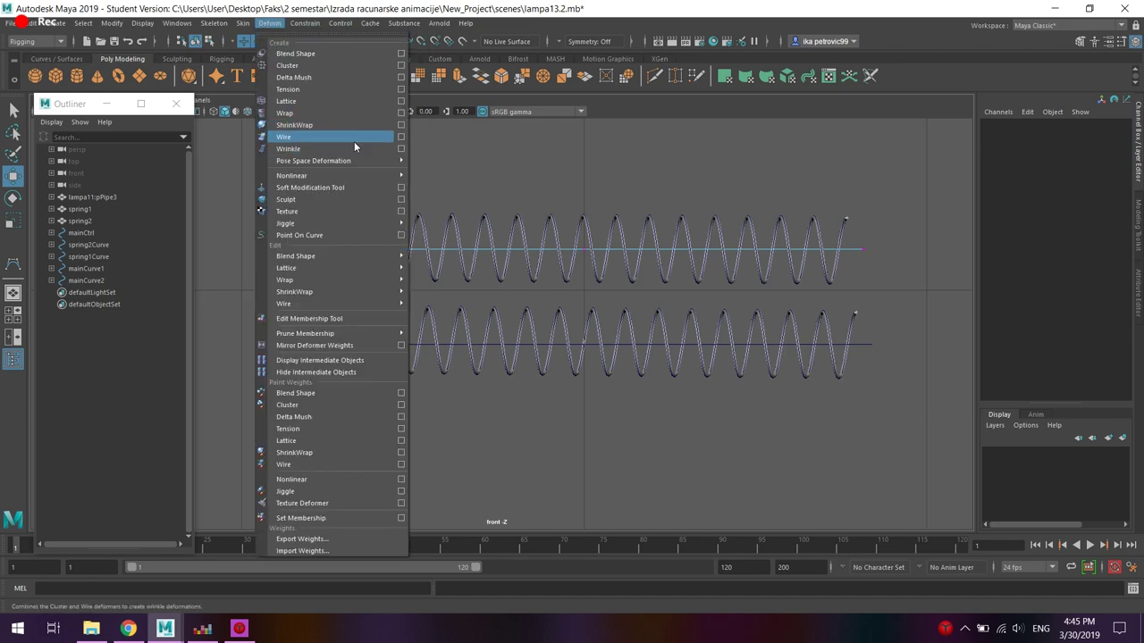
# - Add a wire deformer to spring1 driven by spring1Curve
pyautogui.click(354, 140)
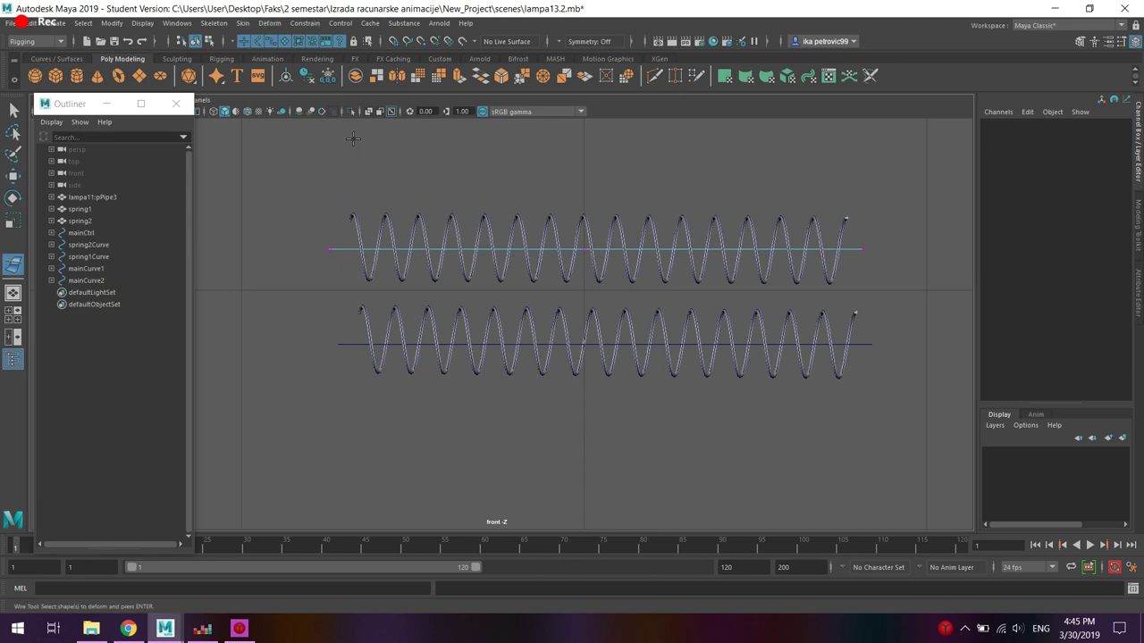
pyautogui.moveTo(366, 263); pyautogui.dragTo(401, 243, button='right')
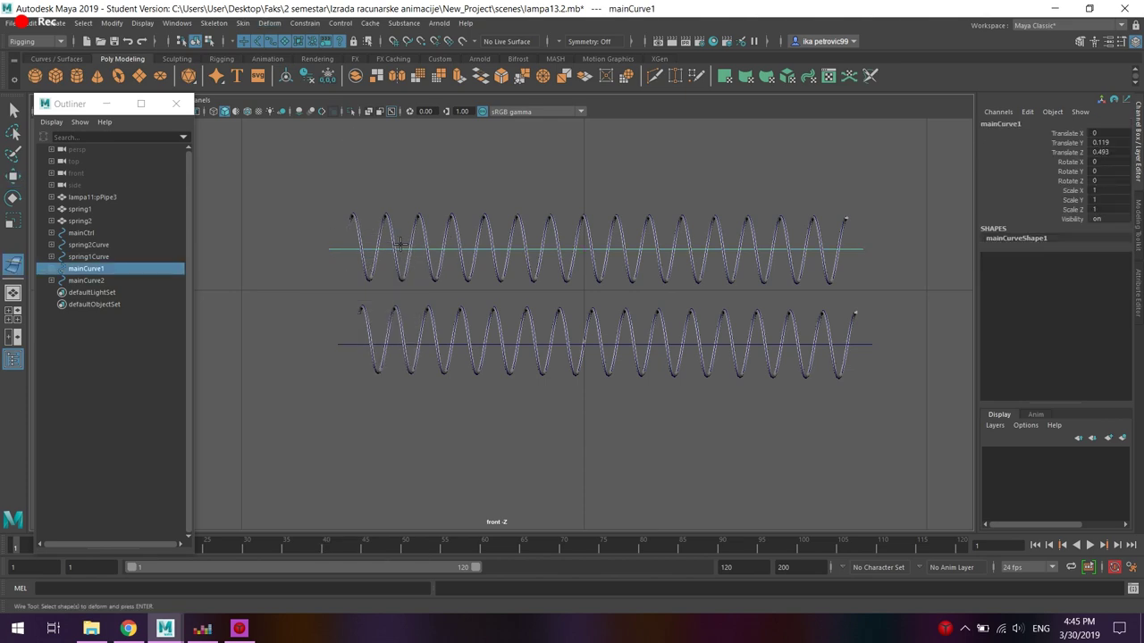
pyautogui.click(96, 210)
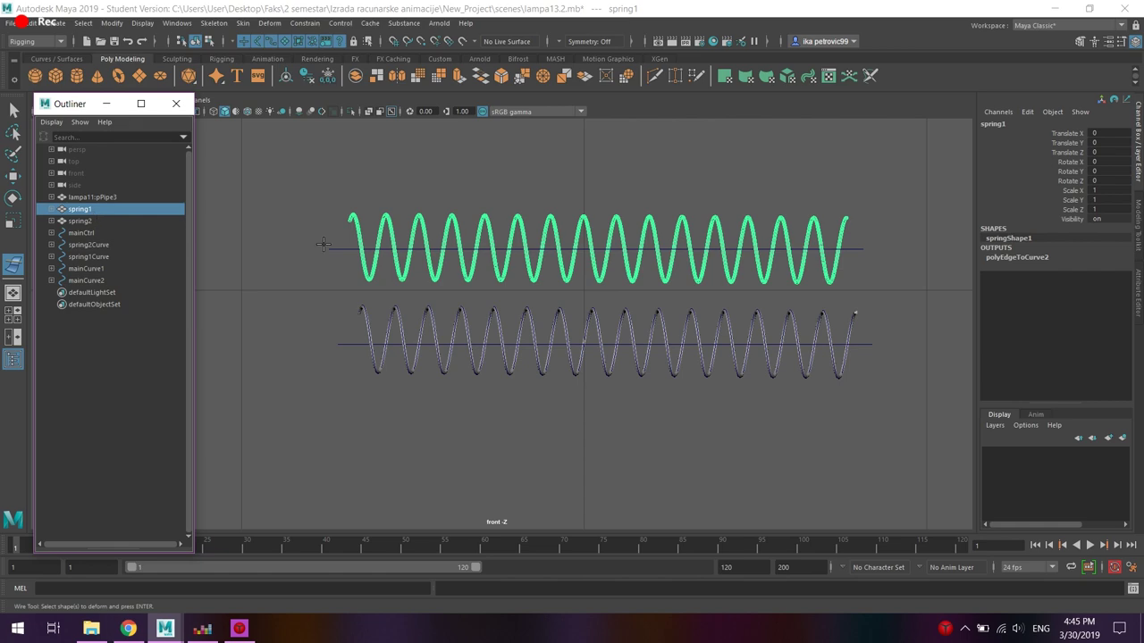
pyautogui.press('Return')
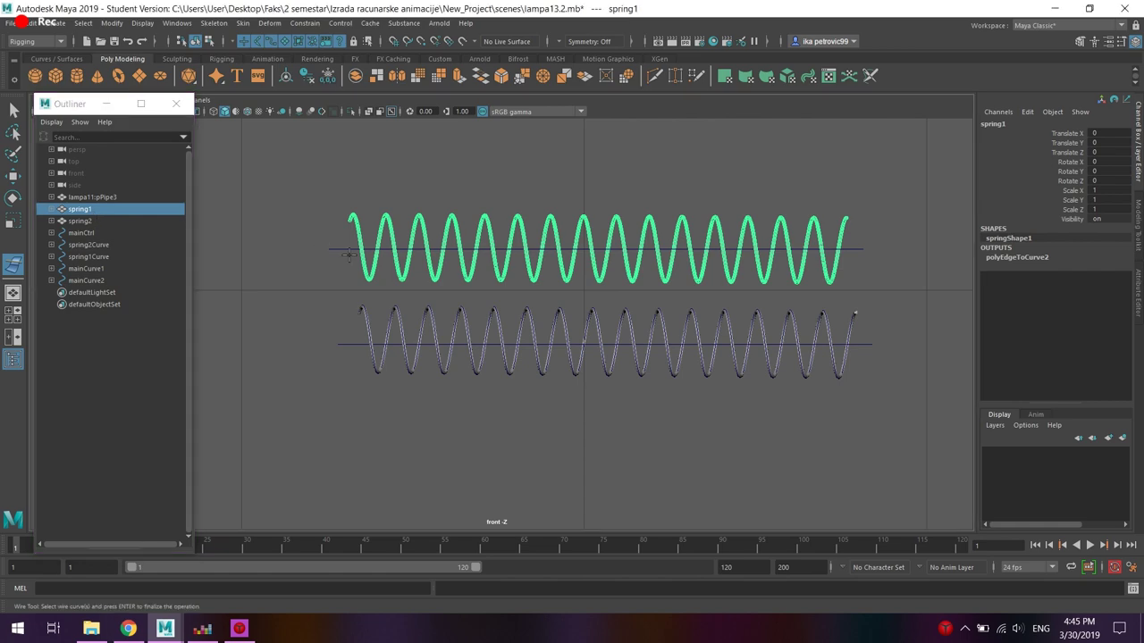
pyautogui.click(103, 257)
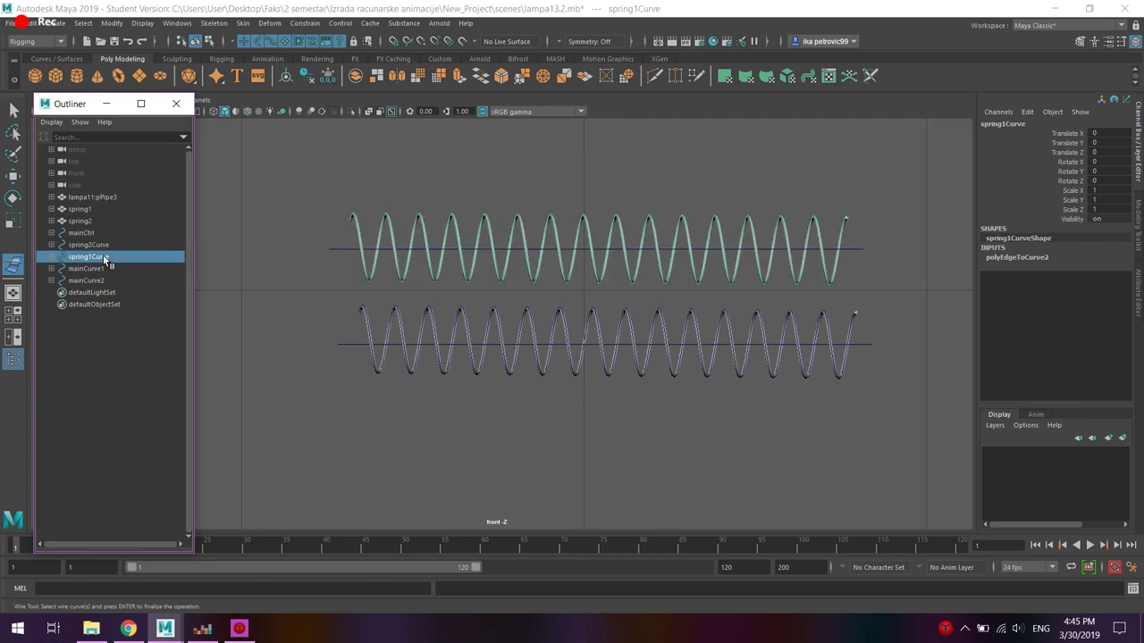
pyautogui.press('Return')
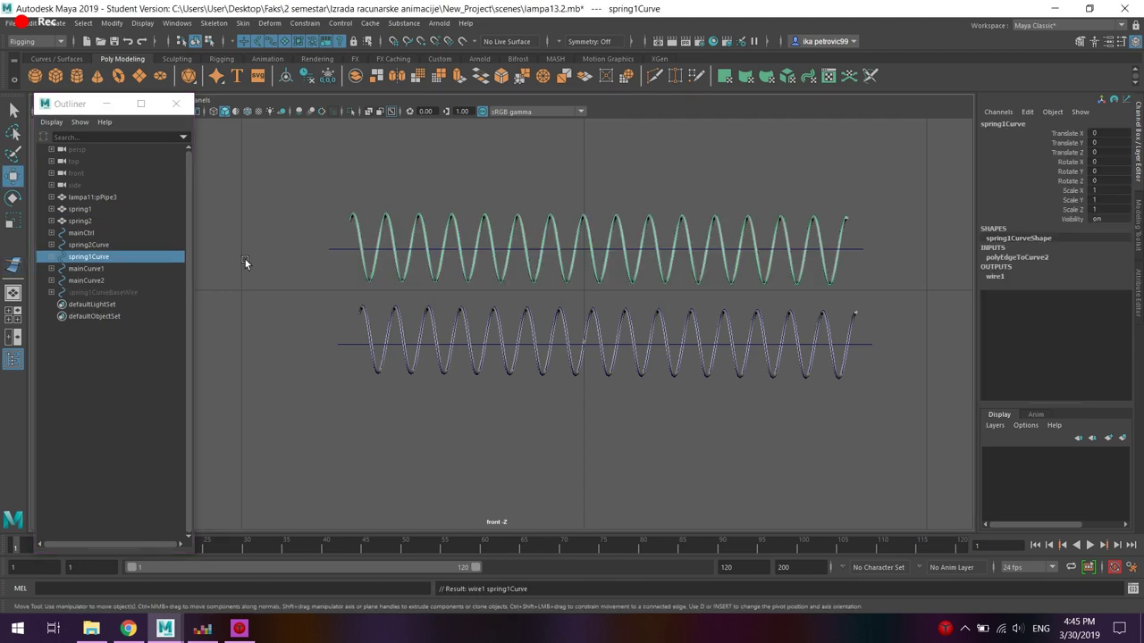
# - Add a second wire deformer, wire2, to spring1 driven by mainCurve1
pyautogui.click(269, 22)
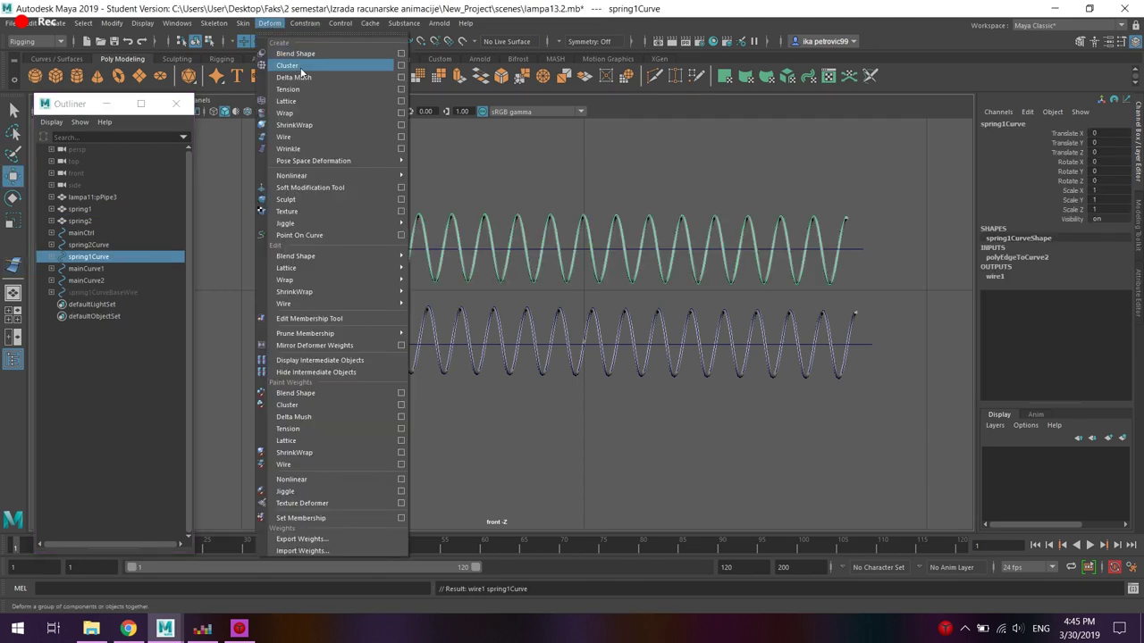
pyautogui.click(324, 139)
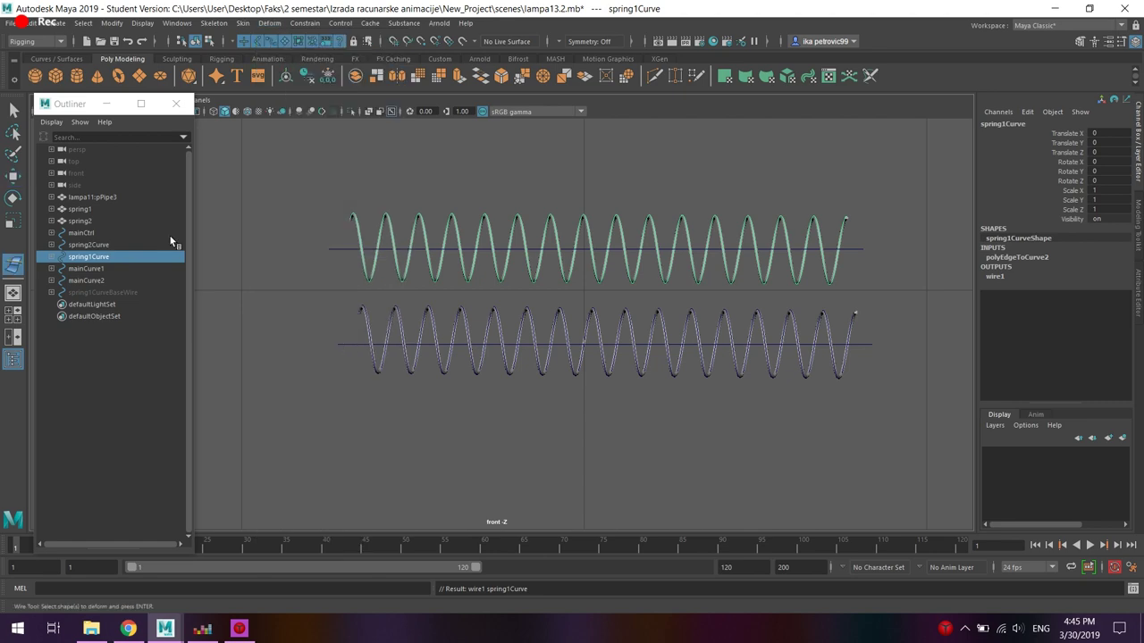
pyautogui.press('Return')
pyautogui.click(141, 269)
pyautogui.press('Return')
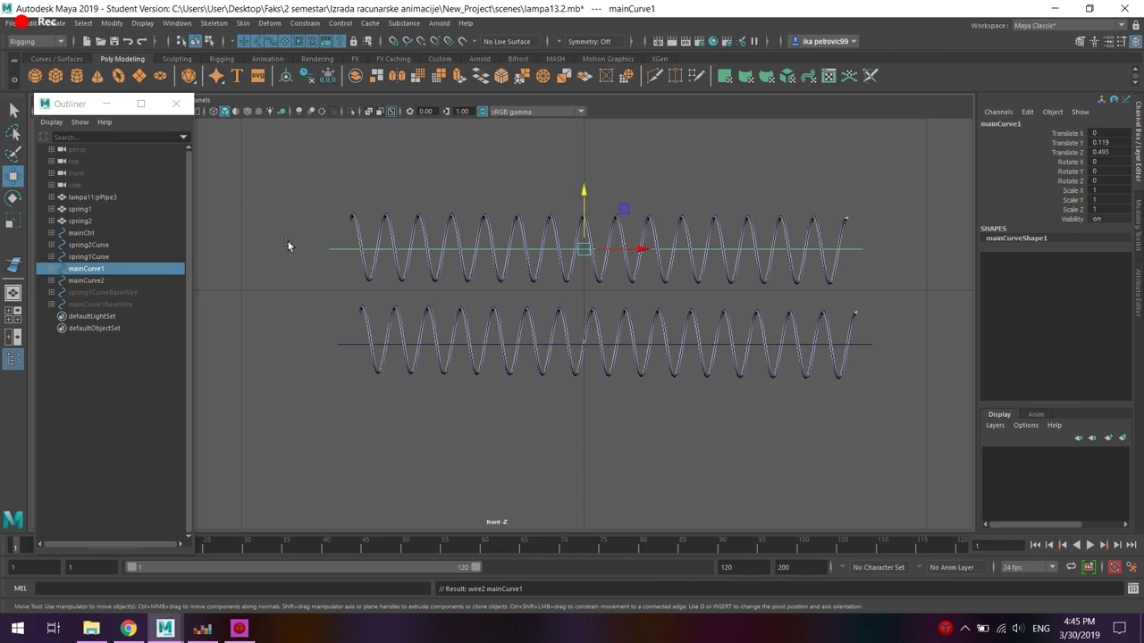
pyautogui.click(81, 209)
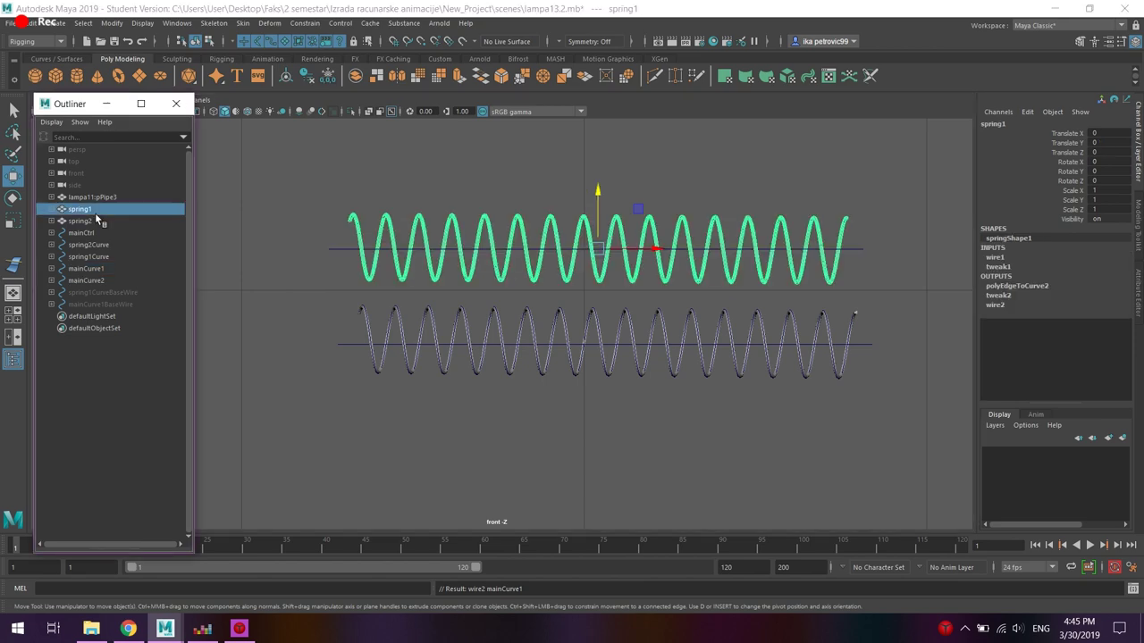
pyautogui.click(998, 257)
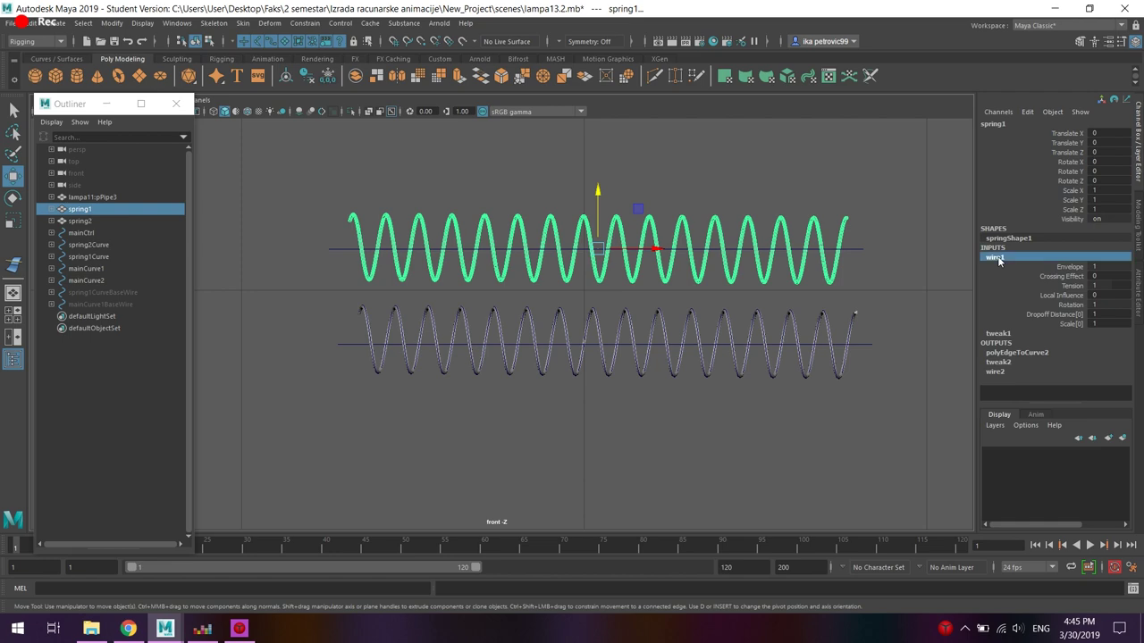
pyautogui.doubleClick(1115, 316)
pyautogui.write('1')
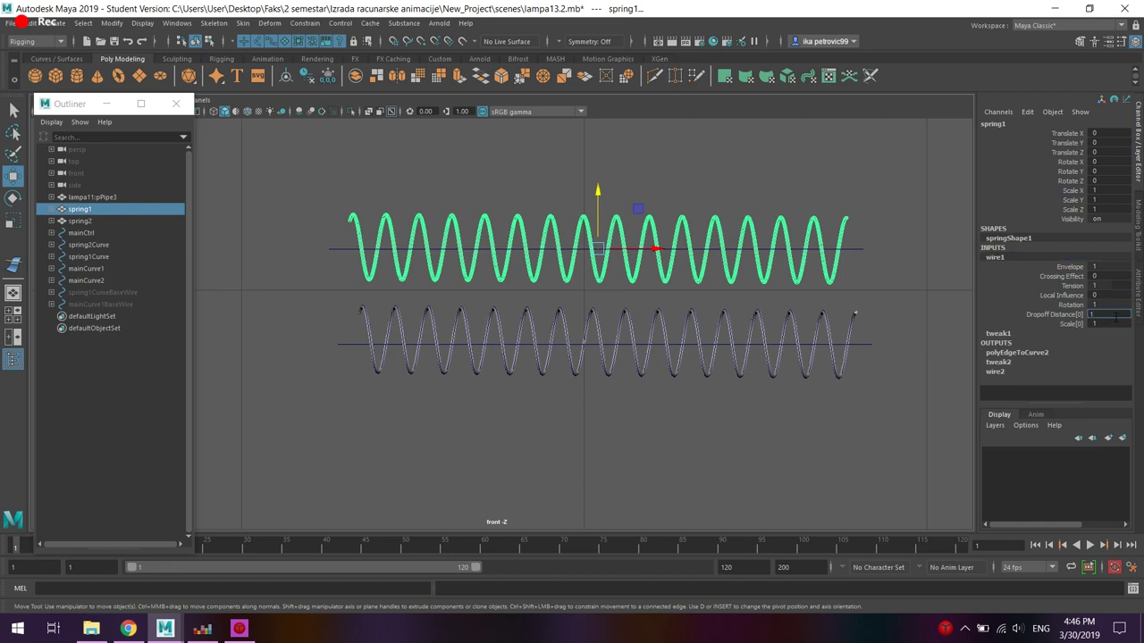
pyautogui.write('000000000000')
pyautogui.press('Return')
# - Enter a huge Dropoff Distance for wire2 through spring1Curve
pyautogui.click(104, 257)
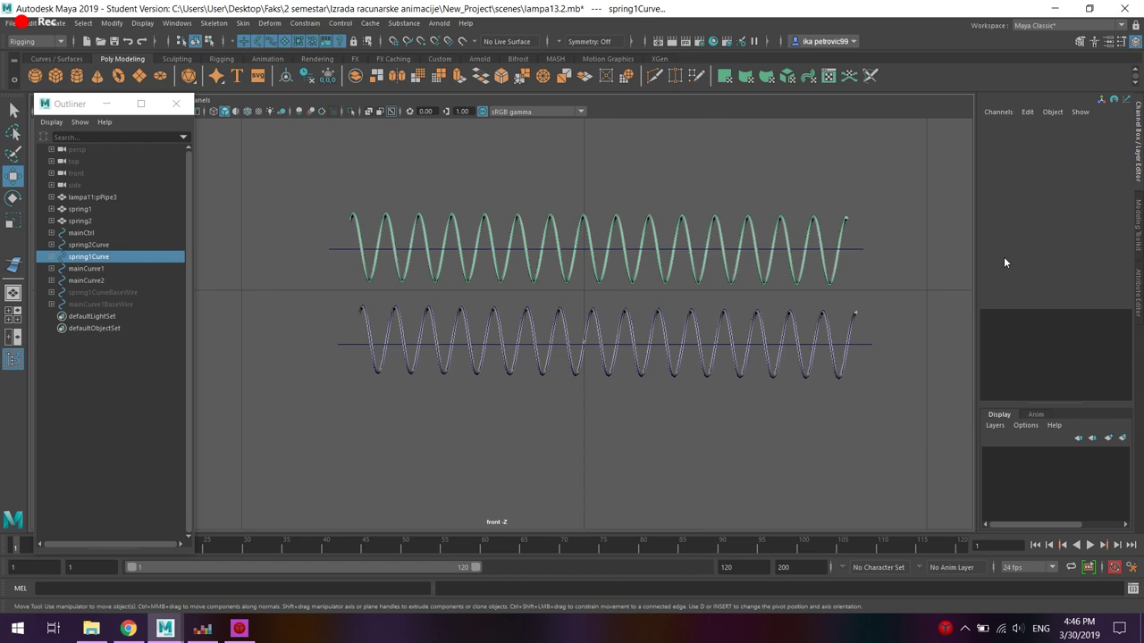
pyautogui.click(1097, 314)
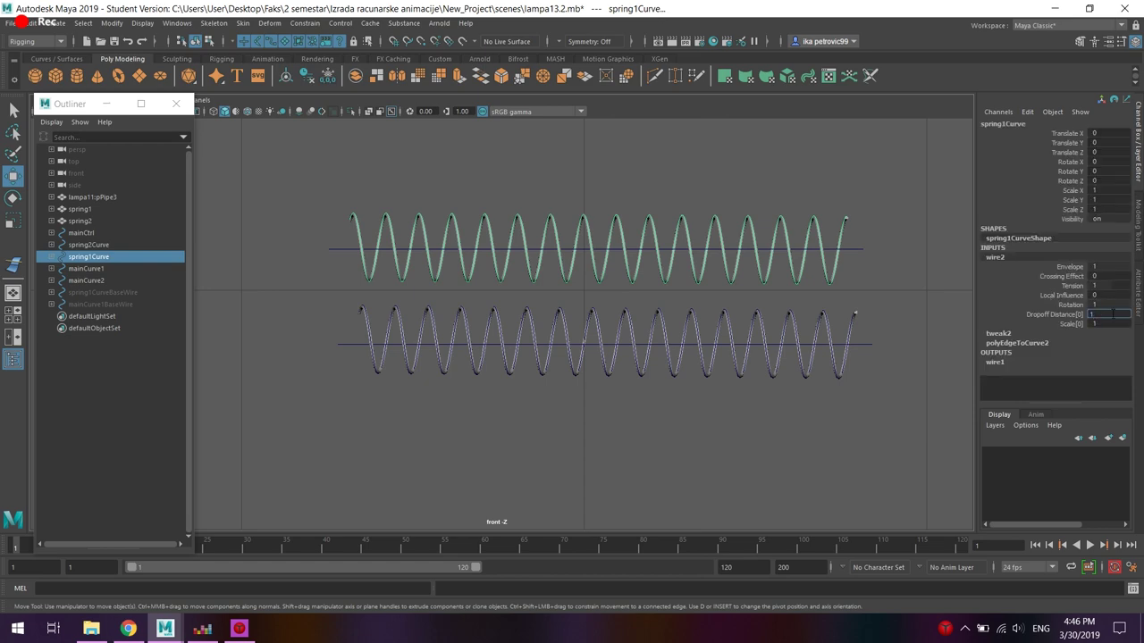
pyautogui.write('00000000000000000000')
pyautogui.press('Return')
pyautogui.moveTo(364, 198); pyautogui.dragTo(322, 203, button='right')
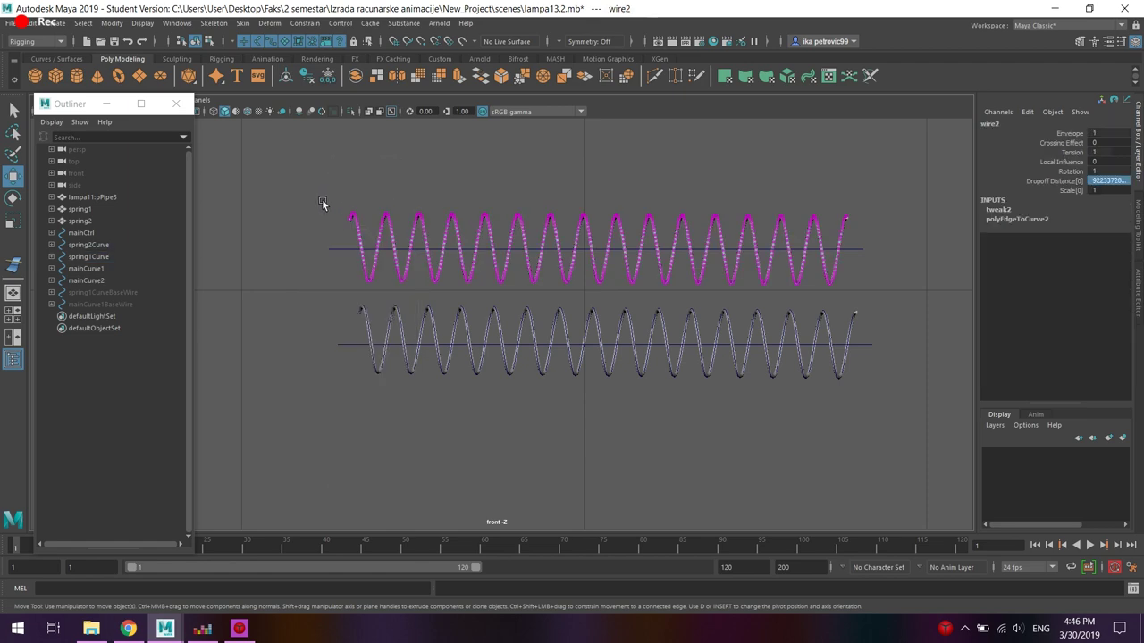
pyautogui.click(348, 249)
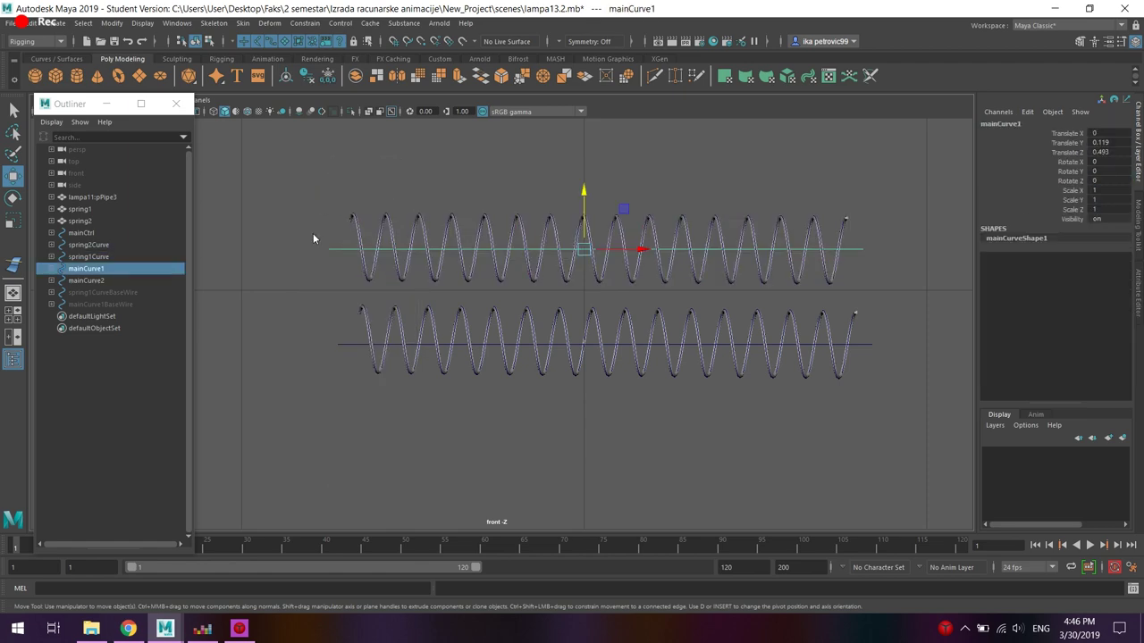
pyautogui.press('F8')
pyautogui.moveTo(262, 232); pyautogui.dragTo(344, 264)
pyautogui.moveTo(328, 223)
pyautogui.mouseDown()
pyautogui.moveTo(353, 116)
pyautogui.moveTo(329, 208)
pyautogui.mouseUp()
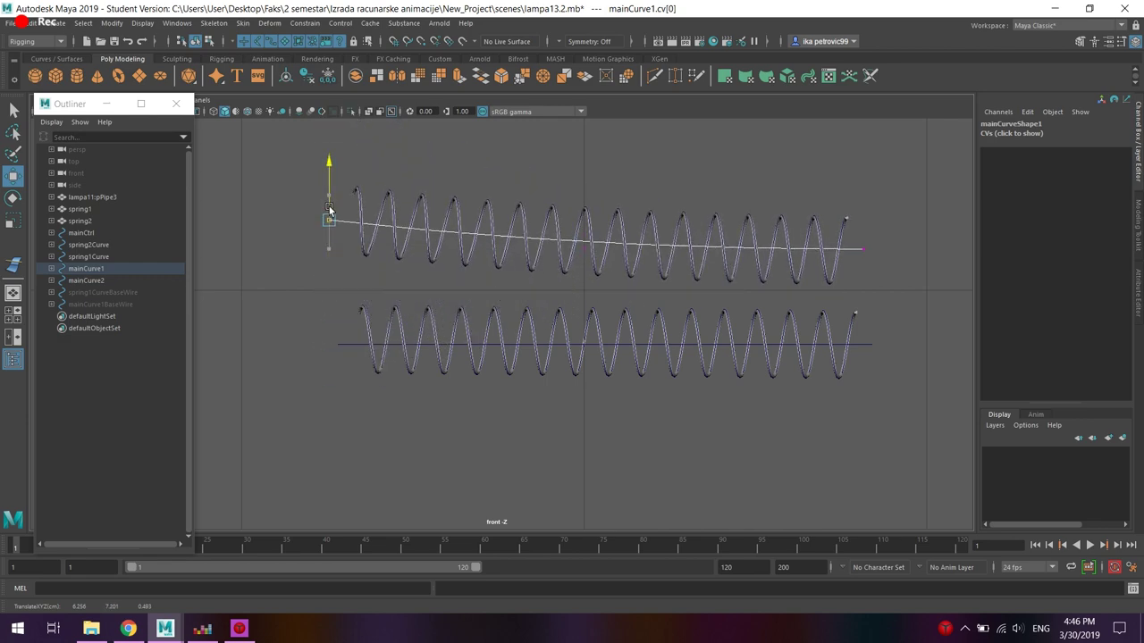
pyautogui.hotkey('ctrl', 'z')
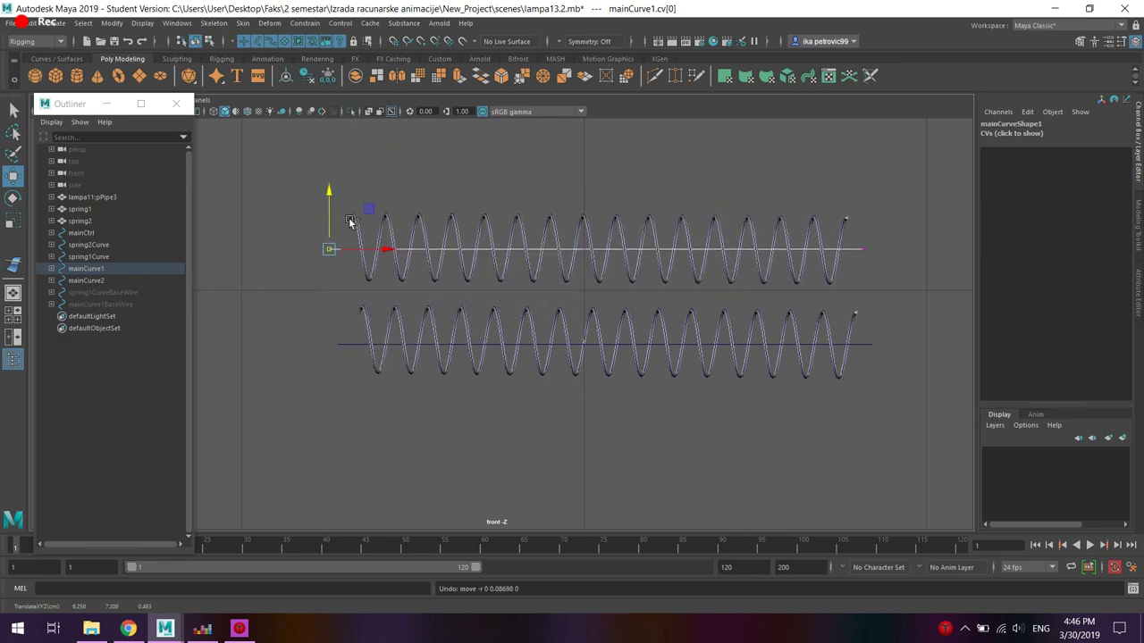
pyautogui.click(329, 302)
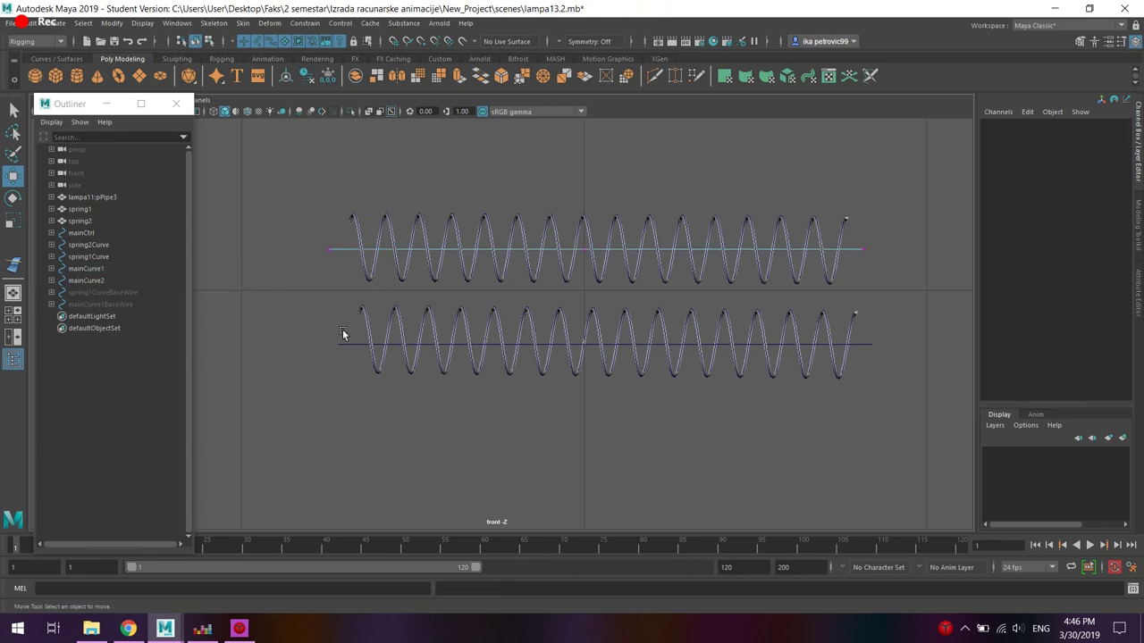
pyautogui.moveTo(332, 314); pyautogui.dragTo(386, 299, button='right')
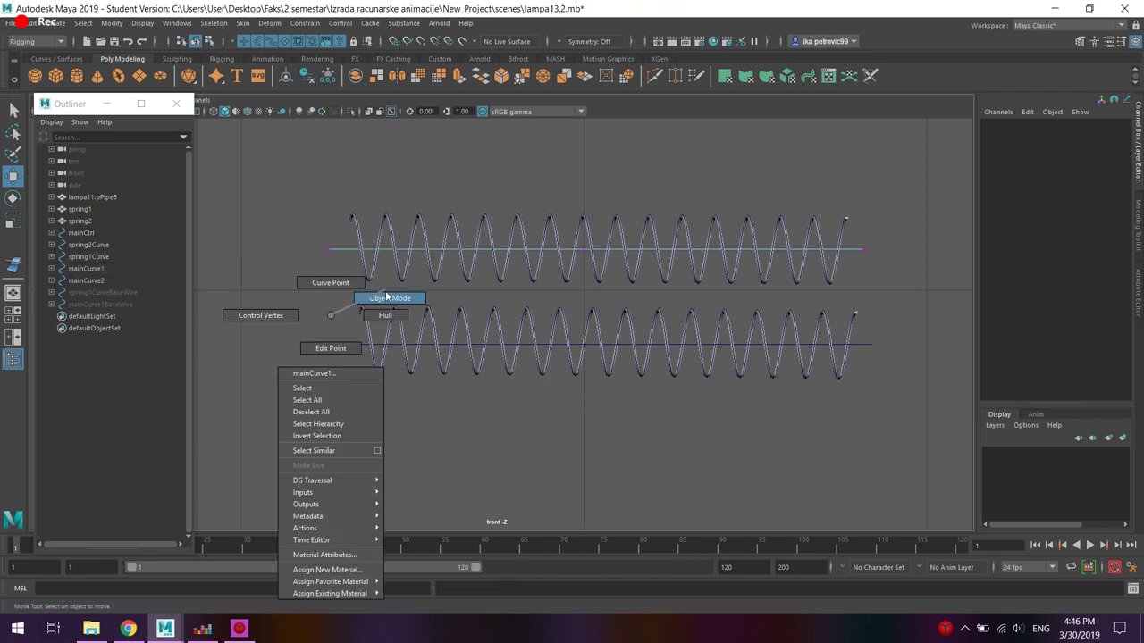
pyautogui.click(349, 186)
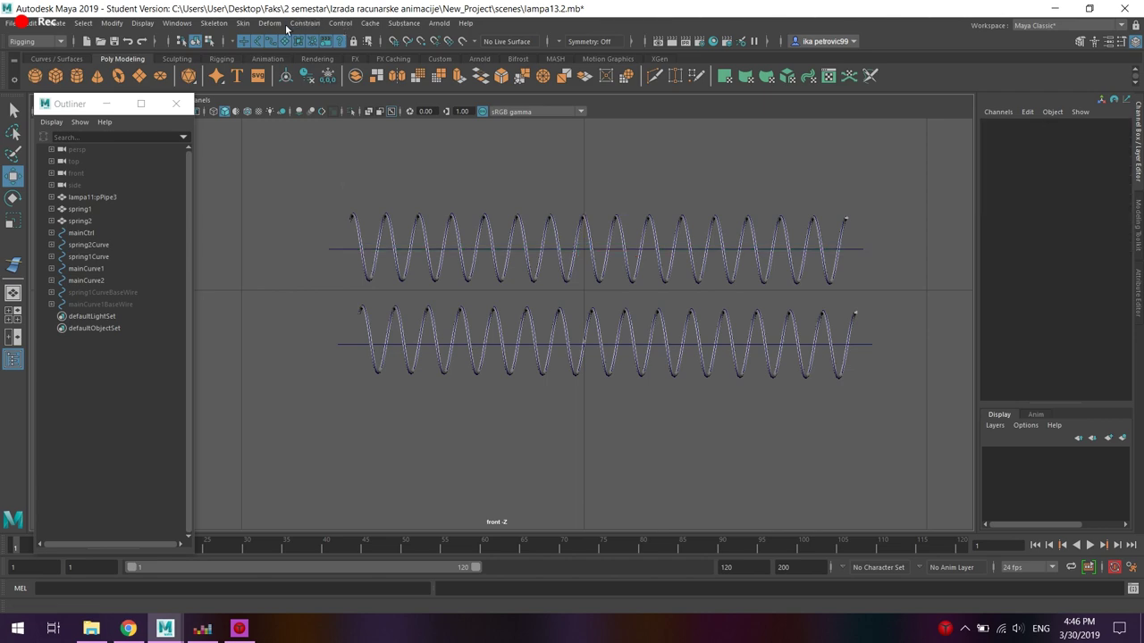
# - Add wire deformer wire3 to spring2 driven by spring2Curve
pyautogui.press('y')
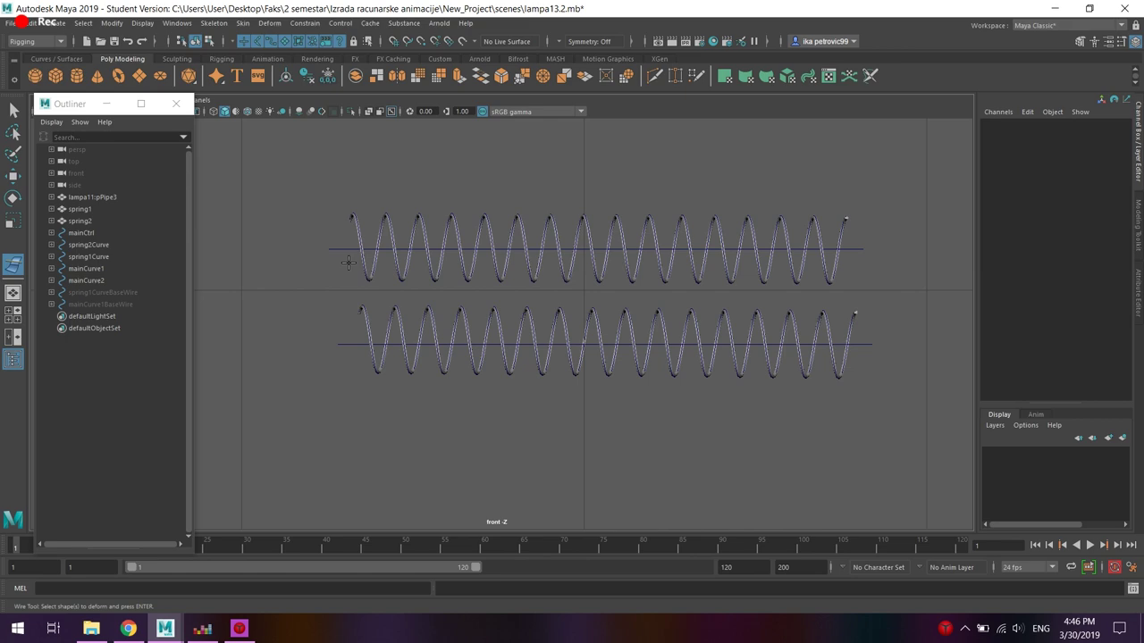
pyautogui.click(80, 221)
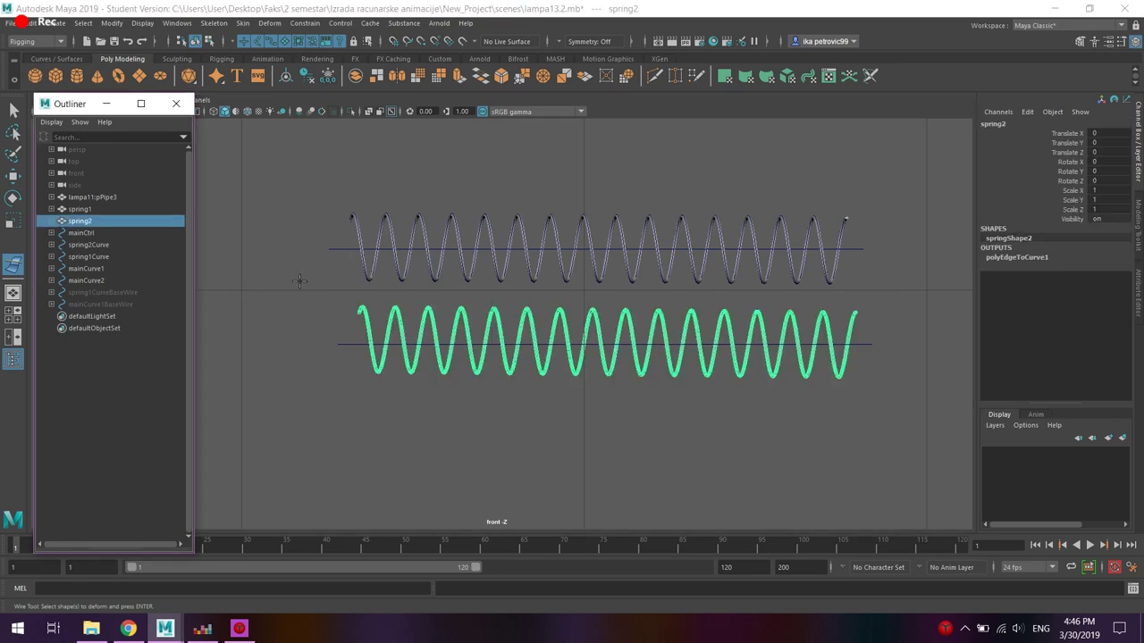
pyautogui.press('Return')
pyautogui.click(118, 243)
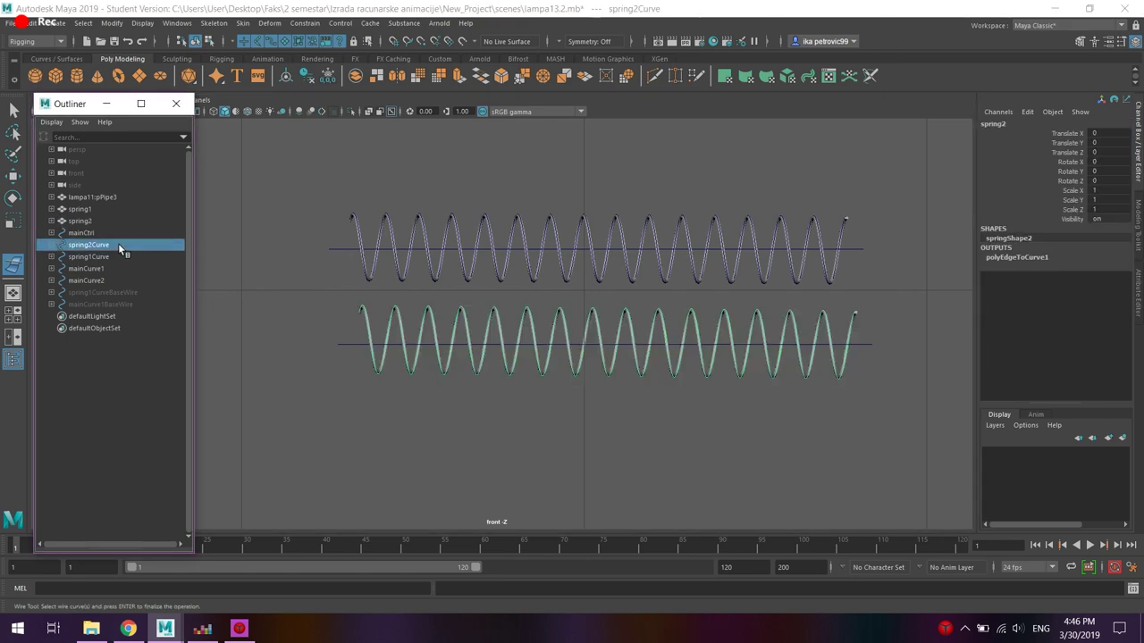
pyautogui.press('Return')
# - Add wire deformer wire4 to the lower spring driven by mainCurve2
pyautogui.press('g')
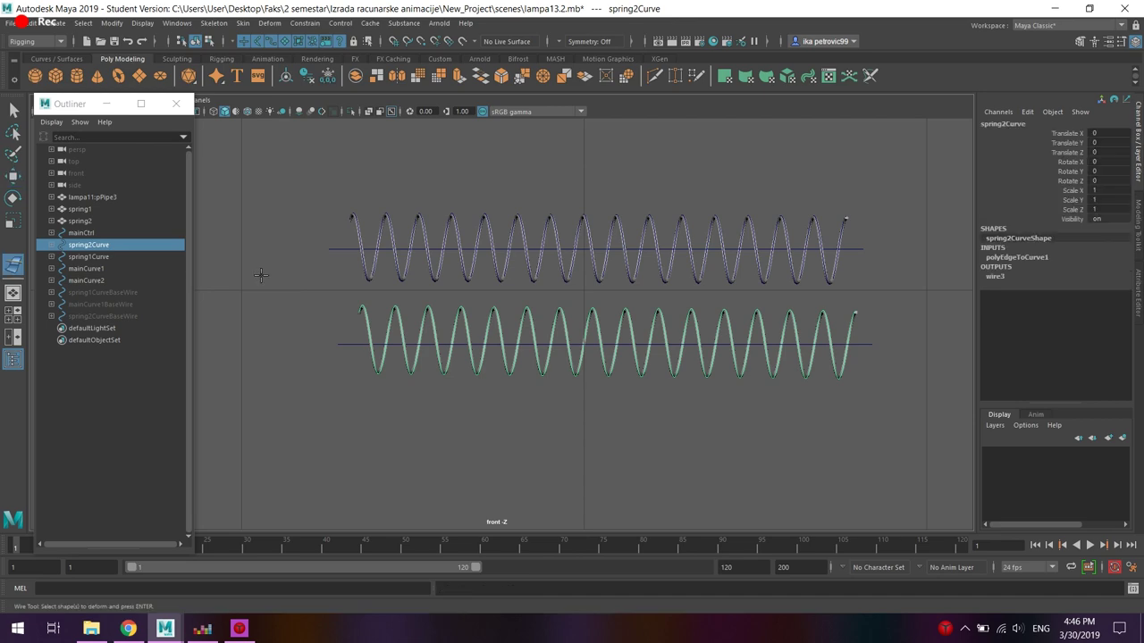
pyautogui.press('Return')
pyautogui.click(95, 279)
pyautogui.press('Return')
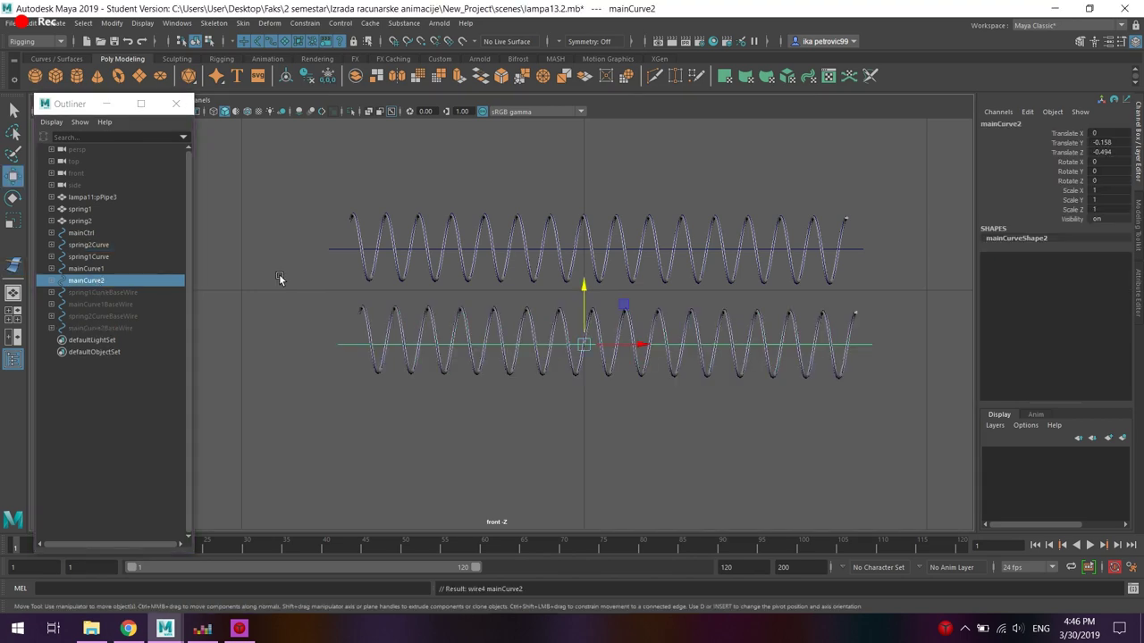
# - Raise wire3's Dropoff Distance on spring2 to a huge value
pyautogui.click(83, 221)
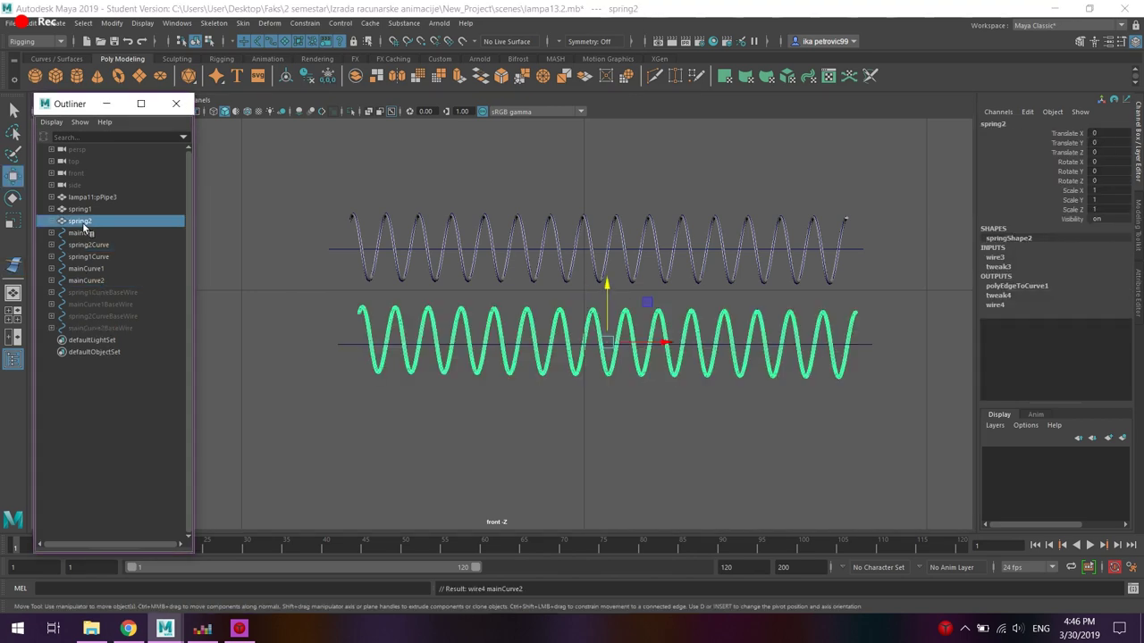
pyautogui.click(992, 257)
pyautogui.click(1108, 314)
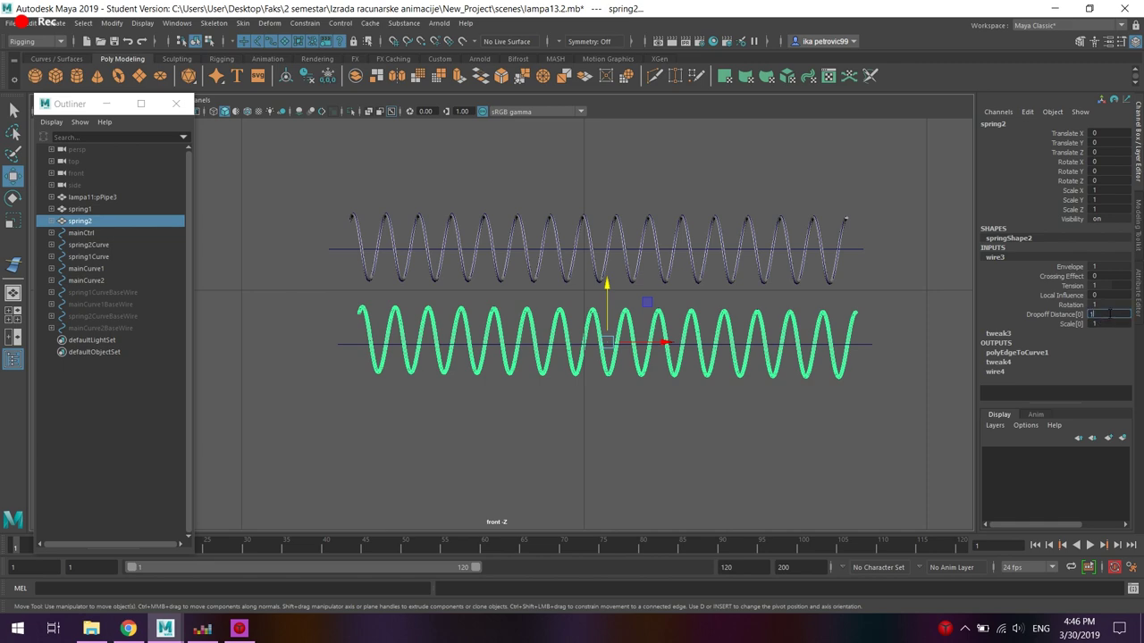
pyautogui.write('000000000000')
pyautogui.press('Return')
# - Raise wire4's Dropoff Distance on spring2Curve to a huge value
pyautogui.click(97, 245)
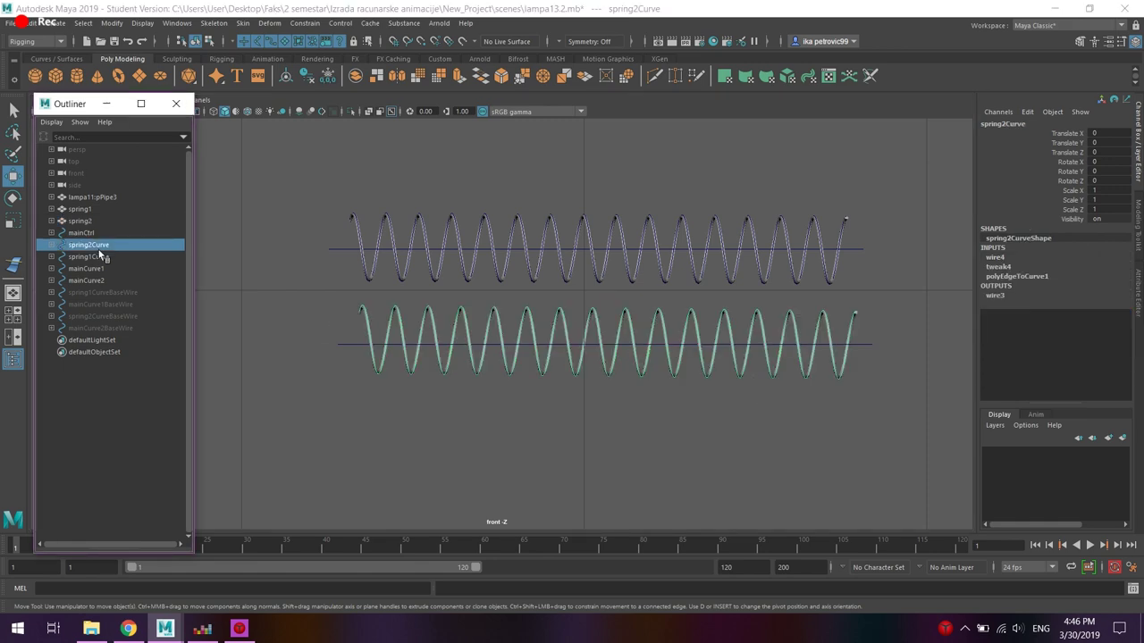
pyautogui.click(994, 257)
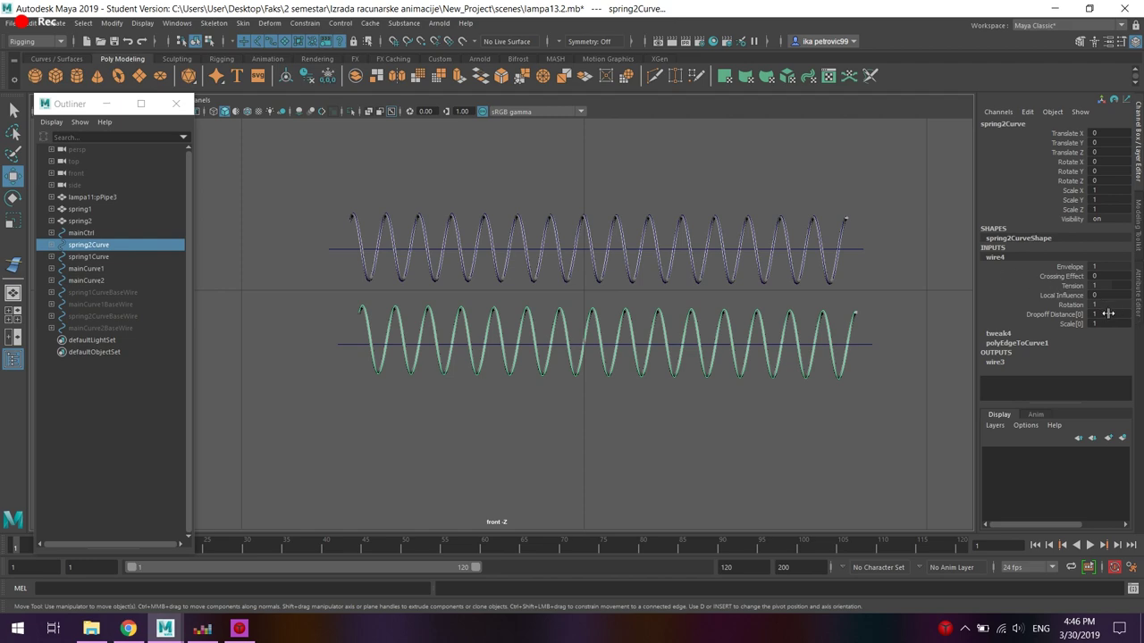
pyautogui.doubleClick(1109, 314)
pyautogui.write('000000000000')
pyautogui.press('Return')
pyautogui.scroll(2, 449, 354)
pyautogui.scroll(1, 449, 355)
pyautogui.keyDown('alt'); pyautogui.moveTo(410, 296); pyautogui.dragTo(427, 351, button='middle'); pyautogui.keyUp('alt')
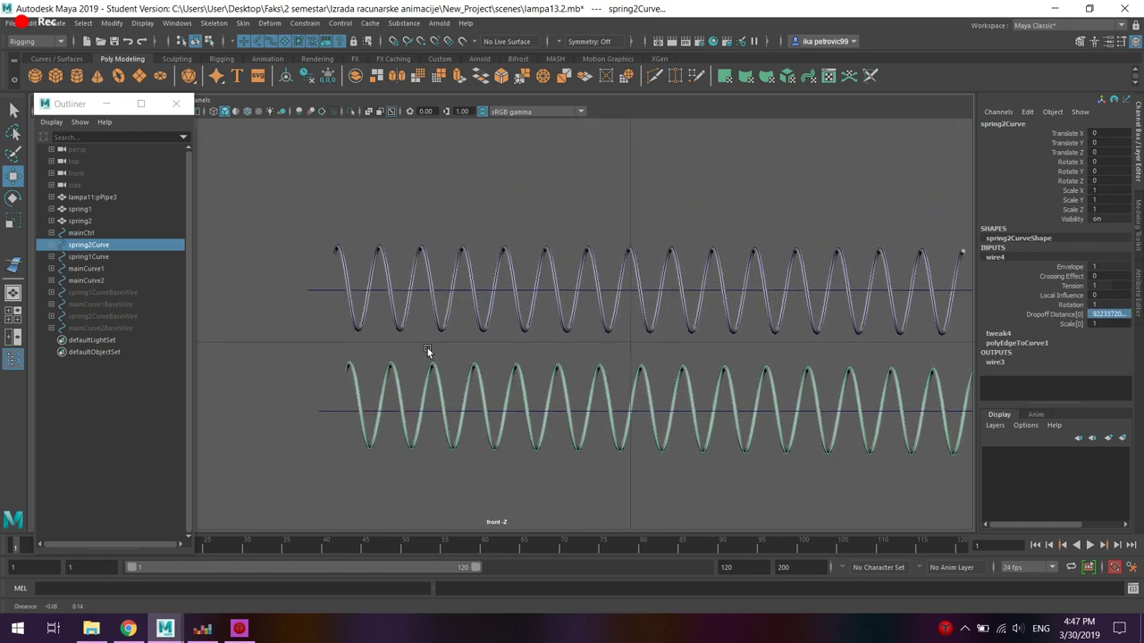
pyautogui.scroll(1, 427, 351)
# - Cluster mainCurve1's first control vertex and name it leftCluster1
pyautogui.click(427, 351)
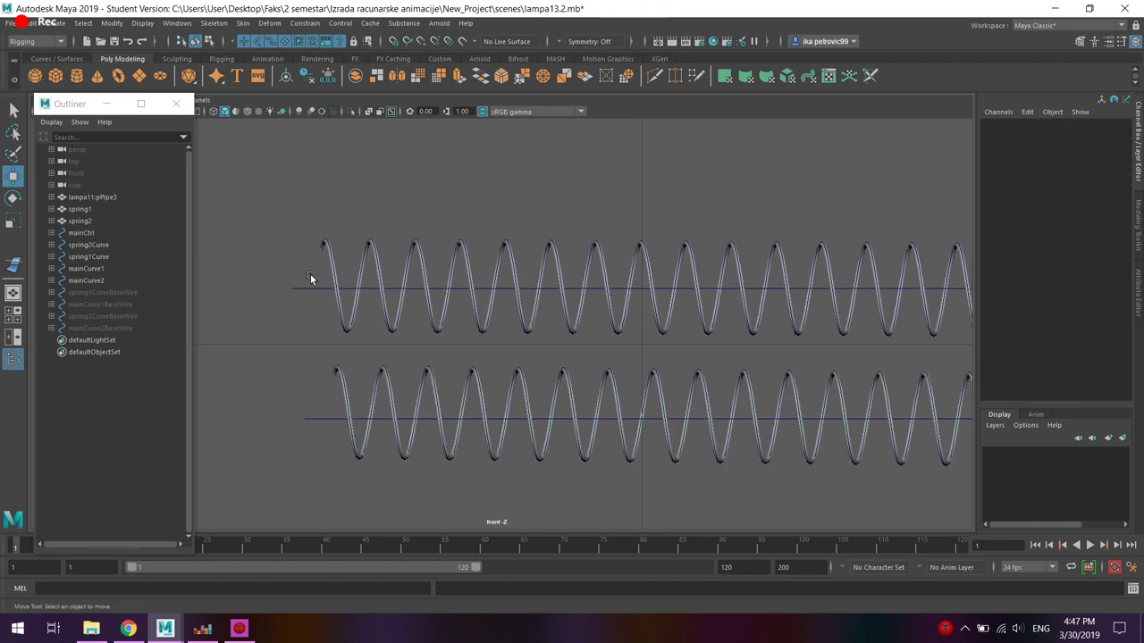
pyautogui.click(309, 288)
pyautogui.rightClick(309, 291)
pyautogui.click(238, 288)
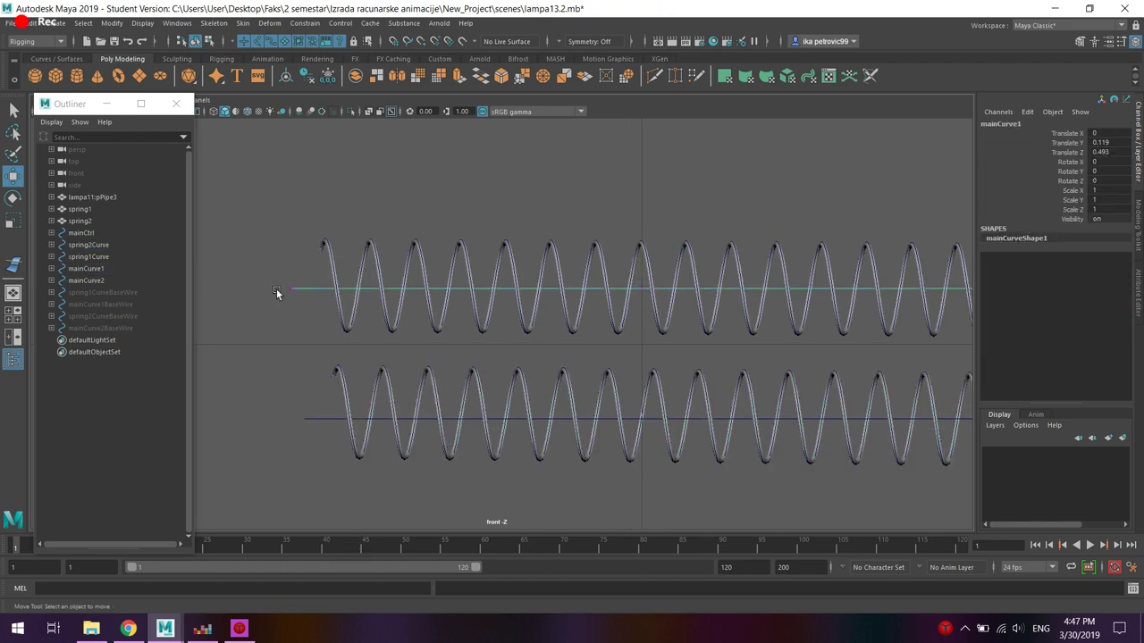
pyautogui.moveTo(278, 281); pyautogui.dragTo(302, 298)
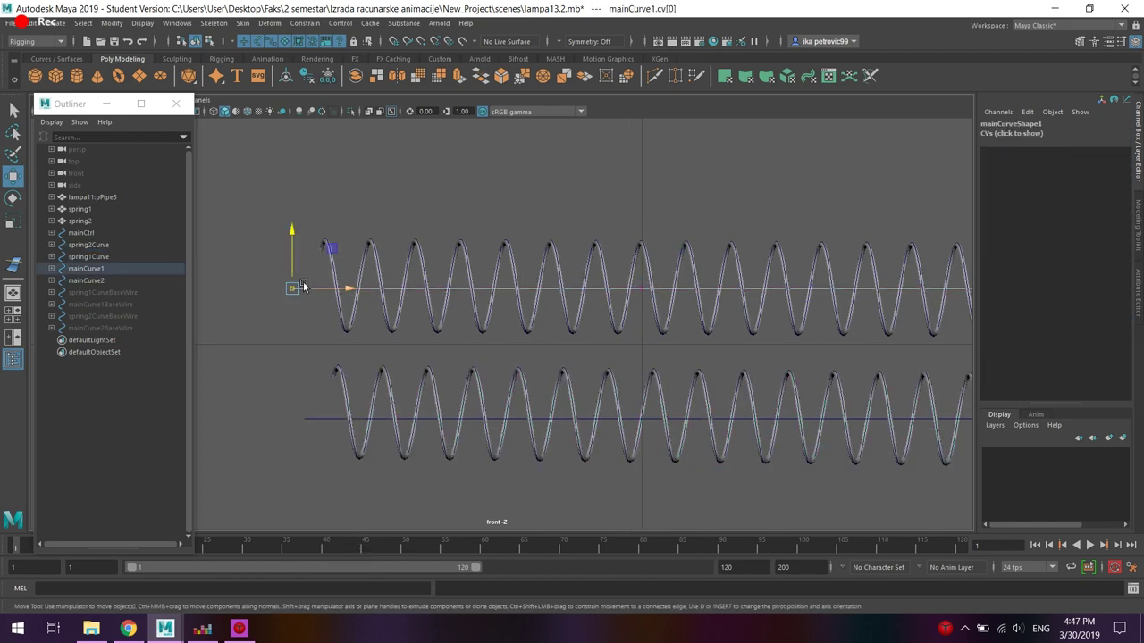
pyautogui.click(274, 24)
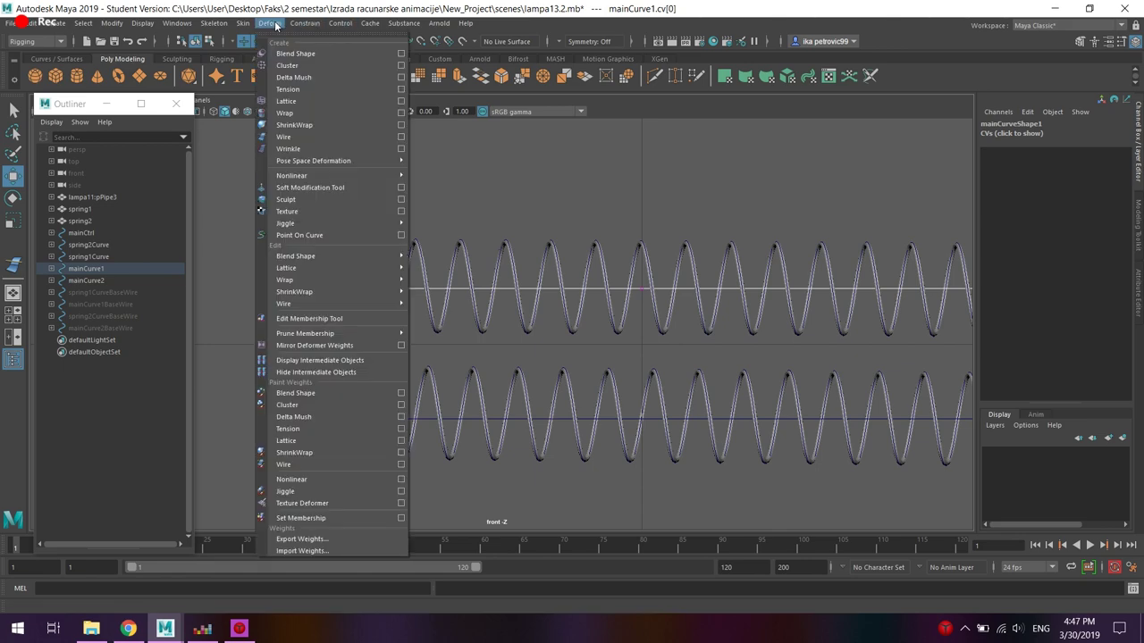
pyautogui.click(299, 65)
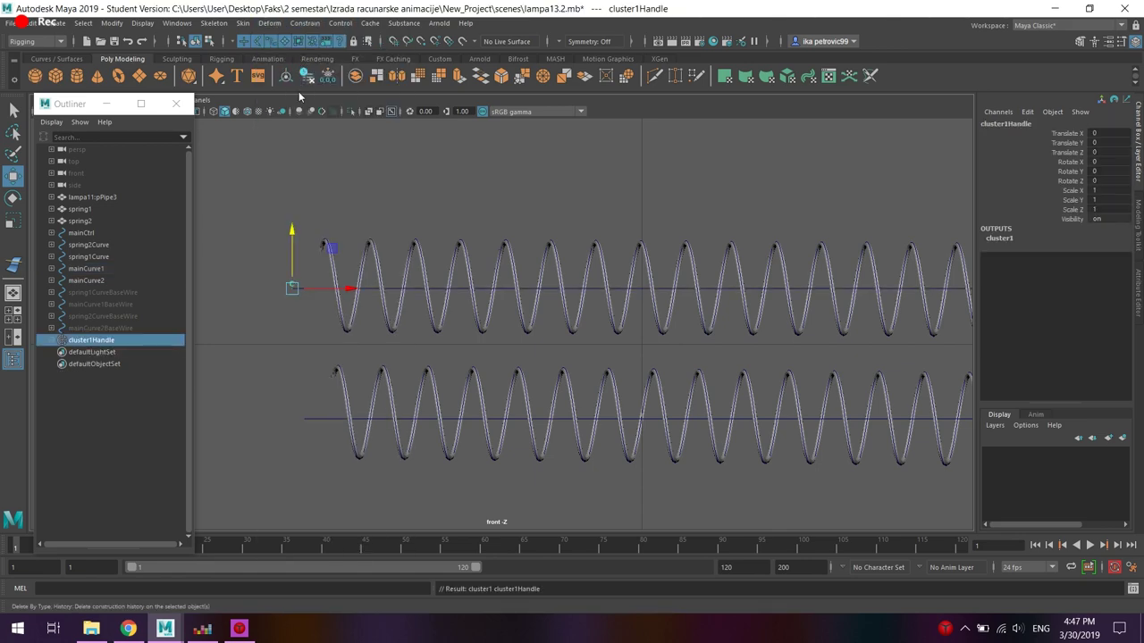
pyautogui.doubleClick(93, 341)
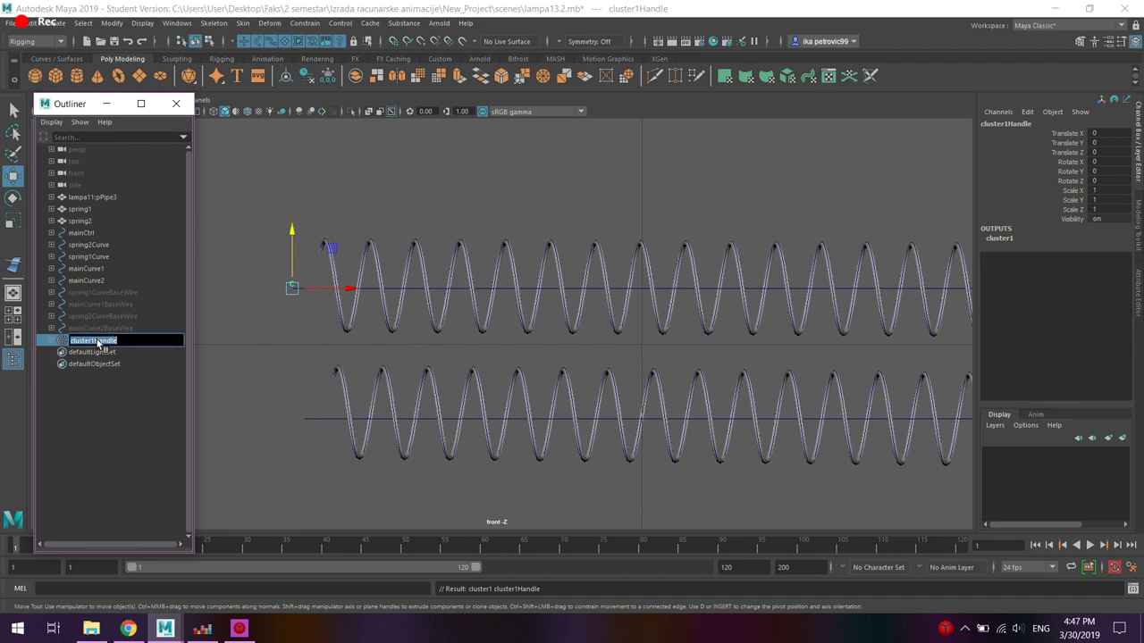
pyautogui.write('le')
pyautogui.write('ftClust')
pyautogui.write('er1')
pyautogui.press('Return')
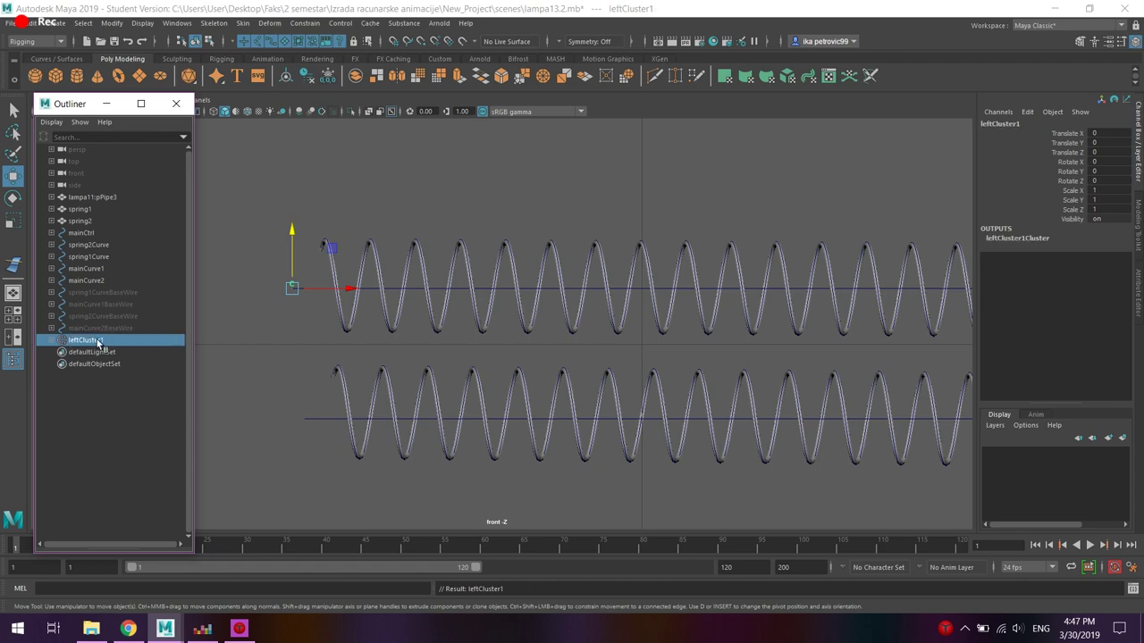
# - Cluster mainCurve1's middle control vertex and name it midCluster1
pyautogui.click(643, 289)
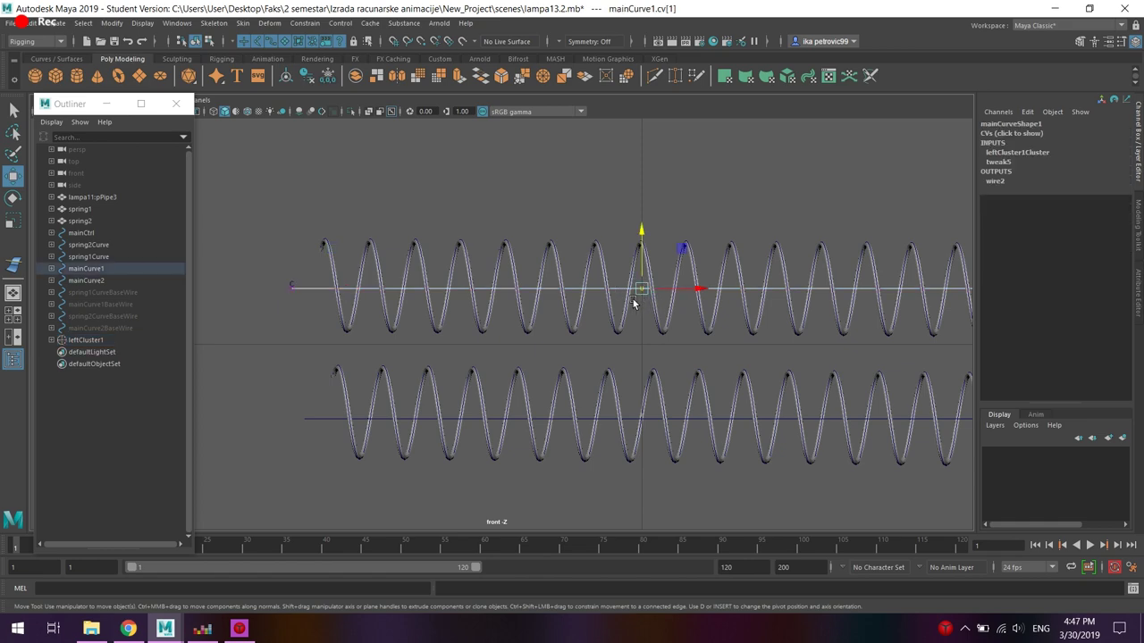
pyautogui.press('g')
pyautogui.doubleClick(124, 352)
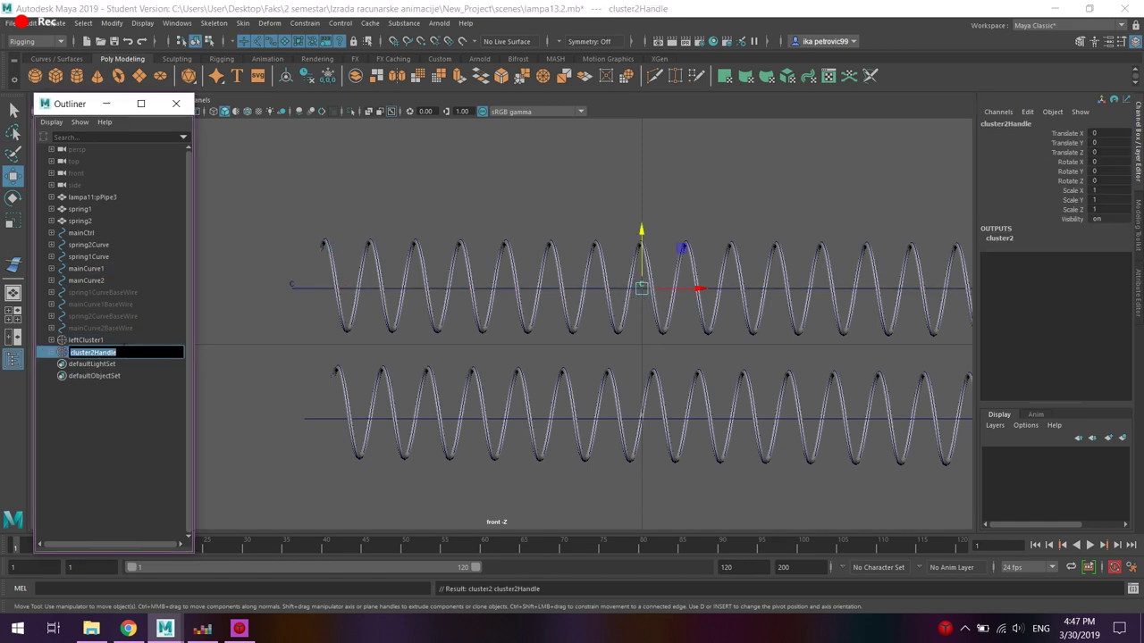
pyautogui.write('mid')
pyautogui.write('Cluster1')
pyautogui.press('Return')
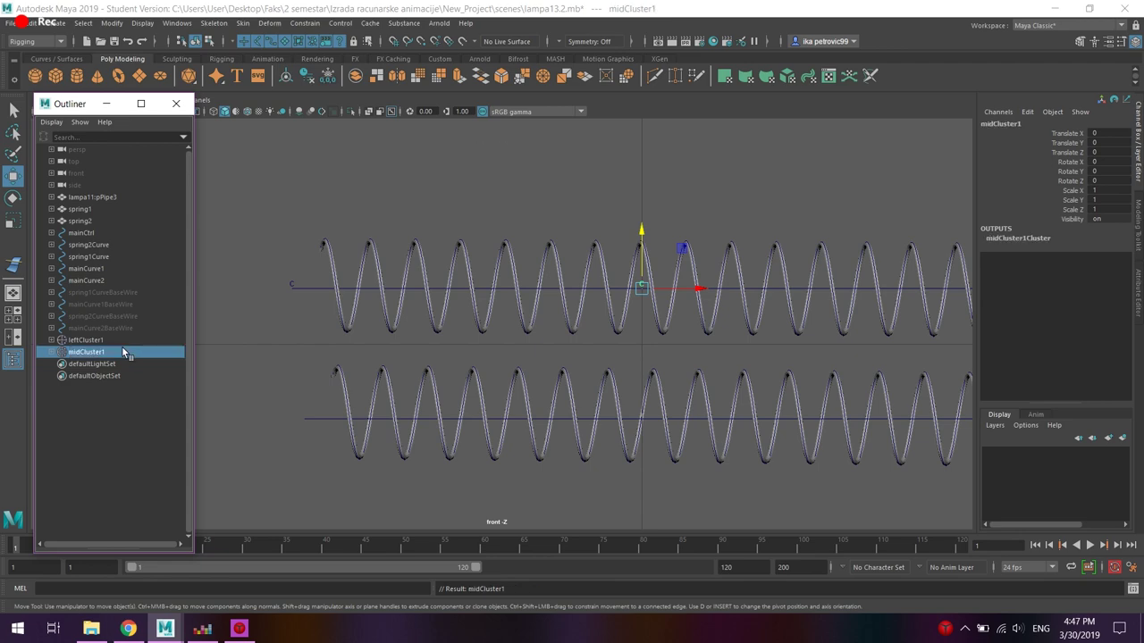
# - Cluster mainCurve1's right end vertex and name it rightCluster1
pyautogui.keyDown('alt'); pyautogui.moveTo(817, 289); pyautogui.dragTo(674, 304, button='middle'); pyautogui.keyUp('alt')
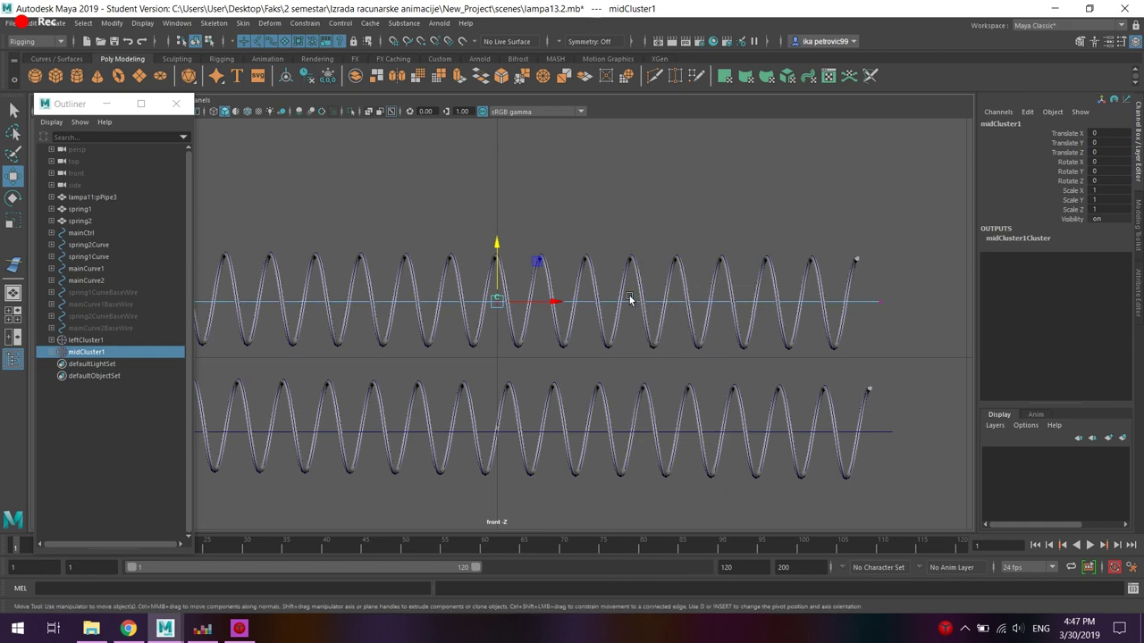
pyautogui.click(880, 303)
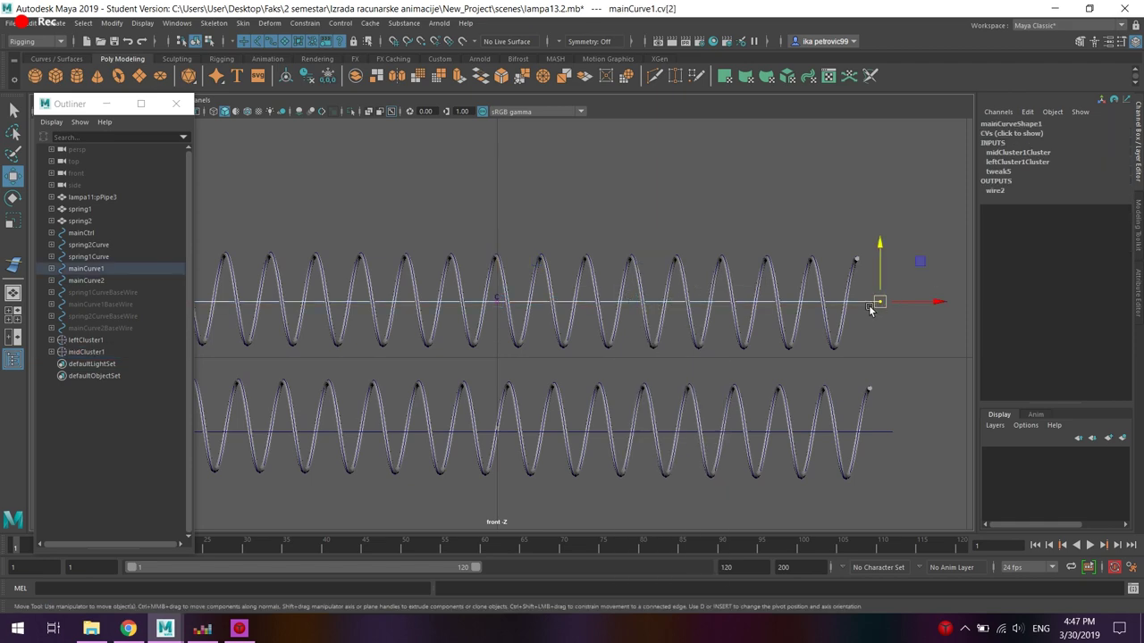
pyautogui.press('g')
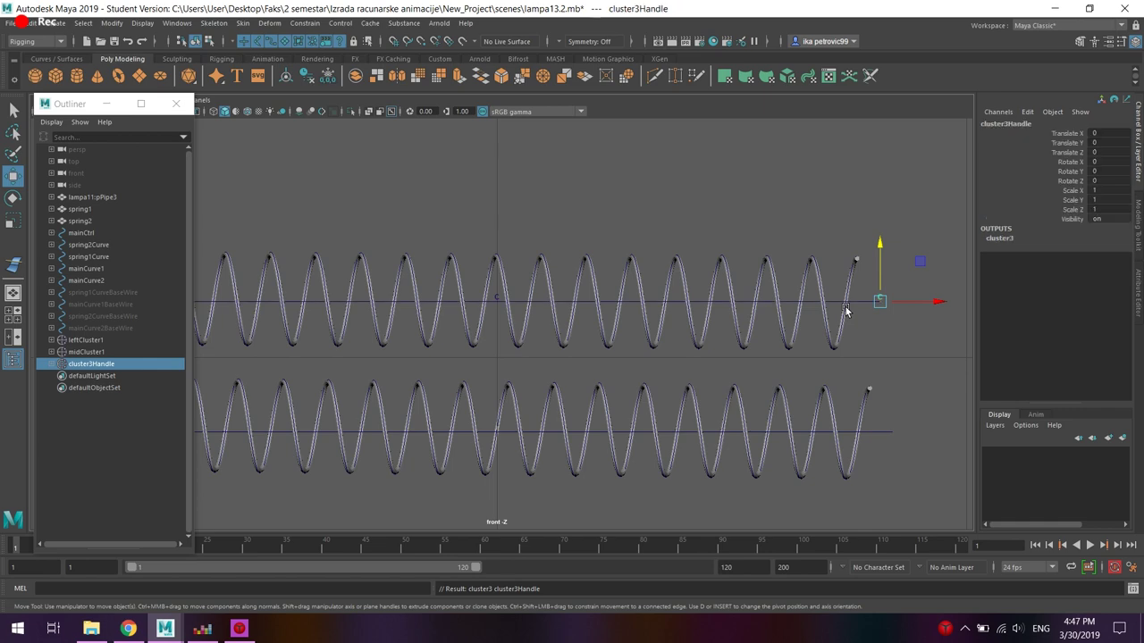
pyautogui.doubleClick(122, 365)
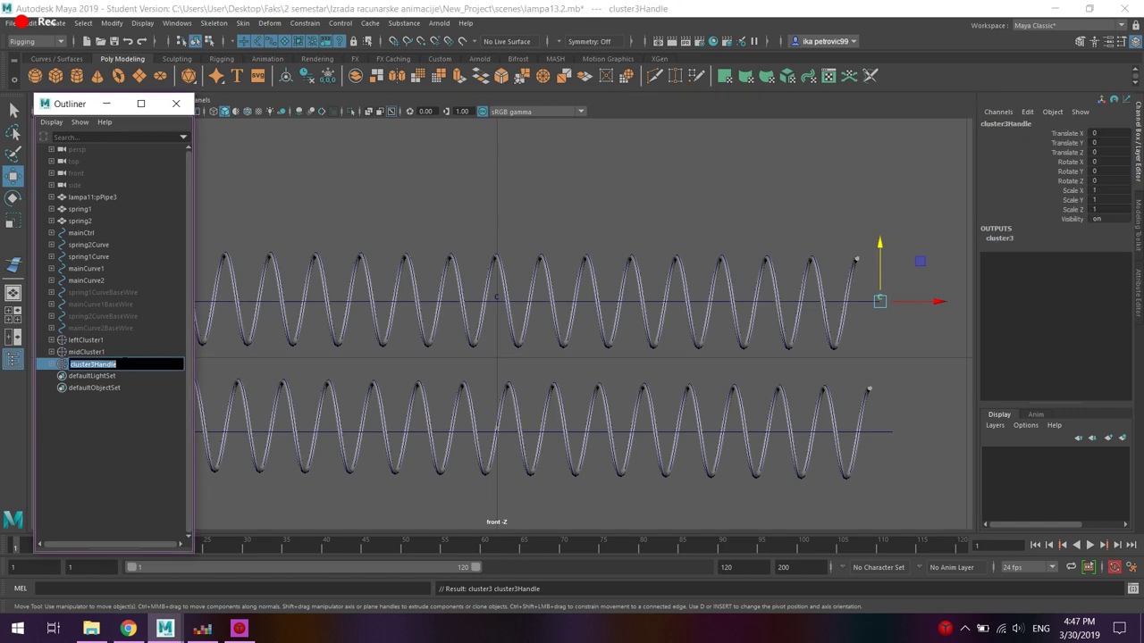
pyautogui.write('rightC')
pyautogui.write('luster1')
pyautogui.press('Return')
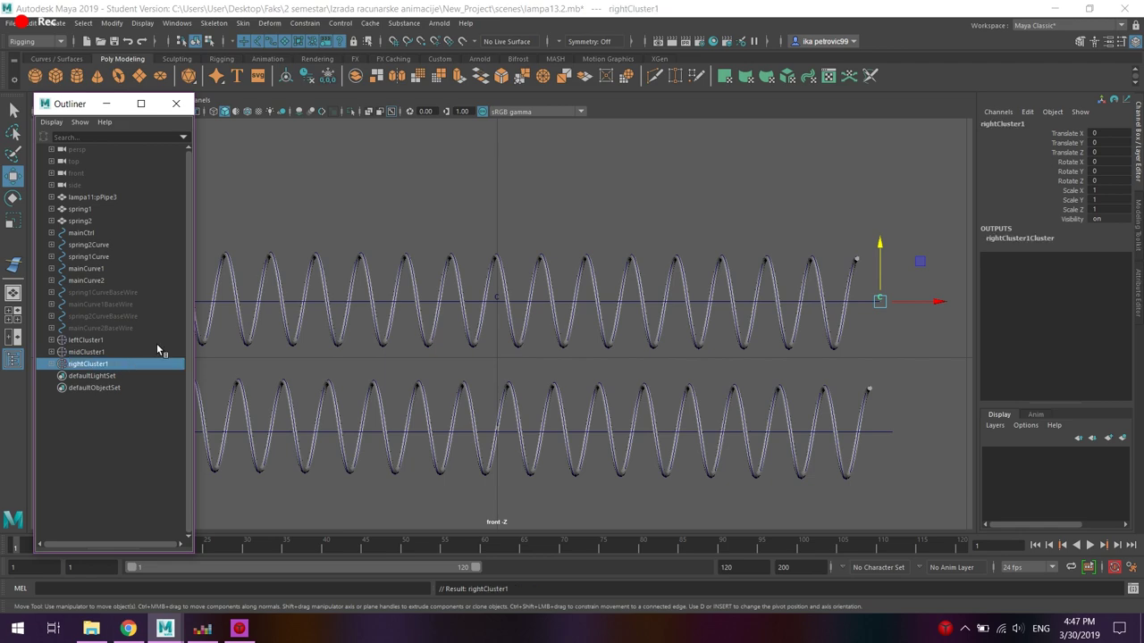
pyautogui.scroll(-5, 468, 285)
pyautogui.scroll(2, 453, 364)
# - Cluster the first control vertex of mainCurve2 and name the cluster leftCluster2
pyautogui.scroll(3, 461, 360)
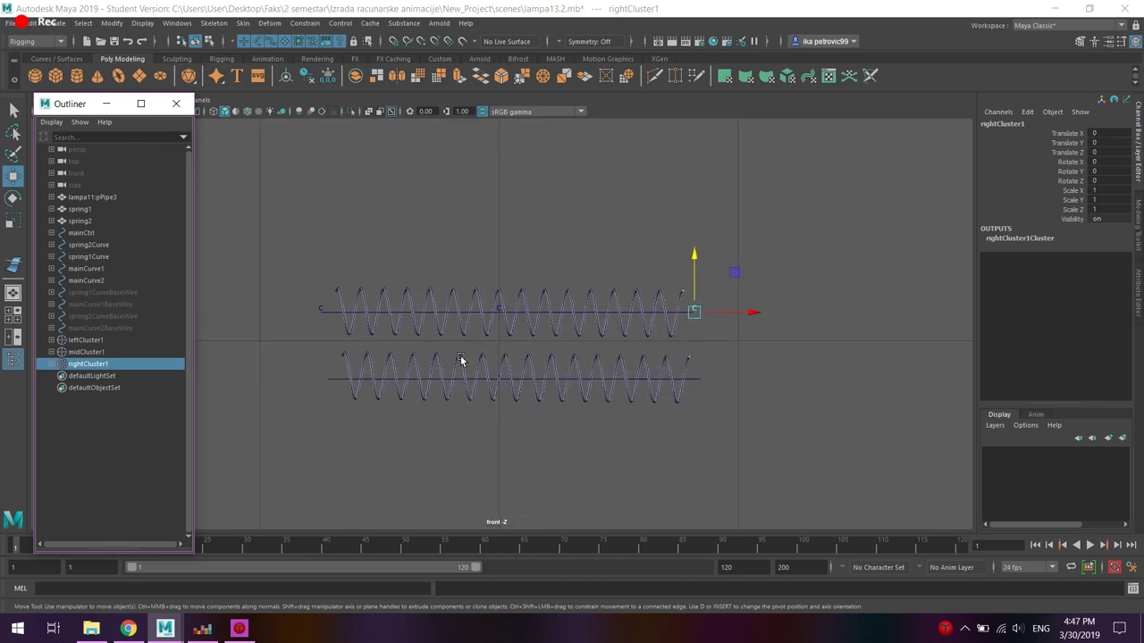
pyautogui.scroll(1, 462, 362)
pyautogui.scroll(1, 470, 345)
pyautogui.scroll(2, 474, 334)
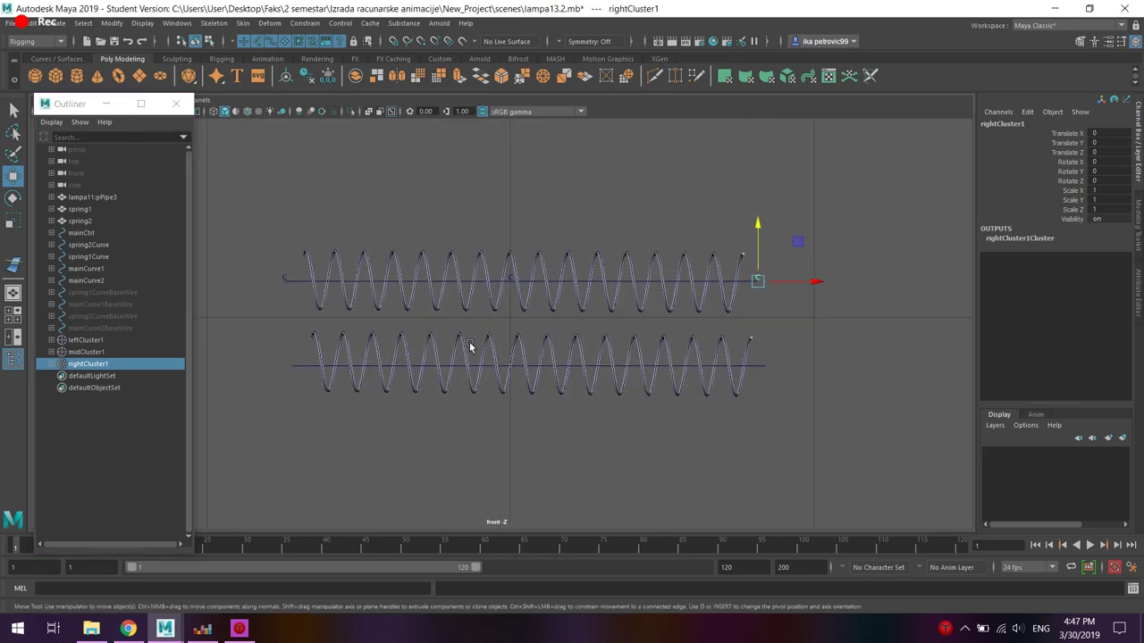
pyautogui.scroll(1, 470, 347)
pyautogui.click(288, 369)
pyautogui.moveTo(286, 366); pyautogui.dragTo(262, 358, button='right')
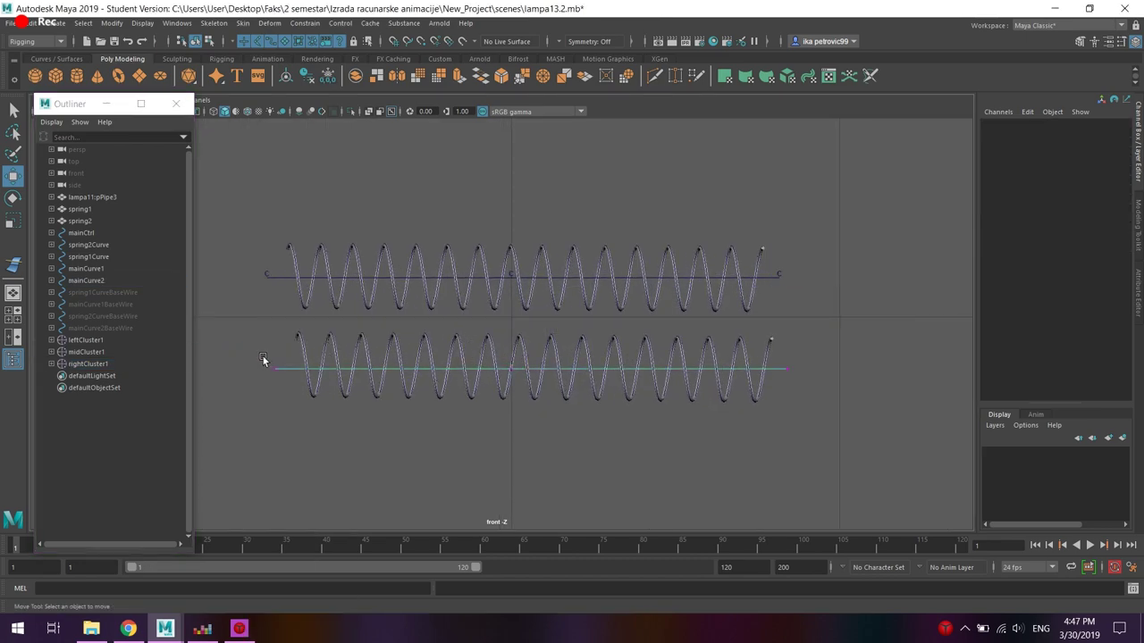
pyautogui.moveTo(279, 377); pyautogui.dragTo(282, 383)
pyautogui.press('g')
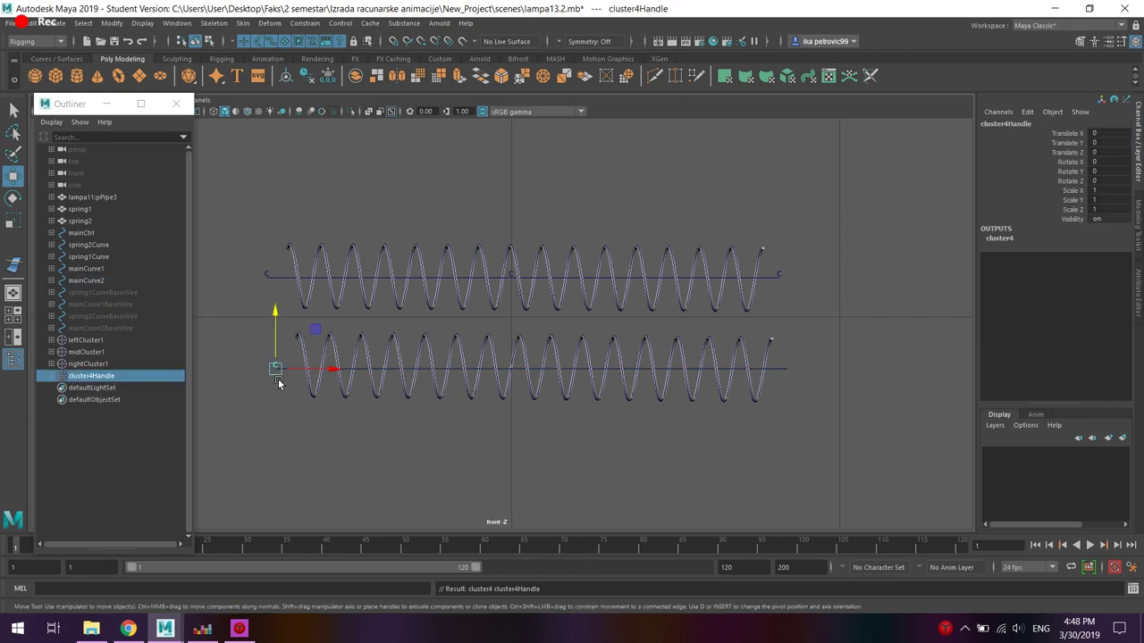
pyautogui.click(117, 382)
pyautogui.doubleClick(116, 376)
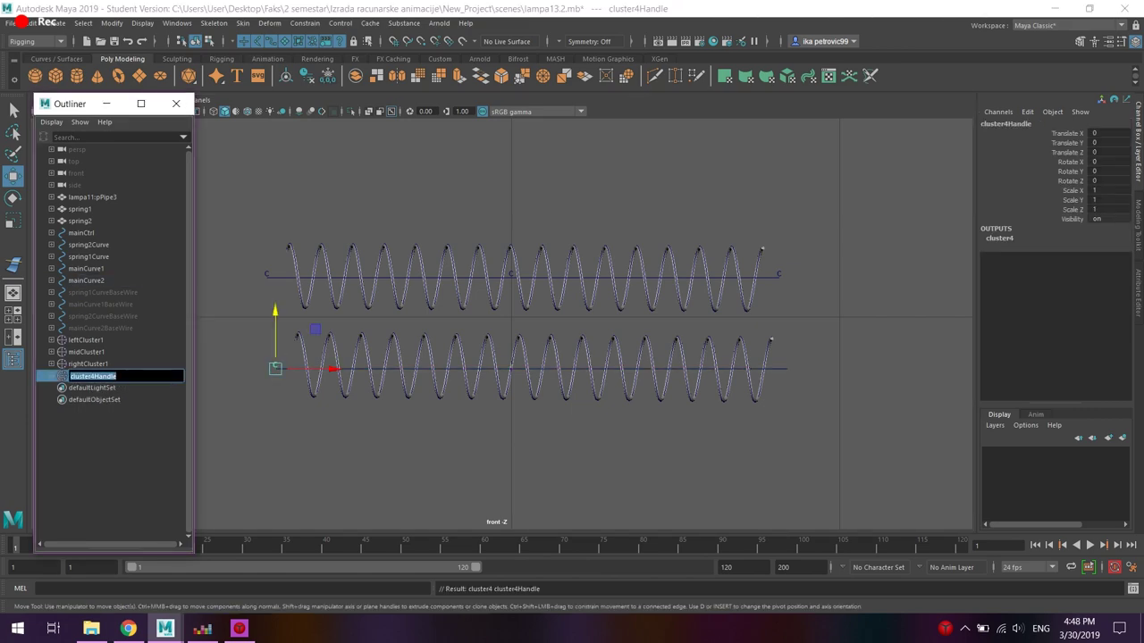
pyautogui.write('leftClu')
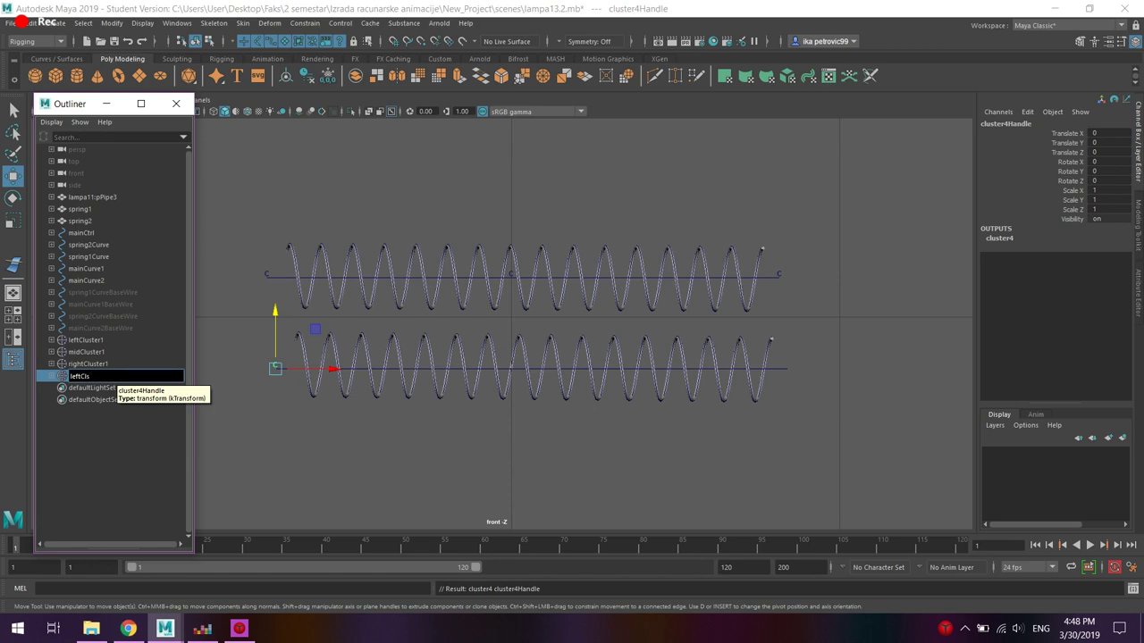
pyautogui.write('ster1')
pyautogui.press('Return')
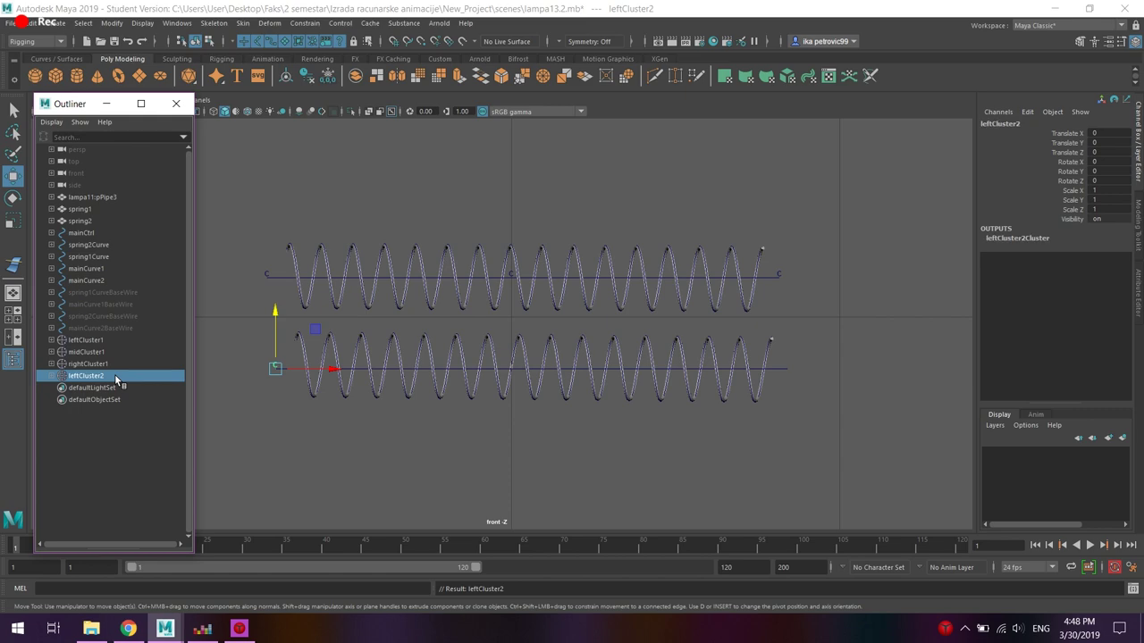
# - Reselect mainCurve2 in control vertex mode and clear the stray vertex selection
pyautogui.moveTo(546, 318); pyautogui.dragTo(531, 353, button='right')
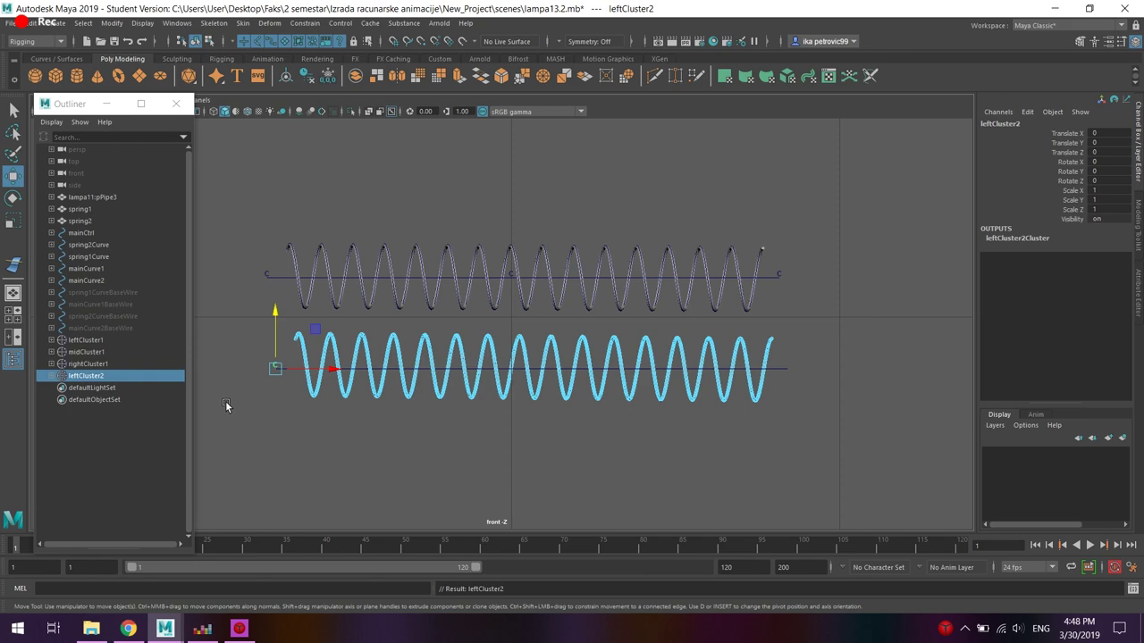
pyautogui.click(83, 280)
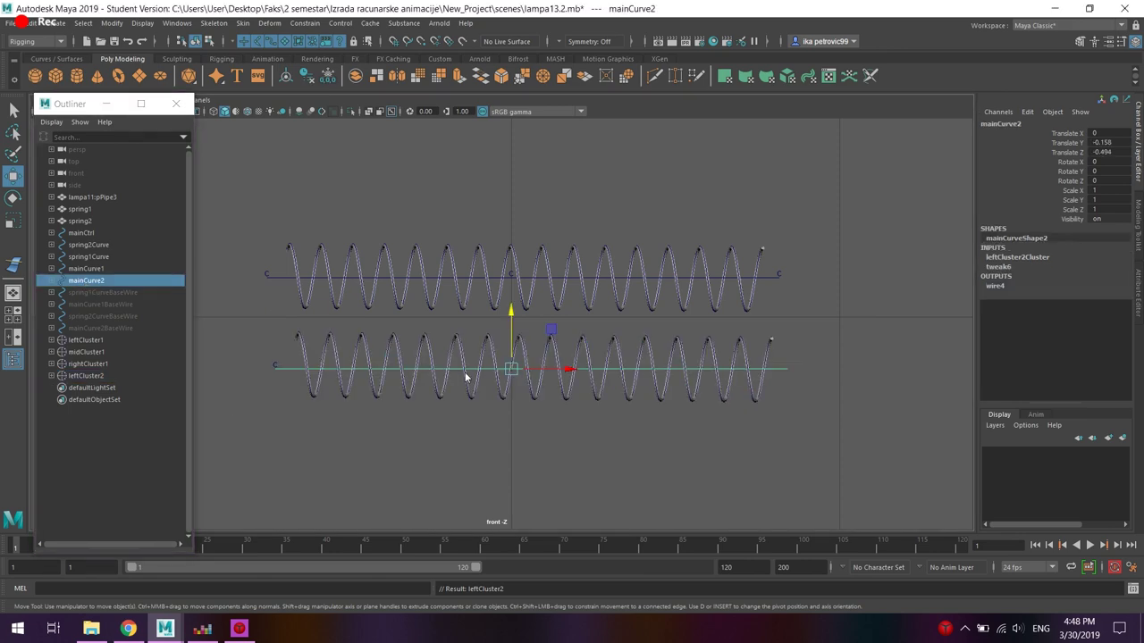
pyautogui.moveTo(464, 377); pyautogui.dragTo(388, 357, button='right')
pyautogui.moveTo(510, 366); pyautogui.dragTo(524, 379)
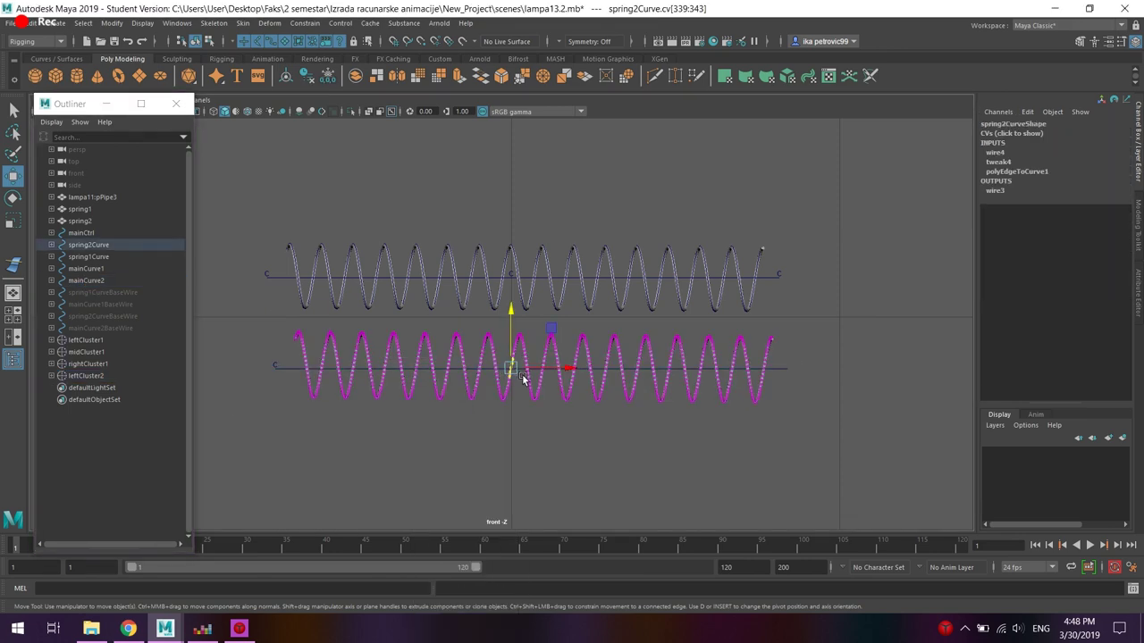
pyautogui.scroll(2, 524, 379)
pyautogui.scroll(3, 510, 376)
pyautogui.click(486, 373)
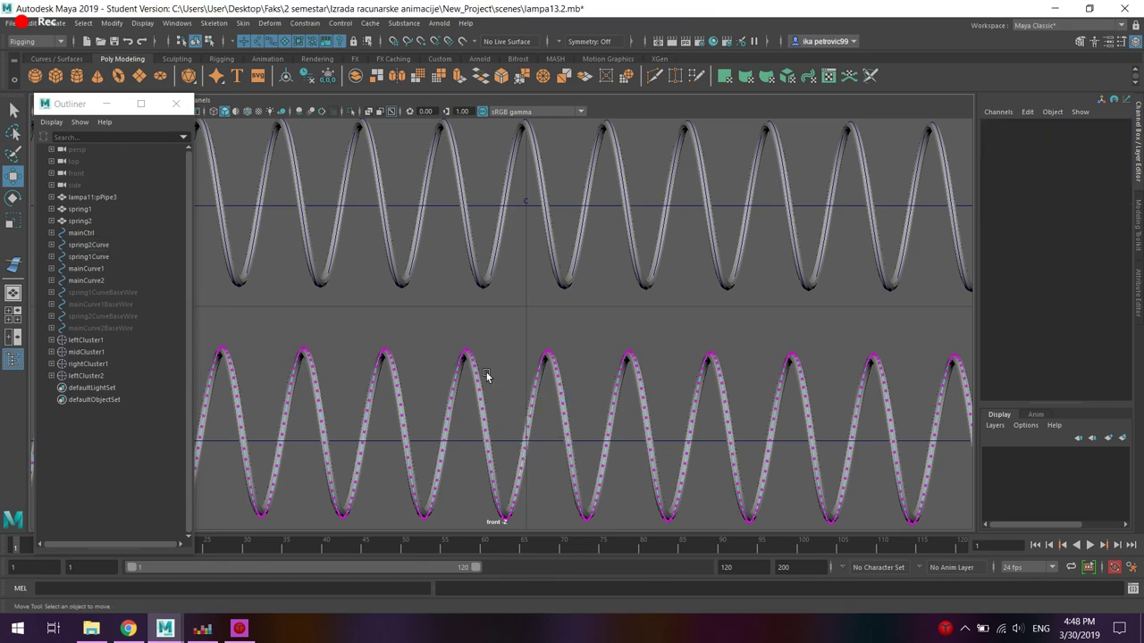
pyautogui.click(80, 281)
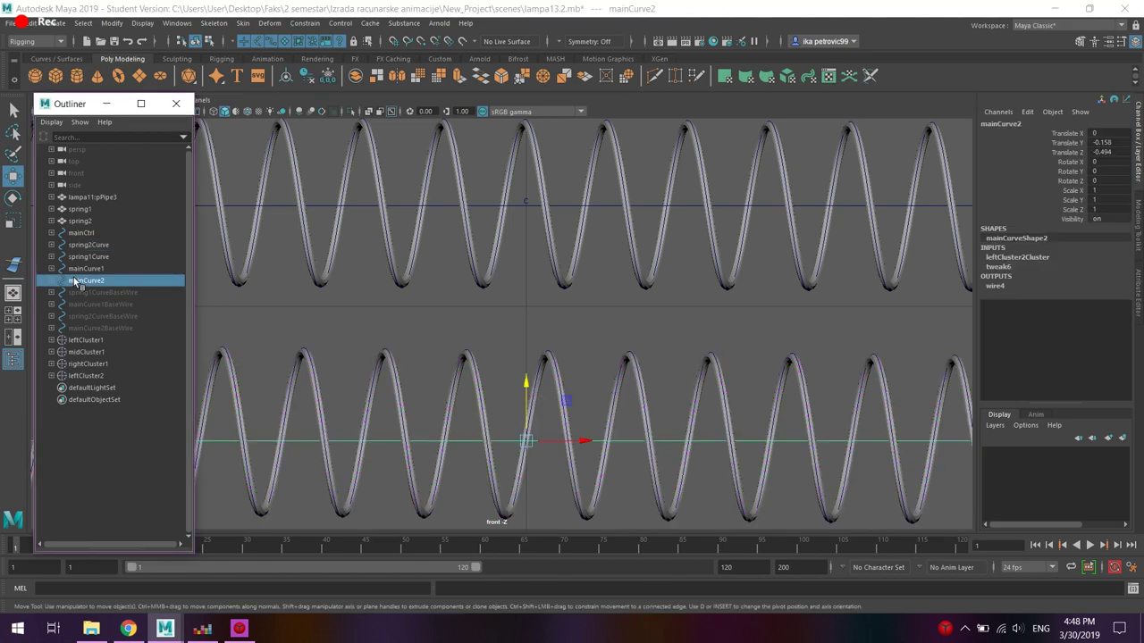
pyautogui.scroll(-5, 521, 319)
pyautogui.scroll(2, 528, 387)
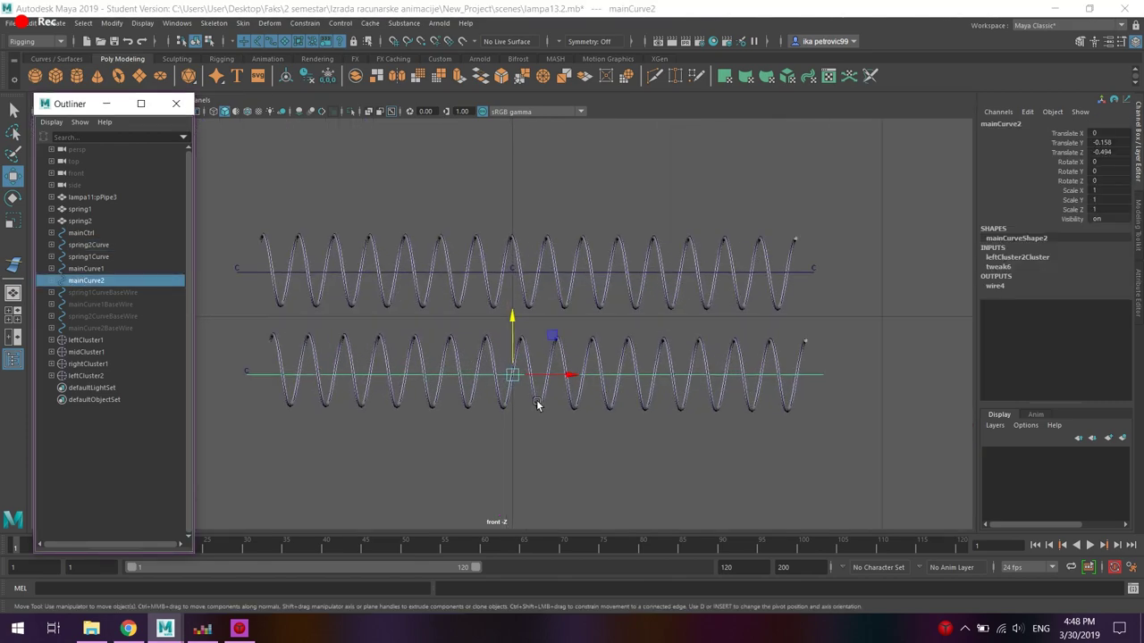
pyautogui.scroll(2, 537, 404)
pyautogui.moveTo(504, 353); pyautogui.dragTo(478, 369, button='right')
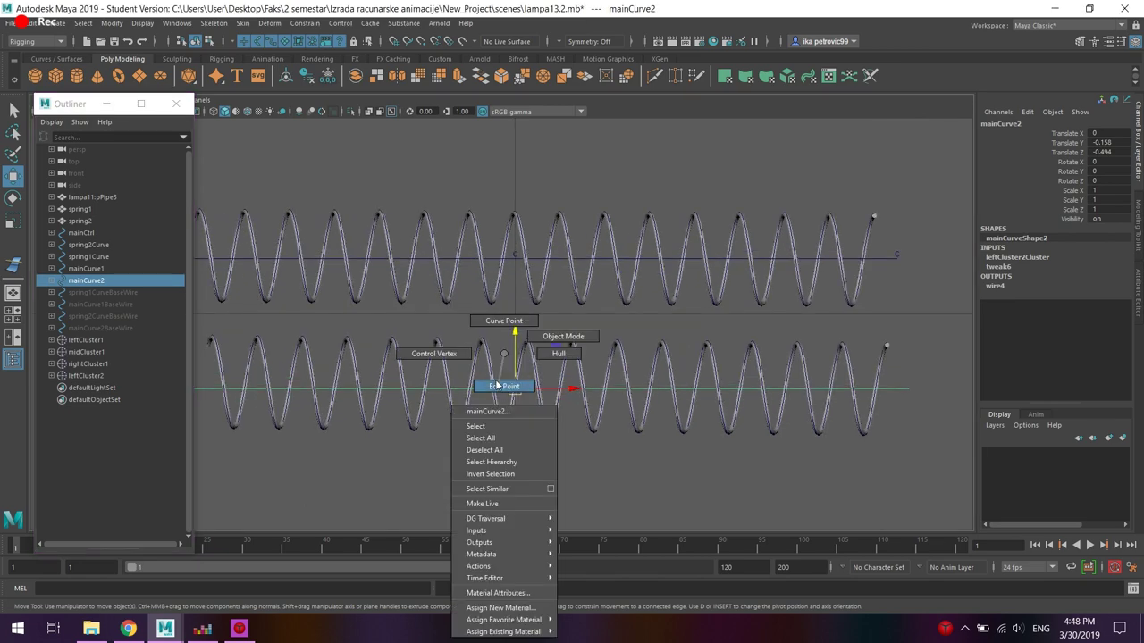
pyautogui.click(477, 369)
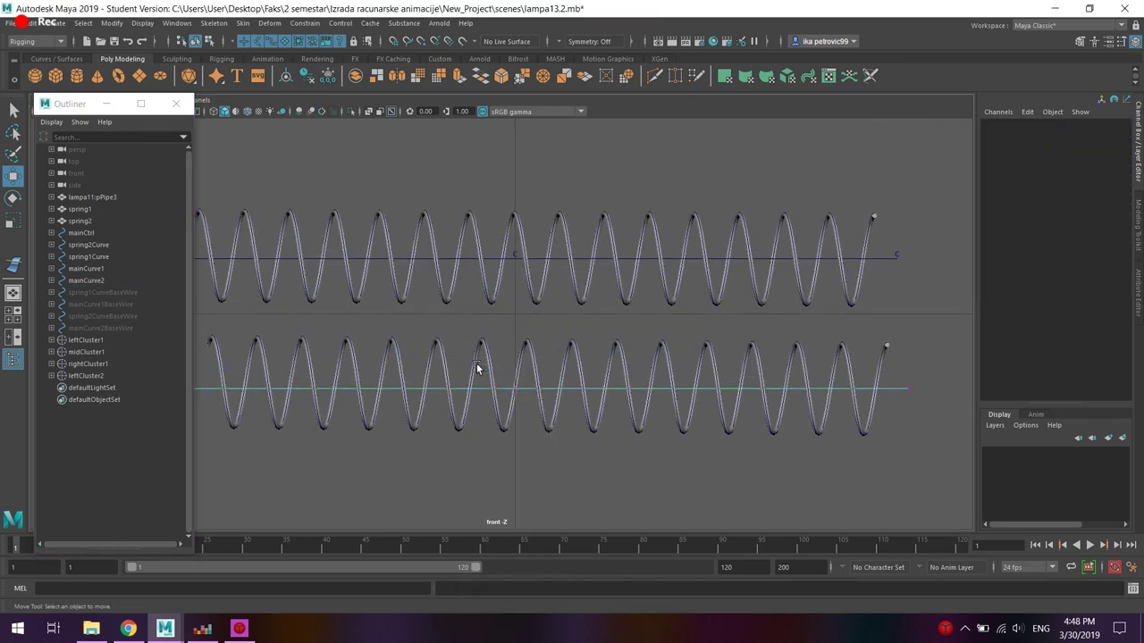
# - Cluster mainCurve2's middle control vertex and name it midCluster2
pyautogui.click(513, 390)
pyautogui.press('g')
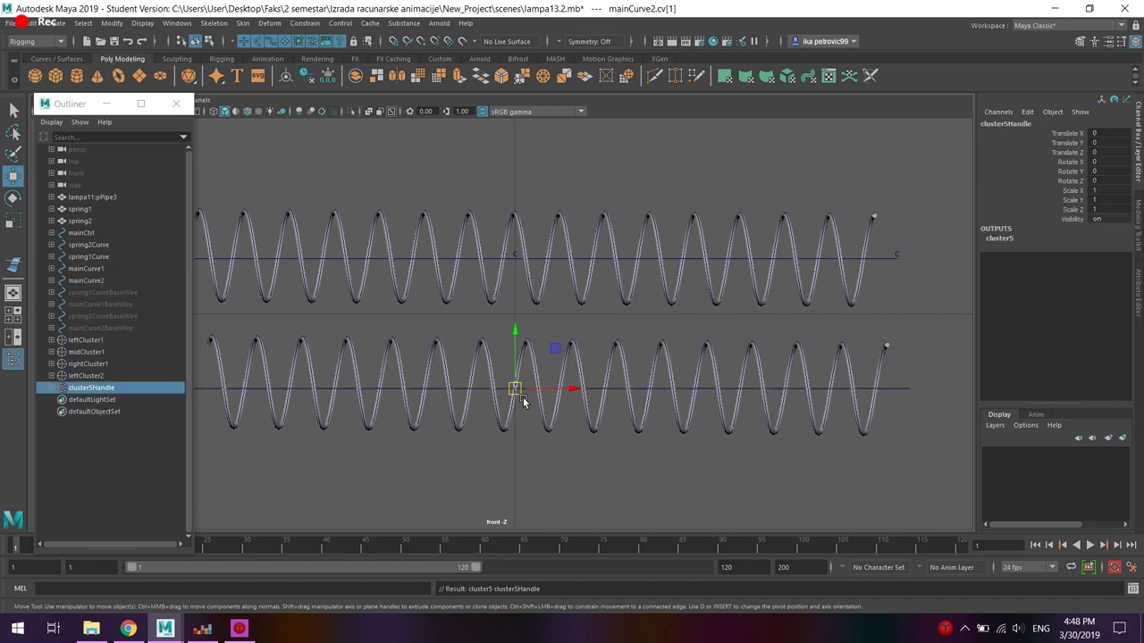
pyautogui.doubleClick(123, 388)
pyautogui.write('mi')
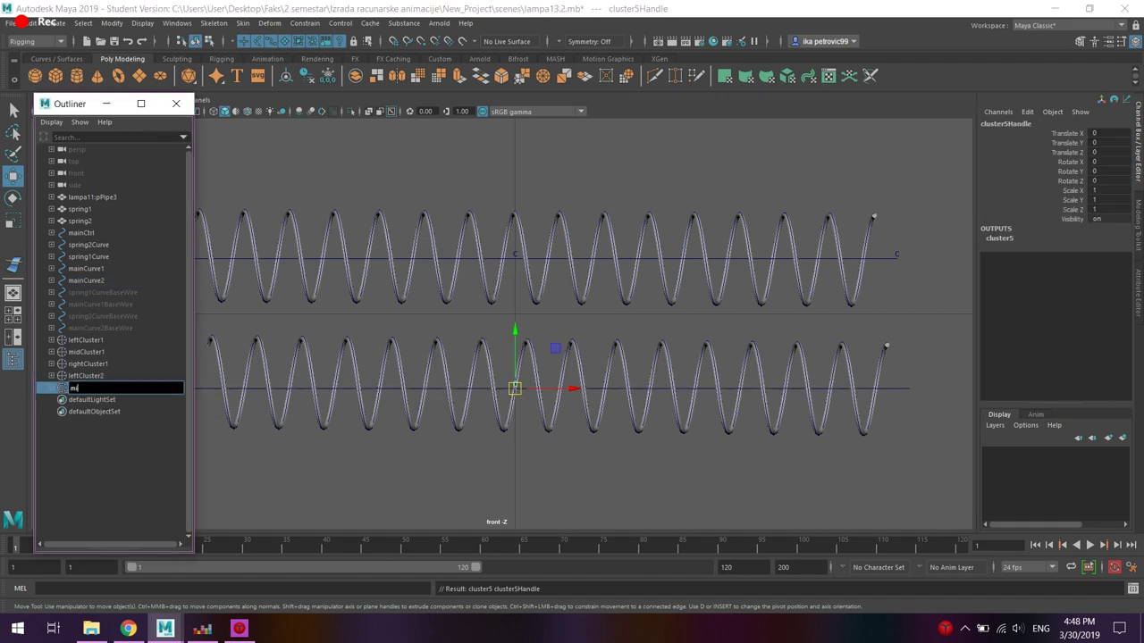
pyautogui.write('dClus')
pyautogui.write('ter2')
pyautogui.press('Return')
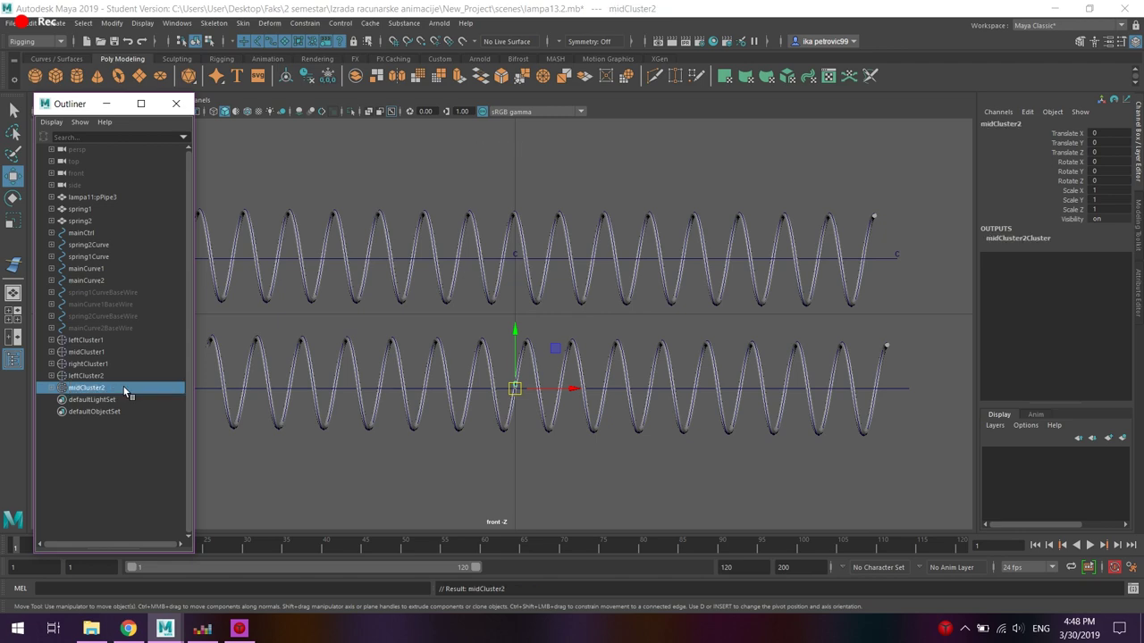
# - Cluster mainCurve2's end control vertex and name it rightCluster2
pyautogui.click(903, 389)
pyautogui.moveTo(904, 393); pyautogui.dragTo(849, 362, button='right')
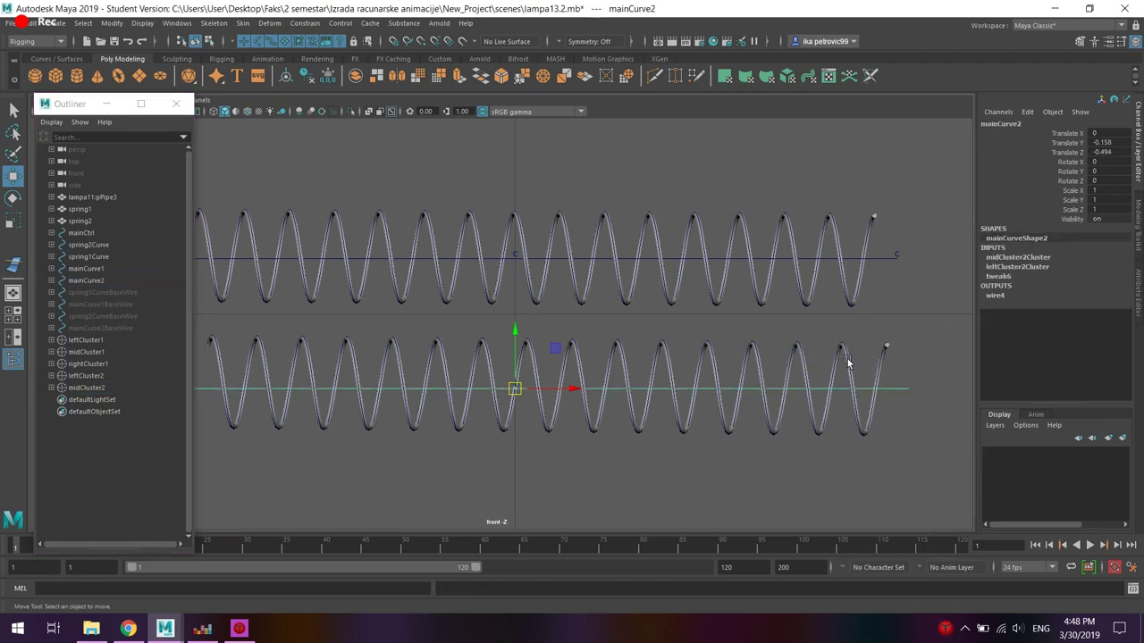
pyautogui.click(905, 389)
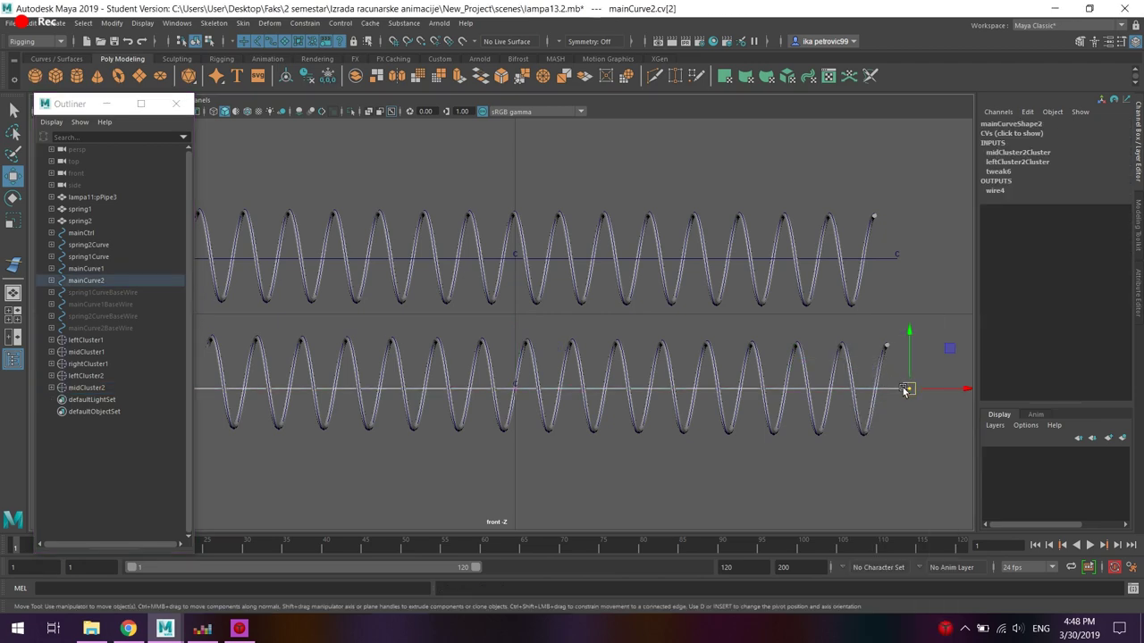
pyautogui.press('g')
pyautogui.doubleClick(106, 401)
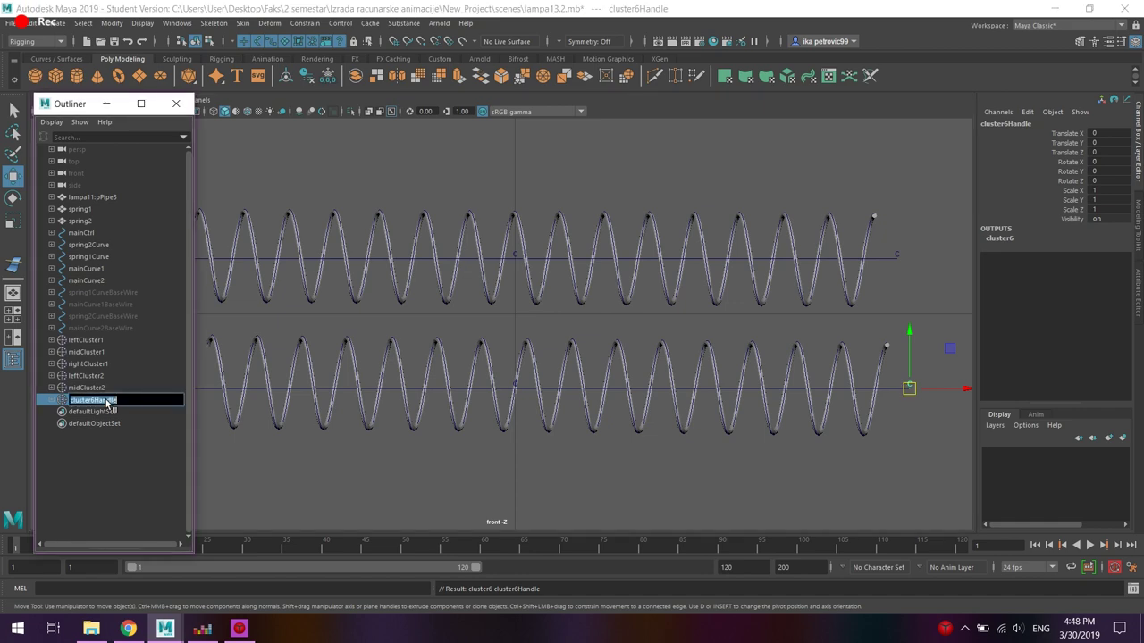
pyautogui.write('rig')
pyautogui.write('htClu')
pyautogui.write('ster2')
pyautogui.press('Return')
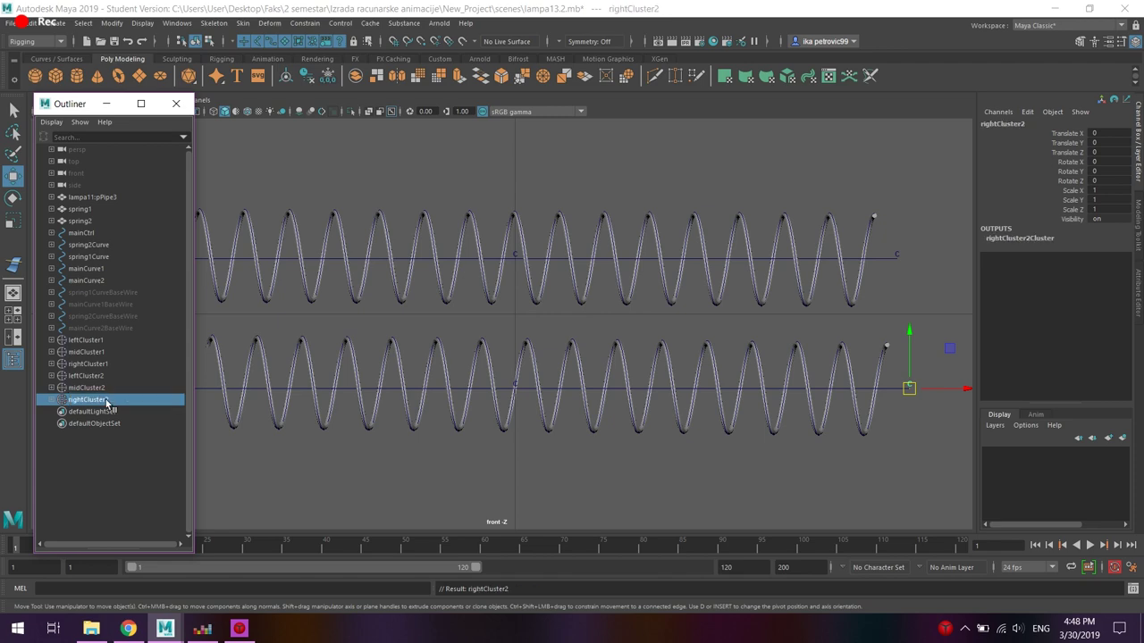
pyautogui.scroll(-3, 536, 443)
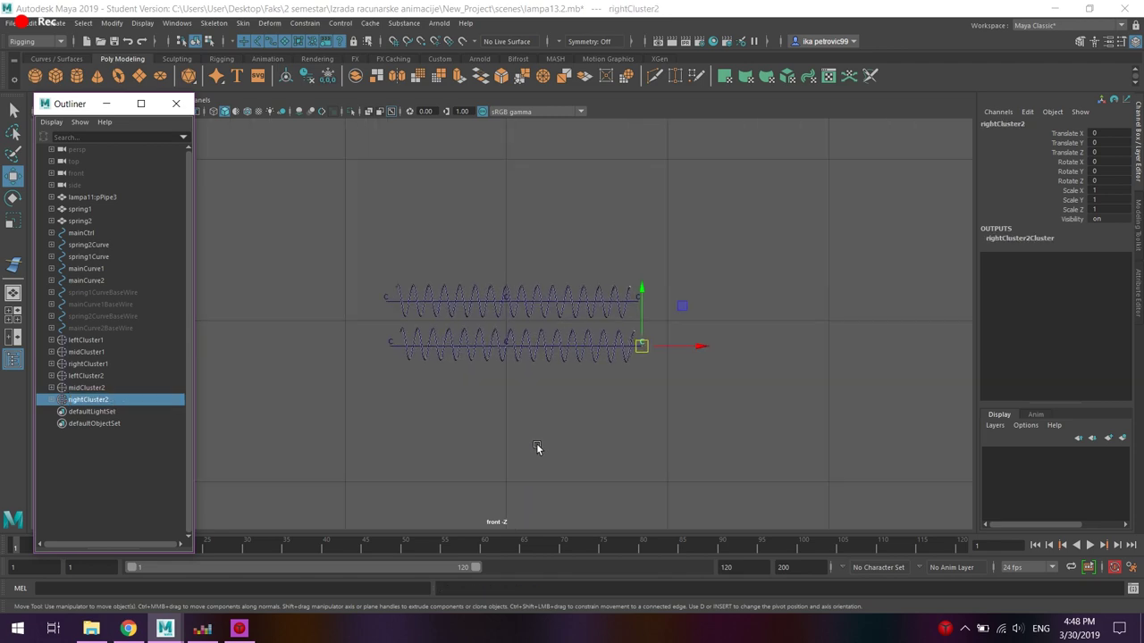
pyautogui.scroll(1, 536, 442)
pyautogui.scroll(2, 536, 441)
pyautogui.scroll(2, 537, 441)
pyautogui.scroll(1, 536, 441)
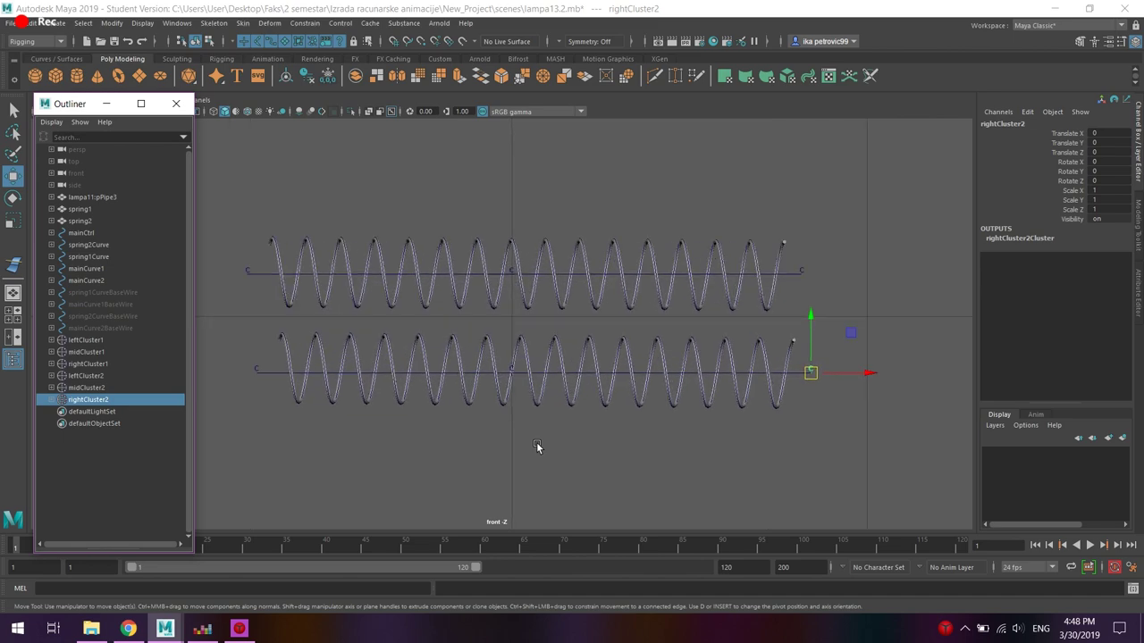
pyautogui.keyDown('alt'); pyautogui.moveTo(498, 414); pyautogui.dragTo(616, 418, button='middle'); pyautogui.keyUp('alt')
pyautogui.scroll(2, 616, 422)
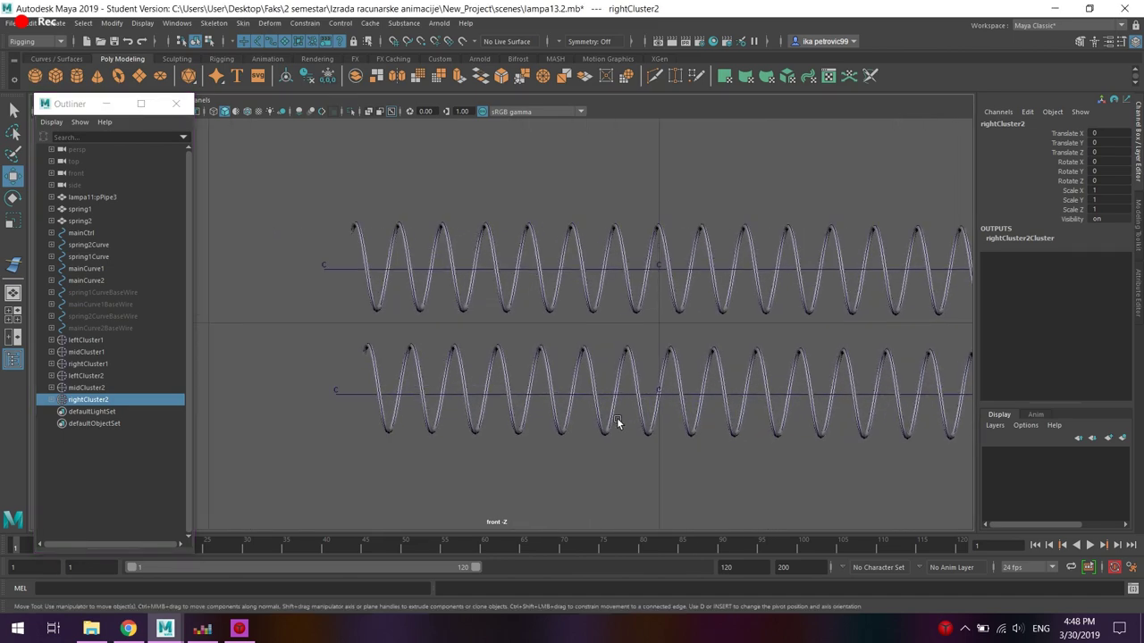
pyautogui.scroll(-1, 599, 442)
pyautogui.scroll(-5, 576, 442)
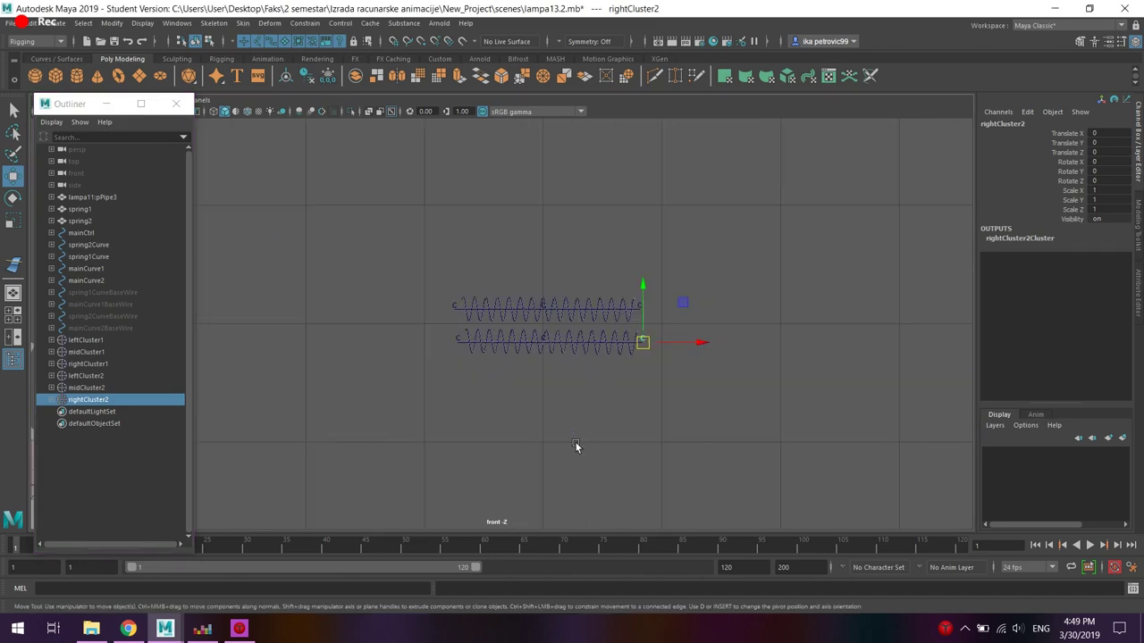
pyautogui.press('space')
pyautogui.press('space')
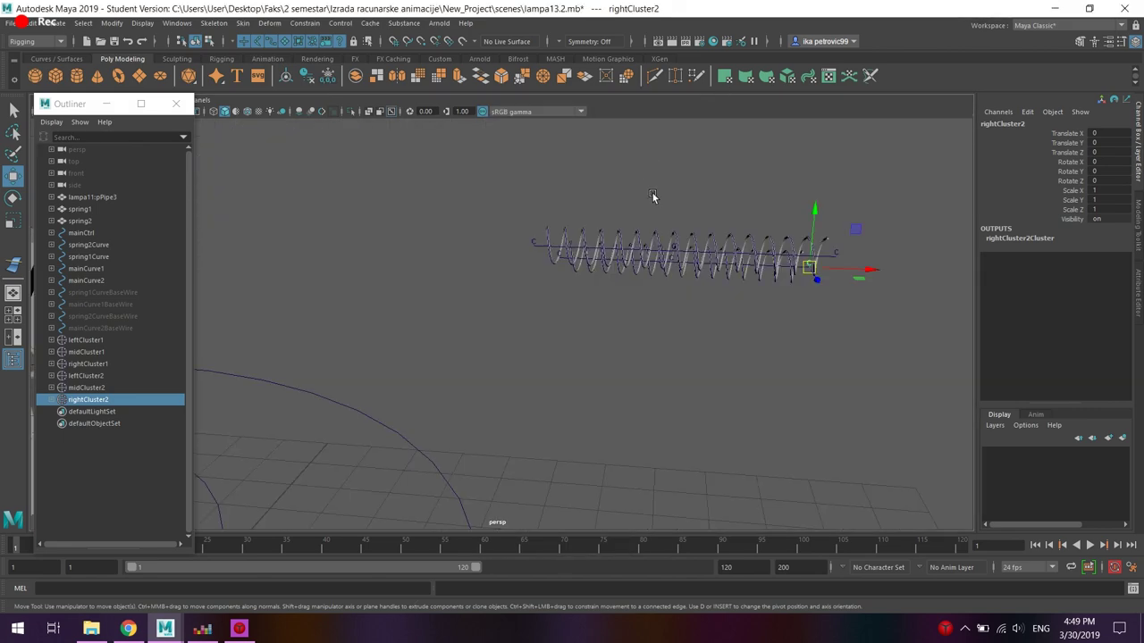
pyautogui.scroll(1, 670, 352)
pyautogui.moveTo(670, 352)
pyautogui.keyDown('alt'); pyautogui.mouseDown()
pyautogui.moveTo(788, 328)
pyautogui.moveTo(495, 378)
pyautogui.moveTo(519, 420)
pyautogui.mouseUp(); pyautogui.keyUp('alt')
pyautogui.moveTo(518, 241)
pyautogui.mouseDown()
pyautogui.moveTo(514, 189)
pyautogui.moveTo(490, 434)
pyautogui.moveTo(456, 394)
pyautogui.moveTo(482, 390)
pyautogui.moveTo(623, 251)
pyautogui.mouseUp()
pyautogui.hotkey('ctrl', 'z')
pyautogui.moveTo(764, 193); pyautogui.dragTo(791, 234)
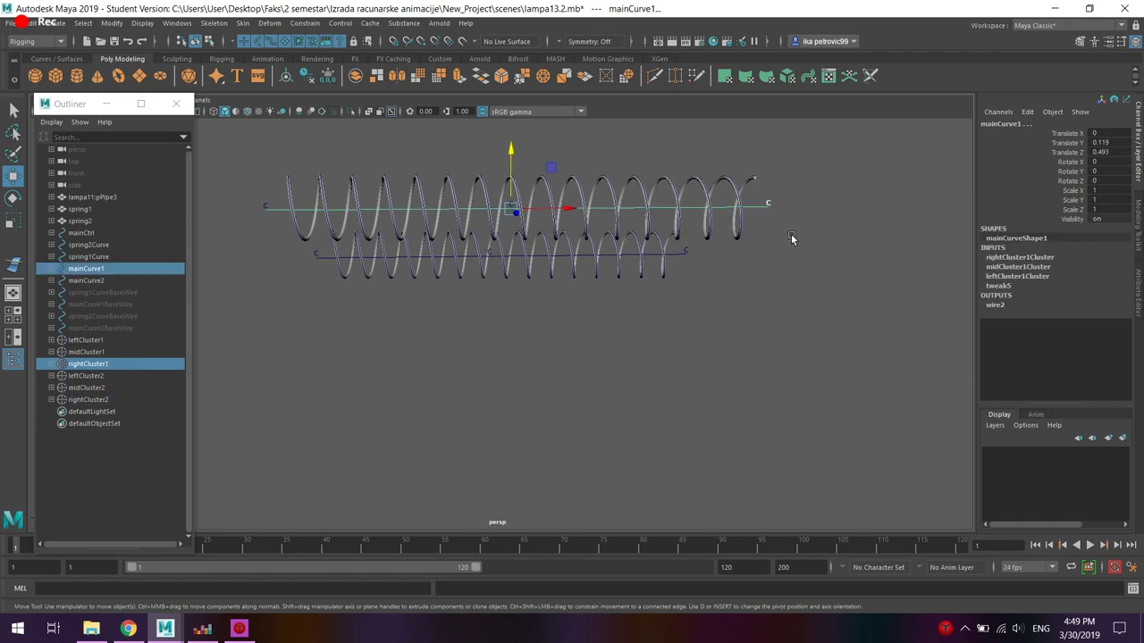
pyautogui.click(773, 204)
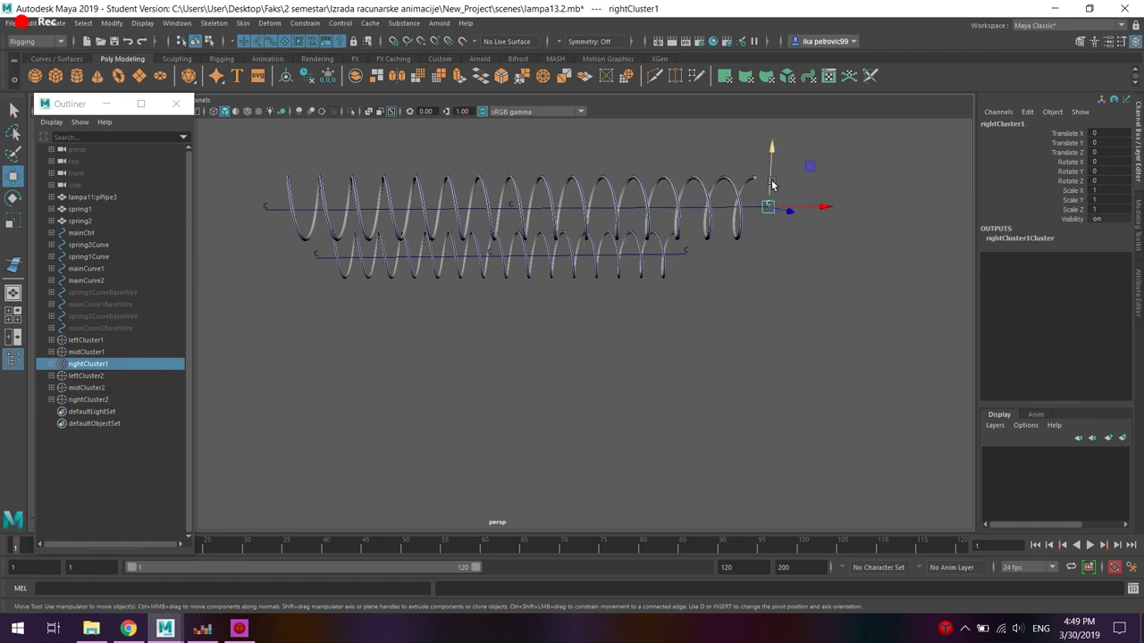
pyautogui.moveTo(773, 184)
pyautogui.mouseDown()
pyautogui.moveTo(764, 57)
pyautogui.moveTo(754, 414)
pyautogui.moveTo(741, 436)
pyautogui.mouseUp()
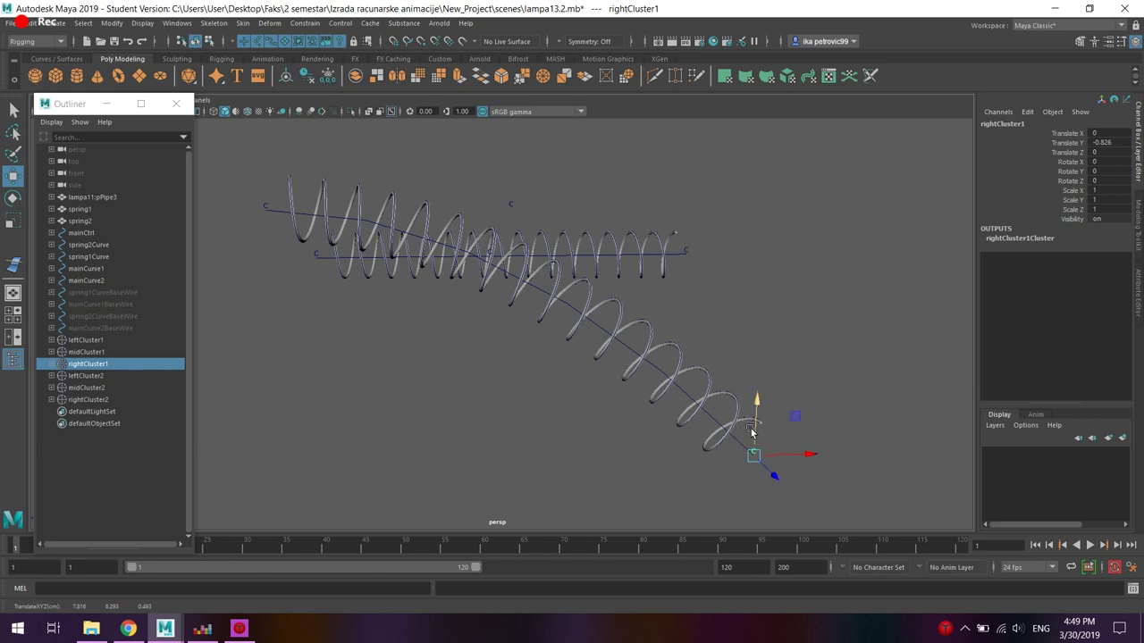
pyautogui.hotkey('ctrl', 'z')
pyautogui.moveTo(824, 207); pyautogui.dragTo(514, 278)
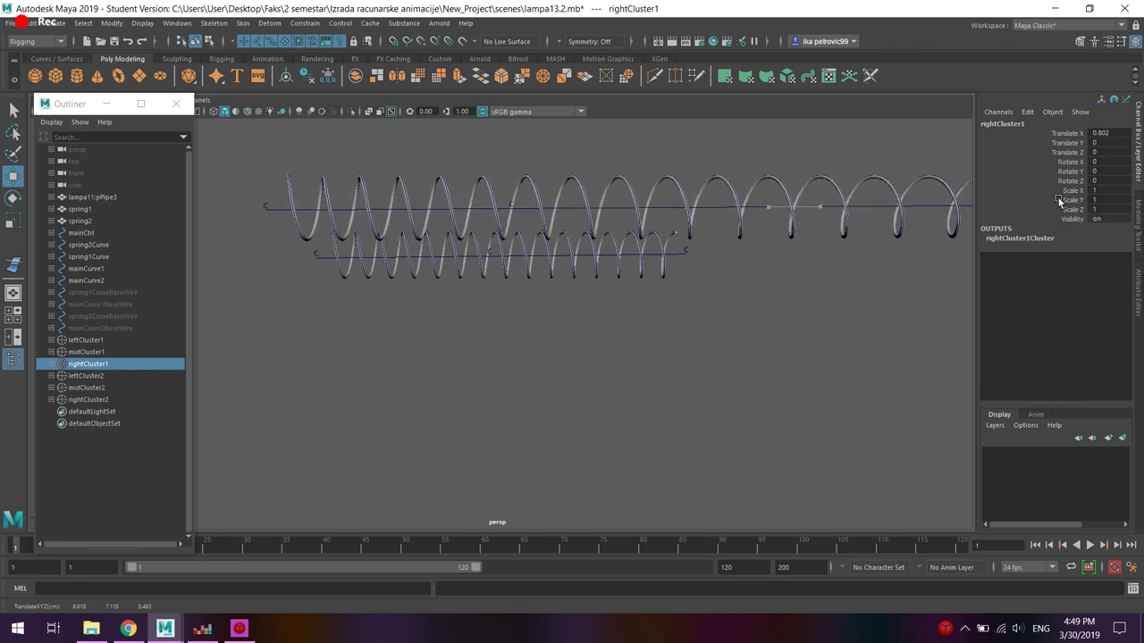
pyautogui.hotkey('ctrl', 'z')
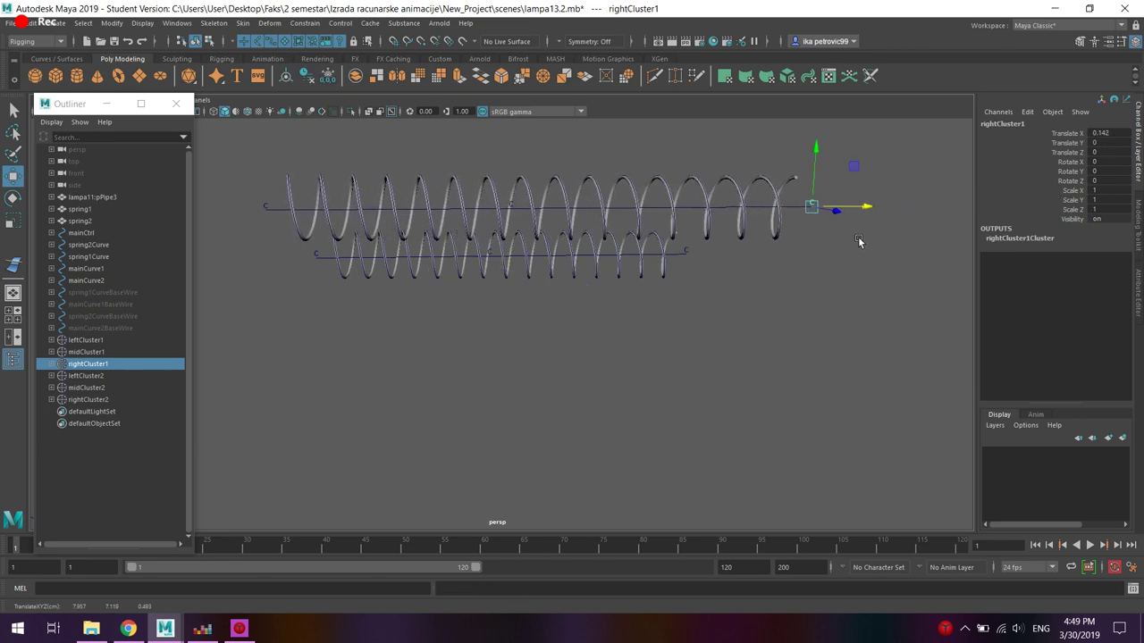
pyautogui.hotkey('ctrl', 'z')
pyautogui.keyDown('alt'); pyautogui.moveTo(855, 236); pyautogui.dragTo(599, 363); pyautogui.keyUp('alt')
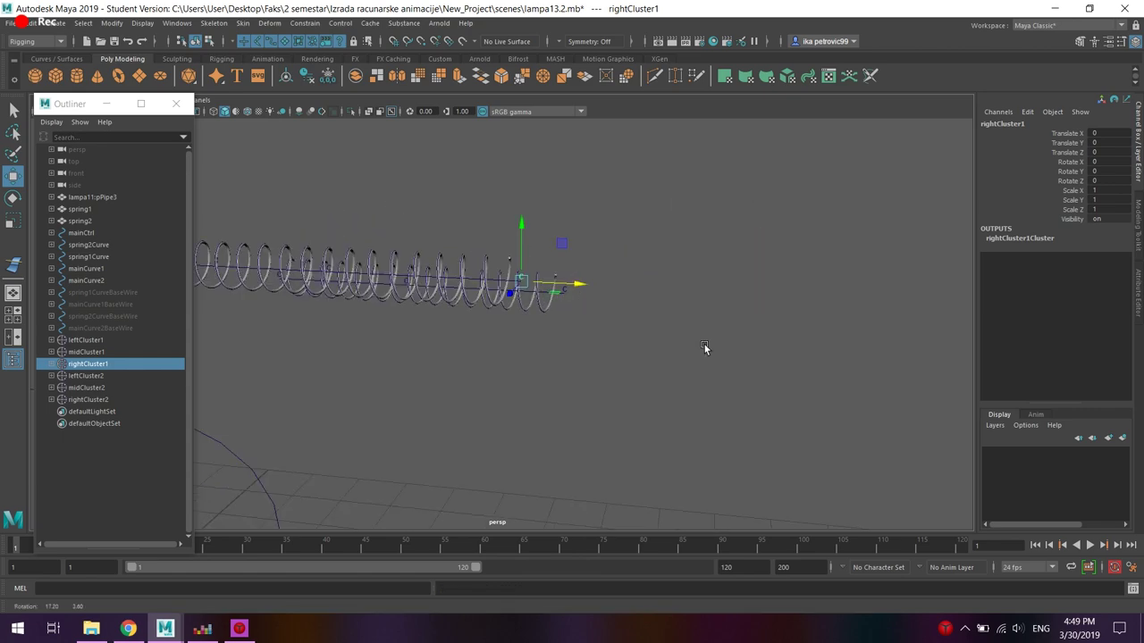
pyautogui.scroll(5, 599, 369)
pyautogui.scroll(3, 679, 365)
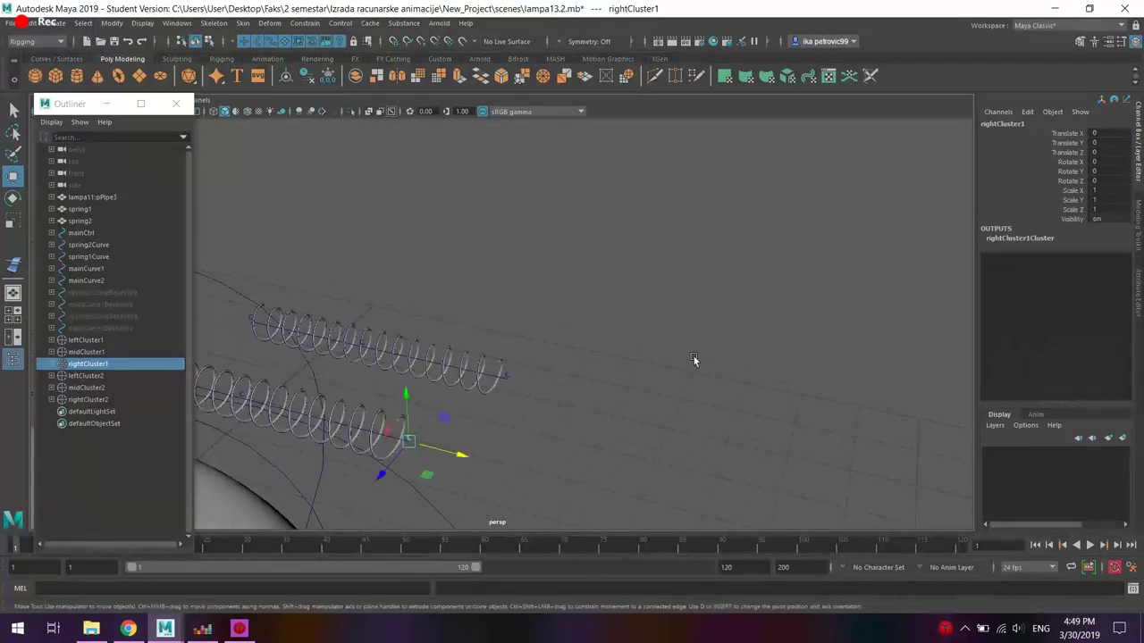
pyautogui.scroll(3, 613, 370)
pyautogui.scroll(-2, 782, 178)
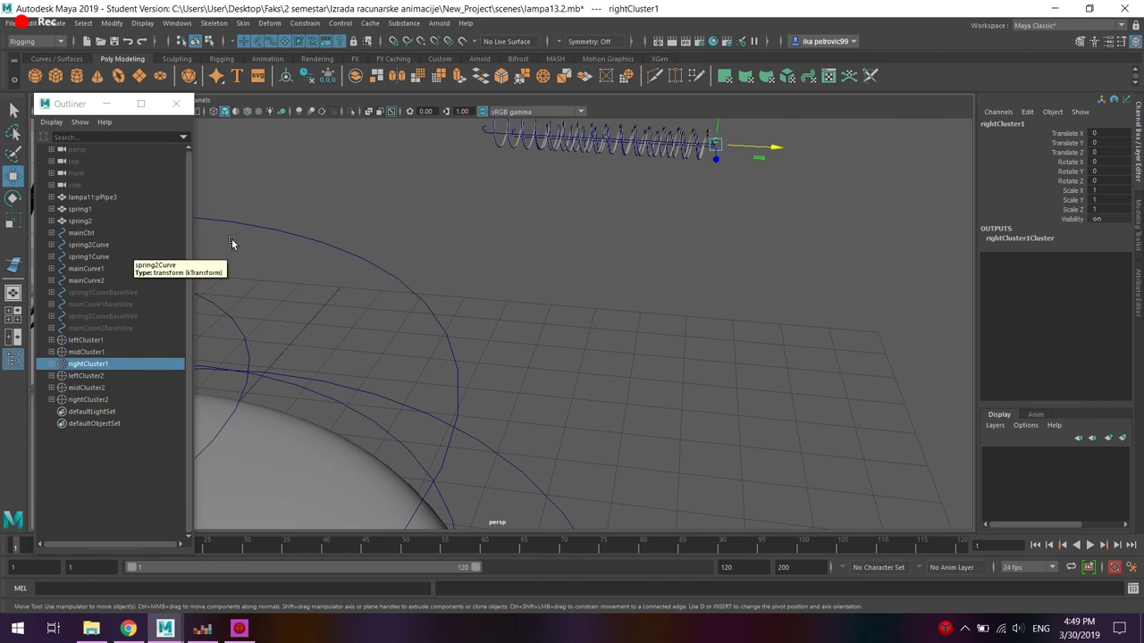
pyautogui.keyDown('alt'); pyautogui.moveTo(501, 244); pyautogui.dragTo(437, 322, button='middle'); pyautogui.keyUp('alt')
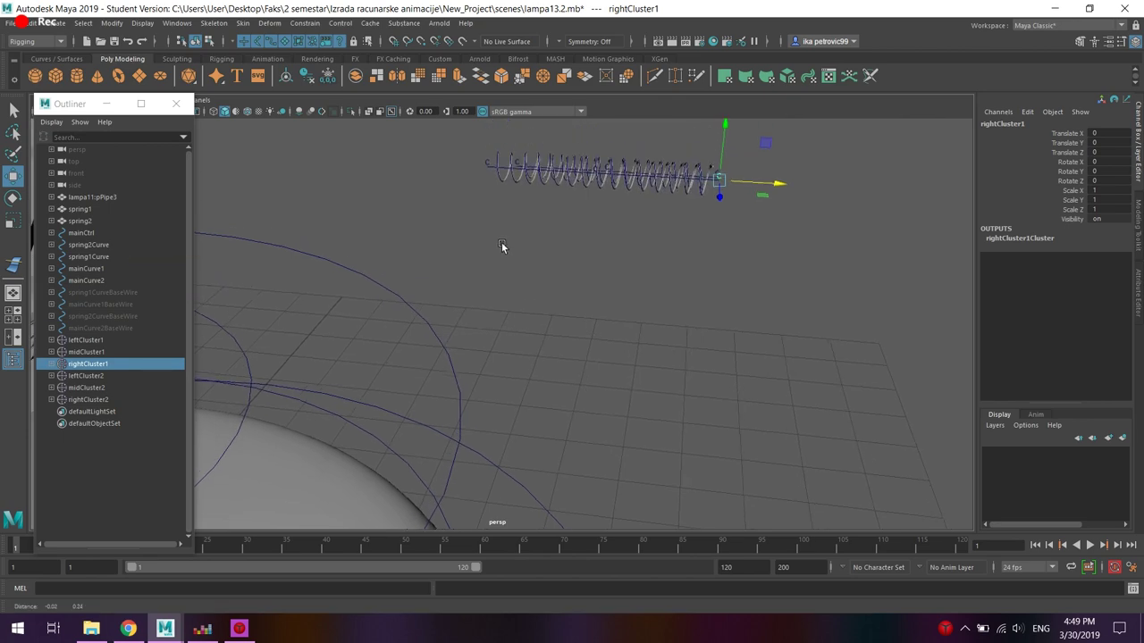
# - Create a NURBS circle and move it up beside the lamp
pyautogui.click(54, 59)
pyautogui.click(36, 75)
pyautogui.scroll(-2, 353, 324)
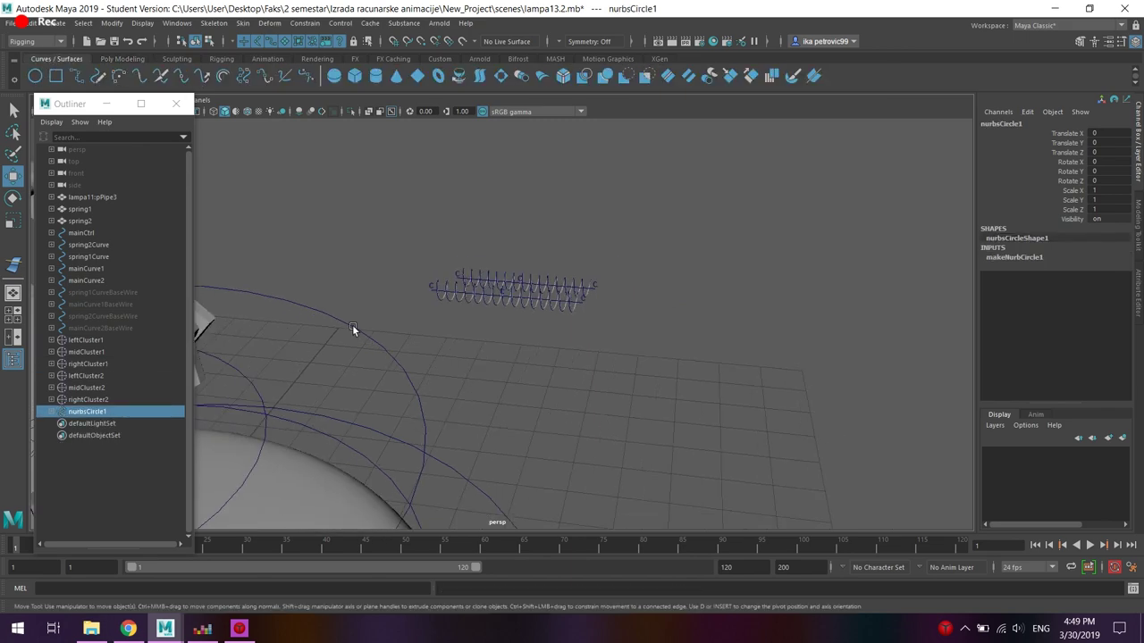
pyautogui.scroll(-4, 352, 325)
pyautogui.scroll(-2, 388, 390)
pyautogui.moveTo(401, 452); pyautogui.dragTo(636, 468)
pyautogui.moveTo(573, 418); pyautogui.dragTo(579, 285)
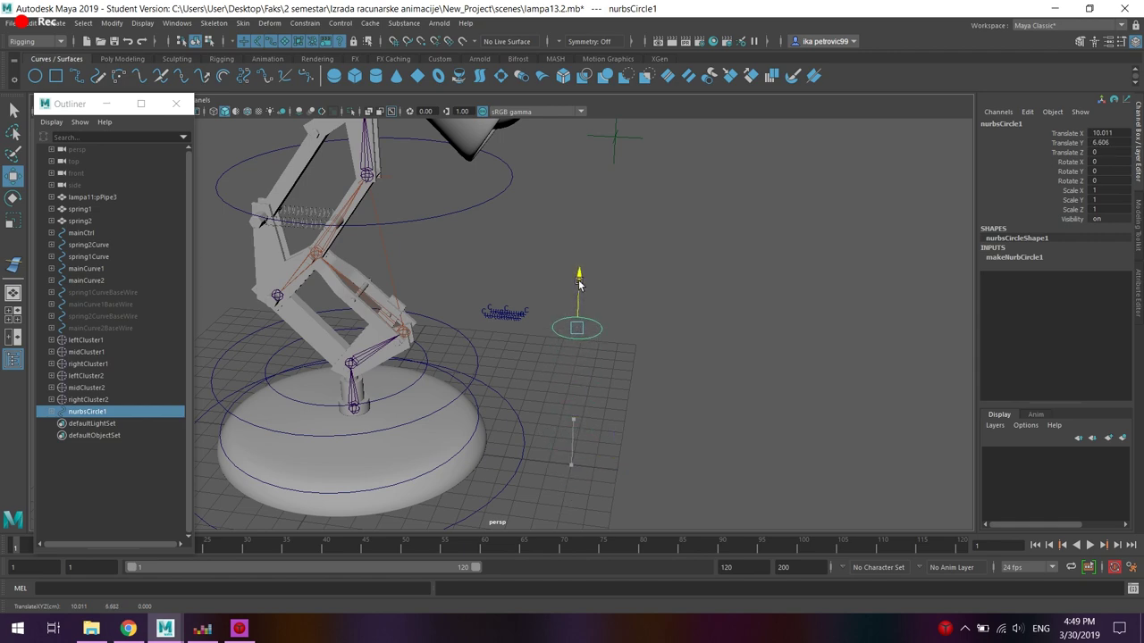
pyautogui.scroll(3, 608, 340)
pyautogui.scroll(3, 630, 351)
pyautogui.scroll(1, 636, 384)
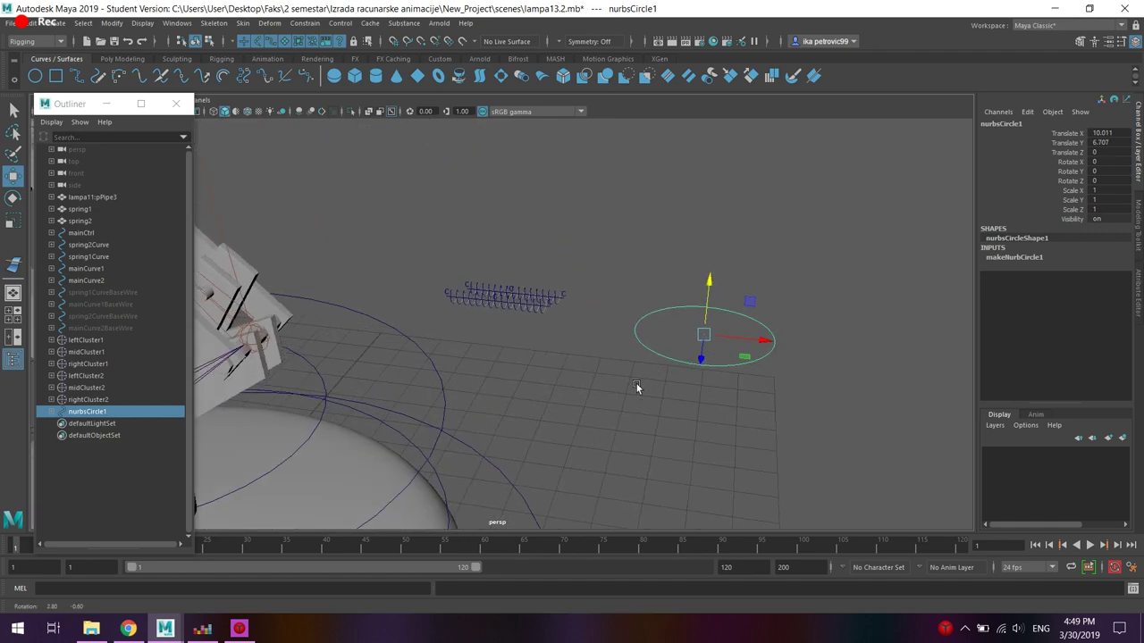
pyautogui.scroll(1, 636, 382)
# - Stand the circle upright with Rotate Z set to 90, then show the four-view layout
pyautogui.press('e')
pyautogui.moveTo(724, 290); pyautogui.dragTo(657, 290)
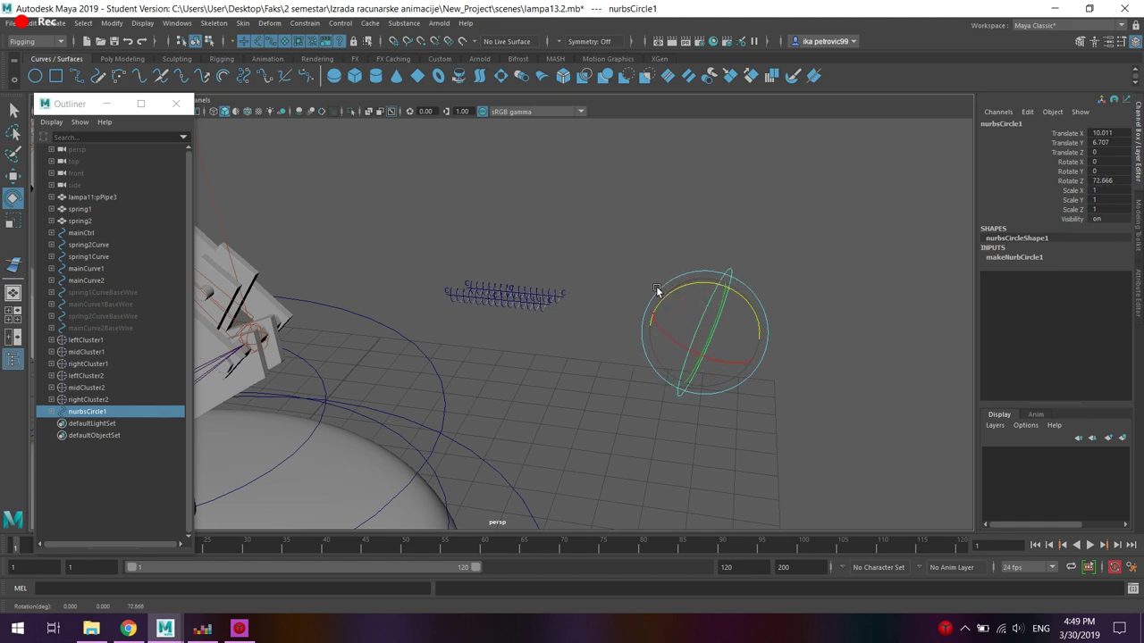
pyautogui.doubleClick(1119, 181)
pyautogui.write('90')
pyautogui.press('Return')
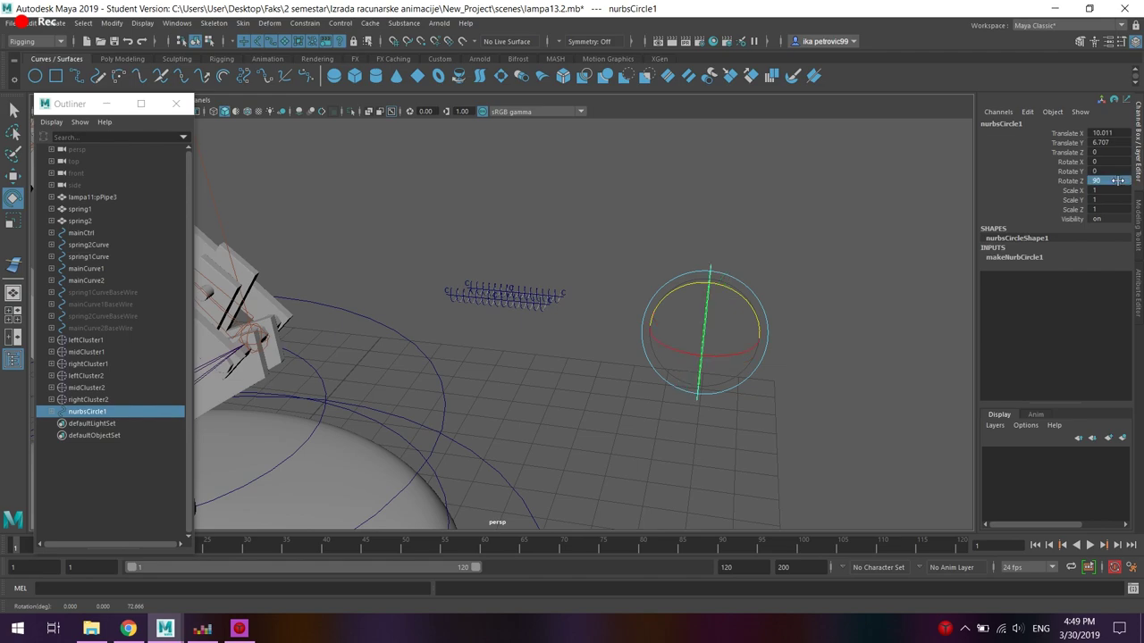
pyautogui.moveTo(634, 419)
pyautogui.keyDown('alt'); pyautogui.mouseDown()
pyautogui.moveTo(669, 391)
pyautogui.moveTo(647, 392)
pyautogui.mouseUp(); pyautogui.keyUp('alt')
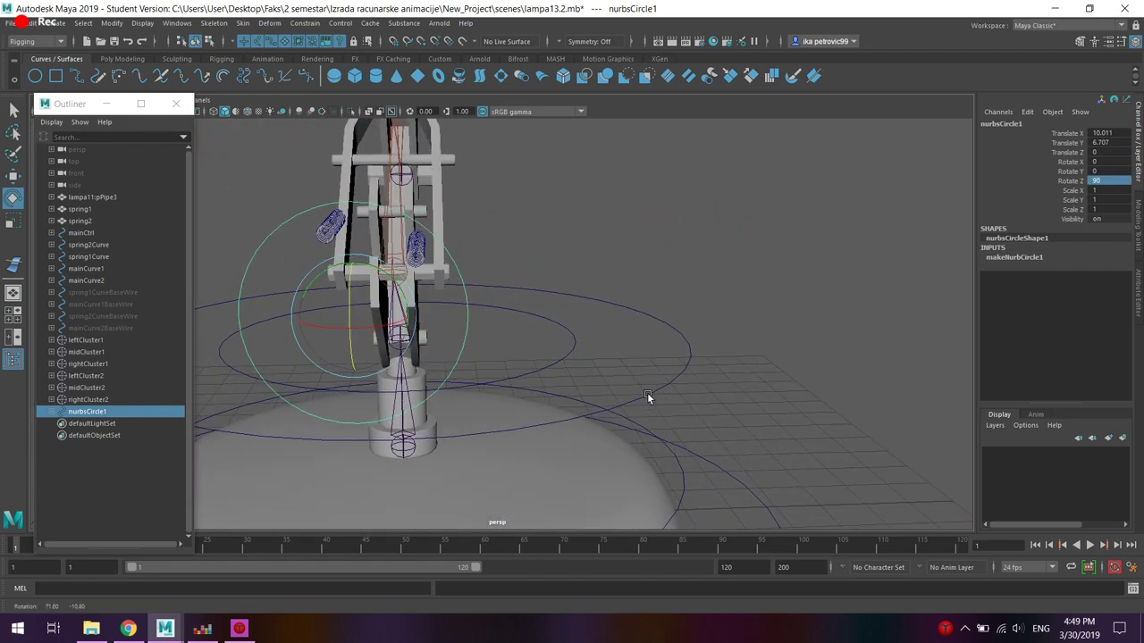
pyautogui.keyDown('alt'); pyautogui.moveTo(647, 392); pyautogui.dragTo(480, 362, button='right'); pyautogui.keyUp('alt')
pyautogui.press('space')
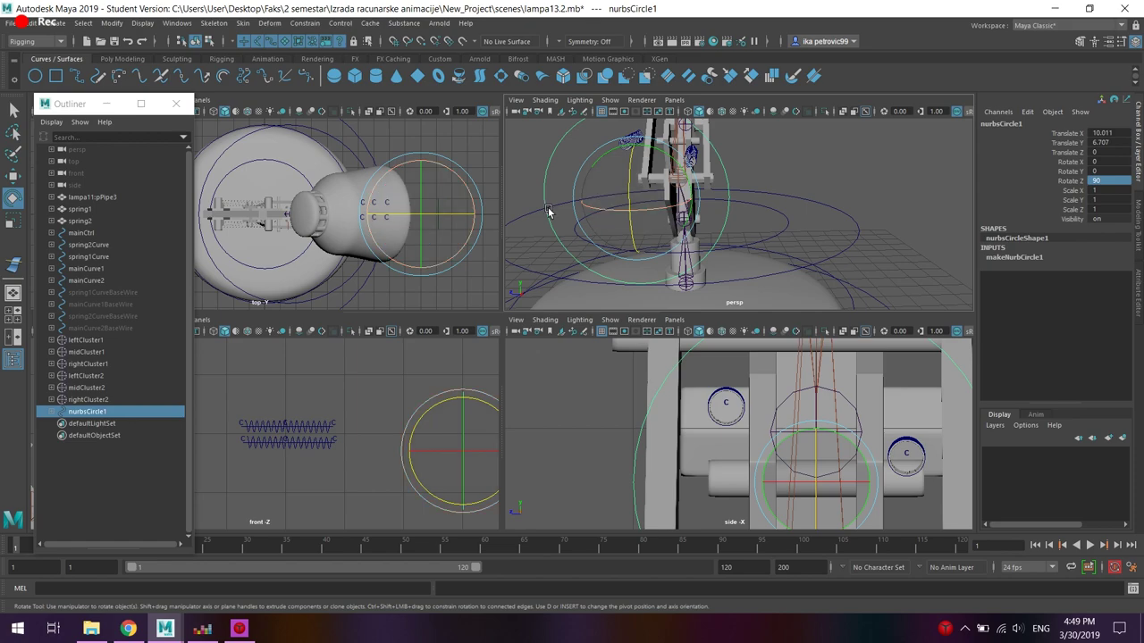
# - In the side view, set the circle's Z to 0.493 and scale it down to 0.24
pyautogui.press('space')
pyautogui.press('w')
pyautogui.scroll(1, 659, 396)
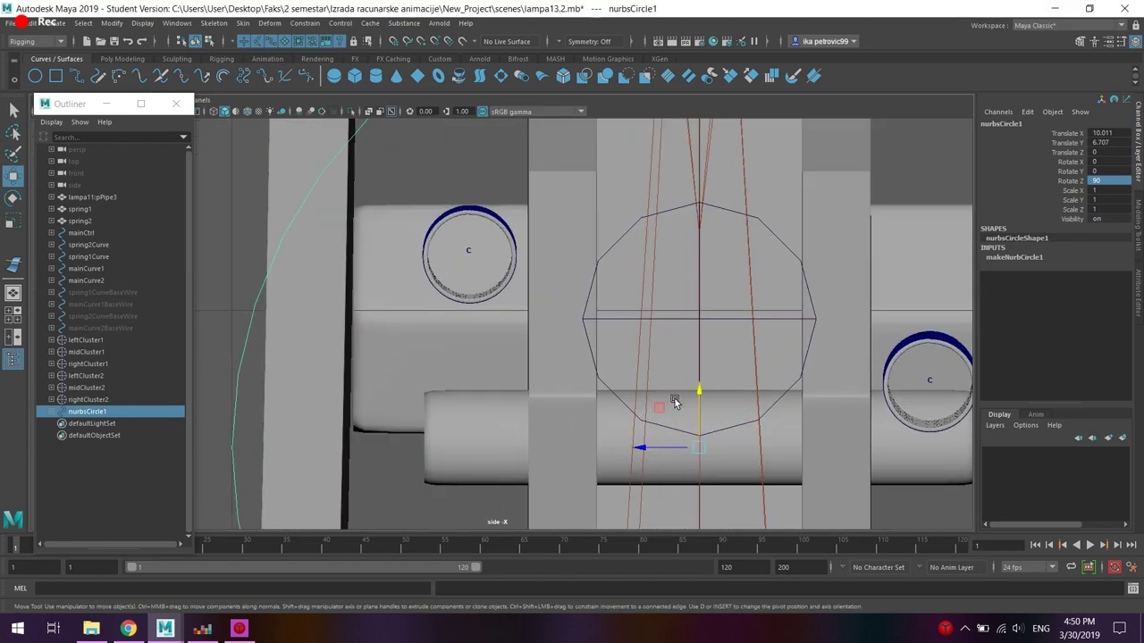
pyautogui.moveTo(637, 447); pyautogui.dragTo(444, 447)
pyautogui.moveTo(413, 370); pyautogui.dragTo(456, 201)
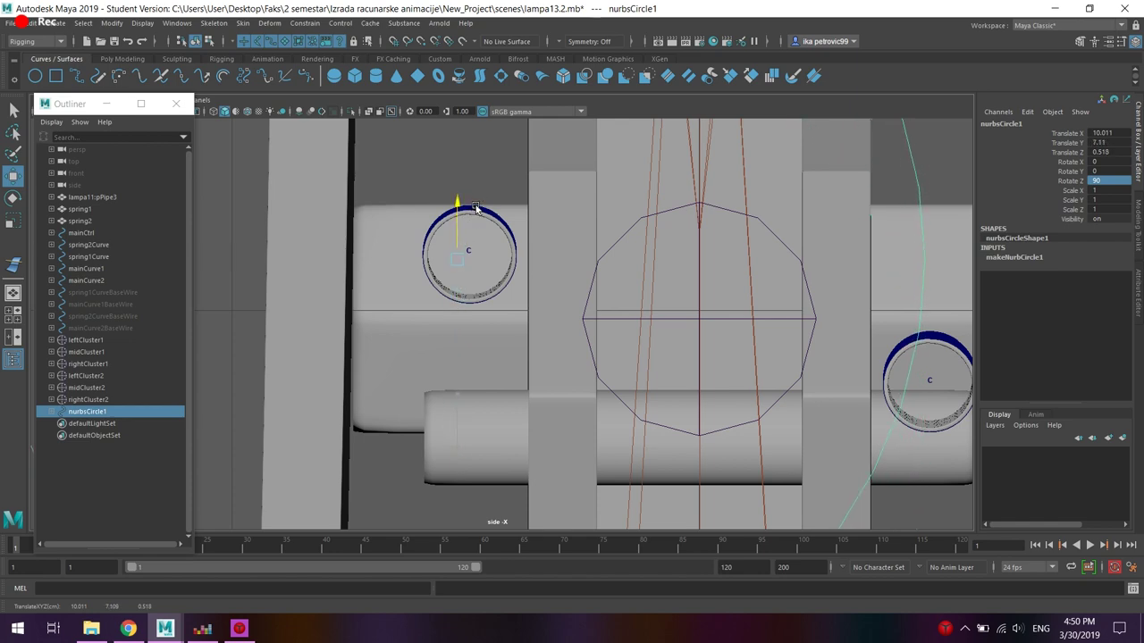
pyautogui.moveTo(420, 256); pyautogui.dragTo(433, 260)
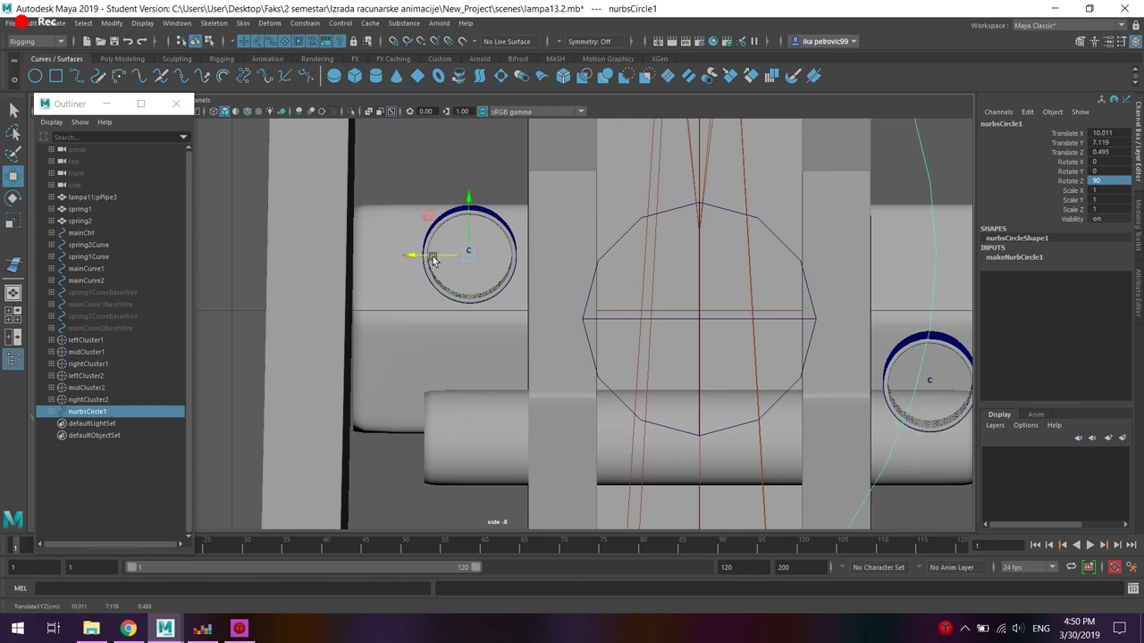
pyautogui.scroll(-5, 433, 260)
pyautogui.scroll(-3, 432, 259)
pyautogui.press('e')
pyautogui.press('r')
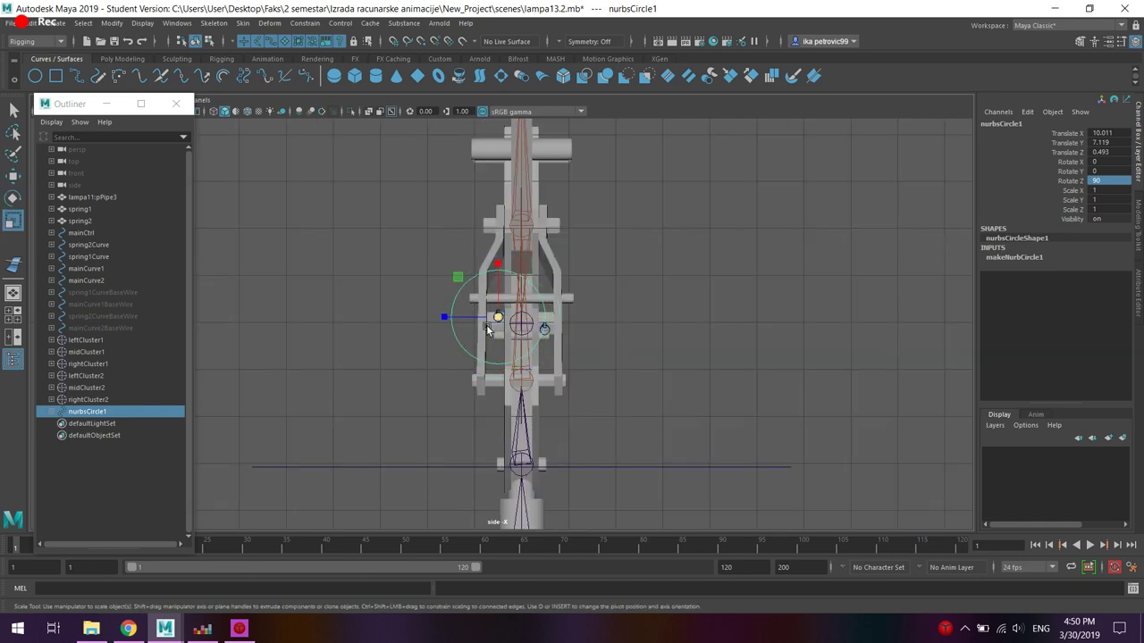
pyautogui.moveTo(497, 319); pyautogui.dragTo(447, 249)
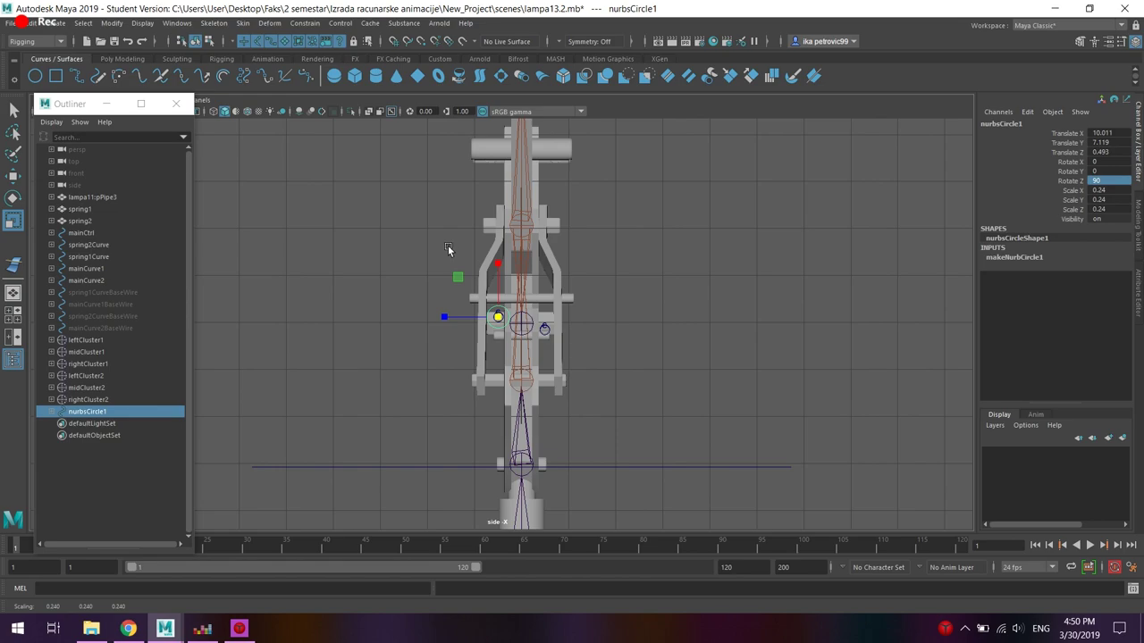
# - Move the circle along X onto the spring's end, at Translate X 7.873
pyautogui.press('space')
pyautogui.press('space')
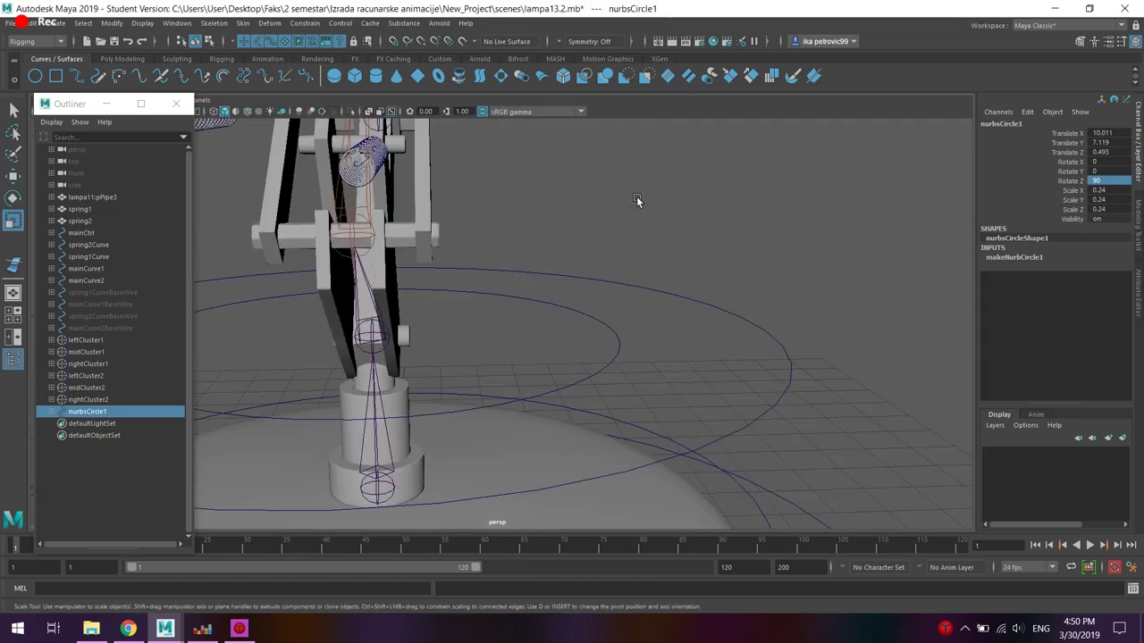
pyautogui.moveTo(637, 195)
pyautogui.keyDown('alt'); pyautogui.mouseDown()
pyautogui.moveTo(445, 324)
pyautogui.moveTo(726, 446)
pyautogui.moveTo(693, 432)
pyautogui.moveTo(744, 433)
pyautogui.mouseUp(); pyautogui.keyUp('alt')
pyautogui.scroll(-2, 747, 430)
pyautogui.scroll(-2, 748, 420)
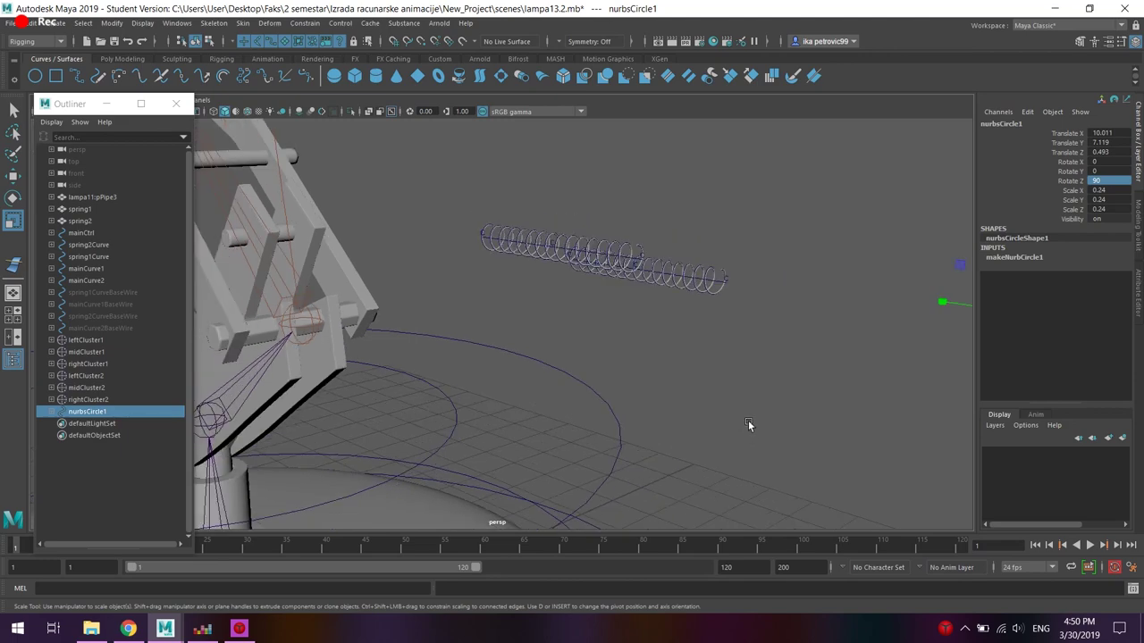
pyautogui.scroll(-2, 748, 420)
pyautogui.press('w')
pyautogui.moveTo(951, 320)
pyautogui.mouseDown()
pyautogui.moveTo(656, 286)
pyautogui.moveTo(731, 357)
pyautogui.mouseUp()
pyautogui.moveTo(730, 357)
pyautogui.keyDown('alt'); pyautogui.mouseDown(button='middle')
pyautogui.moveTo(734, 347)
pyautogui.moveTo(445, 386)
pyautogui.mouseUp(button='middle'); pyautogui.keyUp('alt')
pyautogui.scroll(3, 735, 347)
pyautogui.scroll(5, 734, 348)
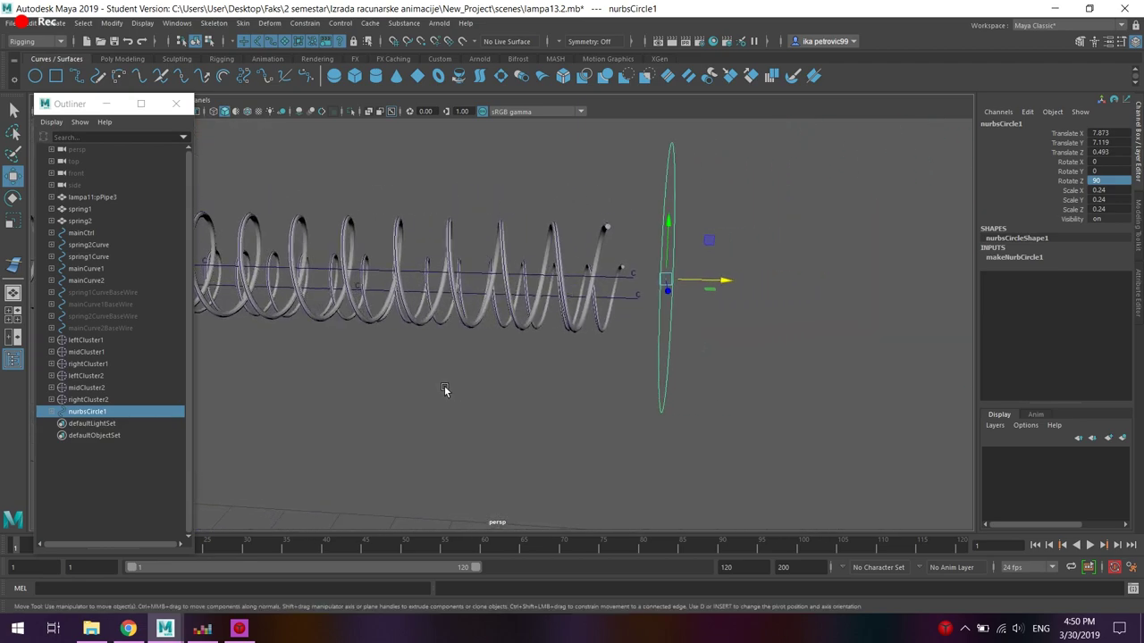
# - Nudge nurbsCircle1 along X to 7.816 so it sits against the top spring's end
pyautogui.keyDown('alt'); pyautogui.moveTo(444, 386); pyautogui.dragTo(665, 379); pyautogui.keyUp('alt')
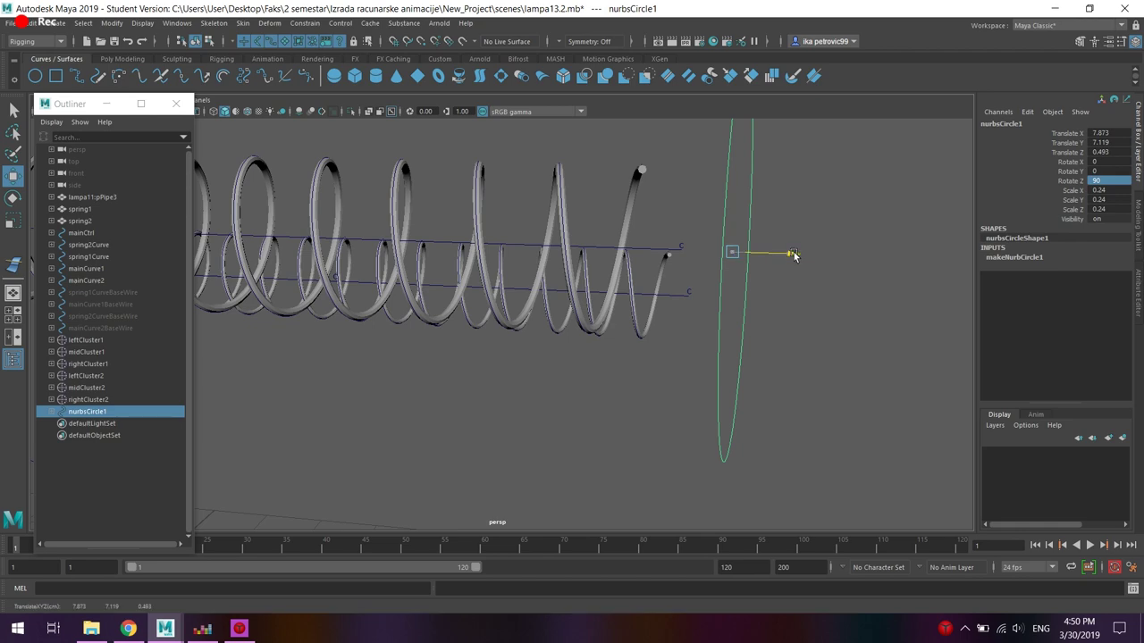
pyautogui.moveTo(792, 255); pyautogui.dragTo(742, 251)
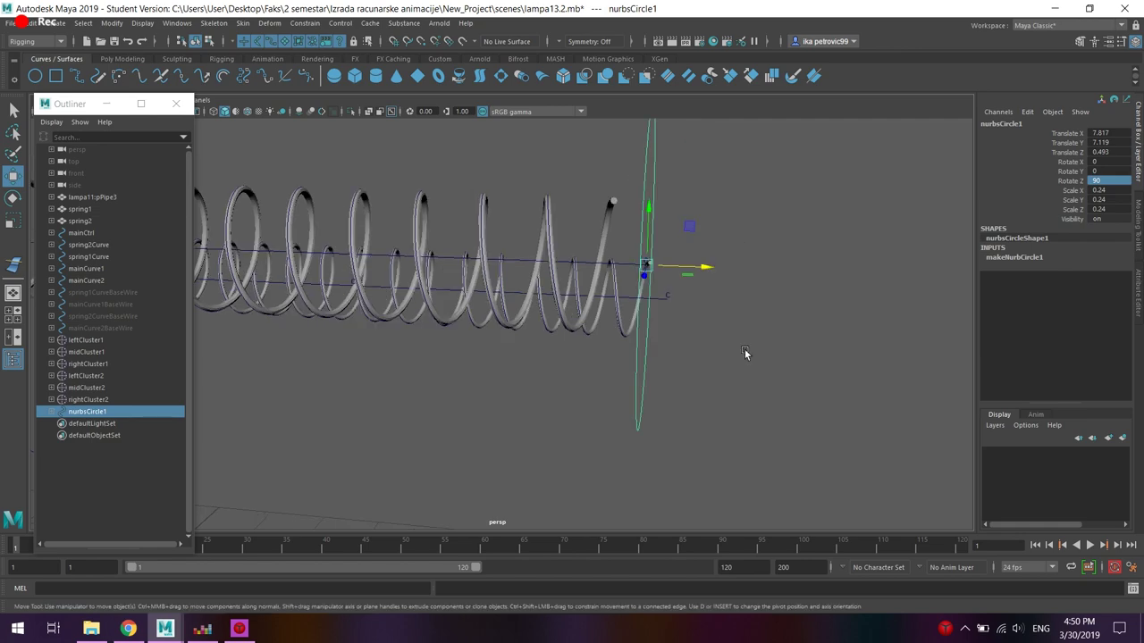
pyautogui.keyDown('alt'); pyautogui.moveTo(745, 353); pyautogui.dragTo(724, 356); pyautogui.keyUp('alt')
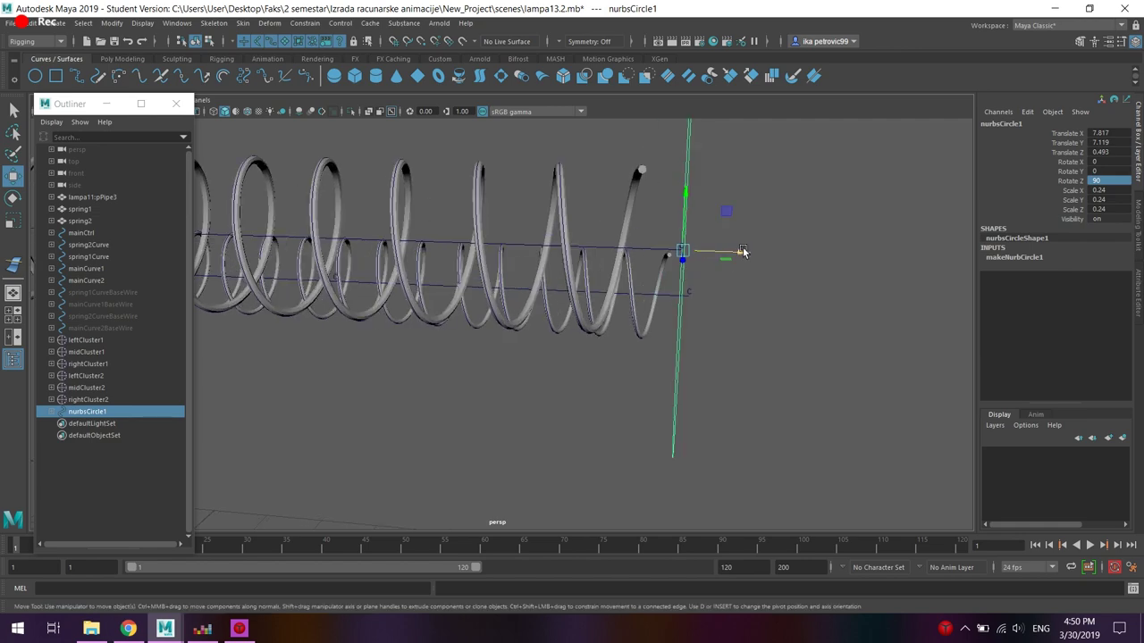
pyautogui.moveTo(743, 252)
pyautogui.mouseDown()
pyautogui.moveTo(766, 256)
pyautogui.moveTo(702, 250)
pyautogui.moveTo(664, 388)
pyautogui.moveTo(653, 368)
pyautogui.moveTo(725, 408)
pyautogui.mouseUp()
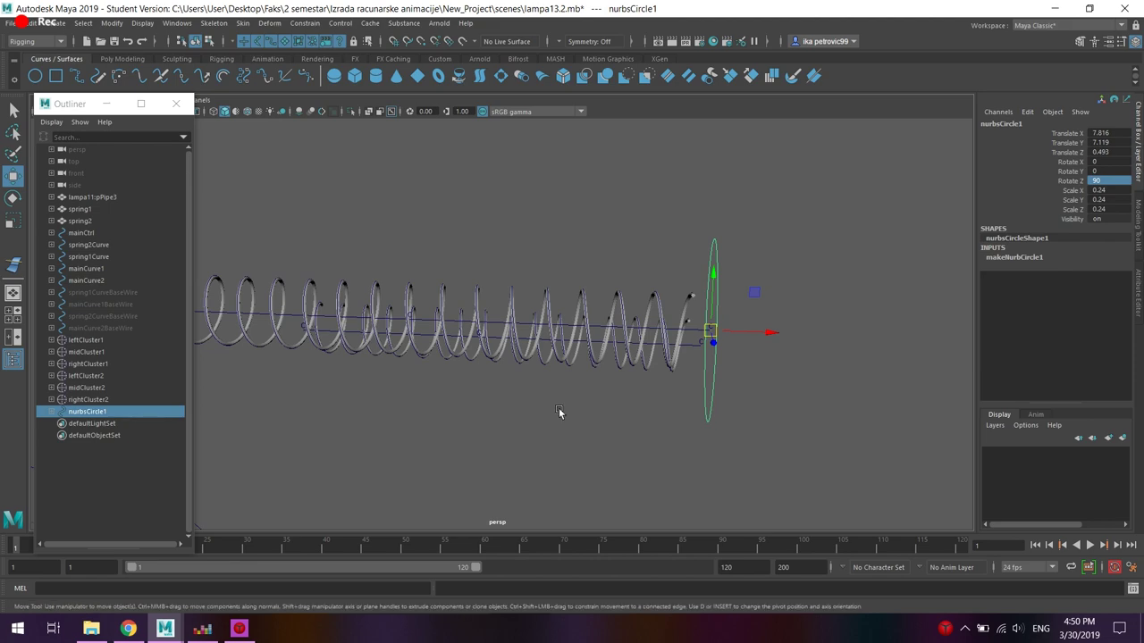
pyautogui.click(711, 329)
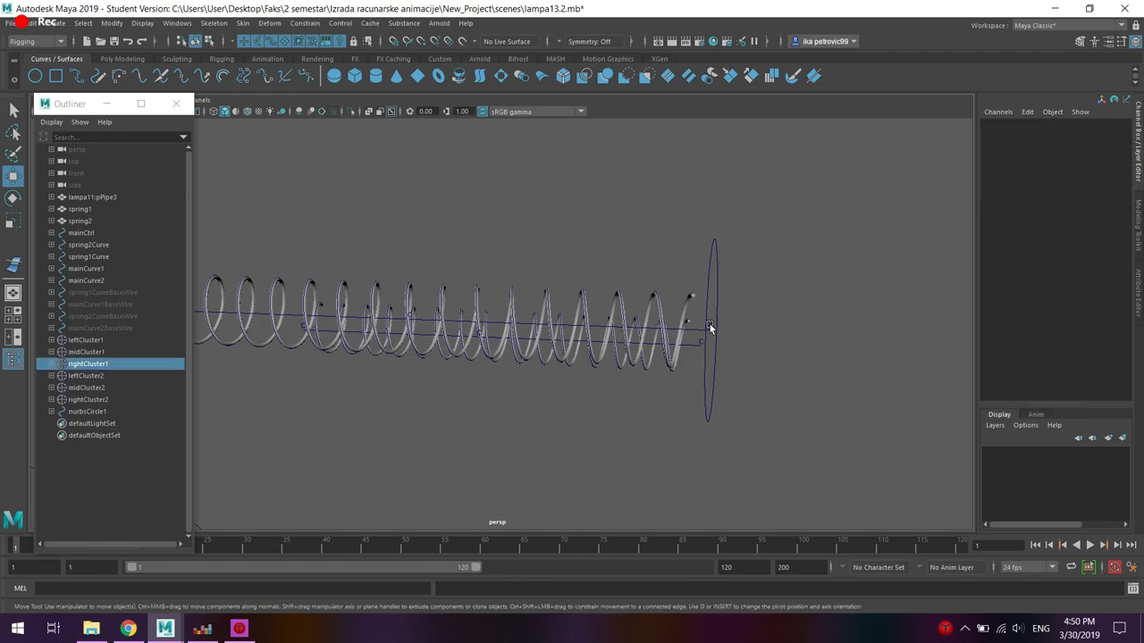
pyautogui.moveTo(696, 377)
pyautogui.keyDown('alt'); pyautogui.mouseDown()
pyautogui.moveTo(519, 436)
pyautogui.moveTo(435, 426)
pyautogui.moveTo(531, 429)
pyautogui.mouseUp(); pyautogui.keyUp('alt')
pyautogui.moveTo(510, 256)
pyautogui.mouseDown()
pyautogui.moveTo(530, 291)
pyautogui.moveTo(631, 191)
pyautogui.mouseUp()
pyautogui.click(643, 274)
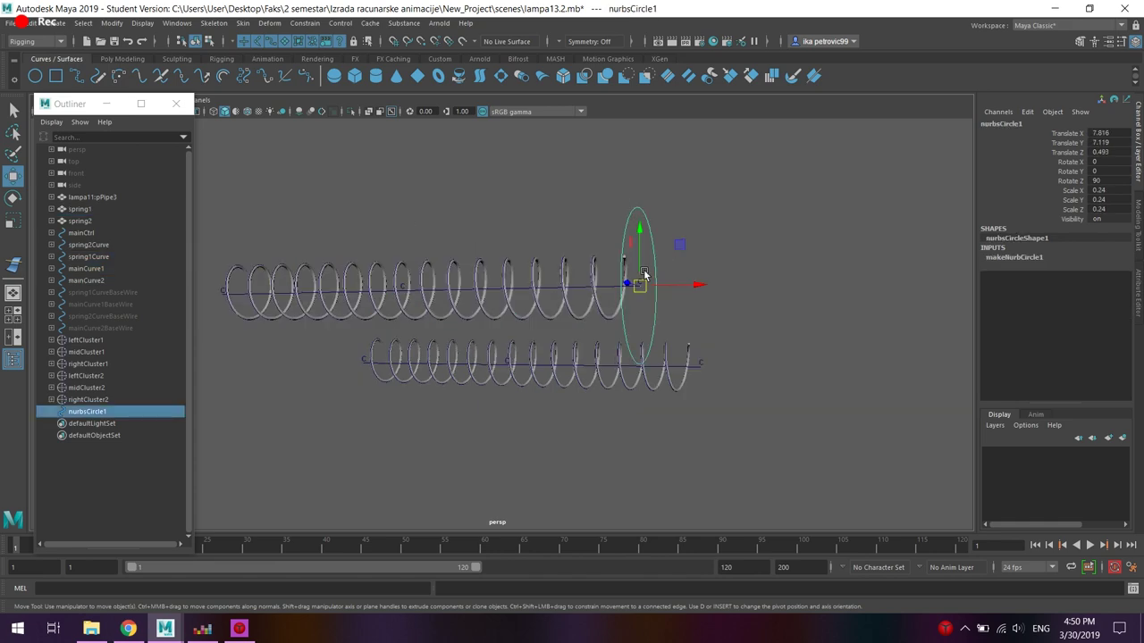
# - Rename nurbsCircle1 to rightCtrl1
pyautogui.click(77, 416)
pyautogui.doubleClick(76, 417)
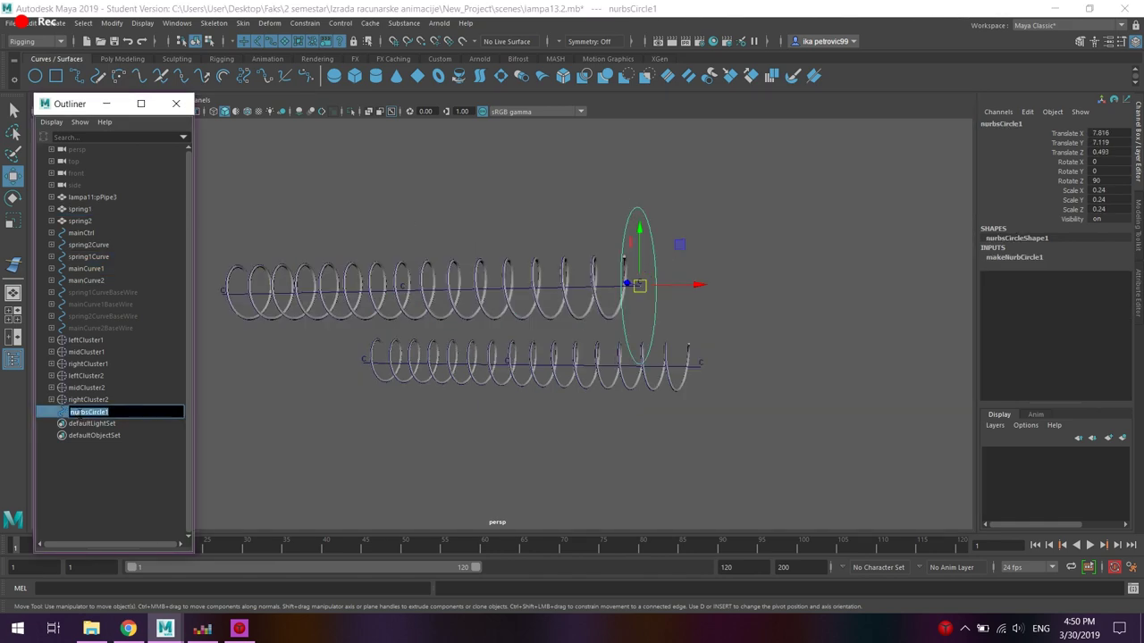
pyautogui.write('rightCtrl1')
pyautogui.press('Return')
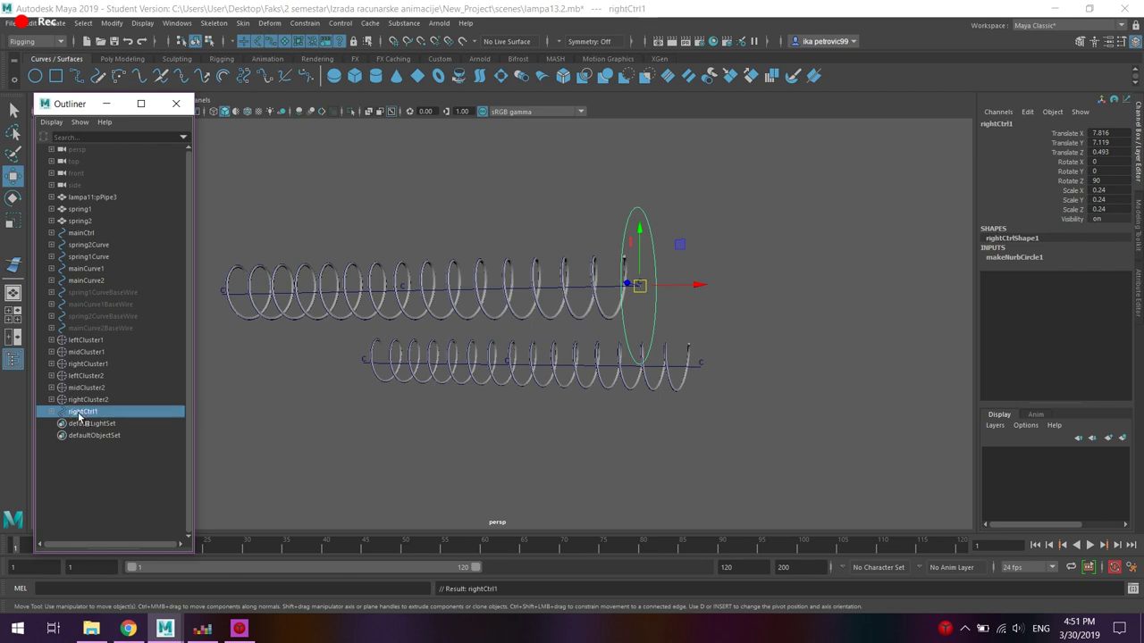
# - Duplicate rightCtrl1, slide the copy to Translate X 7, and begin renaming it
pyautogui.keyDown('alt'); pyautogui.moveTo(482, 402); pyautogui.dragTo(518, 415); pyautogui.keyUp('alt')
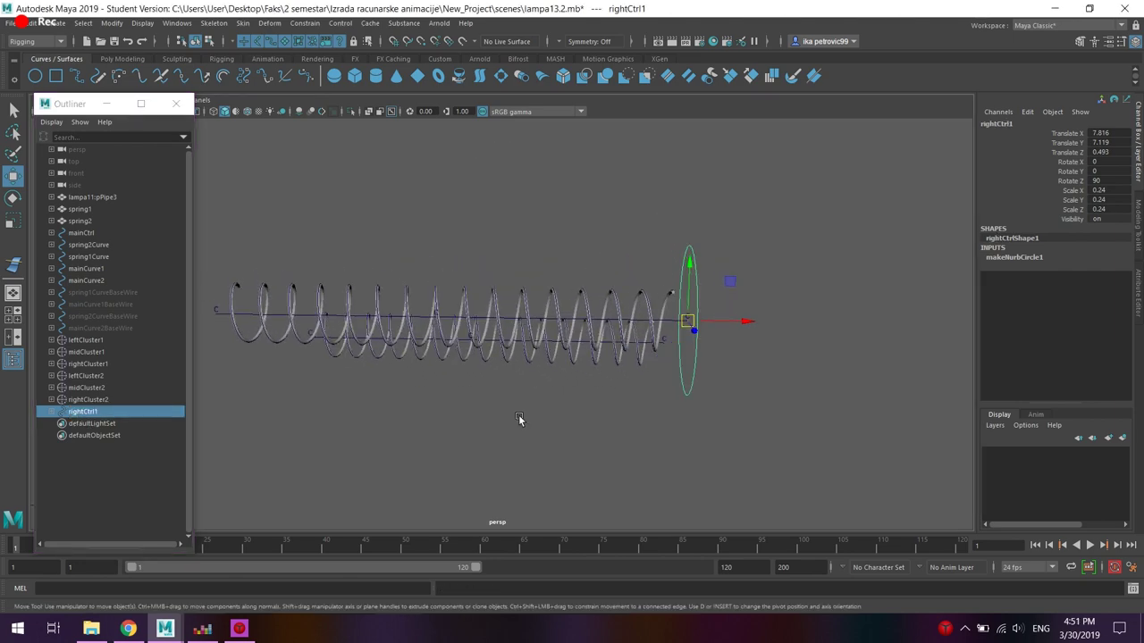
pyautogui.hotkey('ctrl', 'd')
pyautogui.moveTo(728, 322); pyautogui.dragTo(521, 350)
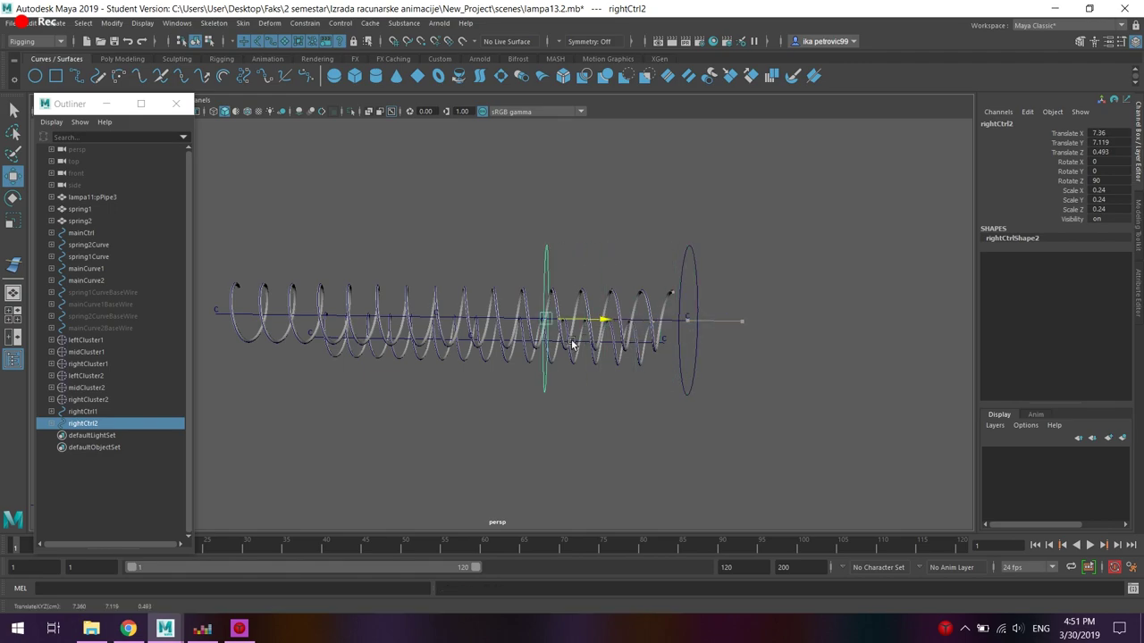
pyautogui.scroll(2, 500, 352)
pyautogui.scroll(2, 500, 352)
pyautogui.scroll(4, 496, 357)
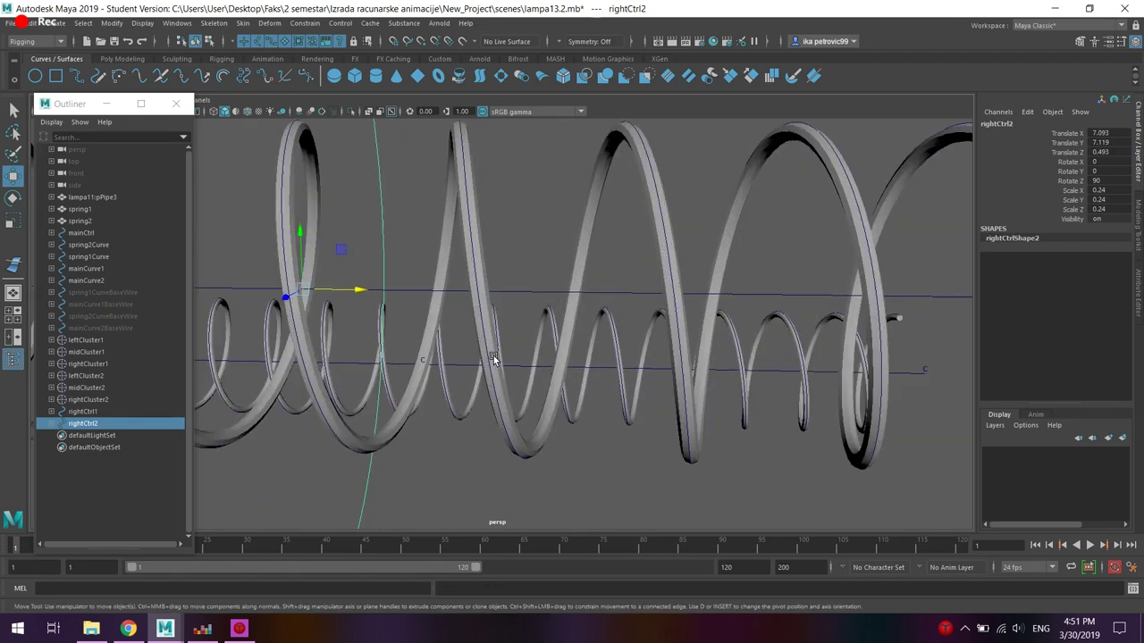
pyautogui.keyDown('alt'); pyautogui.moveTo(493, 359); pyautogui.dragTo(686, 372); pyautogui.keyUp('alt')
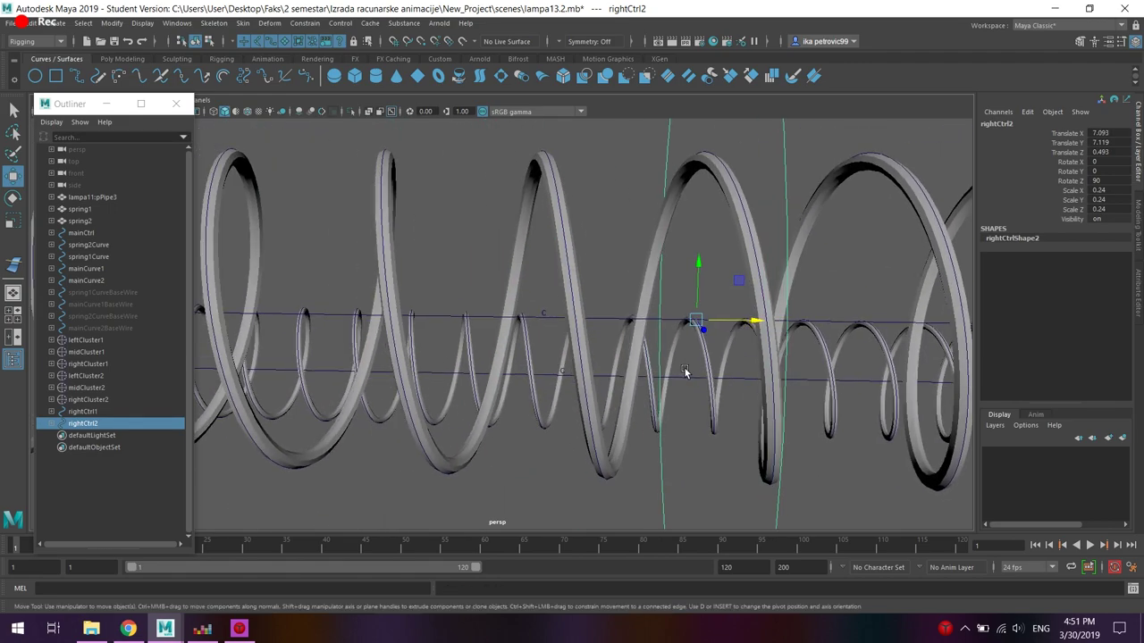
pyautogui.moveTo(688, 362); pyautogui.dragTo(542, 312, button='middle')
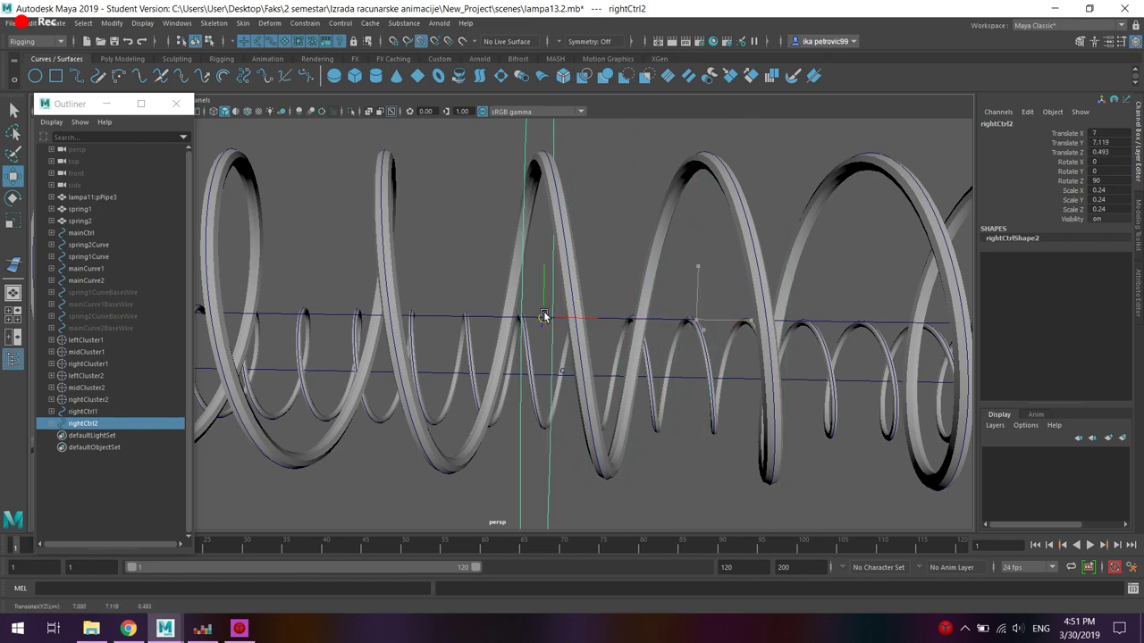
pyautogui.keyDown('alt'); pyautogui.moveTo(572, 347); pyautogui.dragTo(519, 357); pyautogui.keyUp('alt')
pyautogui.doubleClick(85, 422)
pyautogui.click(98, 424)
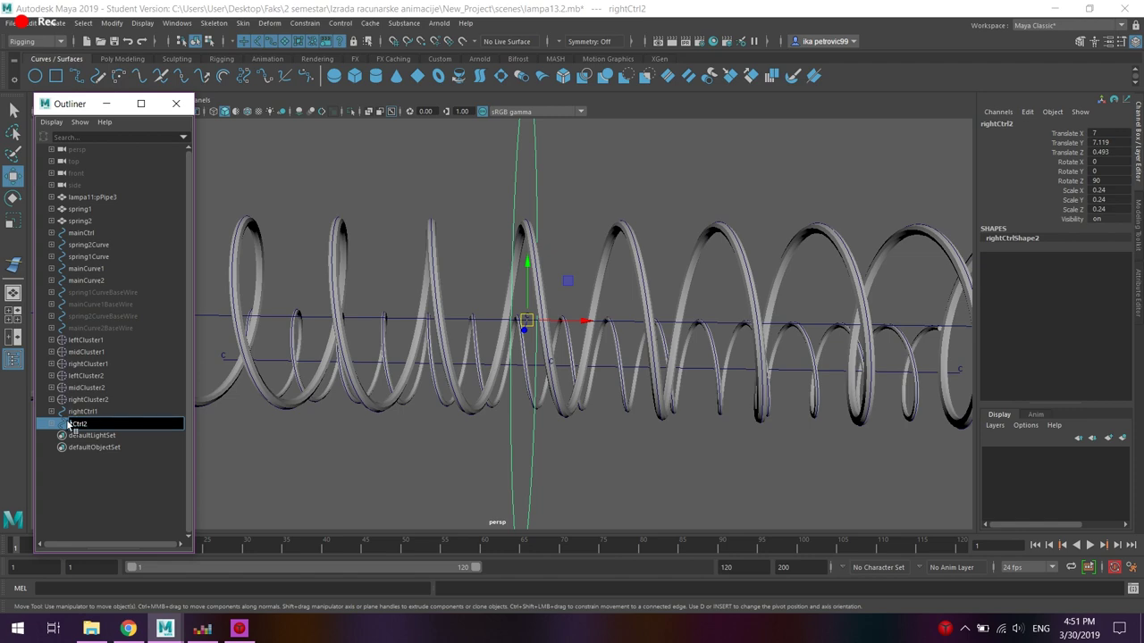
# - Name the copied circle midCtrl2, then correct it to midCtrl1
pyautogui.press('Return')
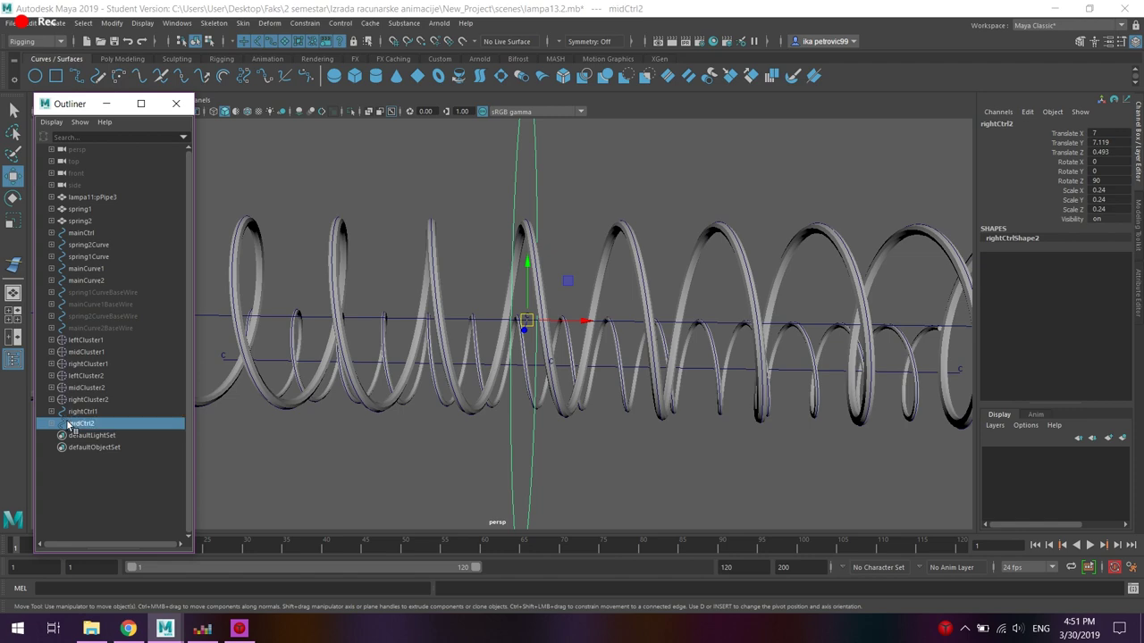
pyautogui.rightClick(86, 425)
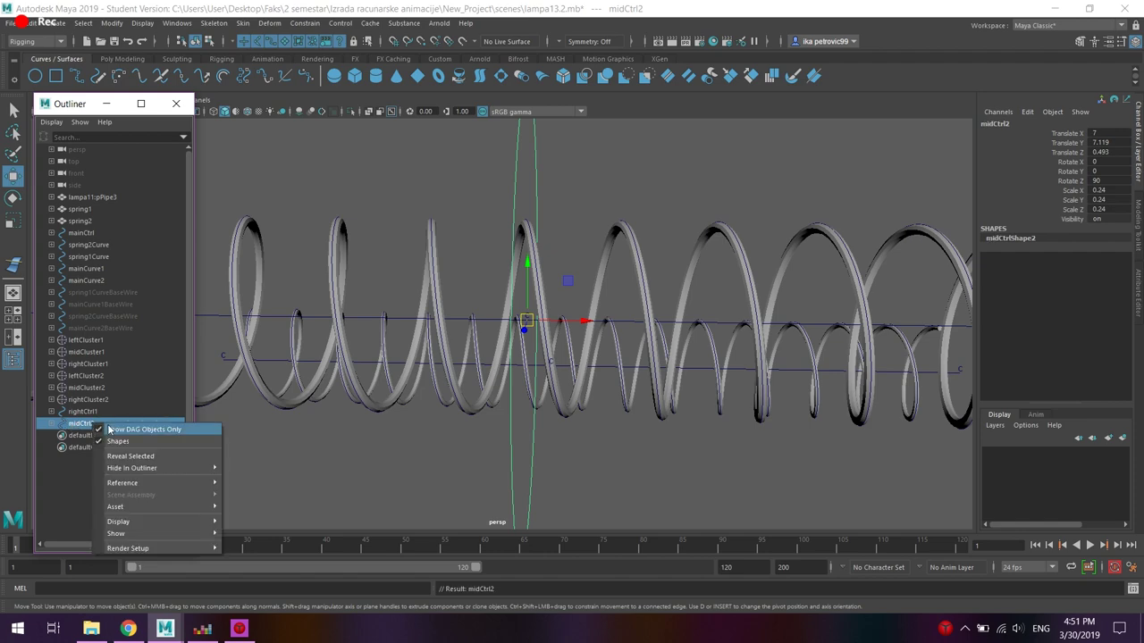
pyautogui.doubleClick(86, 425)
pyautogui.click(89, 424)
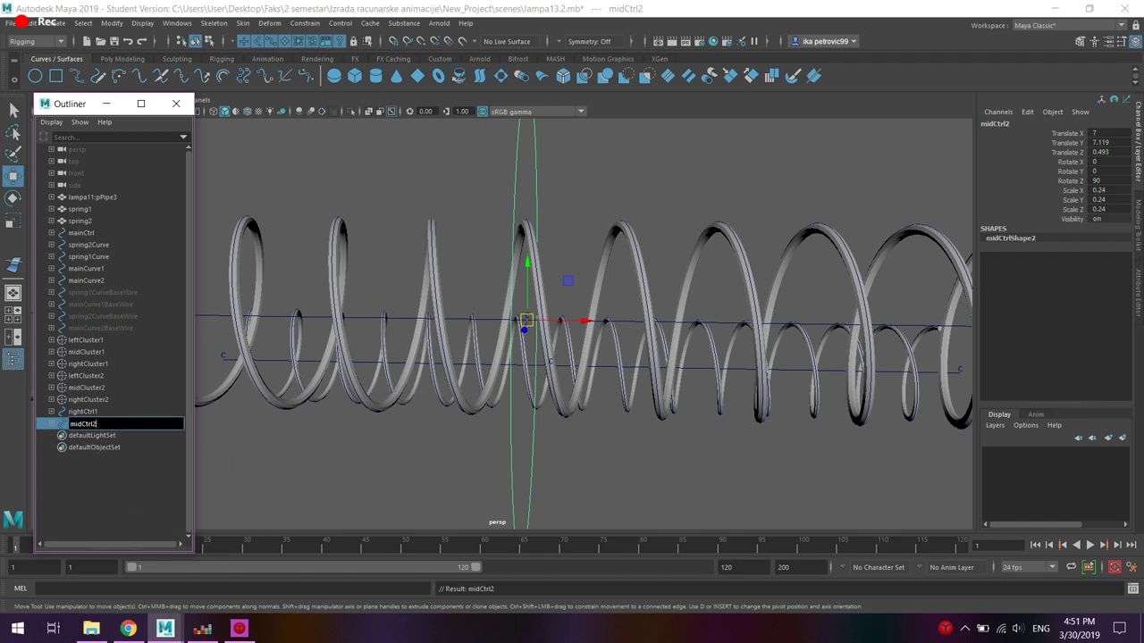
pyautogui.press('BackSpace')
pyautogui.write('1')
pyautogui.press('Return')
# - Duplicate midCtrl1 and slide the new circle to the spring's left end
pyautogui.keyDown('alt'); pyautogui.moveTo(420, 385); pyautogui.dragTo(479, 374); pyautogui.keyUp('alt')
pyautogui.hotkey('ctrl', 'd')
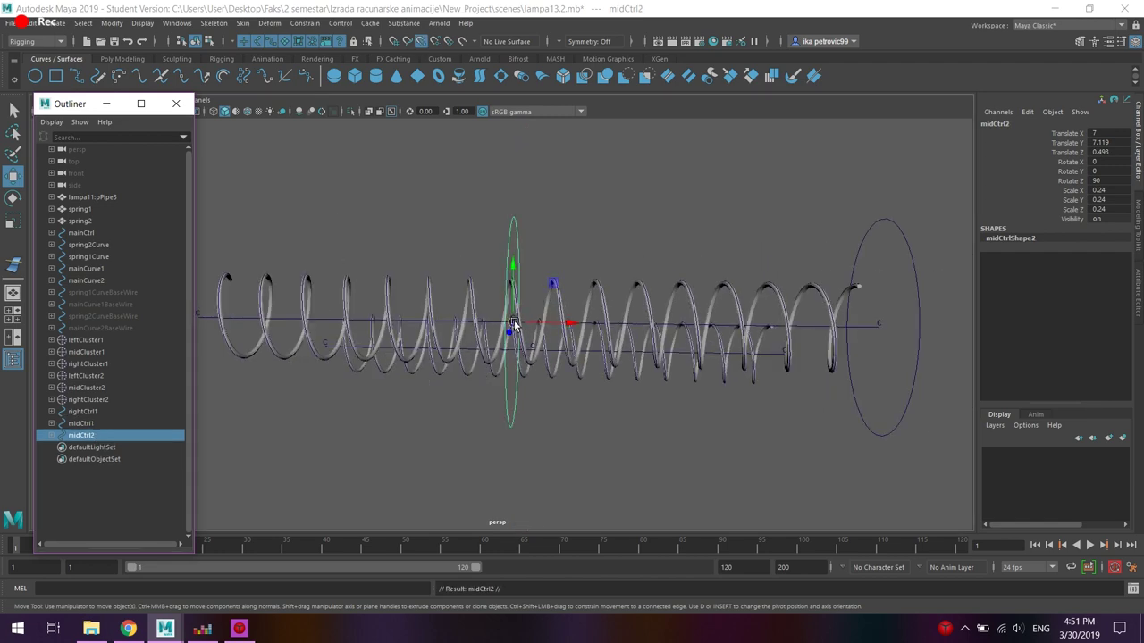
pyautogui.moveTo(514, 320); pyautogui.dragTo(198, 321)
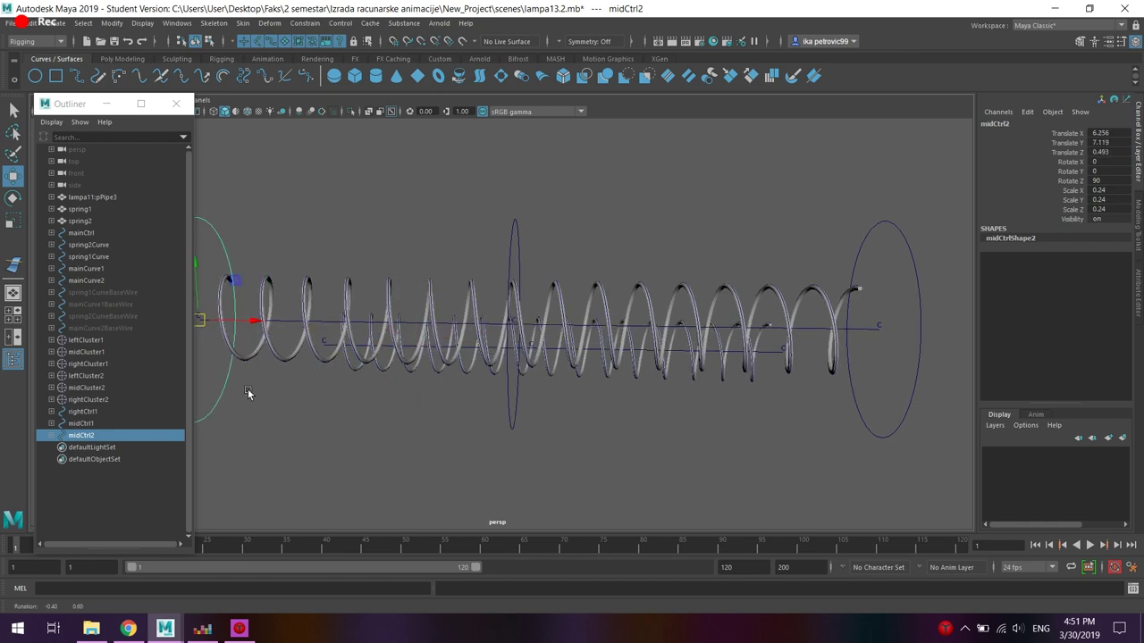
pyautogui.moveTo(248, 389)
pyautogui.keyDown('alt'); pyautogui.mouseDown()
pyautogui.moveTo(291, 388)
pyautogui.moveTo(280, 393)
pyautogui.mouseUp(); pyautogui.keyUp('alt')
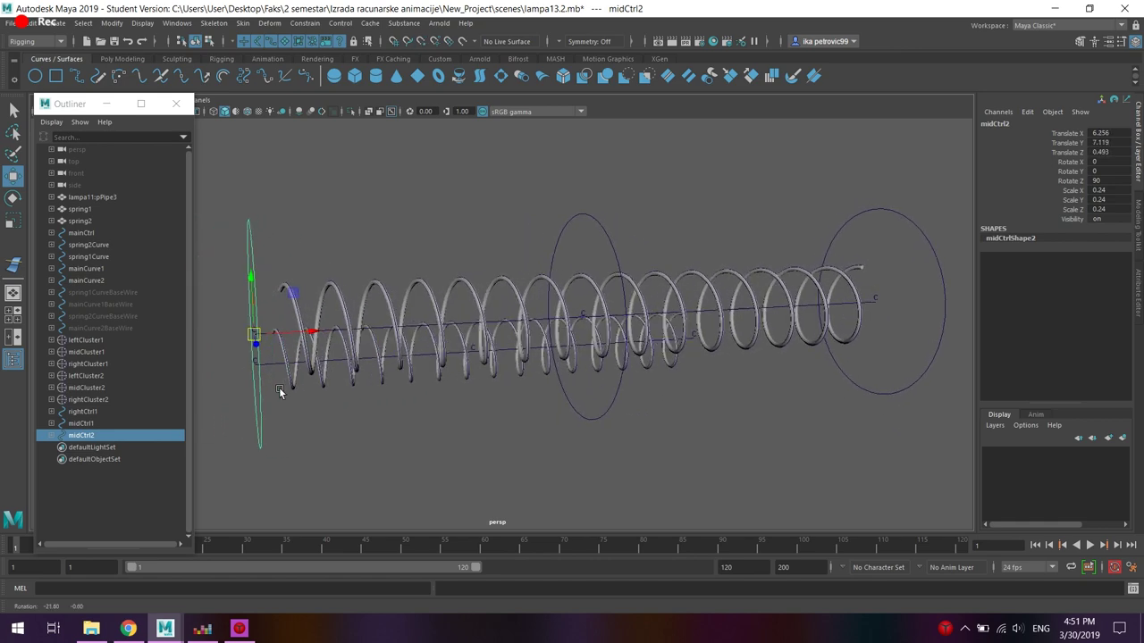
pyautogui.doubleClick(82, 435)
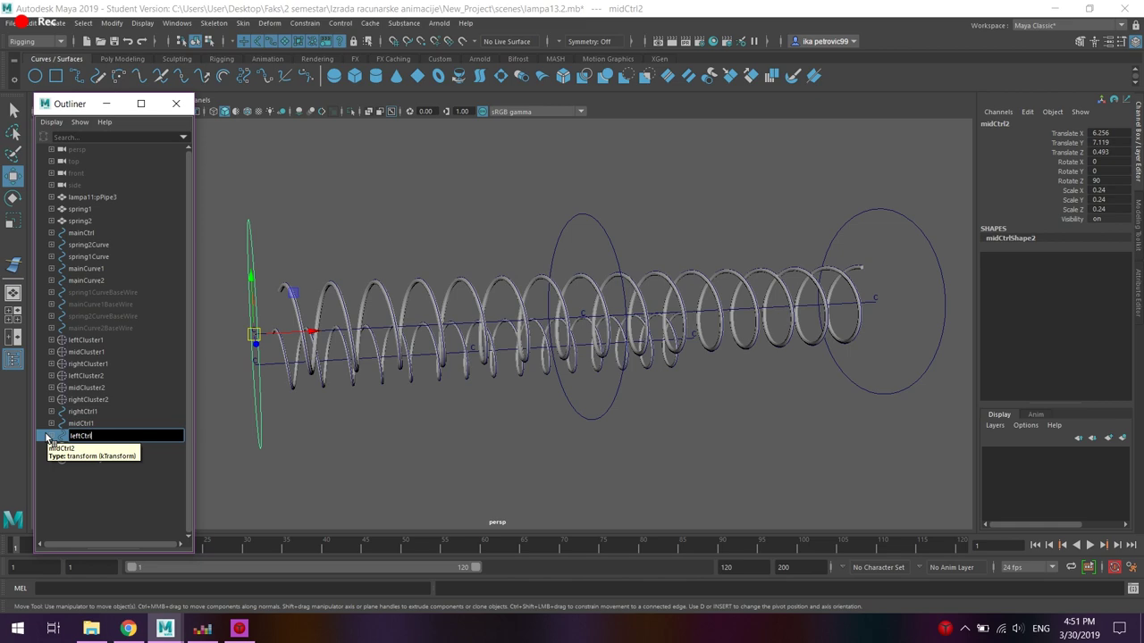
# - Name the left-end circle leftCtrl1 and check its placement on the spring
pyautogui.press('Return')
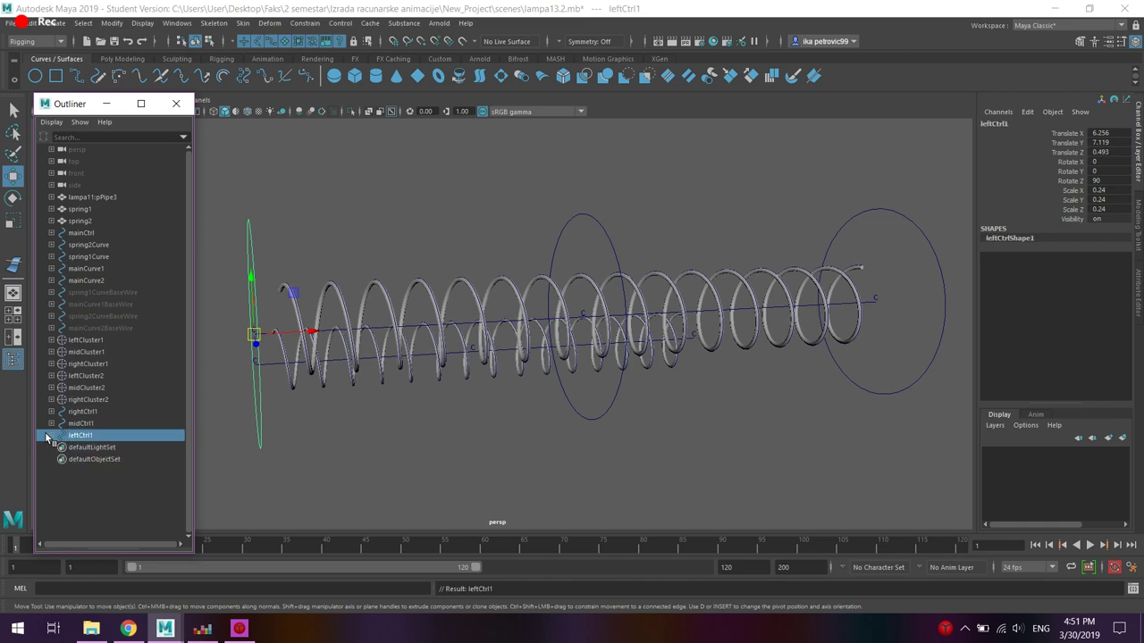
pyautogui.moveTo(561, 451)
pyautogui.keyDown('alt'); pyautogui.mouseDown()
pyautogui.moveTo(558, 426)
pyautogui.moveTo(381, 399)
pyautogui.moveTo(609, 418)
pyautogui.mouseUp(); pyautogui.keyUp('alt')
pyautogui.scroll(3, 604, 434)
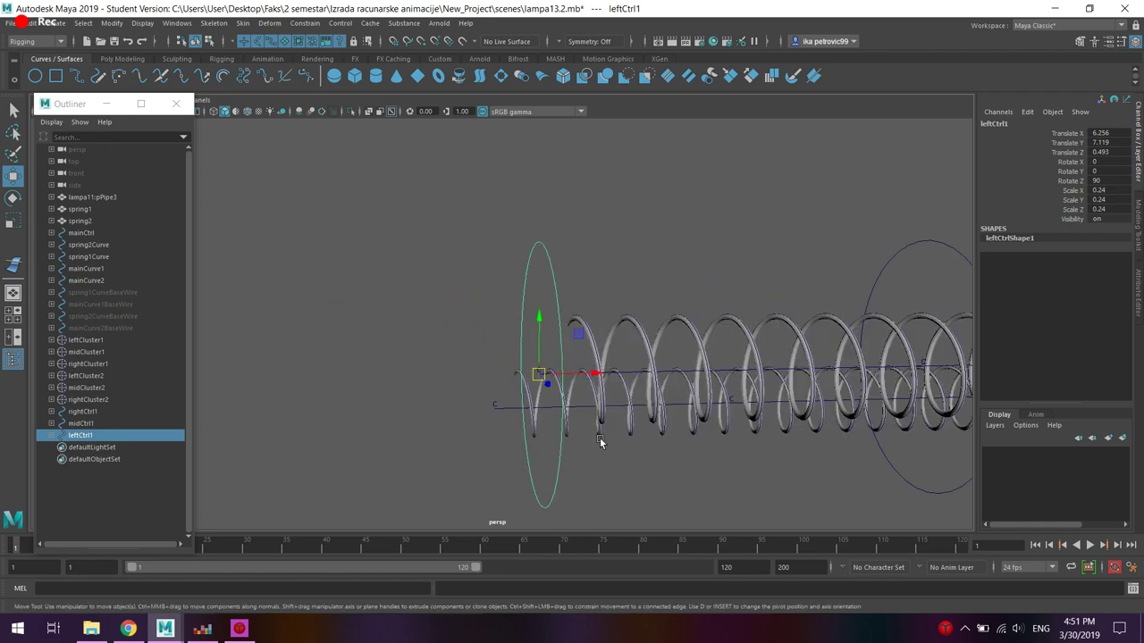
pyautogui.scroll(2, 590, 438)
pyautogui.scroll(2, 563, 376)
pyautogui.scroll(2, 500, 295)
pyautogui.scroll(1, 460, 255)
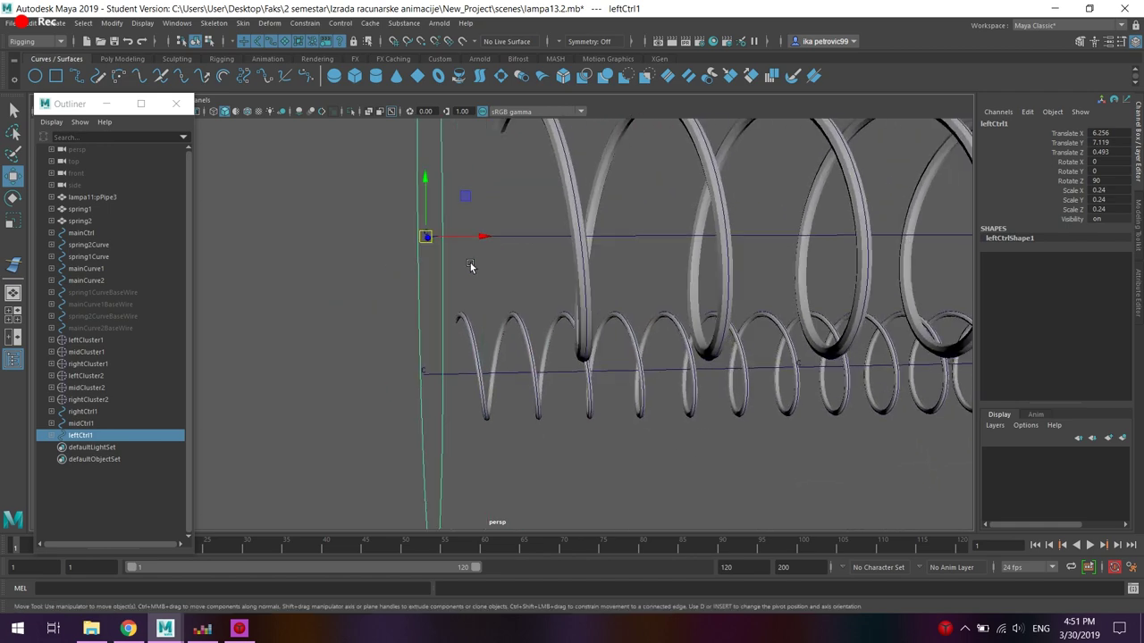
pyautogui.keyDown('alt'); pyautogui.moveTo(471, 267); pyautogui.dragTo(347, 392); pyautogui.keyUp('alt')
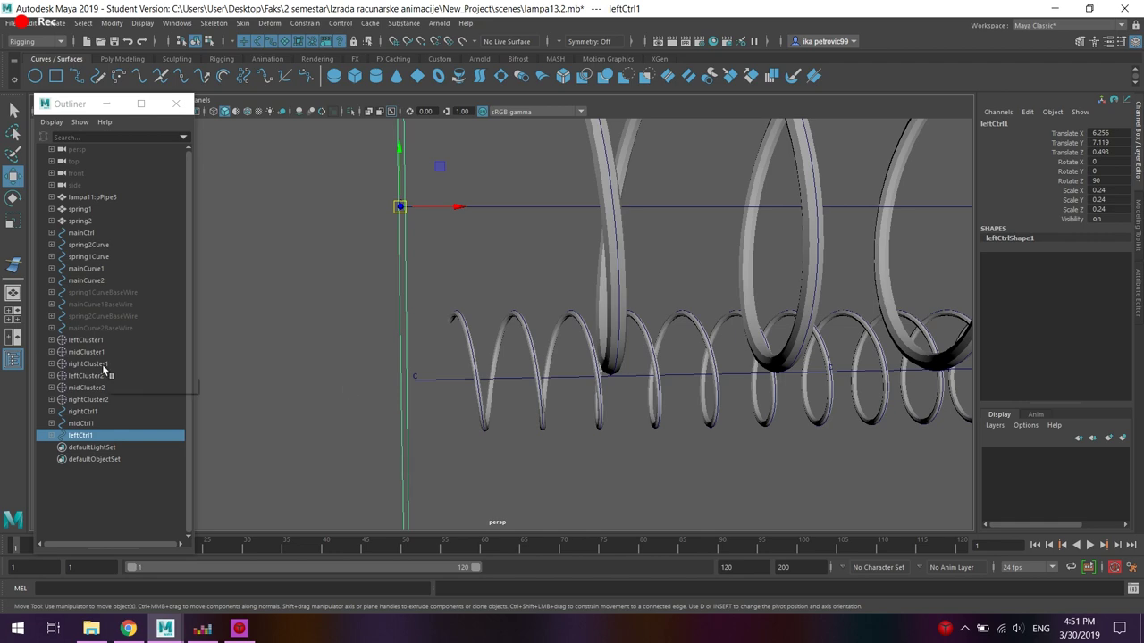
pyautogui.moveTo(206, 351)
pyautogui.keyDown('alt'); pyautogui.mouseDown()
pyautogui.moveTo(286, 337)
pyautogui.moveTo(396, 453)
pyautogui.moveTo(424, 455)
pyautogui.mouseUp(); pyautogui.keyUp('alt')
# - Duplicate leftCtrl1 and place leftCtrl2 at the lower spring's left end (X 6.282, Z -0.494)
pyautogui.hotkey('ctrl', 'd')
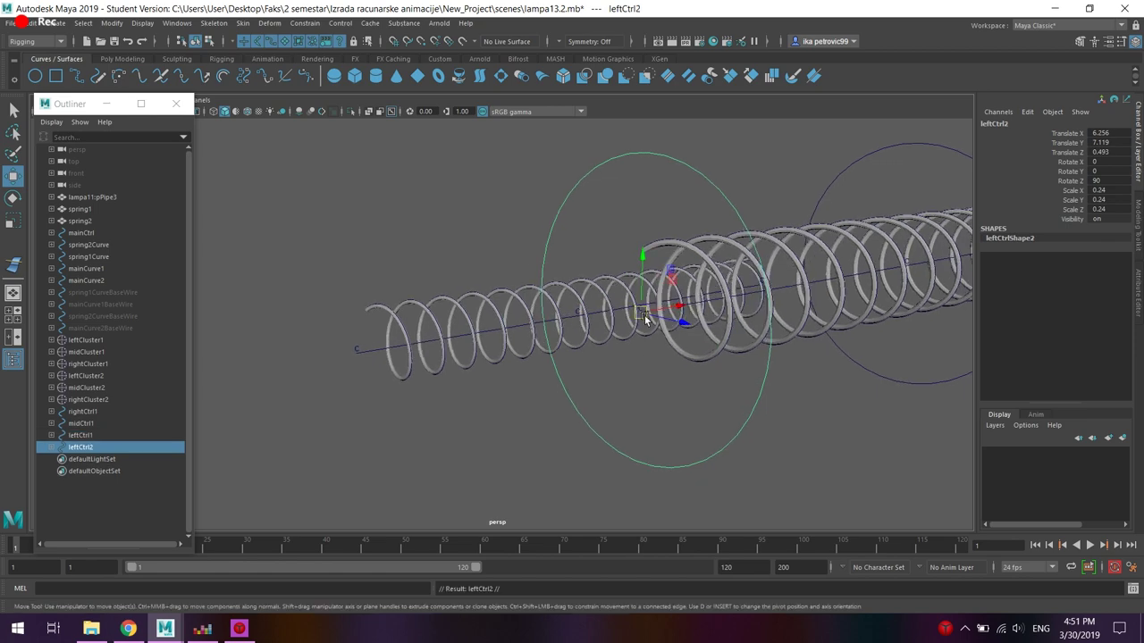
pyautogui.moveTo(642, 314); pyautogui.dragTo(357, 362)
pyautogui.moveTo(730, 400)
pyautogui.keyDown('alt'); pyautogui.mouseDown()
pyautogui.moveTo(669, 409)
pyautogui.moveTo(725, 396)
pyautogui.moveTo(699, 380)
pyautogui.mouseUp(); pyautogui.keyUp('alt')
pyautogui.press('space')
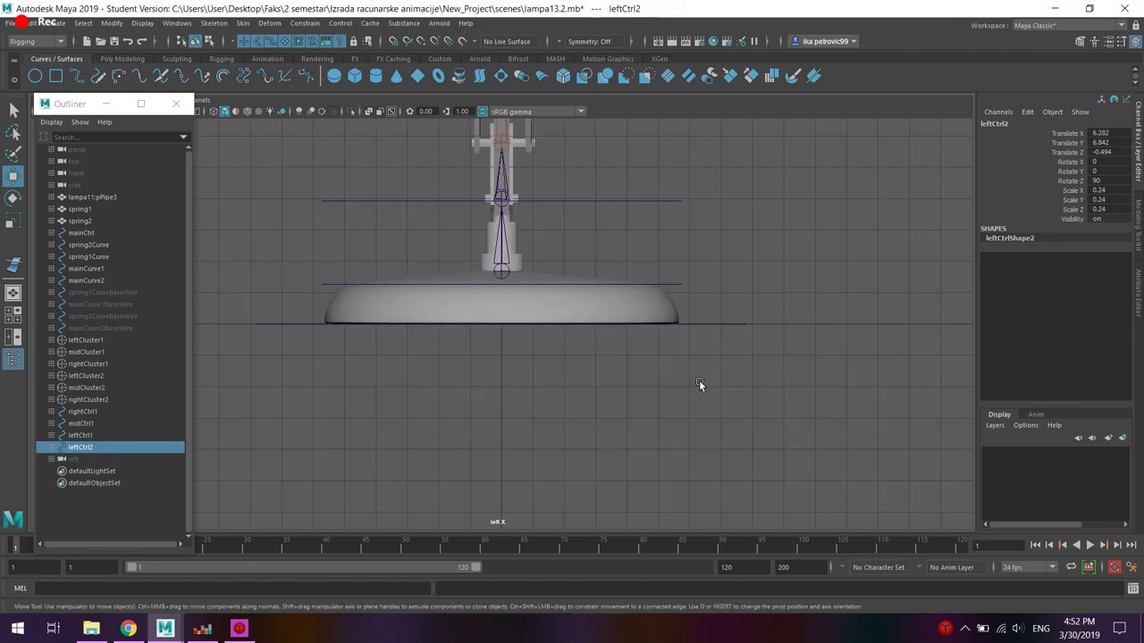
pyautogui.press('space')
pyautogui.press('space')
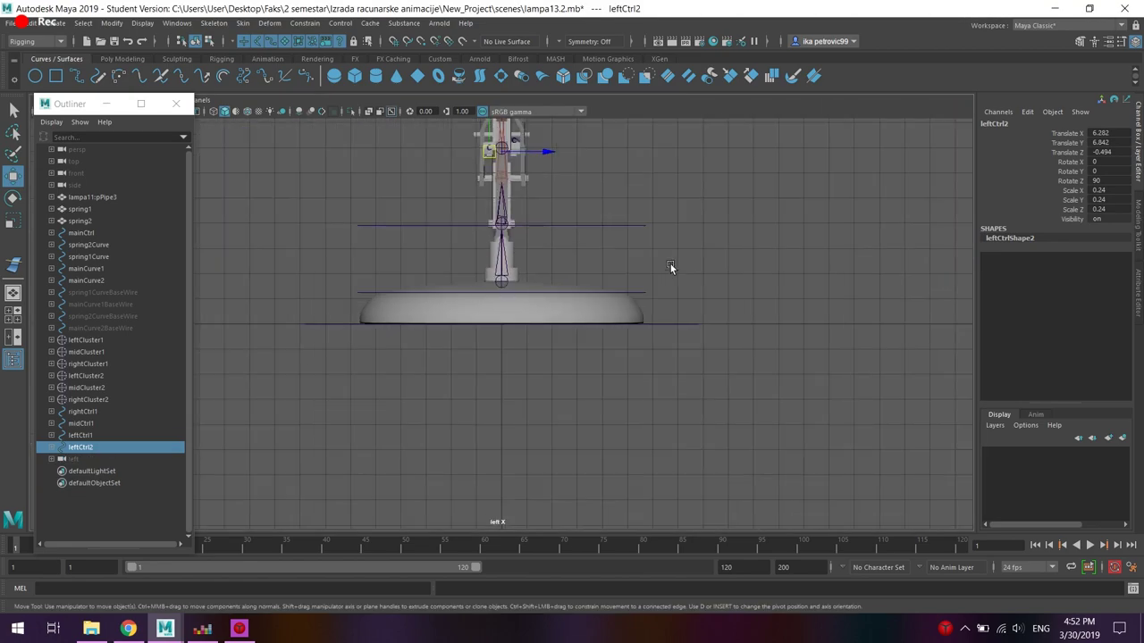
pyautogui.press('space')
pyautogui.press('space')
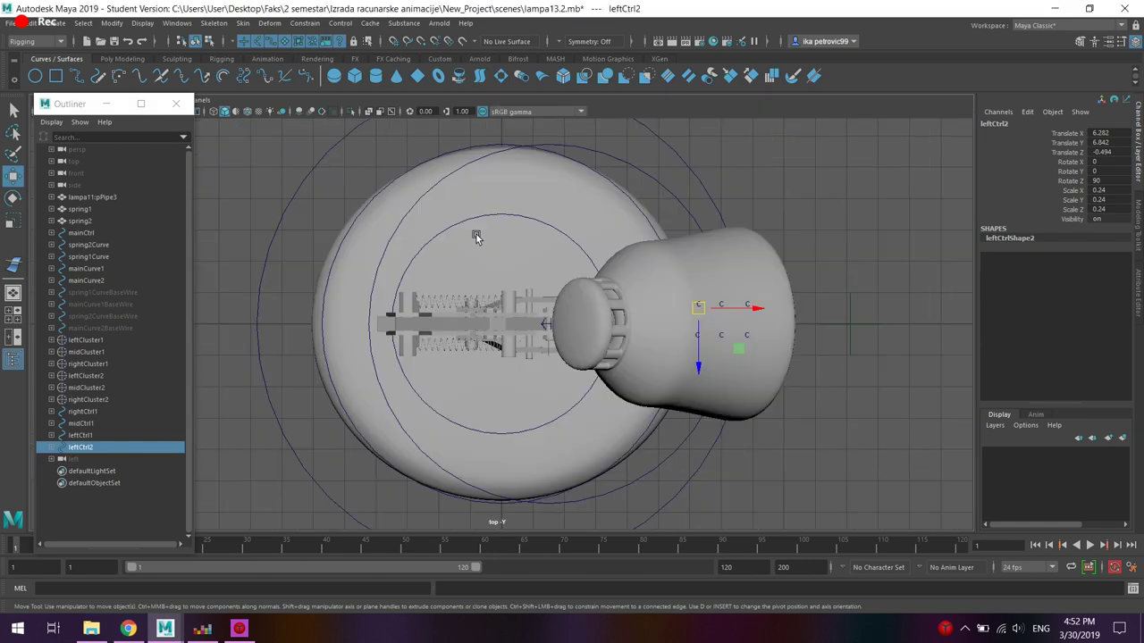
pyautogui.press('space')
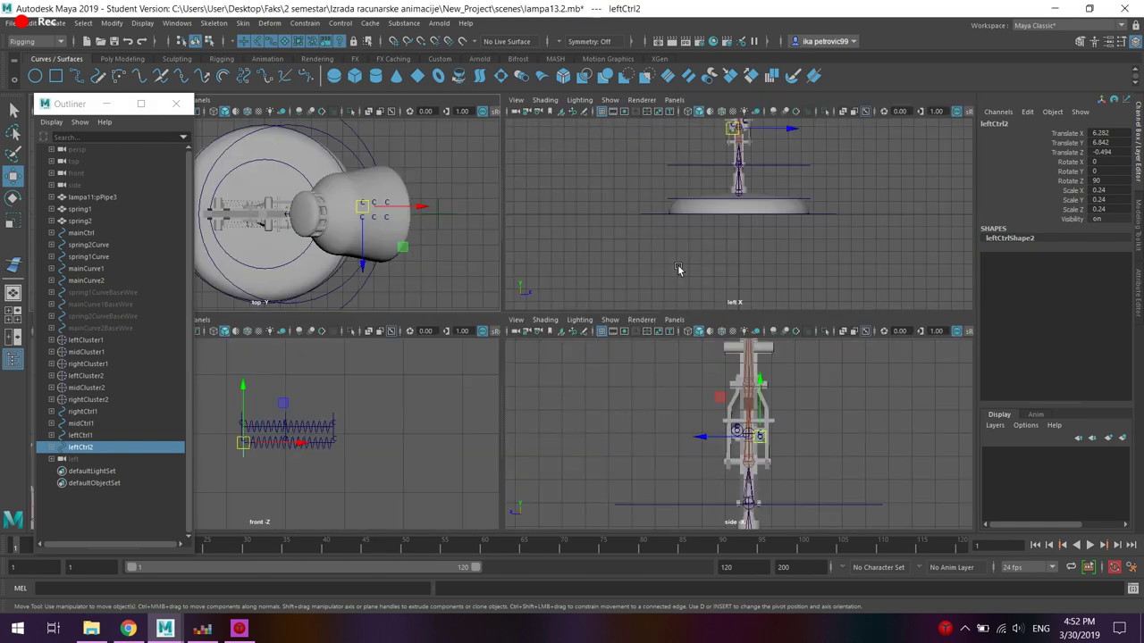
pyautogui.press('space')
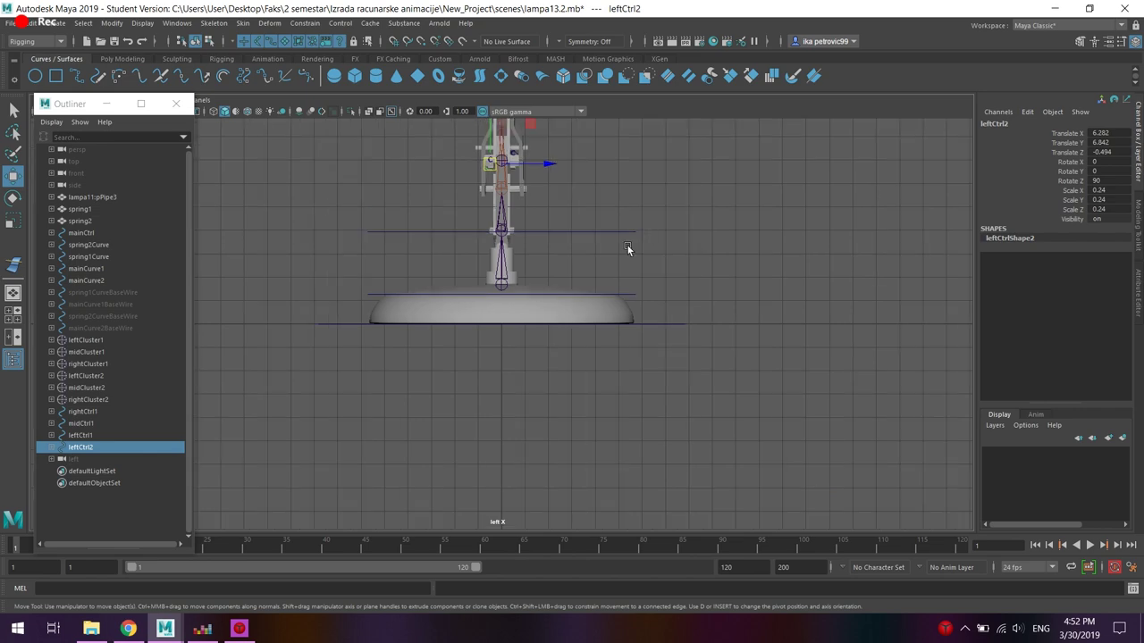
pyautogui.keyDown('alt'); pyautogui.moveTo(627, 245); pyautogui.dragTo(608, 293); pyautogui.keyUp('alt')
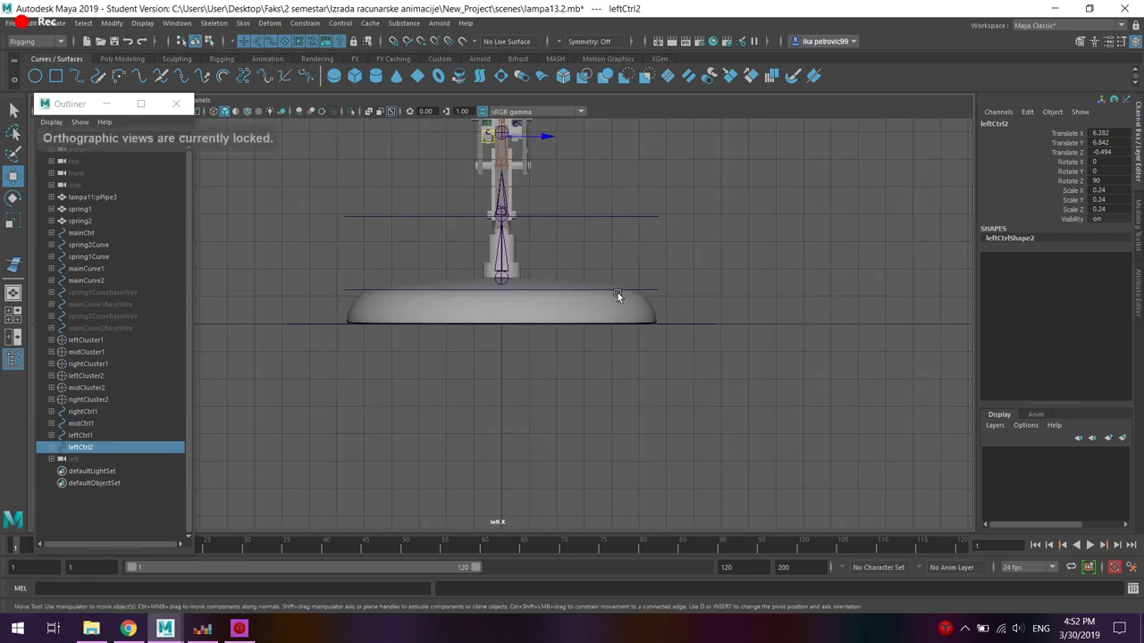
pyautogui.click(214, 112)
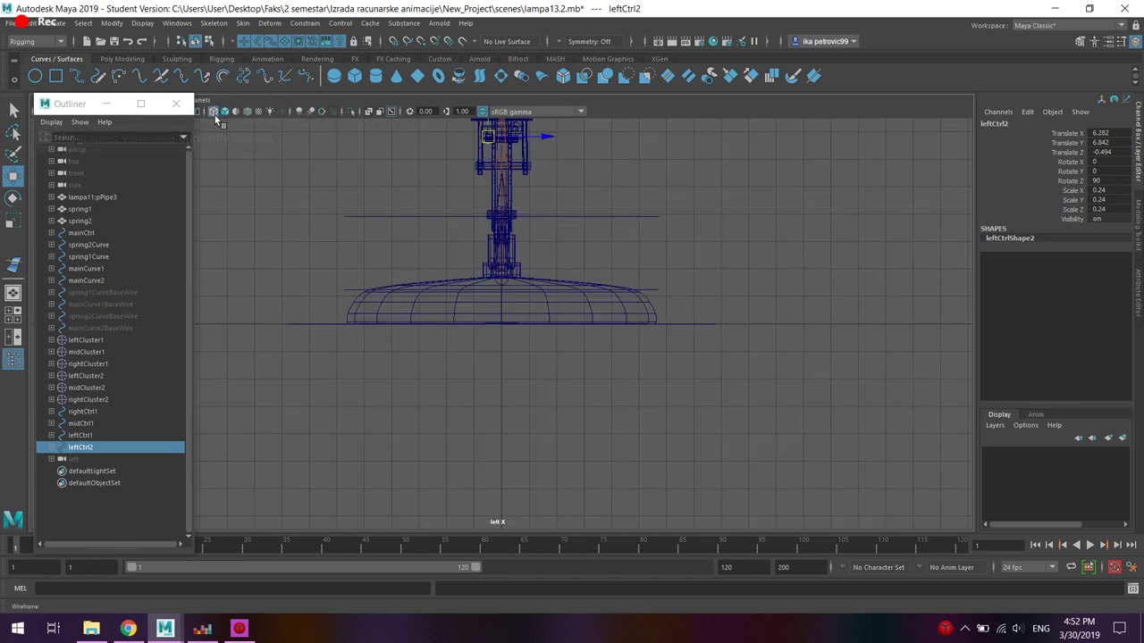
pyautogui.click(224, 112)
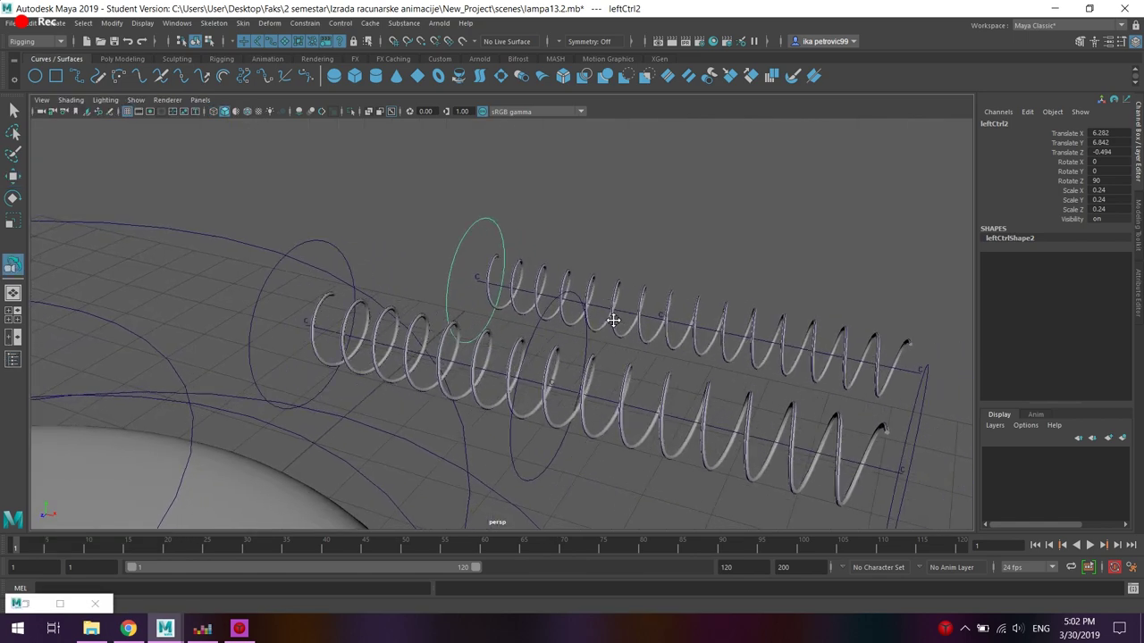
# - Duplicate midCtrl1 and move the copy, midCtrl2, onto the second spring at X 7
pyautogui.keyDown('alt'); pyautogui.moveTo(613, 317); pyautogui.dragTo(569, 319); pyautogui.keyUp('alt')
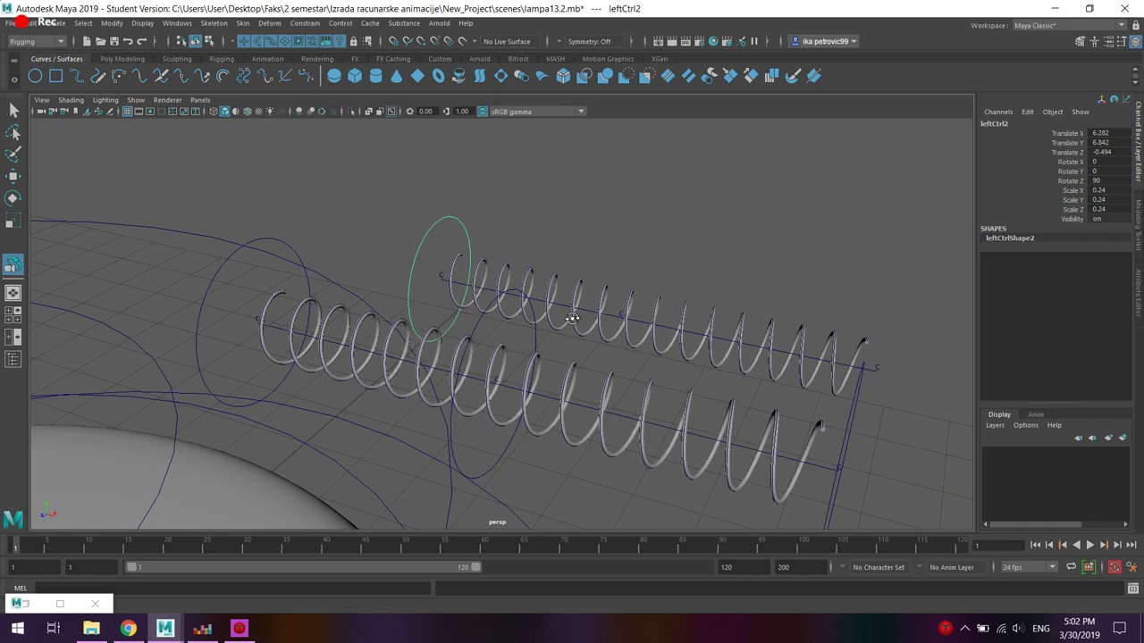
pyautogui.press('q')
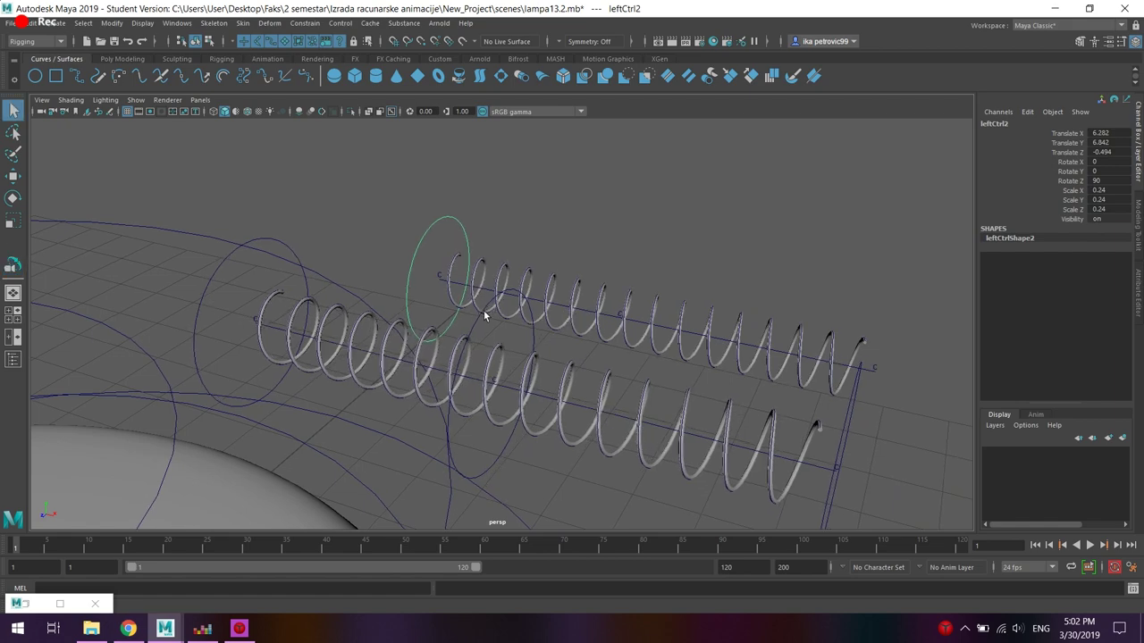
pyautogui.click(481, 322)
pyautogui.hotkey('ctrl', 'd')
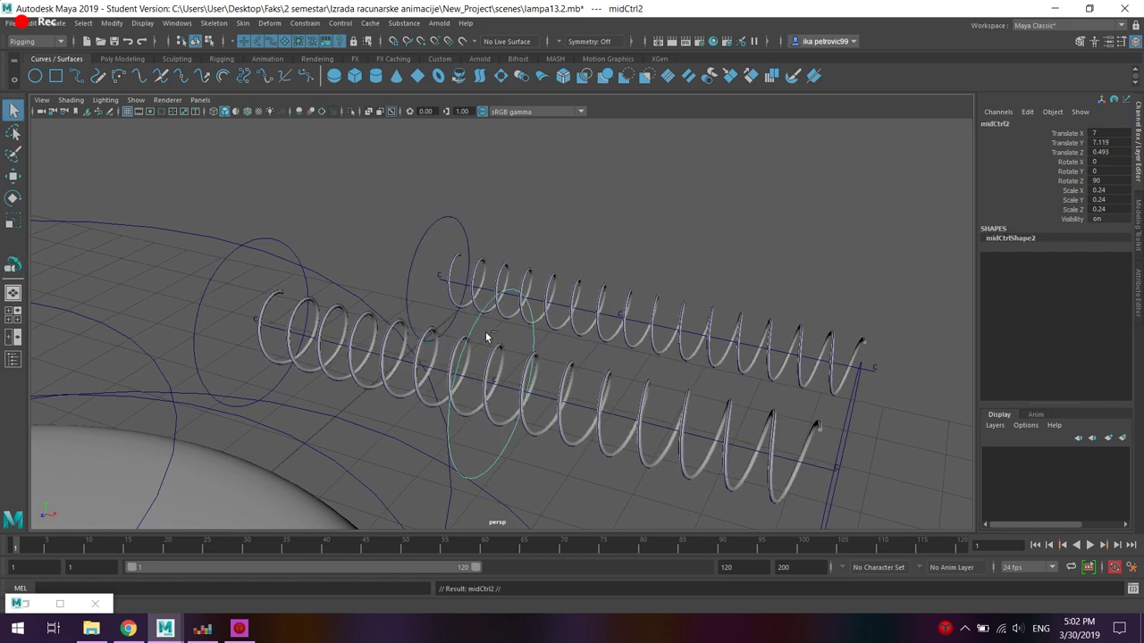
pyautogui.press('w')
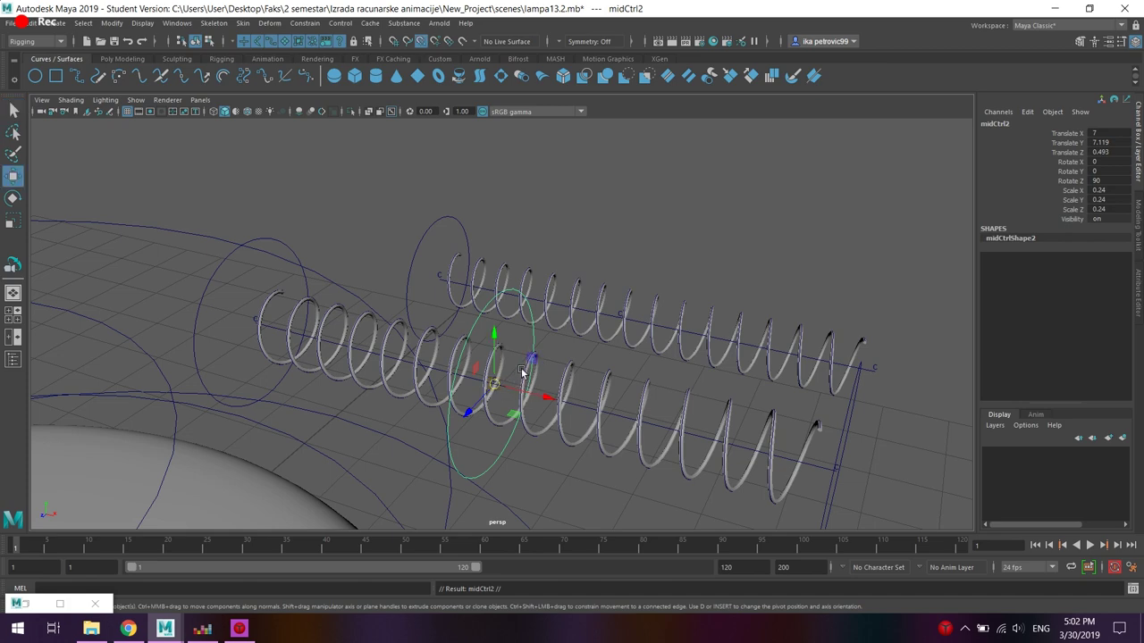
pyautogui.moveTo(499, 386); pyautogui.dragTo(619, 320)
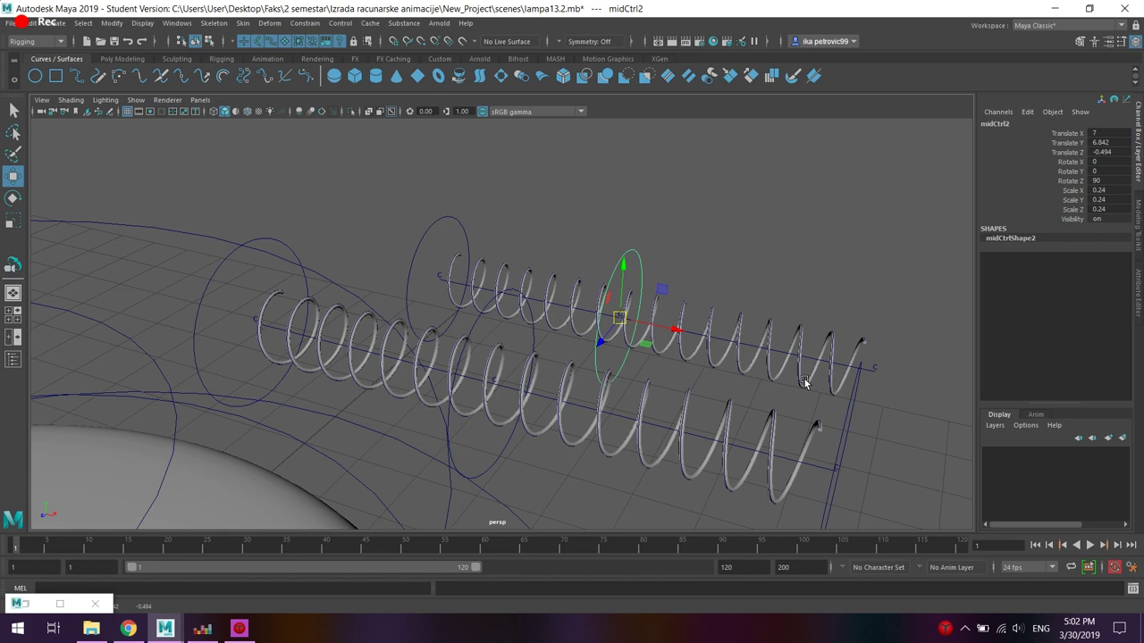
# - Create rightCtrl2 from rightCtrl1 at X 7.842 on the second spring and show the Outliner
pyautogui.click(846, 433)
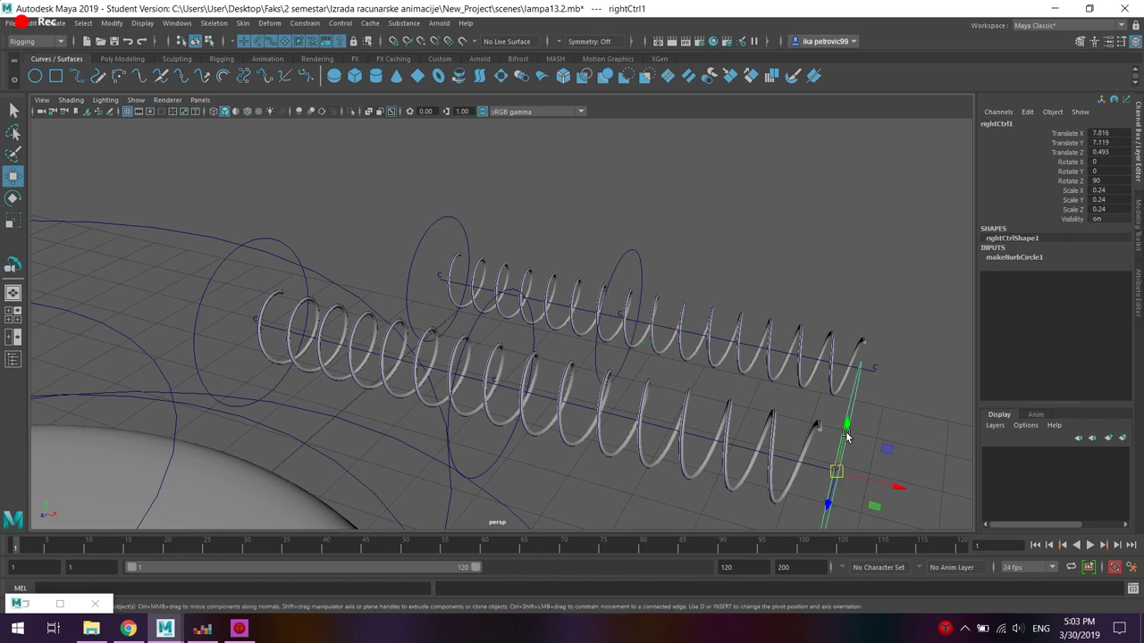
pyautogui.click(846, 433)
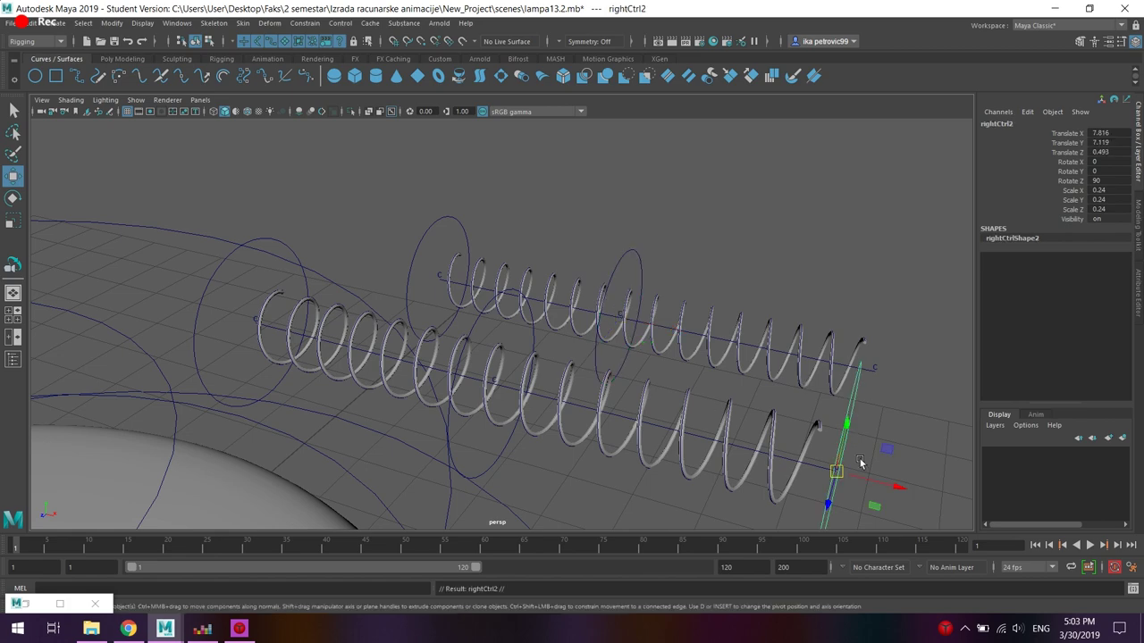
pyautogui.moveTo(837, 473); pyautogui.dragTo(888, 401)
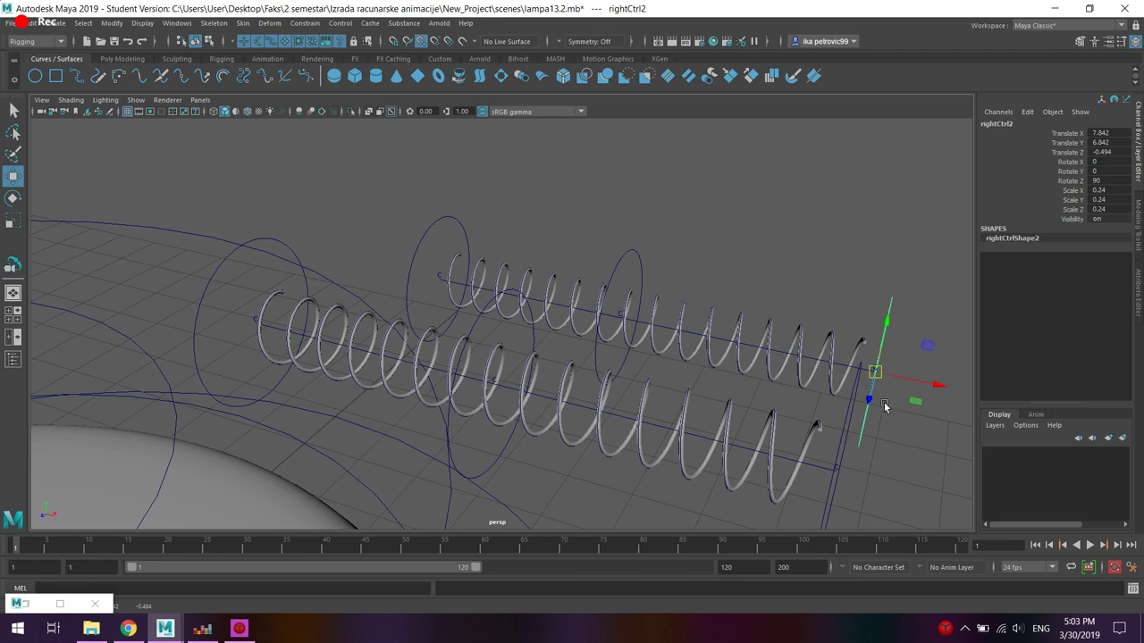
pyautogui.click(12, 359)
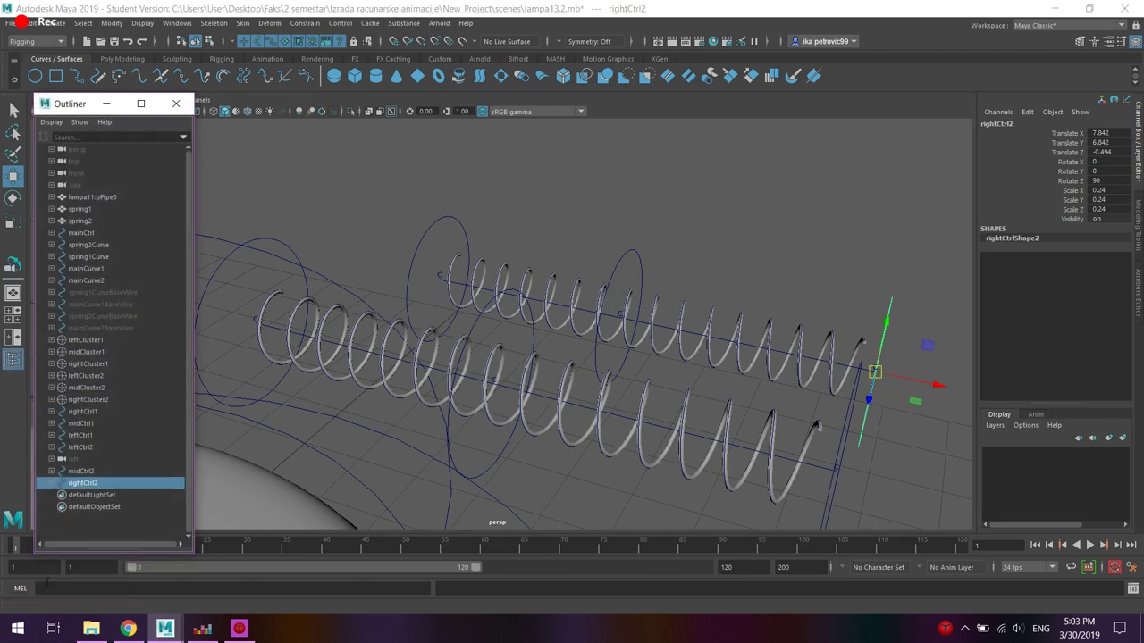
pyautogui.click(80, 459)
pyautogui.press('Delete')
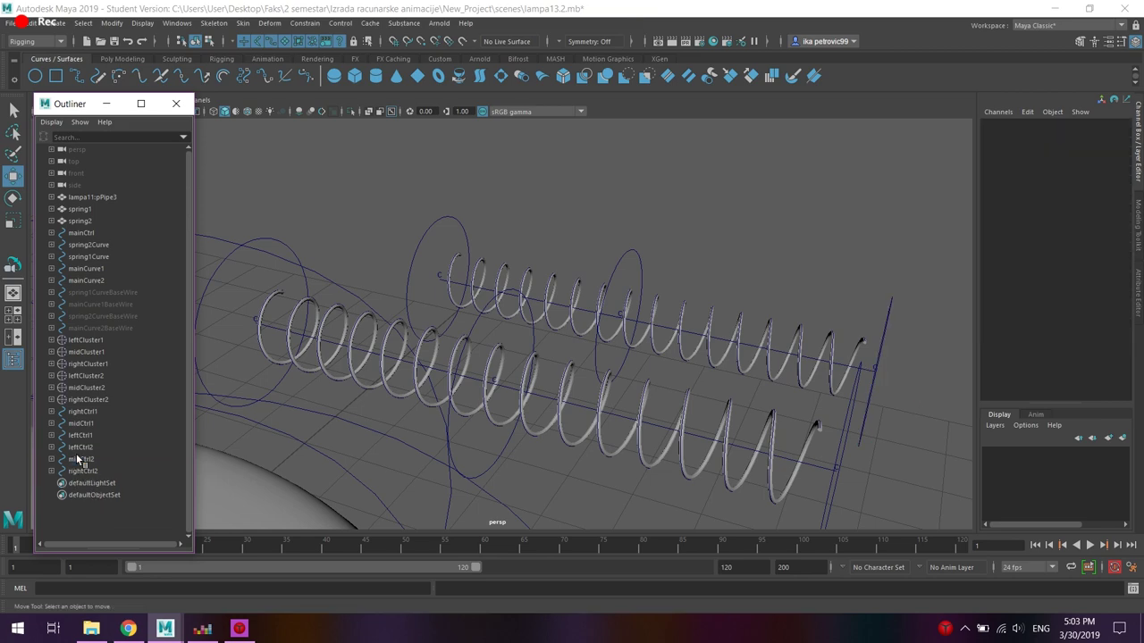
pyautogui.click(89, 448)
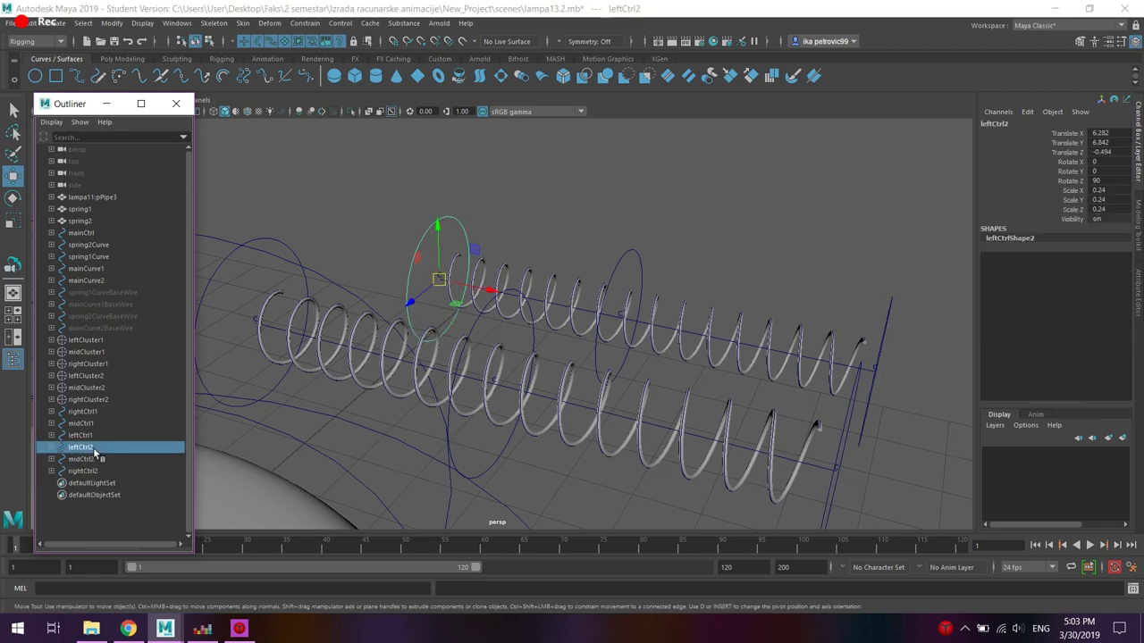
pyautogui.click(95, 460)
pyautogui.click(99, 471)
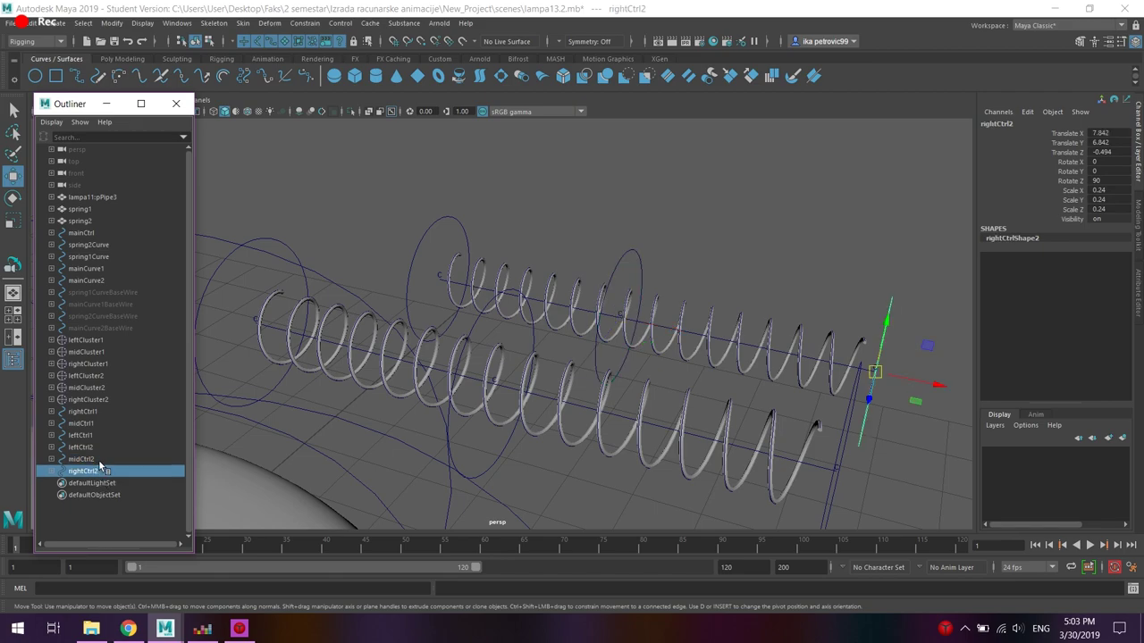
pyautogui.keyDown('alt'); pyautogui.moveTo(447, 357); pyautogui.dragTo(404, 357); pyautogui.keyUp('alt')
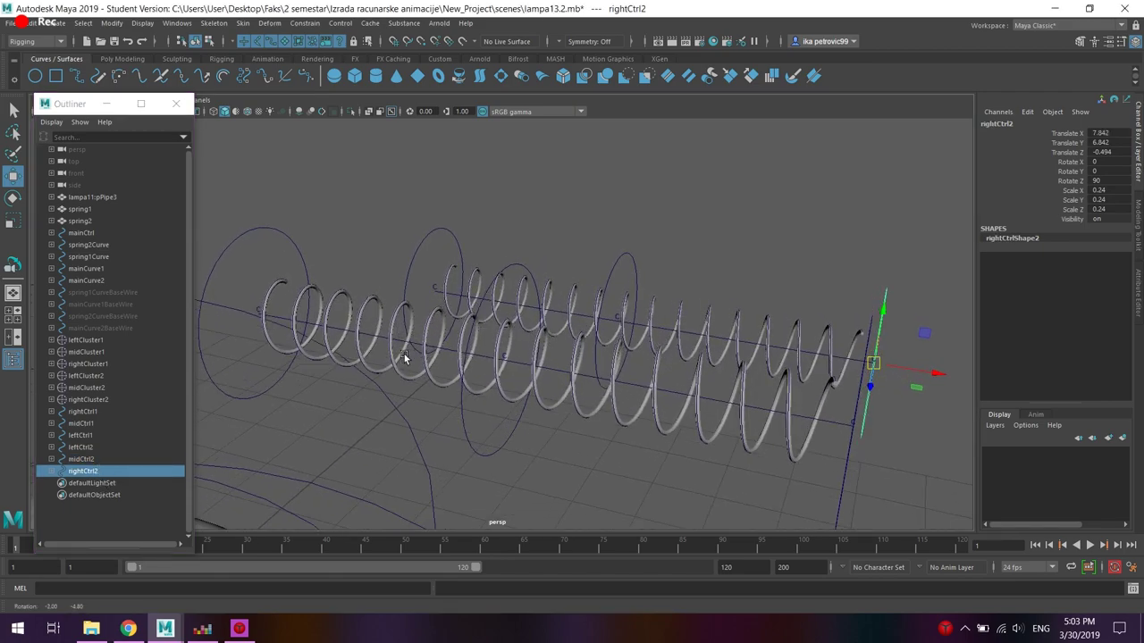
pyautogui.keyDown('alt'); pyautogui.moveTo(405, 358); pyautogui.dragTo(450, 307, button='right'); pyautogui.keyUp('alt')
pyautogui.keyDown('alt'); pyautogui.moveTo(449, 308); pyautogui.dragTo(284, 308, button='middle'); pyautogui.keyUp('alt')
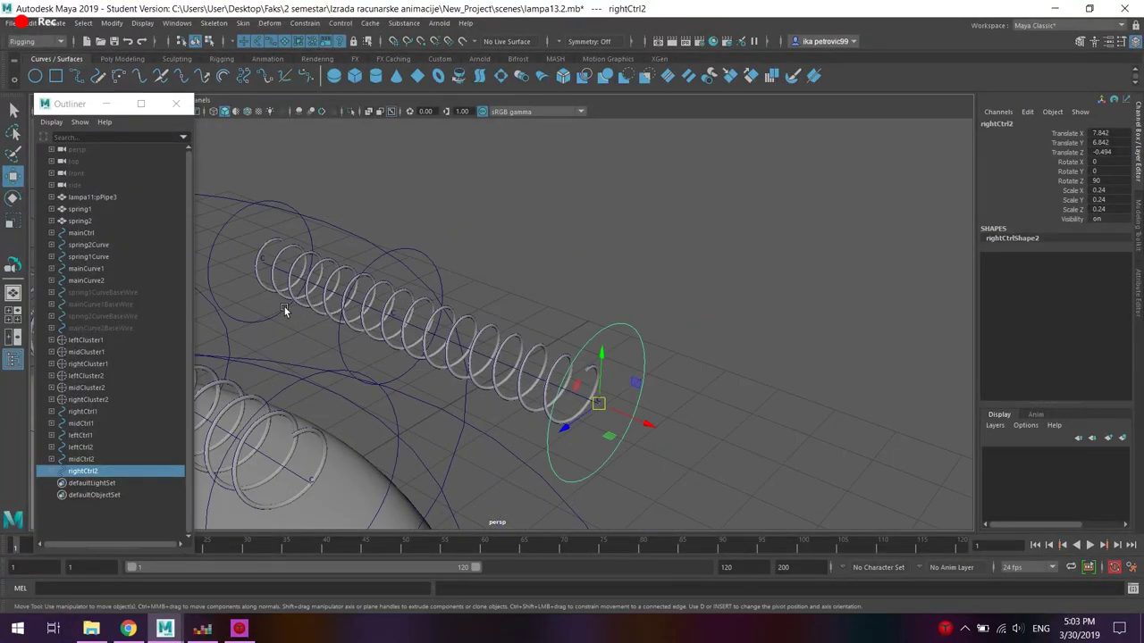
pyautogui.keyDown('shift'); pyautogui.click(104, 400); pyautogui.keyUp('shift')
pyautogui.click(123, 471)
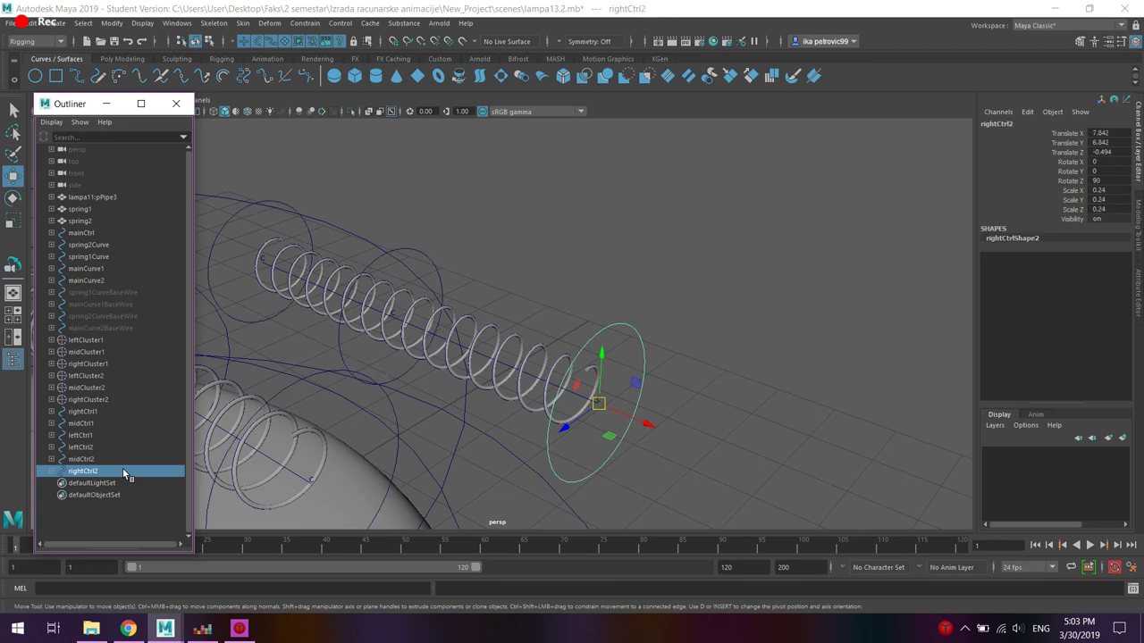
# - Parent-constrain rightCluster2 to rightCtrl2, then test-move rightCtrl2 and undo the move
pyautogui.keyDown('ctrl'); pyautogui.click(104, 401); pyautogui.keyUp('ctrl')
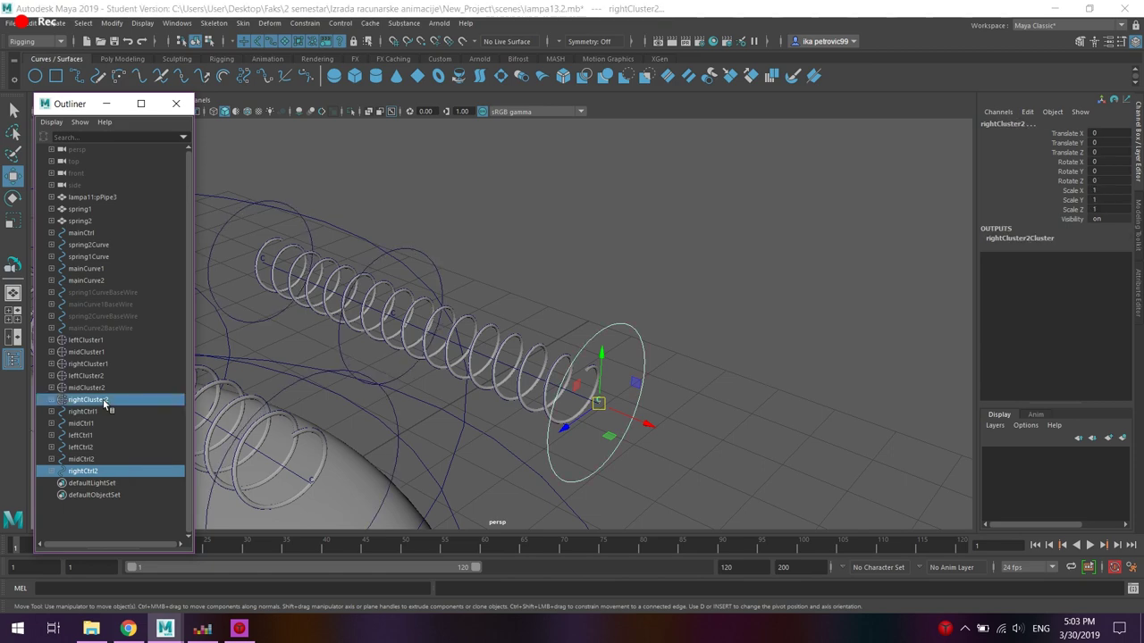
pyautogui.click(304, 22)
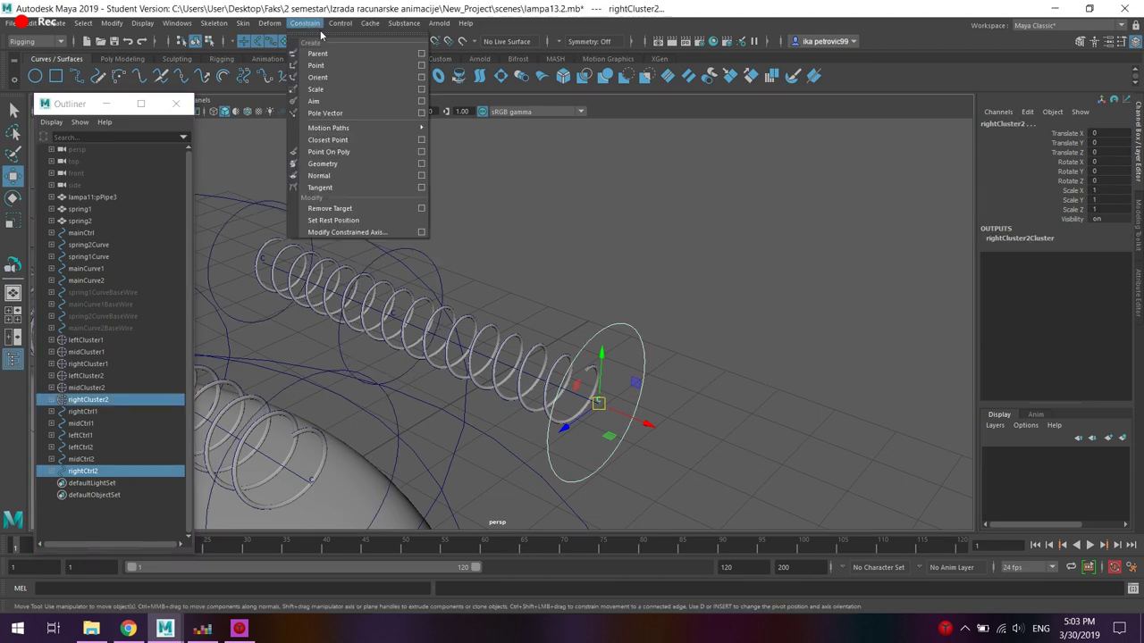
pyautogui.click(338, 54)
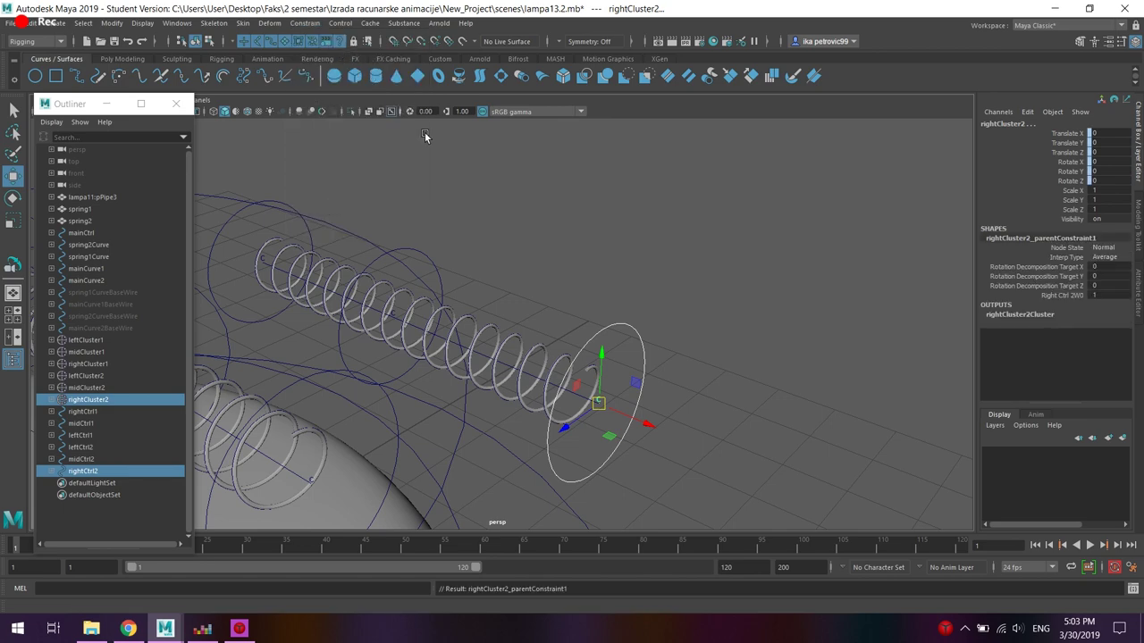
pyautogui.click(795, 395)
pyautogui.click(635, 343)
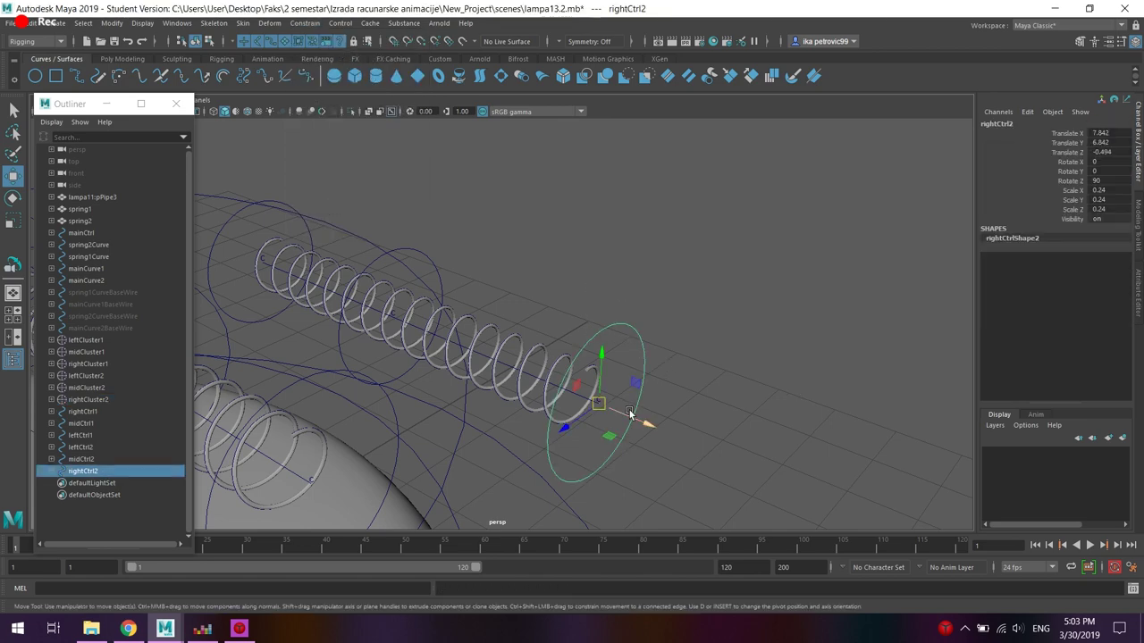
pyautogui.moveTo(553, 436); pyautogui.dragTo(515, 436)
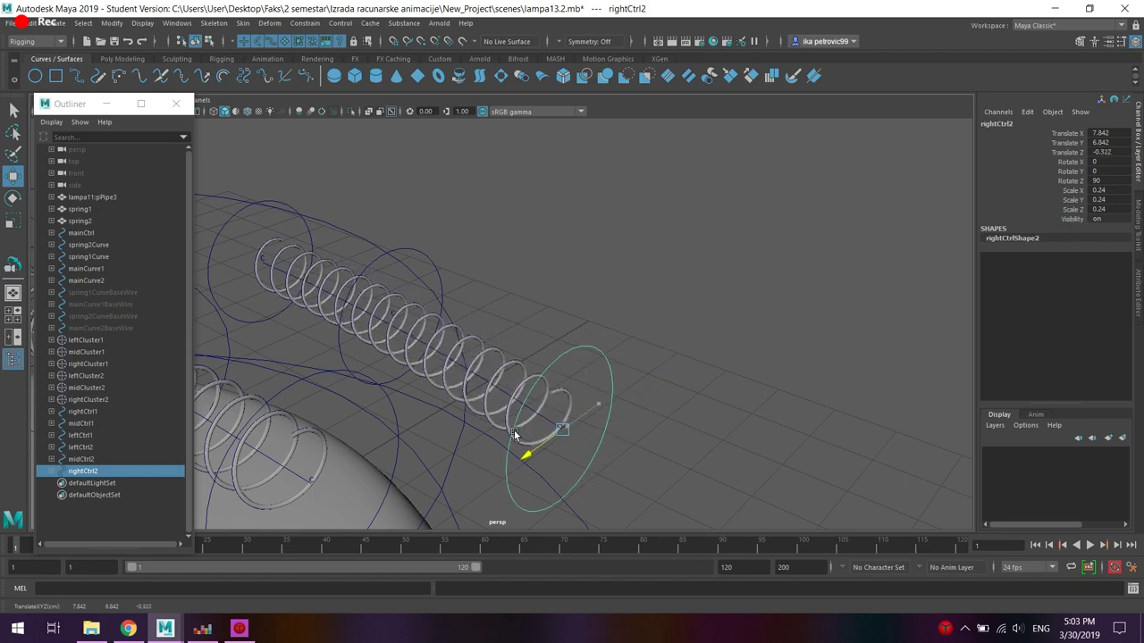
pyautogui.hotkey('ctrl', 'z')
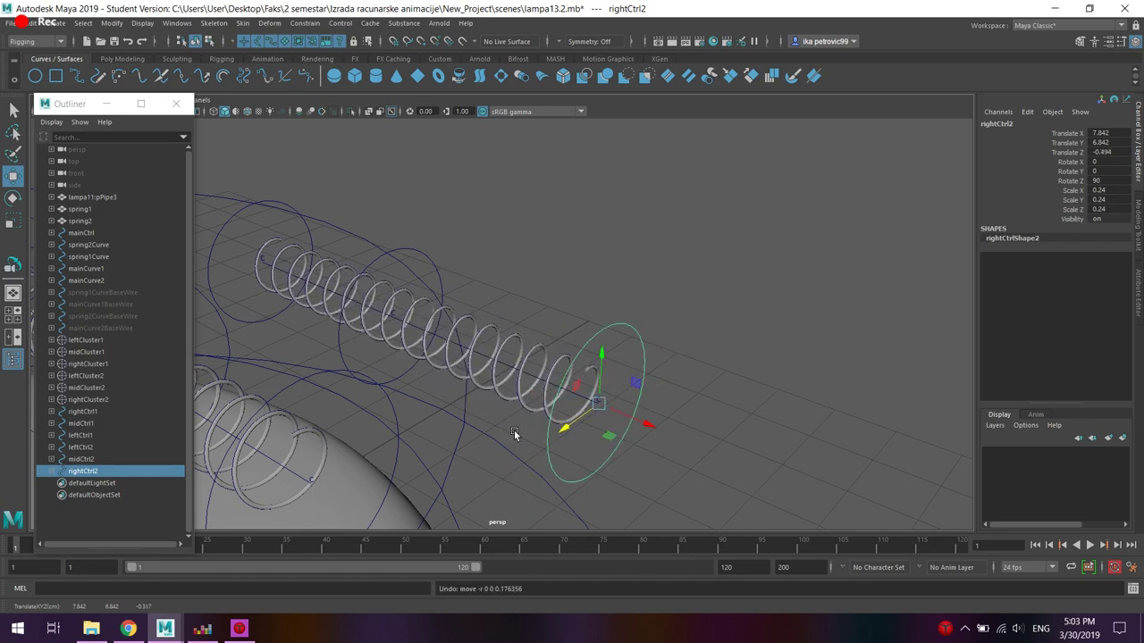
# - Parent-constrain midCluster2 to midCtrl2 and leftCluster2 to leftCtrl2
pyautogui.click(100, 459)
pyautogui.keyDown('ctrl'); pyautogui.click(98, 388); pyautogui.keyUp('ctrl')
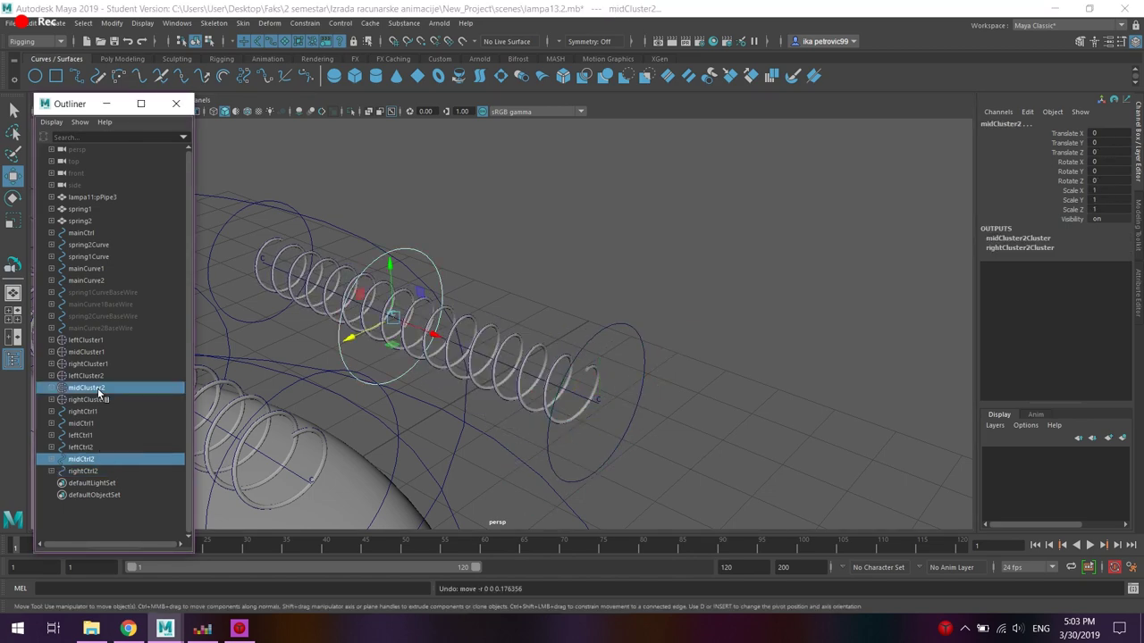
pyautogui.click(298, 24)
pyautogui.click(323, 53)
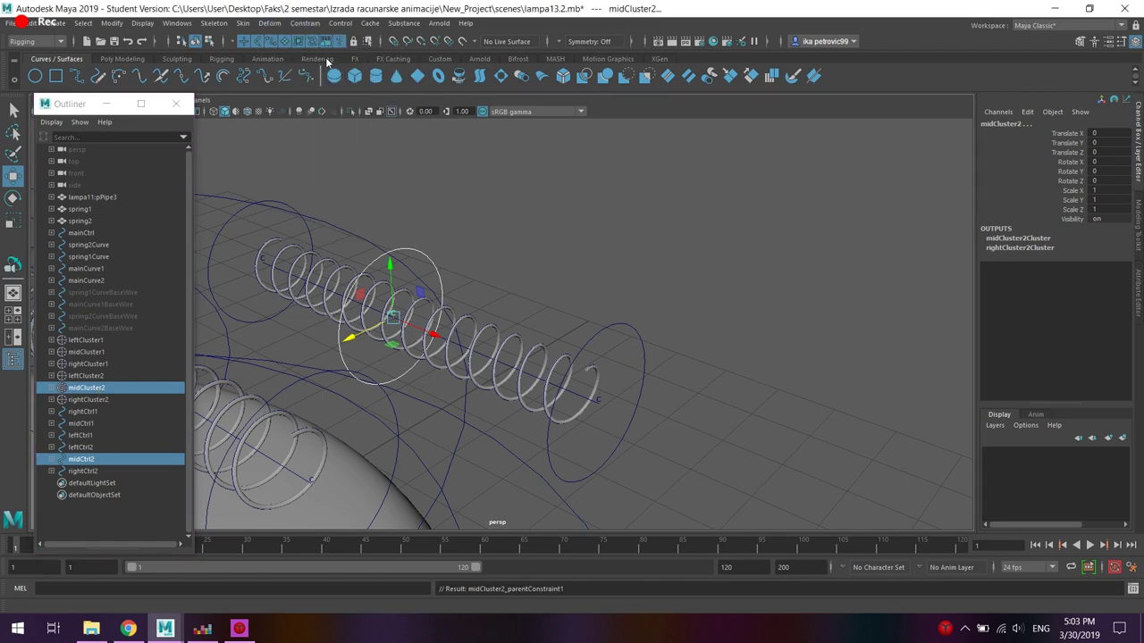
pyautogui.click(138, 446)
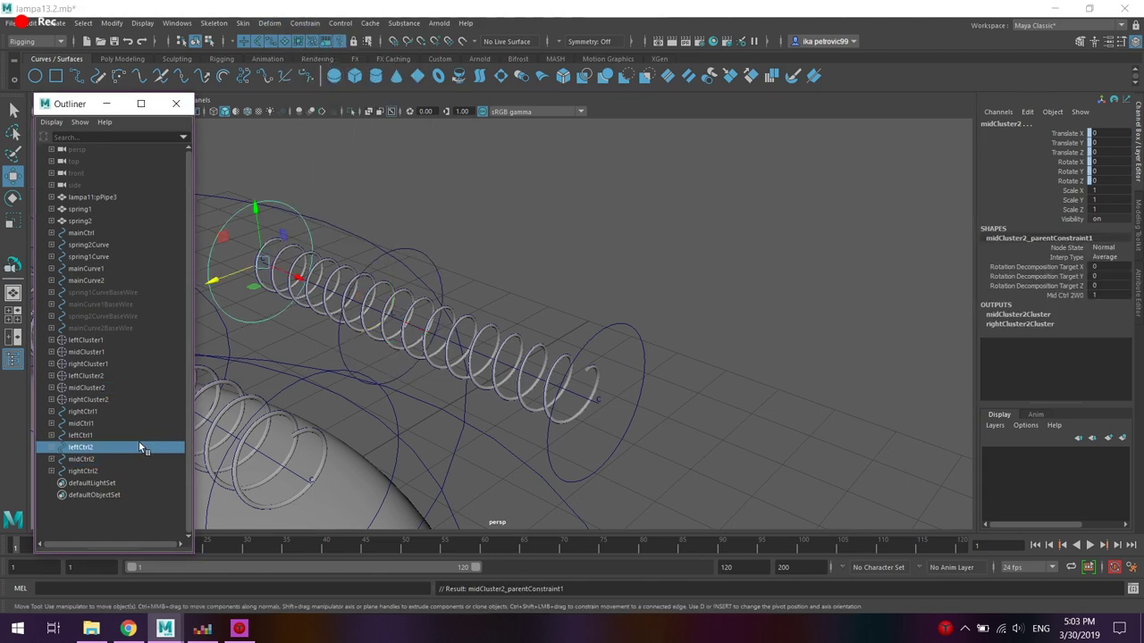
pyautogui.keyDown('ctrl'); pyautogui.click(116, 376); pyautogui.keyUp('ctrl')
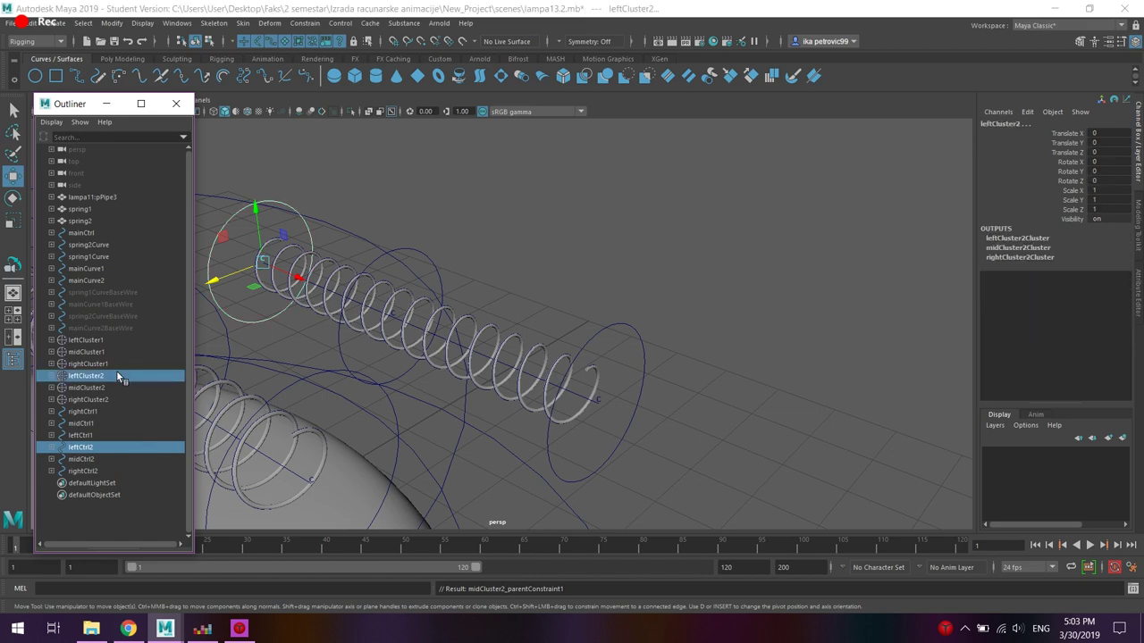
pyautogui.click(305, 24)
pyautogui.click(325, 56)
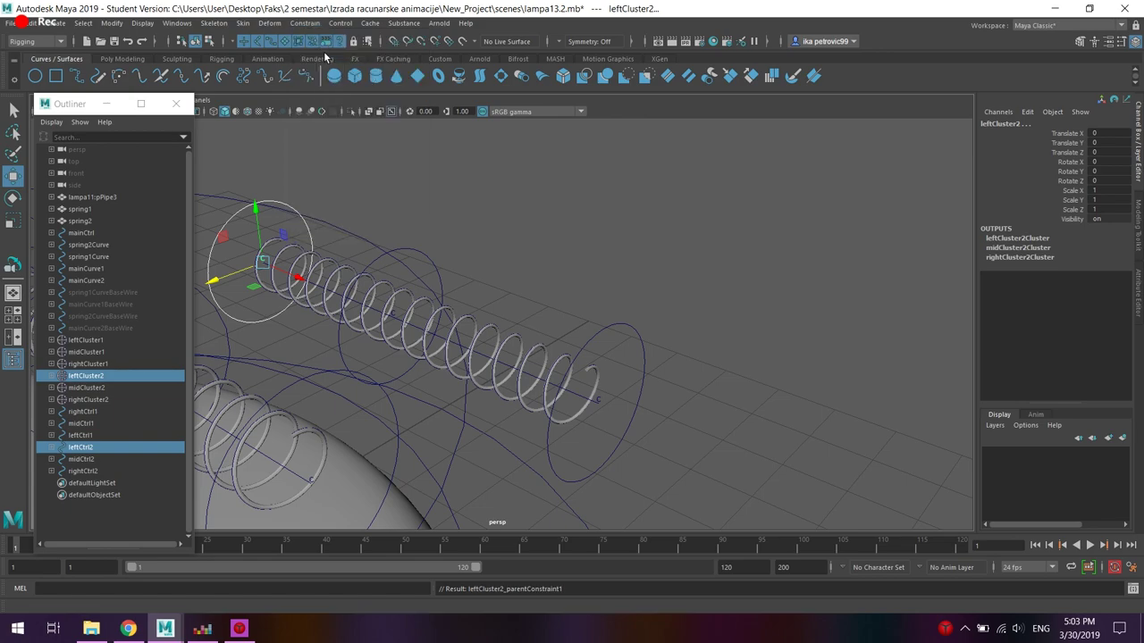
# - Parent-constrain leftCluster1, midCluster1 and rightCluster1 to leftCtrl1, midCtrl1 and rightCtrl1
pyautogui.moveTo(347, 327)
pyautogui.keyDown('alt'); pyautogui.mouseDown()
pyautogui.moveTo(474, 218)
pyautogui.moveTo(578, 266)
pyautogui.mouseUp(); pyautogui.keyUp('alt')
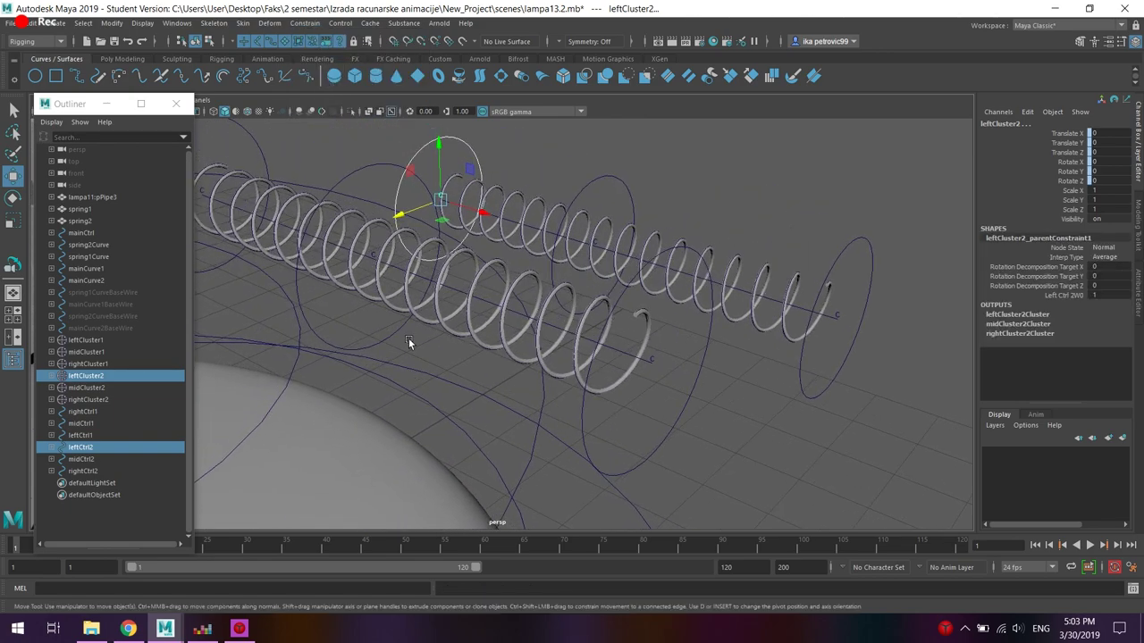
pyautogui.keyDown('alt'); pyautogui.moveTo(408, 338); pyautogui.dragTo(438, 332); pyautogui.keyUp('alt')
pyautogui.click(81, 436)
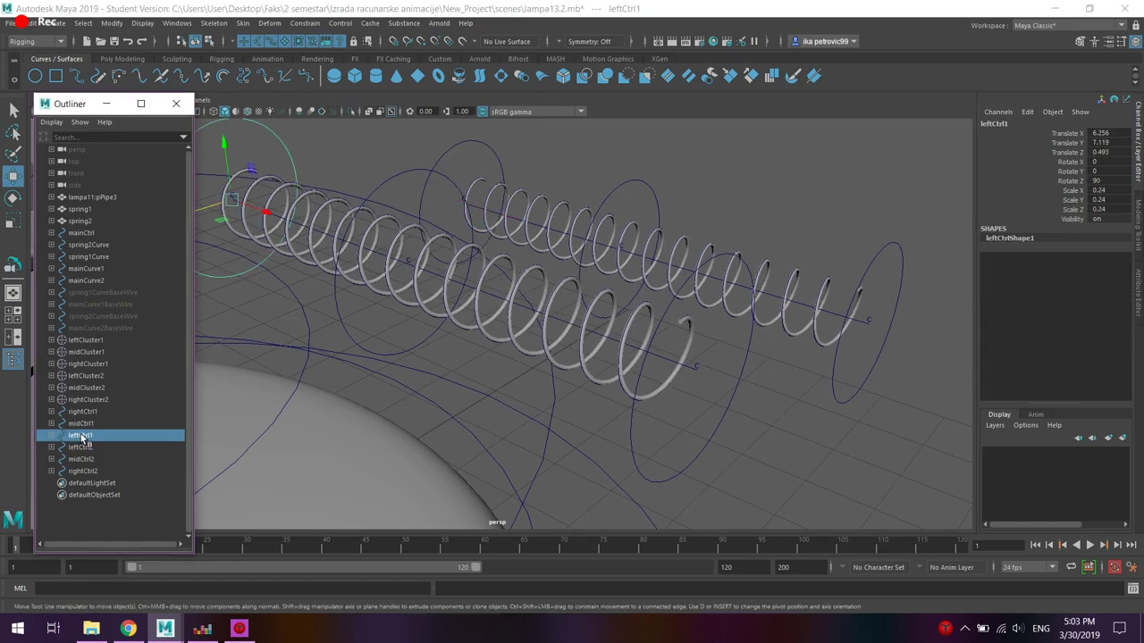
pyautogui.keyDown('ctrl'); pyautogui.click(86, 340); pyautogui.keyUp('ctrl')
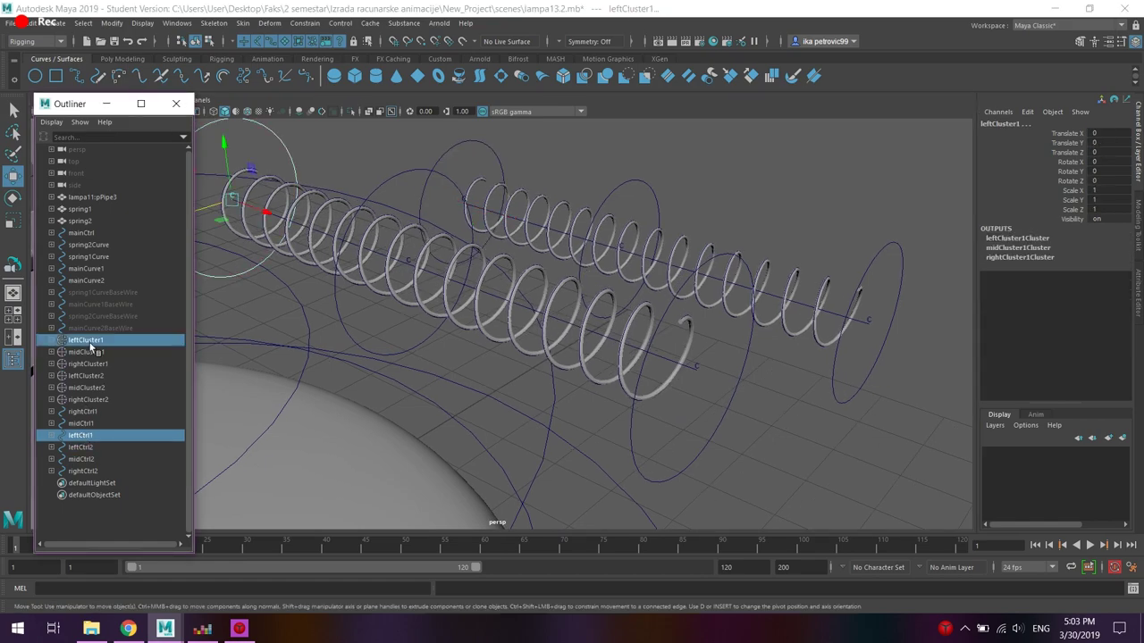
pyautogui.click(305, 23)
pyautogui.click(315, 42)
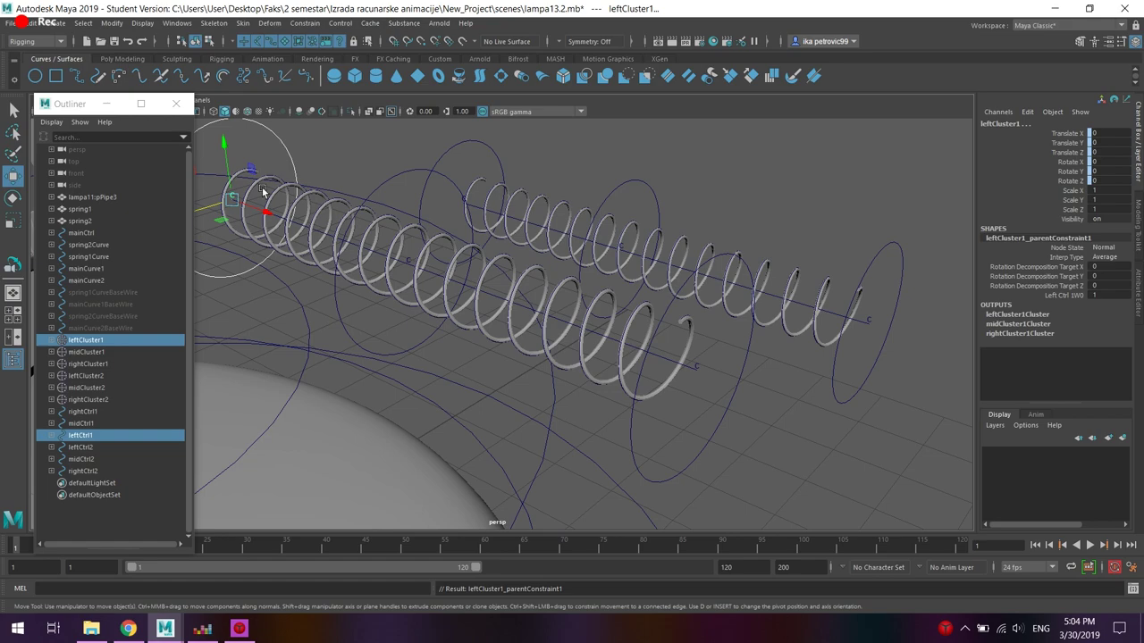
pyautogui.click(89, 423)
pyautogui.keyDown('ctrl'); pyautogui.click(81, 352); pyautogui.keyUp('ctrl')
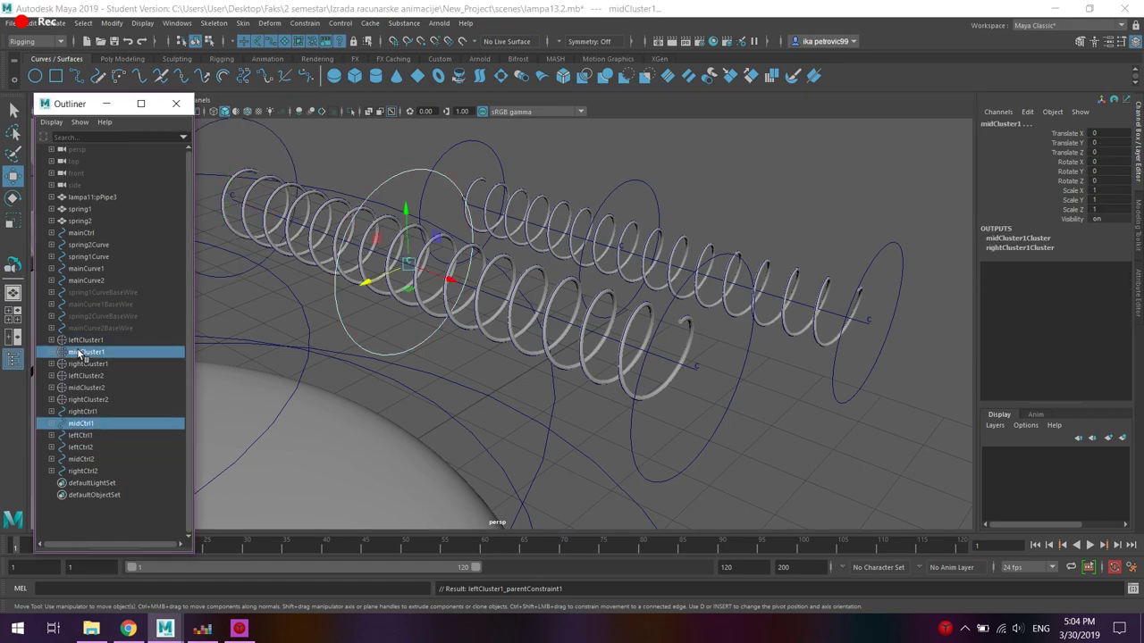
pyautogui.click(305, 23)
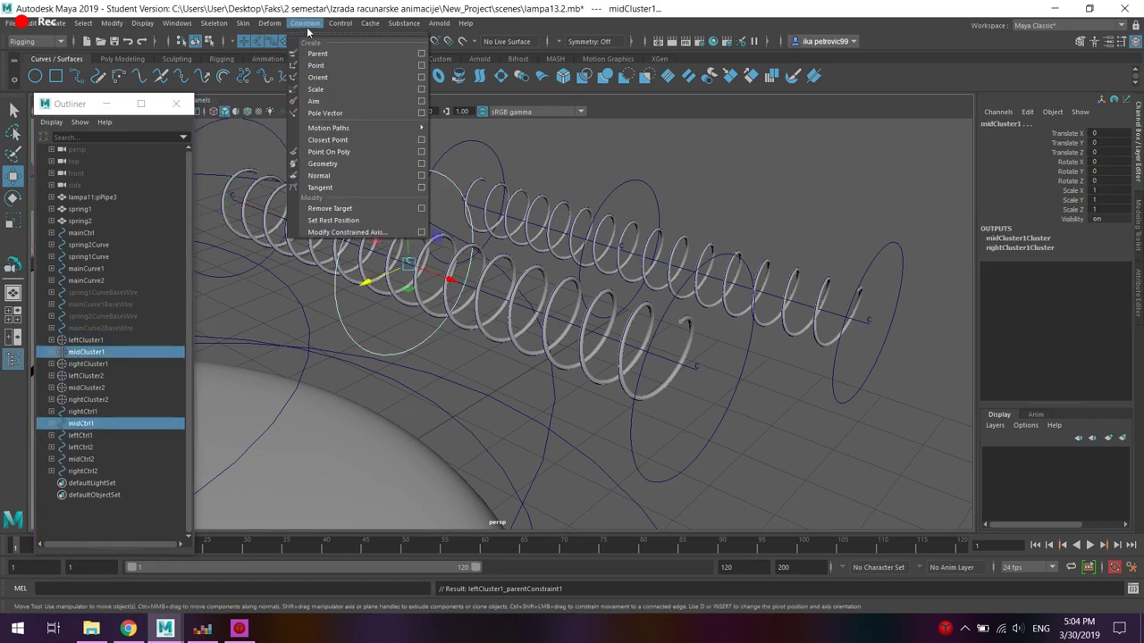
pyautogui.click(319, 53)
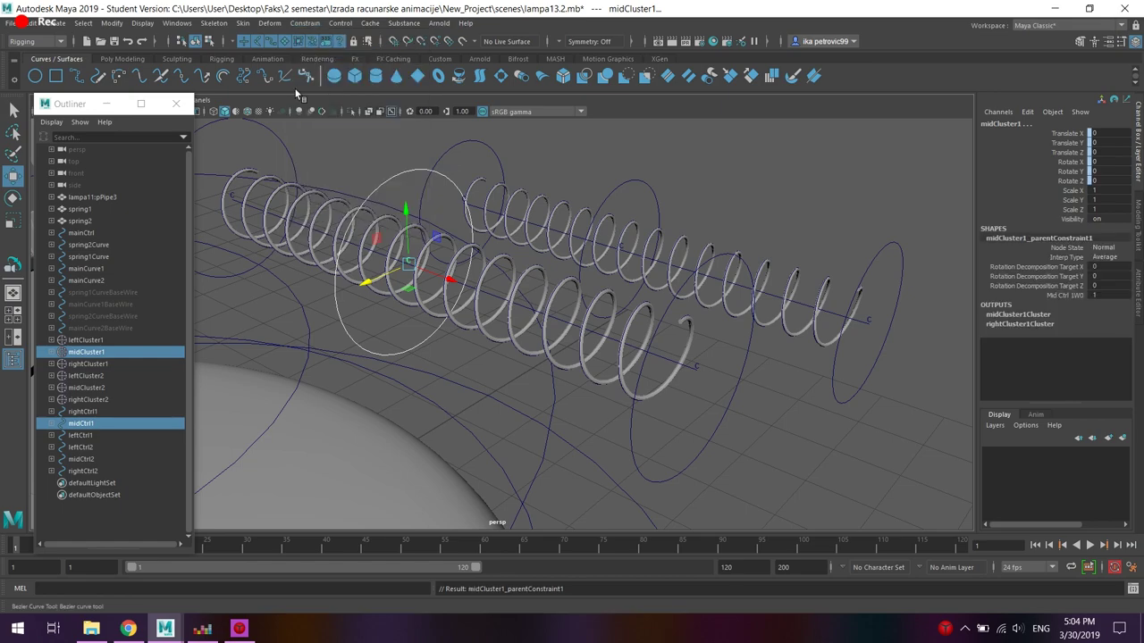
pyautogui.click(85, 412)
pyautogui.keyDown('ctrl'); pyautogui.click(88, 364); pyautogui.keyUp('ctrl')
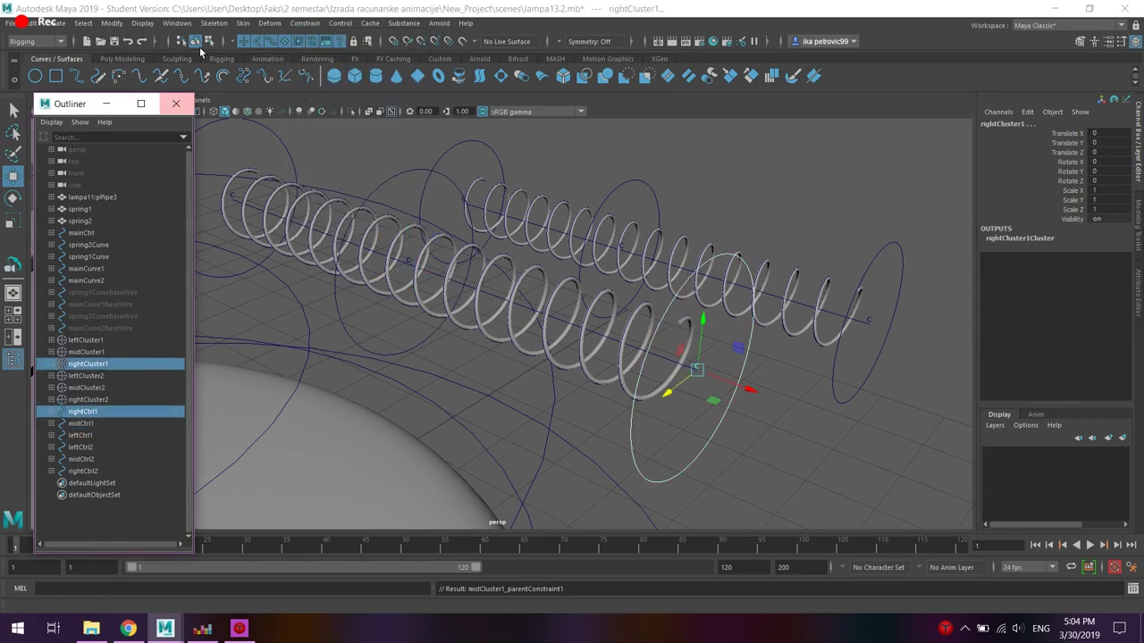
pyautogui.click(305, 24)
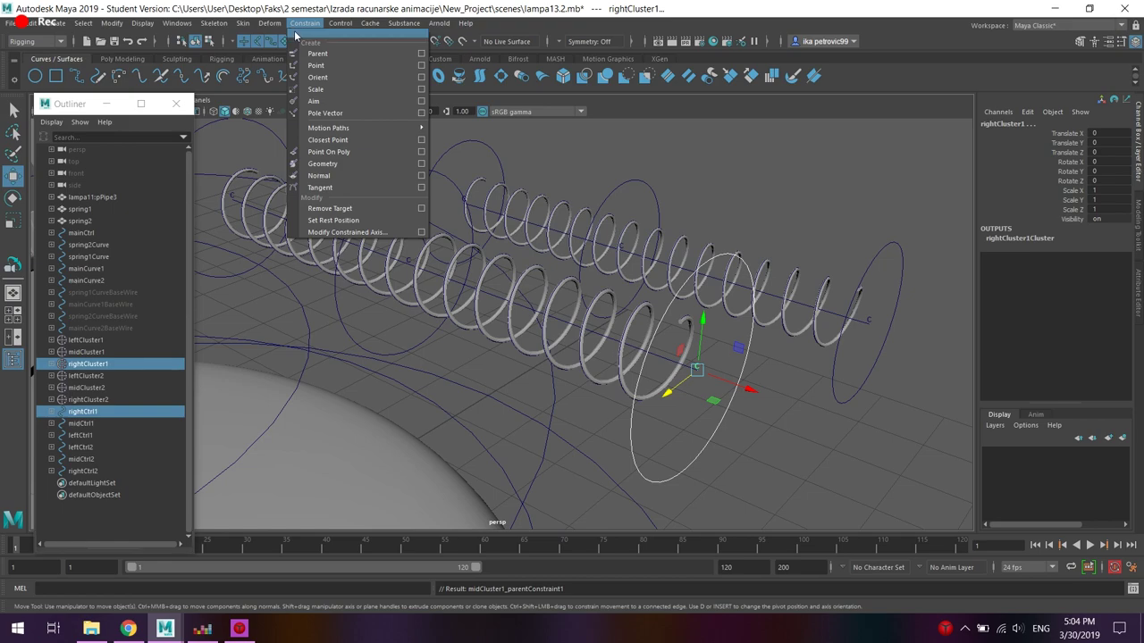
pyautogui.click(333, 55)
pyautogui.click(715, 404)
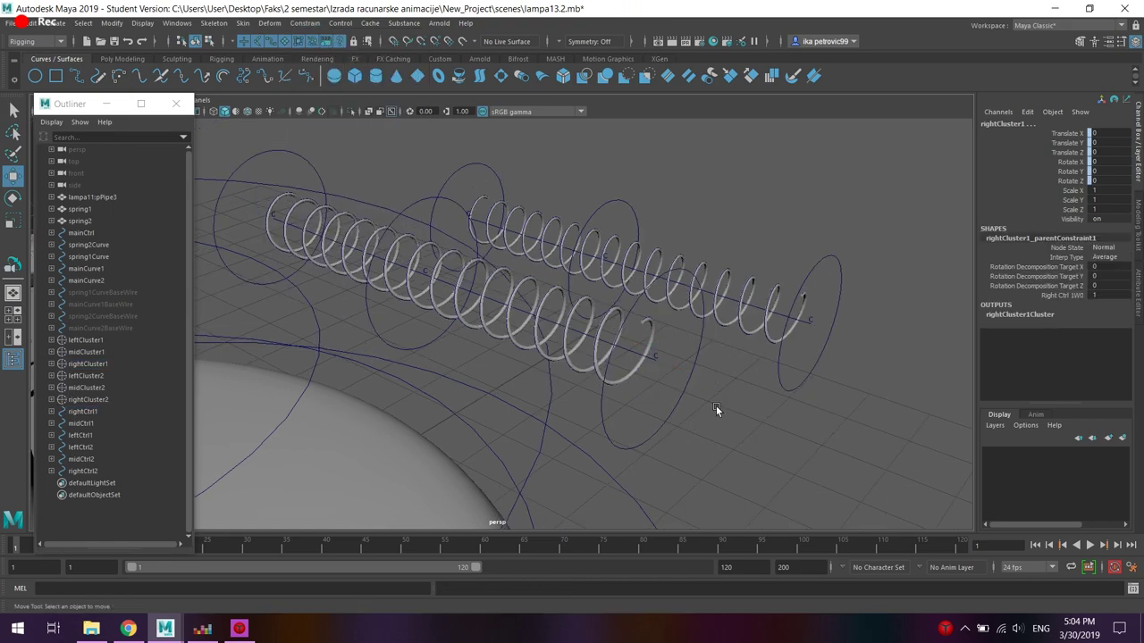
pyautogui.click(643, 439)
pyautogui.moveTo(684, 379); pyautogui.dragTo(905, 435)
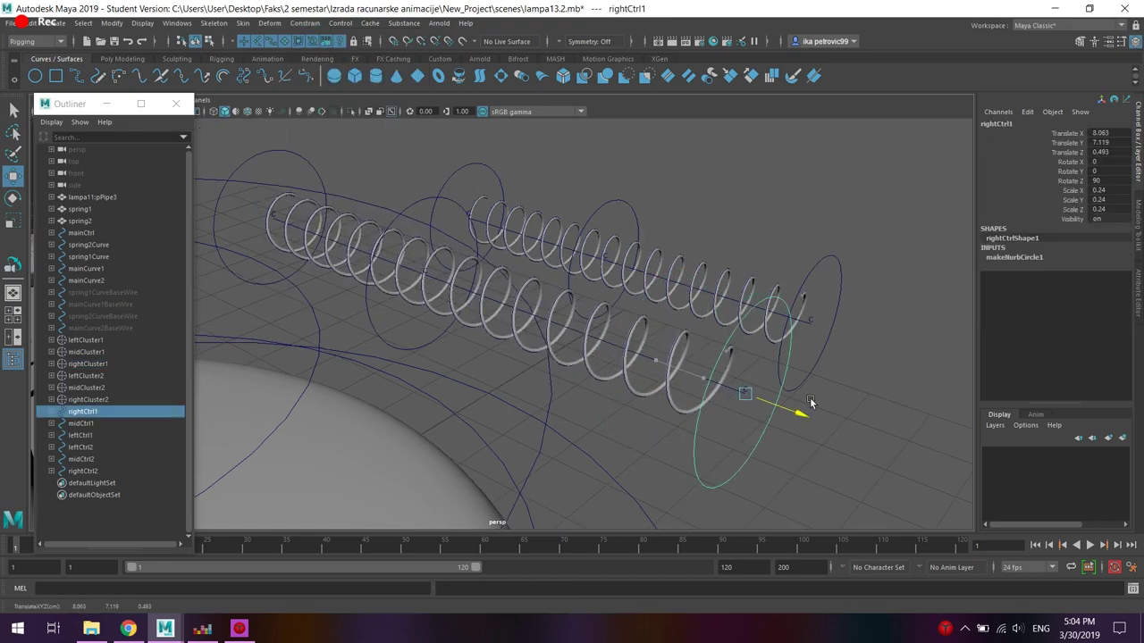
pyautogui.hotkey('ctrl', 'z')
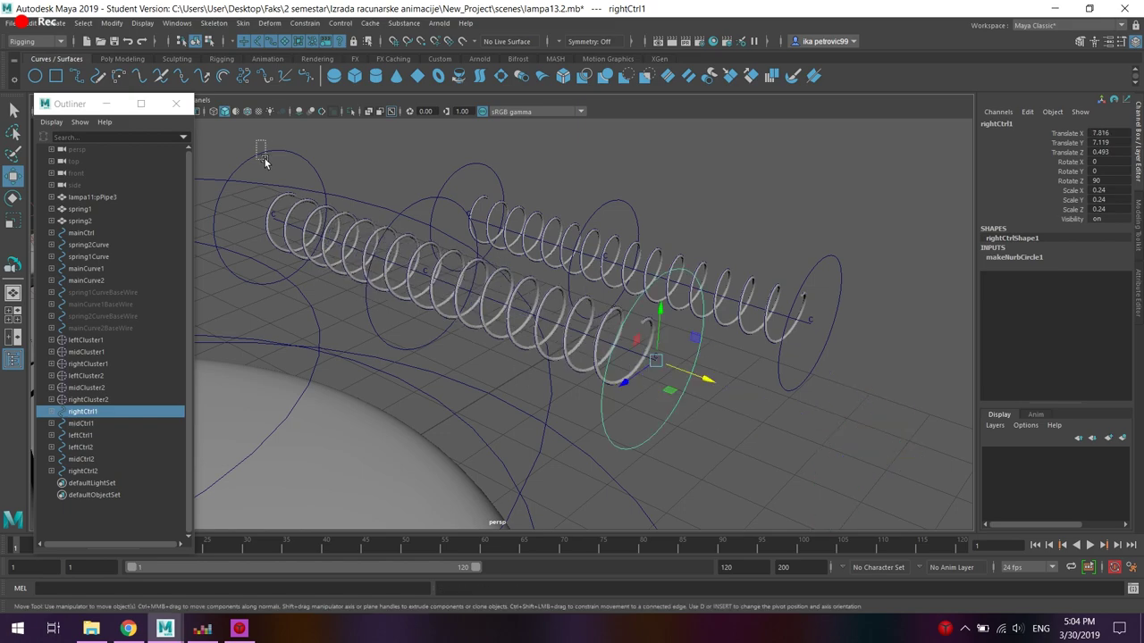
pyautogui.click(264, 158)
pyautogui.moveTo(286, 171); pyautogui.dragTo(183, 164, button='middle')
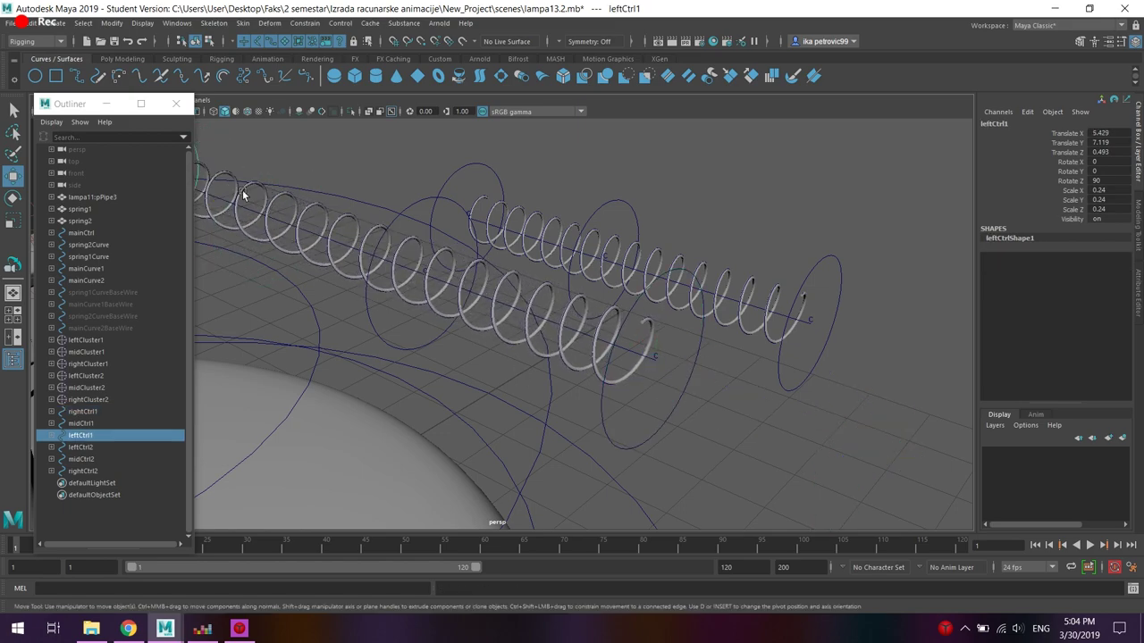
pyautogui.hotkey('ctrl', 'z')
pyautogui.click(831, 259)
pyautogui.moveTo(861, 299); pyautogui.dragTo(992, 403, button='middle')
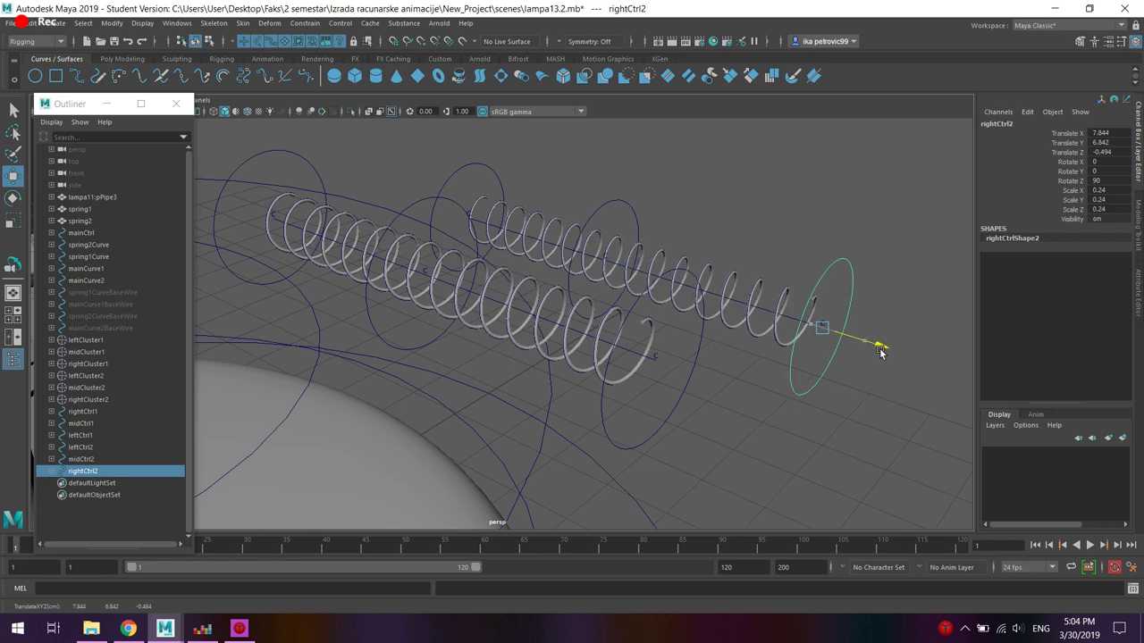
pyautogui.hotkey('ctrl', 'z')
pyautogui.click(496, 189)
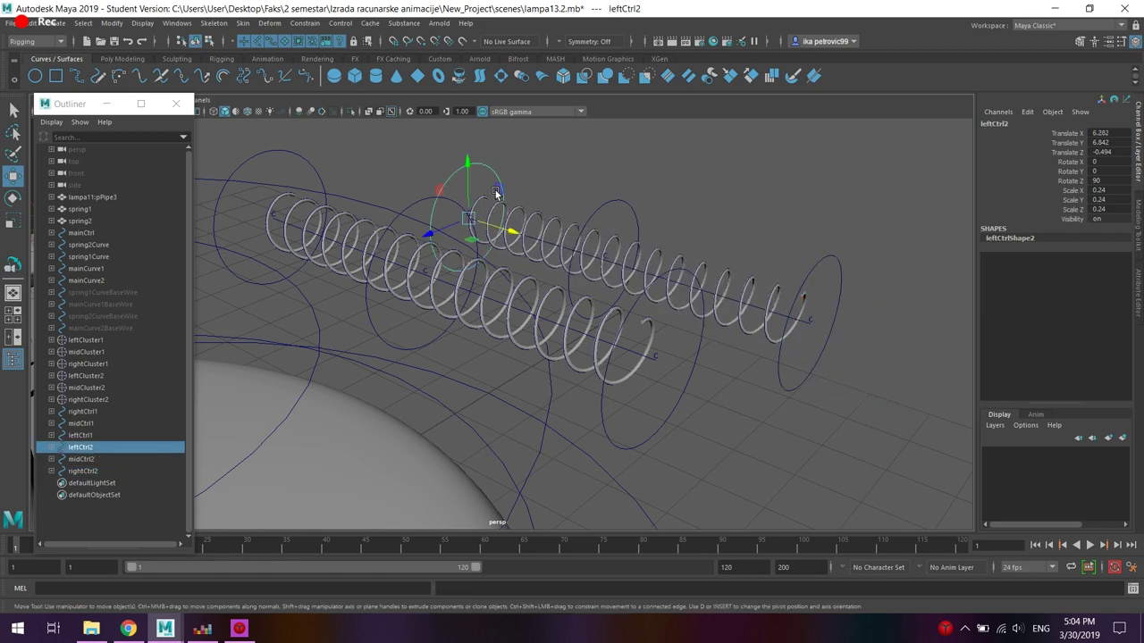
pyautogui.moveTo(499, 191); pyautogui.dragTo(355, 186, button='middle')
pyautogui.hotkey('ctrl', 'z')
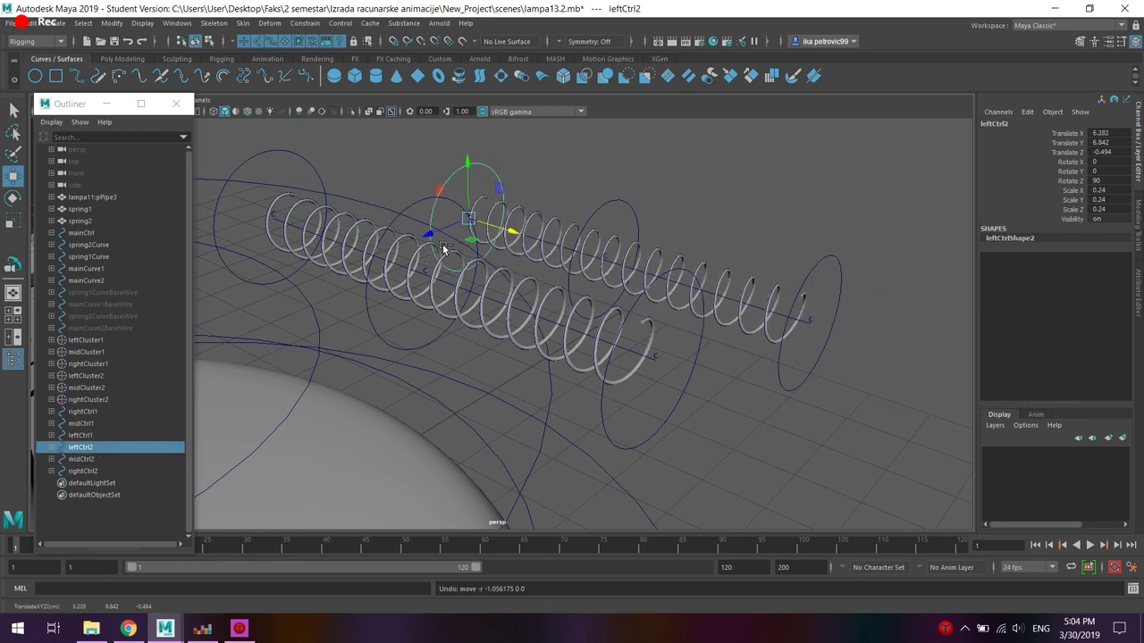
# - Group leftCtrl2, midCtrl2 and rightCtrl2 and name the group ctrlGrp2
pyautogui.keyDown('shift'); pyautogui.click(89, 471); pyautogui.keyUp('shift')
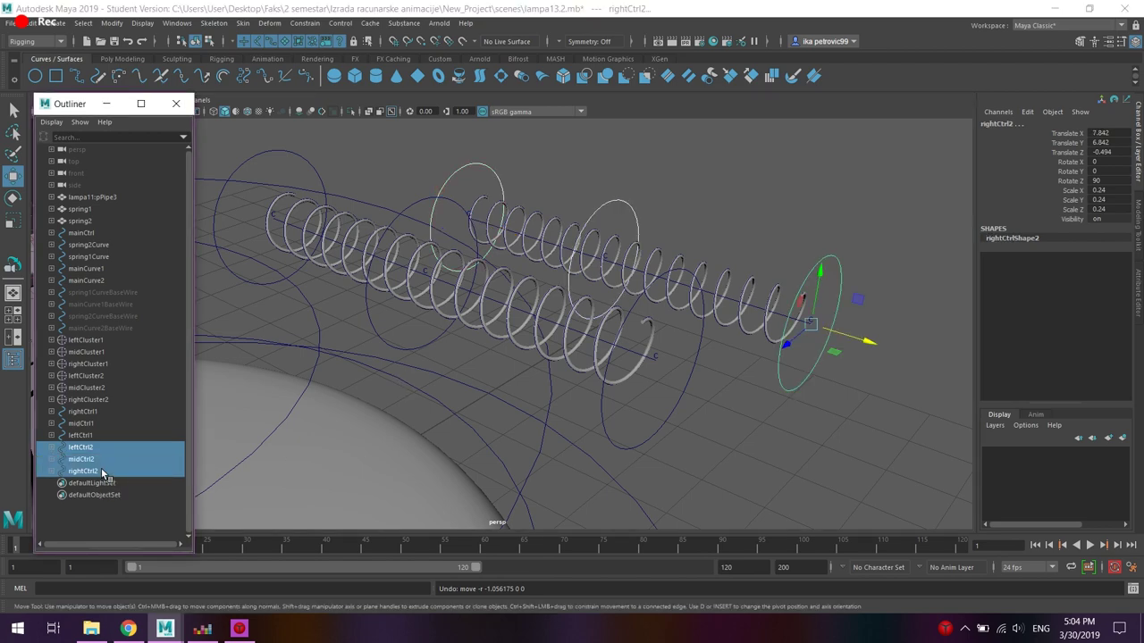
pyautogui.hotkey('ctrl', 'g')
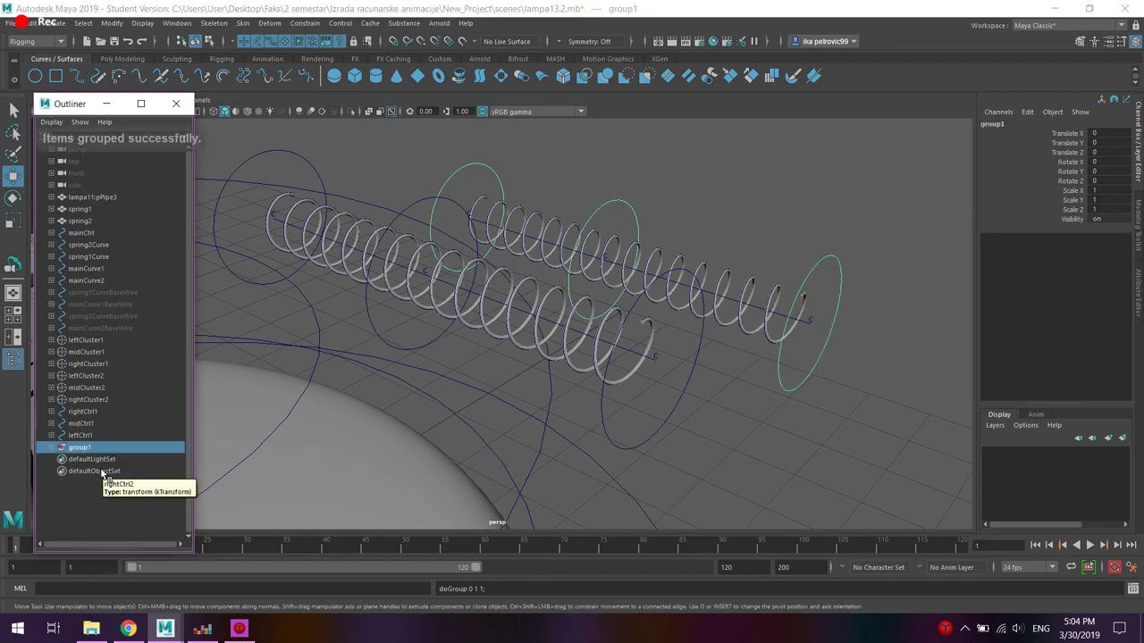
pyautogui.doubleClick(80, 447)
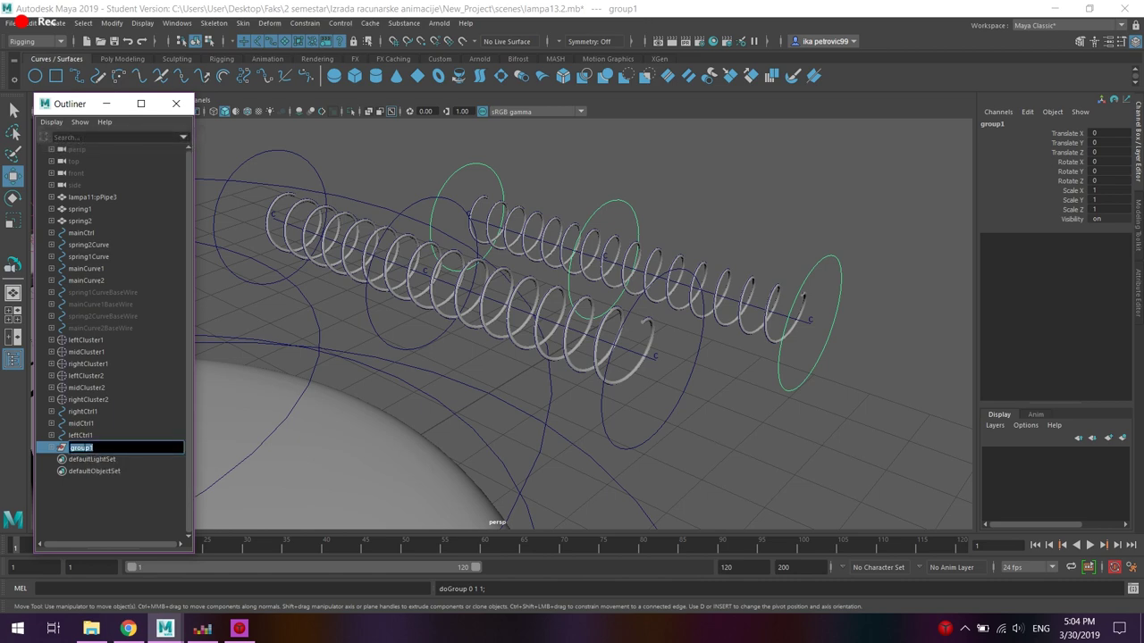
pyautogui.write('ct')
pyautogui.write('s')
pyautogui.write('rl')
pyautogui.write('2')
pyautogui.press('BackSpace')
pyautogui.write('G')
pyautogui.write('rp2')
pyautogui.press('Return')
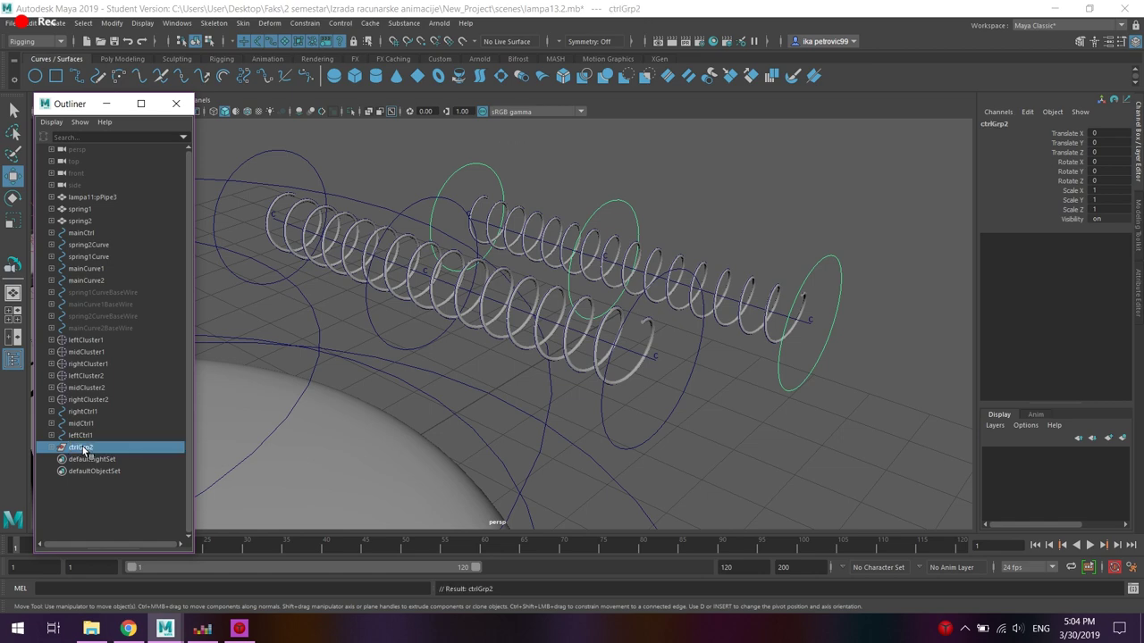
# - Group leftCtrl1, midCtrl1 and rightCtrl1 and name the group ctrlGrp1
pyautogui.click(80, 435)
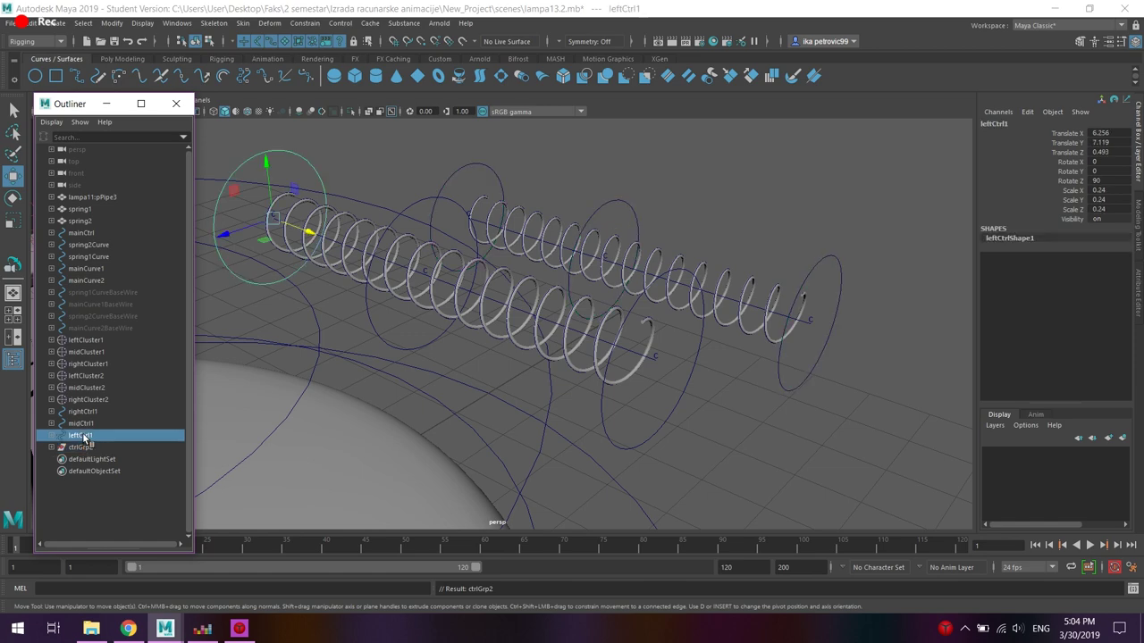
pyautogui.keyDown('ctrl'); pyautogui.click(84, 412); pyautogui.keyUp('ctrl')
pyautogui.keyDown('ctrl'); pyautogui.click(85, 424); pyautogui.keyUp('ctrl')
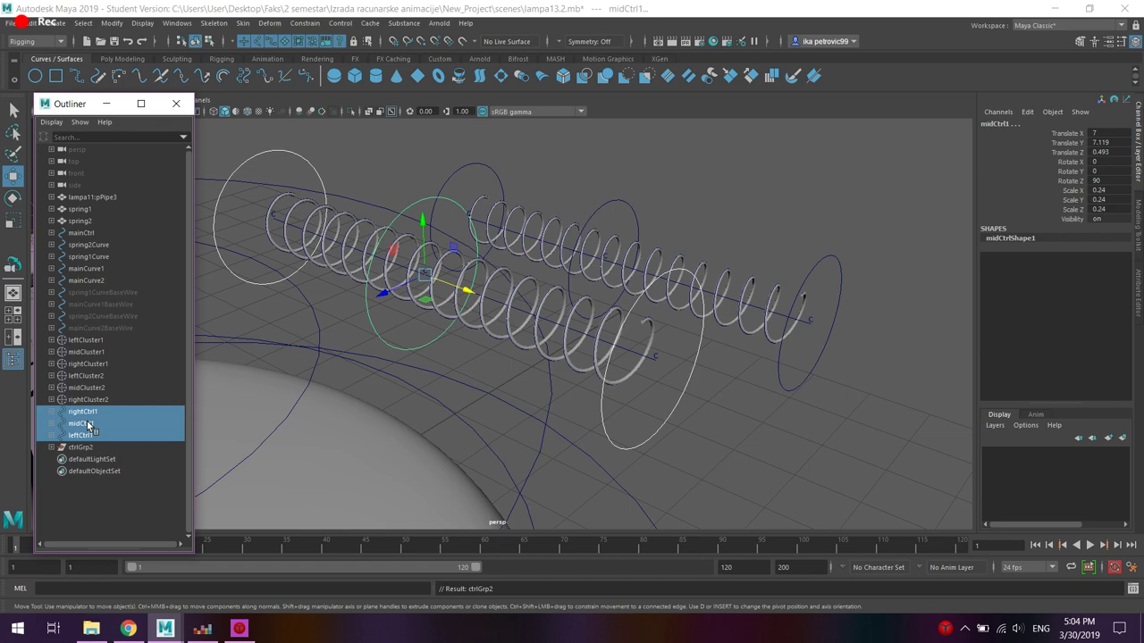
pyautogui.hotkey('ctrl', 'g')
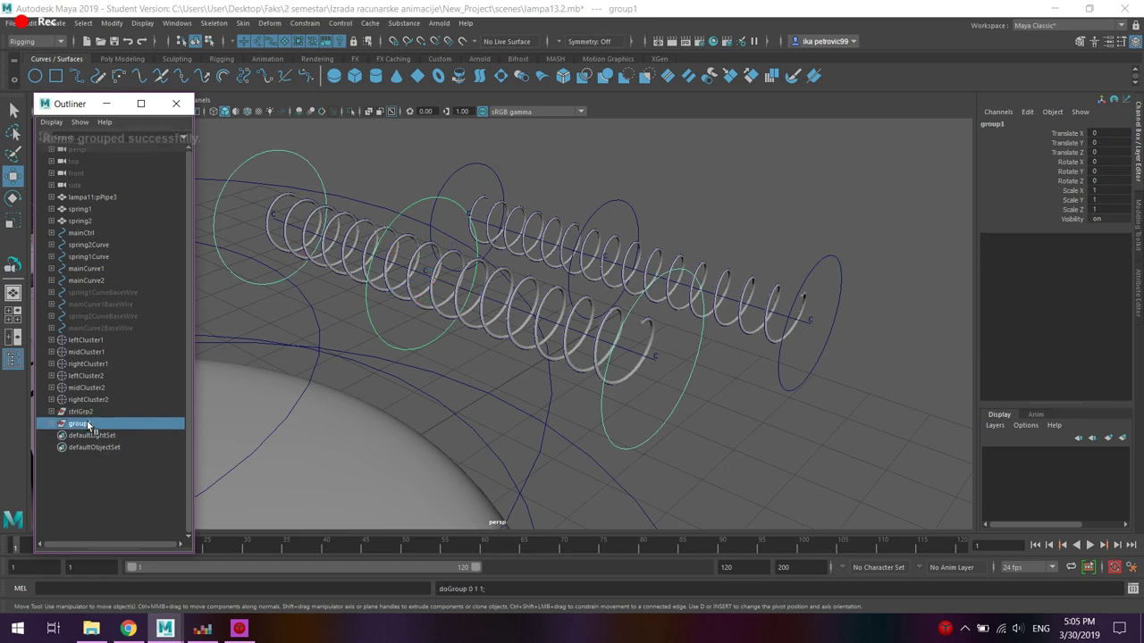
pyautogui.doubleClick(81, 424)
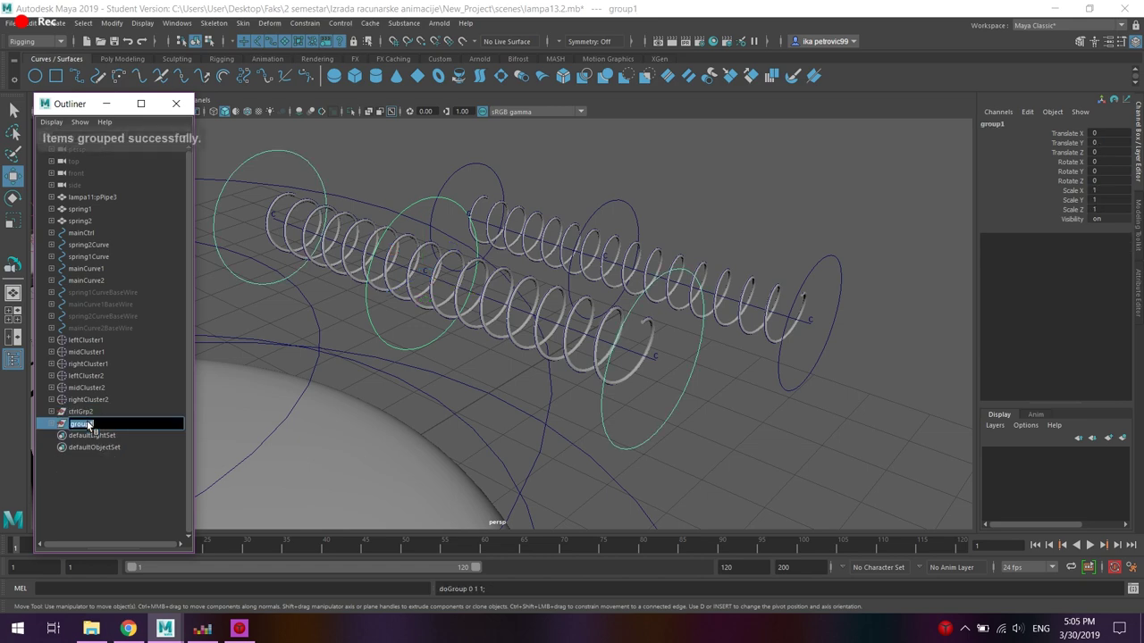
pyautogui.write('ctrl')
pyautogui.press('capslock')
pyautogui.write('G')
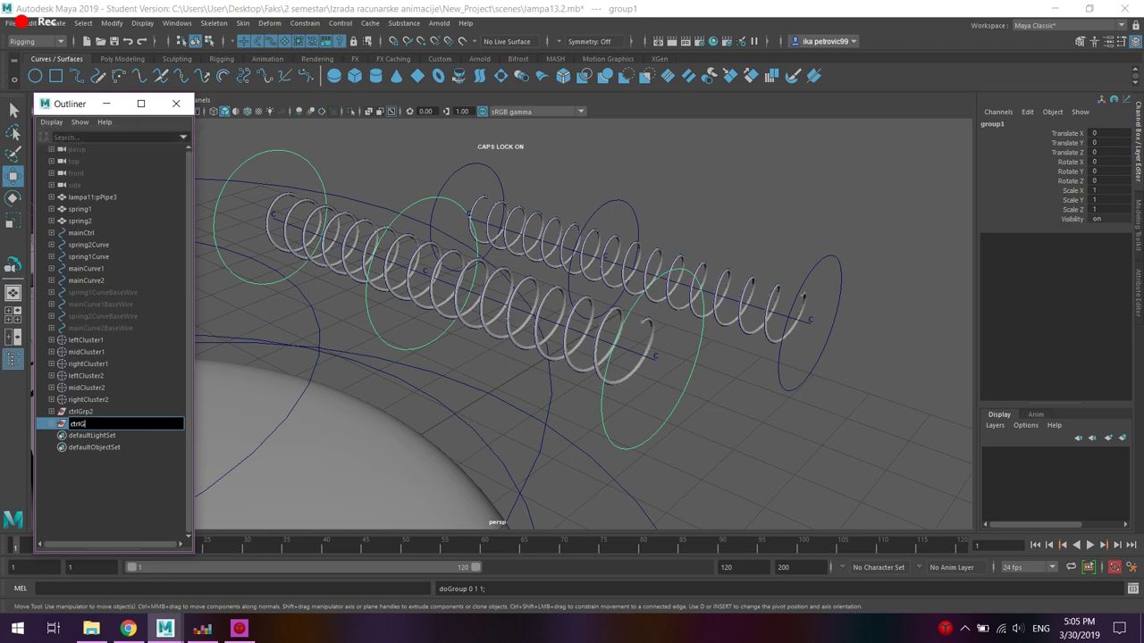
pyautogui.press('capslock')
pyautogui.write('rp1')
pyautogui.press('Return')
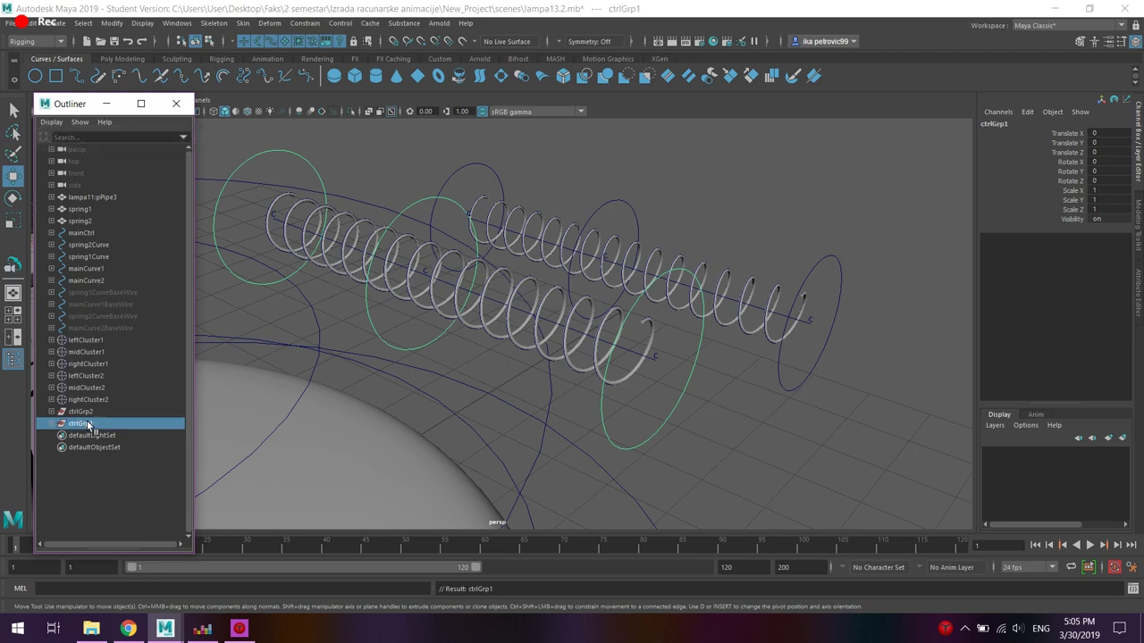
# - Group leftCluster2, midCluster2 and rightCluster2 and name the group clusterGrp2
pyautogui.click(88, 401)
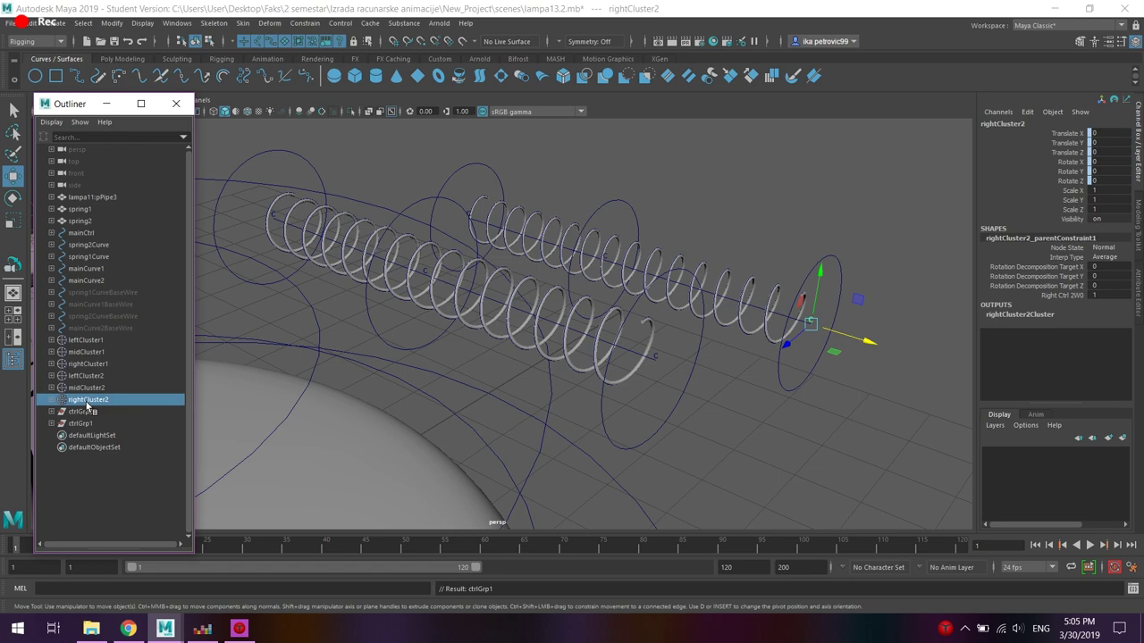
pyautogui.keyDown('shift'); pyautogui.click(86, 378); pyautogui.keyUp('shift')
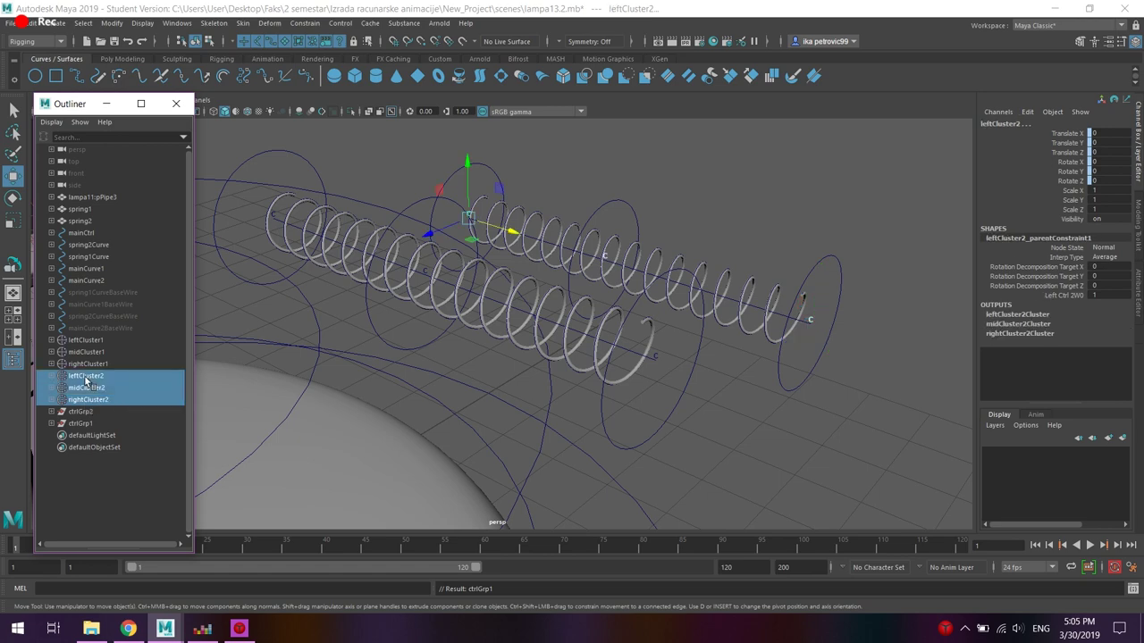
pyautogui.hotkey('ctrl', 'g')
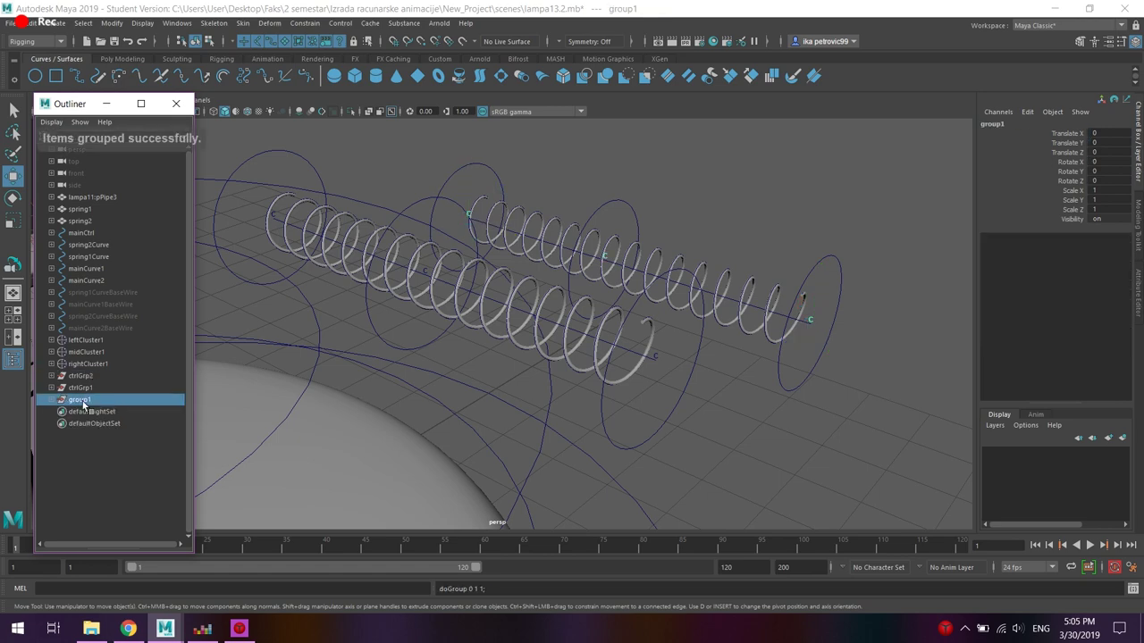
pyautogui.doubleClick(84, 400)
pyautogui.write('cluster')
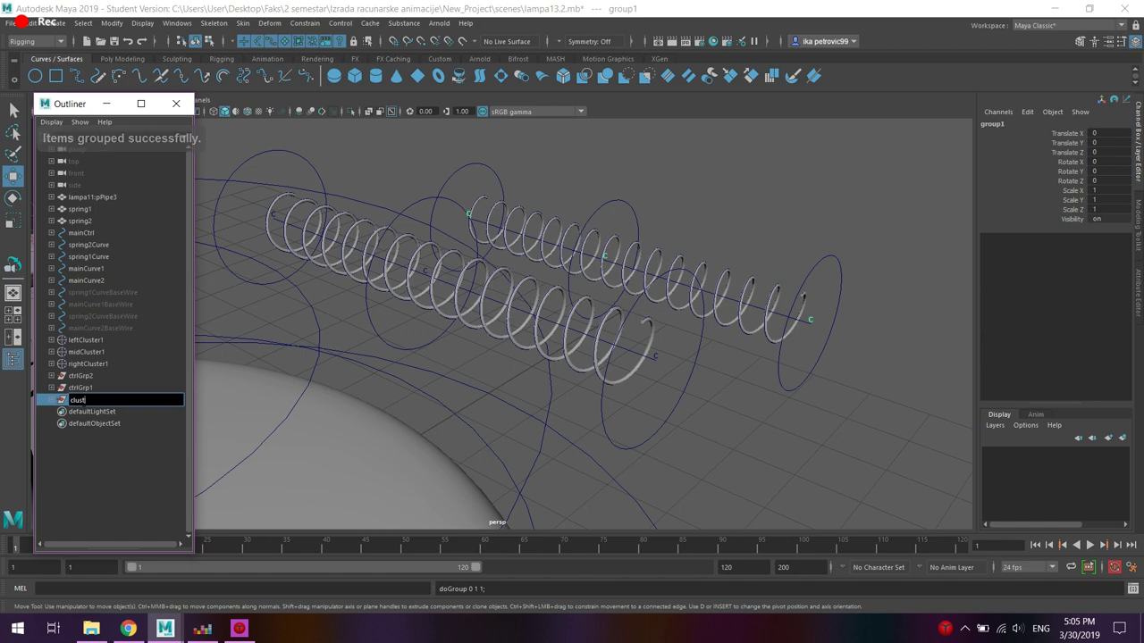
pyautogui.press('capslock')
pyautogui.write('G')
pyautogui.press('capslock')
pyautogui.write('r')
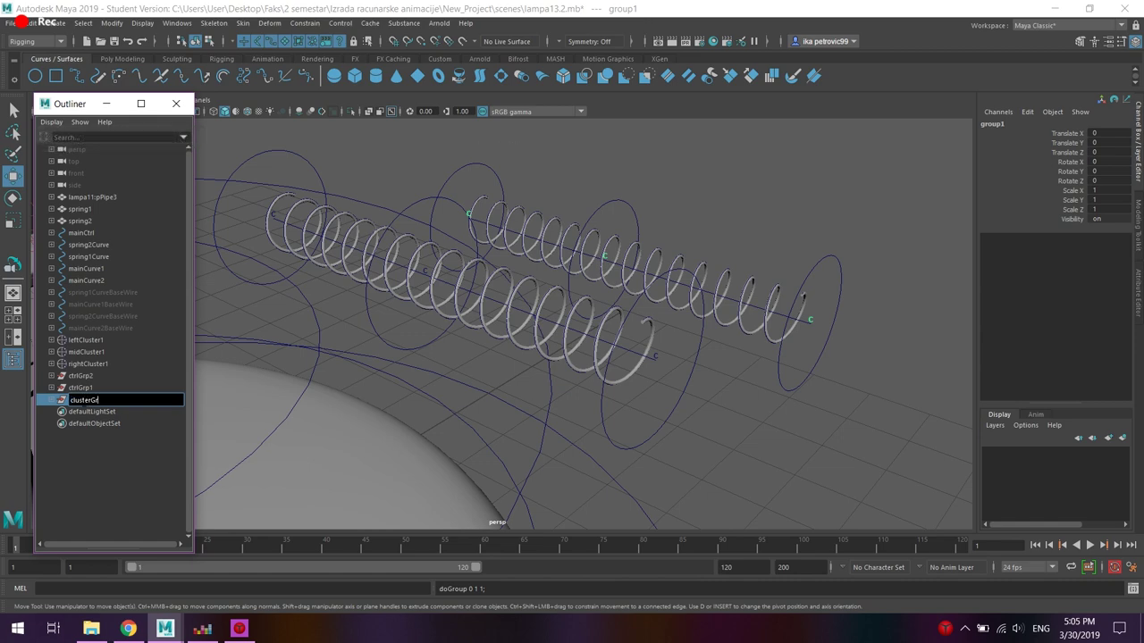
pyautogui.write('p2')
pyautogui.press('Return')
# - Group leftCluster1, midCluster1 and rightCluster1 and name the group clusterGrp1
pyautogui.click(89, 364)
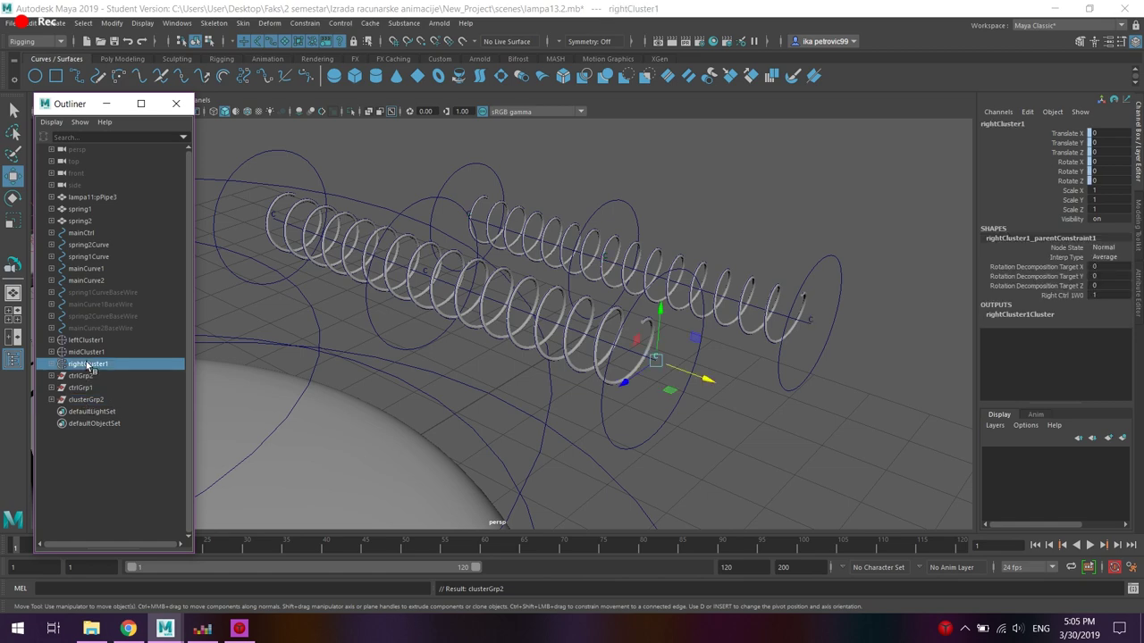
pyautogui.moveTo(88, 365); pyautogui.dragTo(96, 342)
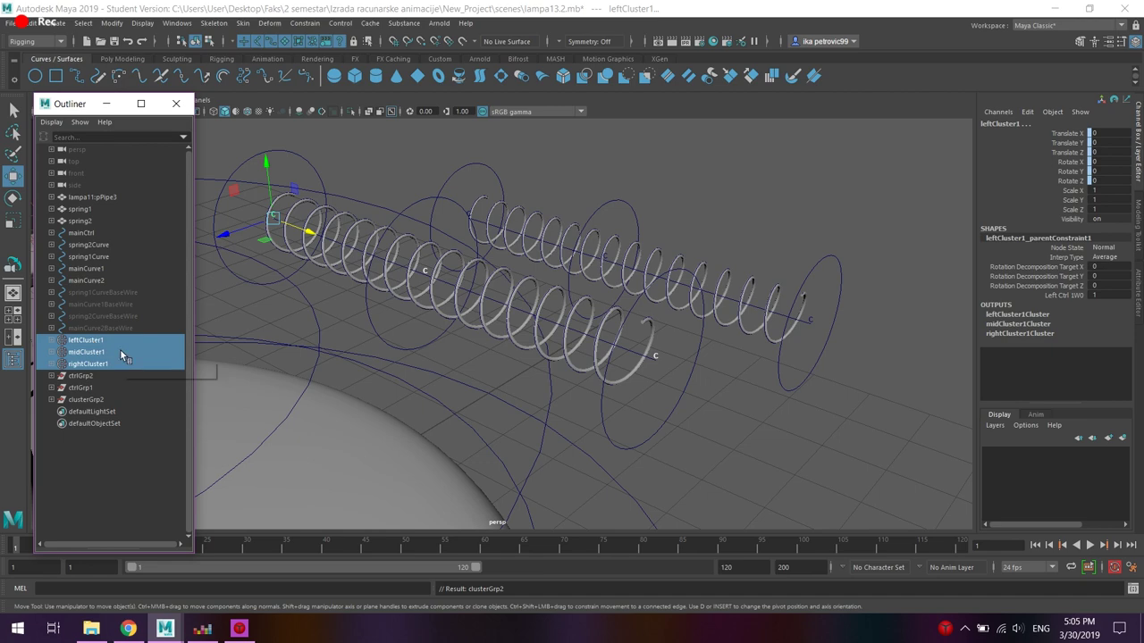
pyautogui.hotkey('ctrl', 'g')
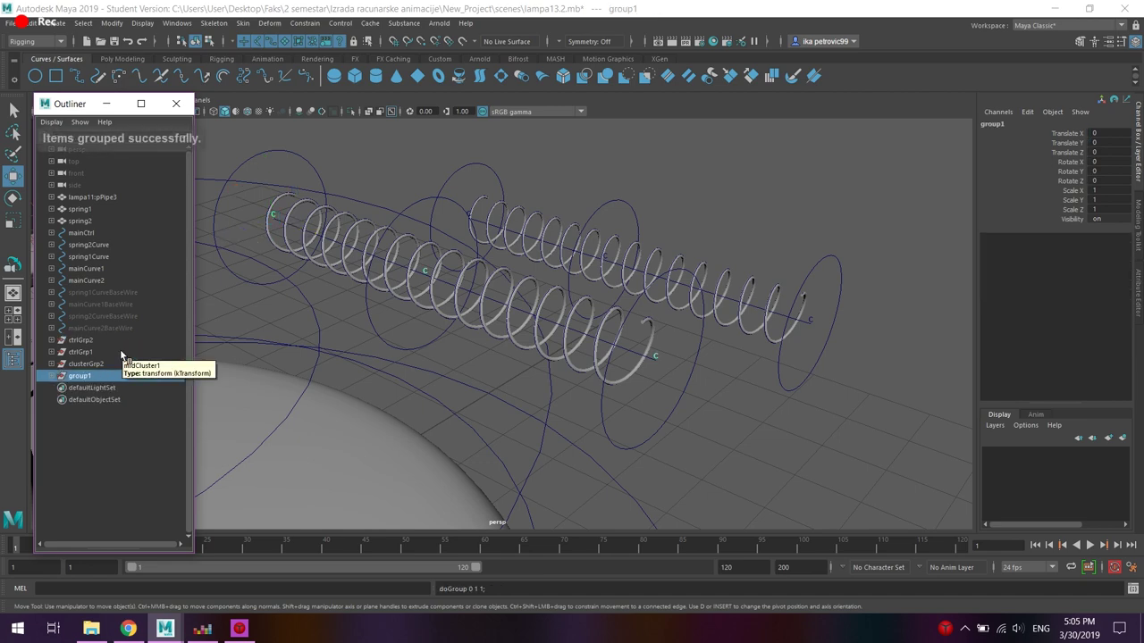
pyautogui.doubleClick(84, 377)
pyautogui.write('d')
pyautogui.press('BackSpace')
pyautogui.write('clus')
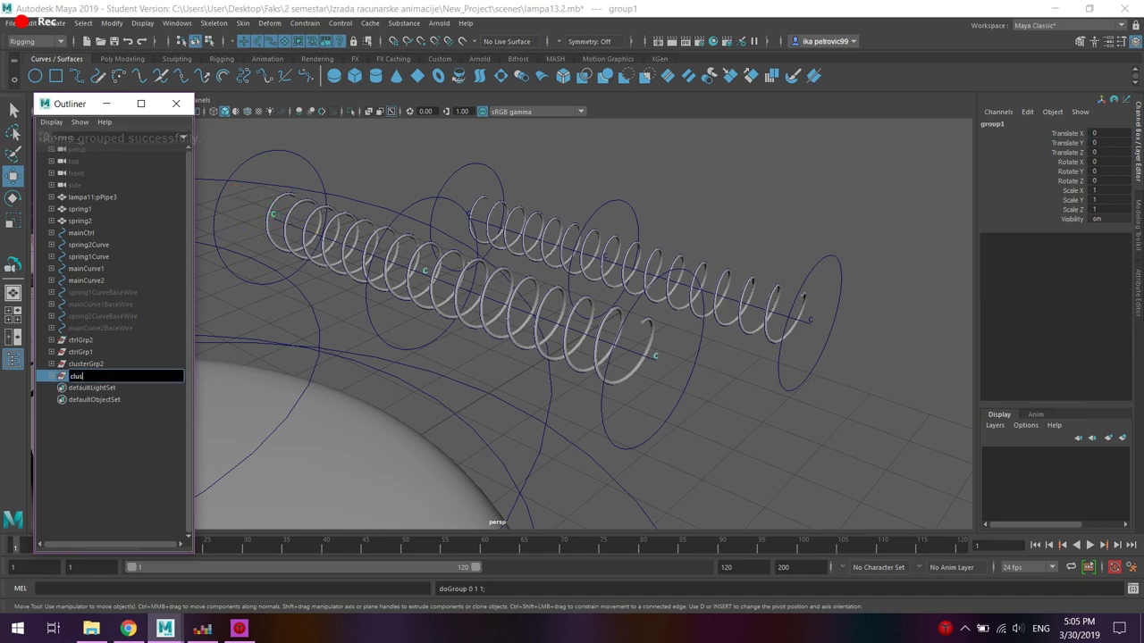
pyautogui.write('terG')
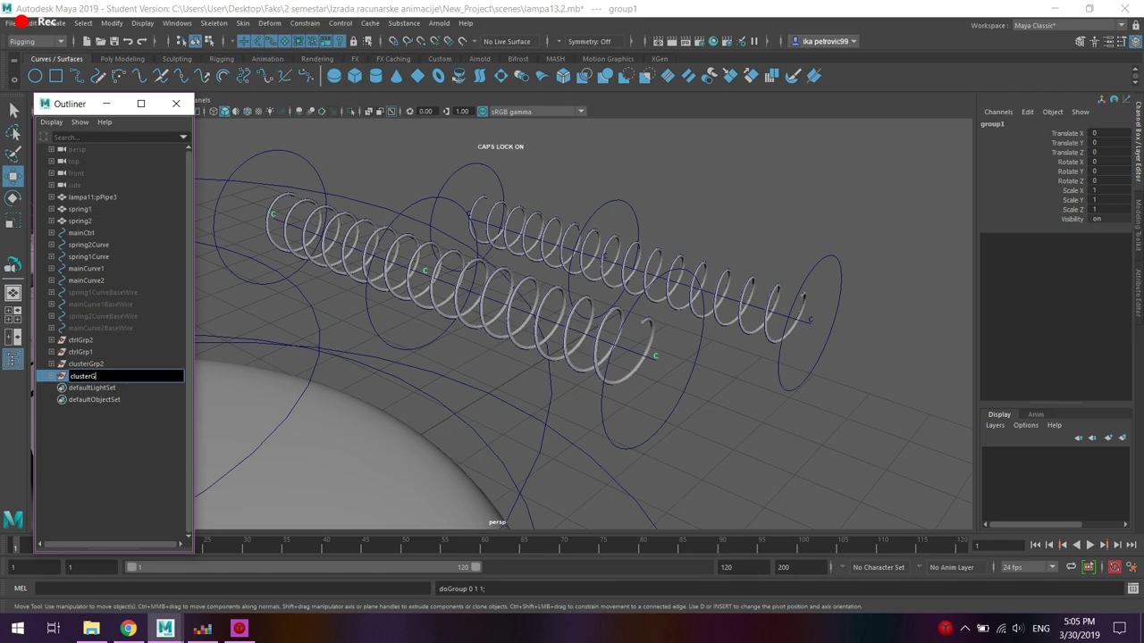
pyautogui.write('rp1')
pyautogui.press('Return')
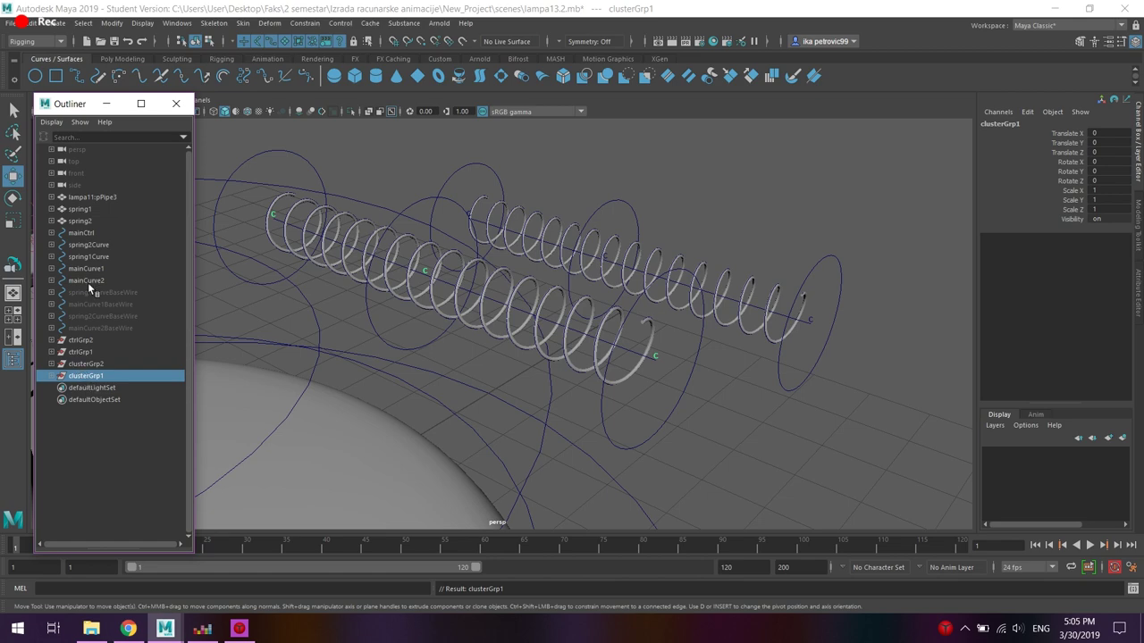
# - Group spring1Curve, mainCurve2, spring2CurveBaseWire and mainCurve2BaseWire, and begin renaming the new group1
pyautogui.click(87, 327)
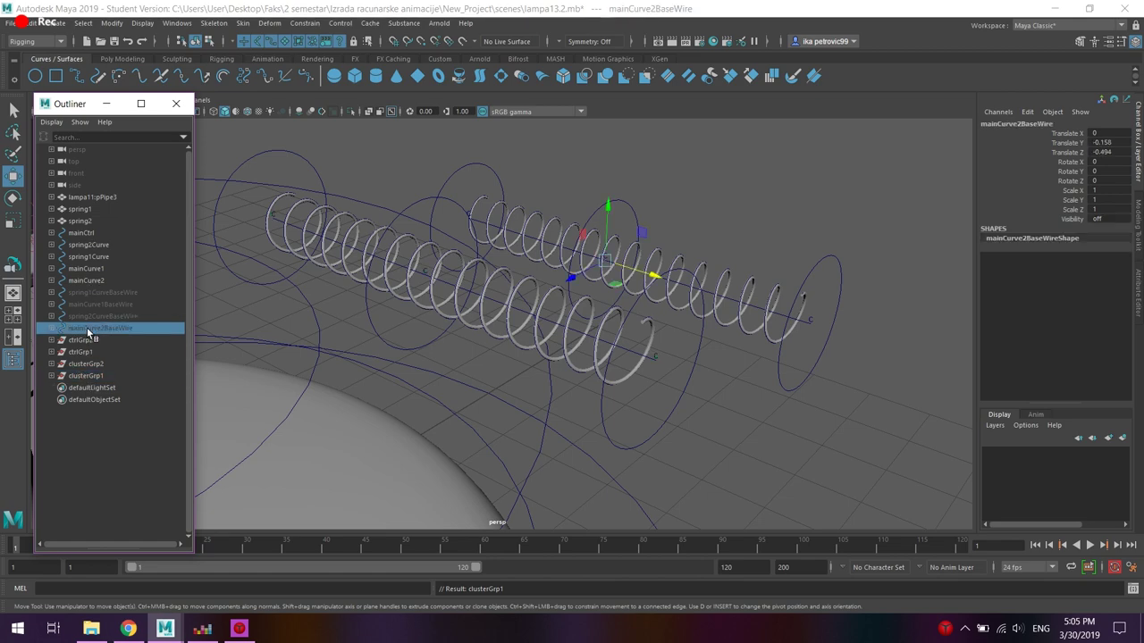
pyautogui.keyDown('ctrl'); pyautogui.click(84, 314); pyautogui.keyUp('ctrl')
pyautogui.keyDown('ctrl'); pyautogui.click(81, 282); pyautogui.keyUp('ctrl')
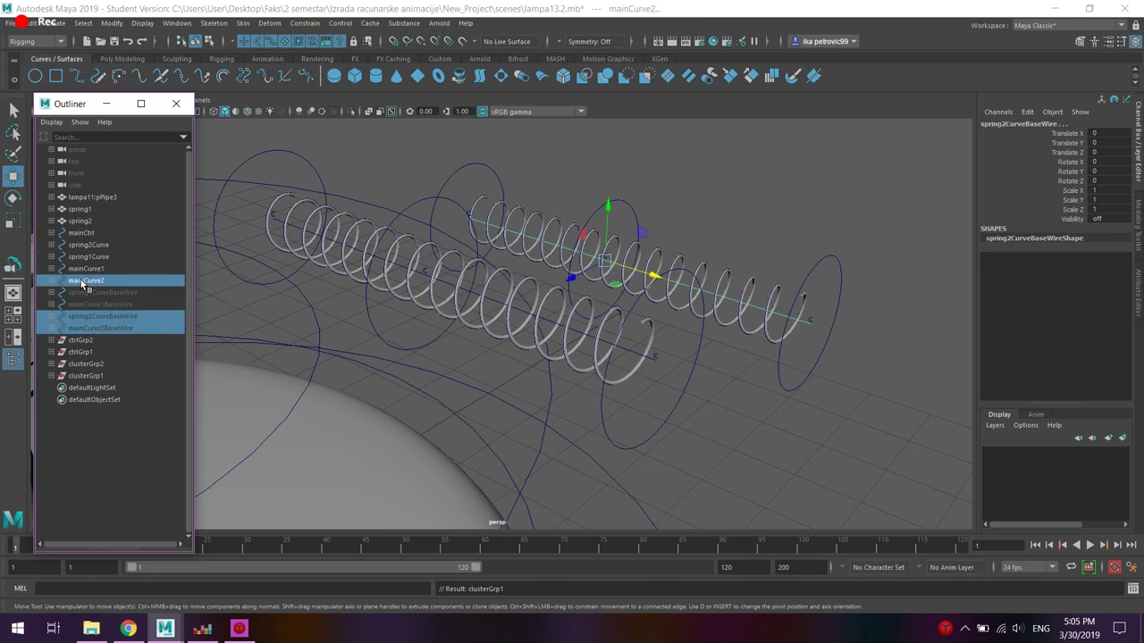
pyautogui.keyDown('ctrl'); pyautogui.click(102, 258); pyautogui.keyUp('ctrl')
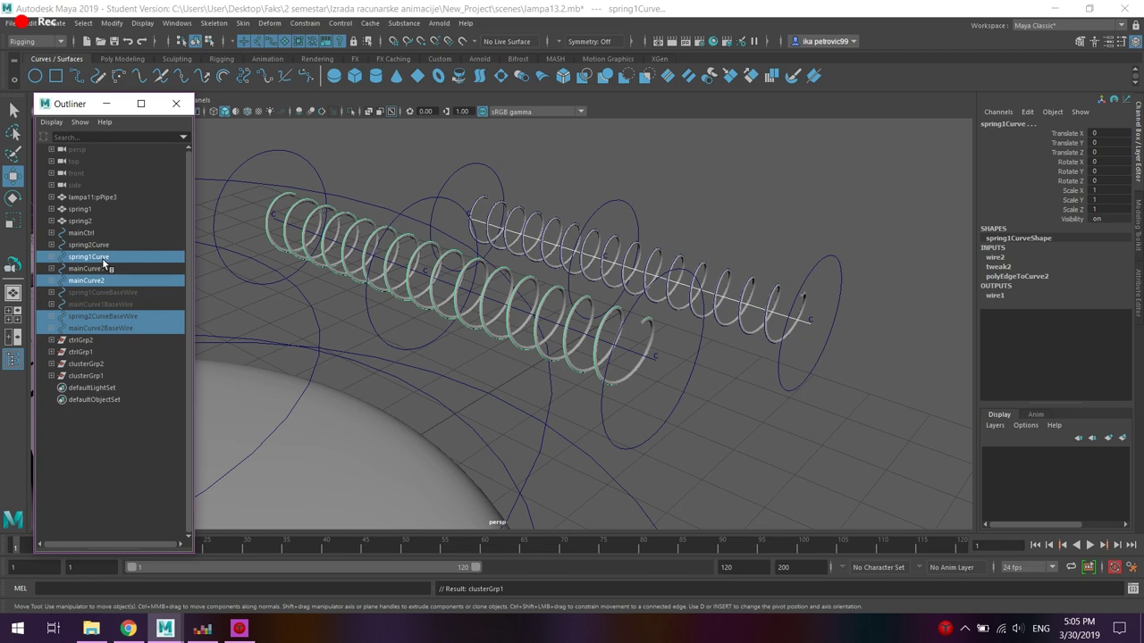
pyautogui.hotkey('ctrl', 'g')
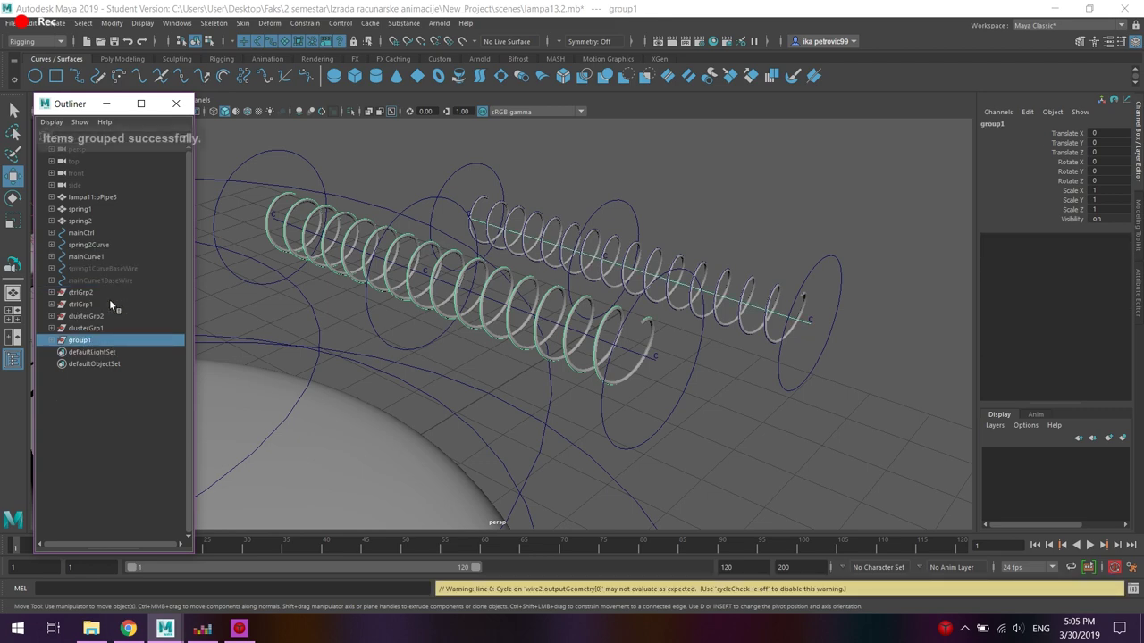
pyautogui.doubleClick(86, 342)
pyautogui.write('rand2')
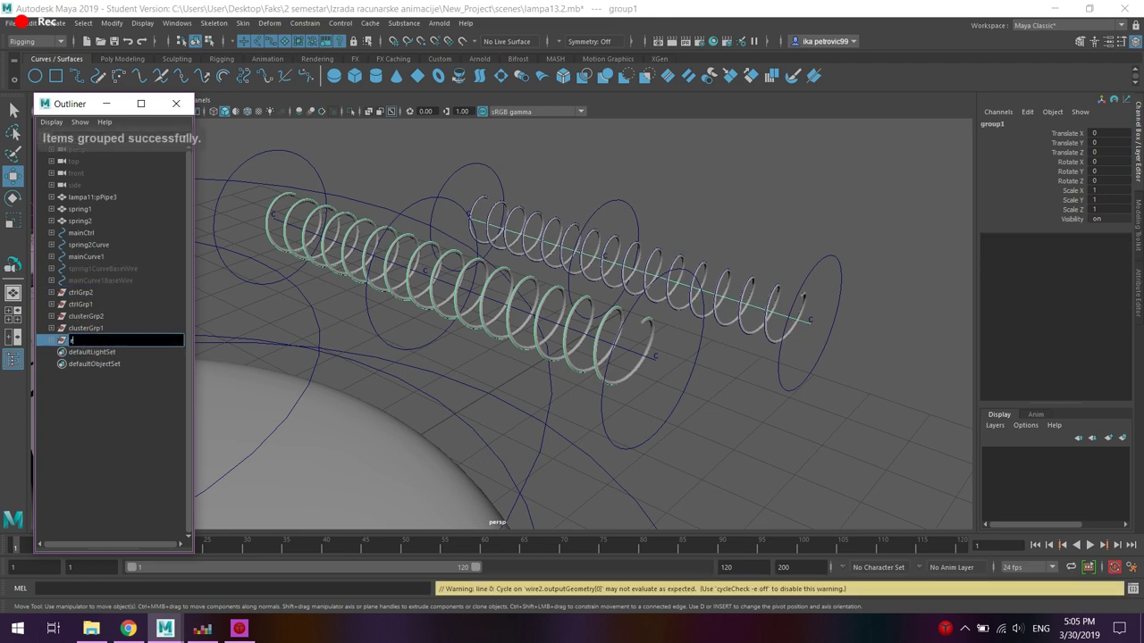
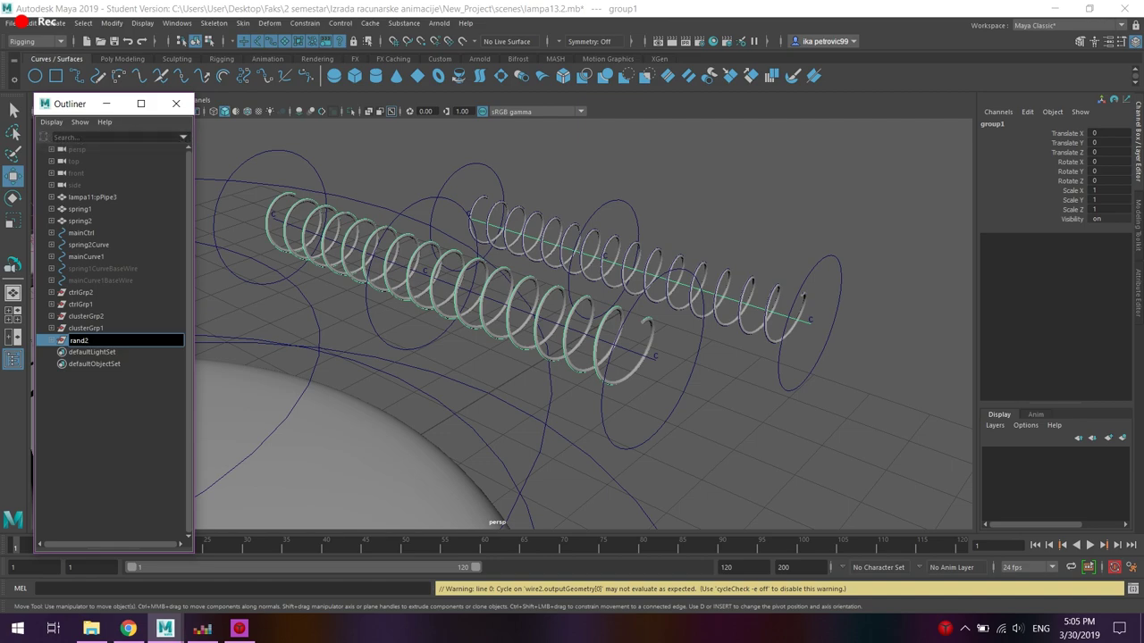
# - Commit the rand2 group name and place mainCurve2 below spring1Curve inside rand2
pyautogui.press('Return')
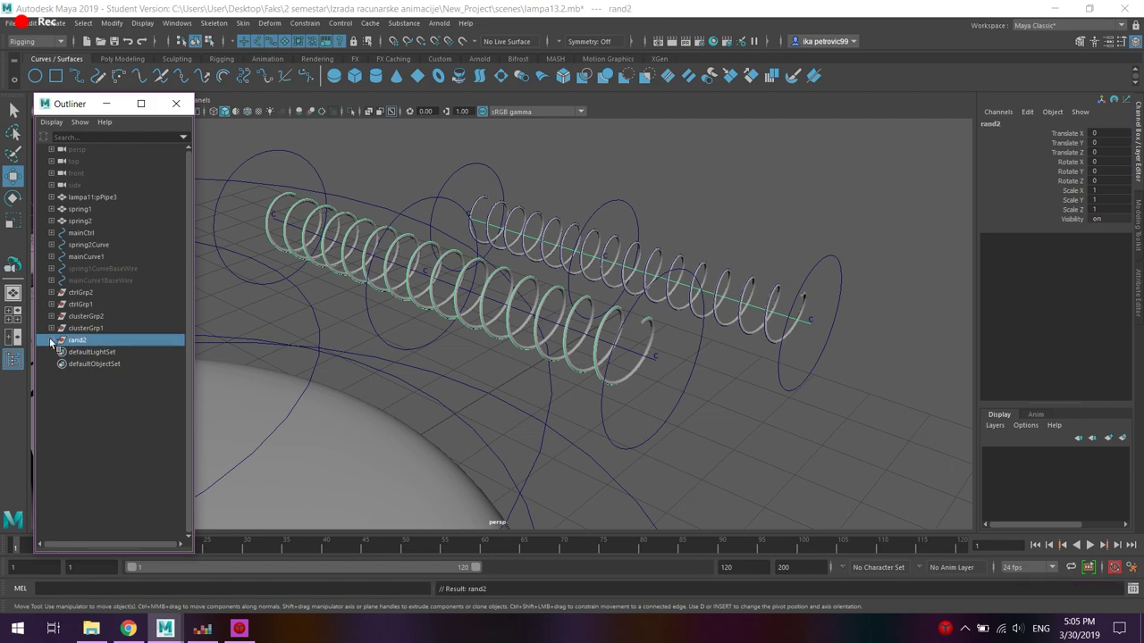
pyautogui.click(51, 341)
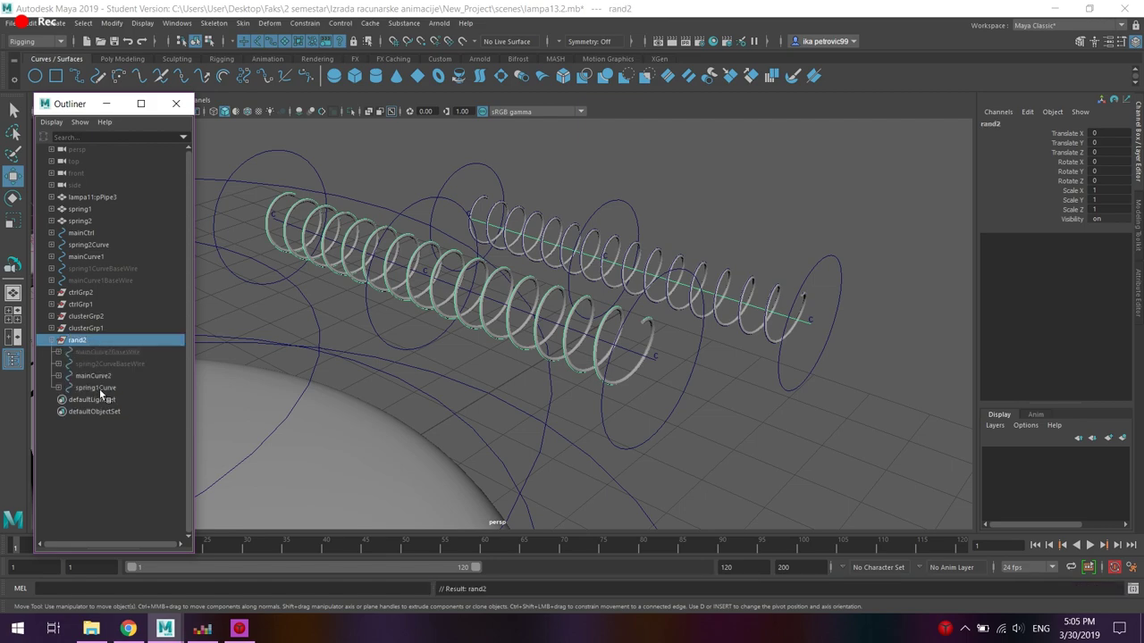
pyautogui.click(98, 376)
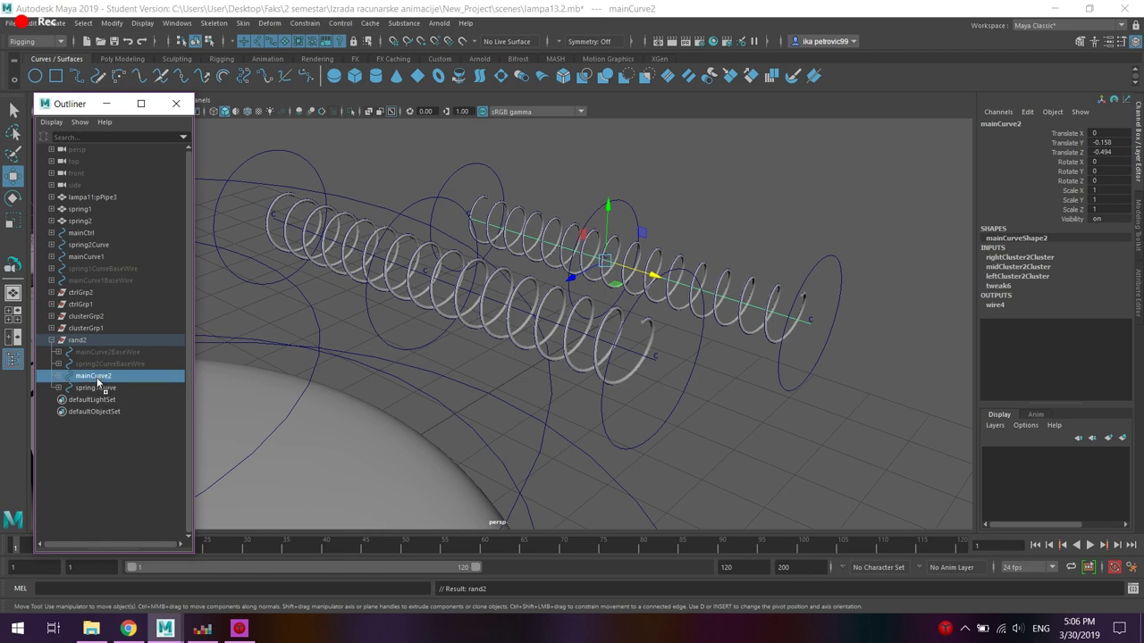
pyautogui.moveTo(99, 400); pyautogui.dragTo(99, 398, button='middle')
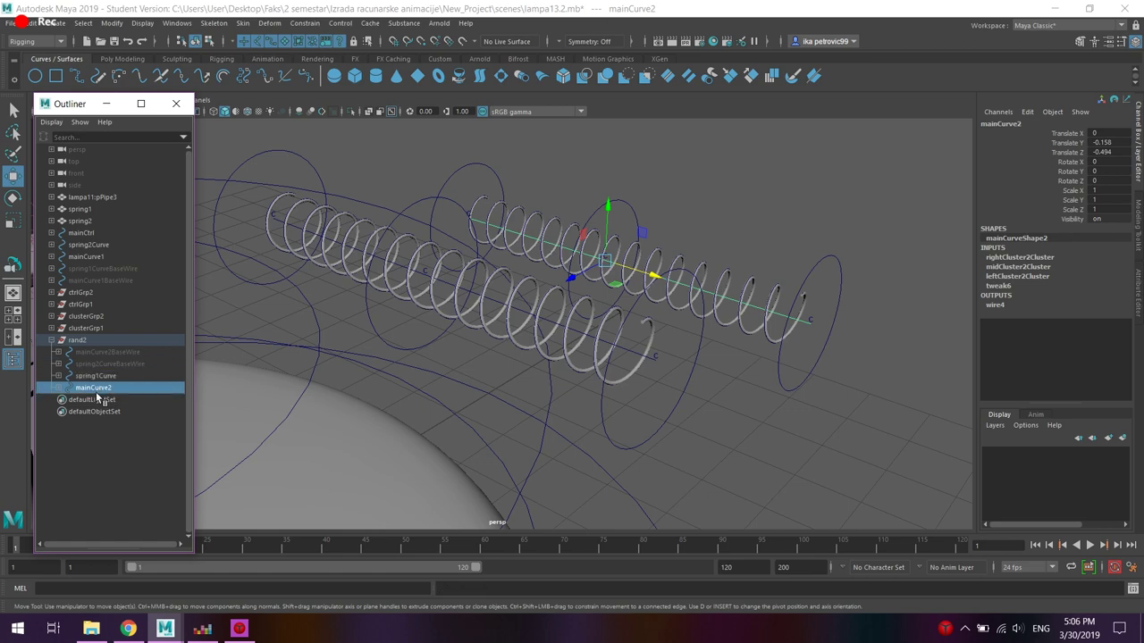
pyautogui.click(99, 418)
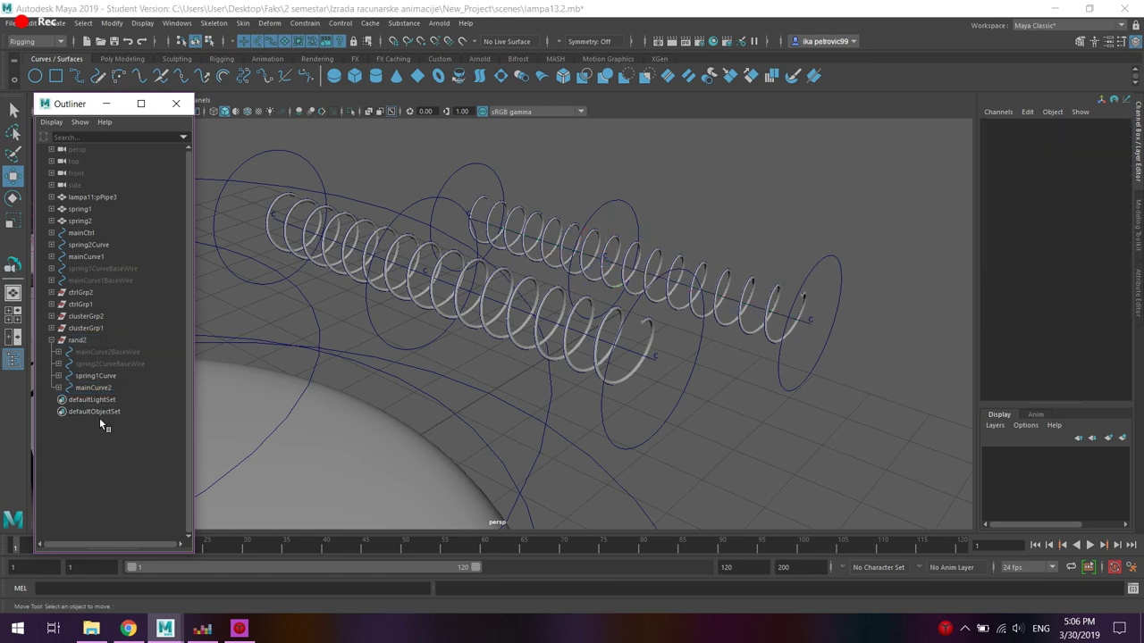
pyautogui.click(96, 389)
pyautogui.click(88, 435)
pyautogui.click(137, 387)
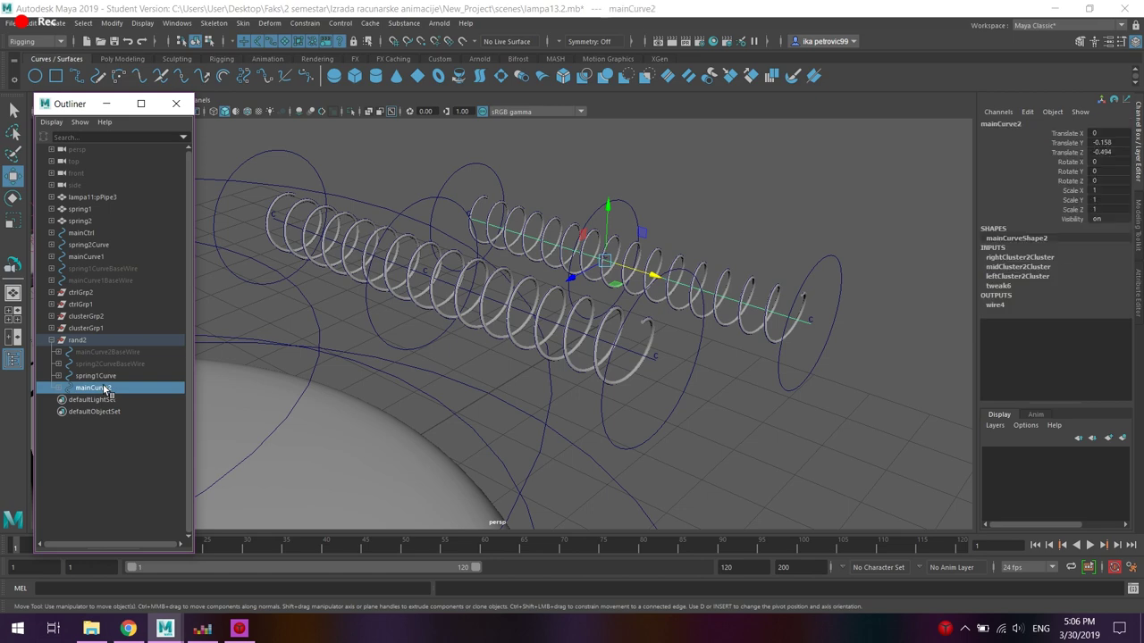
pyautogui.click(97, 446)
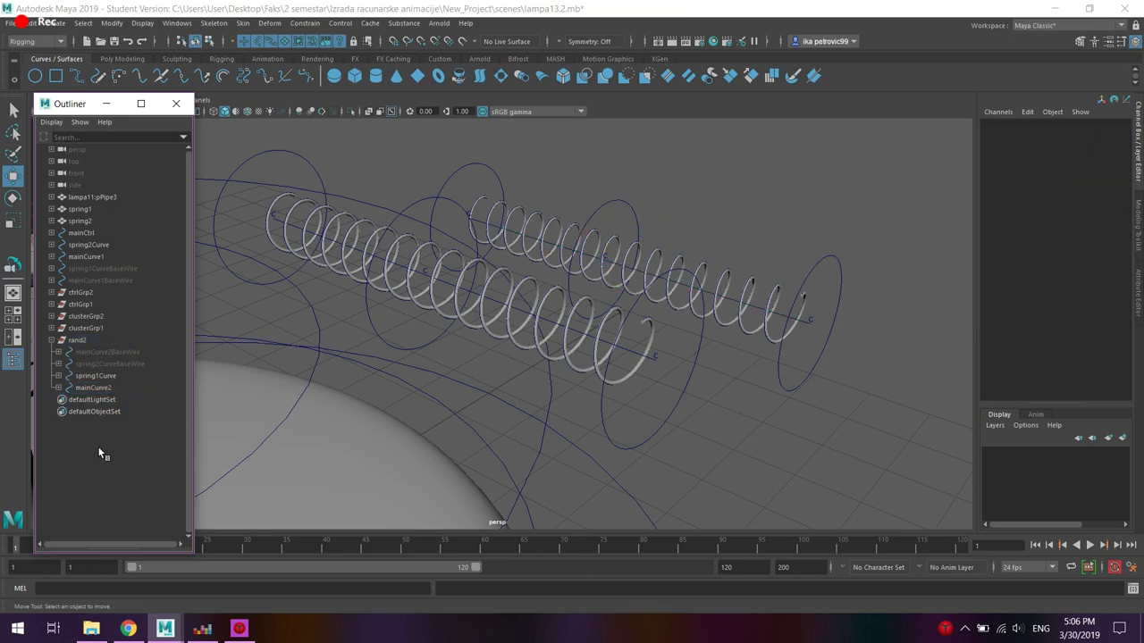
pyautogui.click(107, 388)
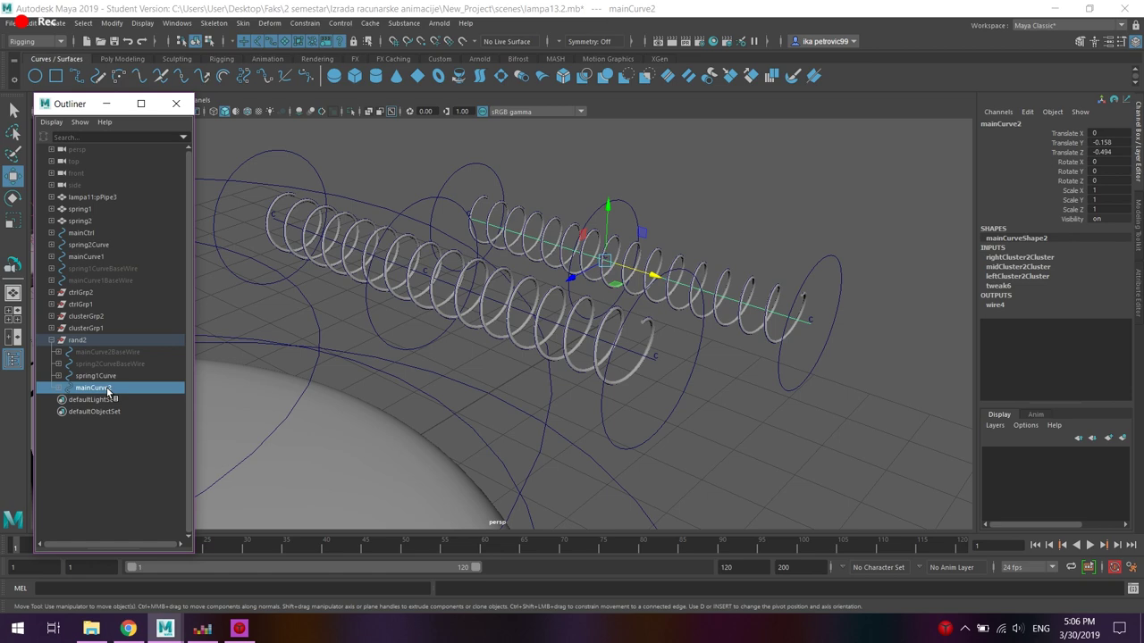
# - Move spring1Curve out of rand2 to the top level and spring2Curve into rand2
pyautogui.click(104, 377)
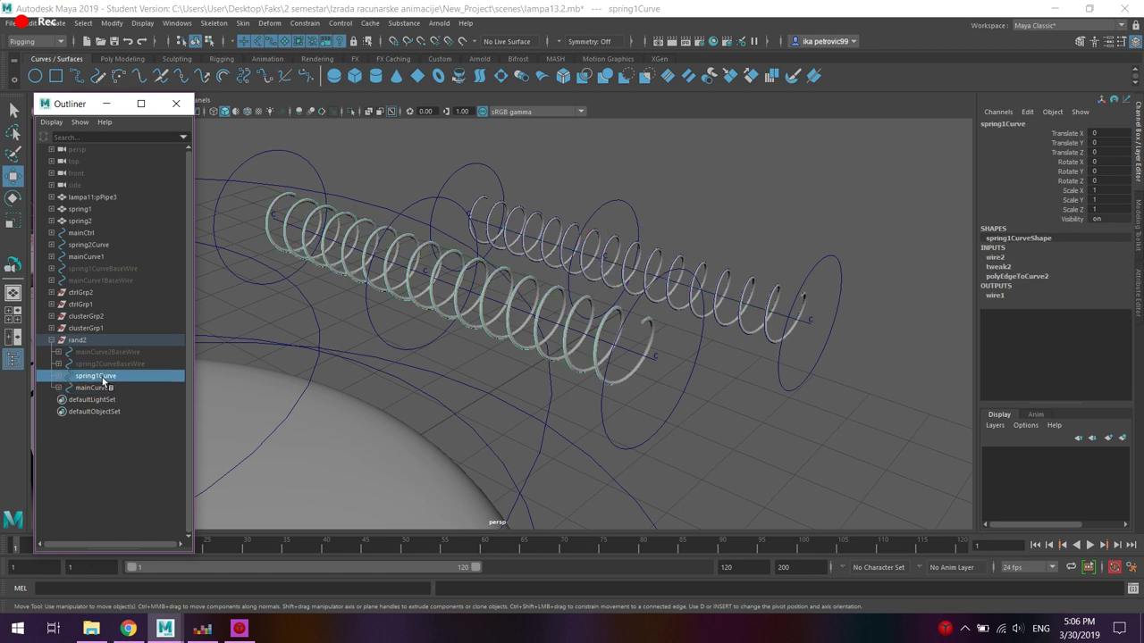
pyautogui.moveTo(104, 382); pyautogui.dragTo(100, 442)
pyautogui.click(88, 444)
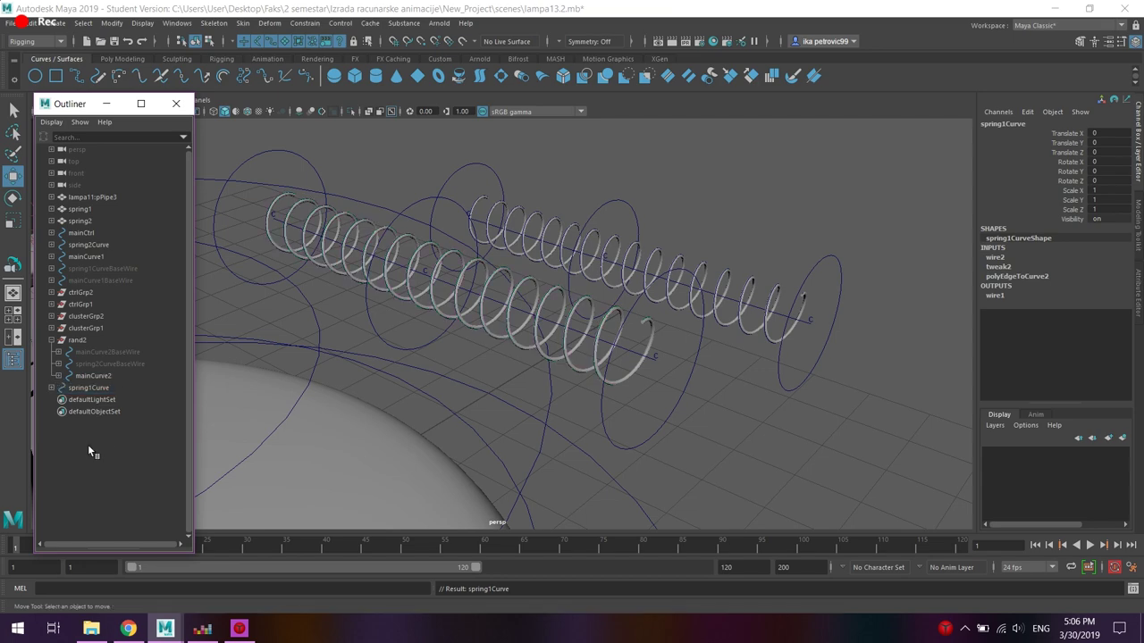
pyautogui.click(52, 341)
pyautogui.click(89, 245)
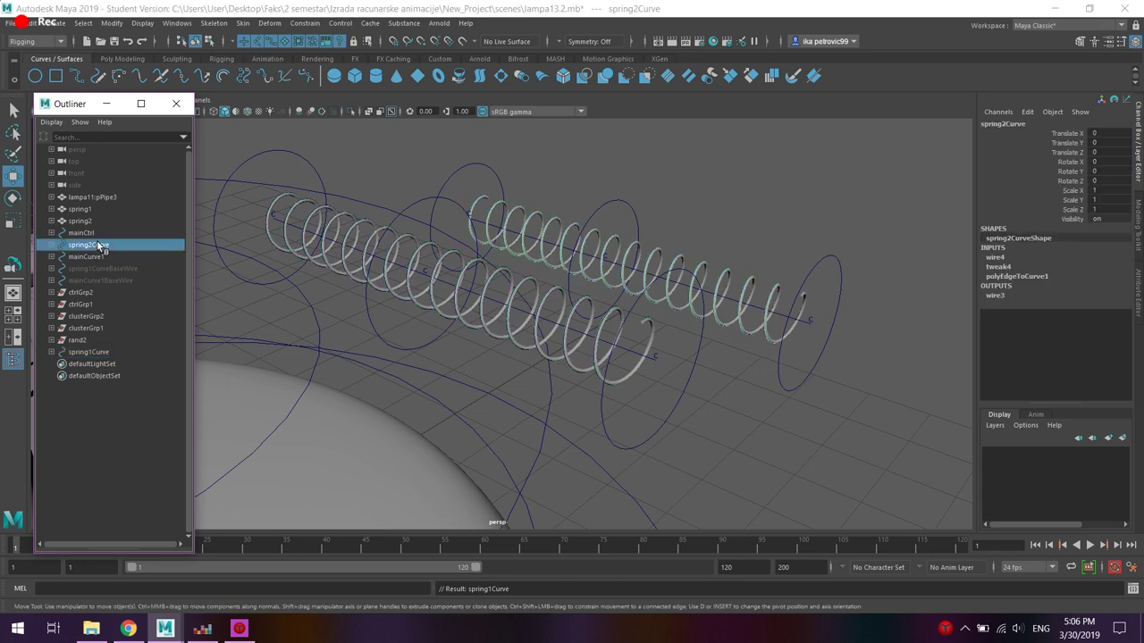
pyautogui.moveTo(99, 247); pyautogui.dragTo(85, 344)
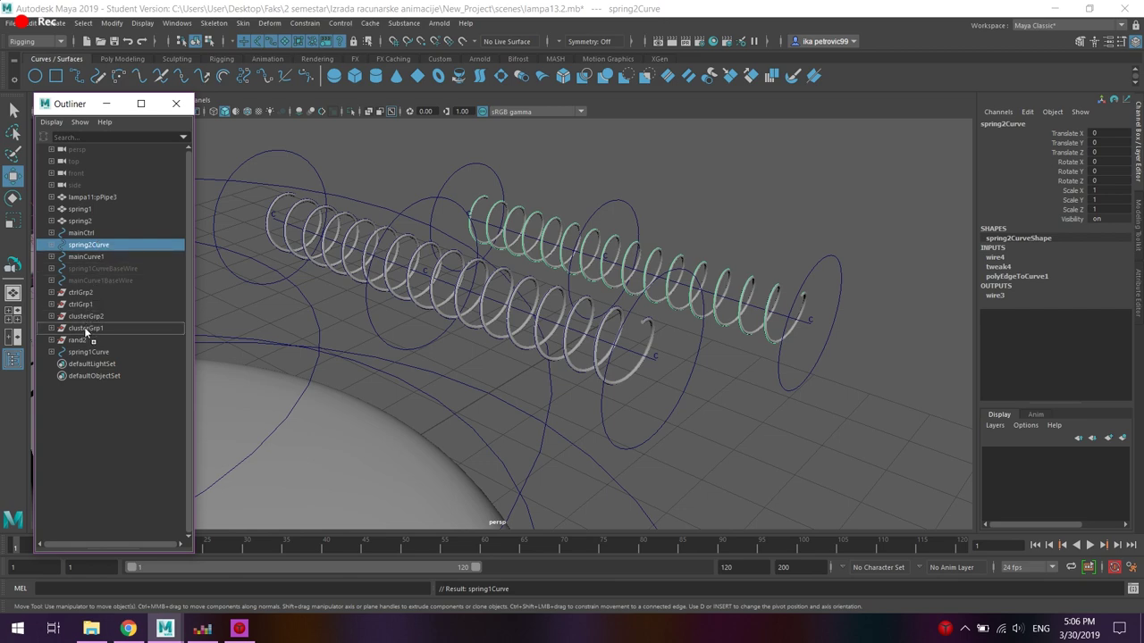
# - Select spring1Curve, the base wire curves, mainCurve1BaseWire and mainCurve1 together
pyautogui.click(85, 341)
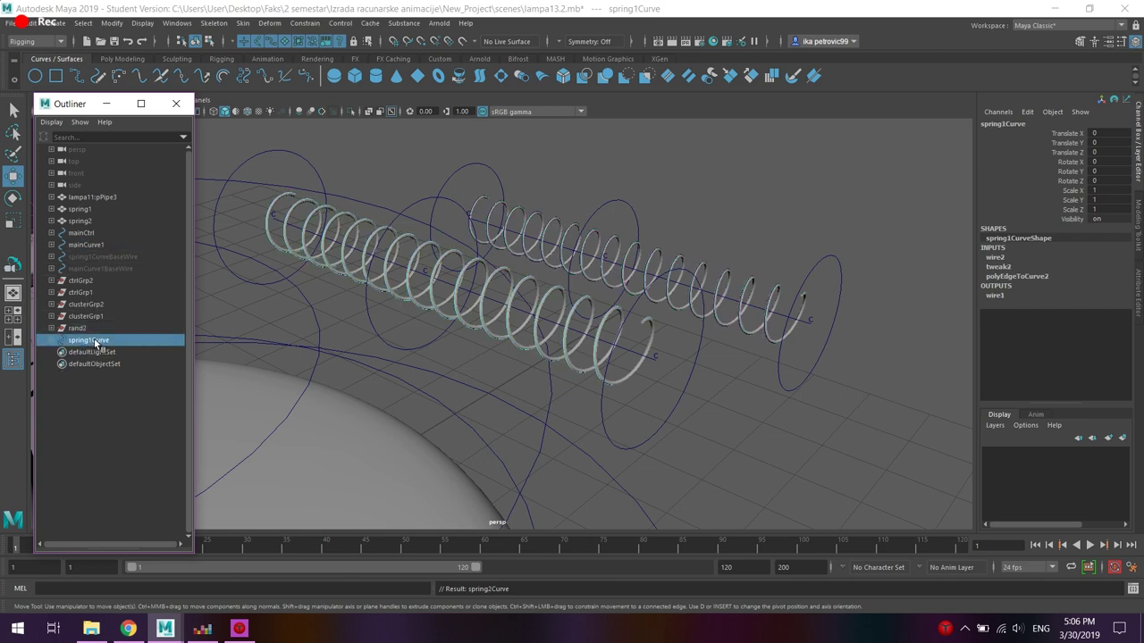
pyautogui.keyDown('ctrl'); pyautogui.click(96, 268); pyautogui.keyUp('ctrl')
pyautogui.keyDown('ctrl'); pyautogui.click(96, 257); pyautogui.keyUp('ctrl')
pyautogui.keyDown('ctrl'); pyautogui.click(89, 244); pyautogui.keyUp('ctrl')
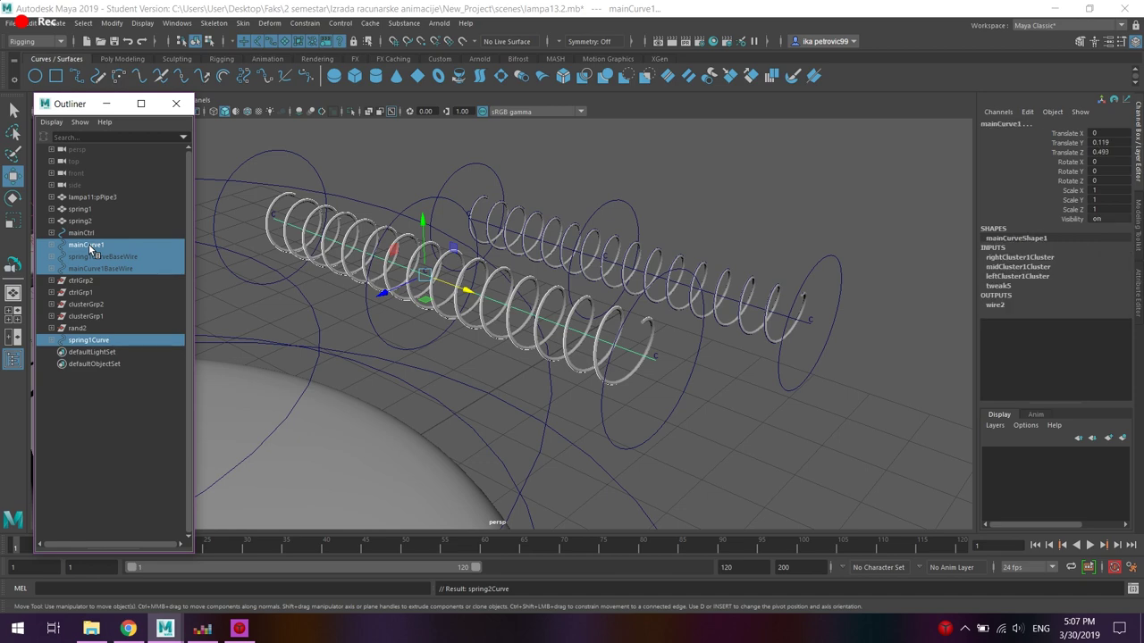
# - Group the four selected curves and name the group rand1
pyautogui.hotkey('ctrl', 'g')
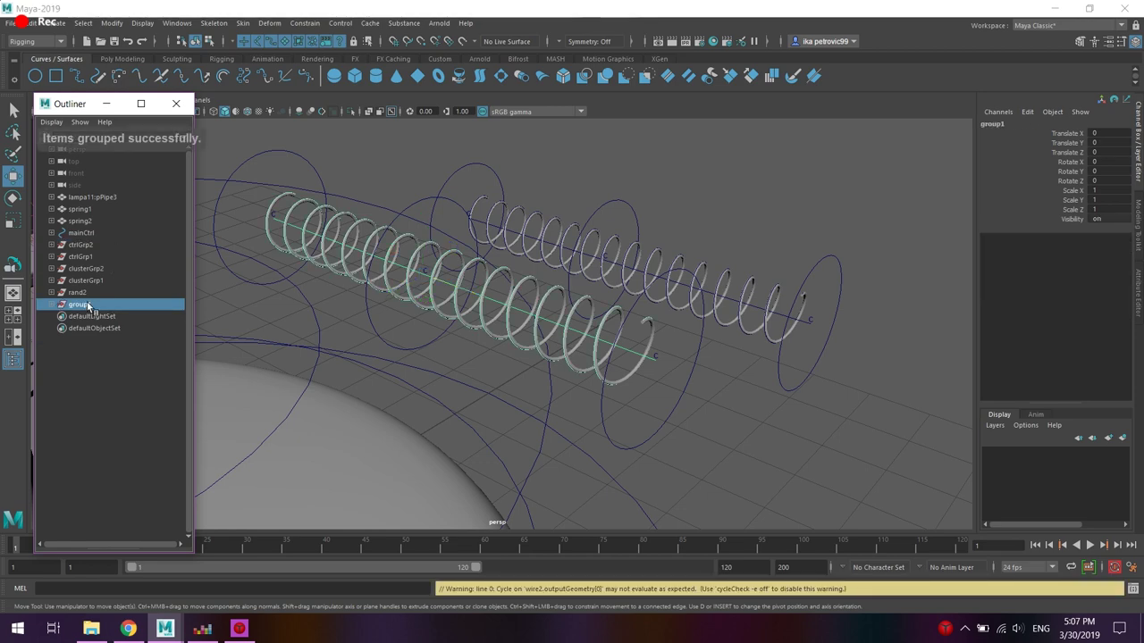
pyautogui.doubleClick(80, 305)
pyautogui.write('rand')
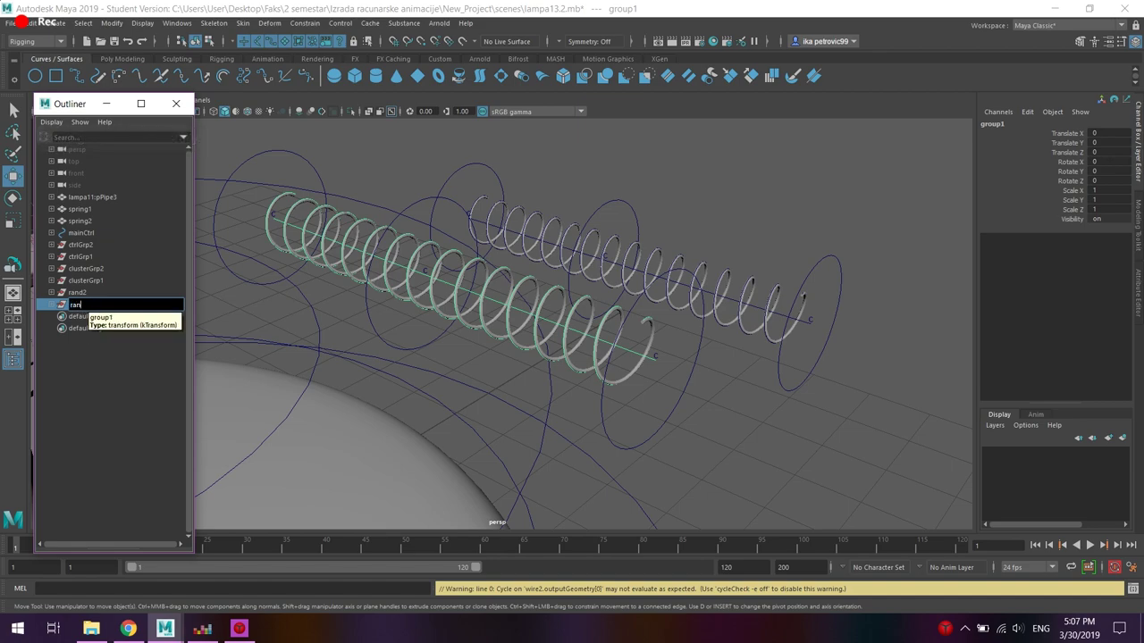
pyautogui.write('1')
pyautogui.press('Return')
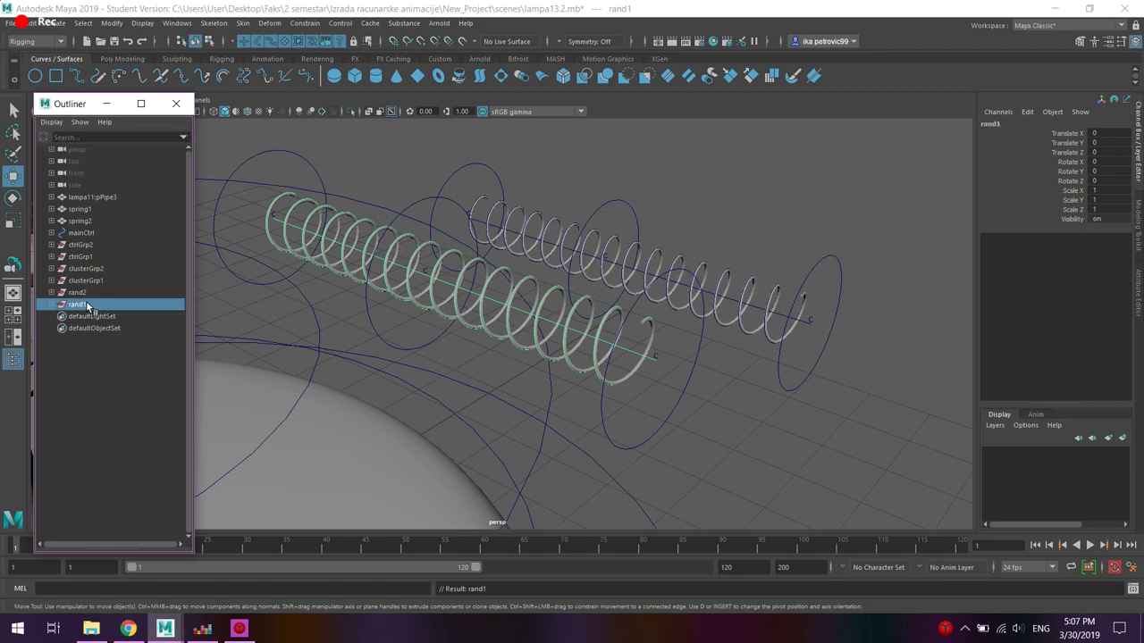
# - Put the spring1 and spring2 meshes into their own groups, geo1 and geo2
pyautogui.click(86, 209)
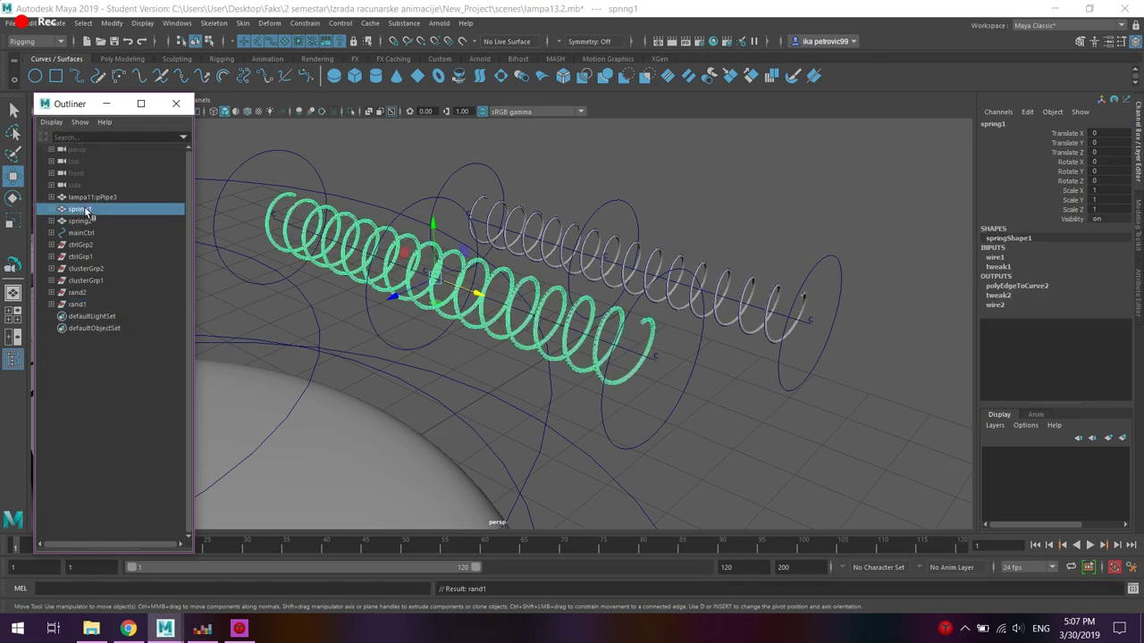
pyautogui.moveTo(86, 211); pyautogui.dragTo(105, 210, button='middle')
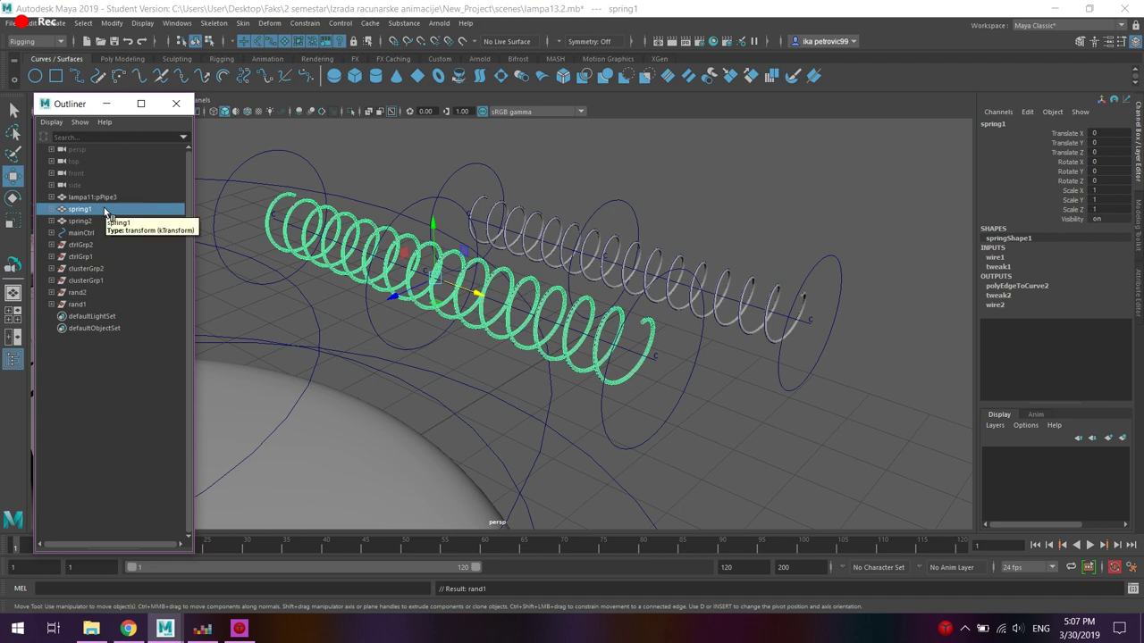
pyautogui.moveTo(104, 211); pyautogui.dragTo(88, 354, button='middle')
pyautogui.hotkey('ctrl', 'g')
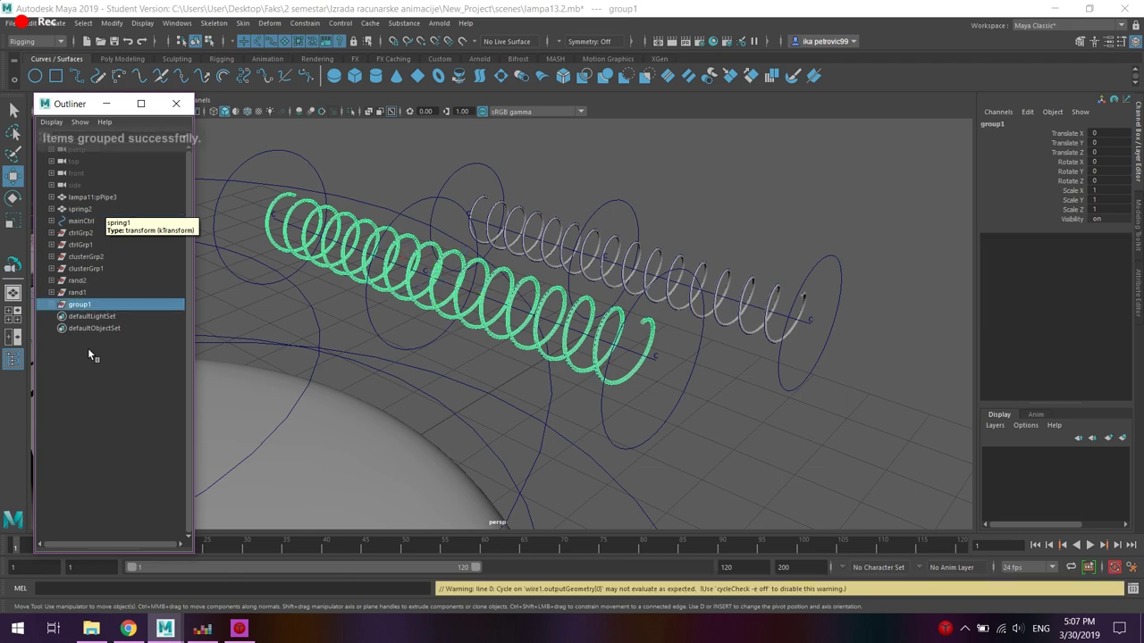
pyautogui.doubleClick(82, 305)
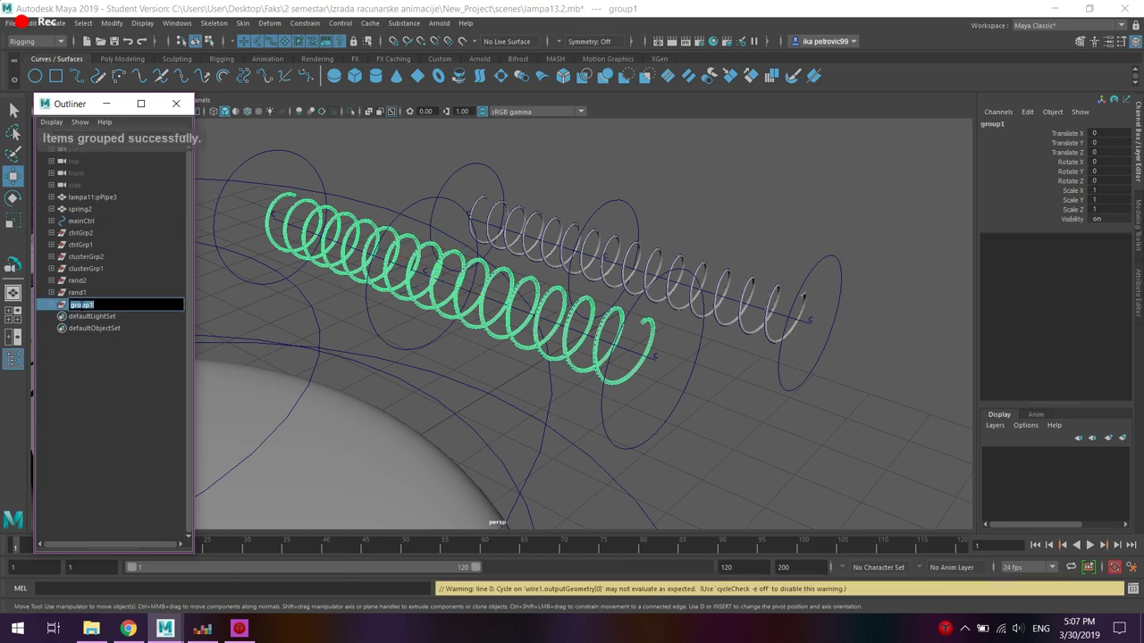
pyautogui.write('ge')
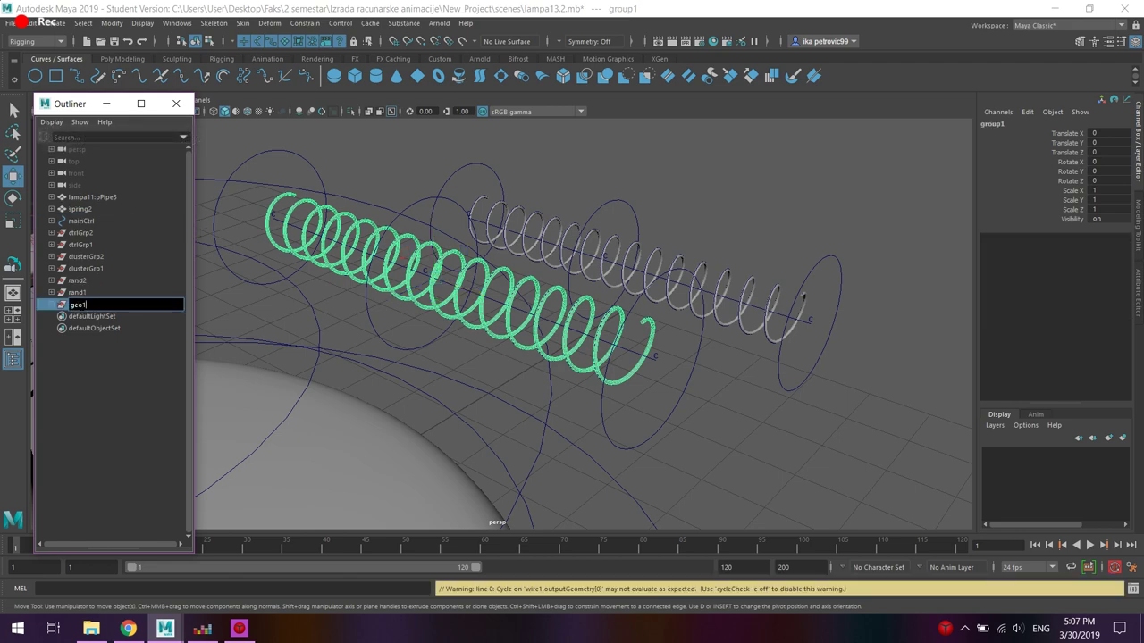
pyautogui.press('Return')
pyautogui.click(81, 209)
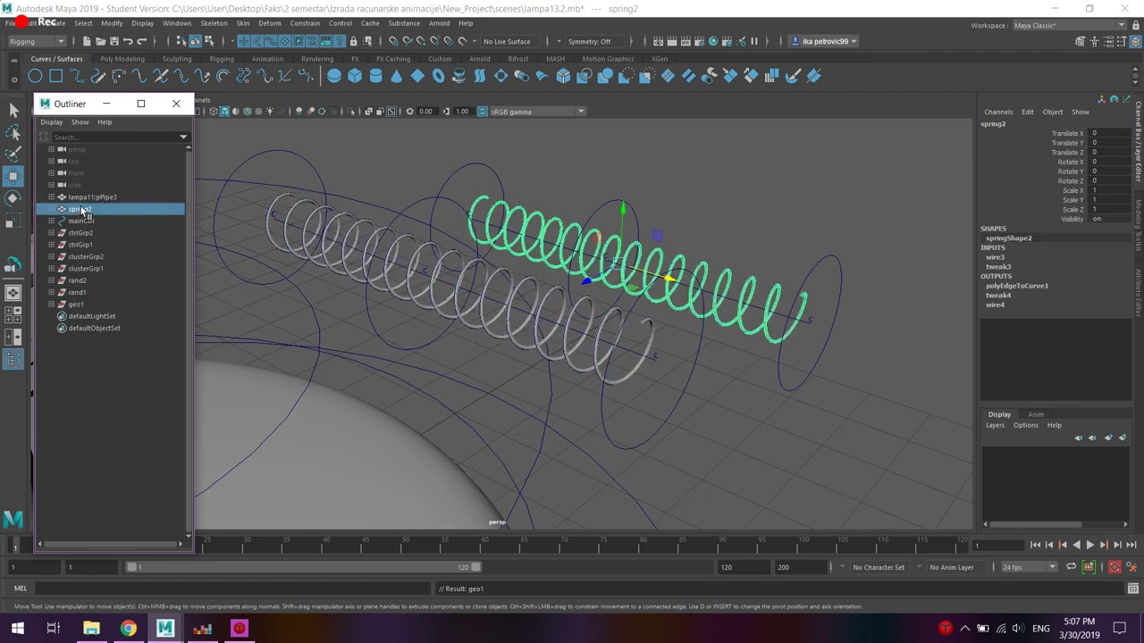
pyautogui.hotkey('ctrl', 'g')
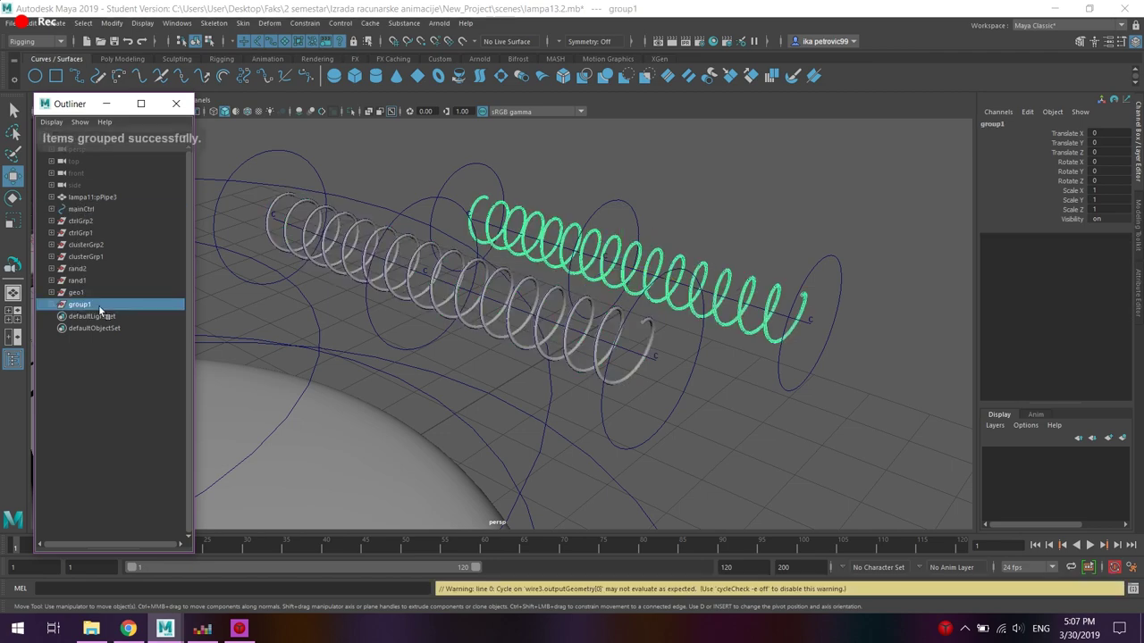
pyautogui.doubleClick(98, 306)
pyautogui.write('geo2')
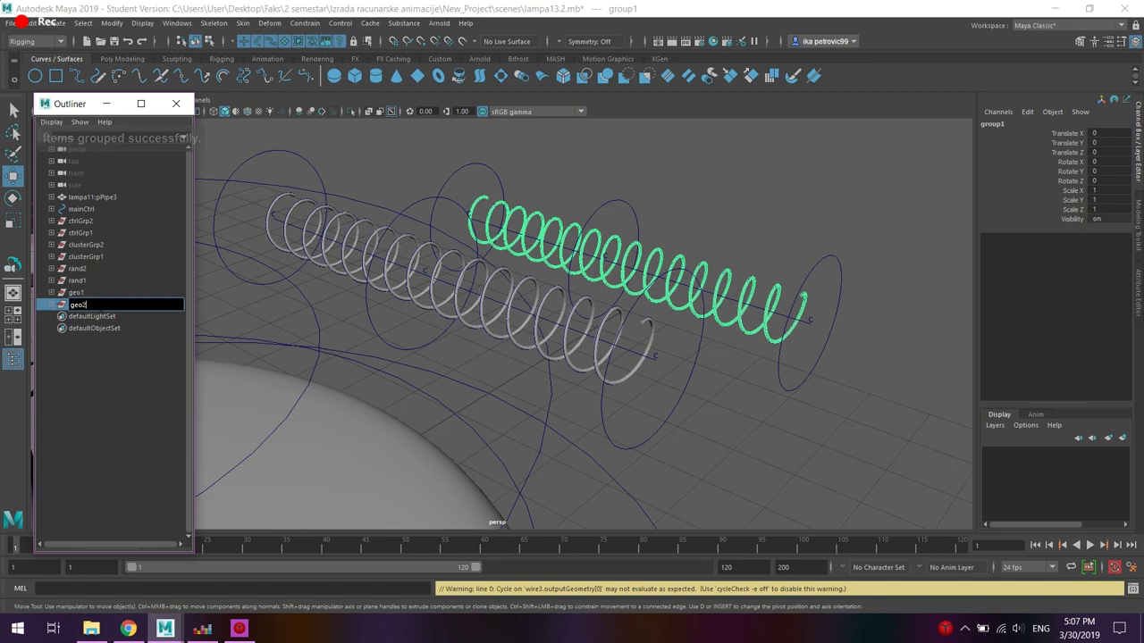
pyautogui.press('Return')
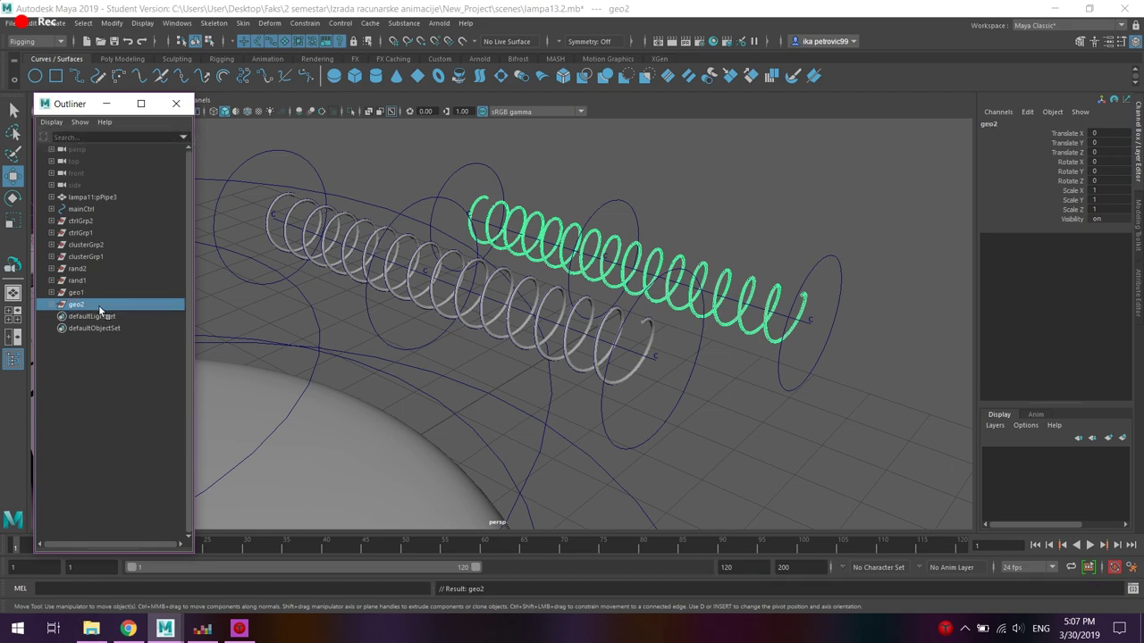
# - Group geo2, rand2, clusterGrp2 and ctrlGrp2 into springRig2
pyautogui.keyDown('ctrl'); pyautogui.click(86, 270); pyautogui.keyUp('ctrl')
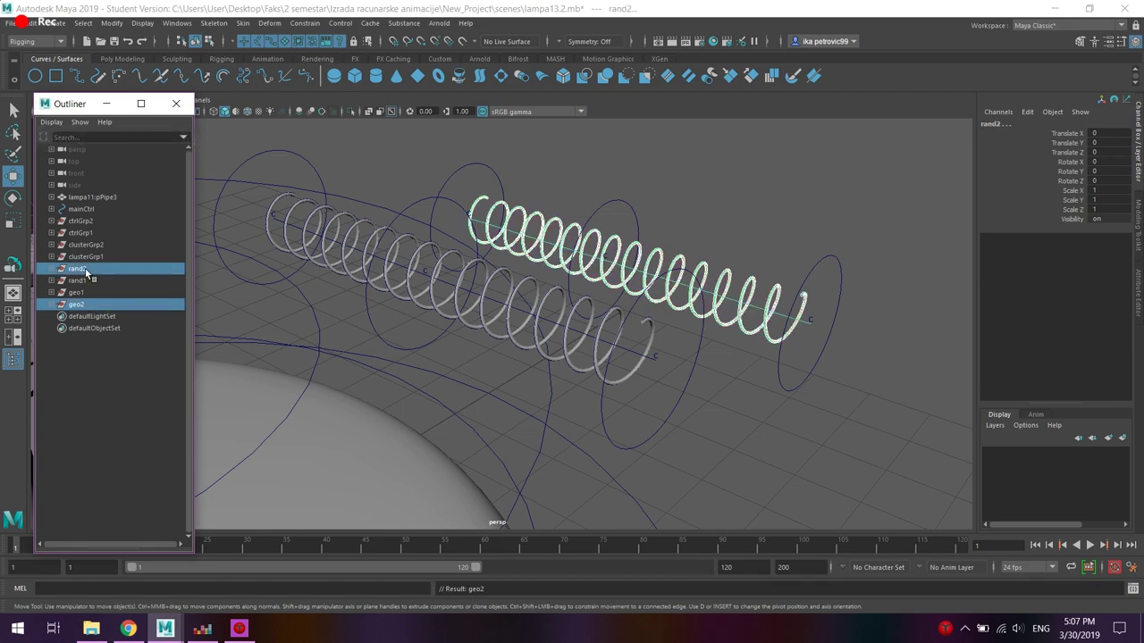
pyautogui.keyDown('ctrl'); pyautogui.click(89, 247); pyautogui.keyUp('ctrl')
pyautogui.keyDown('ctrl'); pyautogui.click(89, 223); pyautogui.keyUp('ctrl')
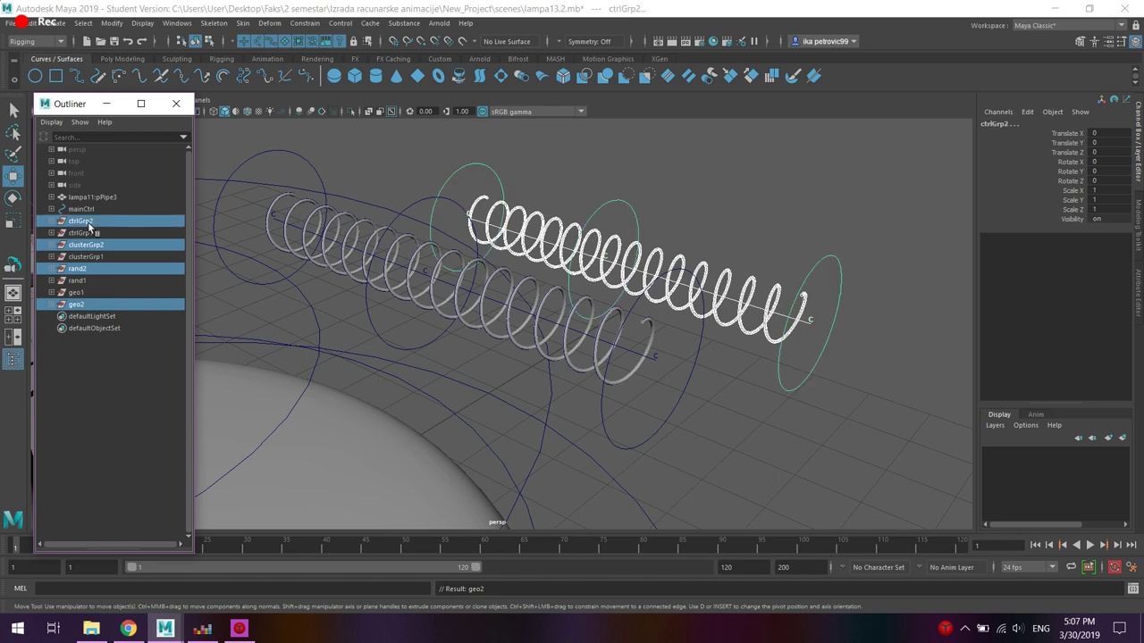
pyautogui.hotkey('ctrl', 'g')
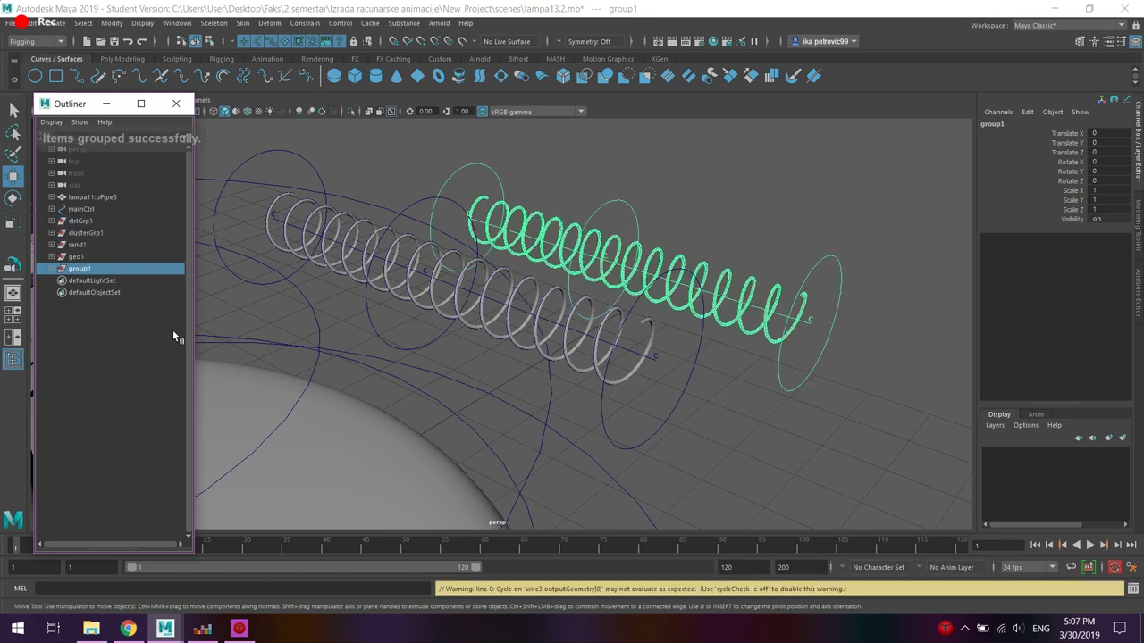
pyautogui.doubleClick(78, 269)
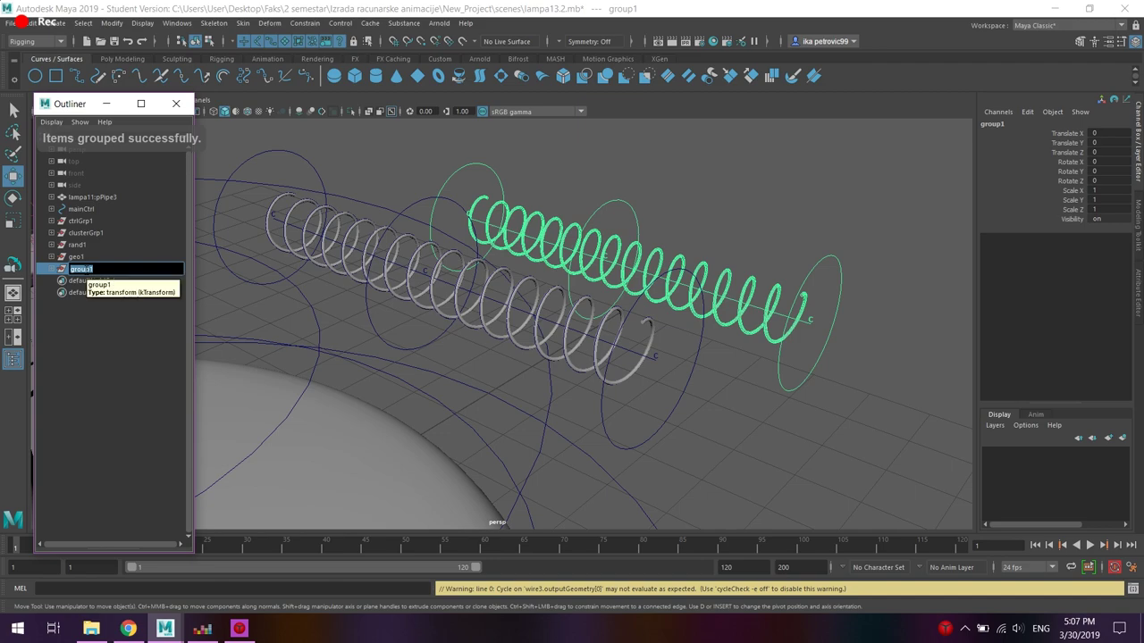
pyautogui.write('springRig2')
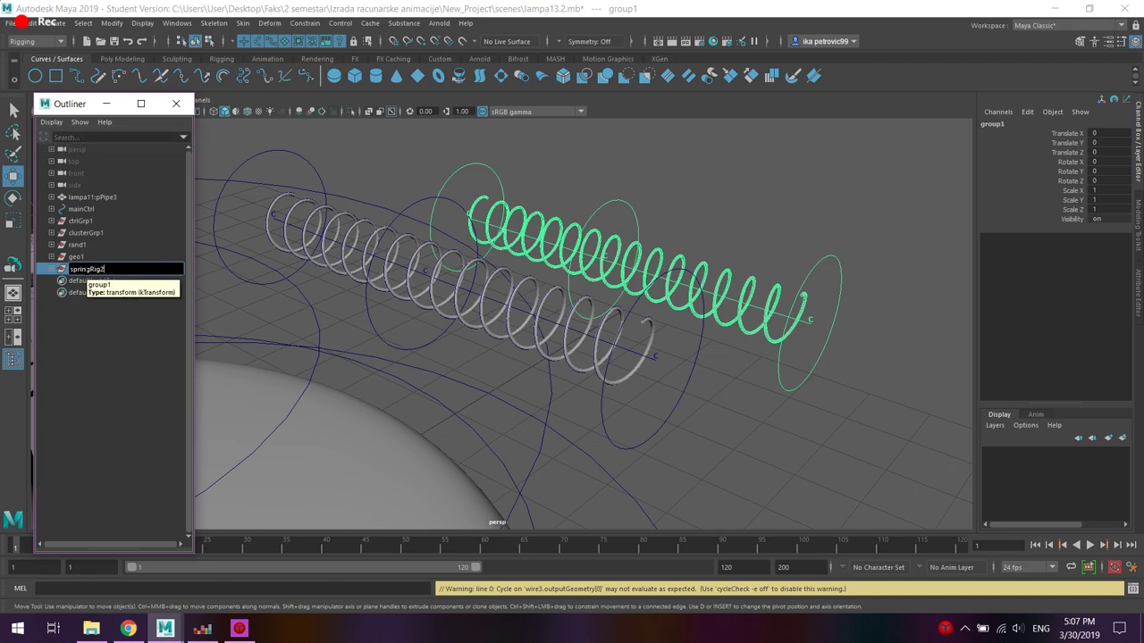
pyautogui.press('Return')
# - Group geo1 through ctrlGrp1 into springRig1
pyautogui.click(75, 258)
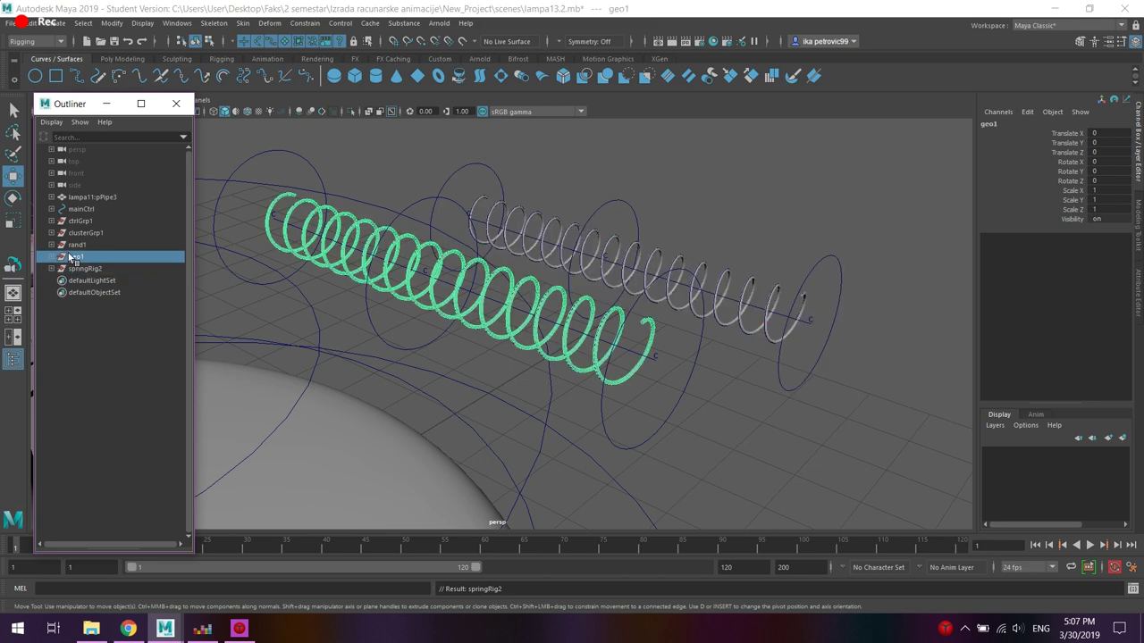
pyautogui.keyDown('shift'); pyautogui.click(79, 222); pyautogui.keyUp('shift')
pyautogui.hotkey('ctrl', 'g')
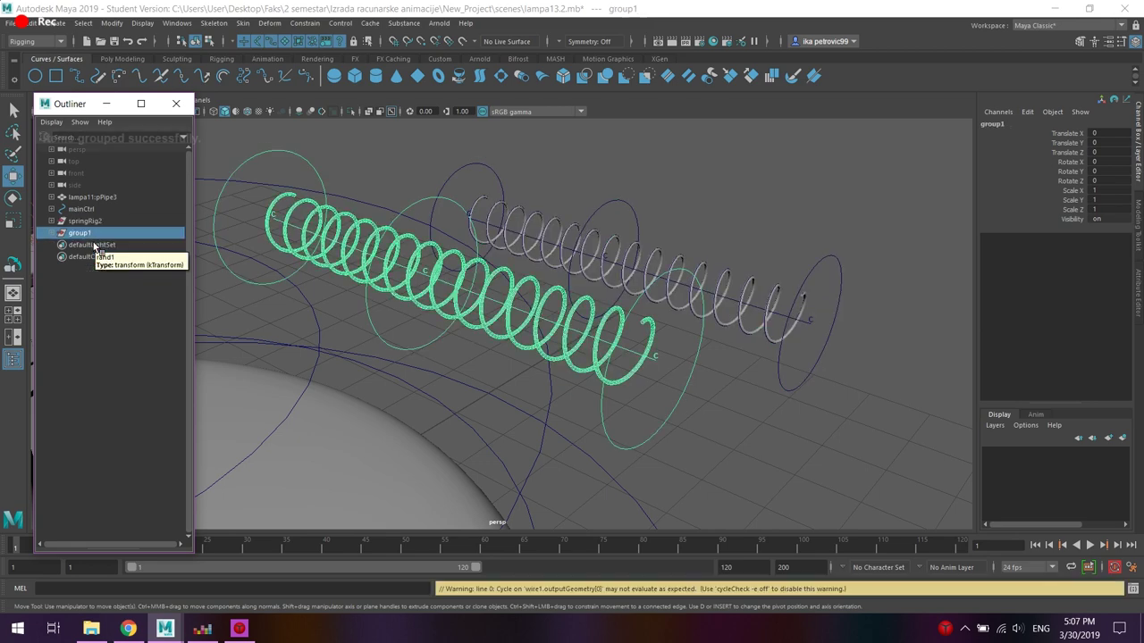
pyautogui.doubleClick(91, 233)
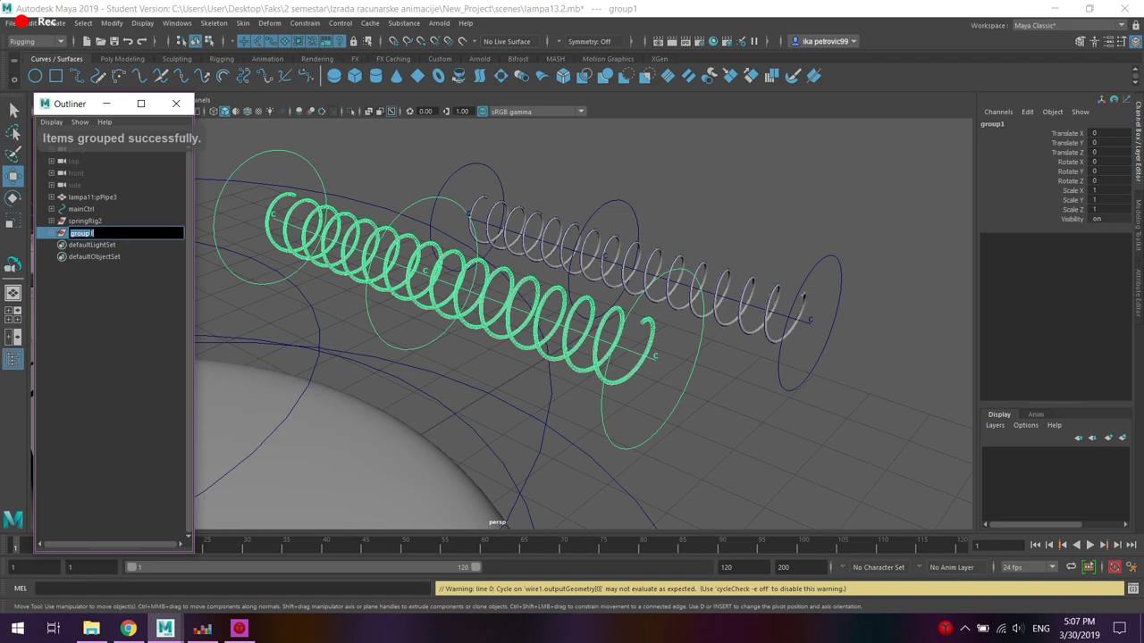
pyautogui.write('spring')
pyautogui.press('capslock')
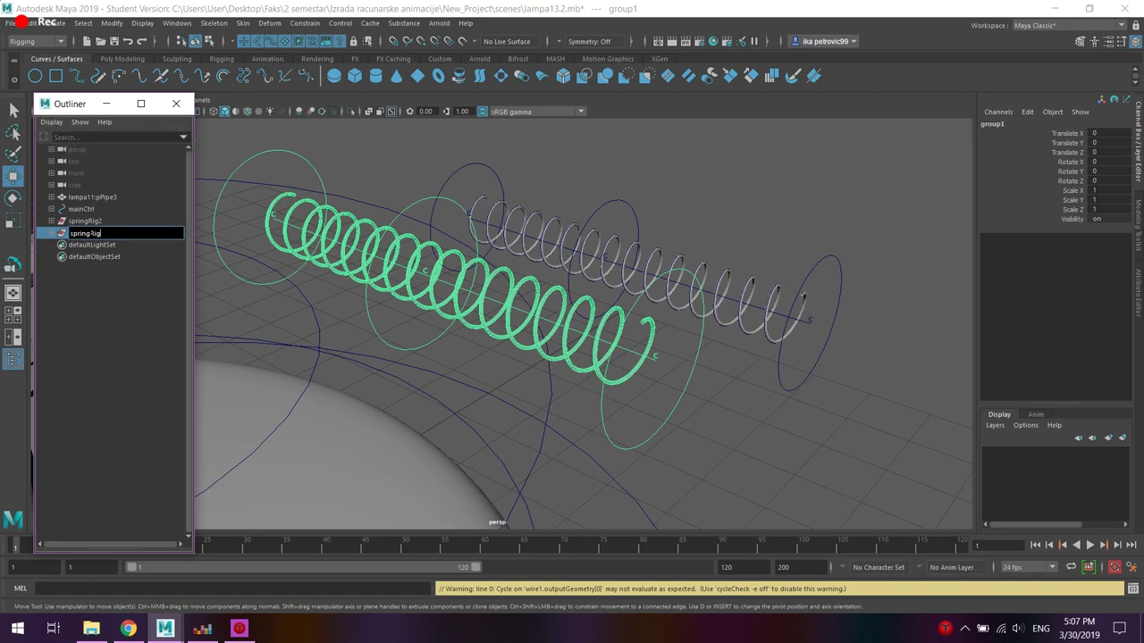
pyautogui.write('1')
pyautogui.press('Return')
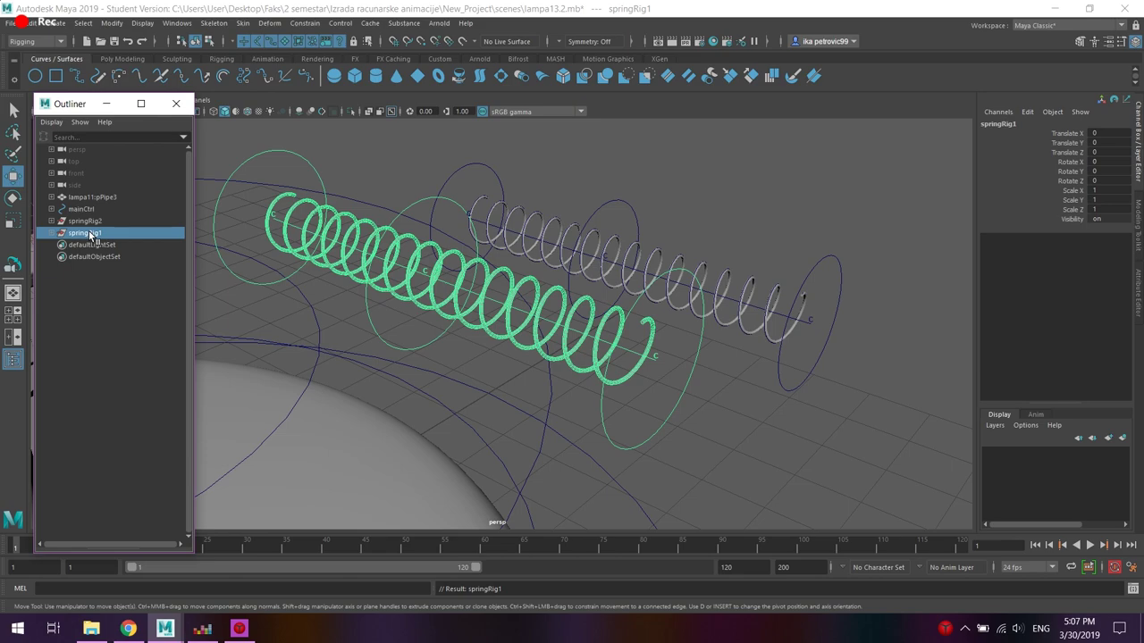
pyautogui.click(730, 460)
pyautogui.scroll(-5, 728, 453)
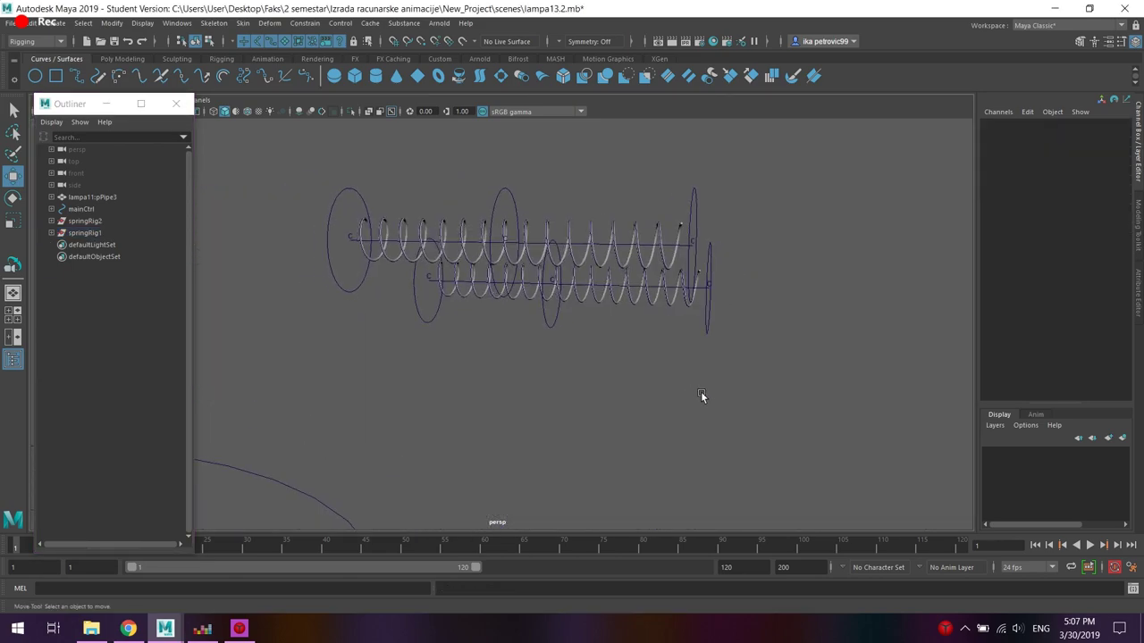
pyautogui.keyDown('alt'); pyautogui.moveTo(697, 393); pyautogui.dragTo(653, 406); pyautogui.keyUp('alt')
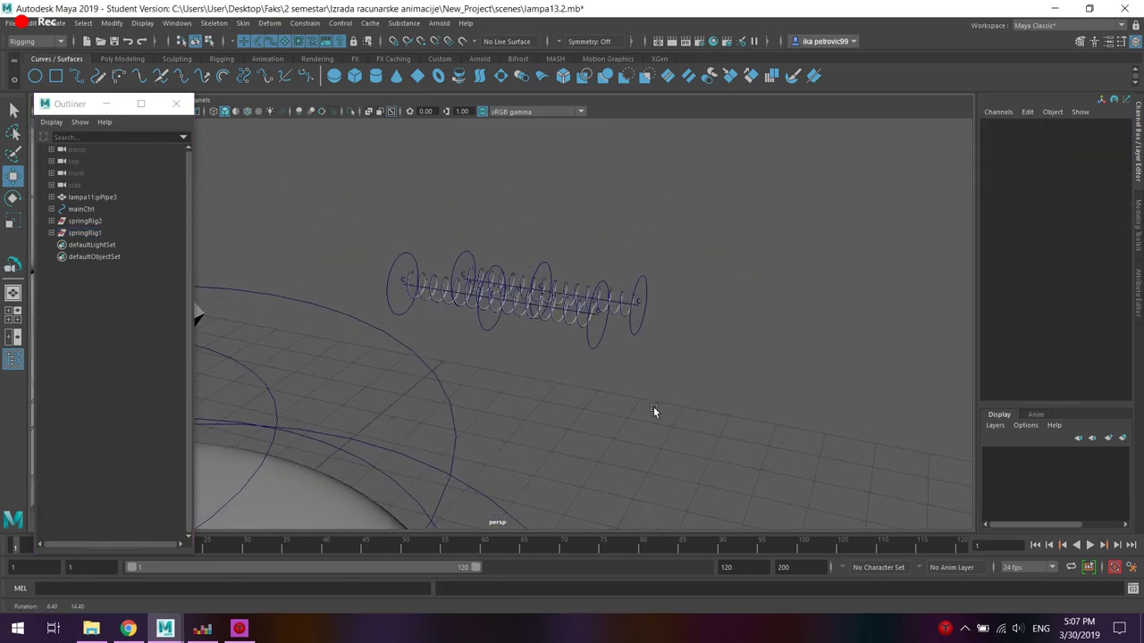
pyautogui.click(88, 233)
pyautogui.keyDown('alt'); pyautogui.moveTo(281, 302); pyautogui.dragTo(445, 356, button='right'); pyautogui.keyUp('alt')
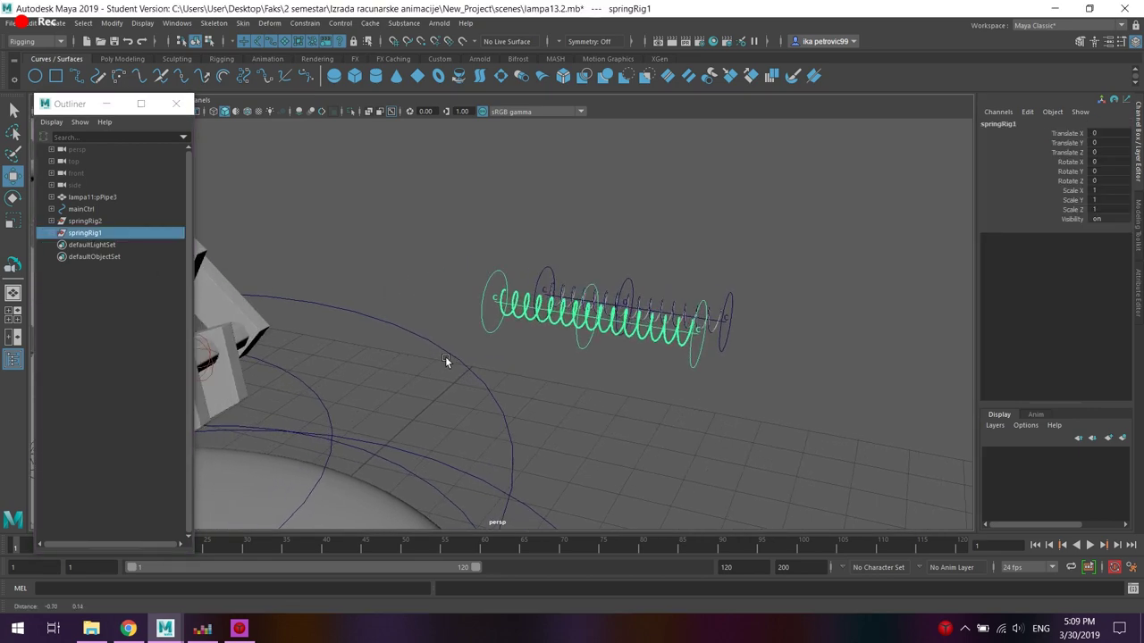
pyautogui.keyDown('alt'); pyautogui.moveTo(446, 356); pyautogui.dragTo(602, 360, button='middle'); pyautogui.keyUp('alt')
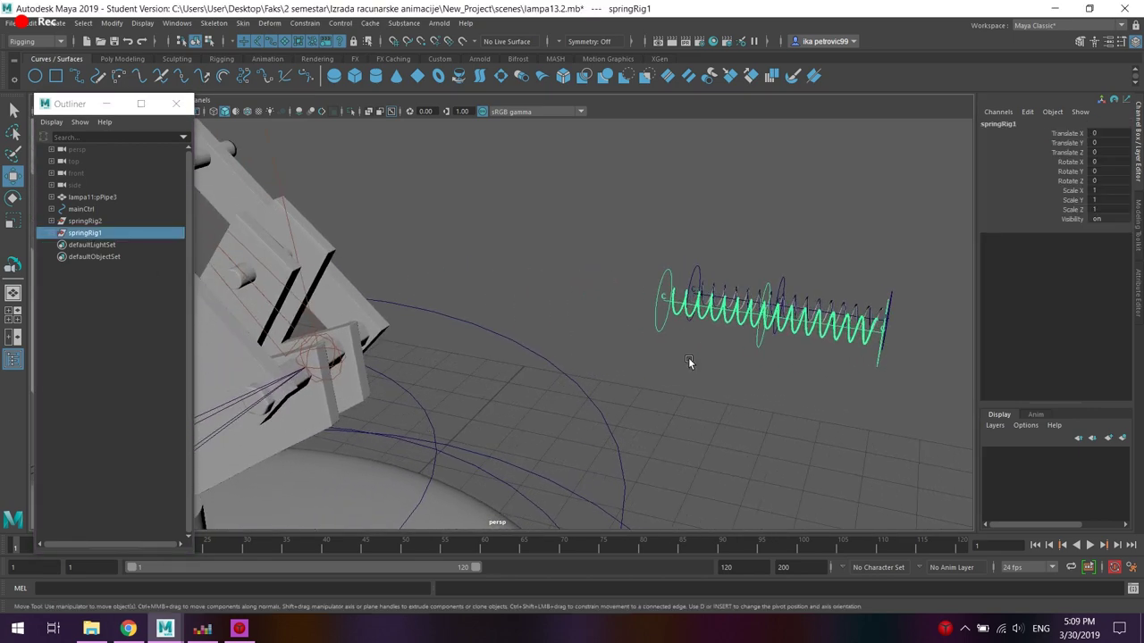
pyautogui.click(646, 329)
pyautogui.moveTo(646, 329)
pyautogui.mouseDown()
pyautogui.moveTo(815, 379)
pyautogui.moveTo(822, 435)
pyautogui.moveTo(640, 432)
pyautogui.mouseUp()
pyautogui.click(823, 412)
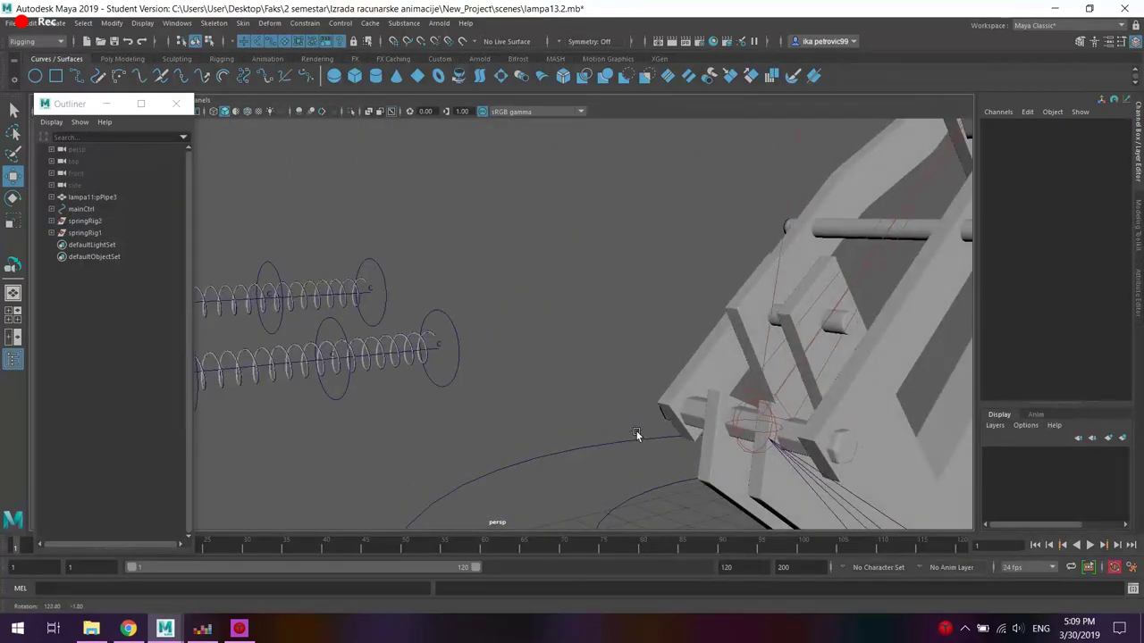
pyautogui.moveTo(640, 432)
pyautogui.keyDown('alt'); pyautogui.mouseDown(button='right')
pyautogui.moveTo(547, 353)
pyautogui.moveTo(503, 361)
pyautogui.moveTo(639, 308)
pyautogui.mouseUp(button='right'); pyautogui.keyUp('alt')
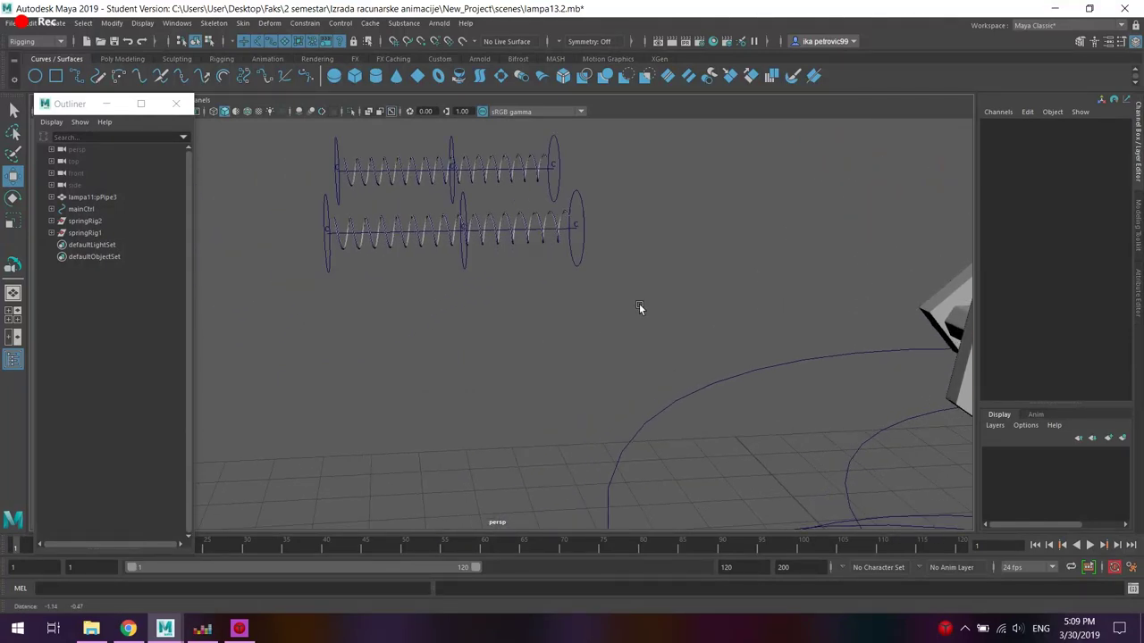
pyautogui.moveTo(301, 266)
pyautogui.mouseDown()
pyautogui.moveTo(588, 296)
pyautogui.moveTo(524, 310)
pyautogui.mouseUp()
pyautogui.click(378, 302)
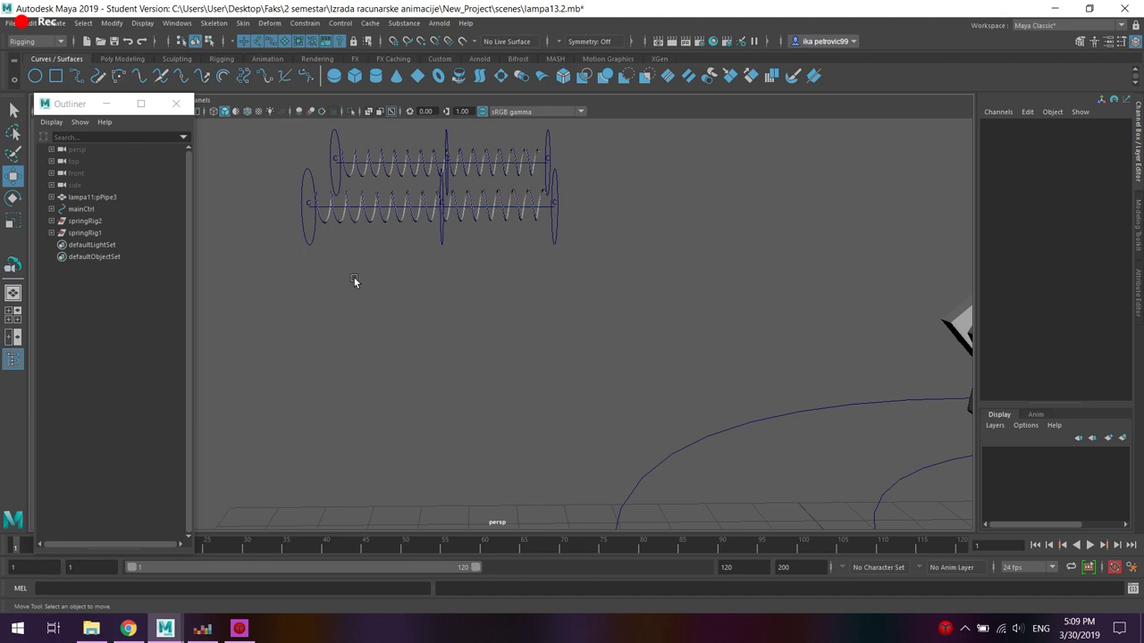
pyautogui.moveTo(297, 240); pyautogui.dragTo(580, 276)
pyautogui.moveTo(581, 276)
pyautogui.keyDown('alt'); pyautogui.mouseDown(button='right')
pyautogui.moveTo(507, 330)
pyautogui.moveTo(460, 392)
pyautogui.mouseUp(button='right'); pyautogui.keyUp('alt')
pyautogui.moveTo(429, 243)
pyautogui.mouseDown()
pyautogui.moveTo(745, 271)
pyautogui.moveTo(619, 422)
pyautogui.moveTo(504, 461)
pyautogui.moveTo(552, 461)
pyautogui.mouseUp()
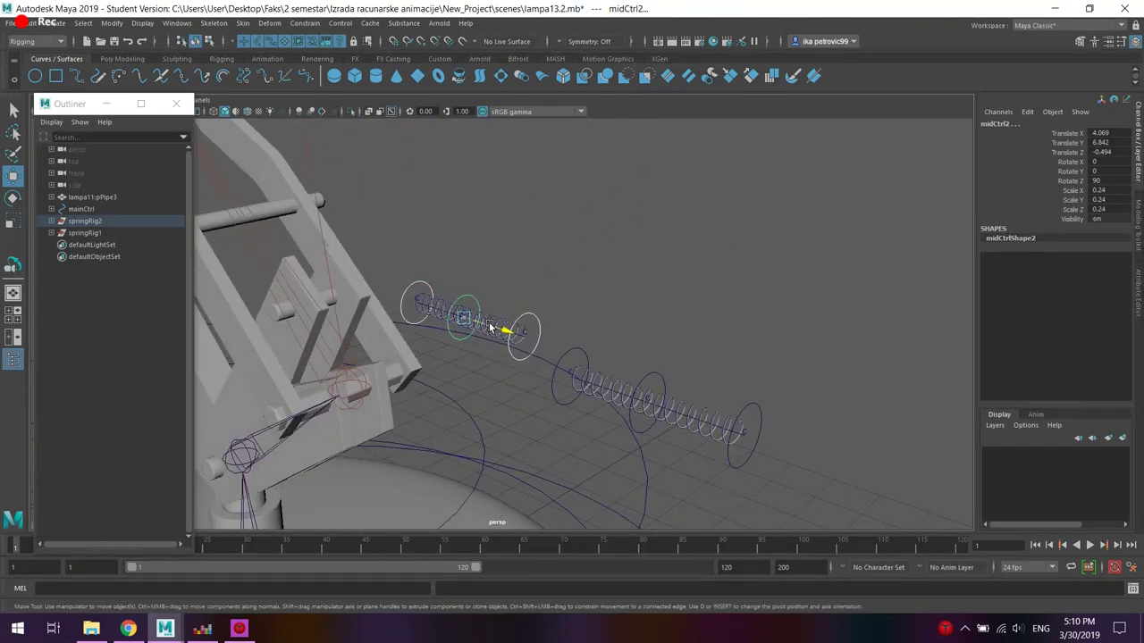
pyautogui.moveTo(497, 329); pyautogui.dragTo(266, 245)
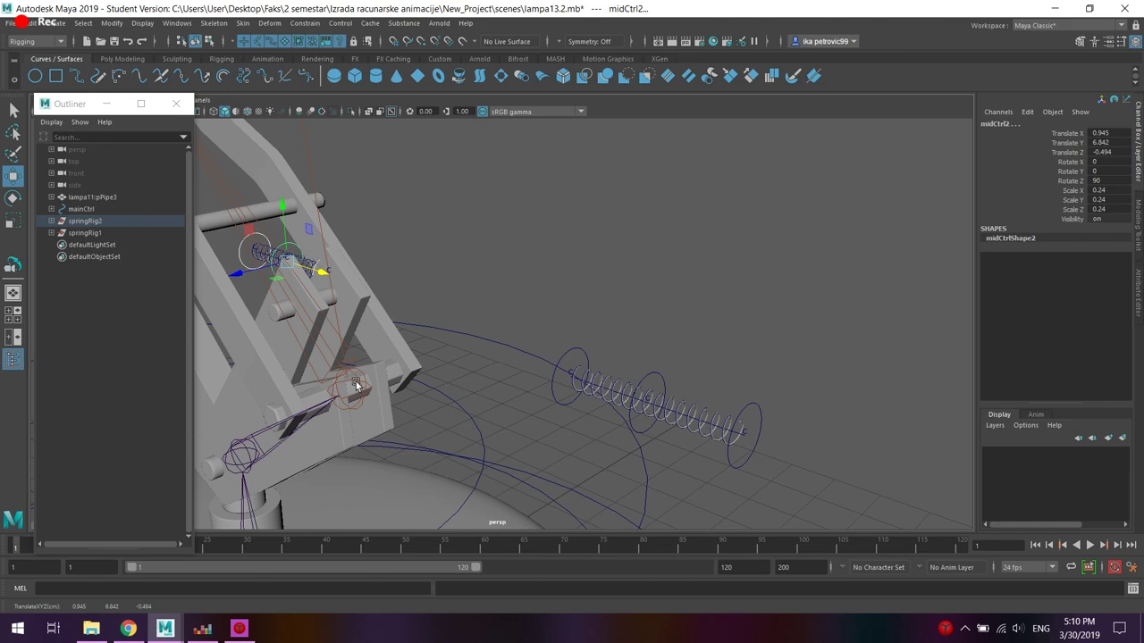
pyautogui.moveTo(356, 384)
pyautogui.keyDown('alt'); pyautogui.mouseDown()
pyautogui.moveTo(439, 413)
pyautogui.moveTo(358, 377)
pyautogui.mouseUp(); pyautogui.keyUp('alt')
pyautogui.keyDown('alt'); pyautogui.moveTo(358, 377); pyautogui.dragTo(664, 435, button='right'); pyautogui.keyUp('alt')
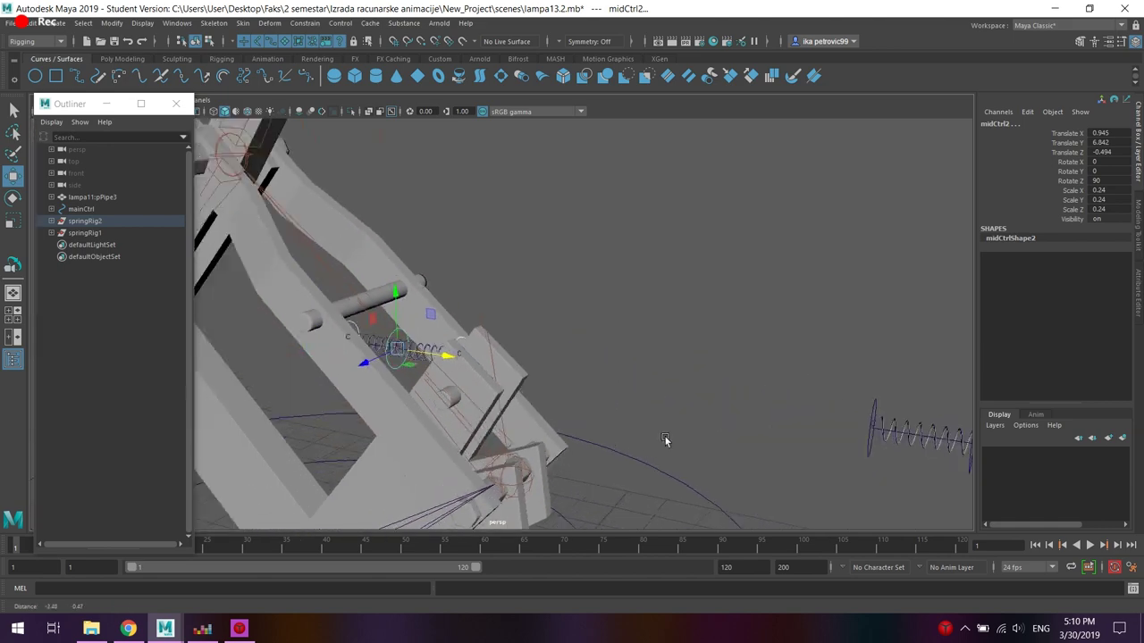
pyautogui.moveTo(664, 435)
pyautogui.keyDown('alt'); pyautogui.mouseDown()
pyautogui.moveTo(659, 424)
pyautogui.moveTo(348, 416)
pyautogui.moveTo(313, 390)
pyautogui.mouseUp(); pyautogui.keyUp('alt')
pyautogui.moveTo(313, 390)
pyautogui.keyDown('alt'); pyautogui.mouseDown(button='right')
pyautogui.moveTo(475, 447)
pyautogui.moveTo(525, 435)
pyautogui.mouseUp(button='right'); pyautogui.keyUp('alt')
pyautogui.keyDown('alt'); pyautogui.moveTo(526, 436); pyautogui.dragTo(501, 459); pyautogui.keyUp('alt')
pyautogui.press('e')
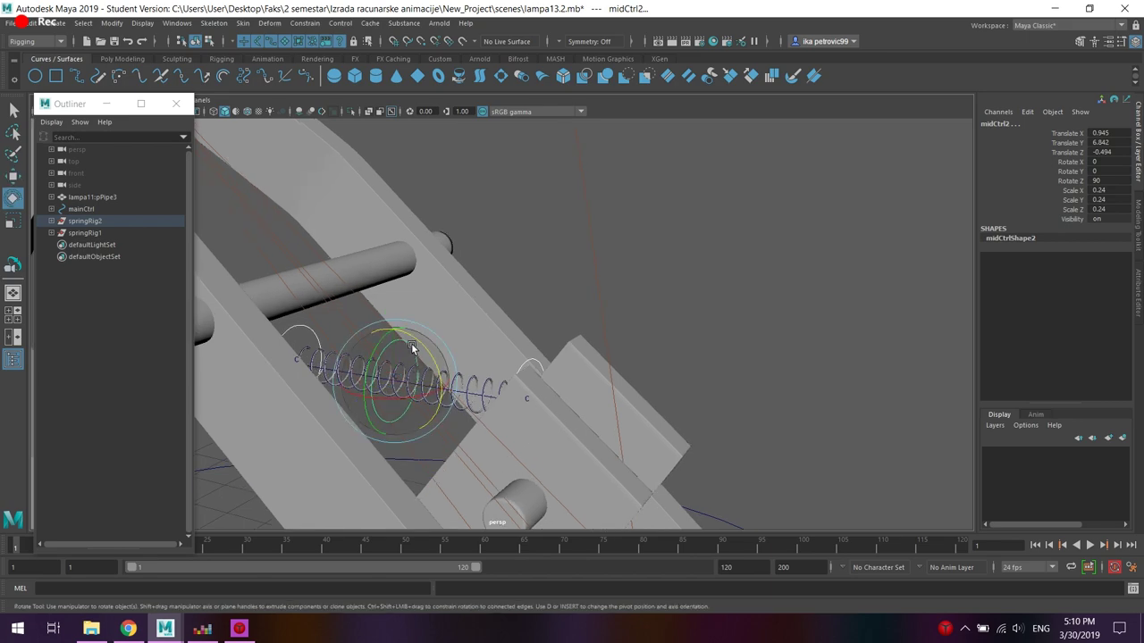
pyautogui.moveTo(411, 343); pyautogui.dragTo(441, 384)
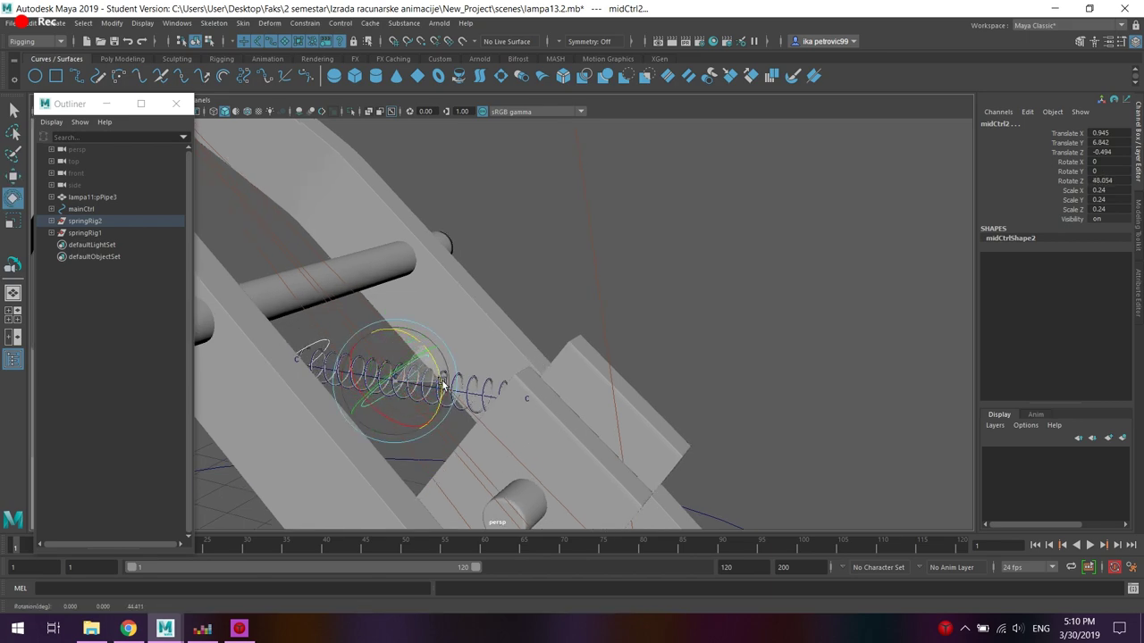
pyautogui.hotkey('ctrl', 'z')
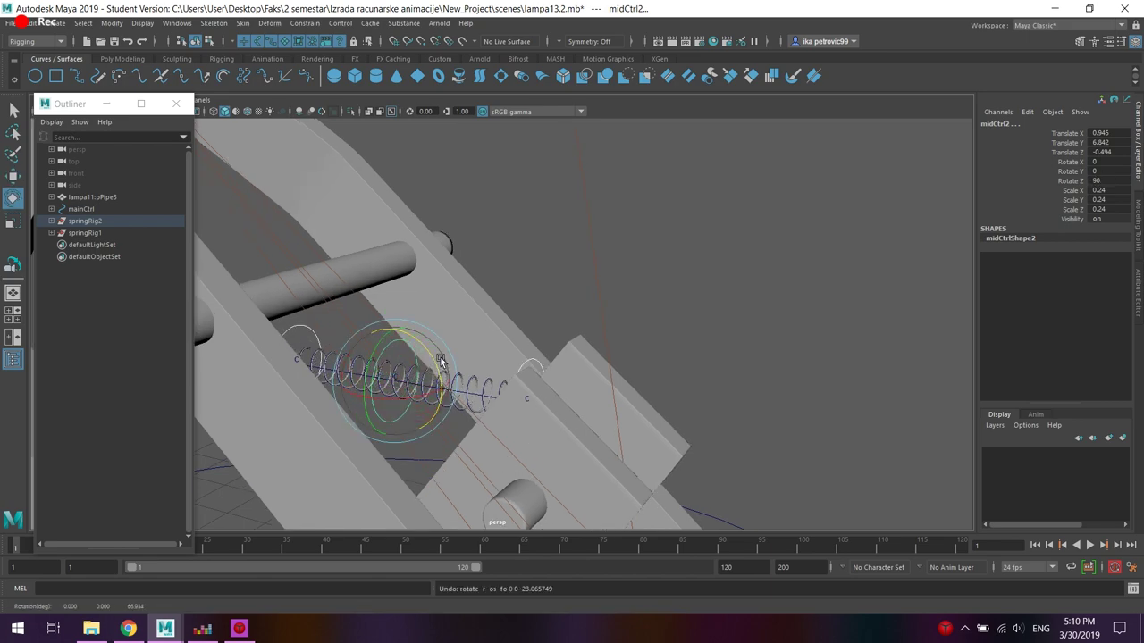
pyautogui.keyDown('alt'); pyautogui.moveTo(441, 360); pyautogui.dragTo(113, 357); pyautogui.keyUp('alt')
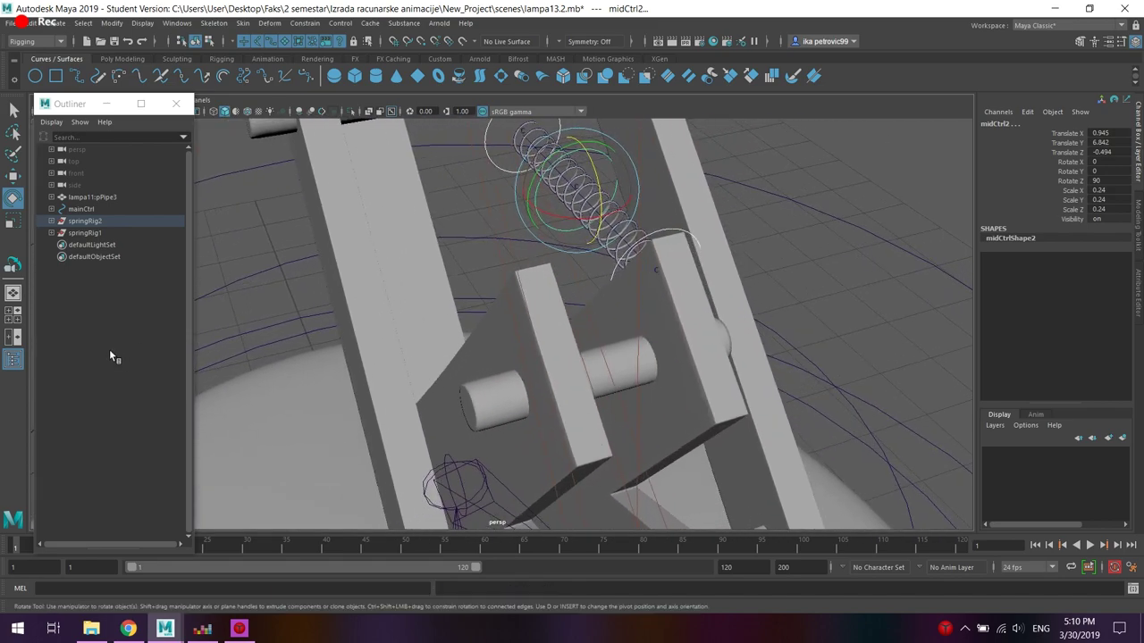
pyautogui.moveTo(109, 350)
pyautogui.keyDown('alt'); pyautogui.mouseDown(button='right')
pyautogui.moveTo(533, 292)
pyautogui.moveTo(574, 318)
pyautogui.moveTo(398, 281)
pyautogui.moveTo(560, 351)
pyautogui.moveTo(271, 230)
pyautogui.moveTo(591, 443)
pyautogui.mouseUp(button='right'); pyautogui.keyUp('alt')
pyautogui.hotkey('ctrl', 'z')
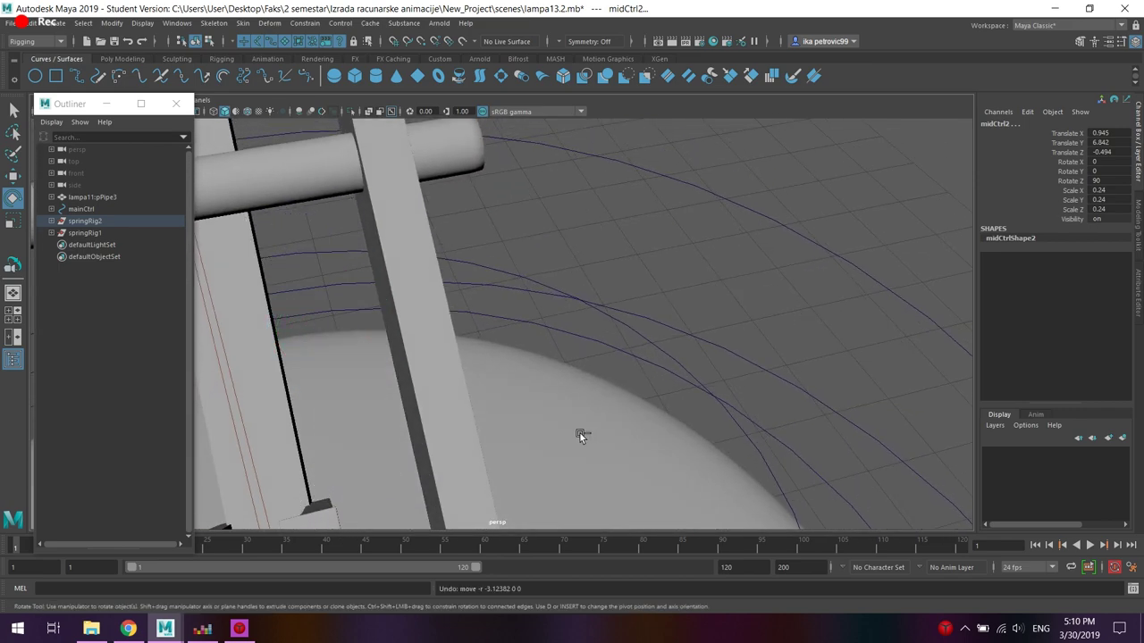
pyautogui.hotkey('ctrl', 'z')
pyautogui.moveTo(579, 433)
pyautogui.keyDown('alt'); pyautogui.mouseDown()
pyautogui.moveTo(658, 372)
pyautogui.moveTo(212, 280)
pyautogui.mouseUp(); pyautogui.keyUp('alt')
pyautogui.scroll(-3, 208, 280)
# - Create a new circle curve and position it beside the spring along X
pyautogui.click(505, 404)
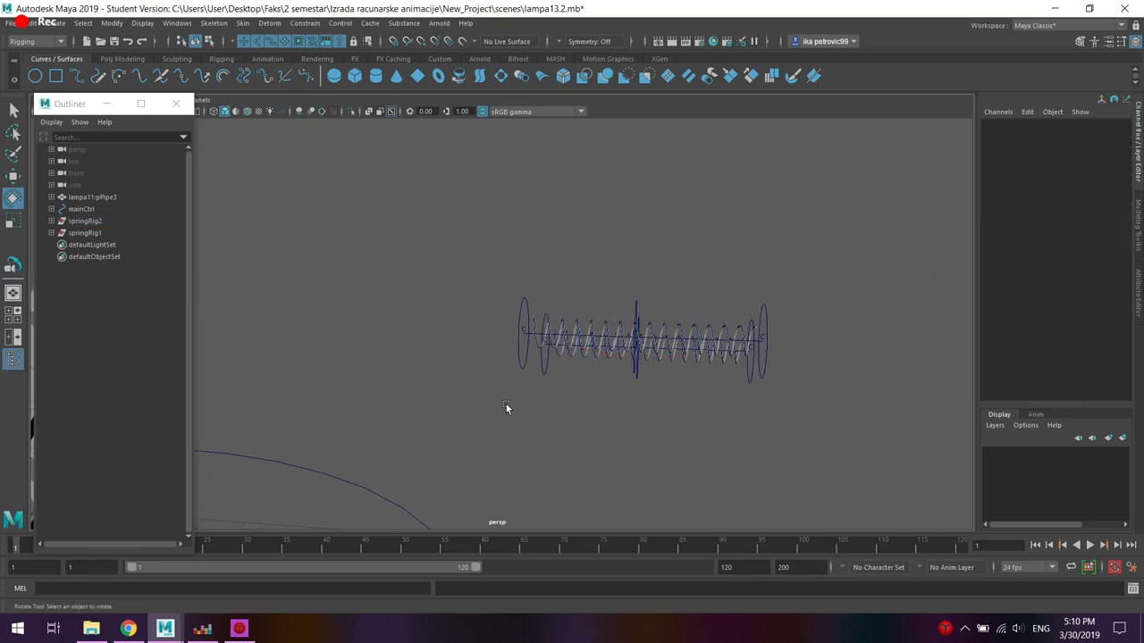
pyautogui.moveTo(505, 404)
pyautogui.keyDown('alt'); pyautogui.mouseDown()
pyautogui.moveTo(623, 447)
pyautogui.moveTo(482, 438)
pyautogui.mouseUp(); pyautogui.keyUp('alt')
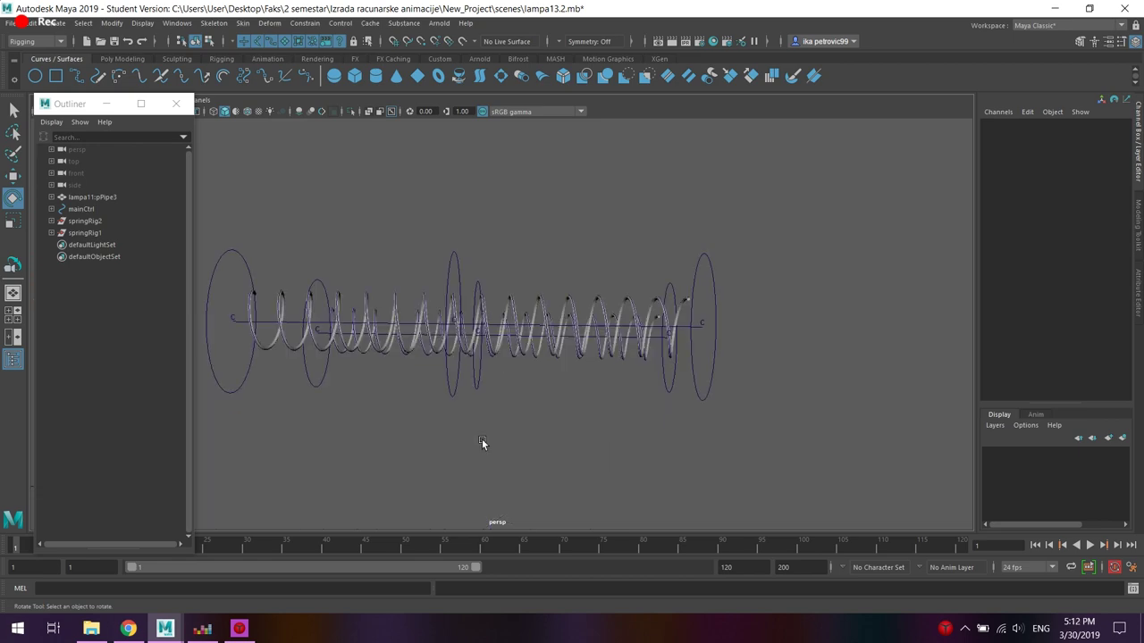
pyautogui.keyDown('alt'); pyautogui.moveTo(482, 439); pyautogui.dragTo(505, 407, button='middle'); pyautogui.keyUp('alt')
pyautogui.keyDown('alt'); pyautogui.moveTo(505, 407); pyautogui.dragTo(513, 393); pyautogui.keyUp('alt')
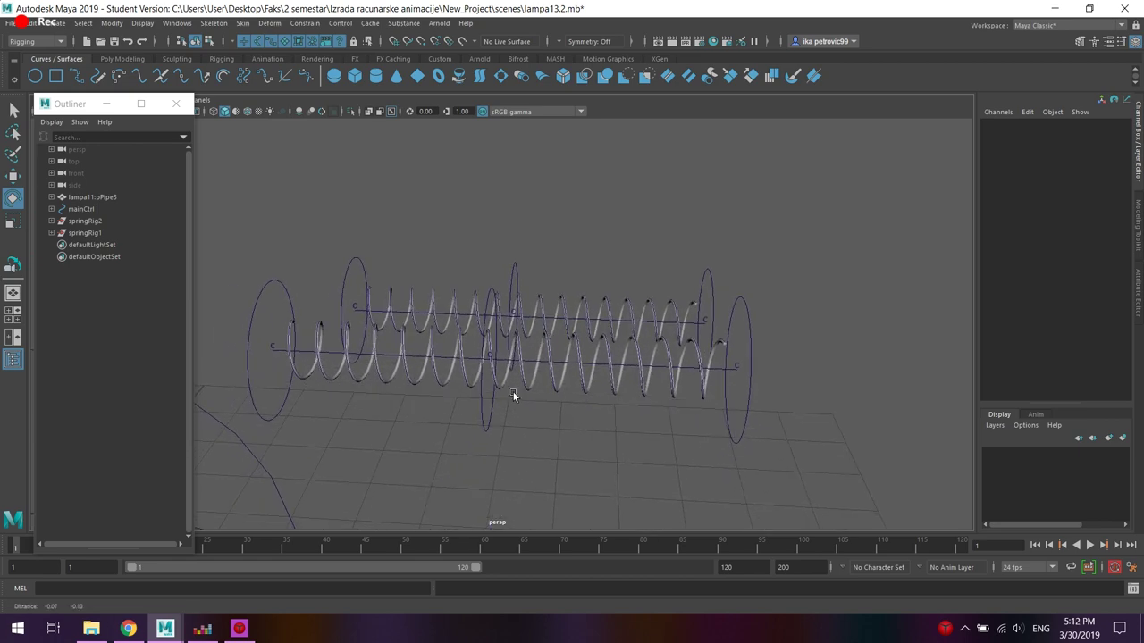
pyautogui.click(35, 76)
pyautogui.scroll(-3, 452, 460)
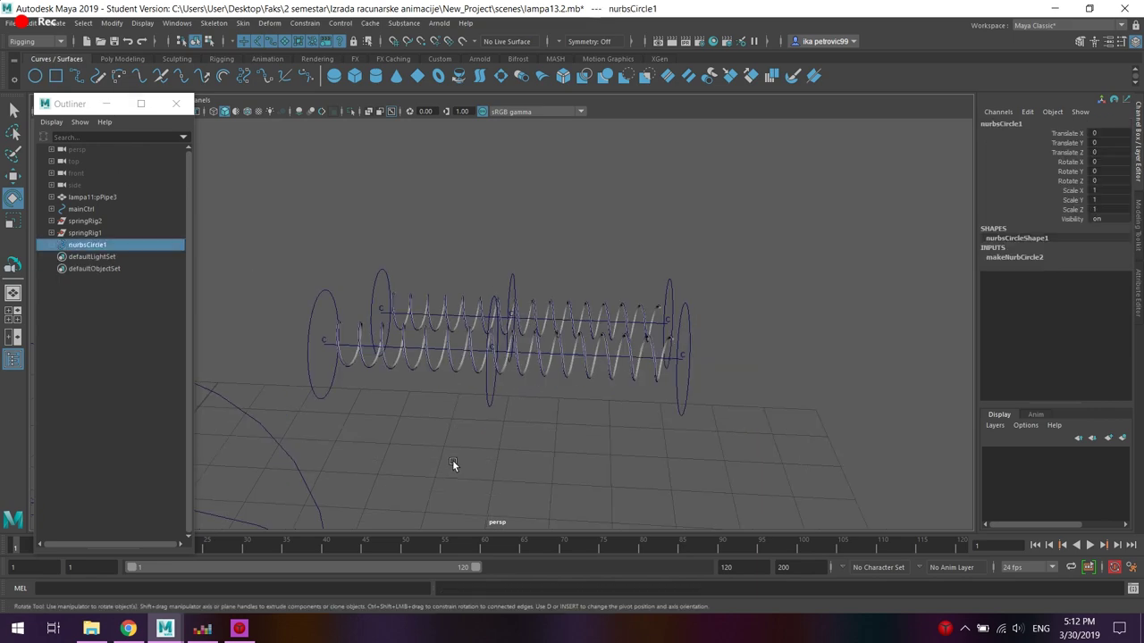
pyautogui.scroll(-3, 455, 463)
pyautogui.scroll(-2, 455, 463)
pyautogui.scroll(-4, 384, 480)
pyautogui.scroll(-2, 378, 485)
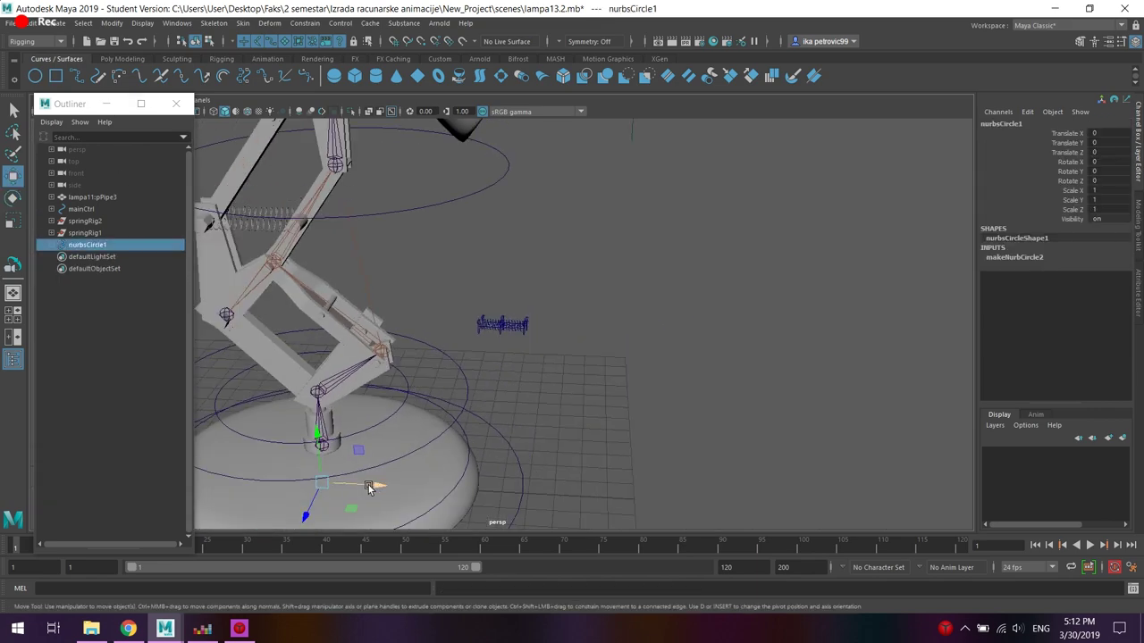
pyautogui.moveTo(374, 489)
pyautogui.mouseDown()
pyautogui.moveTo(605, 475)
pyautogui.moveTo(566, 477)
pyautogui.moveTo(502, 285)
pyautogui.mouseUp()
pyautogui.scroll(3, 506, 295)
pyautogui.scroll(2, 462, 475)
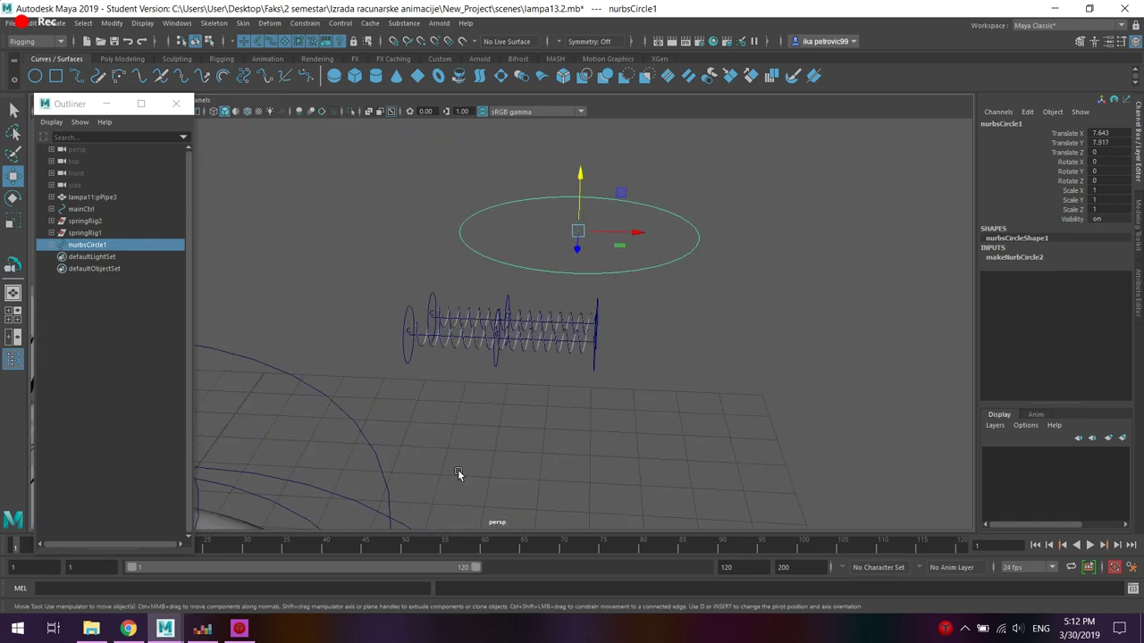
pyautogui.scroll(2, 482, 440)
pyautogui.keyDown('alt'); pyautogui.moveTo(483, 439); pyautogui.dragTo(542, 439); pyautogui.keyUp('alt')
pyautogui.moveTo(692, 200)
pyautogui.mouseDown()
pyautogui.moveTo(566, 236)
pyautogui.moveTo(572, 396)
pyautogui.moveTo(574, 382)
pyautogui.mouseUp()
# - Freeze transformations on the right end control rightCtrl1
pyautogui.moveTo(670, 353); pyautogui.dragTo(618, 374)
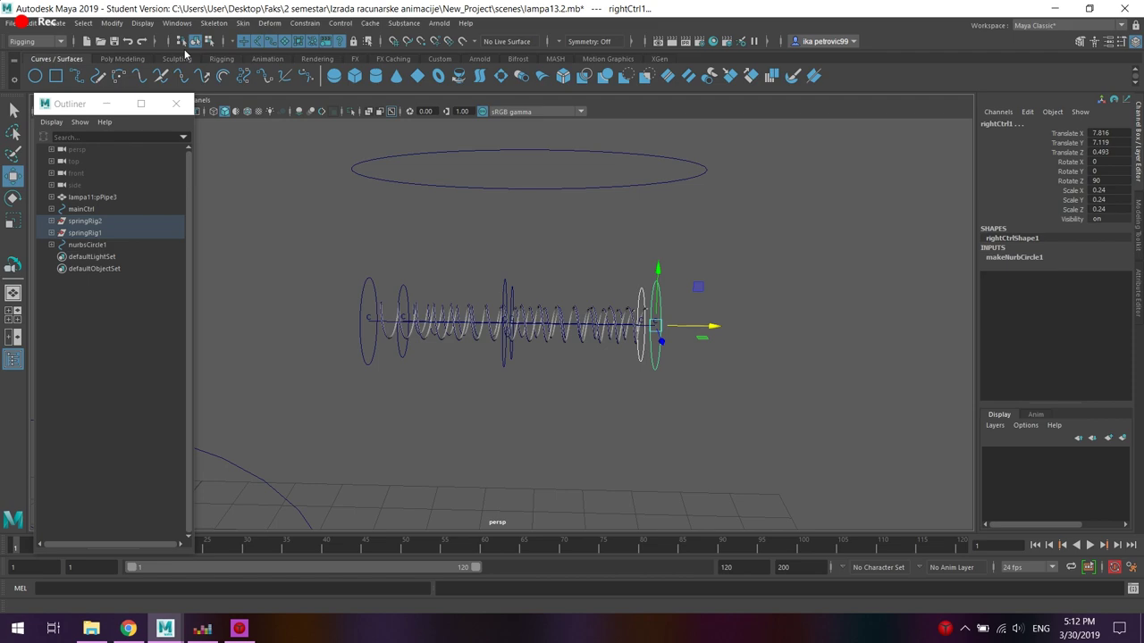
pyautogui.click(123, 59)
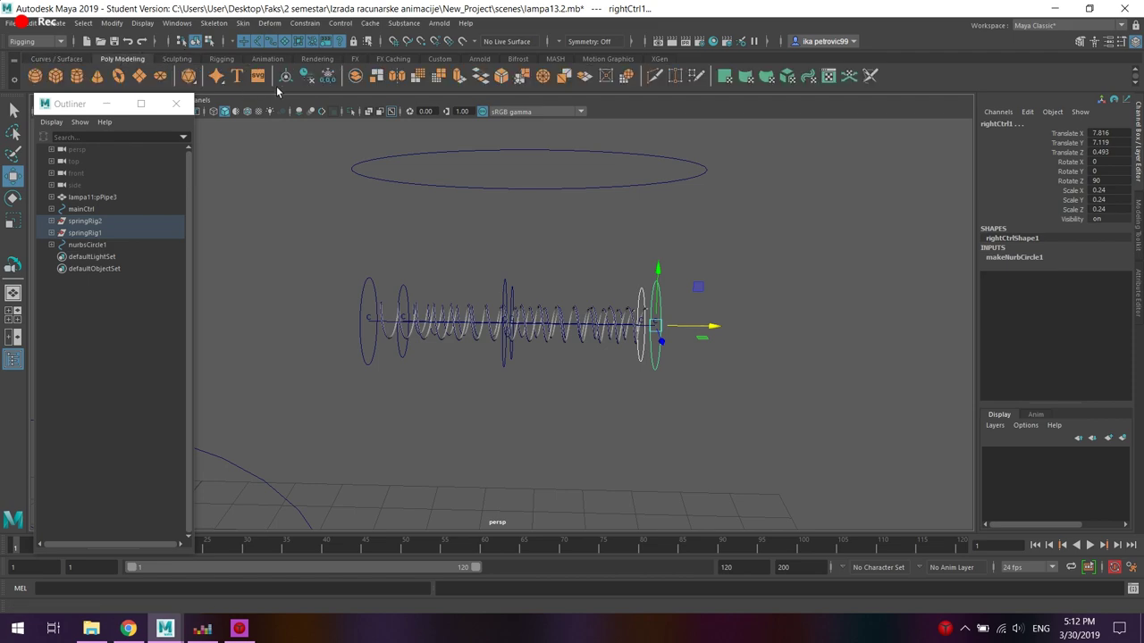
pyautogui.click(335, 76)
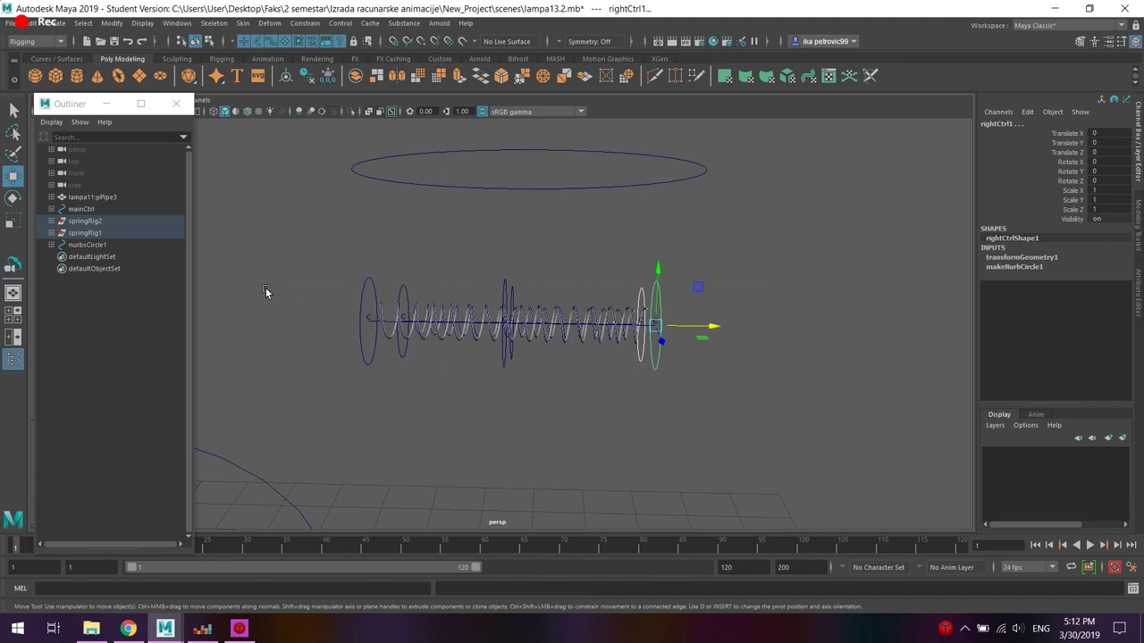
# - Freeze transformations on the left end control leftCtrl1
pyautogui.moveTo(268, 290); pyautogui.dragTo(534, 424)
pyautogui.click(535, 423)
pyautogui.moveTo(324, 340)
pyautogui.mouseDown()
pyautogui.moveTo(706, 403)
pyautogui.moveTo(345, 354)
pyautogui.mouseUp()
pyautogui.click(706, 403)
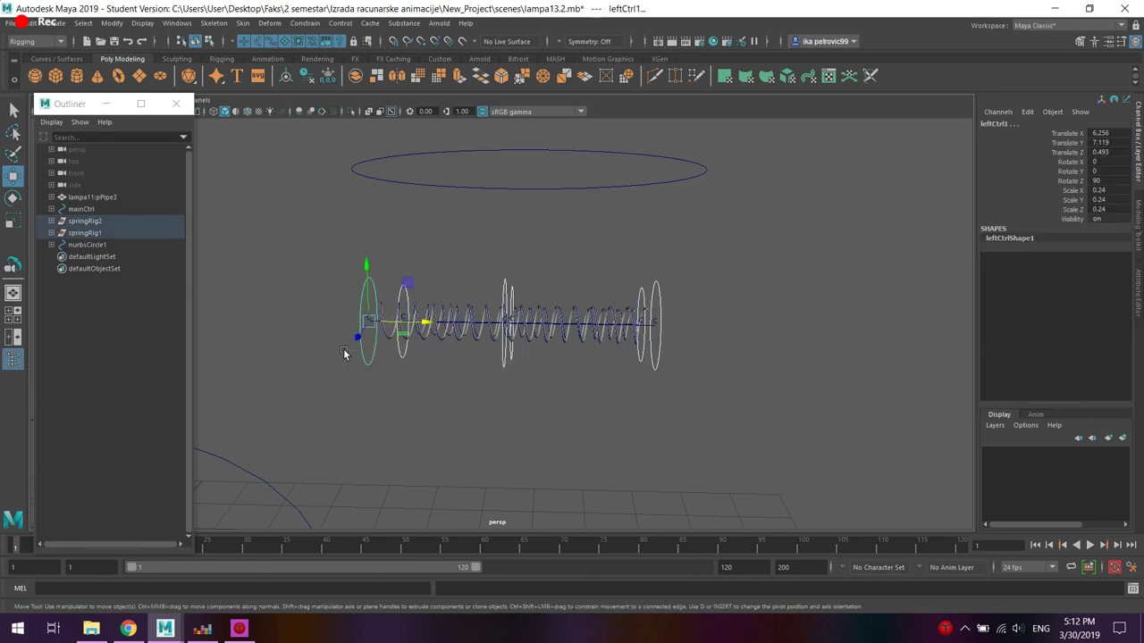
pyautogui.click(327, 75)
pyautogui.click(737, 404)
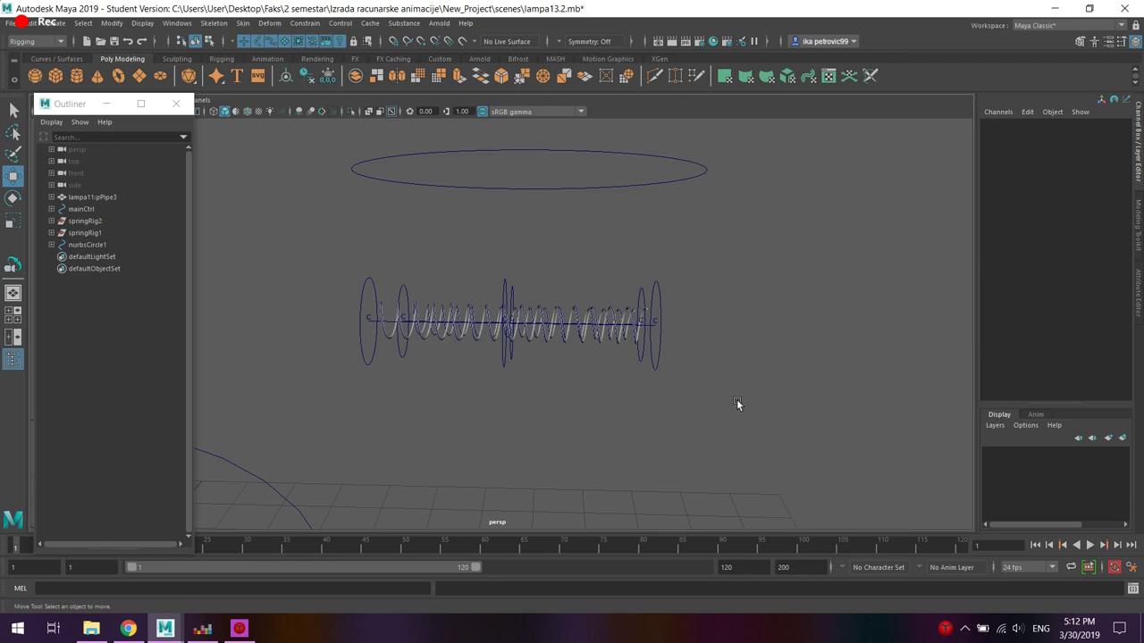
# - Select nurbsCircle1 and set its Rotate X to 90
pyautogui.click(604, 181)
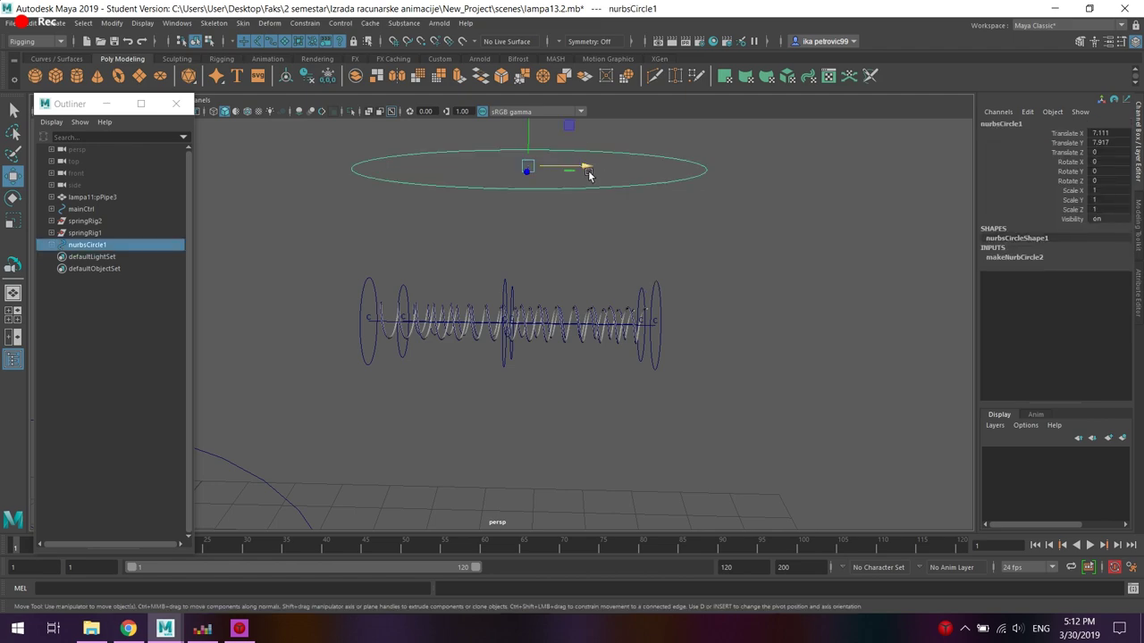
pyautogui.press('e')
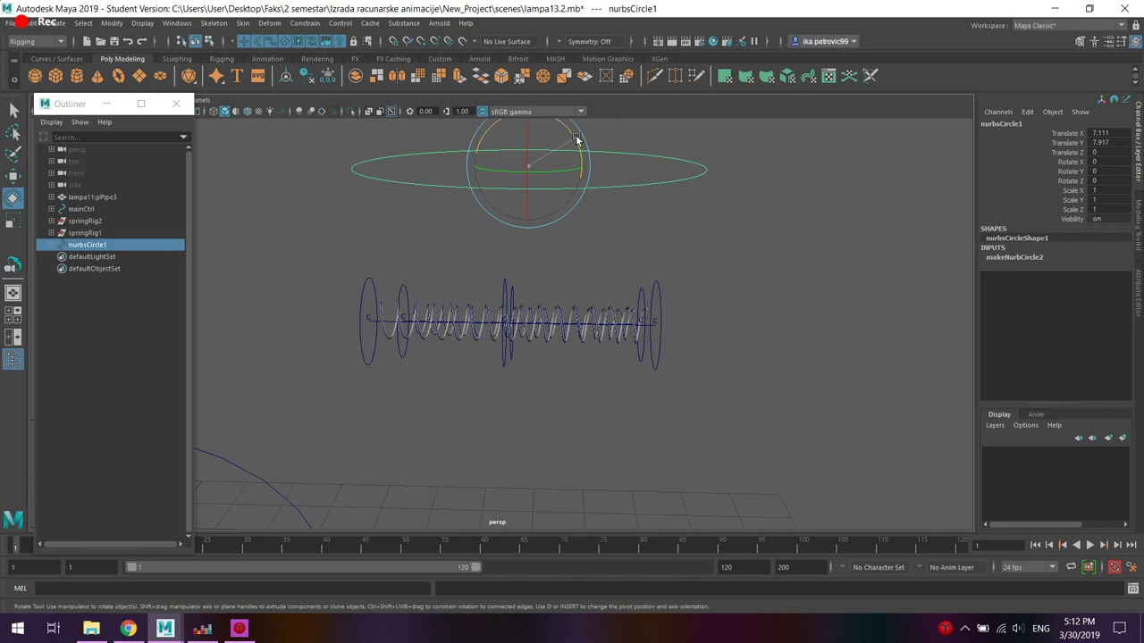
pyautogui.moveTo(580, 159)
pyautogui.mouseDown()
pyautogui.moveTo(583, 175)
pyautogui.moveTo(582, 158)
pyautogui.moveTo(531, 198)
pyautogui.moveTo(534, 216)
pyautogui.moveTo(575, 186)
pyautogui.mouseUp()
pyautogui.hotkey('ctrl', 'z')
pyautogui.doubleClick(1112, 162)
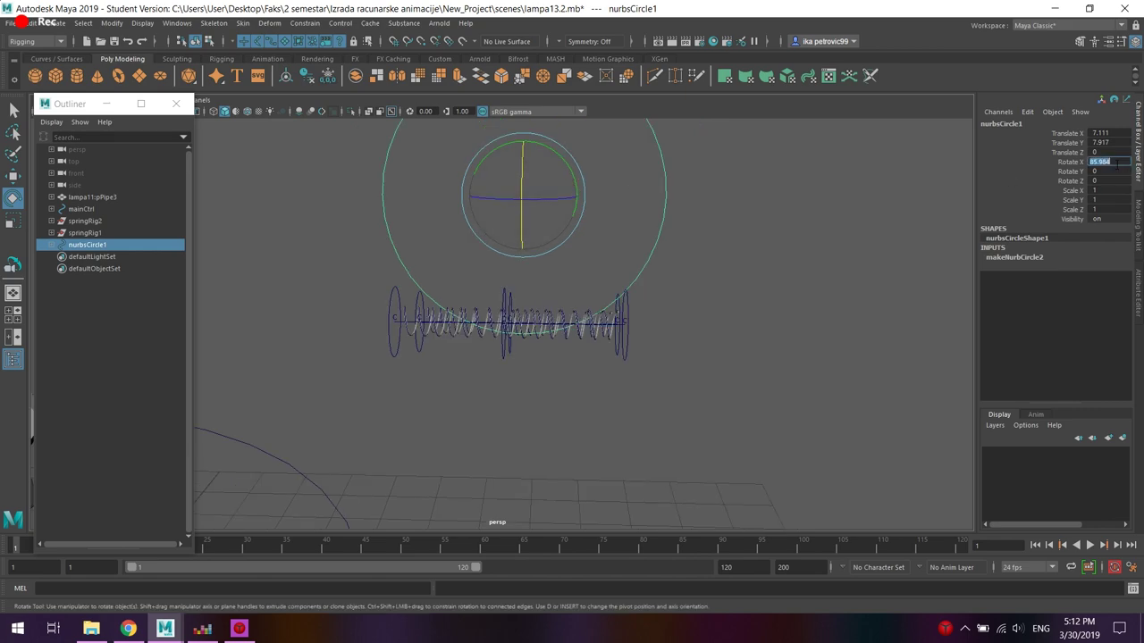
pyautogui.press('XF86AudioLowerVolume')
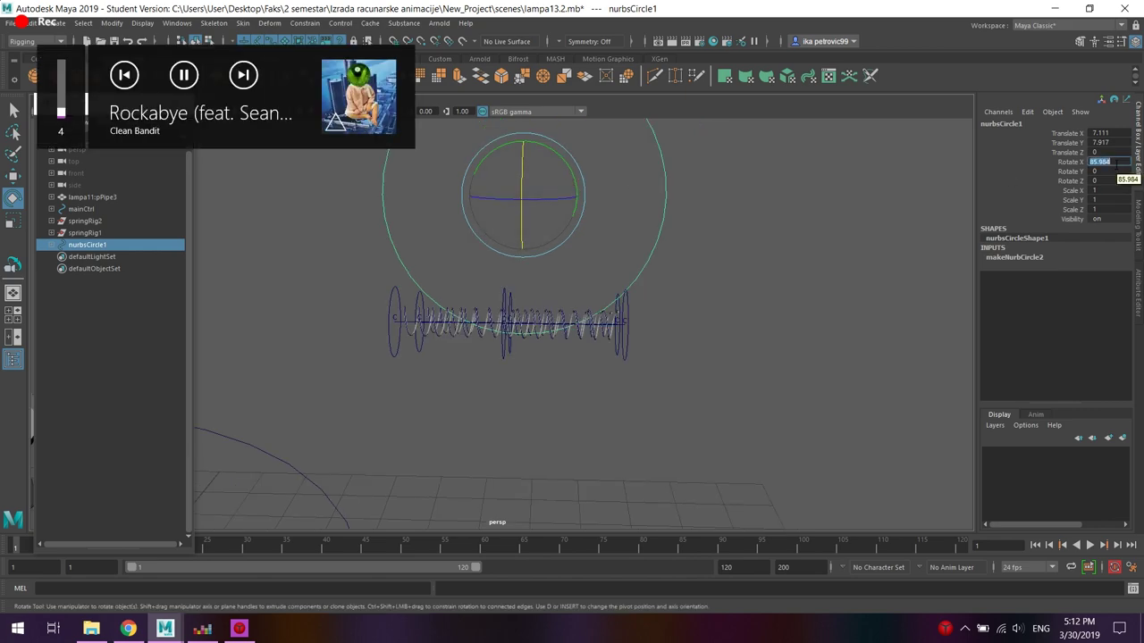
pyautogui.click(1115, 165)
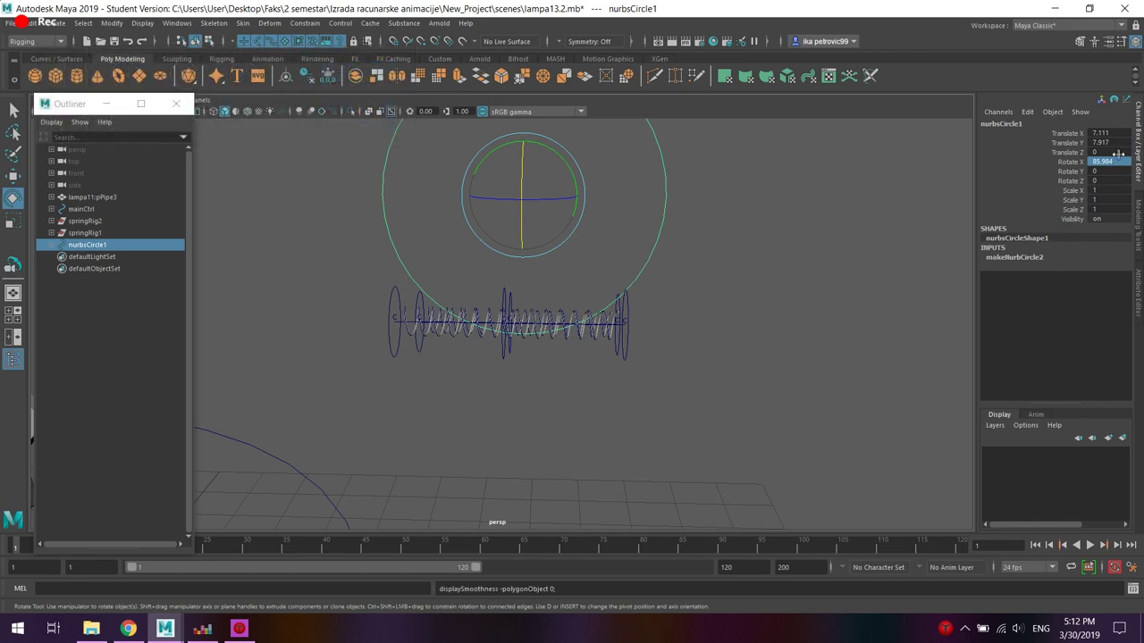
pyautogui.doubleClick(1119, 163)
pyautogui.write('90')
pyautogui.press('Return')
# - Shrink nurbsCircle1 and lower it toward the spring
pyautogui.keyDown('alt'); pyautogui.moveTo(582, 259); pyautogui.dragTo(582, 343, button='middle'); pyautogui.keyUp('alt')
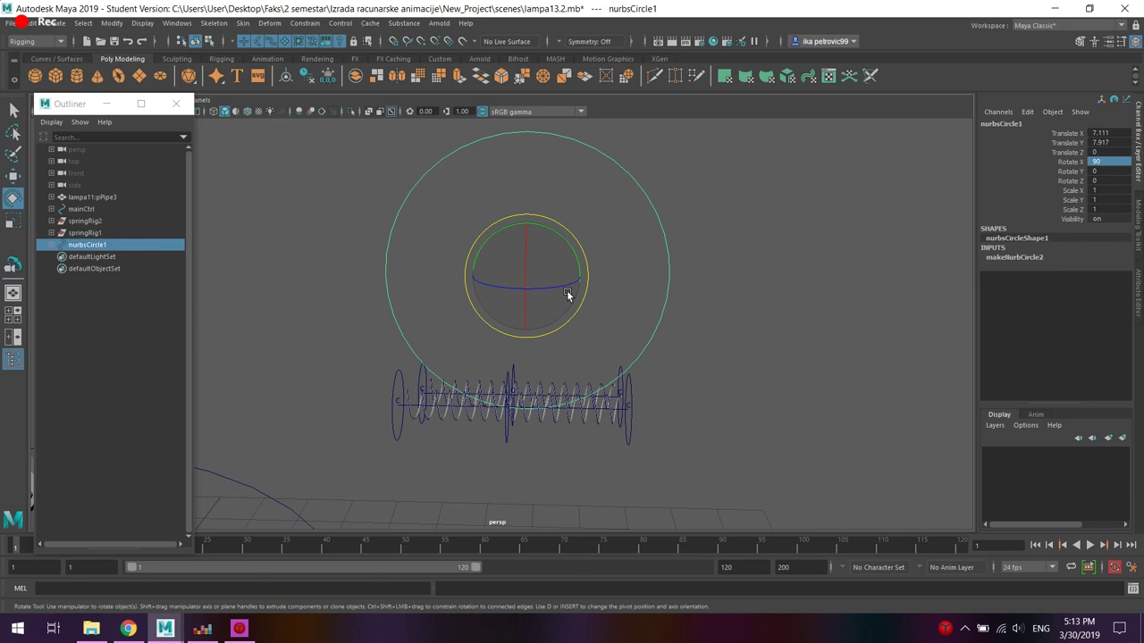
pyautogui.press('r')
pyautogui.moveTo(533, 280); pyautogui.dragTo(342, 271)
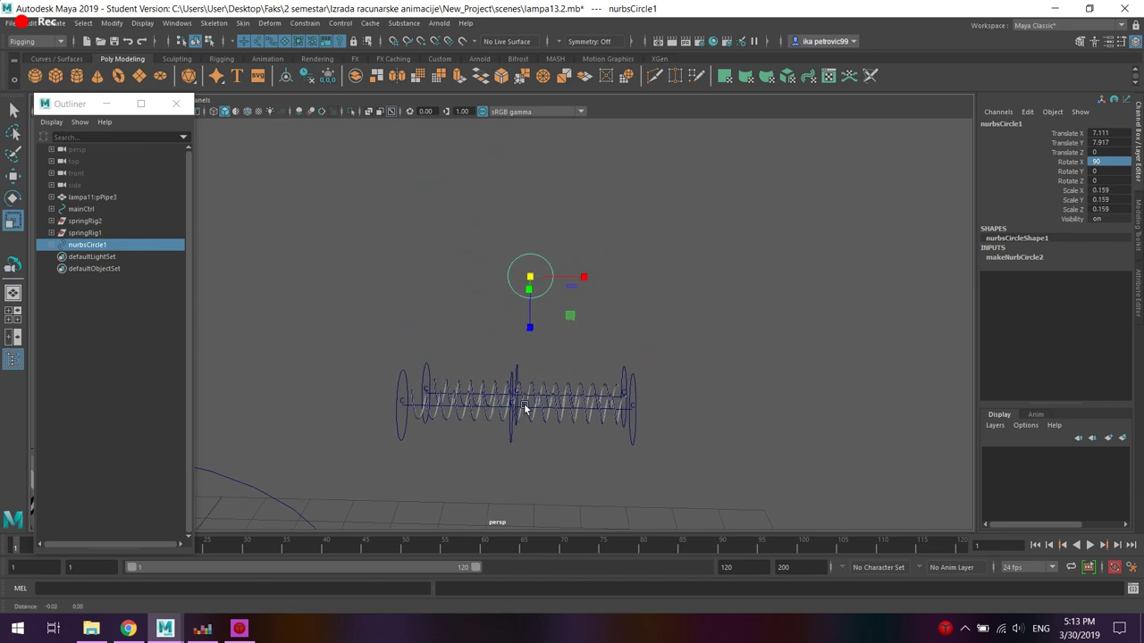
pyautogui.press('w')
pyautogui.moveTo(530, 253); pyautogui.dragTo(523, 306)
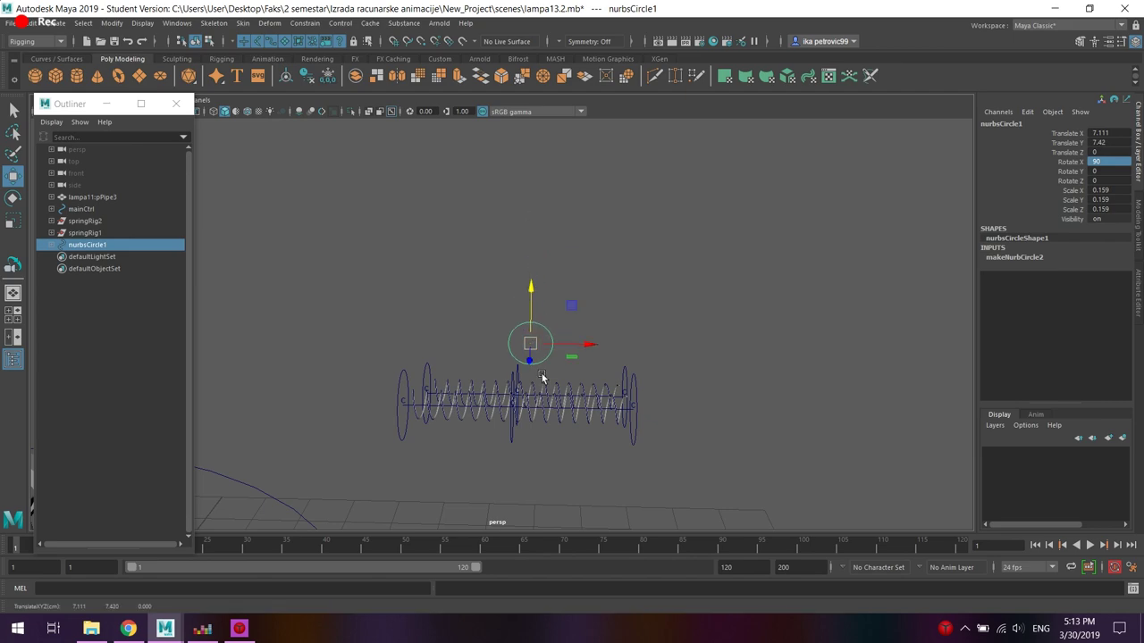
# - Nudge the circle slightly along X in the front view
pyautogui.moveTo(542, 377)
pyautogui.keyDown('alt'); pyautogui.mouseDown()
pyautogui.moveTo(418, 389)
pyautogui.moveTo(252, 311)
pyautogui.mouseUp(); pyautogui.keyUp('alt')
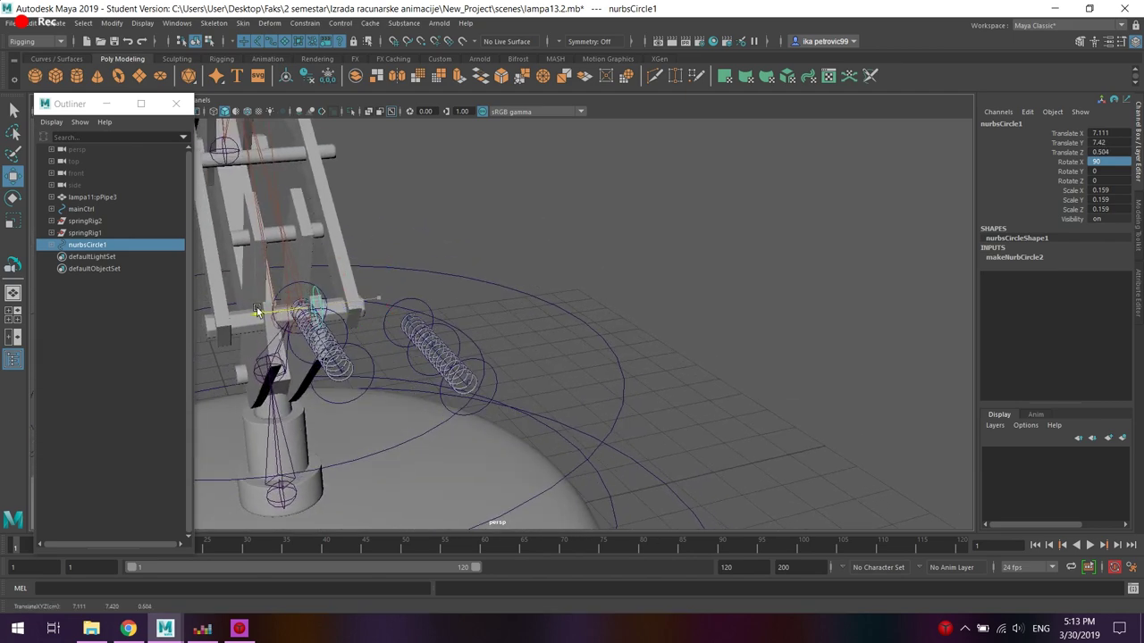
pyautogui.press('space')
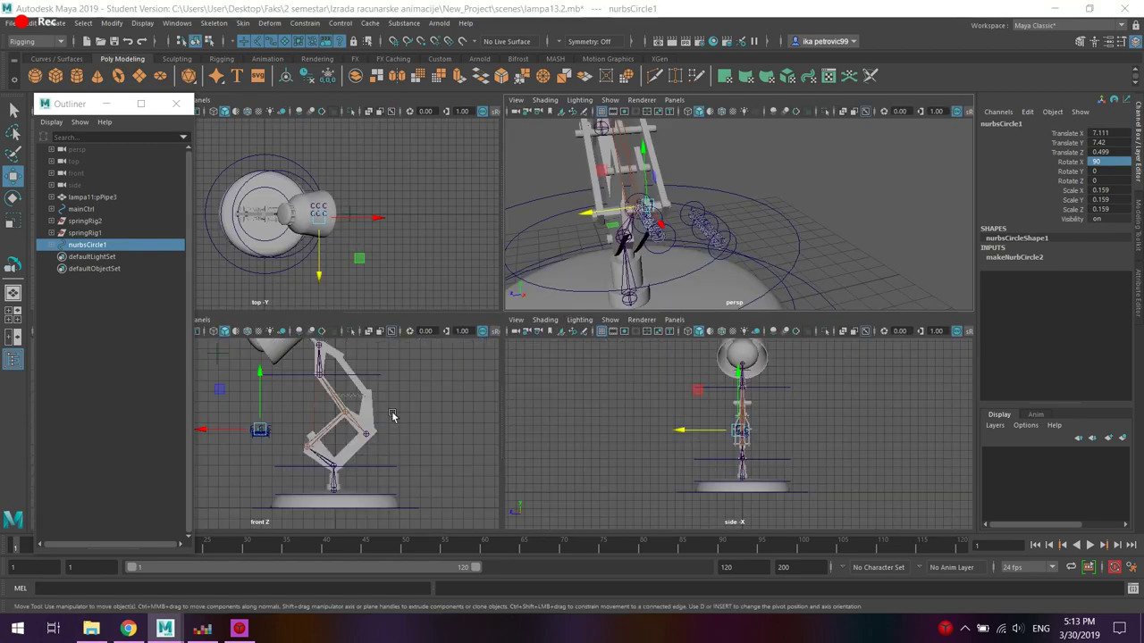
pyautogui.press('space')
pyautogui.press('f')
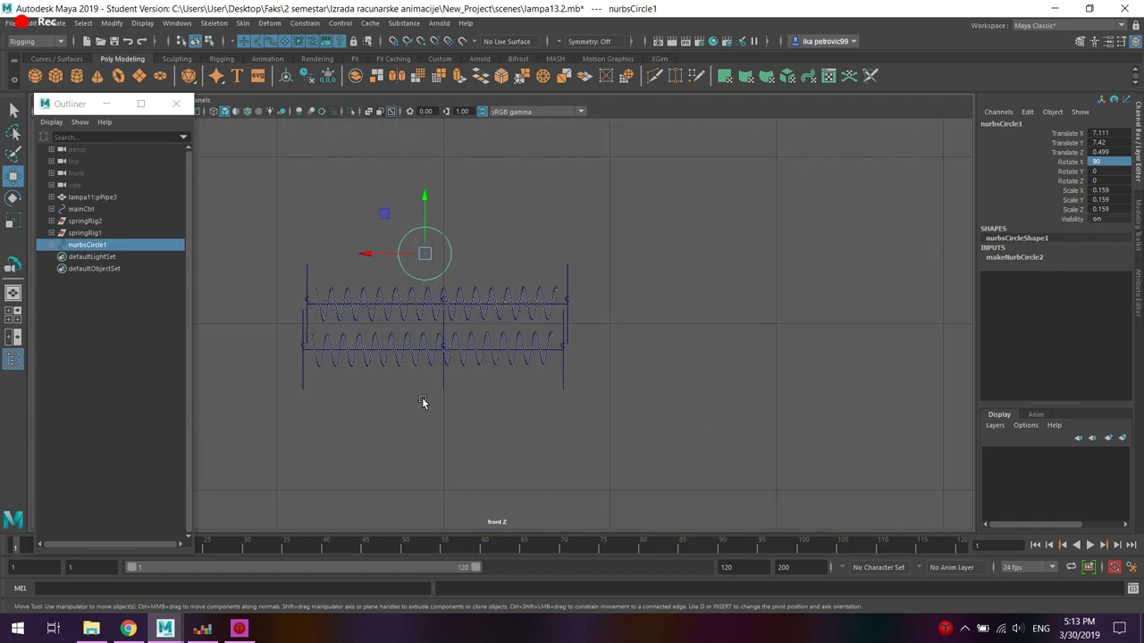
pyautogui.moveTo(367, 250); pyautogui.dragTo(378, 254)
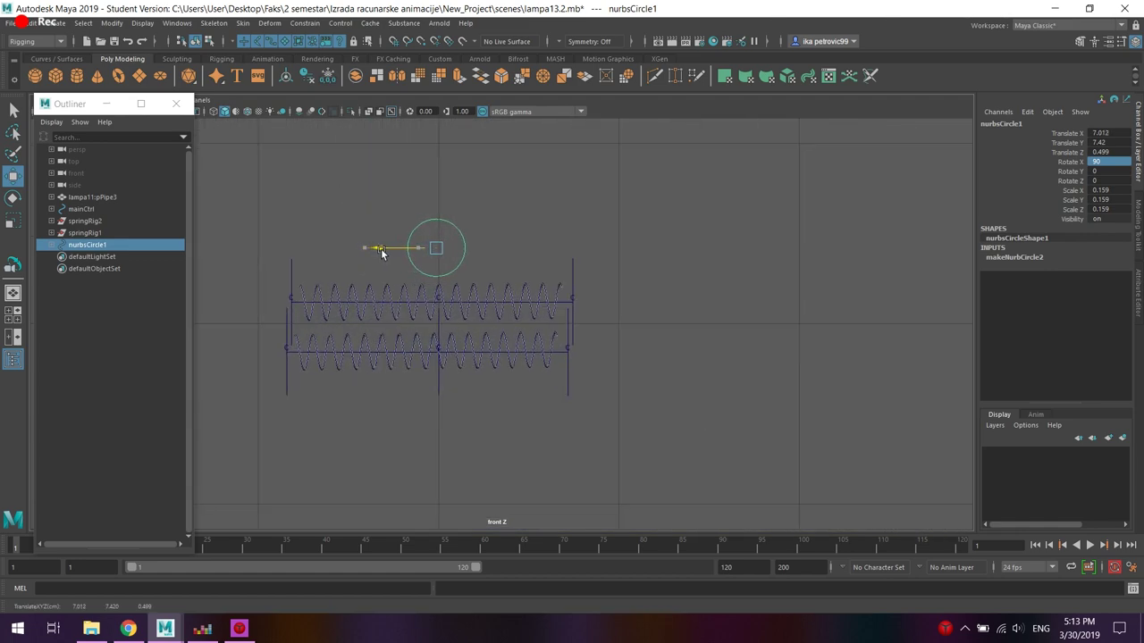
# - Check the circle's height in the side view and raise it slightly
pyautogui.press('space')
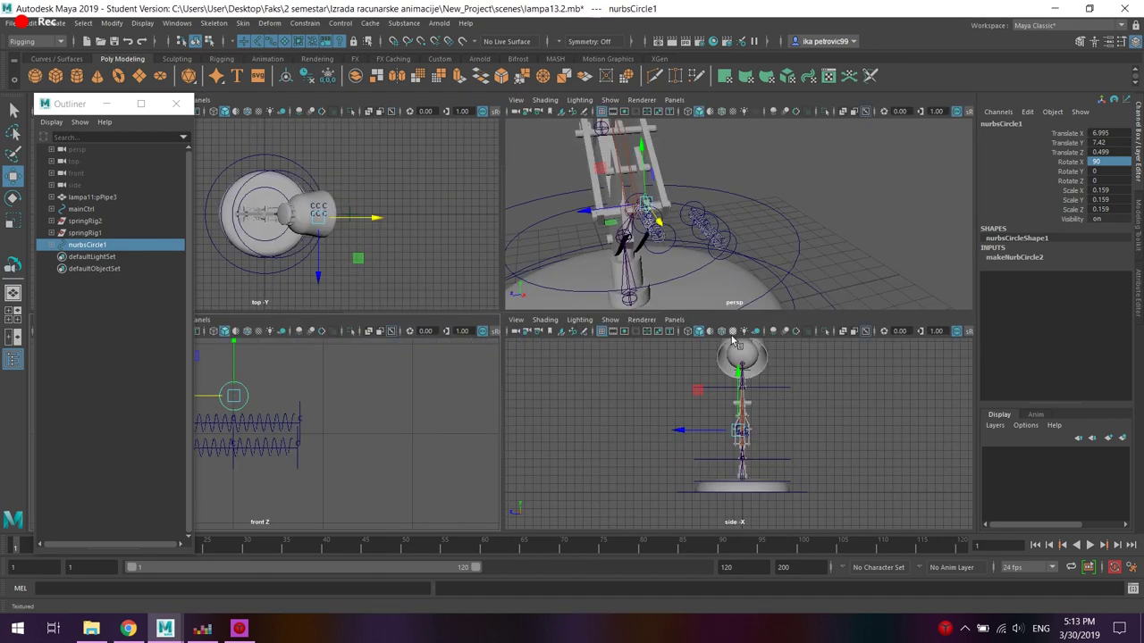
pyautogui.press('space')
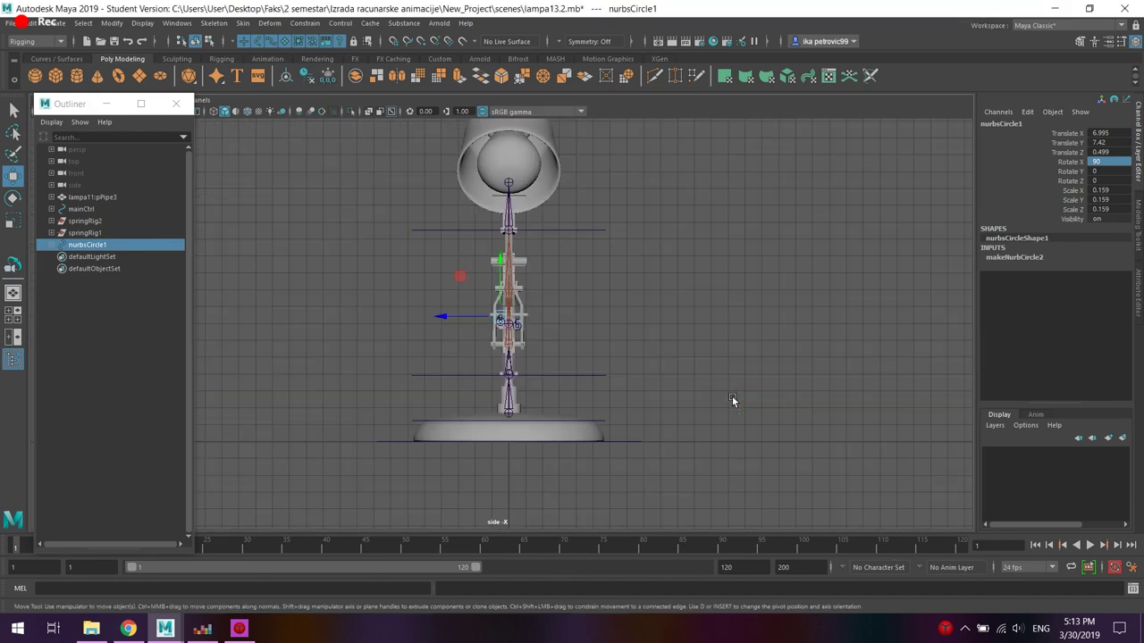
pyautogui.scroll(3, 695, 410)
pyautogui.scroll(3, 693, 409)
pyautogui.scroll(2, 694, 408)
pyautogui.scroll(2, 694, 408)
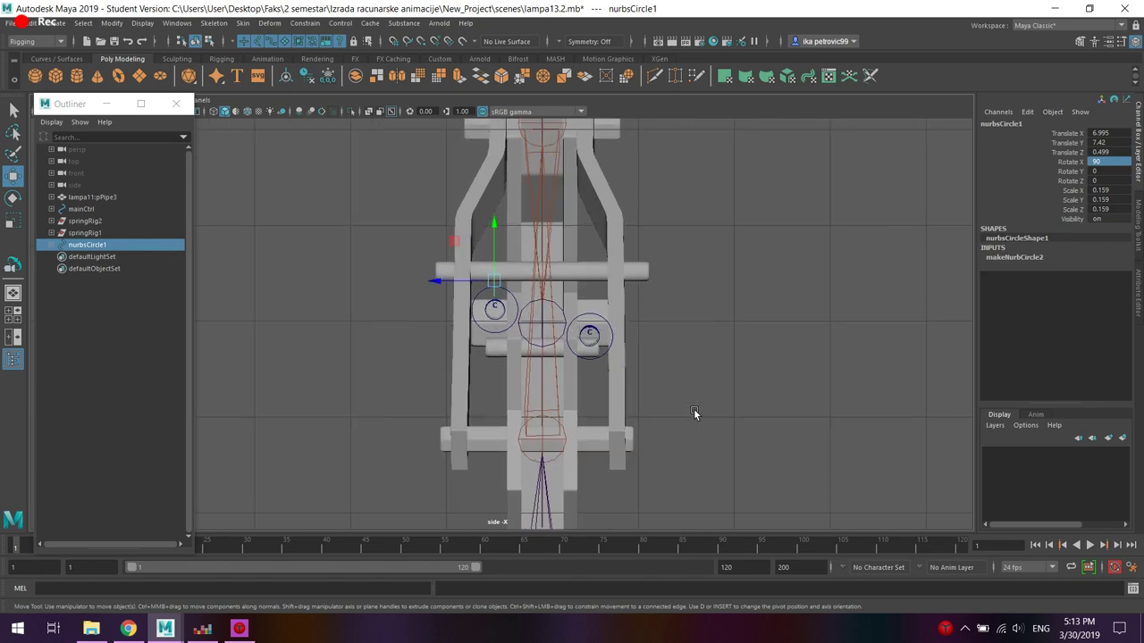
pyautogui.scroll(2, 694, 408)
pyautogui.scroll(1, 694, 409)
pyautogui.scroll(2, 693, 408)
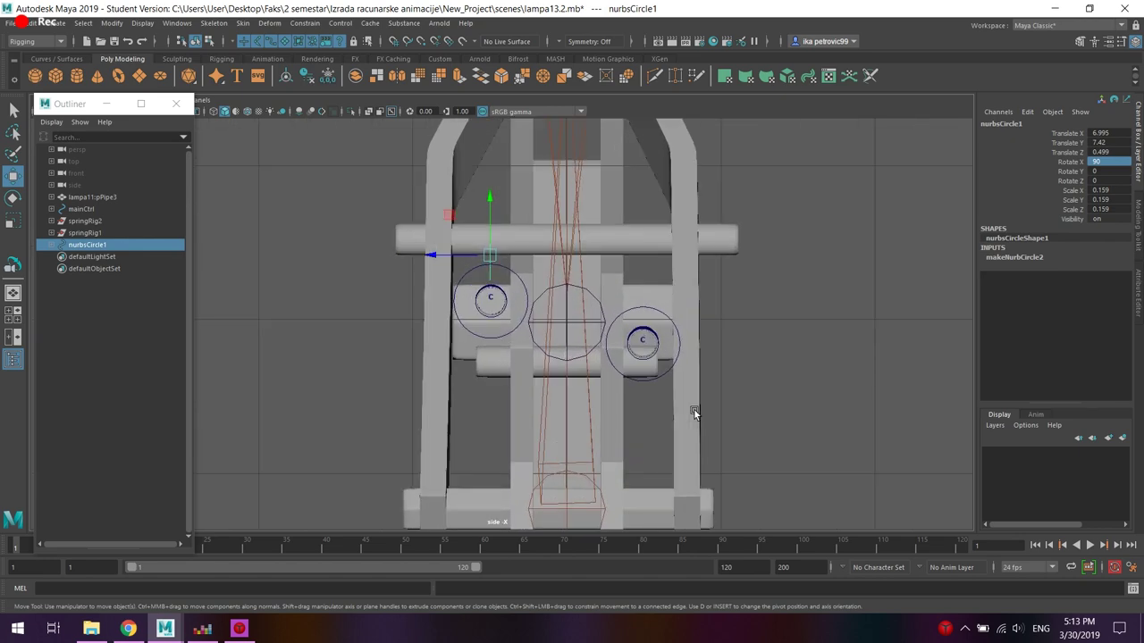
pyautogui.scroll(1, 693, 408)
pyautogui.scroll(2, 694, 408)
pyautogui.press('space')
pyautogui.press('space')
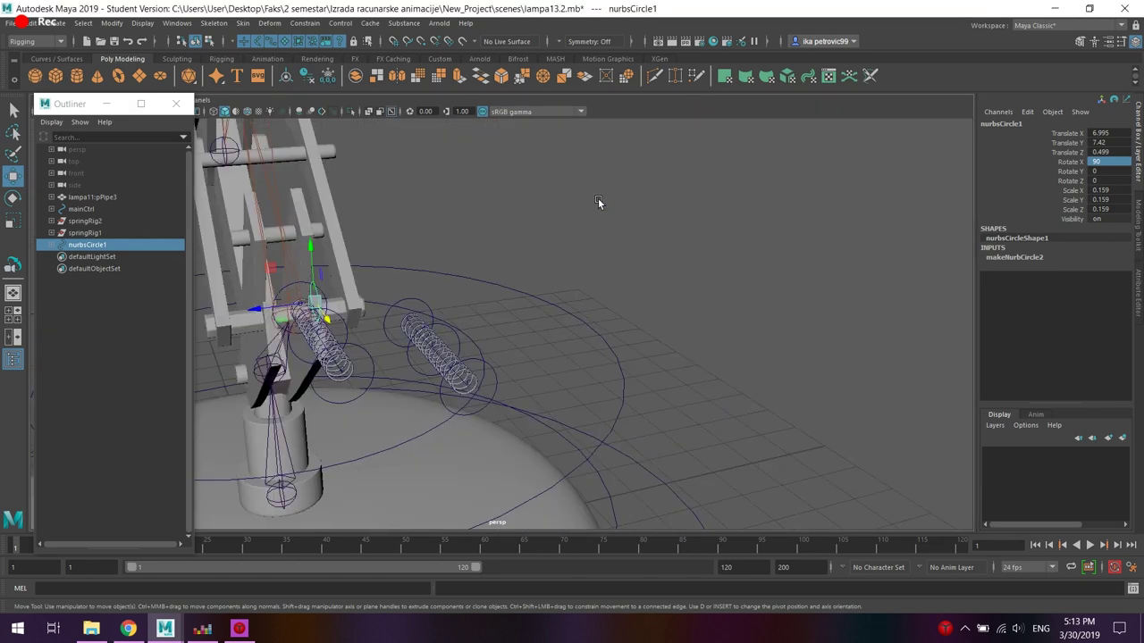
pyautogui.moveTo(598, 197)
pyautogui.keyDown('alt'); pyautogui.mouseDown()
pyautogui.moveTo(599, 336)
pyautogui.moveTo(620, 327)
pyautogui.mouseUp(); pyautogui.keyUp('alt')
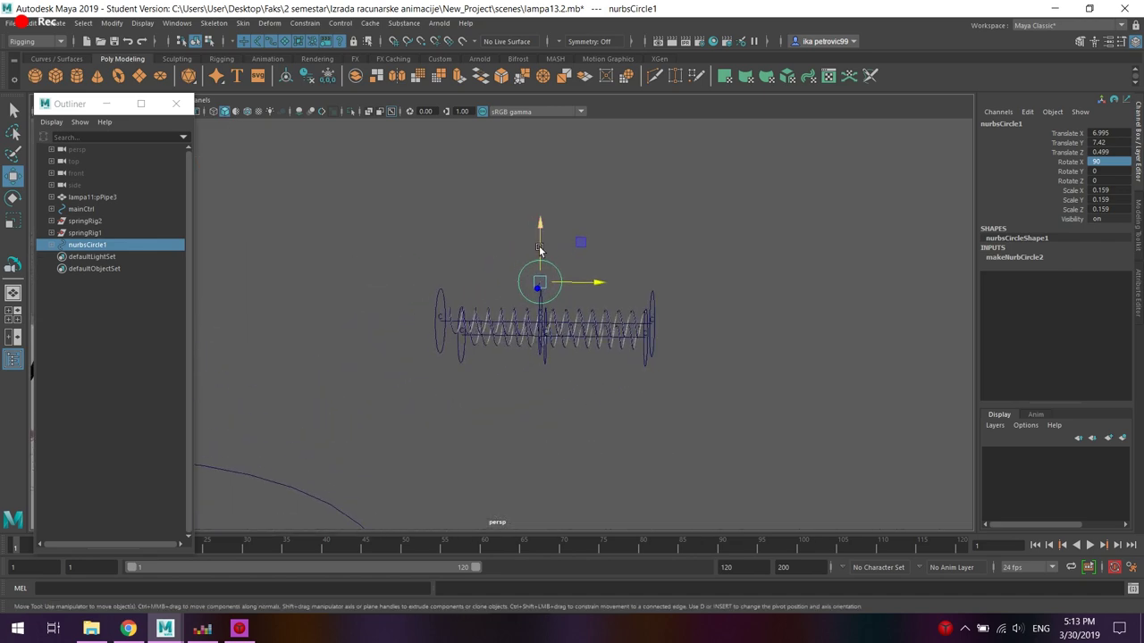
pyautogui.moveTo(540, 247); pyautogui.dragTo(539, 241)
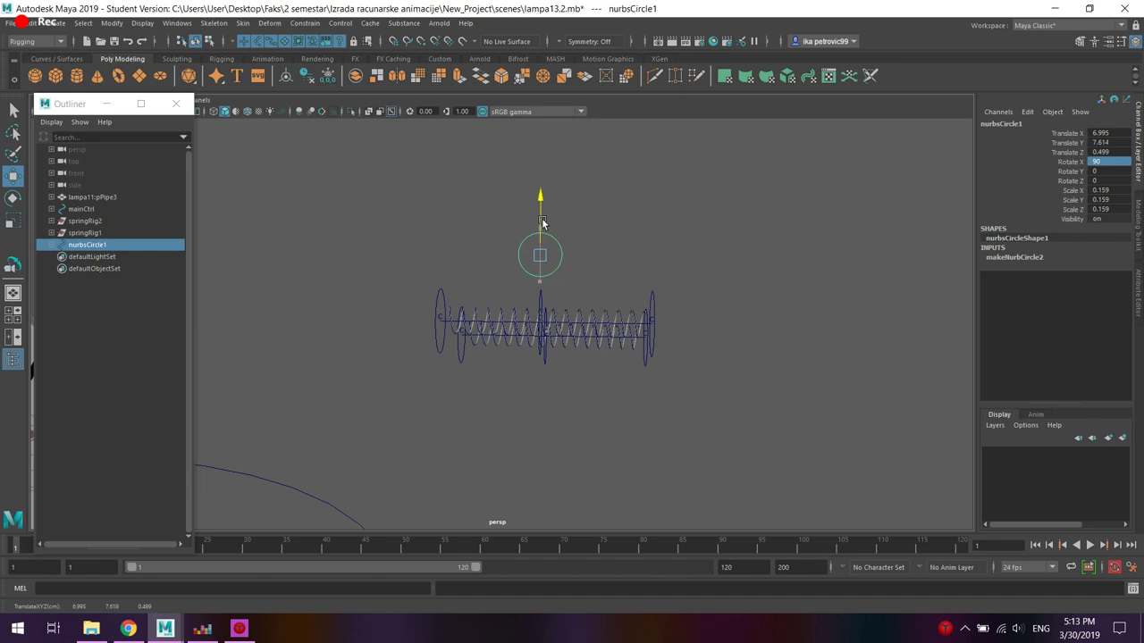
# - Reselect nurbsCircle1 and raise it slightly along Y
pyautogui.moveTo(418, 271); pyautogui.dragTo(667, 315)
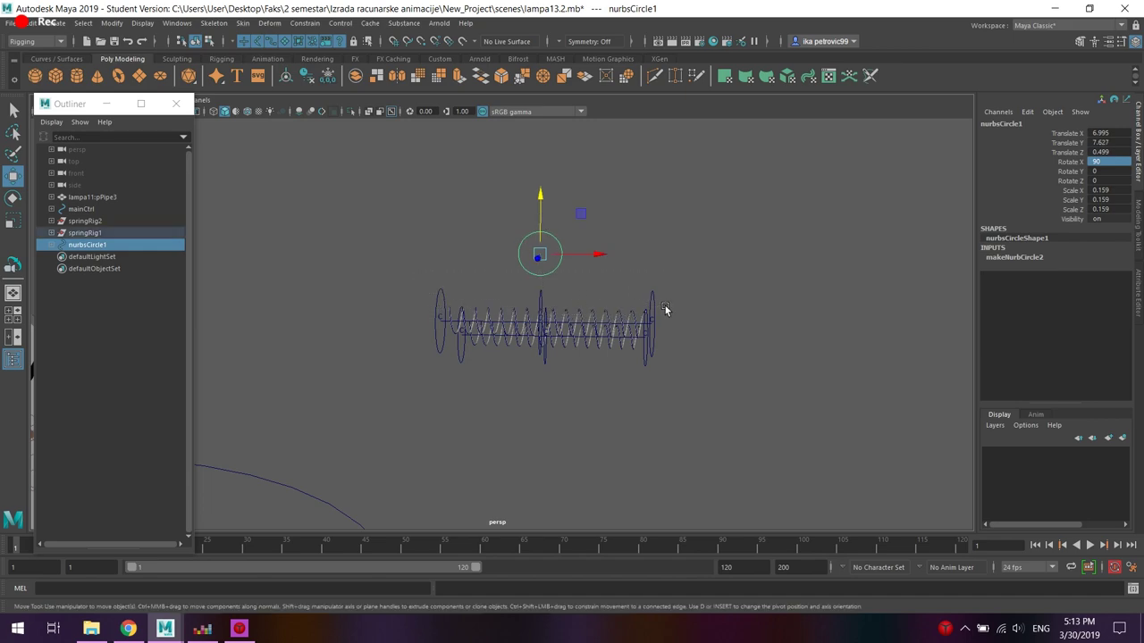
pyautogui.scroll(3, 710, 364)
pyautogui.scroll(2, 710, 364)
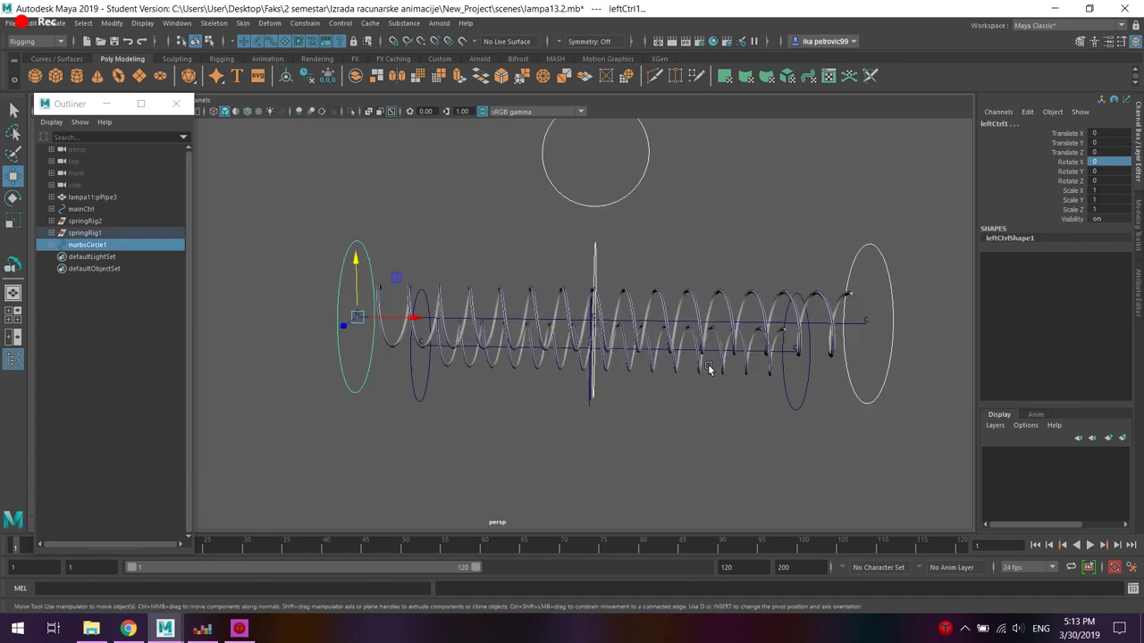
pyautogui.click(598, 205)
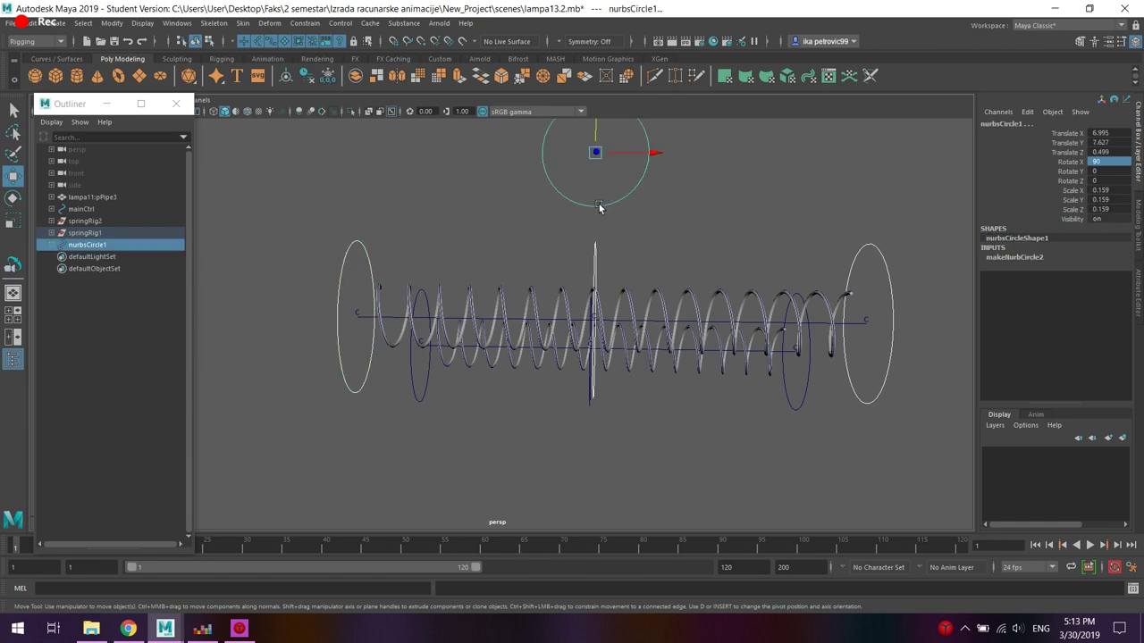
pyautogui.hotkey('ctrl', 'z')
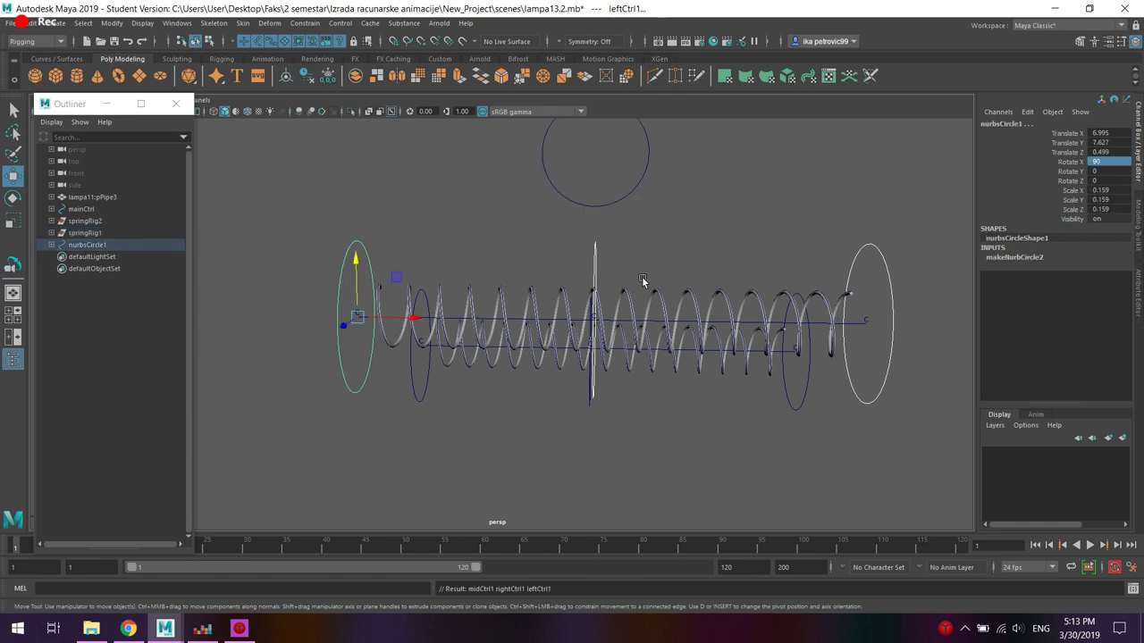
pyautogui.scroll(-2, 642, 281)
pyautogui.scroll(-1, 642, 281)
pyautogui.click(598, 229)
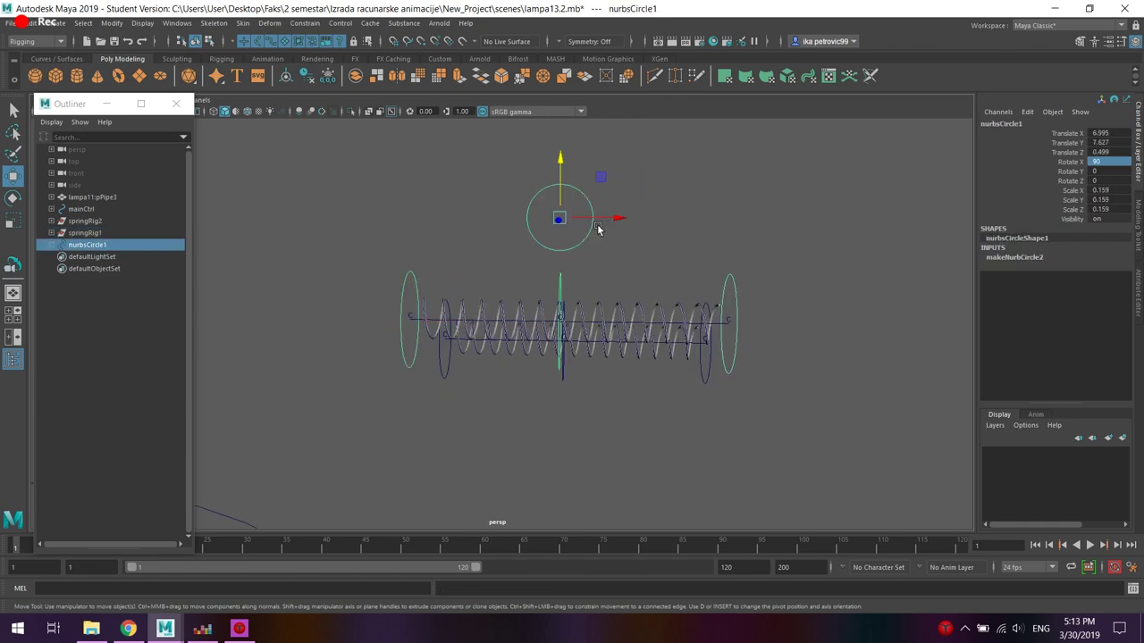
pyautogui.moveTo(561, 195)
pyautogui.mouseDown()
pyautogui.moveTo(561, 184)
pyautogui.moveTo(614, 184)
pyautogui.mouseUp()
# - Duplicate nurbsCircle1 with Ctrl+D to create nurbsCircle2
pyautogui.press('e')
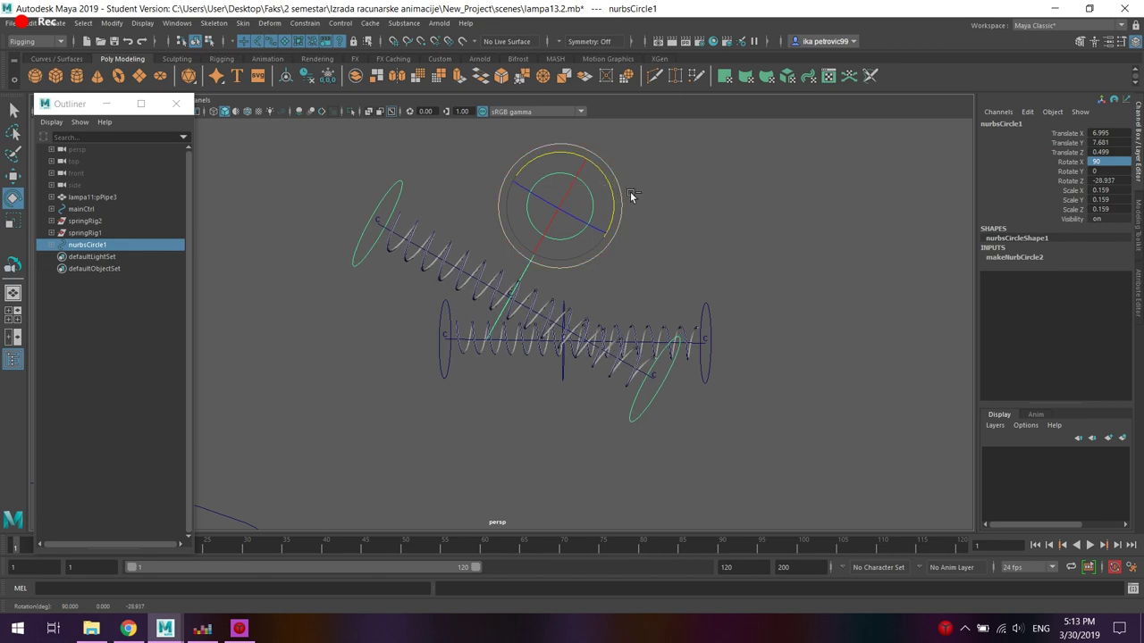
pyautogui.hotkey('ctrl', 'z')
pyautogui.moveTo(767, 386)
pyautogui.keyDown('alt'); pyautogui.mouseDown()
pyautogui.moveTo(702, 399)
pyautogui.moveTo(724, 328)
pyautogui.moveTo(747, 308)
pyautogui.mouseUp(); pyautogui.keyUp('alt')
pyautogui.click(689, 331)
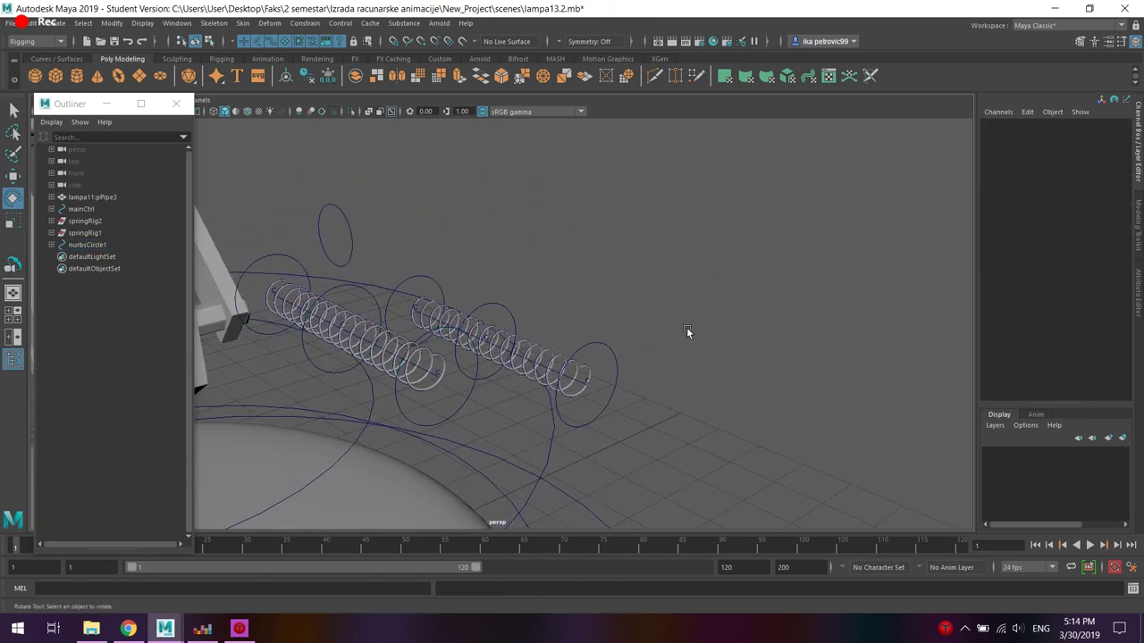
pyautogui.click(324, 217)
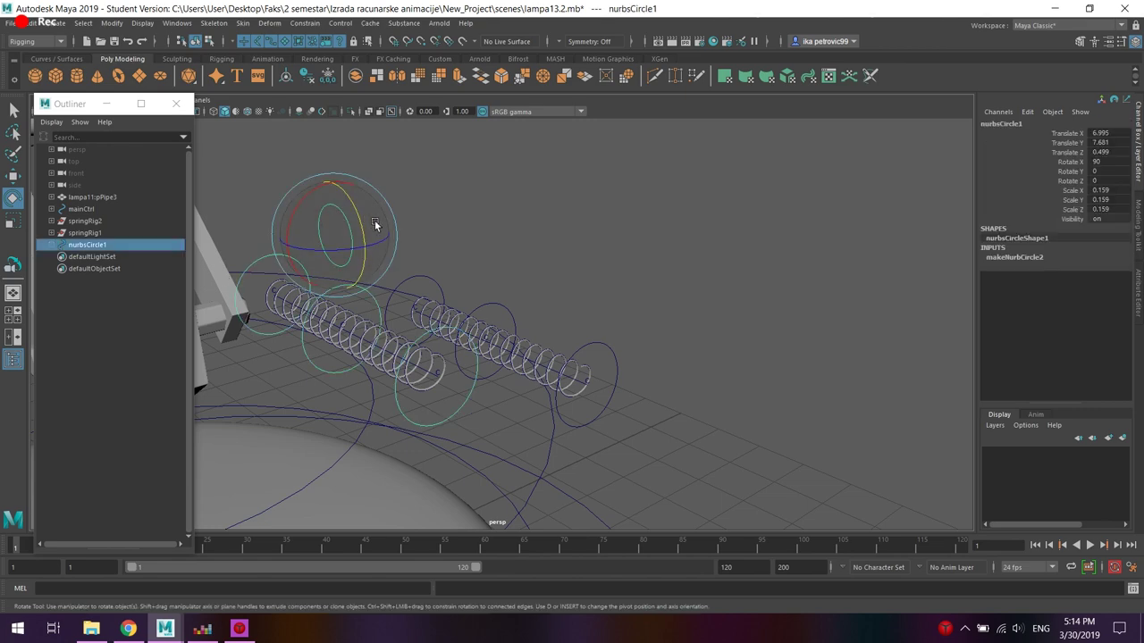
pyautogui.hotkey('ctrl', 'd')
# - Slide the duplicate circle along Z and delete the stray copied circles
pyautogui.press('w')
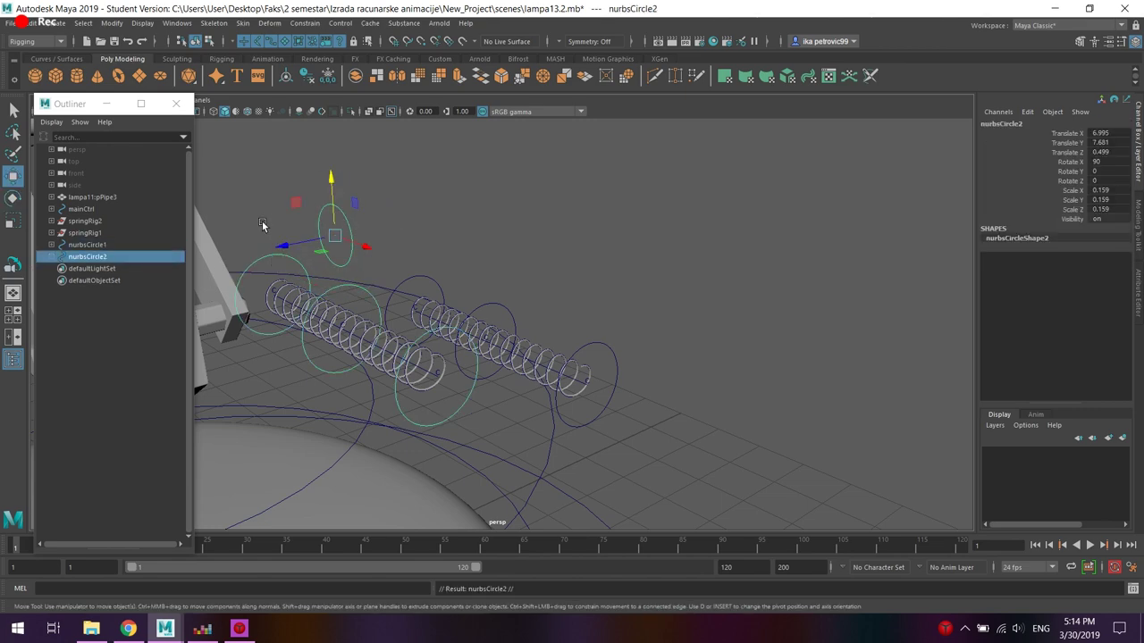
pyautogui.moveTo(287, 243)
pyautogui.mouseDown()
pyautogui.moveTo(476, 186)
pyautogui.moveTo(568, 175)
pyautogui.mouseUp()
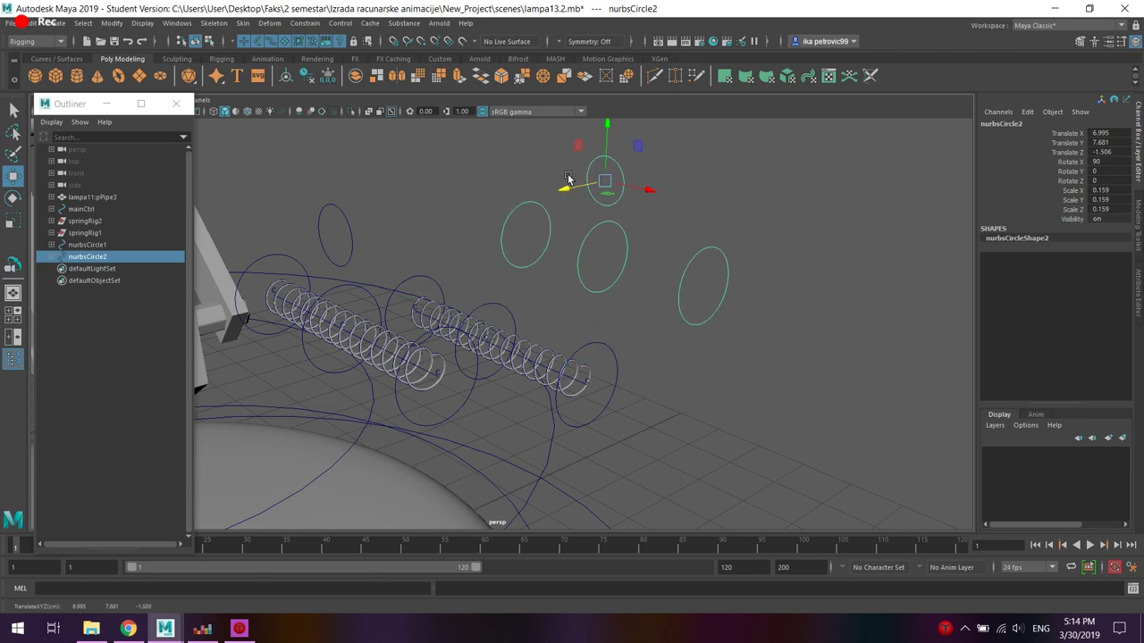
pyautogui.moveTo(470, 232)
pyautogui.mouseDown()
pyautogui.moveTo(775, 300)
pyautogui.moveTo(770, 282)
pyautogui.mouseUp()
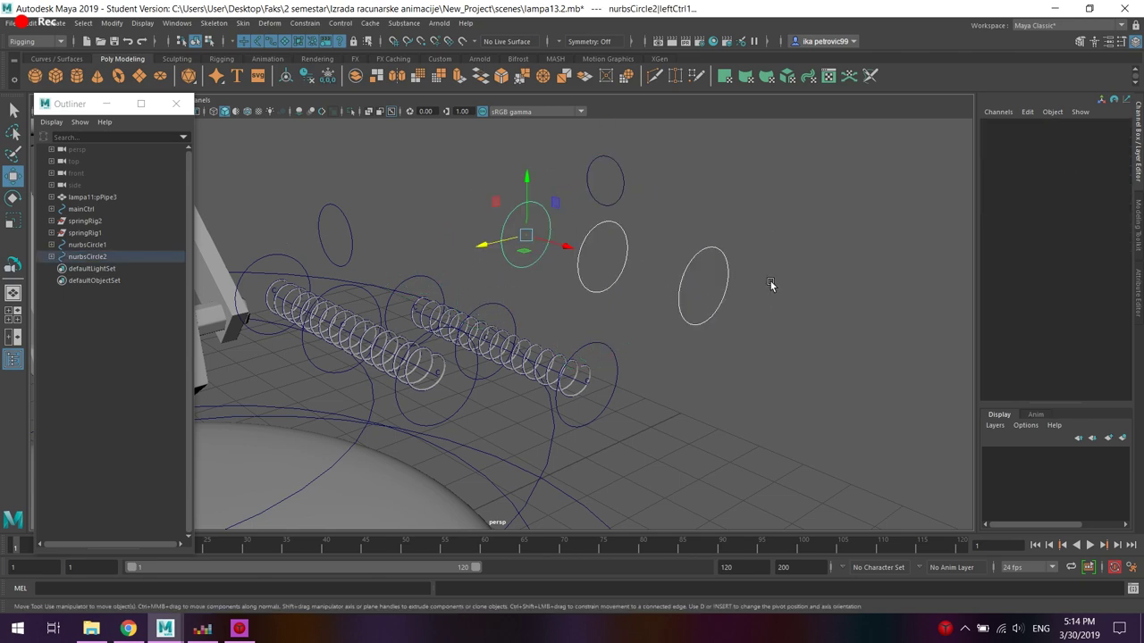
pyautogui.press('Delete')
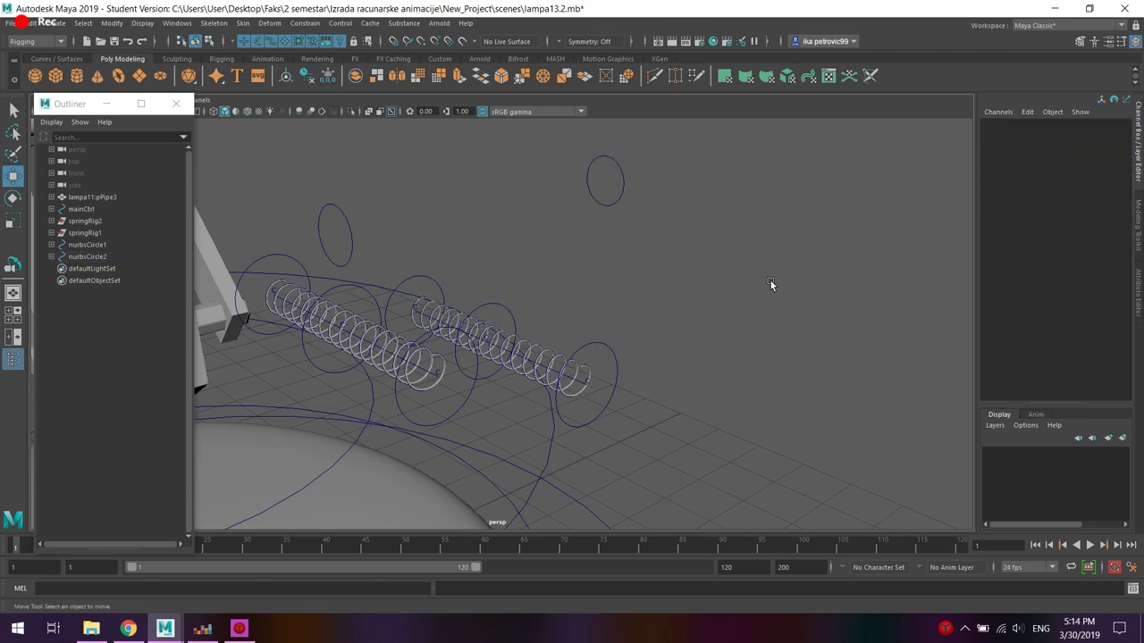
# - Shift nurbsCircle2 along X over the second spring and lower it in the side view
pyautogui.click(623, 185)
pyautogui.moveTo(585, 190)
pyautogui.mouseDown()
pyautogui.moveTo(547, 200)
pyautogui.moveTo(470, 253)
pyautogui.mouseUp()
pyautogui.press('space')
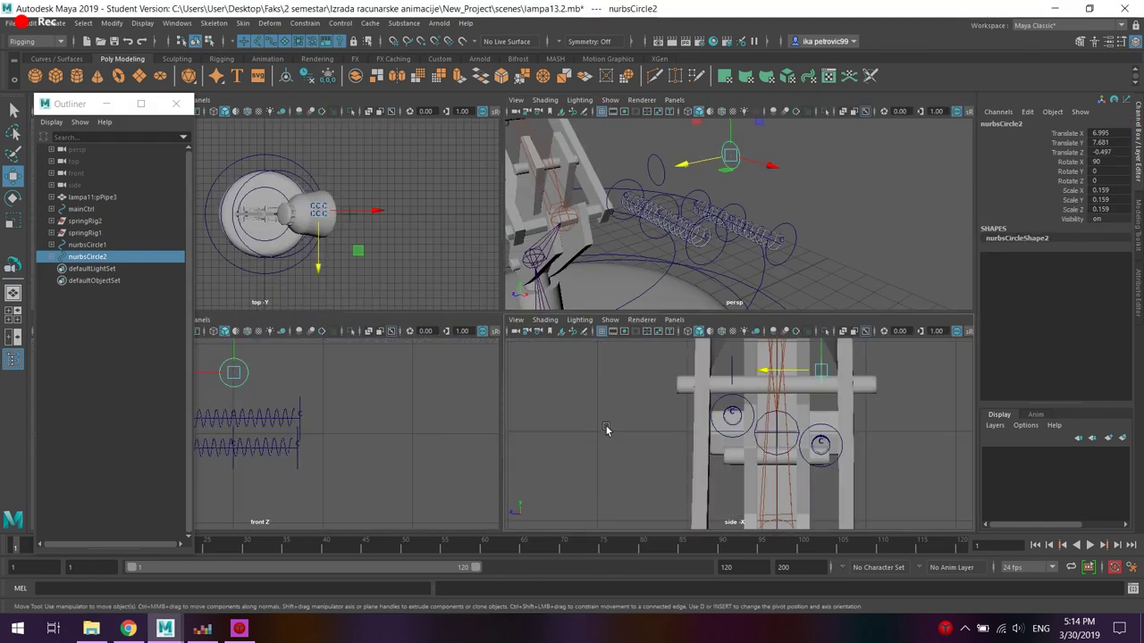
pyautogui.press('space')
pyautogui.moveTo(694, 136); pyautogui.dragTo(700, 204)
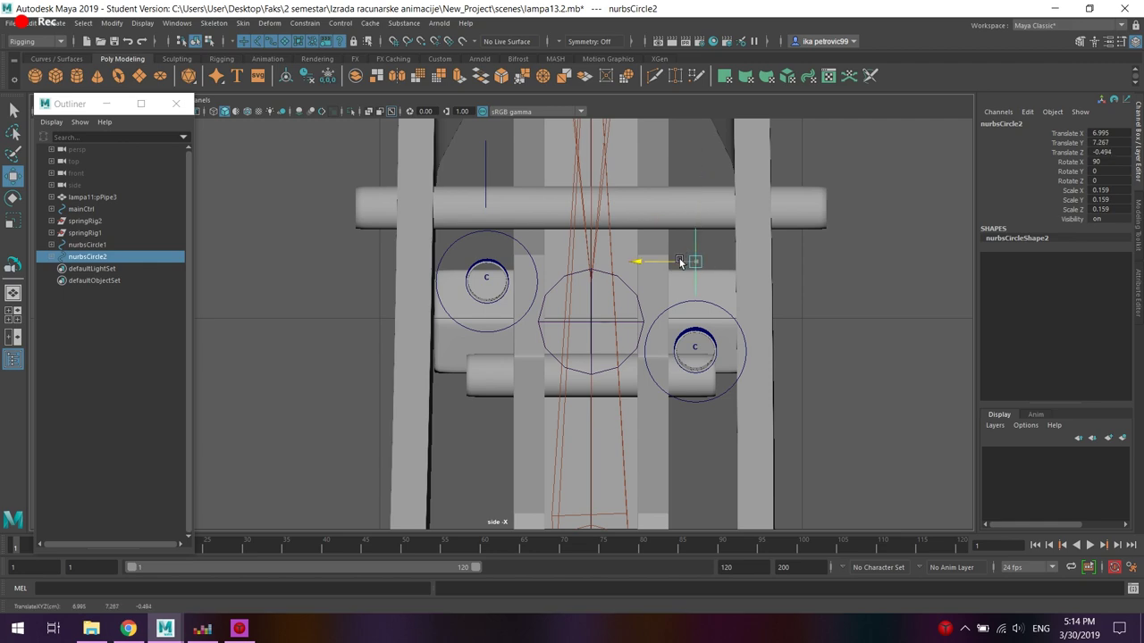
pyautogui.press('space')
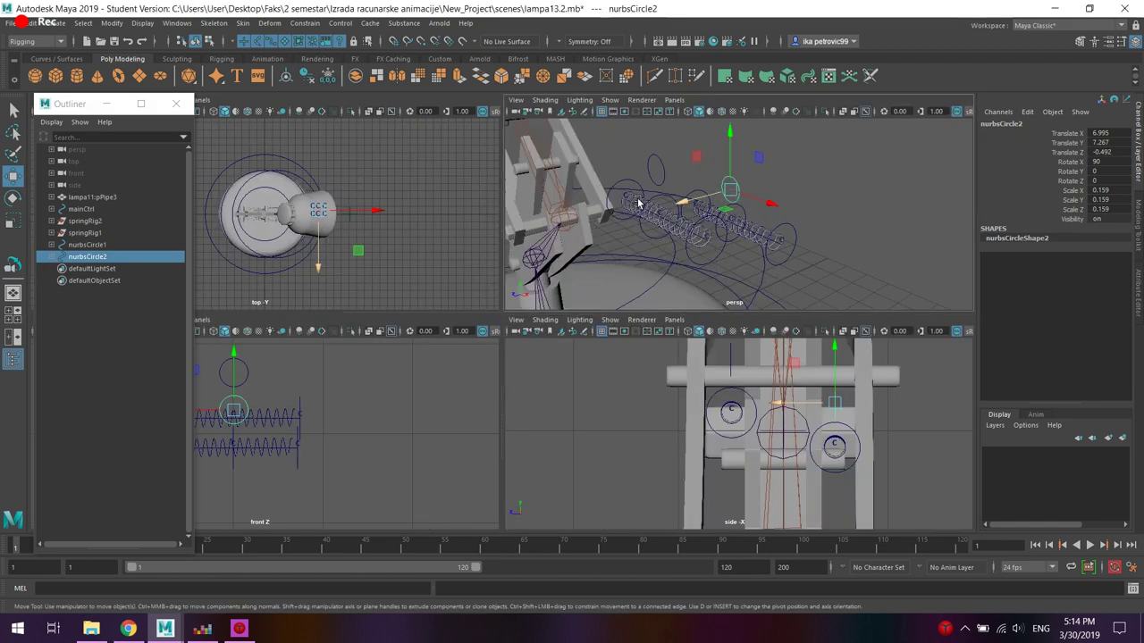
pyautogui.press('space')
pyautogui.scroll(-3, 566, 383)
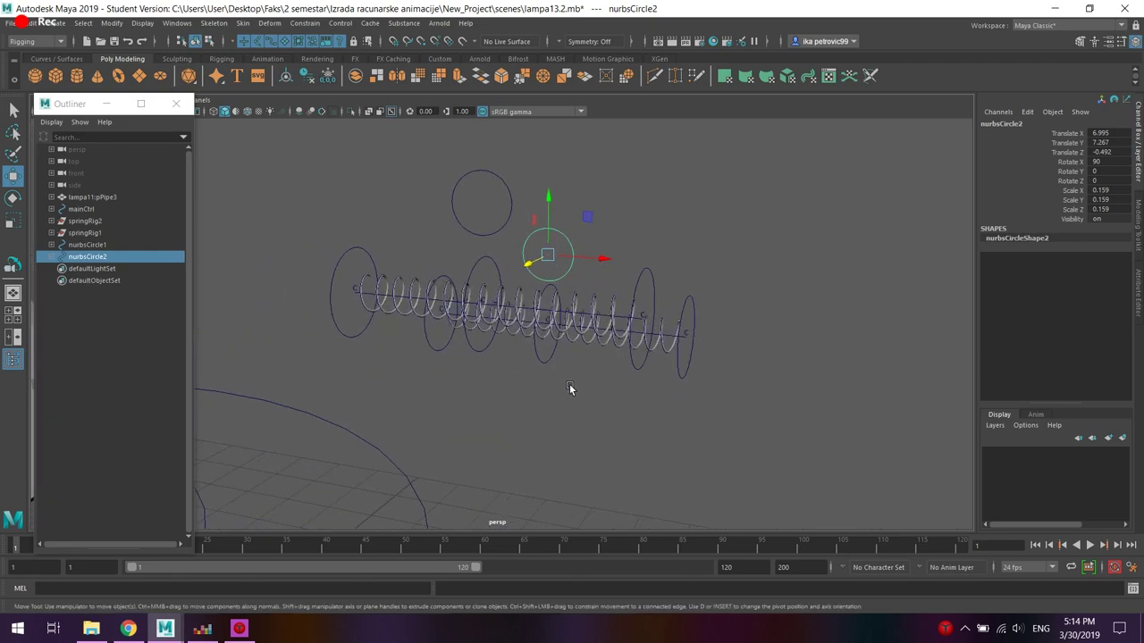
pyautogui.keyDown('alt'); pyautogui.moveTo(569, 384); pyautogui.dragTo(296, 383); pyautogui.keyUp('alt')
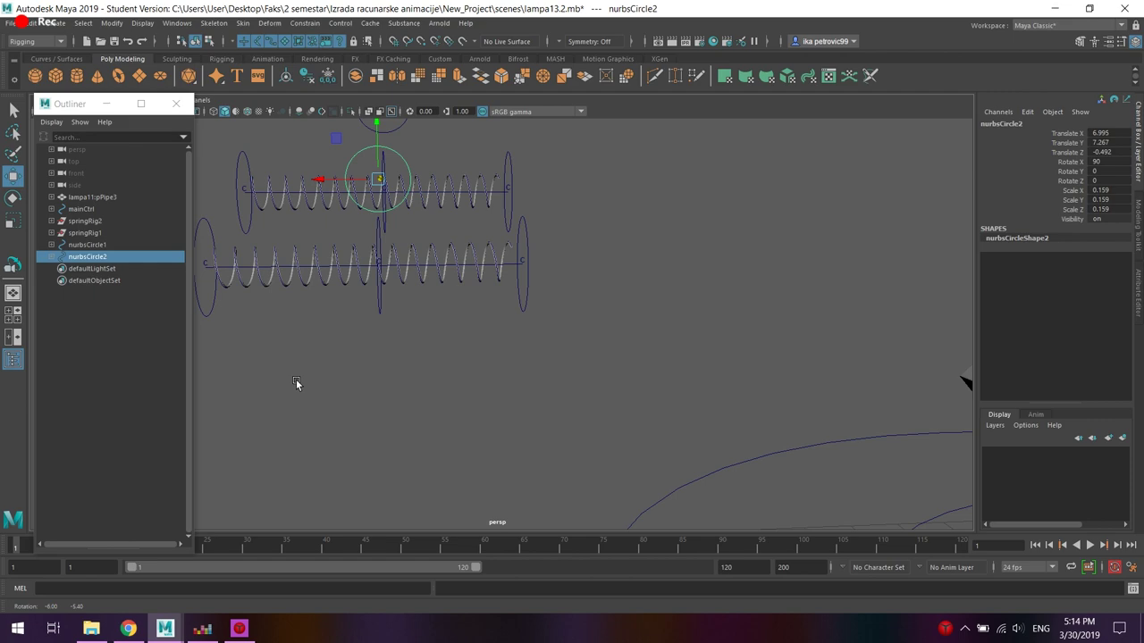
# - Test-rotate nurbsCircle2 to see the spring swing, then undo the rotation
pyautogui.moveTo(568, 384); pyautogui.dragTo(182, 311)
pyautogui.click(404, 160)
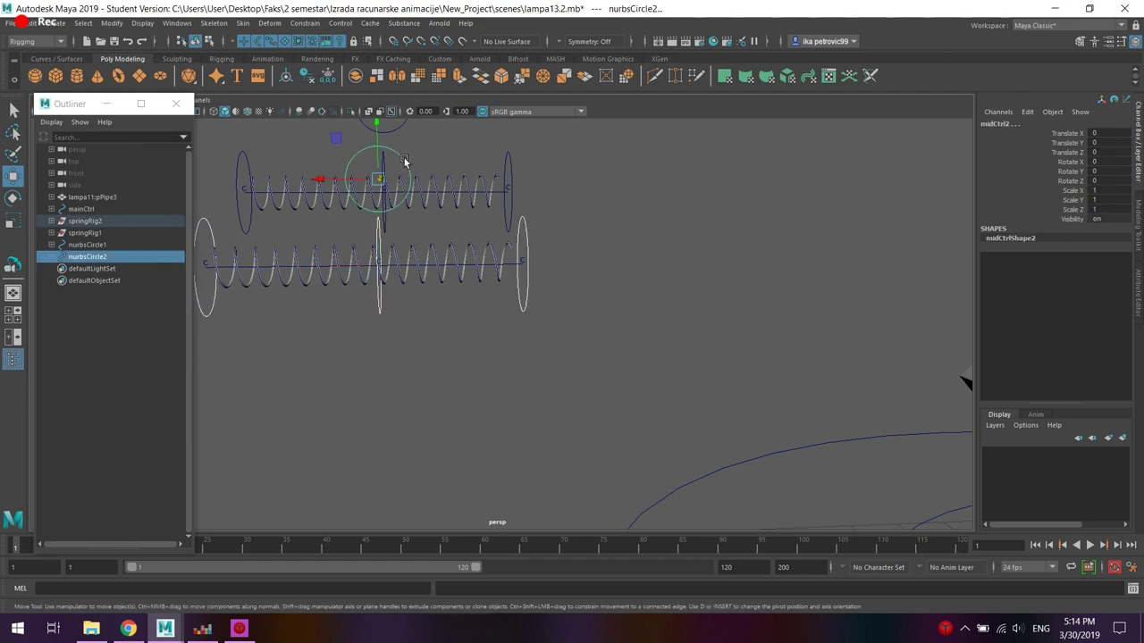
pyautogui.hotkey('ctrl', 'z')
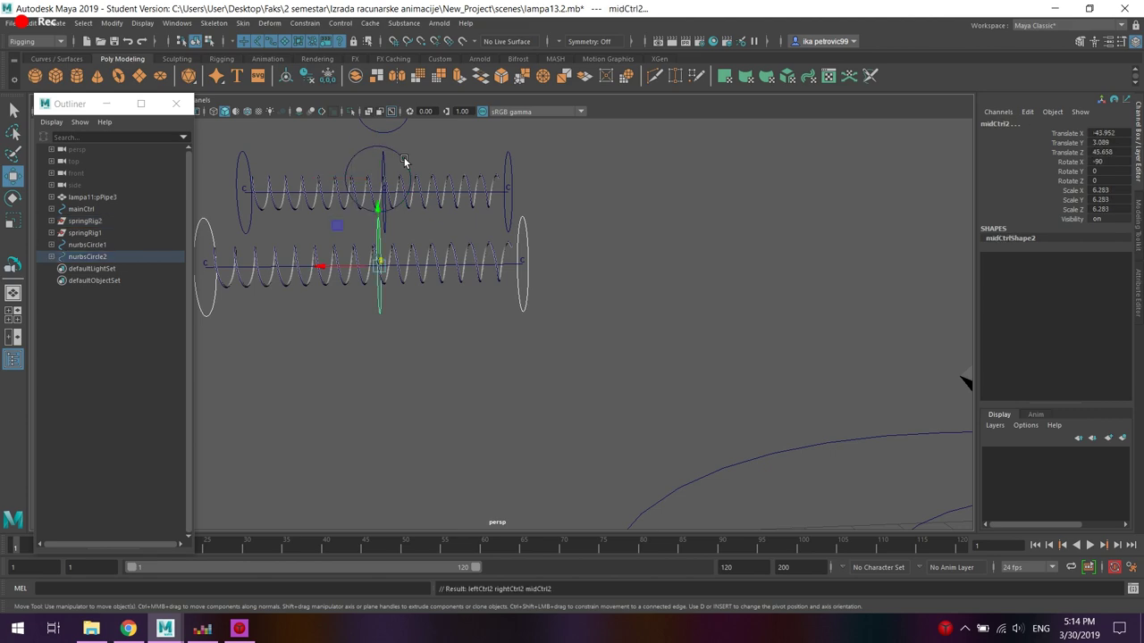
pyautogui.hotkey('ctrl', 'z')
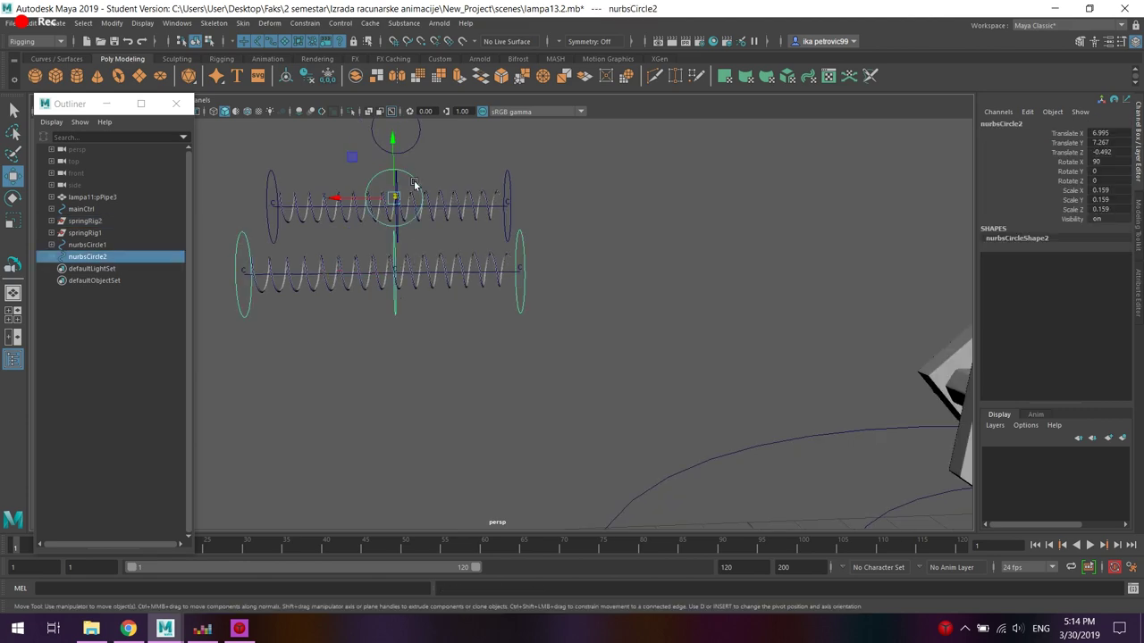
pyautogui.moveTo(438, 362)
pyautogui.keyDown('alt'); pyautogui.mouseDown()
pyautogui.moveTo(498, 421)
pyautogui.moveTo(514, 427)
pyautogui.moveTo(518, 402)
pyautogui.moveTo(536, 417)
pyautogui.mouseUp(); pyautogui.keyUp('alt')
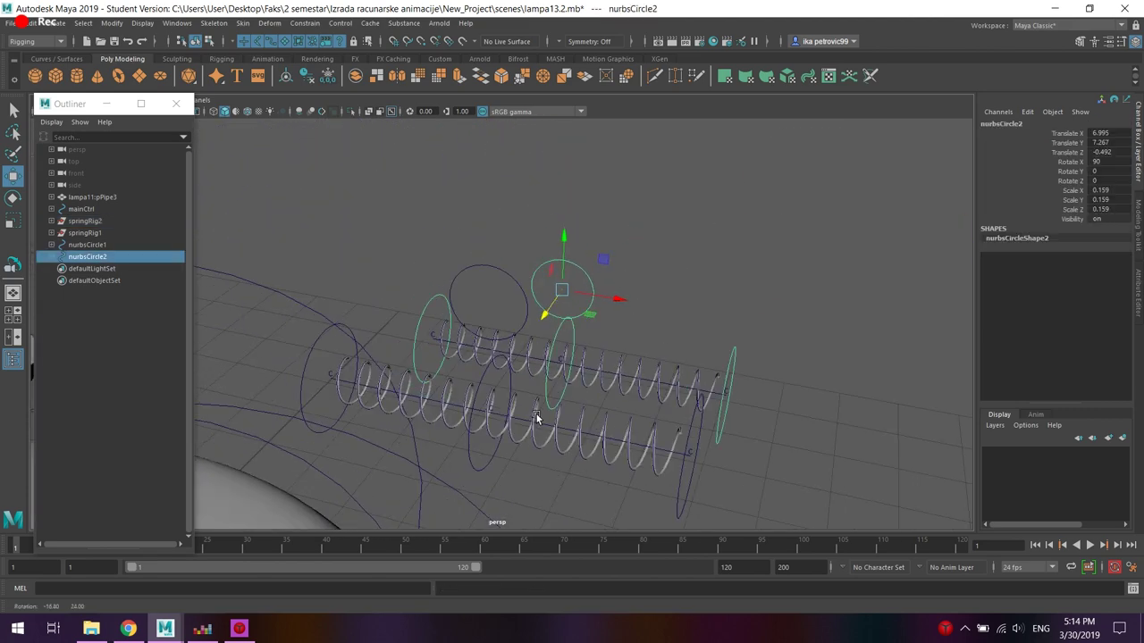
pyautogui.press('e')
pyautogui.moveTo(592, 267); pyautogui.dragTo(574, 258)
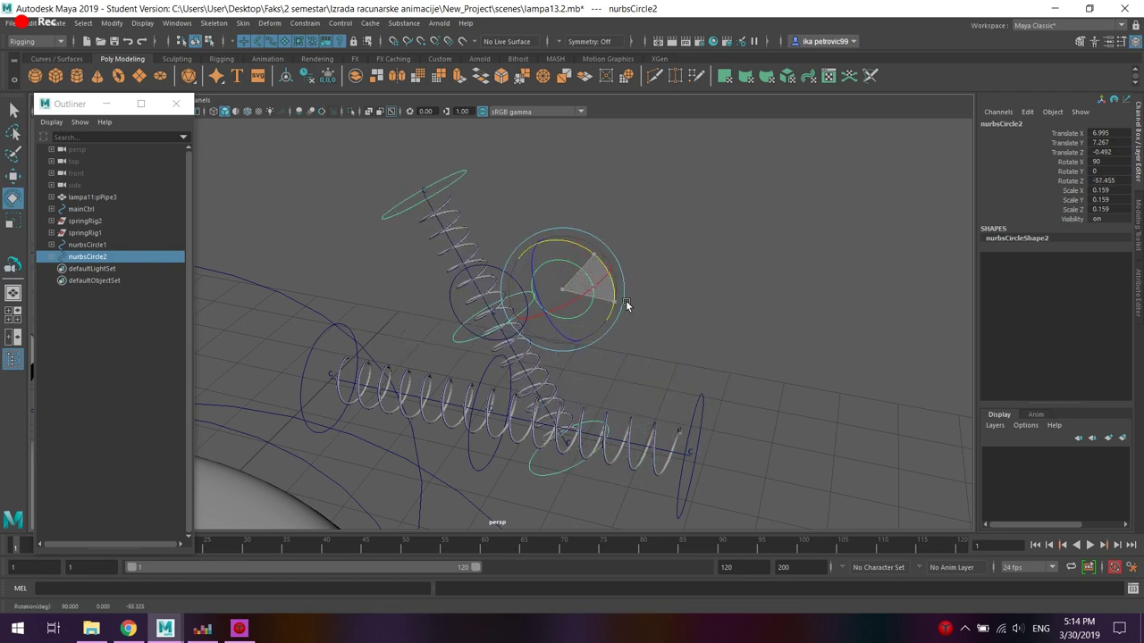
pyautogui.hotkey('ctrl', 'z')
pyautogui.scroll(-3, 568, 301)
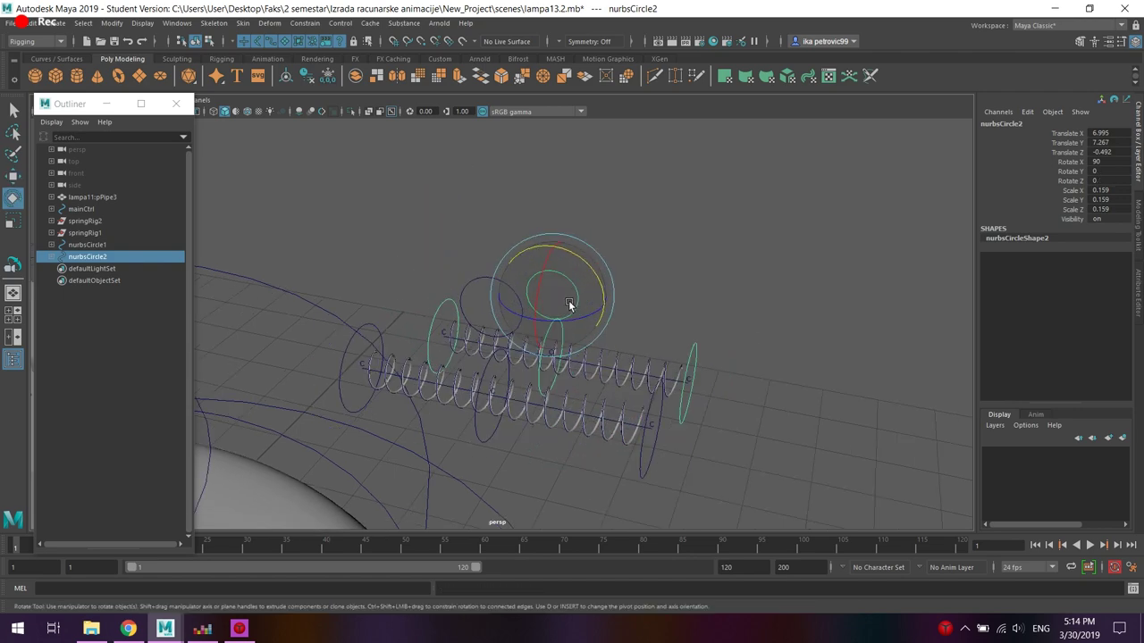
pyautogui.scroll(-2, 556, 339)
# - Reselect nurbsCircle2 and expand springRig2 in the Outliner to show its groups
pyautogui.press('w')
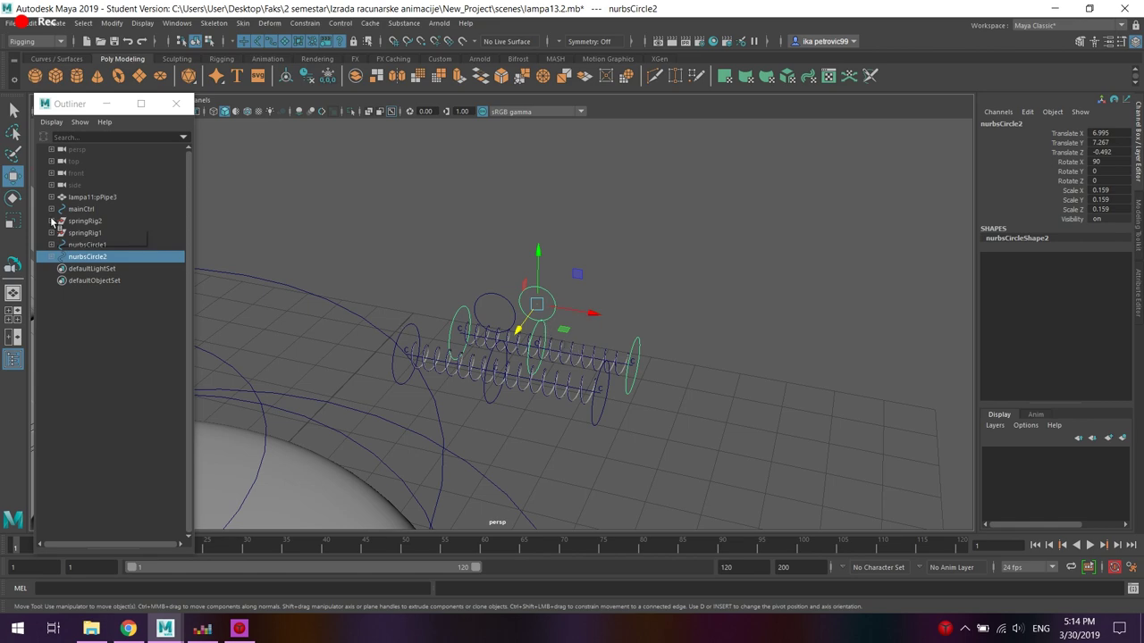
pyautogui.moveTo(53, 220); pyautogui.dragTo(134, 255, button='middle')
pyautogui.keyDown('alt'); pyautogui.moveTo(425, 334); pyautogui.dragTo(587, 390); pyautogui.keyUp('alt')
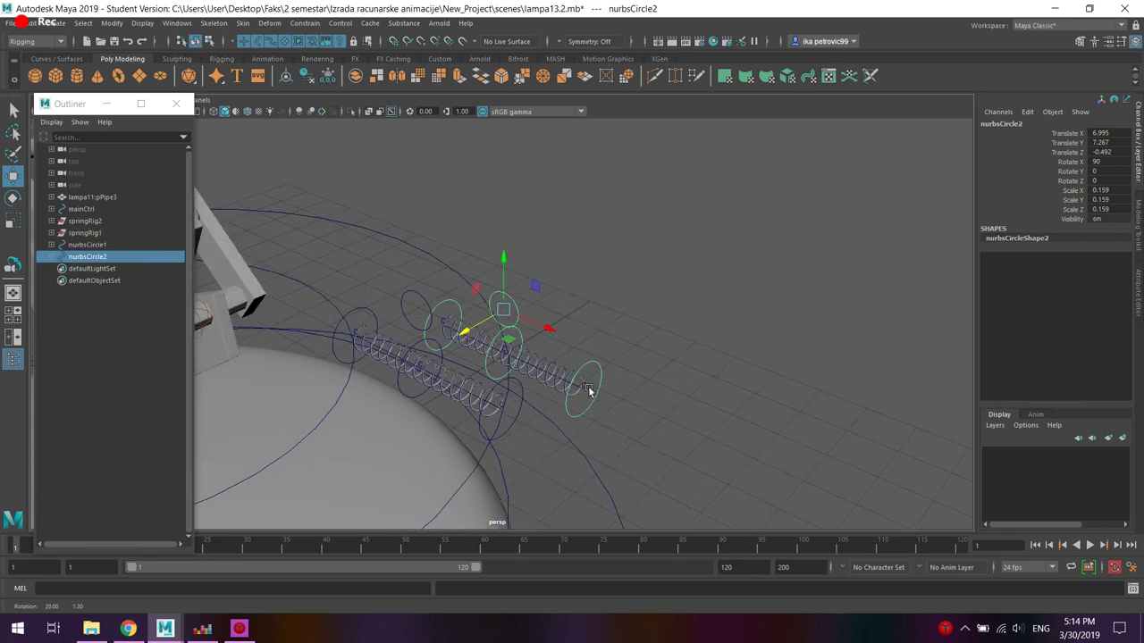
pyautogui.click(544, 369)
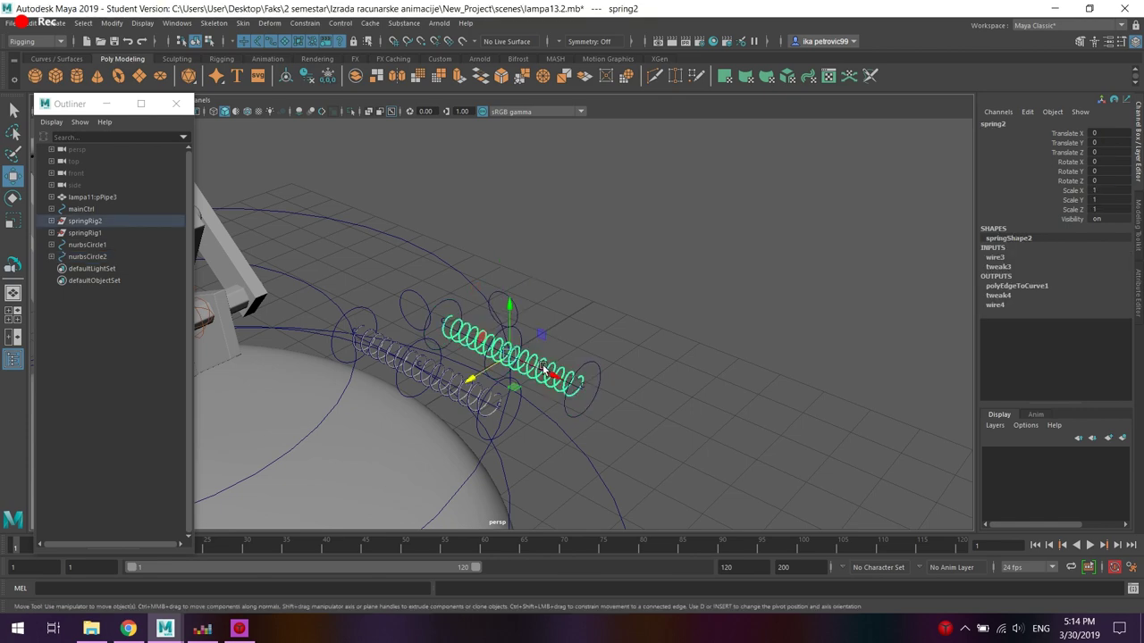
pyautogui.click(493, 299)
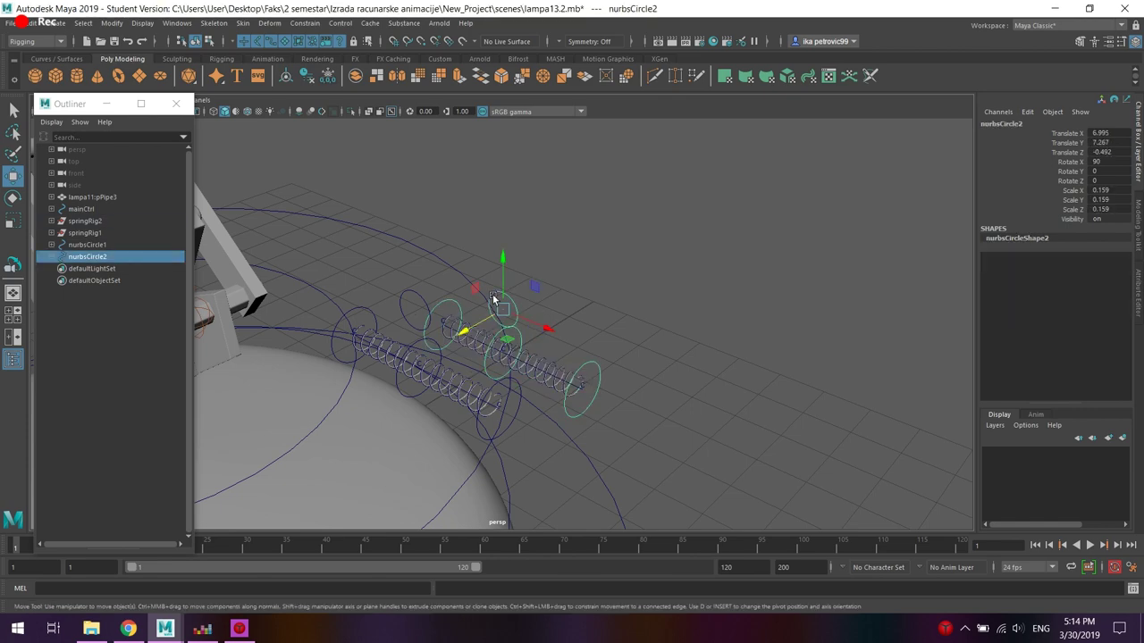
pyautogui.click(51, 221)
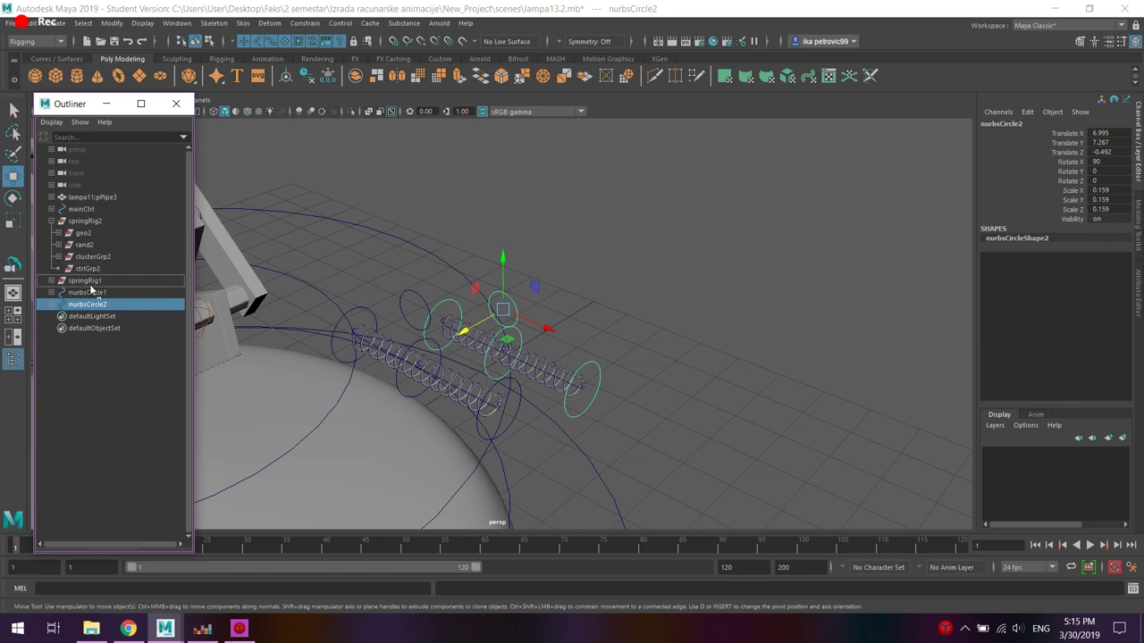
# - Move the circle and spring left onto the lamp arm and tilt it to the arm's angle
pyautogui.press('f')
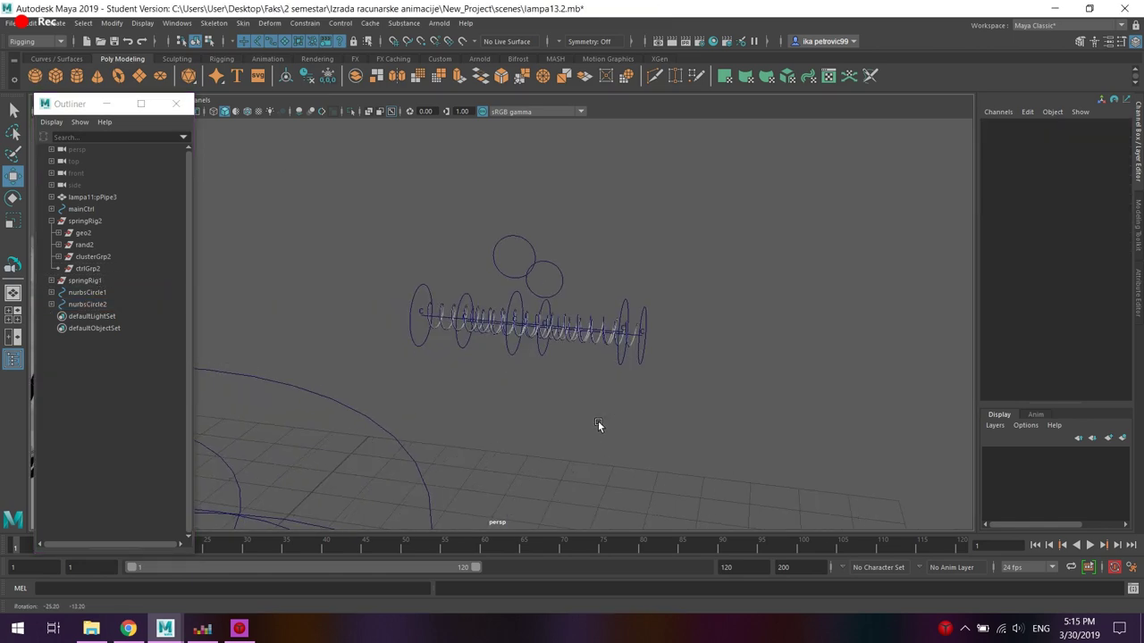
pyautogui.moveTo(597, 286); pyautogui.dragTo(334, 350)
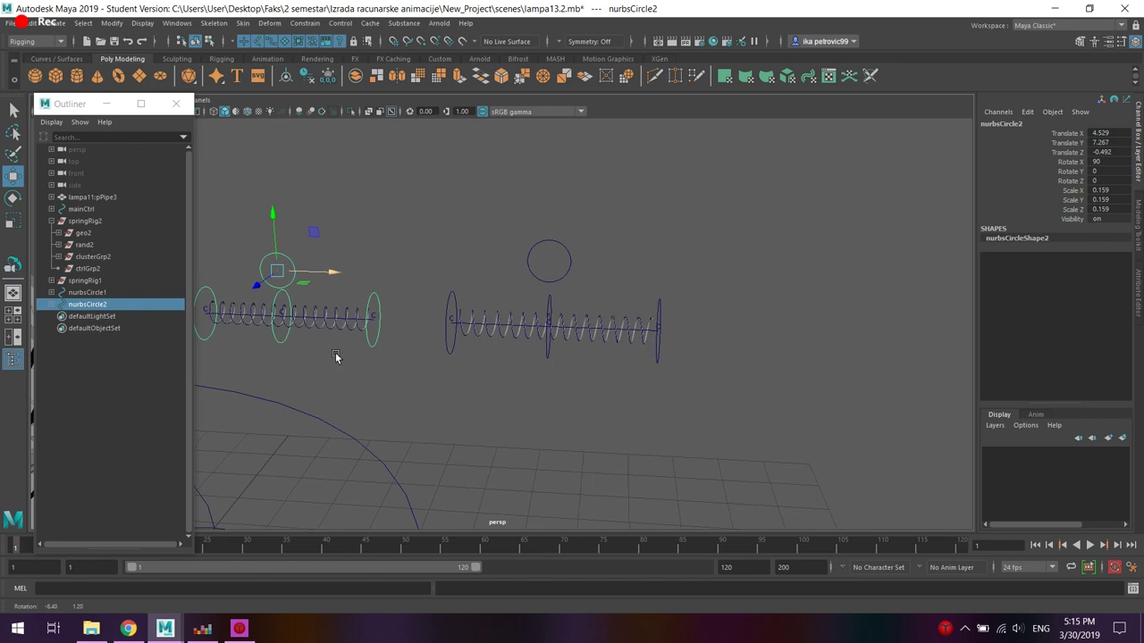
pyautogui.moveTo(335, 351)
pyautogui.keyDown('alt'); pyautogui.mouseDown(button='middle')
pyautogui.moveTo(476, 362)
pyautogui.moveTo(756, 357)
pyautogui.mouseUp(button='middle'); pyautogui.keyUp('alt')
pyautogui.moveTo(837, 262); pyautogui.dragTo(431, 281, button='middle')
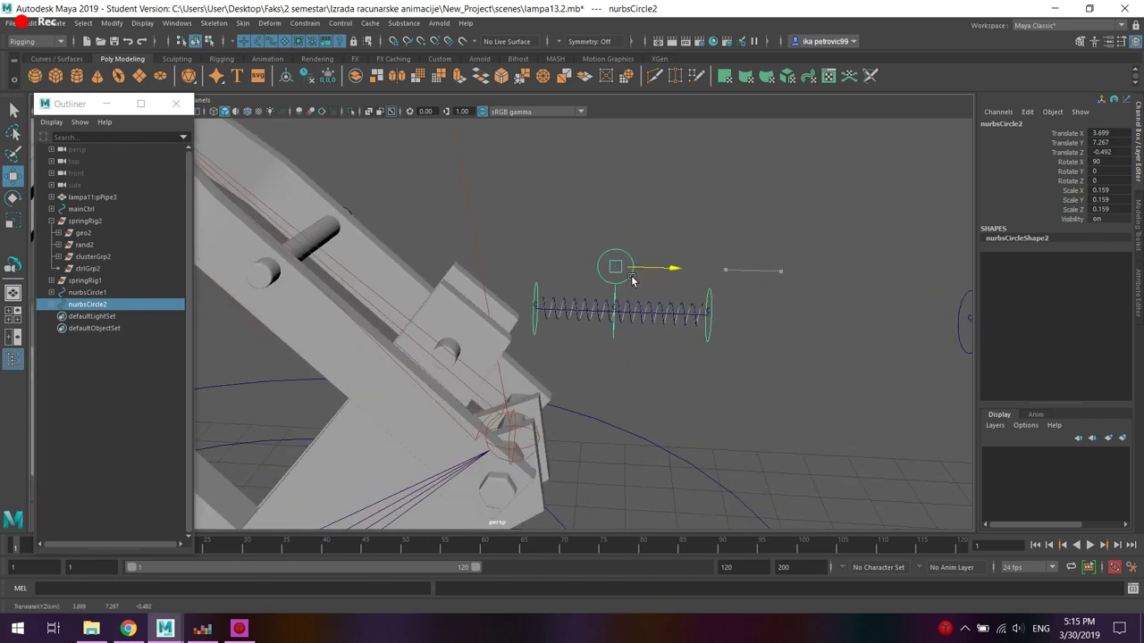
pyautogui.press('e')
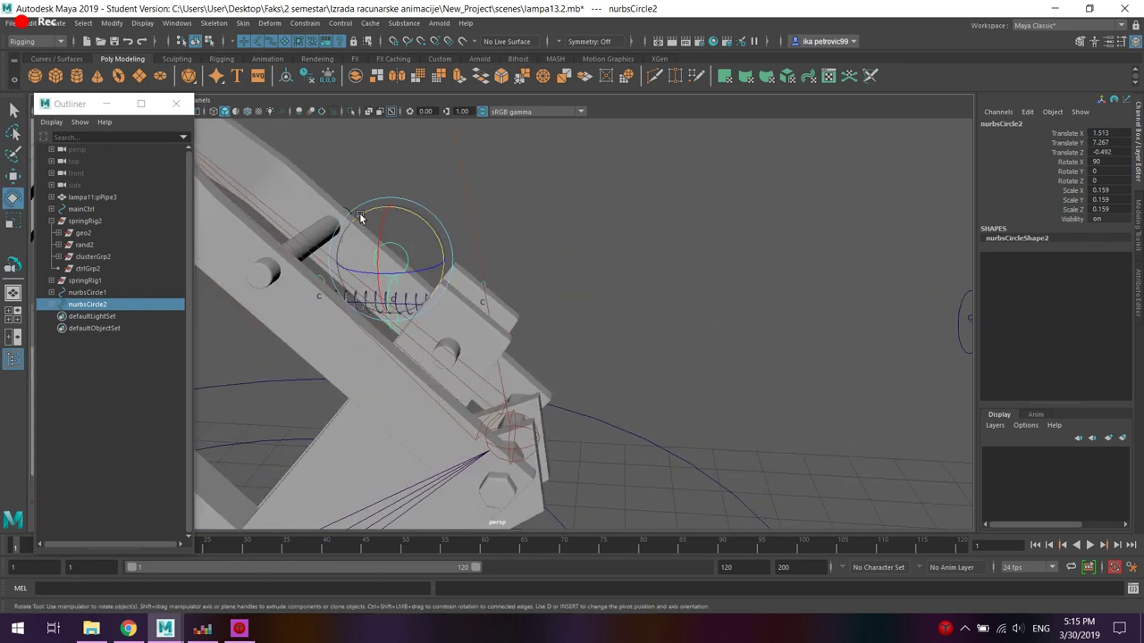
pyautogui.moveTo(401, 212)
pyautogui.mouseDown()
pyautogui.moveTo(431, 242)
pyautogui.moveTo(428, 260)
pyautogui.moveTo(400, 234)
pyautogui.mouseUp()
pyautogui.press('w')
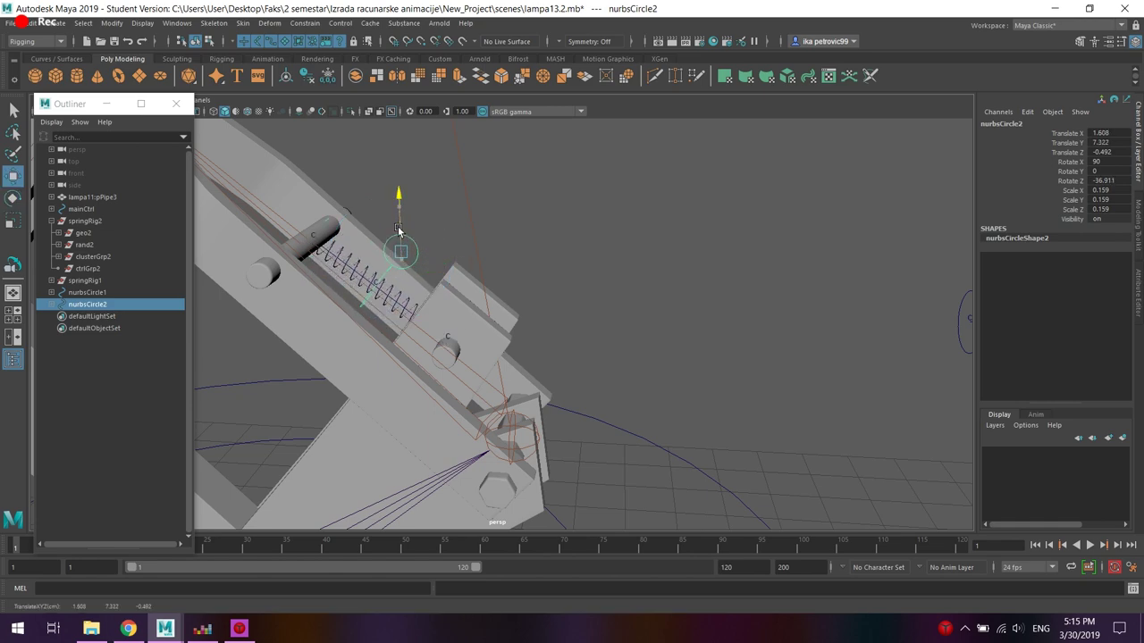
pyautogui.keyDown('alt'); pyautogui.moveTo(402, 259); pyautogui.dragTo(468, 371, button='right'); pyautogui.keyUp('alt')
pyautogui.moveTo(468, 371)
pyautogui.keyDown('alt'); pyautogui.mouseDown()
pyautogui.moveTo(599, 415)
pyautogui.moveTo(550, 454)
pyautogui.moveTo(465, 446)
pyautogui.moveTo(460, 420)
pyautogui.mouseUp(); pyautogui.keyUp('alt')
# - Tilt nurbsCircle2 toward the arm's slope and nudge it along X
pyautogui.press('e')
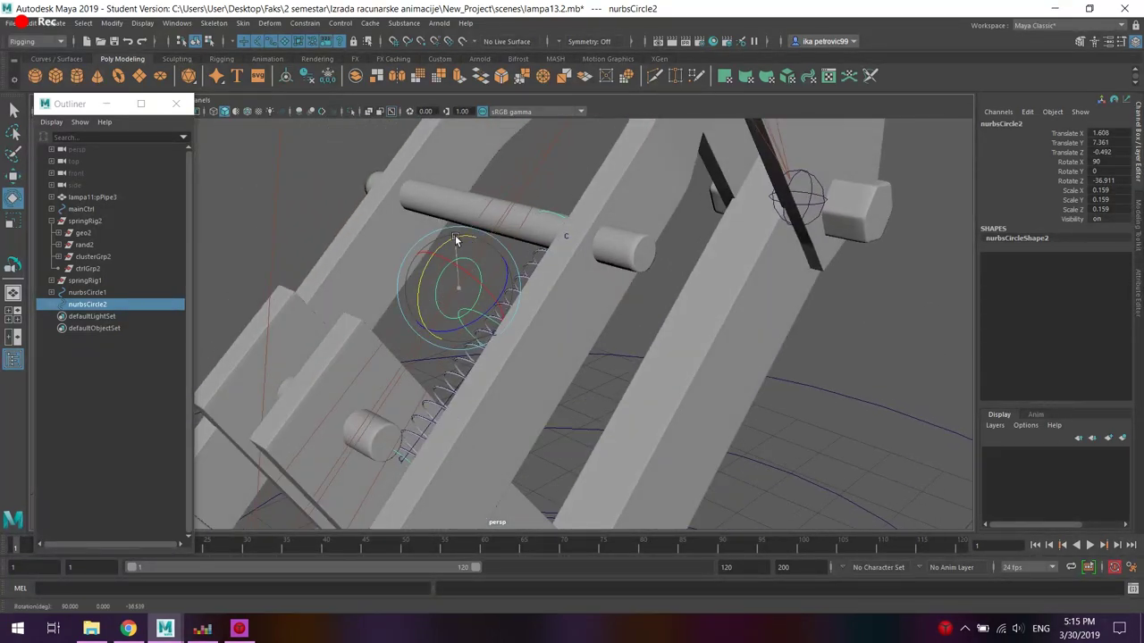
pyautogui.moveTo(455, 235); pyautogui.dragTo(455, 215)
pyautogui.press('w')
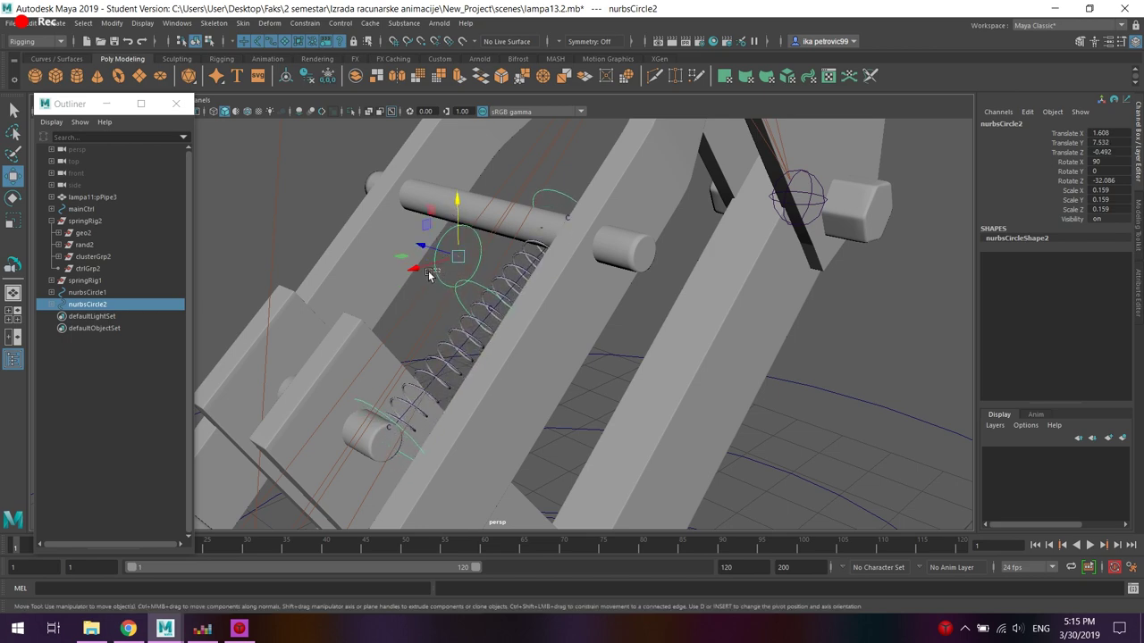
pyautogui.click(427, 272)
pyautogui.click(478, 313)
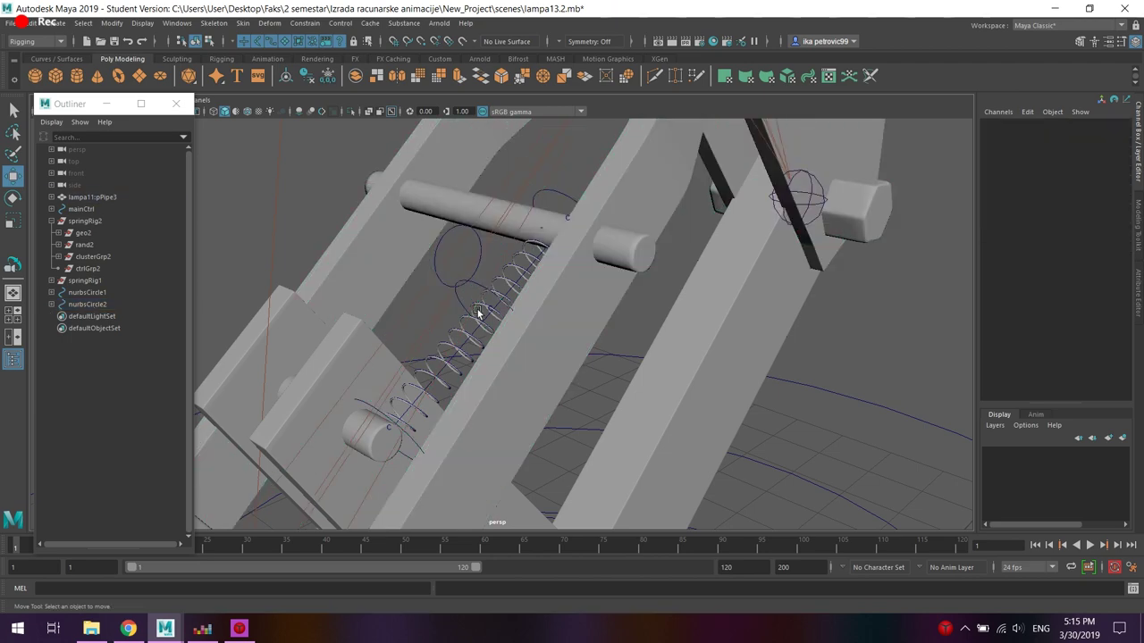
pyautogui.click(451, 284)
pyautogui.moveTo(431, 268)
pyautogui.mouseDown()
pyautogui.moveTo(418, 273)
pyautogui.moveTo(516, 339)
pyautogui.moveTo(511, 391)
pyautogui.moveTo(485, 345)
pyautogui.moveTo(387, 328)
pyautogui.moveTo(319, 334)
pyautogui.moveTo(503, 390)
pyautogui.moveTo(698, 384)
pyautogui.moveTo(685, 390)
pyautogui.moveTo(600, 279)
pyautogui.mouseUp()
# - Fine-tune nurbsCircle2 to Rotate Z -30.575 at Translate X 1.663, Y 7.511, Z -0.492
pyautogui.press('e')
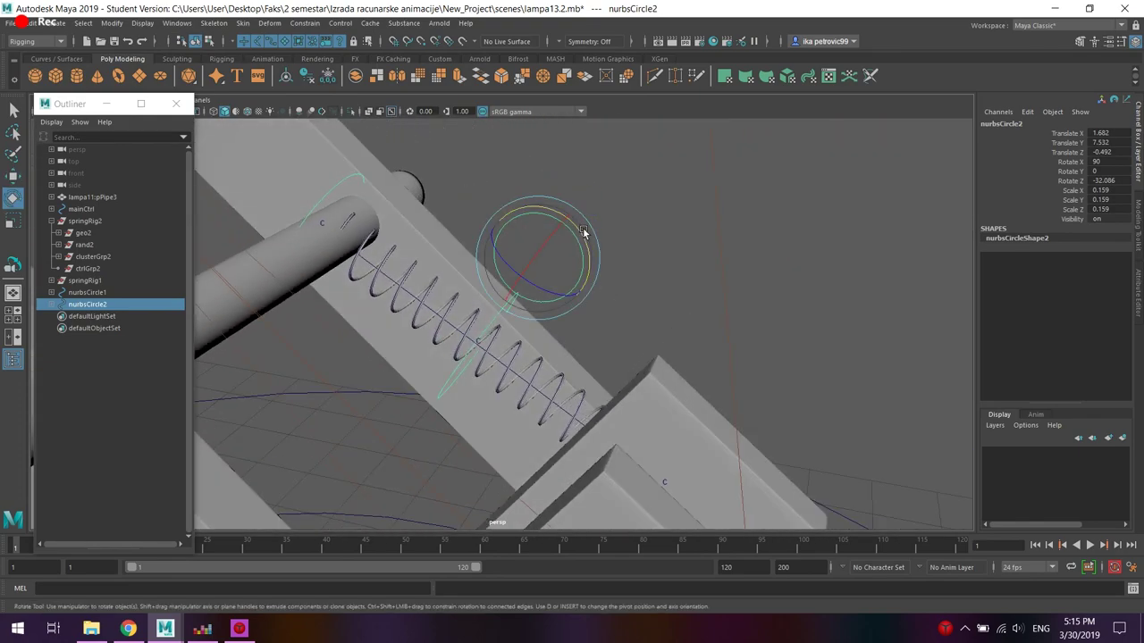
pyautogui.moveTo(583, 236); pyautogui.dragTo(584, 236)
pyautogui.press('w')
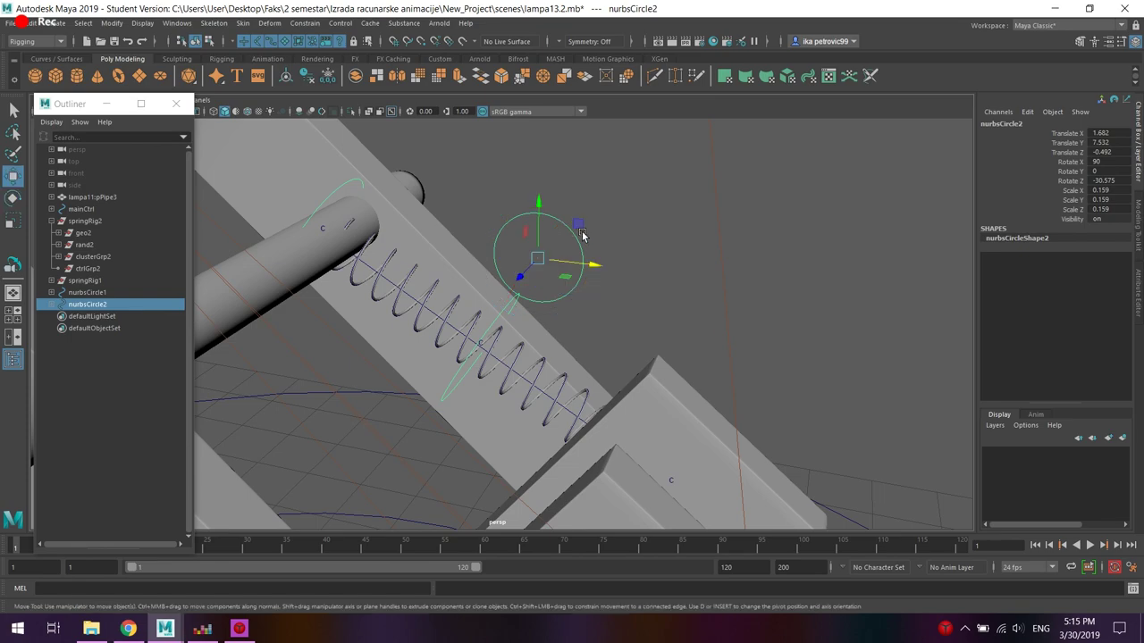
pyautogui.moveTo(584, 236); pyautogui.dragTo(587, 263, button='middle')
pyautogui.moveTo(630, 294)
pyautogui.keyDown('alt'); pyautogui.mouseDown()
pyautogui.moveTo(626, 372)
pyautogui.moveTo(572, 353)
pyautogui.mouseUp(); pyautogui.keyUp('alt')
pyautogui.moveTo(431, 219); pyautogui.dragTo(431, 219)
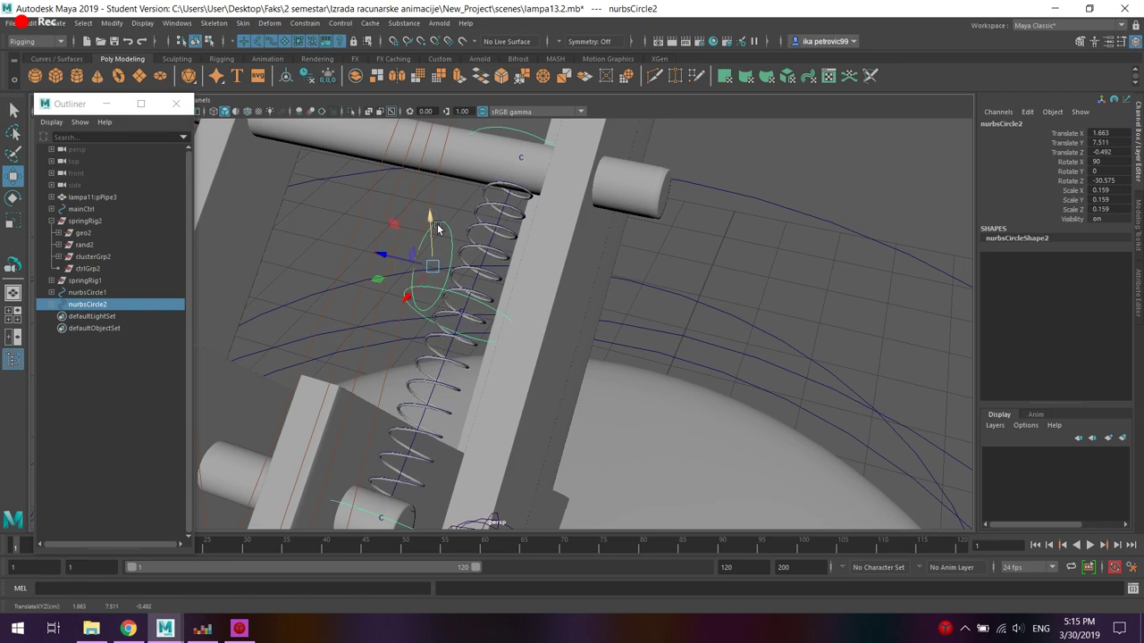
pyautogui.moveTo(626, 367)
pyautogui.keyDown('alt'); pyautogui.mouseDown()
pyautogui.moveTo(653, 377)
pyautogui.moveTo(576, 396)
pyautogui.moveTo(585, 401)
pyautogui.mouseUp(); pyautogui.keyUp('alt')
pyautogui.click(598, 391)
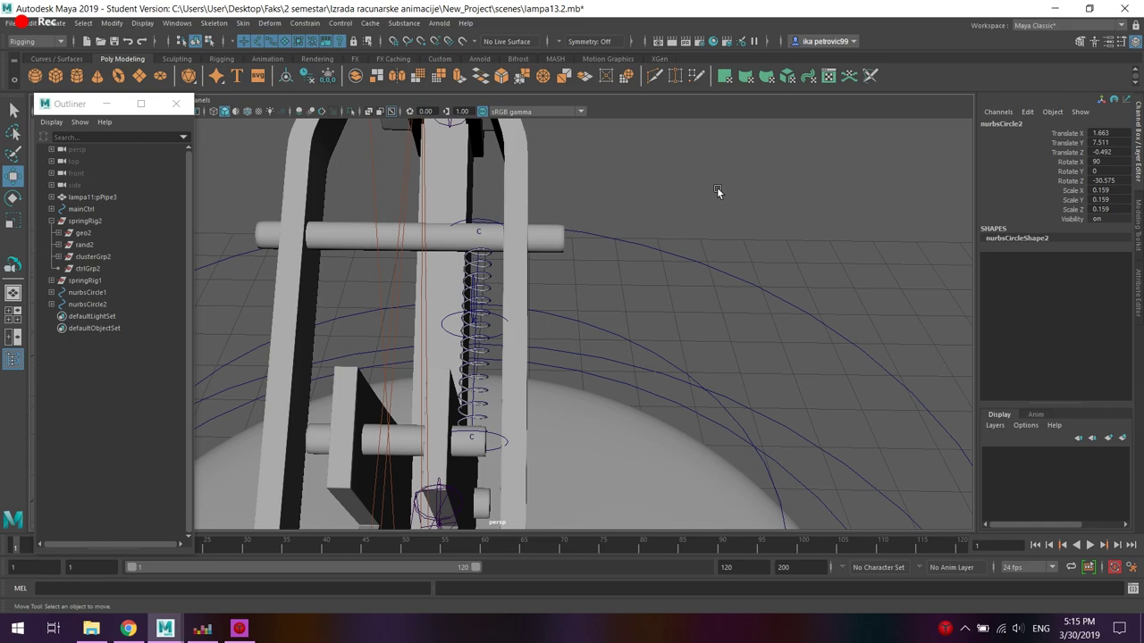
pyautogui.moveTo(717, 187)
pyautogui.keyDown('alt'); pyautogui.mouseDown()
pyautogui.moveTo(634, 366)
pyautogui.moveTo(663, 329)
pyautogui.moveTo(635, 398)
pyautogui.moveTo(661, 357)
pyautogui.moveTo(718, 421)
pyautogui.moveTo(728, 360)
pyautogui.mouseUp(); pyautogui.keyUp('alt')
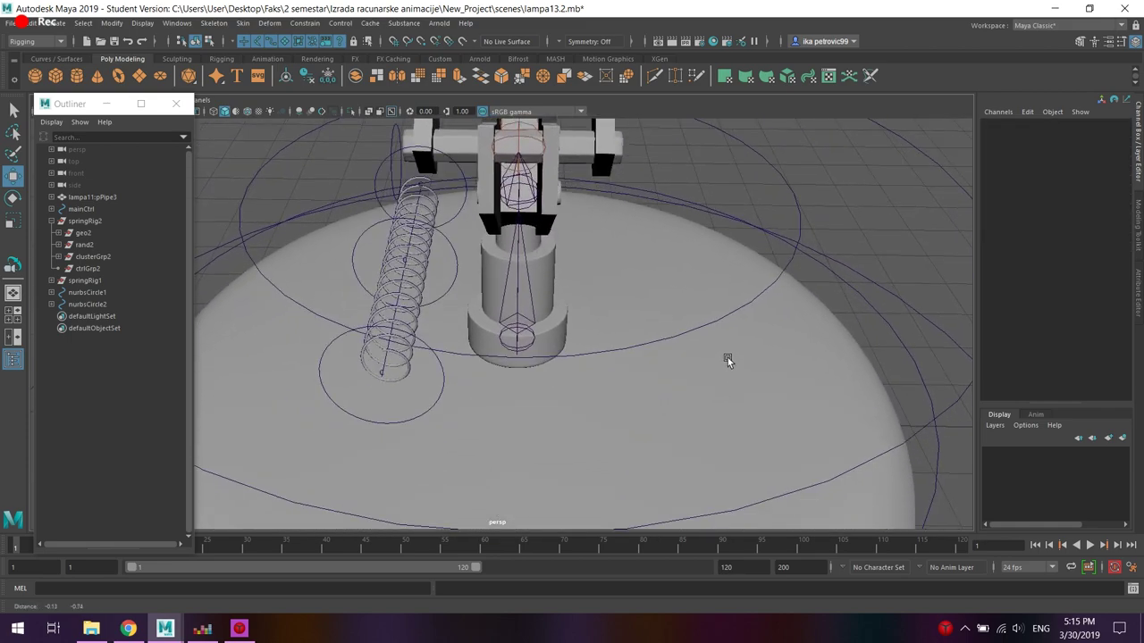
# - Move nurbsCircle1 and its spring up beside the lamp arm and tilt it to match
pyautogui.click(389, 143)
pyautogui.moveTo(434, 186)
pyautogui.keyDown('alt'); pyautogui.mouseDown()
pyautogui.moveTo(544, 315)
pyautogui.moveTo(432, 468)
pyautogui.moveTo(451, 184)
pyautogui.moveTo(472, 148)
pyautogui.moveTo(490, 374)
pyautogui.moveTo(497, 240)
pyautogui.moveTo(617, 414)
pyautogui.mouseUp(); pyautogui.keyUp('alt')
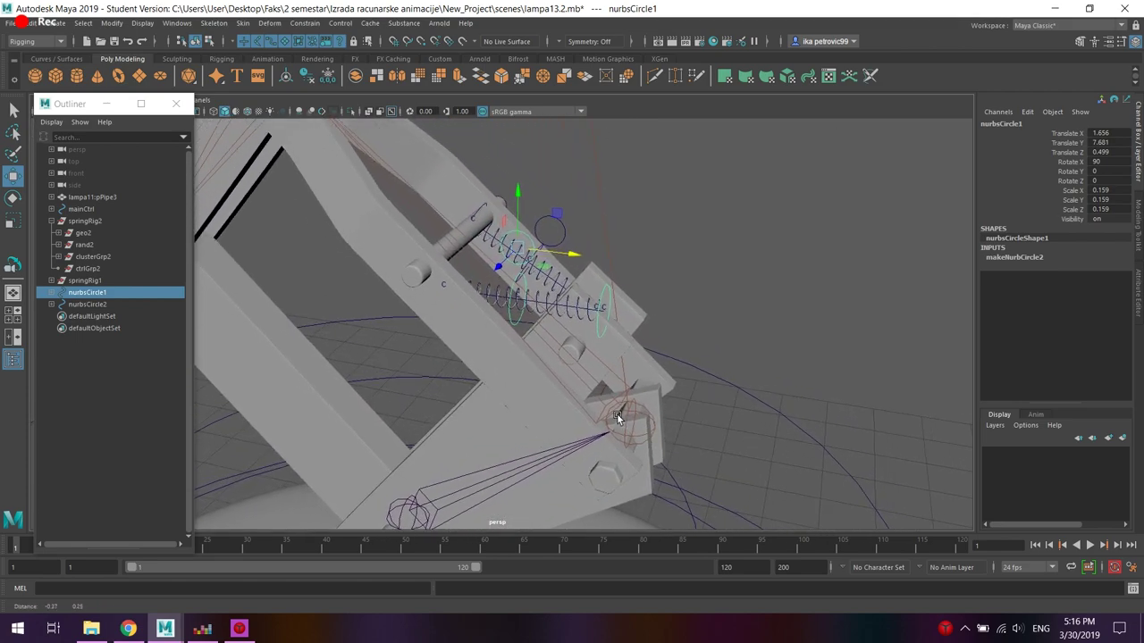
pyautogui.press('e')
pyautogui.moveTo(540, 206)
pyautogui.mouseDown()
pyautogui.moveTo(553, 230)
pyautogui.moveTo(519, 226)
pyautogui.mouseUp()
pyautogui.press('w')
pyautogui.moveTo(557, 271); pyautogui.dragTo(573, 271)
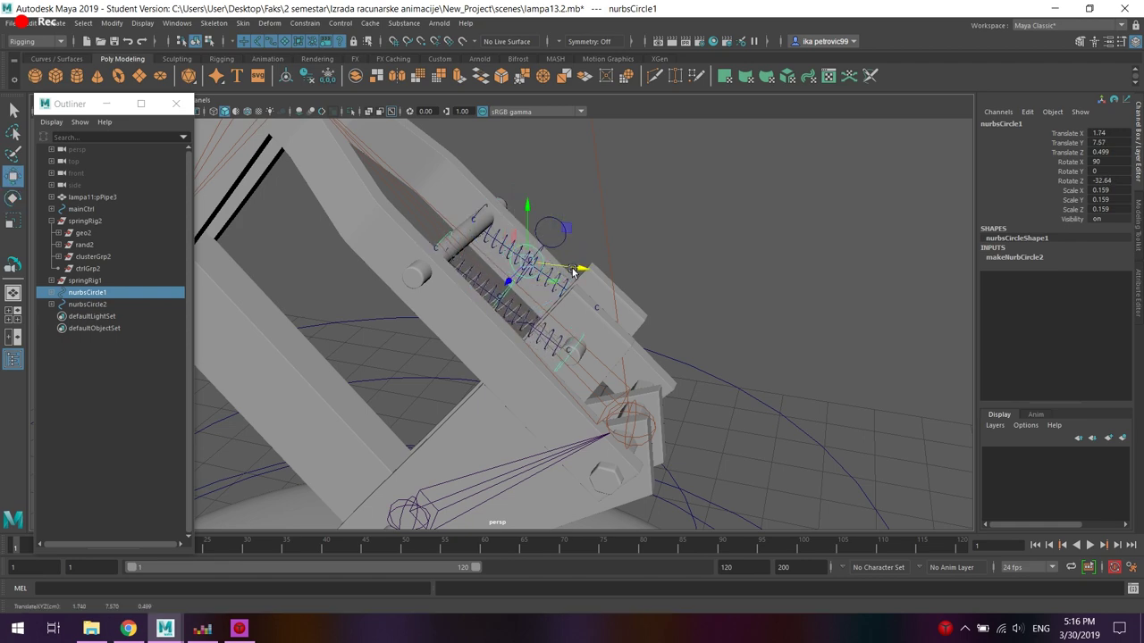
# - Fine-tune nurbsCircle1 to Translate X 1.737, Y 7.57 and Rotate Z -29.687
pyautogui.keyDown('alt'); pyautogui.moveTo(573, 272); pyautogui.dragTo(572, 447, button='right'); pyautogui.keyUp('alt')
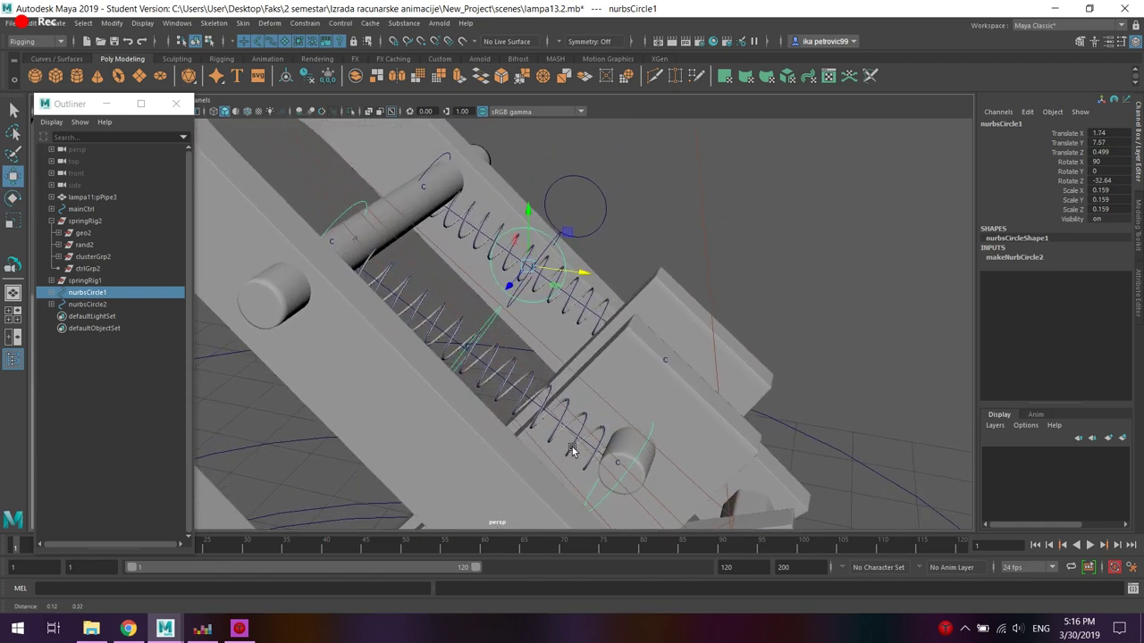
pyautogui.moveTo(579, 272); pyautogui.dragTo(581, 275)
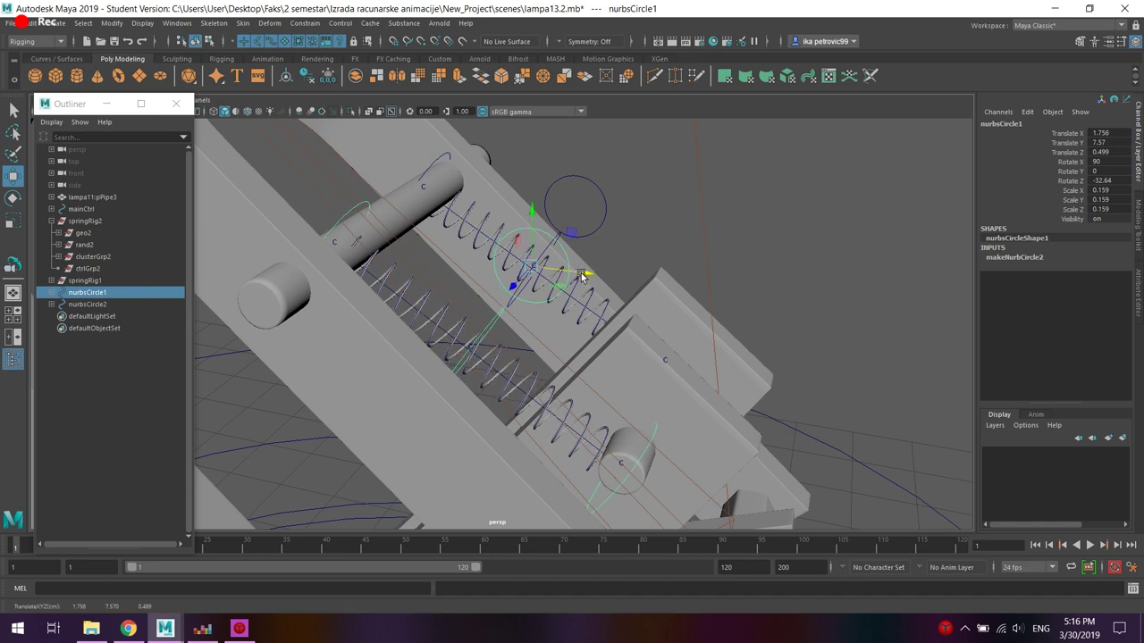
pyautogui.press('e')
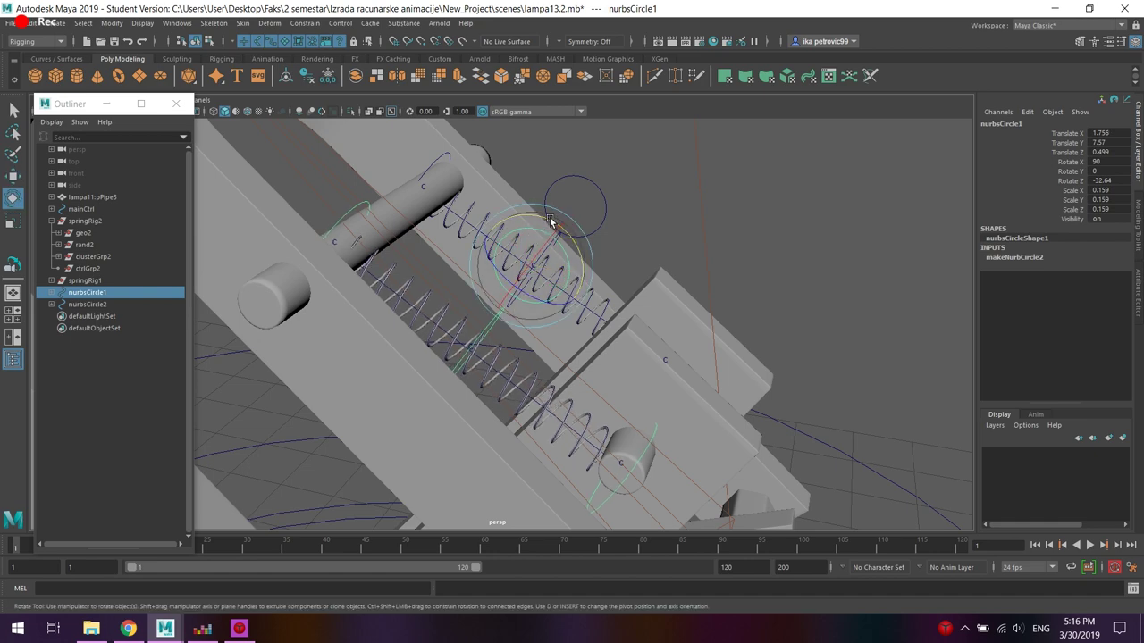
pyautogui.moveTo(548, 223); pyautogui.dragTo(548, 218)
pyautogui.press('w')
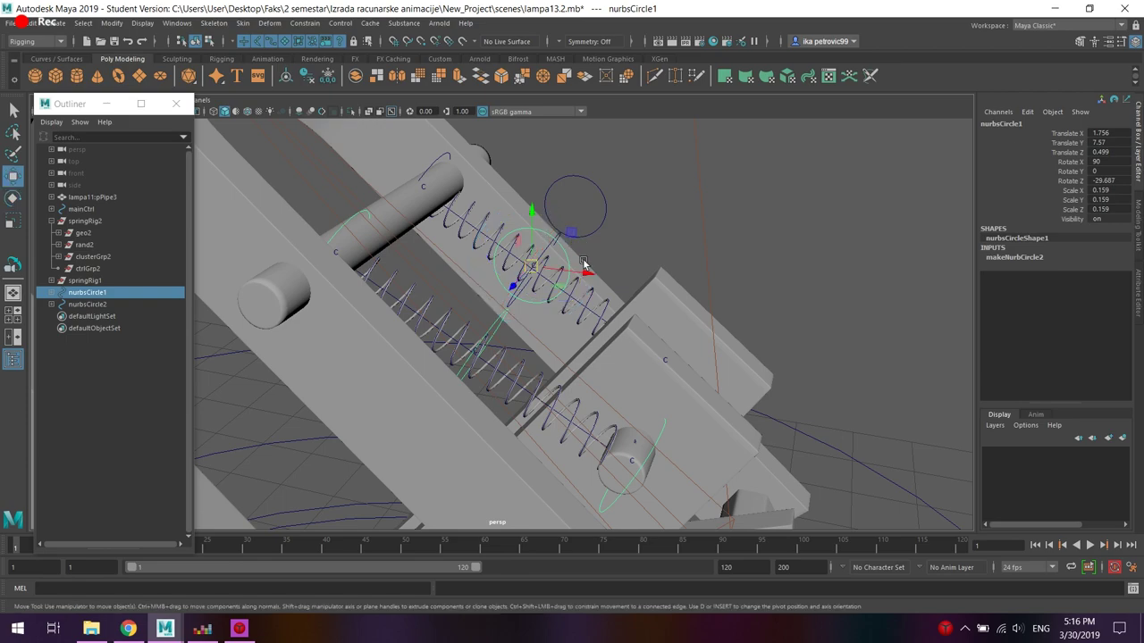
pyautogui.moveTo(583, 268); pyautogui.dragTo(581, 274)
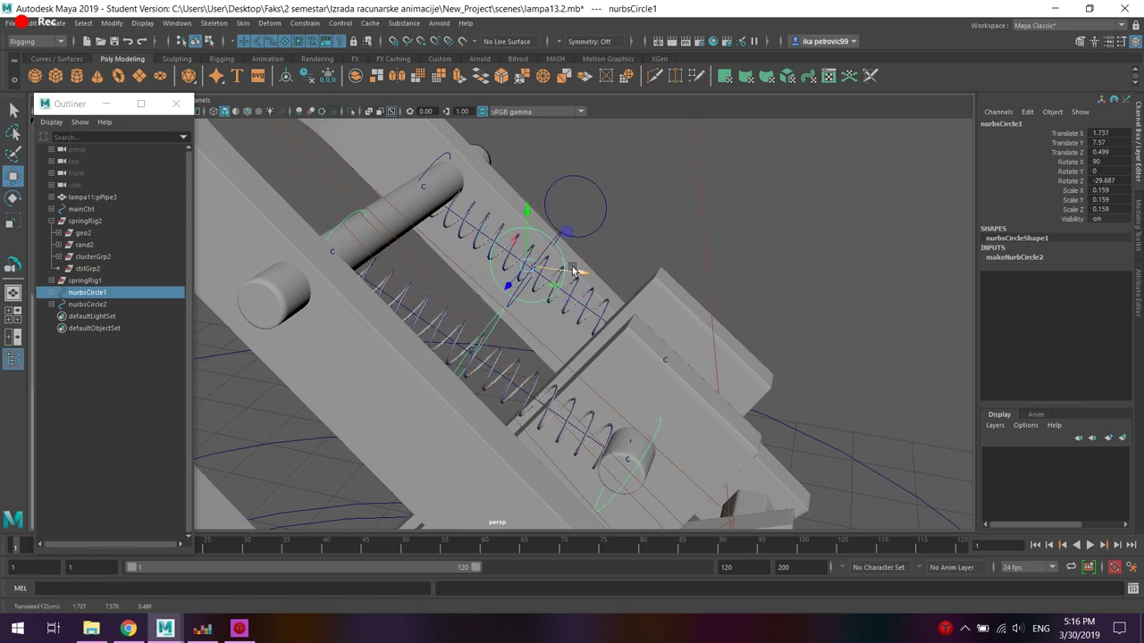
pyautogui.moveTo(500, 345)
pyautogui.keyDown('alt'); pyautogui.mouseDown()
pyautogui.moveTo(482, 334)
pyautogui.moveTo(554, 382)
pyautogui.moveTo(391, 414)
pyautogui.moveTo(369, 398)
pyautogui.moveTo(381, 401)
pyautogui.mouseUp(); pyautogui.keyUp('alt')
pyautogui.click(804, 227)
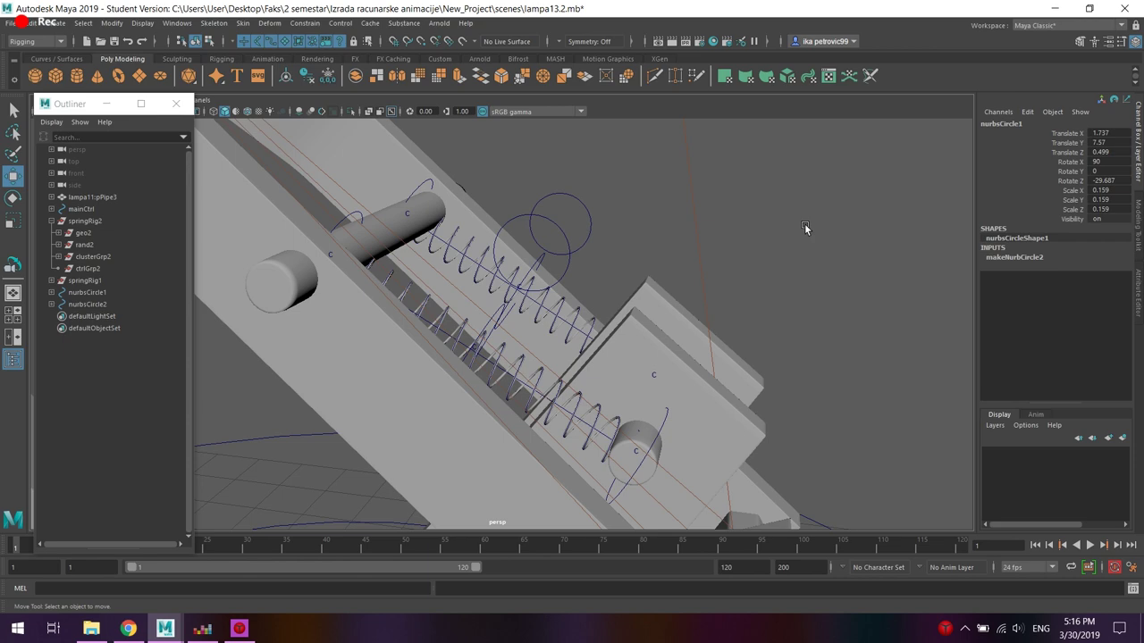
# - Reveal the spring controls nested under nurbsCircle1 in the Outliner
pyautogui.click(566, 242)
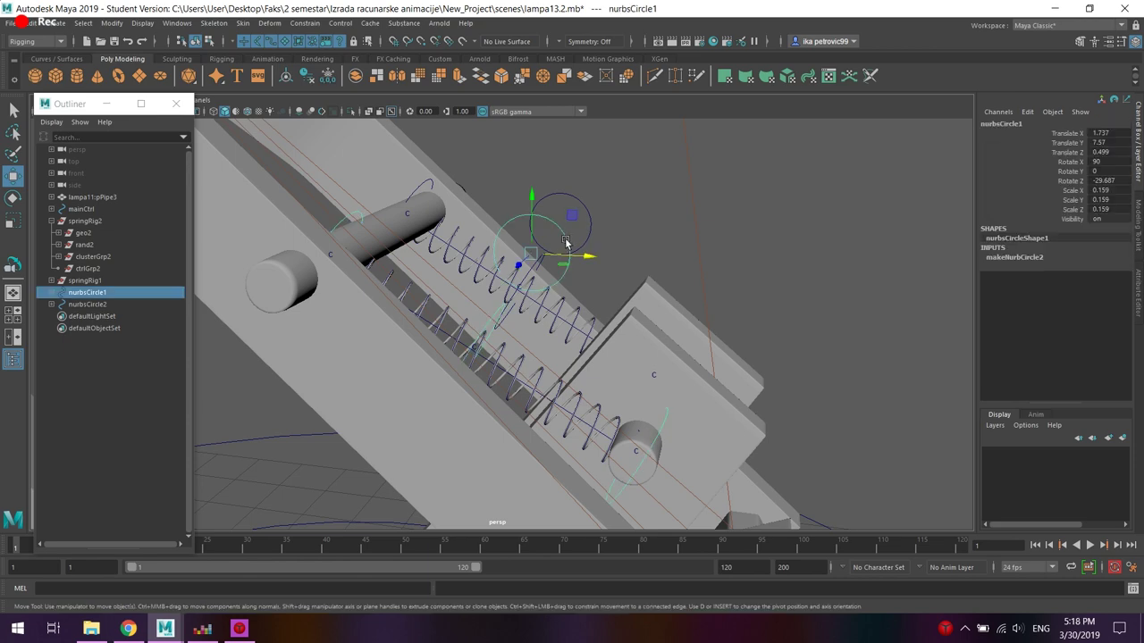
pyautogui.click(49, 295)
pyautogui.click(51, 292)
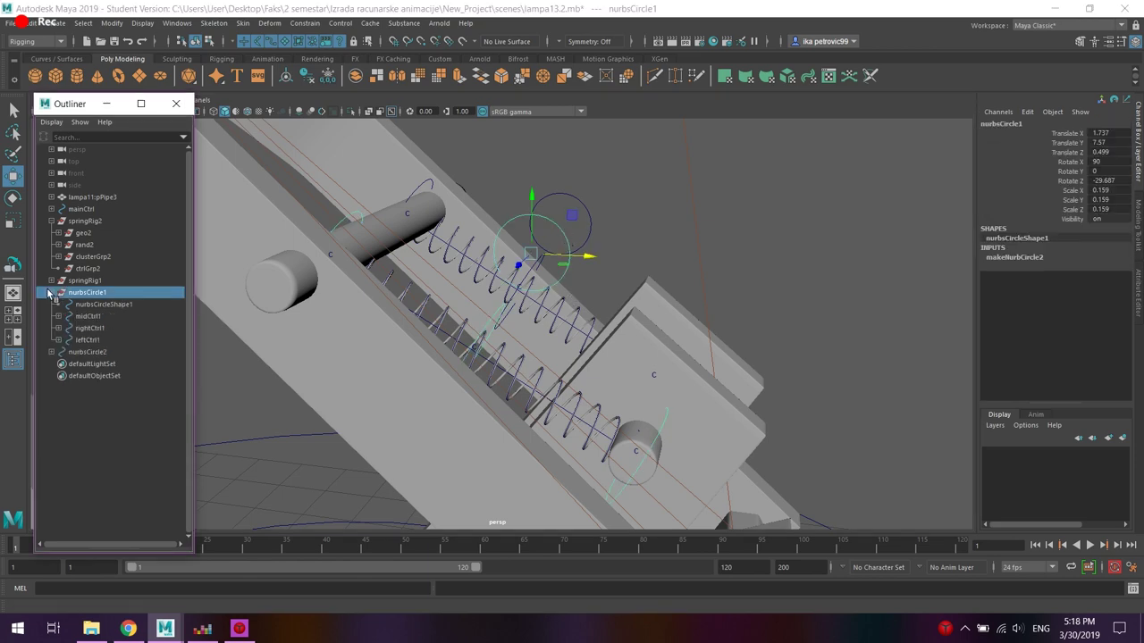
pyautogui.click(96, 295)
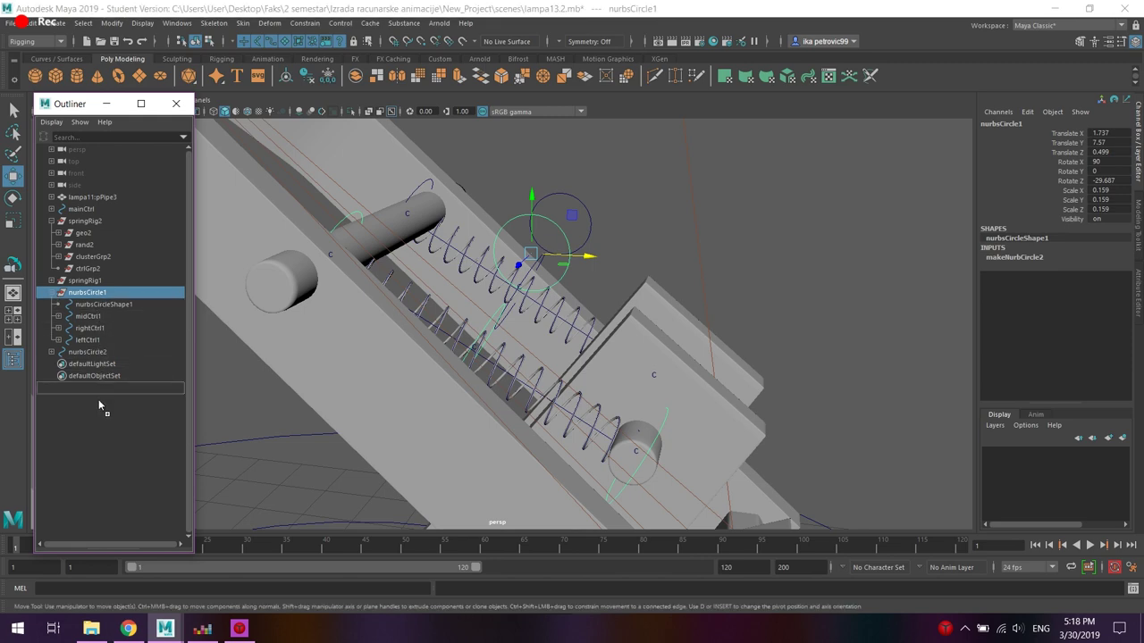
pyautogui.click(477, 321)
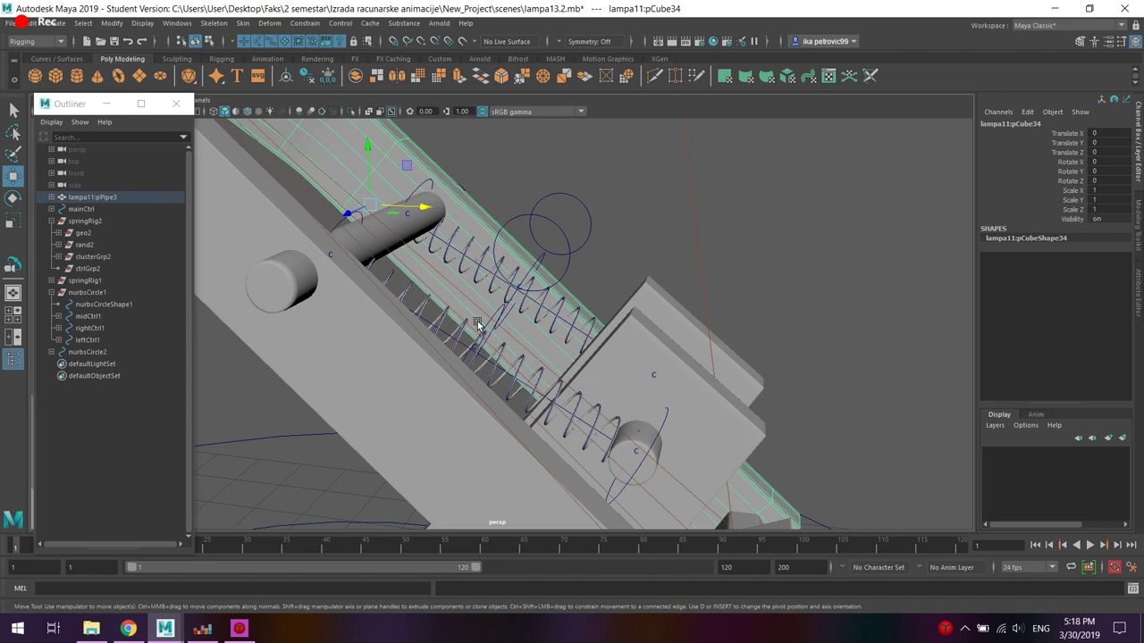
# - Unparent midCtrl2, leftCtrl2 and rightCtrl2 with Shift+P, then delete the emptied nurbsCircle2
pyautogui.click(579, 199)
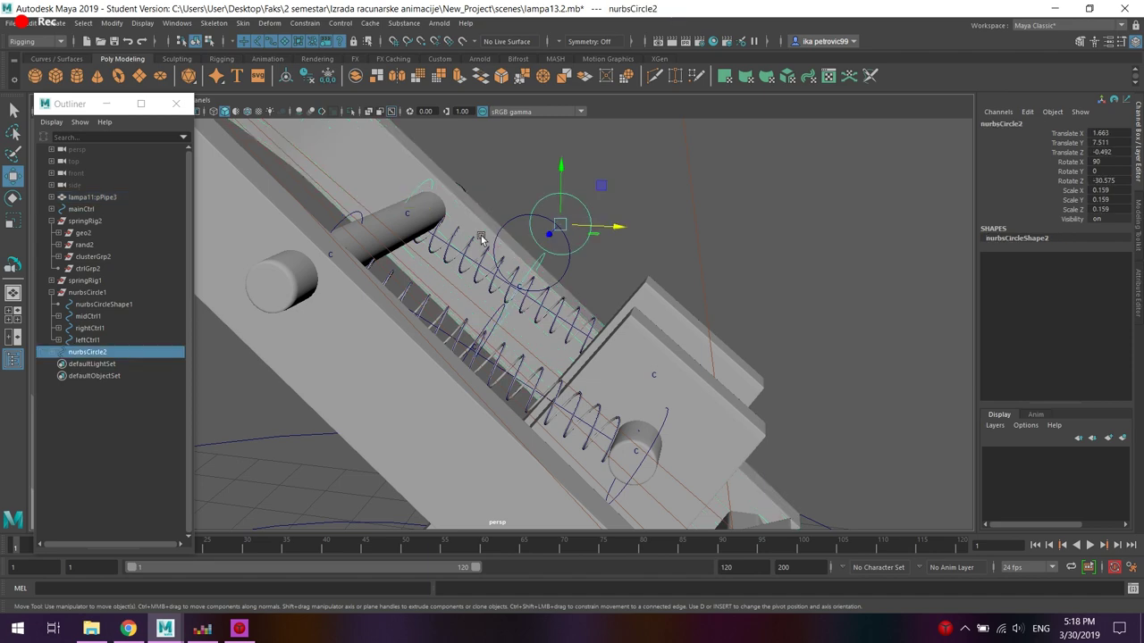
pyautogui.click(539, 265)
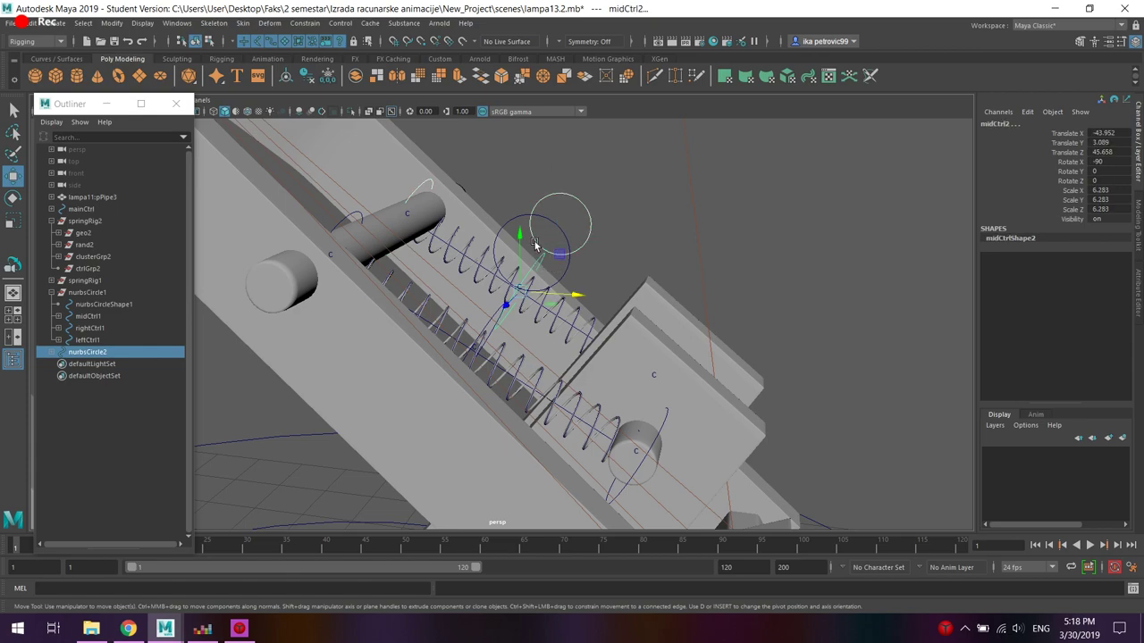
pyautogui.click(429, 182)
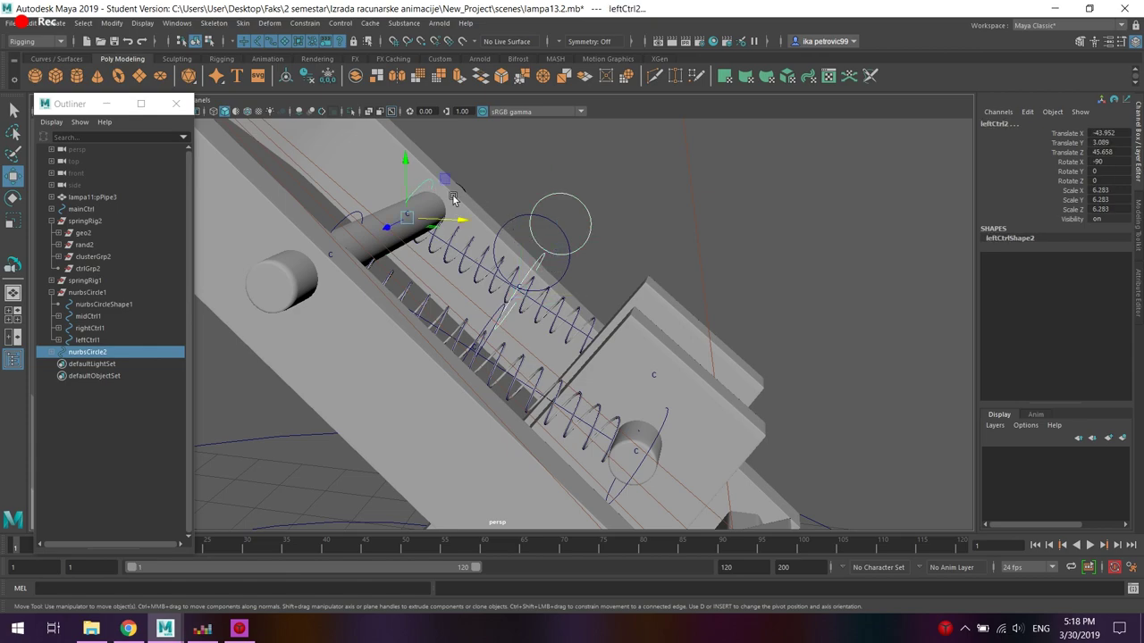
pyautogui.moveTo(454, 198)
pyautogui.keyDown('alt'); pyautogui.mouseDown()
pyautogui.moveTo(567, 431)
pyautogui.moveTo(617, 357)
pyautogui.mouseUp(); pyautogui.keyUp('alt')
pyautogui.click(684, 186)
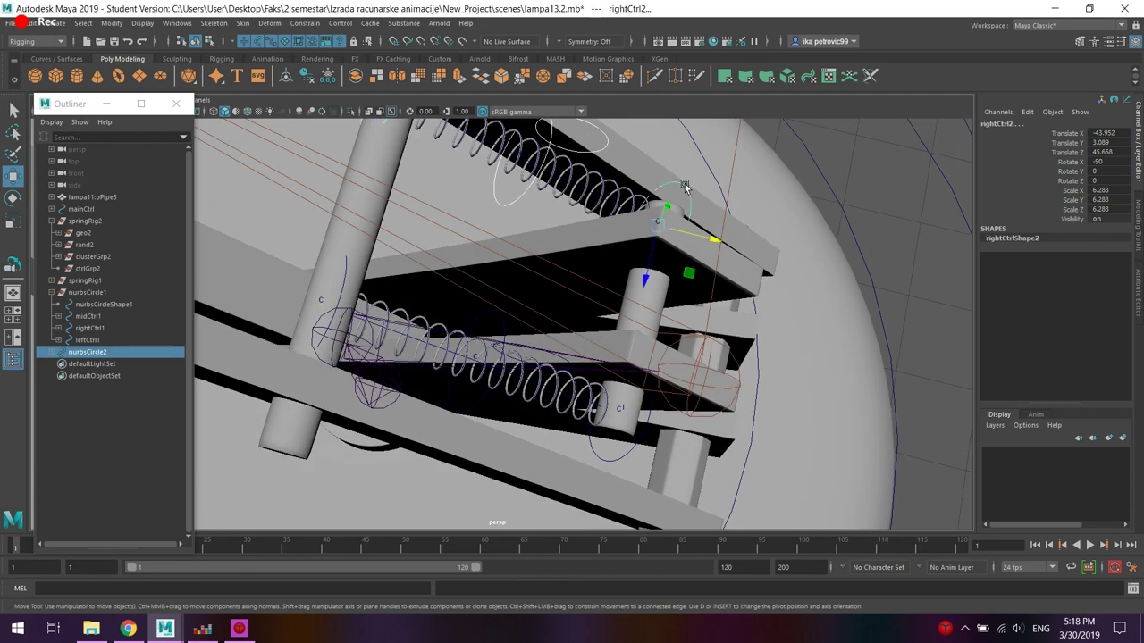
pyautogui.hotkey('shift', 'p')
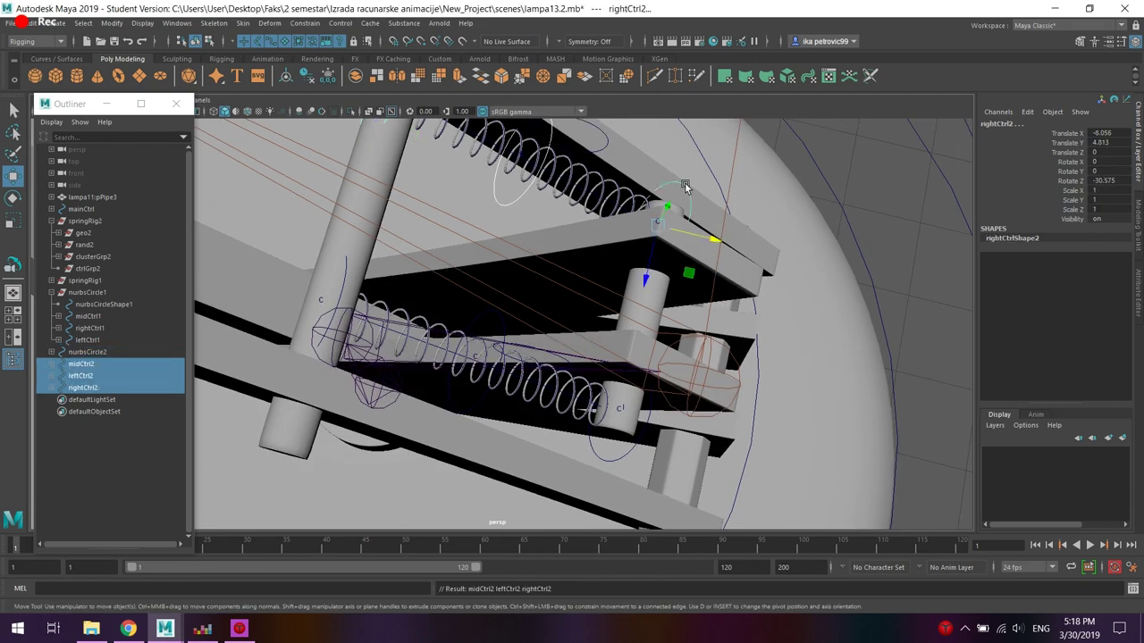
pyautogui.keyDown('alt'); pyautogui.moveTo(684, 186); pyautogui.dragTo(579, 214); pyautogui.keyUp('alt')
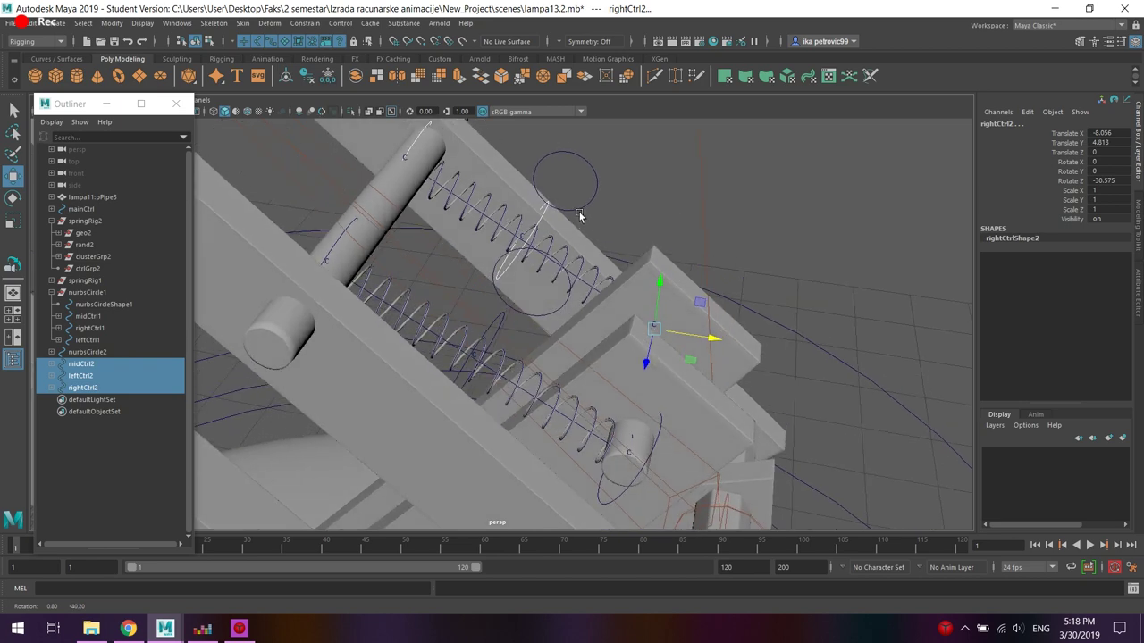
pyautogui.click(601, 177)
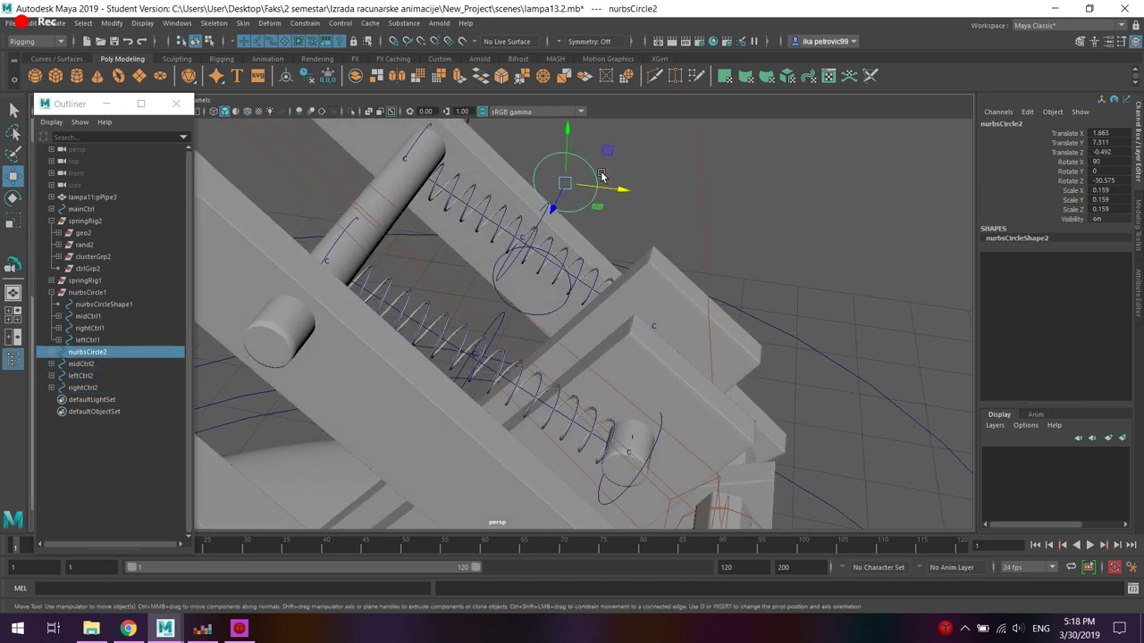
pyautogui.press('Delete')
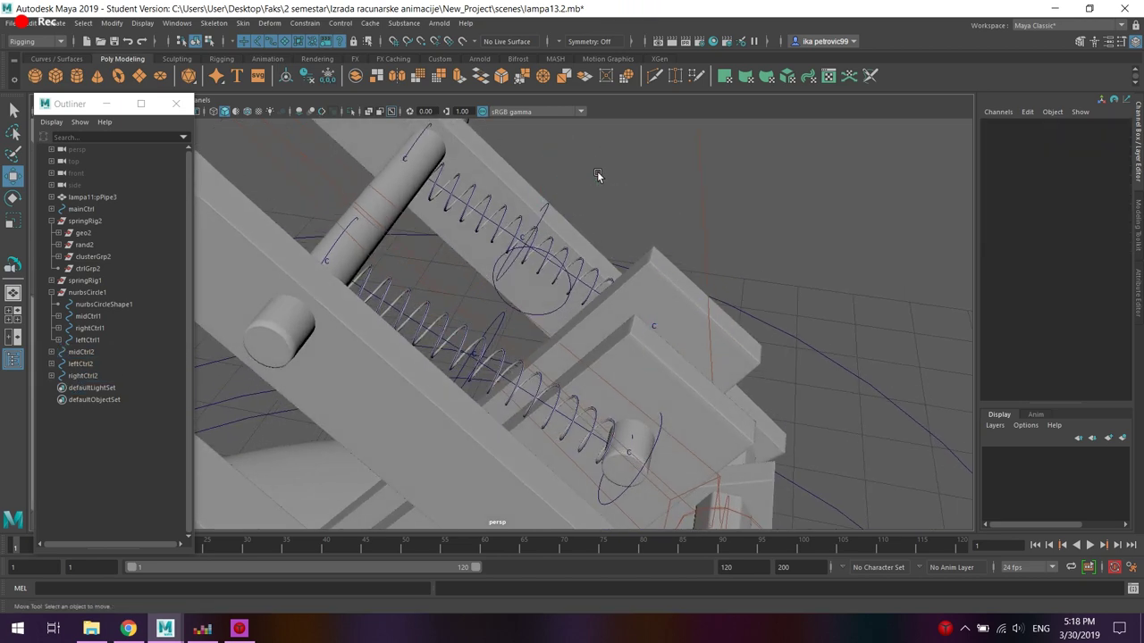
# - Unparent leftCtrl1, midCtrl1 and rightCtrl1 to world level, then delete nurbsCircle1
pyautogui.click(493, 304)
pyautogui.keyDown('shift'); pyautogui.click(337, 242); pyautogui.keyUp('shift')
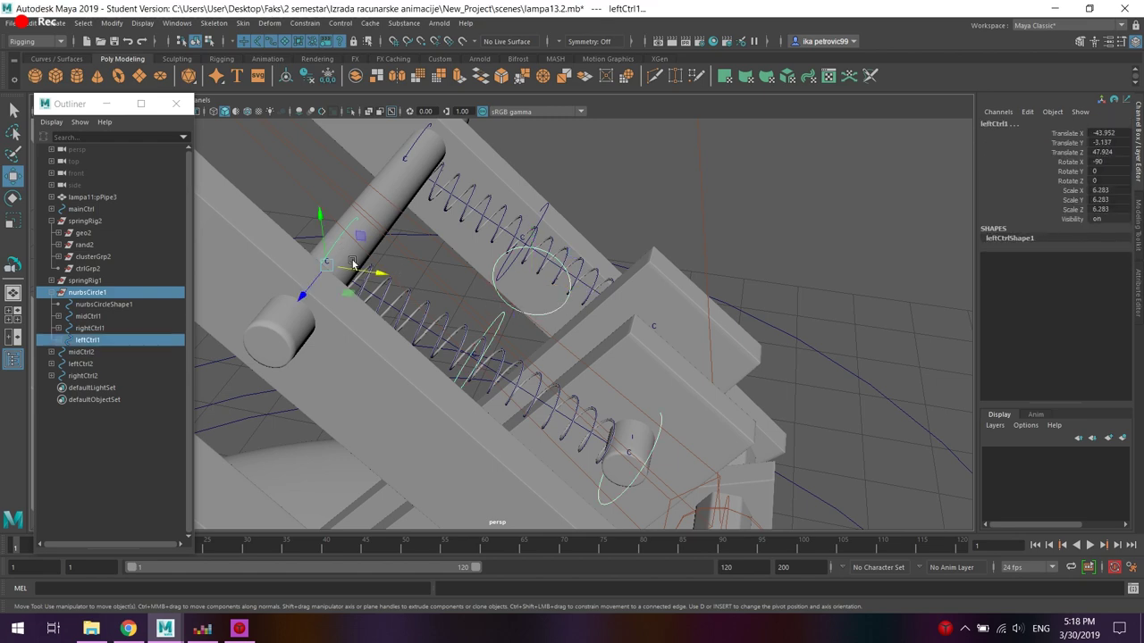
pyautogui.keyDown('shift'); pyautogui.click(503, 320); pyautogui.keyUp('shift')
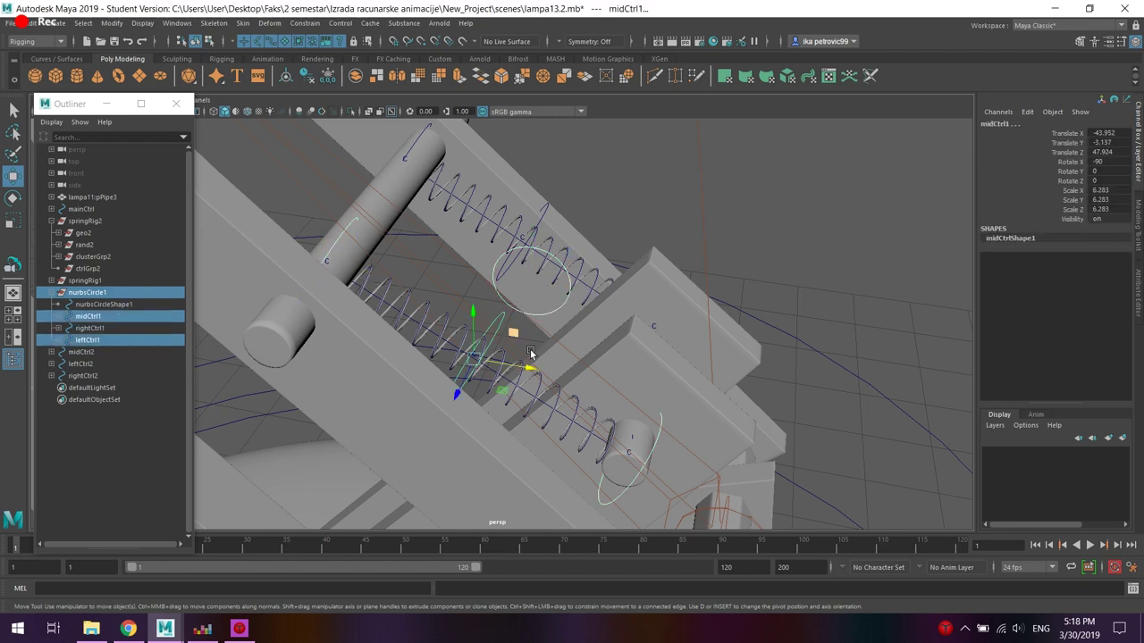
pyautogui.keyDown('shift'); pyautogui.click(659, 420); pyautogui.keyUp('shift')
pyautogui.hotkey('shift', 'p')
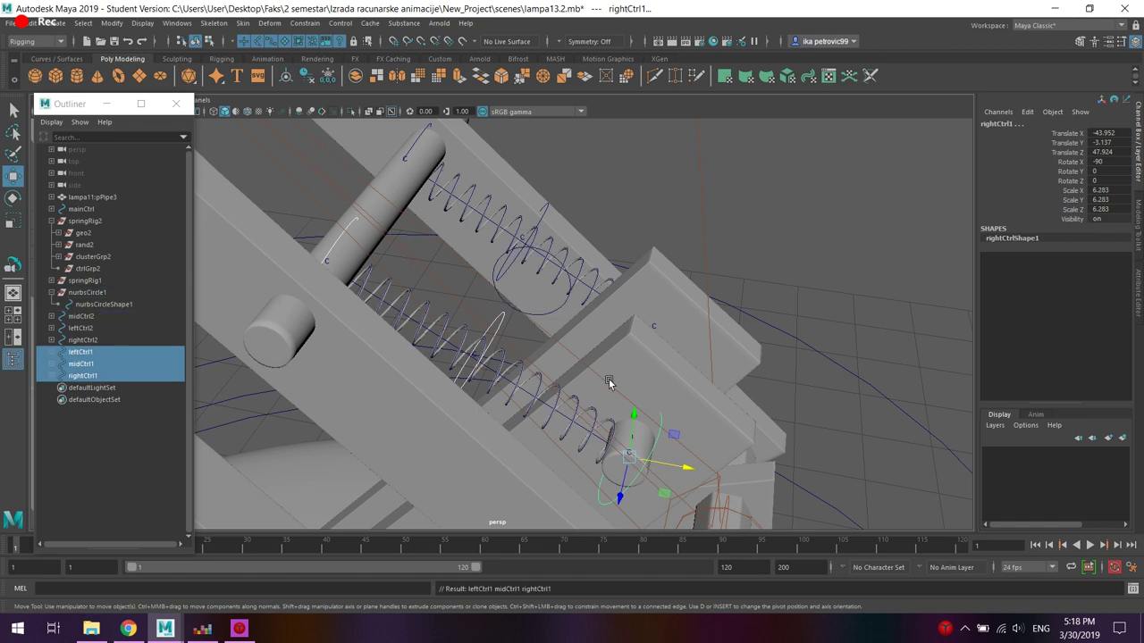
pyautogui.click(556, 260)
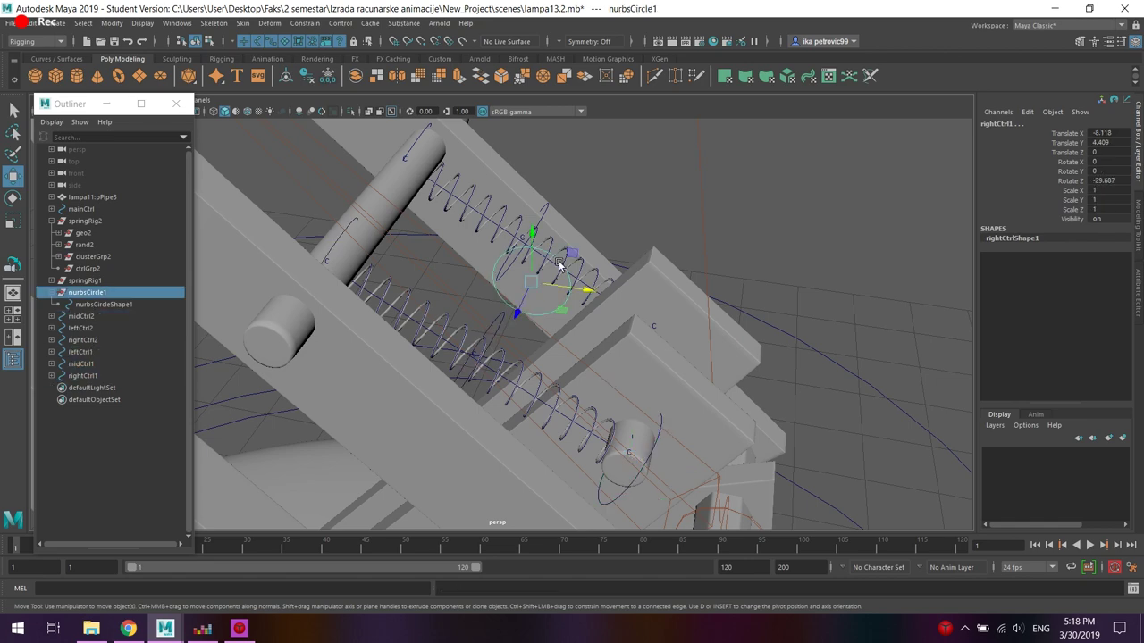
pyautogui.press('Delete')
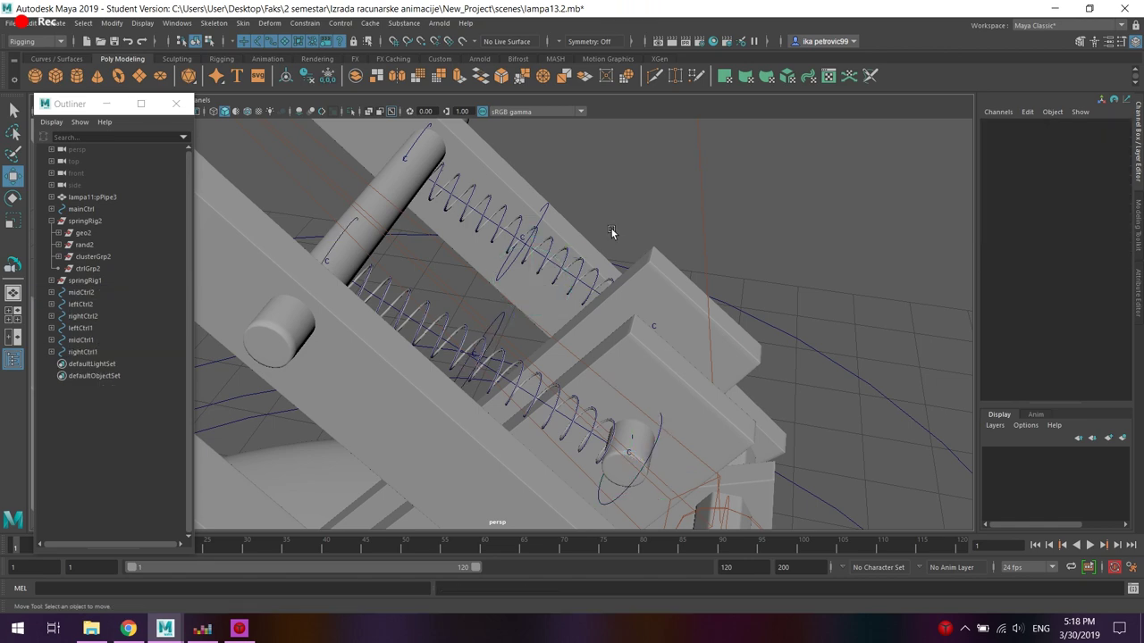
# - Parent leftCtrl1, midCtrl1 and rightCtrl1 under ctrlGrp1 in springRig1
pyautogui.keyDown('alt'); pyautogui.moveTo(611, 232); pyautogui.dragTo(572, 331); pyautogui.keyUp('alt')
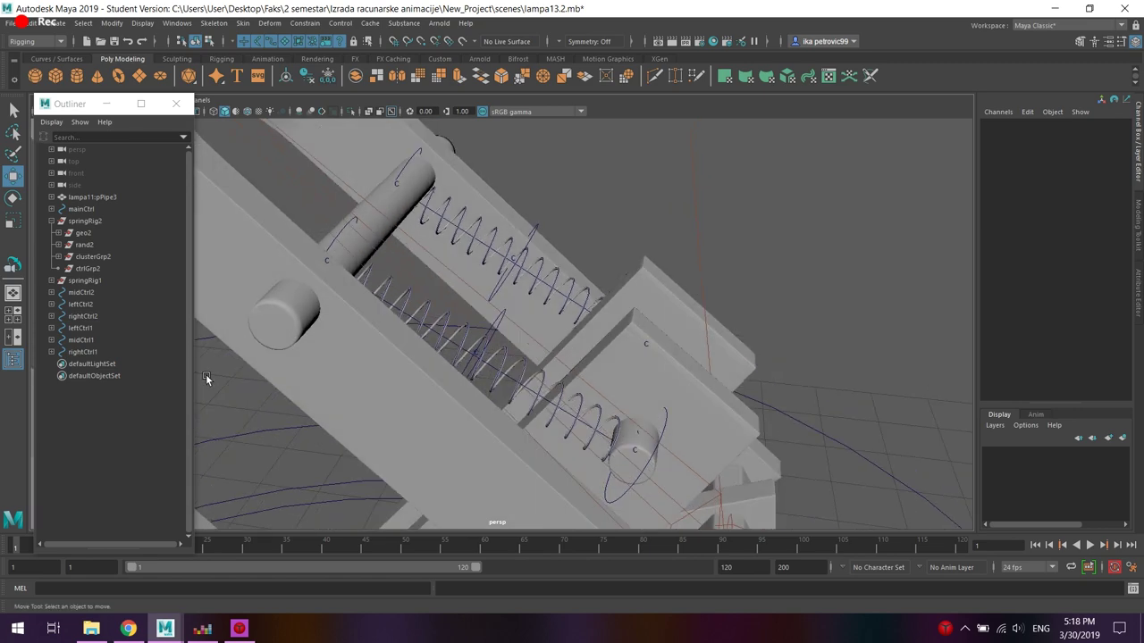
pyautogui.click(89, 352)
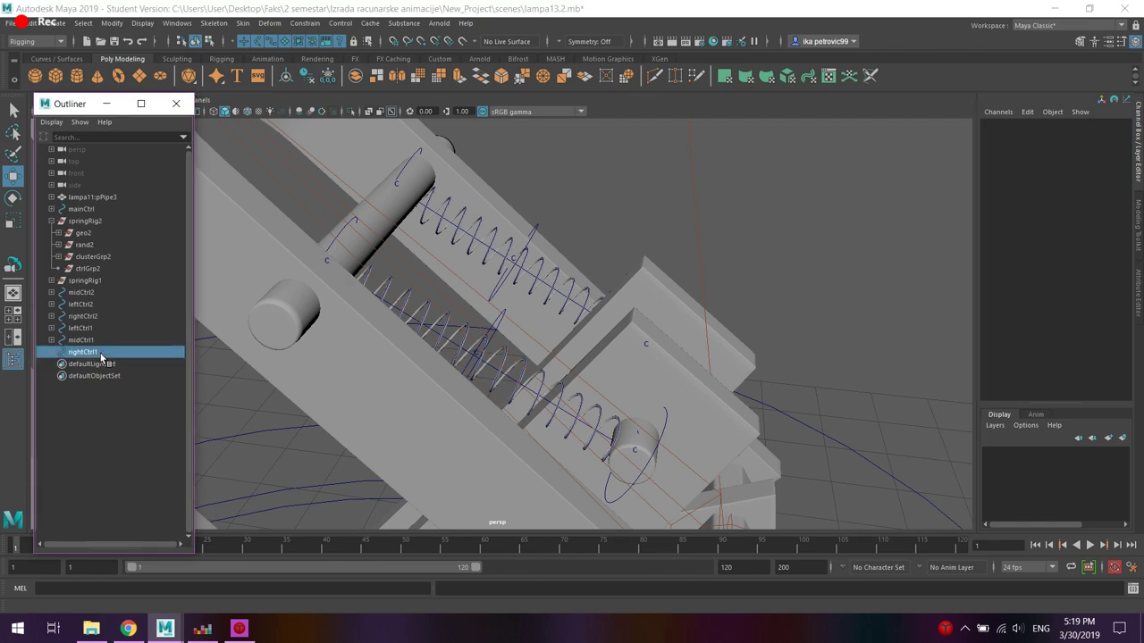
pyautogui.keyDown('shift'); pyautogui.click(98, 329); pyautogui.keyUp('shift')
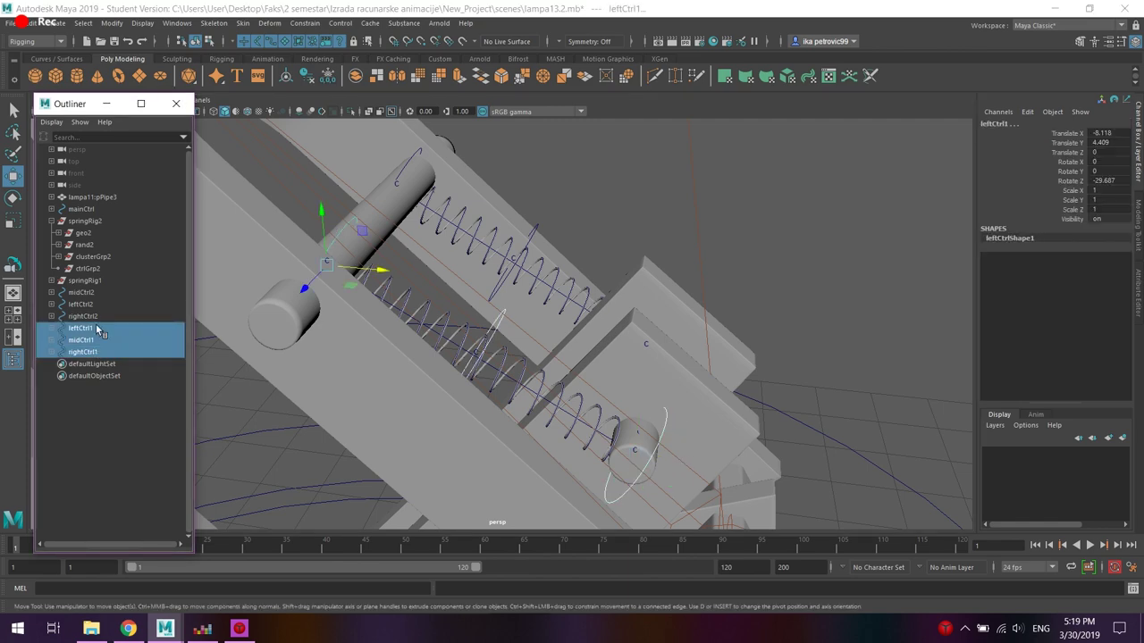
pyautogui.click(51, 280)
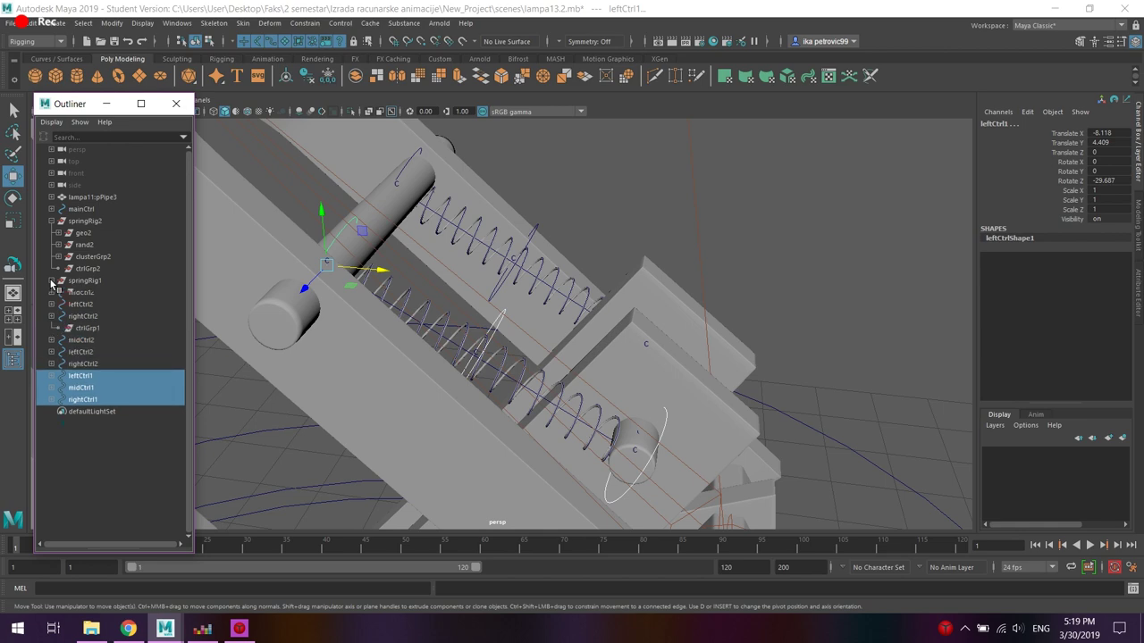
pyautogui.moveTo(92, 394); pyautogui.dragTo(100, 328, button='middle')
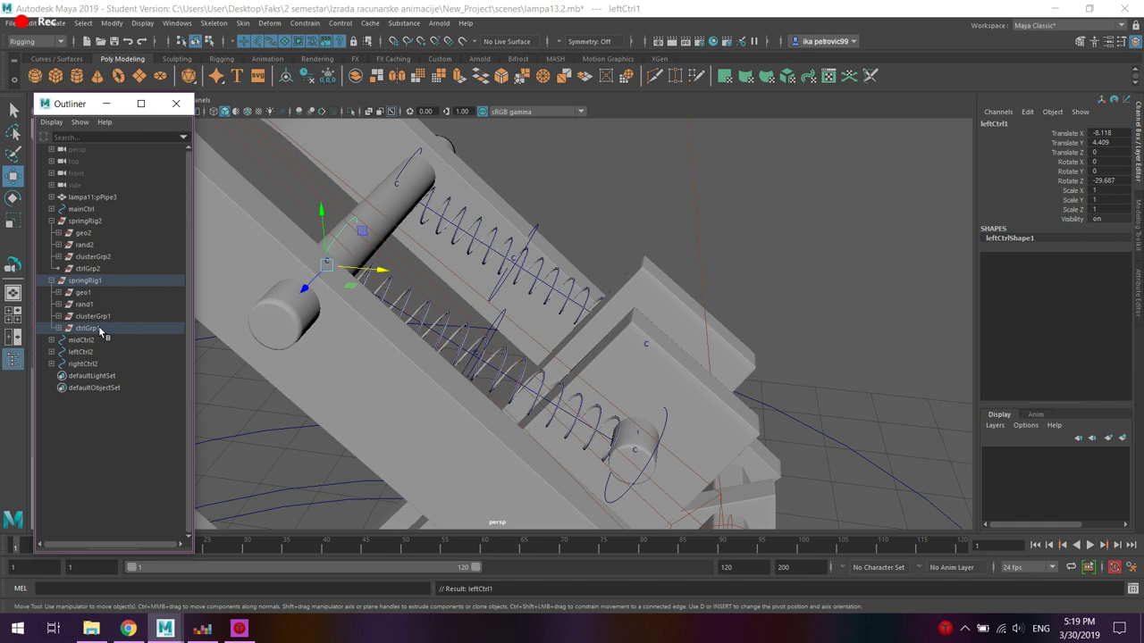
# - Parent leftCtrl2, midCtrl2 and rightCtrl2 under ctrlGrp2, then collapse both springRig groups
pyautogui.click(89, 365)
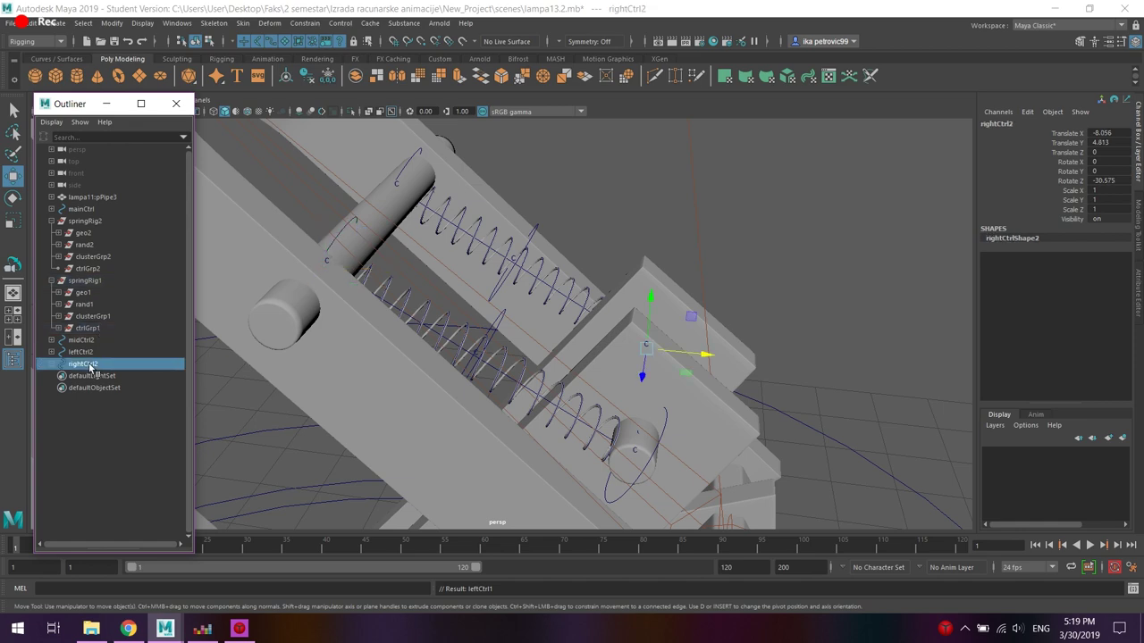
pyautogui.keyDown('shift'); pyautogui.click(88, 342); pyautogui.keyUp('shift')
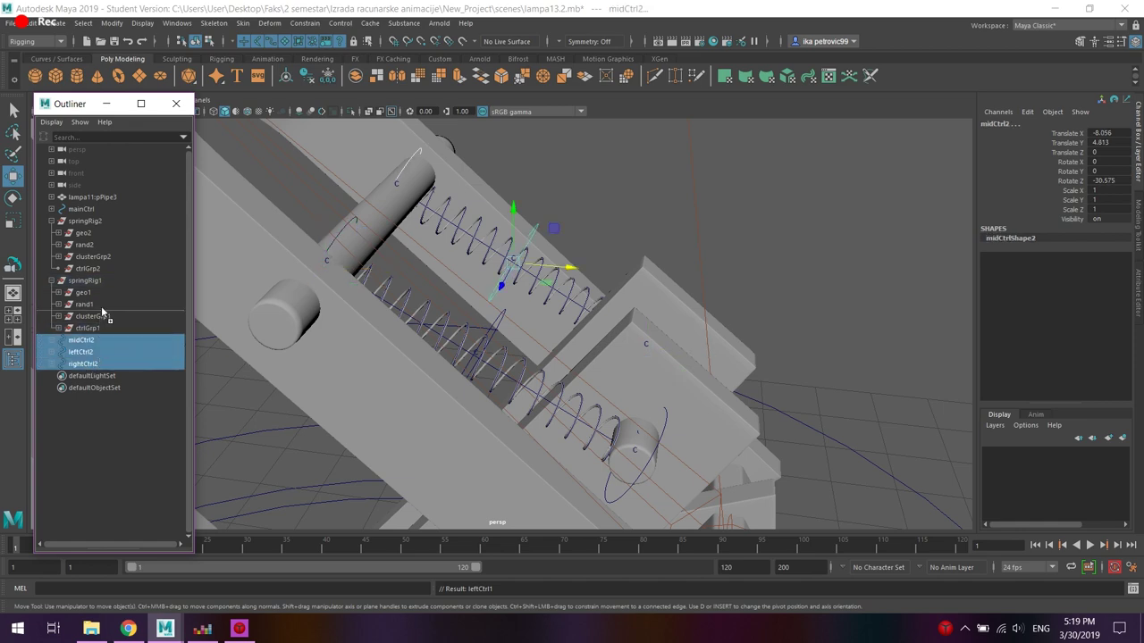
pyautogui.moveTo(101, 305); pyautogui.dragTo(109, 268, button='middle')
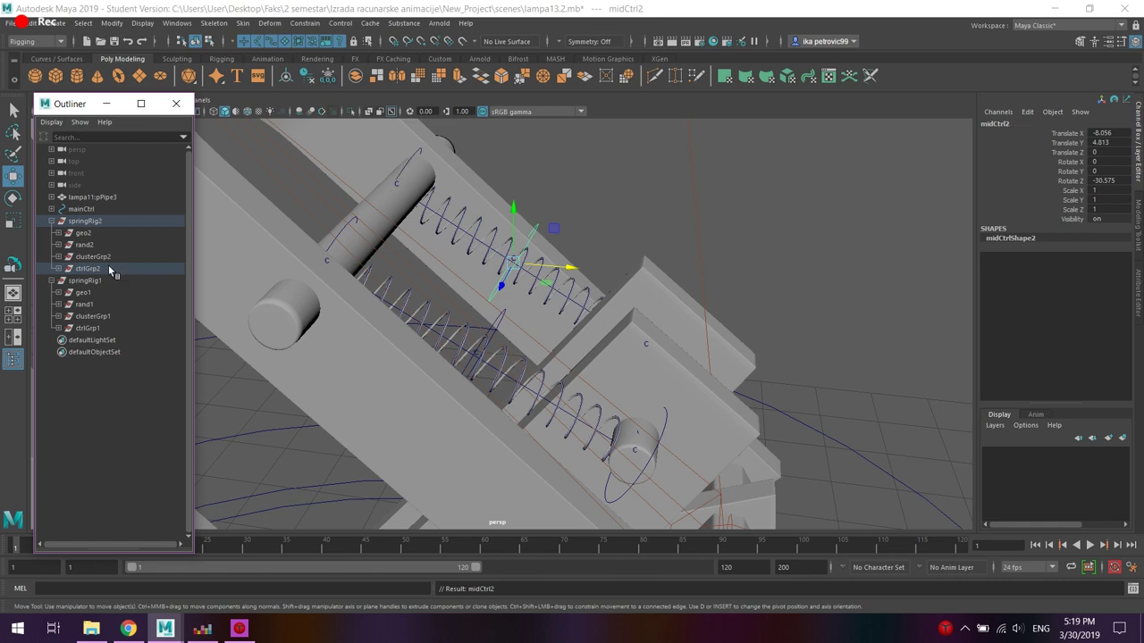
pyautogui.click(52, 224)
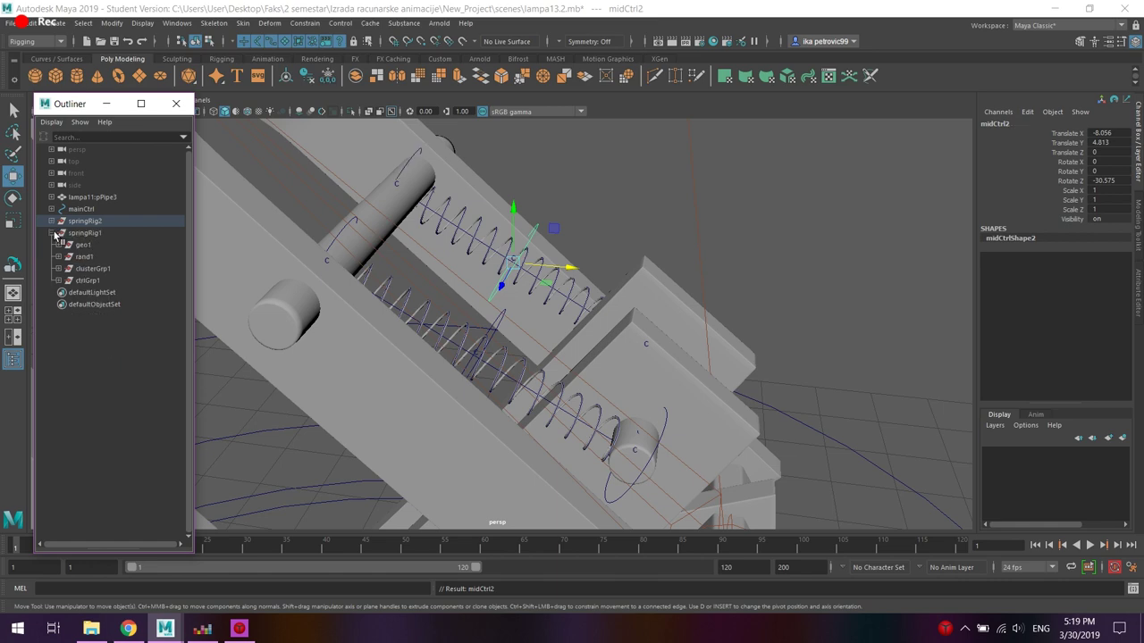
pyautogui.click(52, 232)
pyautogui.moveTo(483, 394)
pyautogui.keyDown('alt'); pyautogui.mouseDown()
pyautogui.moveTo(549, 406)
pyautogui.moveTo(472, 269)
pyautogui.moveTo(517, 368)
pyautogui.mouseUp(); pyautogui.keyUp('alt')
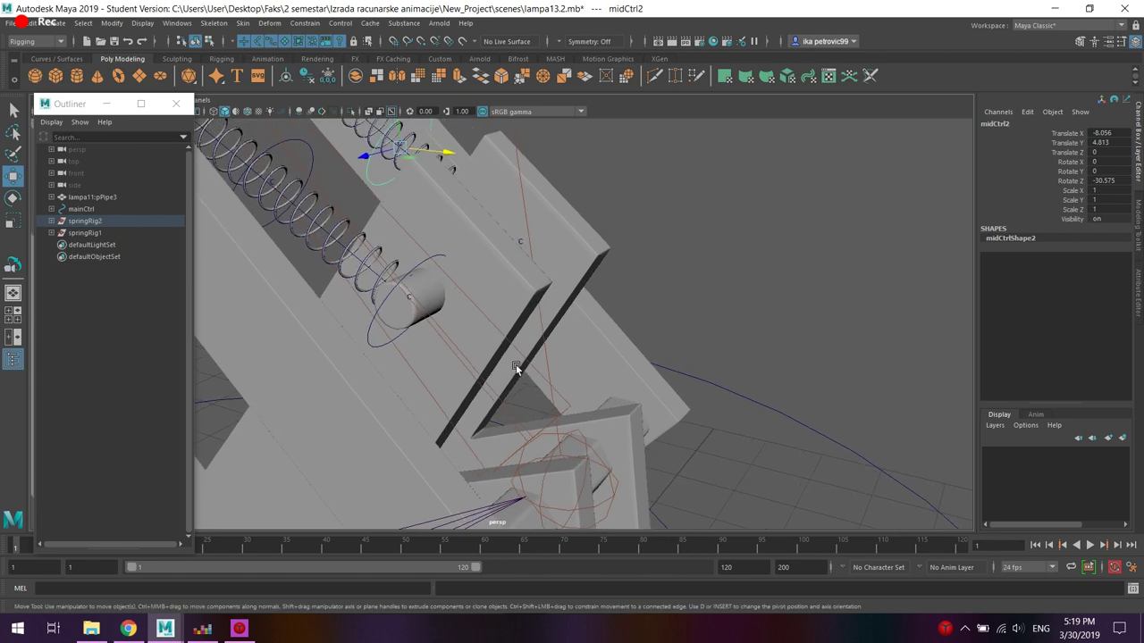
# - Parent-constrain rightCtrl1 at the spring end to lamp joint3
pyautogui.click(417, 265)
pyautogui.click(590, 467)
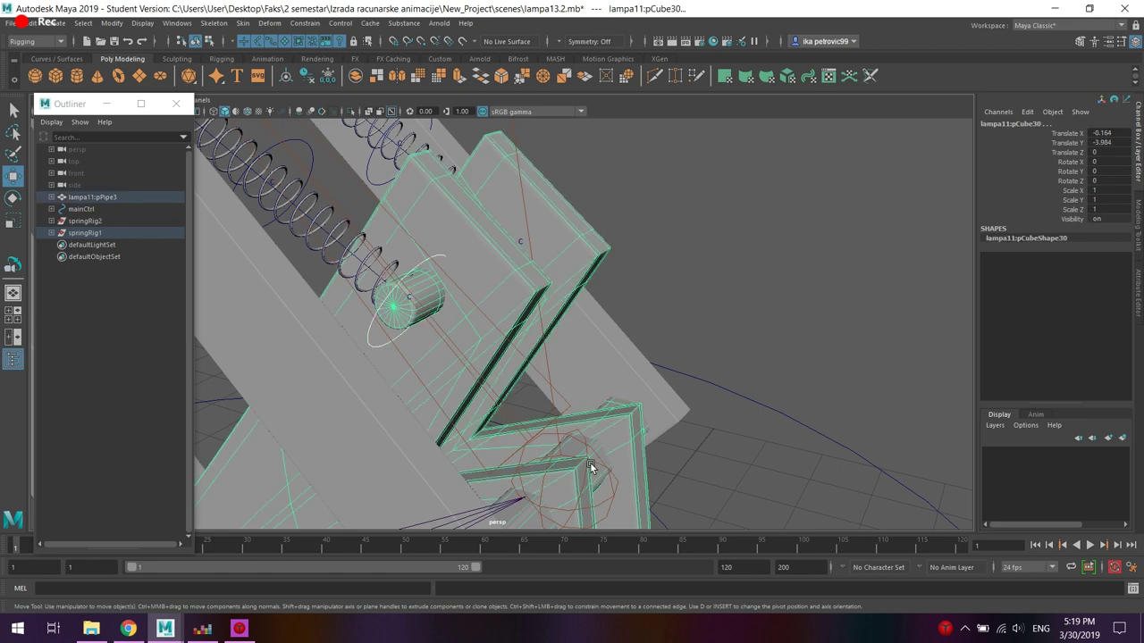
pyautogui.click(706, 412)
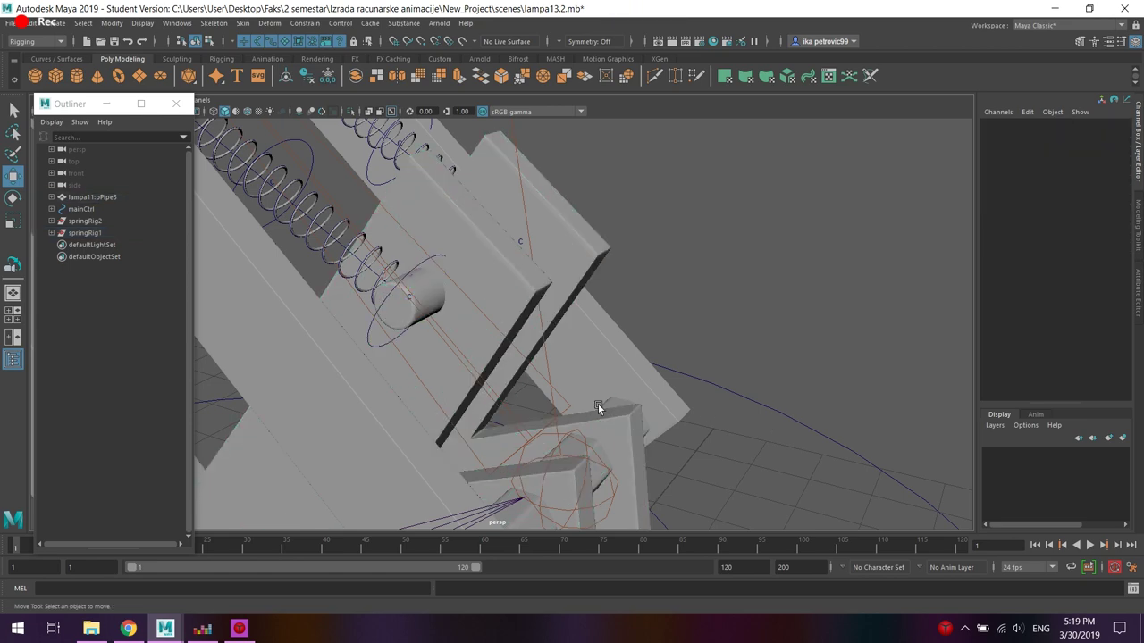
pyautogui.click(416, 268)
pyautogui.click(600, 469)
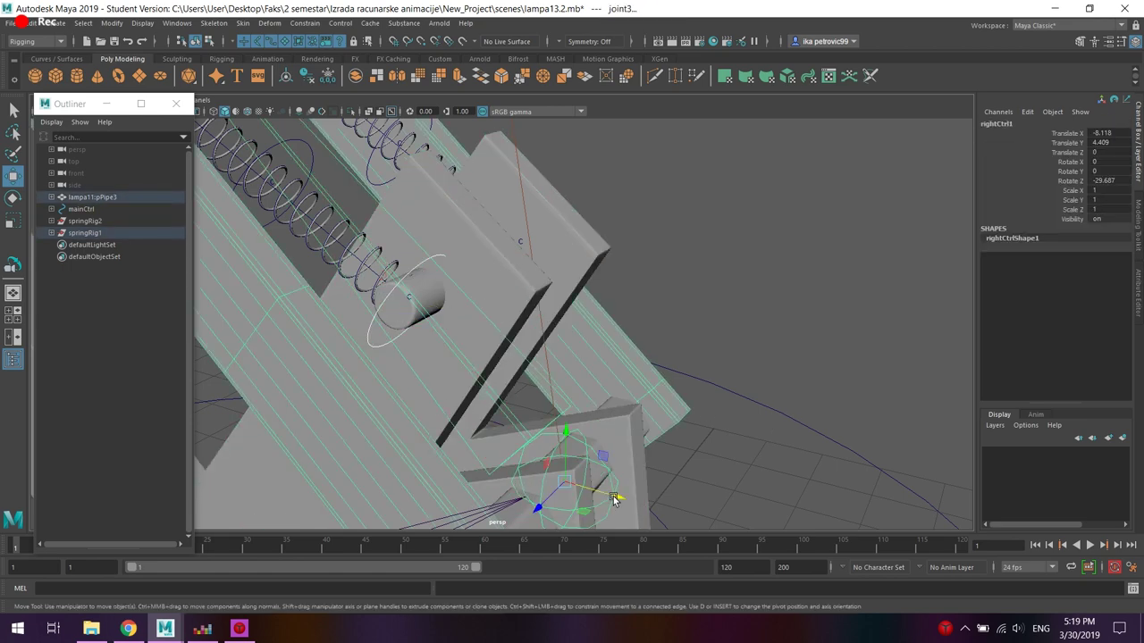
pyautogui.click(308, 23)
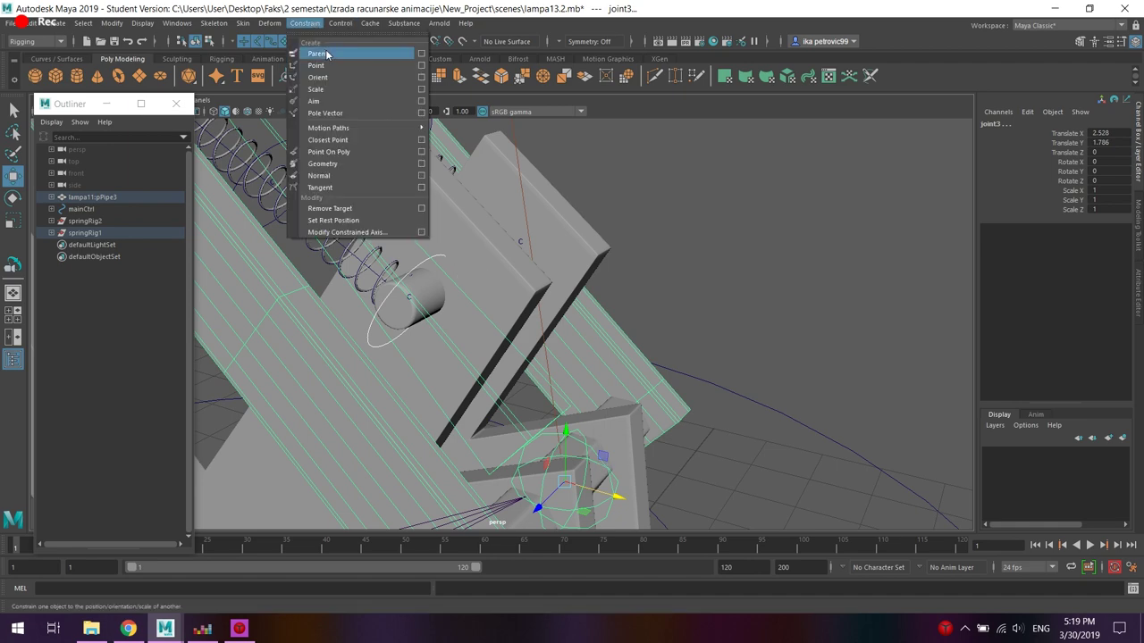
pyautogui.click(327, 54)
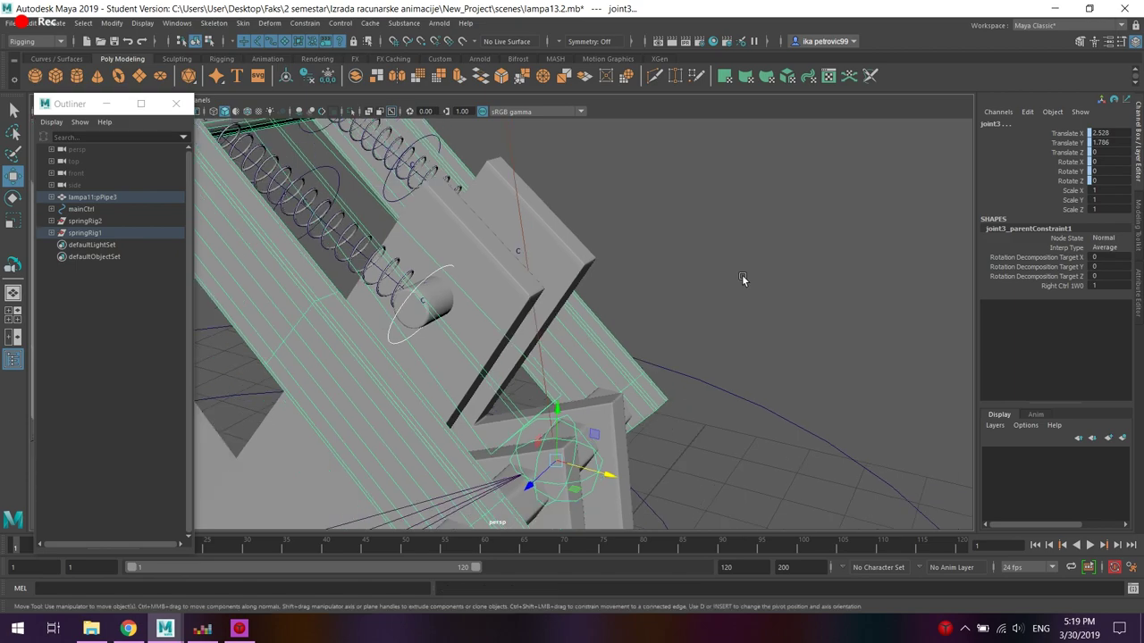
# - Test-move joint3 along X, undo, and change options on its translate and rotate channels
pyautogui.click(745, 323)
pyautogui.click(551, 469)
pyautogui.moveTo(600, 474); pyautogui.dragTo(751, 511)
pyautogui.hotkey('ctrl', 'z')
pyautogui.hotkey('ctrl', 'z')
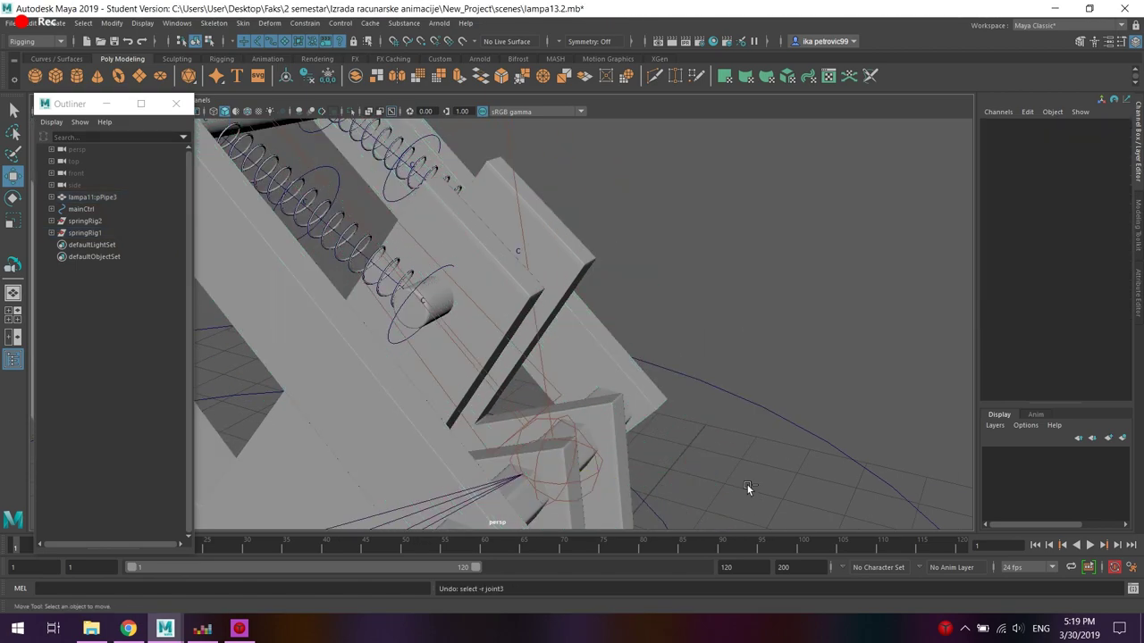
pyautogui.hotkey('ctrl', 'z')
pyautogui.click(1066, 183)
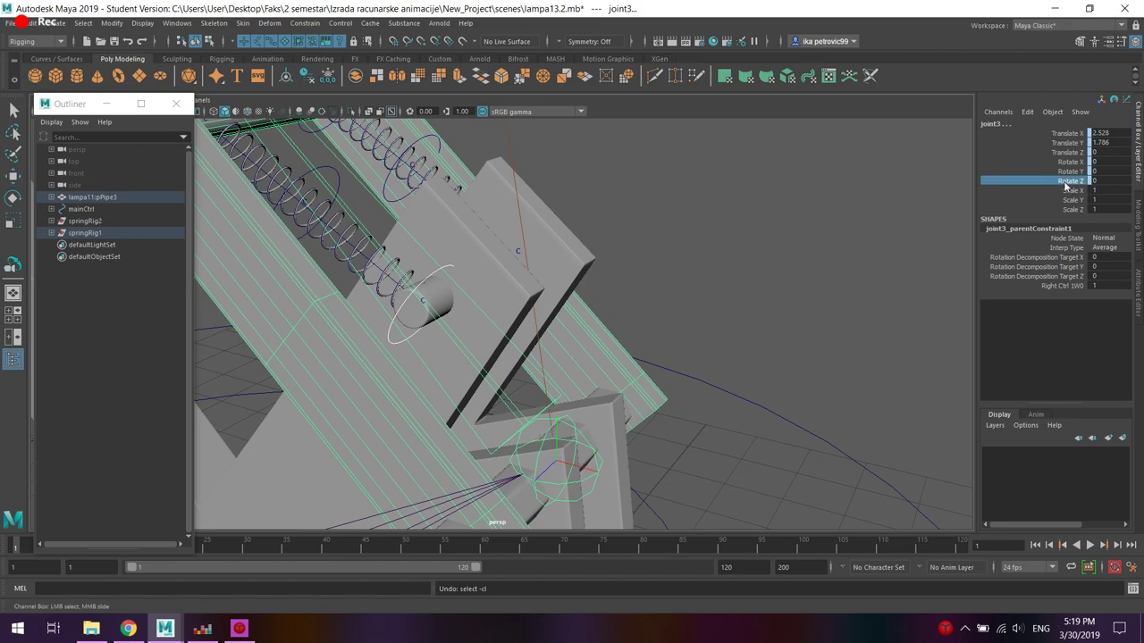
pyautogui.keyDown('shift'); pyautogui.click(1061, 133); pyautogui.keyUp('shift')
pyautogui.rightClick(1058, 137)
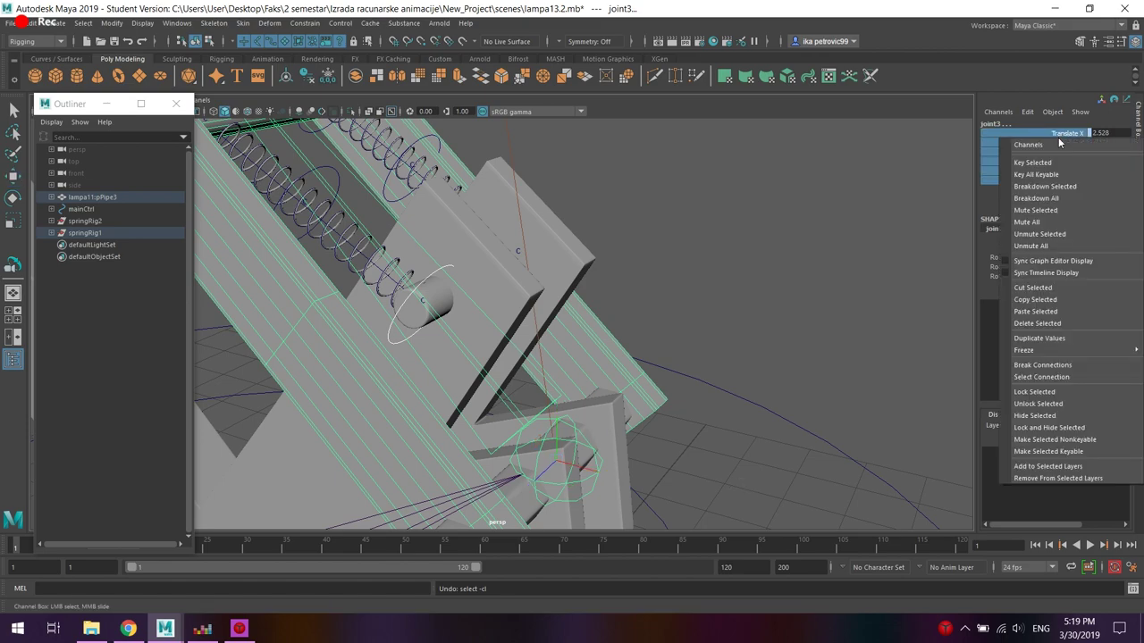
pyautogui.click(1034, 369)
# - Reapply a parent constraint between joint3 and rightCtrl1, then test-move joint3 and undo
pyautogui.click(427, 273)
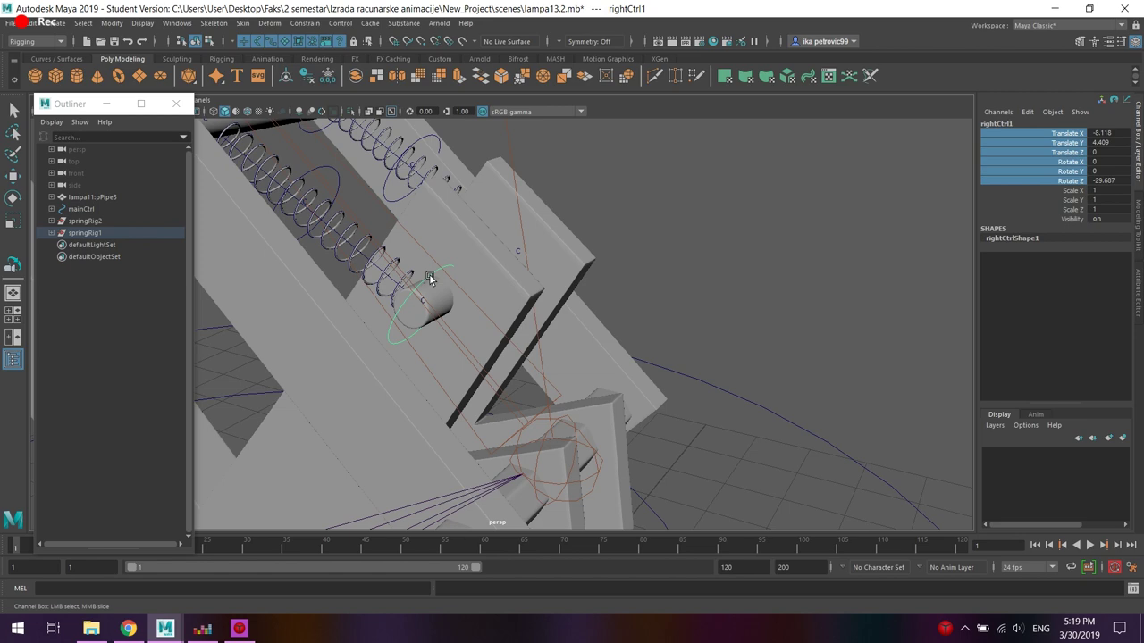
pyautogui.click(578, 437)
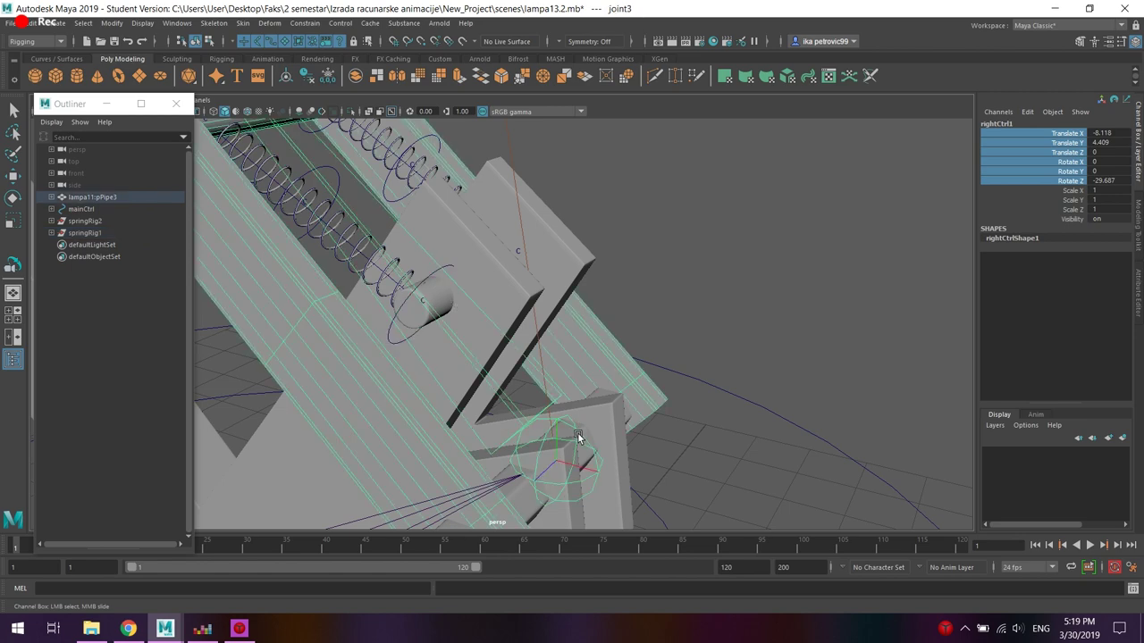
pyautogui.keyDown('shift'); pyautogui.click(434, 274); pyautogui.keyUp('shift')
pyautogui.click(292, 25)
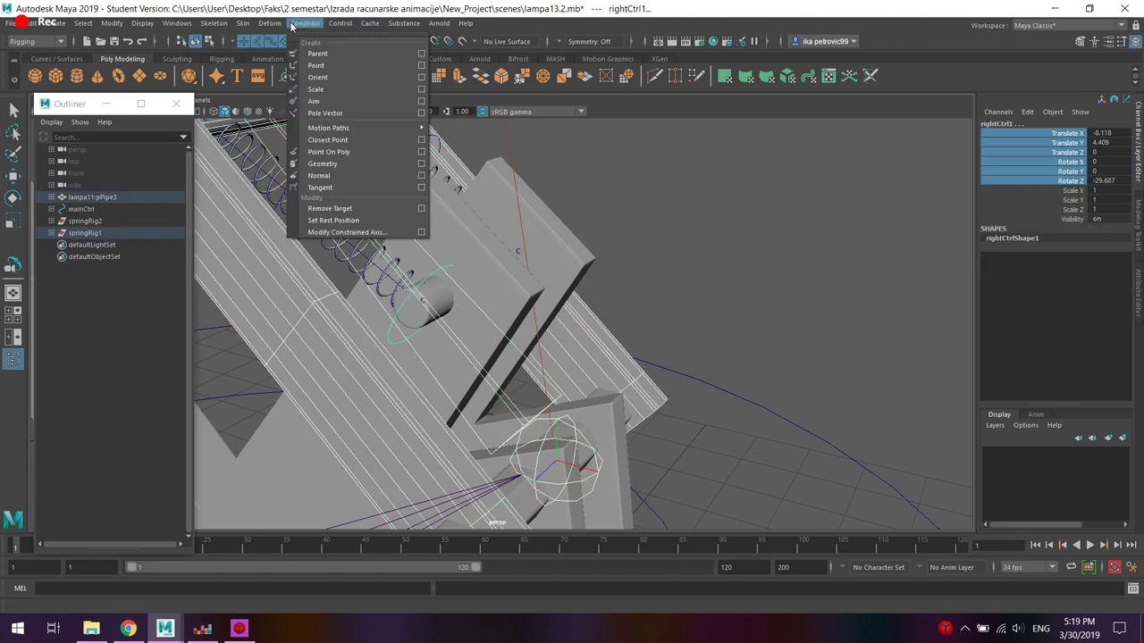
pyautogui.click(318, 53)
pyautogui.click(790, 375)
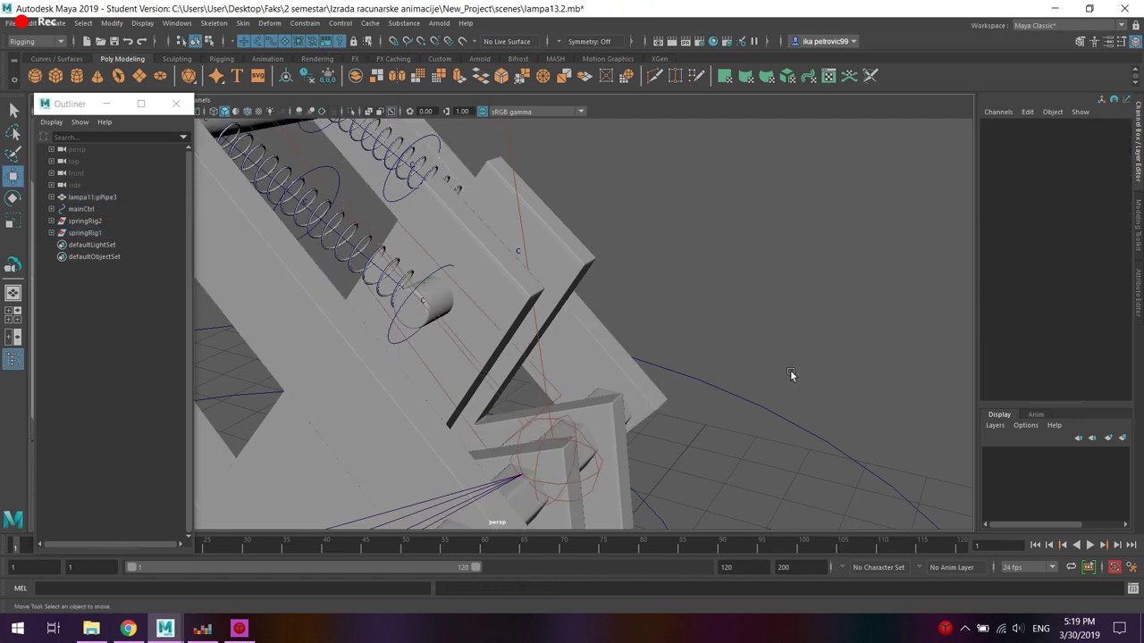
pyautogui.click(558, 454)
pyautogui.moveTo(626, 461); pyautogui.dragTo(777, 506)
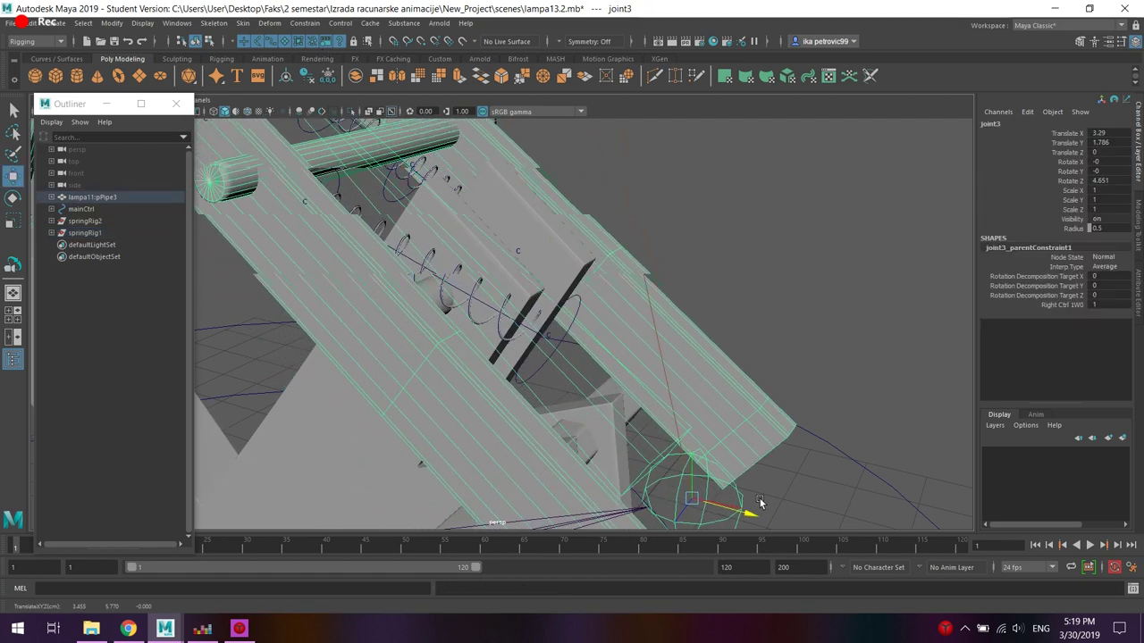
pyautogui.hotkey('ctrl', 'z')
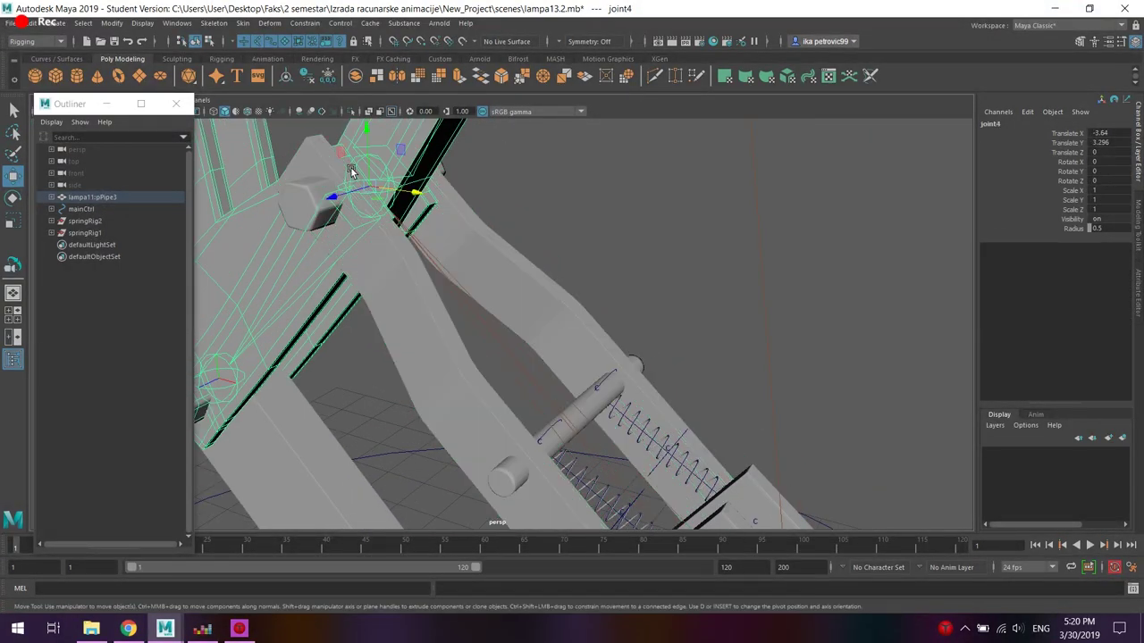
# - Parent-constrain leftCtrl1 at the lower spring end to the arm's joint4
pyautogui.click(542, 440)
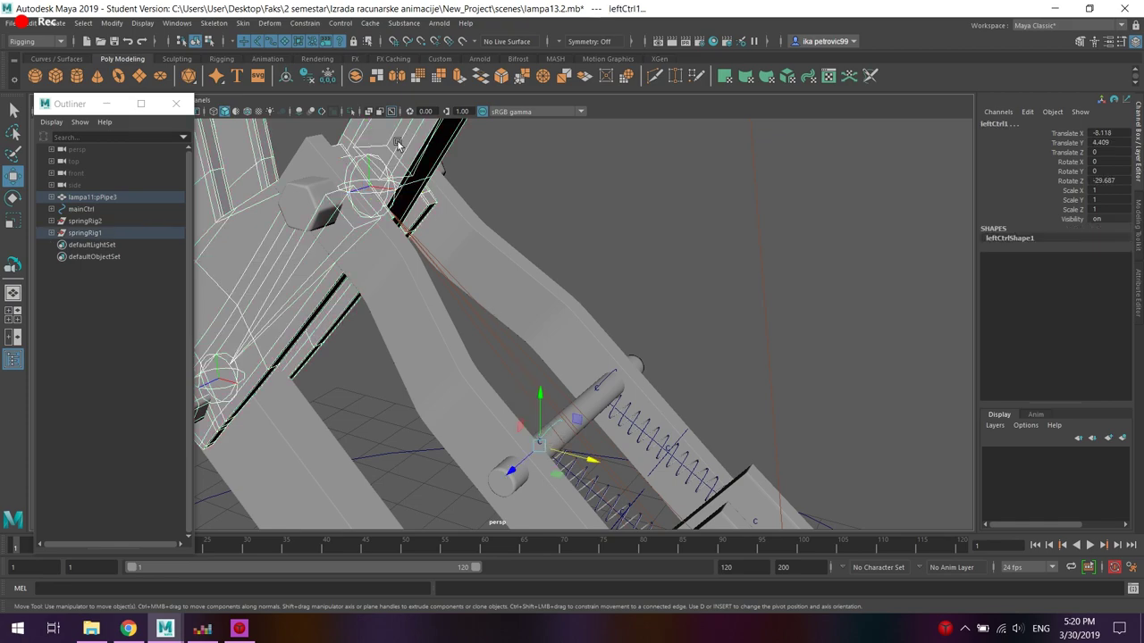
pyautogui.click(304, 23)
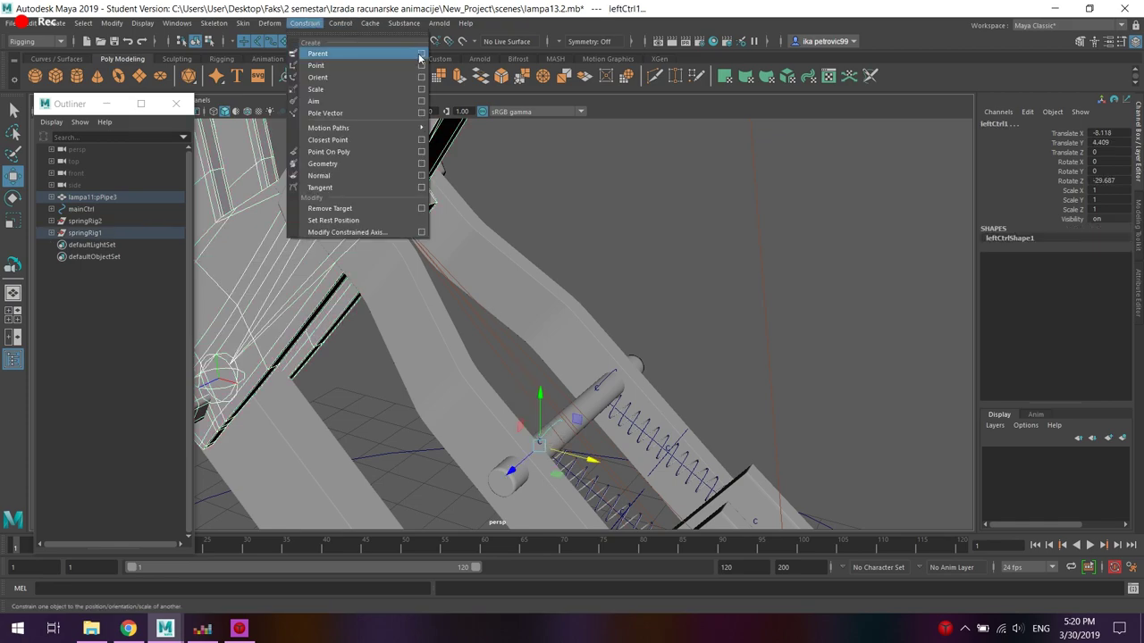
pyautogui.click(417, 55)
pyautogui.moveTo(664, 254)
pyautogui.keyDown('alt'); pyautogui.mouseDown()
pyautogui.moveTo(729, 310)
pyautogui.moveTo(635, 225)
pyautogui.mouseUp(); pyautogui.keyUp('alt')
pyautogui.click(635, 226)
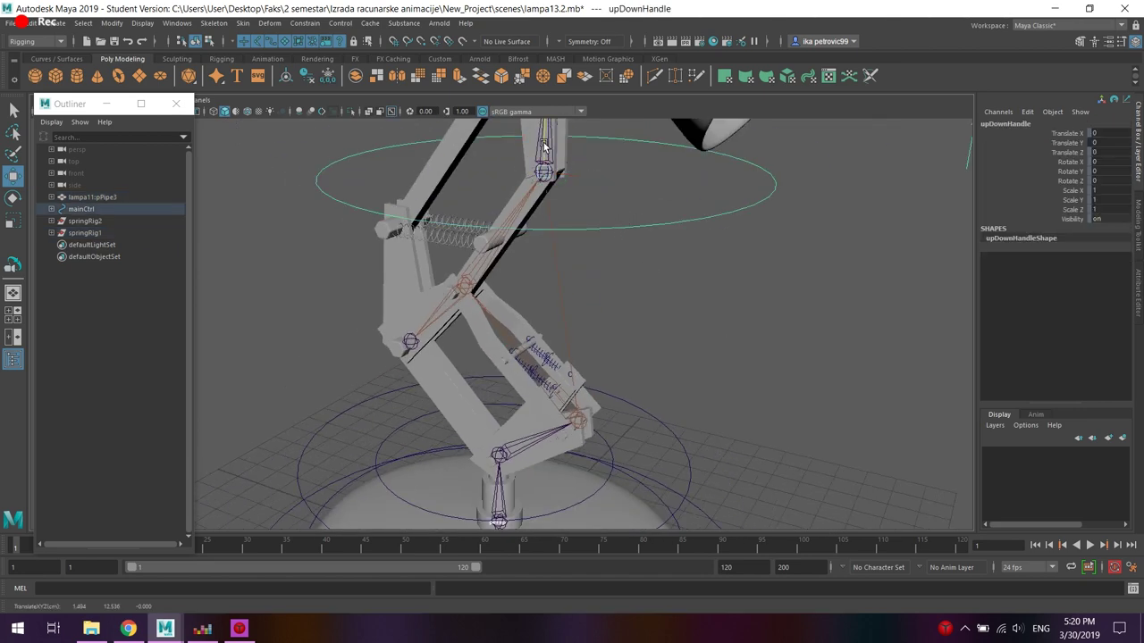
# - After a quick undone handle test, break the connections on leftCtrl1's translate and rotate channels
pyautogui.moveTo(542, 159); pyautogui.dragTo(521, 275)
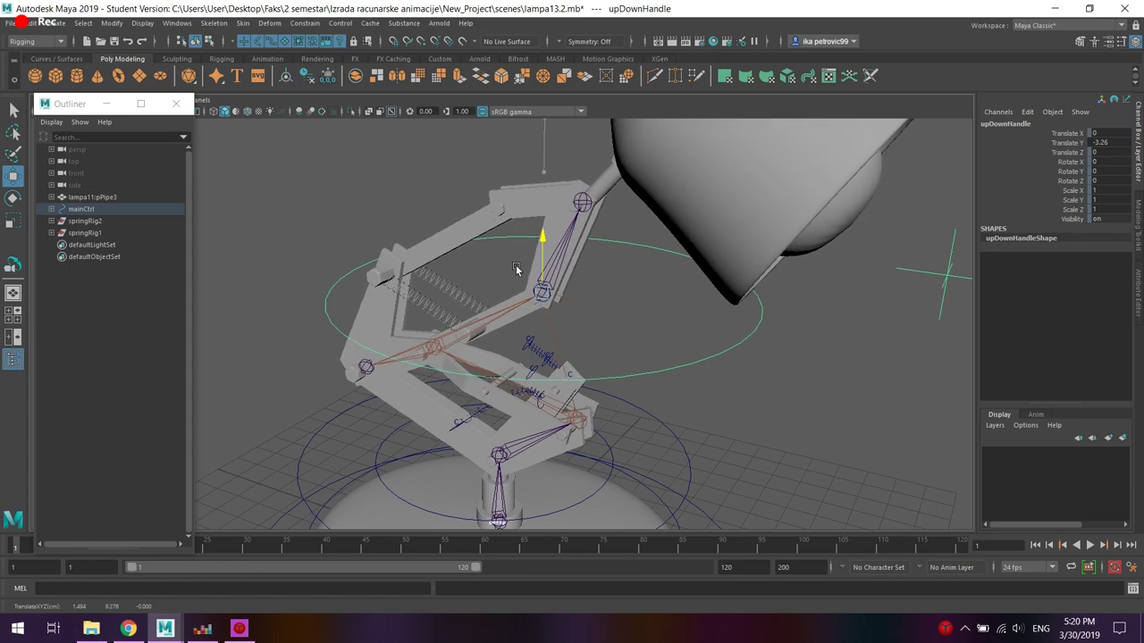
pyautogui.hotkey('ctrl', 'z')
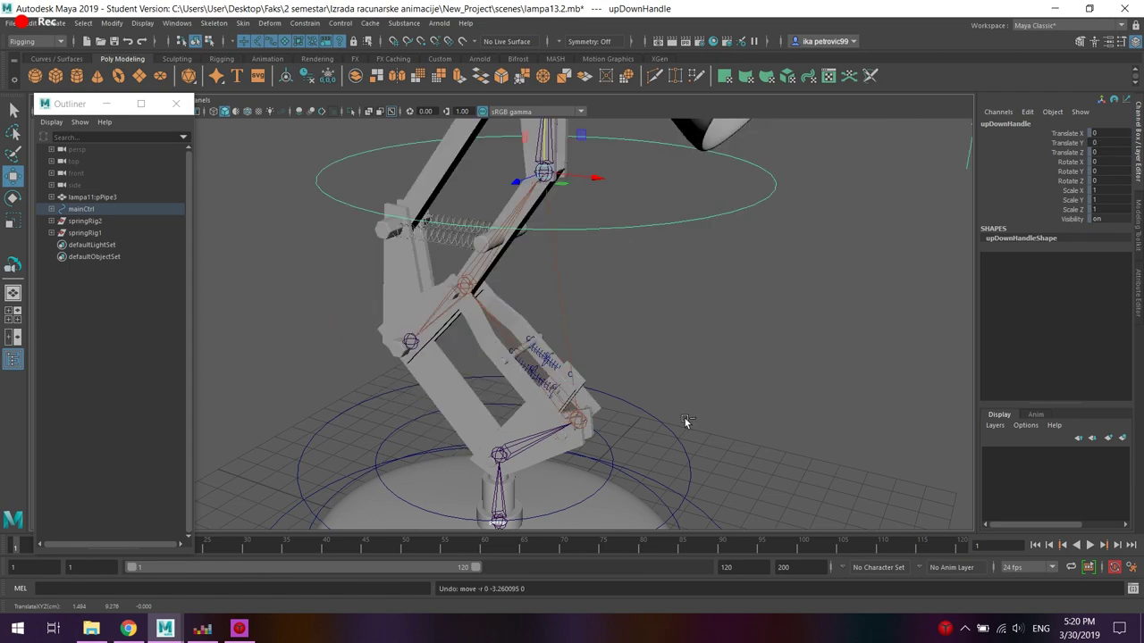
pyautogui.click(572, 331)
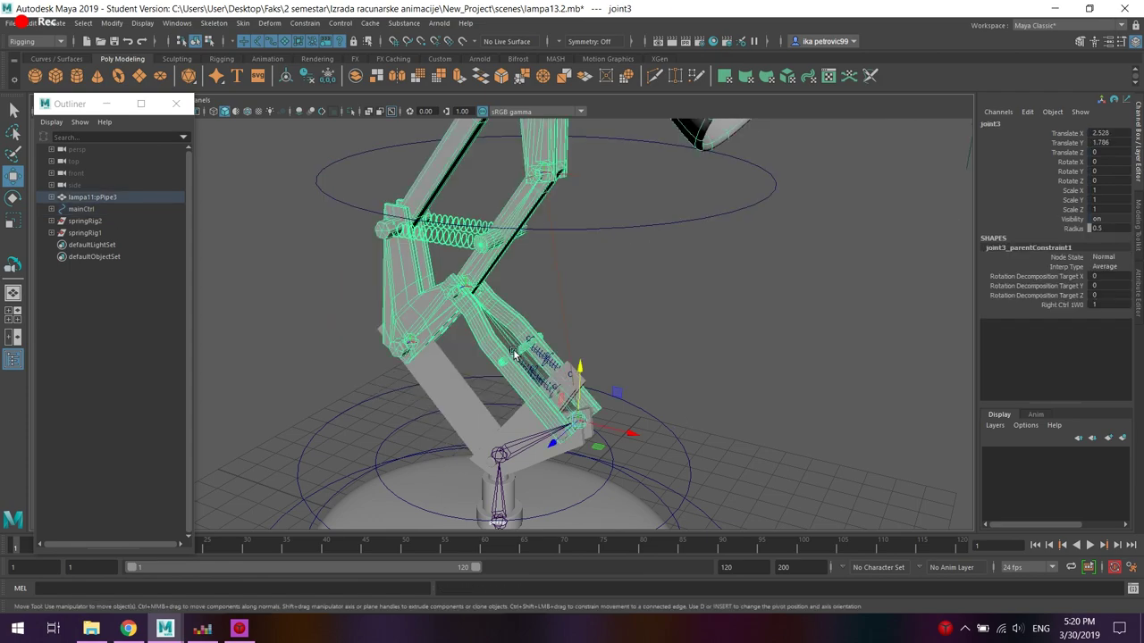
pyautogui.scroll(3, 731, 311)
pyautogui.keyDown('alt'); pyautogui.moveTo(731, 311); pyautogui.dragTo(841, 308); pyautogui.keyUp('alt')
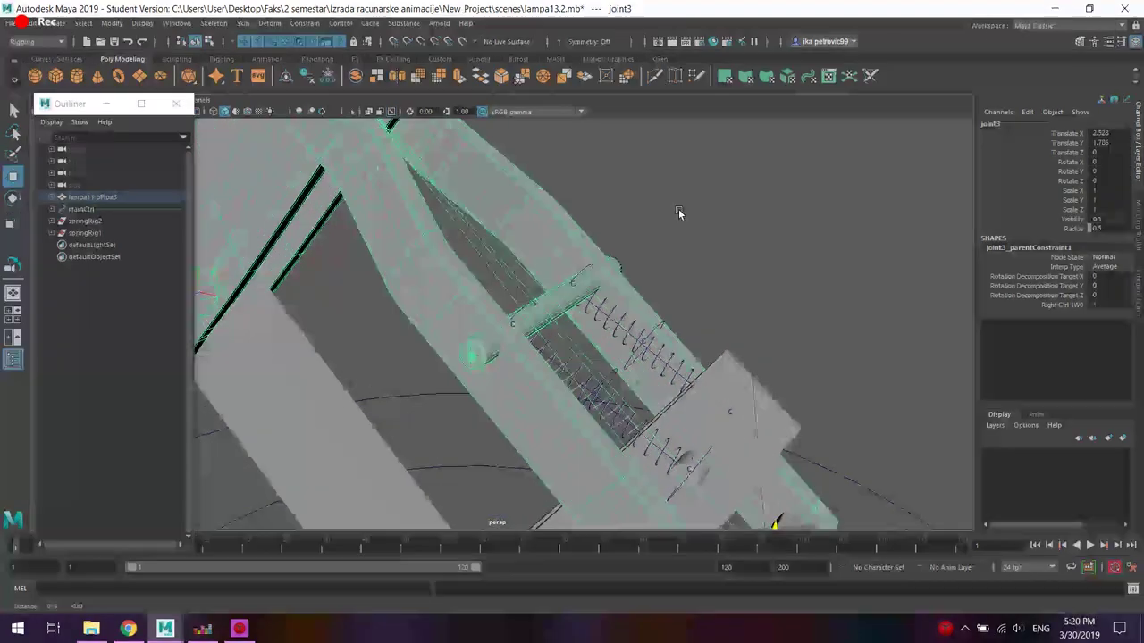
pyautogui.click(832, 310)
pyautogui.click(511, 304)
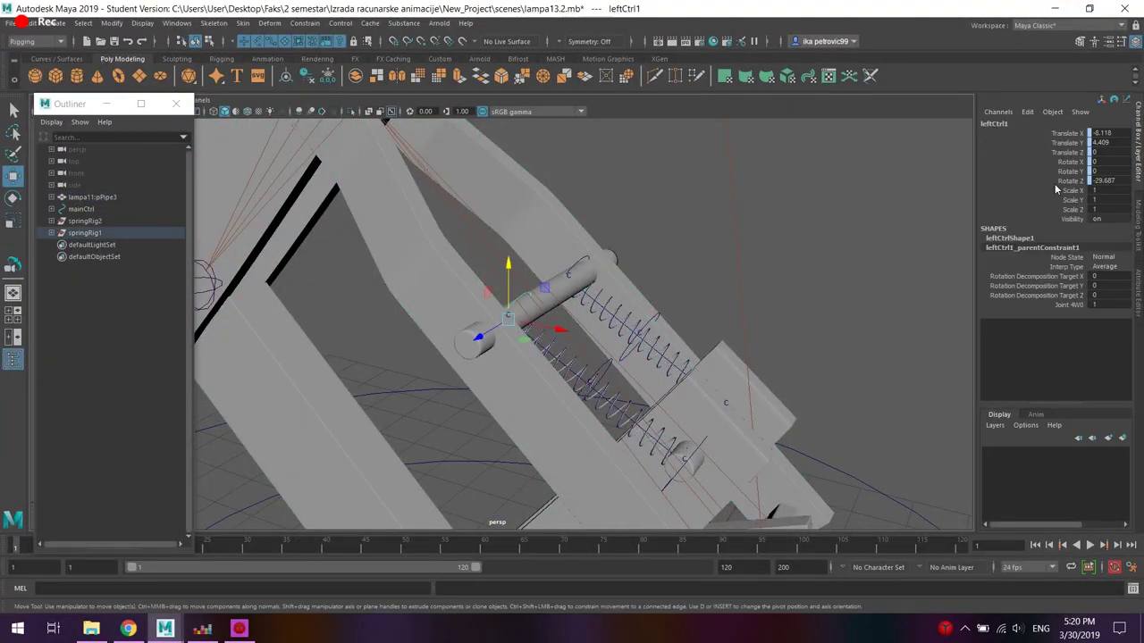
pyautogui.moveTo(1057, 182); pyautogui.dragTo(1059, 134)
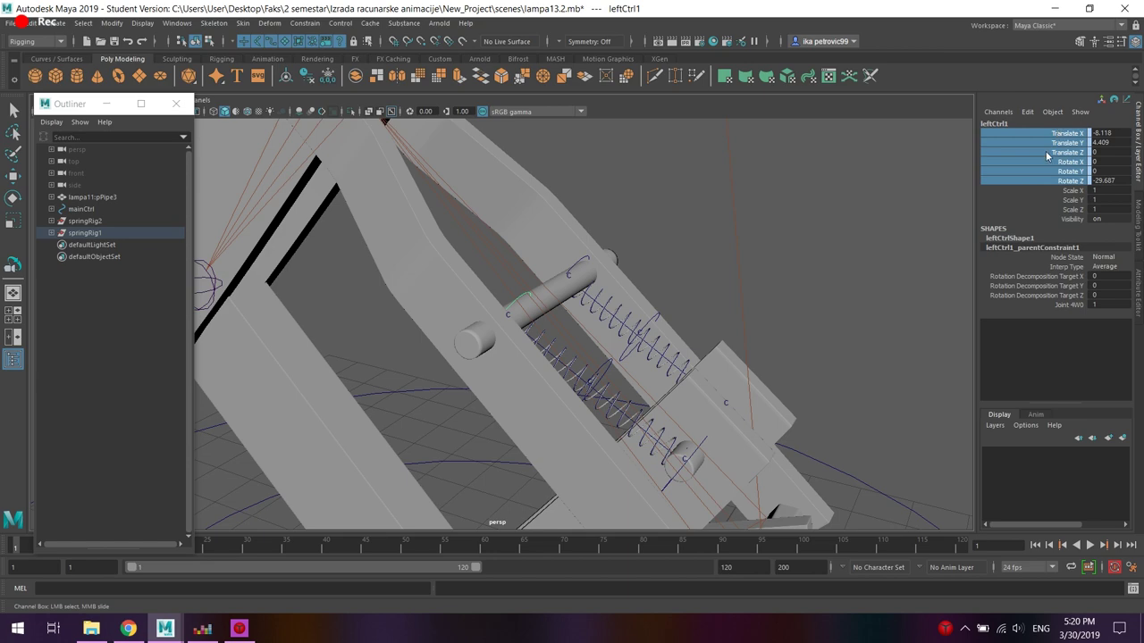
pyautogui.rightClick(1047, 156)
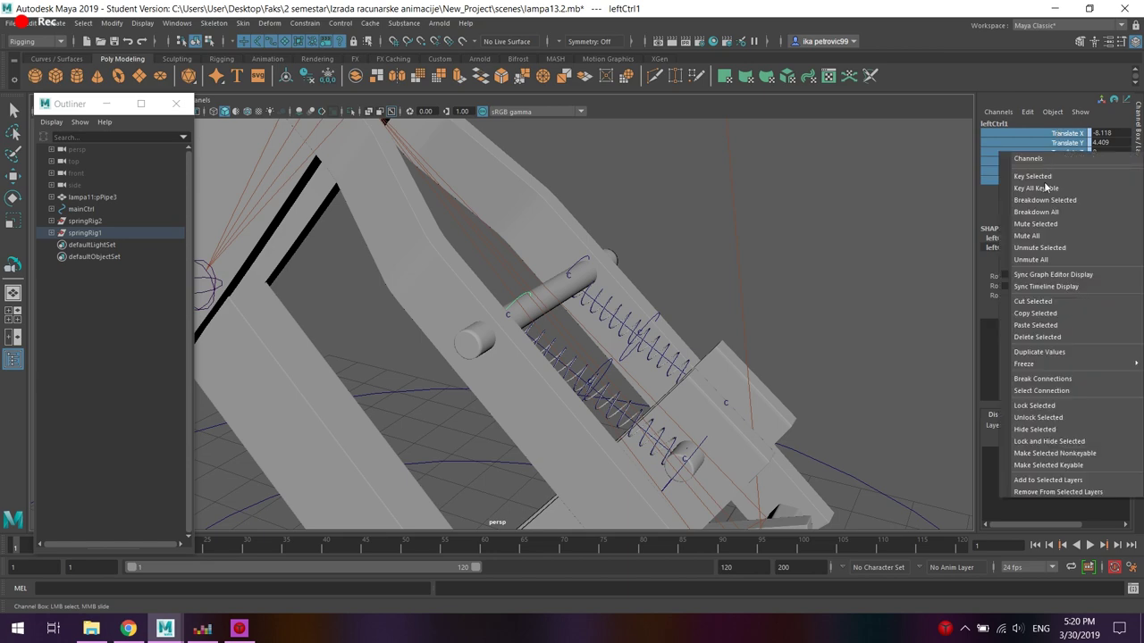
pyautogui.click(1048, 380)
# - Point-constrain leftCtrl1 to joint4
pyautogui.keyDown('alt'); pyautogui.moveTo(516, 247); pyautogui.dragTo(646, 277, button='middle'); pyautogui.keyUp('alt')
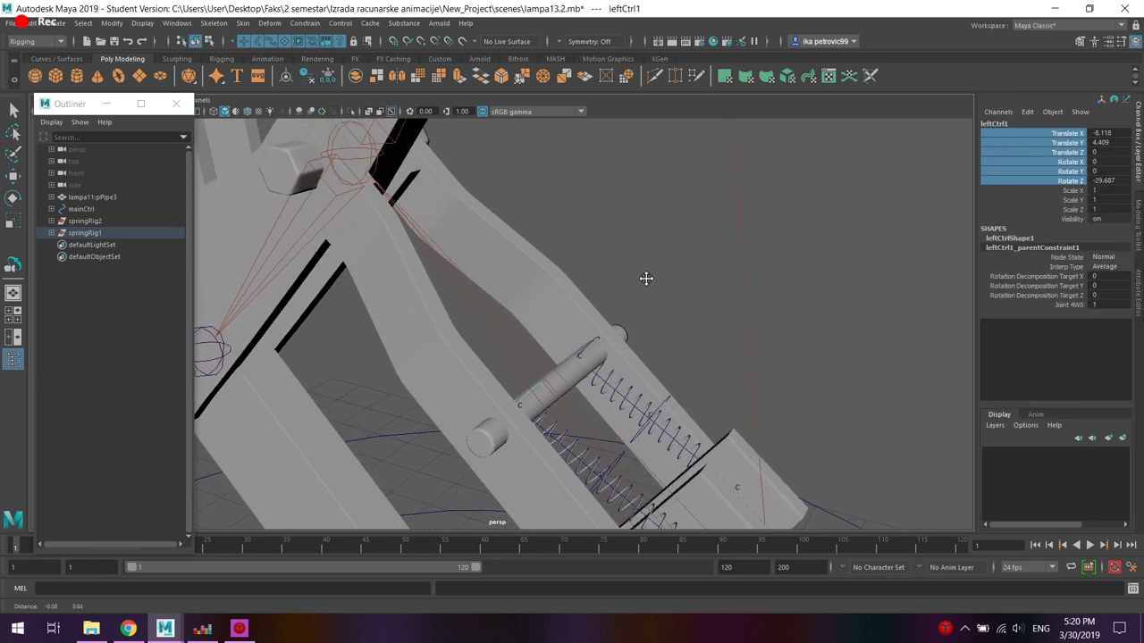
pyautogui.click(331, 162)
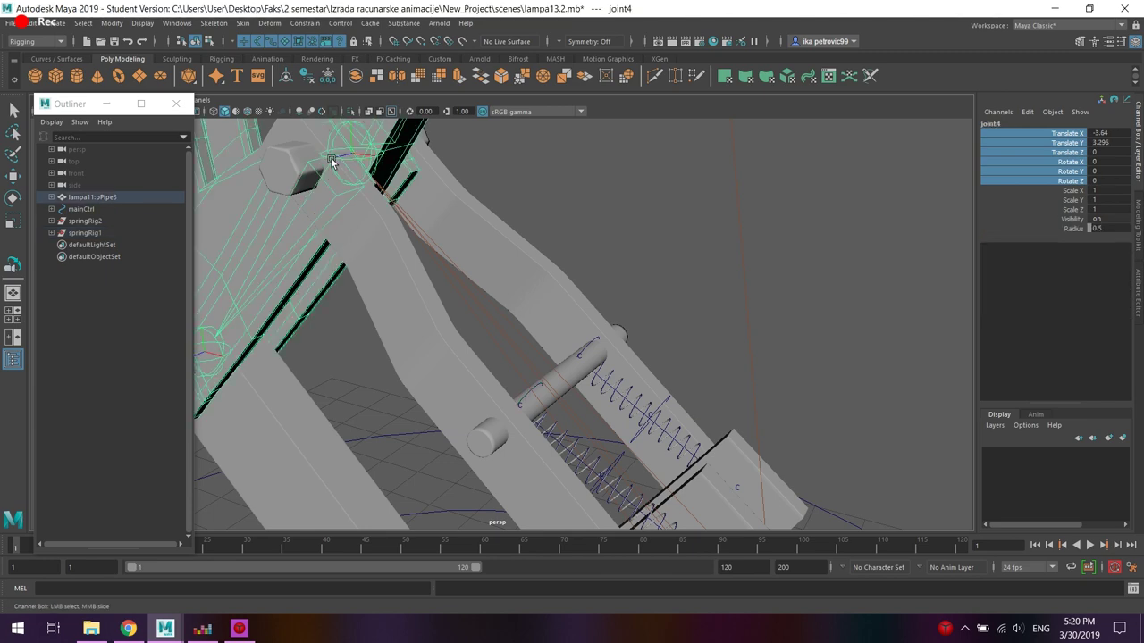
pyautogui.keyDown('shift'); pyautogui.click(210, 349); pyautogui.keyUp('shift')
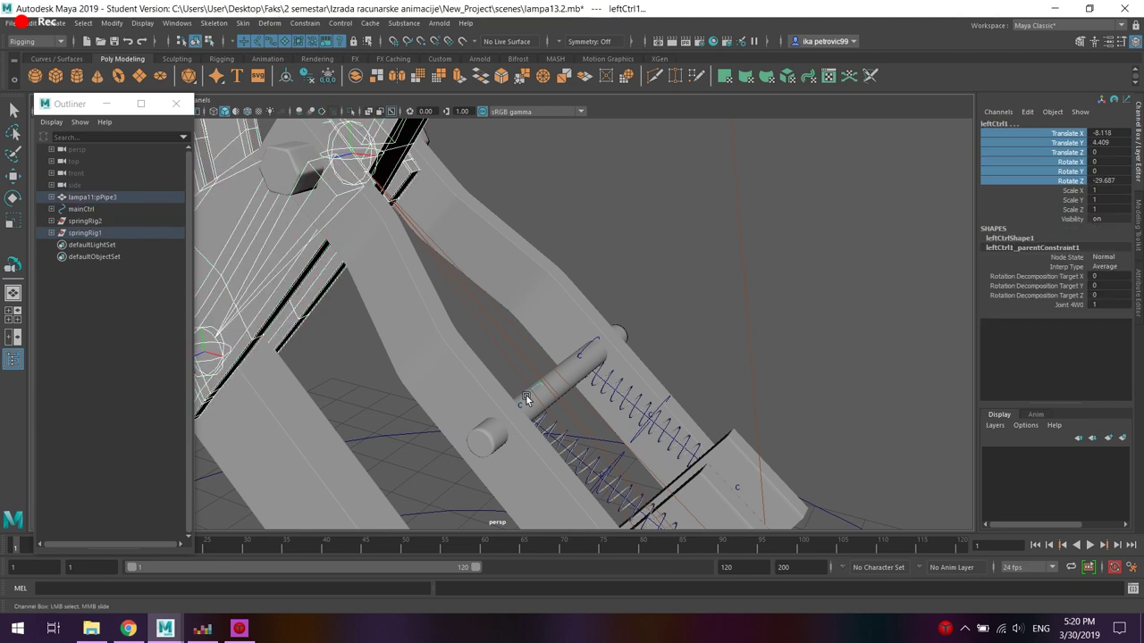
pyautogui.click(301, 24)
pyautogui.click(316, 65)
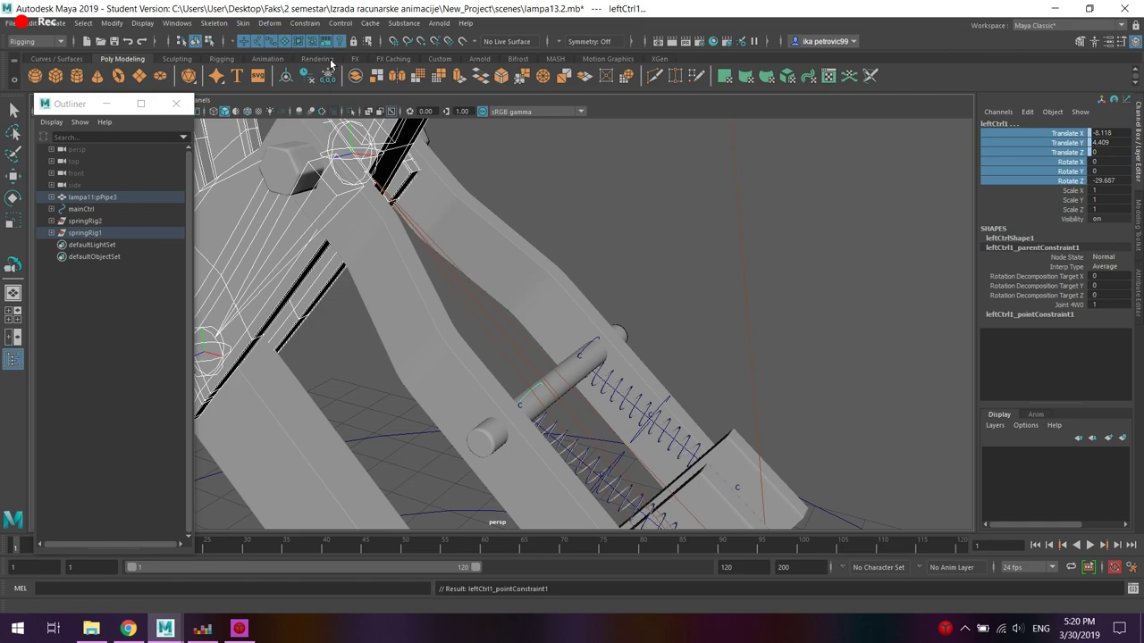
pyautogui.keyDown('alt'); pyautogui.moveTo(429, 179); pyautogui.dragTo(602, 228); pyautogui.keyUp('alt')
pyautogui.scroll(-3, 520, 205)
pyautogui.click(603, 231)
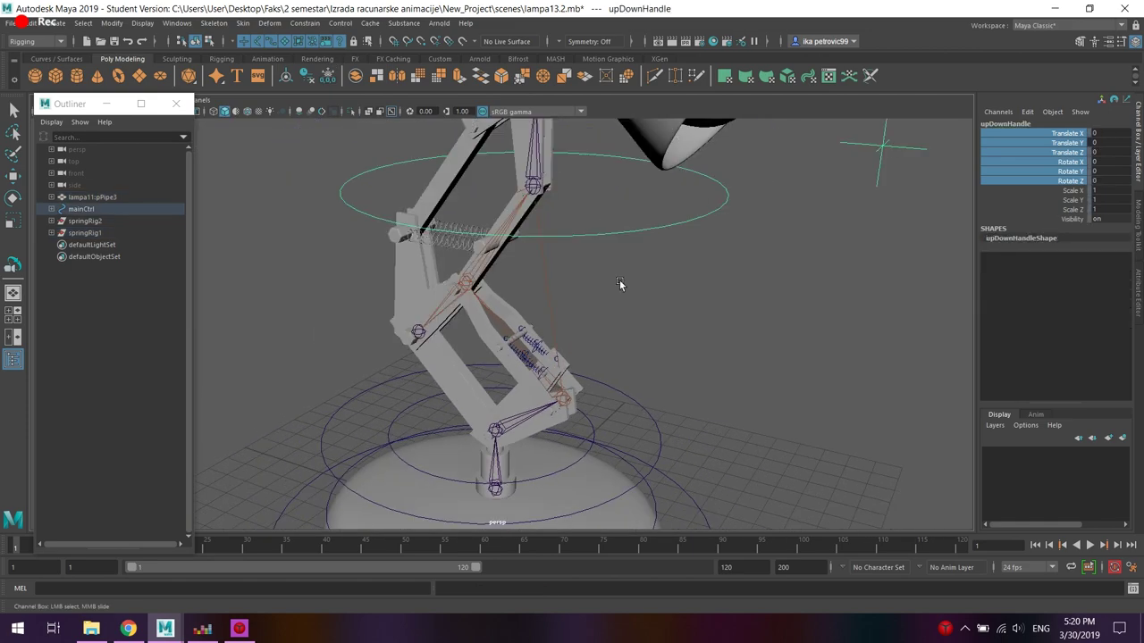
pyautogui.press('w')
pyautogui.moveTo(547, 176)
pyautogui.mouseDown()
pyautogui.moveTo(543, 188)
pyautogui.moveTo(561, 143)
pyautogui.moveTo(552, 237)
pyautogui.mouseUp()
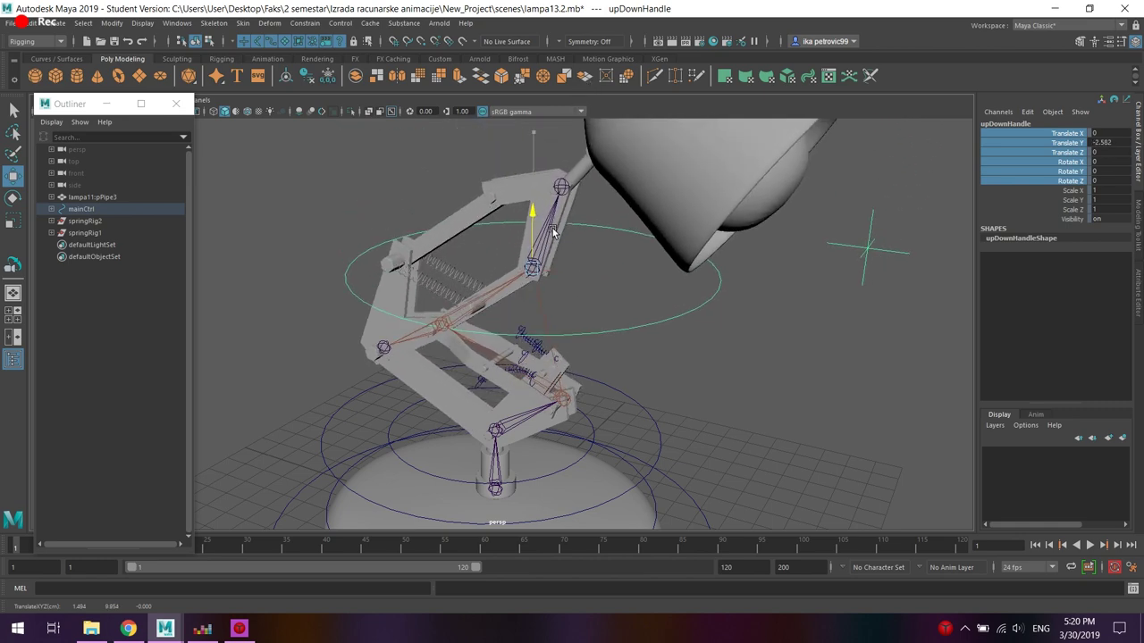
pyautogui.scroll(3, 580, 319)
pyautogui.scroll(3, 608, 330)
pyautogui.scroll(2, 609, 331)
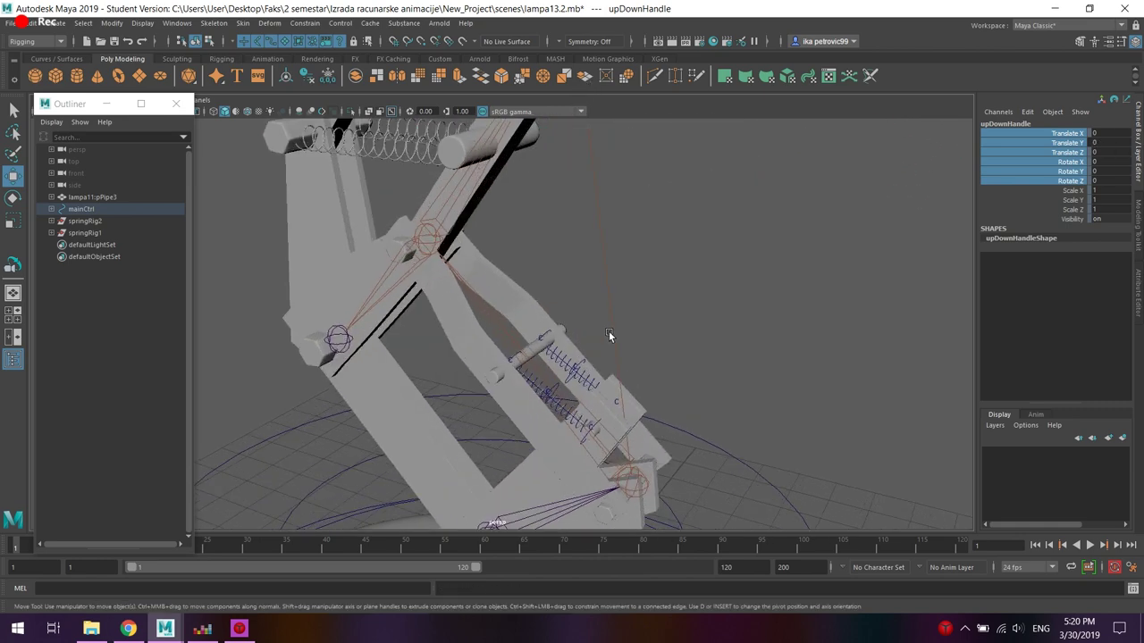
pyautogui.scroll(2, 690, 319)
pyautogui.keyDown('alt'); pyautogui.moveTo(689, 319); pyautogui.dragTo(696, 282, button='middle'); pyautogui.keyUp('alt')
pyautogui.click(529, 338)
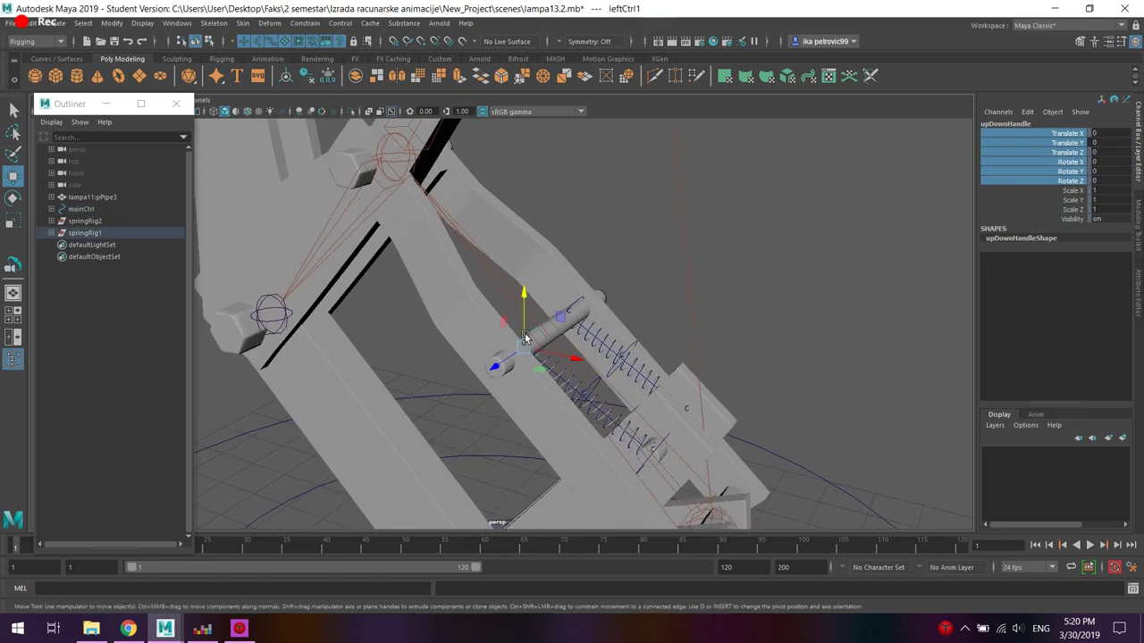
pyautogui.click(814, 286)
pyautogui.press('f')
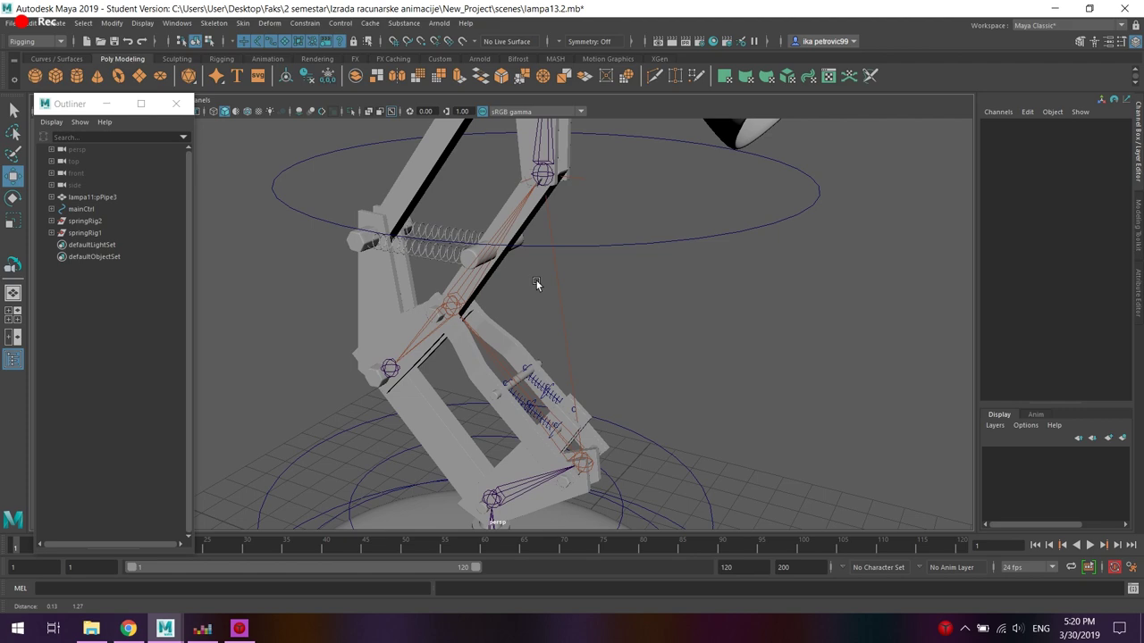
pyautogui.click(561, 170)
pyautogui.moveTo(560, 169); pyautogui.dragTo(592, 130)
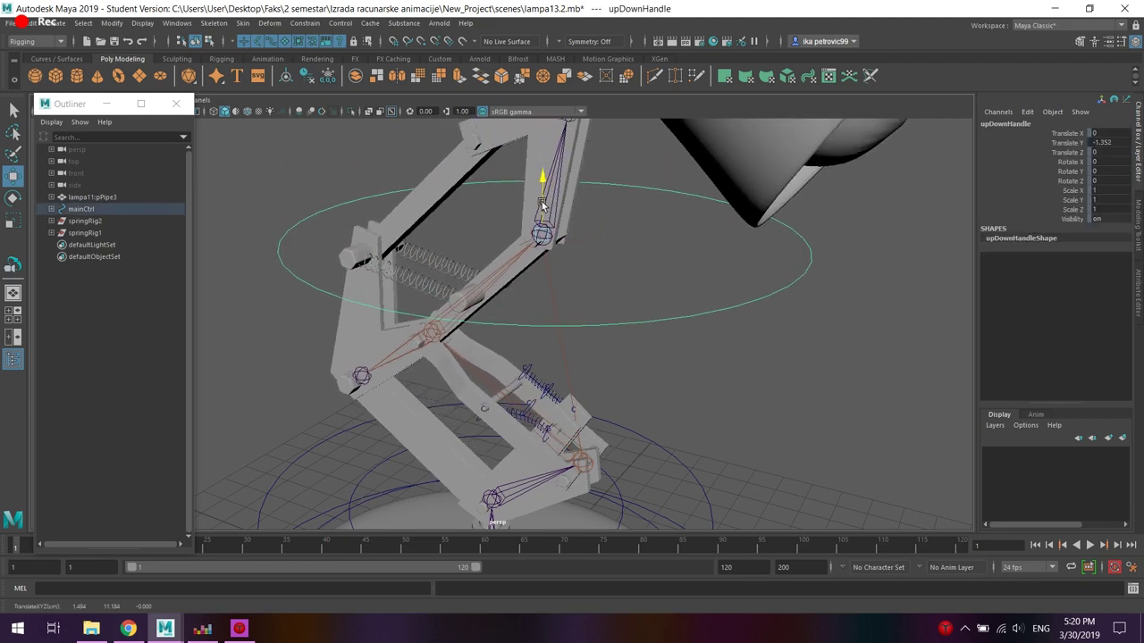
pyautogui.hotkey('ctrl', 'z')
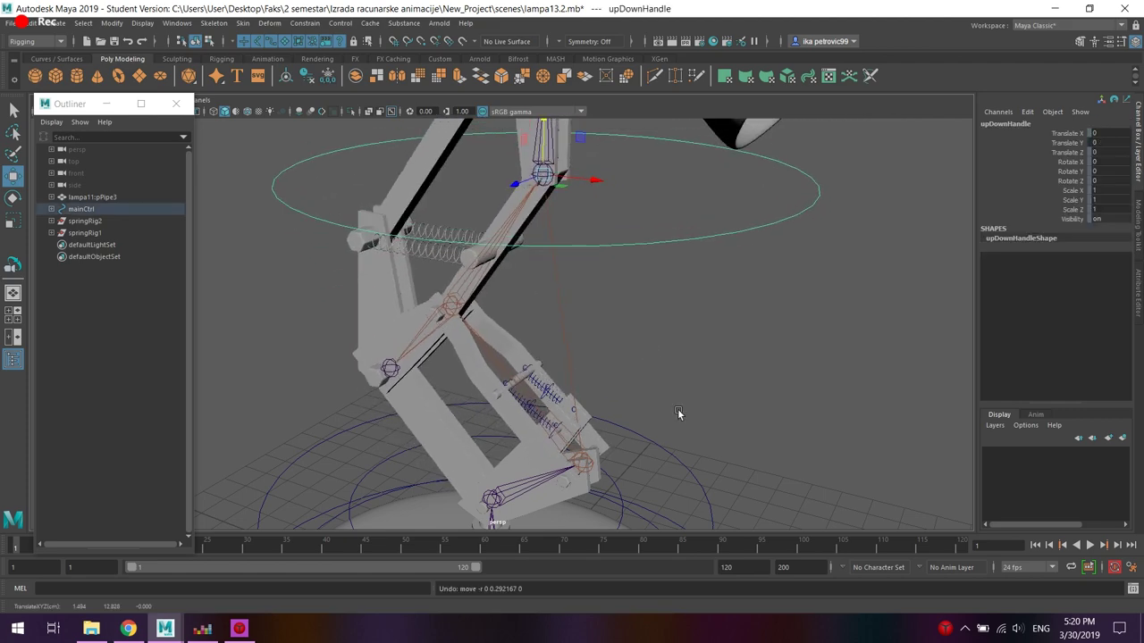
pyautogui.scroll(5, 681, 372)
pyautogui.scroll(3, 671, 295)
pyautogui.scroll(3, 657, 234)
pyautogui.scroll(2, 649, 220)
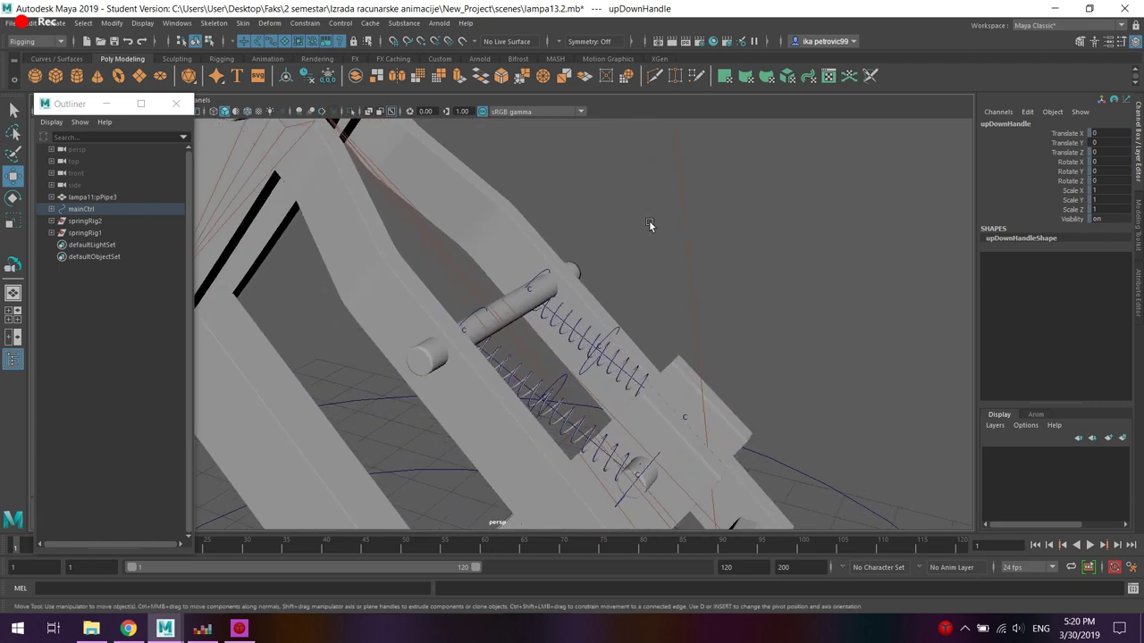
pyautogui.scroll(2, 671, 330)
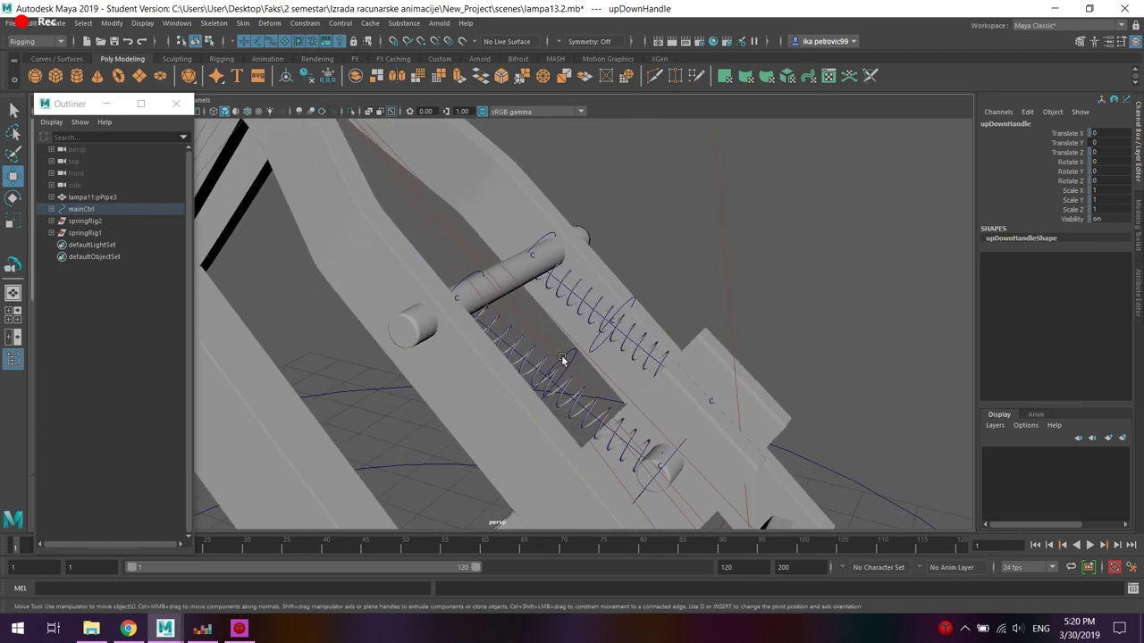
pyautogui.click(561, 353)
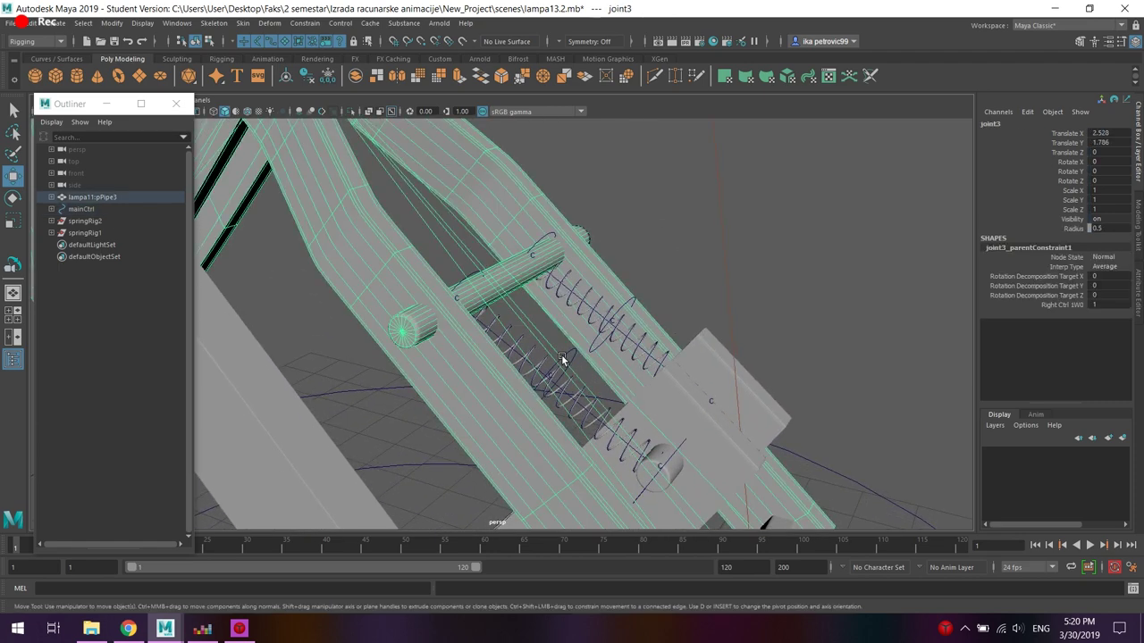
pyautogui.keyDown('shift'); pyautogui.click(563, 348); pyautogui.keyUp('shift')
pyautogui.scroll(-3, 563, 351)
pyautogui.scroll(-5, 472, 228)
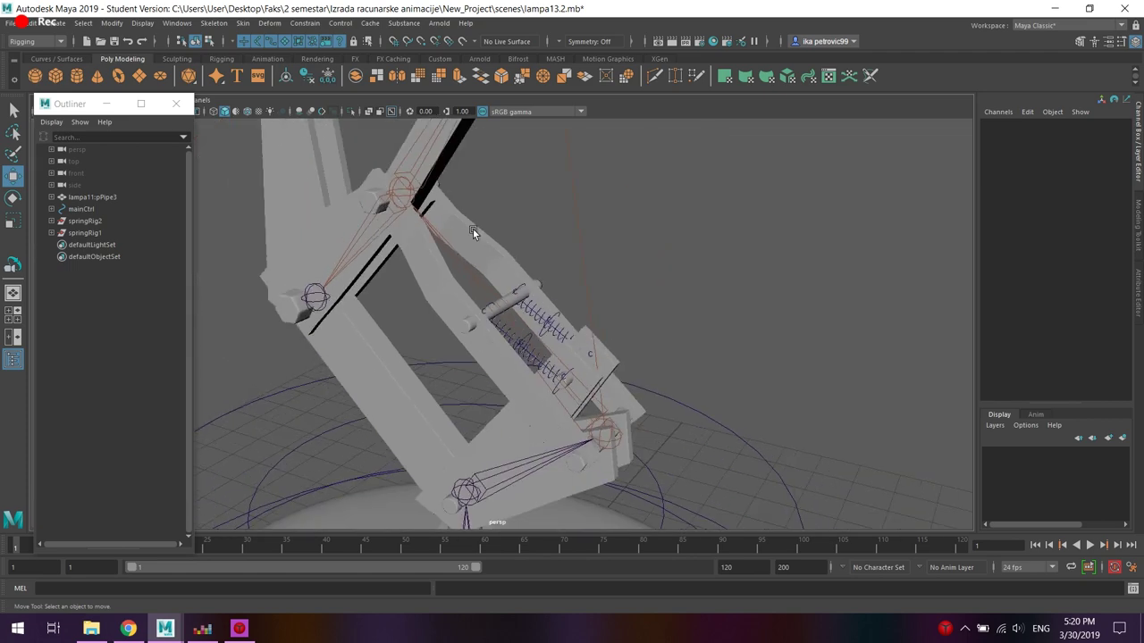
pyautogui.click(422, 209)
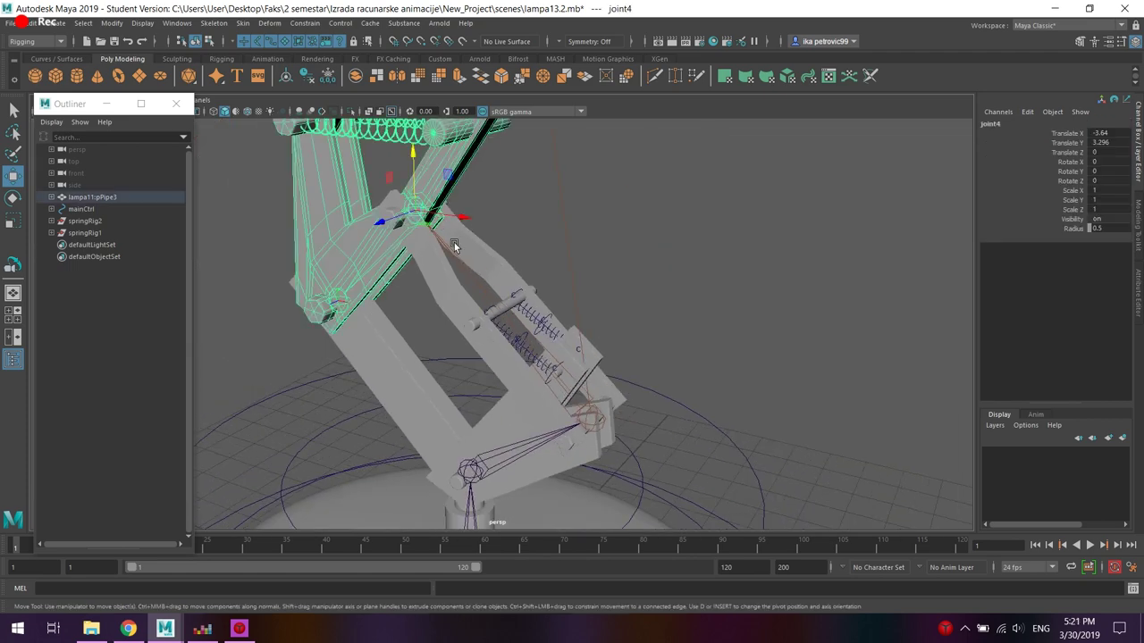
pyautogui.keyDown('shift'); pyautogui.click(525, 334); pyautogui.keyUp('shift')
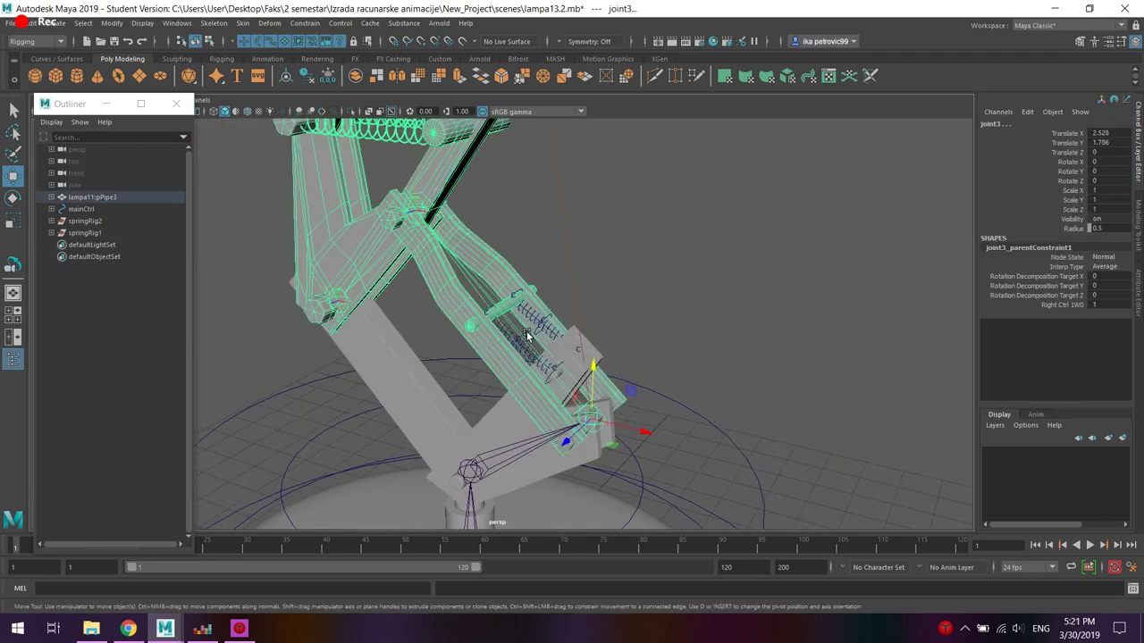
pyautogui.click(661, 336)
pyautogui.moveTo(649, 345)
pyautogui.keyDown('alt'); pyautogui.mouseDown()
pyautogui.moveTo(643, 372)
pyautogui.moveTo(589, 366)
pyautogui.mouseUp(); pyautogui.keyUp('alt')
pyautogui.click(397, 128)
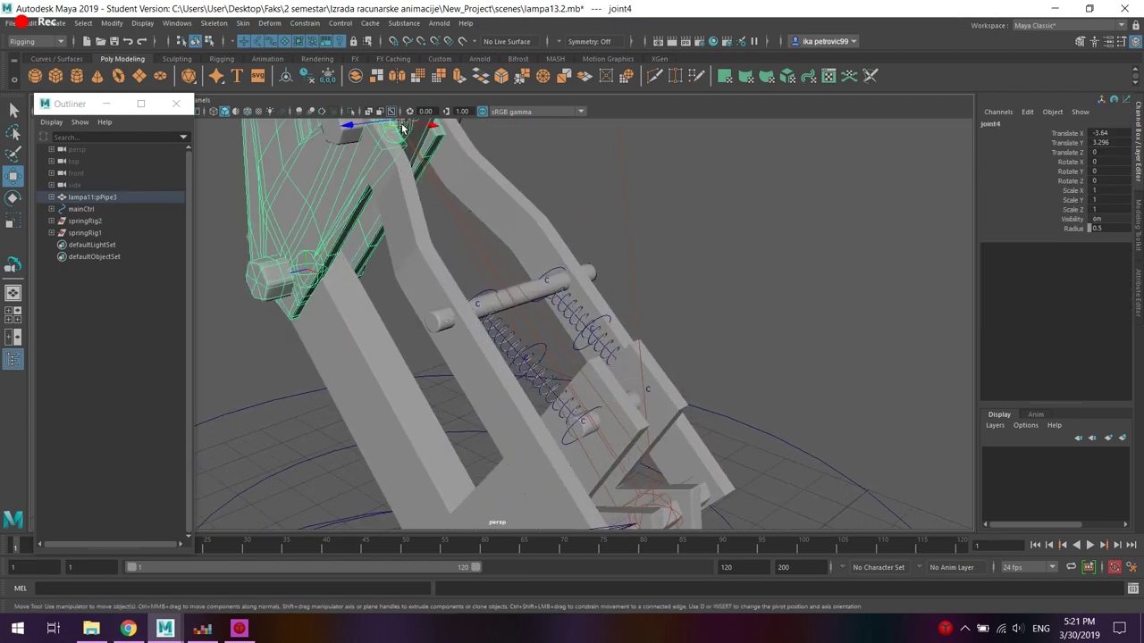
pyautogui.scroll(3, 539, 348)
pyautogui.scroll(3, 539, 348)
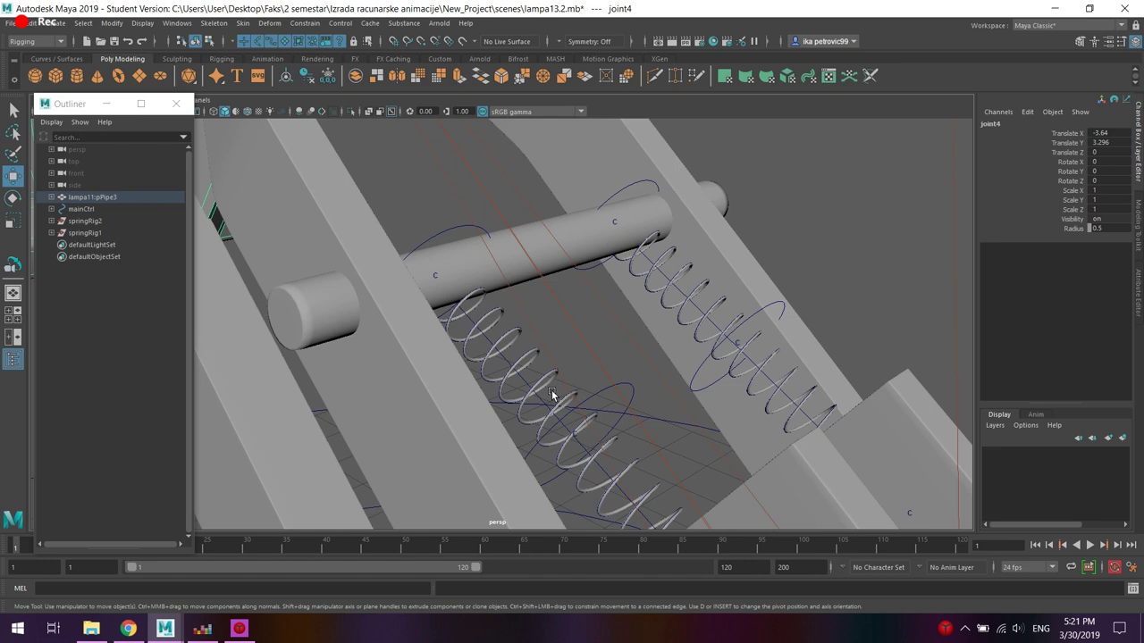
pyautogui.click(537, 472)
# - Point-constrain the middle spring control midCtrl1 to the arm
pyautogui.keyDown('alt'); pyautogui.moveTo(537, 472); pyautogui.dragTo(500, 446); pyautogui.keyUp('alt')
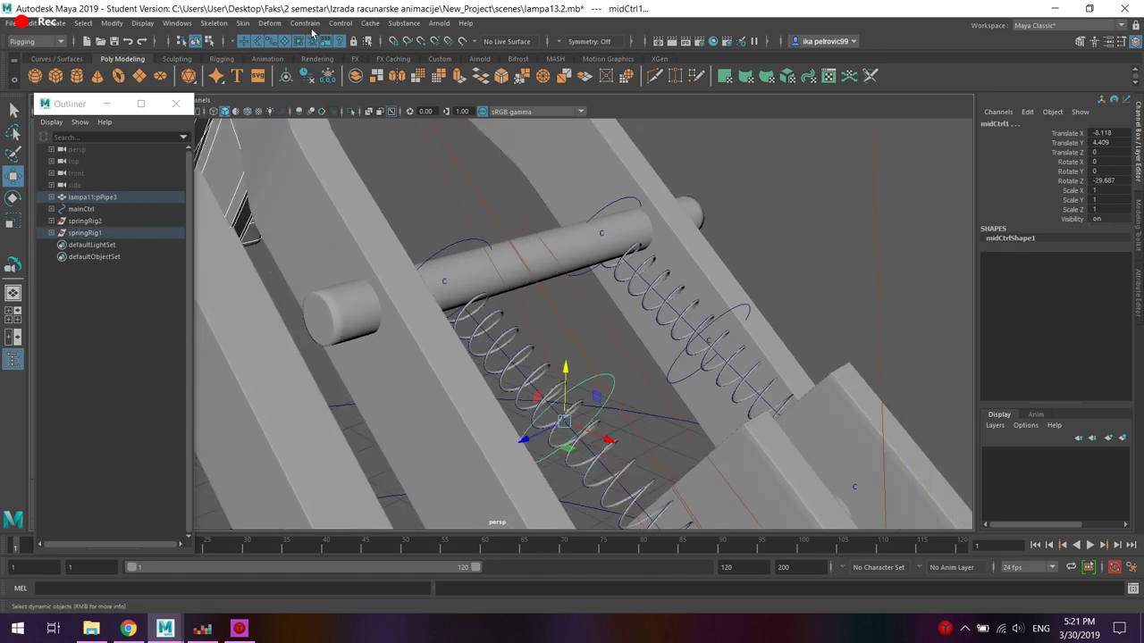
pyautogui.click(305, 22)
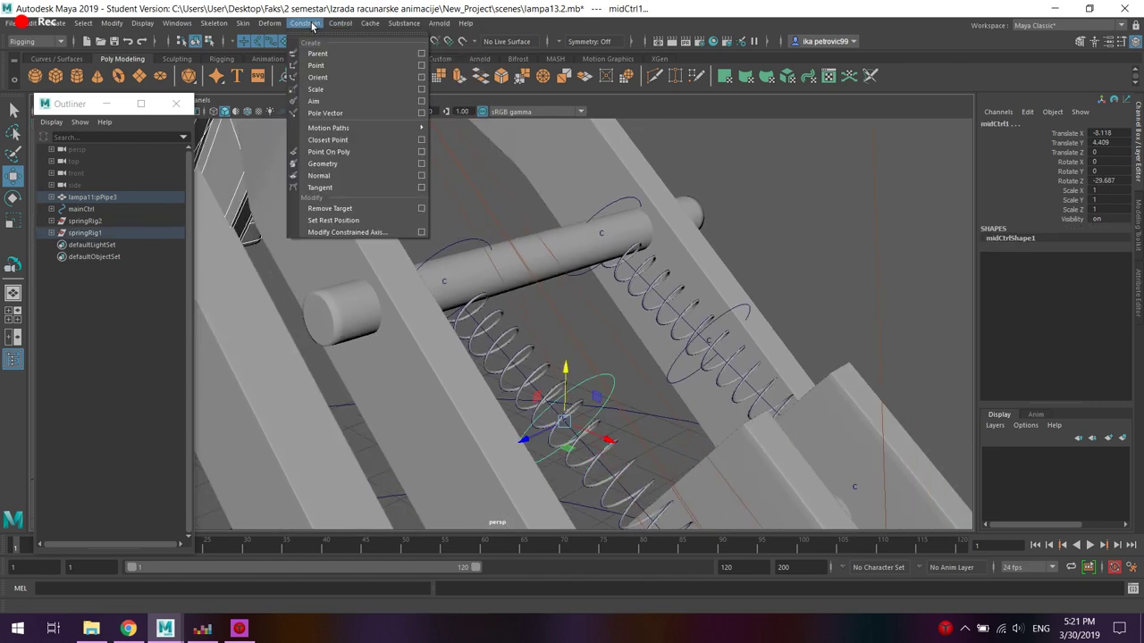
pyautogui.click(315, 65)
pyautogui.scroll(-3, 547, 243)
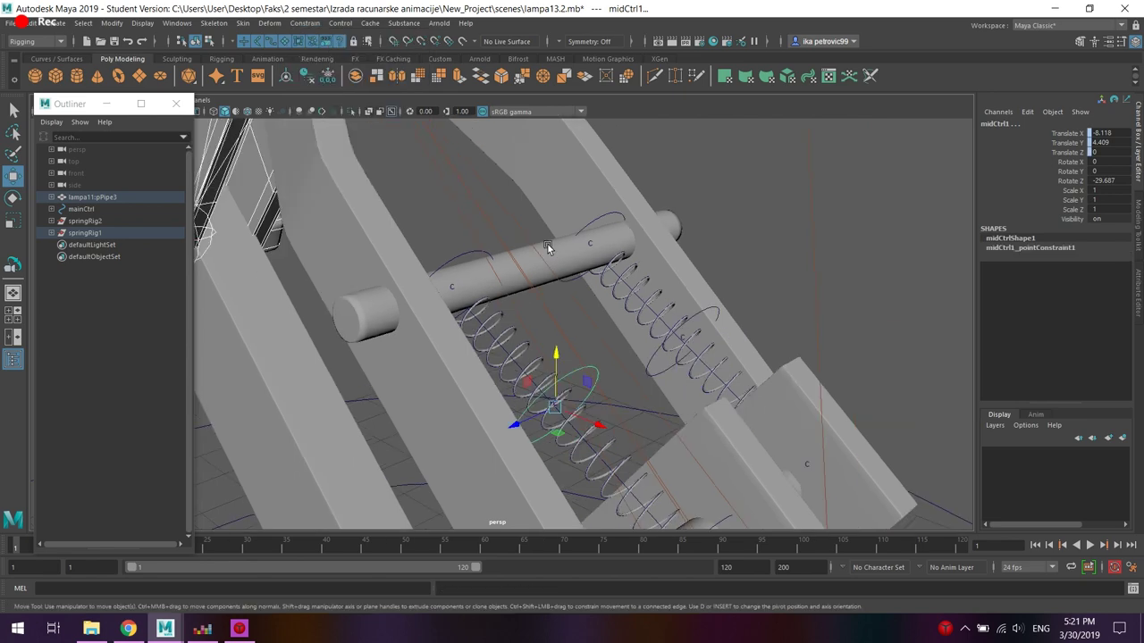
pyautogui.moveTo(547, 243)
pyautogui.keyDown('alt'); pyautogui.mouseDown()
pyautogui.moveTo(554, 256)
pyautogui.moveTo(783, 321)
pyautogui.moveTo(471, 171)
pyautogui.moveTo(435, 251)
pyautogui.moveTo(449, 132)
pyautogui.moveTo(522, 238)
pyautogui.mouseUp(); pyautogui.keyUp('alt')
pyautogui.click(783, 320)
pyautogui.scroll(-3, 470, 171)
# - Test the rig by moving pCube15 (undone), then lowering the up/down handle
pyautogui.click(470, 169)
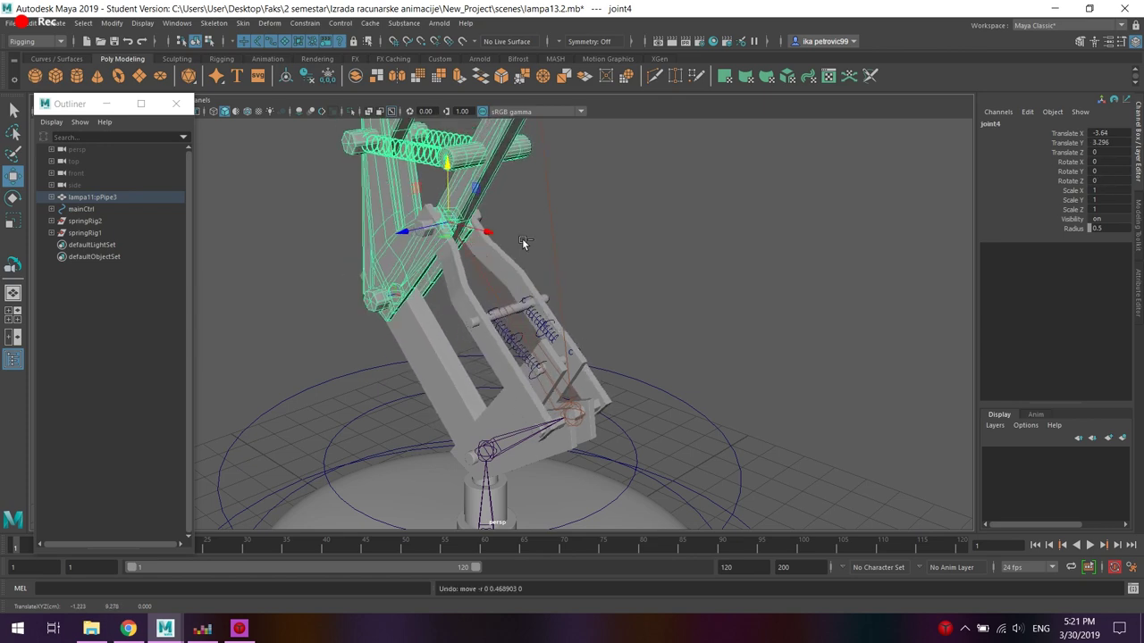
pyautogui.click(459, 284)
pyautogui.moveTo(489, 260); pyautogui.dragTo(483, 295)
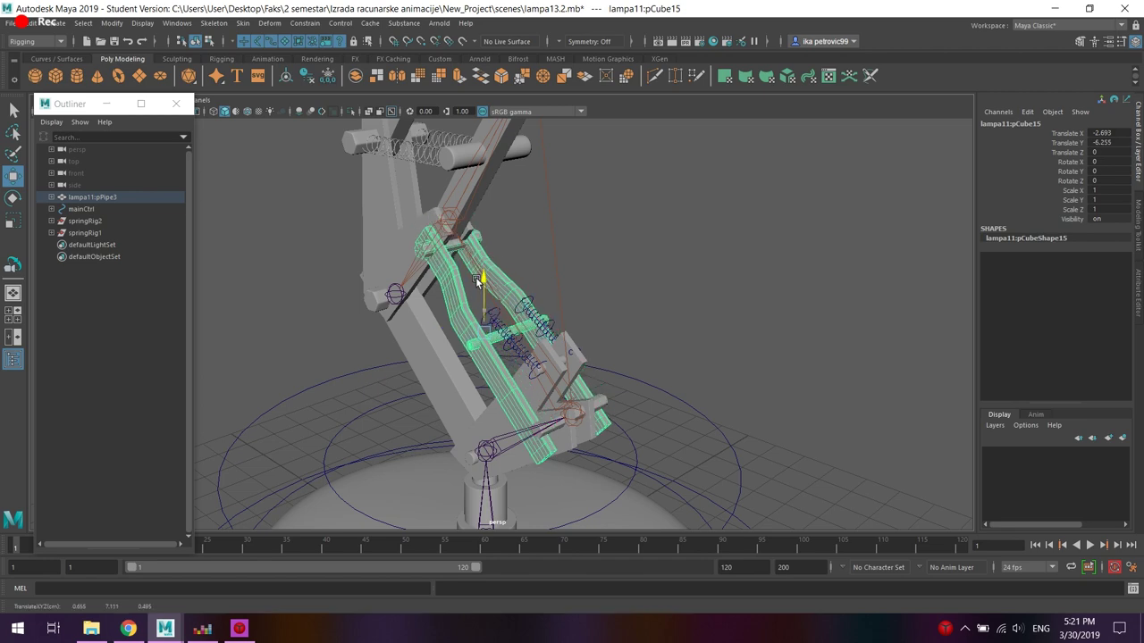
pyautogui.hotkey('ctrl', 'z')
pyautogui.keyDown('alt'); pyautogui.moveTo(697, 235); pyautogui.dragTo(599, 162); pyautogui.keyUp('alt')
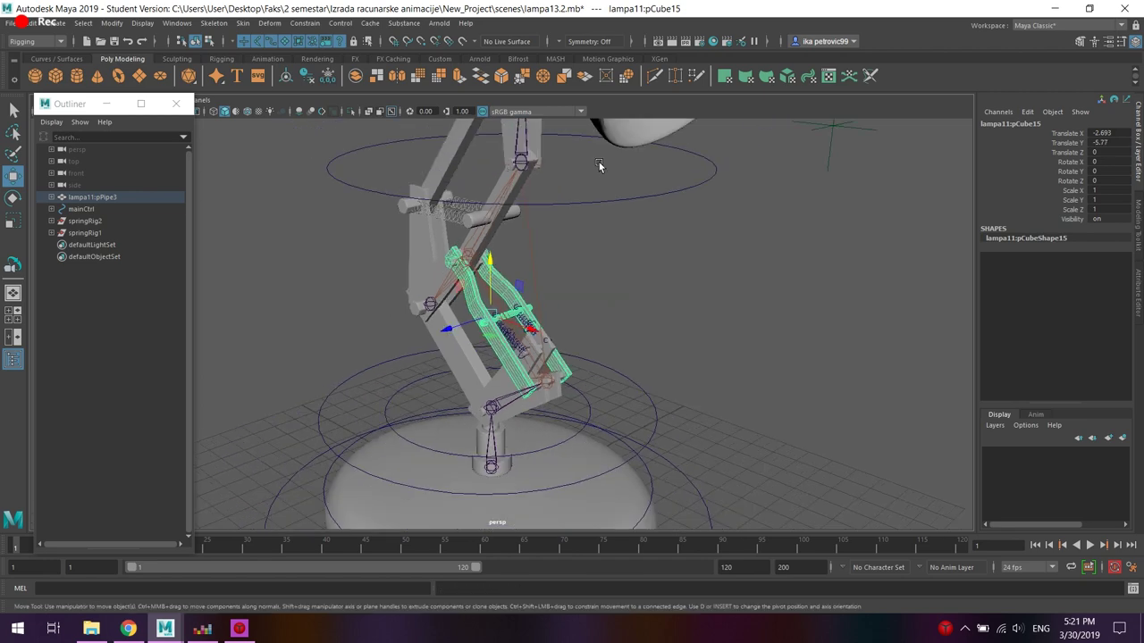
pyautogui.click(533, 136)
pyautogui.moveTo(532, 136)
pyautogui.mouseDown()
pyautogui.moveTo(501, 235)
pyautogui.moveTo(583, 95)
pyautogui.moveTo(582, 109)
pyautogui.mouseUp()
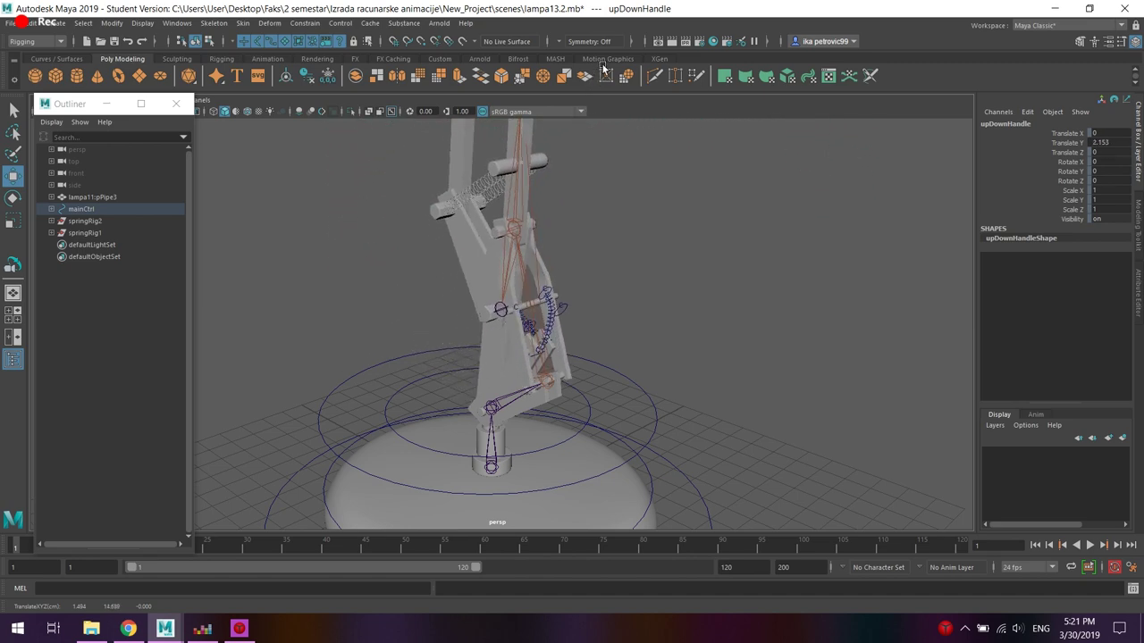
# - Select leftCtrl1's Translate X, Y and Z channels
pyautogui.scroll(2, 612, 279)
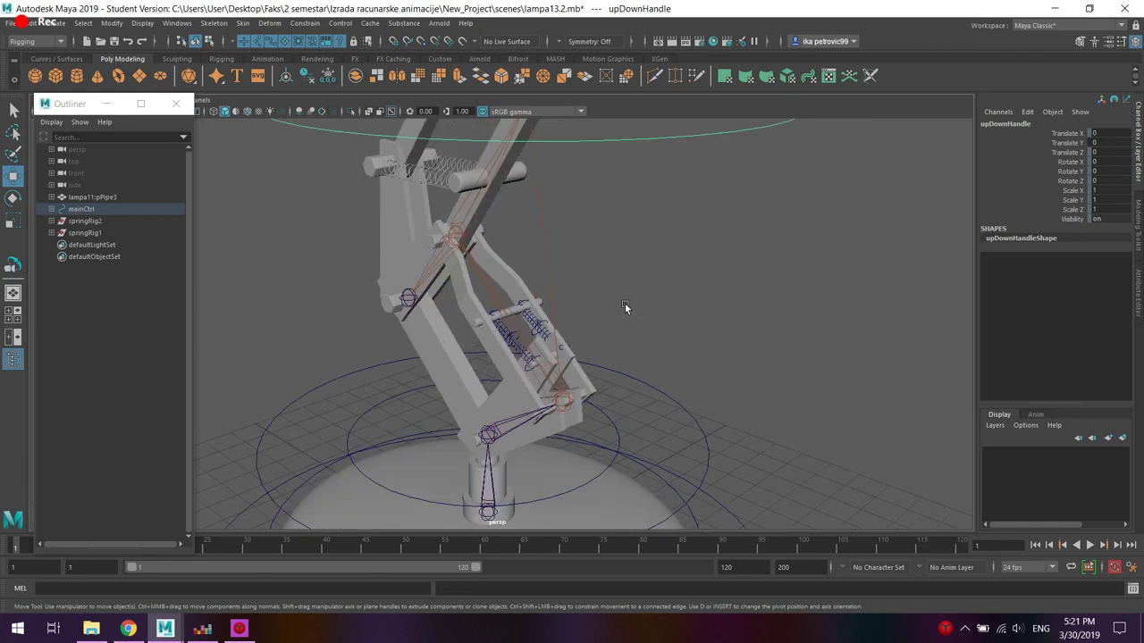
pyautogui.scroll(2, 629, 306)
pyautogui.scroll(2, 632, 308)
pyautogui.scroll(2, 485, 308)
pyautogui.click(484, 308)
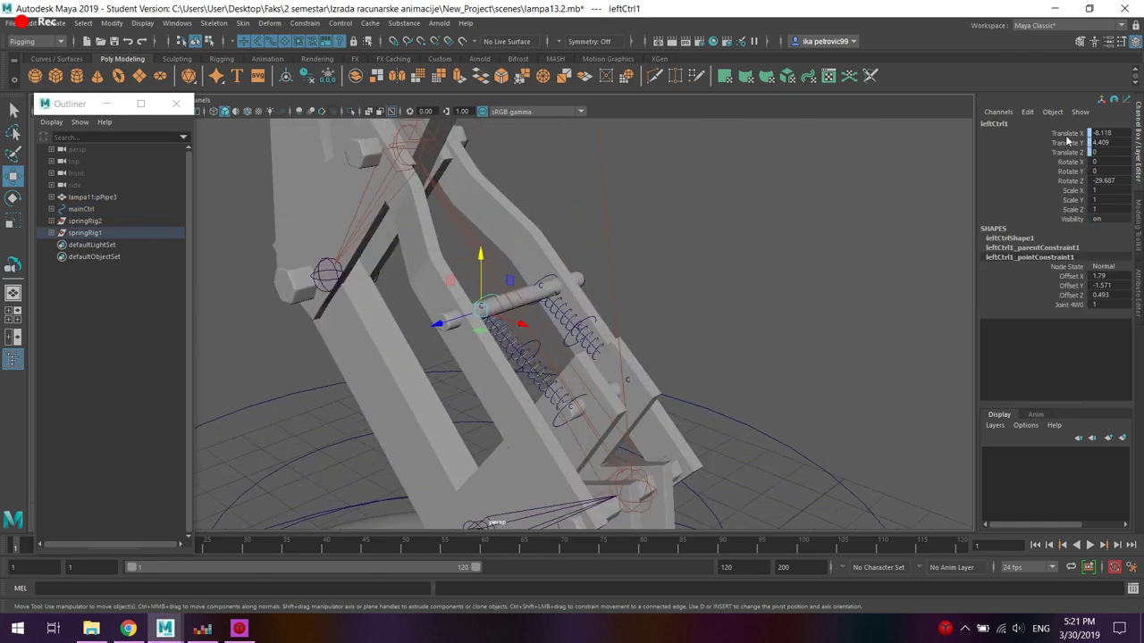
pyautogui.moveTo(1069, 152); pyautogui.dragTo(1067, 137)
# - Break the Translate X, Y, Z connections on leftCtrl1, then on midCtrl1
pyautogui.rightClick(1066, 139)
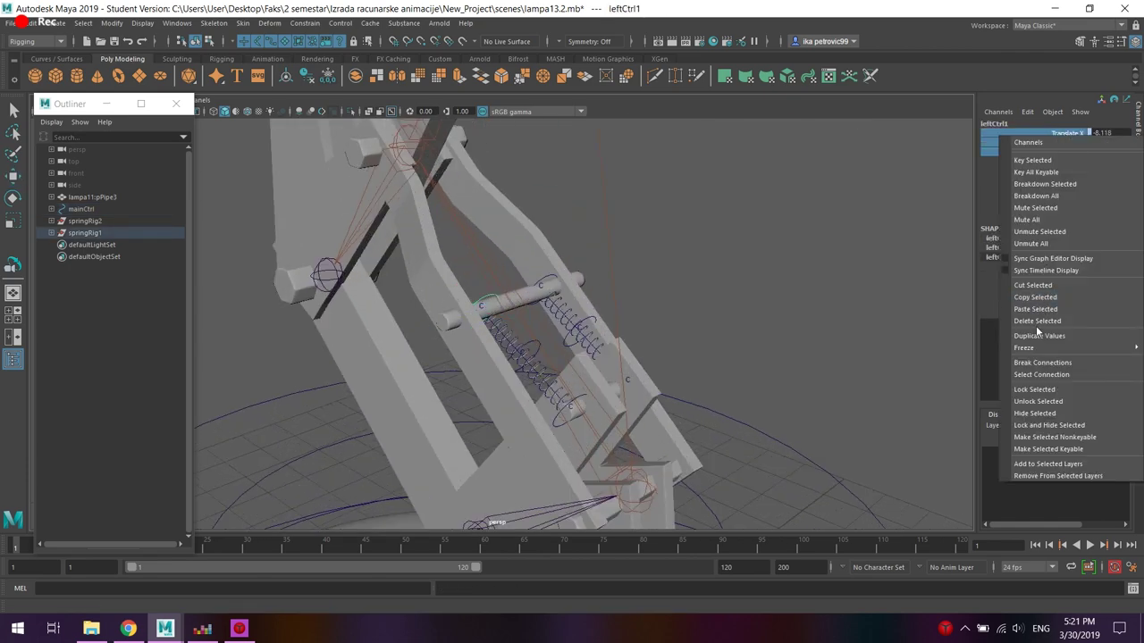
pyautogui.click(1030, 363)
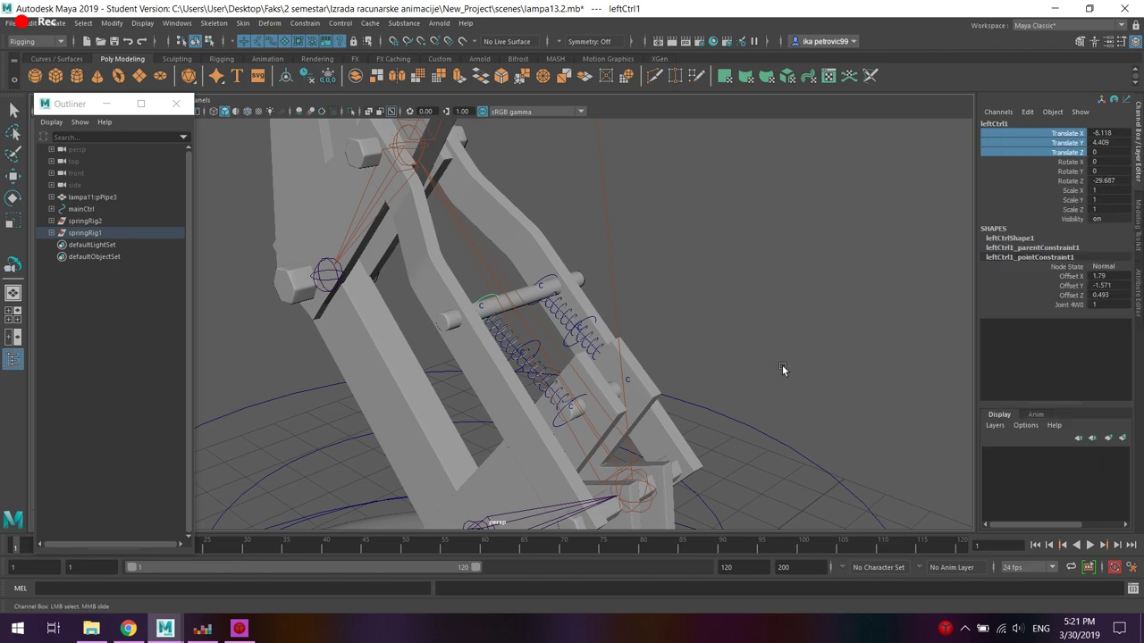
pyautogui.keyDown('alt'); pyautogui.moveTo(782, 365); pyautogui.dragTo(521, 404); pyautogui.keyUp('alt')
pyautogui.click(522, 404)
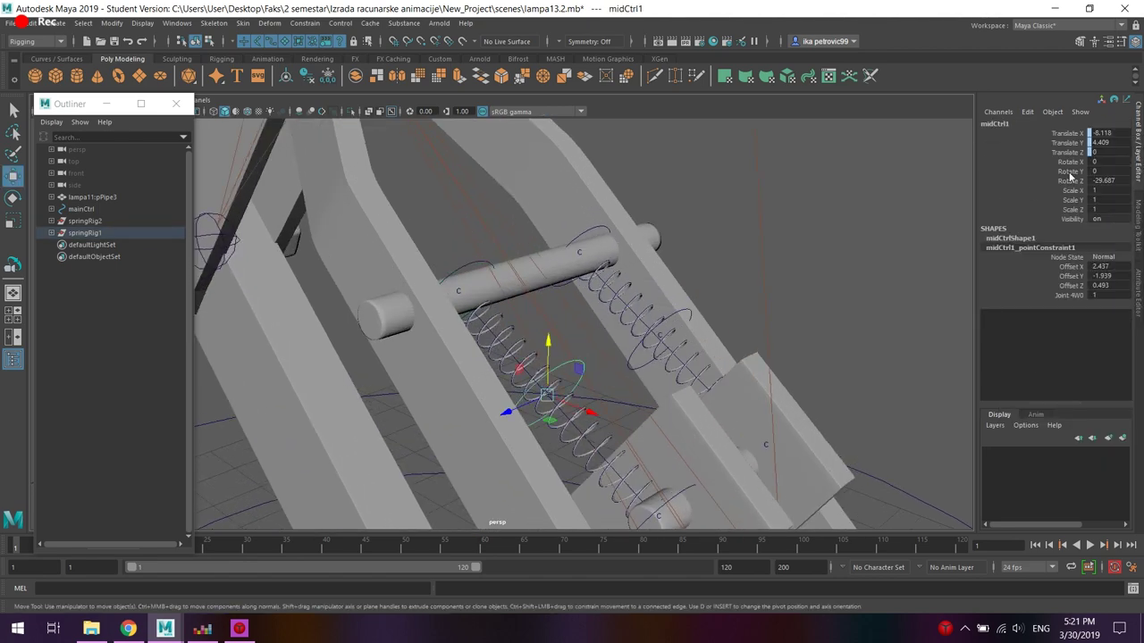
pyautogui.moveTo(1080, 158); pyautogui.dragTo(1073, 141)
pyautogui.rightClick(1073, 142)
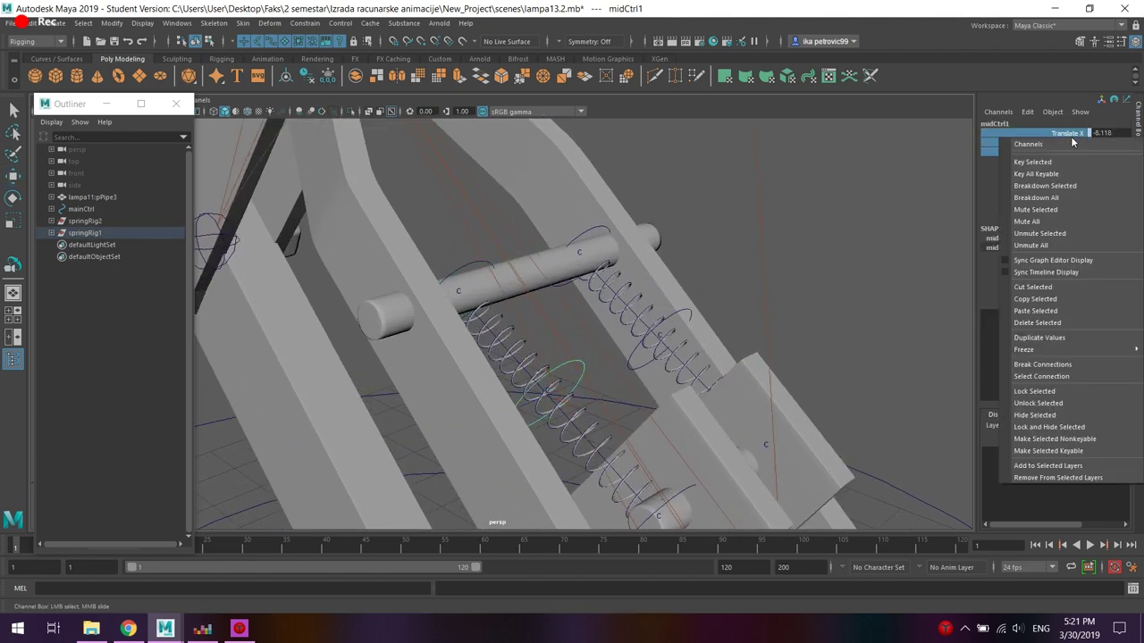
pyautogui.click(1044, 370)
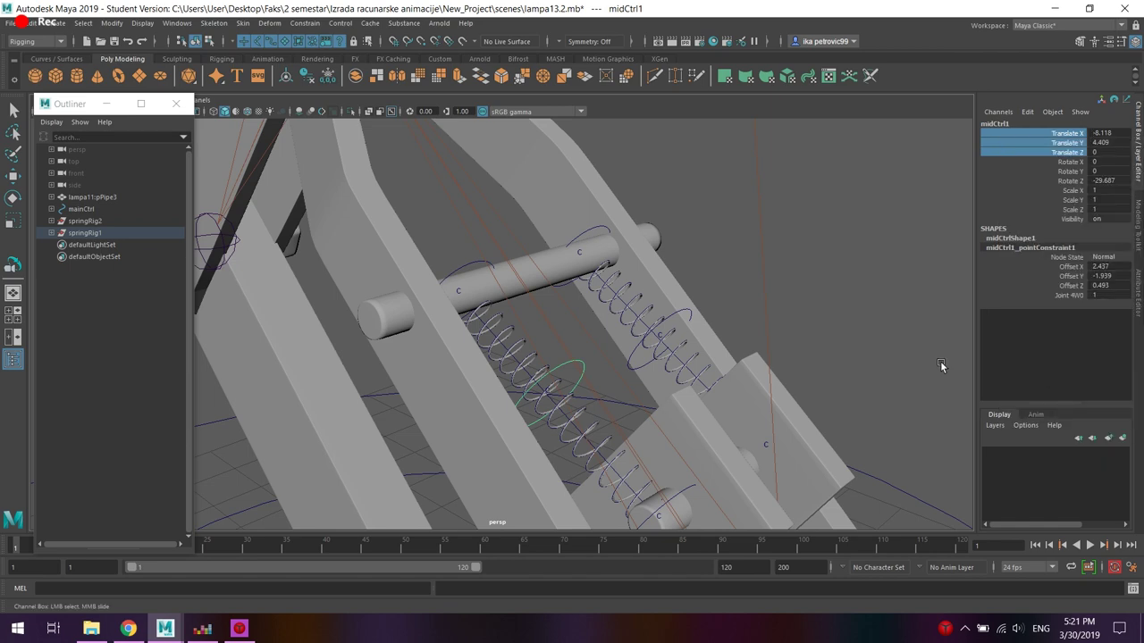
# - Select leftCtrl1 and the upper arm joint4 for constraining
pyautogui.keyDown('alt'); pyautogui.moveTo(940, 361); pyautogui.dragTo(542, 401); pyautogui.keyUp('alt')
pyautogui.click(450, 243)
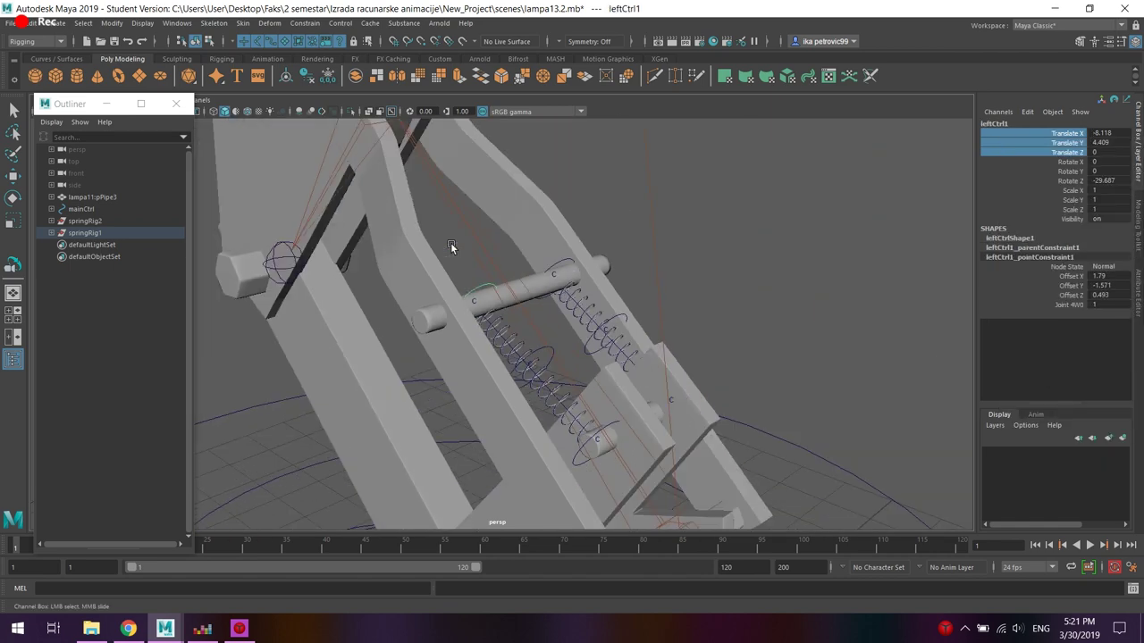
pyautogui.click(415, 168)
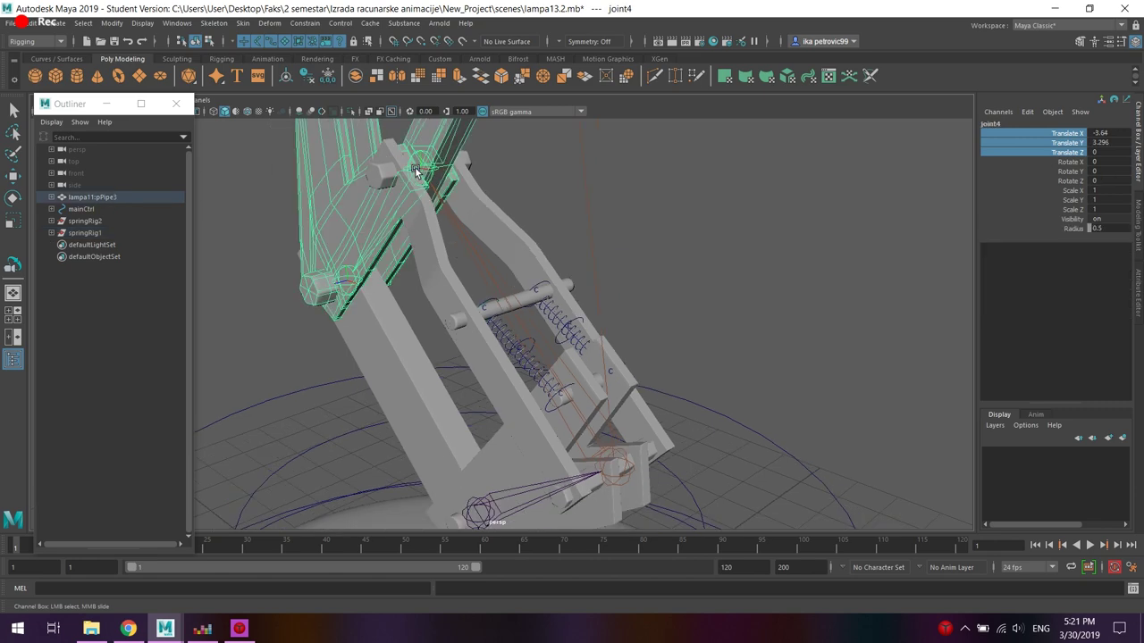
# - Parent-constrain leftCtrl1 to the upper arm, undoing an initial point constraint
pyautogui.click(486, 308)
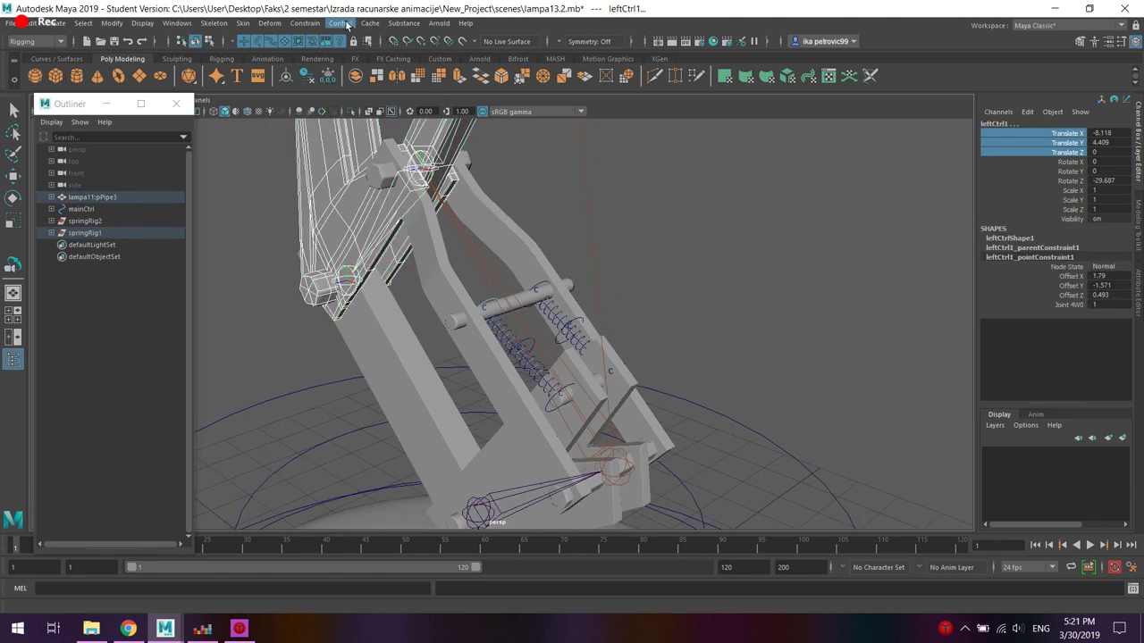
pyautogui.click(304, 23)
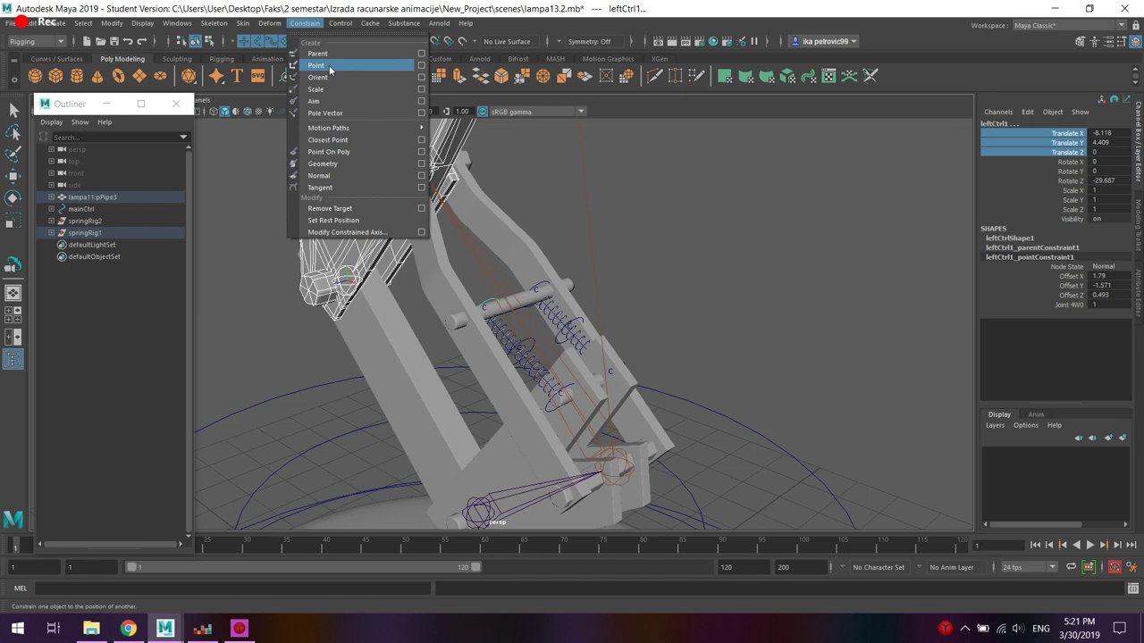
pyautogui.click(318, 65)
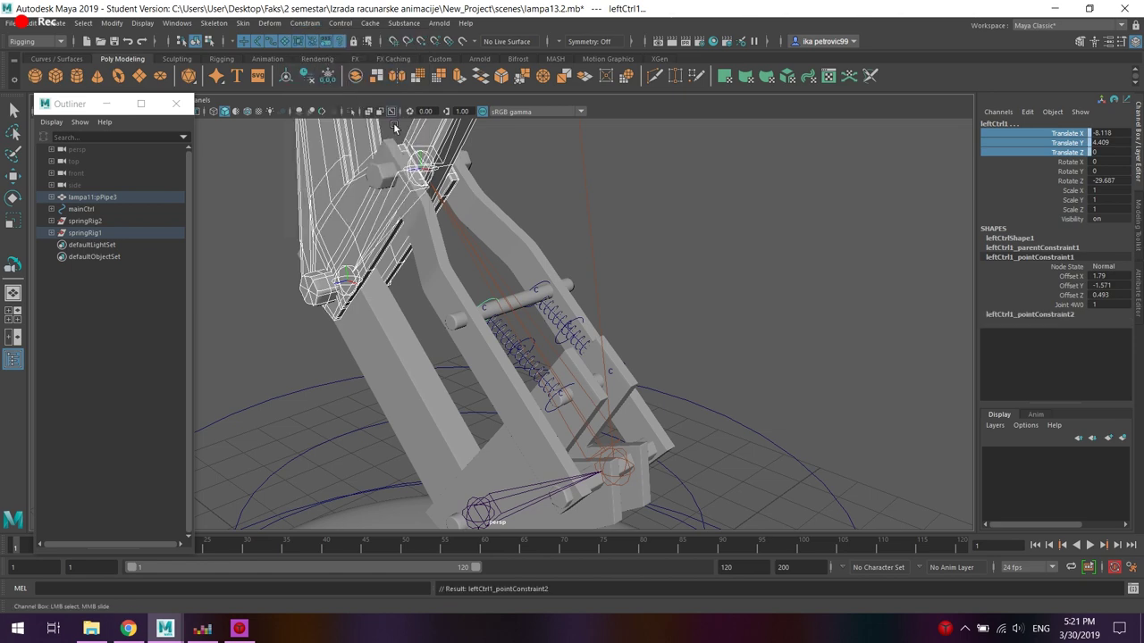
pyautogui.hotkey('ctrl', 'z')
pyautogui.click(306, 24)
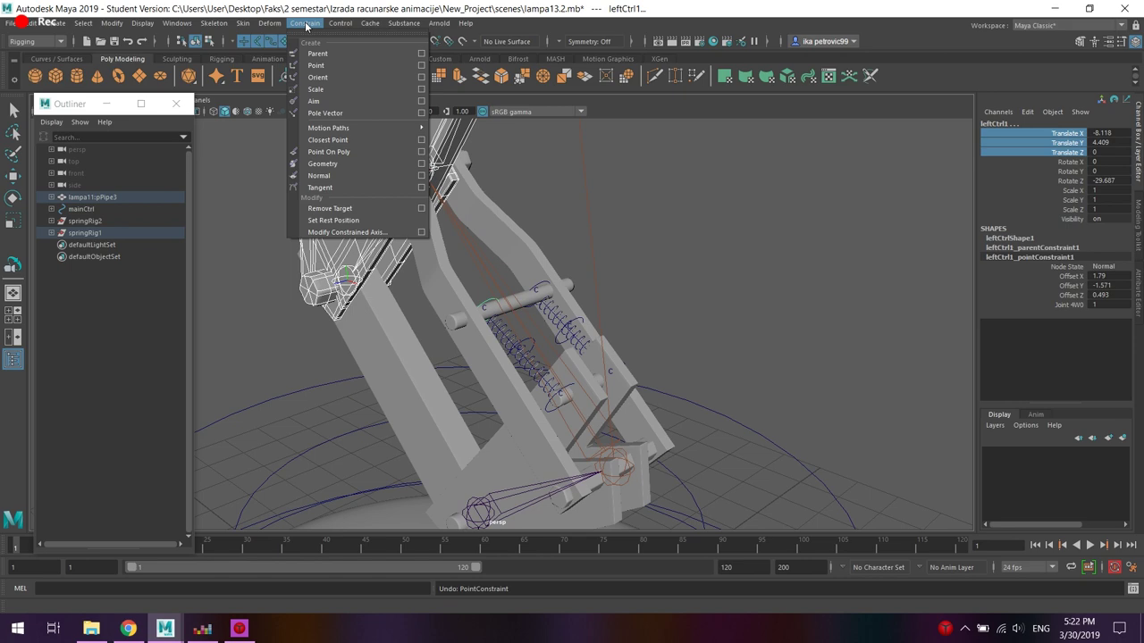
pyautogui.click(346, 52)
pyautogui.scroll(-5, 677, 267)
pyautogui.scroll(-5, 676, 267)
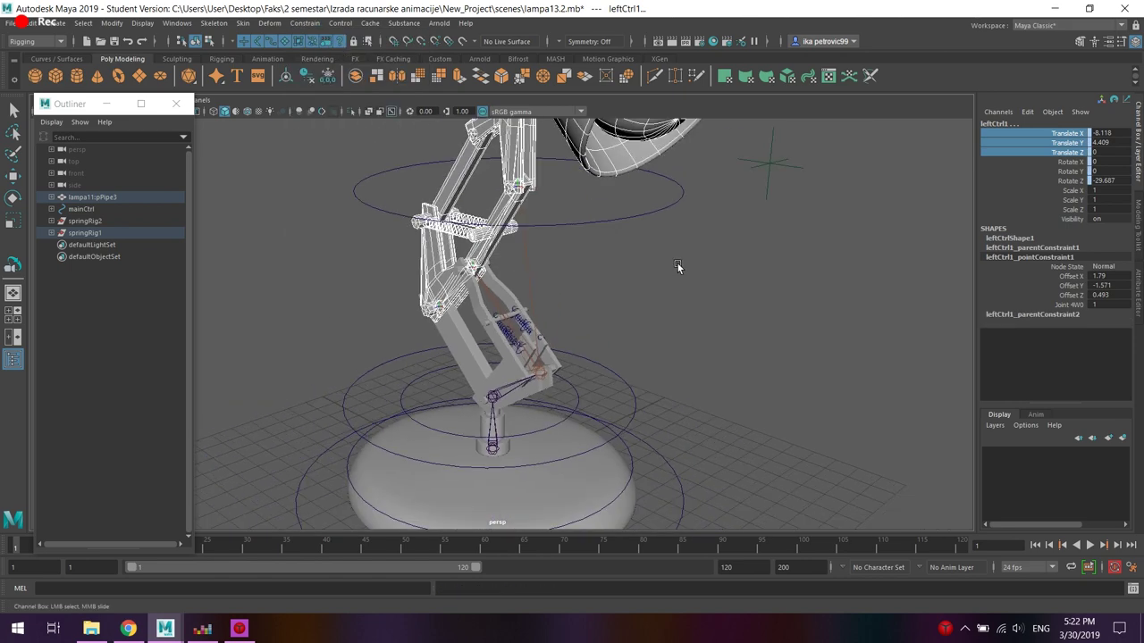
# - Test the springs by pulling the up/down handle down, then undo the move
pyautogui.hotkey('ctrl', 'z')
pyautogui.press('w')
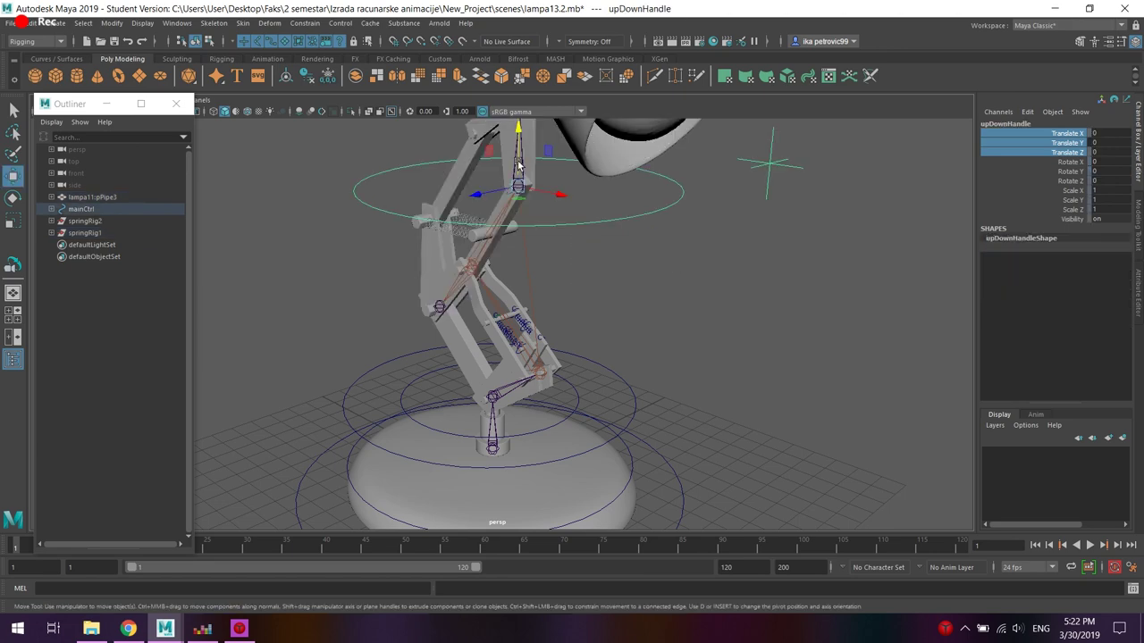
pyautogui.moveTo(518, 161); pyautogui.dragTo(518, 174)
pyautogui.hotkey('ctrl', 'z')
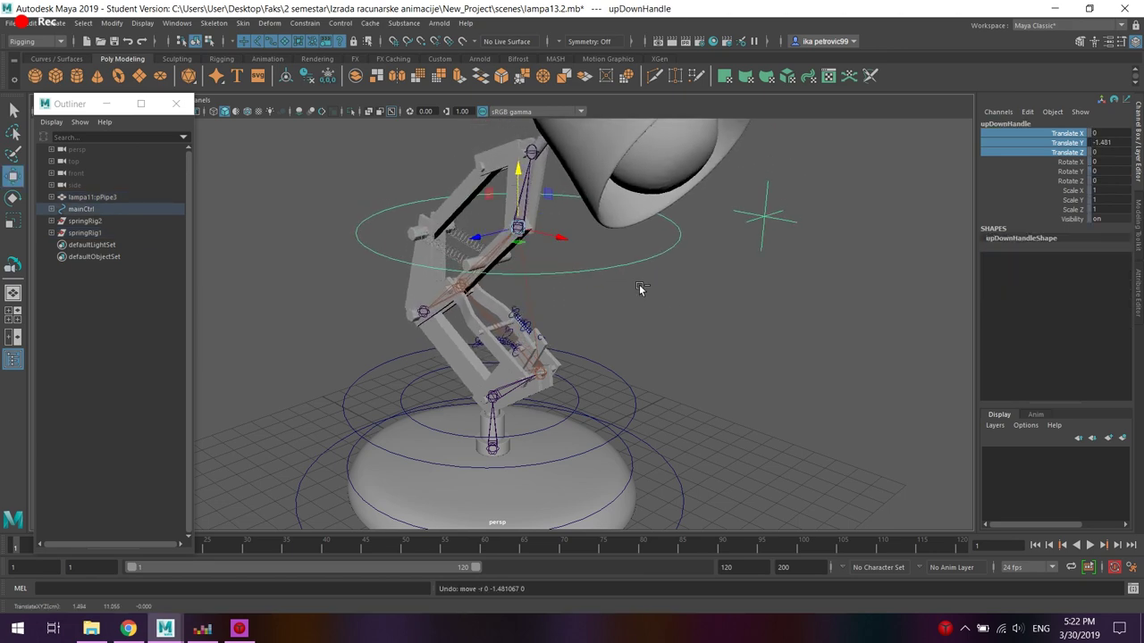
# - Select the left spring control curve near the pin pCylinder5
pyautogui.scroll(2, 647, 313)
pyautogui.scroll(3, 651, 314)
pyautogui.scroll(3, 648, 322)
pyautogui.scroll(1, 648, 322)
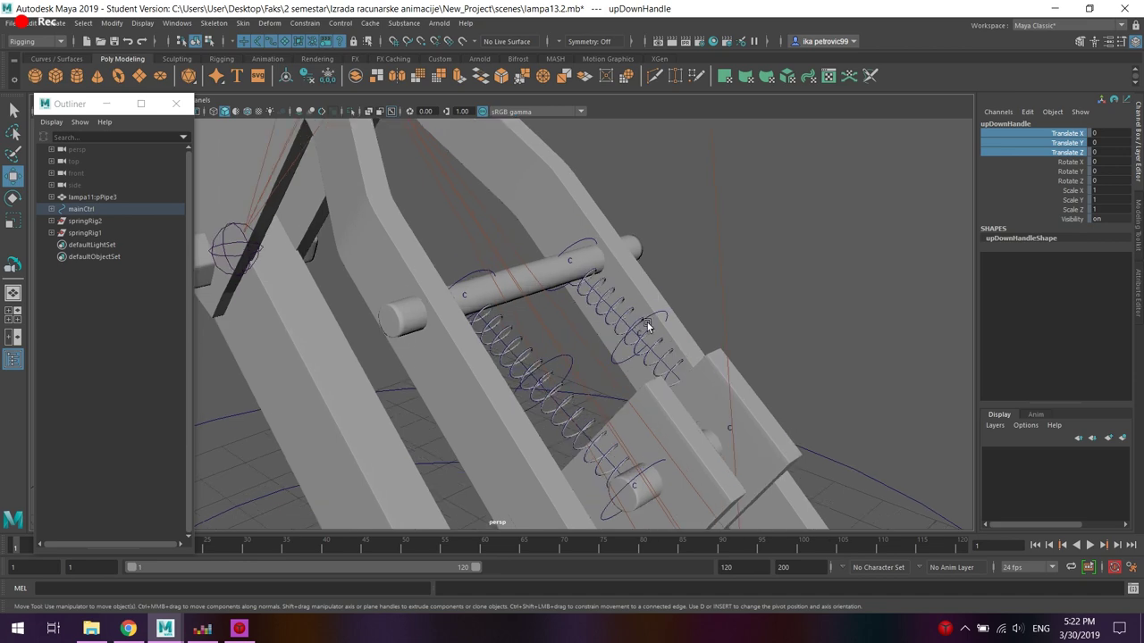
pyautogui.scroll(1, 448, 264)
pyautogui.click(448, 263)
pyautogui.moveTo(453, 255); pyautogui.dragTo(462, 268)
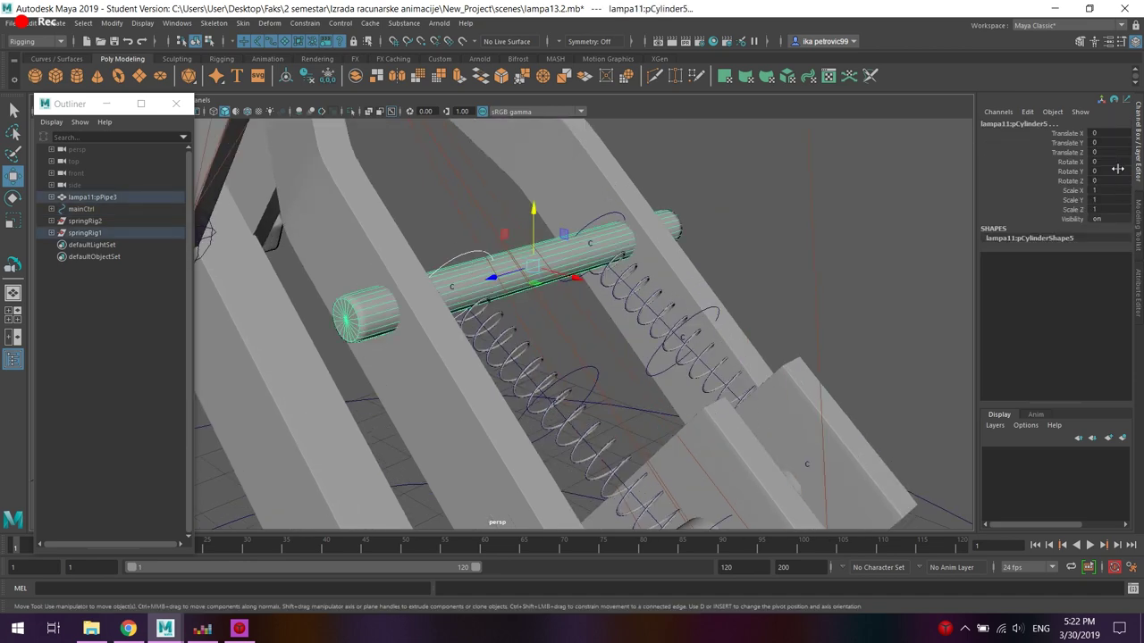
pyautogui.click(469, 253)
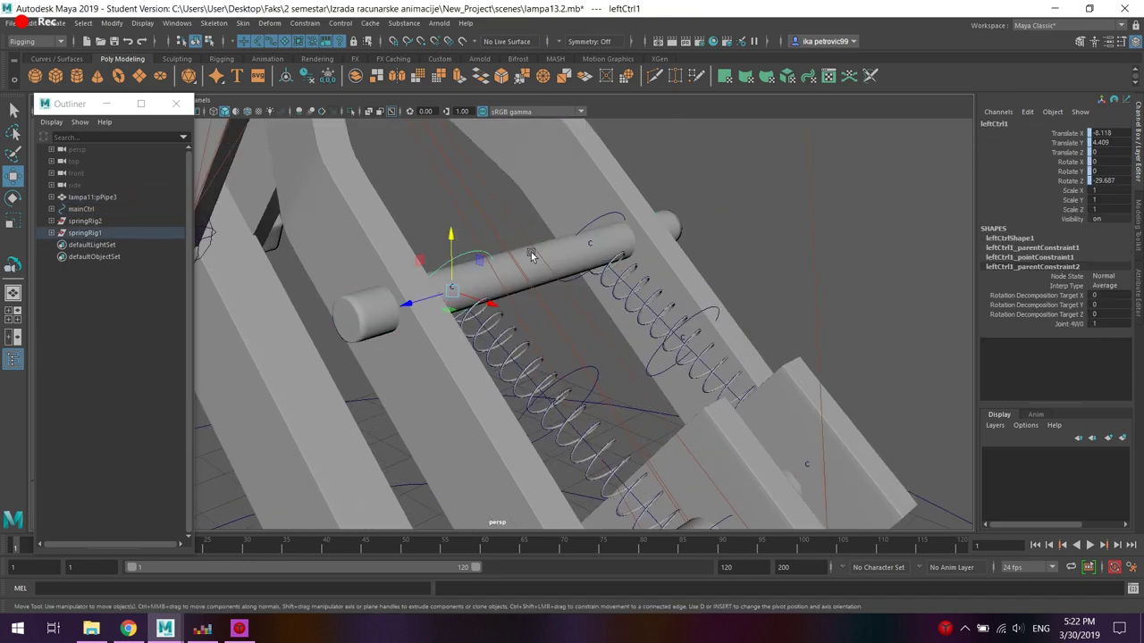
# - Break the connections on all of leftCtrl1's translate and rotate channels
pyautogui.click(1048, 180)
pyautogui.keyDown('shift'); pyautogui.click(1055, 136); pyautogui.keyUp('shift')
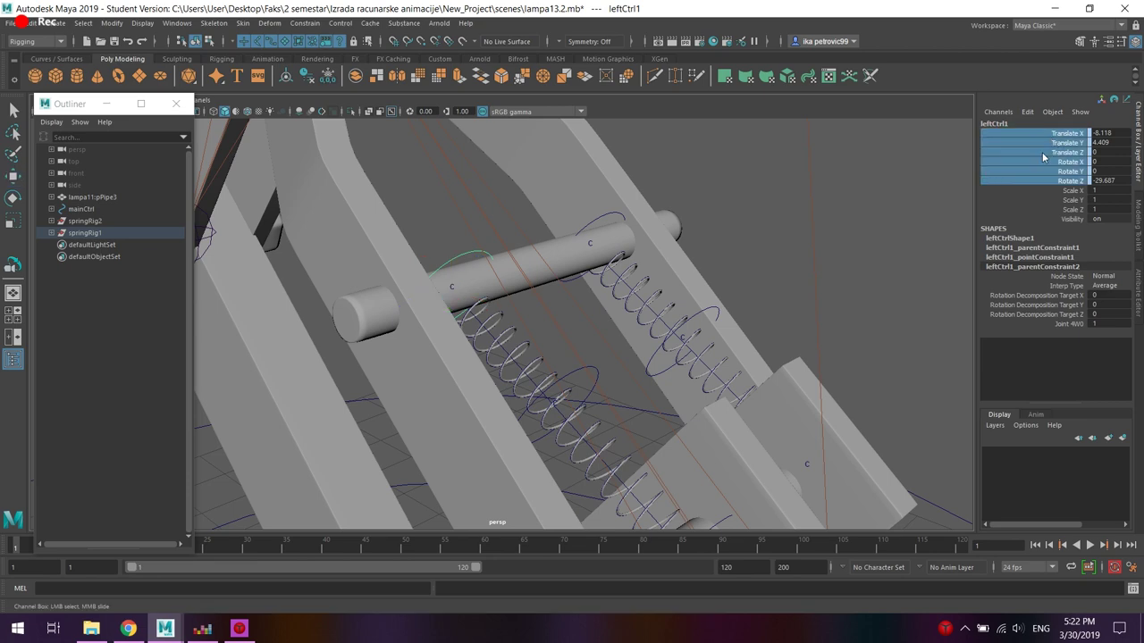
pyautogui.rightClick(1042, 156)
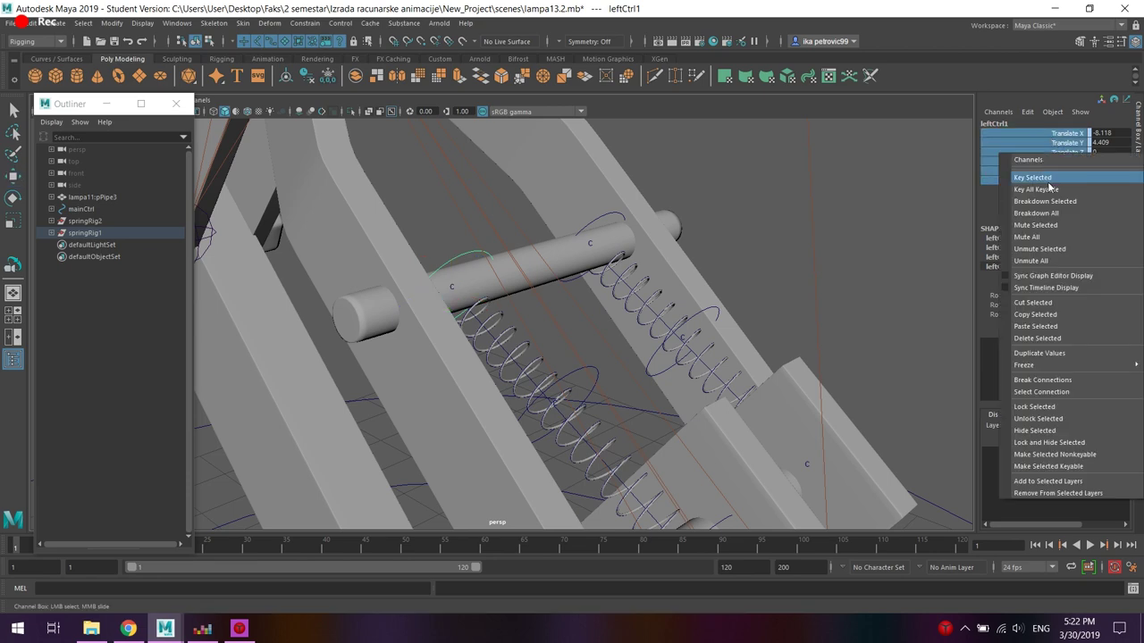
pyautogui.click(1052, 381)
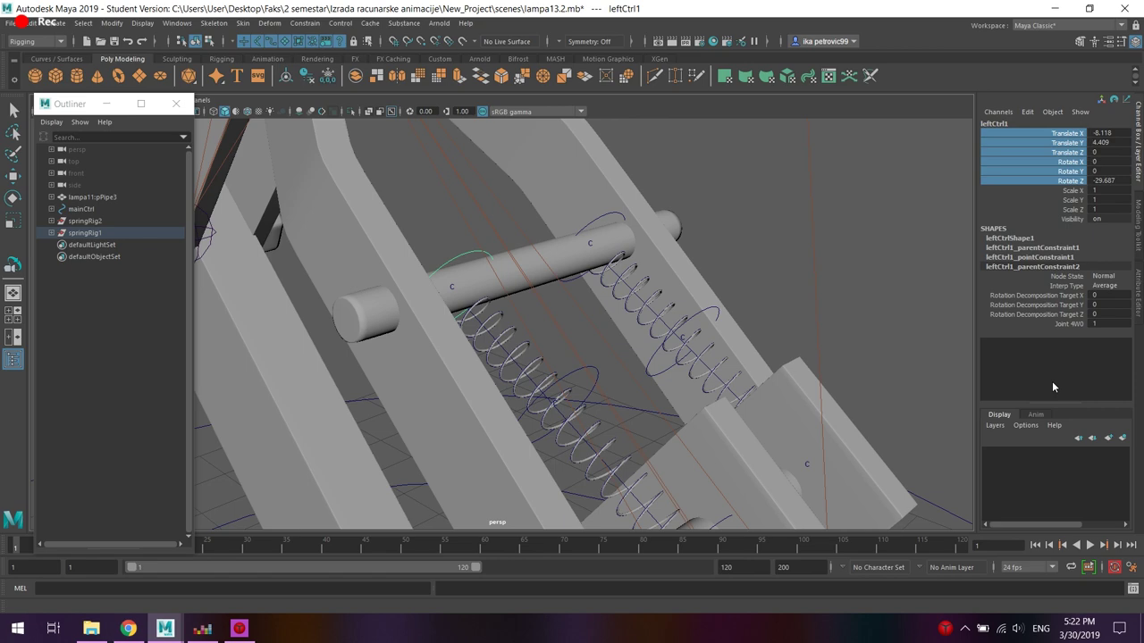
# - Nudge leftCtrl1 slightly with the Move tool as a test, then undo
pyautogui.press('w')
pyautogui.moveTo(458, 252)
pyautogui.mouseDown()
pyautogui.moveTo(448, 289)
pyautogui.moveTo(458, 222)
pyautogui.moveTo(464, 237)
pyautogui.mouseUp()
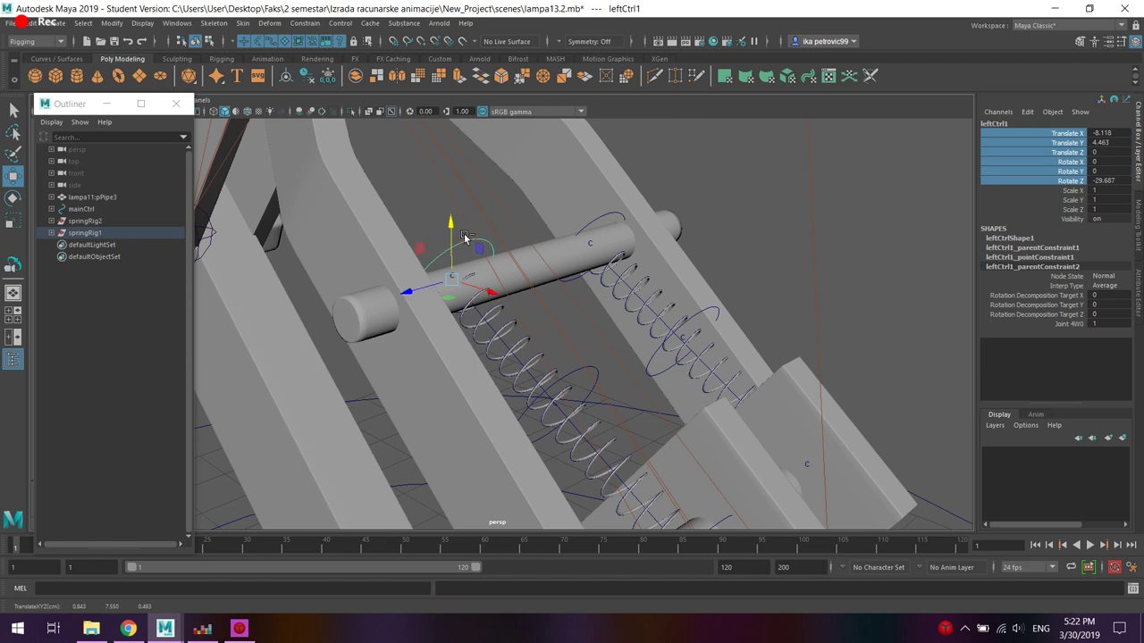
pyautogui.click(794, 224)
pyautogui.hotkey('ctrl', 'z')
pyautogui.hotkey('ctrl', 'z')
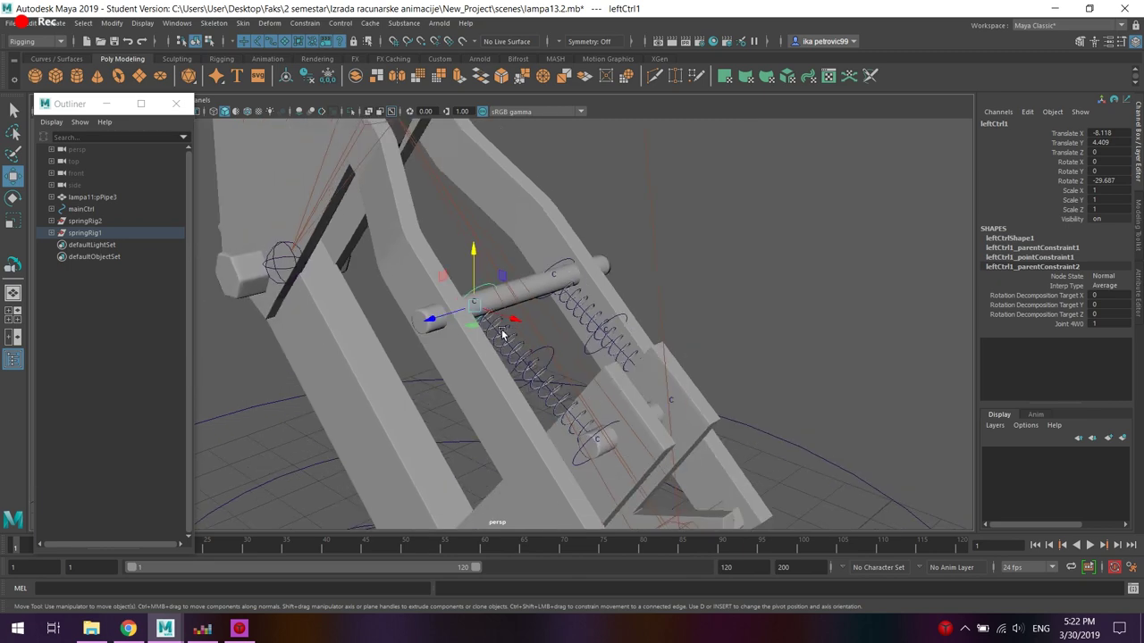
pyautogui.hotkey('ctrl', 'z')
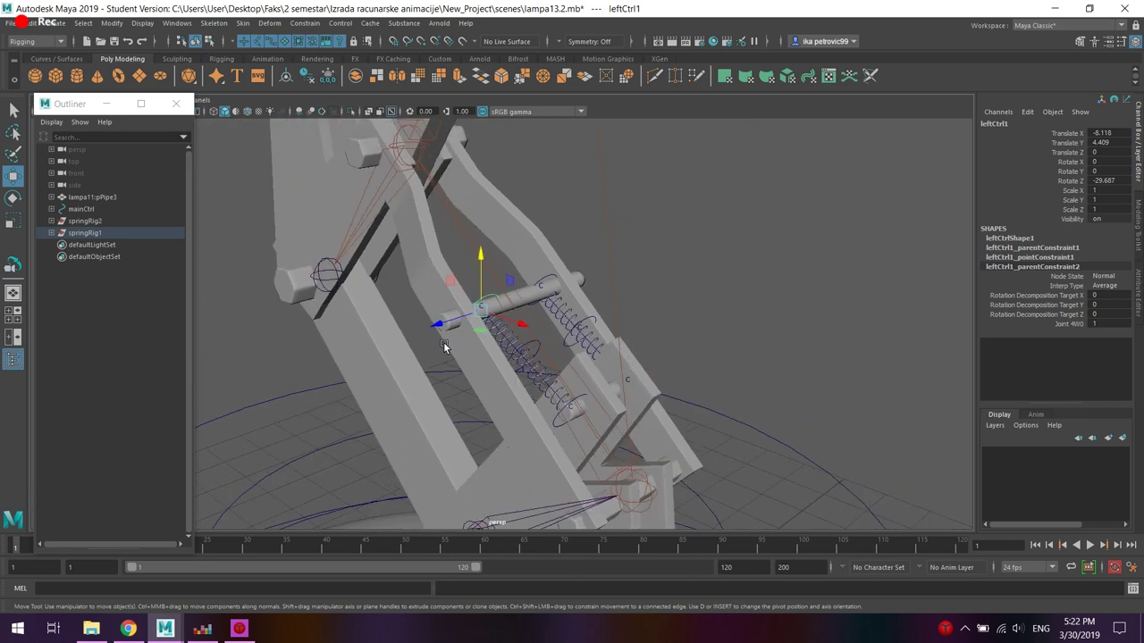
# - Expand springRig1 and freeze transforms on ctrlGrp1, leftCtrl1 and midCtrl1
pyautogui.click(51, 233)
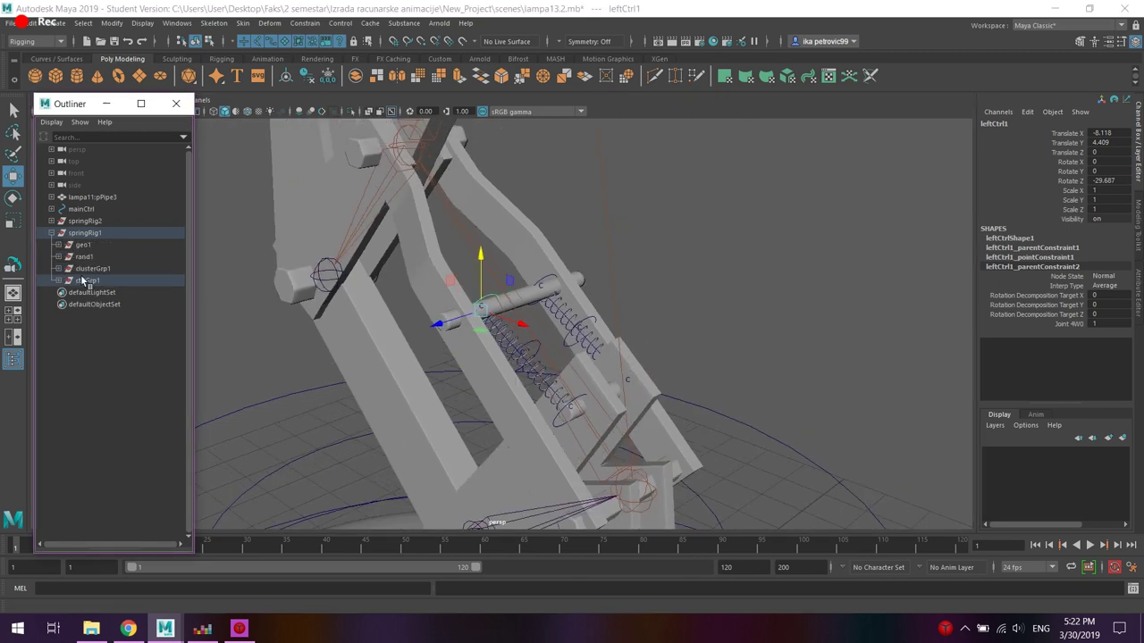
pyautogui.click(85, 280)
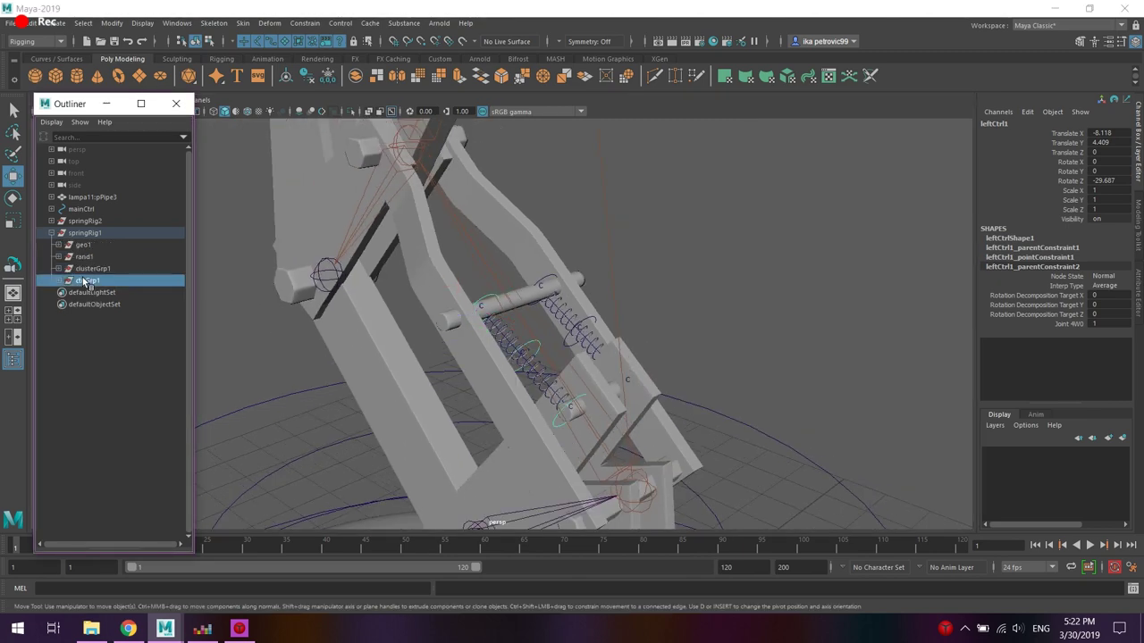
pyautogui.click(327, 77)
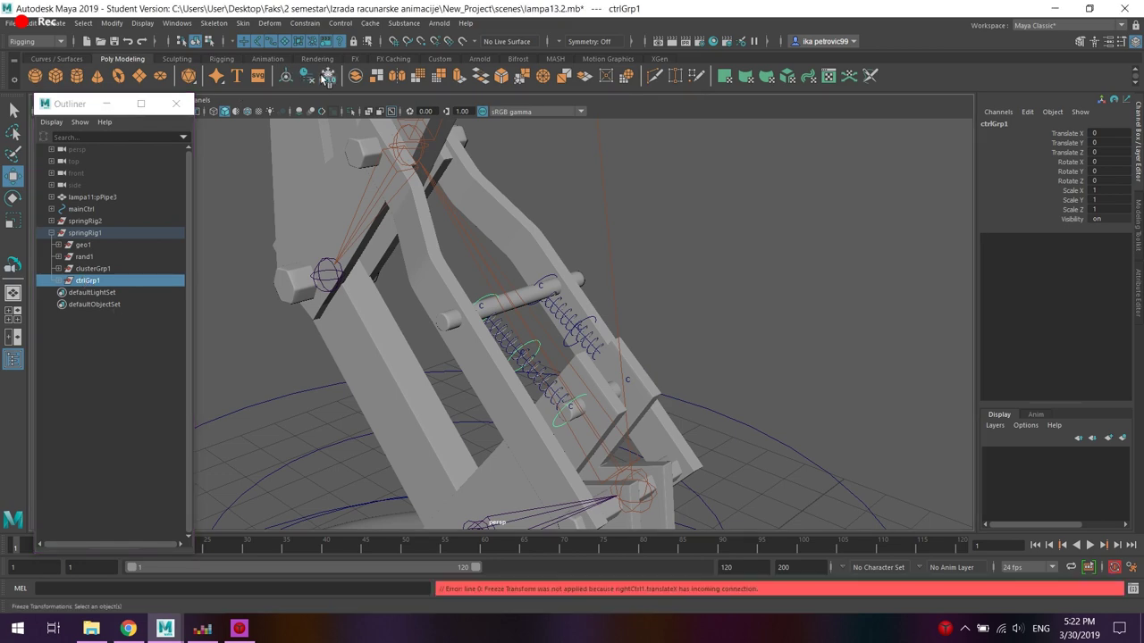
pyautogui.click(485, 300)
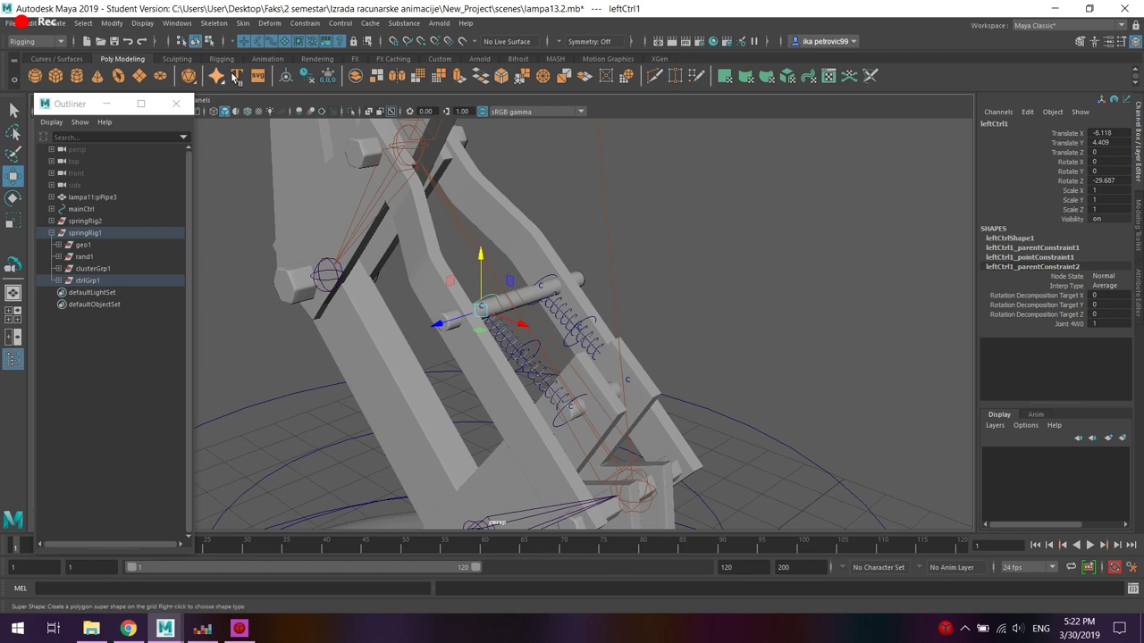
pyautogui.click(327, 77)
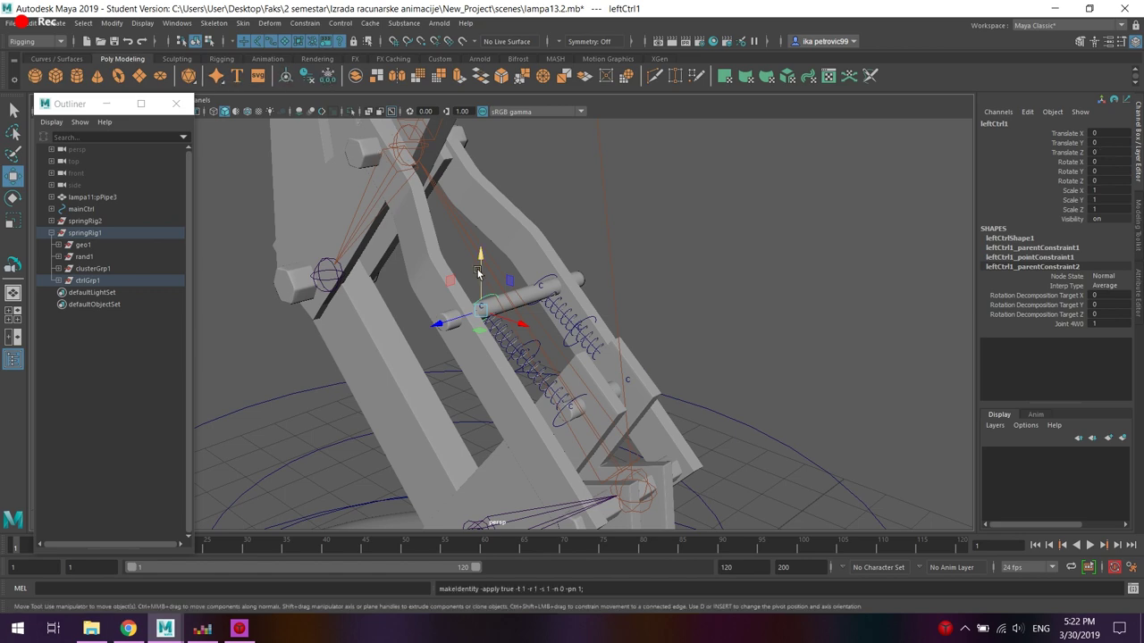
pyautogui.click(511, 360)
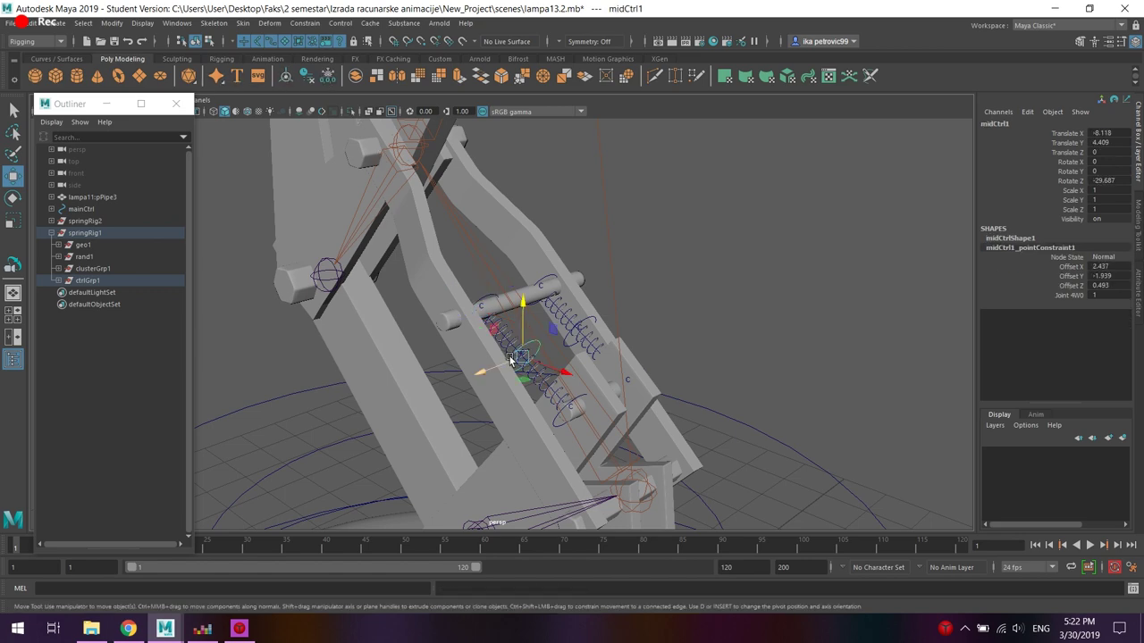
pyautogui.click(327, 77)
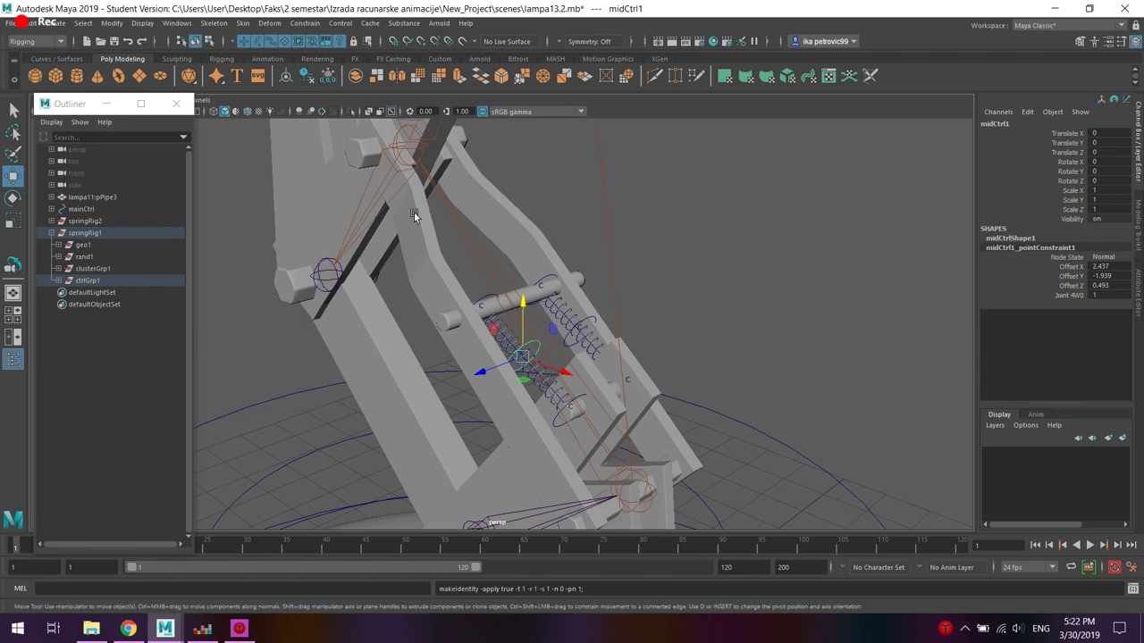
# - Break rightCtrl1's translate and rotate connections, then freeze its transforms
pyautogui.click(553, 423)
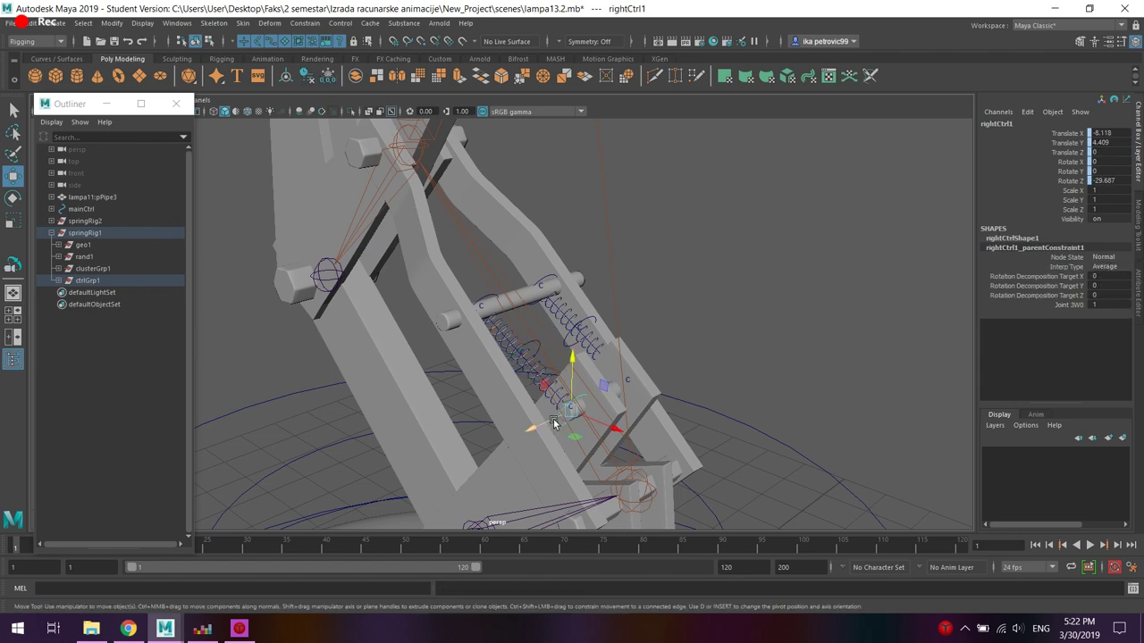
pyautogui.click(329, 79)
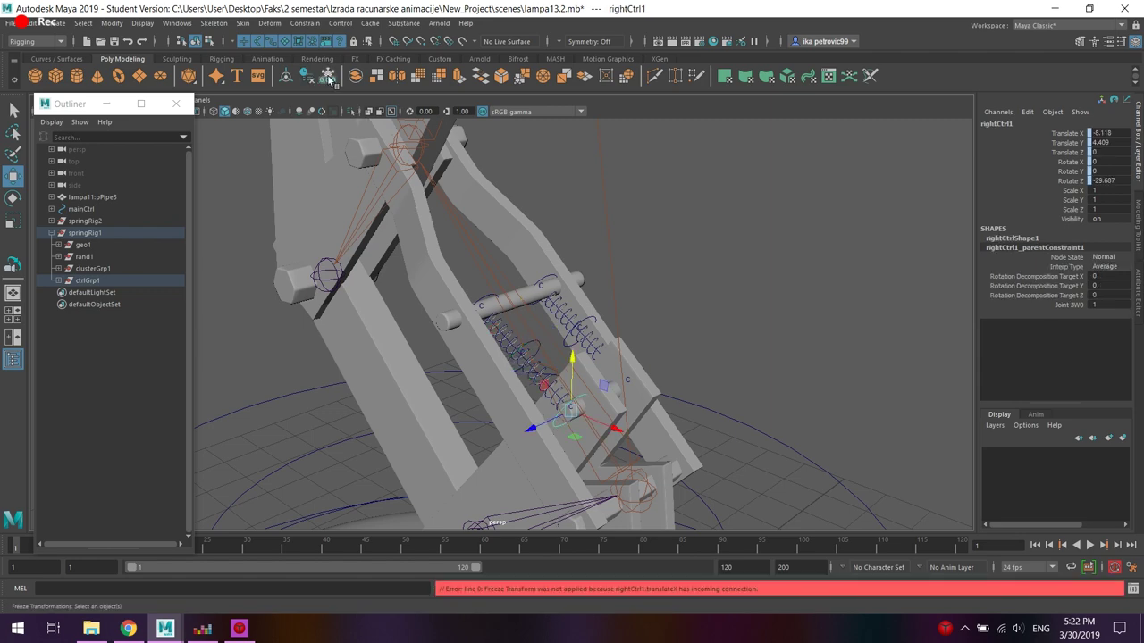
pyautogui.click(1047, 181)
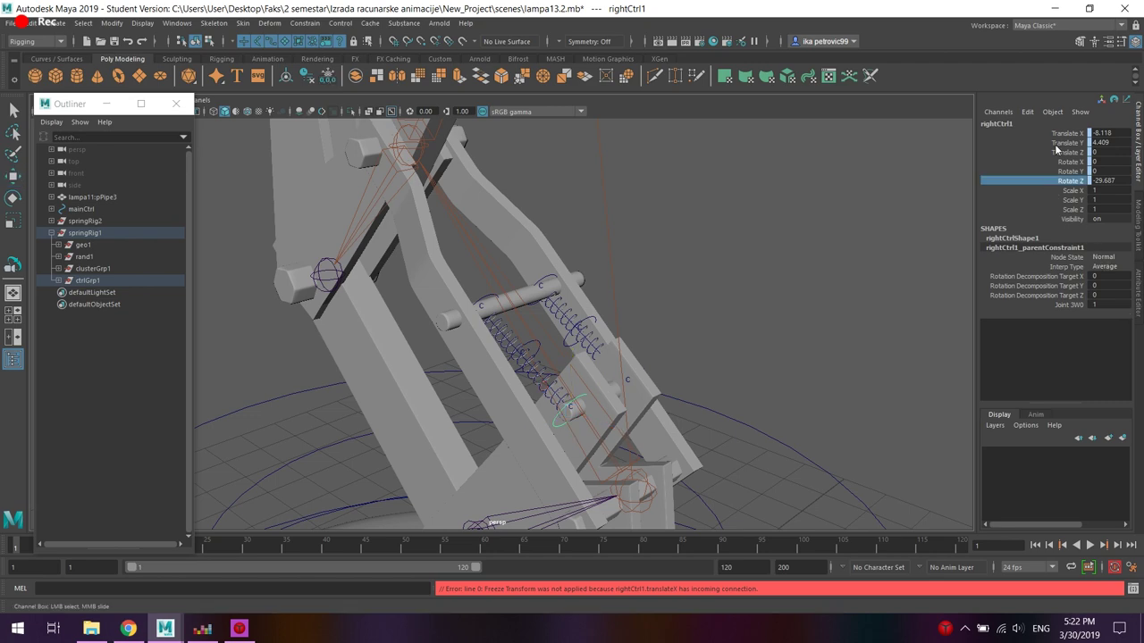
pyautogui.moveTo(1056, 134); pyautogui.dragTo(1059, 179)
pyautogui.rightClick(1059, 152)
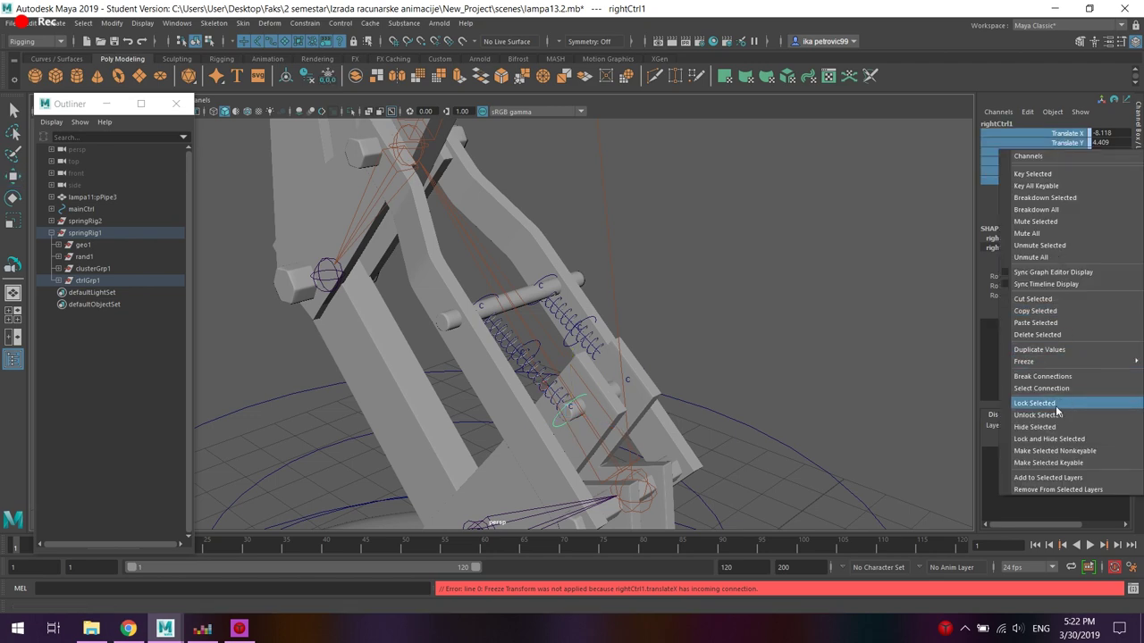
pyautogui.click(1047, 376)
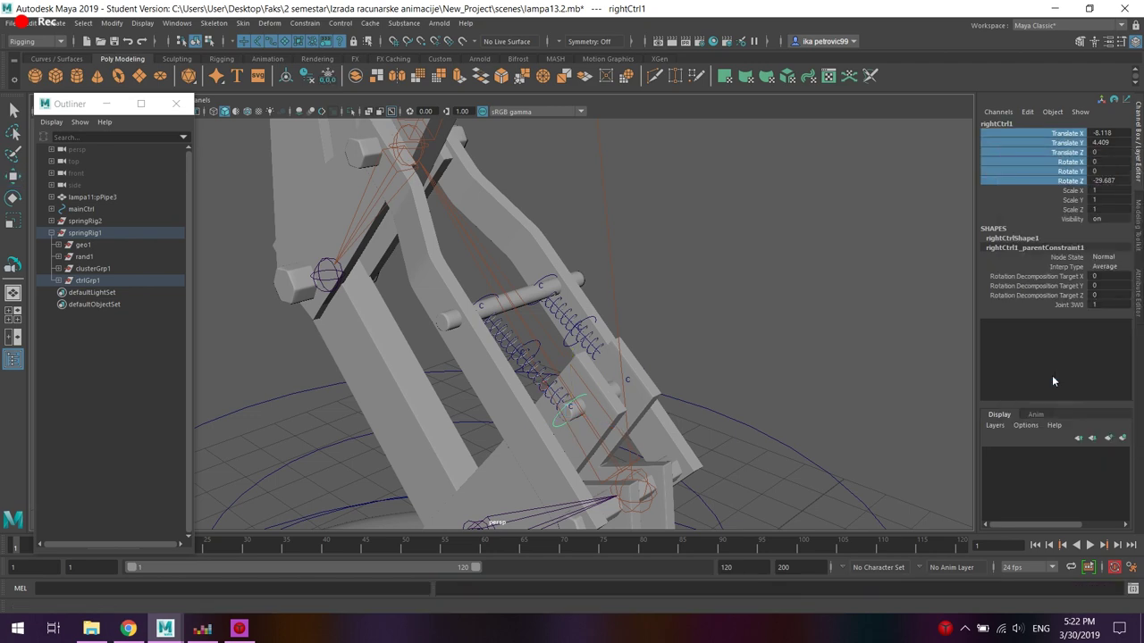
pyautogui.click(331, 77)
# - Freeze transforms on the second spring's leftCtrl2, midCtrl2 and rightCtrl2
pyautogui.click(547, 280)
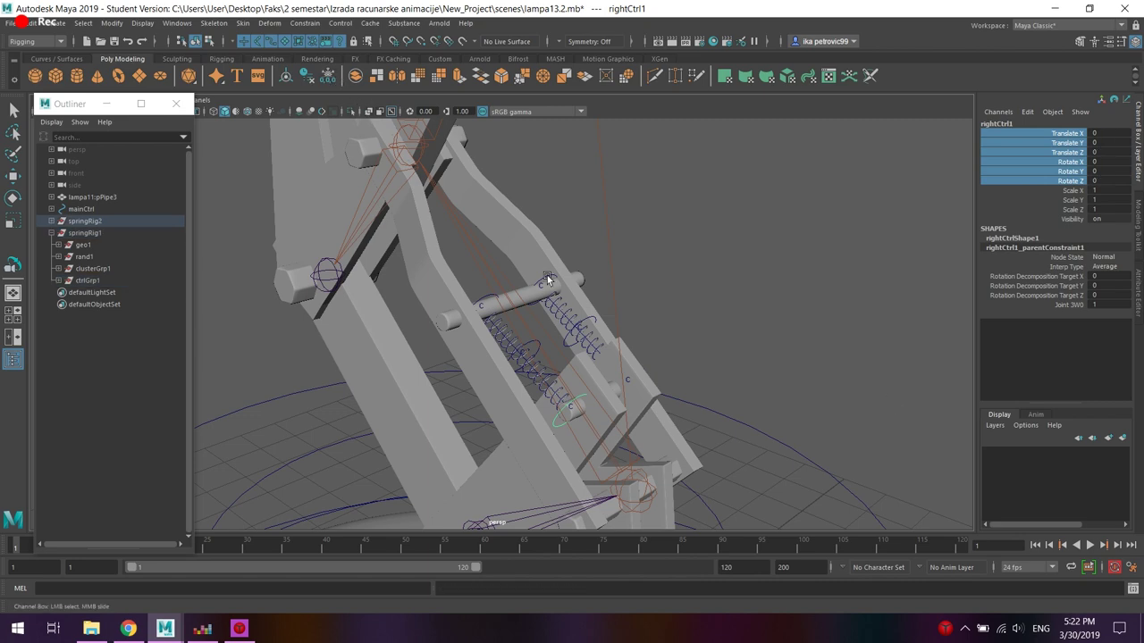
pyautogui.click(546, 281)
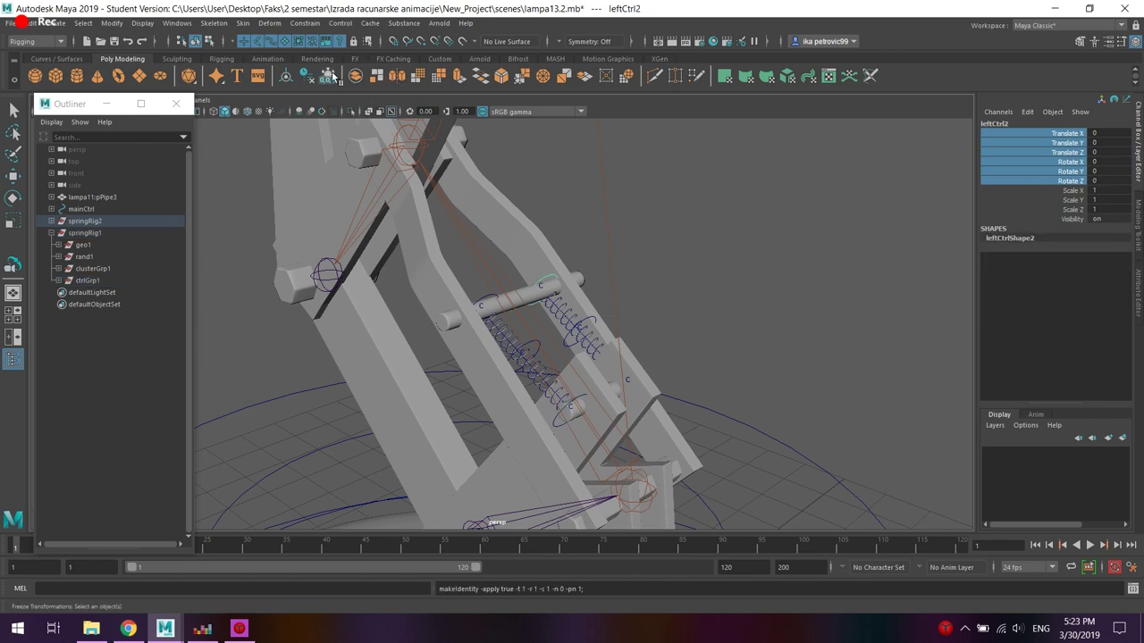
pyautogui.keyDown('alt'); pyautogui.moveTo(673, 276); pyautogui.dragTo(617, 278); pyautogui.keyUp('alt')
pyautogui.click(612, 350)
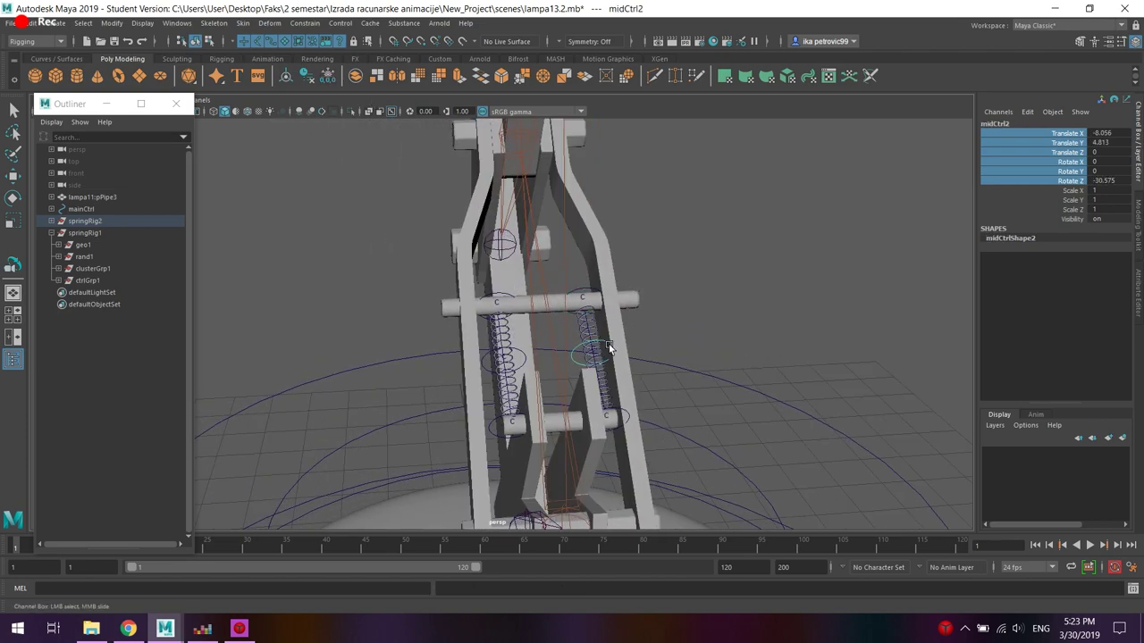
pyautogui.click(331, 78)
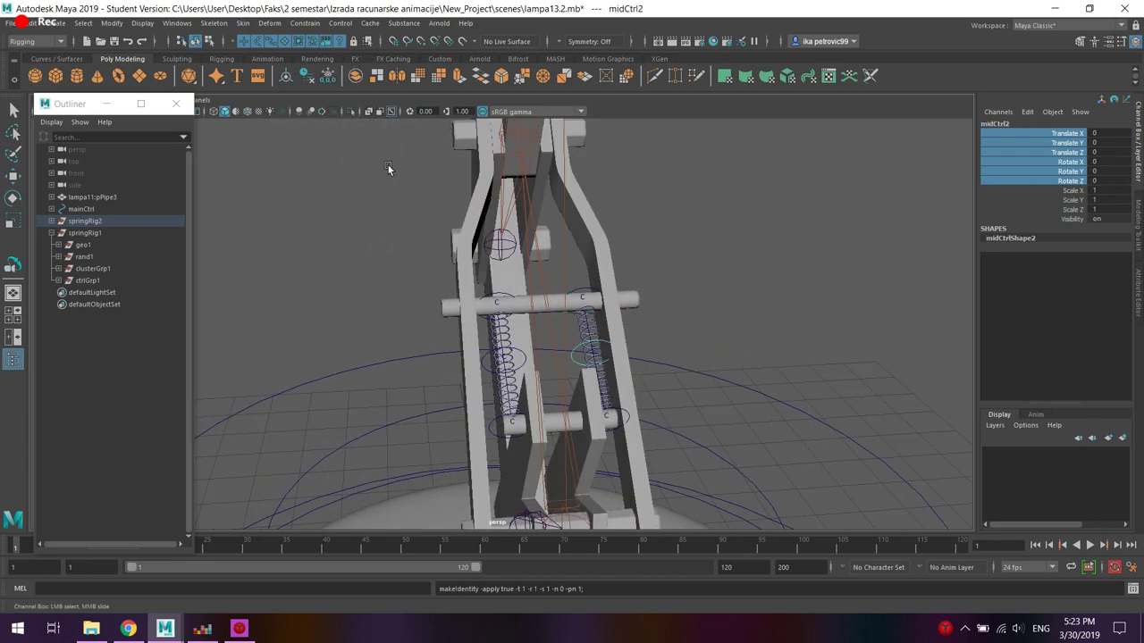
pyautogui.click(625, 413)
pyautogui.click(330, 77)
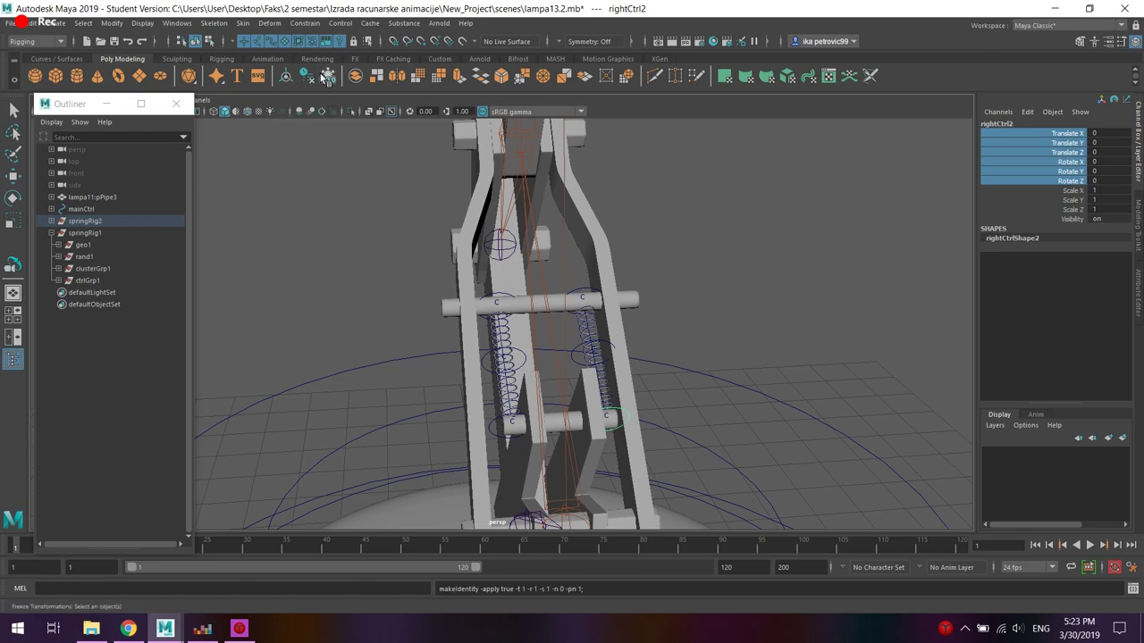
# - Move in on the spring pins and select an object near the upper pin
pyautogui.keyDown('alt'); pyautogui.moveTo(420, 246); pyautogui.dragTo(450, 242); pyautogui.keyUp('alt')
pyautogui.scroll(2, 704, 339)
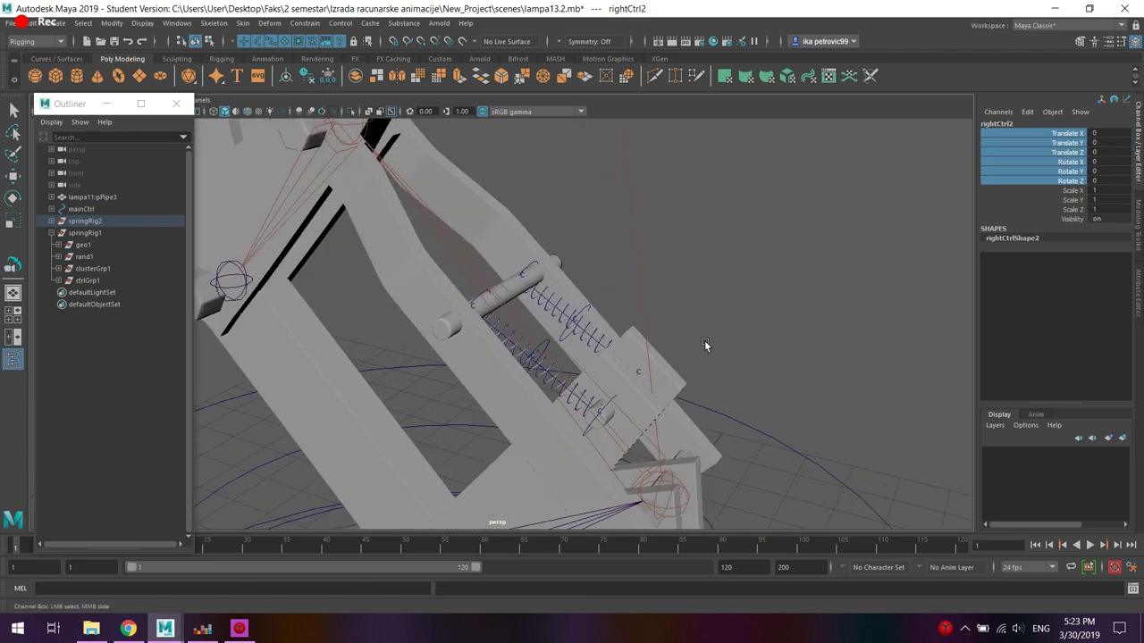
pyautogui.scroll(4, 706, 339)
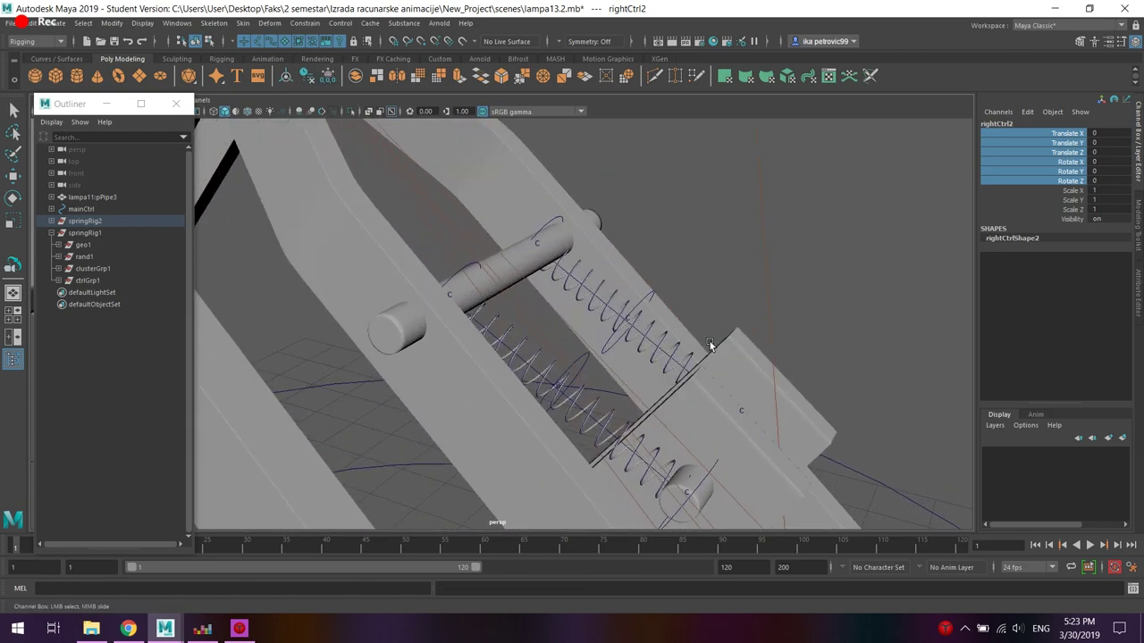
pyautogui.keyDown('alt'); pyautogui.moveTo(710, 342); pyautogui.dragTo(441, 272); pyautogui.keyUp('alt')
pyautogui.click(442, 271)
pyautogui.click(386, 329)
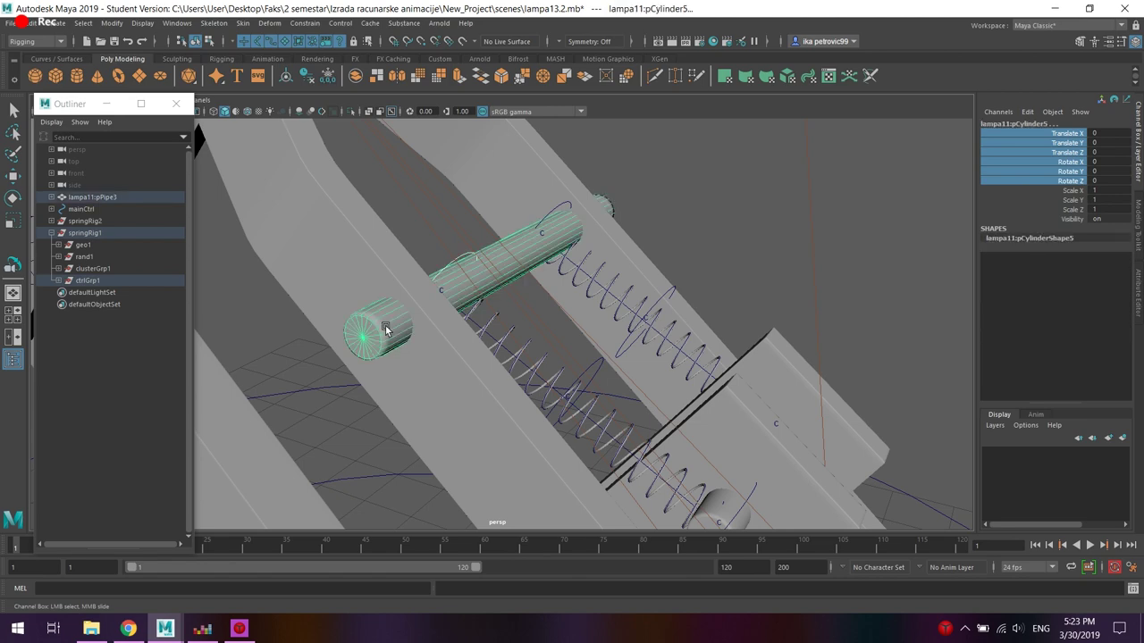
pyautogui.press('Up')
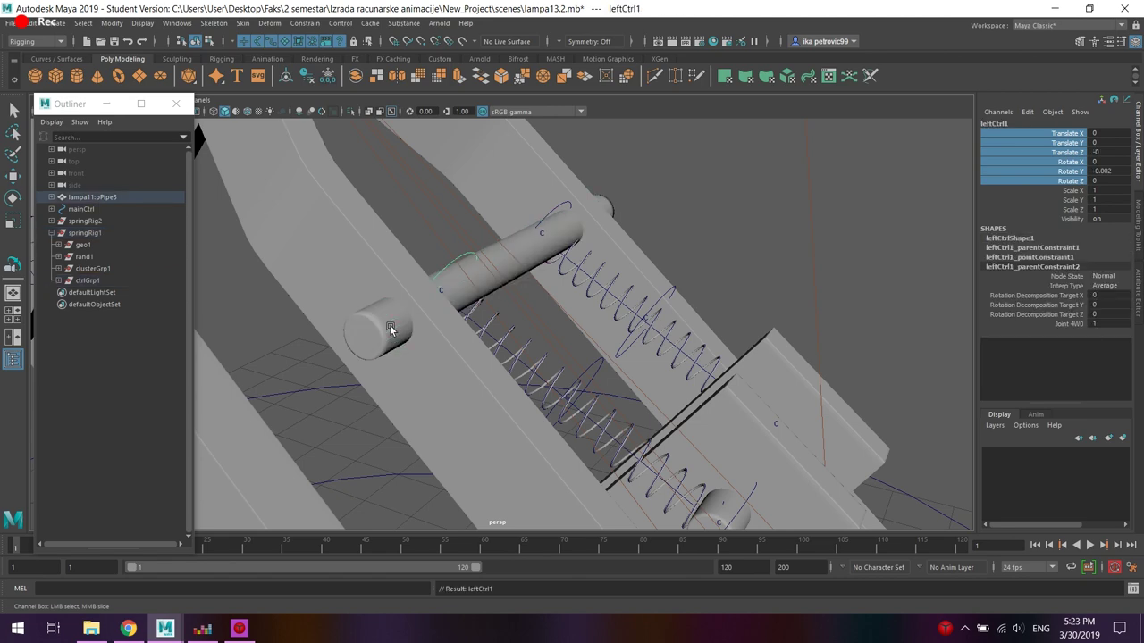
pyautogui.press('w')
pyautogui.click(398, 320)
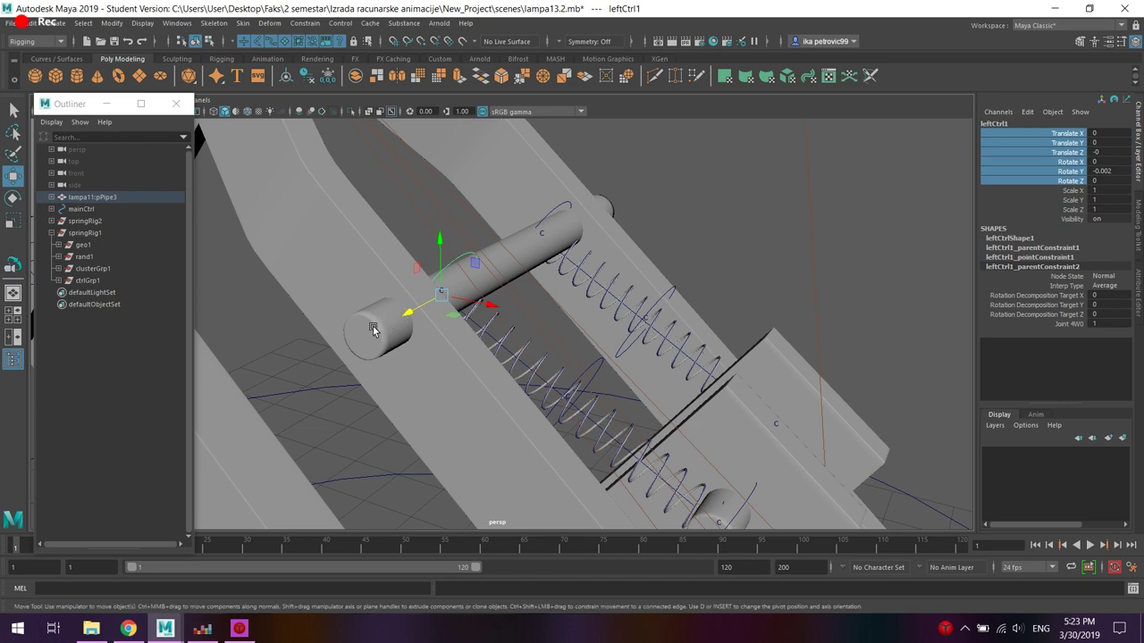
pyautogui.moveTo(551, 282)
pyautogui.mouseDown()
pyautogui.moveTo(525, 241)
pyautogui.moveTo(407, 225)
pyautogui.moveTo(614, 349)
pyautogui.mouseUp()
pyautogui.hotkey('ctrl', 'z')
pyautogui.click(640, 439)
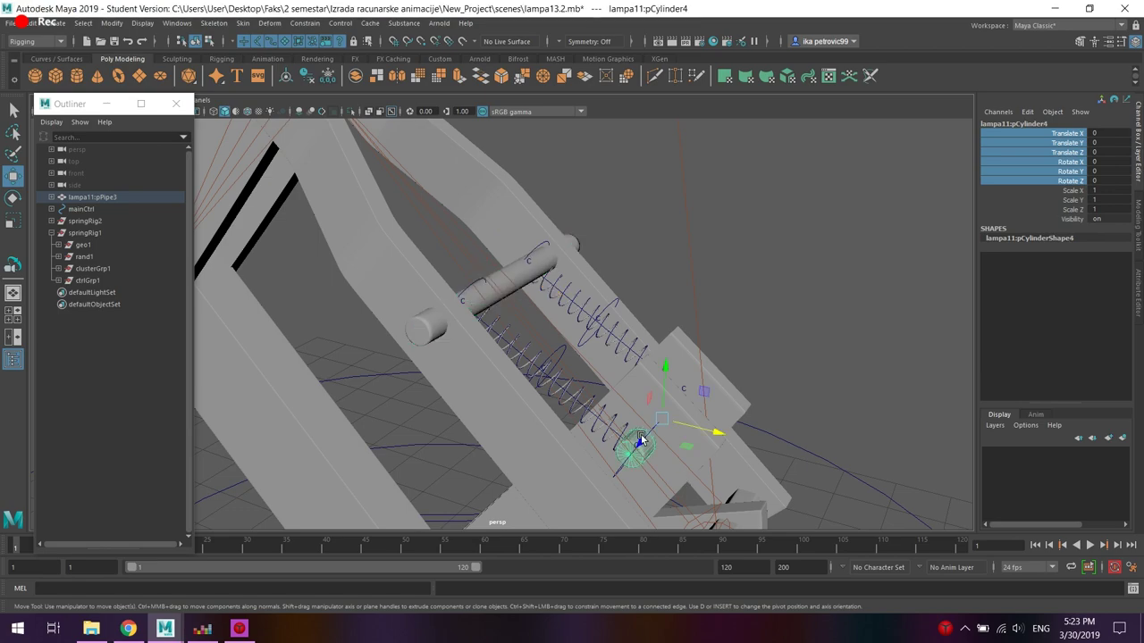
pyautogui.moveTo(640, 439)
pyautogui.keyDown('alt'); pyautogui.mouseDown()
pyautogui.moveTo(659, 473)
pyautogui.moveTo(598, 334)
pyautogui.moveTo(501, 270)
pyautogui.mouseUp(); pyautogui.keyUp('alt')
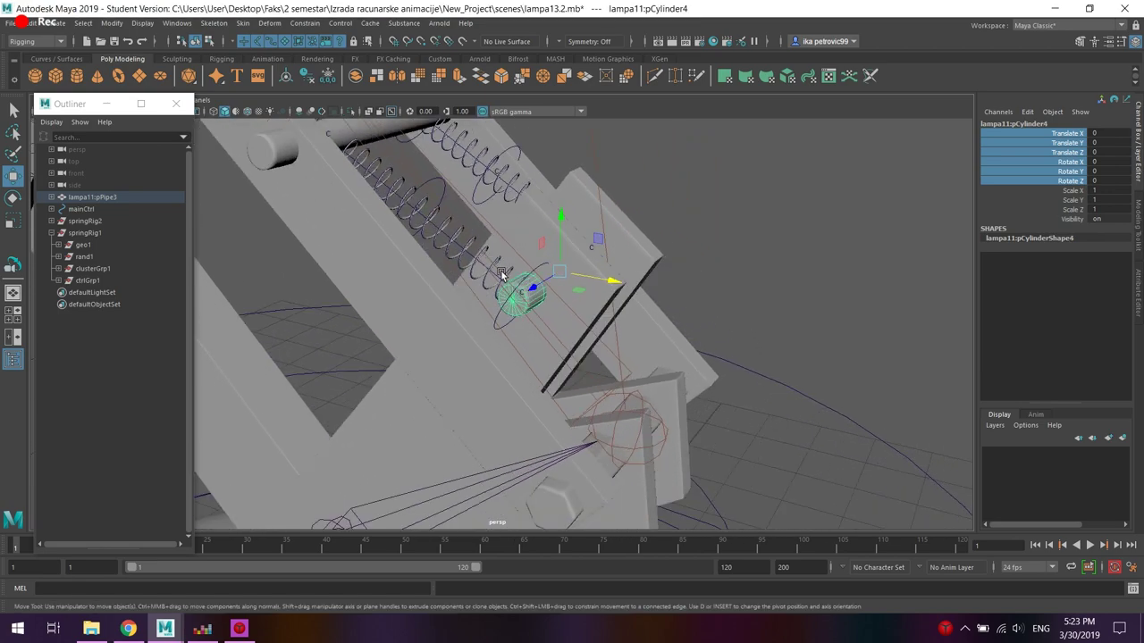
pyautogui.click(749, 256)
pyautogui.click(533, 297)
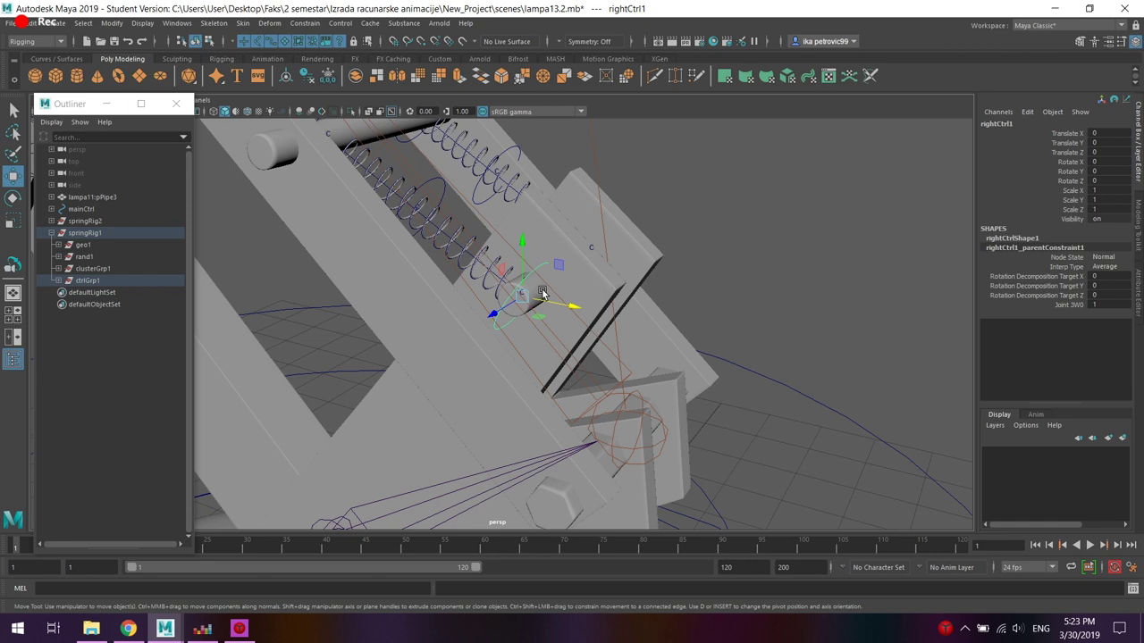
pyautogui.scroll(3, 542, 294)
pyautogui.click(533, 301)
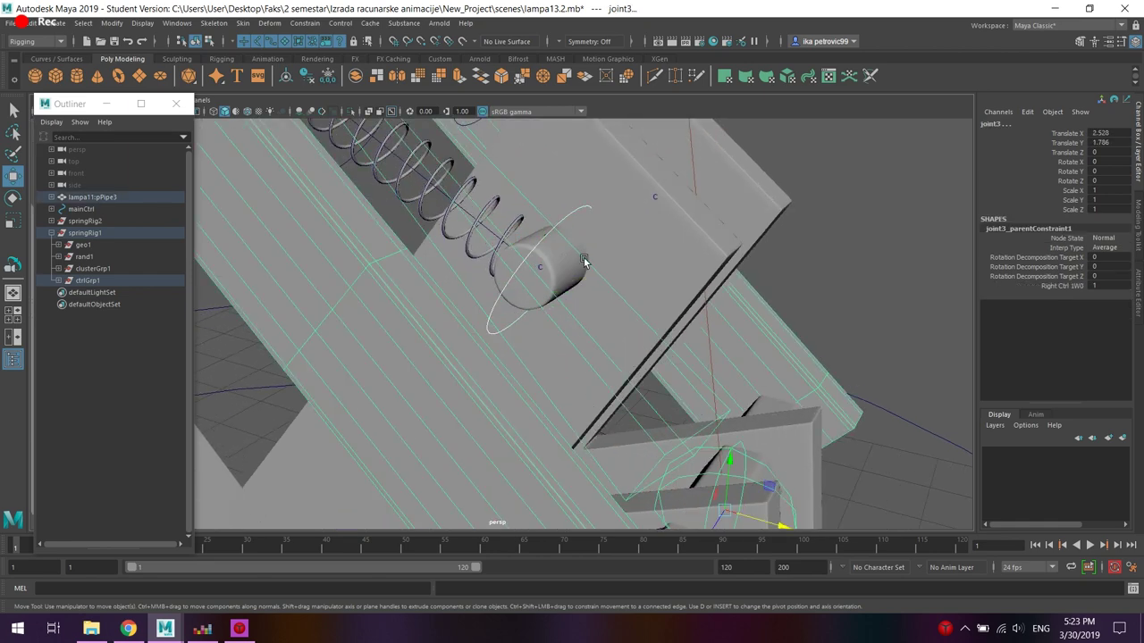
pyautogui.click(613, 221)
pyautogui.click(565, 214)
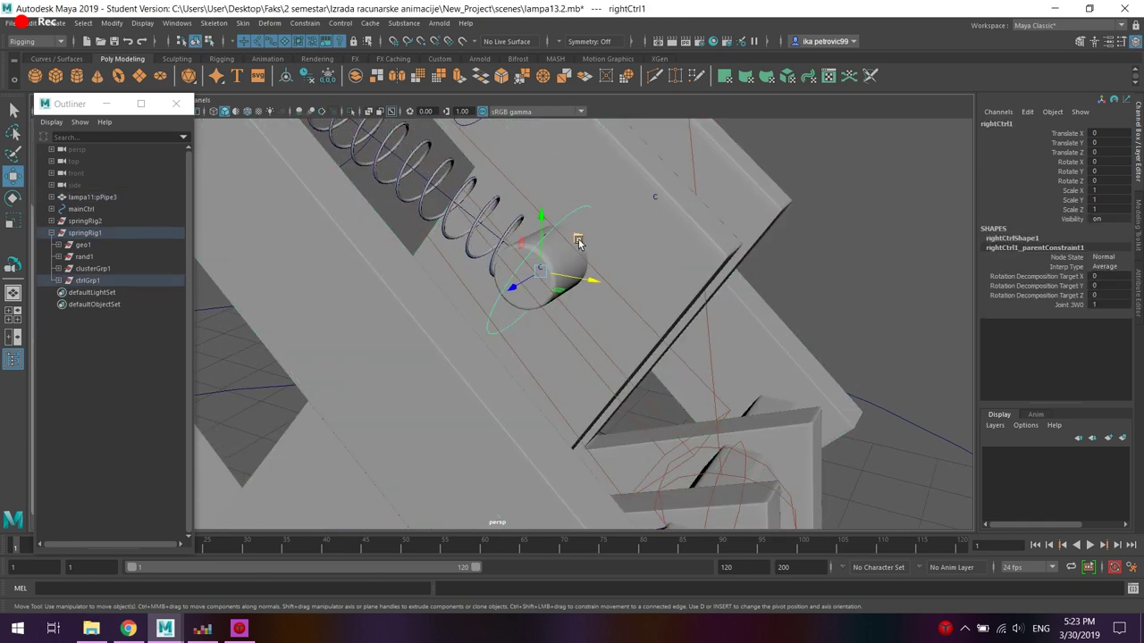
pyautogui.click(576, 268)
pyautogui.click(576, 268)
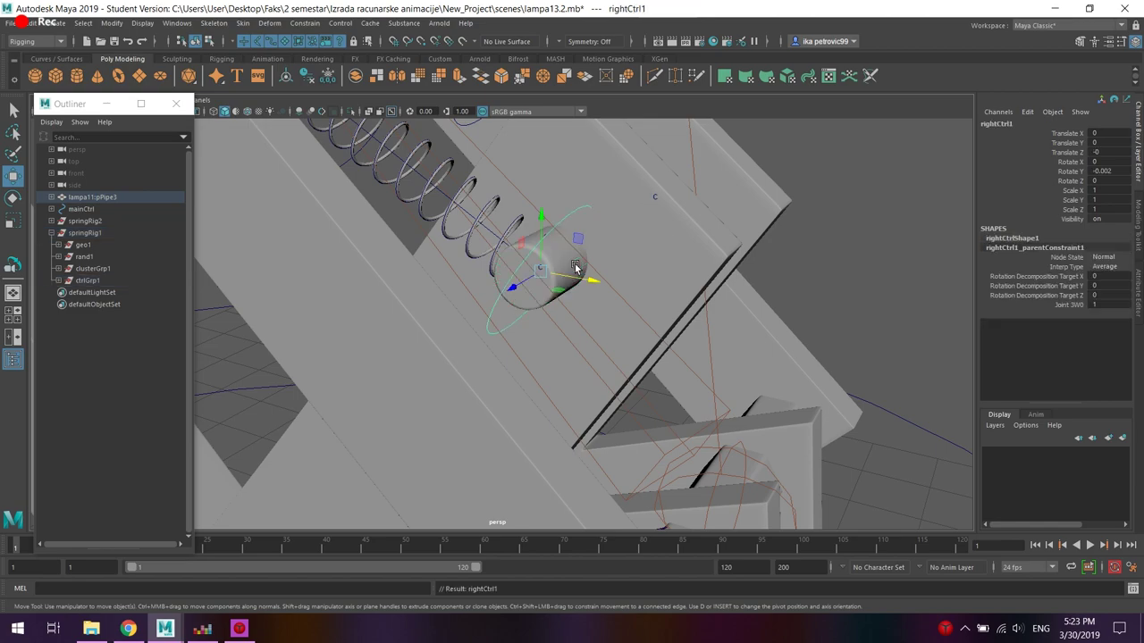
pyautogui.press('f')
pyautogui.click(569, 193)
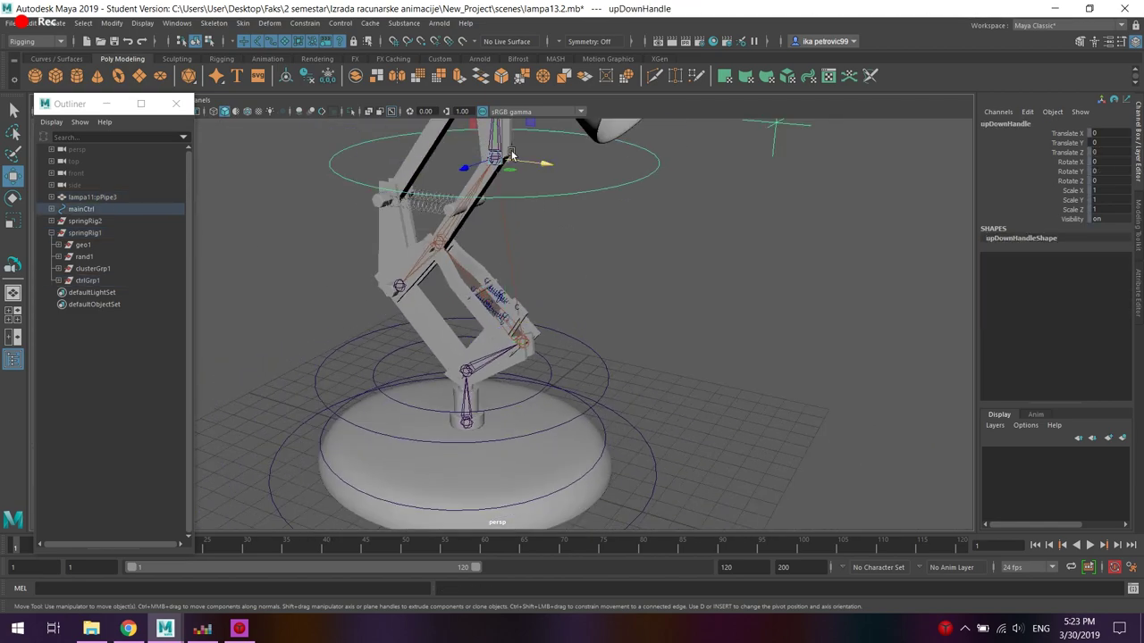
pyautogui.scroll(5, 506, 338)
pyautogui.scroll(3, 506, 338)
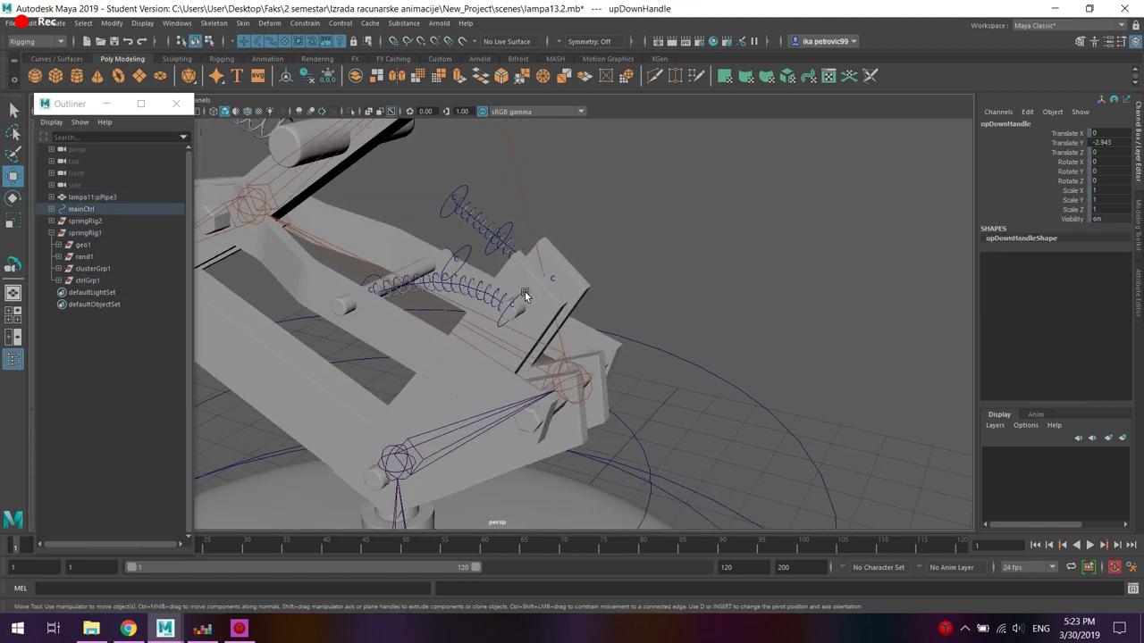
pyautogui.scroll(3, 524, 291)
pyautogui.scroll(3, 524, 291)
pyautogui.scroll(2, 451, 362)
pyautogui.moveTo(451, 362)
pyautogui.keyDown('alt'); pyautogui.mouseDown()
pyautogui.moveTo(513, 394)
pyautogui.moveTo(510, 421)
pyautogui.moveTo(452, 429)
pyautogui.moveTo(380, 329)
pyautogui.moveTo(374, 294)
pyautogui.moveTo(643, 288)
pyautogui.moveTo(410, 428)
pyautogui.moveTo(424, 376)
pyautogui.moveTo(385, 419)
pyautogui.moveTo(383, 403)
pyautogui.moveTo(421, 476)
pyautogui.mouseUp(); pyautogui.keyUp('alt')
pyautogui.scroll(-5, 383, 404)
pyautogui.hotkey('ctrl', 'z')
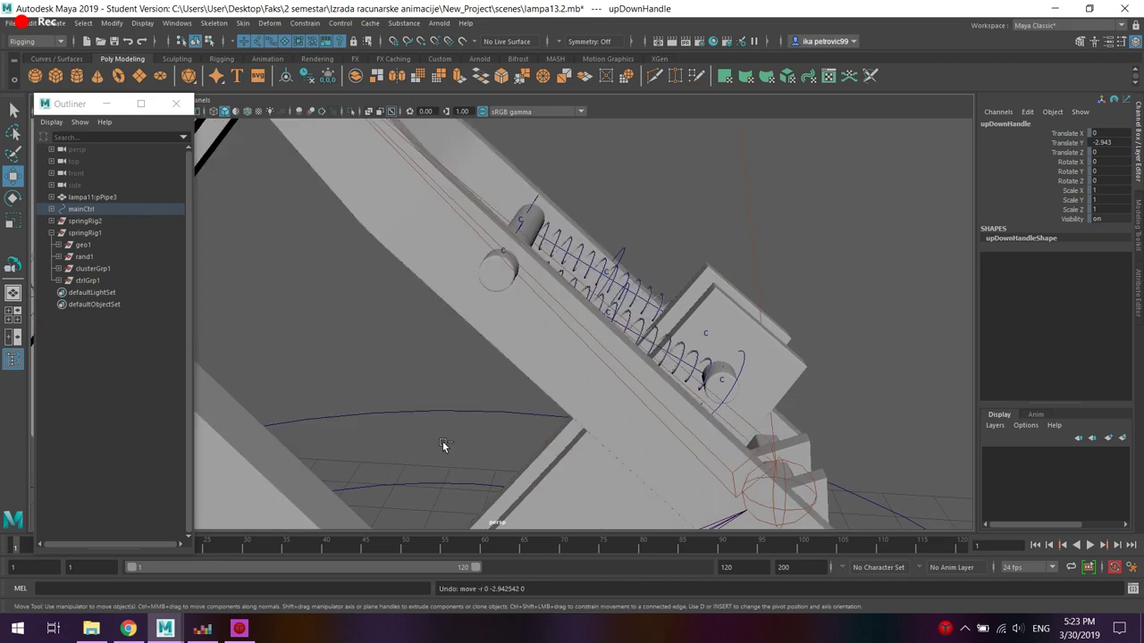
pyautogui.moveTo(451, 437)
pyautogui.keyDown('alt'); pyautogui.mouseDown()
pyautogui.moveTo(609, 379)
pyautogui.moveTo(597, 386)
pyautogui.mouseUp(); pyautogui.keyUp('alt')
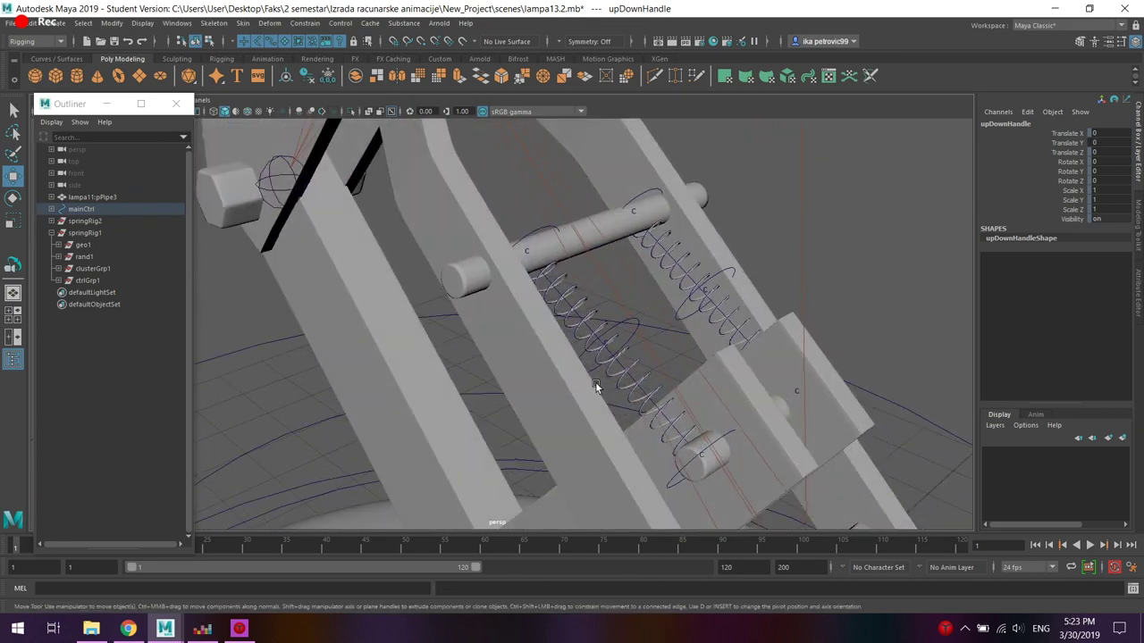
pyautogui.click(624, 322)
pyautogui.moveTo(667, 350)
pyautogui.keyDown('alt'); pyautogui.mouseDown()
pyautogui.moveTo(697, 379)
pyautogui.moveTo(614, 357)
pyautogui.moveTo(597, 382)
pyautogui.mouseUp(); pyautogui.keyUp('alt')
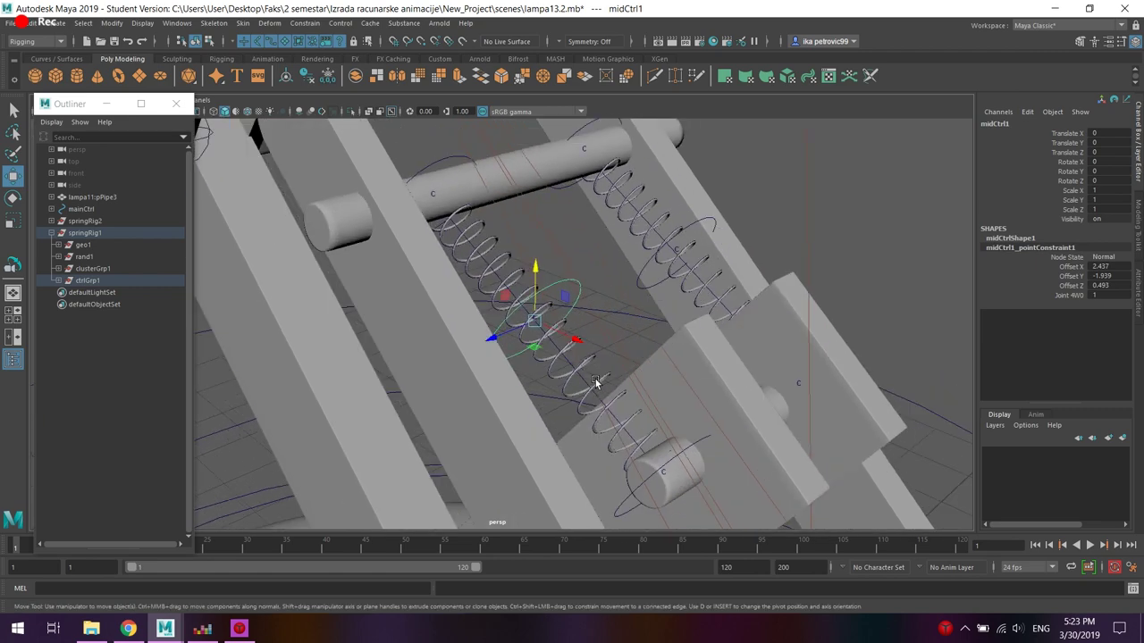
pyautogui.click(442, 164)
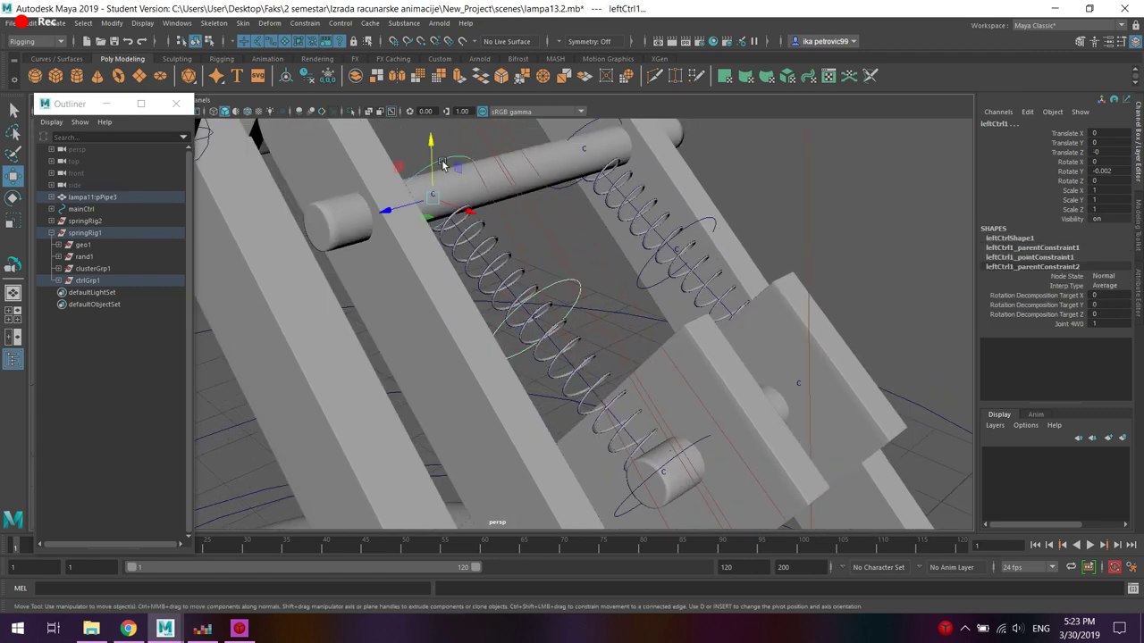
pyautogui.press('Right')
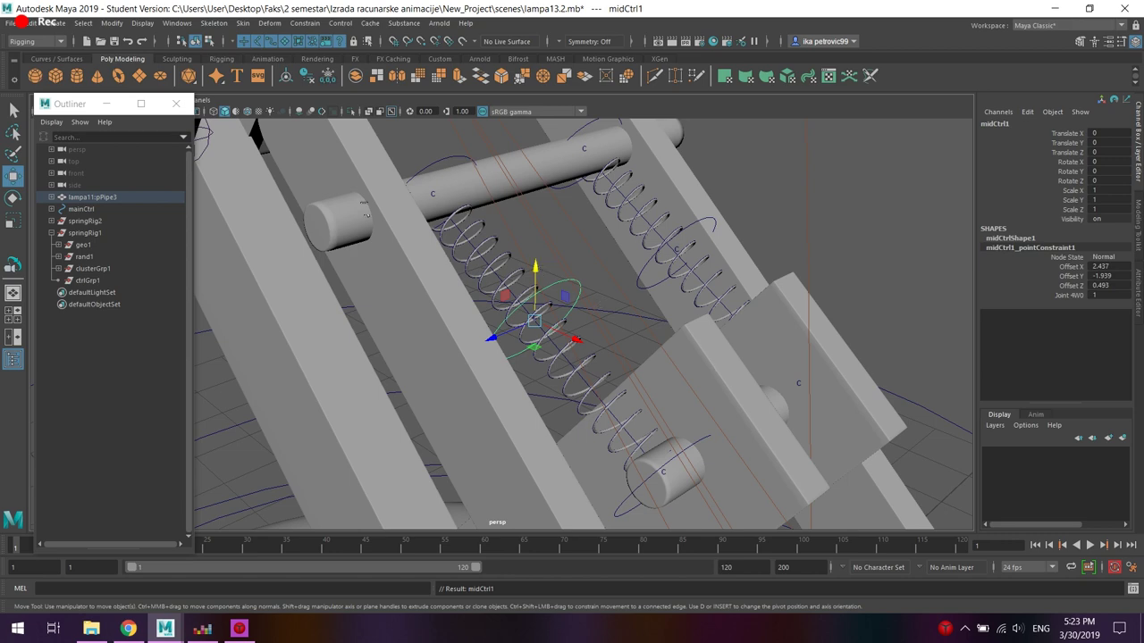
pyautogui.keyDown('alt'); pyautogui.moveTo(554, 295); pyautogui.dragTo(500, 250); pyautogui.keyUp('alt')
pyautogui.press('Left')
pyautogui.moveTo(453, 183)
pyautogui.mouseDown()
pyautogui.moveTo(424, 221)
pyautogui.moveTo(417, 266)
pyautogui.mouseUp()
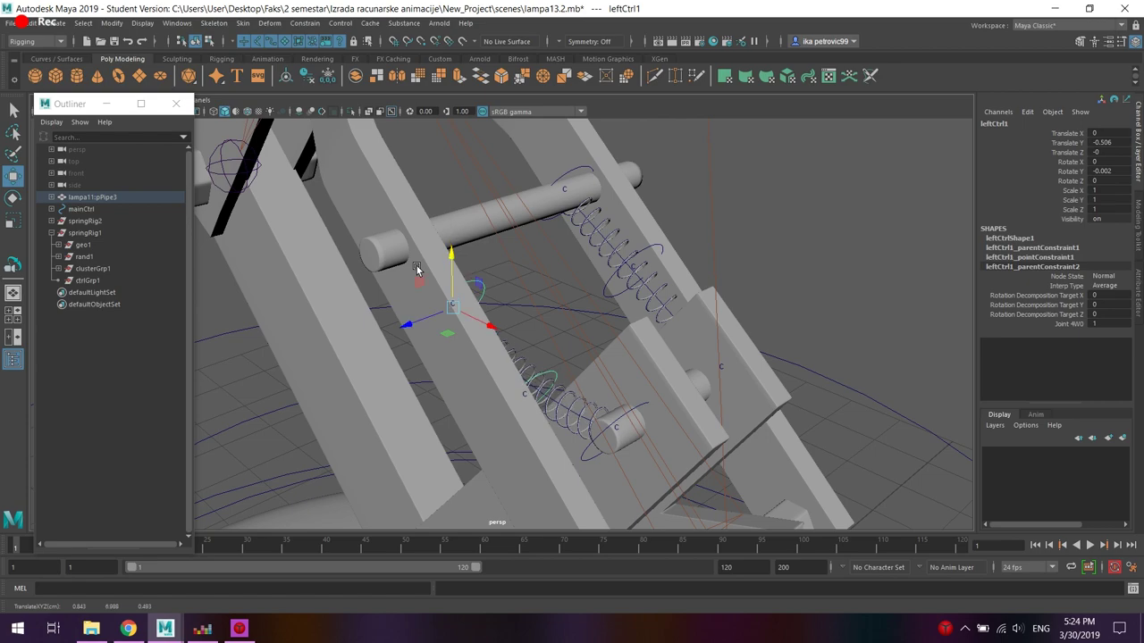
pyautogui.keyDown('alt'); pyautogui.moveTo(623, 302); pyautogui.dragTo(684, 305); pyautogui.keyUp('alt')
pyautogui.keyDown('alt'); pyautogui.moveTo(756, 294); pyautogui.dragTo(632, 295); pyautogui.keyUp('alt')
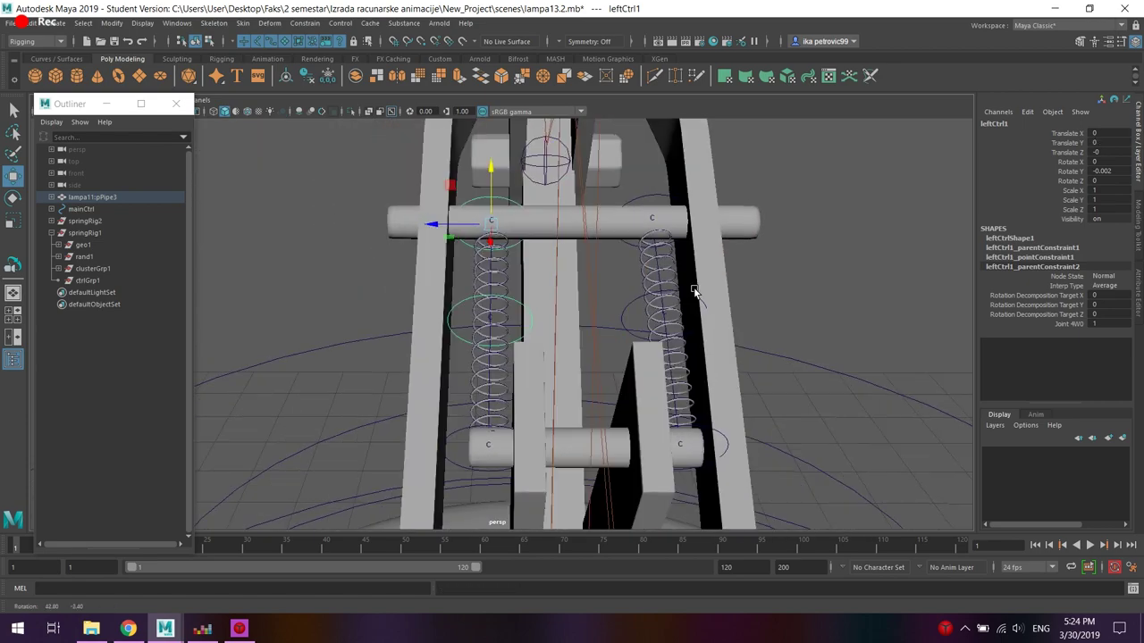
pyautogui.scroll(-2, 633, 296)
pyautogui.scroll(-3, 776, 235)
pyautogui.scroll(-3, 776, 234)
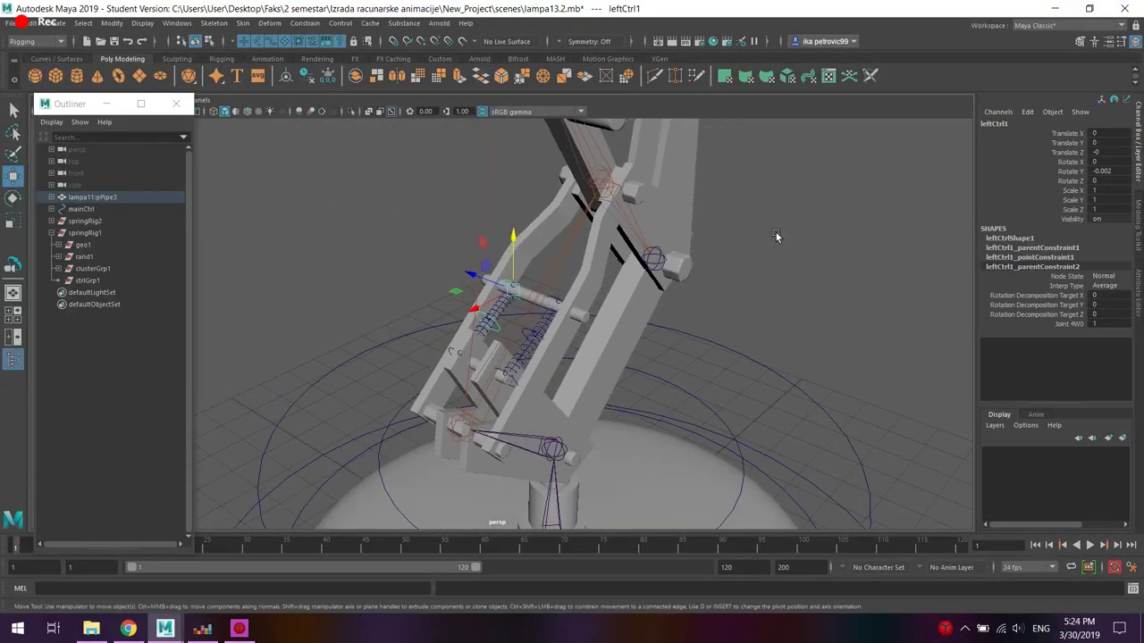
pyautogui.scroll(-3, 773, 230)
pyautogui.scroll(-3, 774, 231)
pyautogui.press('Up')
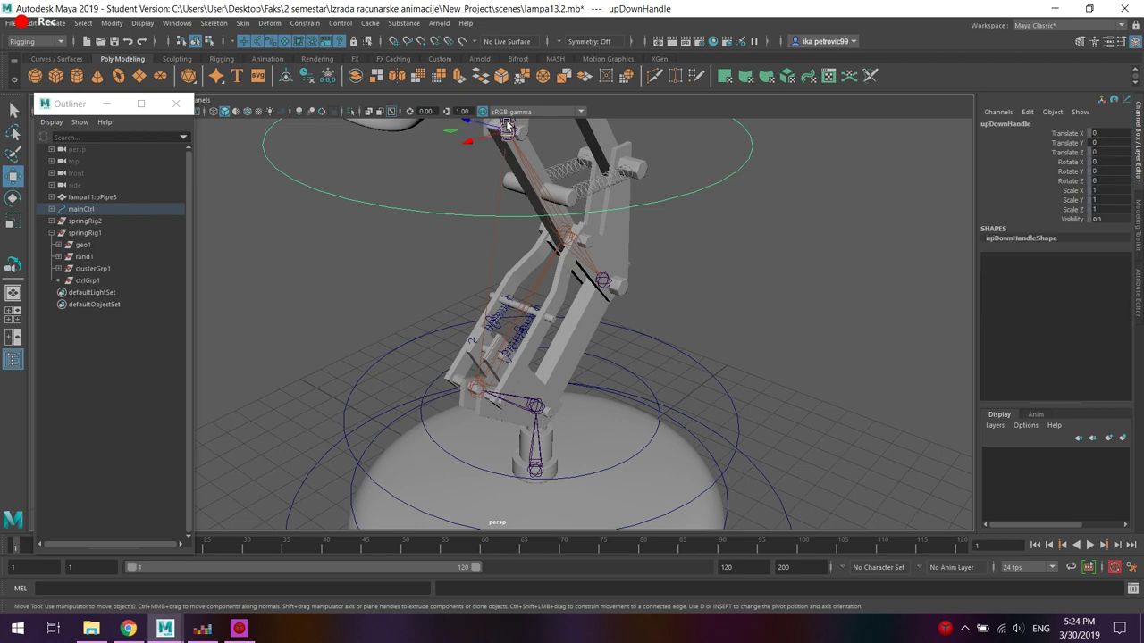
pyautogui.moveTo(506, 125); pyautogui.dragTo(515, 255)
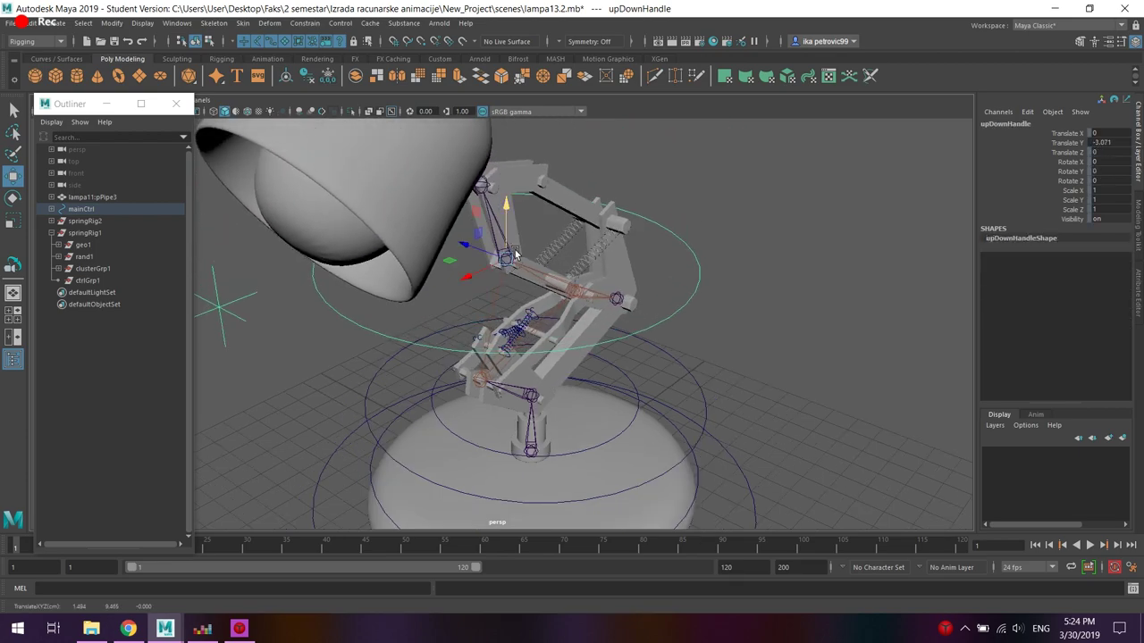
pyautogui.scroll(3, 657, 300)
pyautogui.scroll(3, 658, 301)
pyautogui.scroll(3, 670, 290)
pyautogui.scroll(2, 703, 303)
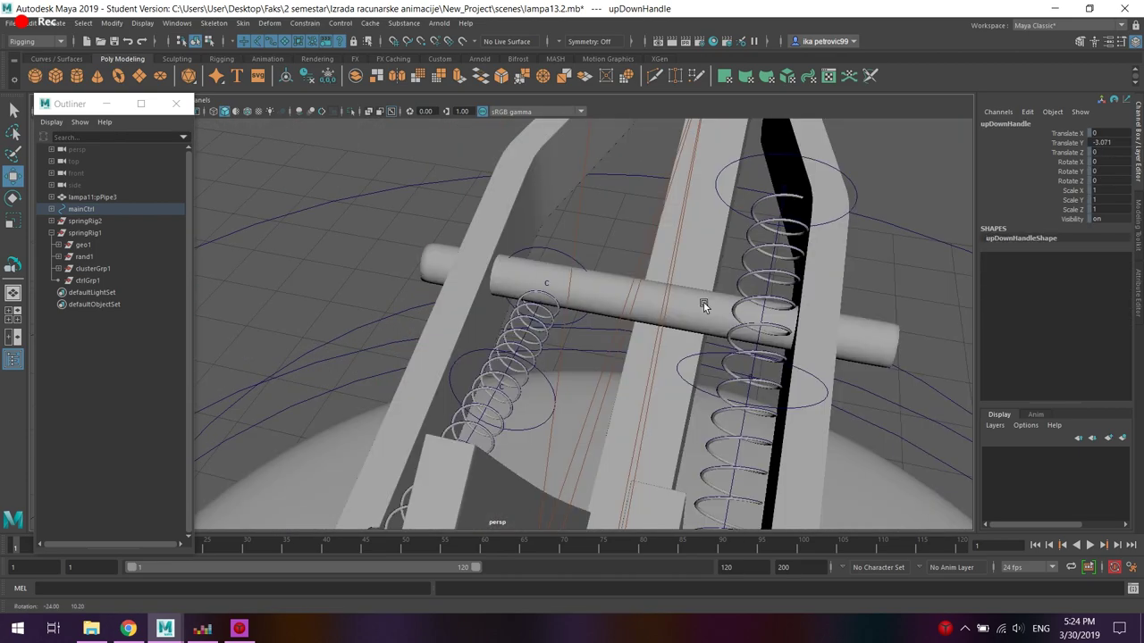
pyautogui.keyDown('alt'); pyautogui.moveTo(703, 302); pyautogui.dragTo(687, 284); pyautogui.keyUp('alt')
pyautogui.click(662, 208)
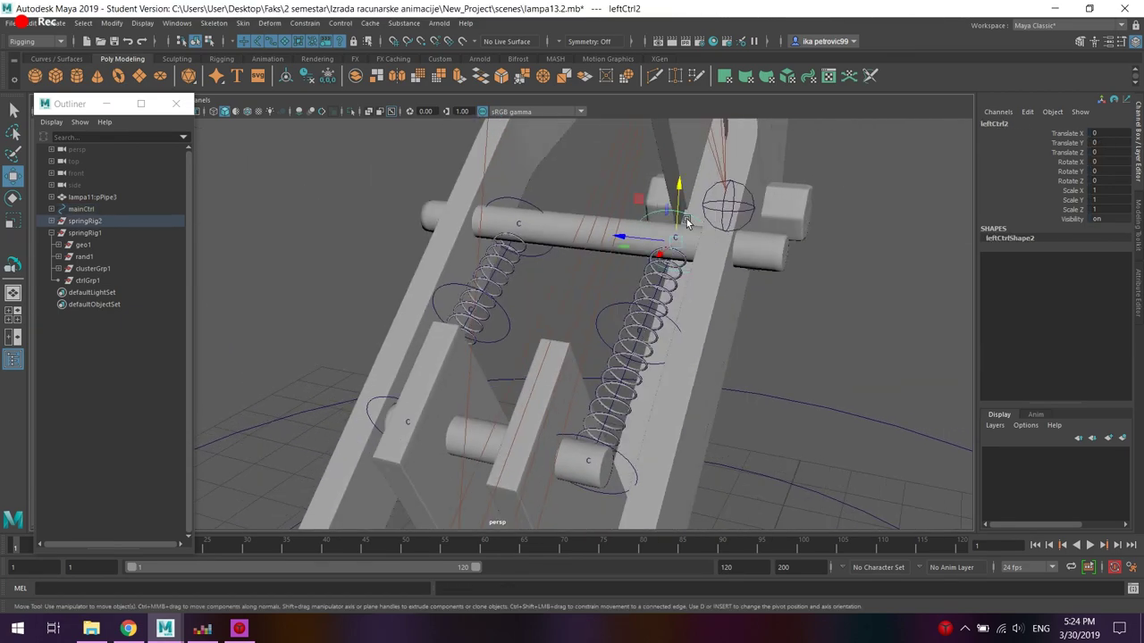
pyautogui.click(774, 255)
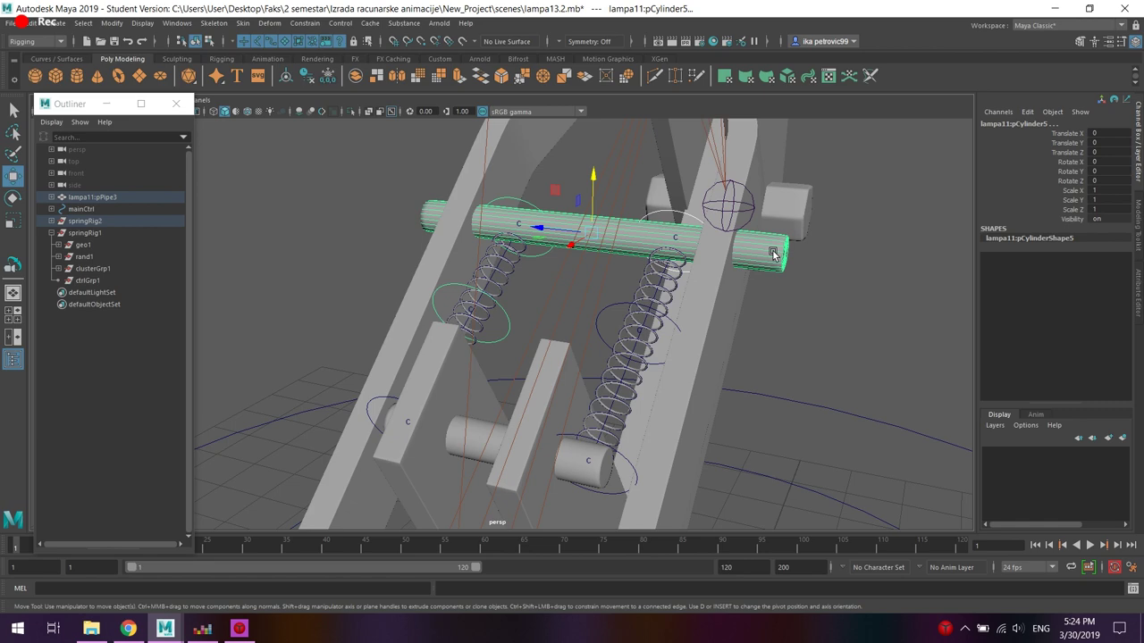
pyautogui.click(701, 254)
pyautogui.click(767, 259)
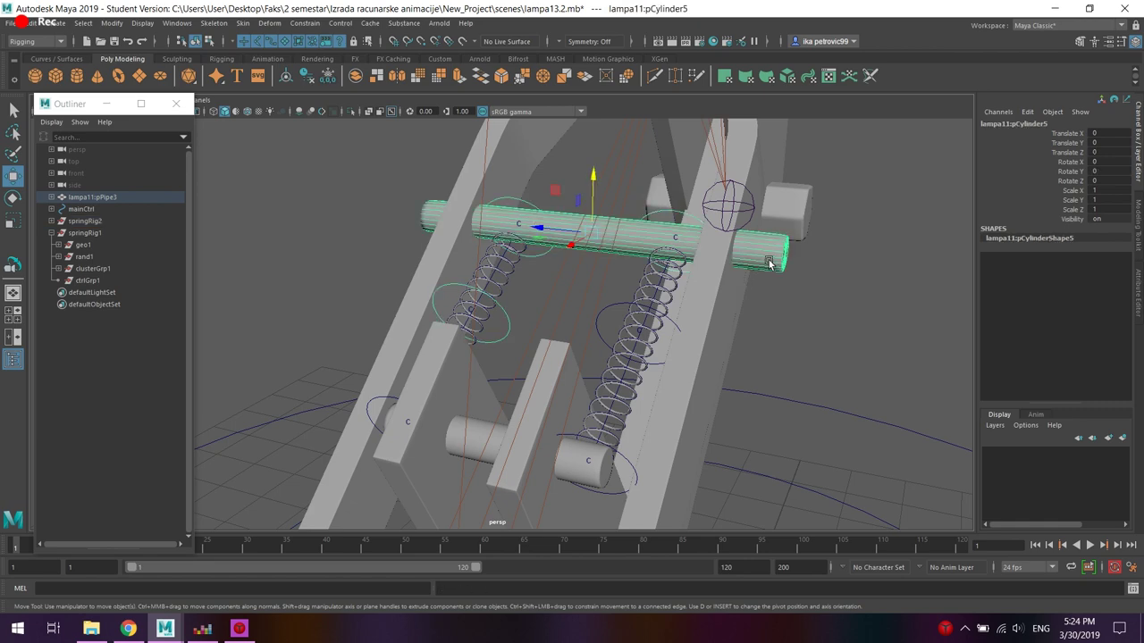
pyautogui.moveTo(590, 196); pyautogui.dragTo(713, 288)
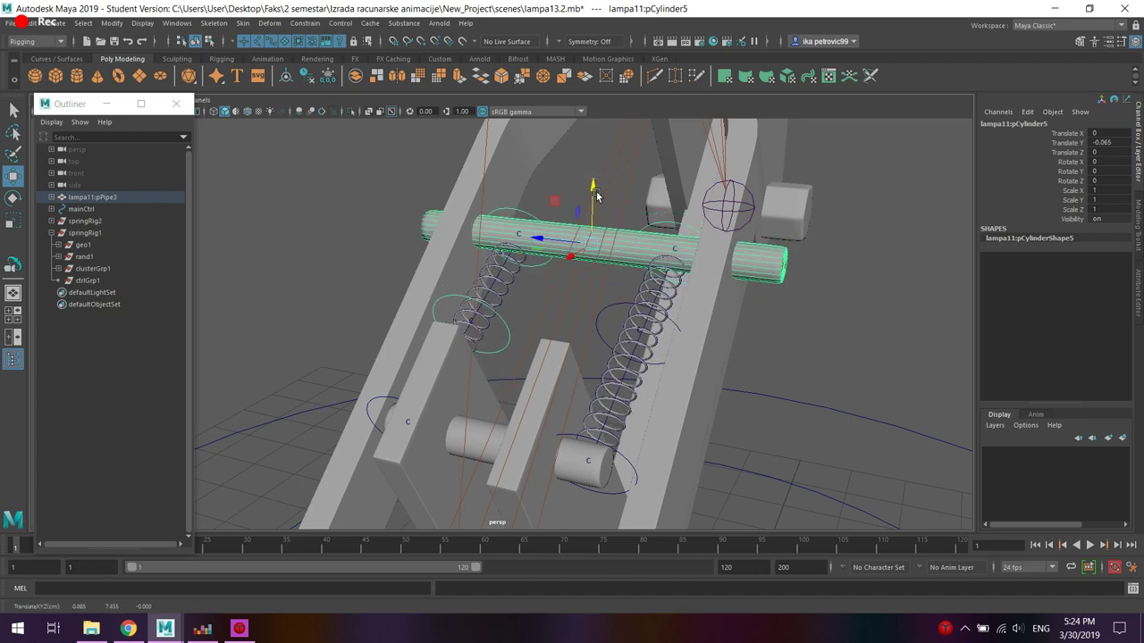
pyautogui.hotkey('ctrl', 'z')
pyautogui.click(676, 323)
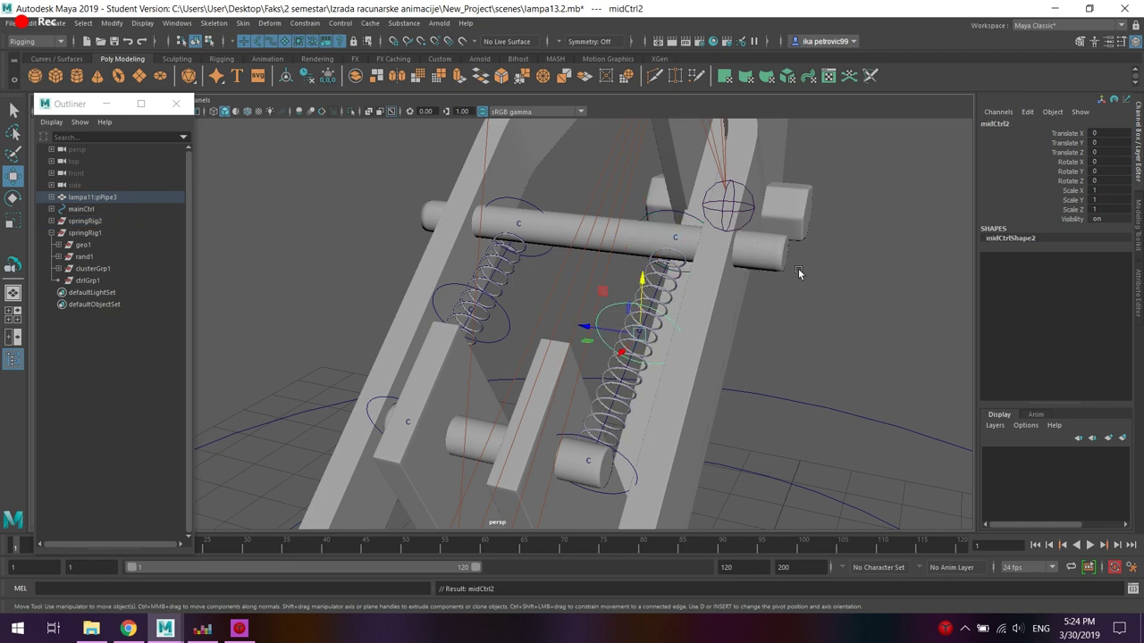
pyautogui.click(613, 452)
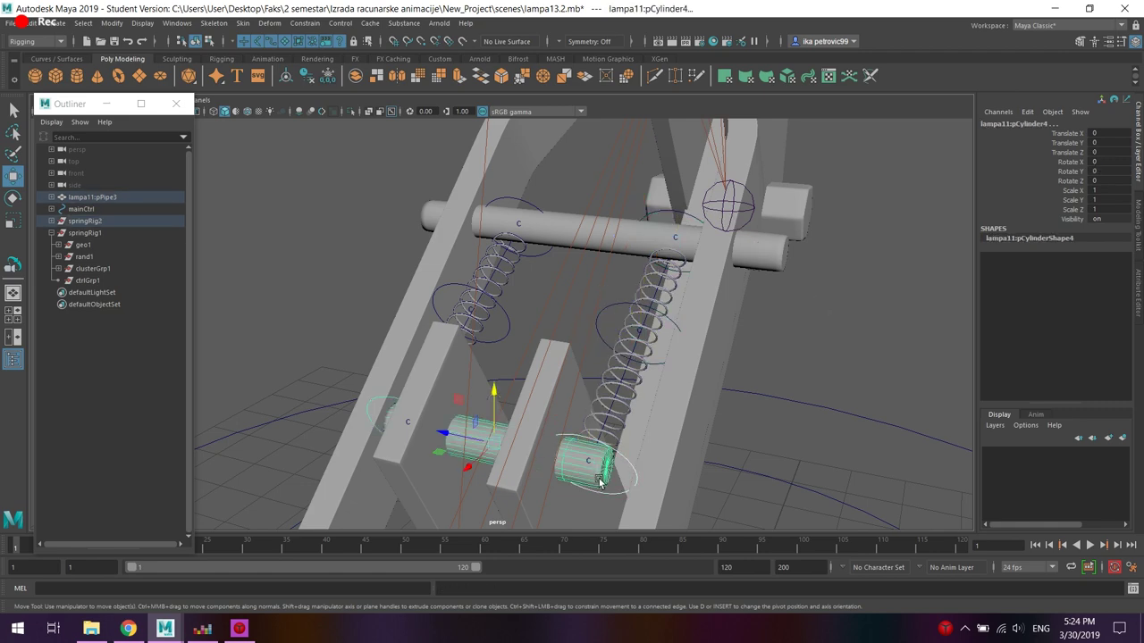
pyautogui.moveTo(602, 480)
pyautogui.keyDown('alt'); pyautogui.mouseDown()
pyautogui.moveTo(619, 455)
pyautogui.moveTo(603, 223)
pyautogui.mouseUp(); pyautogui.keyUp('alt')
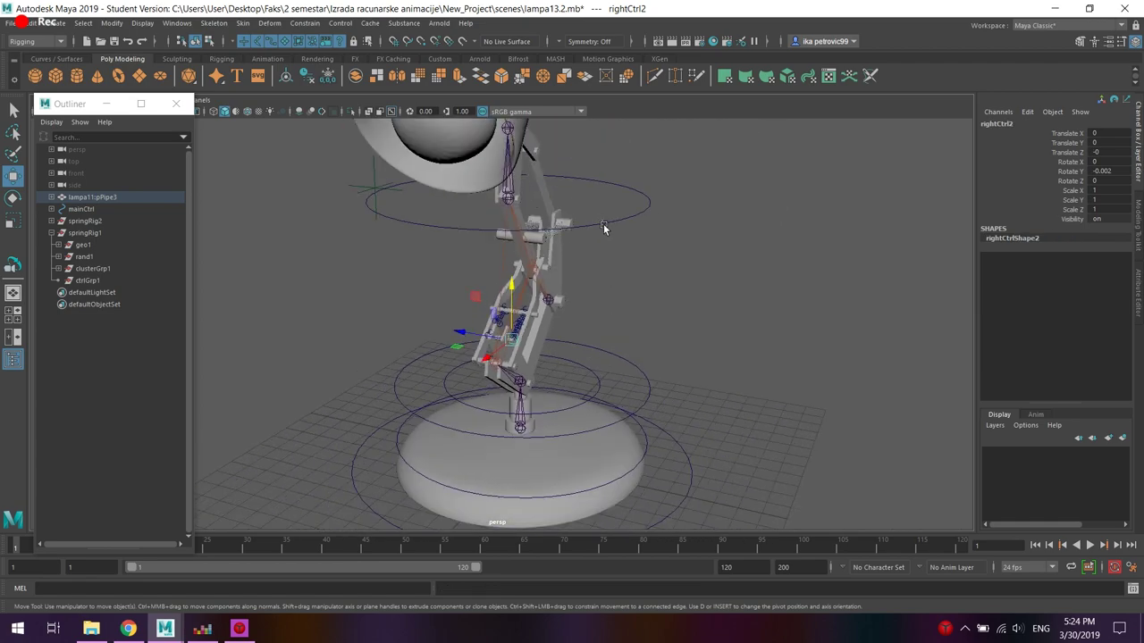
# - Lower the lamp head with the up/down handle and inspect the springs
pyautogui.click(552, 220)
pyautogui.moveTo(506, 174); pyautogui.dragTo(506, 282)
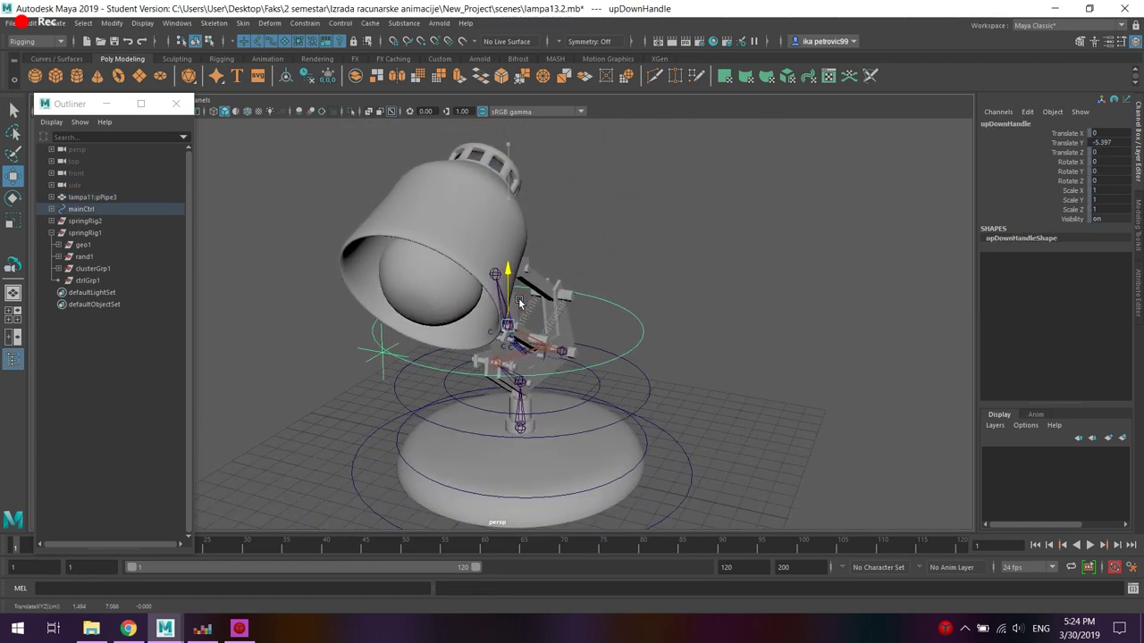
pyautogui.scroll(3, 720, 404)
pyautogui.scroll(5, 720, 404)
pyautogui.scroll(3, 724, 393)
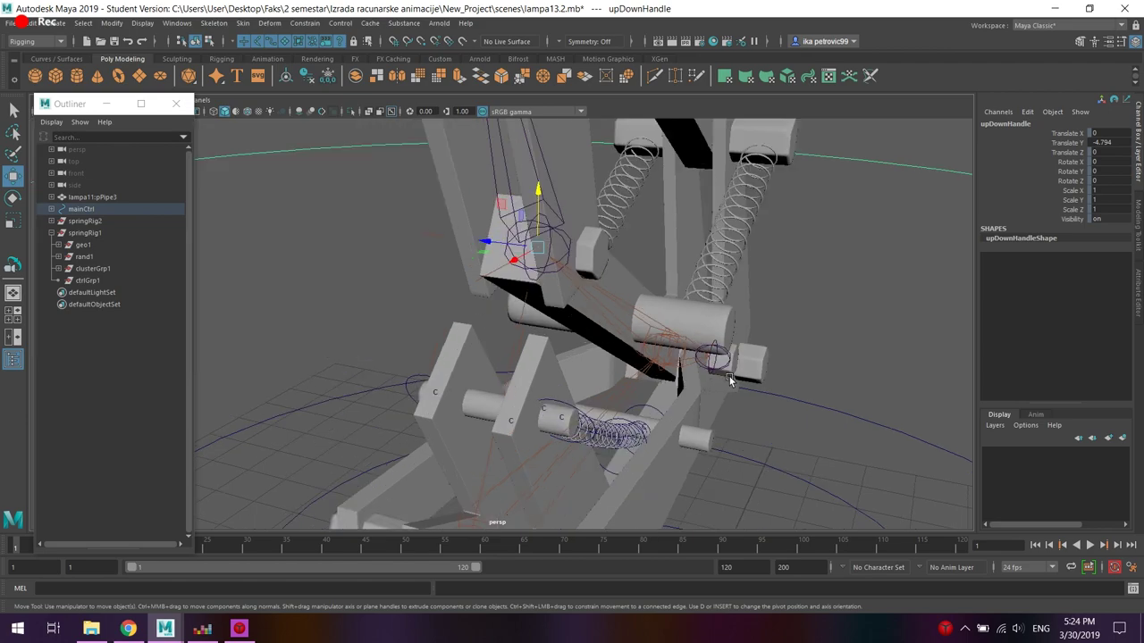
pyautogui.moveTo(730, 385)
pyautogui.keyDown('alt'); pyautogui.mouseDown()
pyautogui.moveTo(729, 425)
pyautogui.moveTo(657, 431)
pyautogui.mouseUp(); pyautogui.keyUp('alt')
pyautogui.scroll(-2, 690, 427)
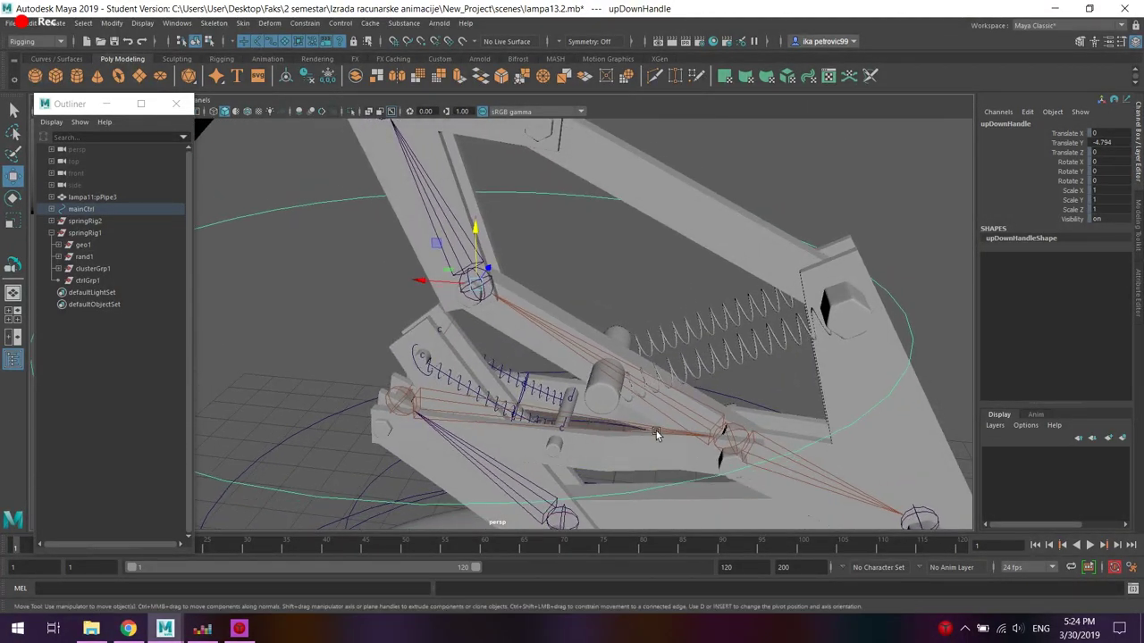
pyautogui.scroll(-2, 655, 430)
pyautogui.scroll(-2, 654, 429)
pyautogui.scroll(-3, 650, 433)
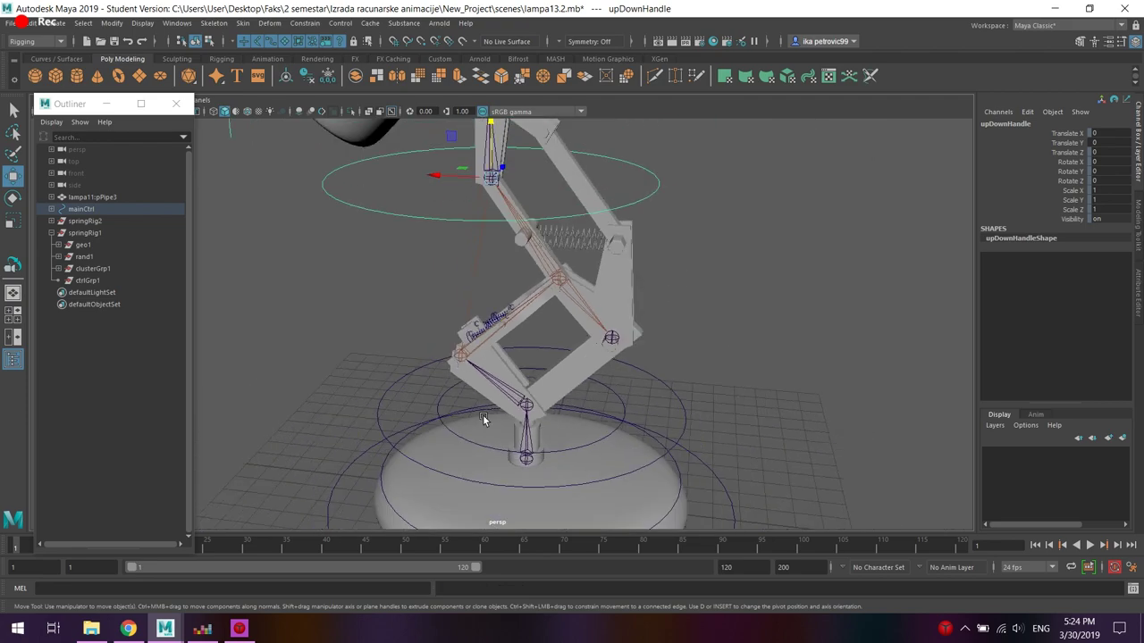
# - Select mainCtrl and move the whole lamp rig to Translate X 1.05
pyautogui.moveTo(650, 433)
pyautogui.keyDown('alt'); pyautogui.mouseDown()
pyautogui.moveTo(689, 403)
pyautogui.moveTo(655, 405)
pyautogui.mouseUp(); pyautogui.keyUp('alt')
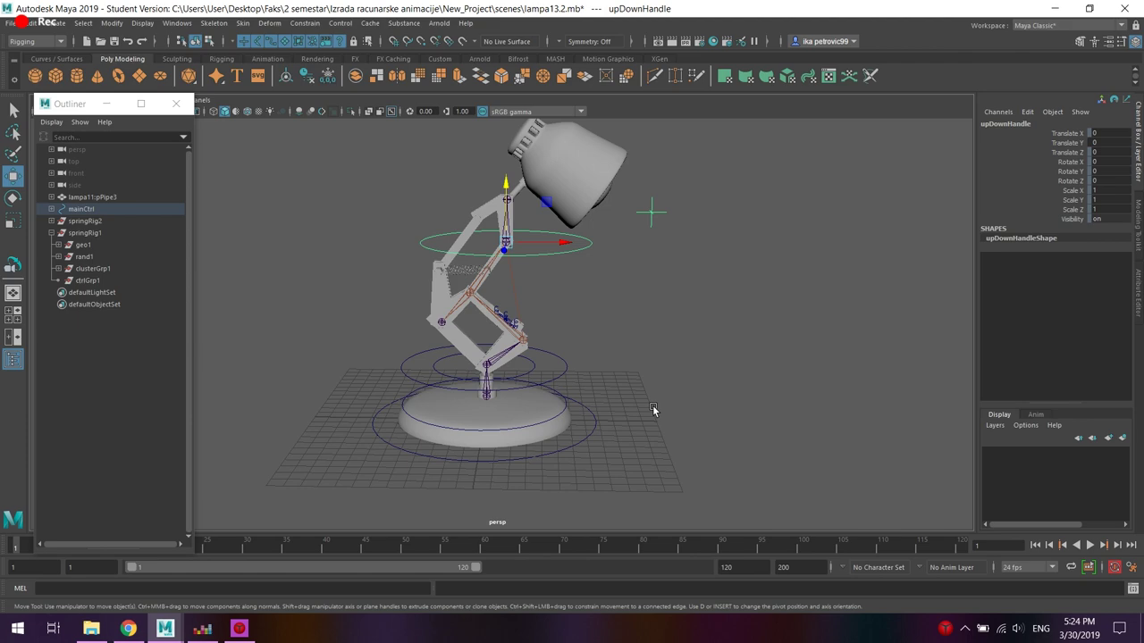
pyautogui.click(631, 382)
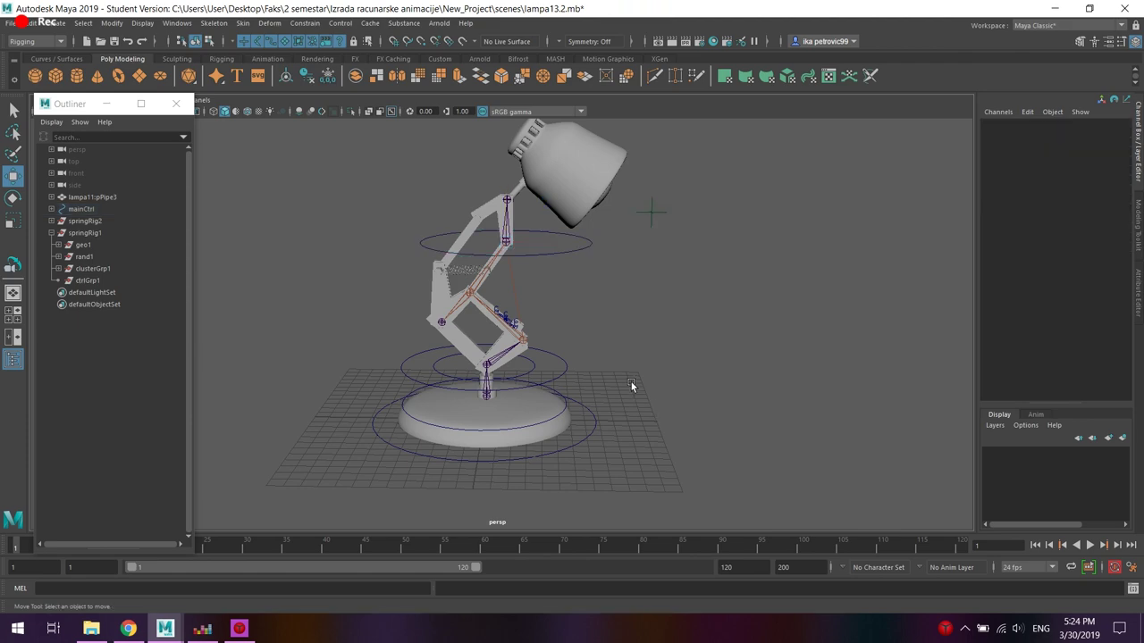
pyautogui.click(585, 436)
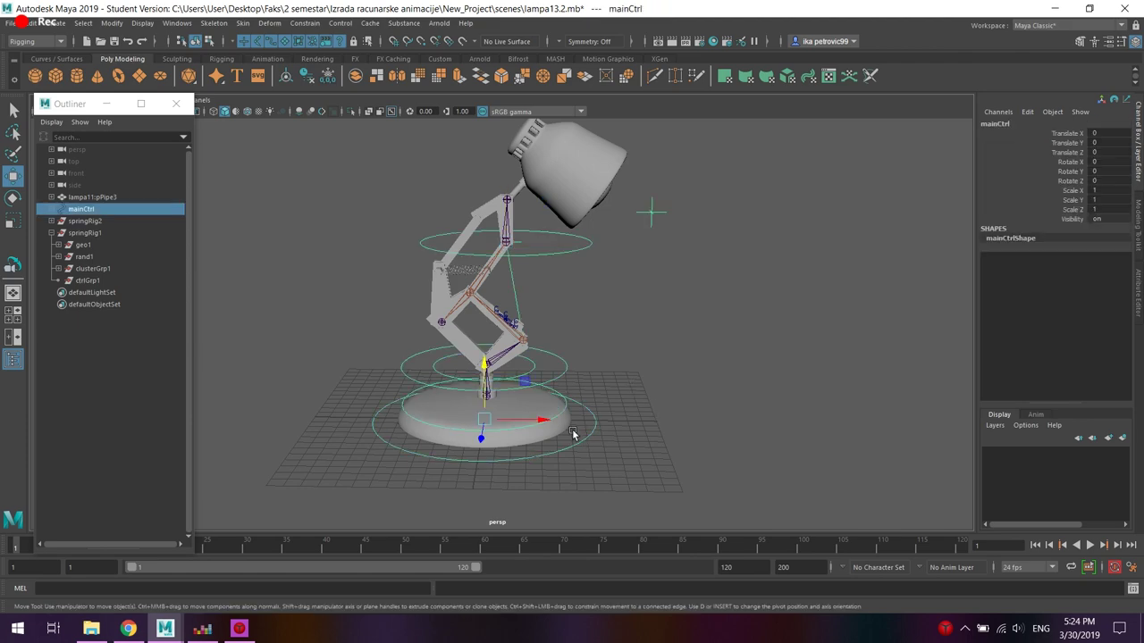
pyautogui.moveTo(526, 423); pyautogui.dragTo(540, 434)
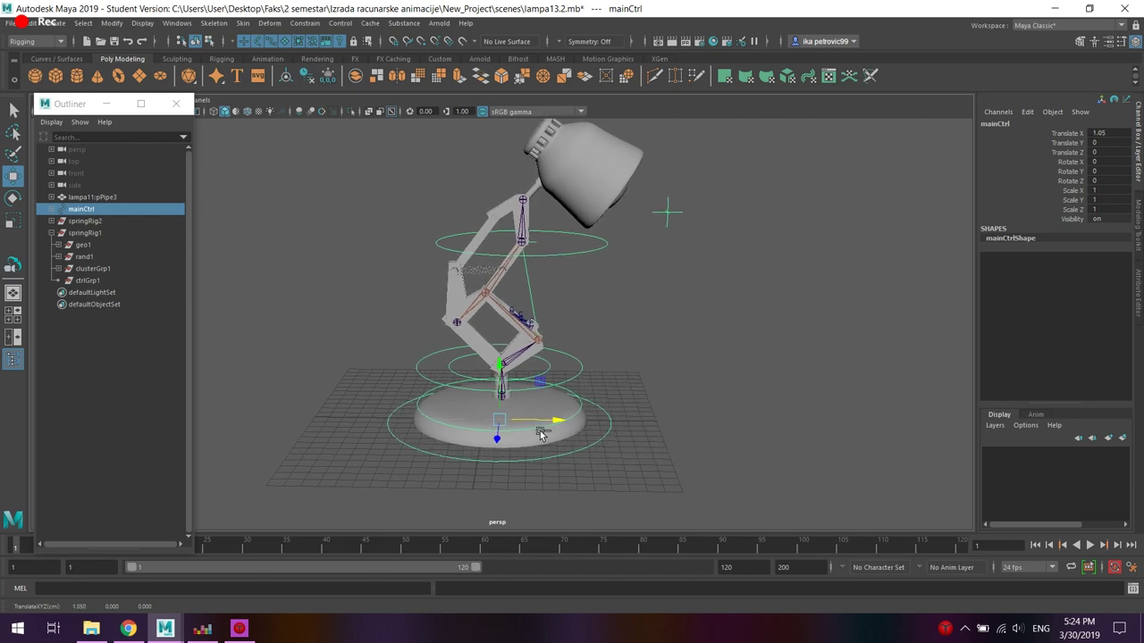